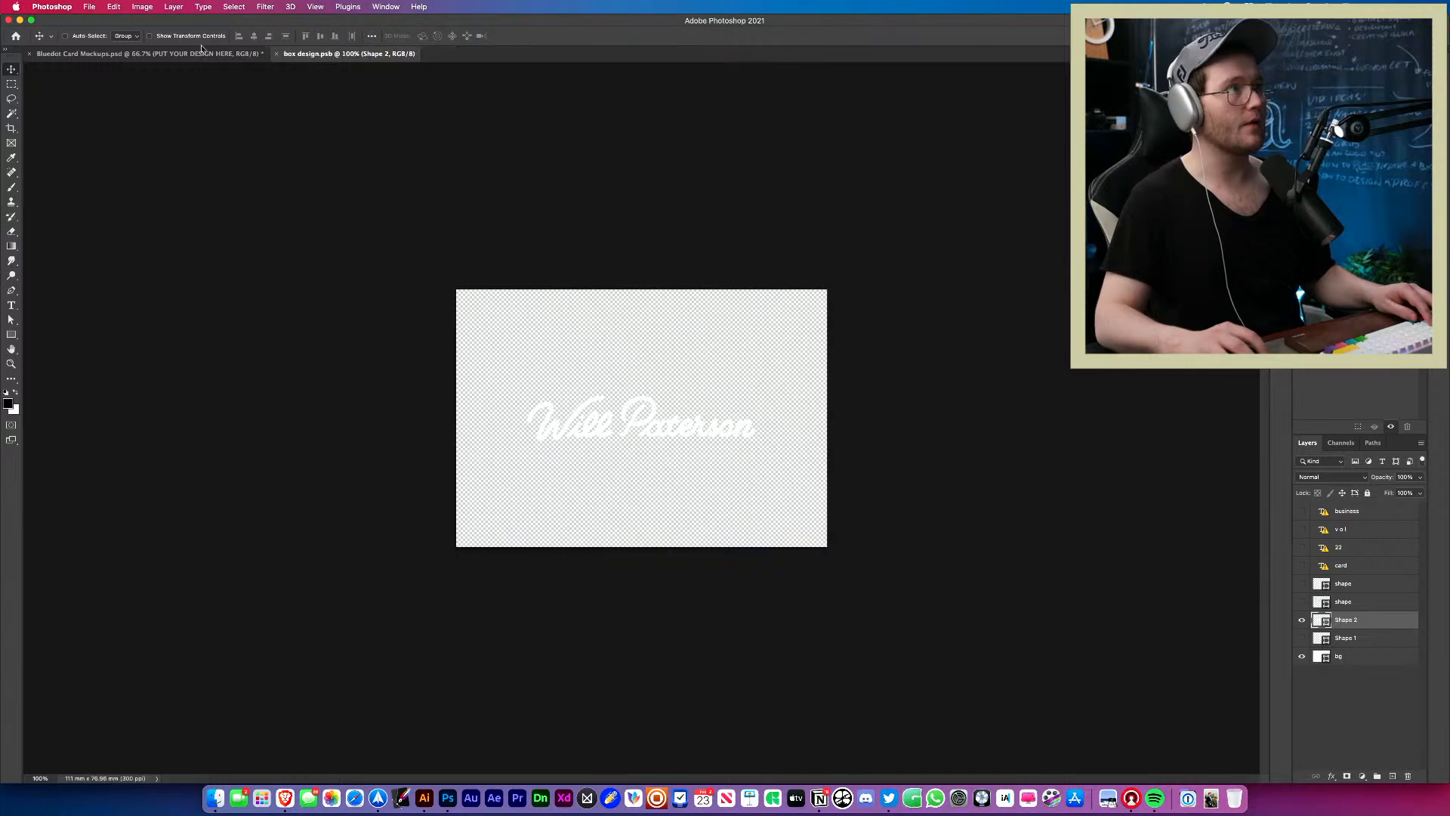
Open the front cards smart object from the business card mockup and hide its Bluedot logo layer.
left_click(204, 54)
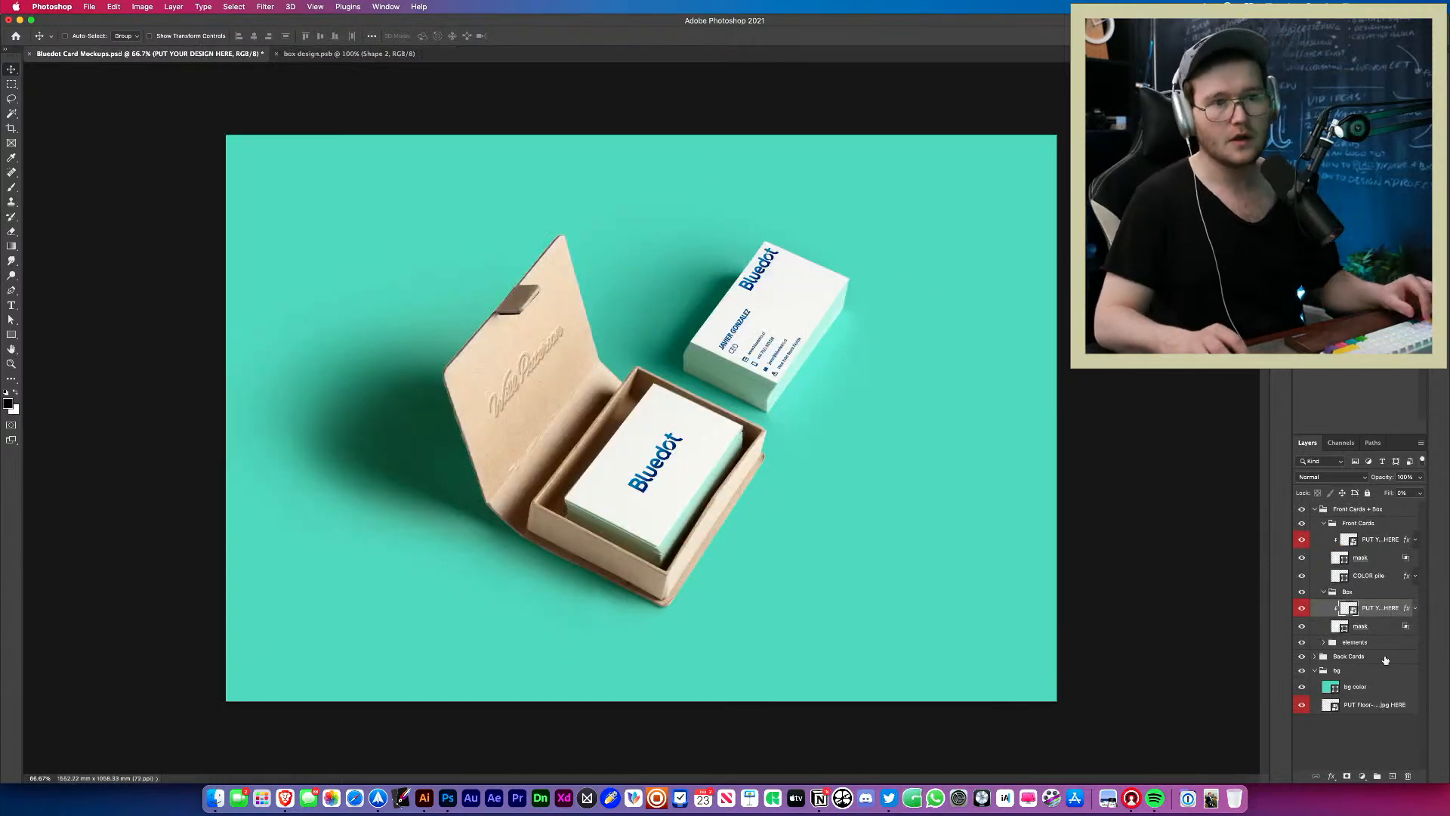
double_click(1348, 539)
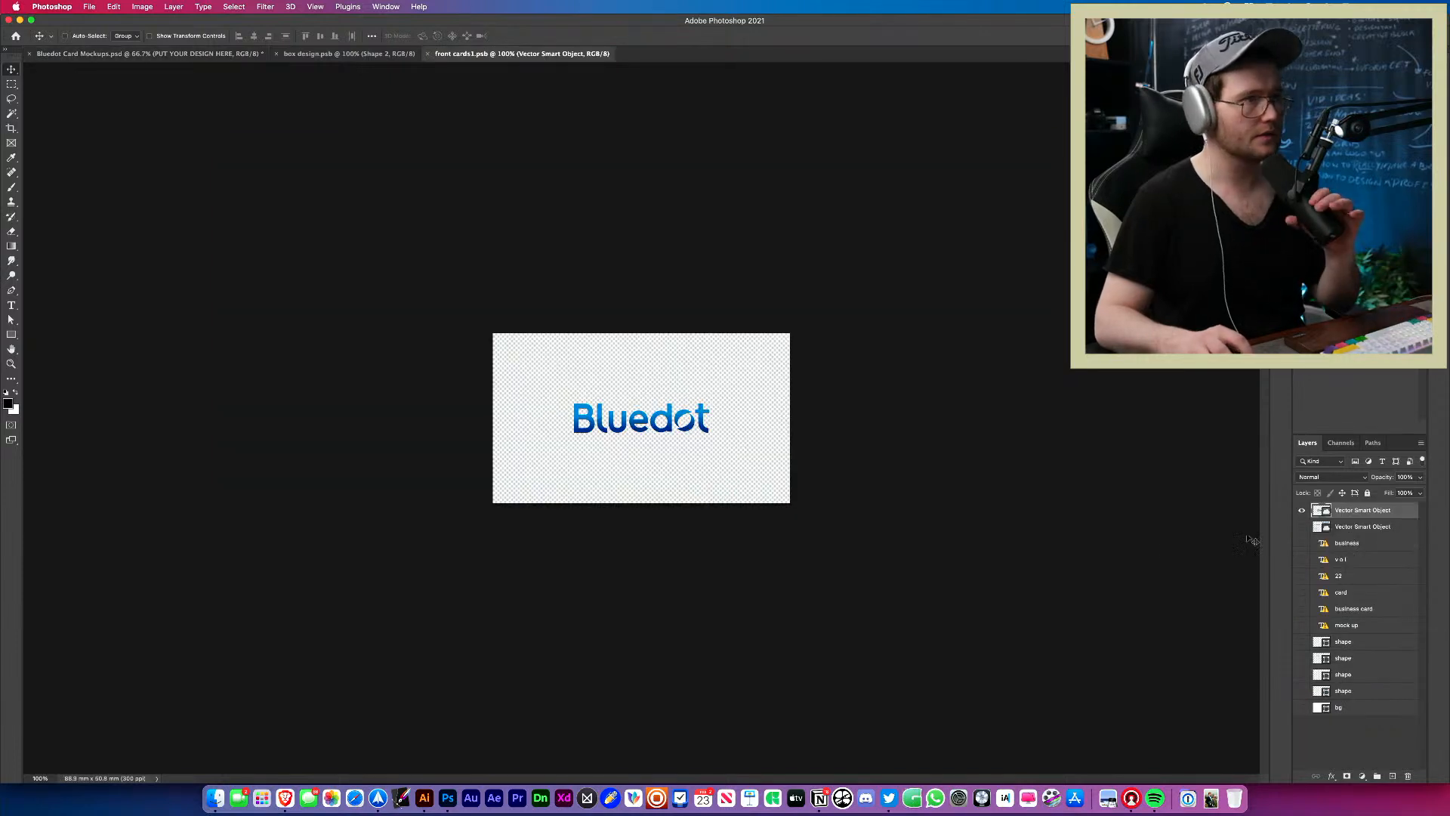
left_click(1302, 511)
Paste the copied script logo as a shape layer, scale it to about 32% to fit the card, and save.
key("super+v")
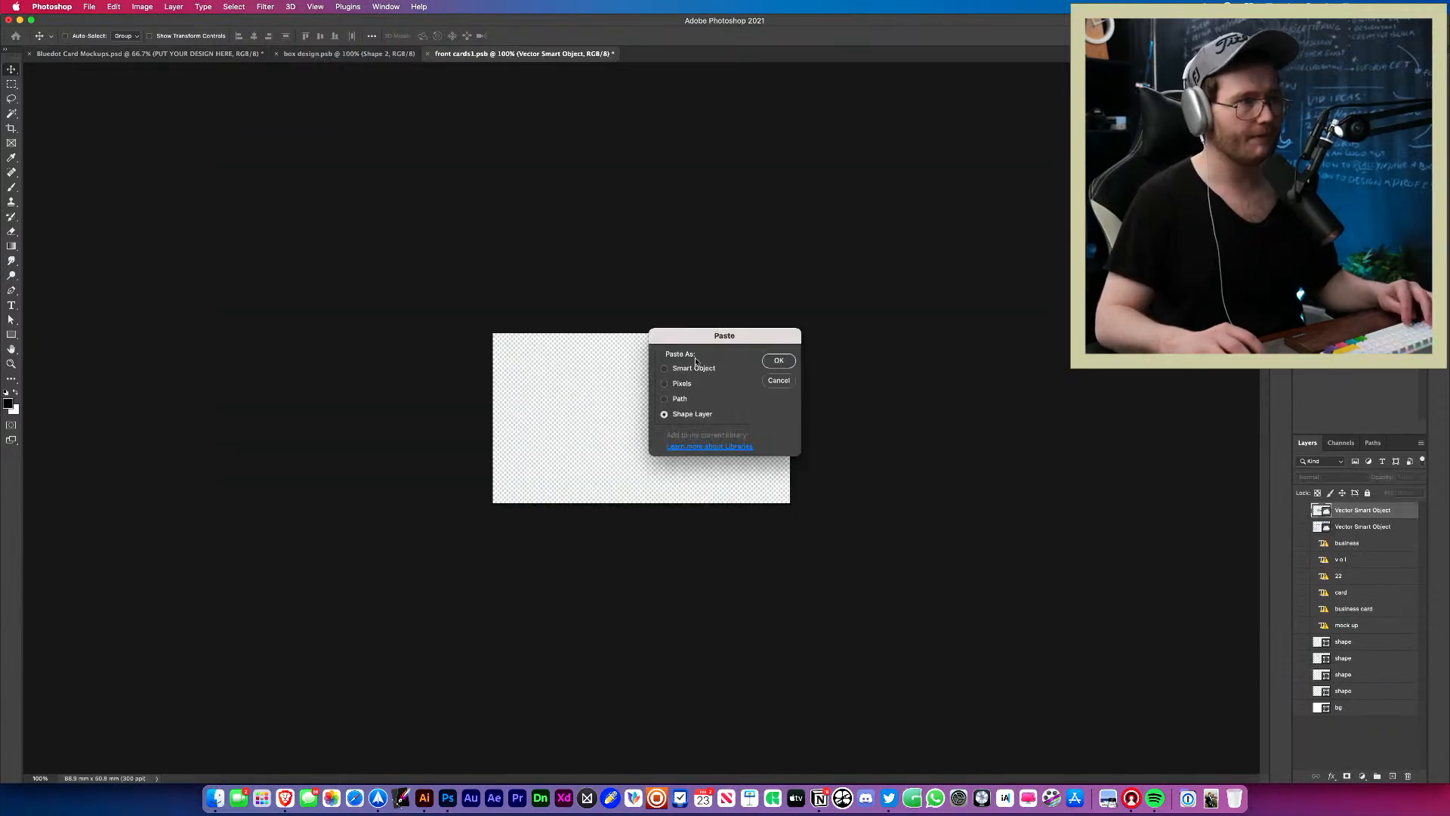
left_click(778, 360)
key("super+t")
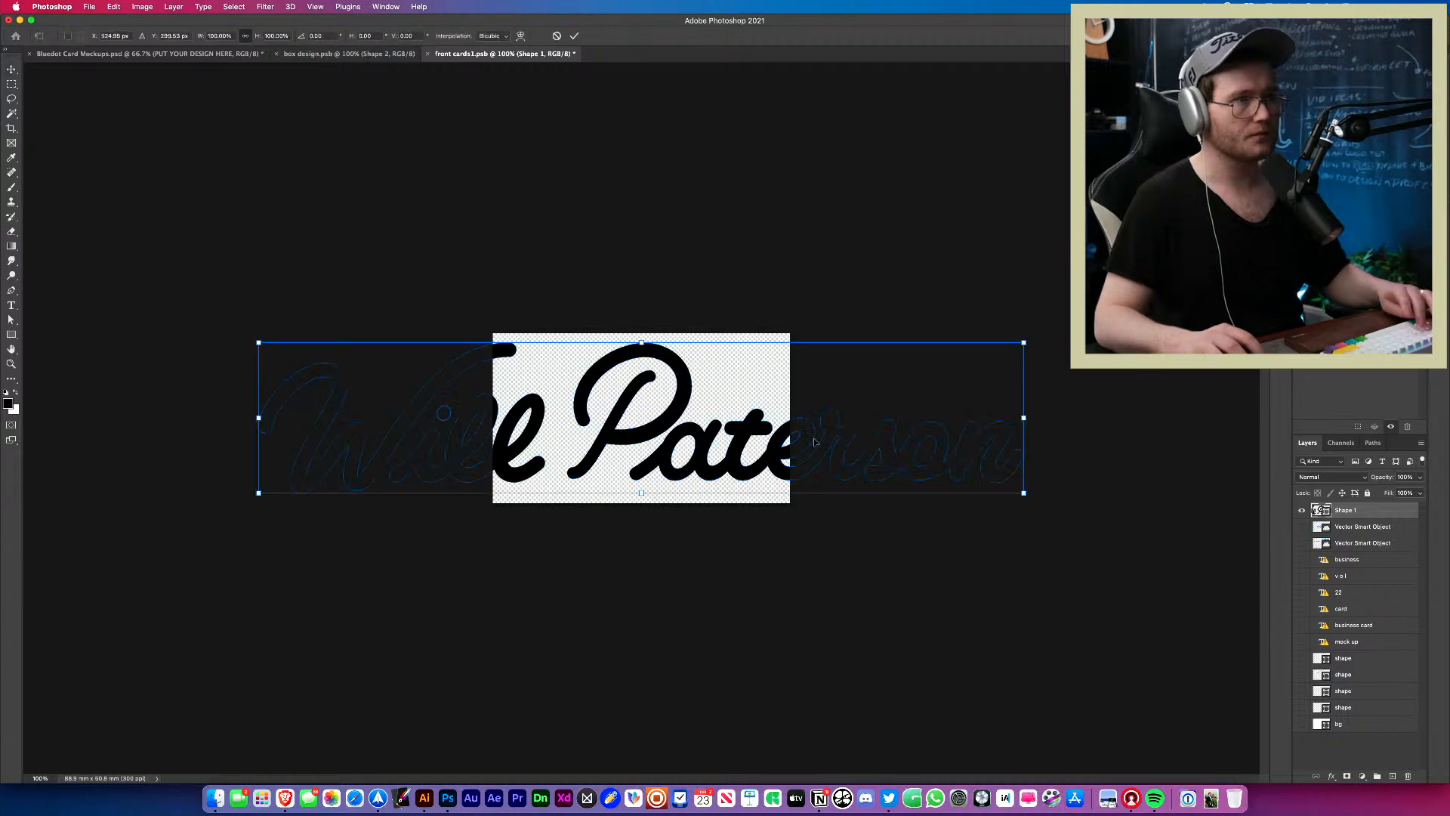
left_click_drag(1034, 428, 767, 431)
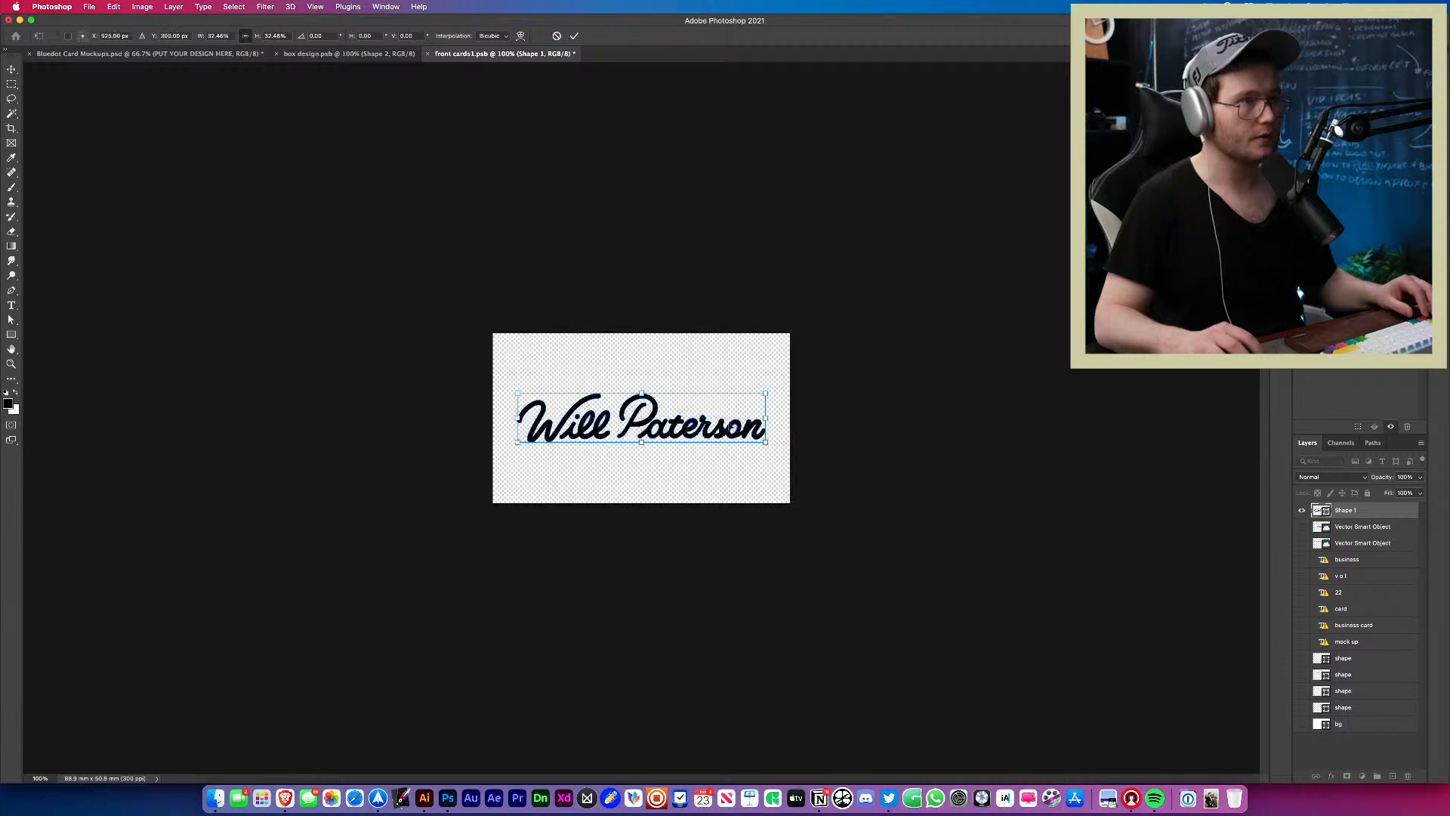
key("Return")
key("super+s")
Scale the script logo down further about its centre in the front cards file, leaving wider side margins.
left_click(339, 59)
left_click(219, 54)
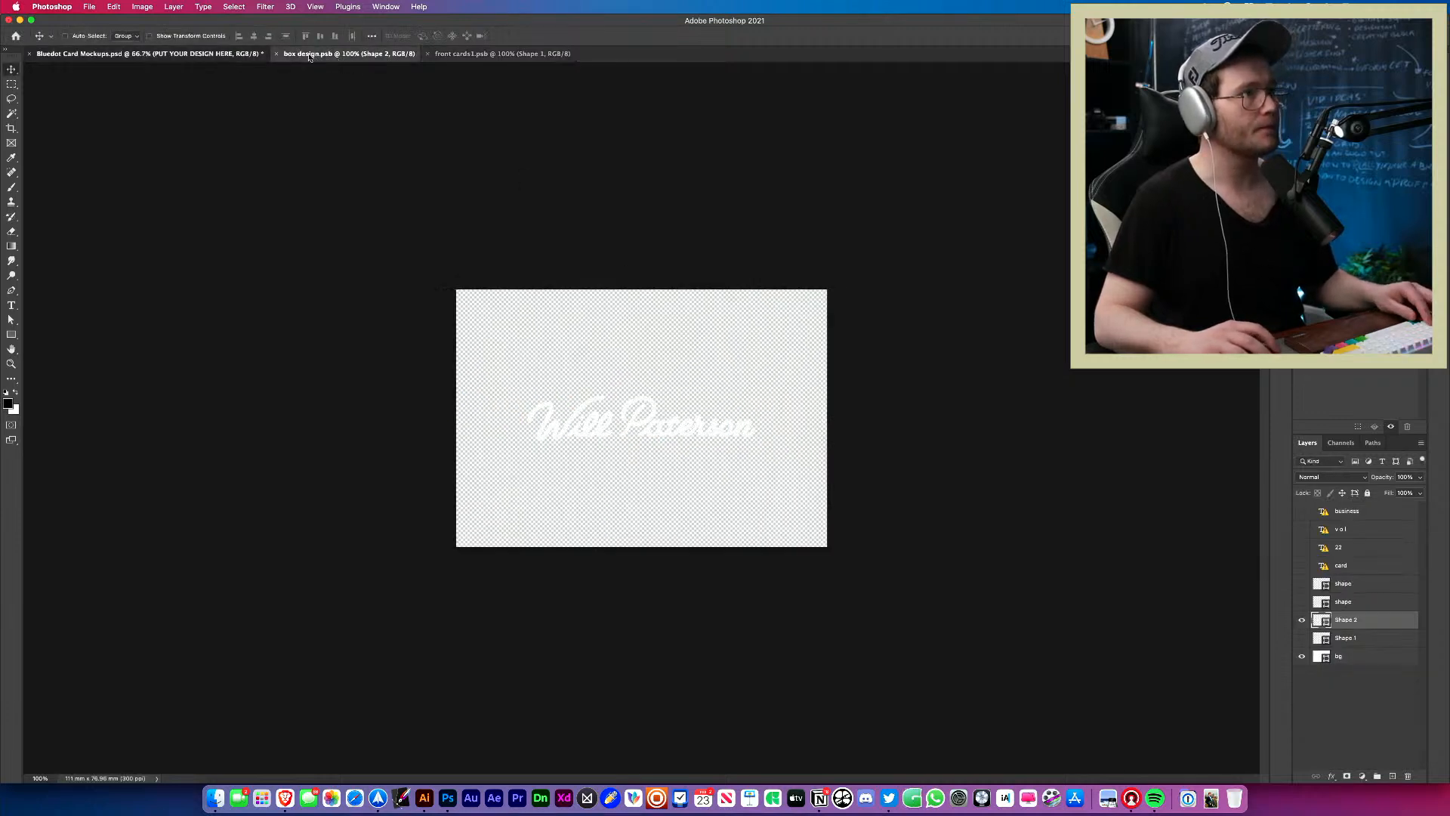
left_click(488, 54)
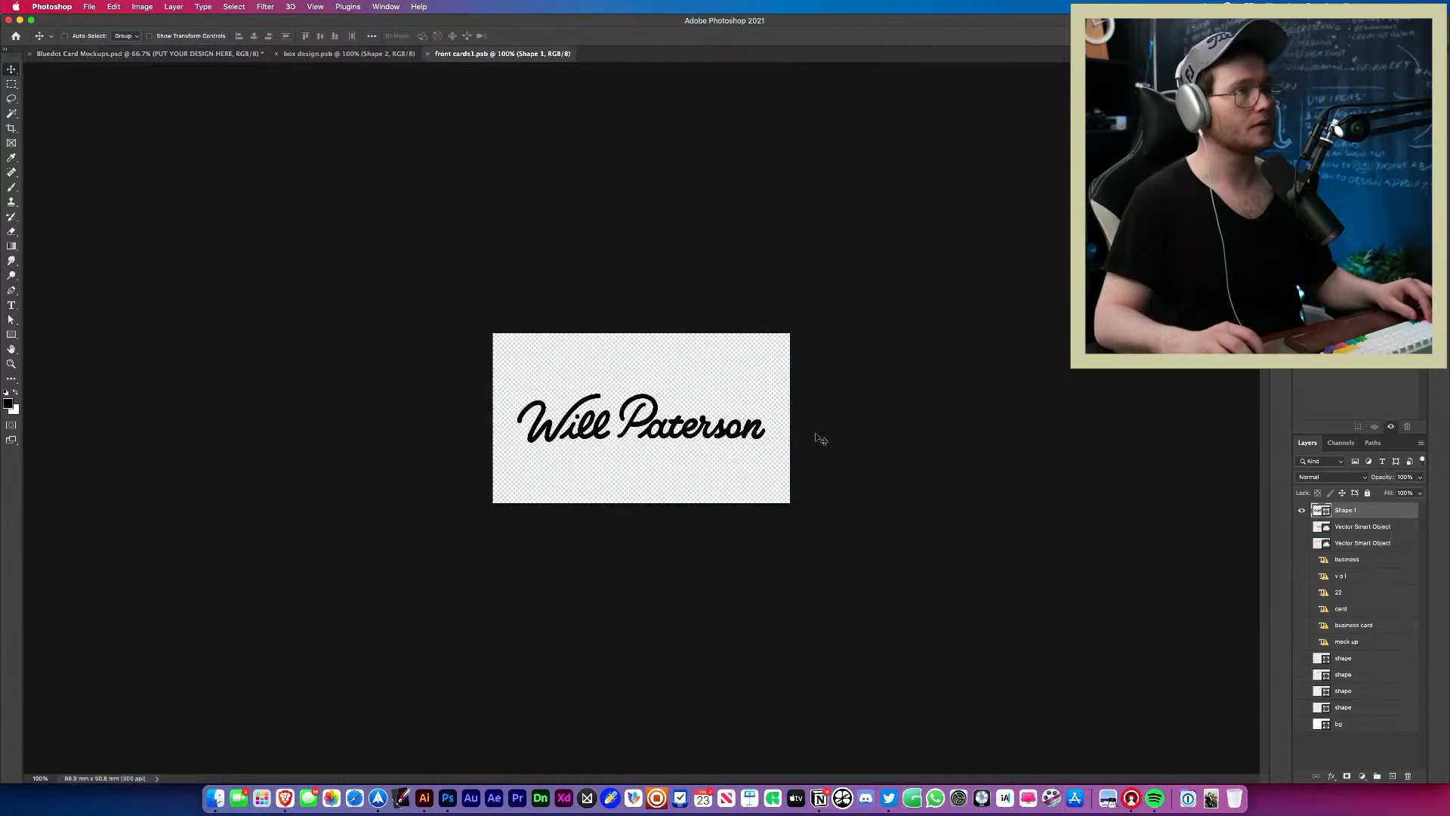
key("super+t")
left_click_drag(767, 417, 642, 422)
key("Return")
key("z")
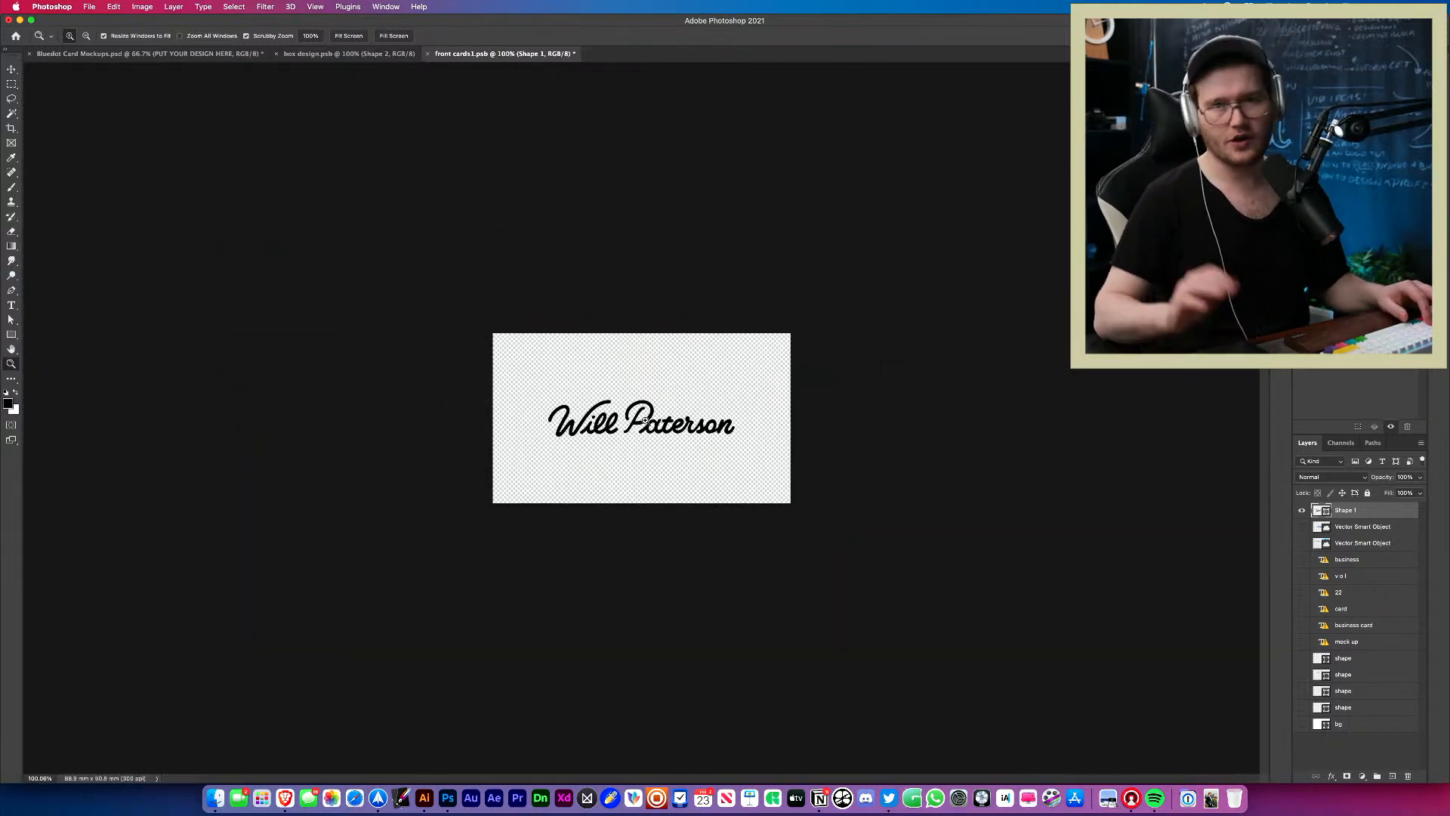
left_click_drag(644, 421, 686, 424)
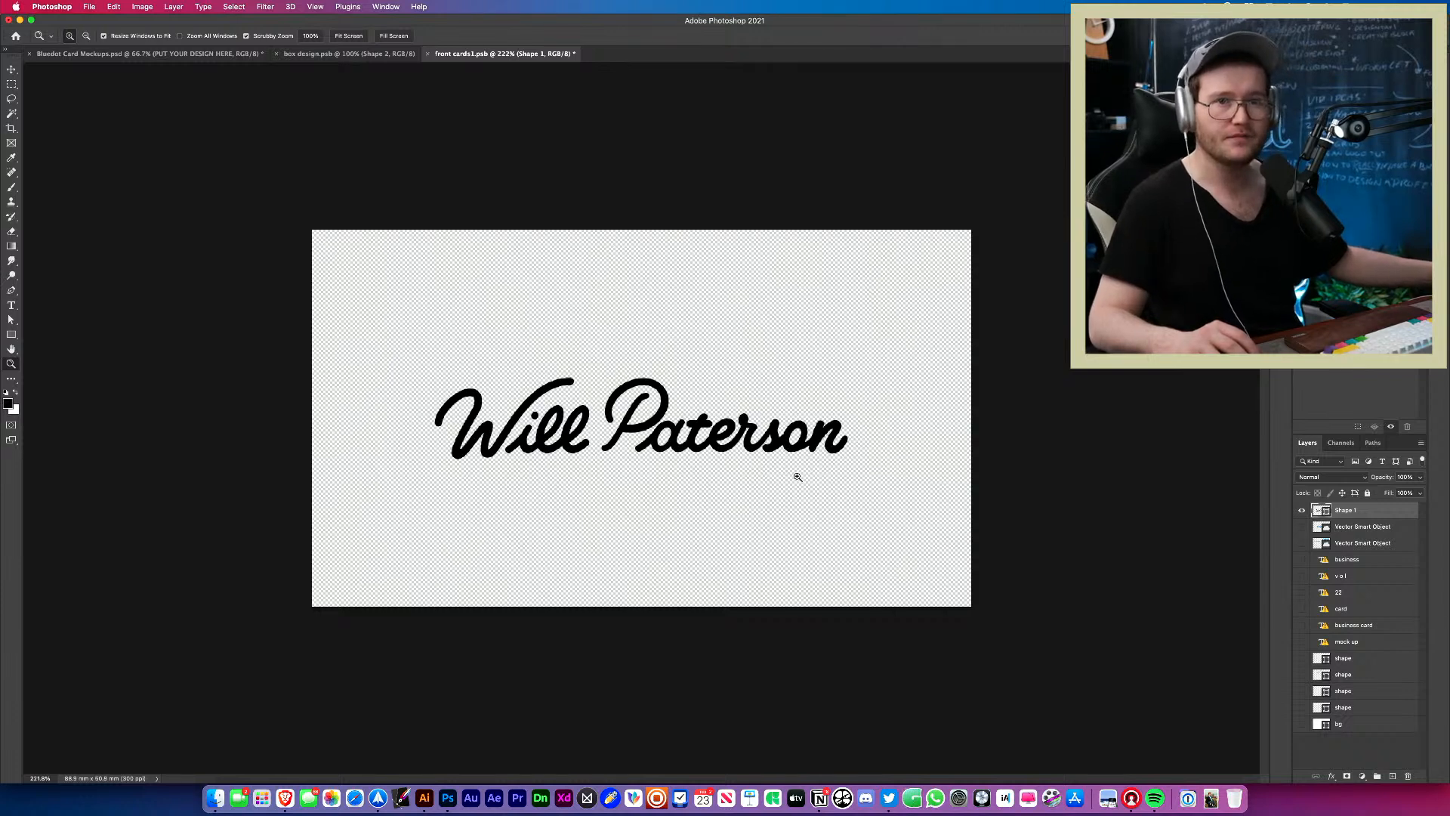
left_click_drag(787, 486, 766, 453)
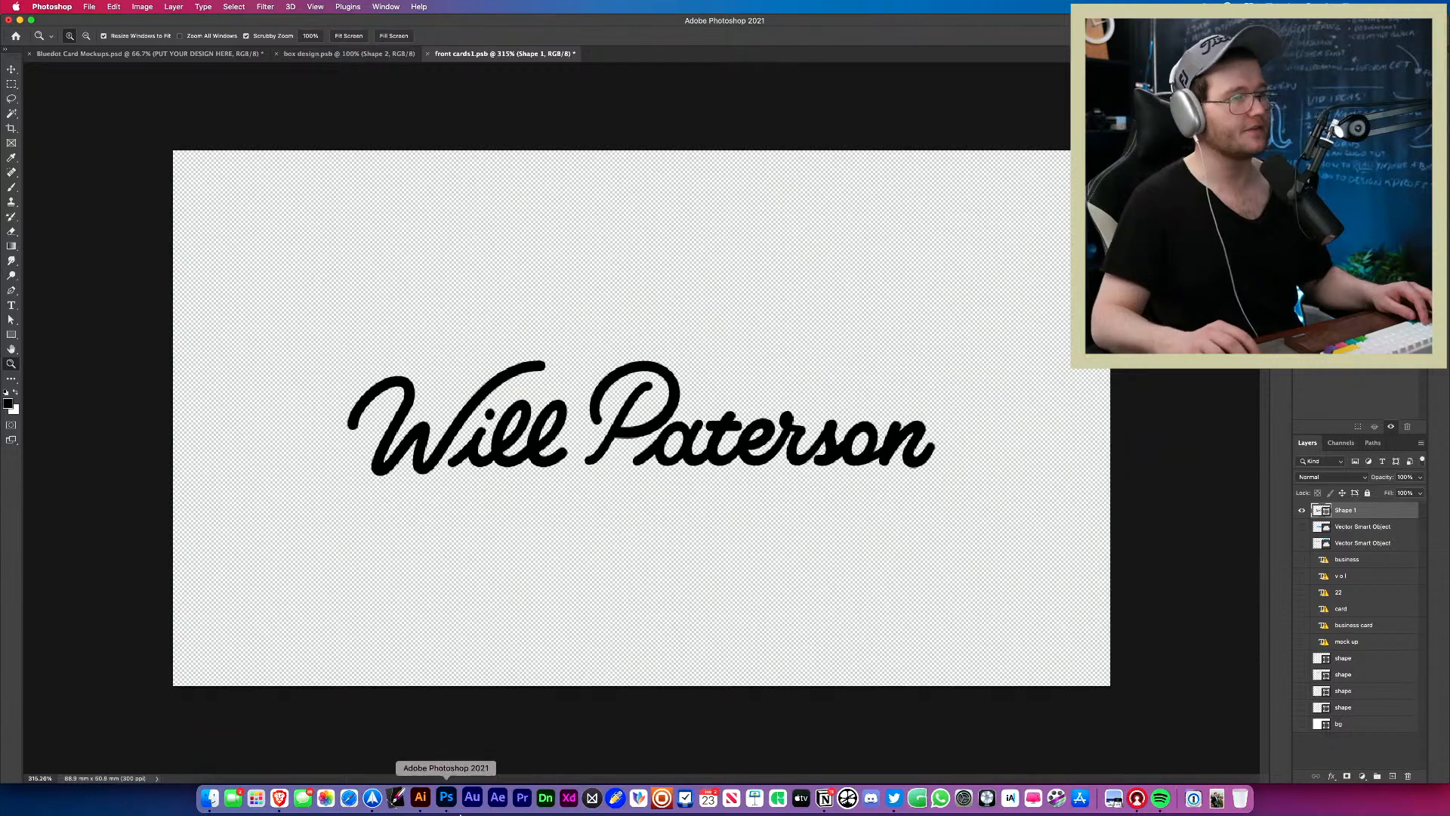
Switch to Illustrator and copy the hex code FF9A02 of the orange logo background.
left_click(420, 797)
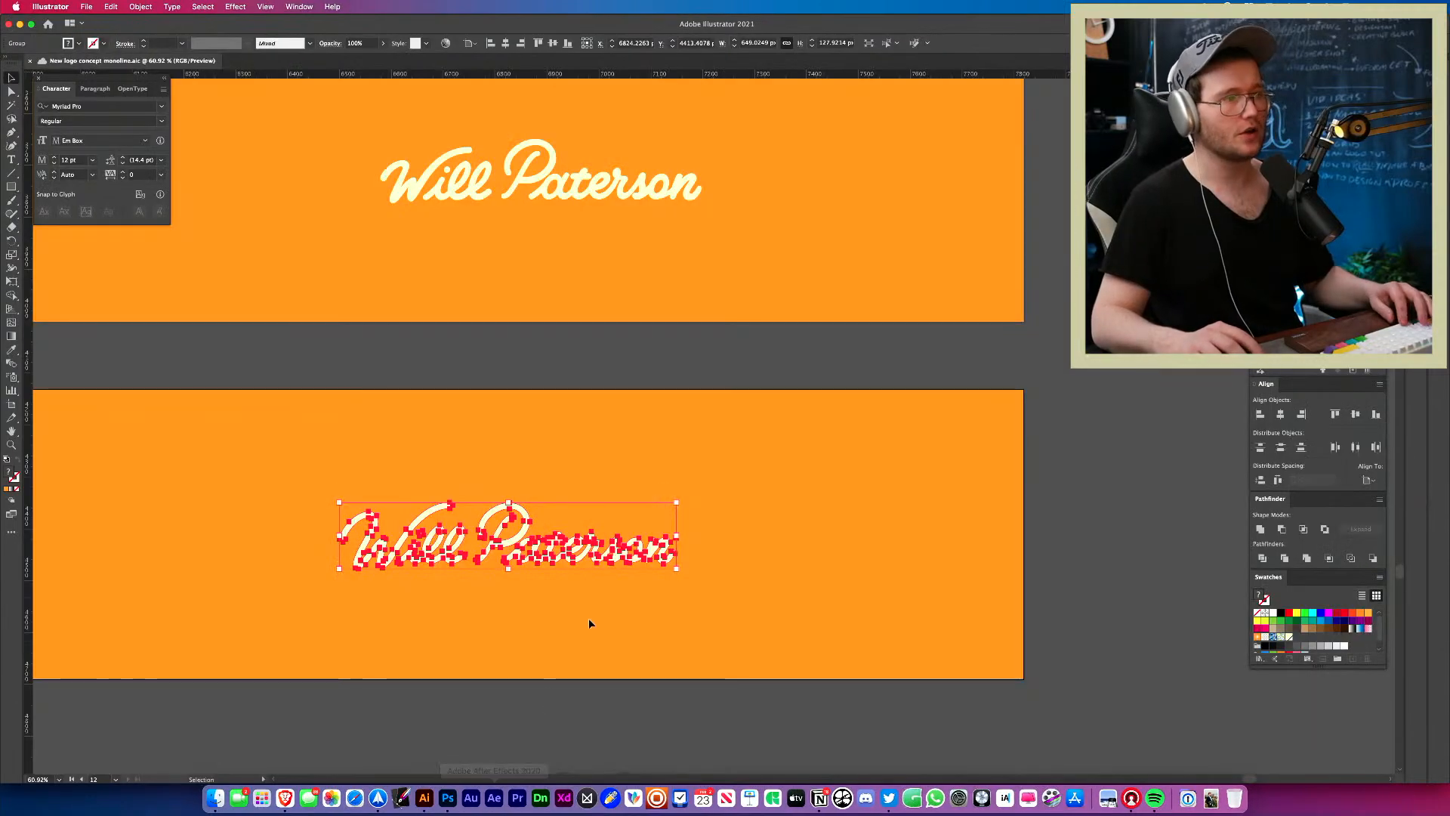
left_click(752, 568)
key("super+z")
key("v")
left_click(614, 443)
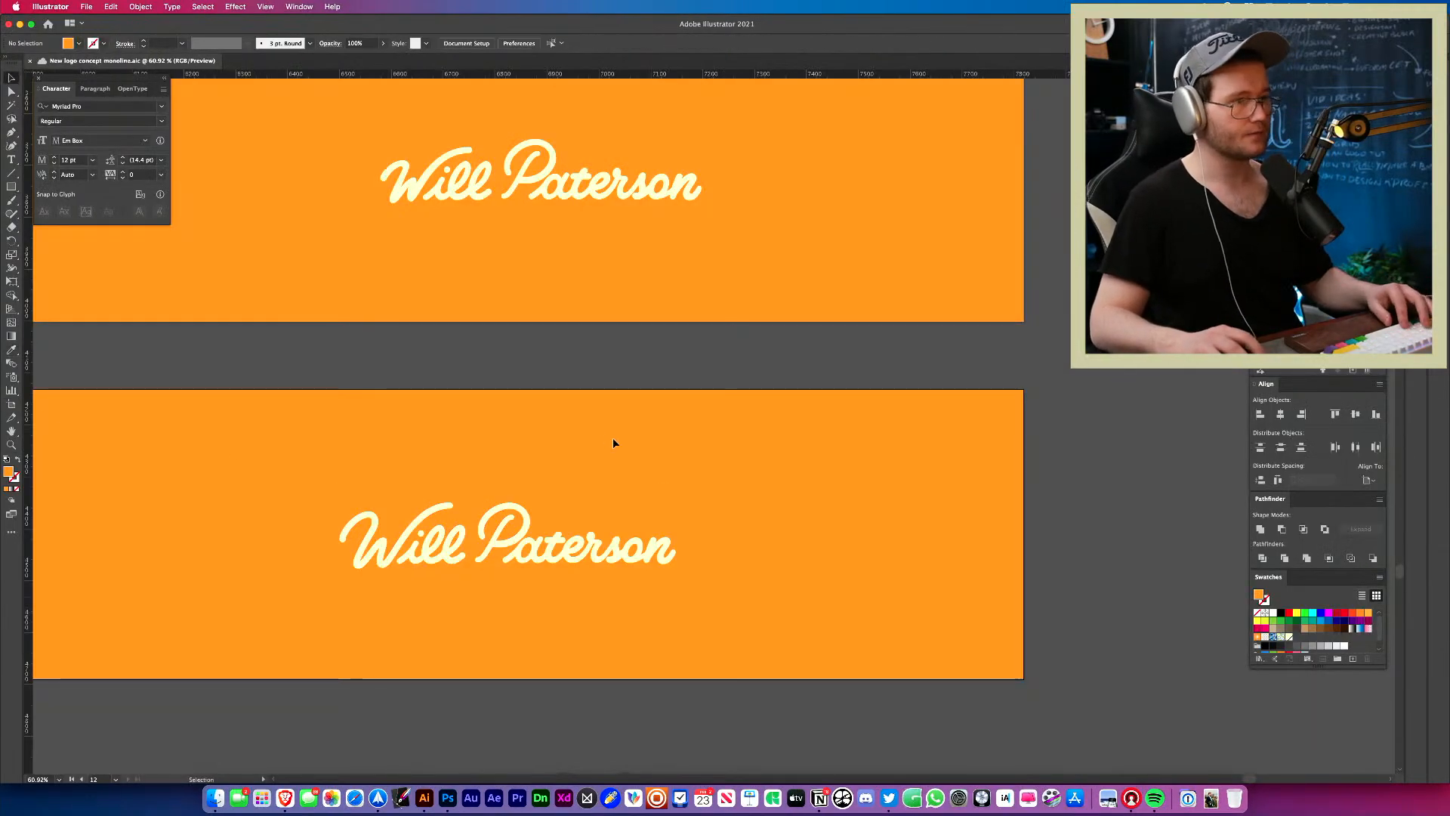
key("i")
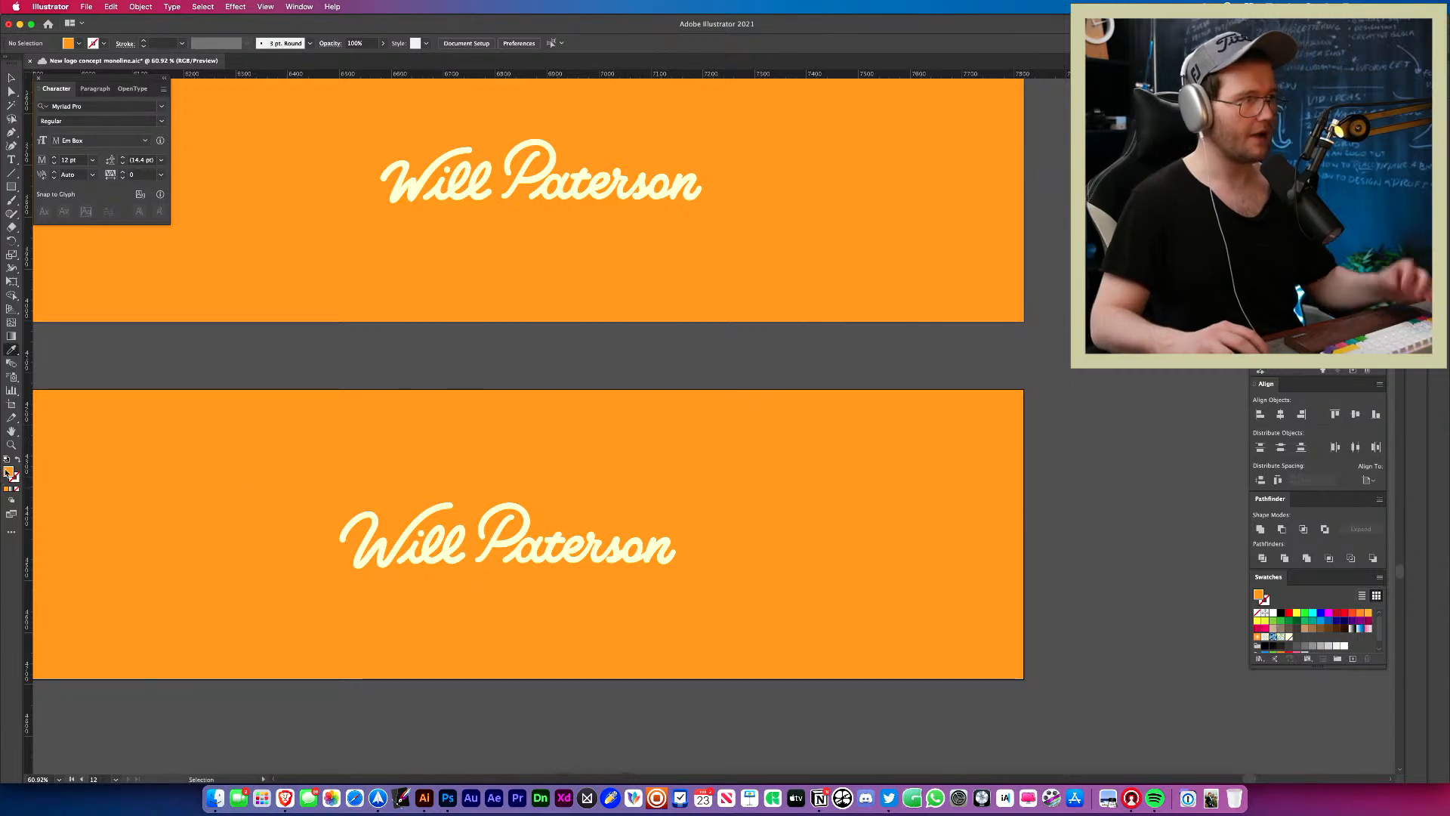
double_click(8, 471)
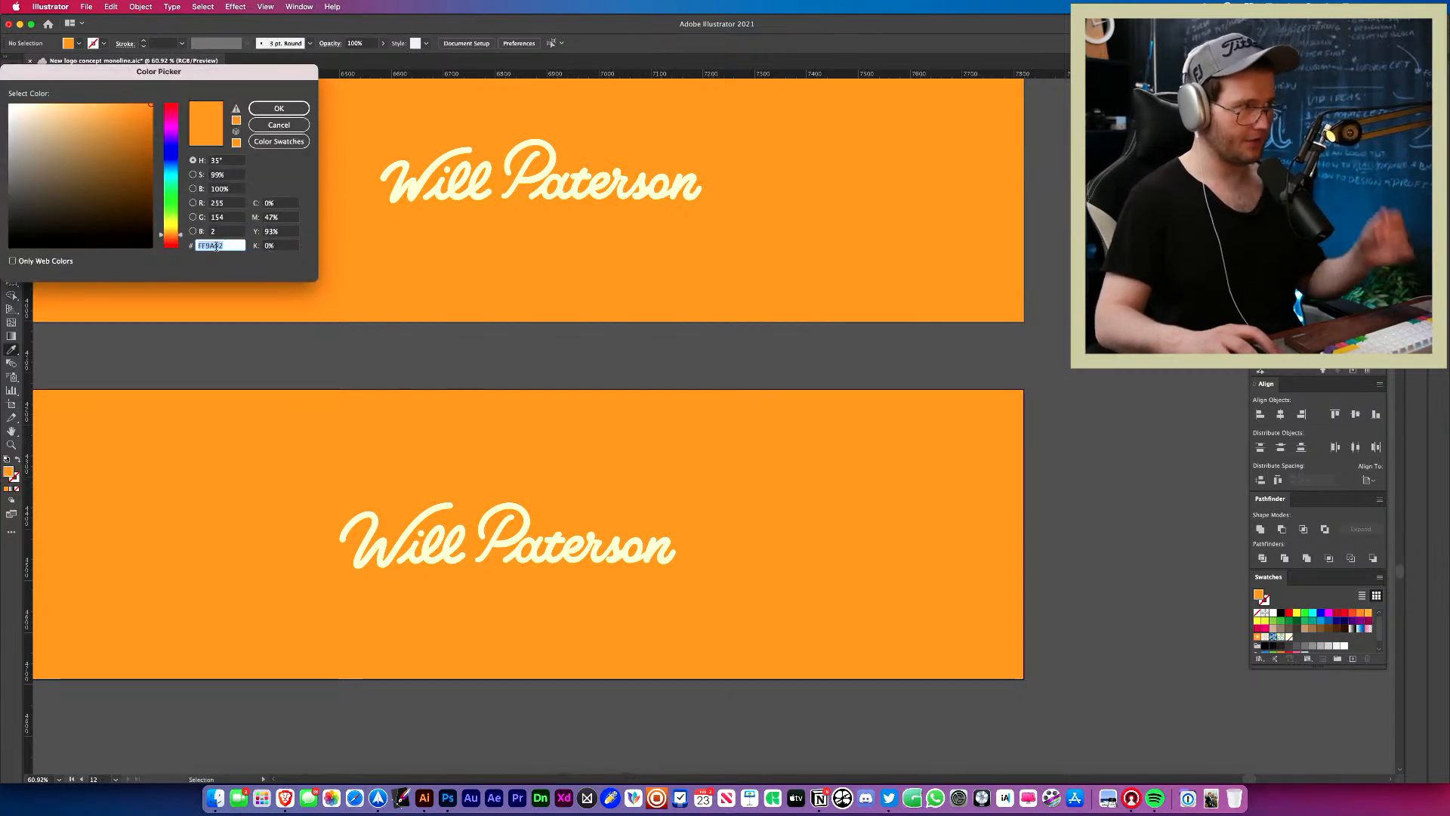
key("Return")
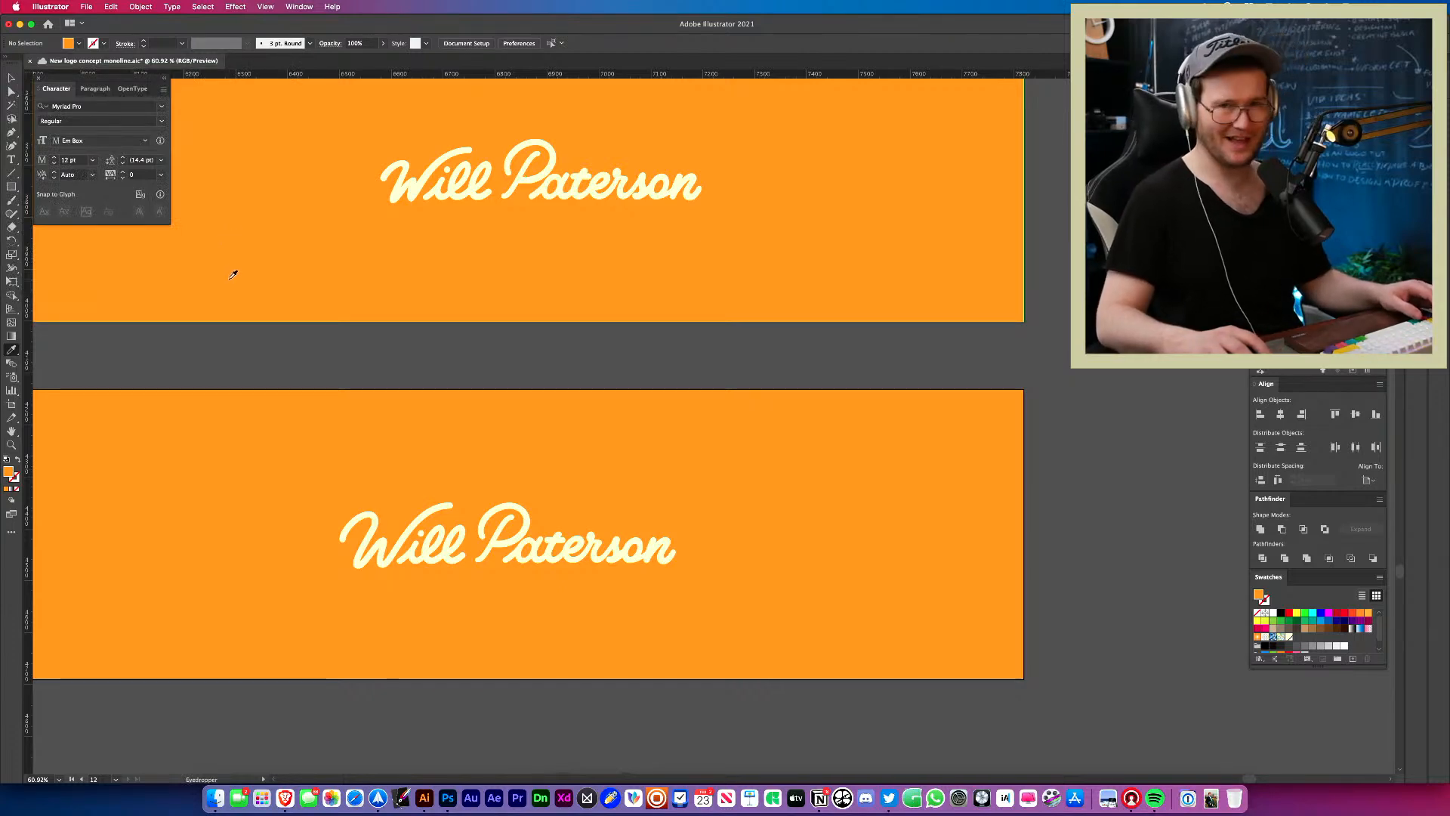
Back in Photoshop, recolour the bg shape layer to FF9A02, make it visible and move it directly below the logo layer.
key("super+Tab")
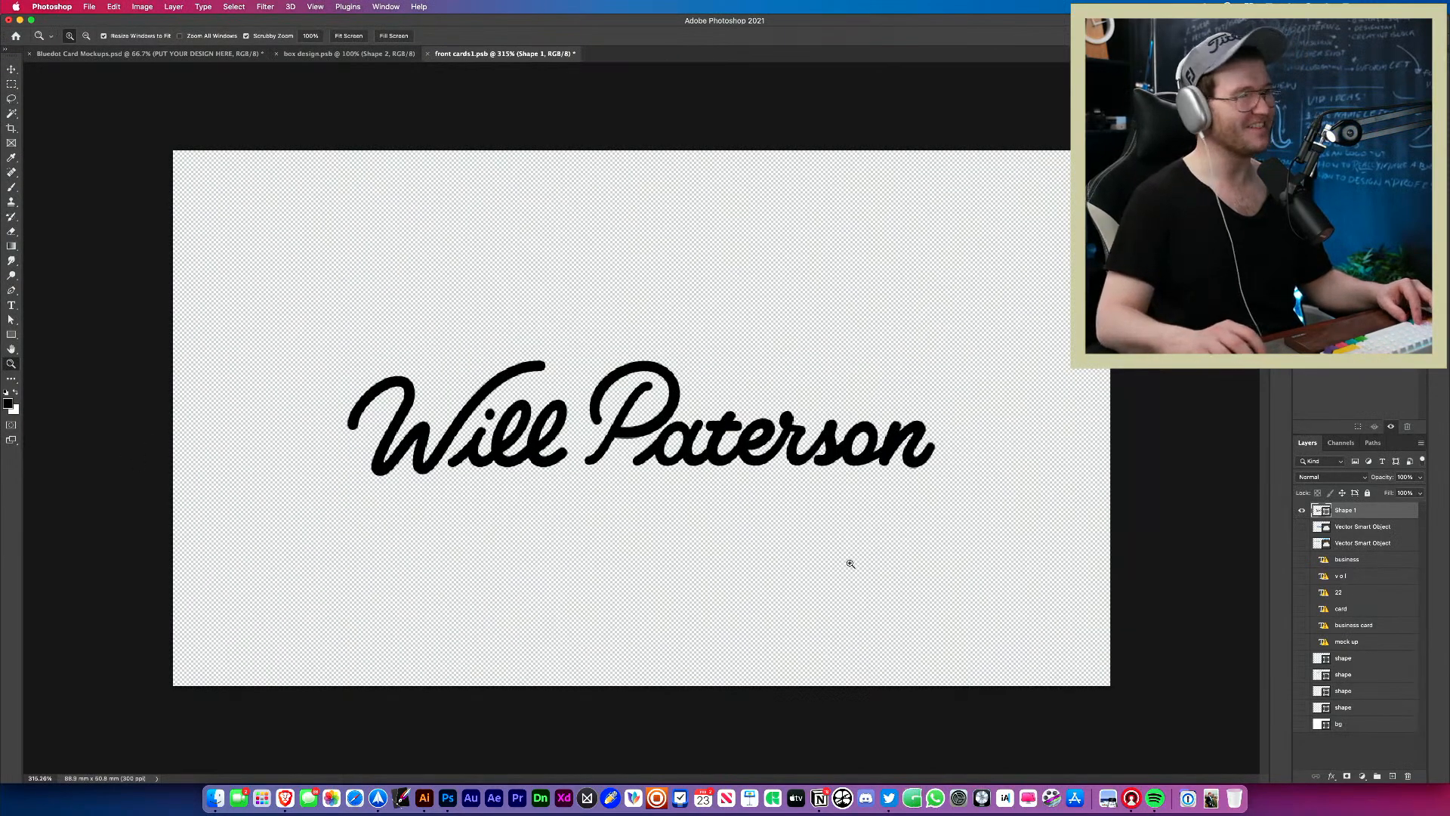
double_click(1318, 724)
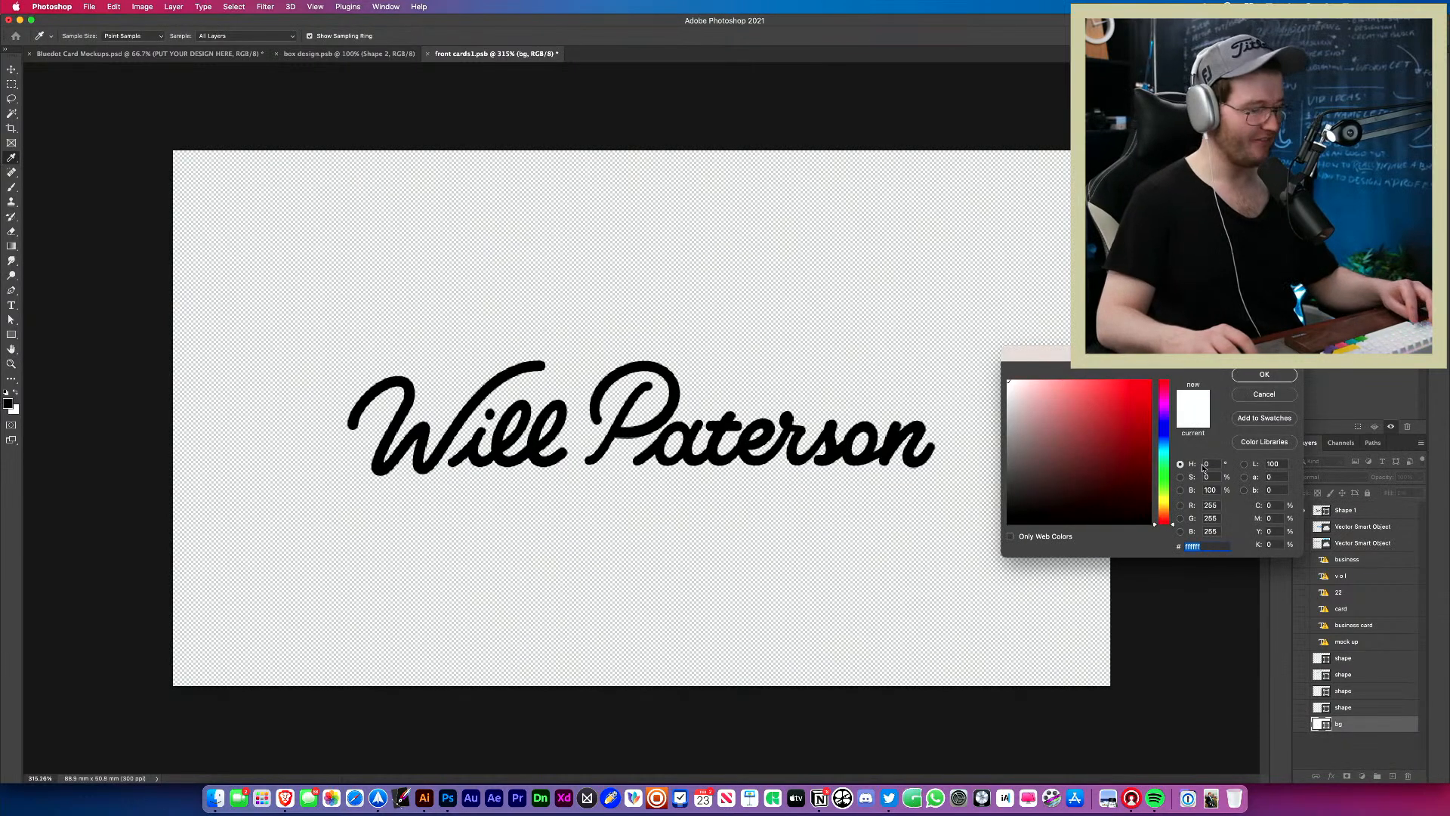
type("FF9A02")
left_click(1274, 373)
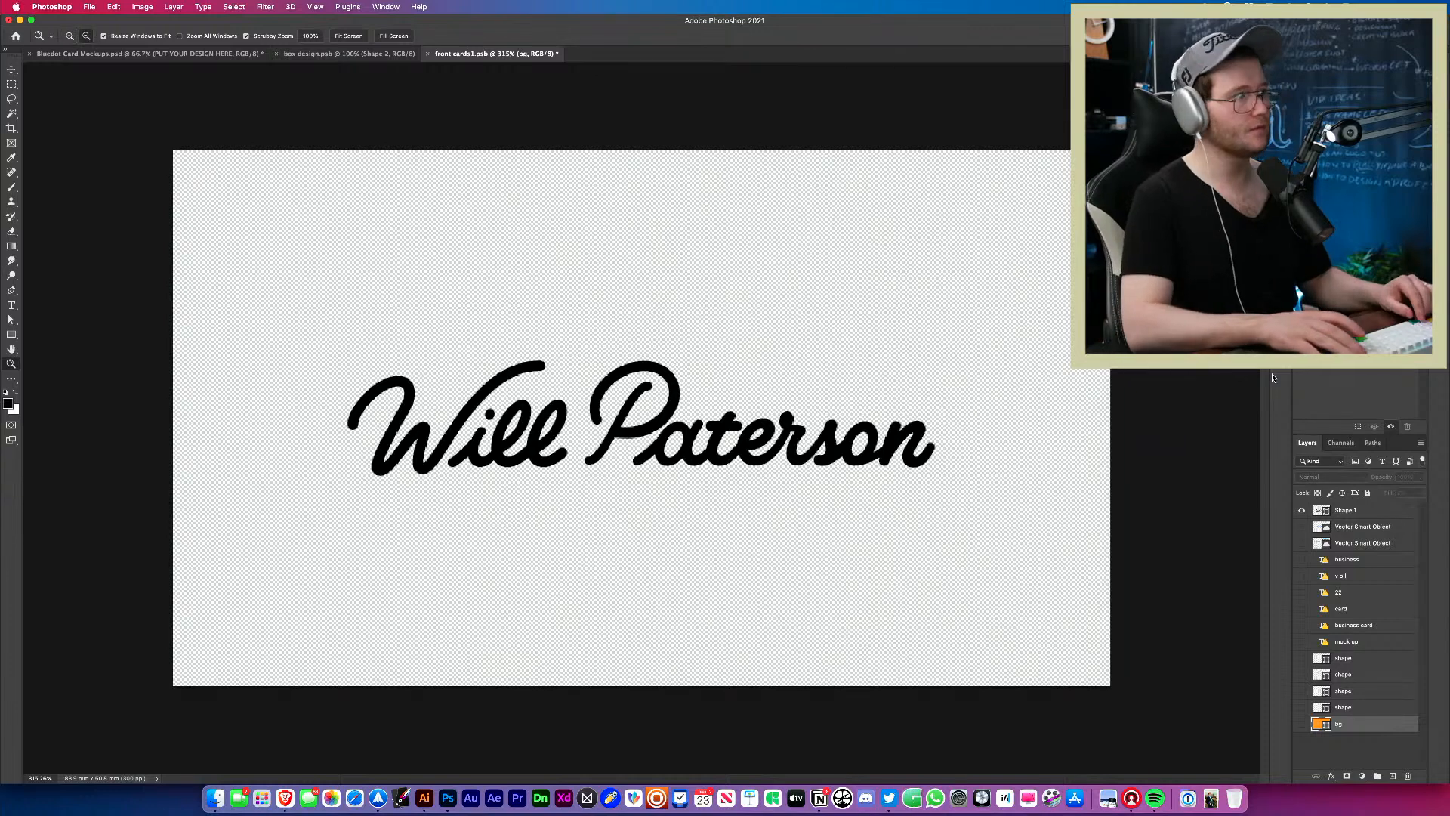
left_click(1301, 724)
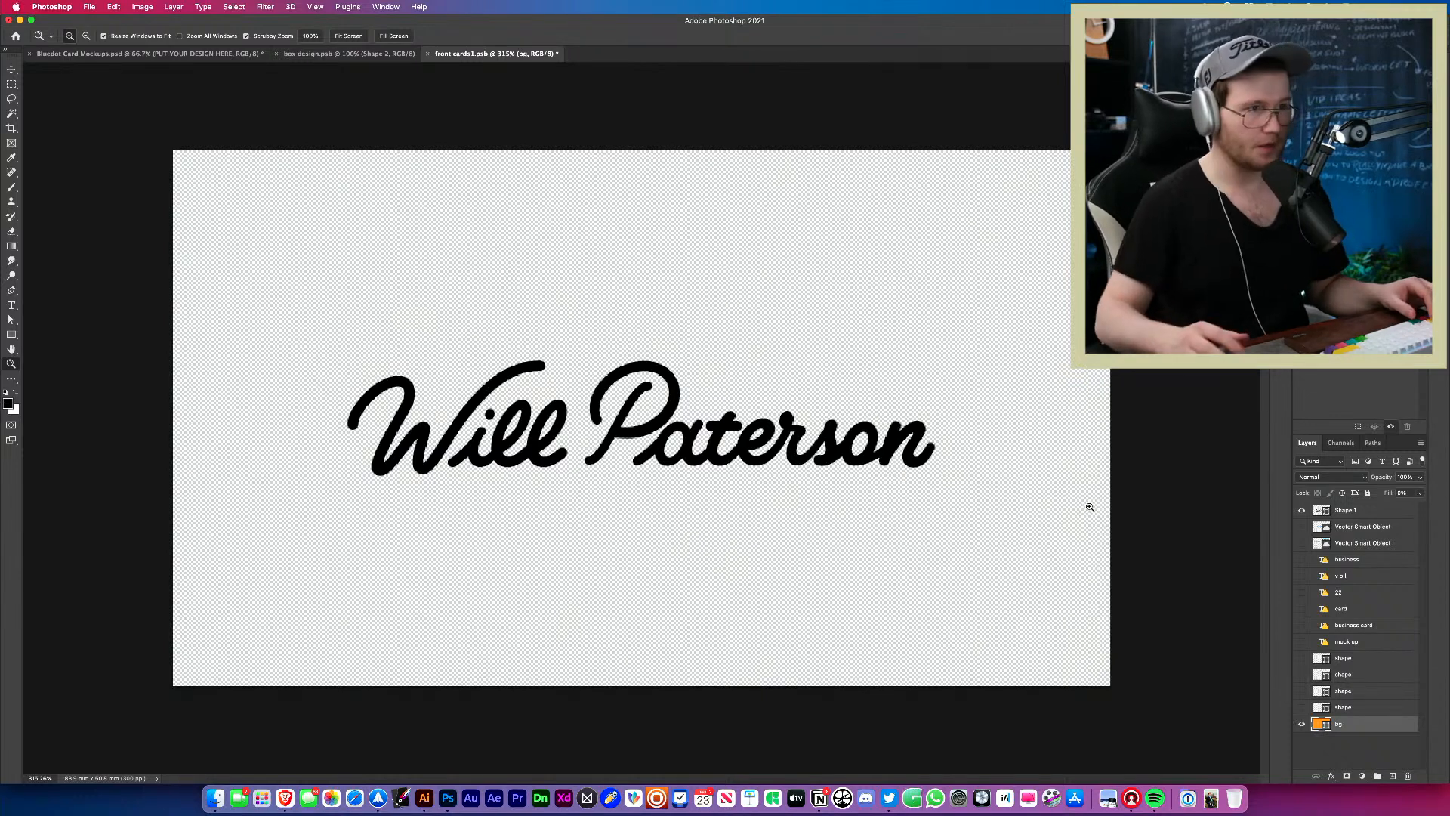
left_click_drag(1318, 735, 1357, 527)
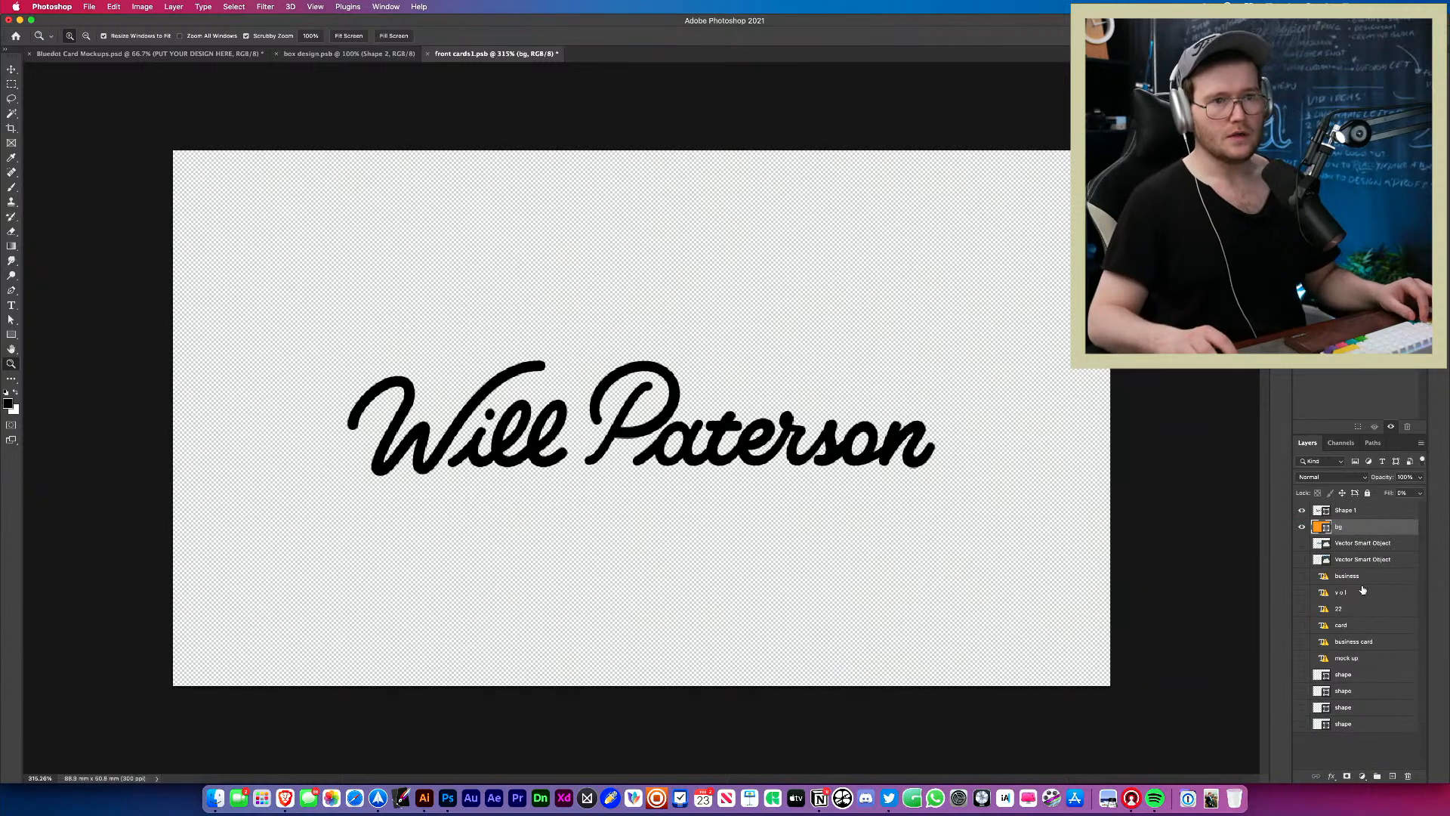
Add a new layer beneath the logo and fill it with FF9A02 as the foreground colour.
left_click(1393, 777)
key("alt+BackSpace")
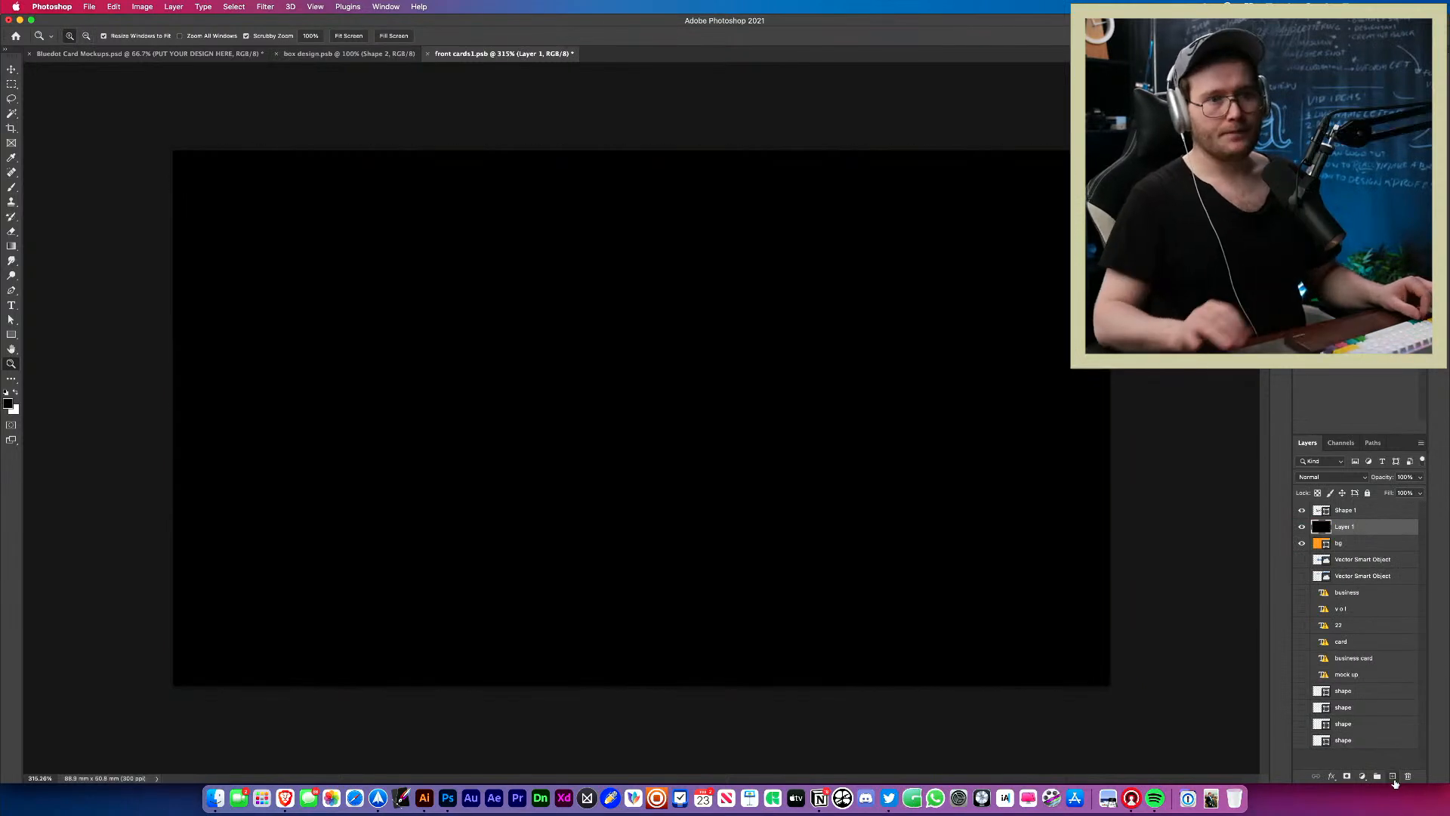
key("super+z")
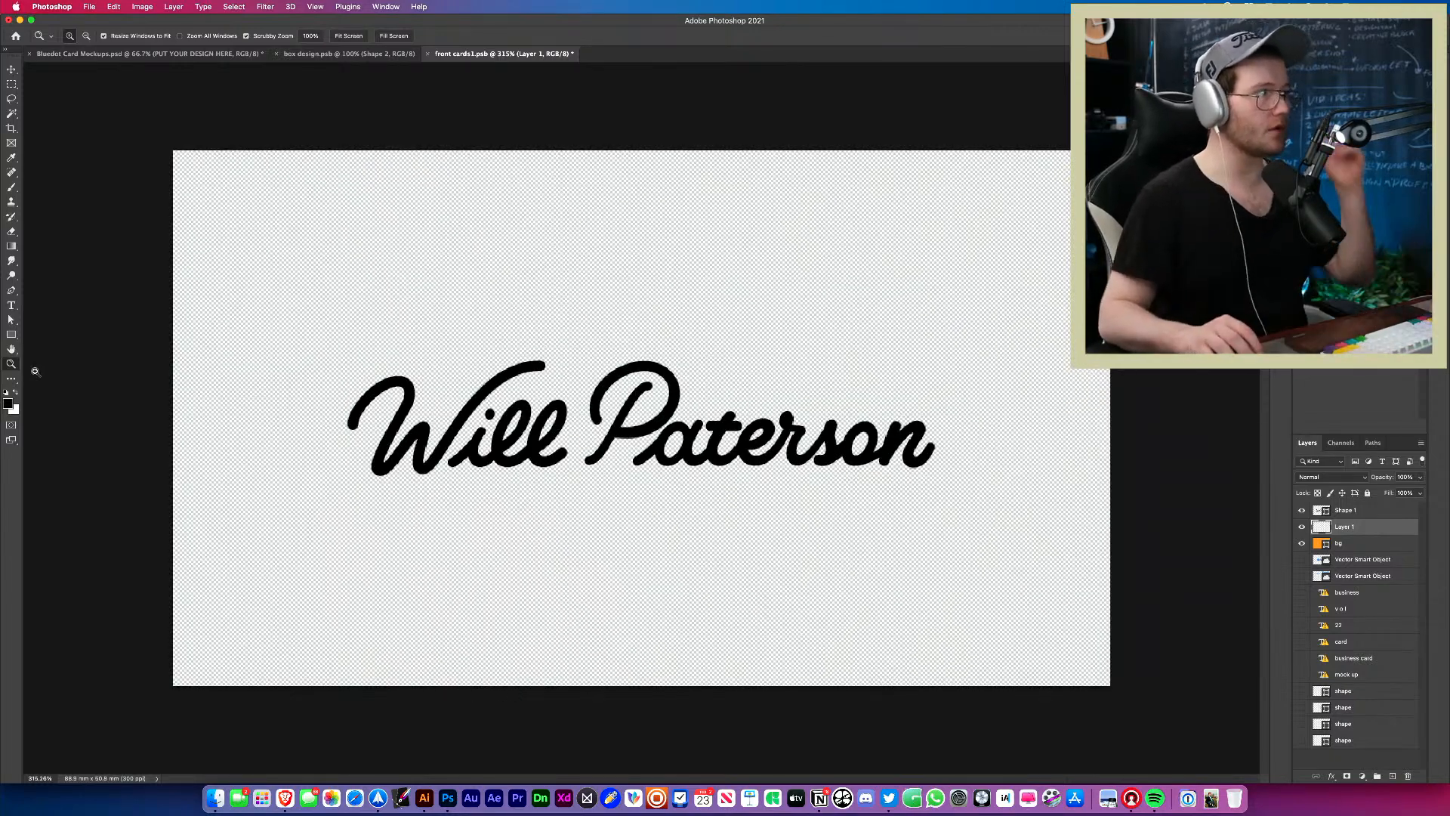
left_click(7, 404)
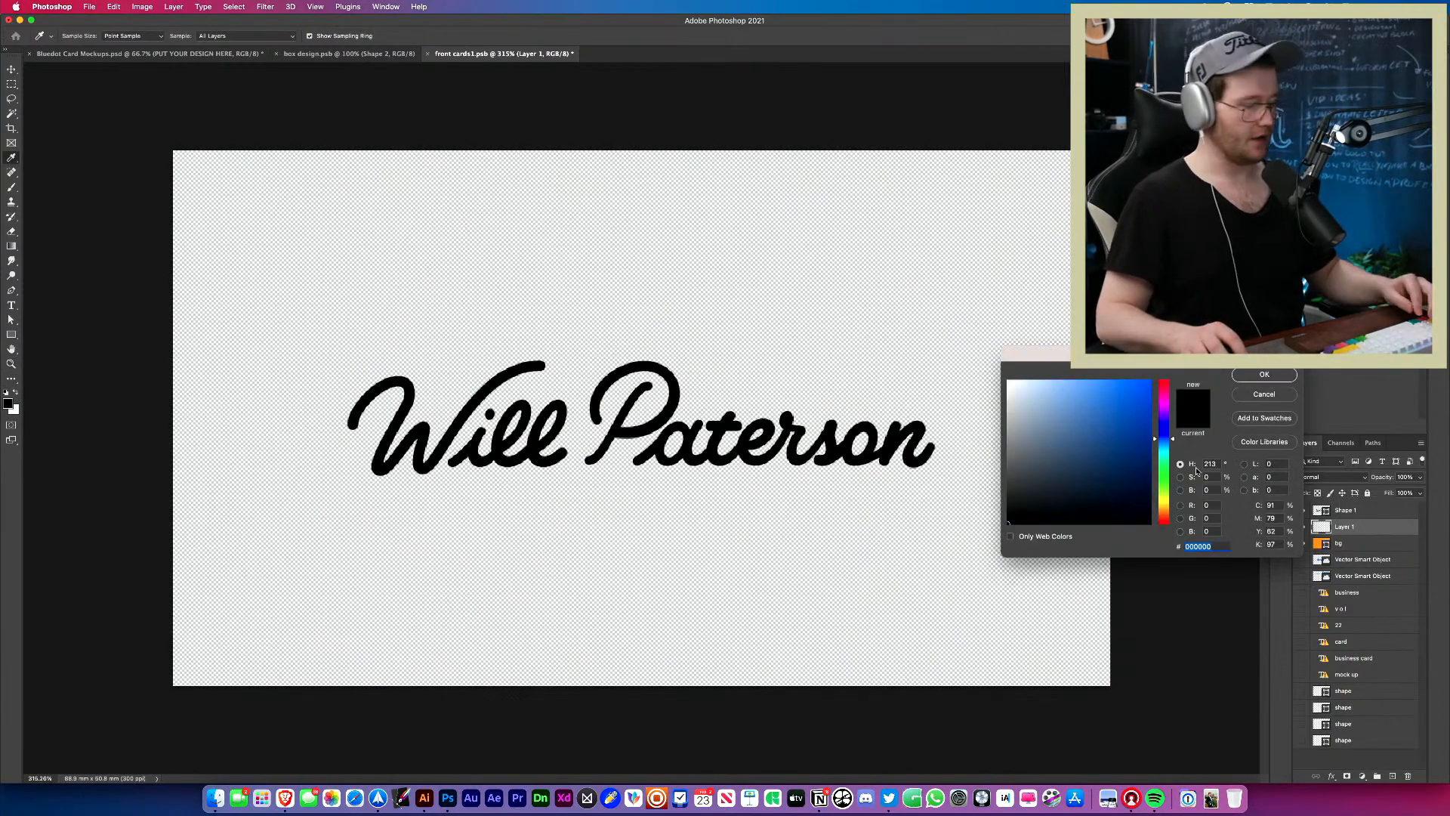
key("super+v")
left_click(1264, 377)
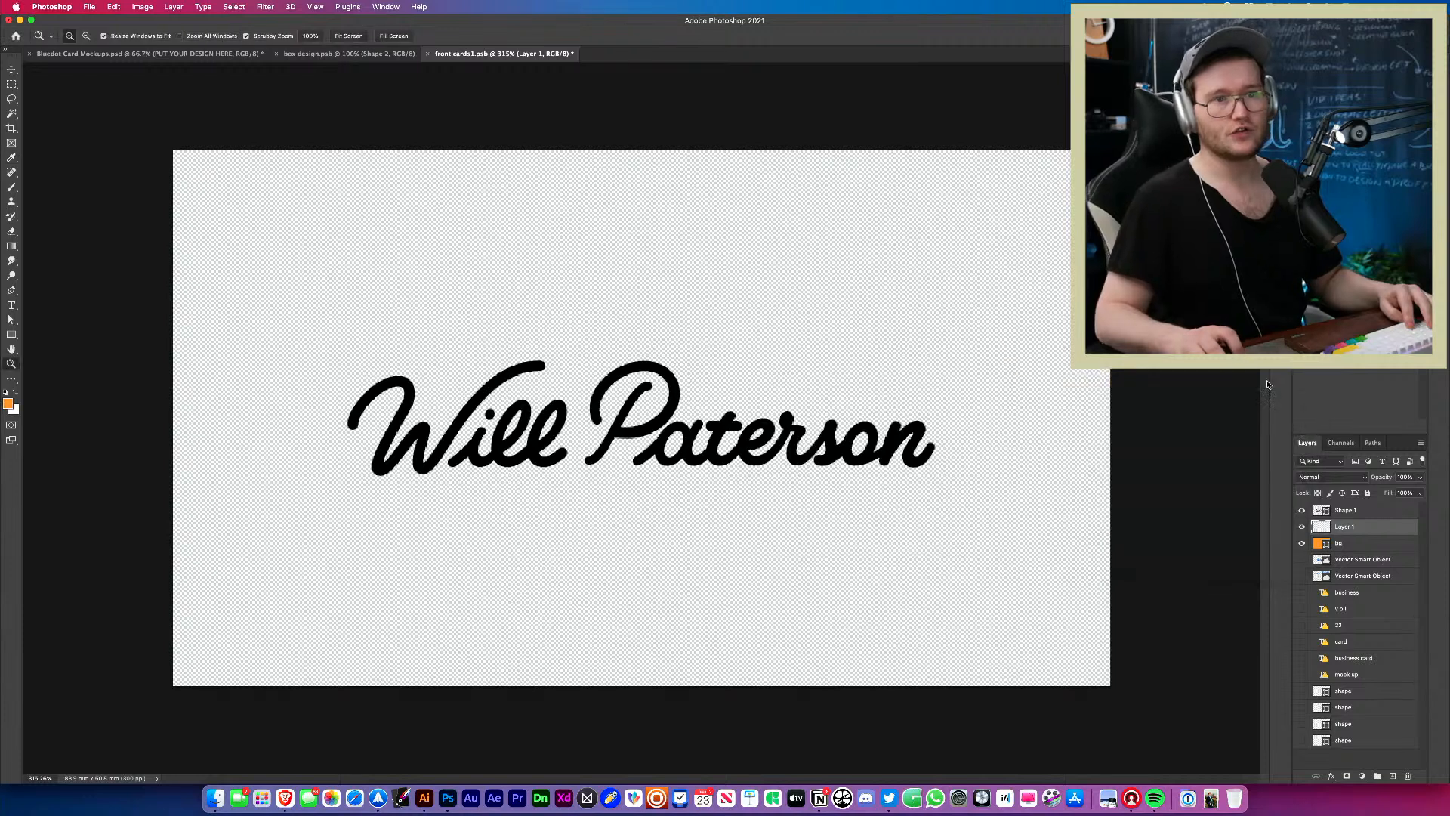
key("alt+BackSpace")
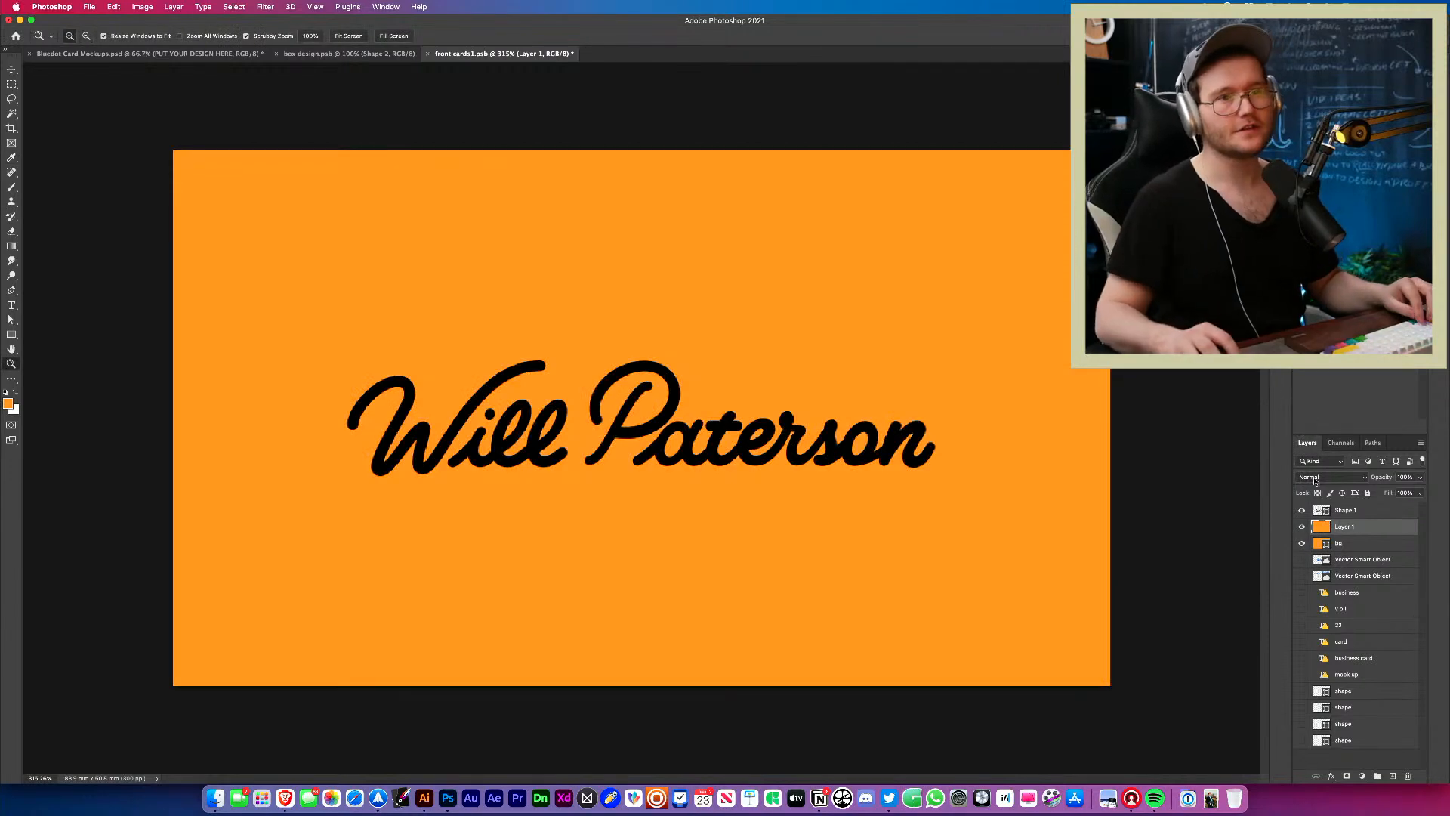
Recolour the logo shape white, save the front cards file and return to the card mockup.
double_click(1323, 511)
left_click_drag(1056, 445, 910, 374)
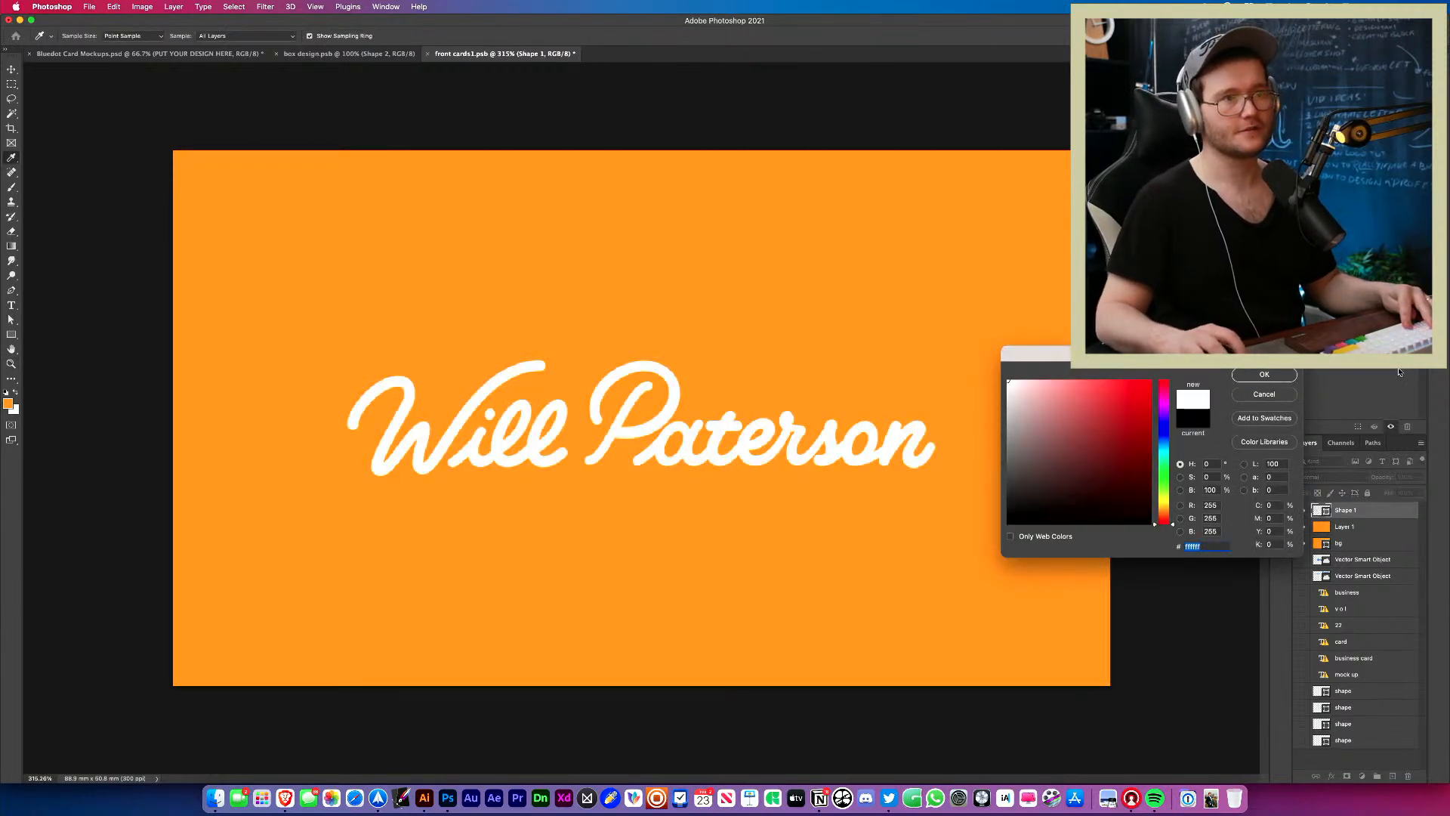
left_click(1242, 375)
left_click(347, 53)
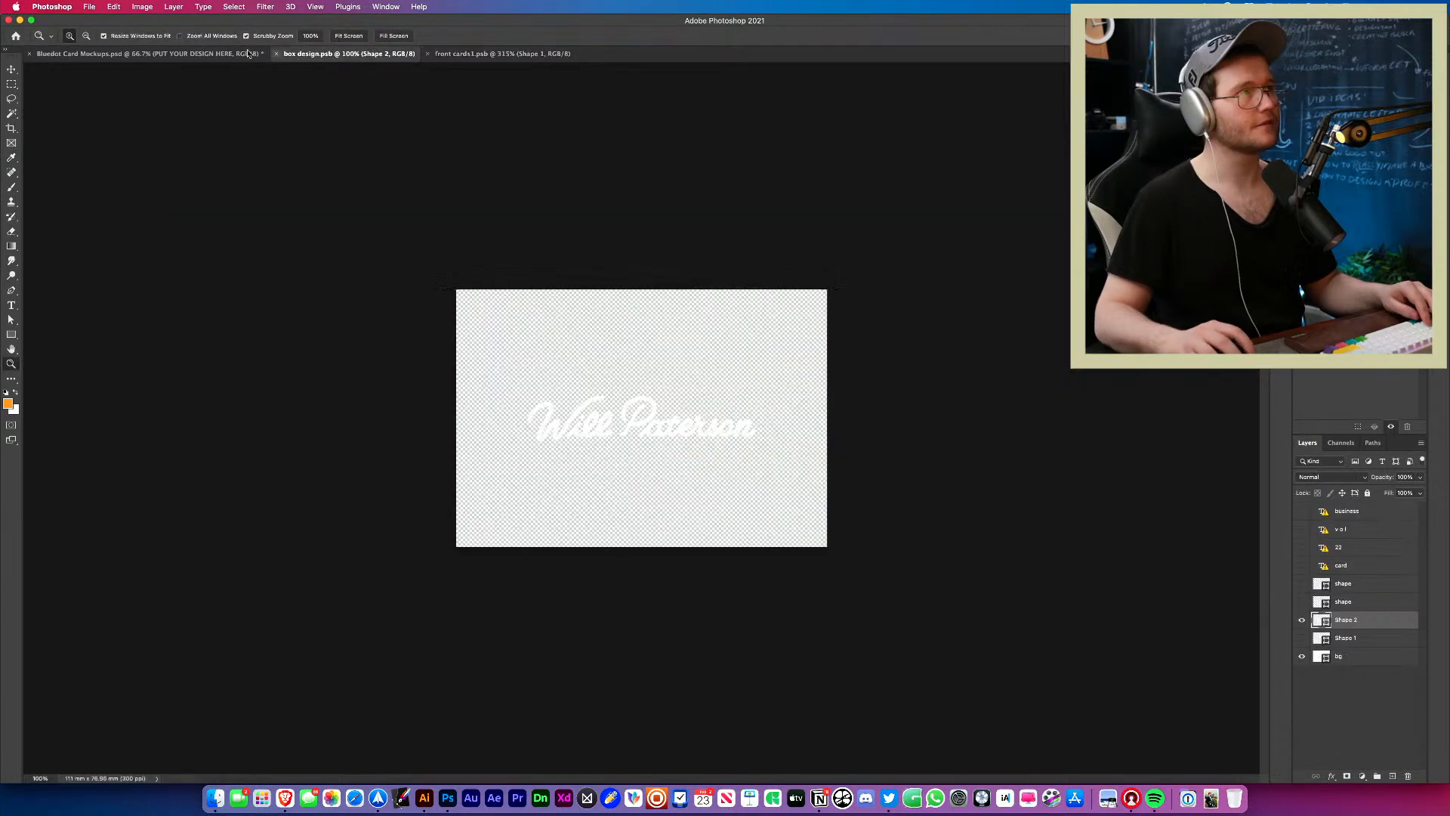
left_click(212, 53)
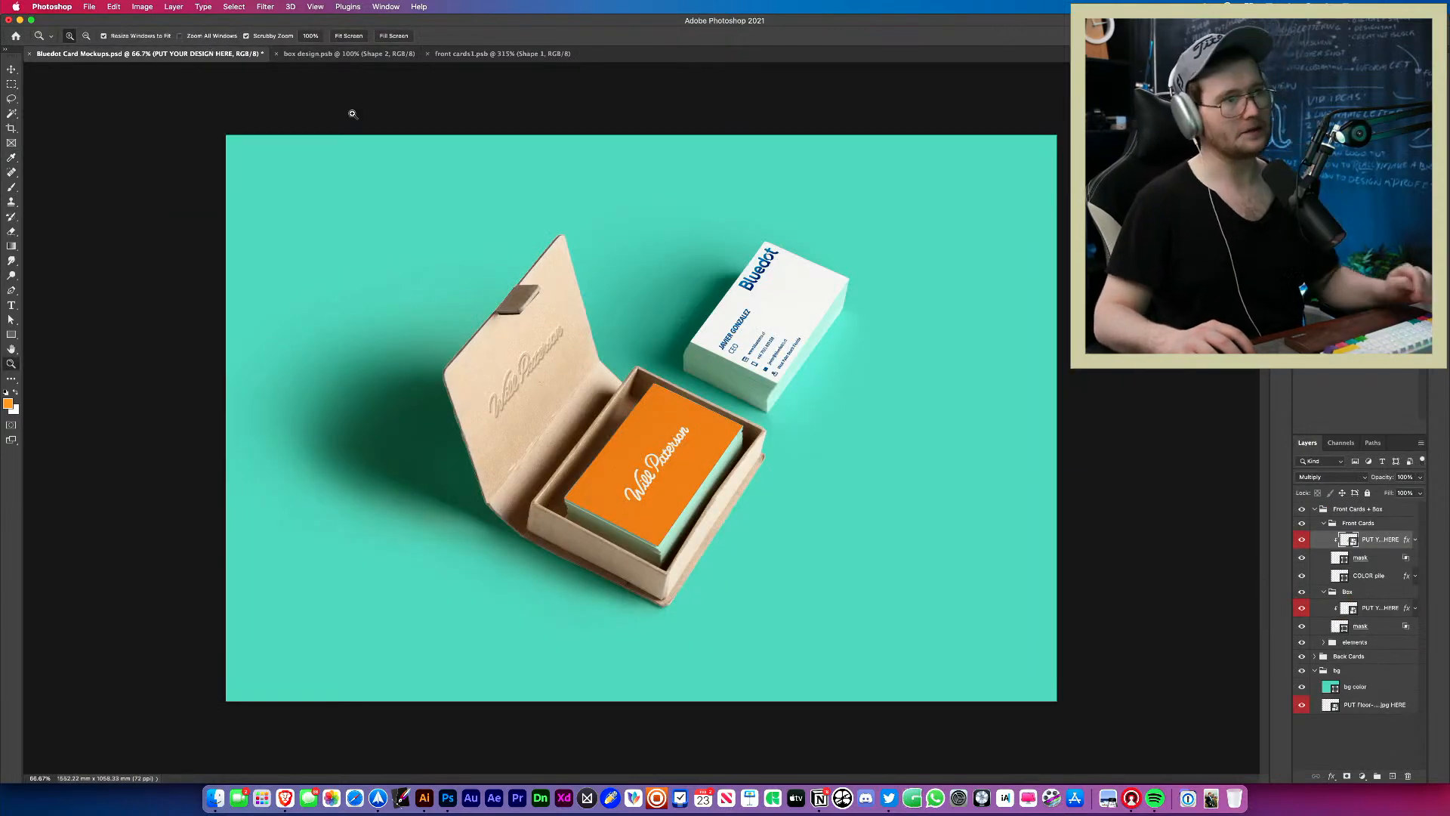
Try FF9A02 and nearby orange shades as the mockup's bg color fill.
left_click(1355, 691)
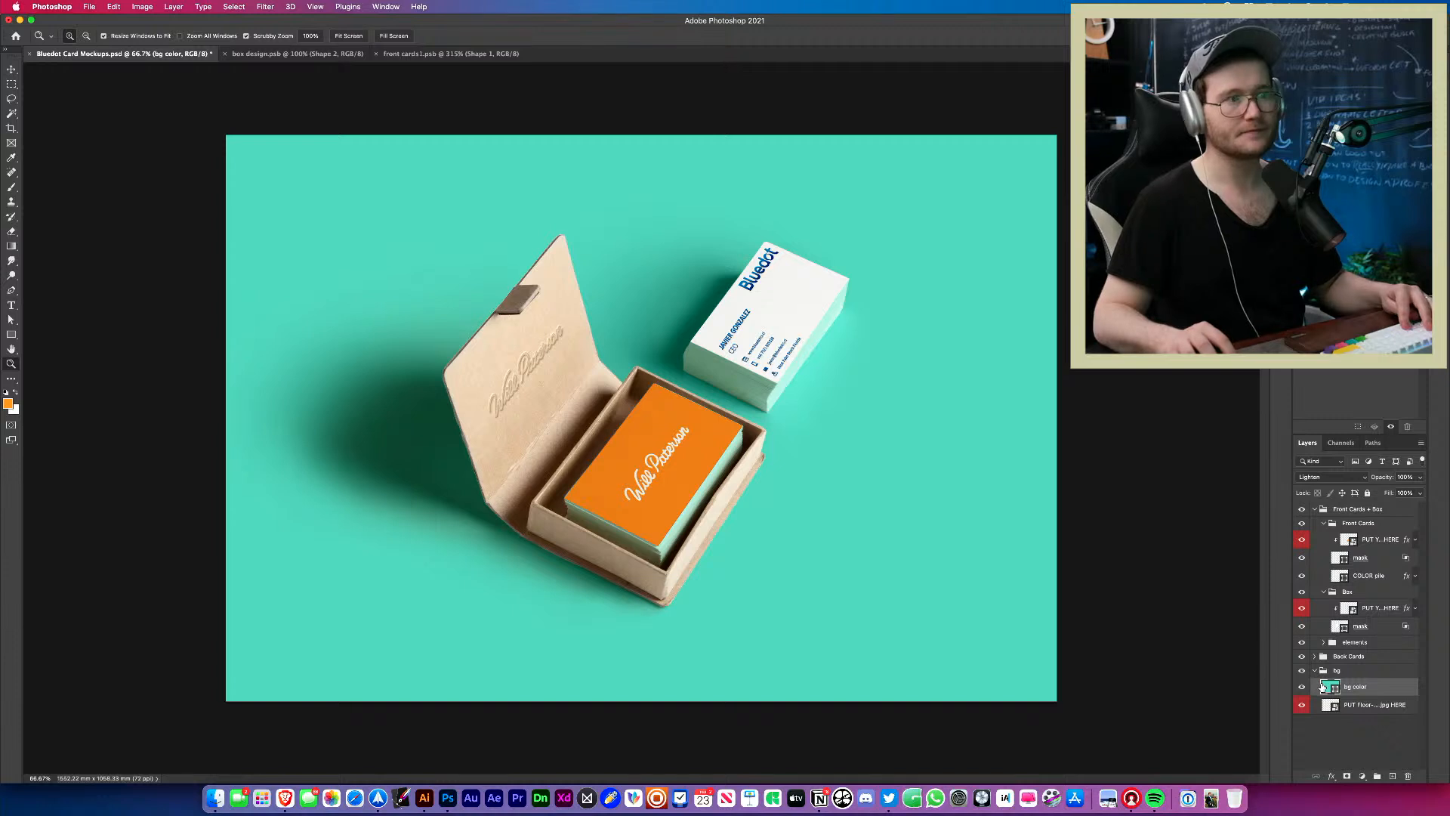
double_click(1329, 687)
type("FF9A02")
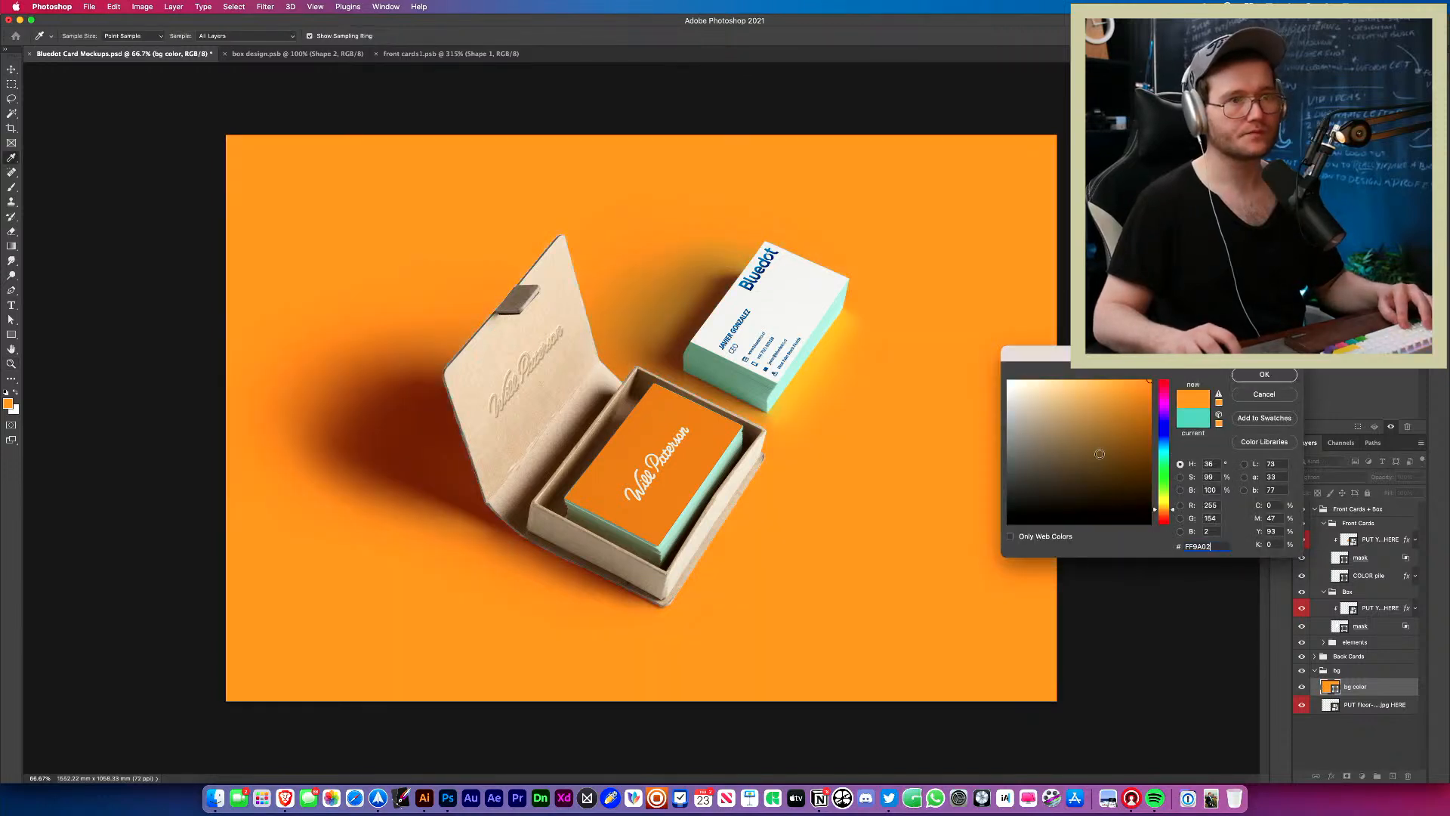
left_click(1141, 419)
left_click_drag(1143, 418, 1144, 407)
key("Escape")
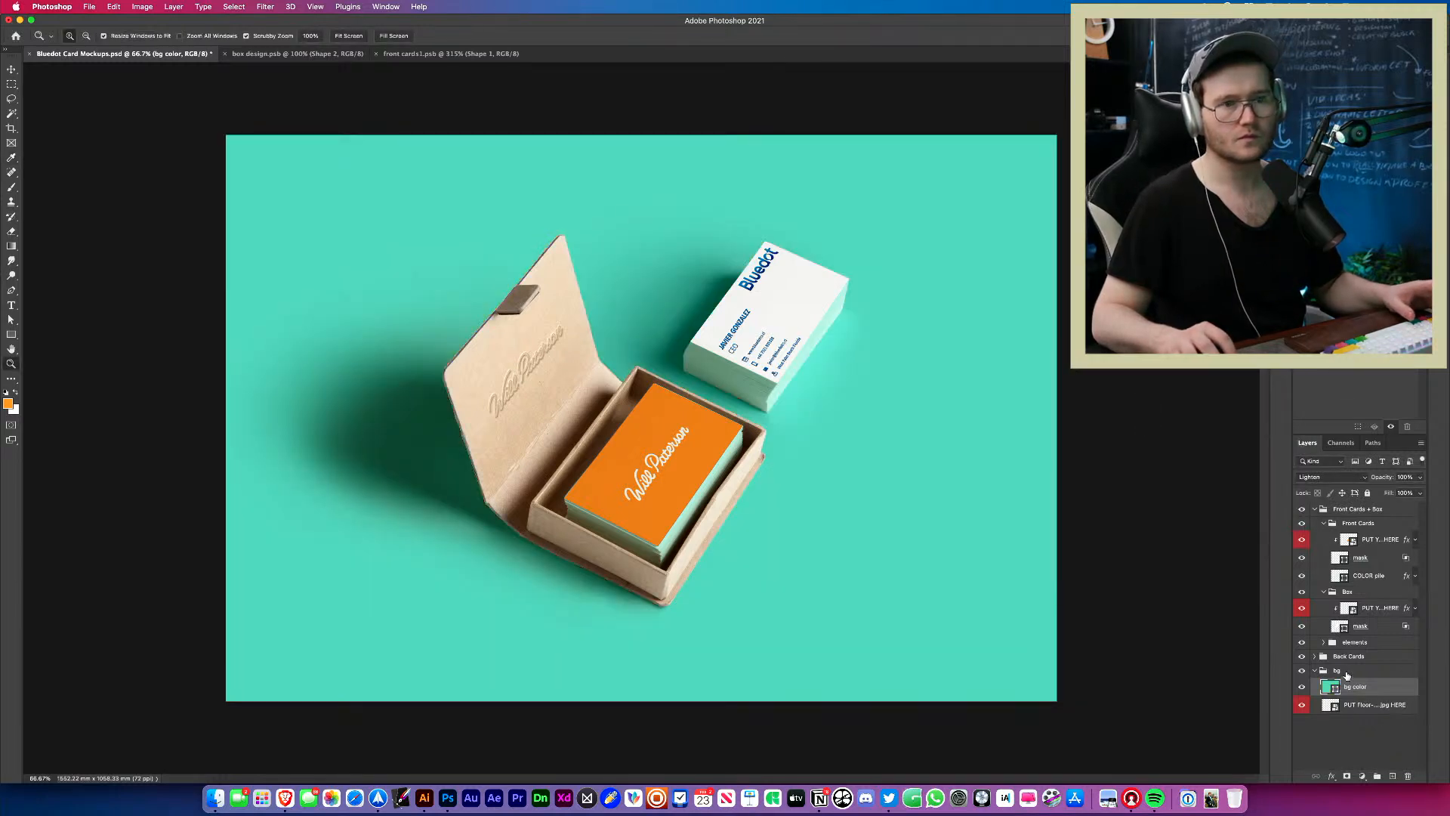
Expand the Back Cards layer group in the mockup.
left_click(1353, 706)
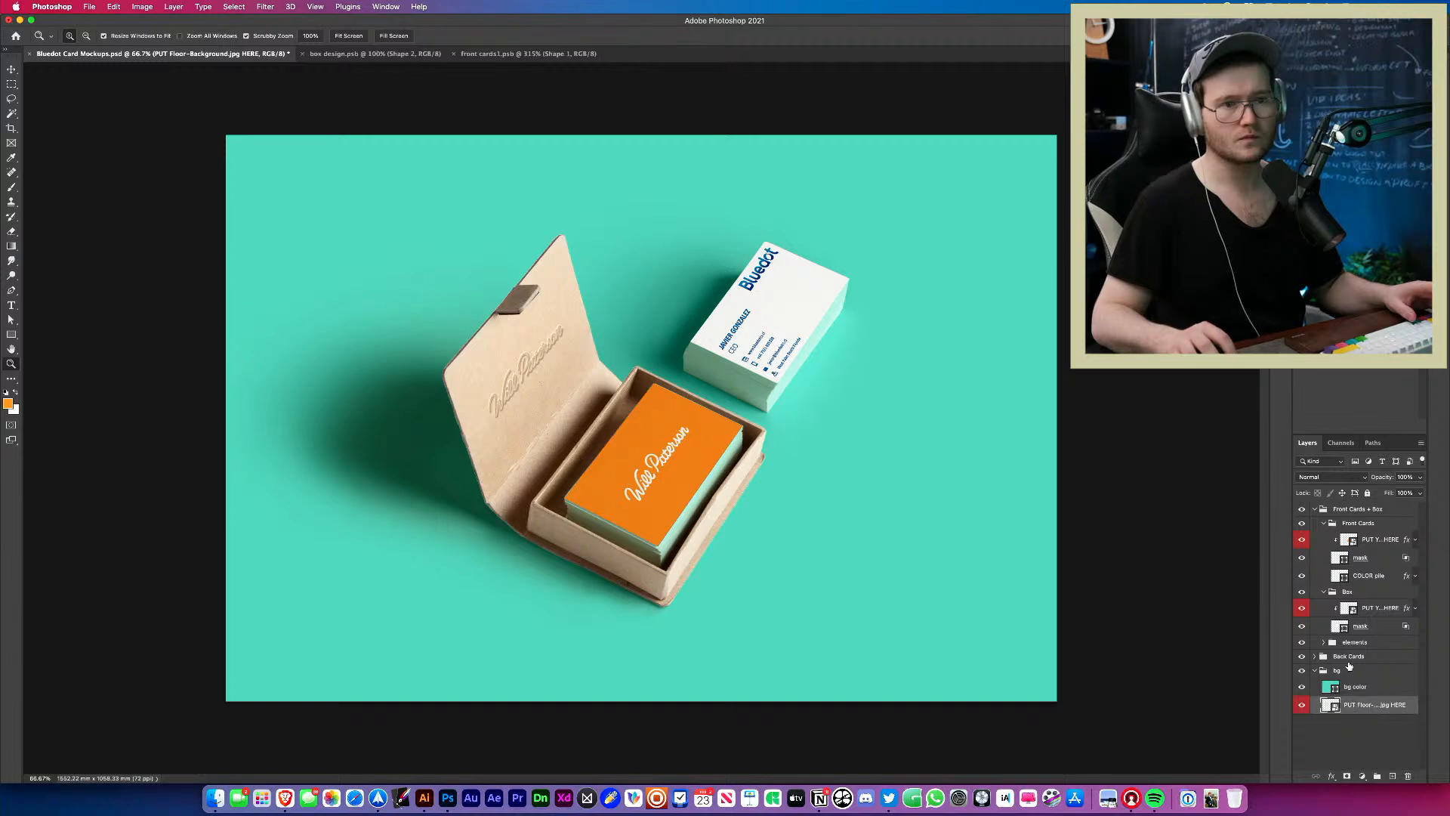
left_click(1316, 657)
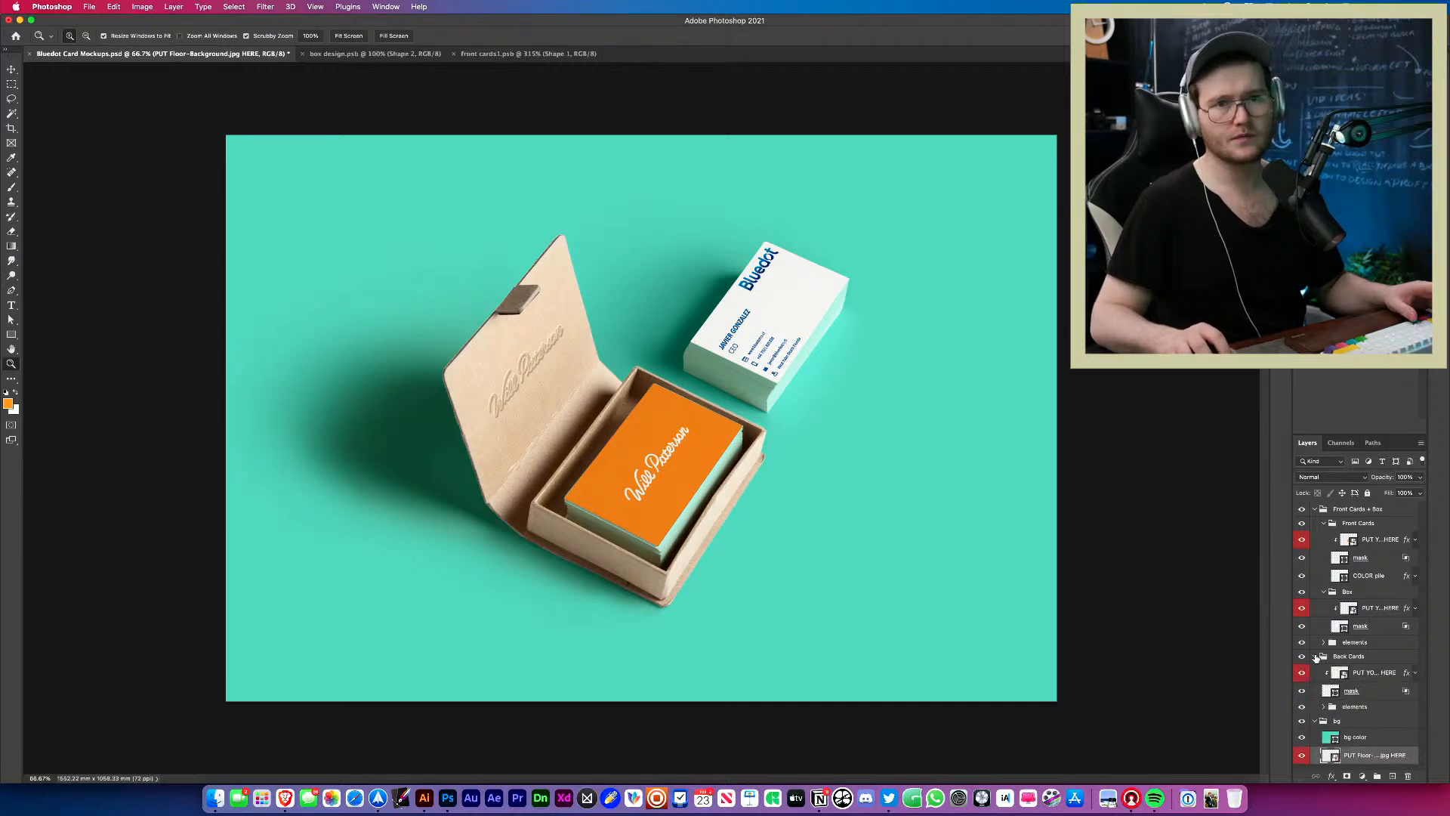
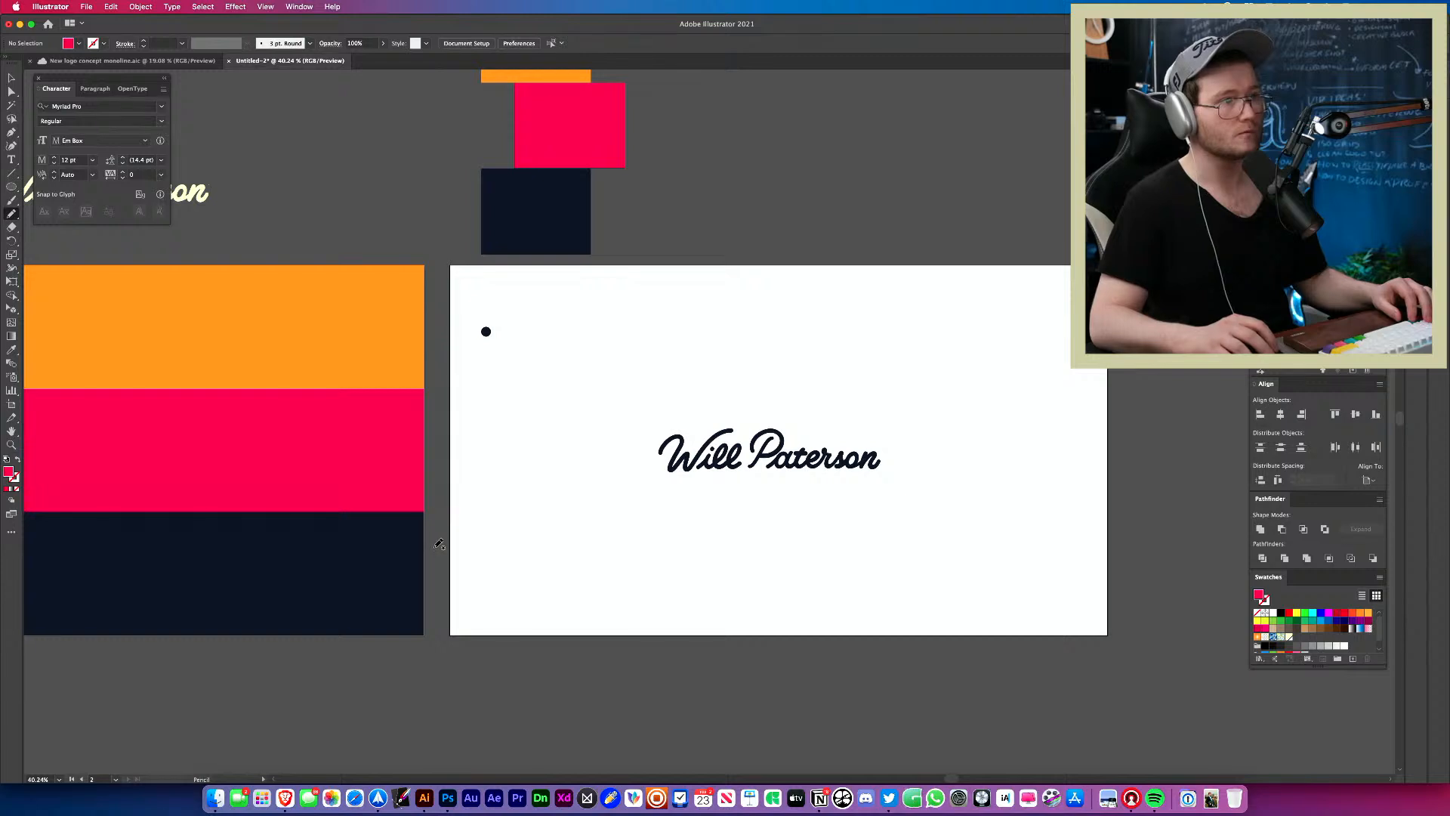
Draw a freeform Pencil blob about 1282 by 720 px over the white artboard's lower-left corner and fill it with the brand pink.
mouse_move(559, 695)
left_mouse_down()
mouse_move(457, 672)
mouse_move(466, 605)
left_mouse_up()
key("super+z")
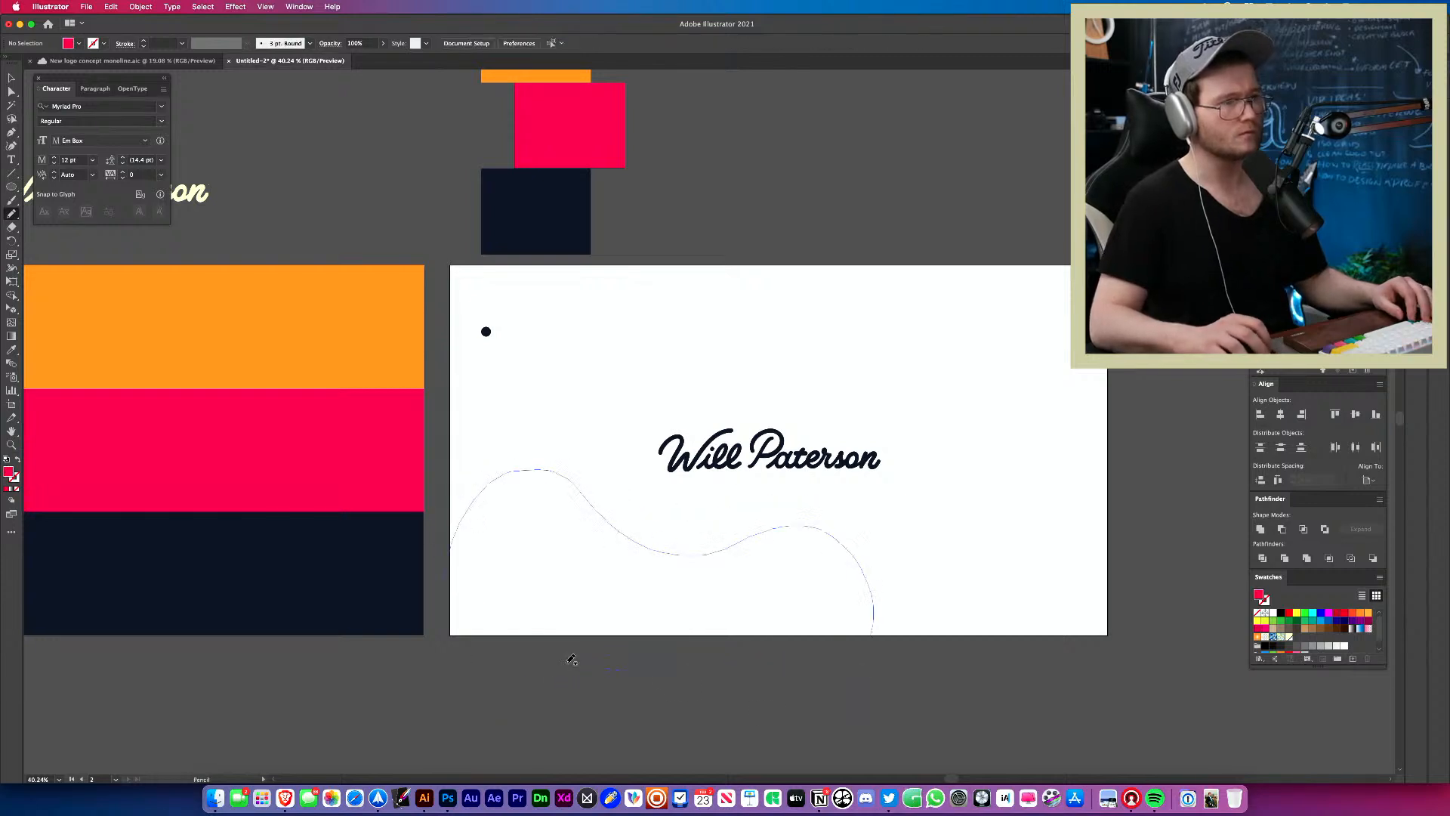
left_click_drag(446, 580, 449, 563)
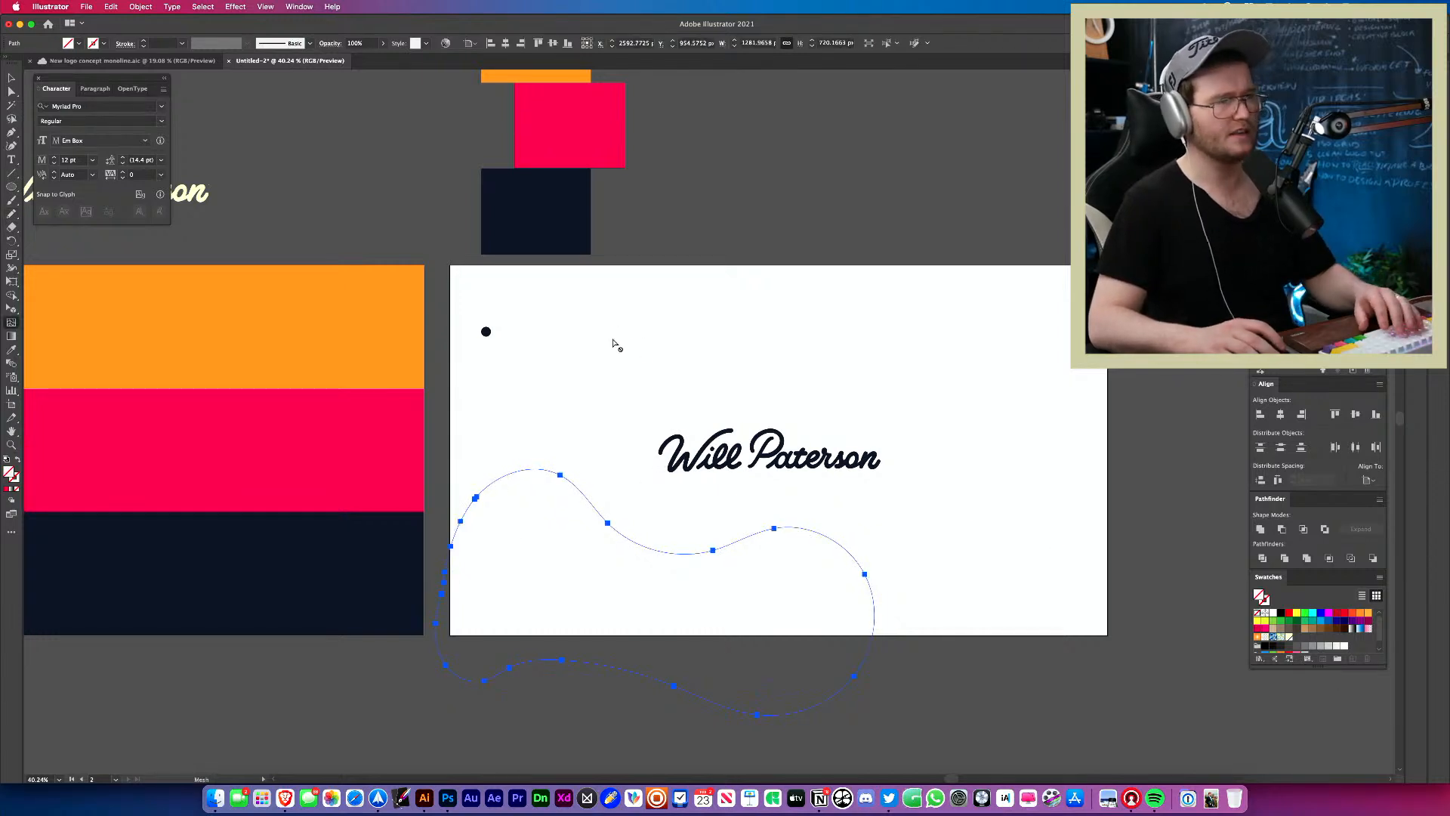
key("i")
left_click(377, 452)
key("v")
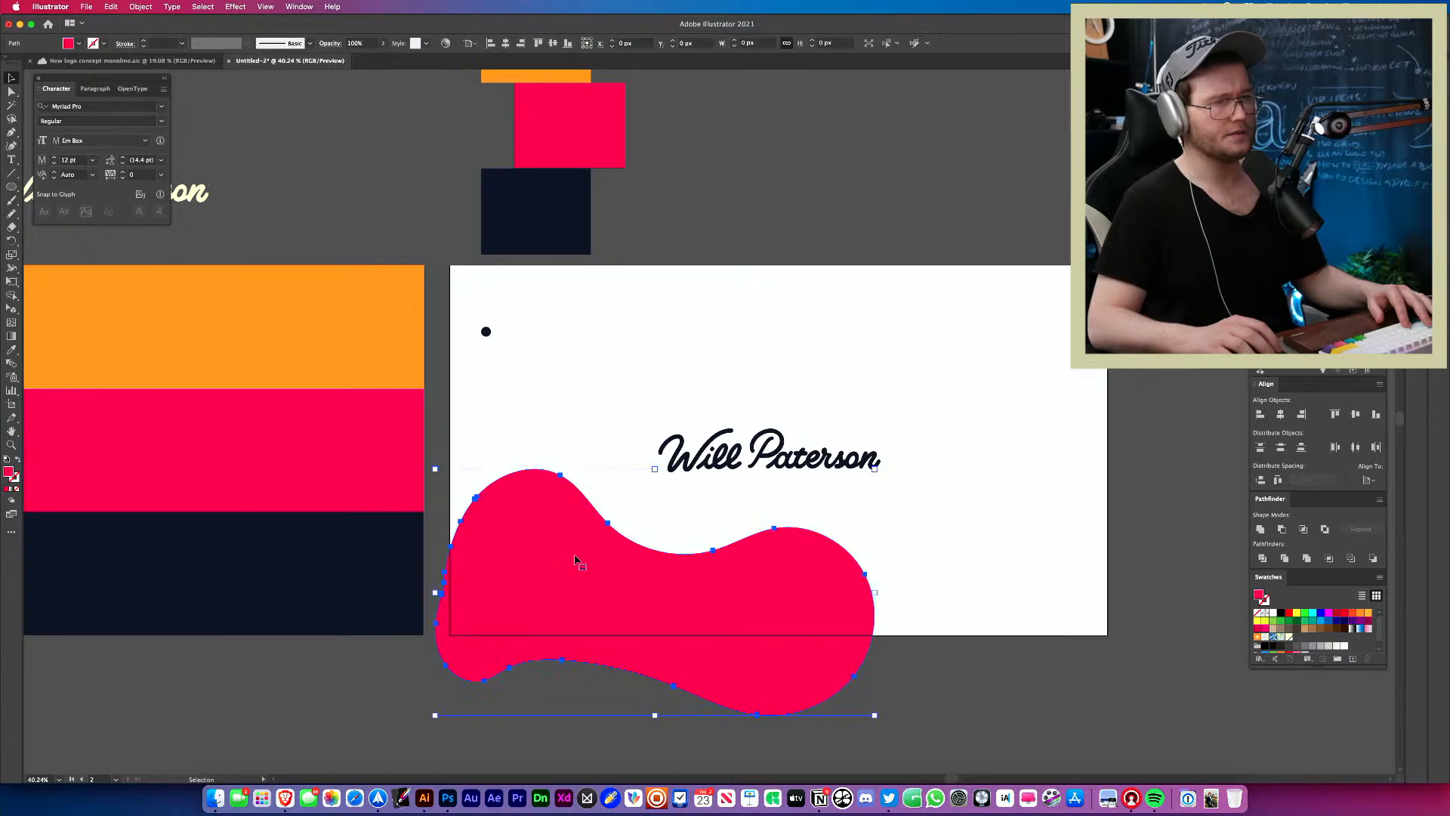
left_click_drag(781, 604, 731, 602)
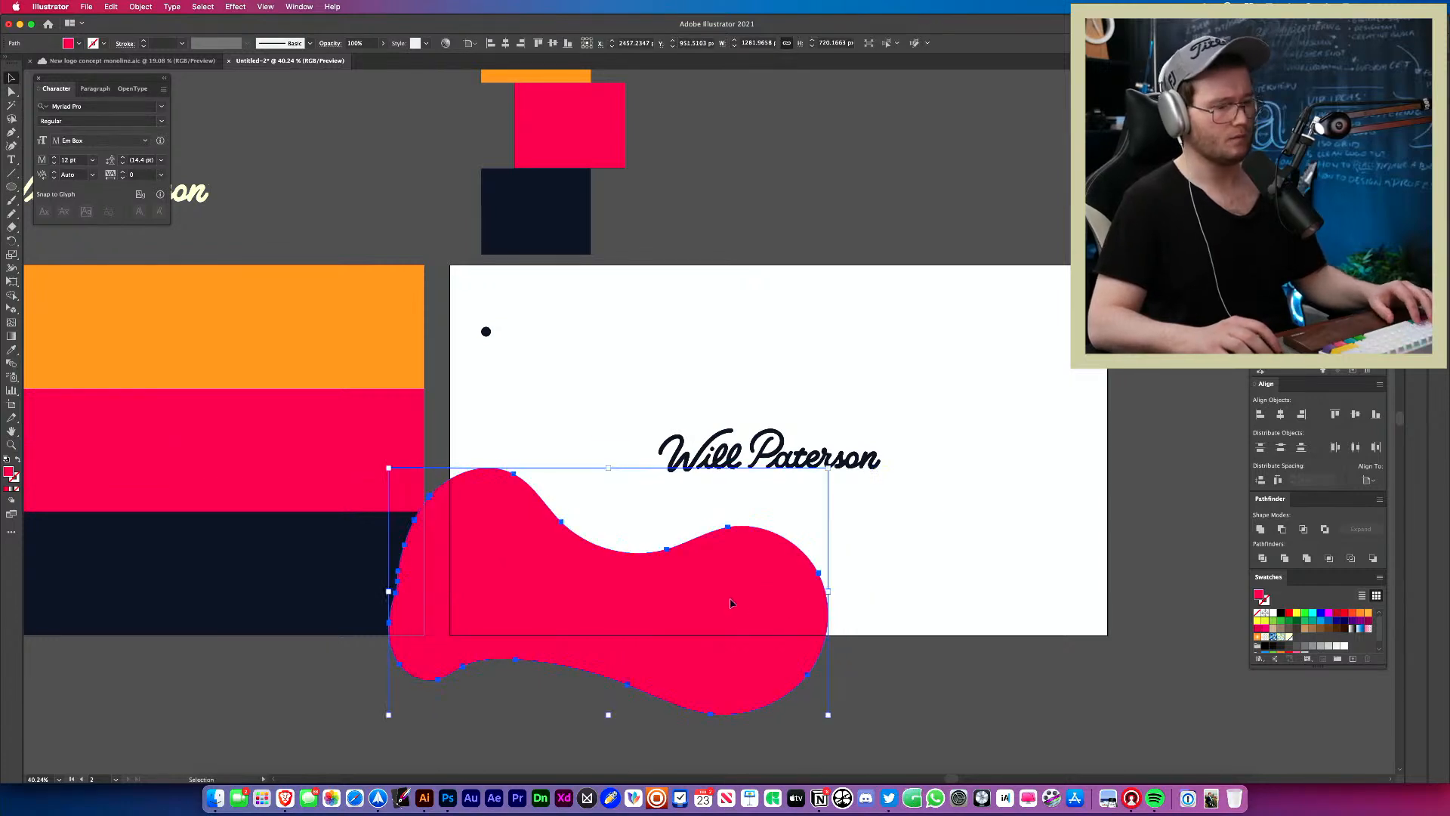
Cut off the part of the pink blob below the artboard's bottom edge with a covering rectangle and Shape Builder.
key("m")
left_click_drag(884, 635, 626, 634)
key("v")
key("shift+m")
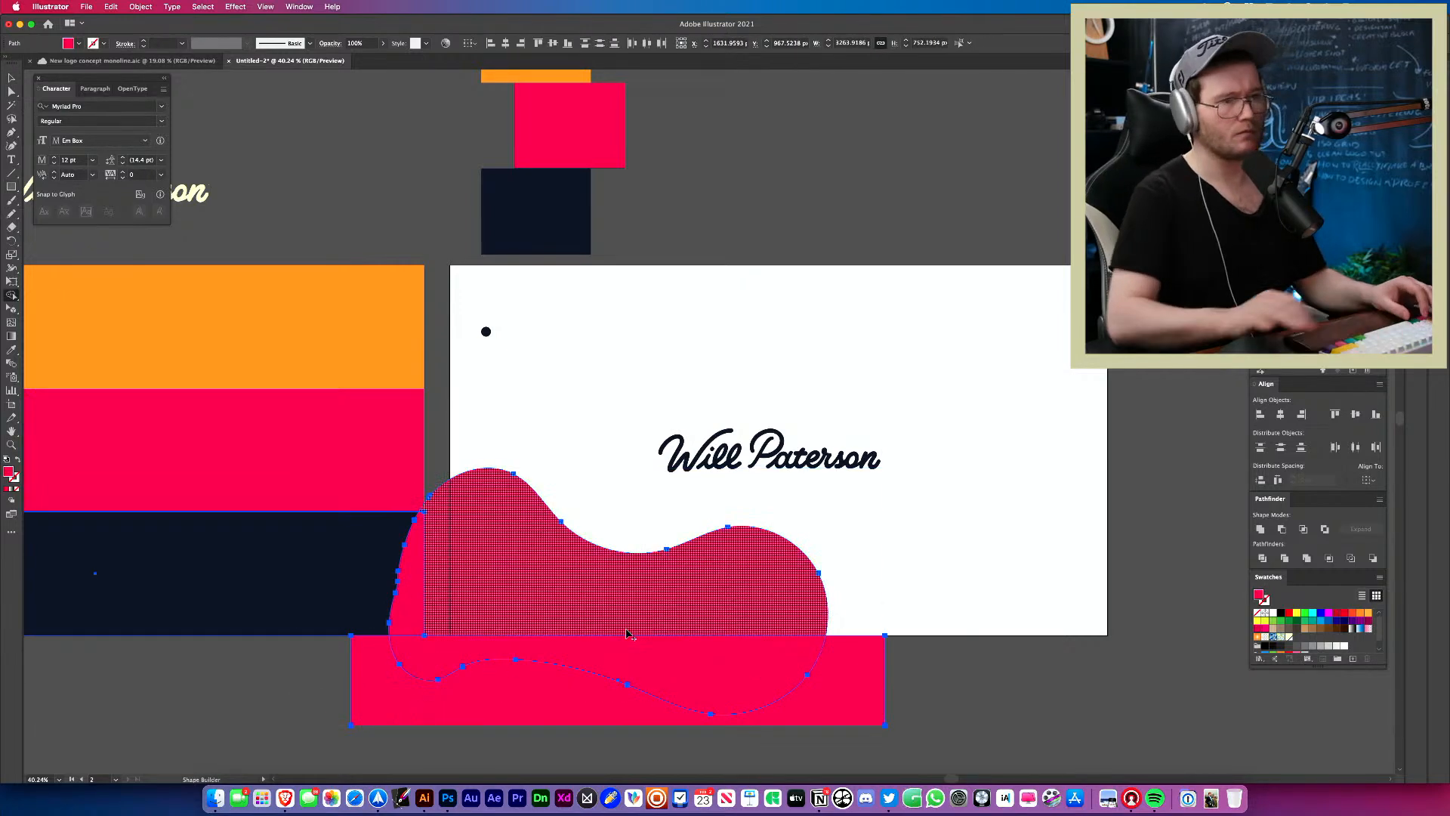
left_click(864, 682, "alt")
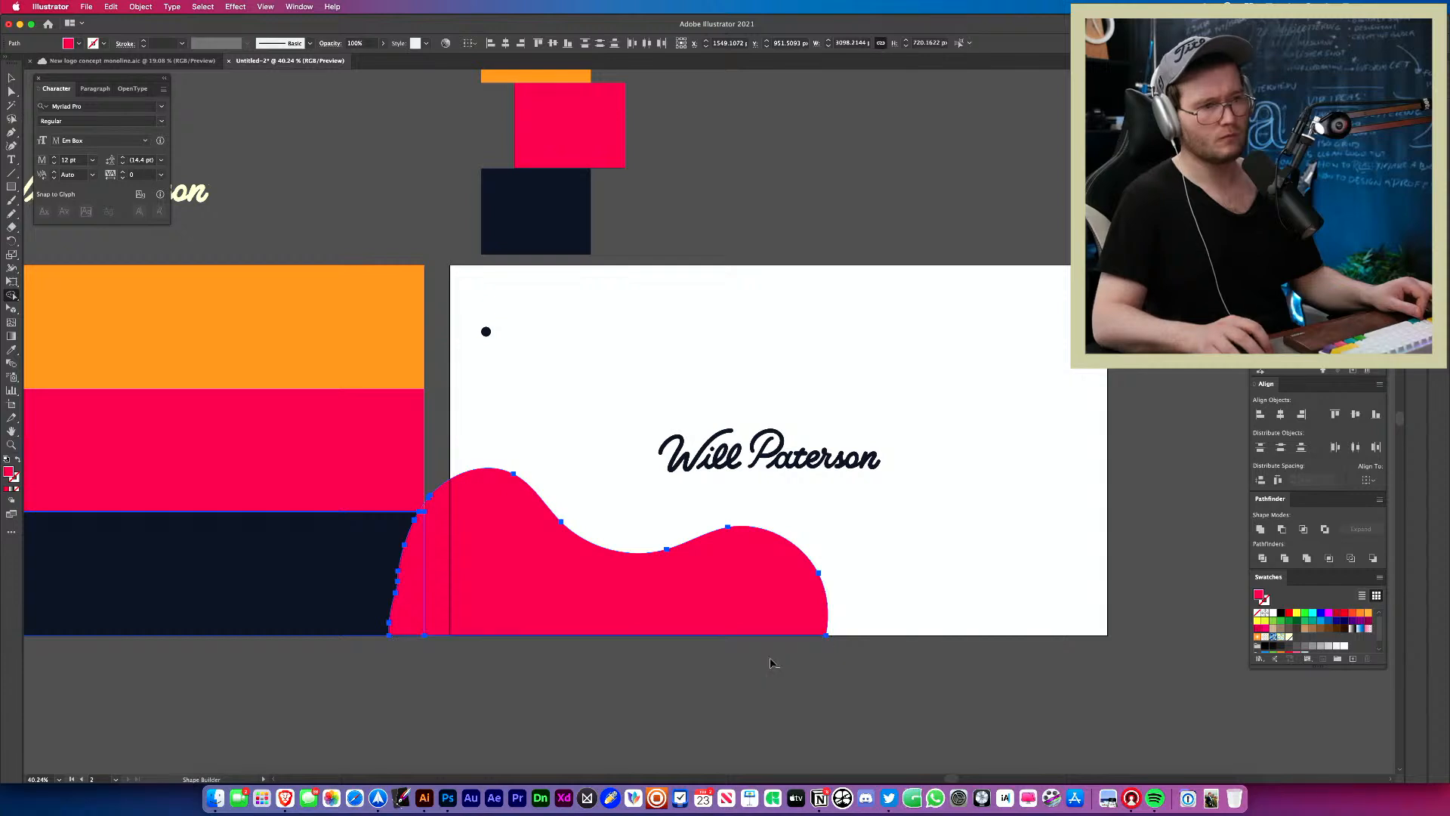
key("v")
left_click(770, 662)
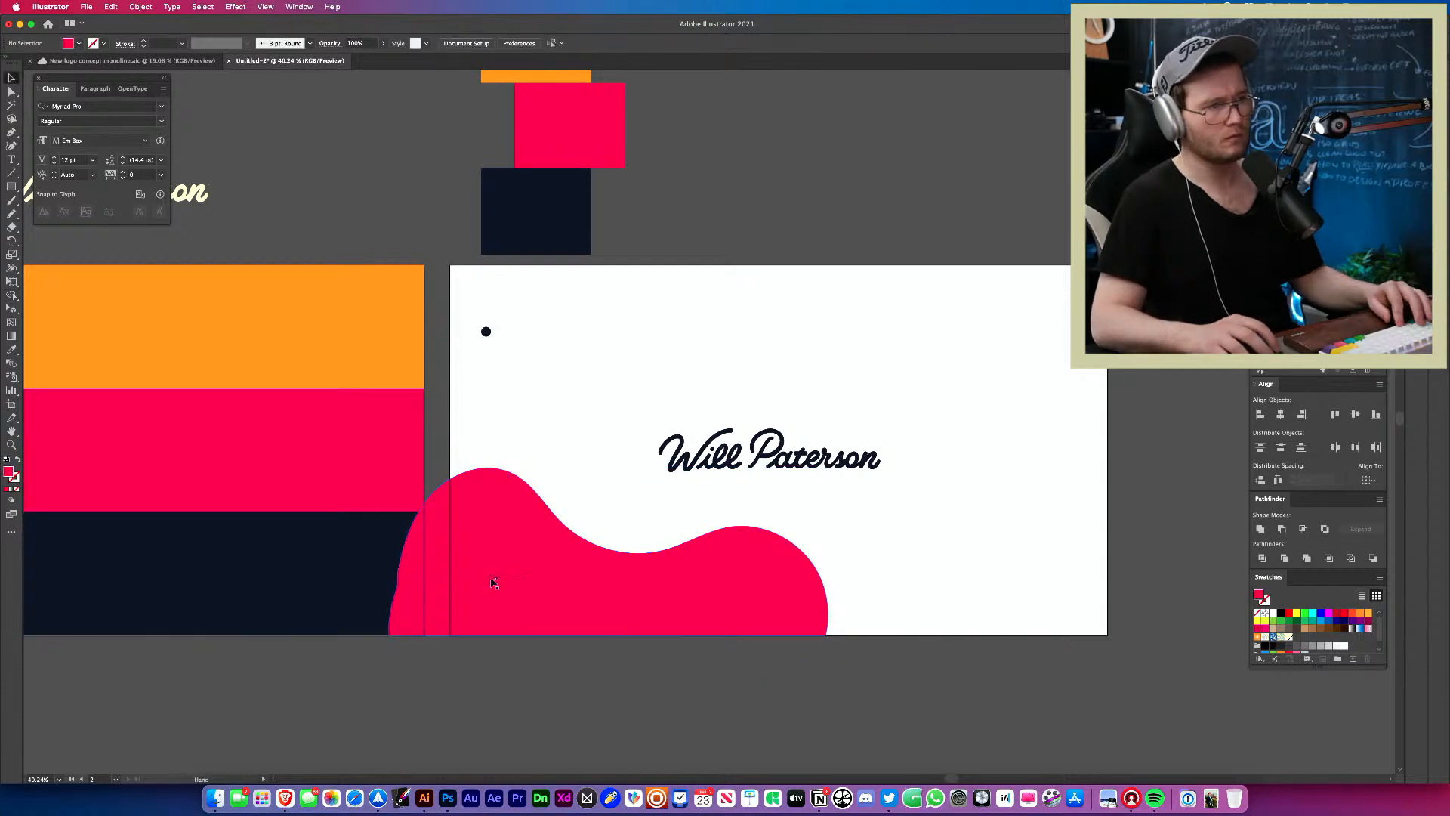
Trim the pink blob flush with the artboard's left edge using a rectangle about 144 by 755 px and Shape Builder.
left_click(496, 588)
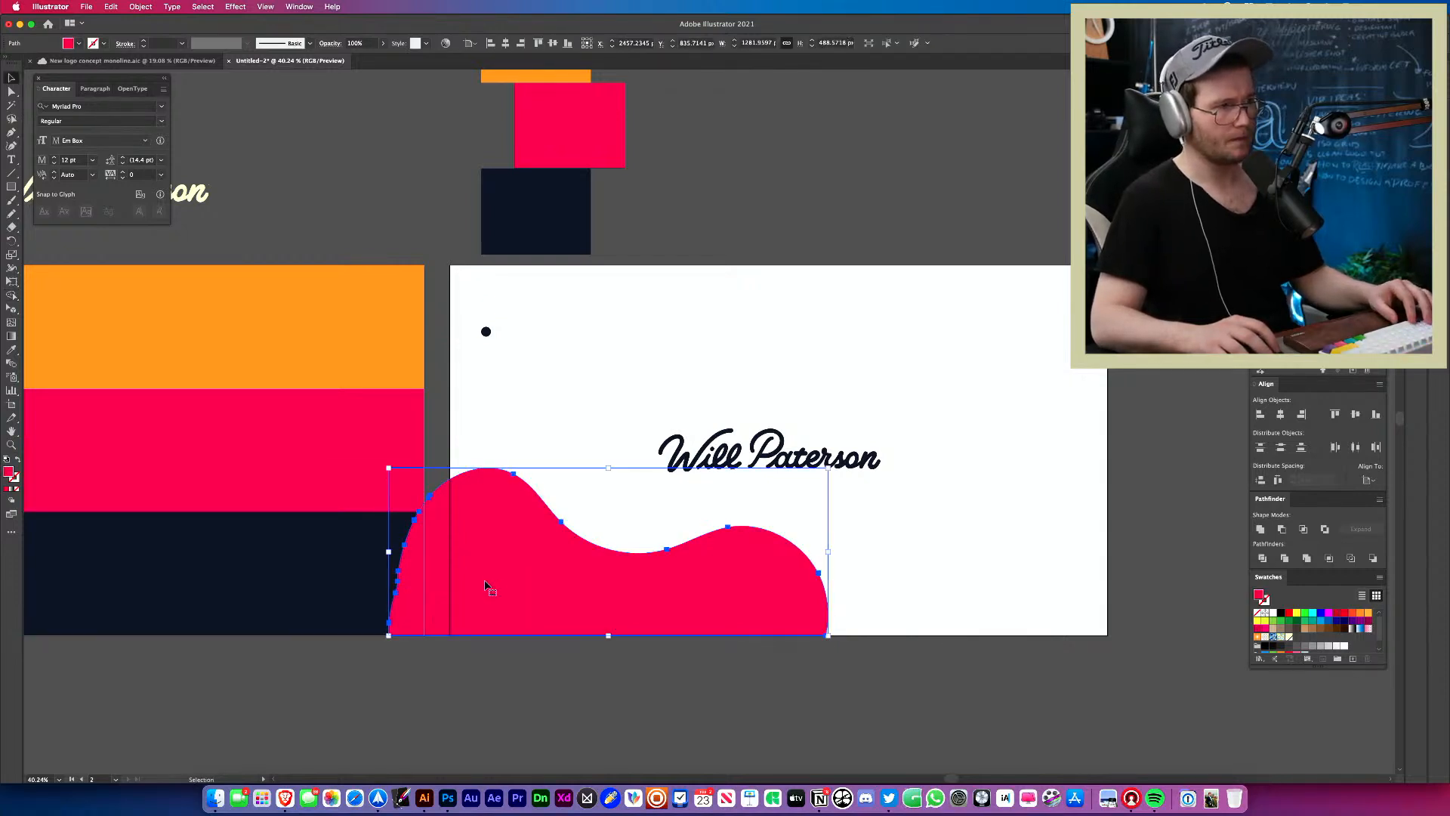
key("m")
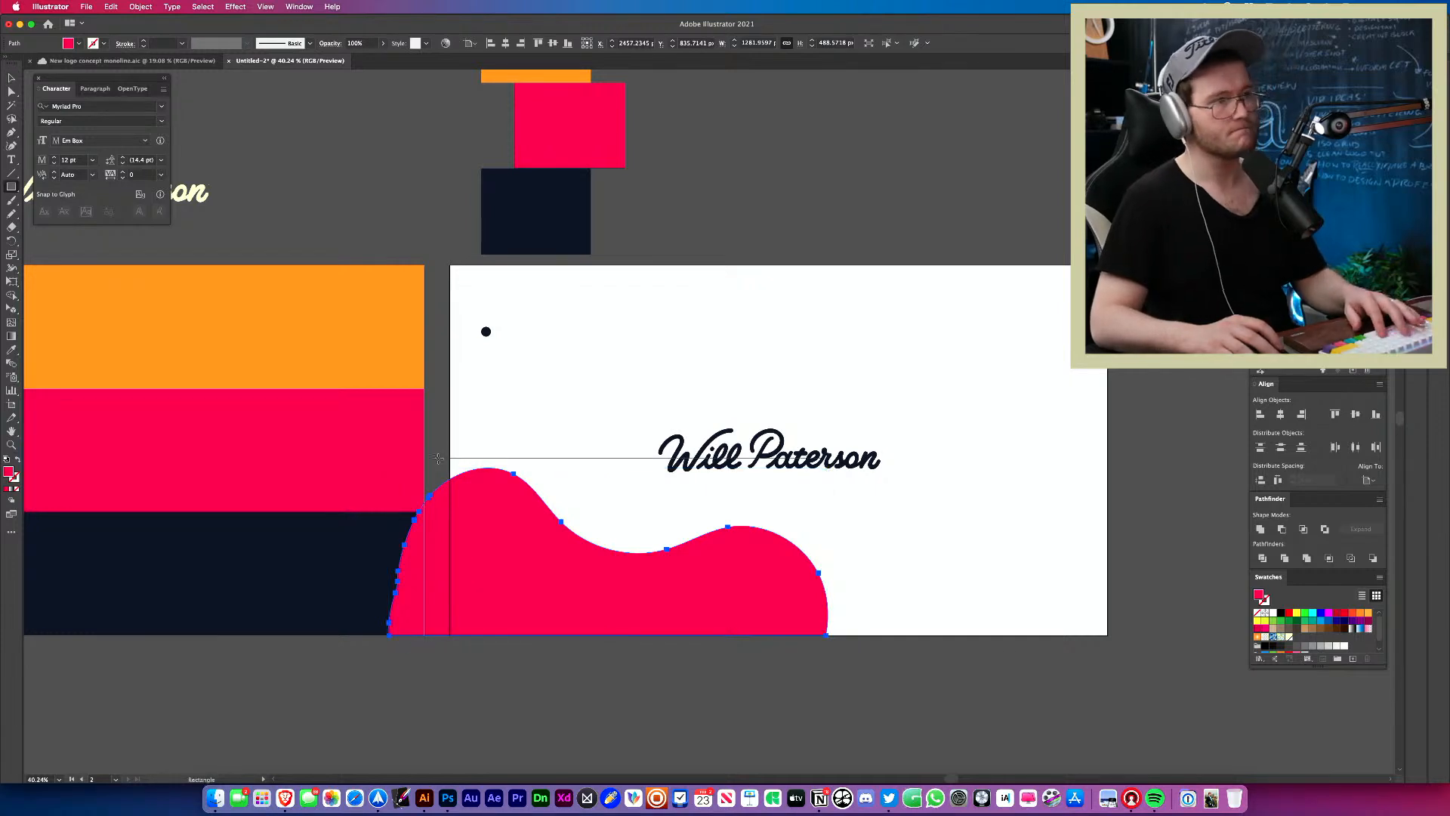
left_click_drag(450, 420, 400, 679)
key("v")
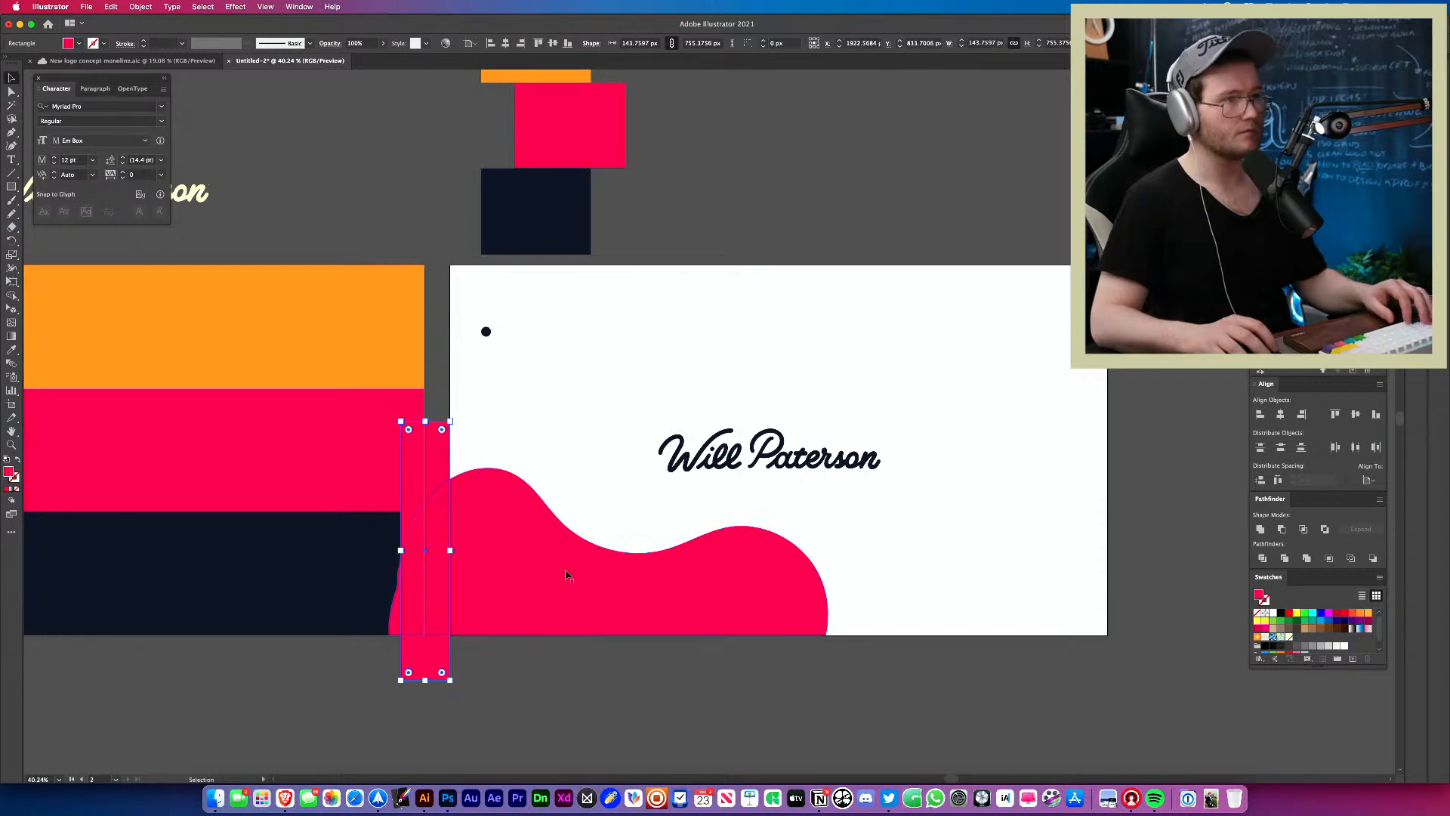
left_click(568, 572, "shift")
key("shift+m")
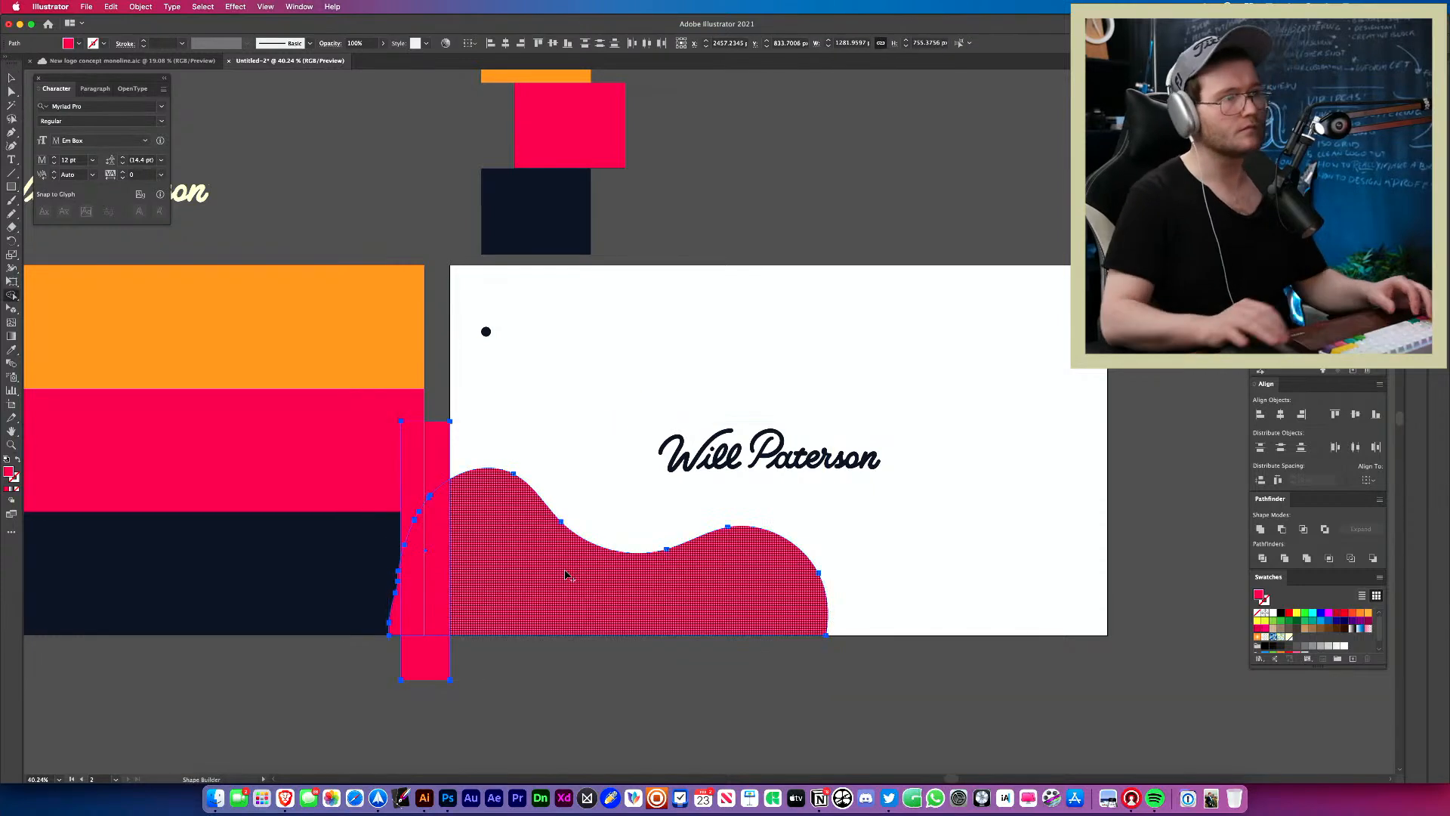
left_click(431, 584, "alt")
left_click(437, 450, "alt")
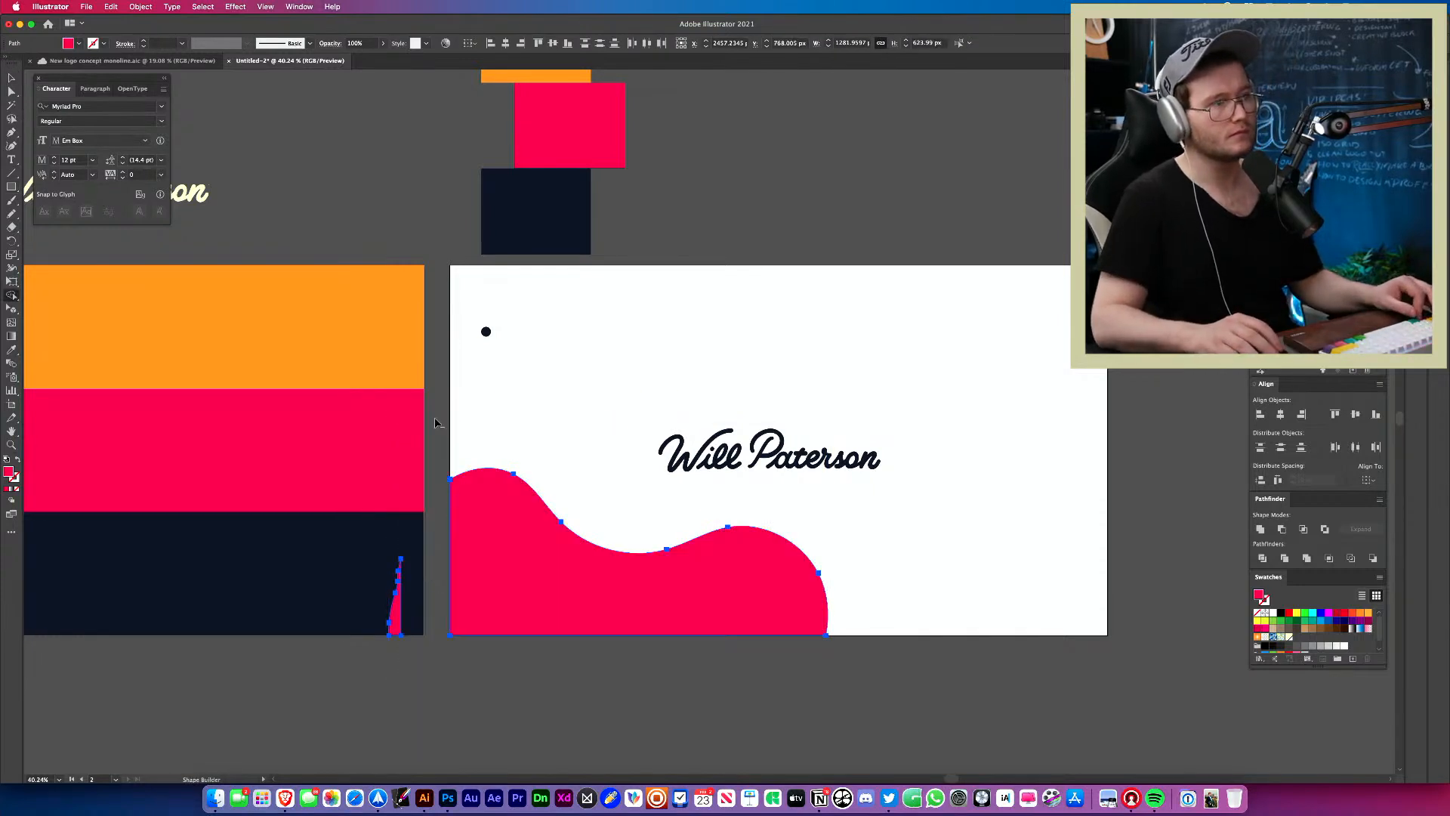
left_click(390, 620, "alt")
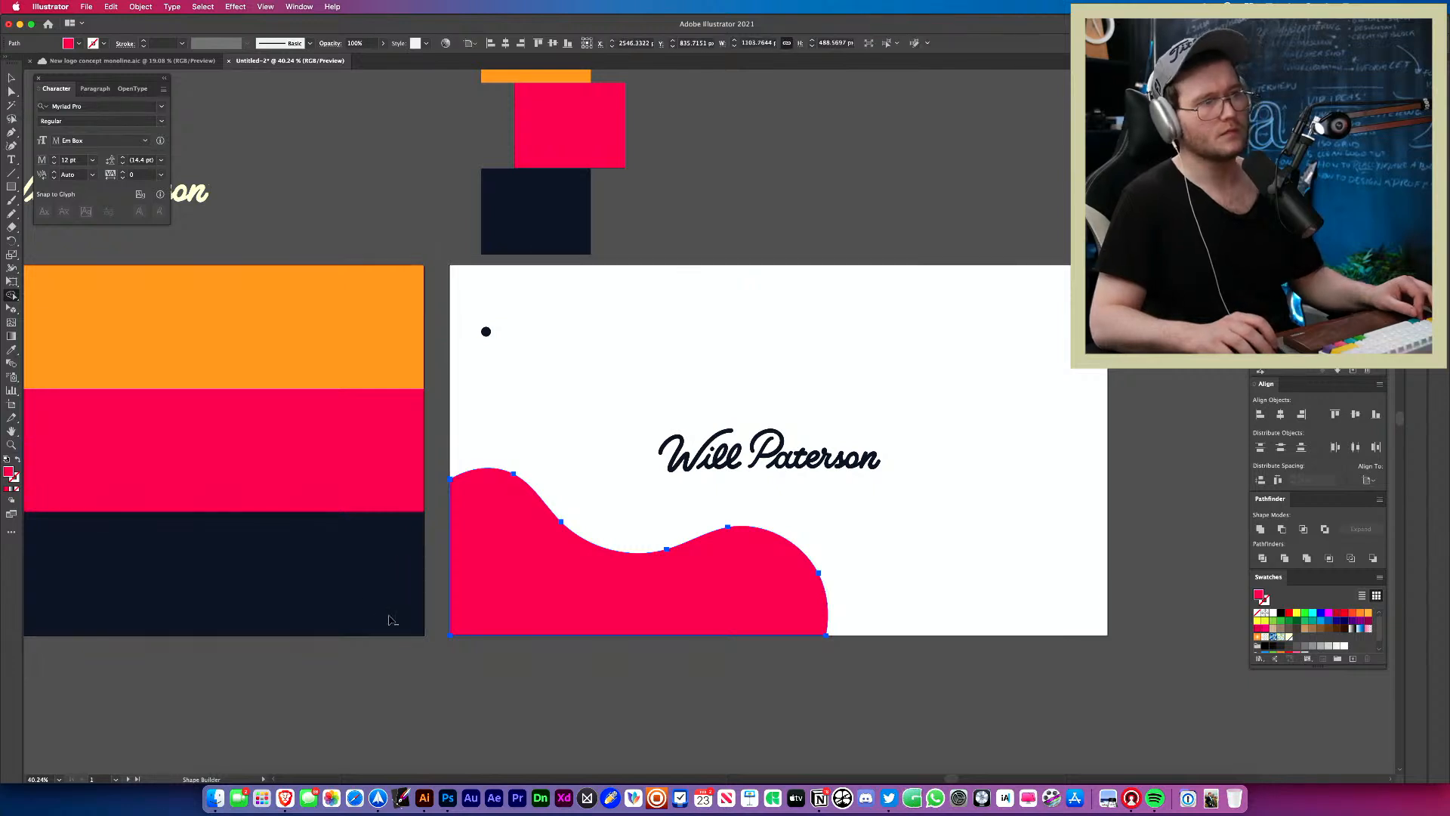
key("v")
left_click(569, 689)
Create a freeform blob about 819 by 807 px over the white artboard's upper-left corner, filled with the navy swatch colour.
left_click_drag(549, 393, 483, 304)
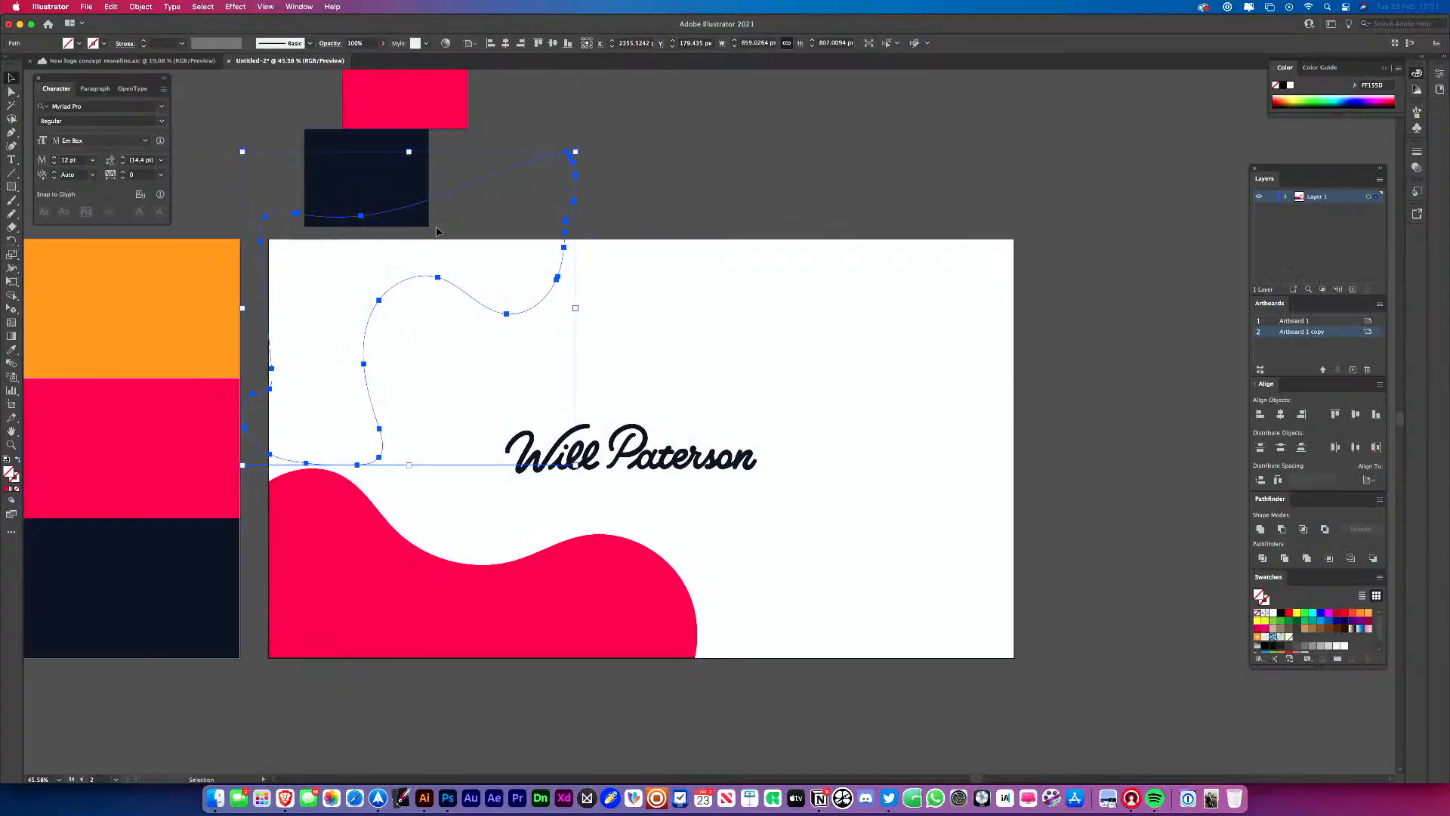
key("i")
left_click(370, 154)
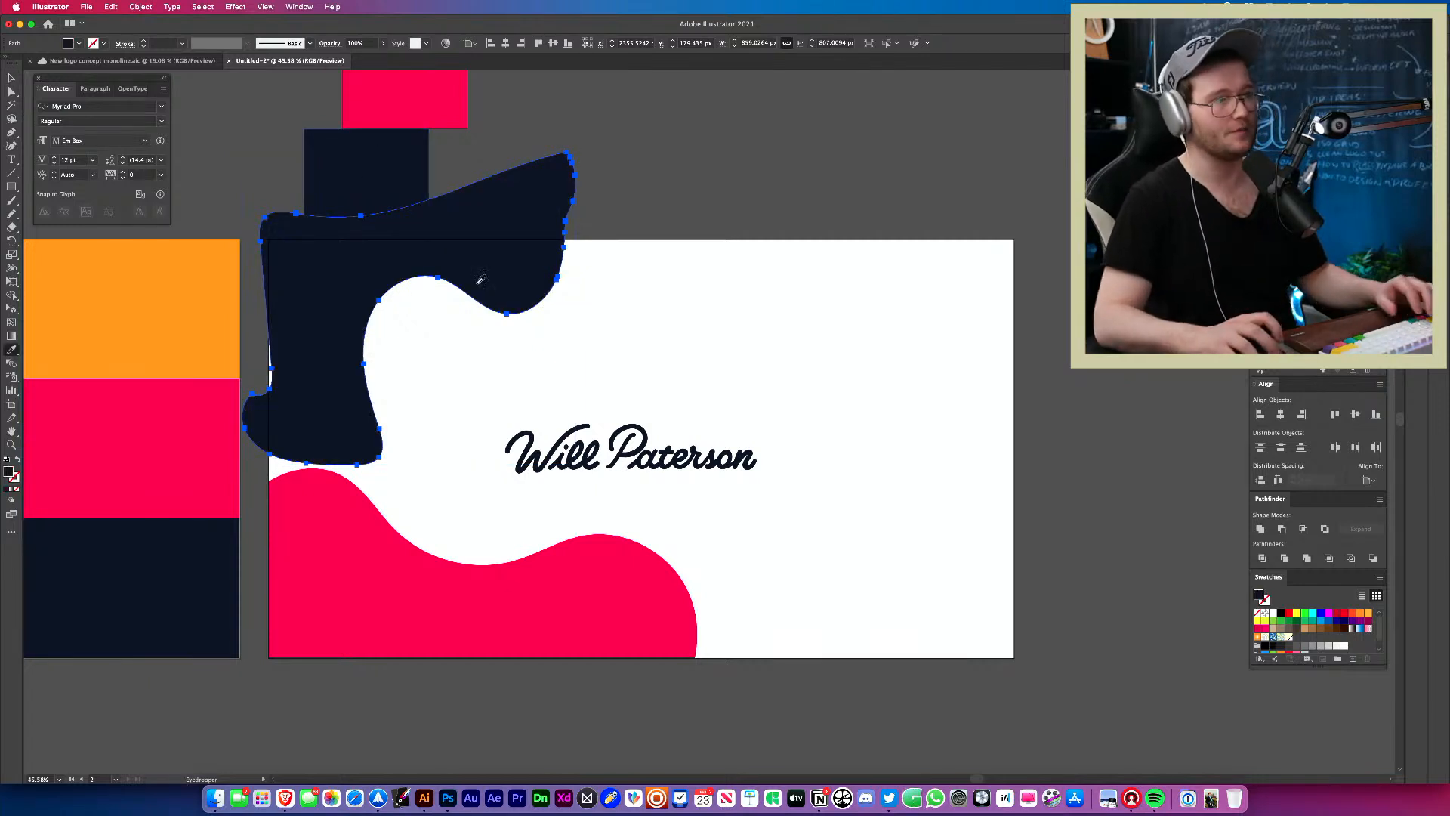
key("v")
left_click_drag(327, 266, 307, 291)
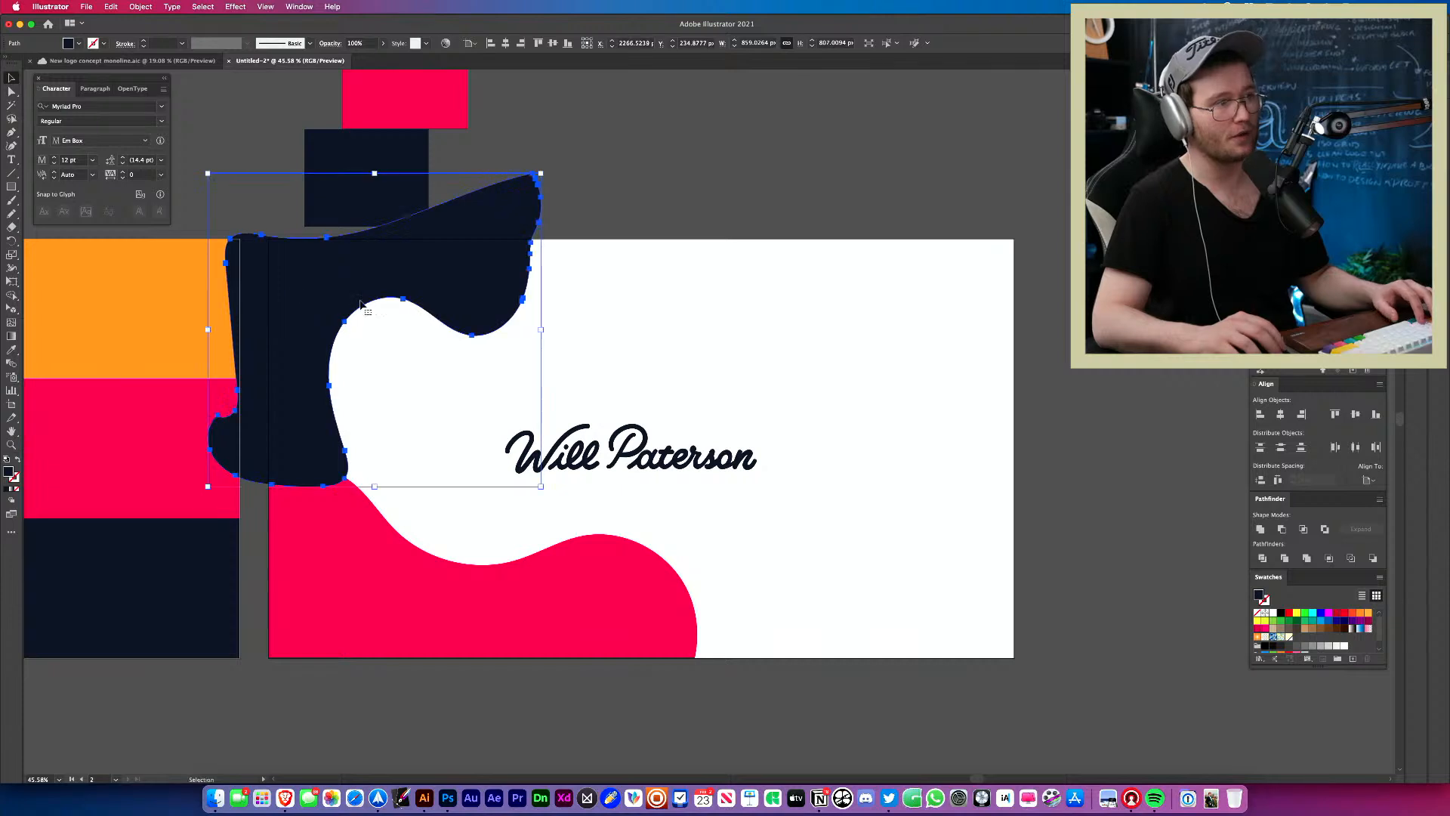
Move the orange, pink and navy colour swatches up and to the right, clear of the navy blob.
scroll(453, 325, "up", 5)
scroll(453, 324, "left", 3)
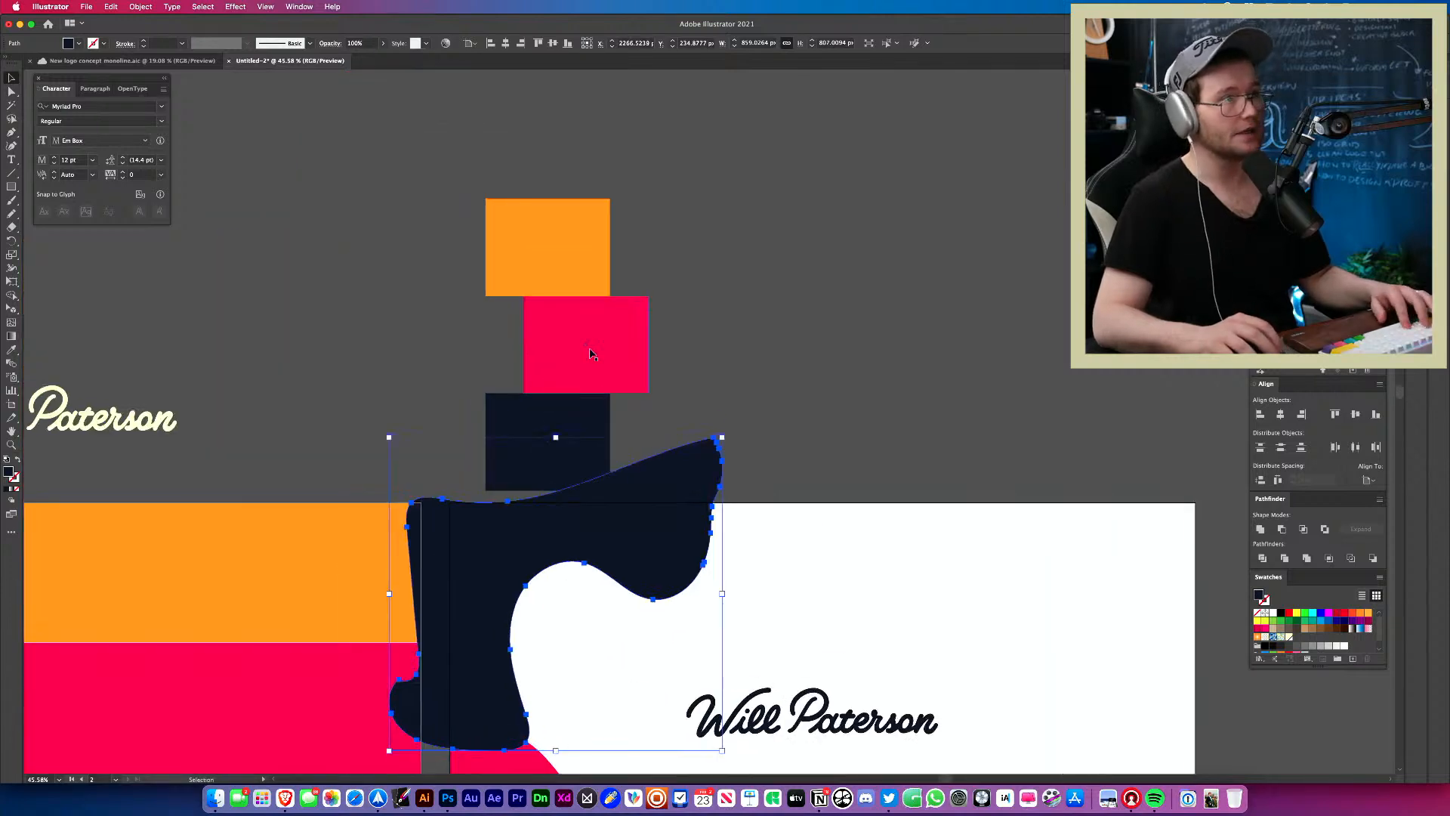
left_click_drag(634, 247, 723, 302)
left_click(876, 490)
Cut off the part of the navy blob above the artboard's top edge using a rectangle about 900 by 224 px and Shape Builder.
key("m")
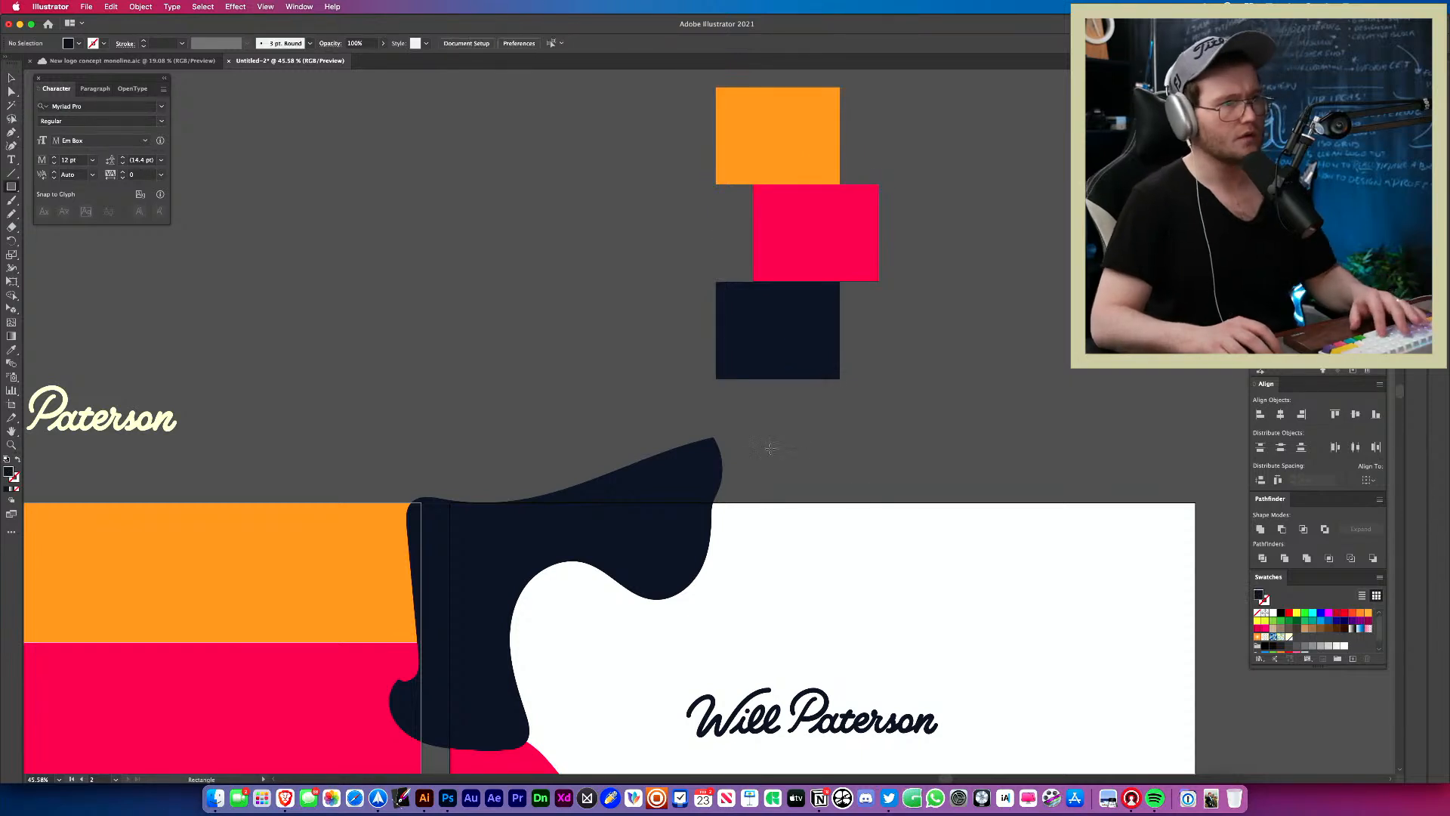
left_click_drag(761, 415, 411, 502)
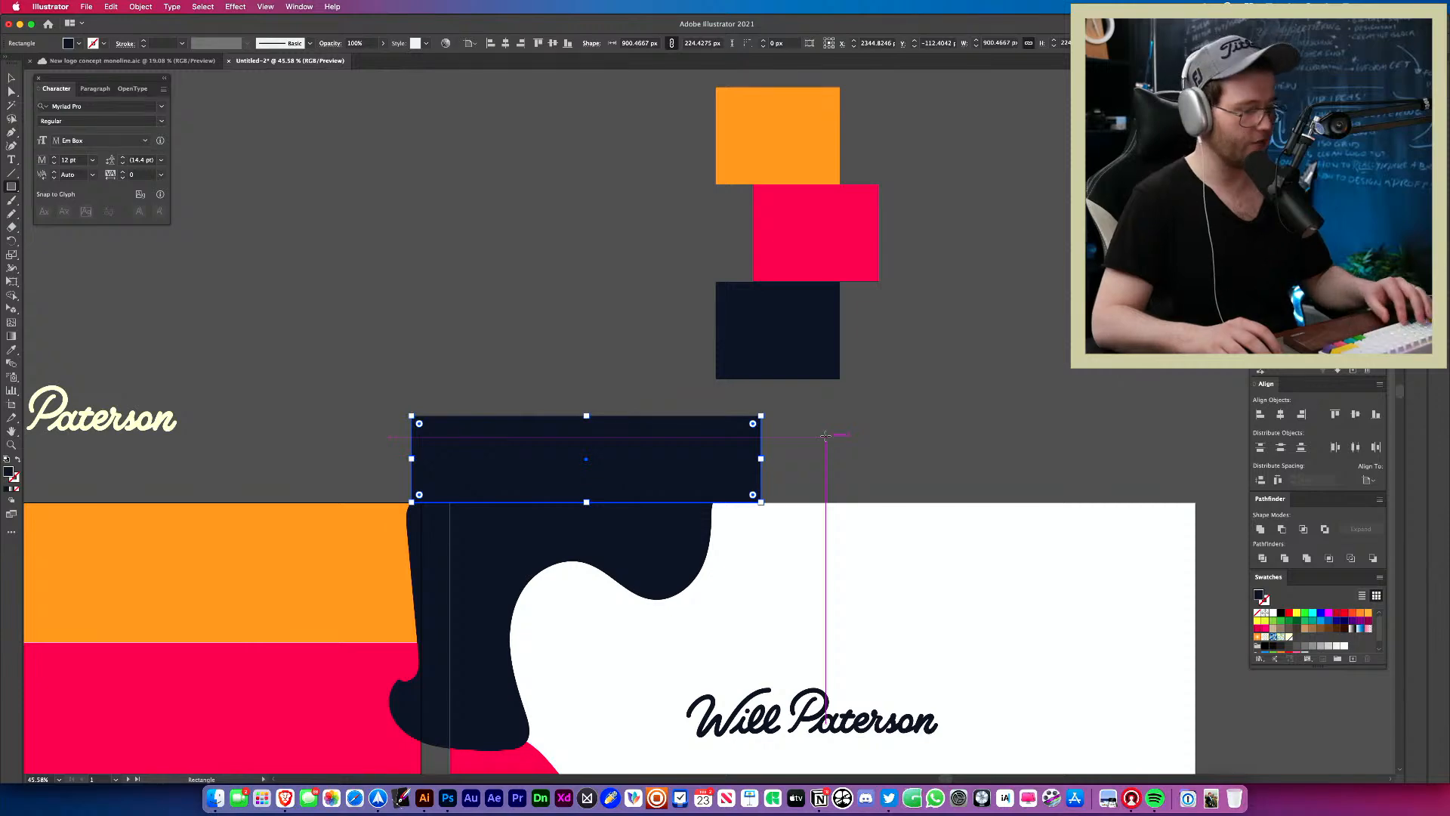
key("v")
left_click_drag(858, 429, 604, 557)
key("shift+m")
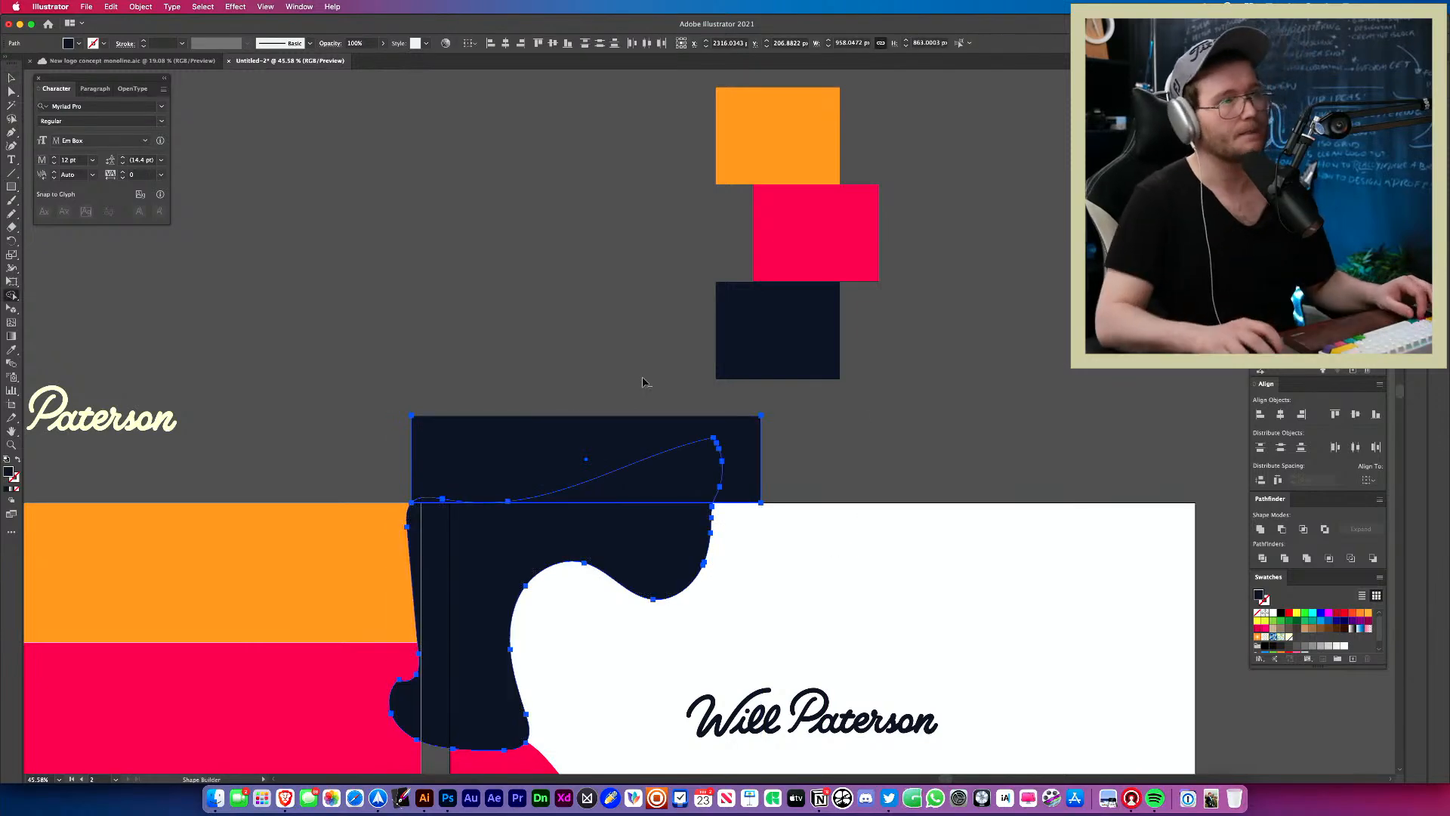
left_click(627, 430, "alt")
left_click(585, 489, "alt")
Trim the navy blob flush with the artboard's left edge using a rectangle about 192 by 740 px and Shape Builder.
left_click_drag(716, 476, 1021, 257)
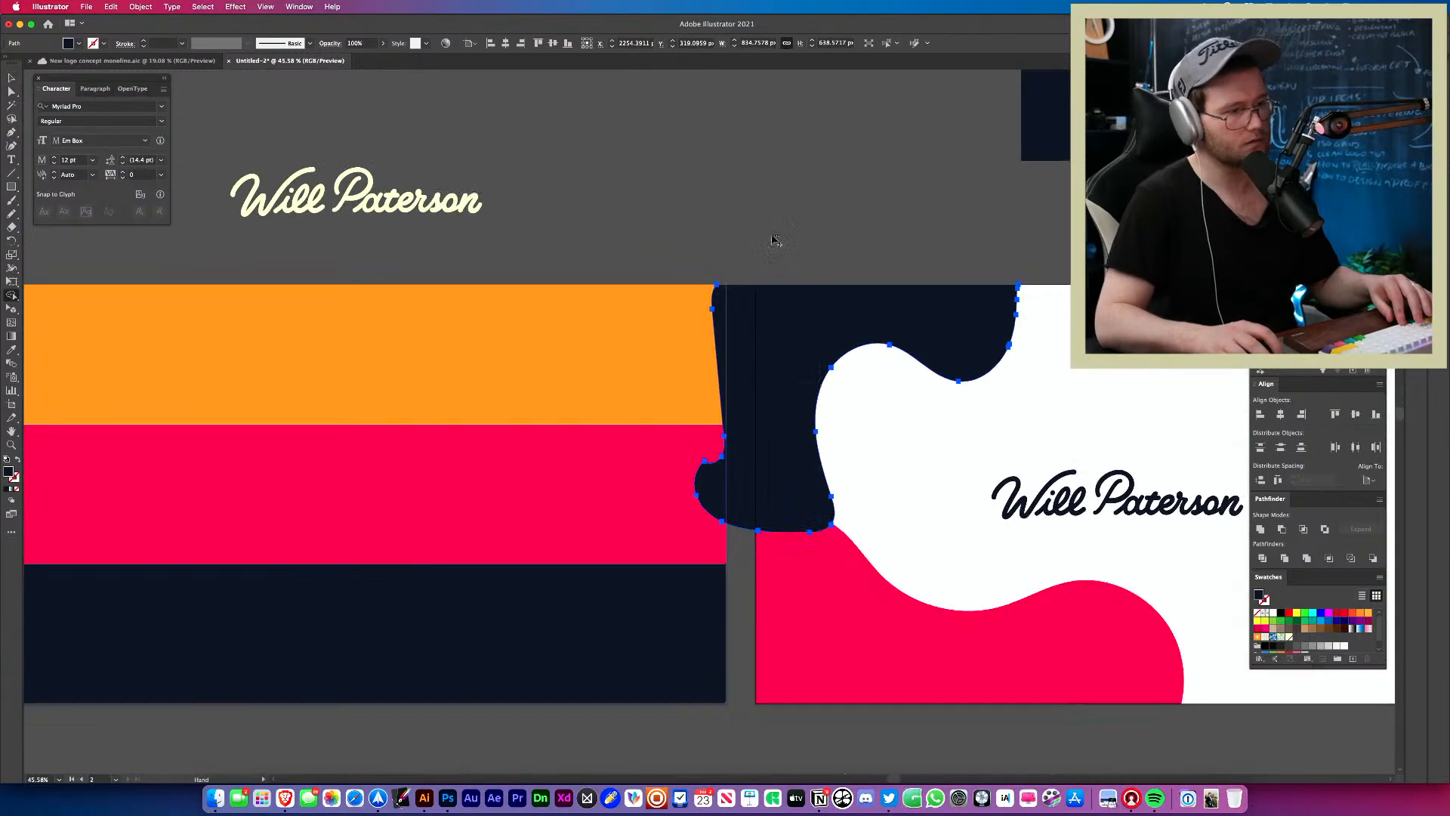
key("m")
mouse_move(755, 267)
left_mouse_down()
mouse_move(730, 483)
mouse_move(698, 558)
mouse_move(681, 553)
left_mouse_up()
key("v")
left_click(793, 491, "shift")
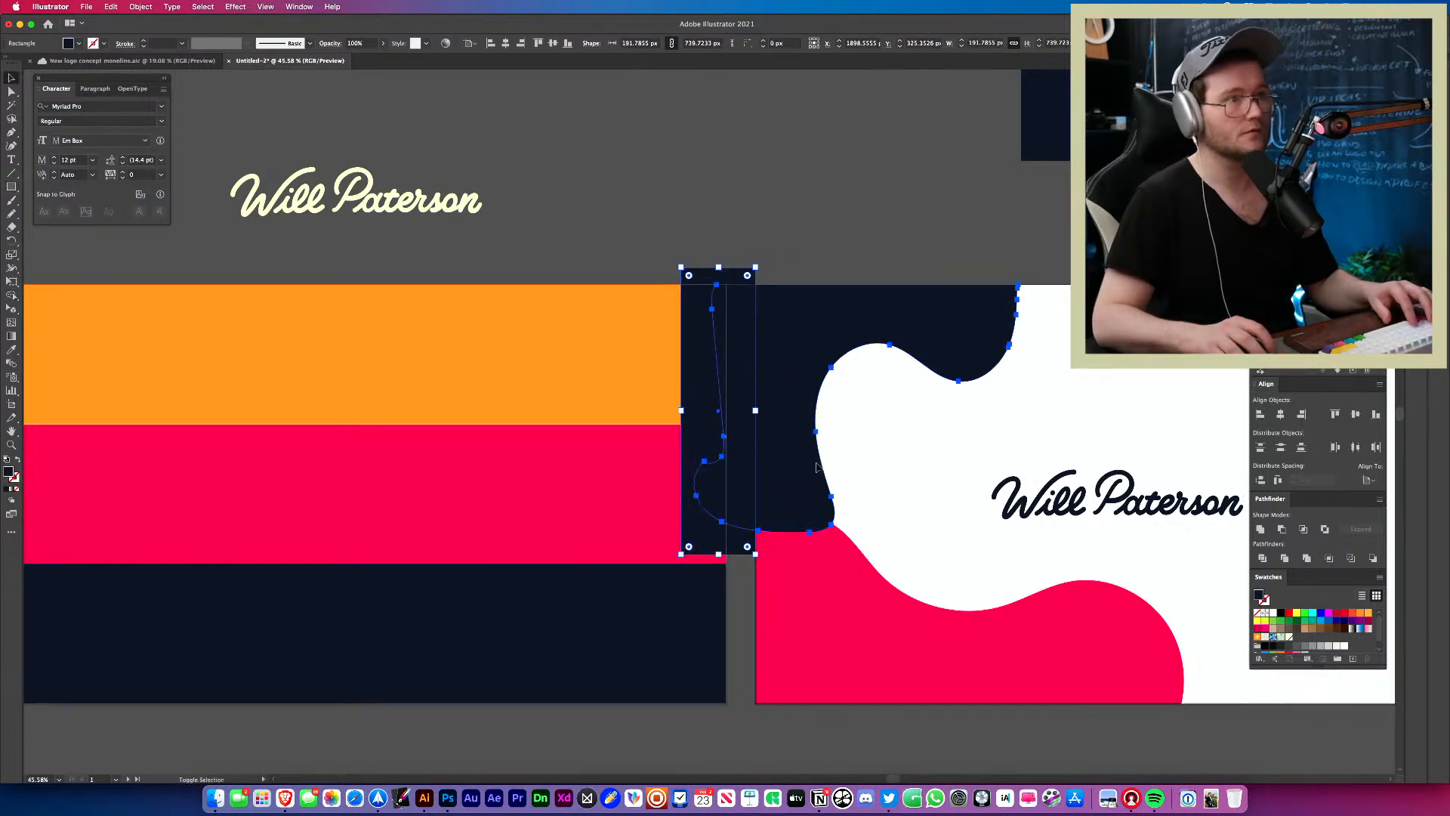
left_click(731, 250)
left_click(728, 279)
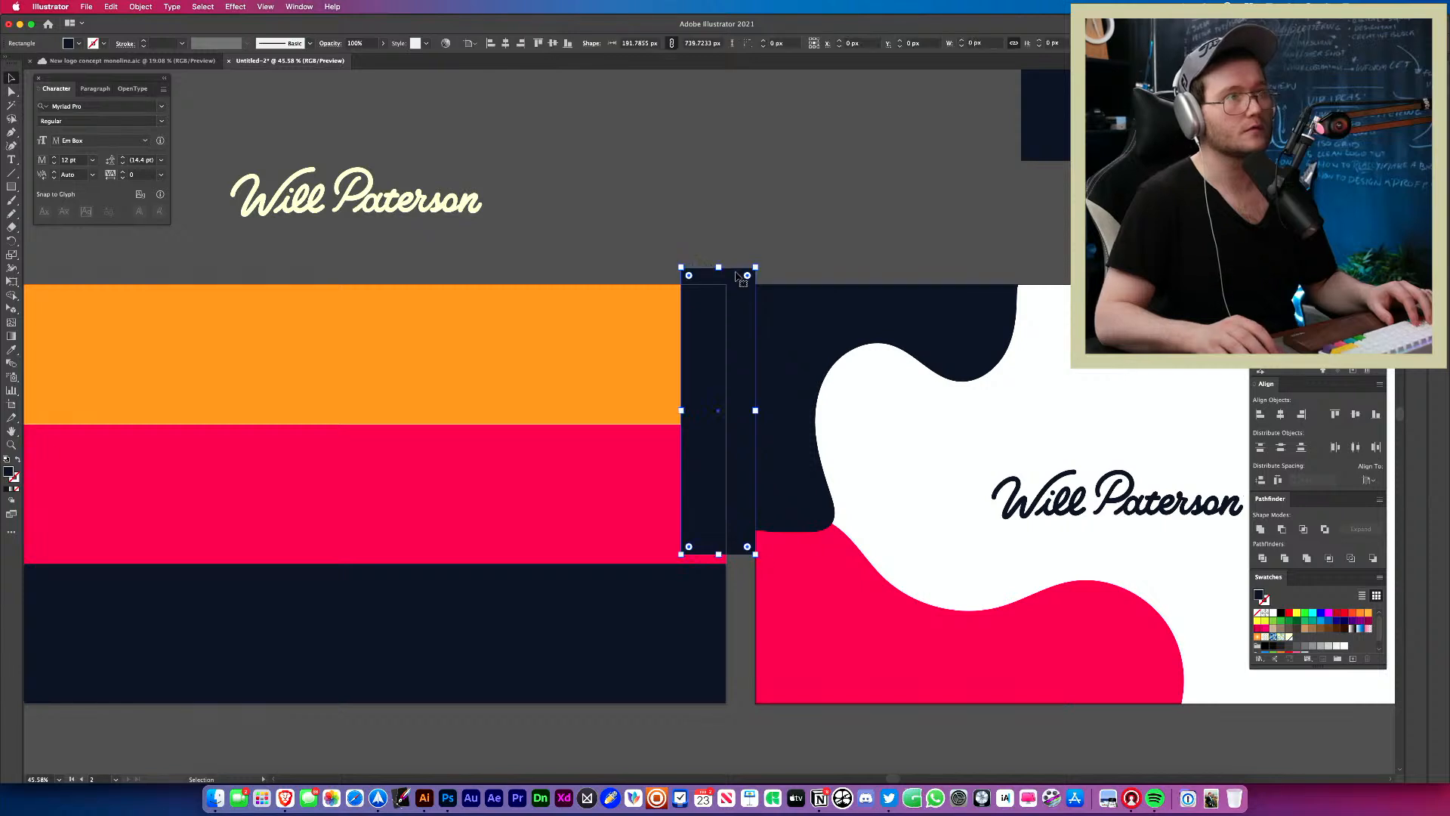
left_click(888, 325, "shift")
key("shift+m")
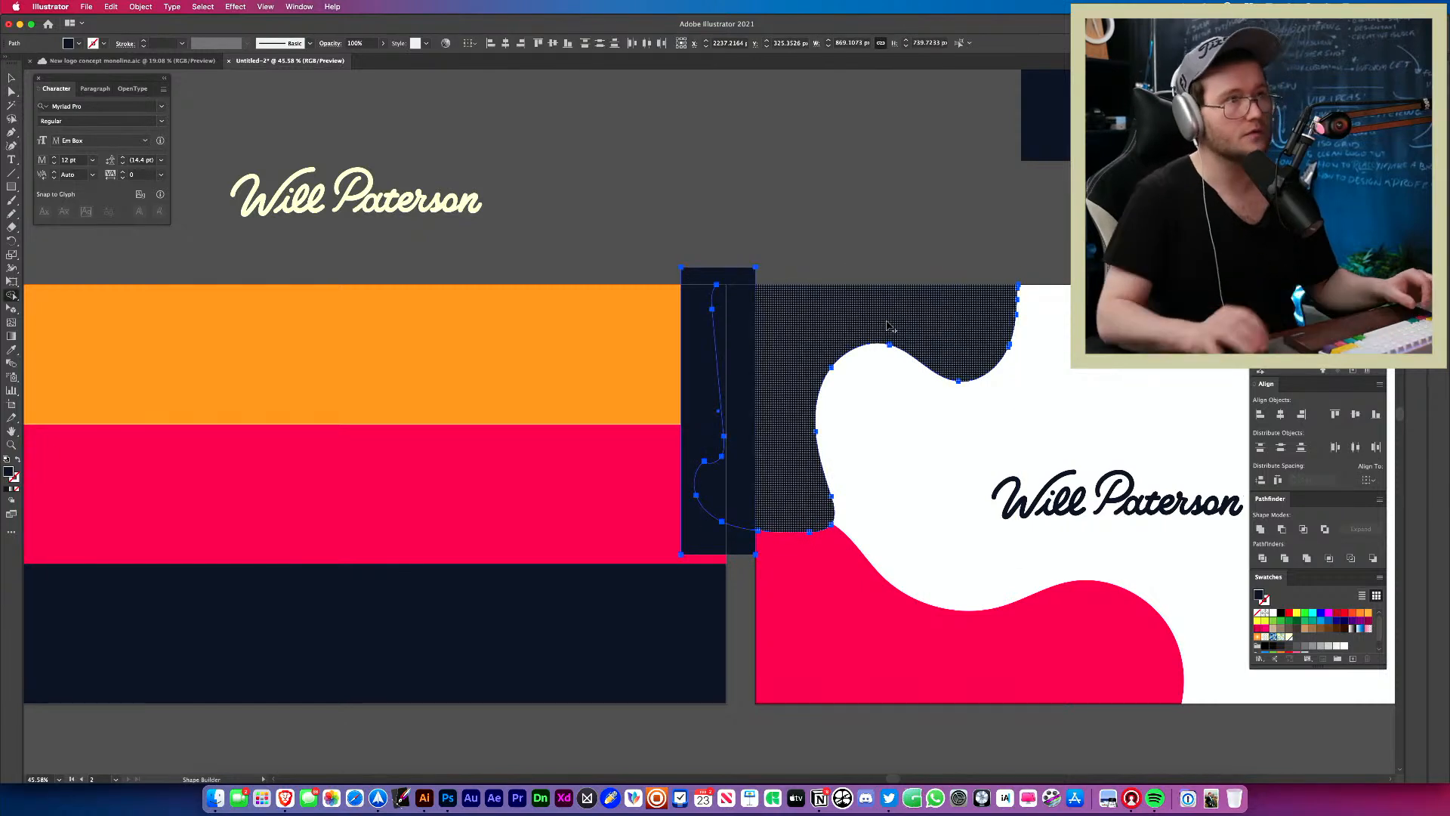
left_click(739, 277, "alt")
left_click(743, 311, "alt")
key("v")
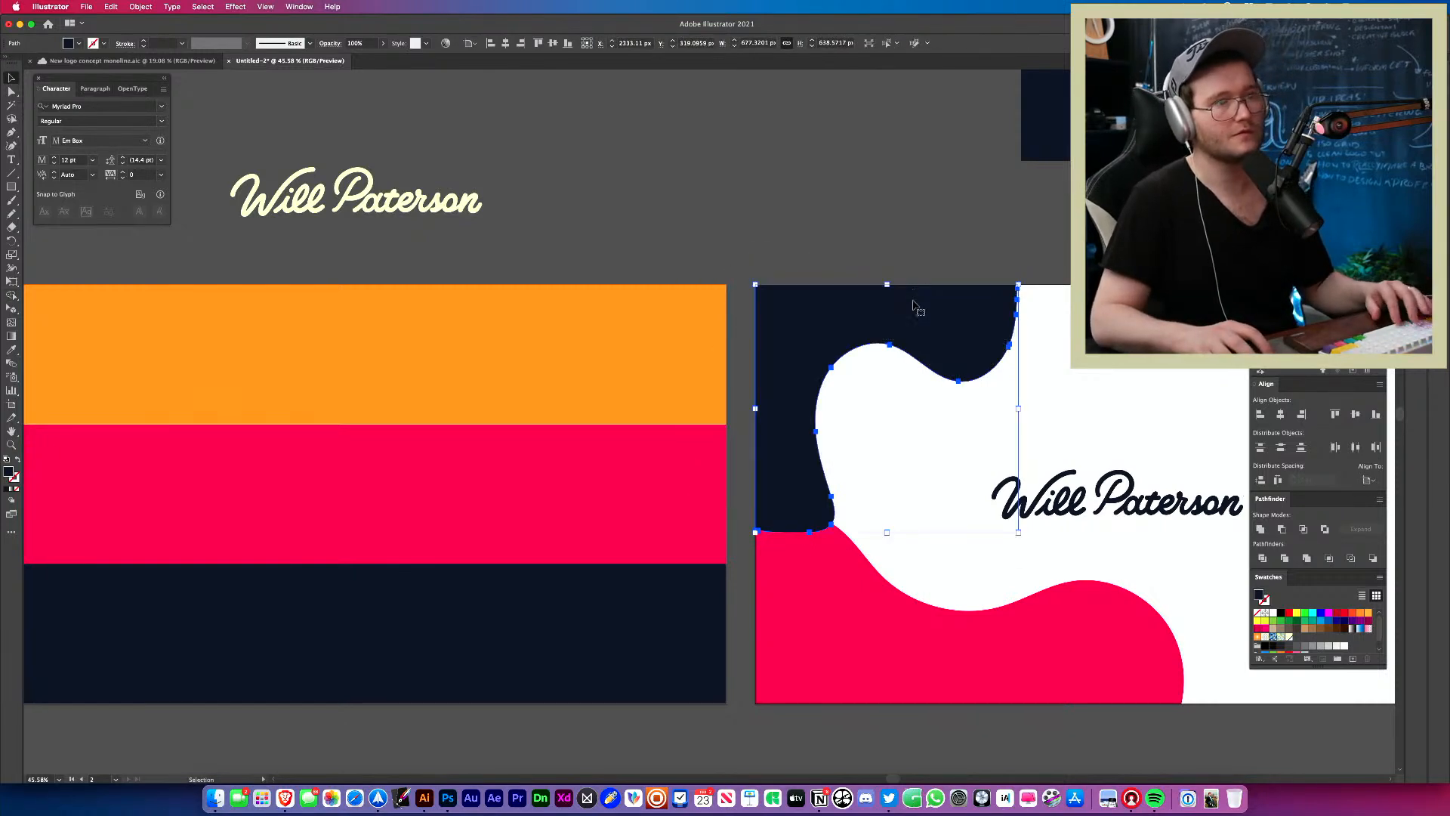
Bring the pink shape in front of the navy shape where they overlap at the artboard's left edge.
left_click_drag(913, 389, 492, 382)
left_click(726, 387)
key("z")
left_click_drag(659, 411, 687, 343)
key("v")
left_click(389, 608)
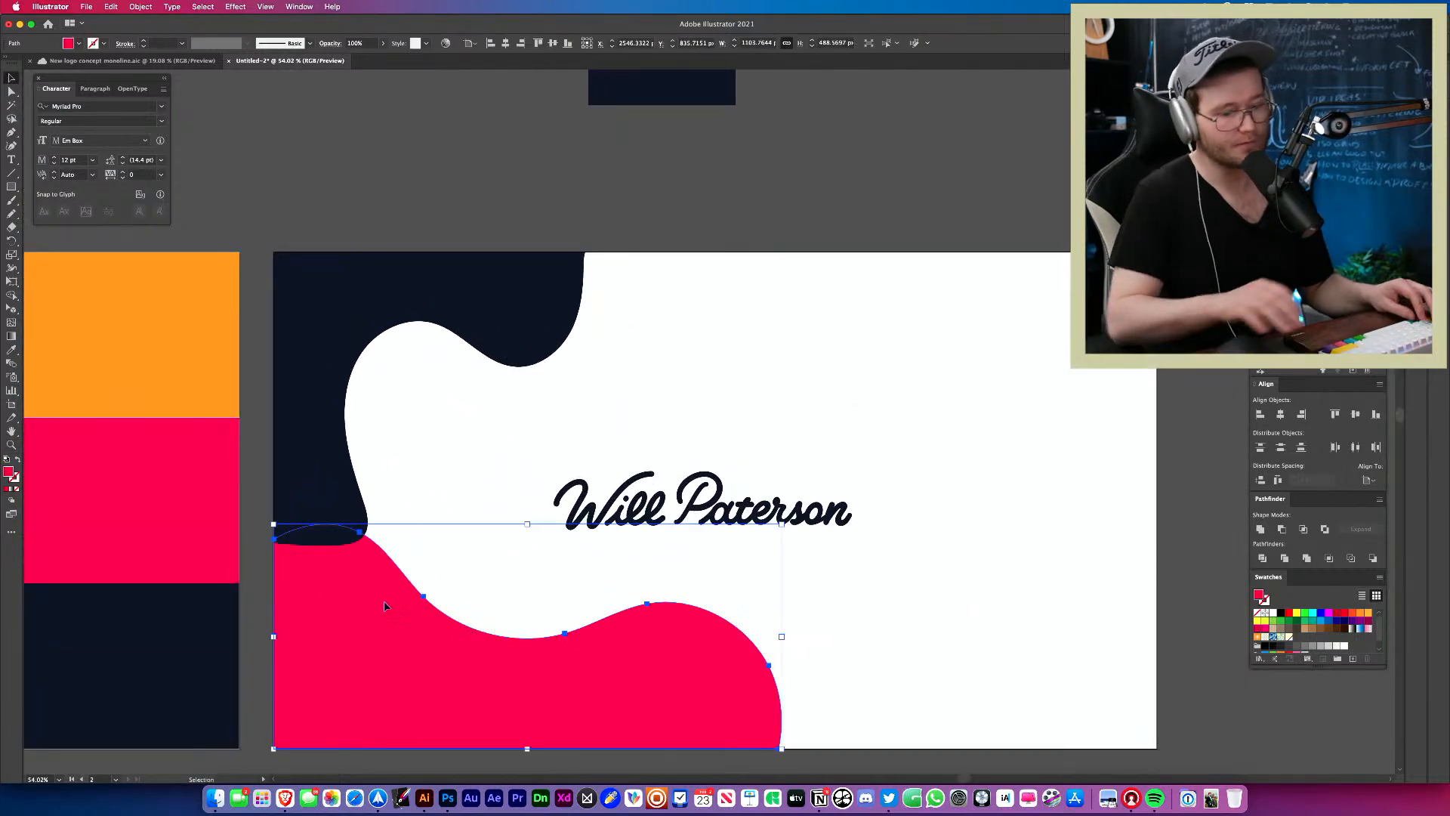
left_click(454, 549)
key("z")
left_click_drag(455, 549, 415, 434)
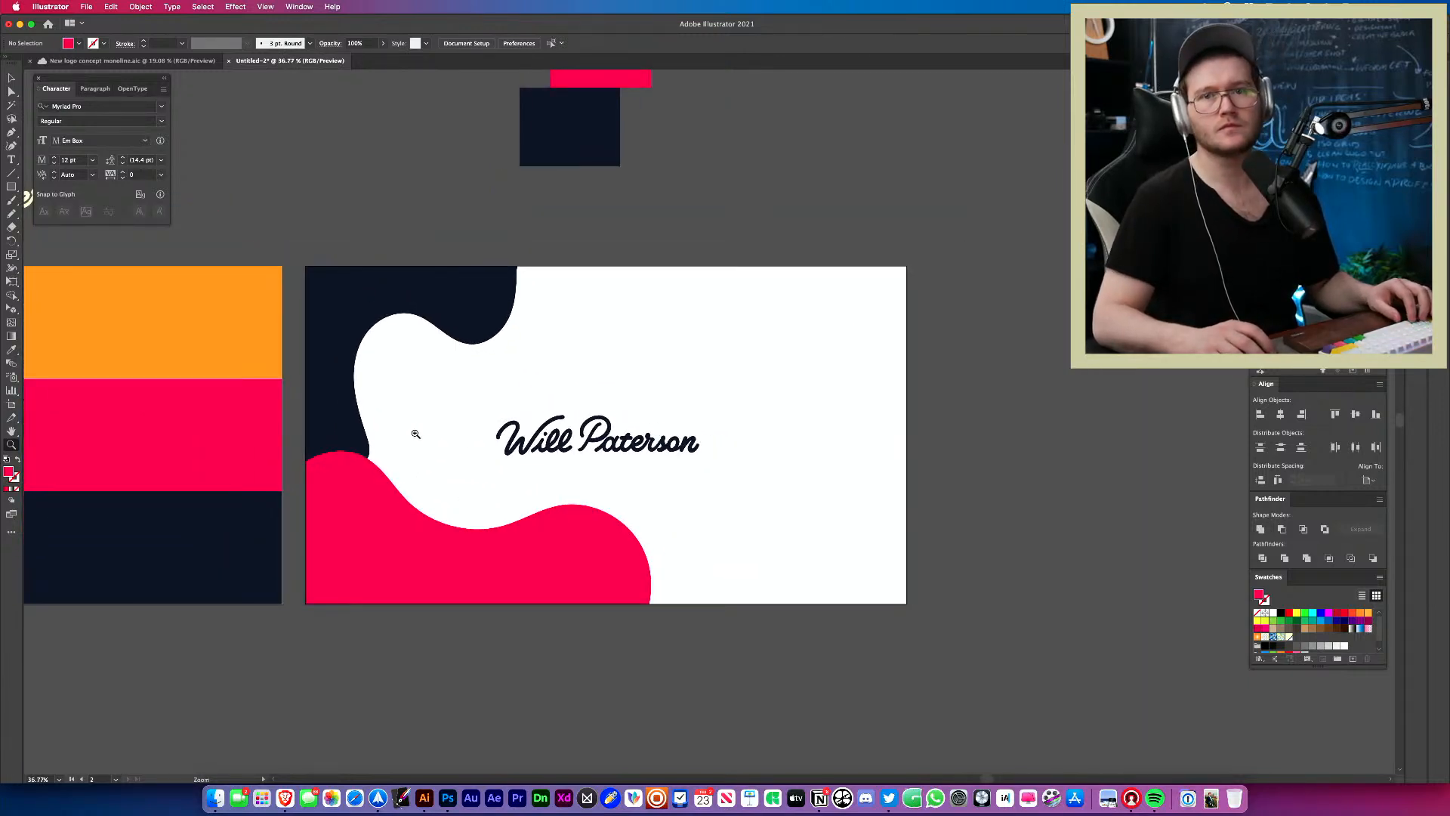
Draw a freeform Pencil blob about 1764 by 1344 px across the white artboard's upper and right edges.
left_click_drag(597, 431, 568, 442)
key("v")
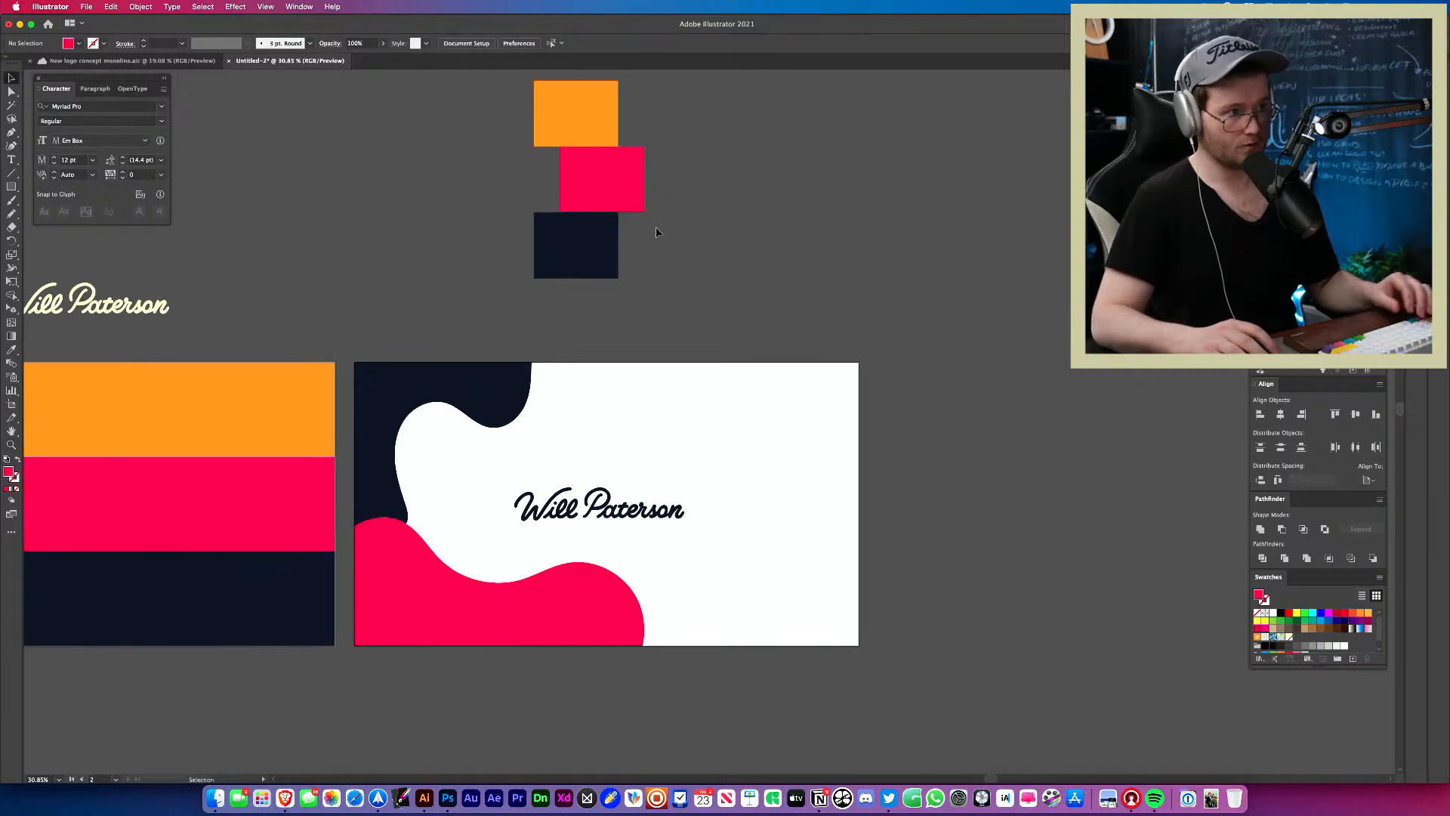
left_click_drag(606, 121, 843, 412)
key("super+z")
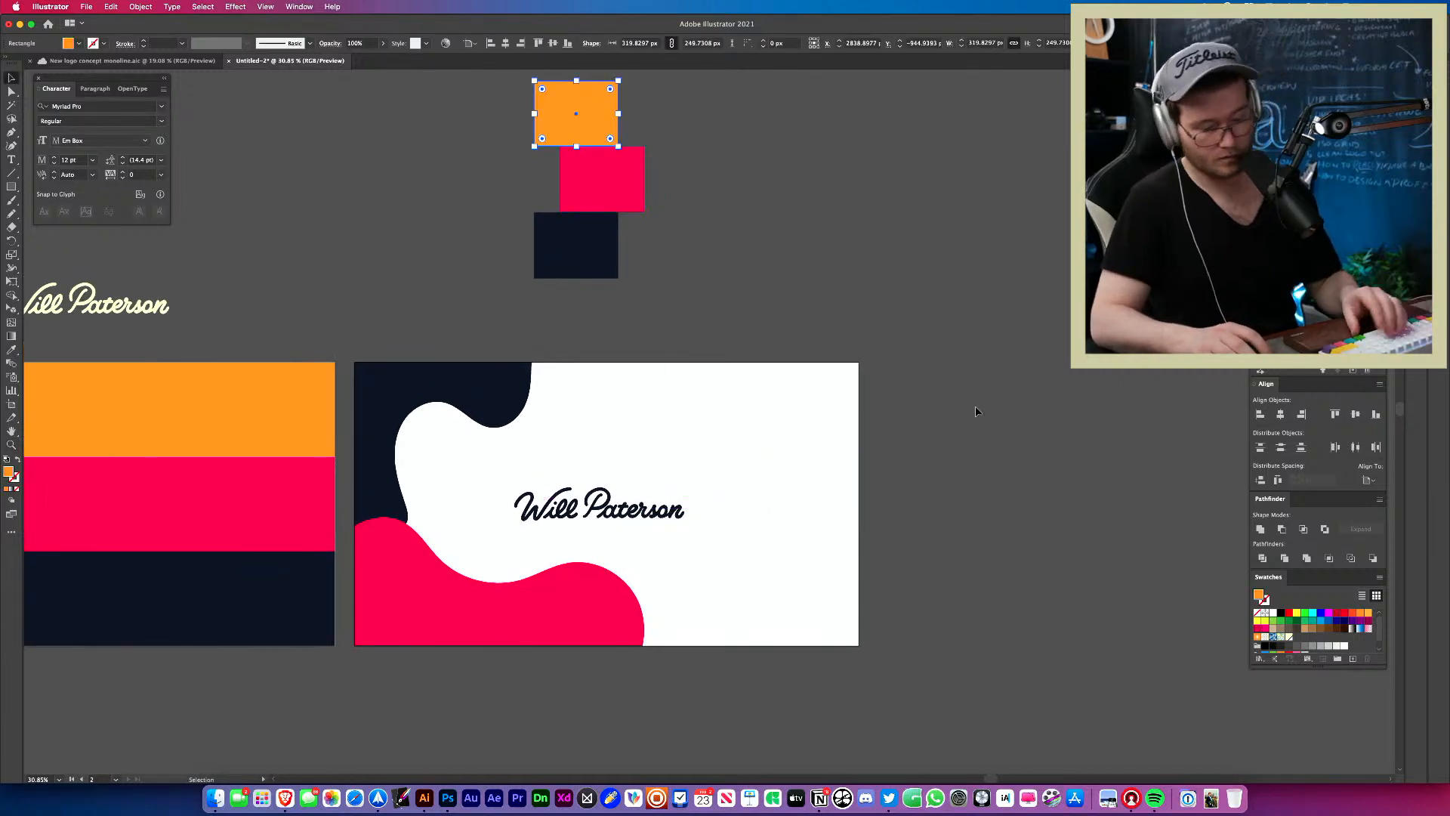
key("n")
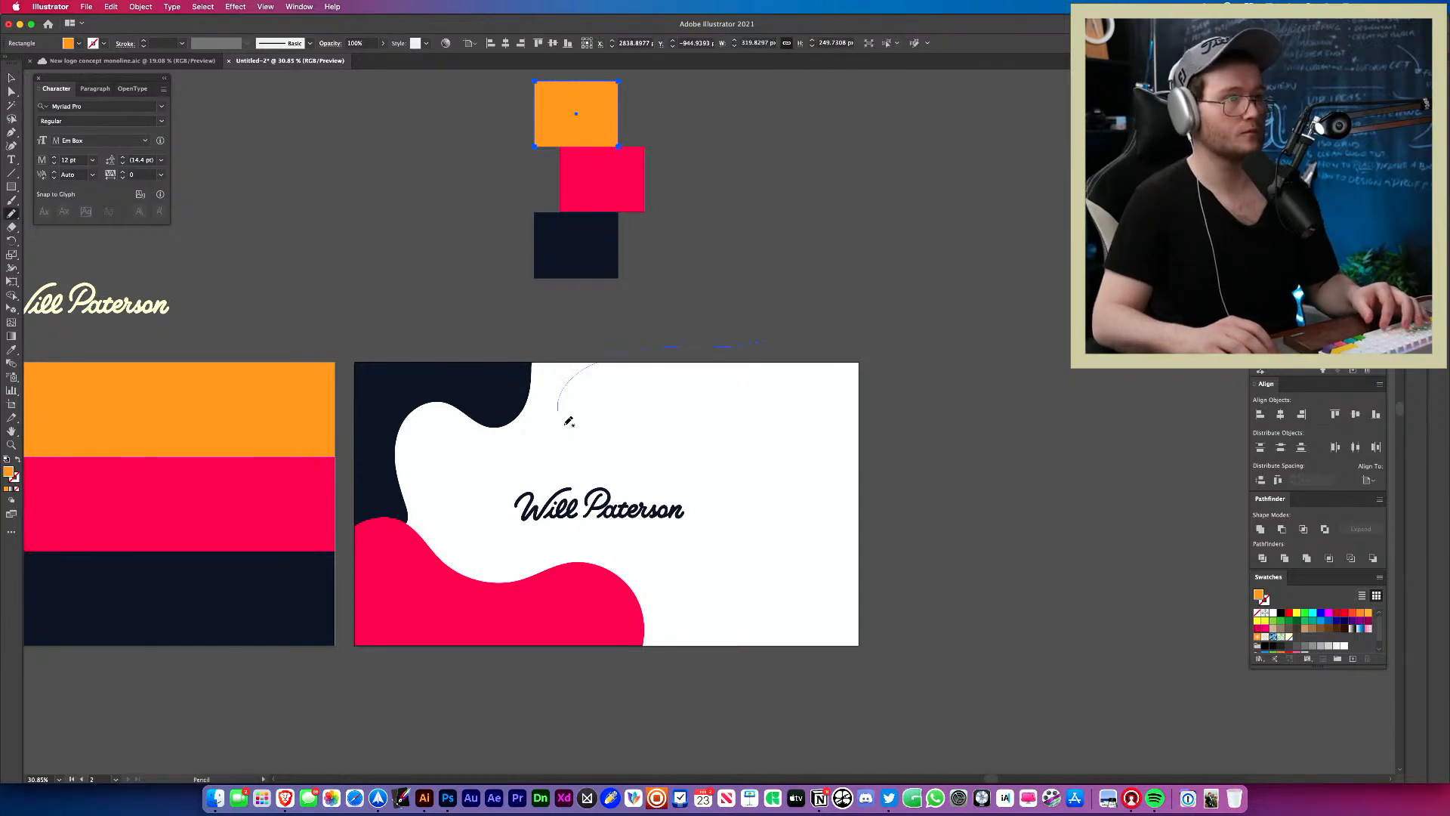
mouse_move(928, 626)
left_mouse_down()
mouse_move(908, 422)
mouse_move(921, 329)
mouse_move(730, 337)
mouse_move(759, 341)
left_mouse_up()
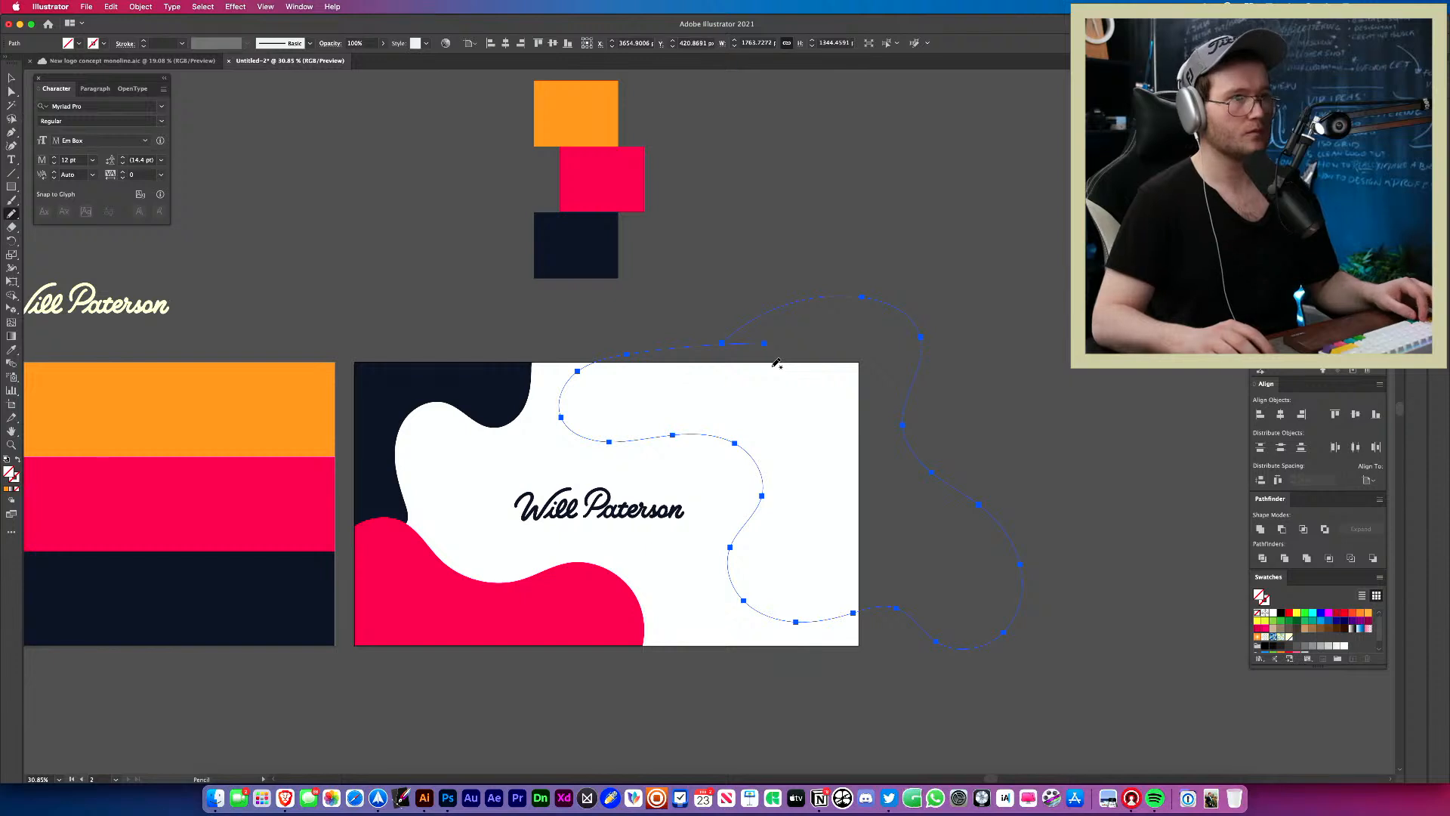
Fill the large new blob with the orange swatch colour.
key("v")
key("i")
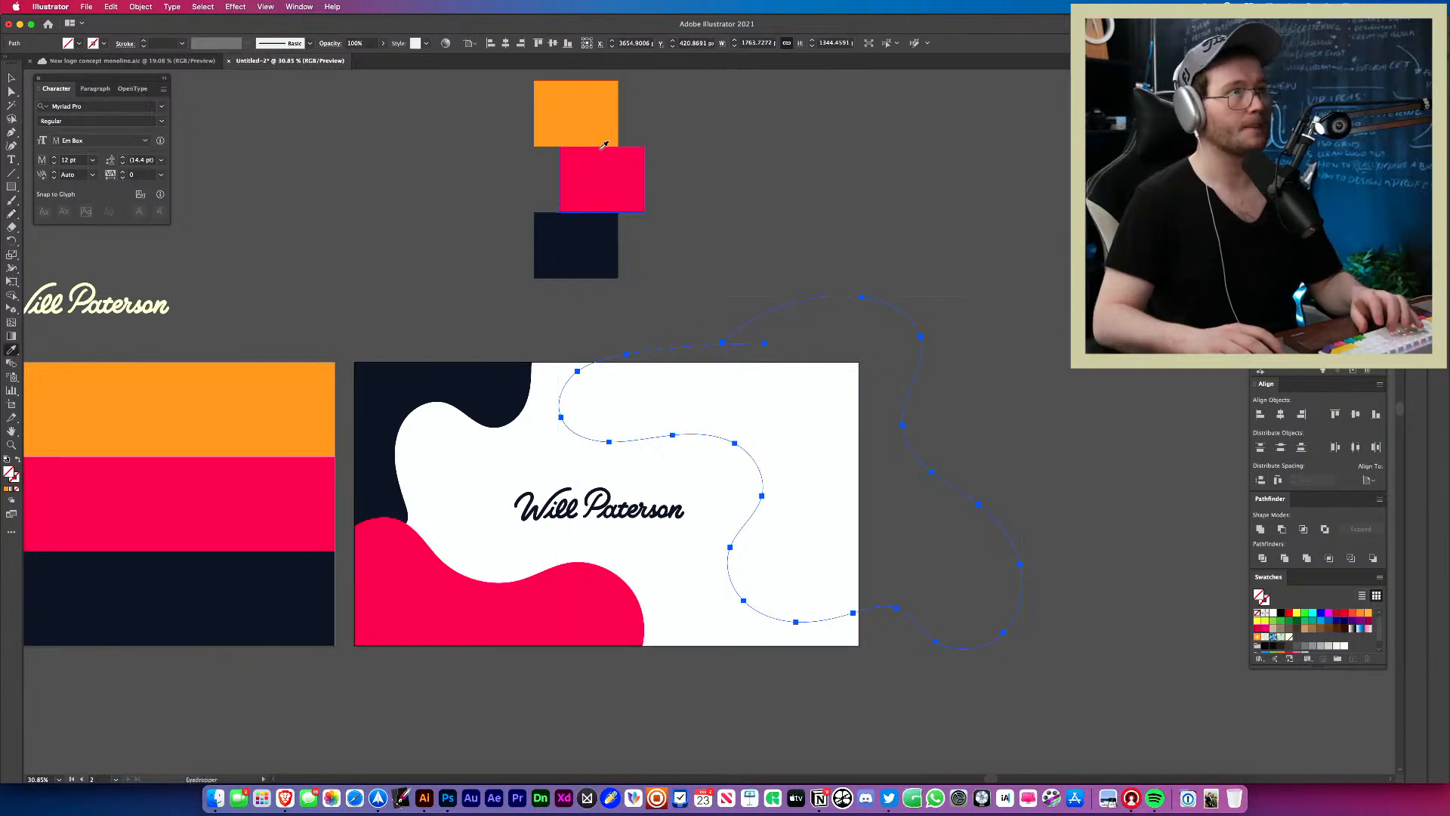
left_click(593, 122)
key("v")
left_click(817, 210)
Shift the orange blob slightly to the right and stretch it downward past the artboard's bottom edge.
scroll(736, 366, "up", 2)
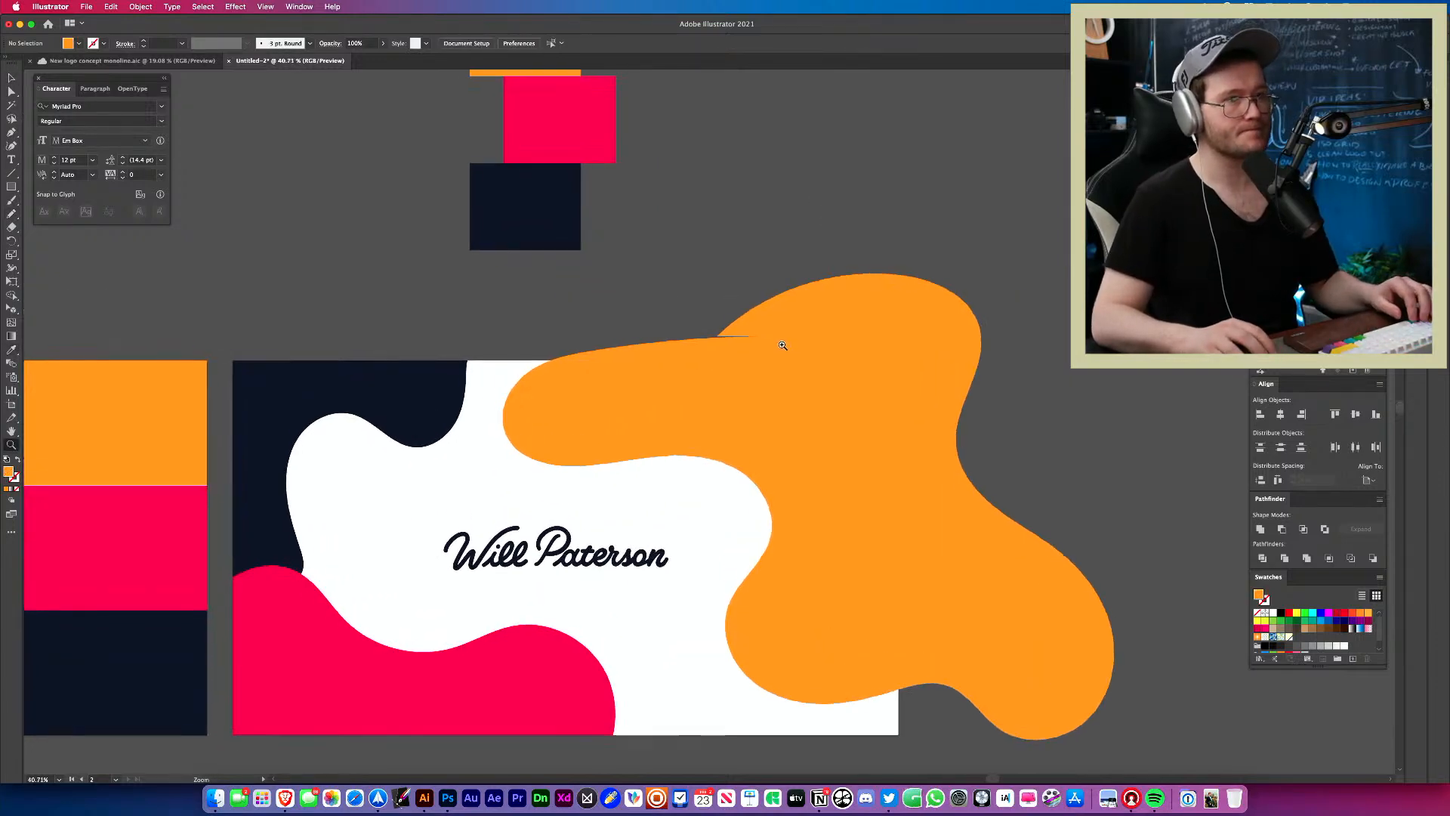
scroll(854, 412, "up", 2)
scroll(854, 412, "left", 1)
mouse_move(854, 411)
left_mouse_down()
mouse_move(856, 437)
mouse_move(877, 442)
mouse_move(880, 419)
left_mouse_up()
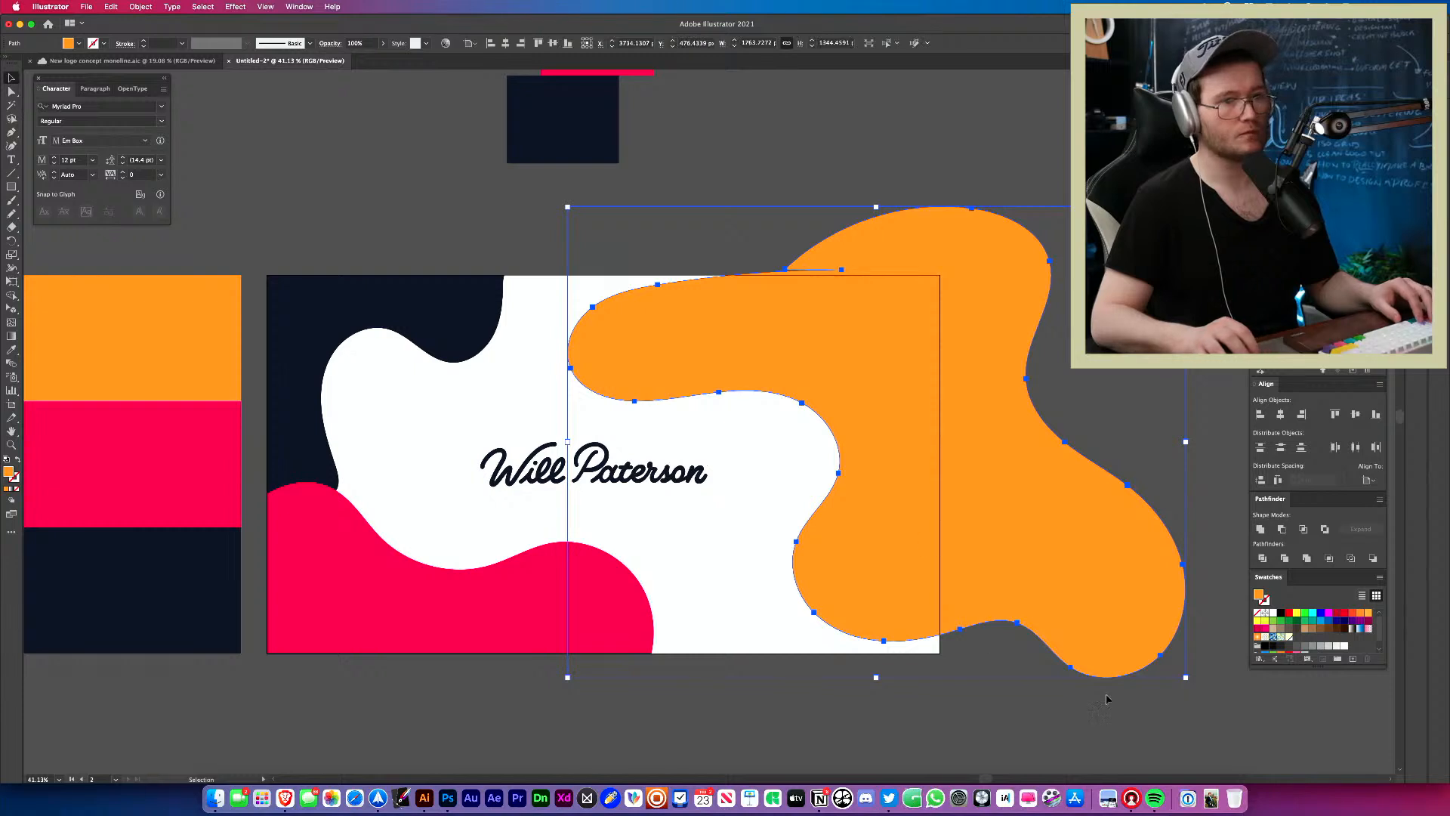
left_click_drag(881, 679, 886, 699)
left_click(978, 737)
left_click(953, 513)
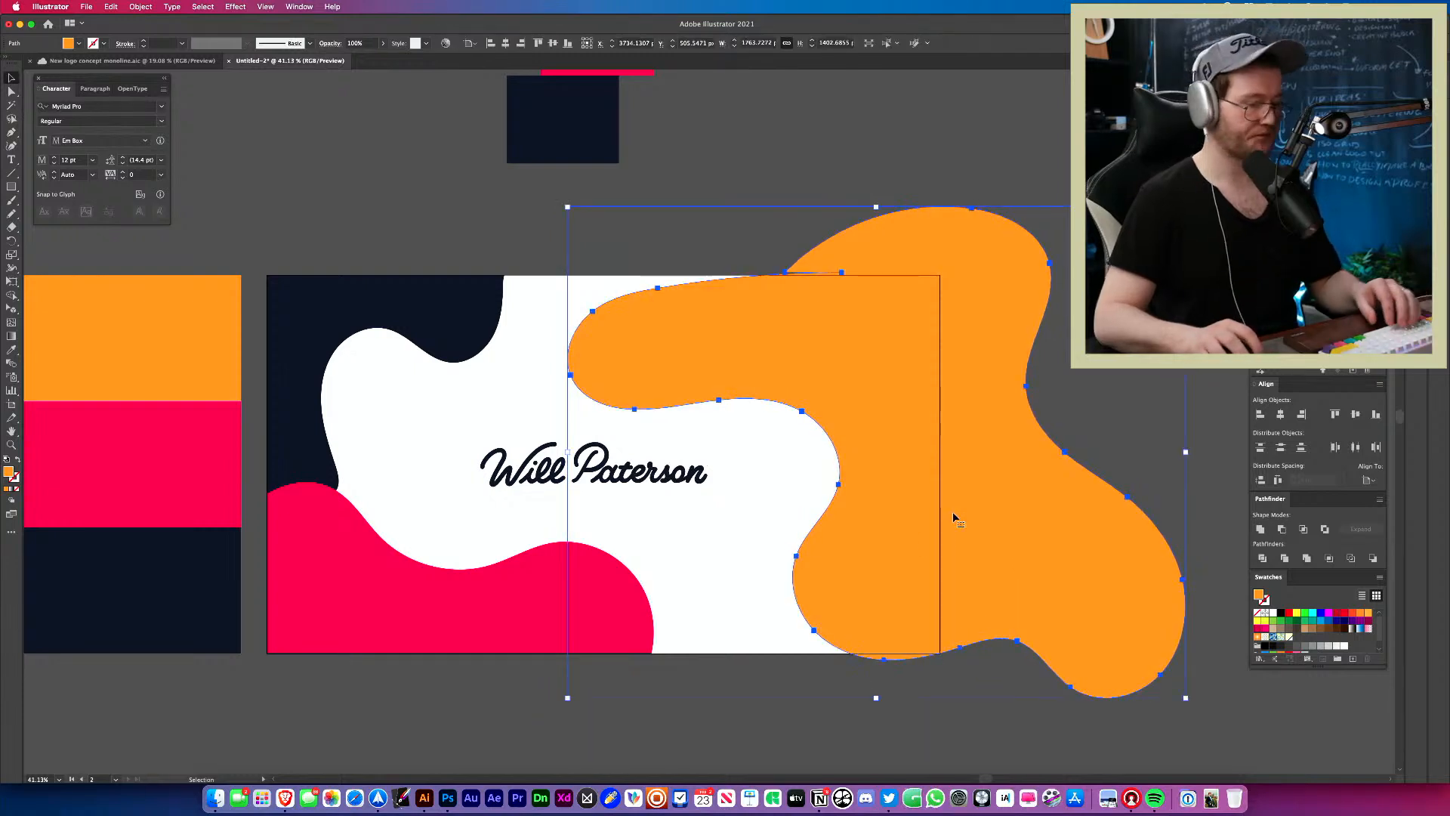
Trim the orange blob flush with the artboard's right edge using an overlapping rectangle about 503 by 1654 px and the Shape Builder tool.
key("n")
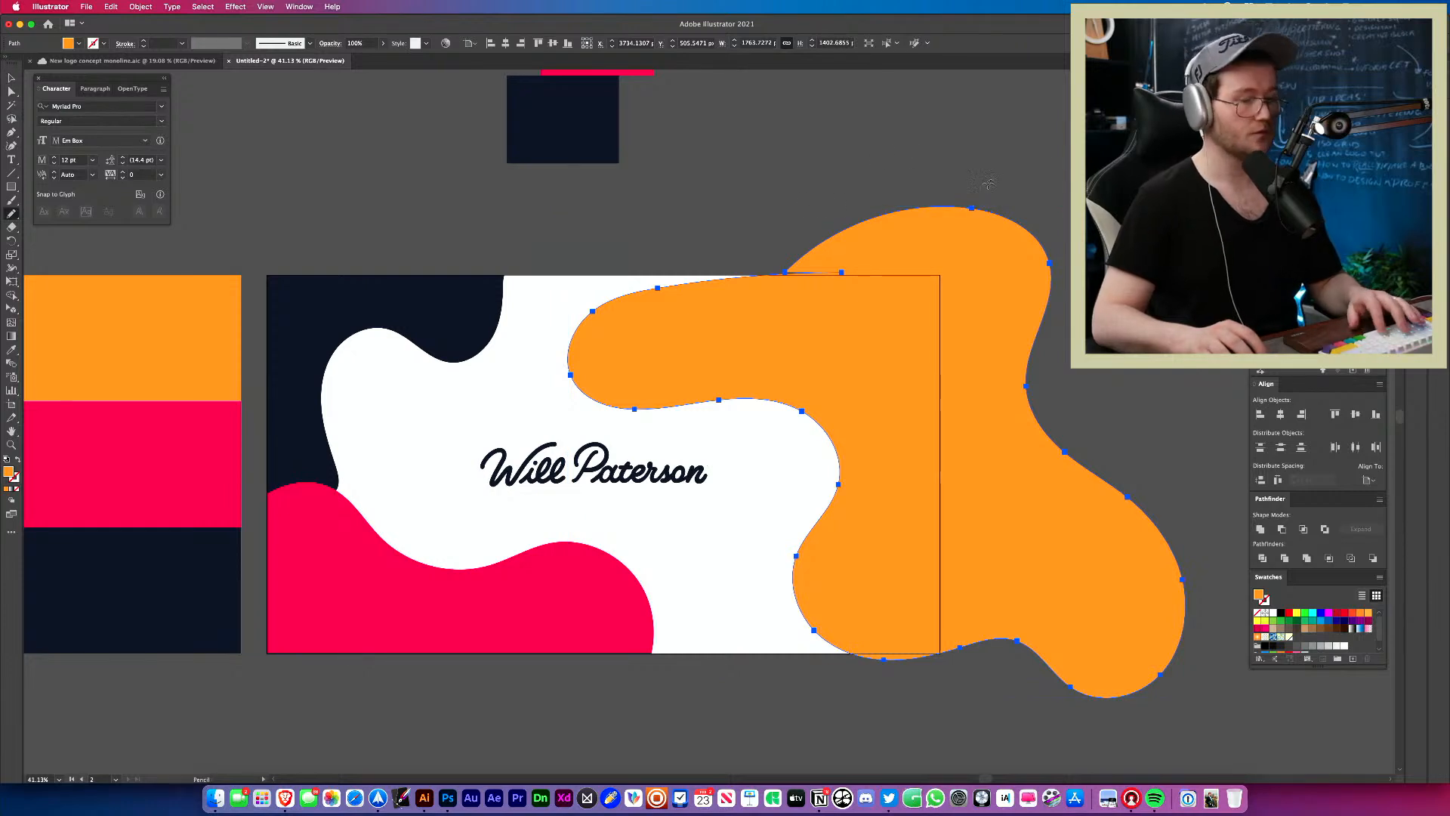
key("m")
mouse_move(1115, 142)
left_mouse_down()
mouse_move(920, 511)
mouse_move(938, 508)
mouse_move(939, 721)
left_mouse_up()
key("v")
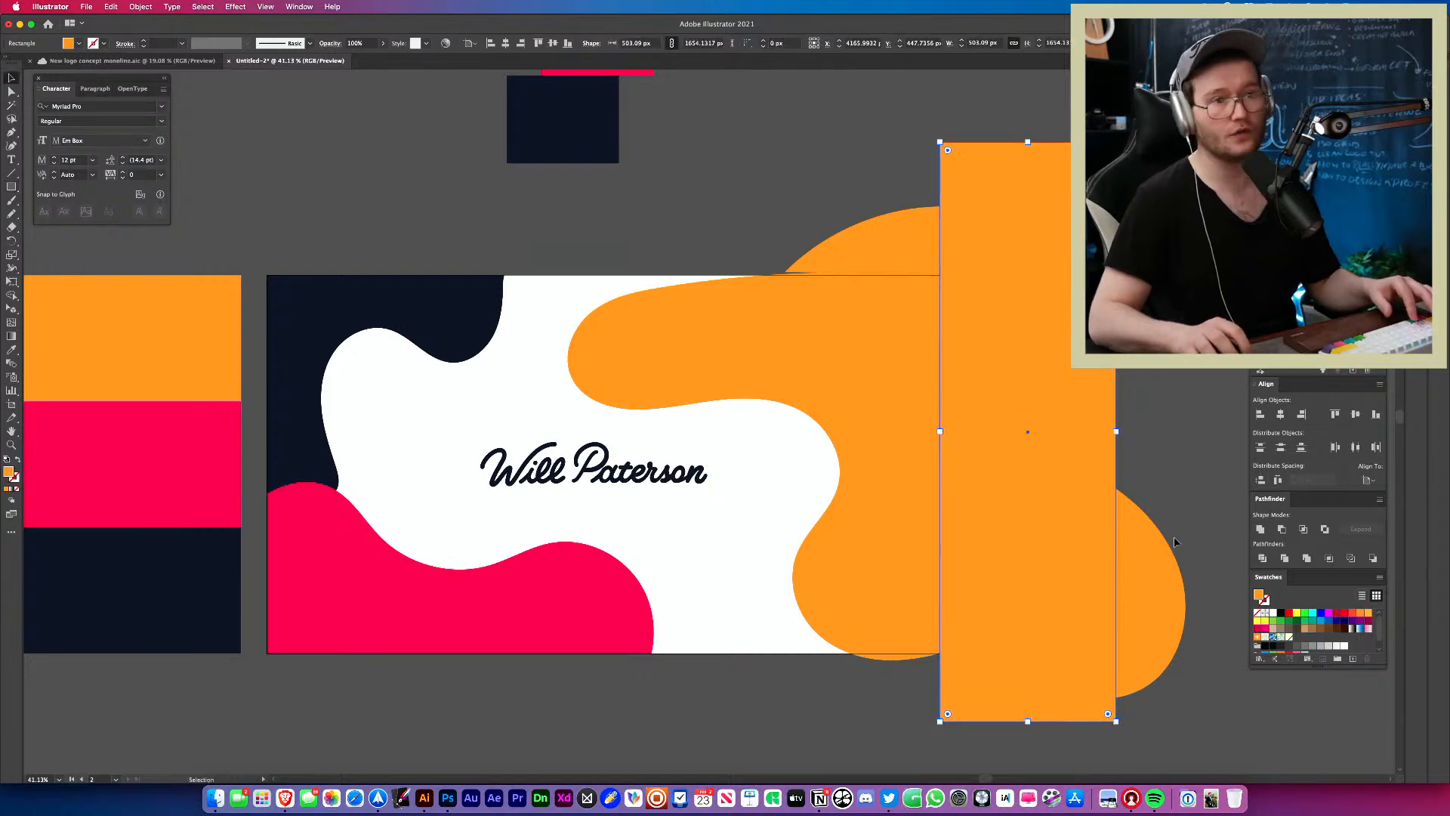
left_click(1049, 609, "shift")
key("shift+m")
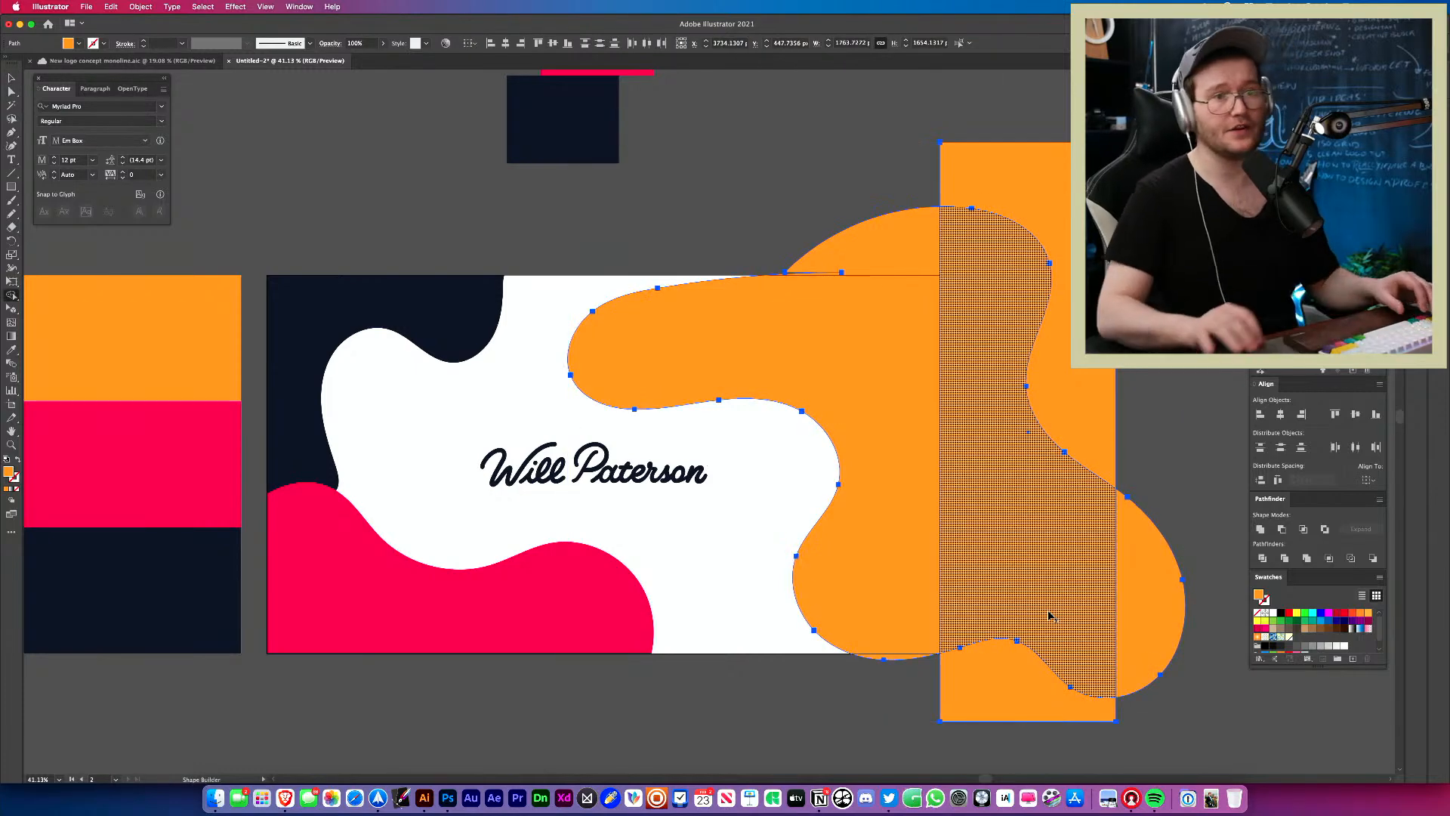
left_click(1169, 530, "alt")
left_click(1108, 474, "alt")
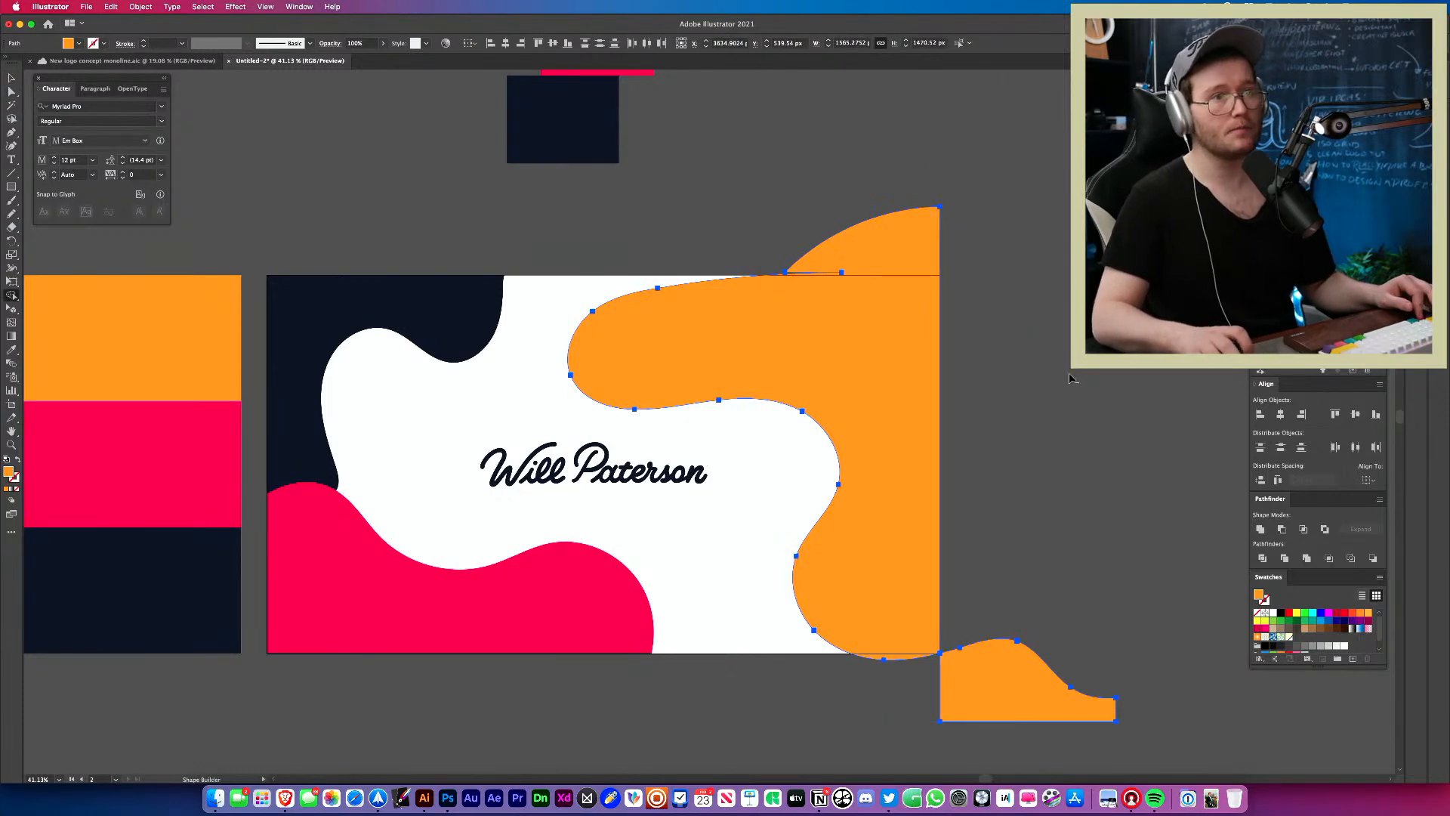
left_click(1053, 672, "alt")
Cut off the orange shape's overflow above the artboard with a rectangle about 627 by 245 px and Shape Builder.
key("m")
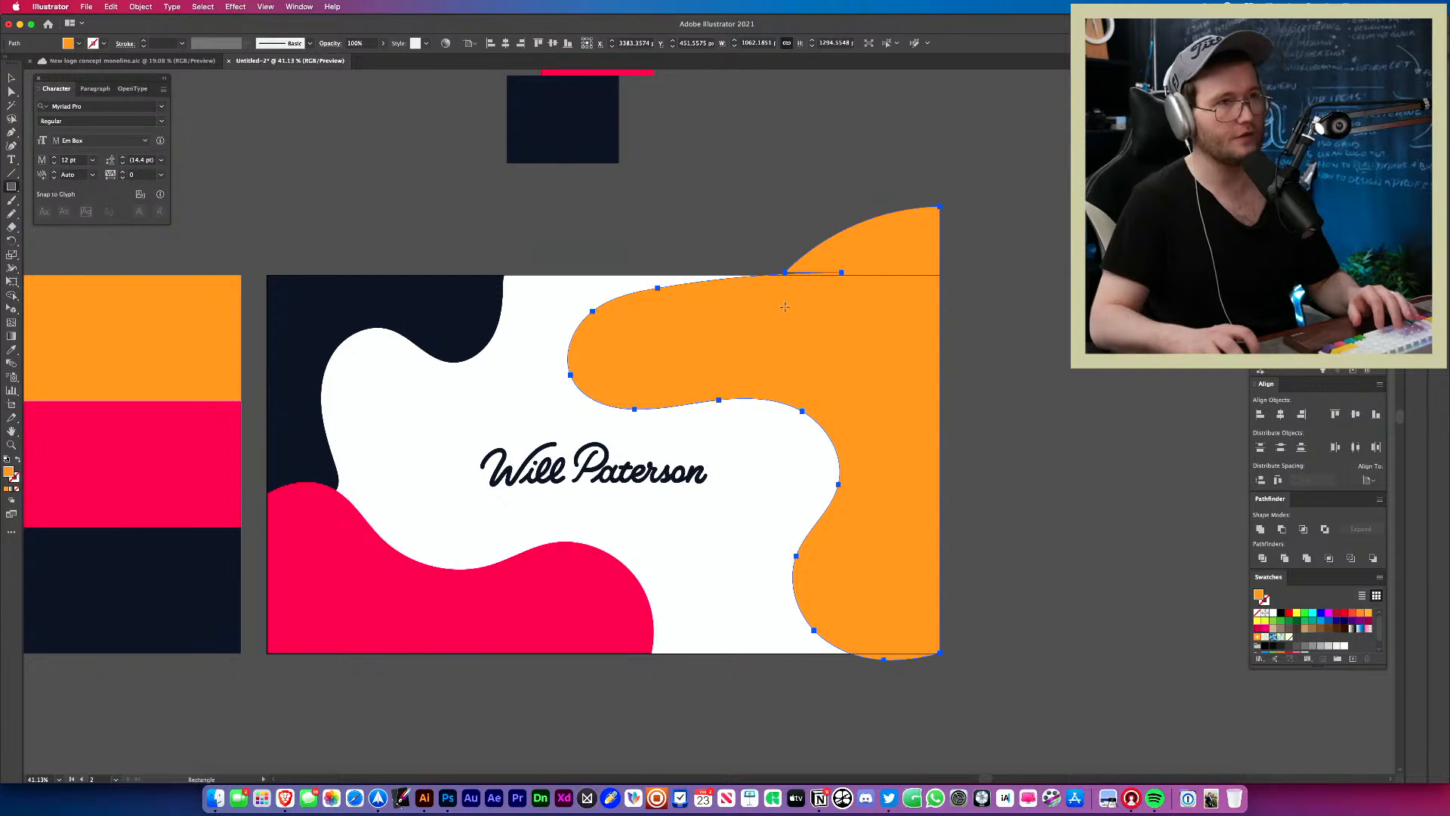
left_click_drag(730, 189, 952, 274)
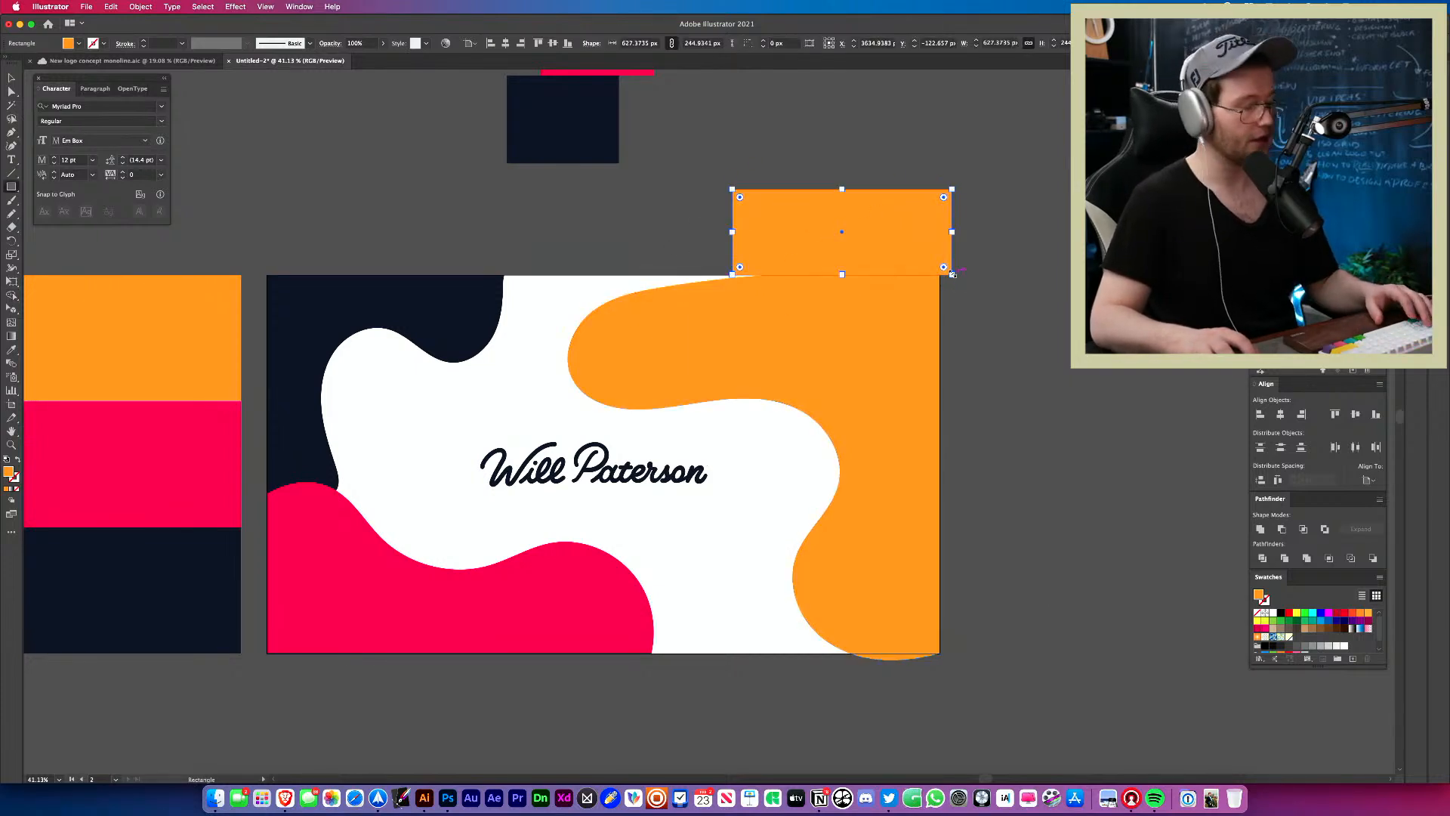
key("v")
left_click(898, 316, "shift")
key("shift+m")
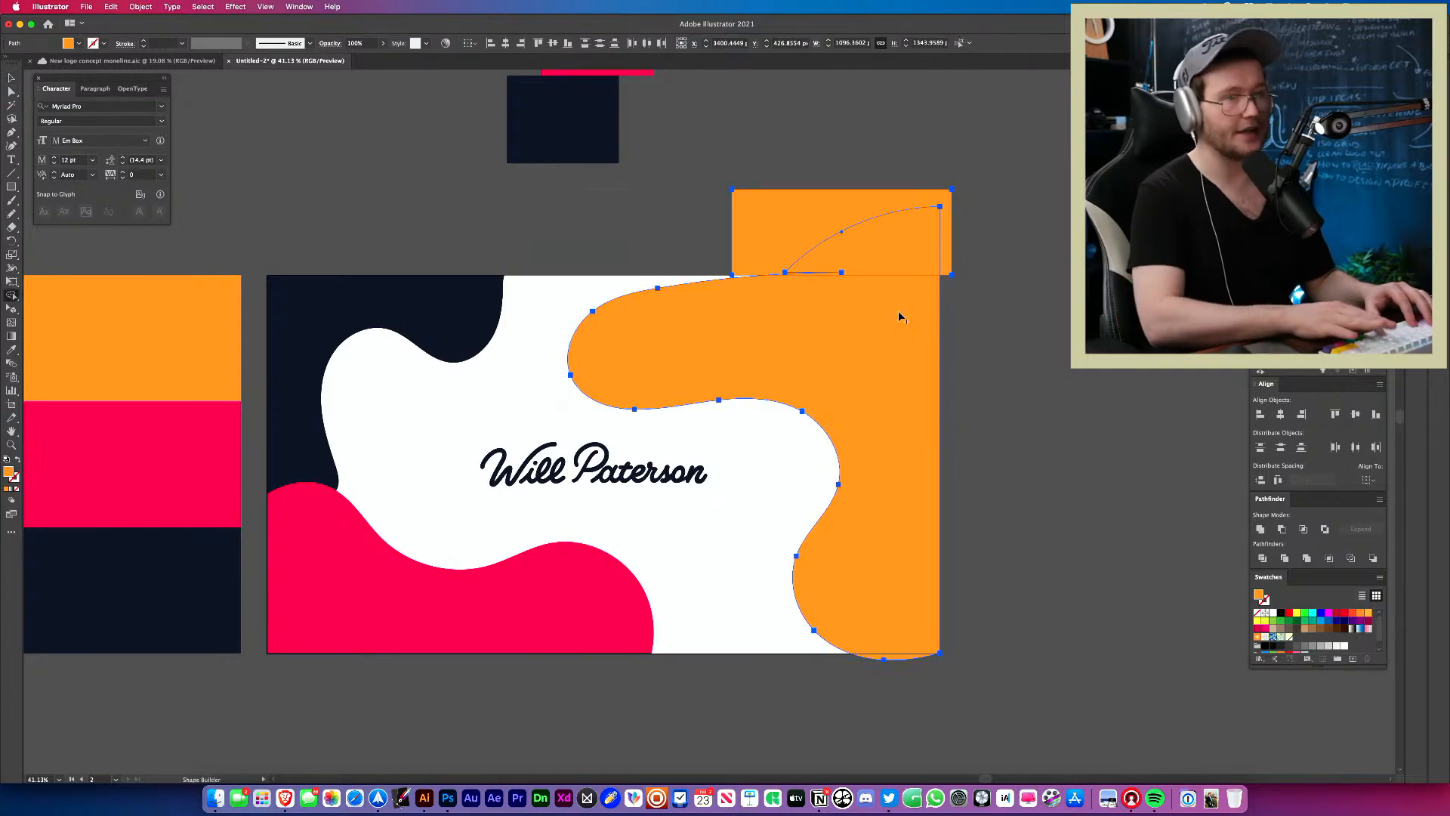
left_click_drag(947, 241, 787, 247, "alt")
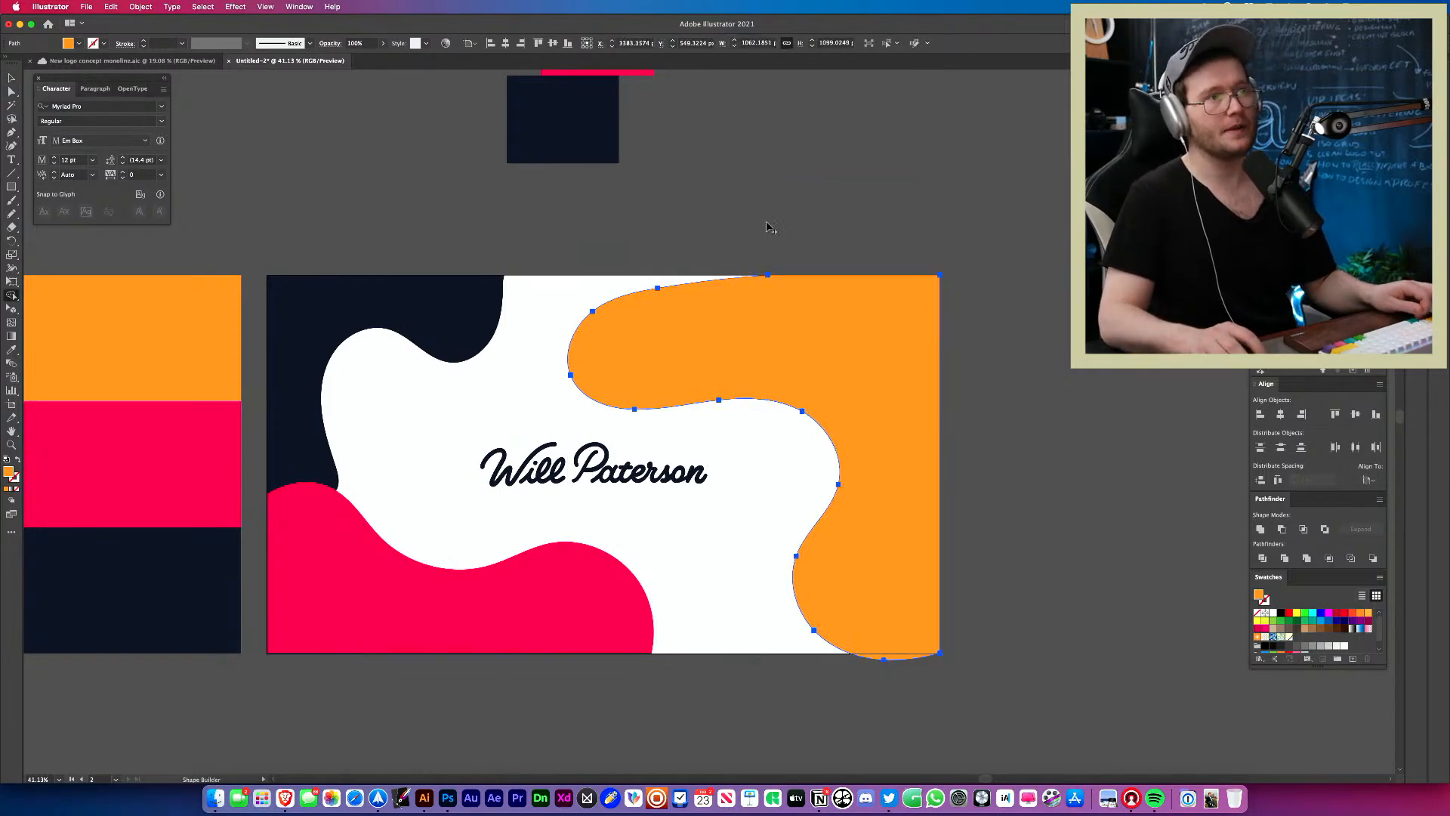
key("v")
left_click(767, 226)
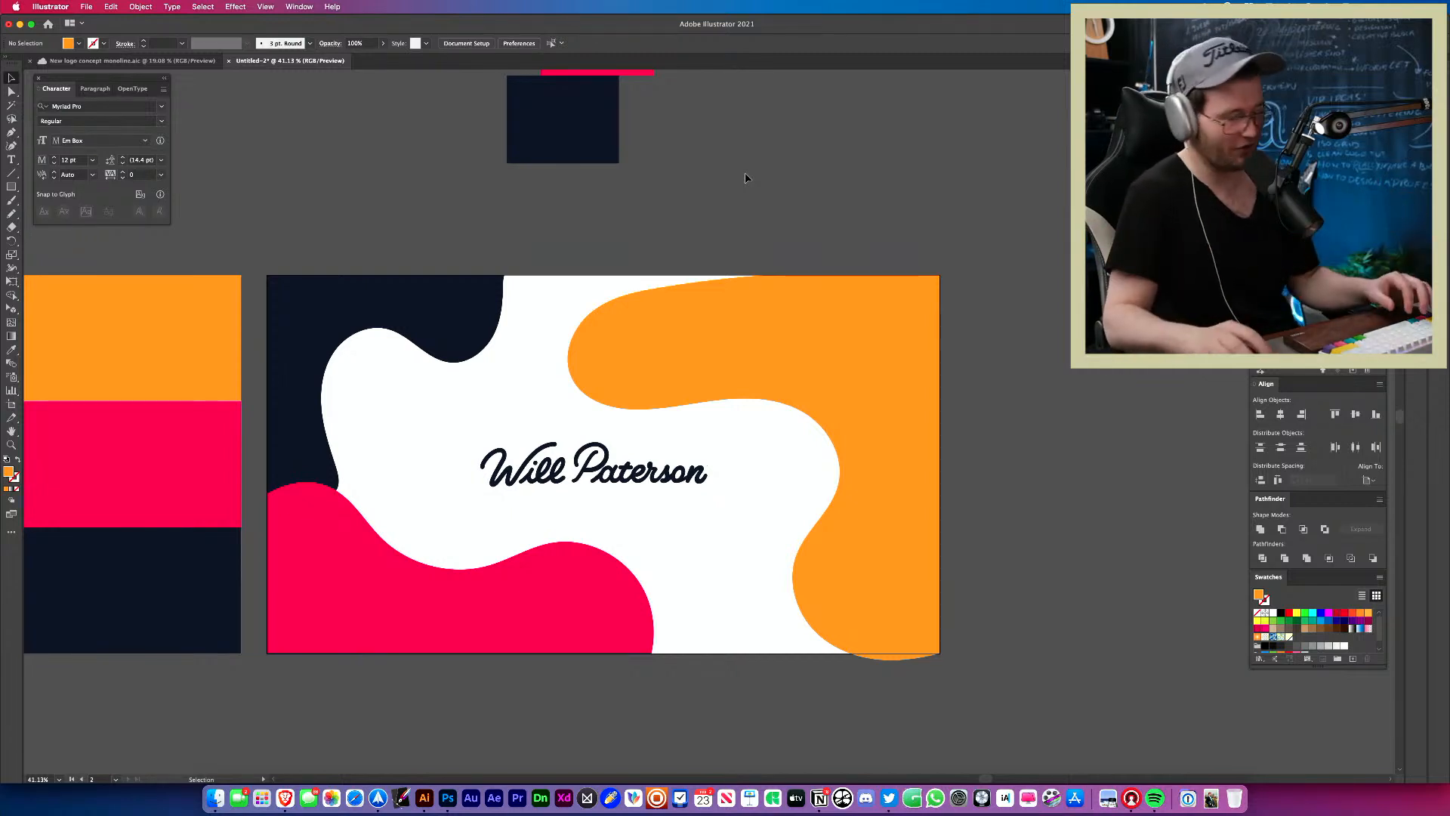
Remove the orange sliver hanging below the artboard's bottom edge with a covering rectangle and Shape Builder.
left_click(925, 423)
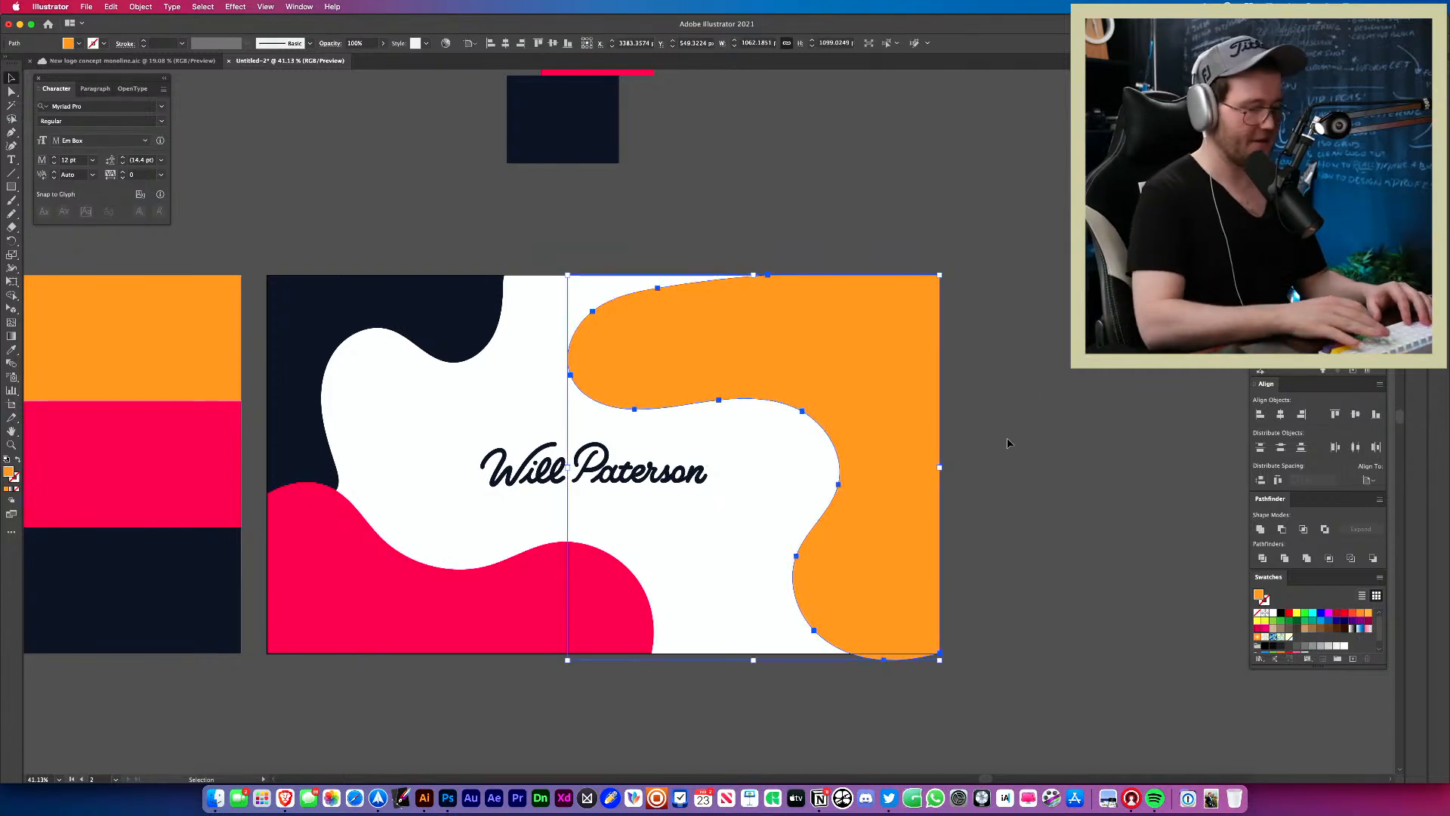
key("m")
left_click_drag(798, 652, 961, 696)
key("v")
left_click(882, 522, "shift")
key("shift+m")
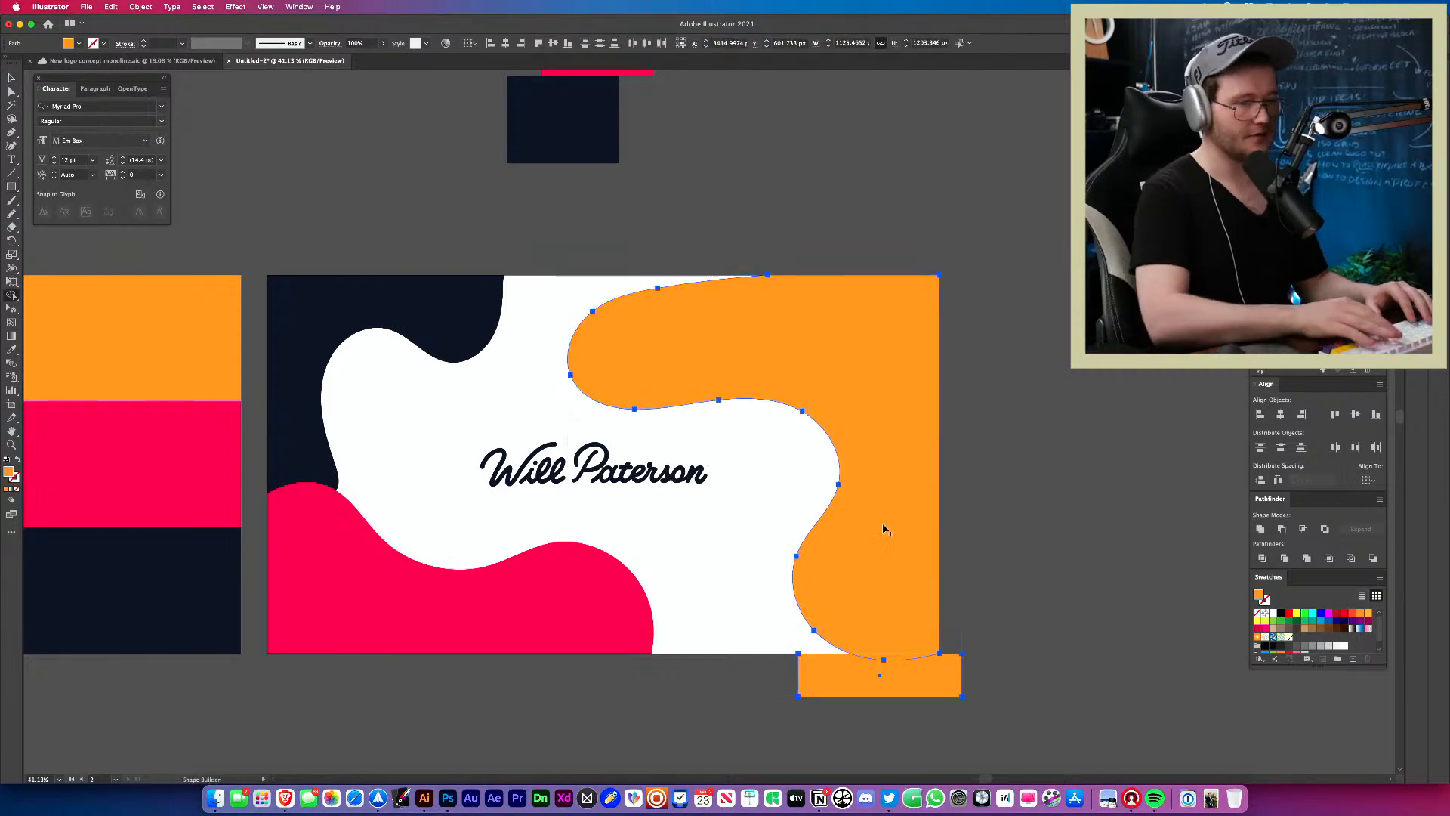
left_click(908, 678, "alt")
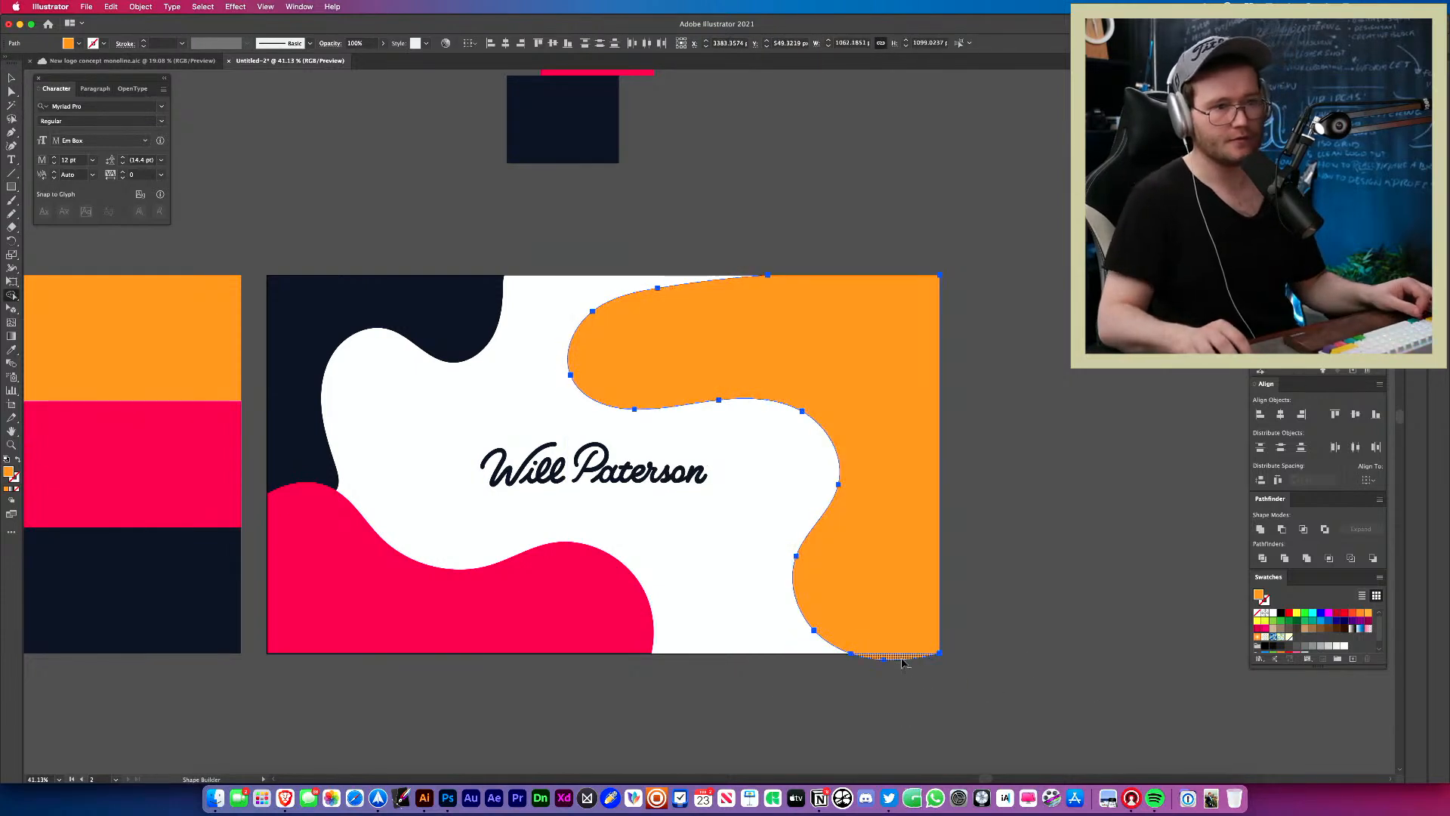
left_click(893, 656, "alt")
left_click_drag(1004, 642, 891, 701)
key("v")
left_click(918, 686)
Draw a freeform Pencil blob about 1100 by 557 px across the artboard's top edge, overlapping the navy and orange shapes.
key("z")
left_click(857, 654, "alt")
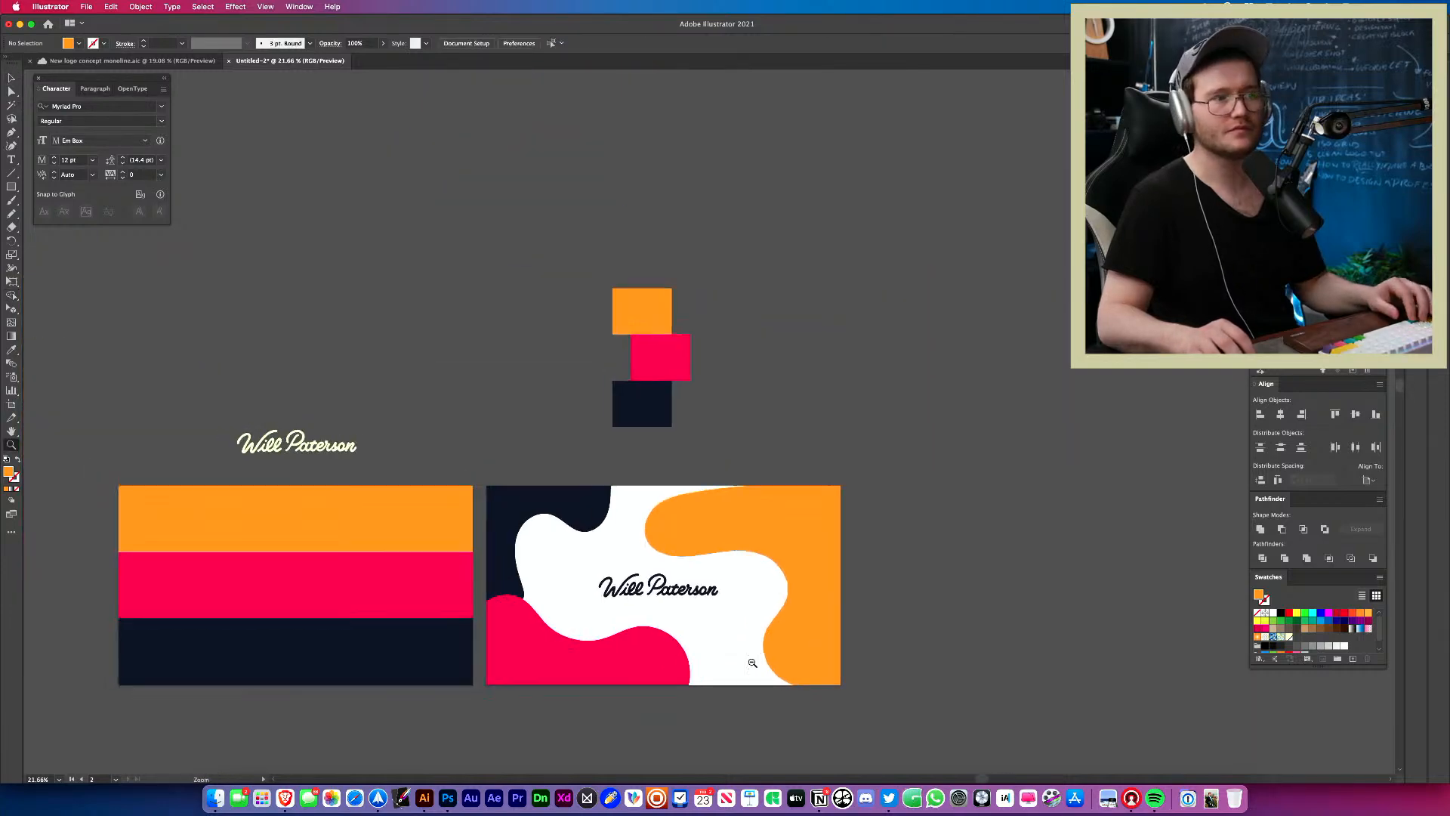
left_click_drag(752, 662, 905, 532)
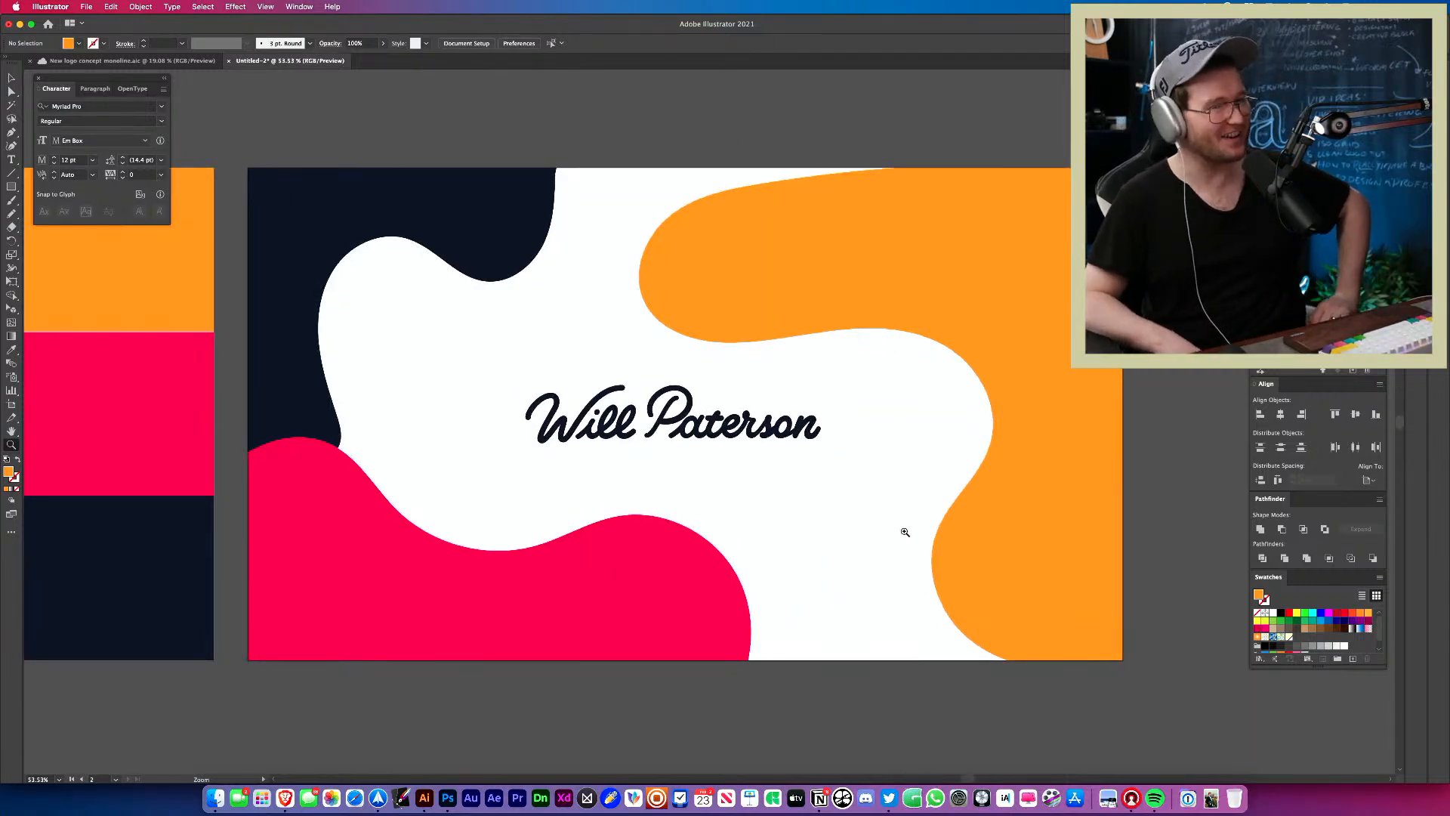
left_click_drag(905, 532, 673, 554)
key("n")
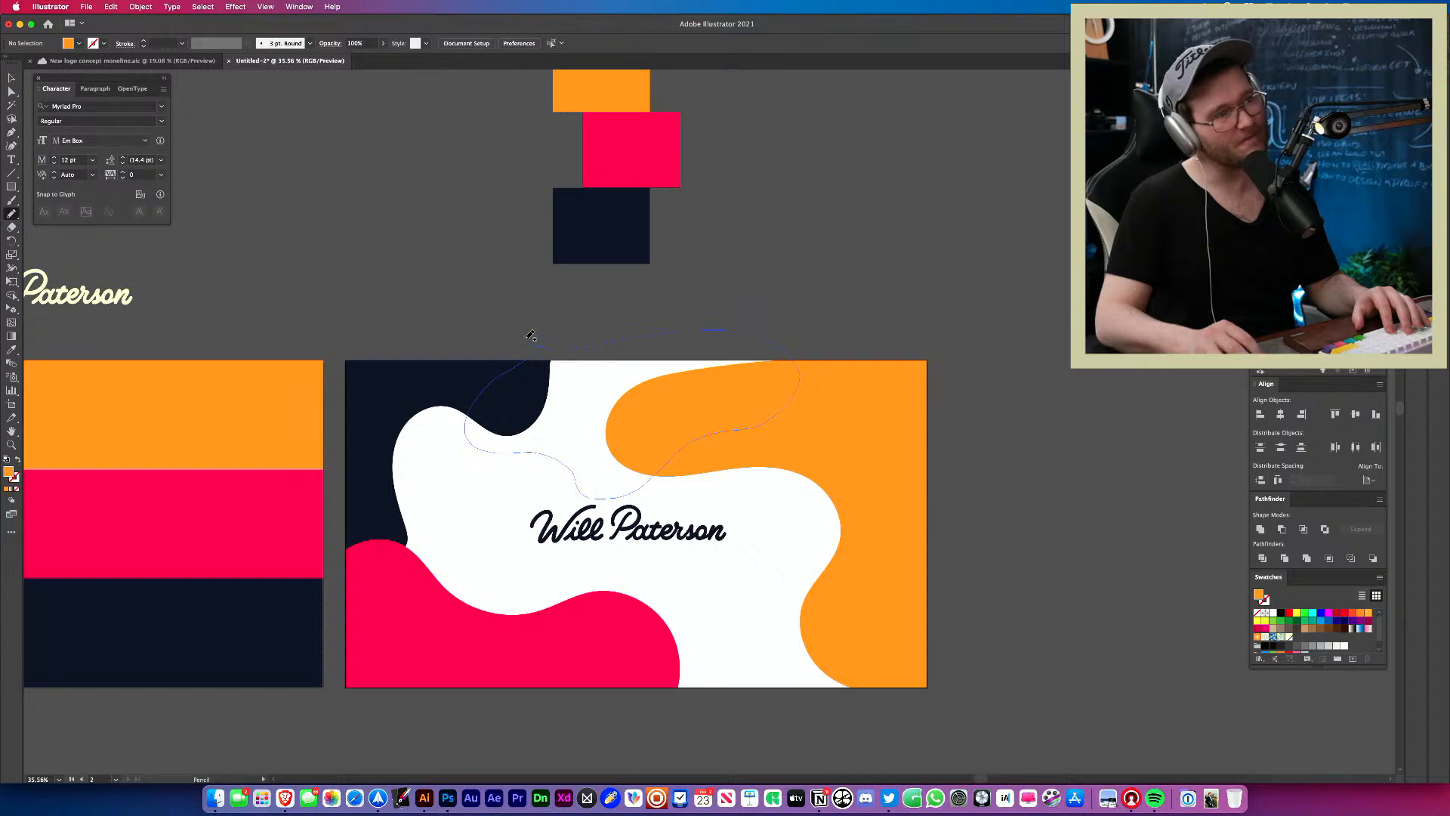
left_click_drag(531, 335, 527, 338)
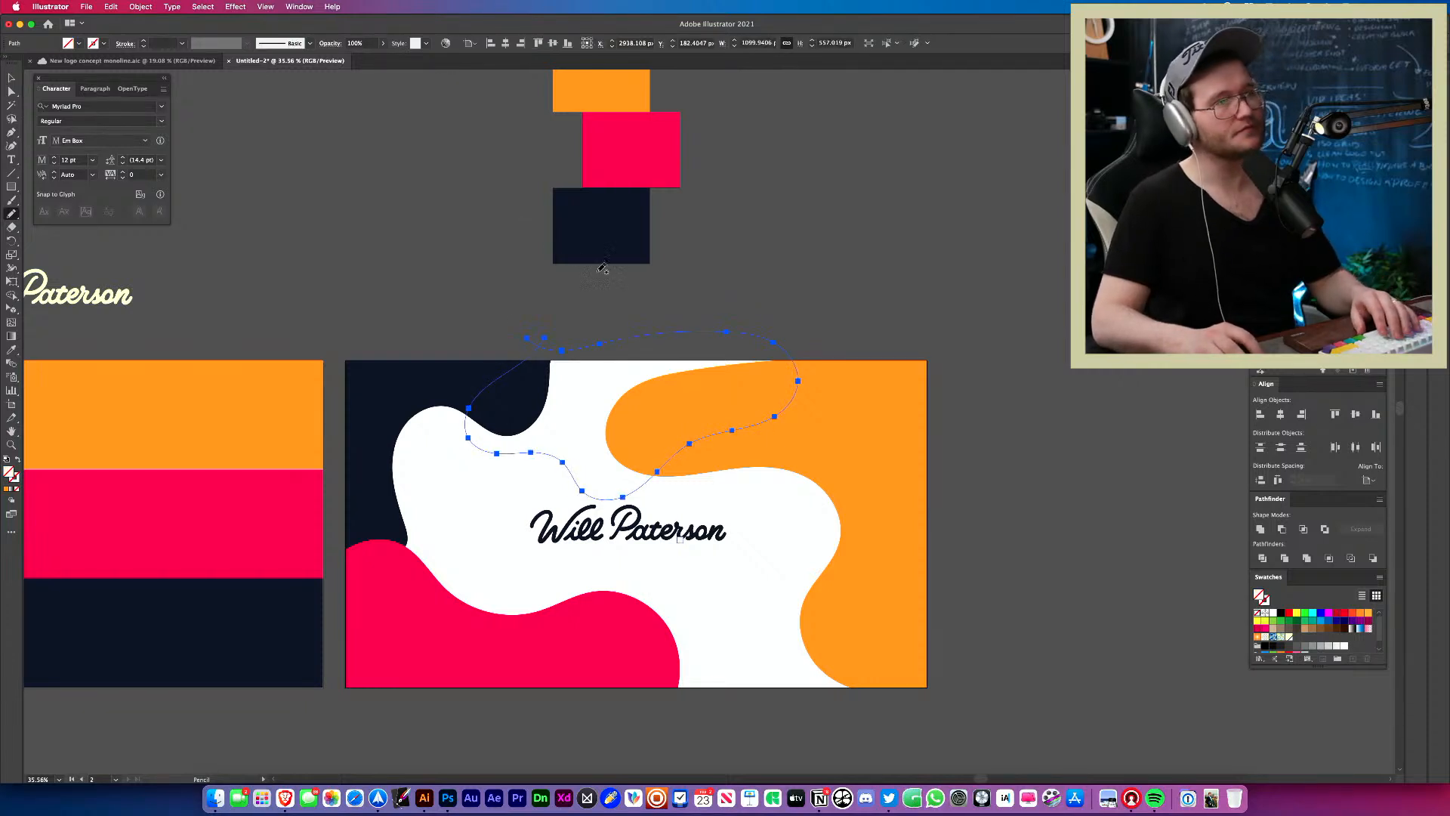
Fill the new blob with the pink swatch colour and send it behind the navy and orange shapes.
key("i")
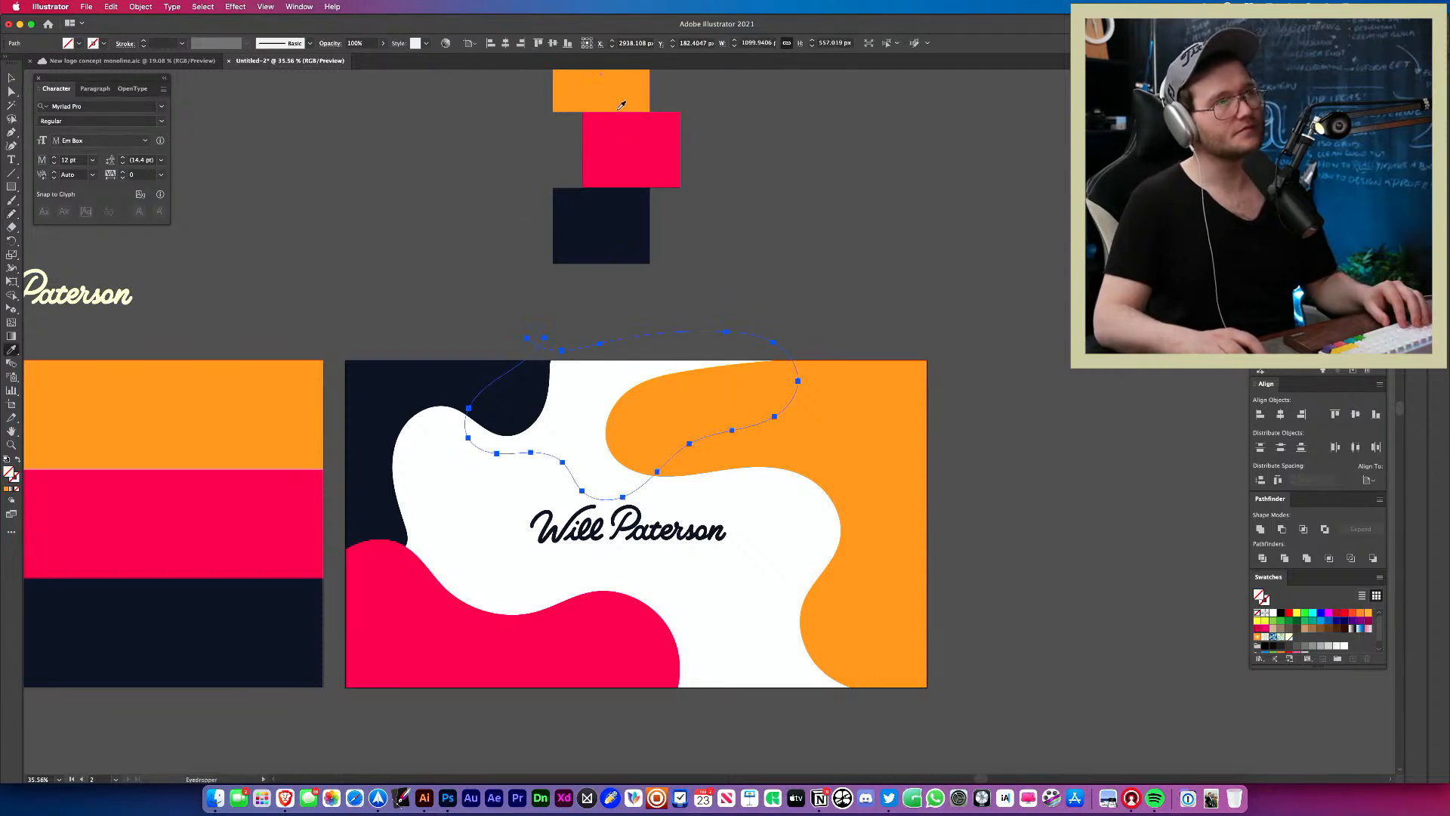
left_click(637, 158)
key("b")
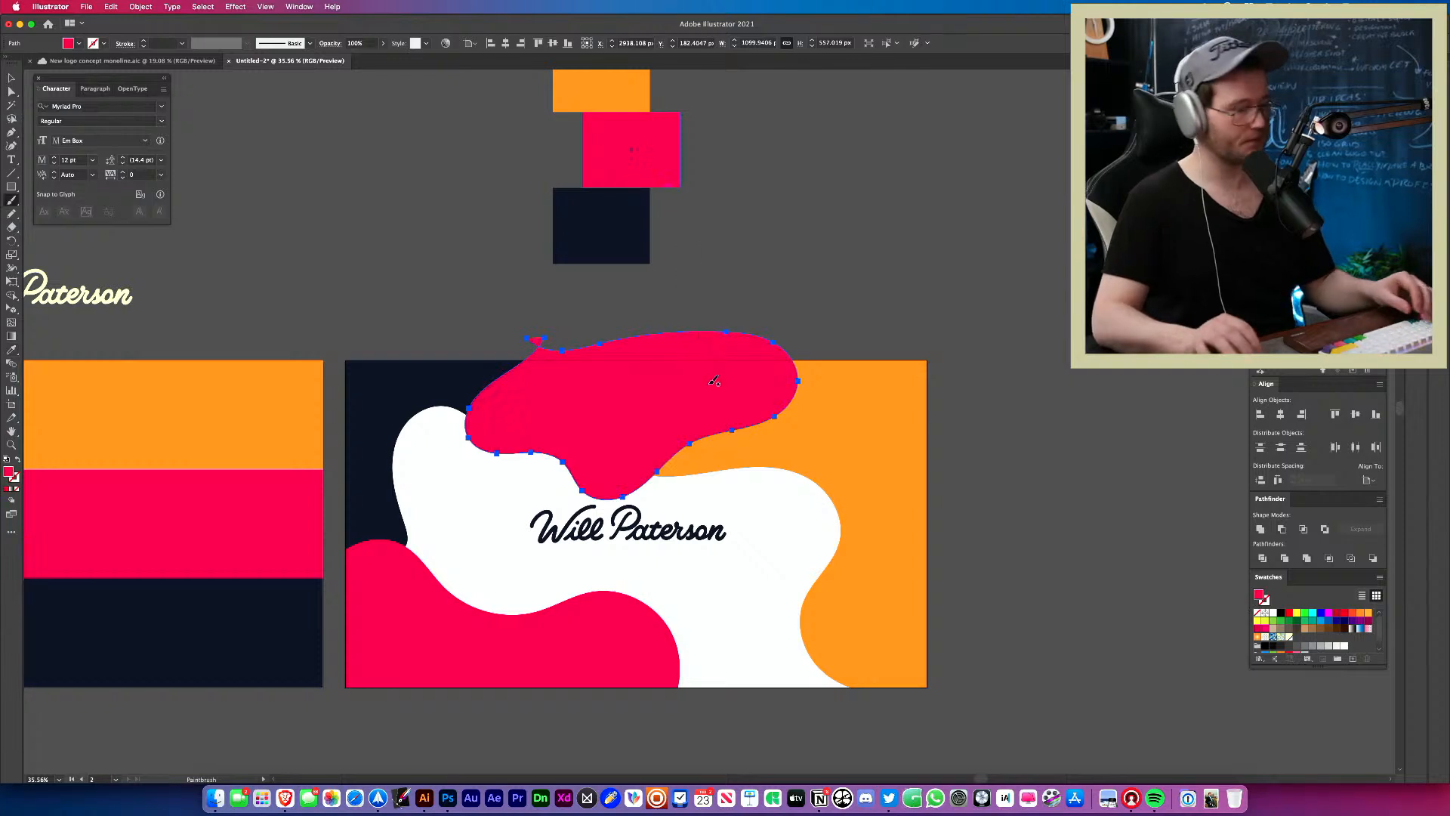
key("v")
key("super+bracketleft")
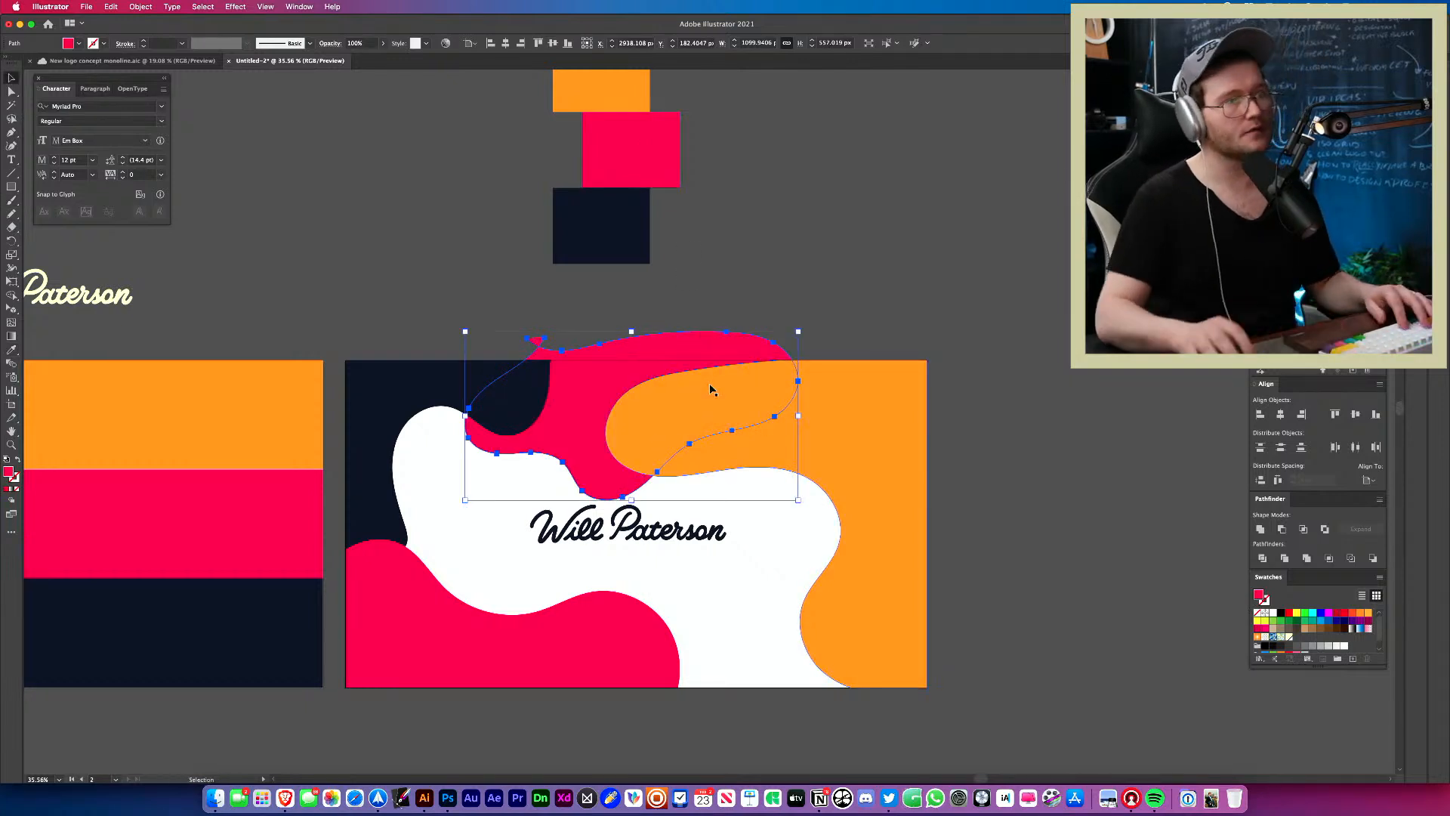
Try the navy shape behind the new pink blob, then bring it forward so it overlaps the pink shapes.
key("super+shift+a")
left_click(519, 421, "super")
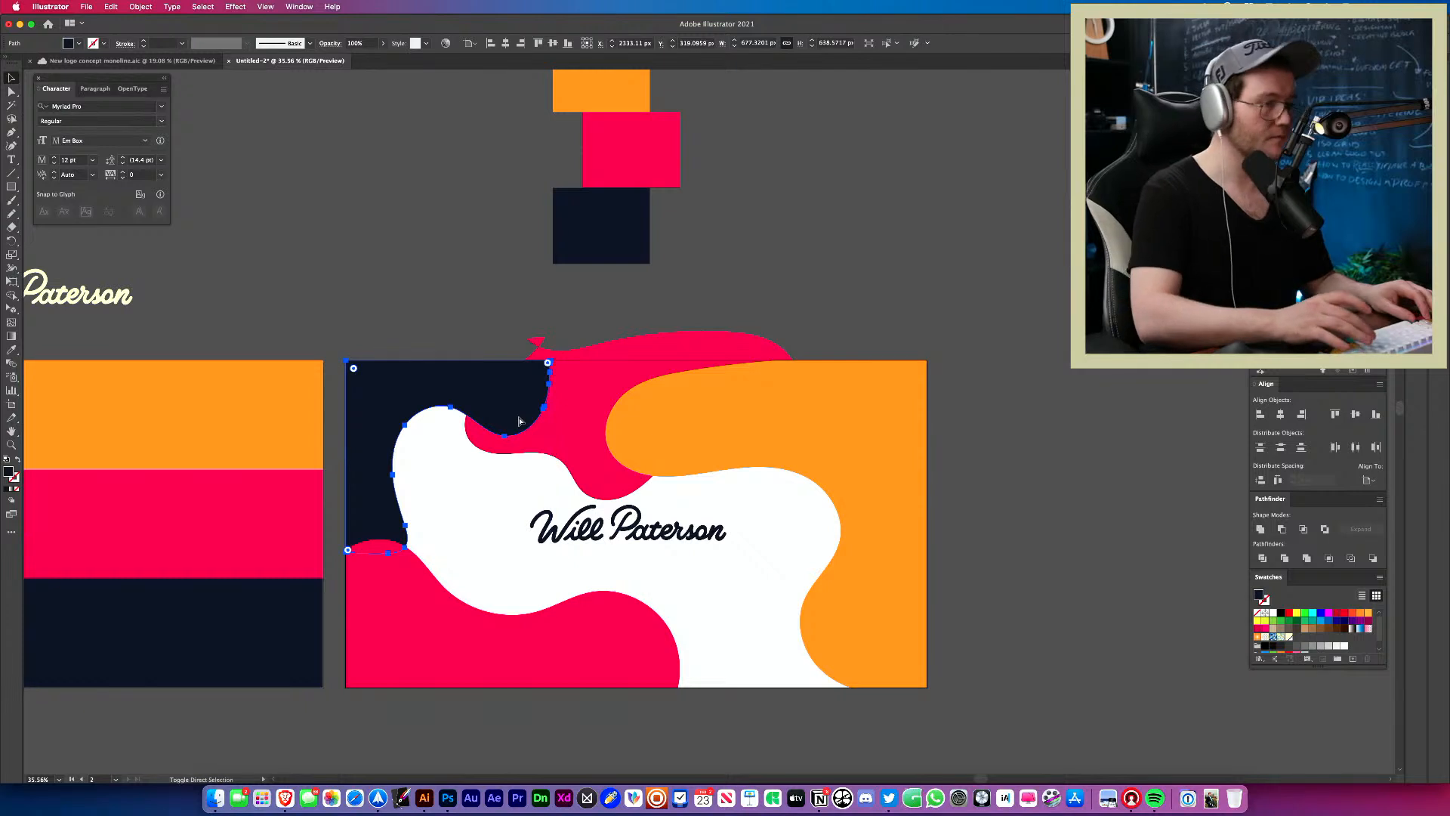
key("super+bracketleft")
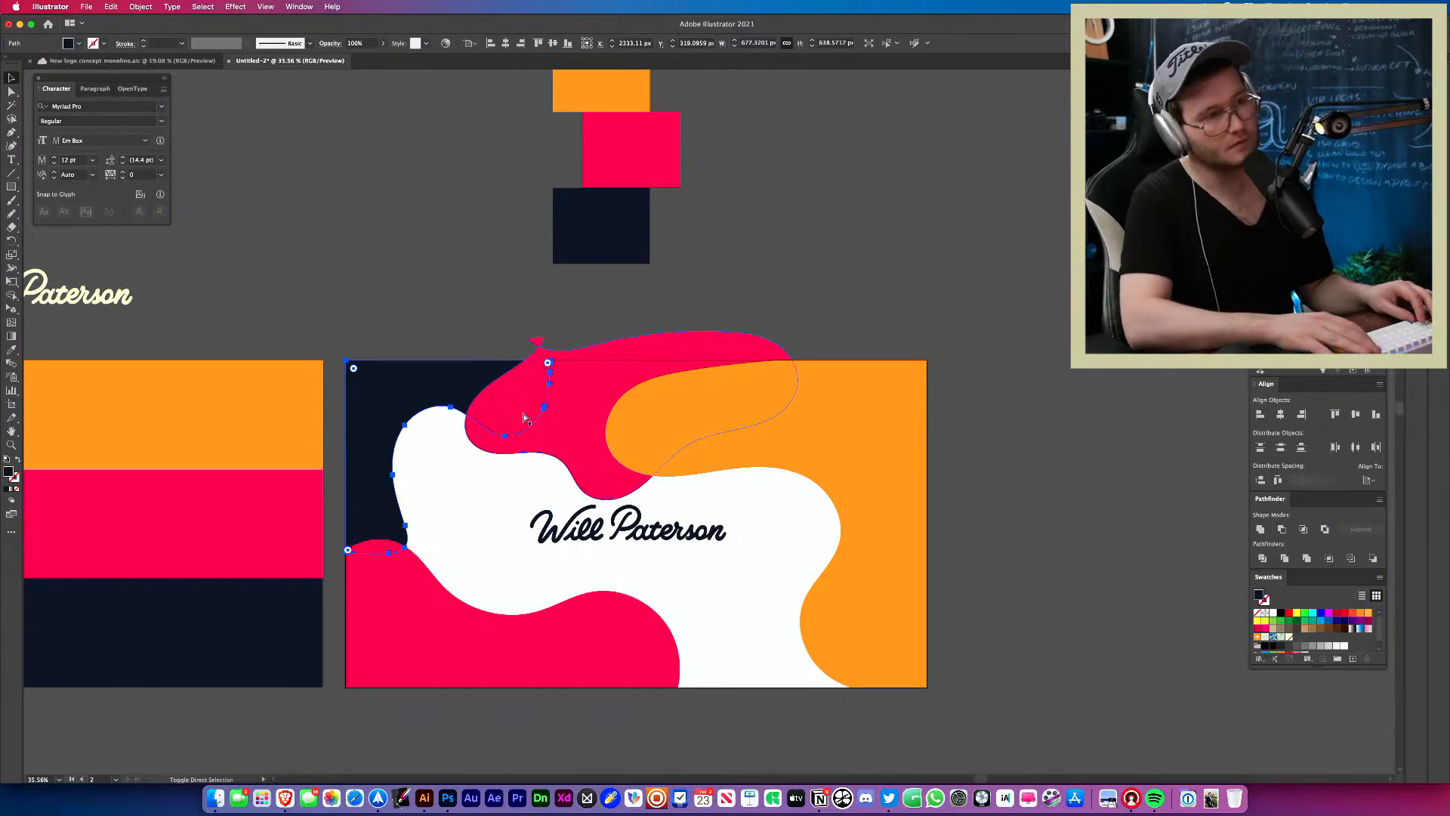
key("super+shift+a")
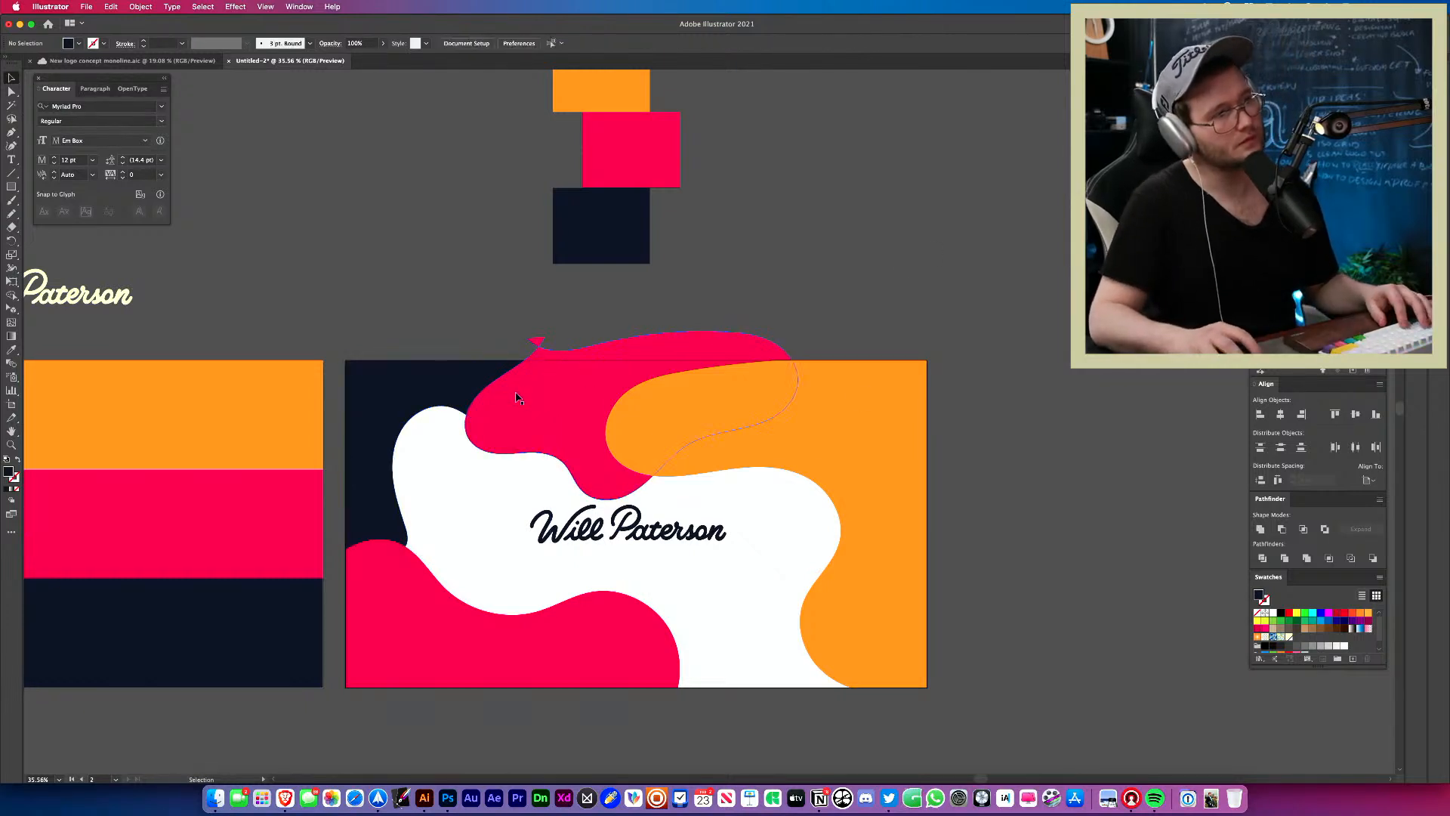
left_click(423, 388)
key("super+bracketright")
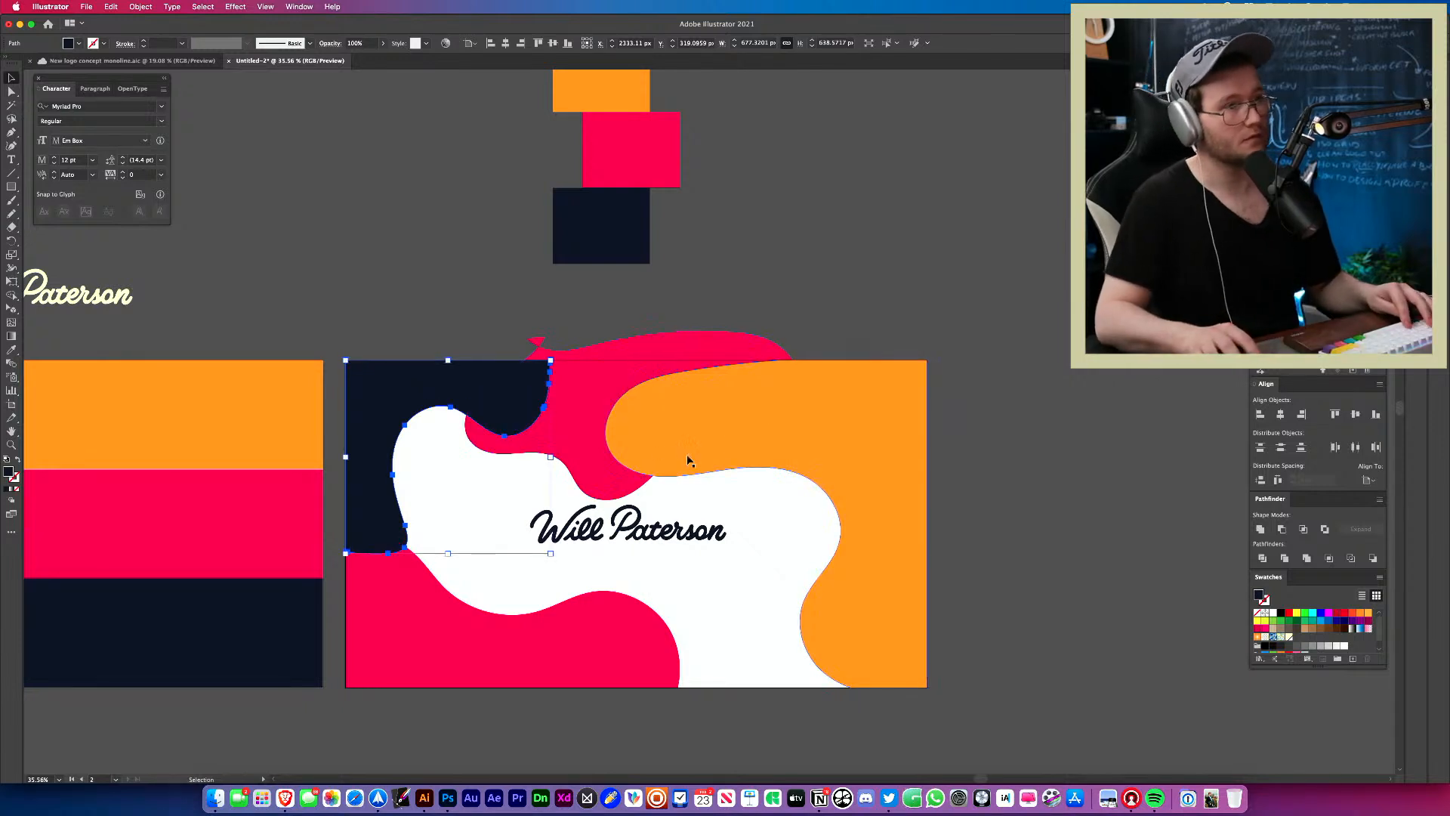
Try placing the orange shape behind the new pink blob and undo the reordering.
left_click(737, 465)
key("super+bracketleft")
left_click(1131, 423)
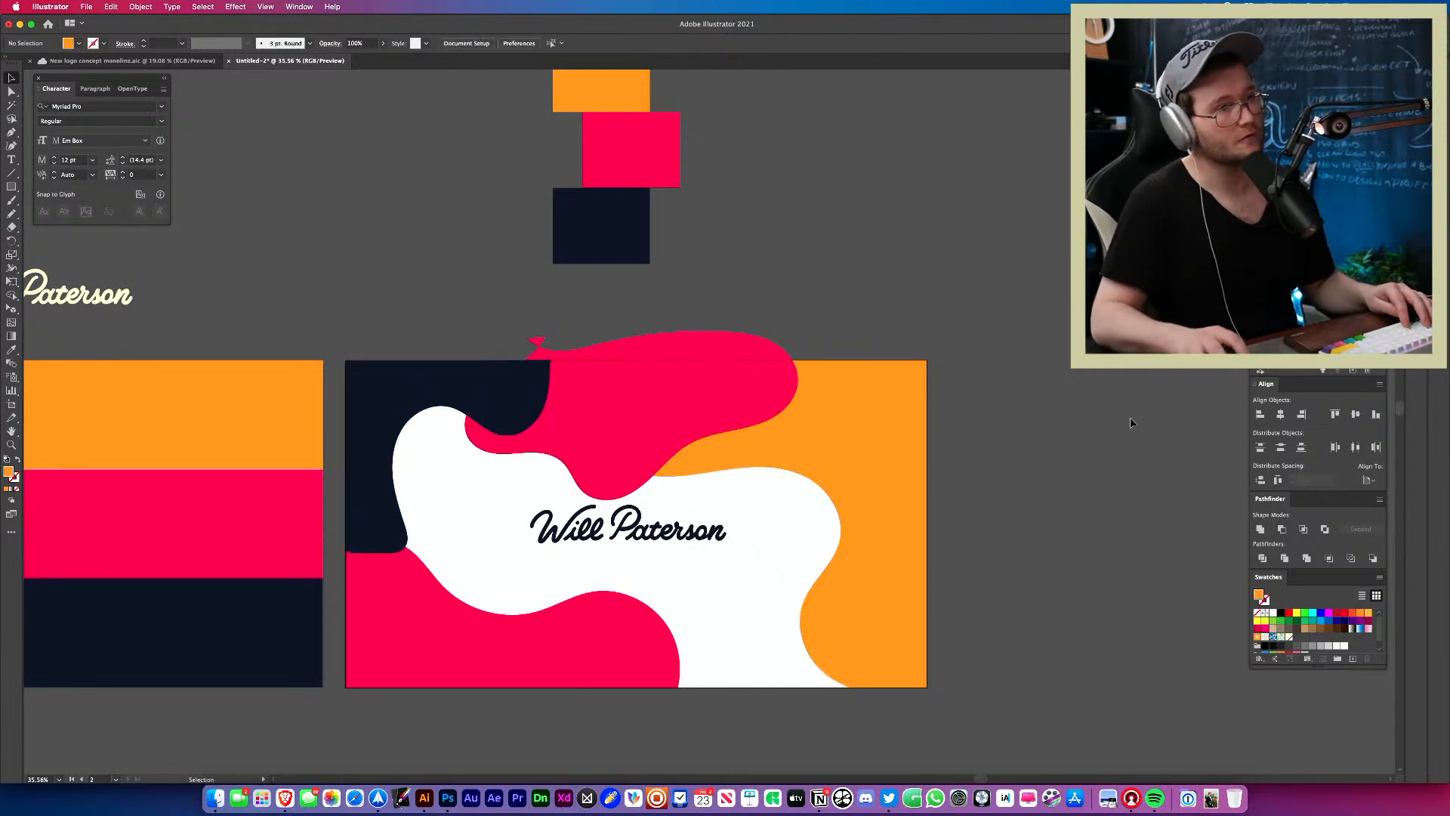
key("super+z")
Duplicate the pink top blob to the artboard's lower edge and rotate the copy to run diagonally past the bottom.
scroll(555, 558, "up", 5)
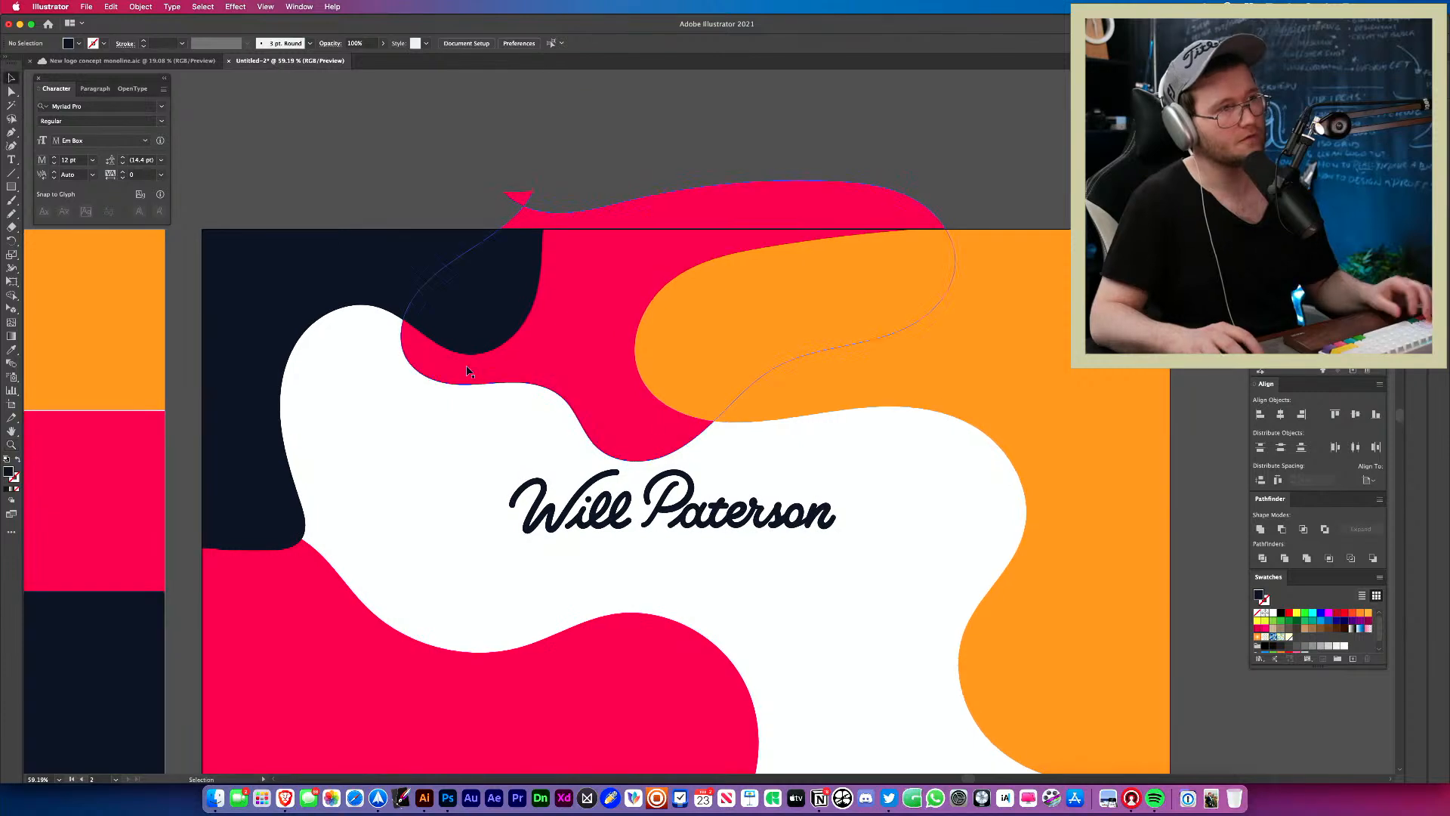
scroll(777, 598, "down", 5)
left_click_drag(581, 228, 824, 683)
key("r")
left_click_drag(1005, 438, 464, 596)
scroll(528, 680, "down", 1)
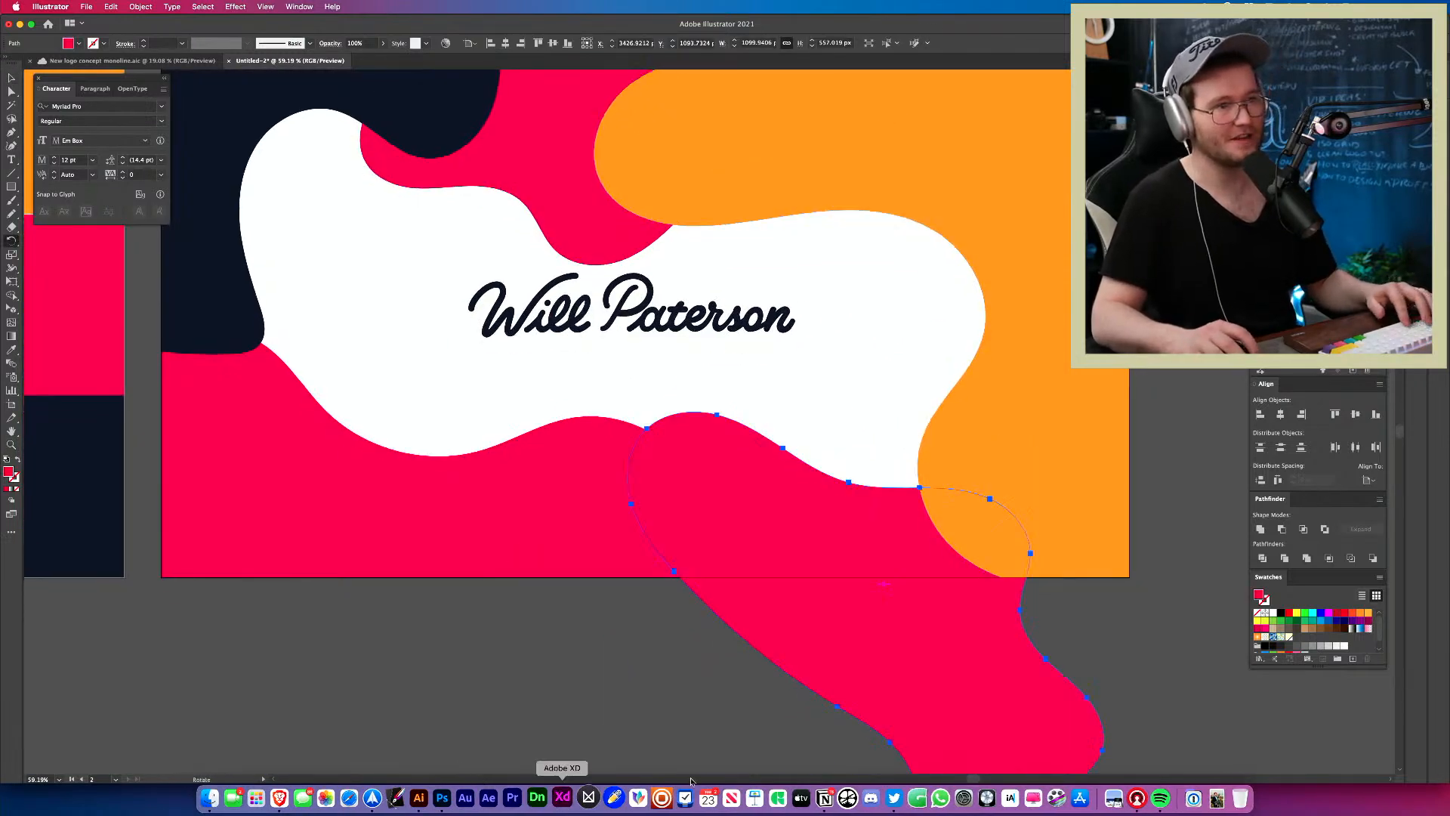
Recolour the rotated copy navy and bring it to the front, over the pink and orange shapes.
key("i")
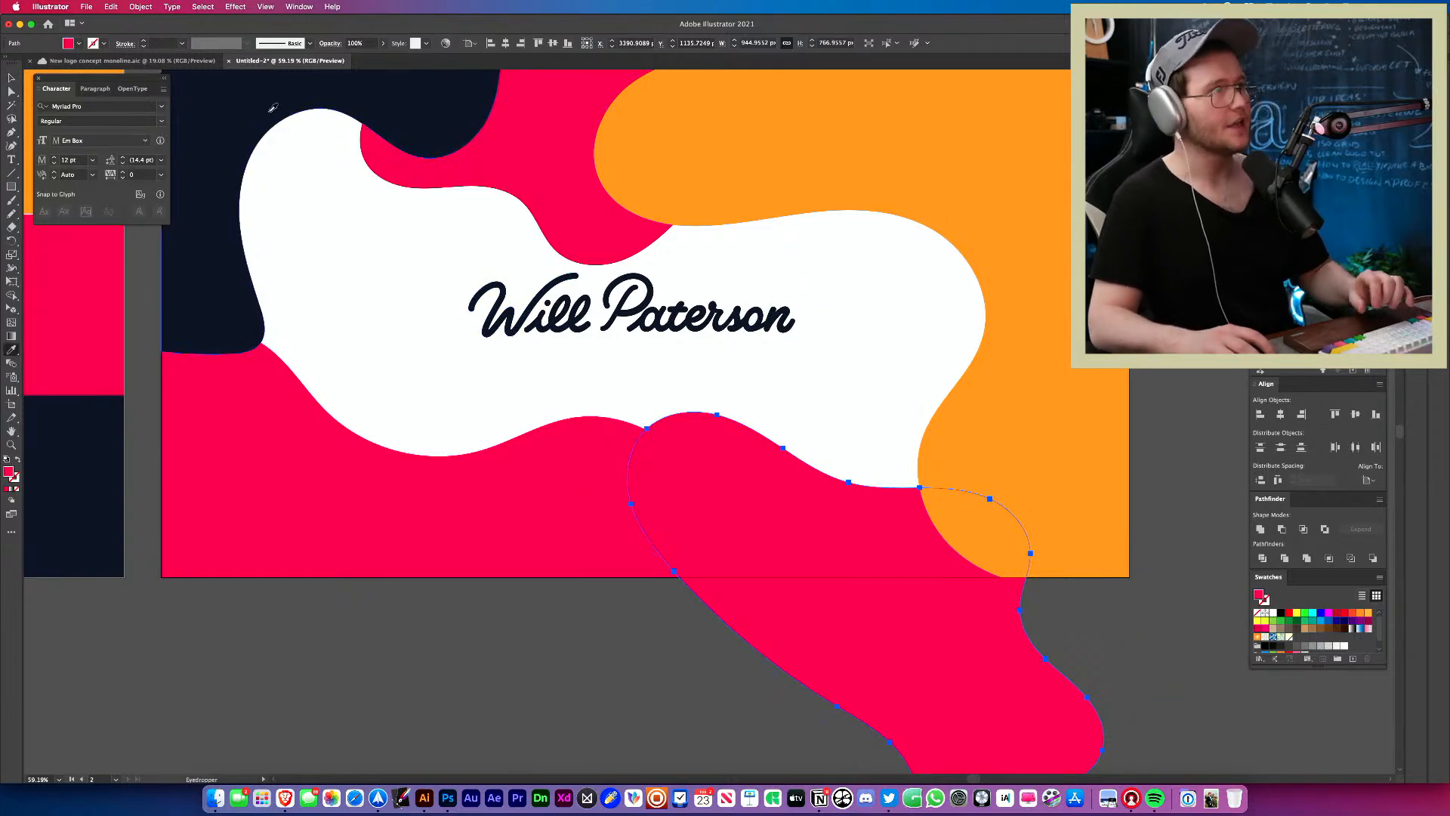
left_click(441, 123)
key("v")
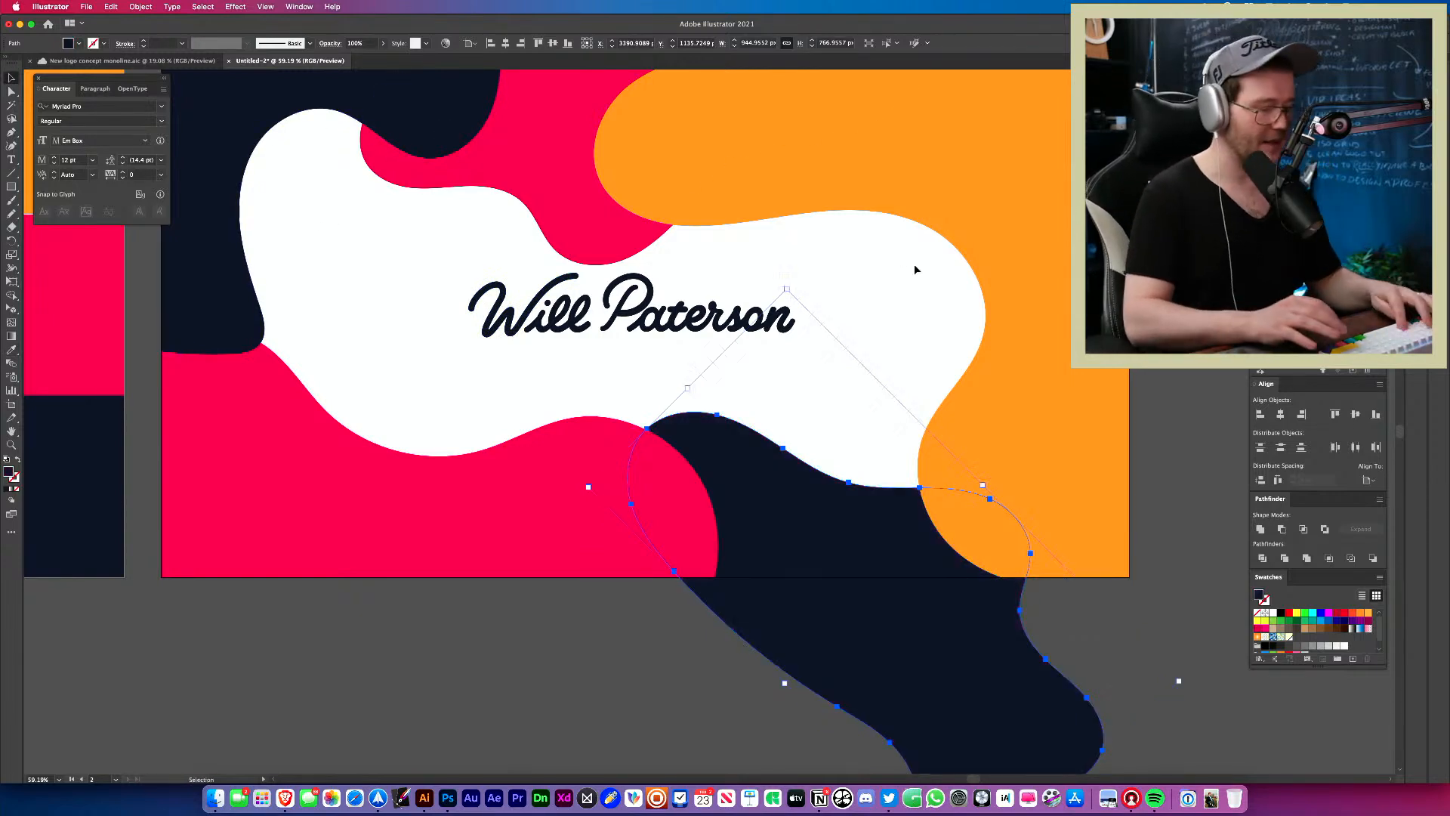
key("super+shift+]")
left_click(909, 267)
Trim the new navy blob flush with the artboard's bottom edge using a rectangle and Shape Builder, deleting the leftover fragment.
key("z")
left_click_drag(686, 360, 456, 490)
key("m")
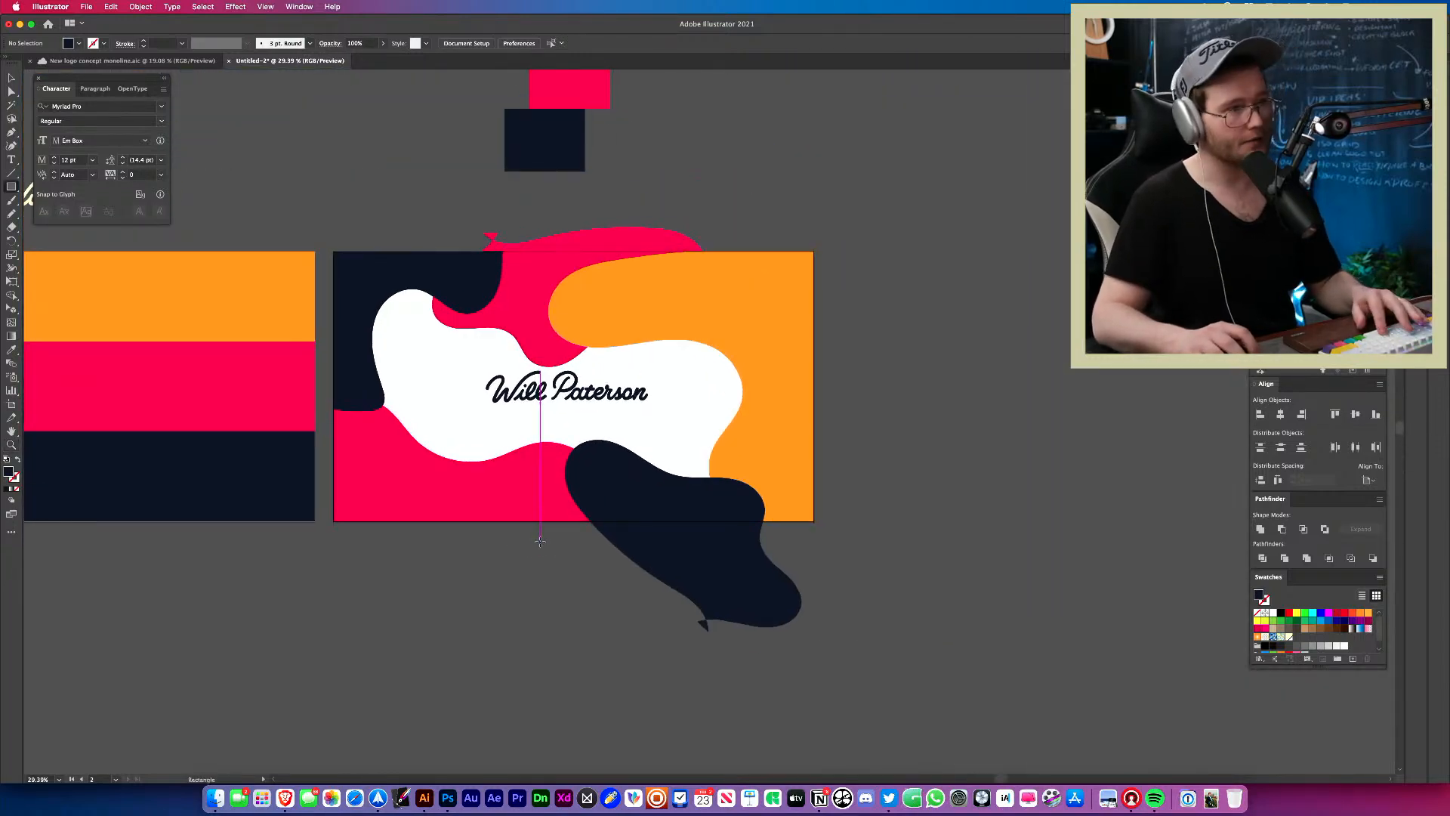
left_click_drag(539, 521, 903, 653)
key("v")
left_click_drag(1016, 592, 457, 718)
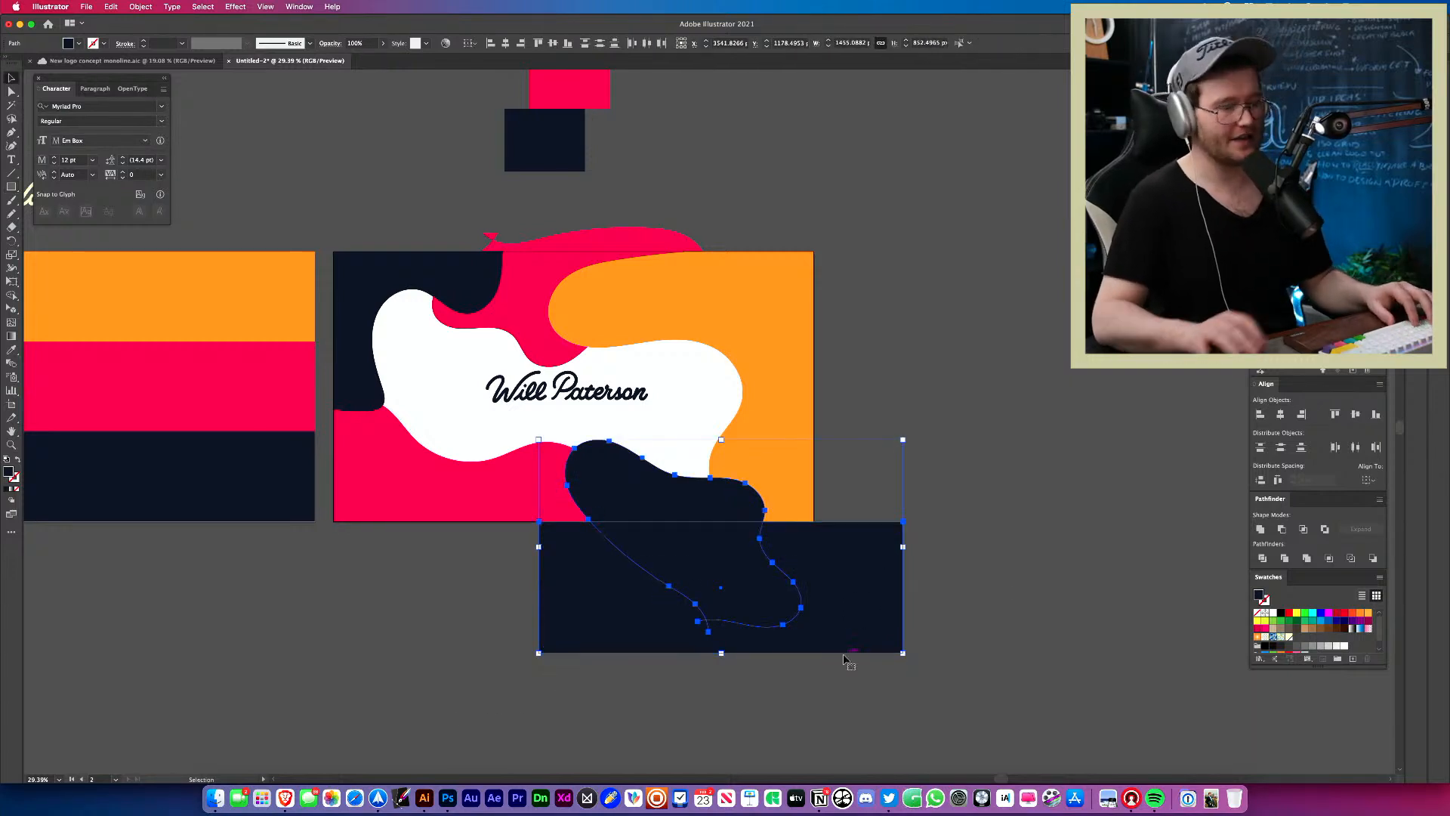
key("shift+m")
left_click(836, 619, "alt")
left_click(736, 595, "alt")
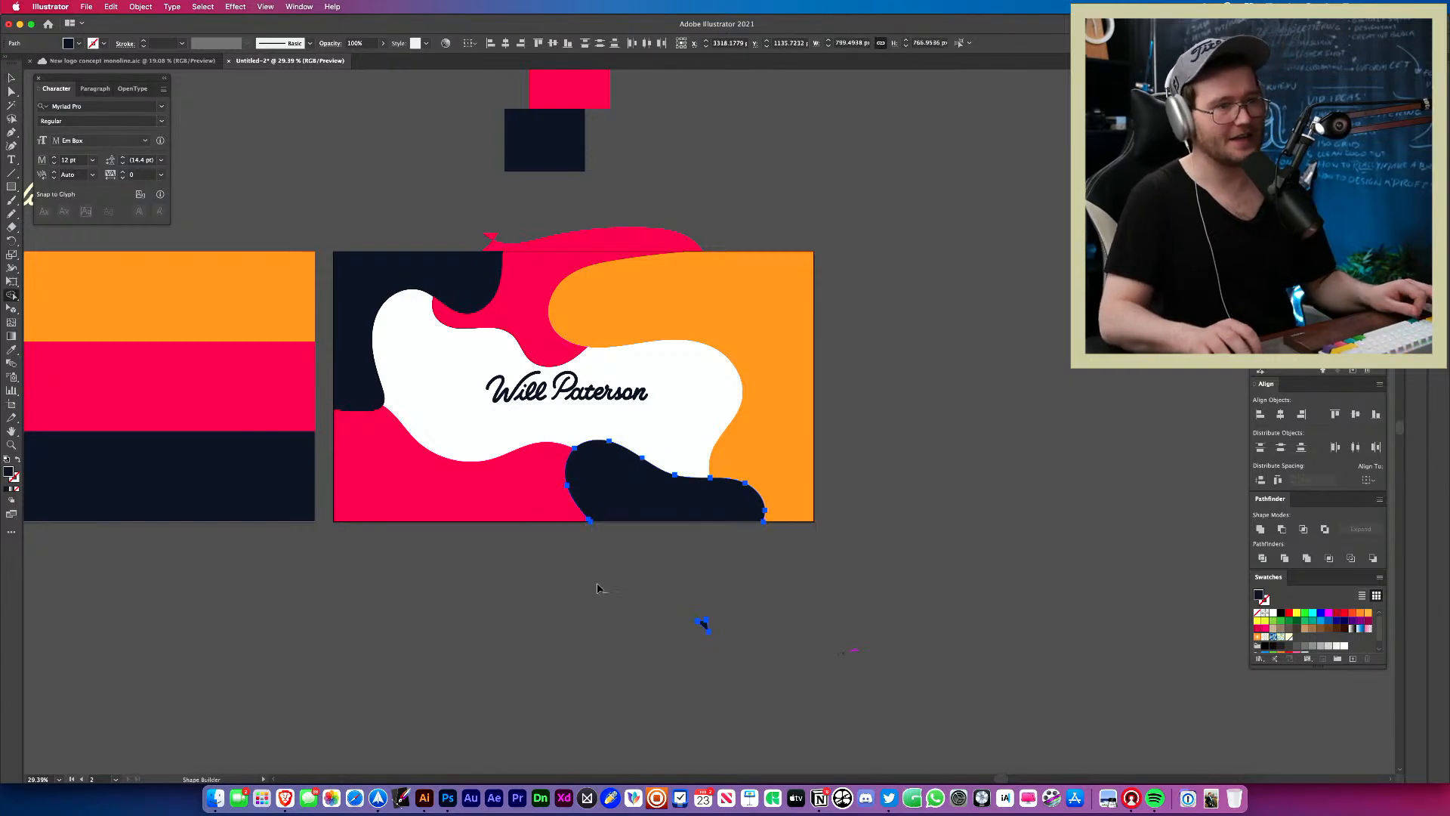
left_click(702, 624, "alt")
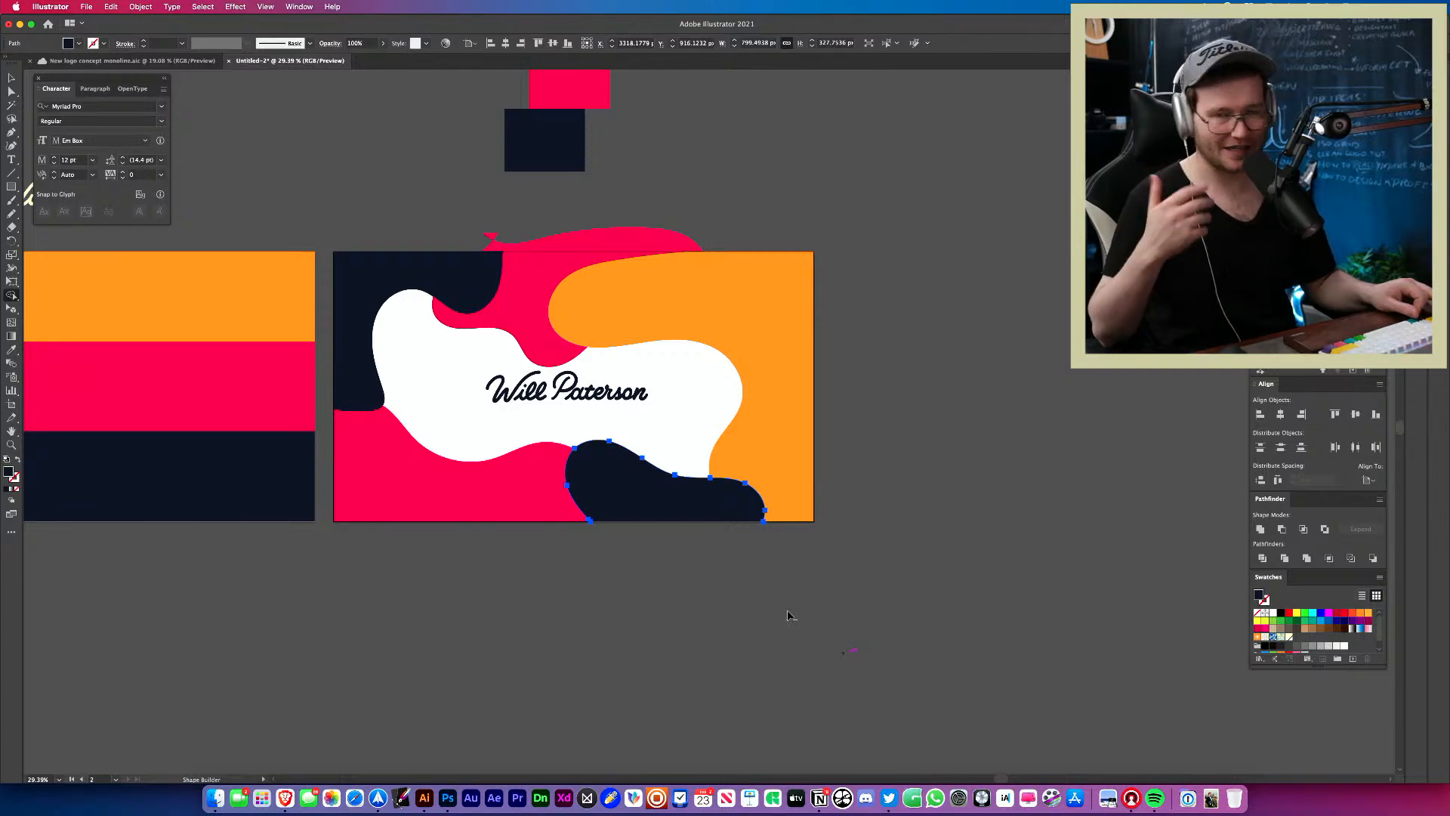
left_click_drag(789, 617, 695, 676)
key("v")
left_click(593, 638)
Try moving the script logo off the shape artboard into the space above, then undo the move.
key("z")
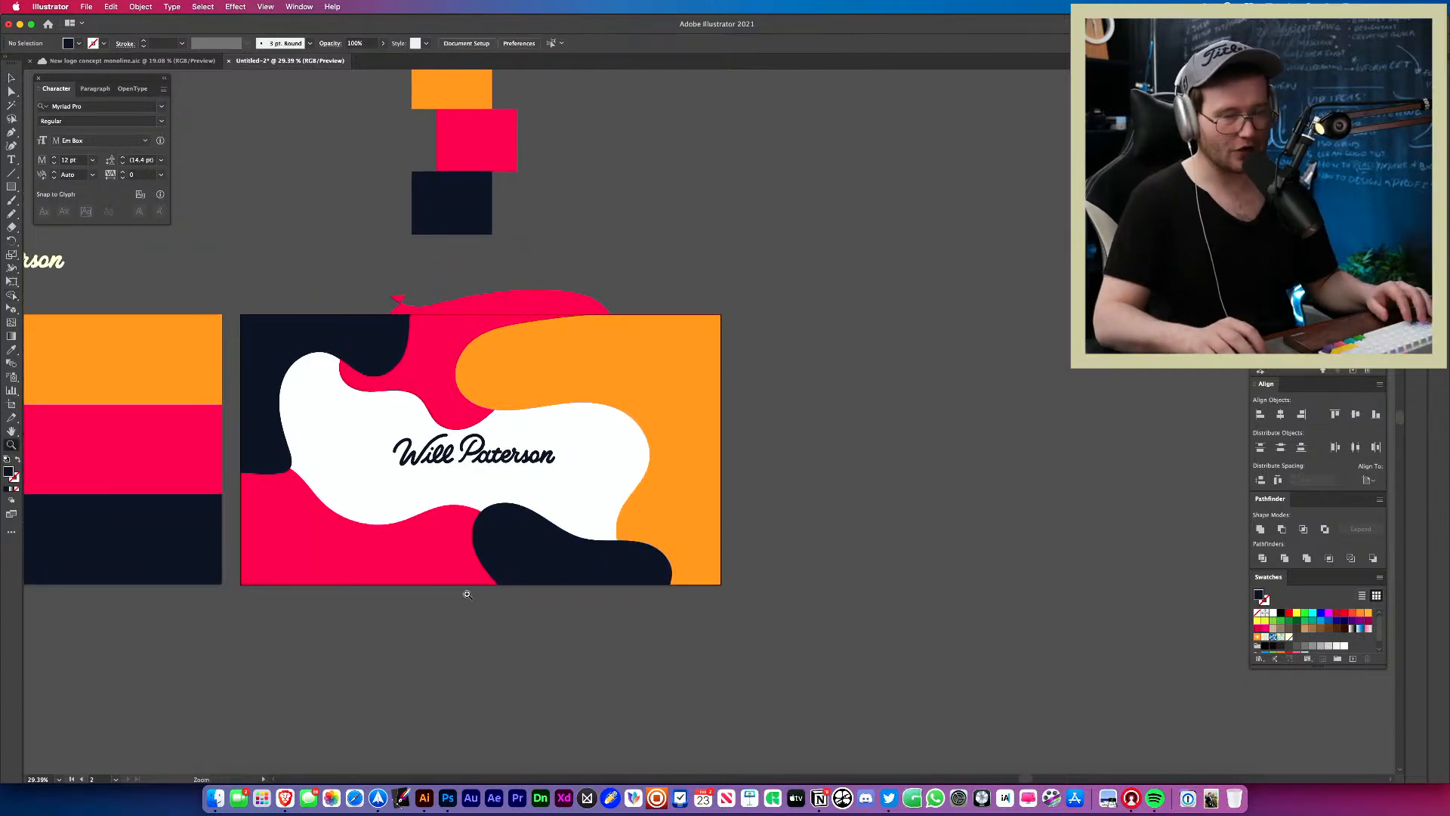
key("v")
left_click_drag(487, 449, 281, 231)
left_click(253, 295)
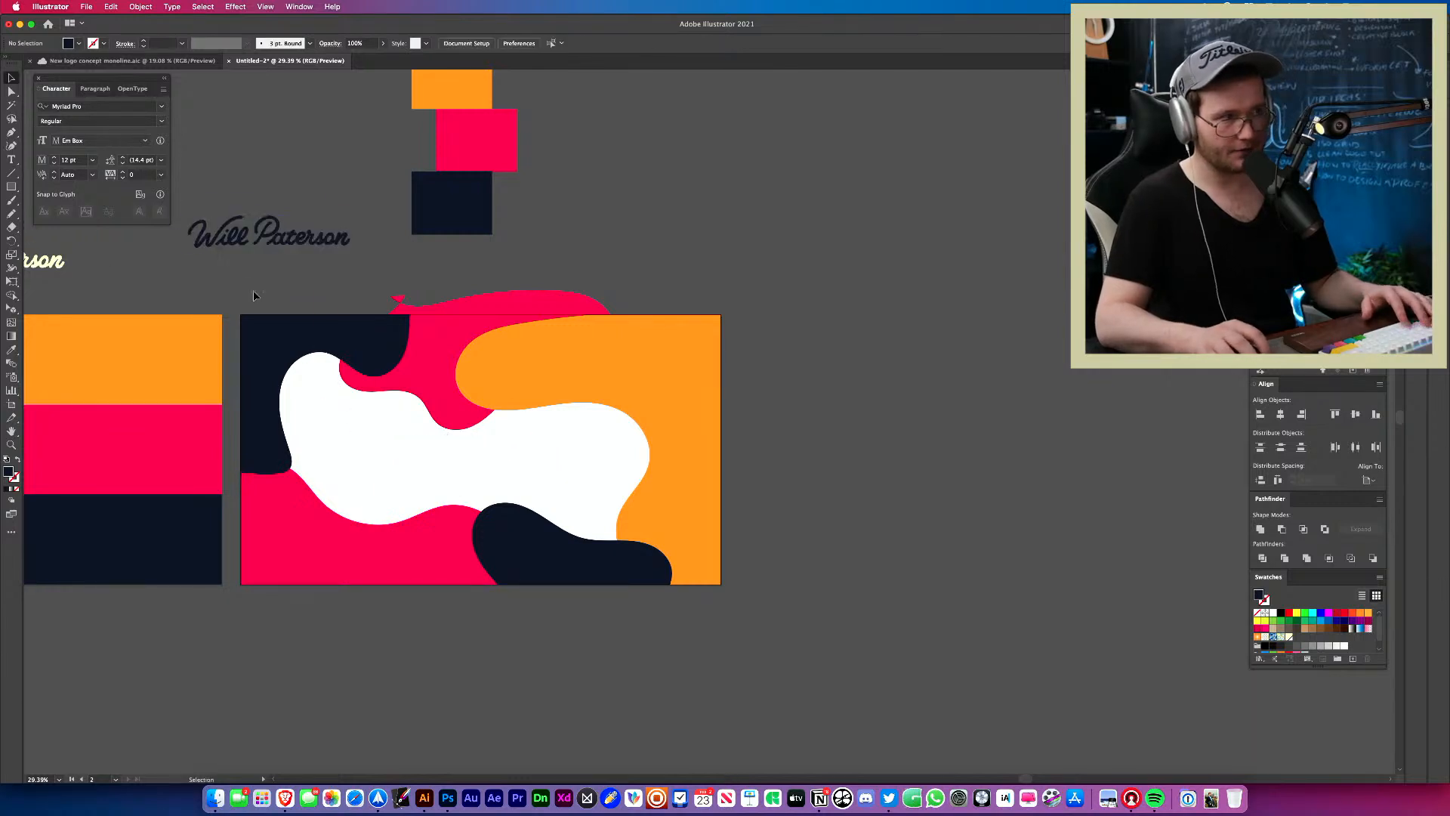
left_click_drag(362, 326, 636, 379)
key("super+z")
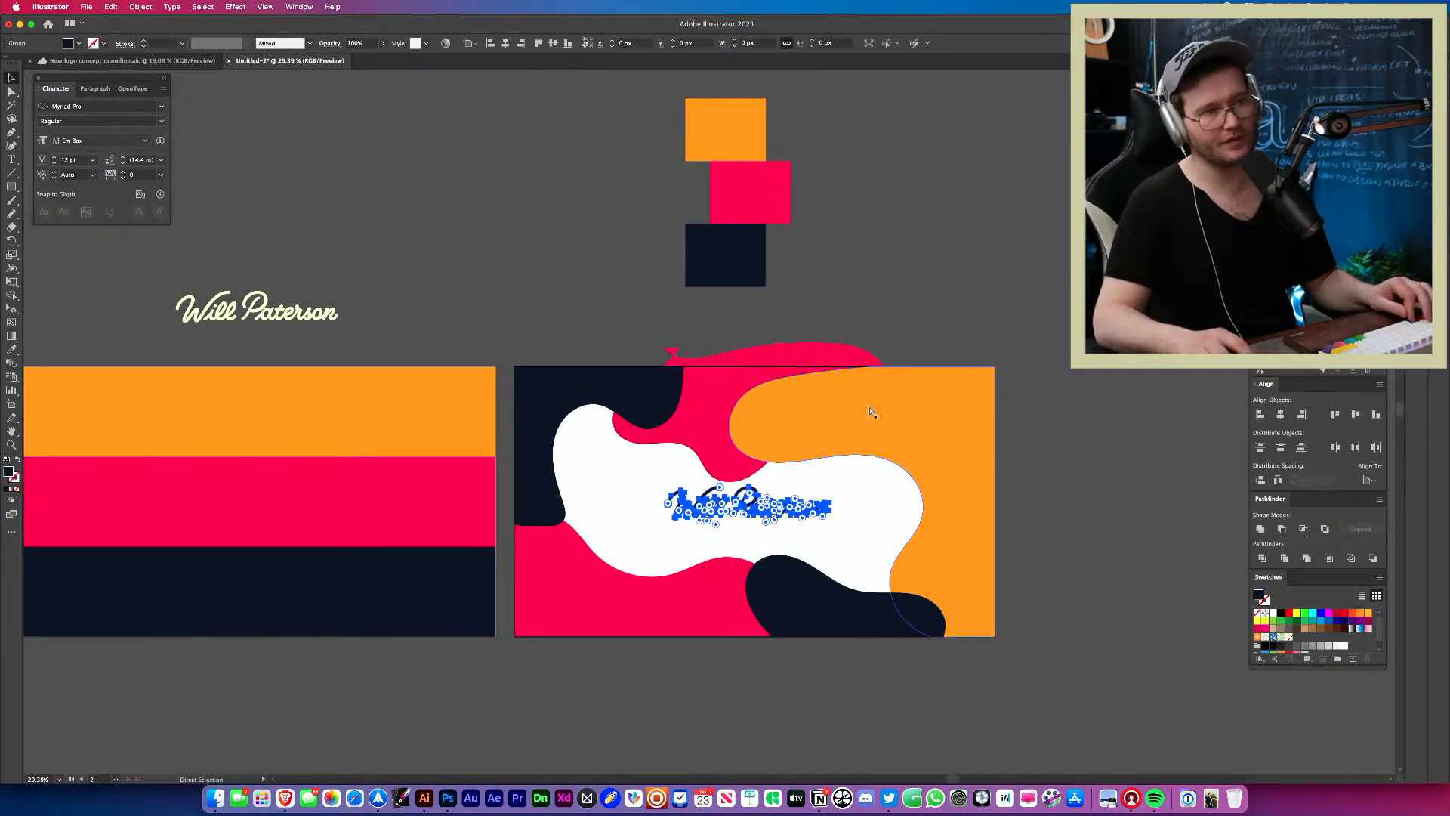
Delete the small stray navy fragment lying below the organic-shape artboard.
key("super+z")
left_click_drag(873, 498, 757, 616)
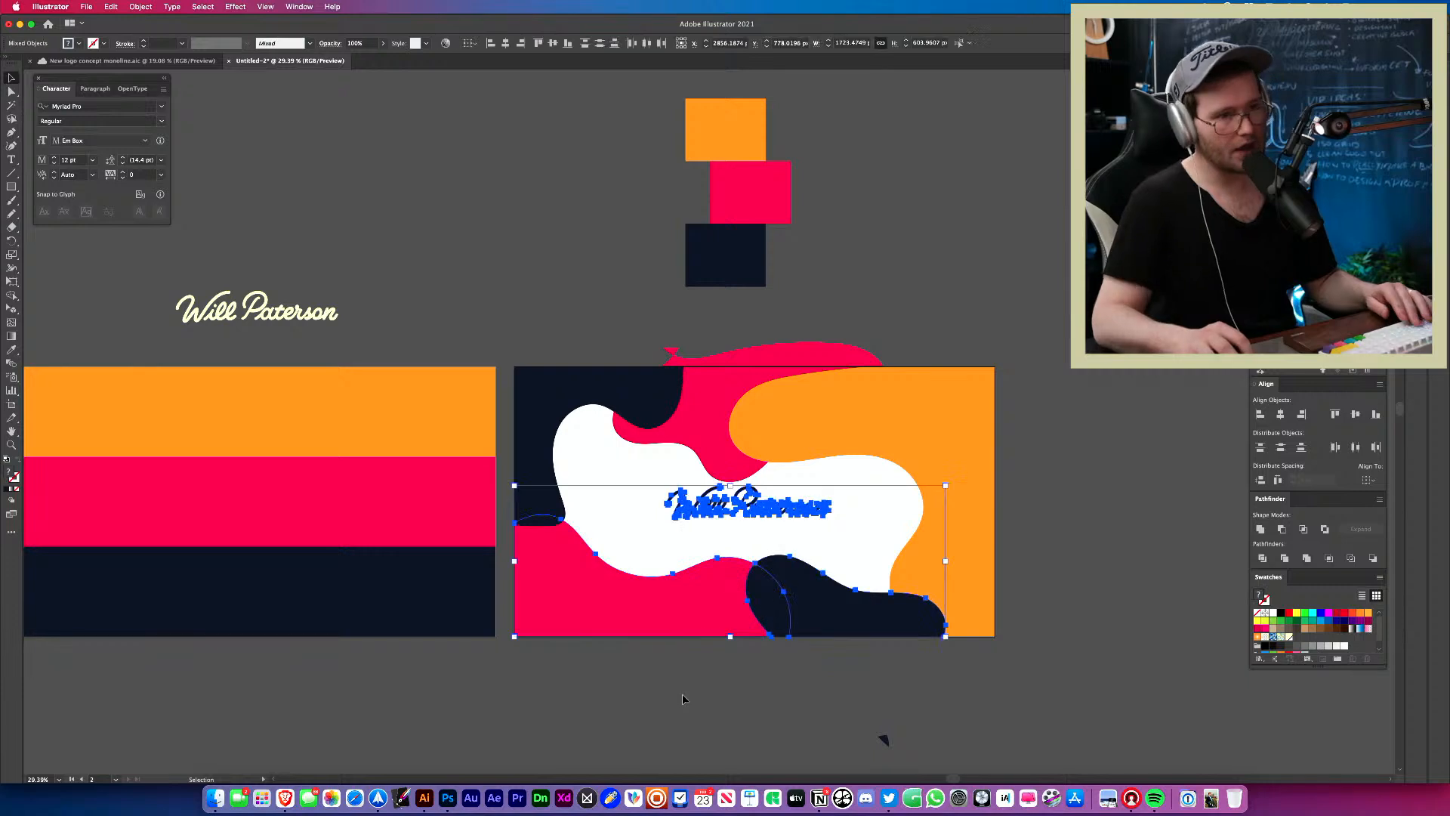
left_click(765, 666)
left_click_drag(765, 666, 838, 751)
key("BackSpace")
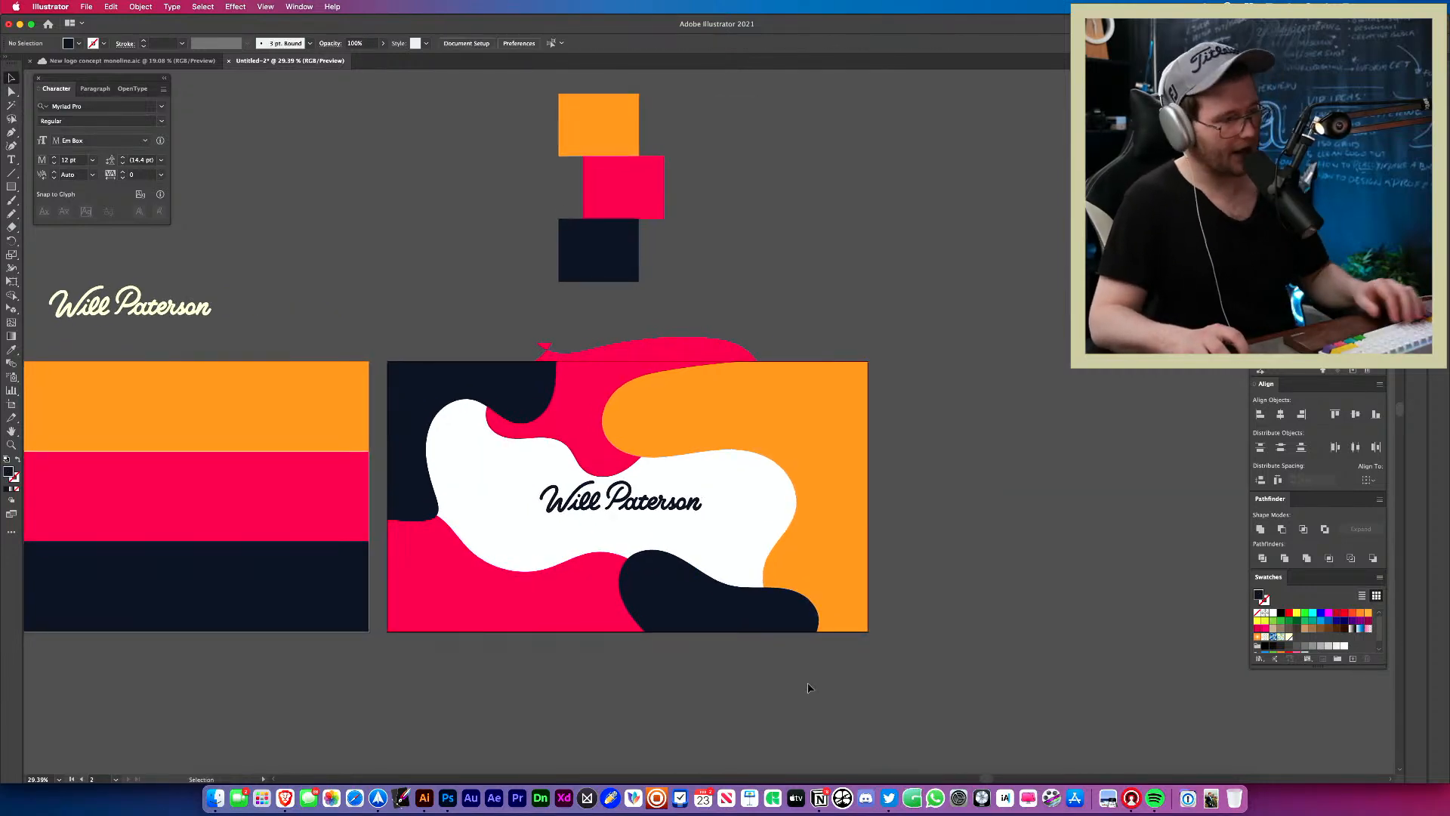
Examine the finished organic-shape artboard together with the orange, pink and navy colour squares above it.
key("shift+o")
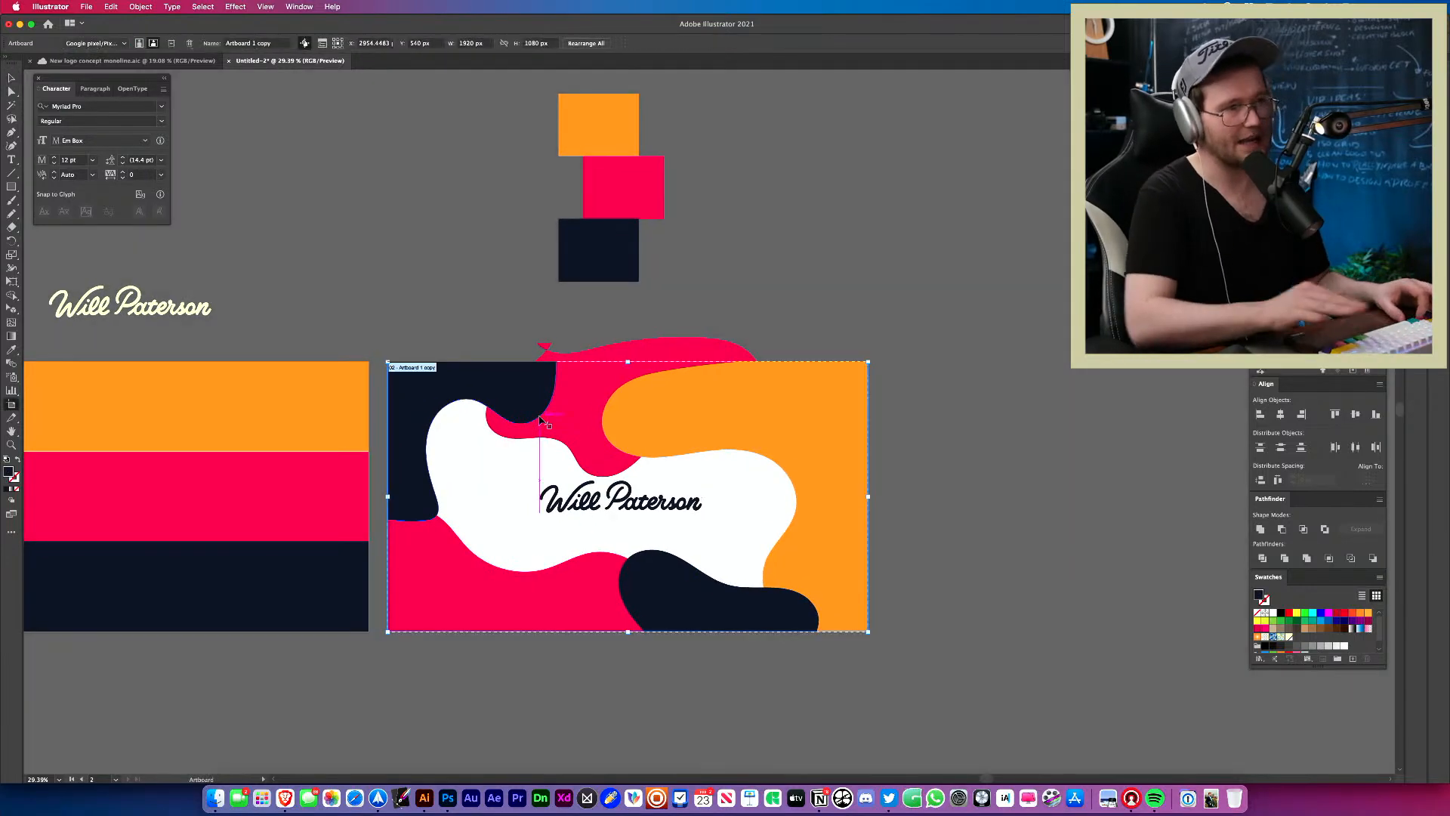
key("v")
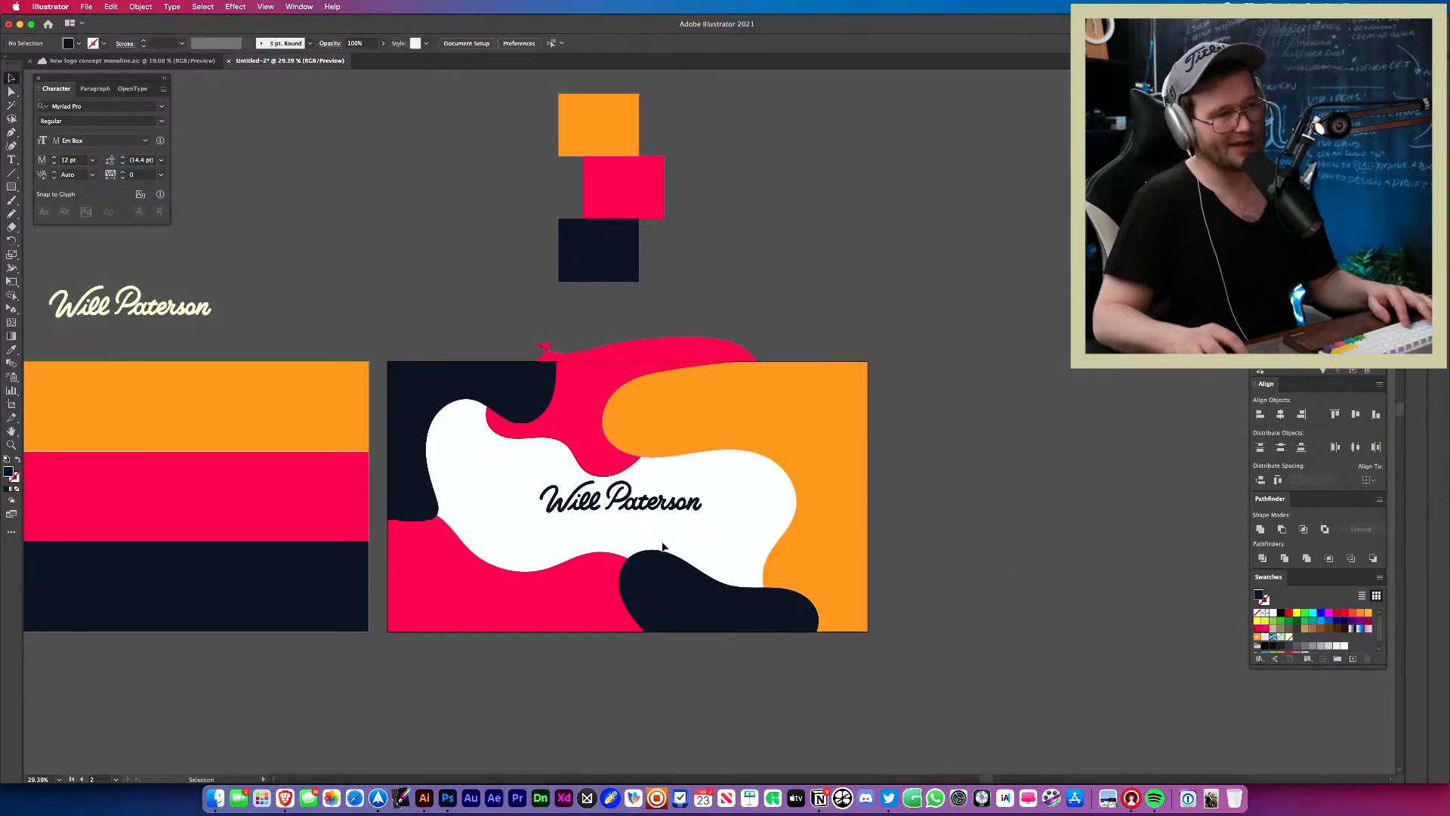
left_click_drag(608, 332, 580, 333)
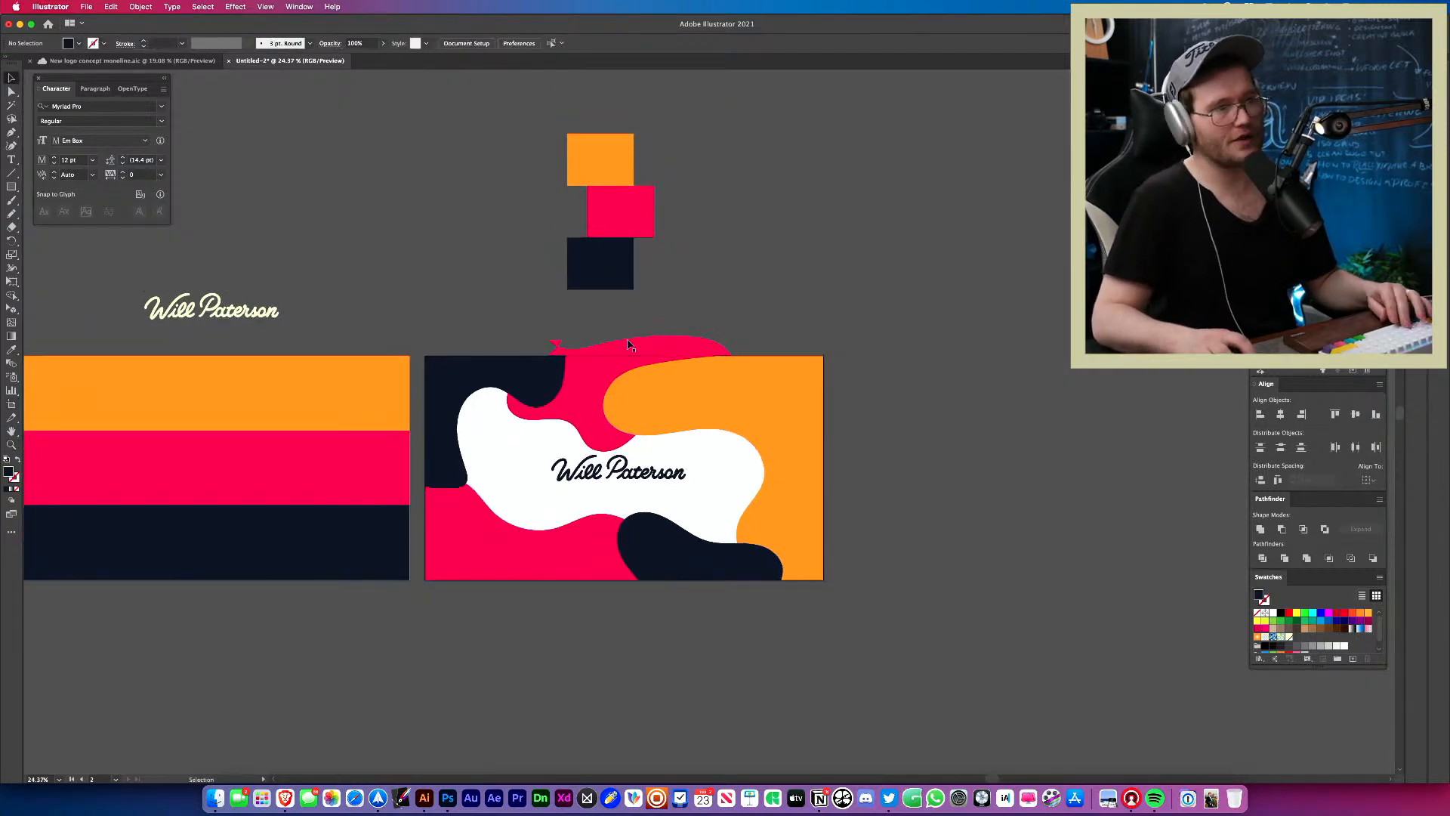
left_click_drag(613, 463, 652, 561)
left_click_drag(635, 211, 698, 396)
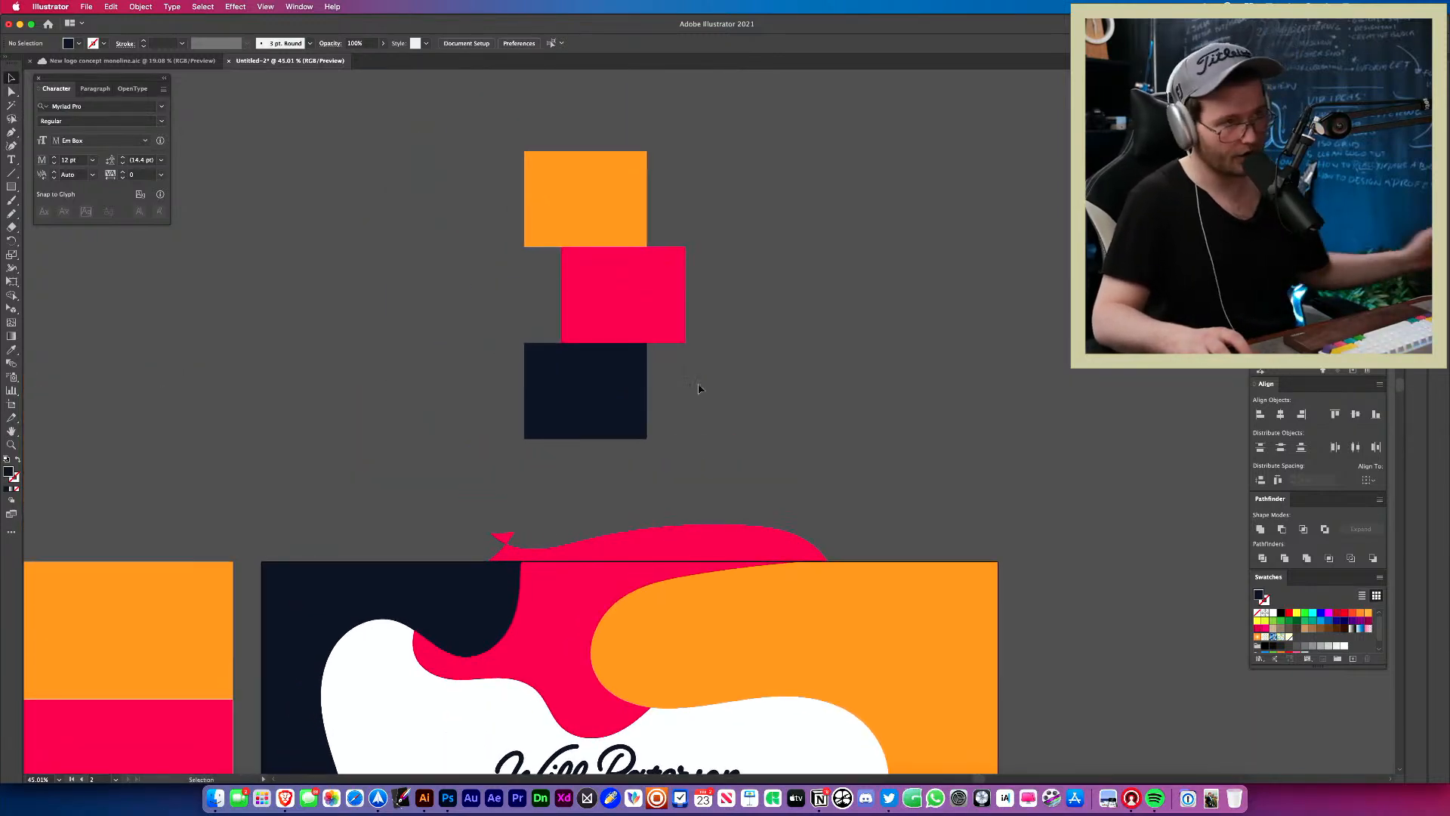
left_click_drag(697, 383, 437, 330)
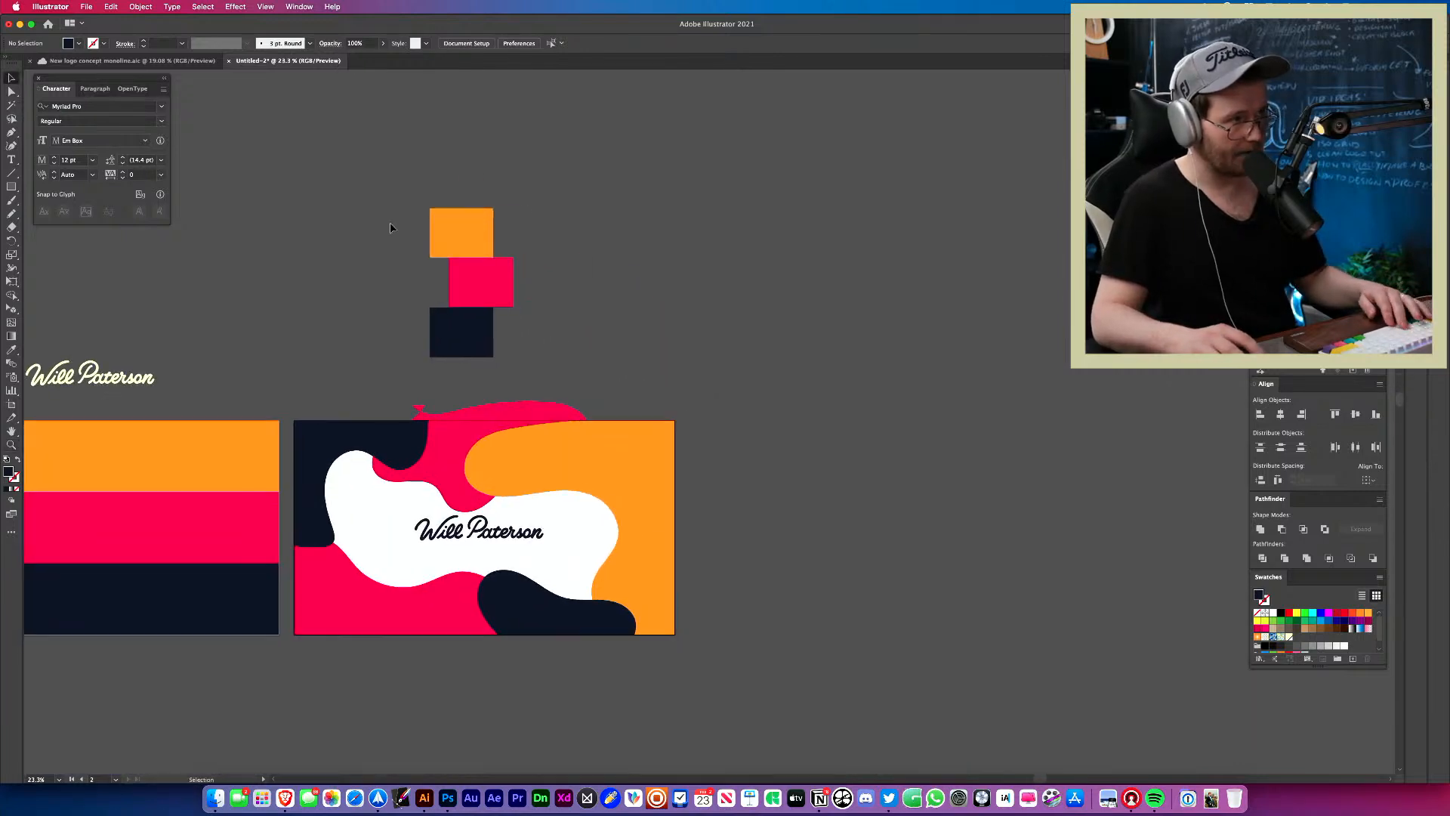
left_click_drag(395, 226, 579, 373)
left_click(579, 374)
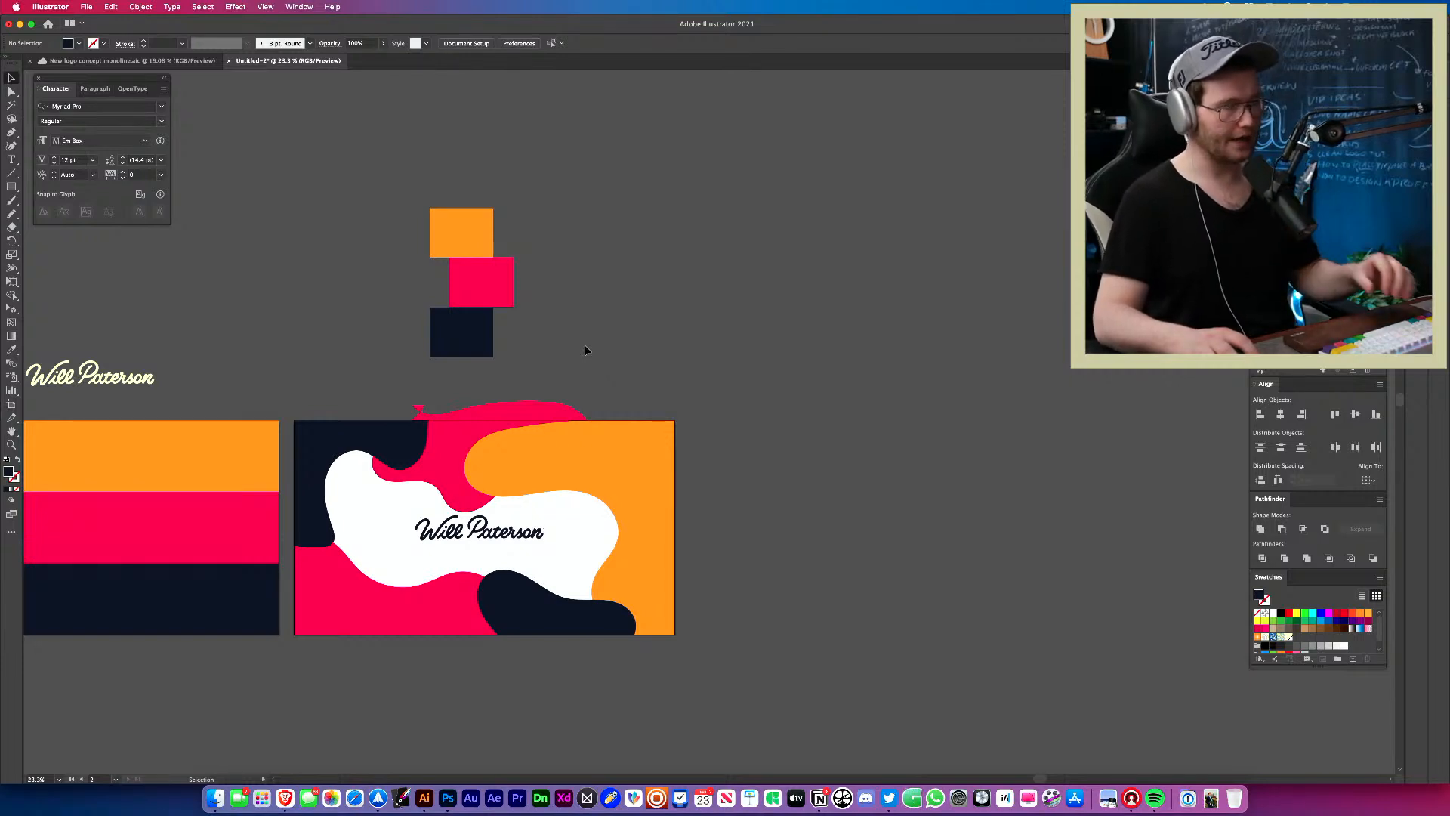
Duplicate the organic-shape artboard together with its artwork into the empty space on its right.
left_click_drag(585, 422, 450, 370)
key("shift+o")
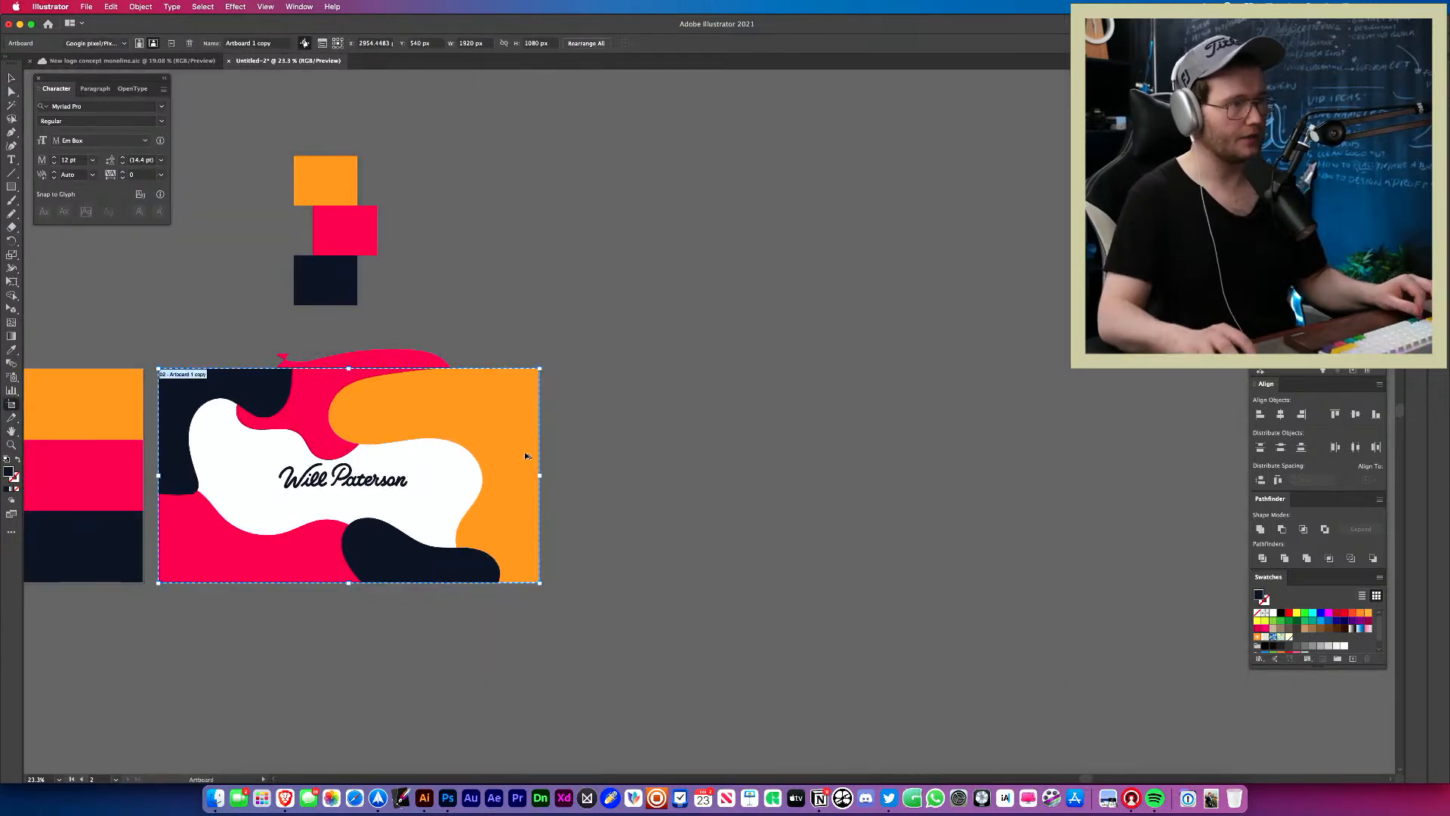
left_click_drag(526, 455, 815, 500)
key("v")
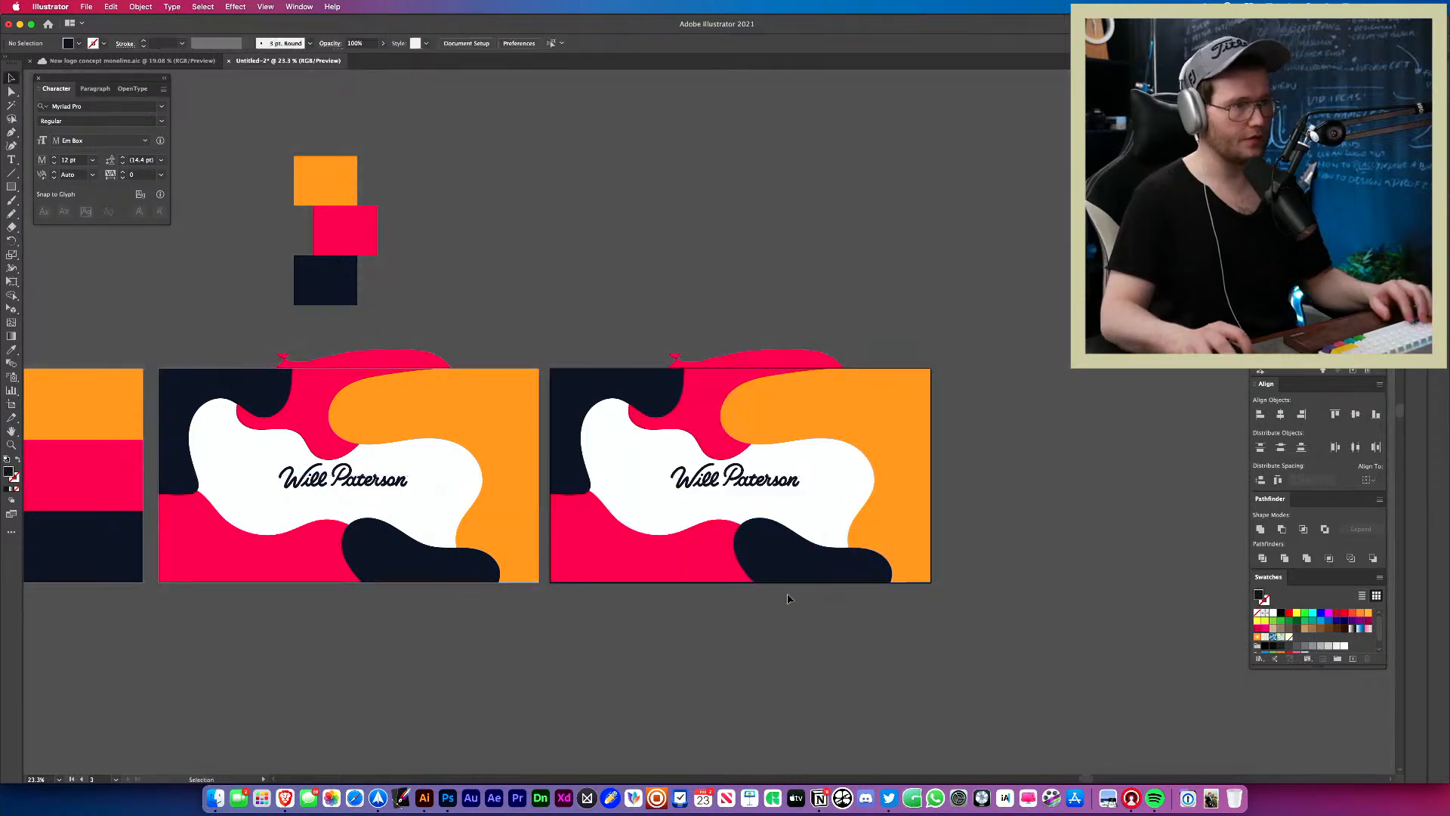
Delete all the pink, navy and orange shapes from the duplicated artboard, keeping only the script logo.
left_click_drag(660, 611, 998, 574)
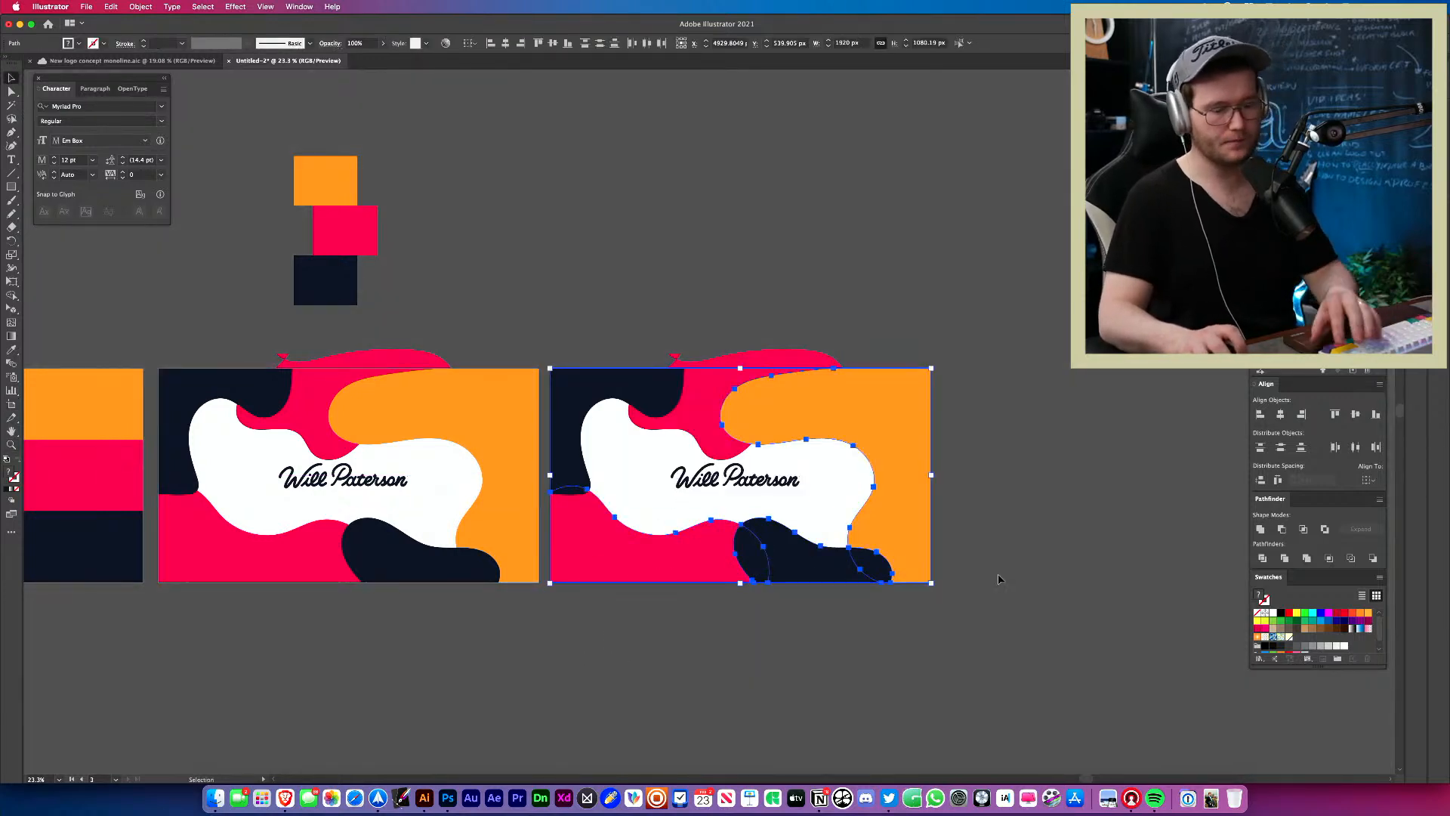
key("Delete")
left_click_drag(623, 378, 625, 379)
key("Delete")
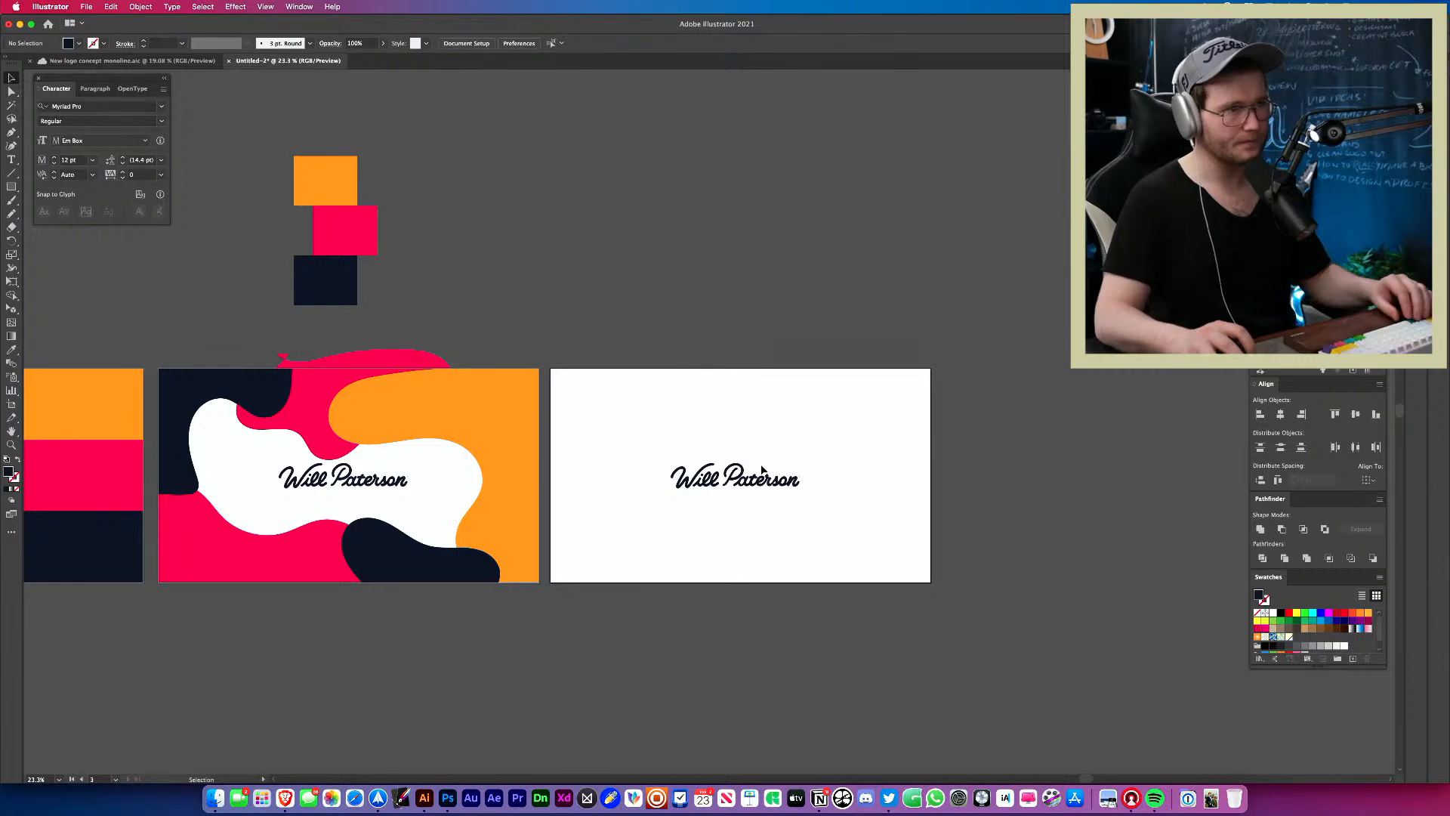
Shrink the script logo to about 405 px wide and place it in the upper-left corner of the white artboard.
left_click_drag(762, 469, 719, 376)
key("super+space")
left_click(678, 392)
key("super+space")
left_click(717, 375)
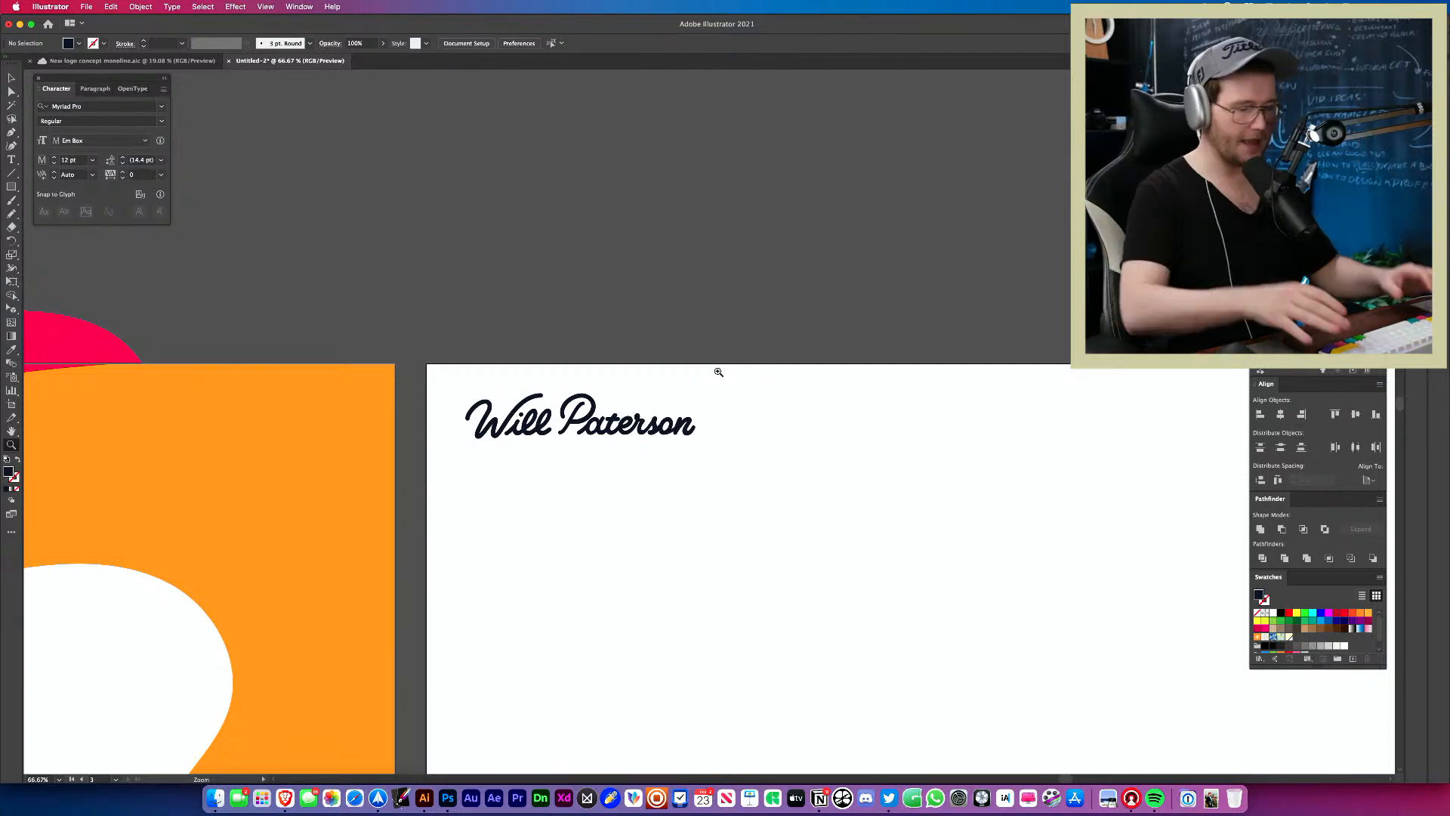
key("super+minus")
key("super+minus")
left_click_drag(697, 357, 625, 288)
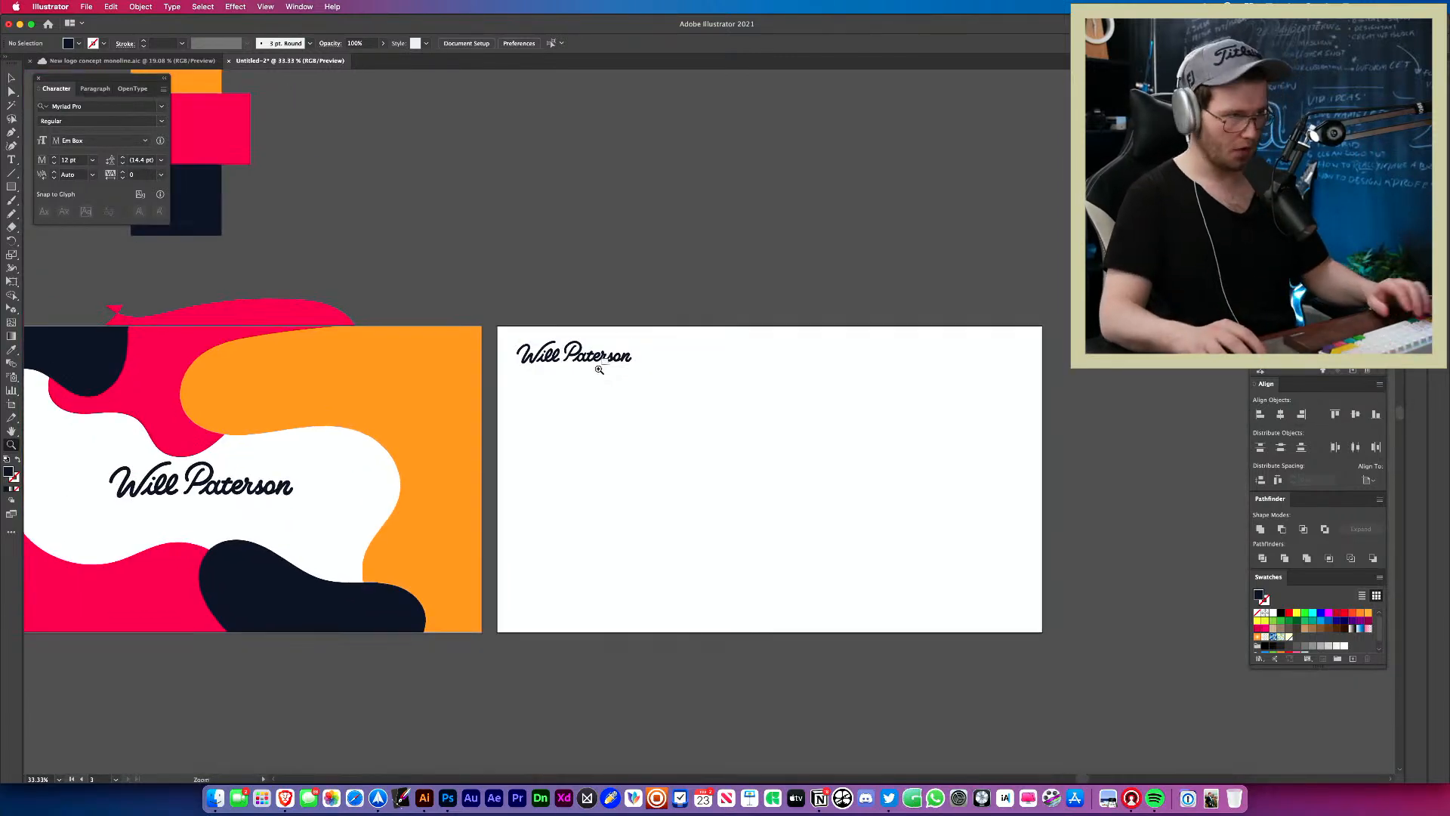
left_click_drag(599, 369, 517, 271)
left_click(507, 265)
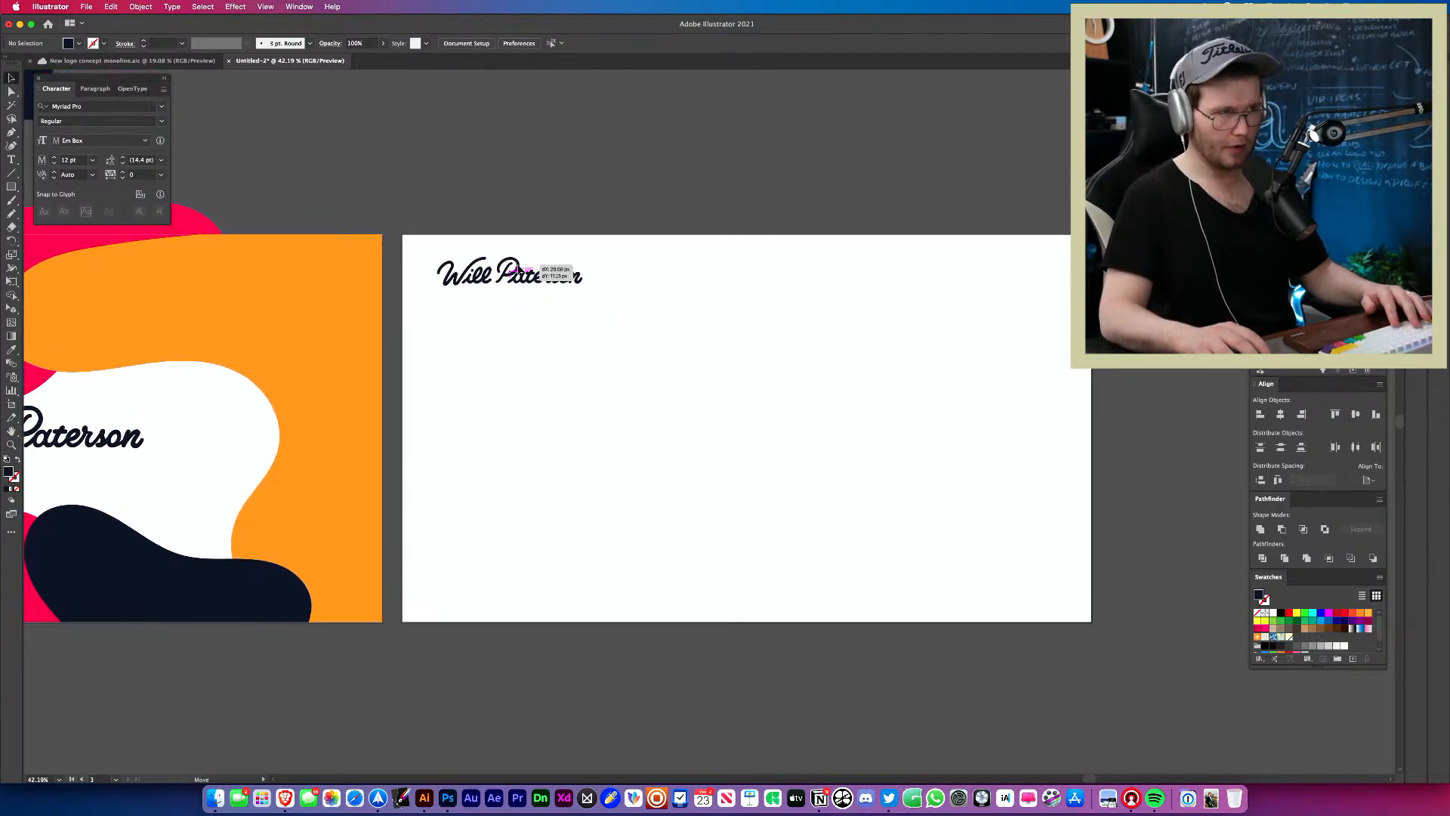
left_click(722, 366)
Recolour the small logo on the white artboard orange by sampling the large orange shape.
left_click_drag(618, 347, 419, 182)
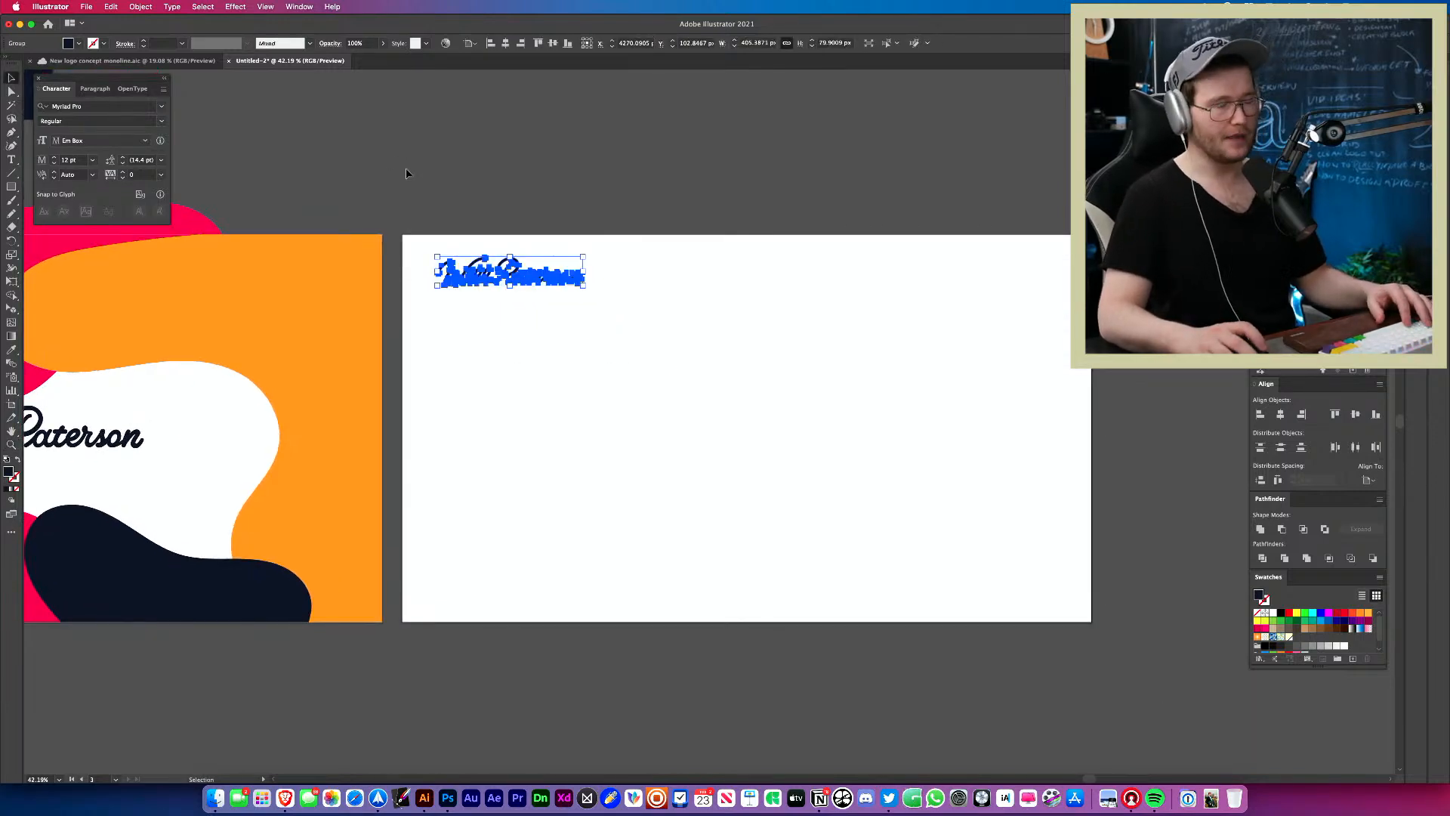
scroll(499, 438, "left", 5)
scroll(498, 438, "up", 1)
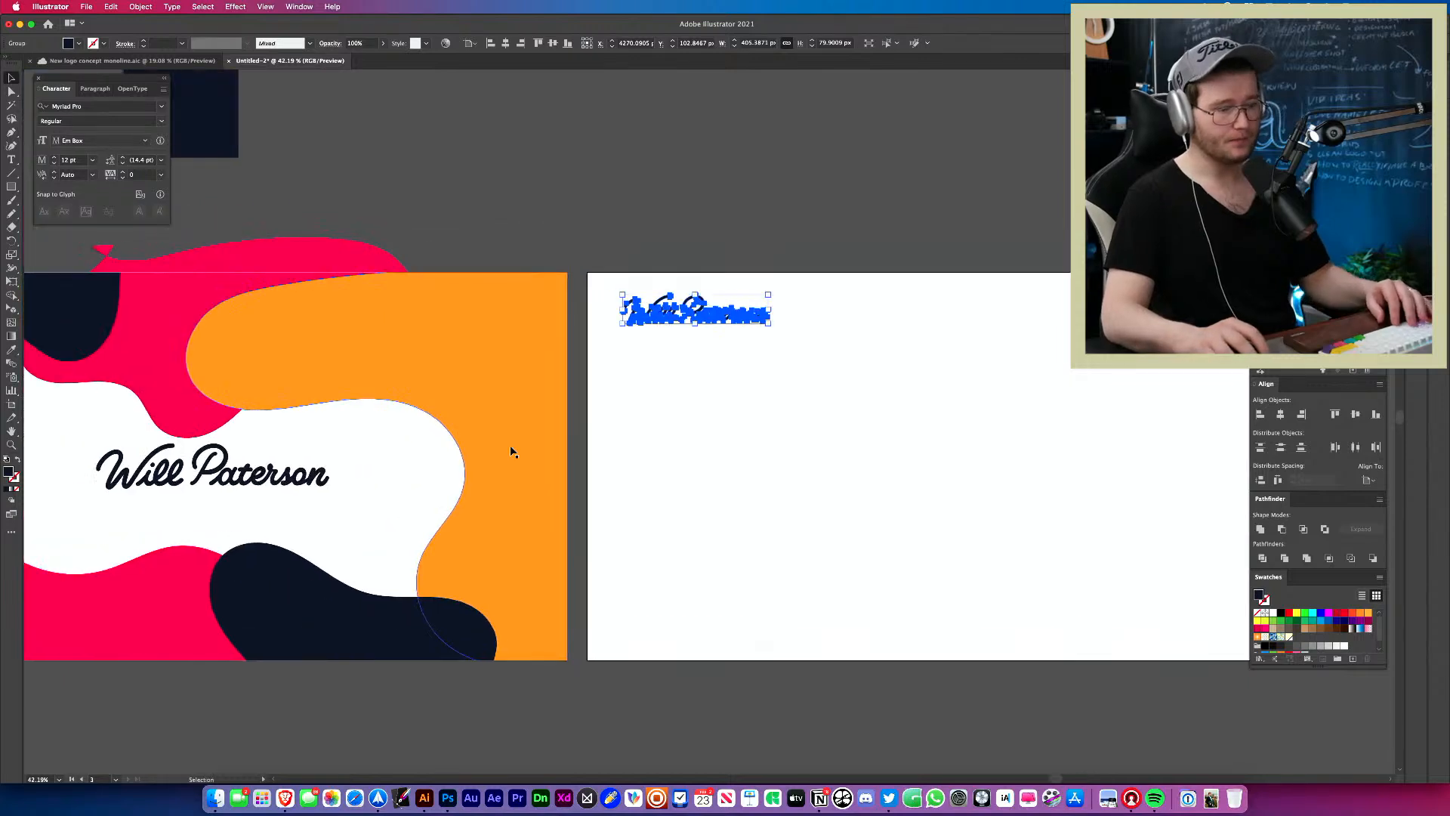
key("i")
left_click(459, 472)
left_click(483, 441)
key("v")
scroll(669, 460, "right", 2)
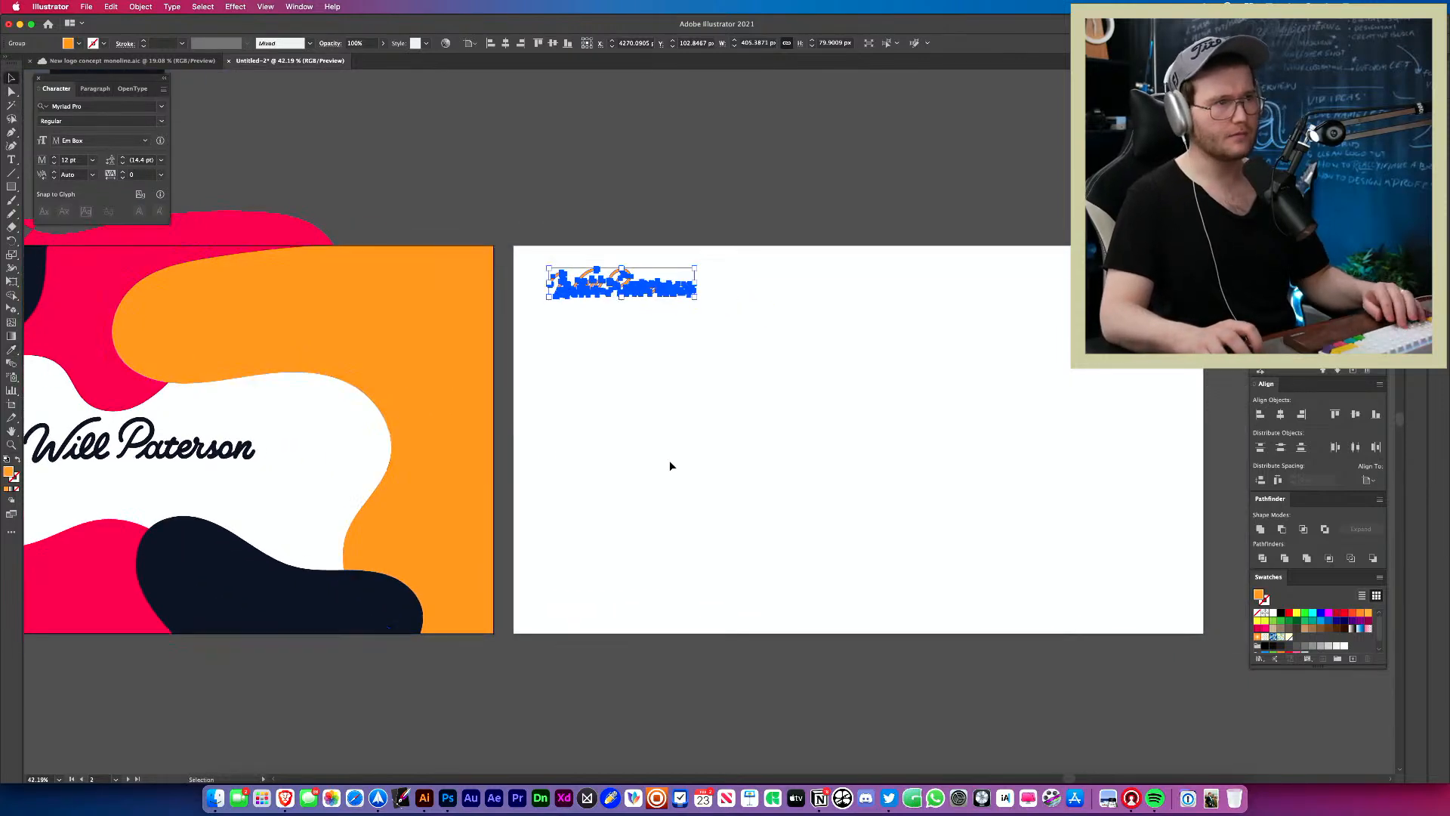
left_click(669, 460)
Try recolouring the large orange shape with the sampled pink and undo the change.
scroll(669, 460, "left", 5)
scroll(670, 460, "up", 1)
left_click(566, 432)
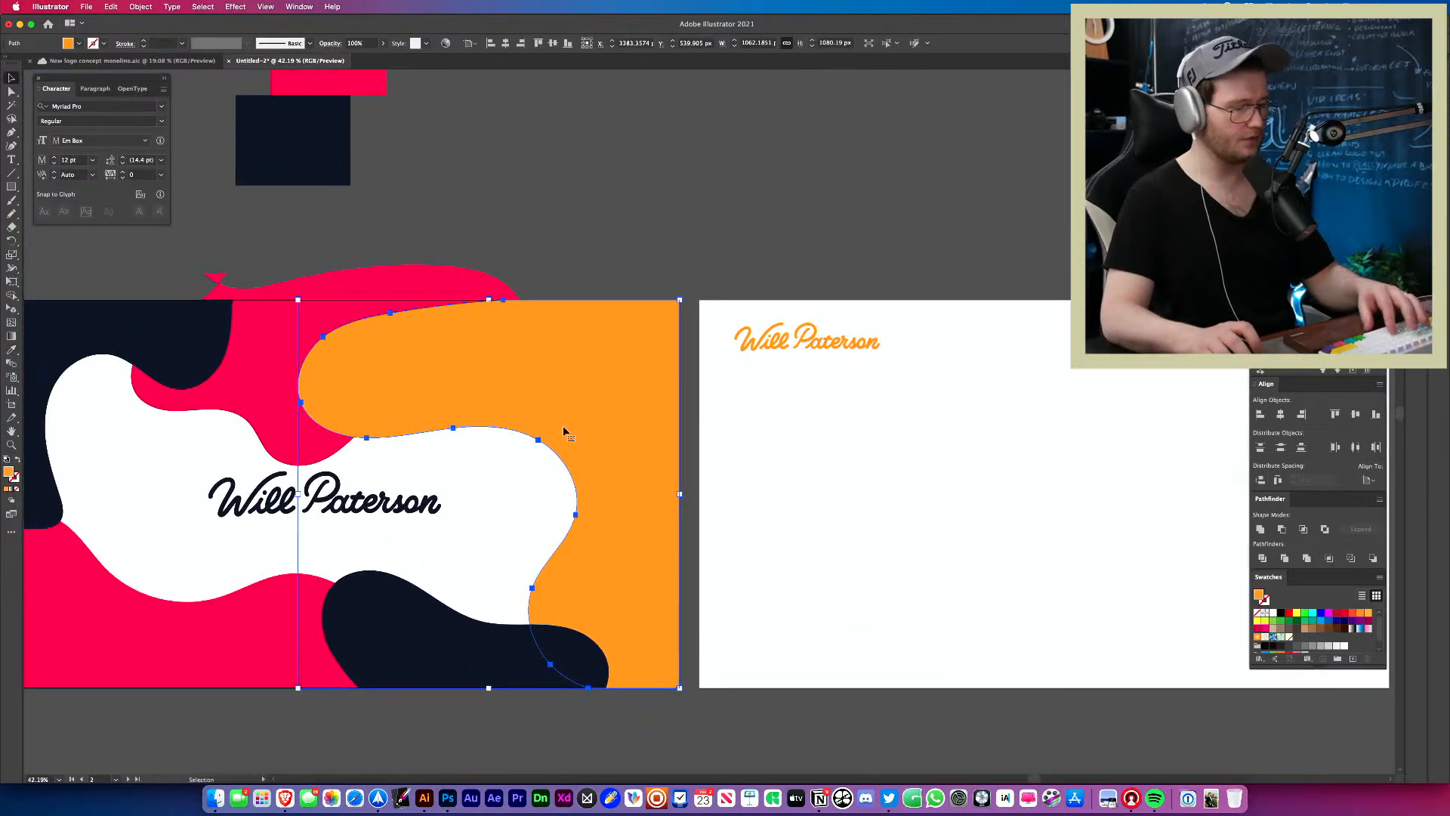
key("i")
left_click(294, 365)
key("super+z")
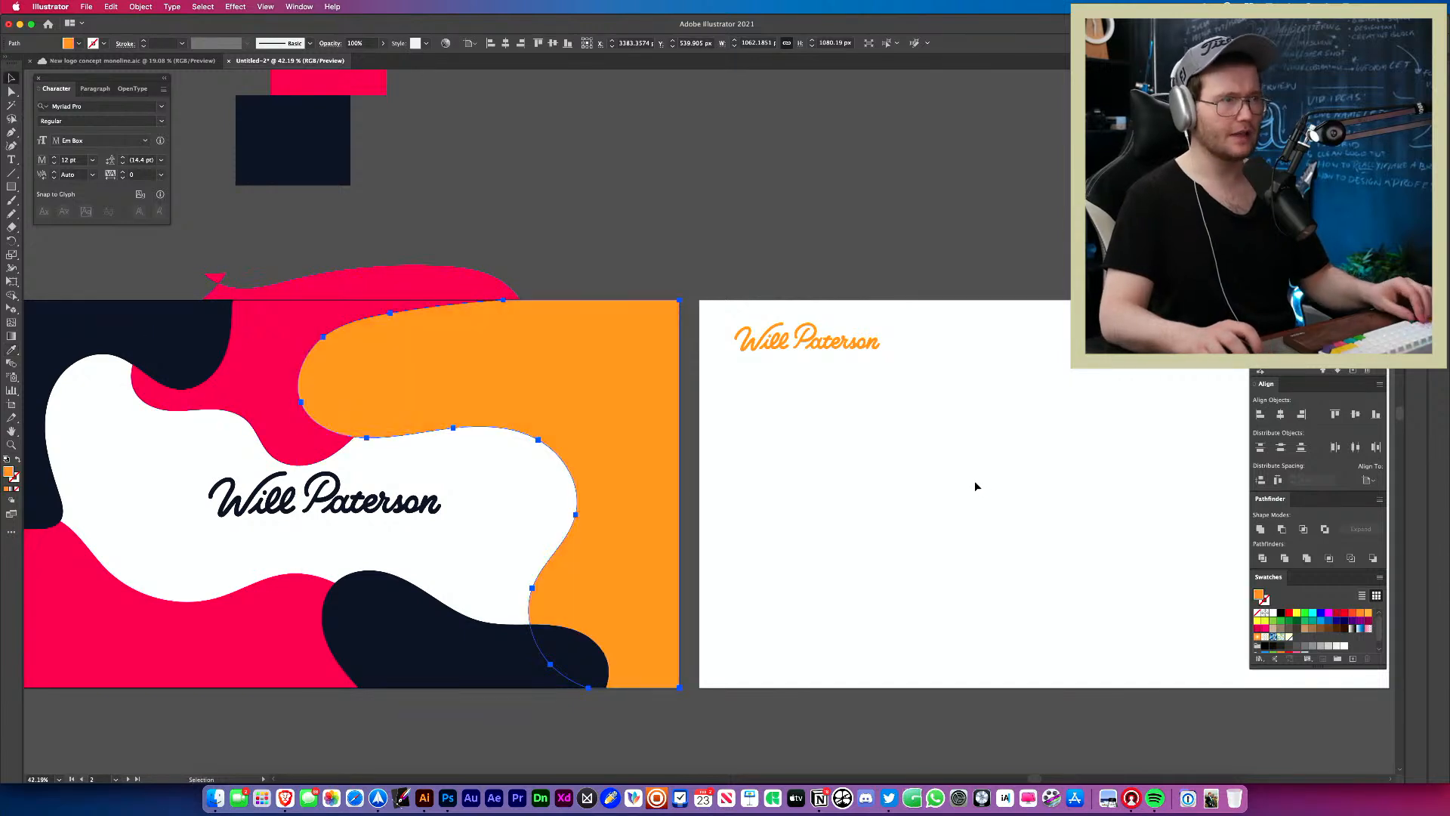
key("v")
Recolour the small logo on the white artboard pink by sampling the pink blob.
left_click(419, 299)
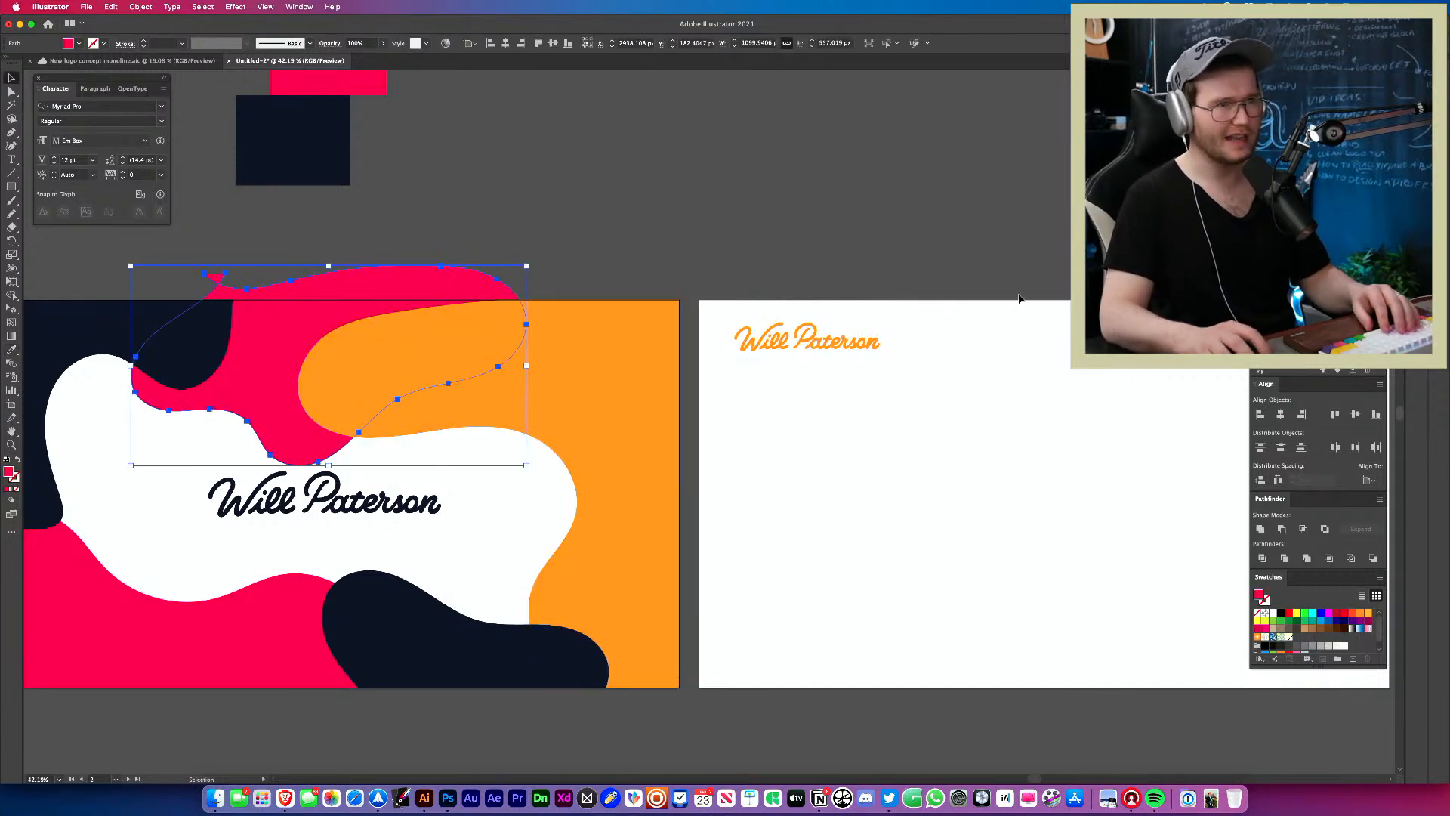
left_click_drag(1022, 297, 660, 403)
left_click(1116, 389)
left_click_drag(917, 316, 776, 421)
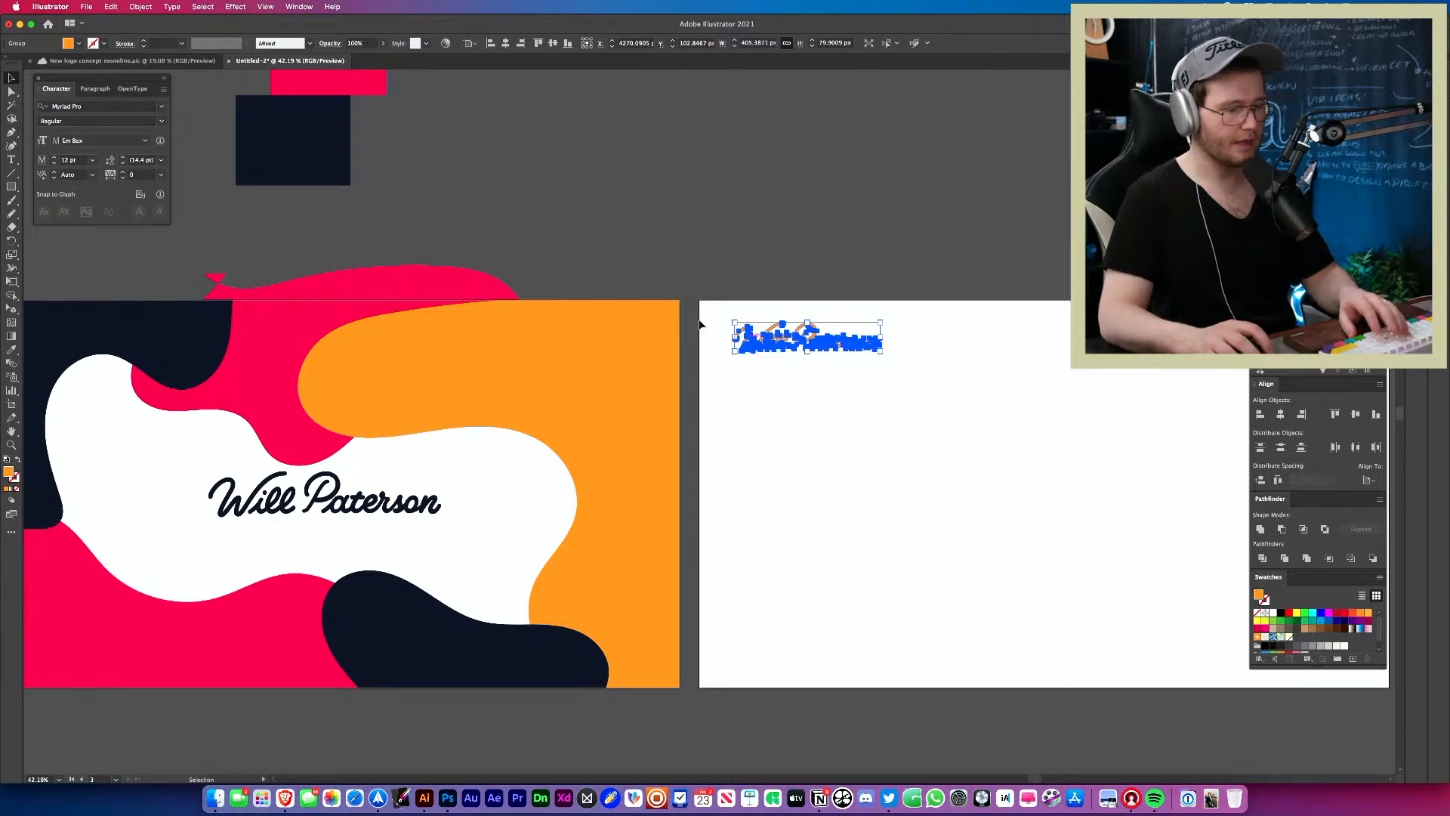
key("i")
left_click(389, 273)
key("space")
left_click_drag(738, 267, 584, 236)
key("v")
left_click(626, 253)
Examine the pink logo's size and corner placement on the white artboard at several zoom levels.
key("z")
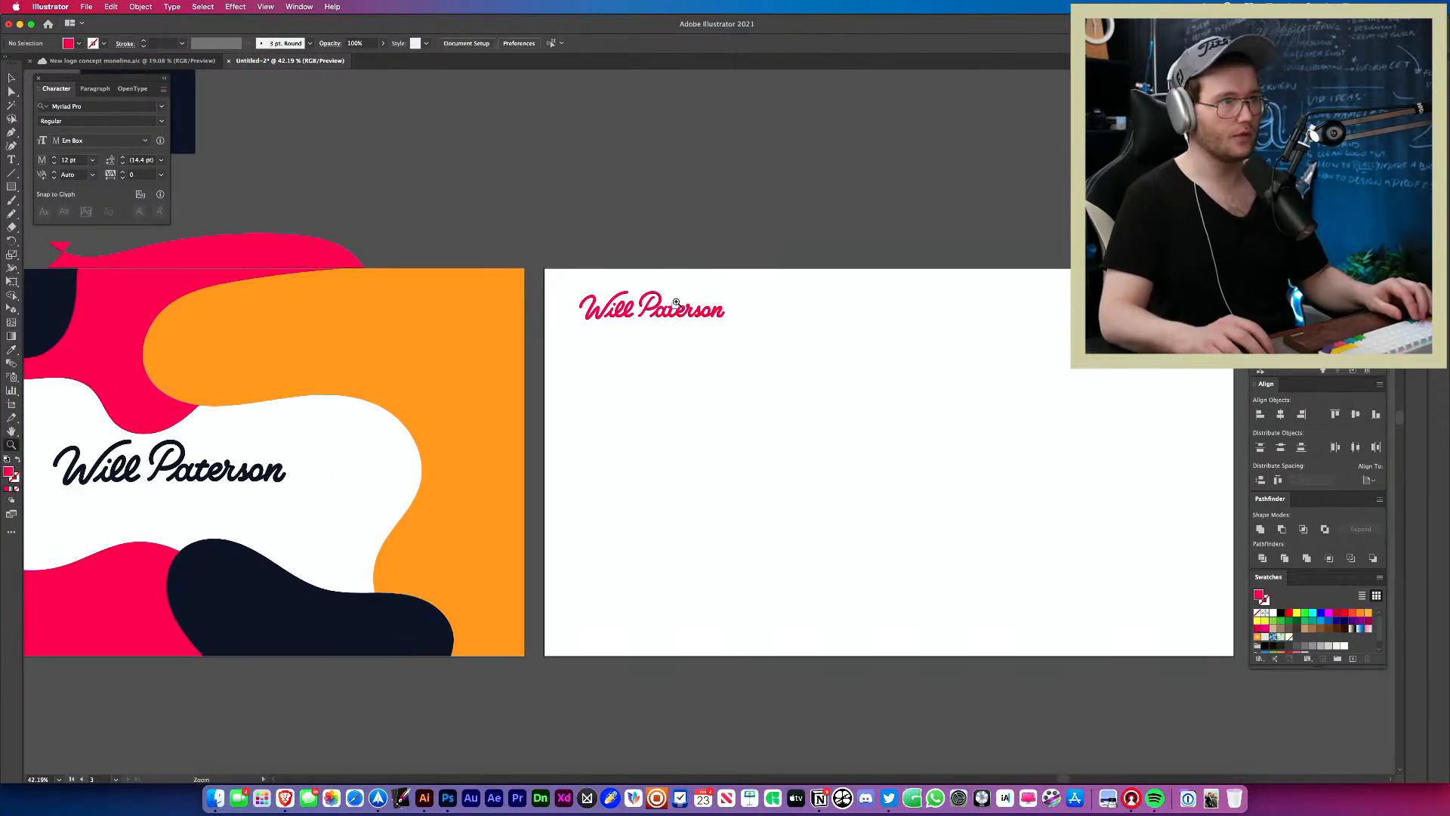
left_click_drag(675, 297, 458, 167)
key("space")
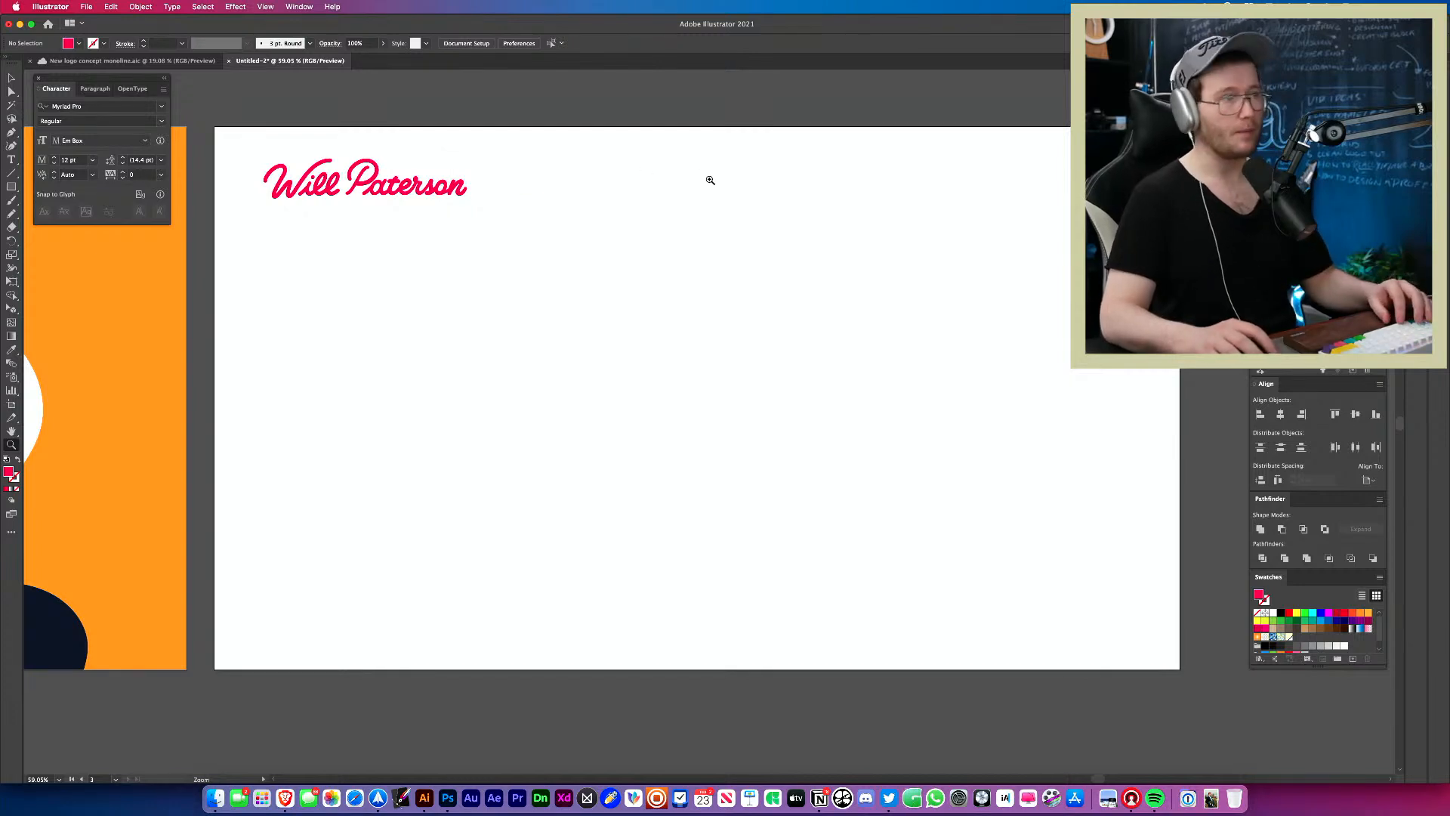
left_click_drag(502, 266, 346, 340)
key("space")
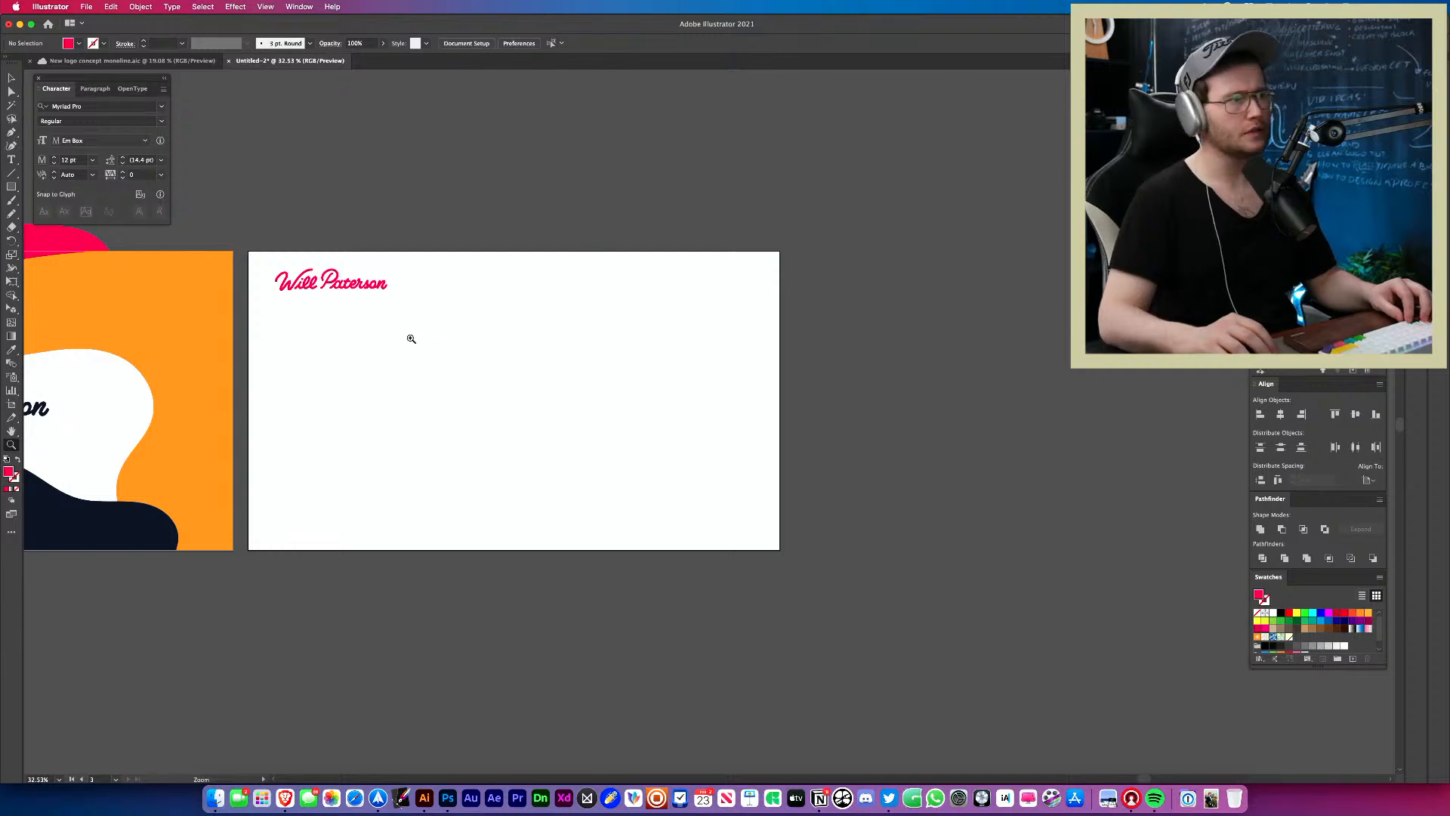
left_click_drag(410, 339, 671, 359)
key("space")
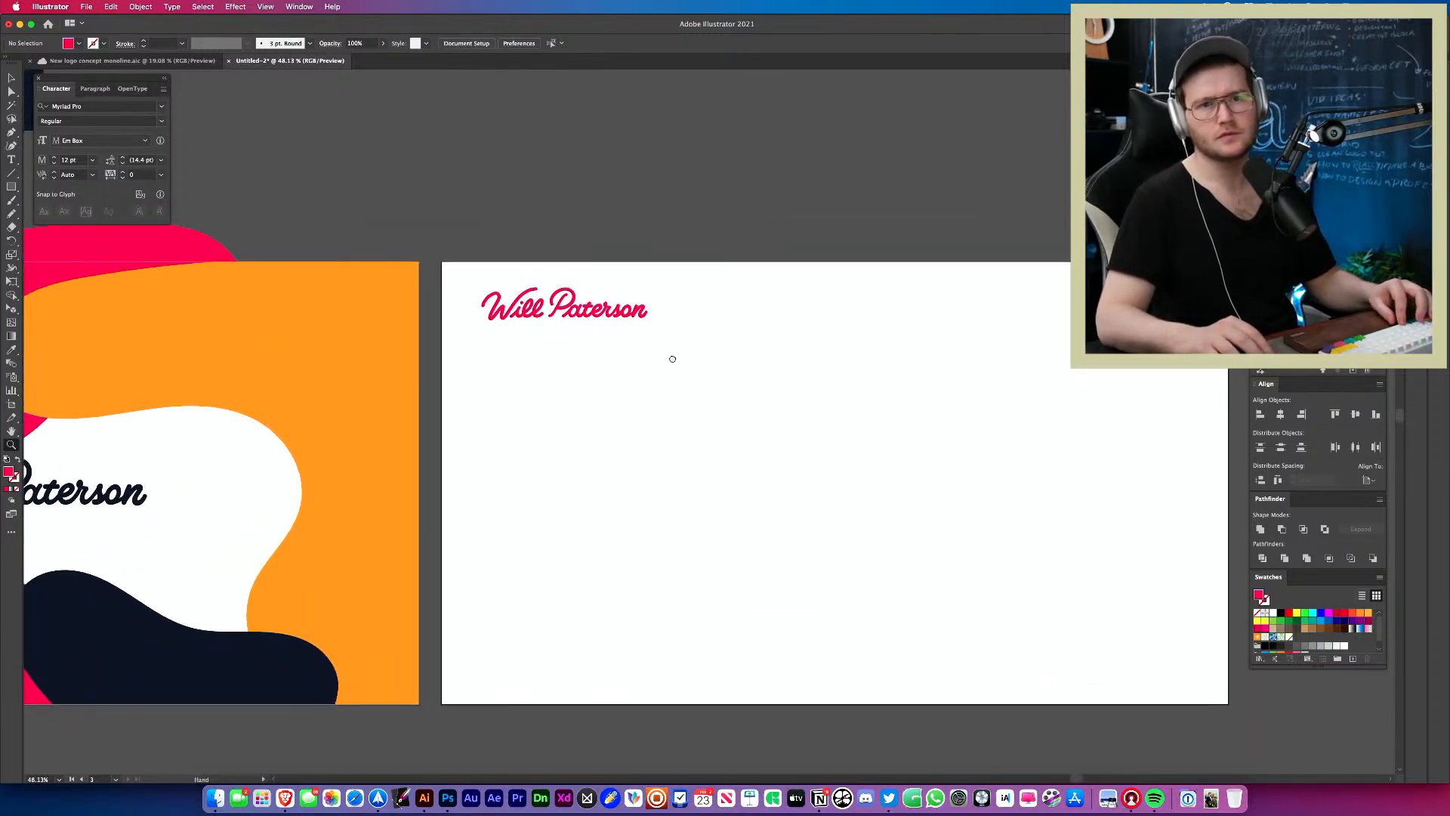
left_click_drag(672, 358, 635, 283)
key("space")
left_click_drag(515, 316, 366, 324)
key("space")
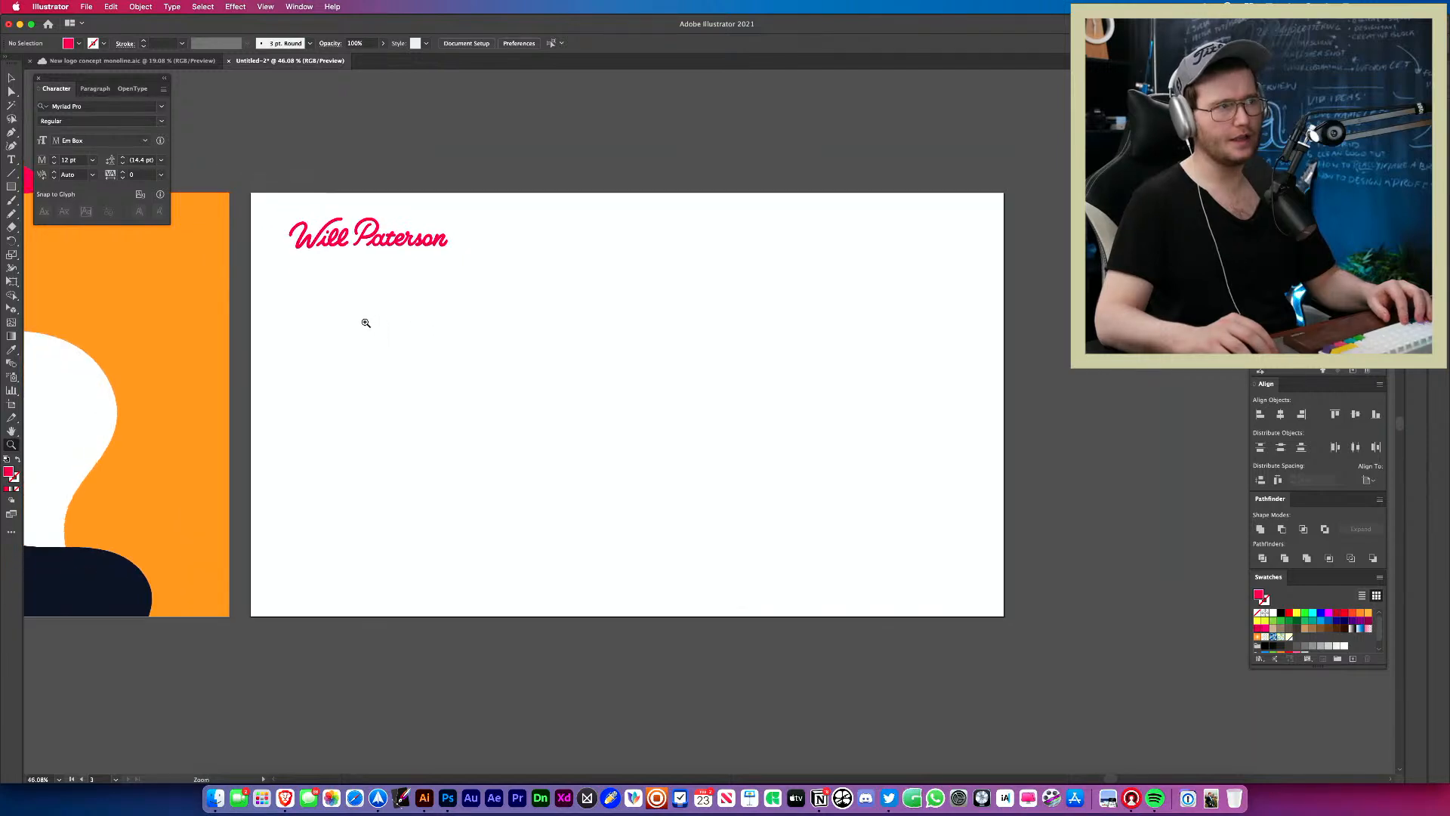
key("space")
left_click_drag(496, 371, 601, 406)
key("v")
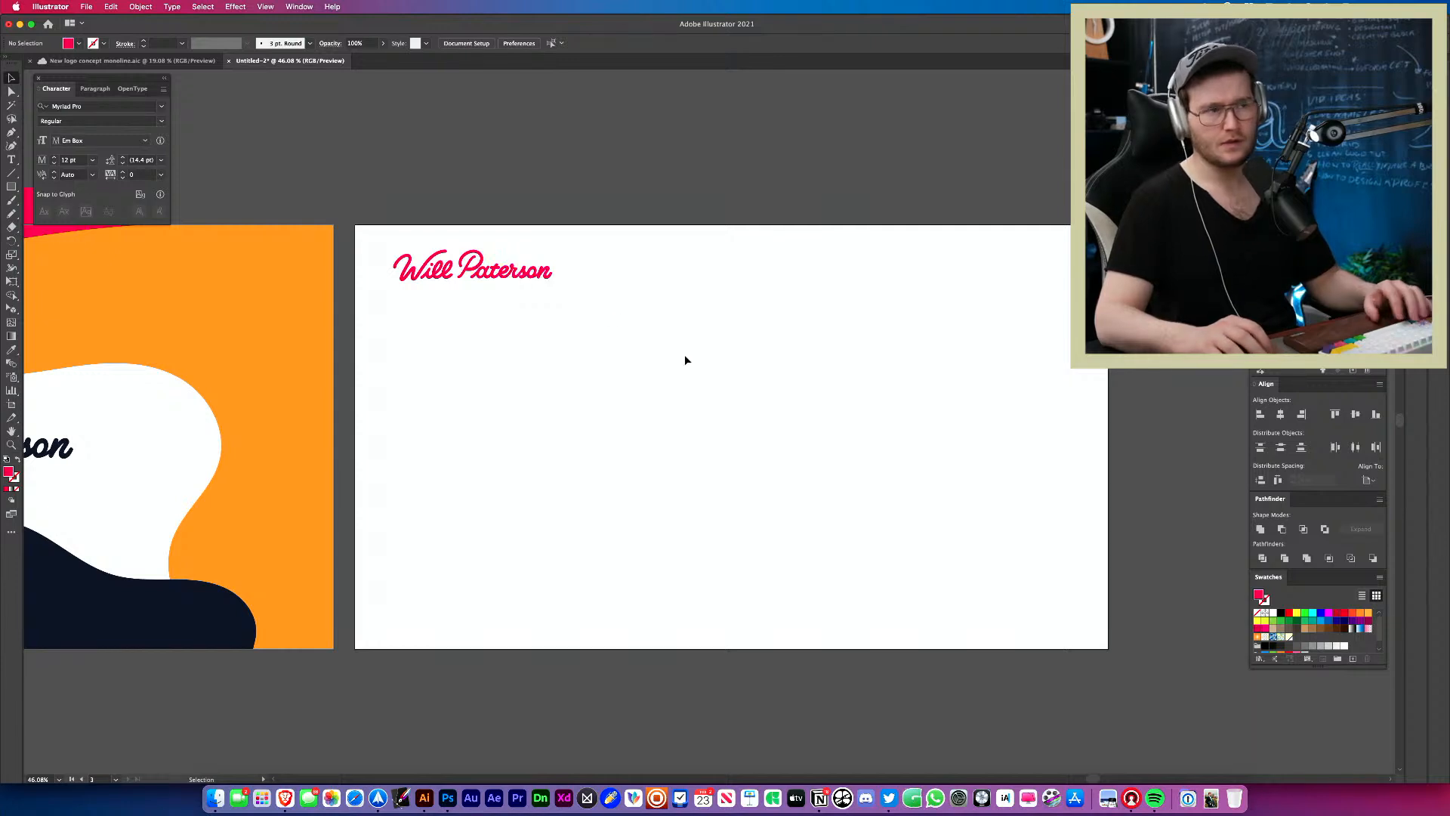
Scale the pink logo down slightly about its centre, keeping it in the artboard's upper-left corner.
key("z")
left_click_drag(665, 360, 592, 377)
key("space")
key("v")
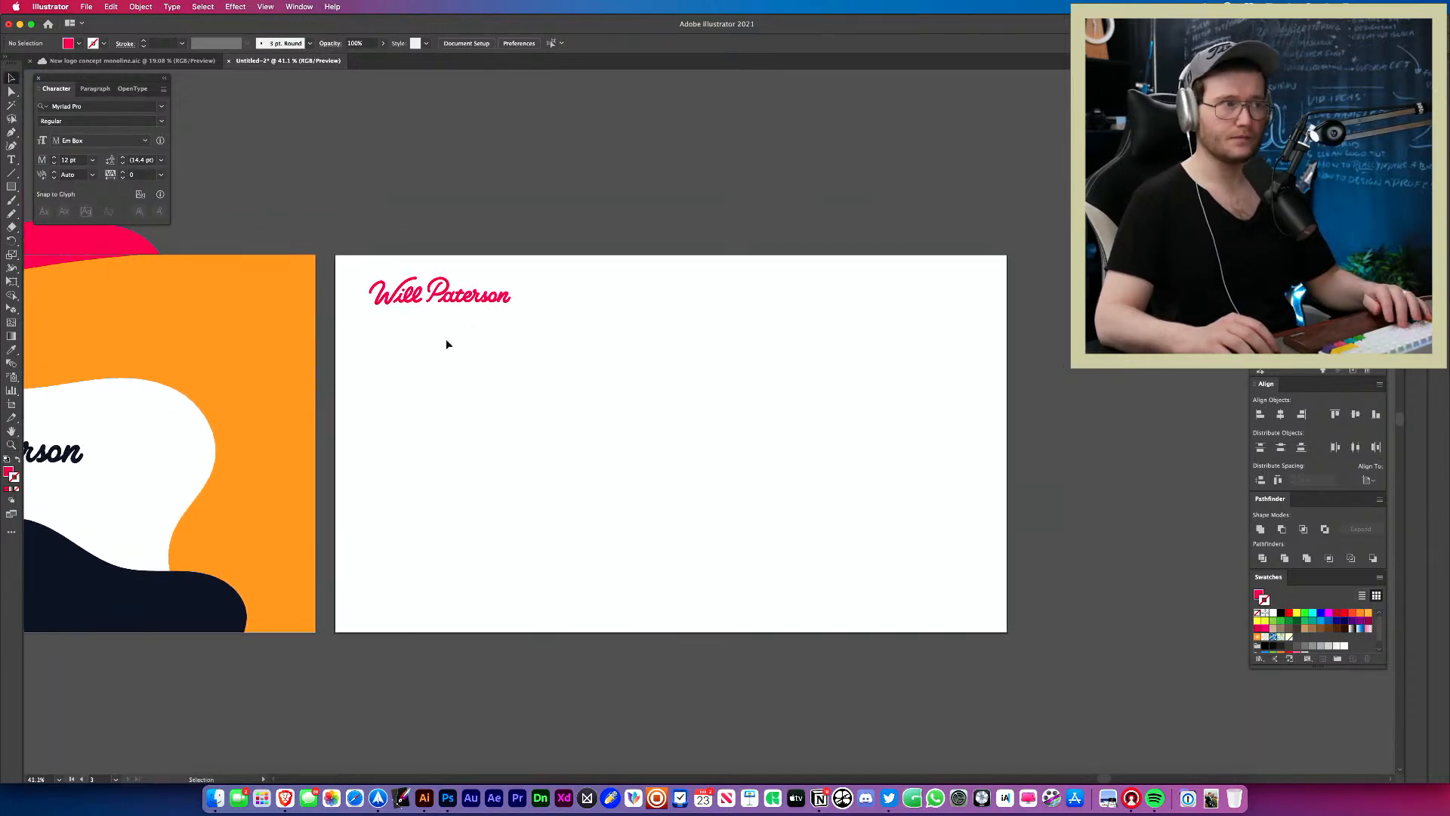
left_click(441, 293)
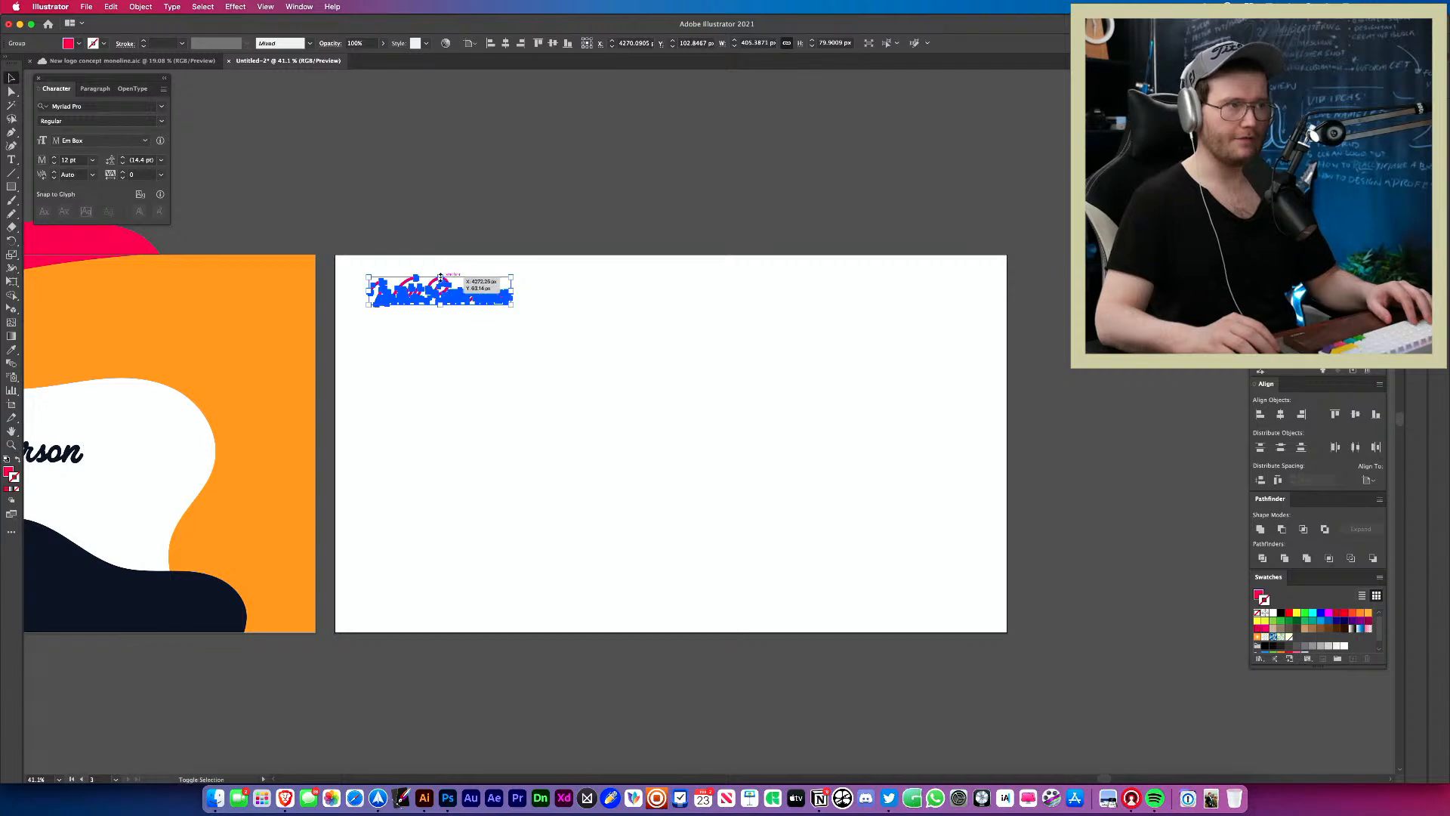
left_click(502, 346)
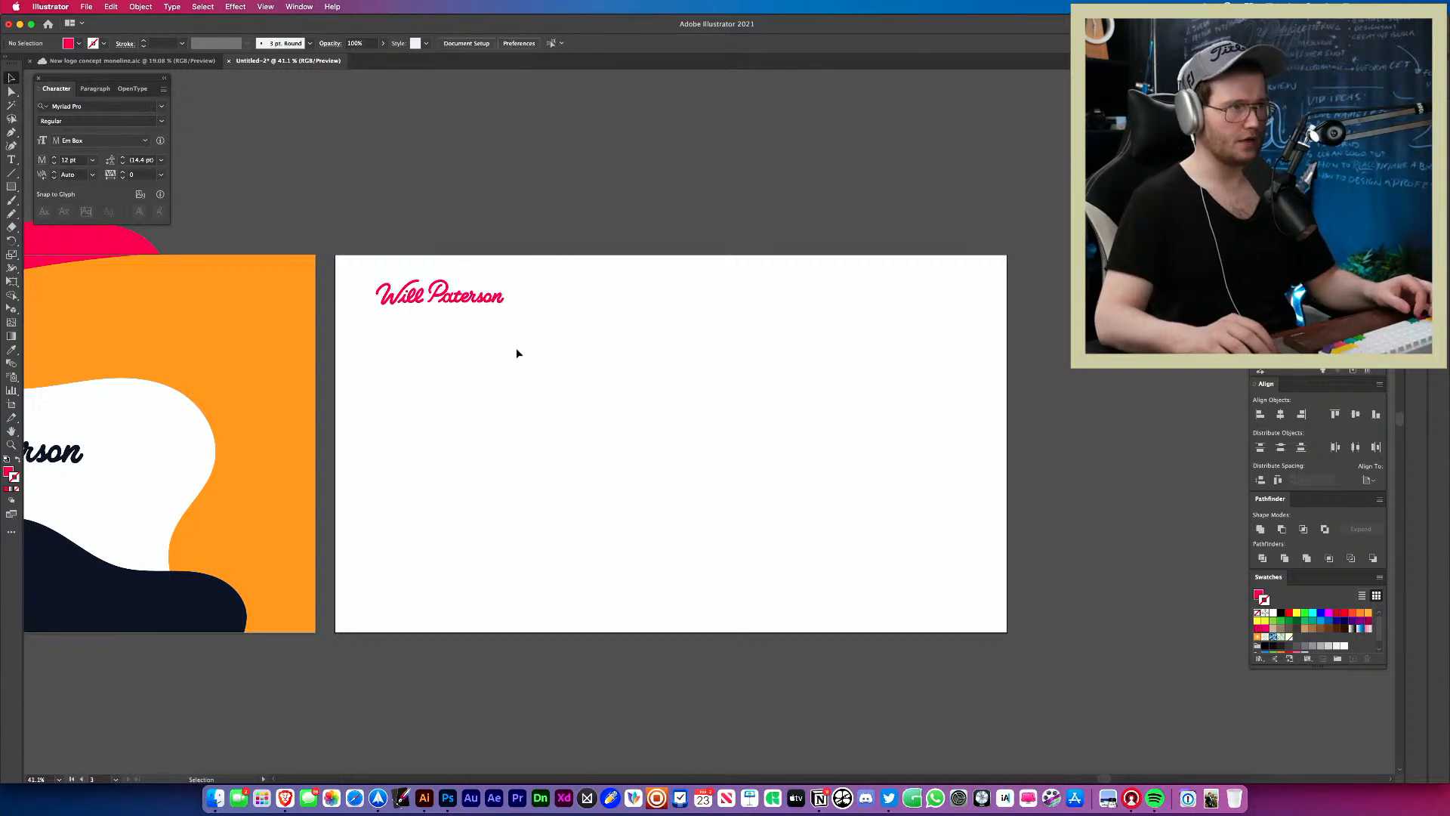
Add an area text block about 806 px wide beneath the pink logo, filled with lorem ipsum placeholder text.
key("z")
left_click_drag(438, 355, 480, 356)
key("t")
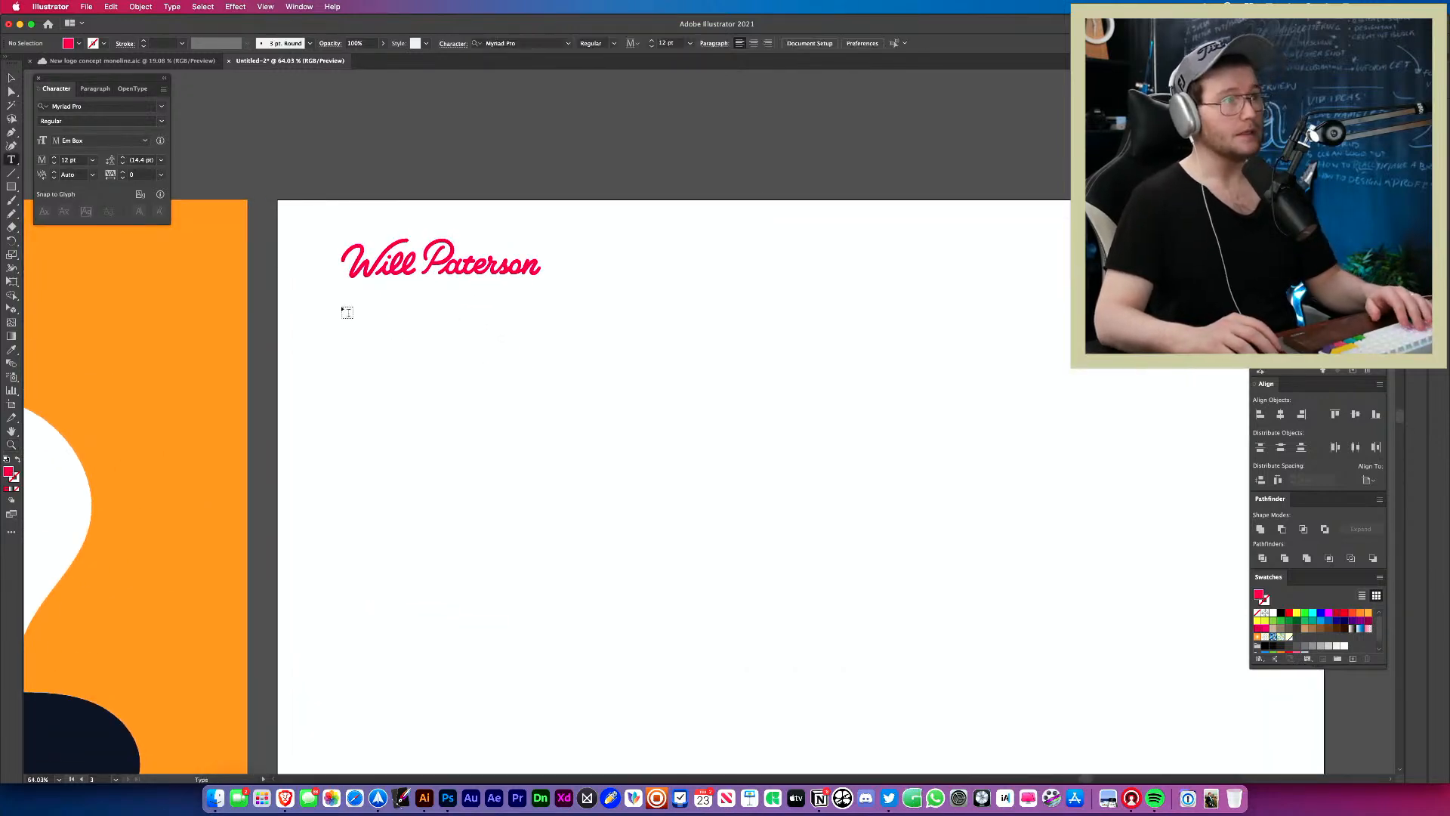
left_click_drag(348, 303, 790, 430)
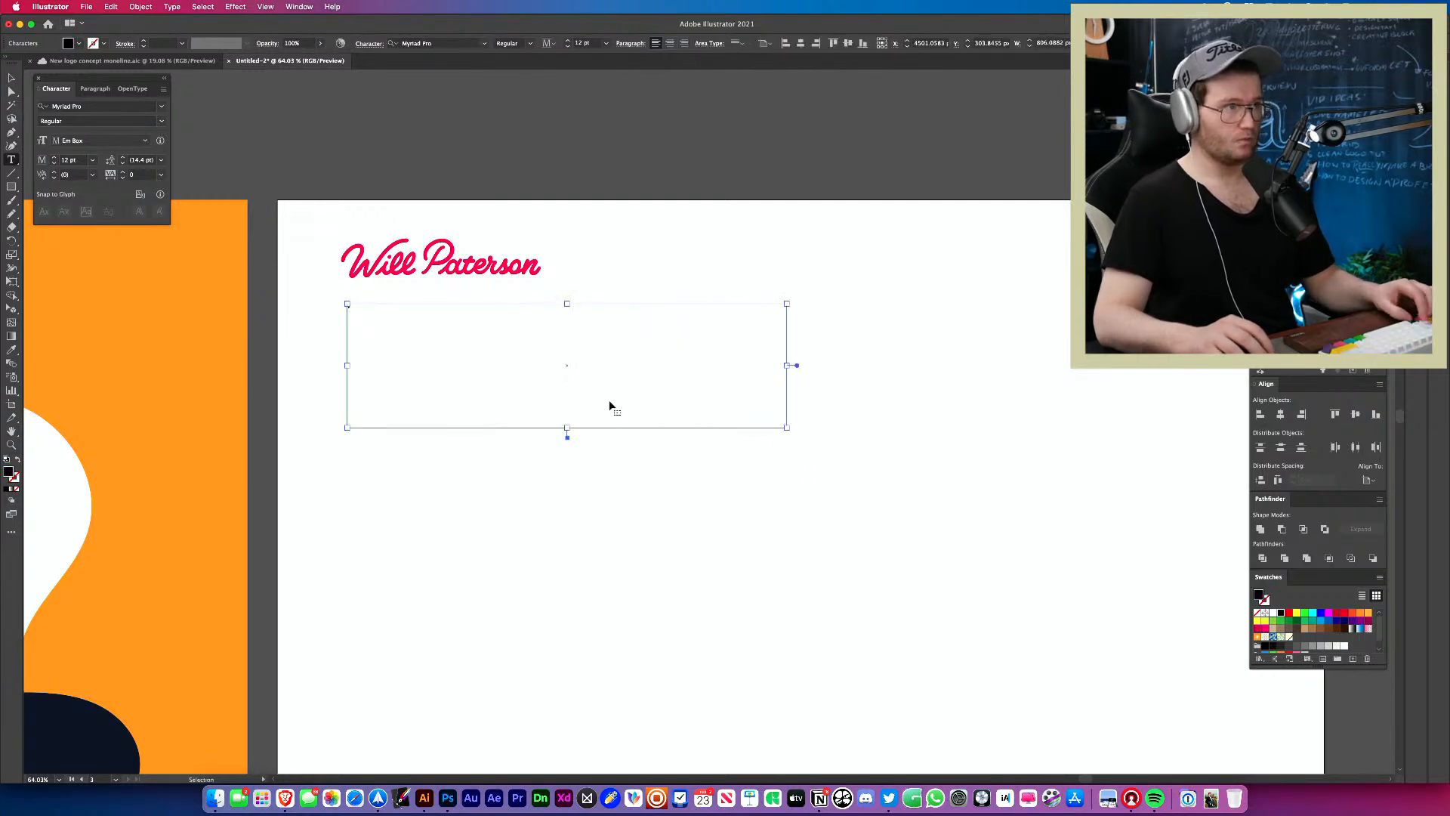
key("Escape")
key("super+shift+a")
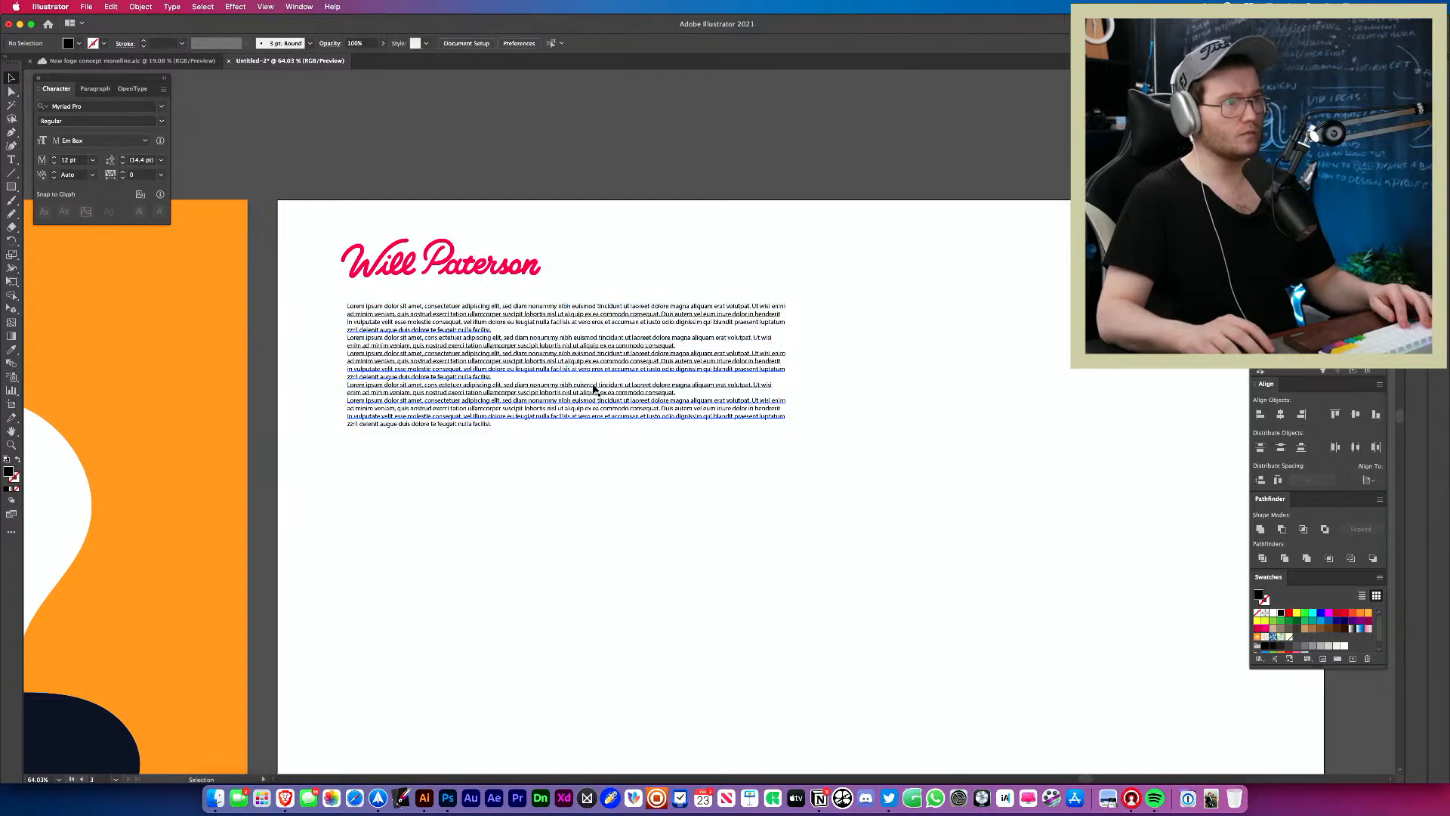
Increase the placeholder text's font size to 20 pt.
left_click(594, 389)
key("super+shift+period")
key("super+shift+period")
key("super+shift+period")
key("super+shift+period")
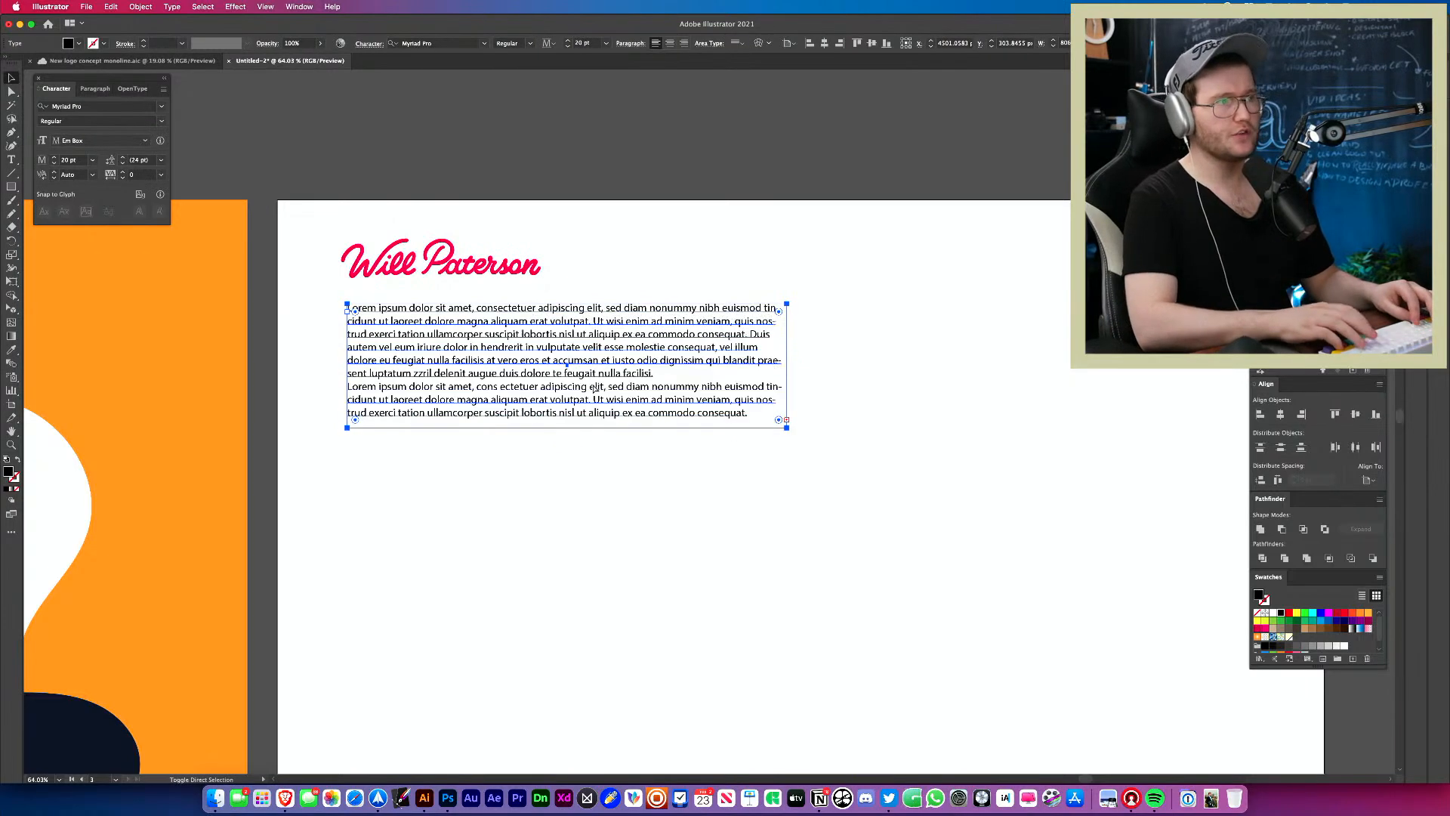
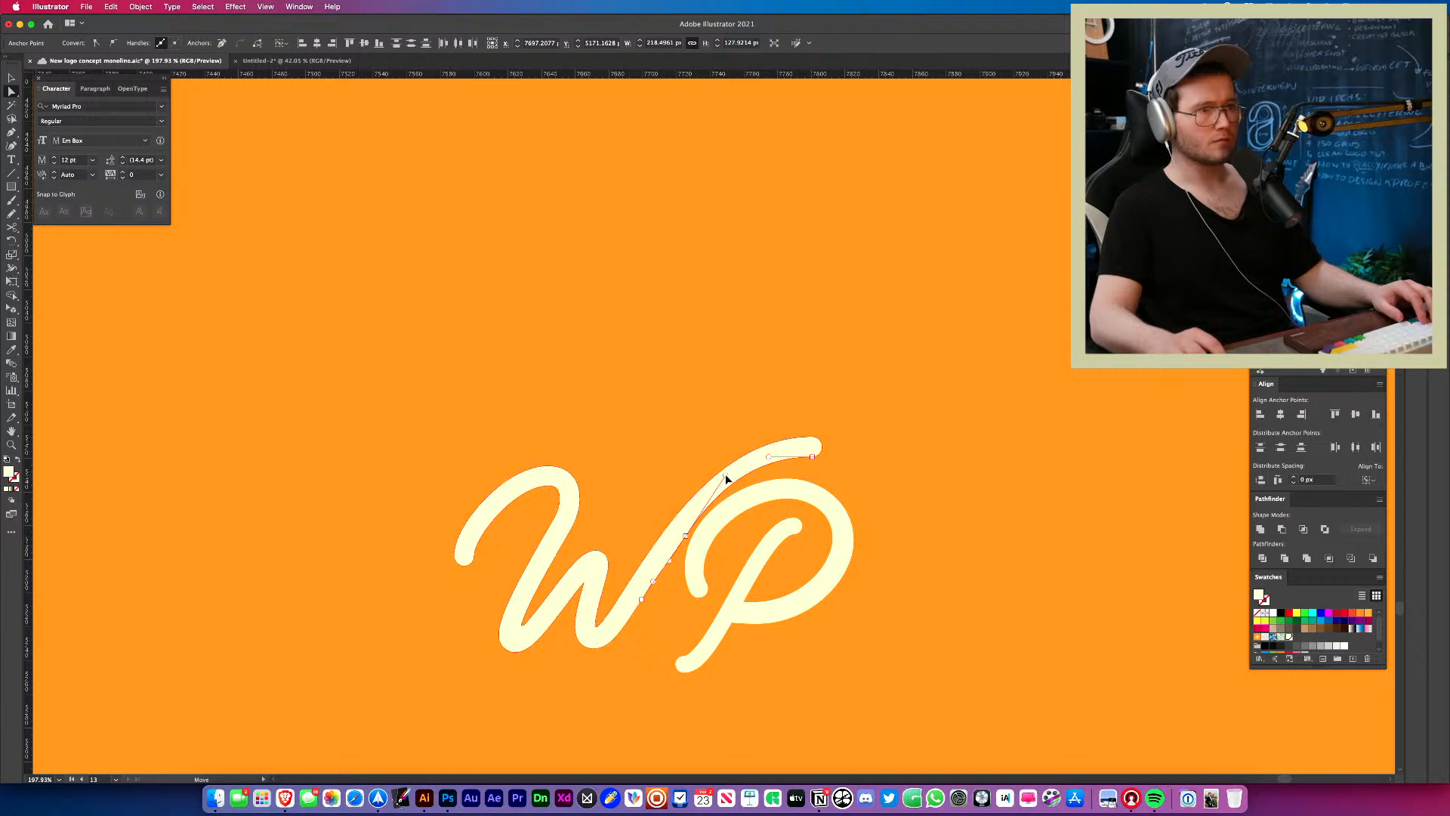
Try to reshape the upper curve of the W's long arm with its handle, and undo the change.
left_click(704, 453)
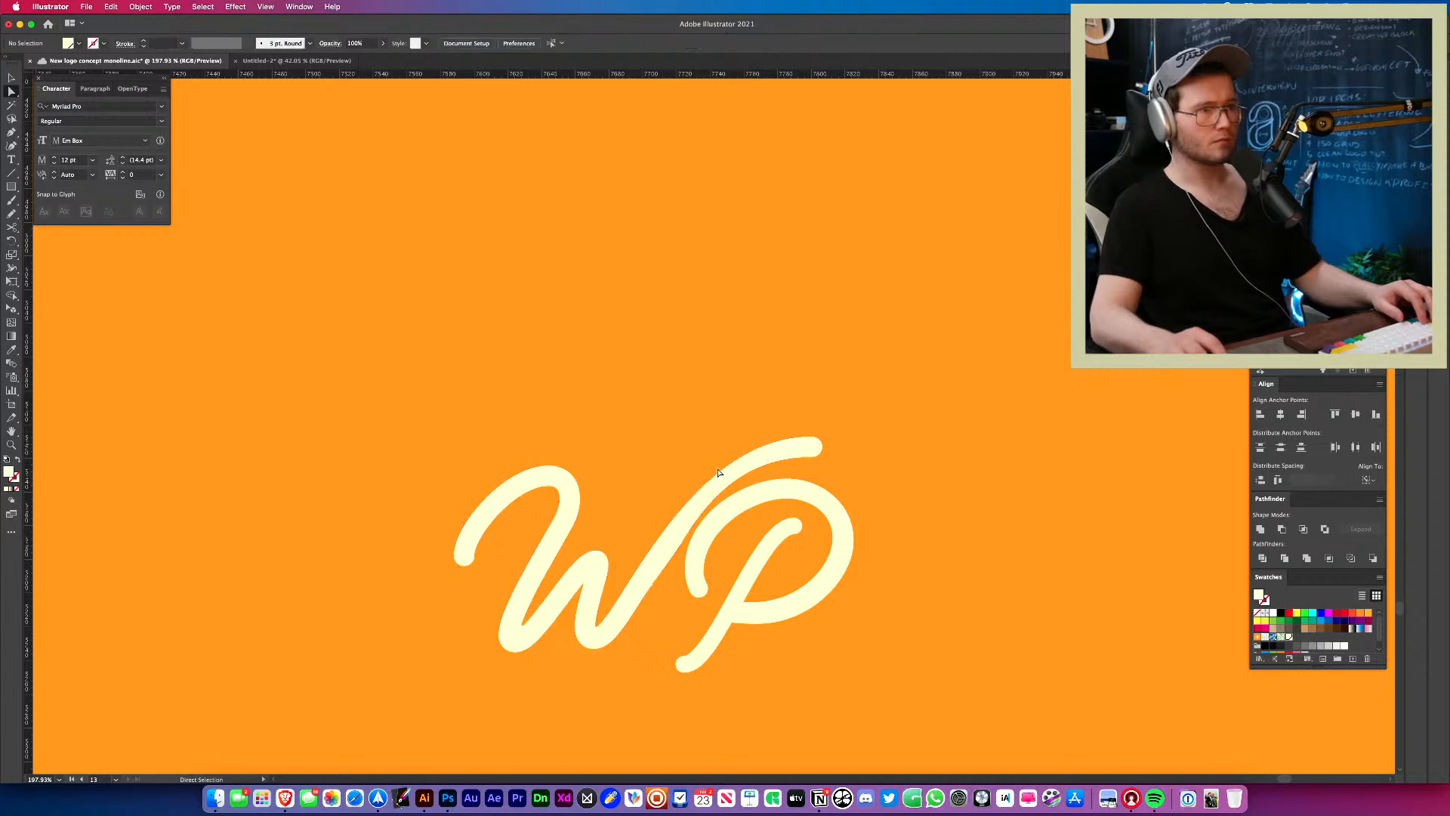
left_click(717, 470)
left_click_drag(716, 465, 711, 461)
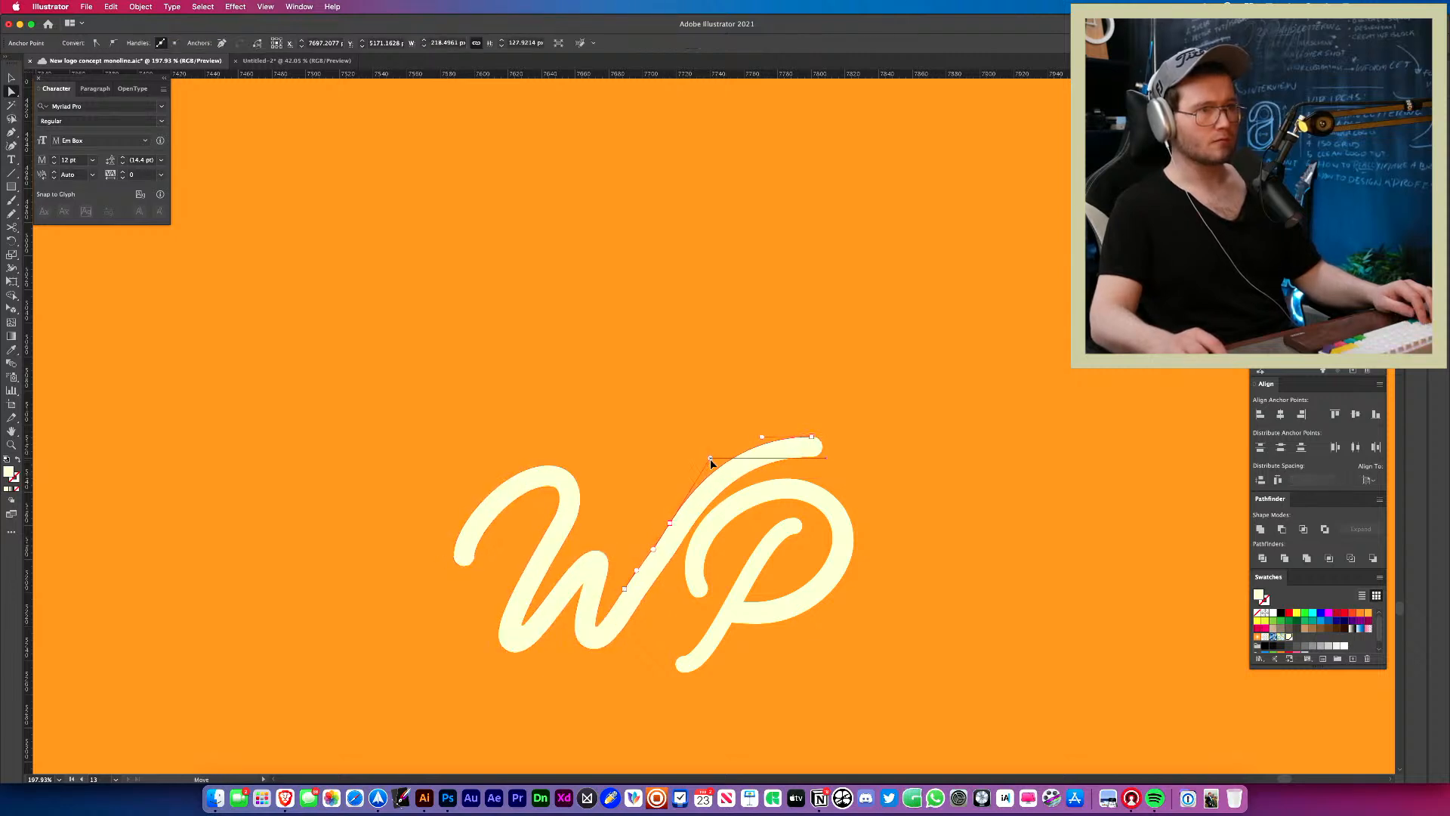
left_click(738, 445)
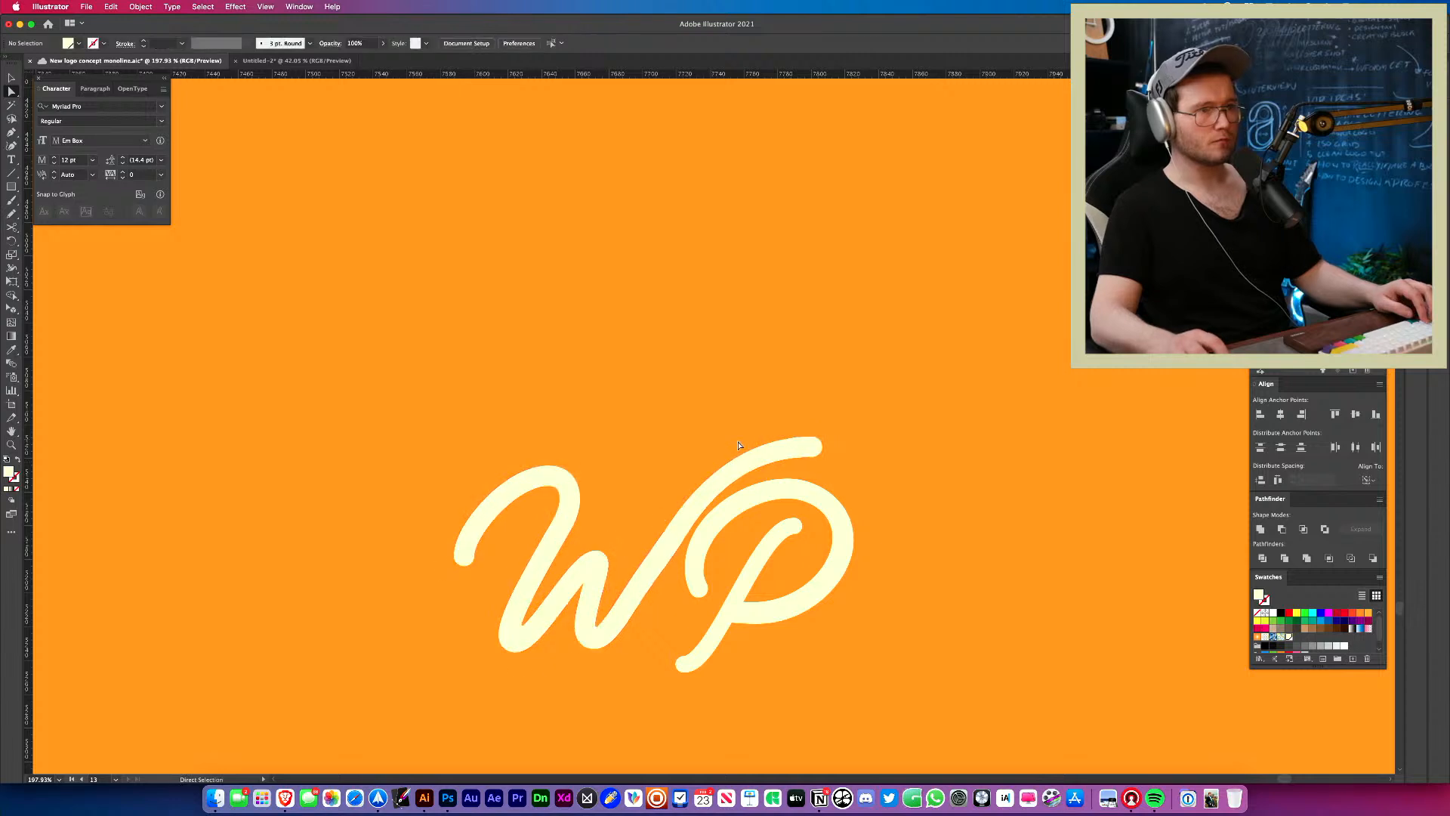
key("super+z")
left_click(885, 462)
mouse_move(830, 468)
left_mouse_down()
mouse_move(766, 483)
mouse_move(819, 481)
left_mouse_up()
left_click(891, 486)
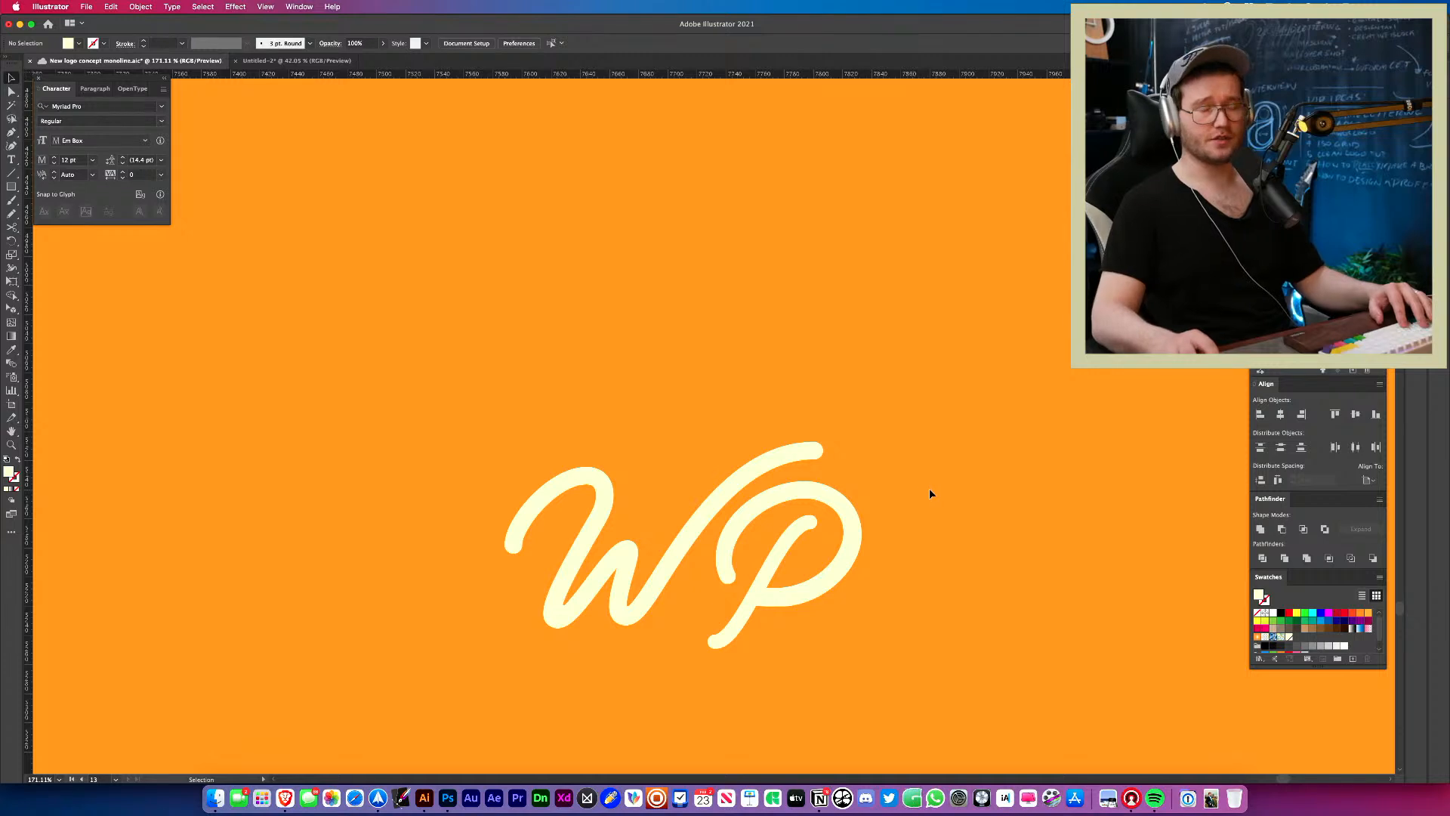
Shift the W and the P down and to the left, lowering the P relative to the W's long upper arm.
left_click_drag(929, 494, 550, 658)
left_click(529, 665)
left_click(787, 602)
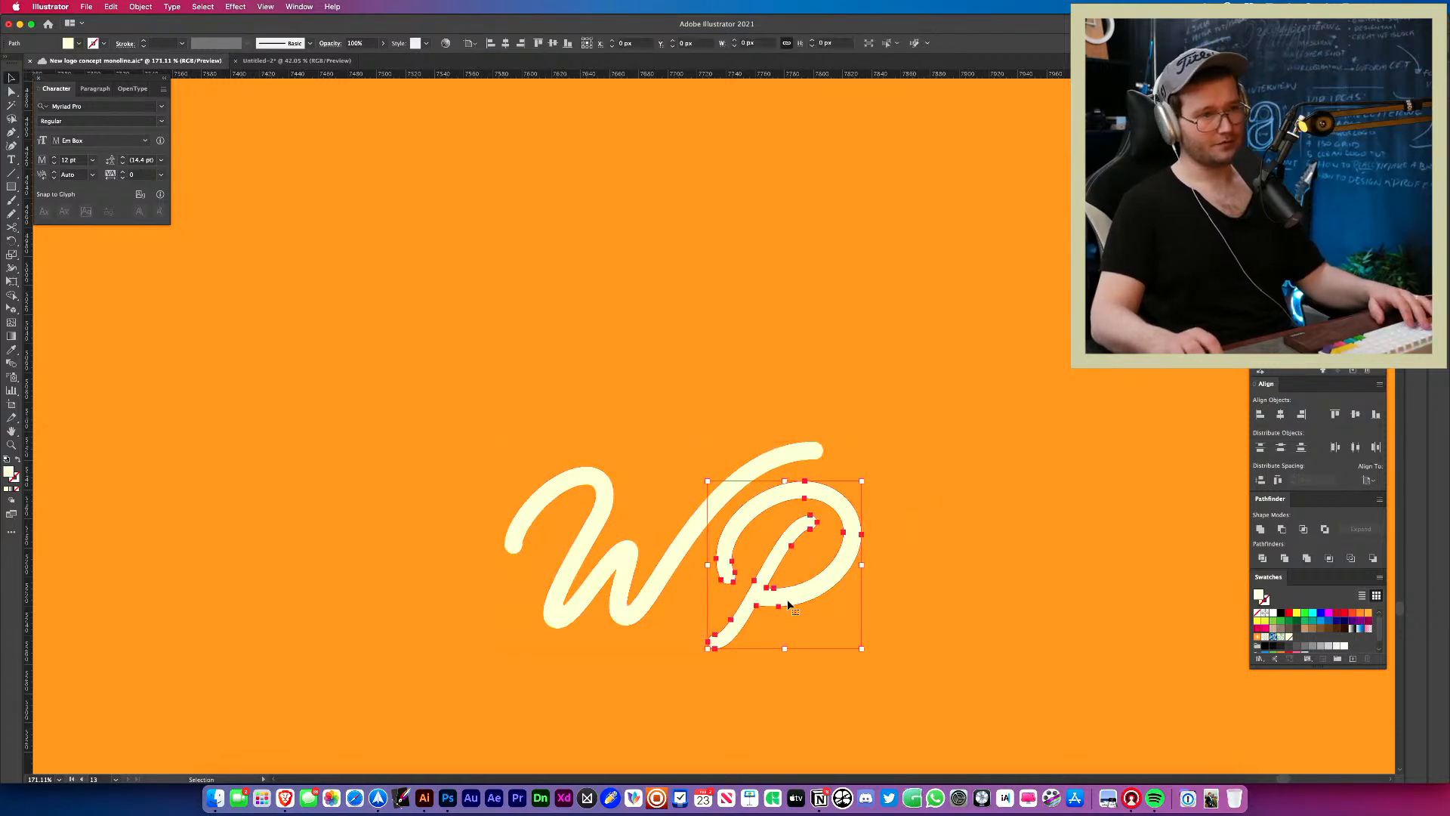
mouse_move(786, 601)
left_mouse_down()
mouse_move(762, 610)
mouse_move(807, 593)
mouse_move(786, 602)
left_mouse_up()
left_click(962, 619)
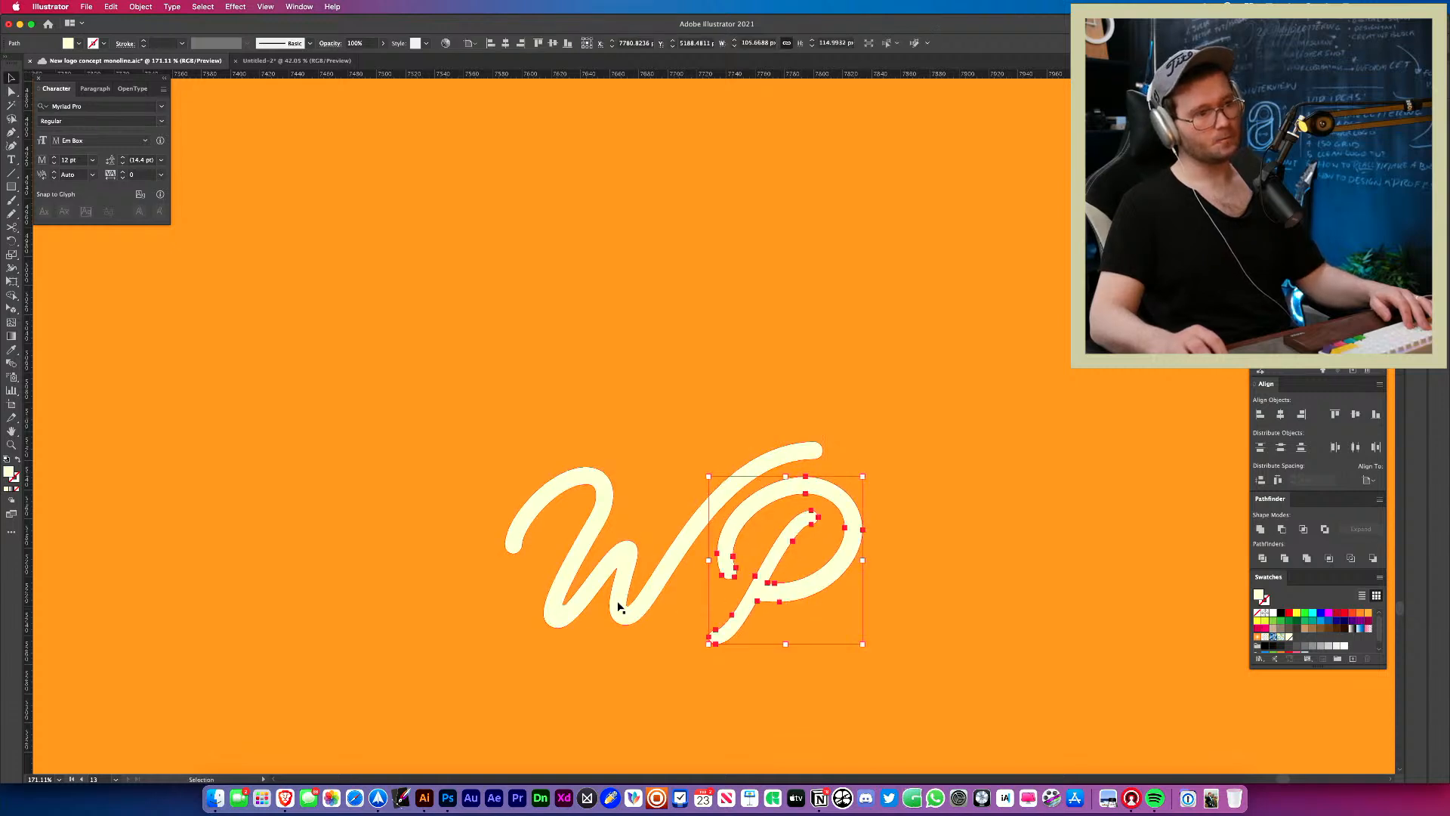
left_click_drag(613, 604, 582, 627)
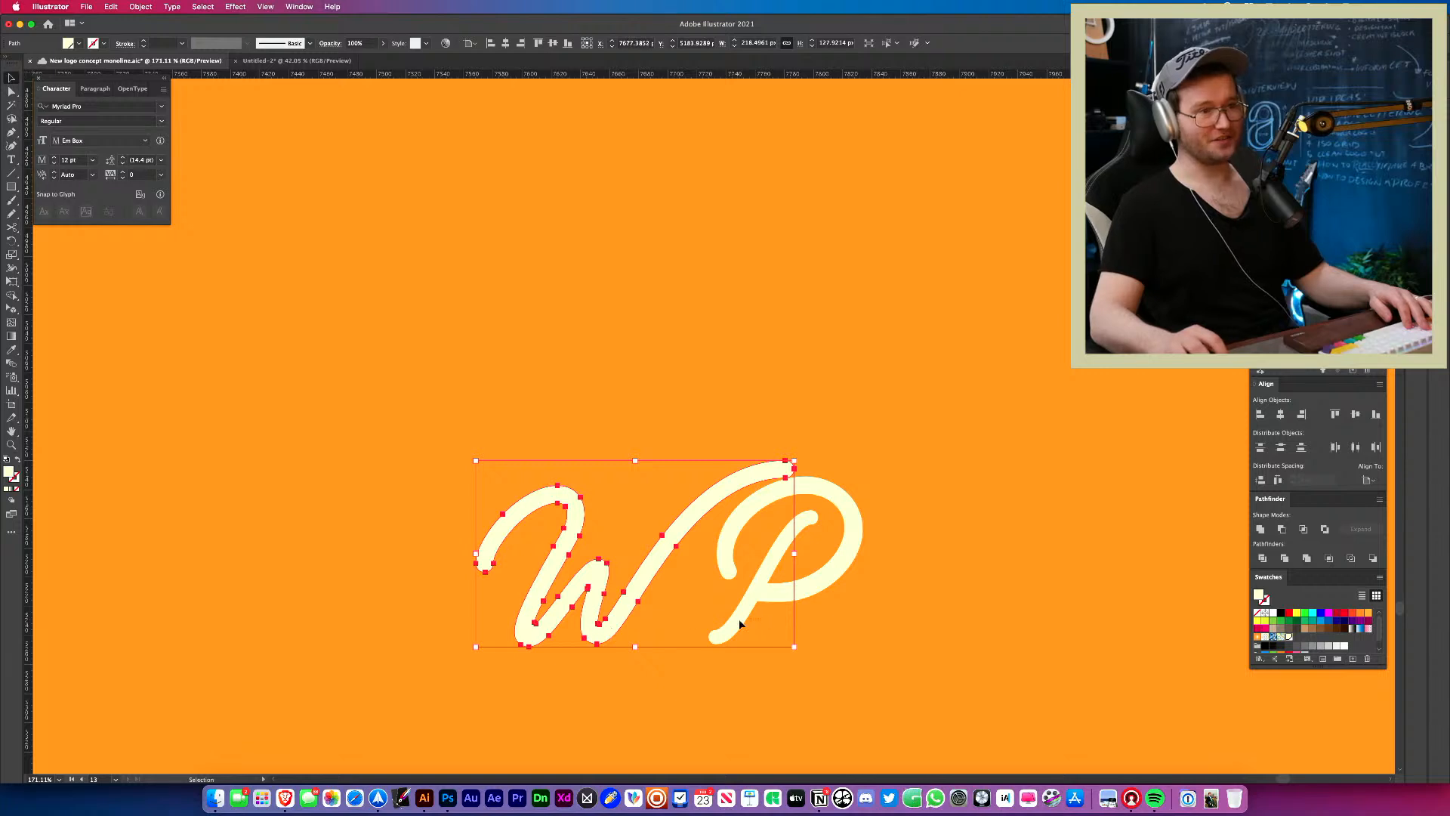
left_click_drag(724, 633, 691, 666)
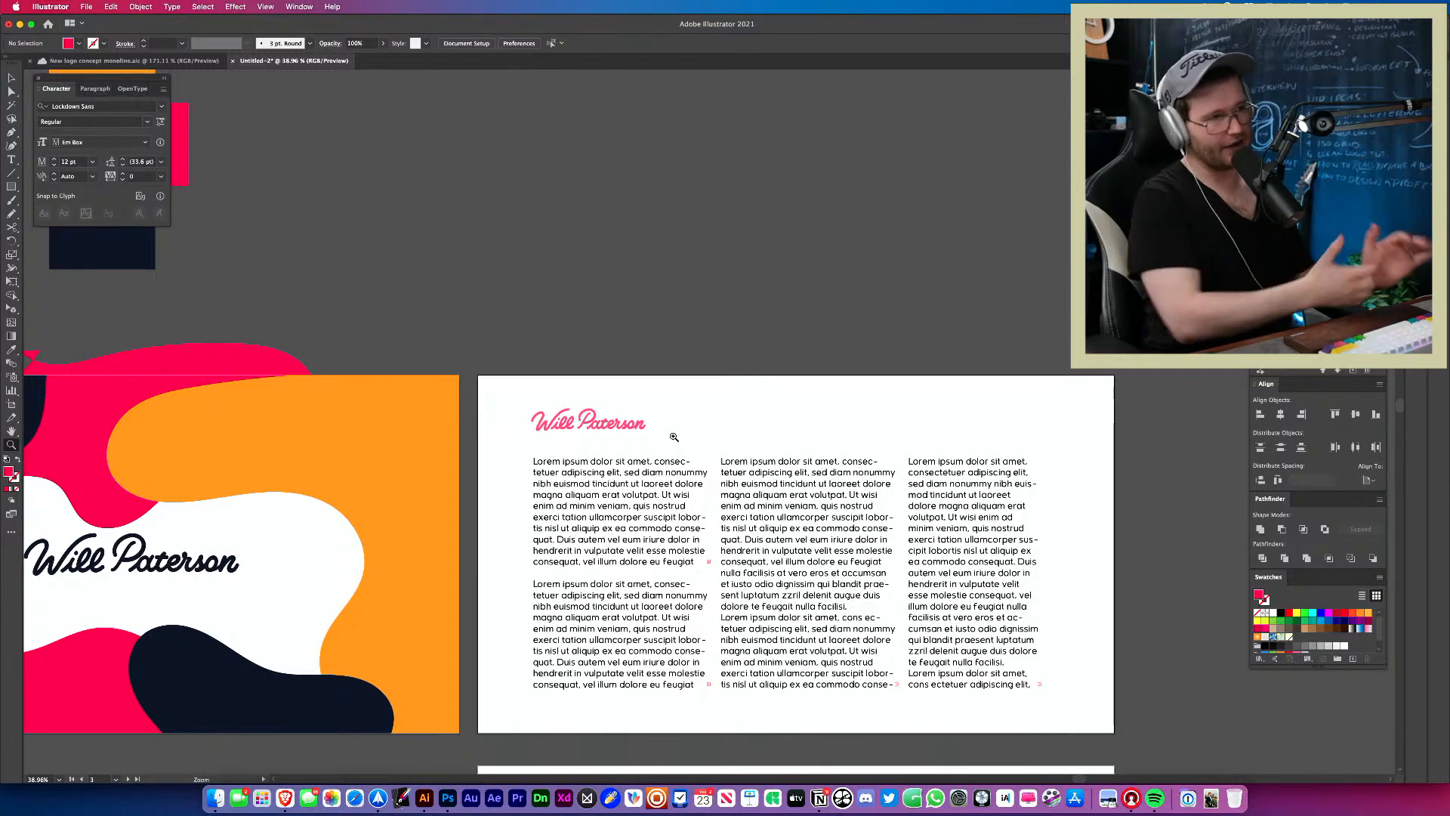
Return to the New logo concept monoline document and examine the WP monogram at several zoom levels.
left_click(128, 60)
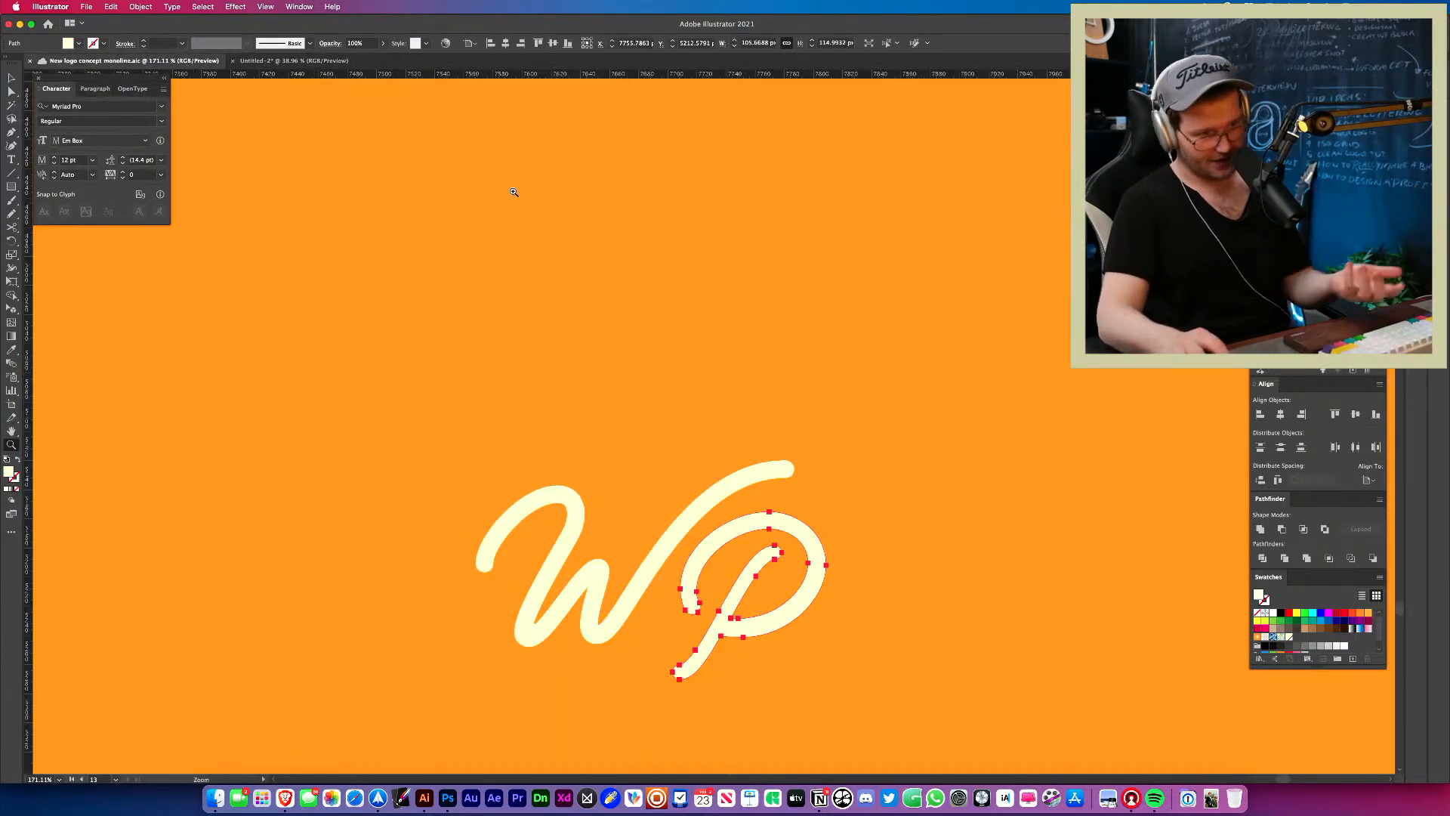
left_click_drag(706, 492, 648, 487)
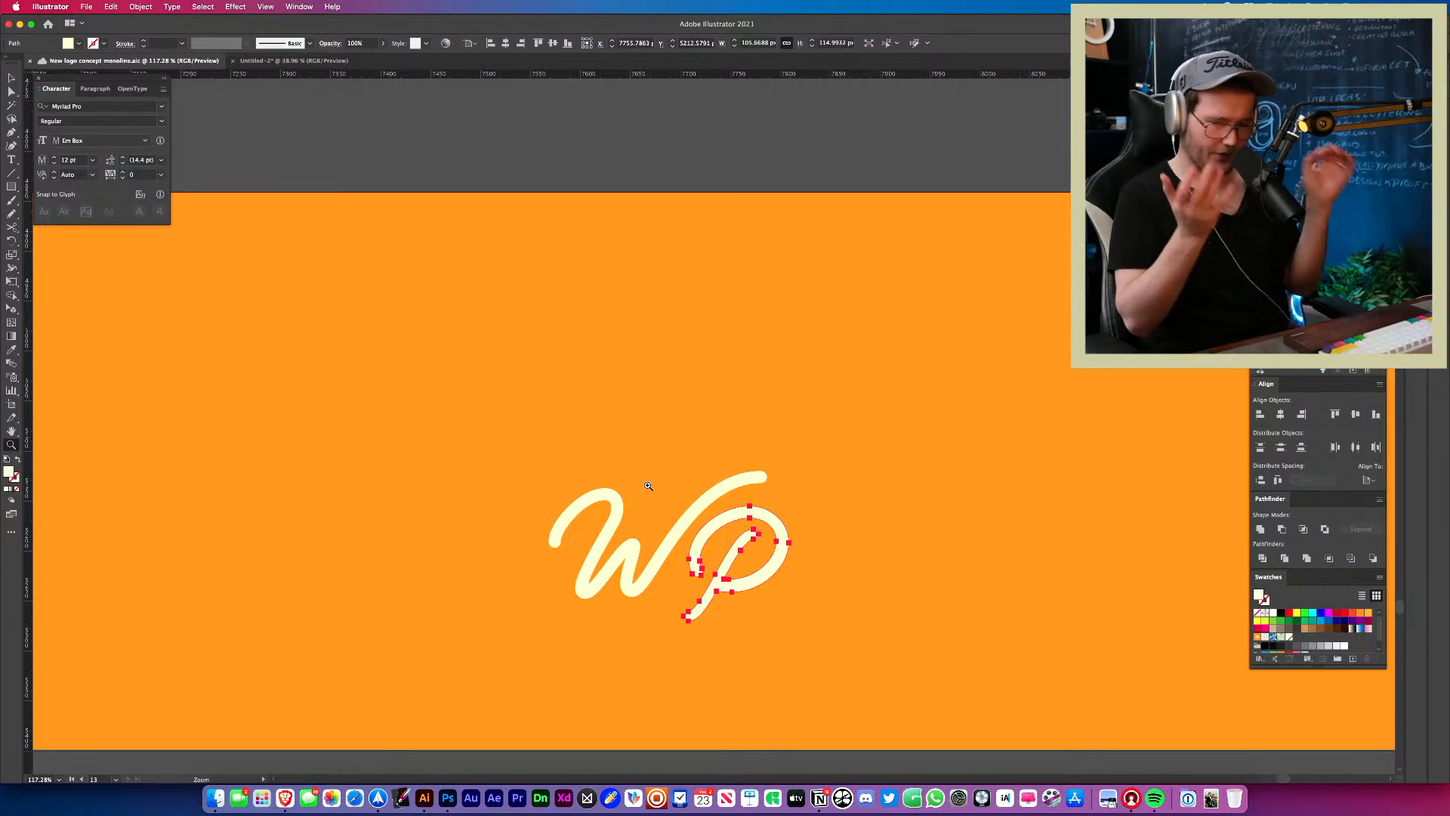
left_click_drag(648, 486, 538, 508)
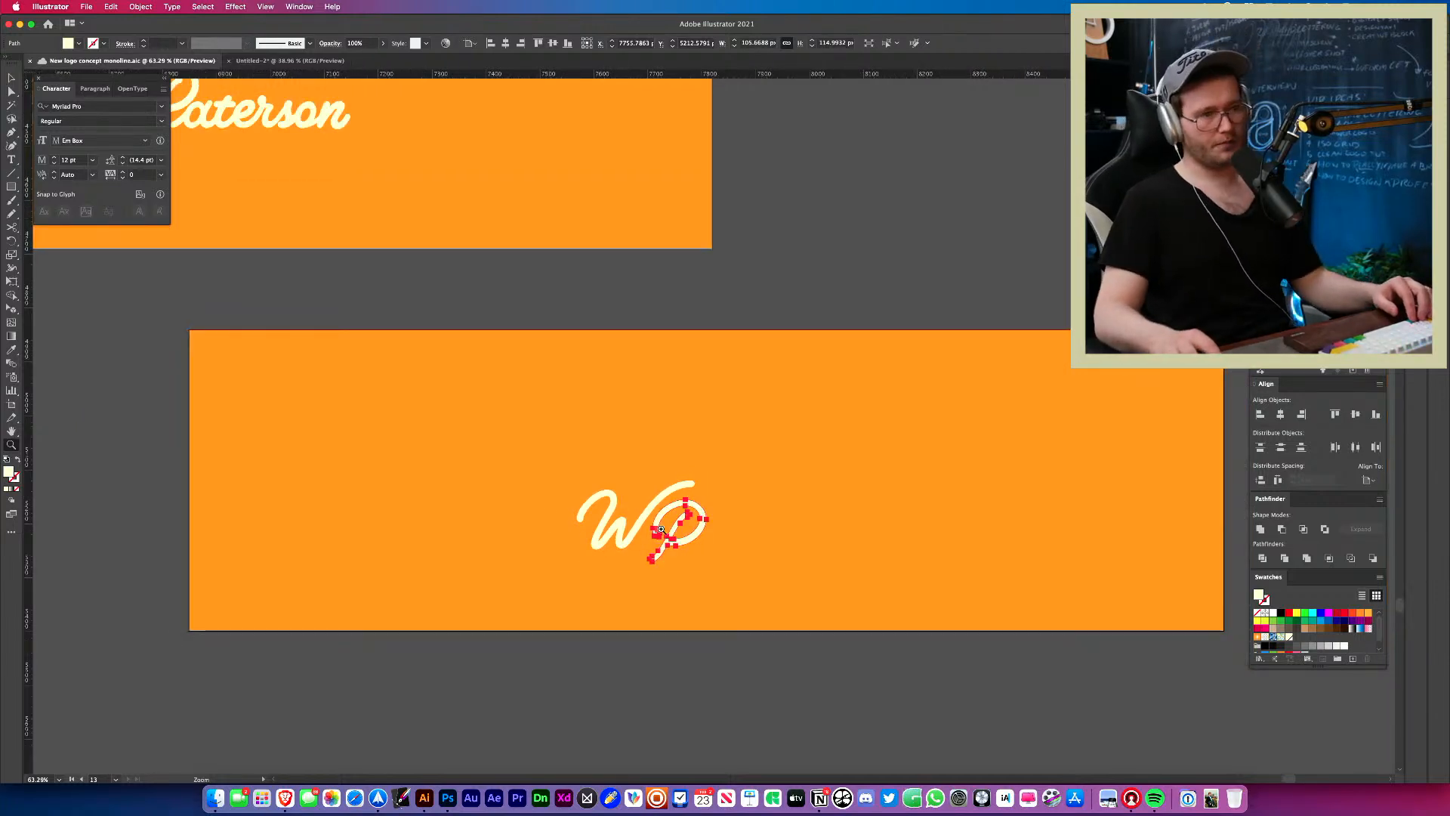
left_click_drag(662, 529, 736, 525)
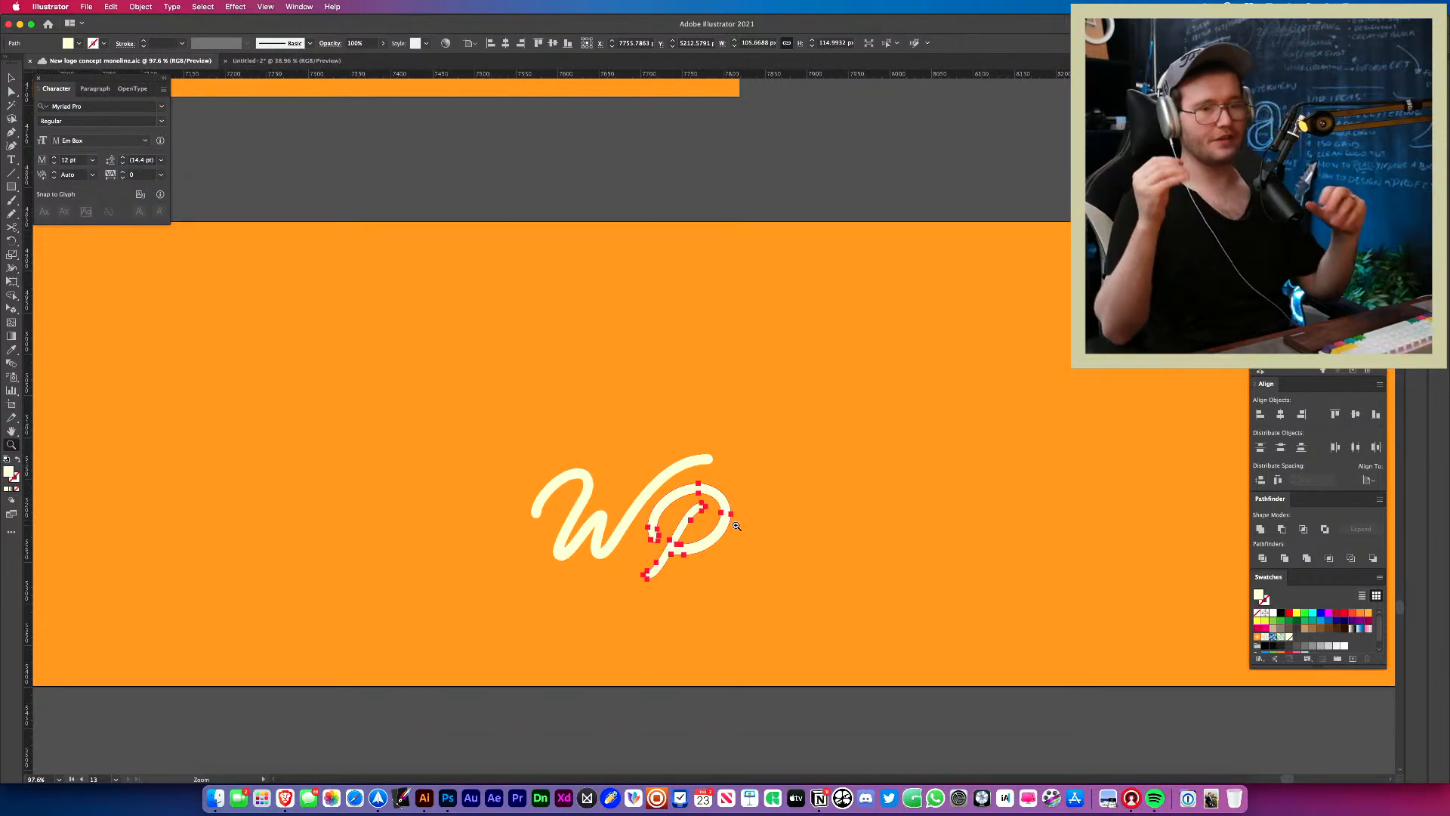
left_click_drag(737, 526, 785, 524)
key("v")
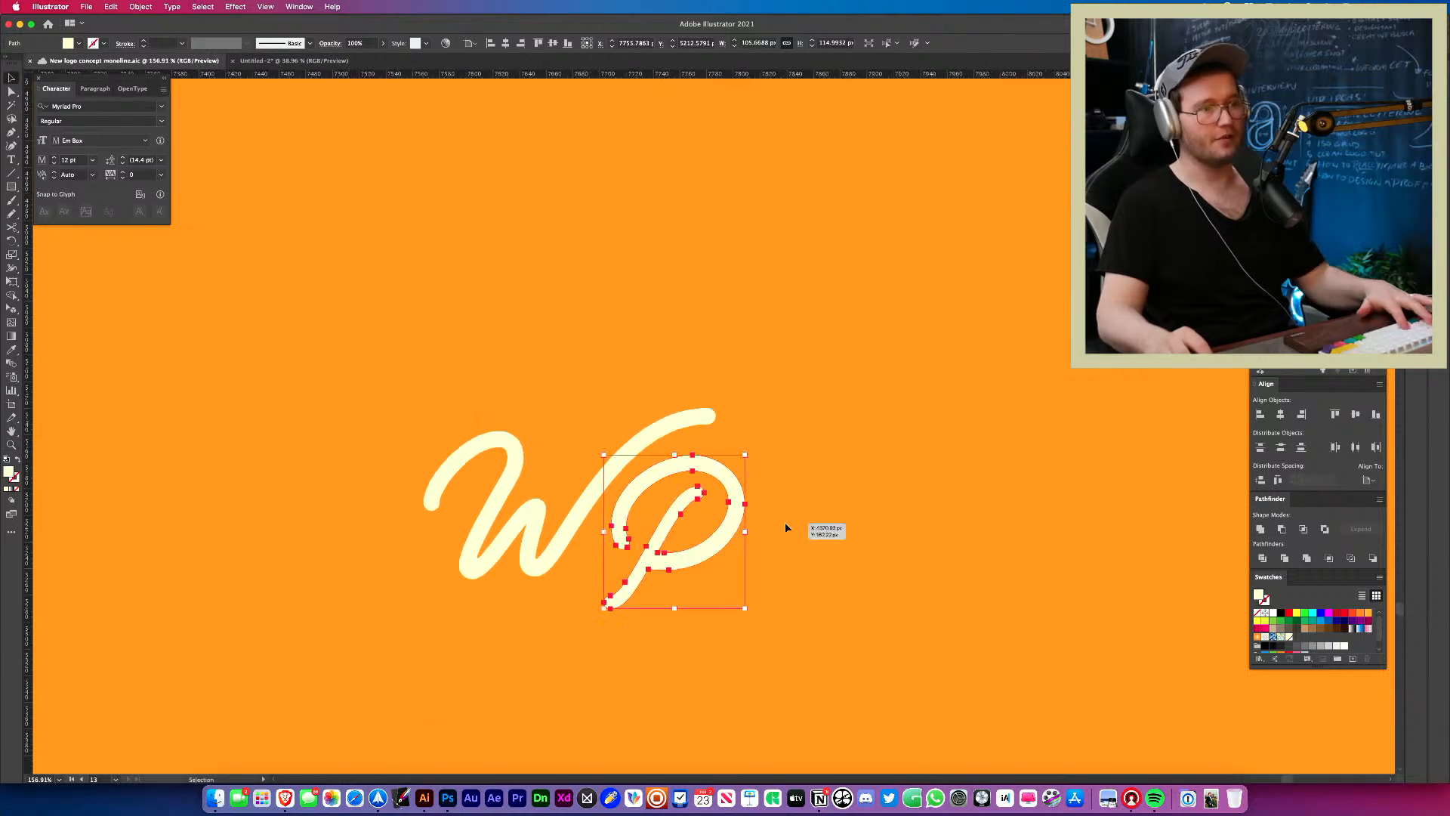
left_click(786, 524)
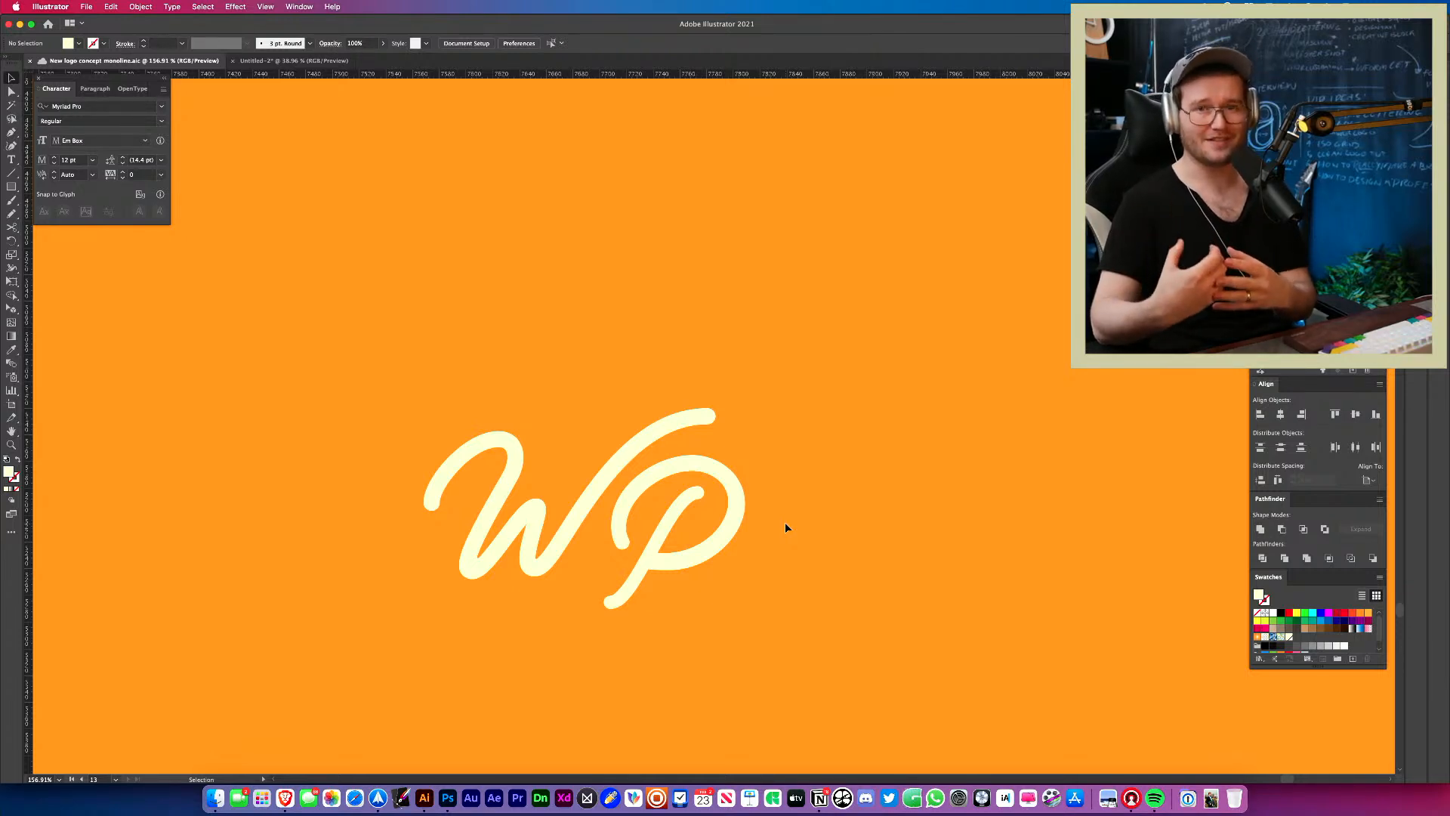
Nudge the P slightly up and to the right, and move the whole WP monogram up and right towards the orange artboard's centre.
left_click_drag(704, 548, 631, 593)
key("z")
left_click_drag(631, 593, 611, 560)
key("v")
left_click(610, 558)
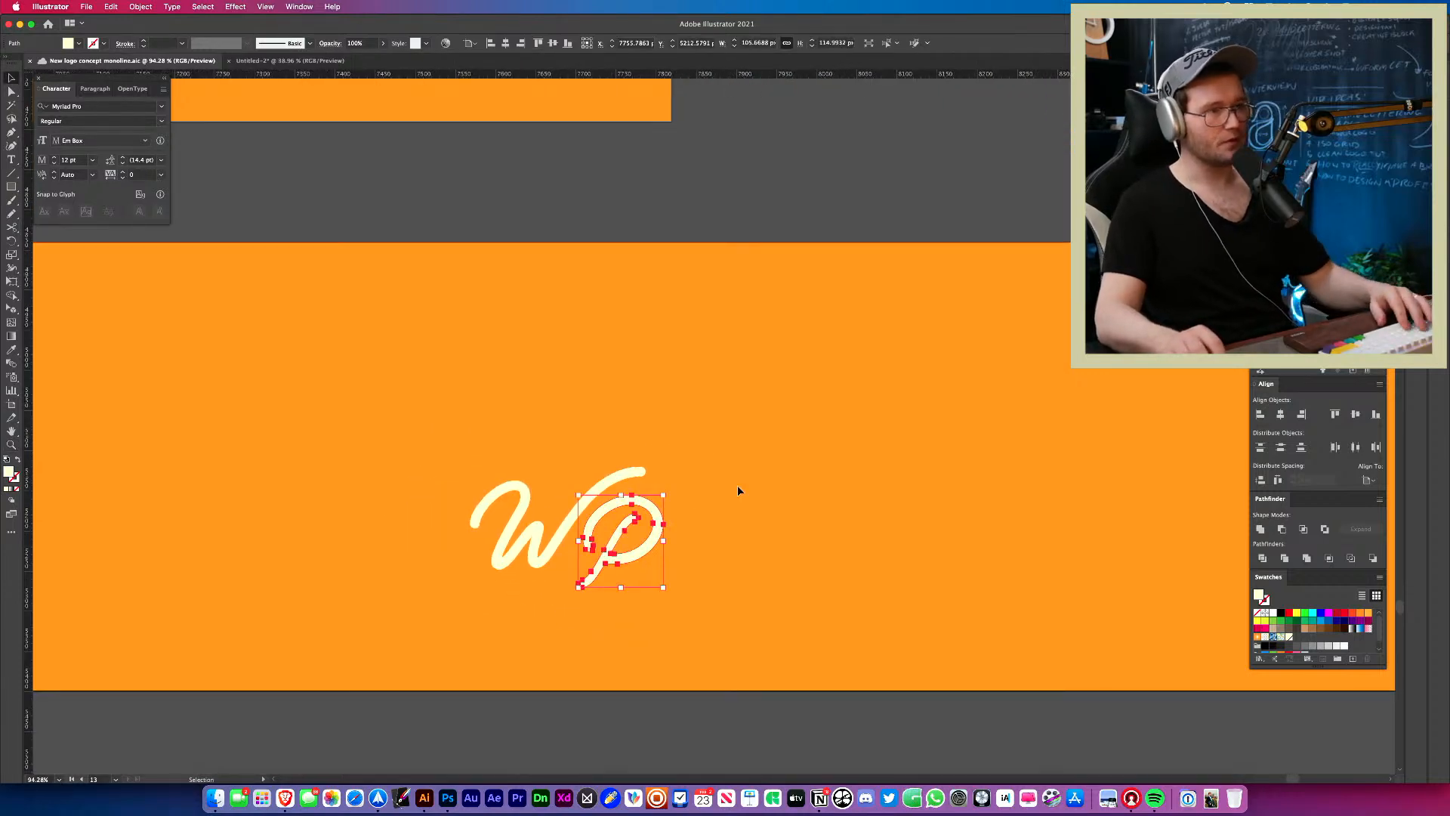
key("r")
left_click_drag(737, 484, 735, 500)
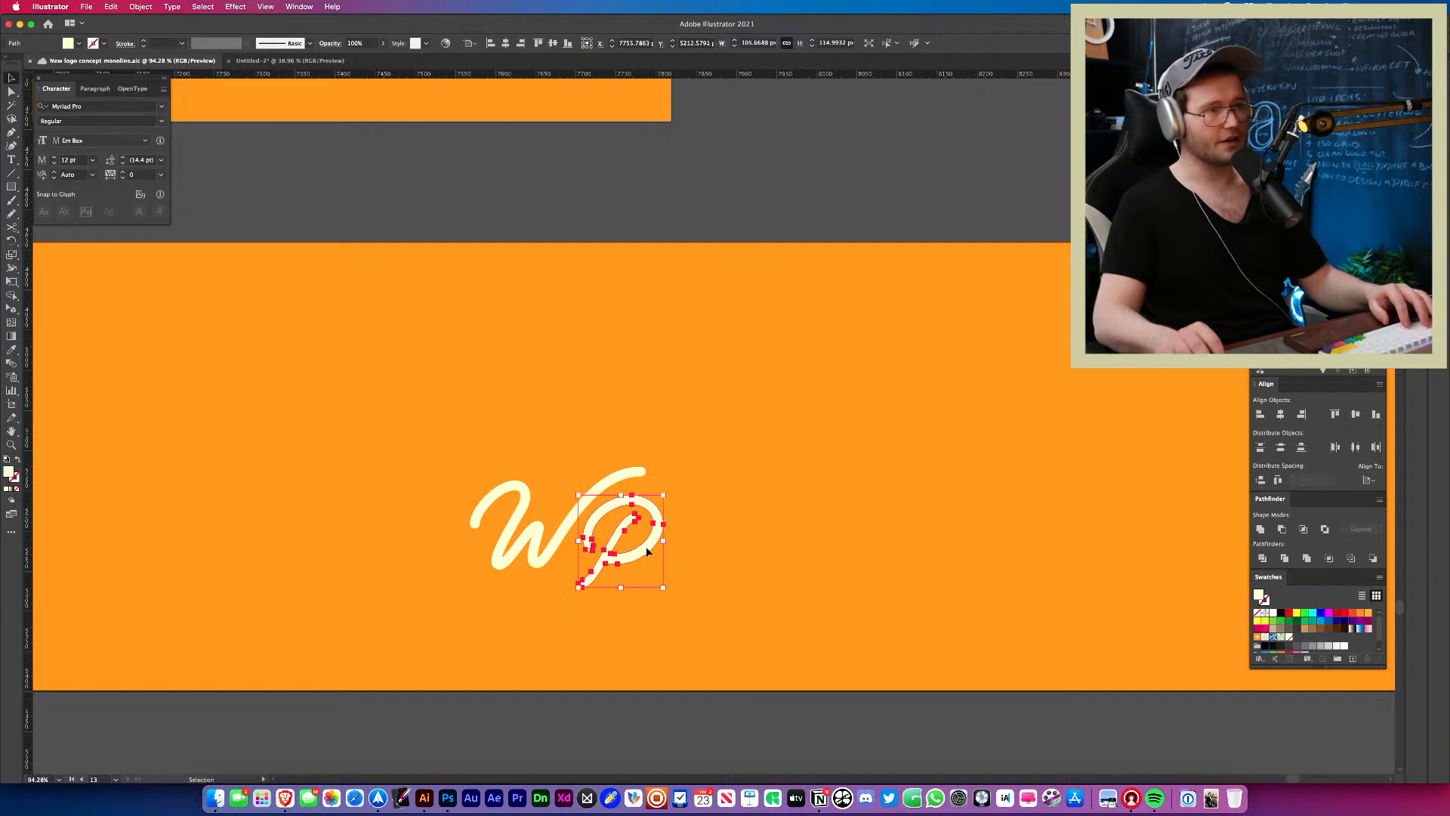
left_click_drag(648, 551, 655, 543)
left_click(732, 535)
left_click_drag(465, 535, 569, 504)
left_click(635, 618)
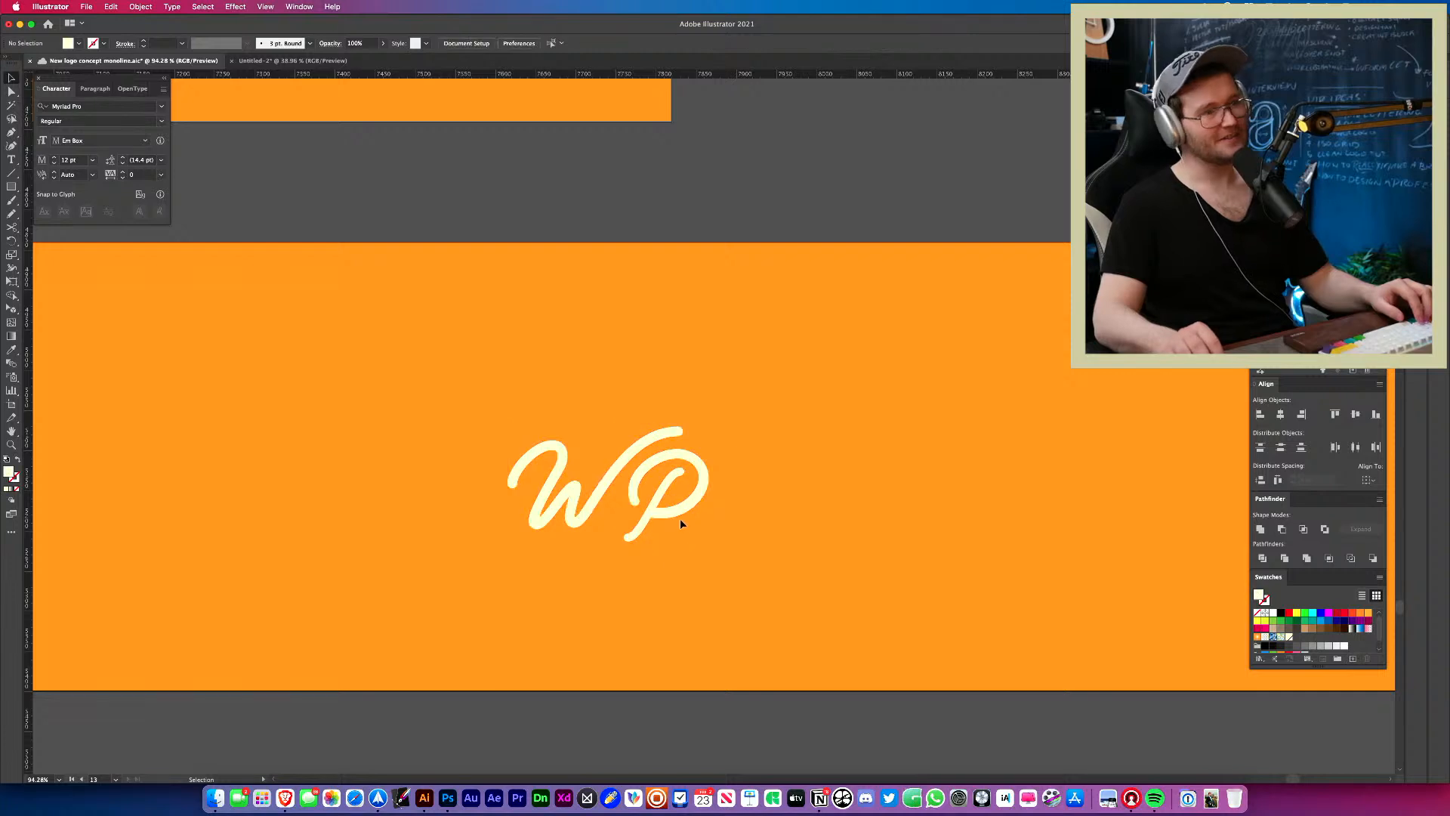
Nudge the P slightly down and closer to the W.
left_click(679, 512)
left_click(785, 545)
scroll(729, 549, "up", 5)
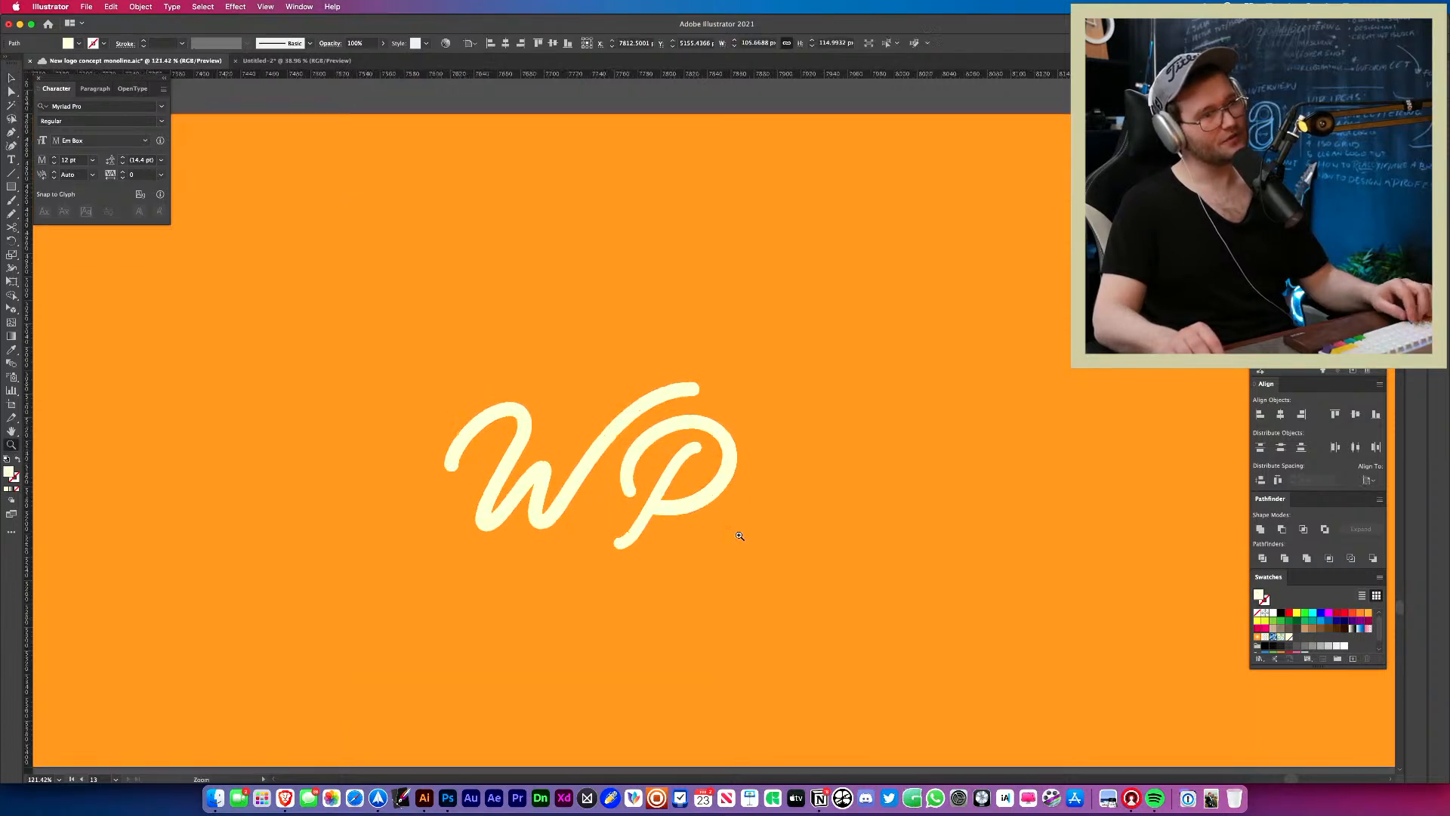
left_click(707, 505)
left_click(843, 555)
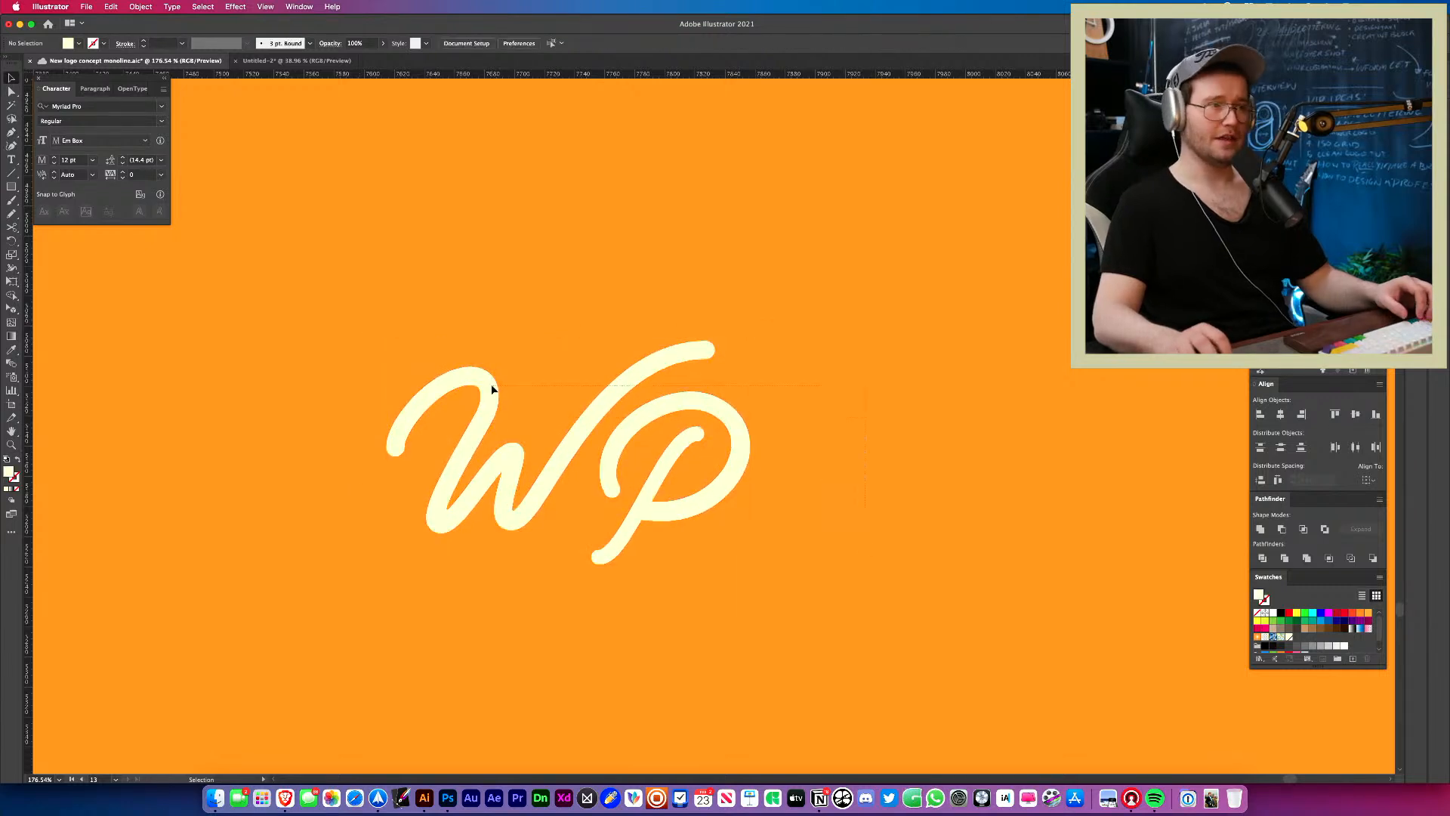
Draw an outlined cream square of about 200 px with no fill to the right of the WP monogram.
key("z")
left_click_drag(656, 385, 541, 380)
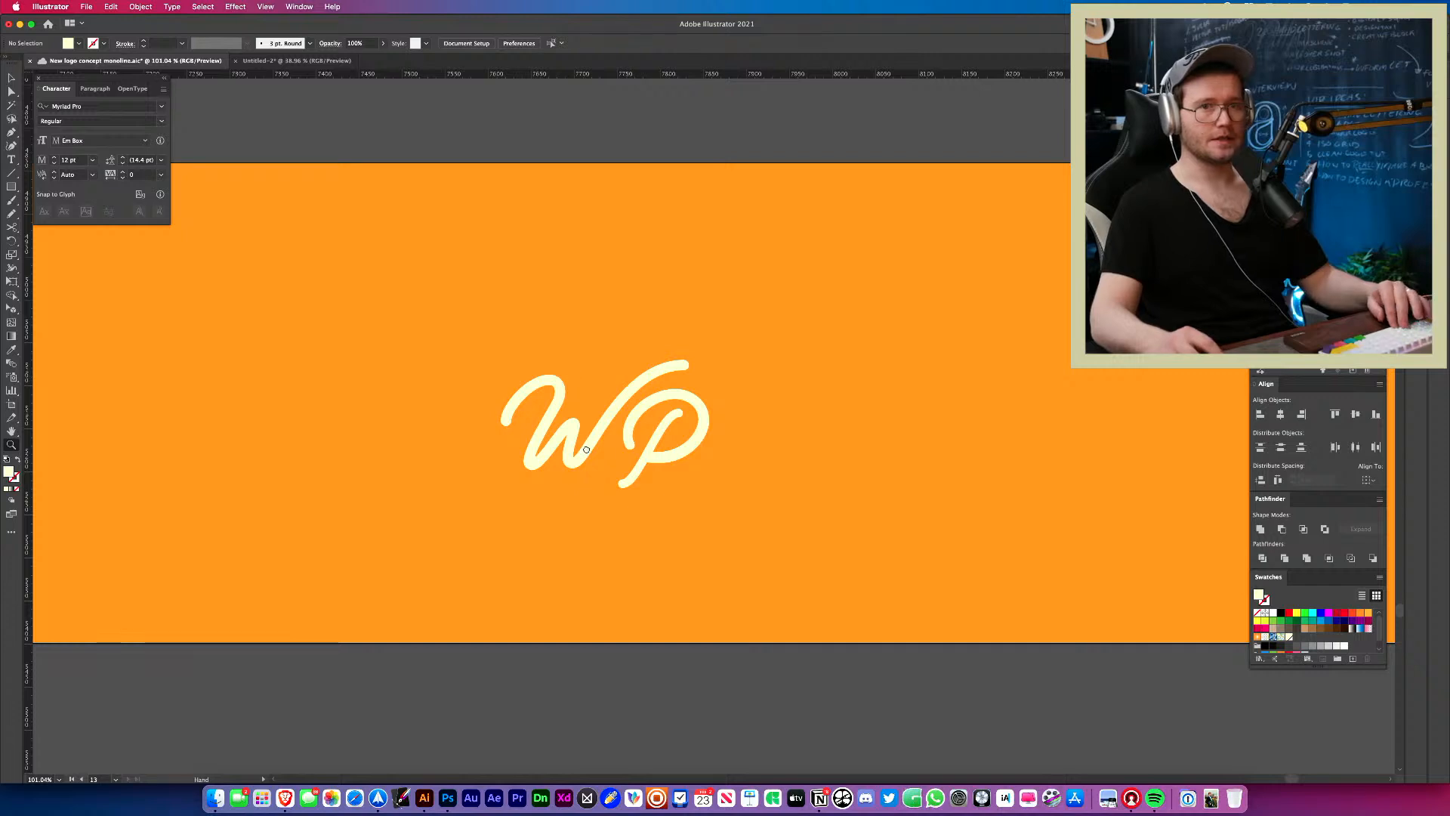
left_click_drag(586, 450, 606, 519)
left_click_drag(719, 515, 688, 518)
key("v")
left_click(814, 528)
left_click_drag(739, 462, 542, 446)
key("m")
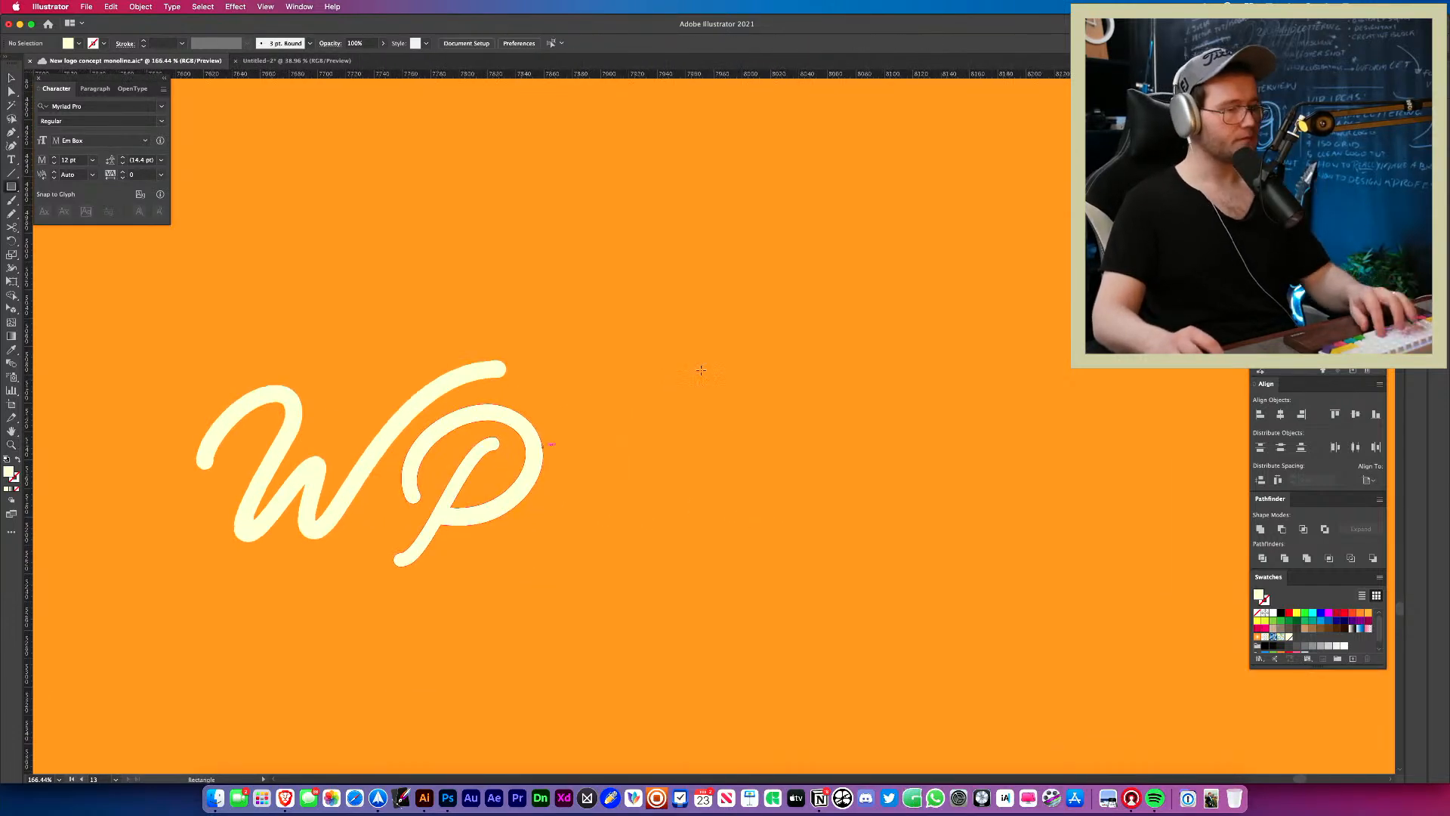
left_click_drag(685, 342, 969, 626)
key("shift+x")
key("v")
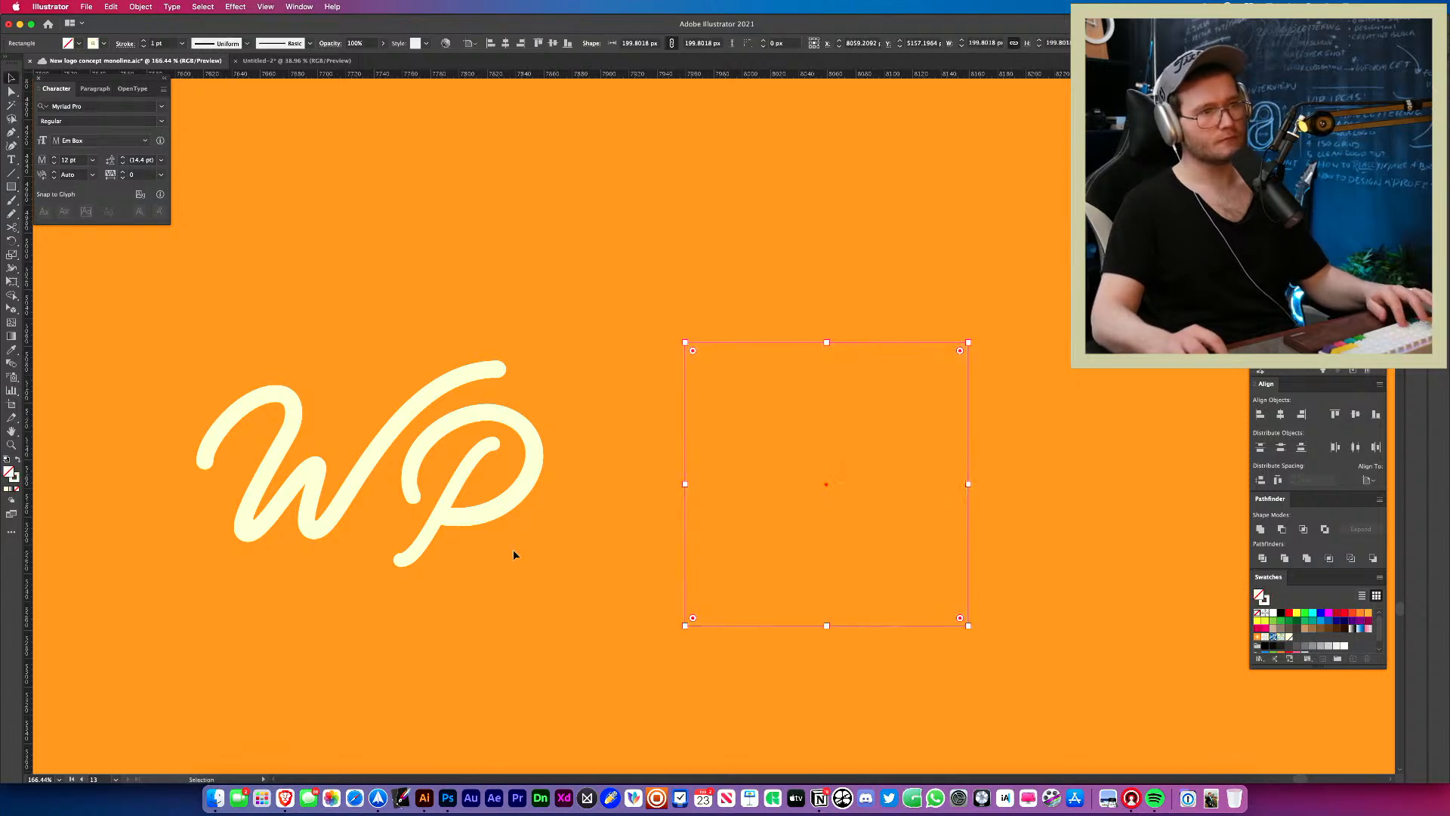
Place a copy of the WP monogram inside the outlined square, scaled down to fit and roughly centred.
left_click(514, 549)
left_click_drag(604, 479, 854, 473)
left_click_drag(1006, 399, 962, 420)
left_click_drag(931, 530, 888, 498)
left_click(928, 573)
left_click(920, 418, "shift")
left_click_drag(944, 413, 937, 417)
left_click(971, 417)
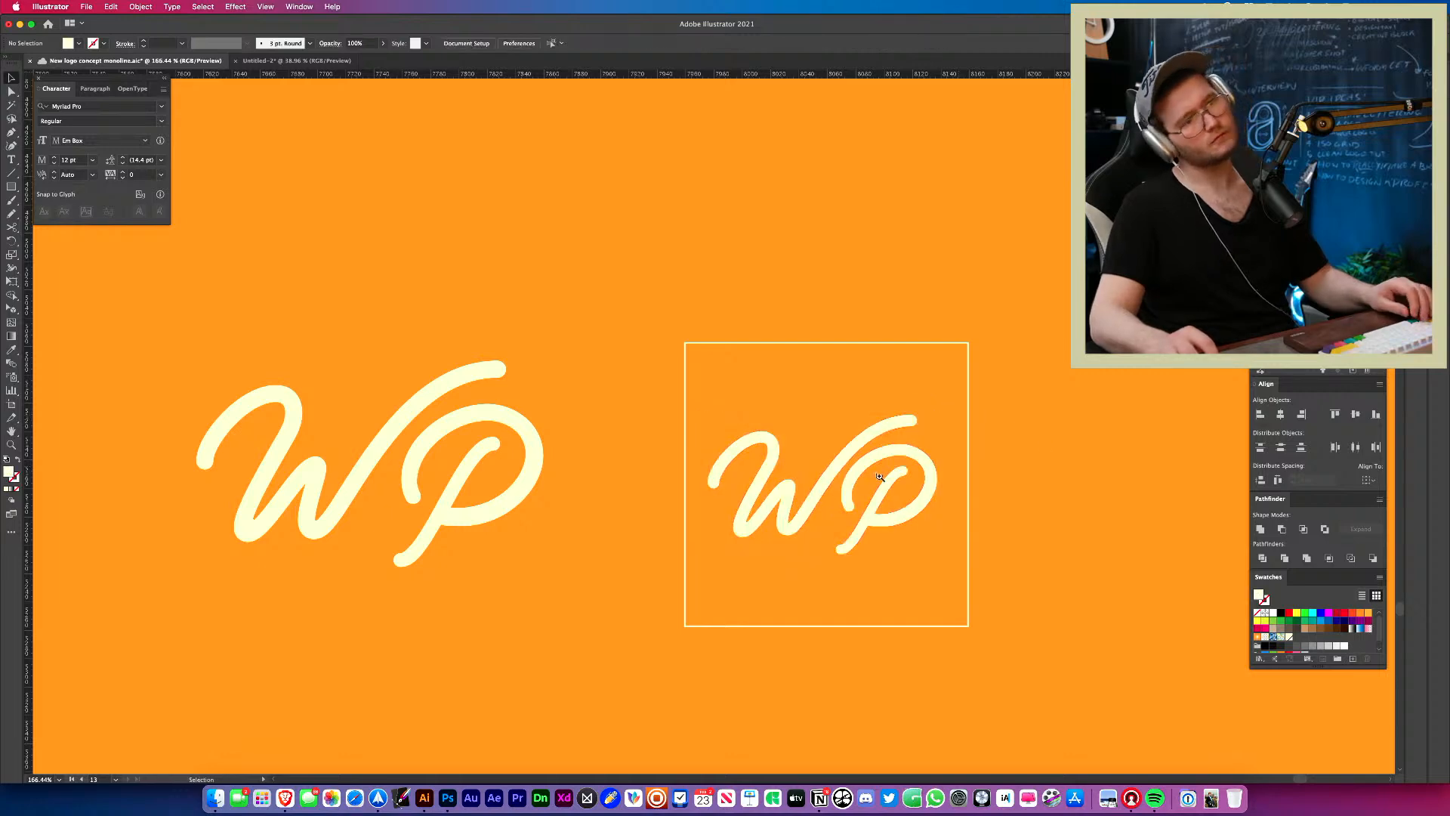
Delete the outlined square together with the small monogram copy inside it.
key("z")
left_click_drag(896, 472, 798, 463)
key("v")
left_click(798, 463)
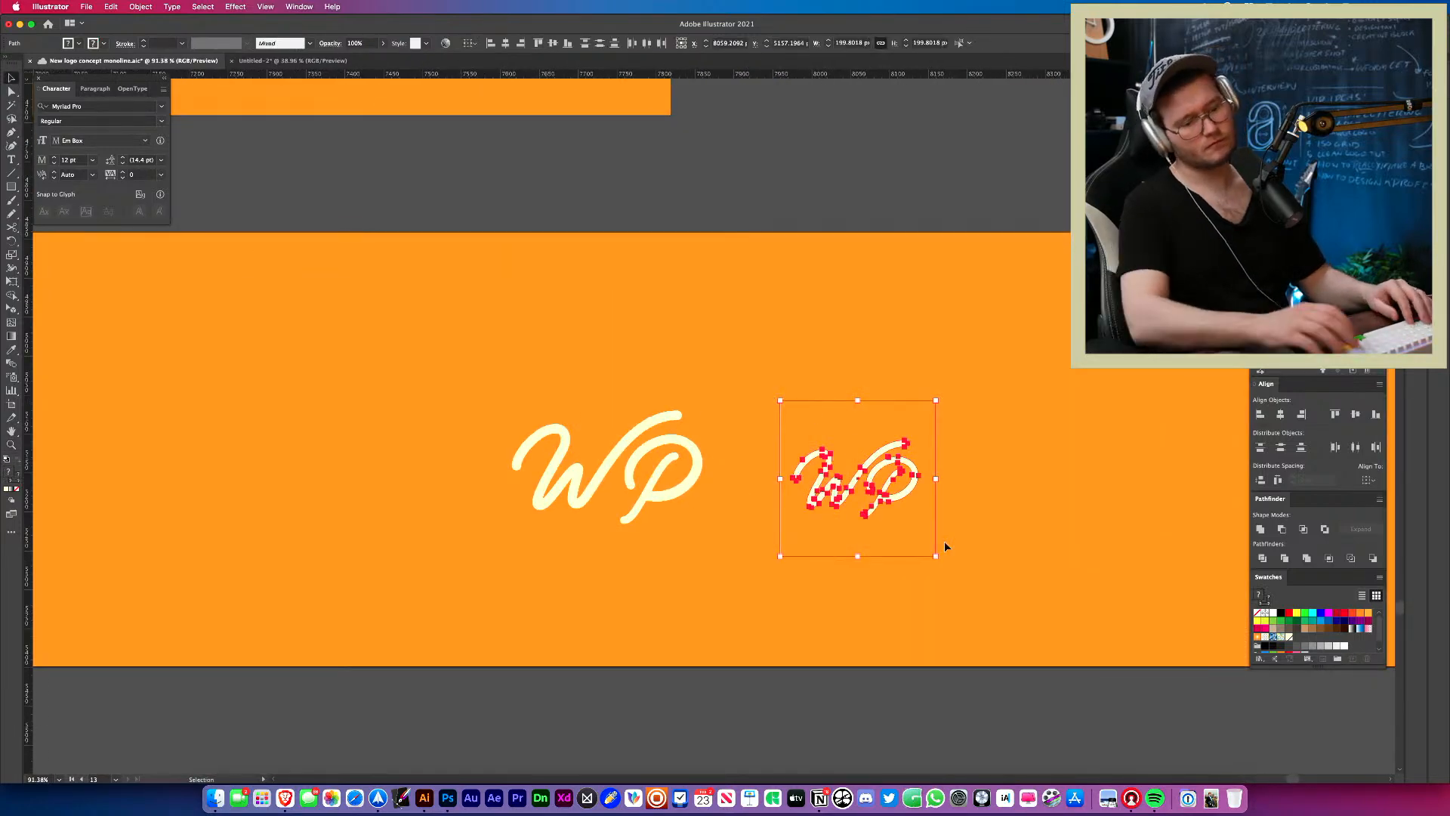
key("Delete")
Draw a cream-filled square of about 86 px on the orange artboard to the right of the WP monogram.
key("m")
mouse_move(860, 487)
left_mouse_down()
mouse_move(926, 552)
mouse_move(731, 534)
mouse_move(864, 537)
mouse_move(821, 542)
left_mouse_up()
key("v")
left_click(939, 545)
key("z")
key("a")
left_click(709, 511)
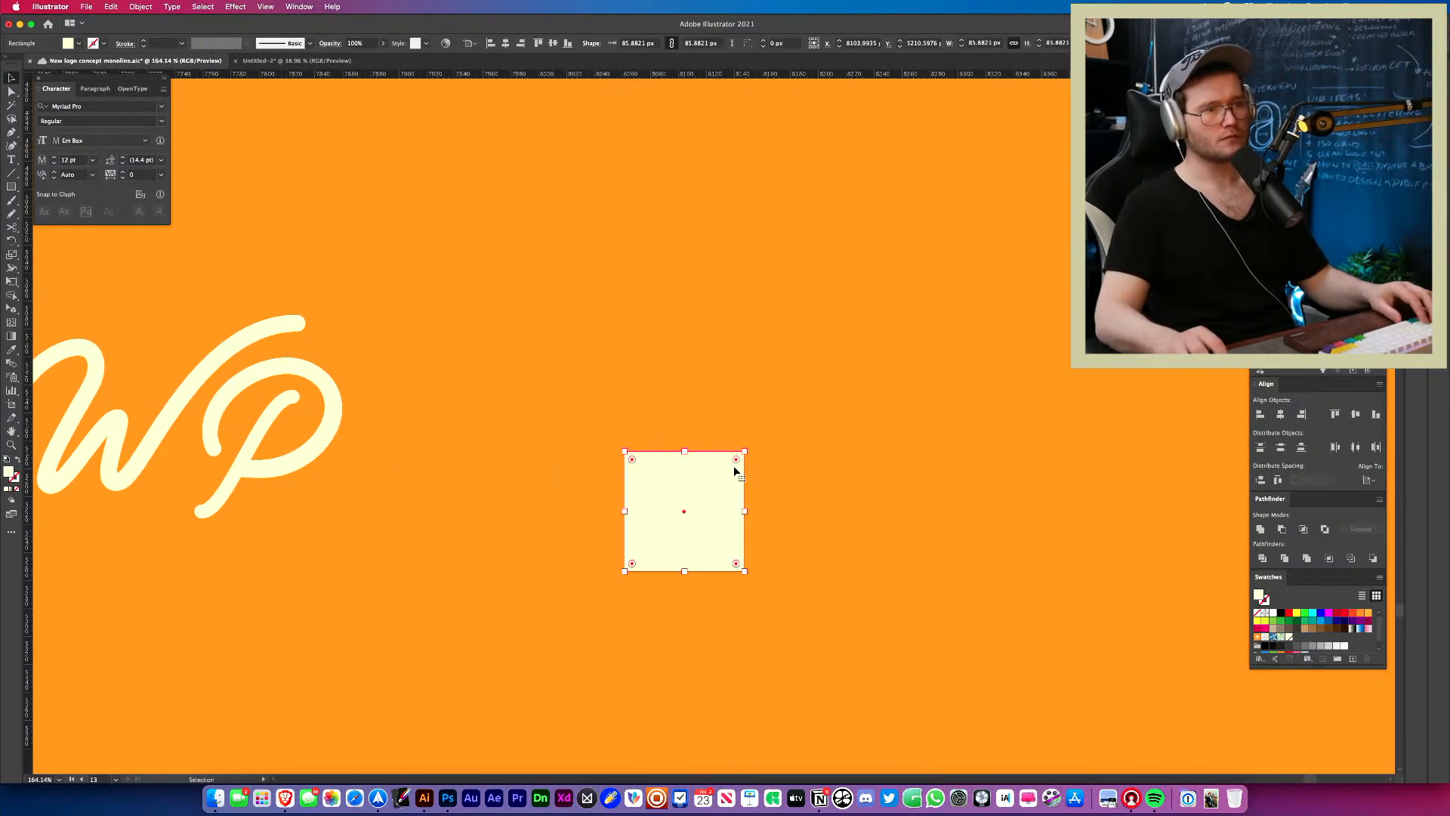
Try rounding only the square's upper-right corner, and undo the rounding.
left_click(745, 452)
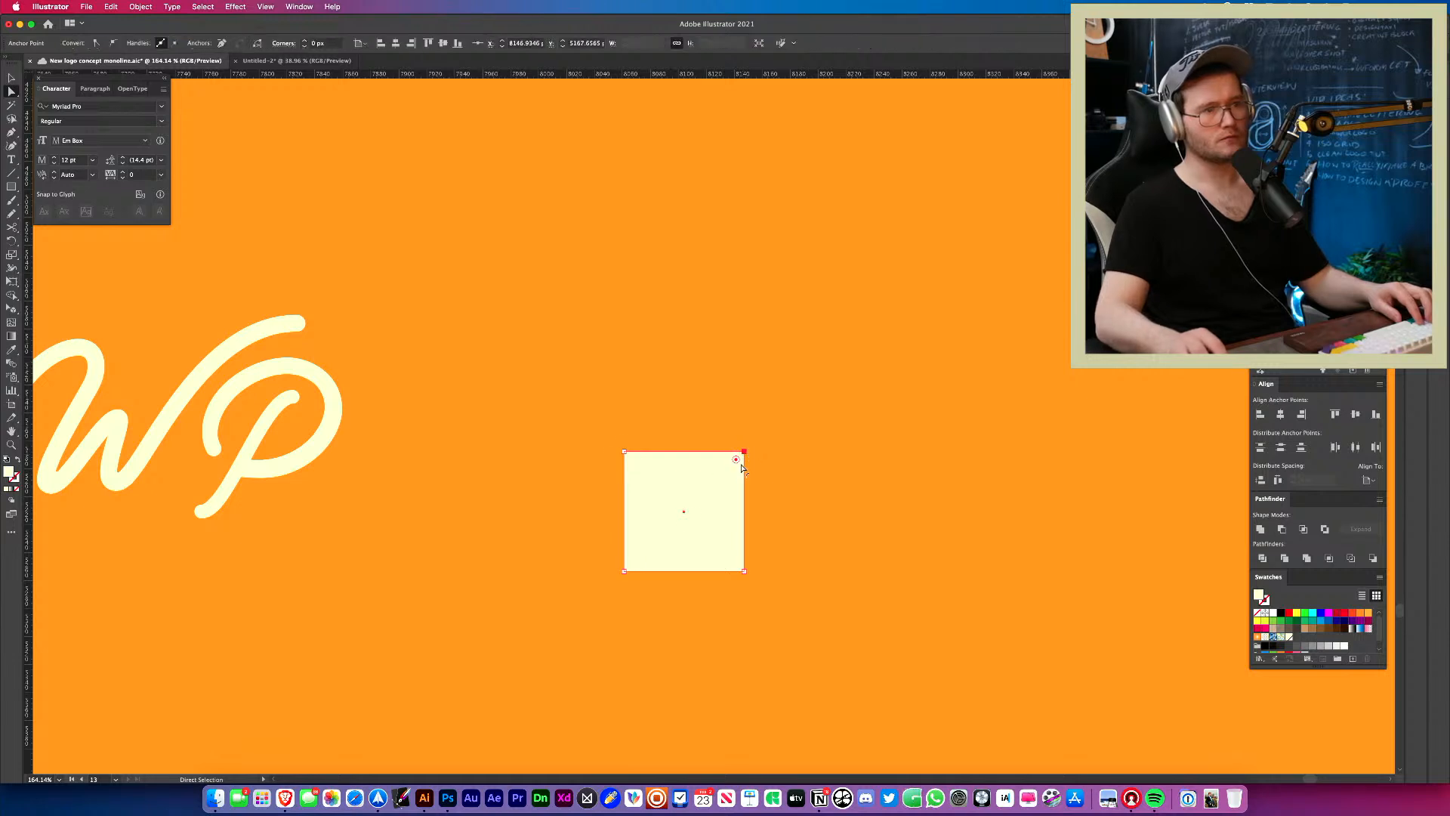
left_click_drag(736, 459, 685, 501)
left_click(809, 518)
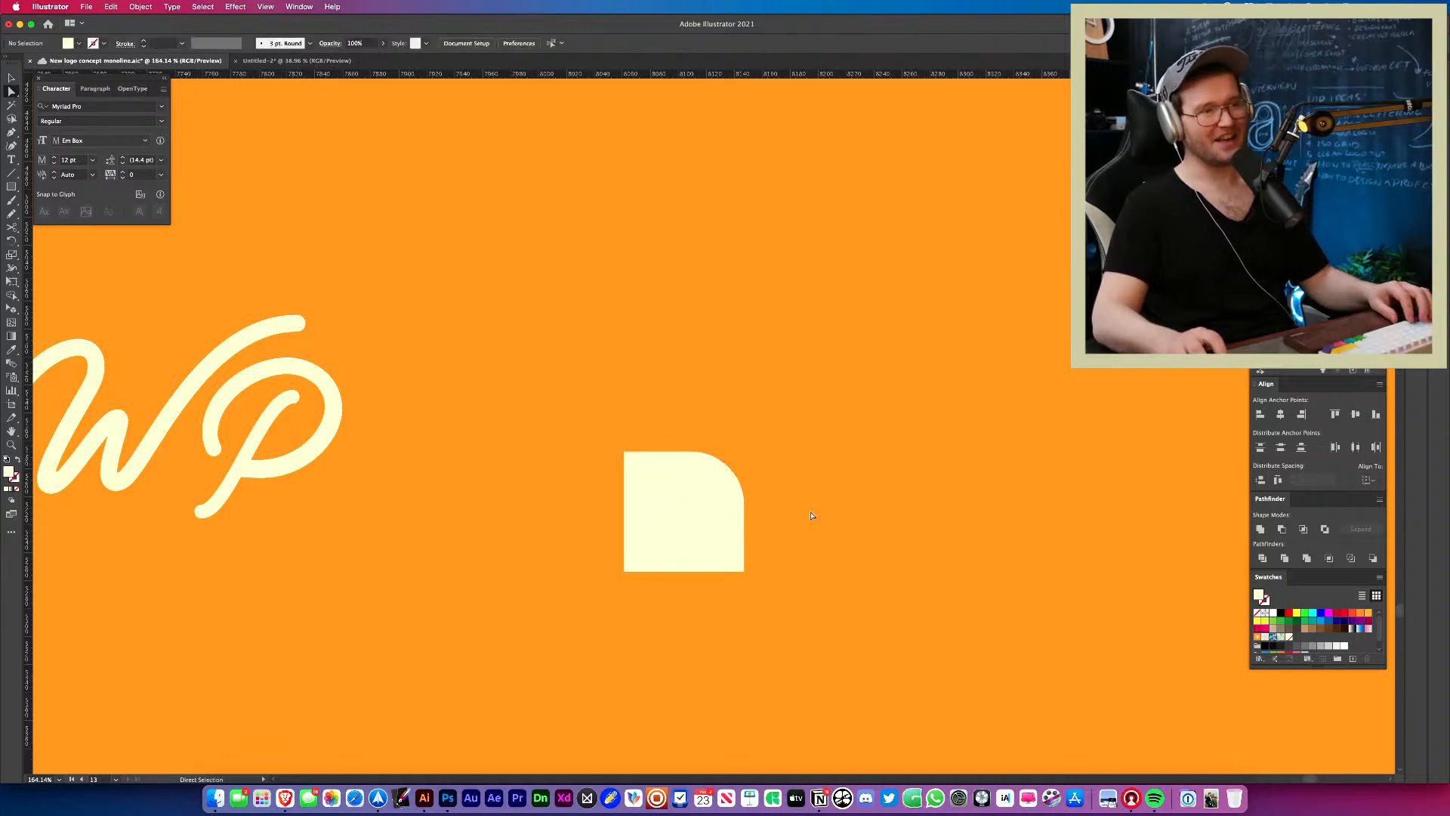
left_click_drag(808, 518, 672, 519)
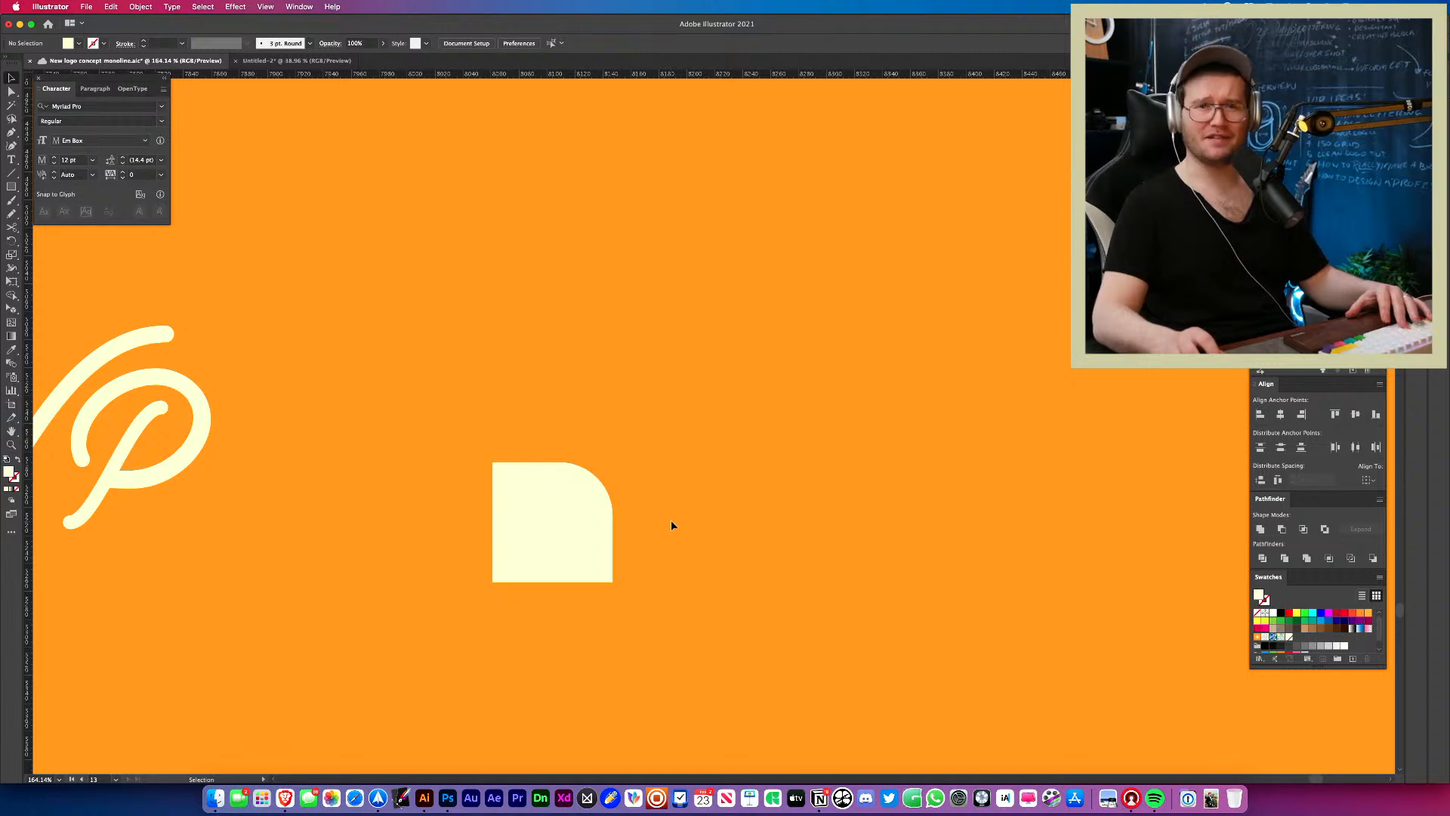
left_click(602, 560)
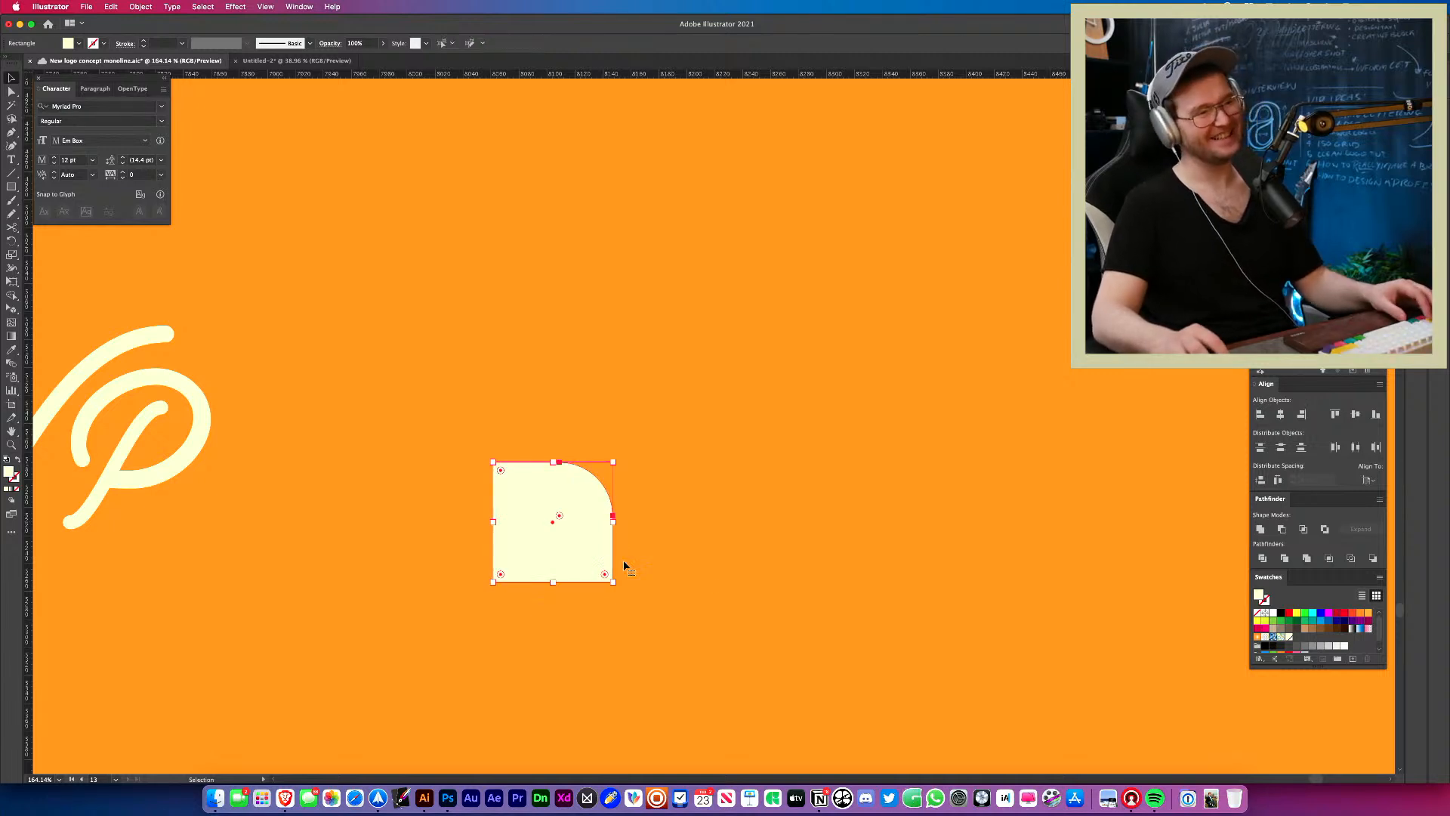
key("super+z")
left_click(712, 582)
Round the square's two lower corners equally, to a radius of roughly a quarter of its width.
key("a")
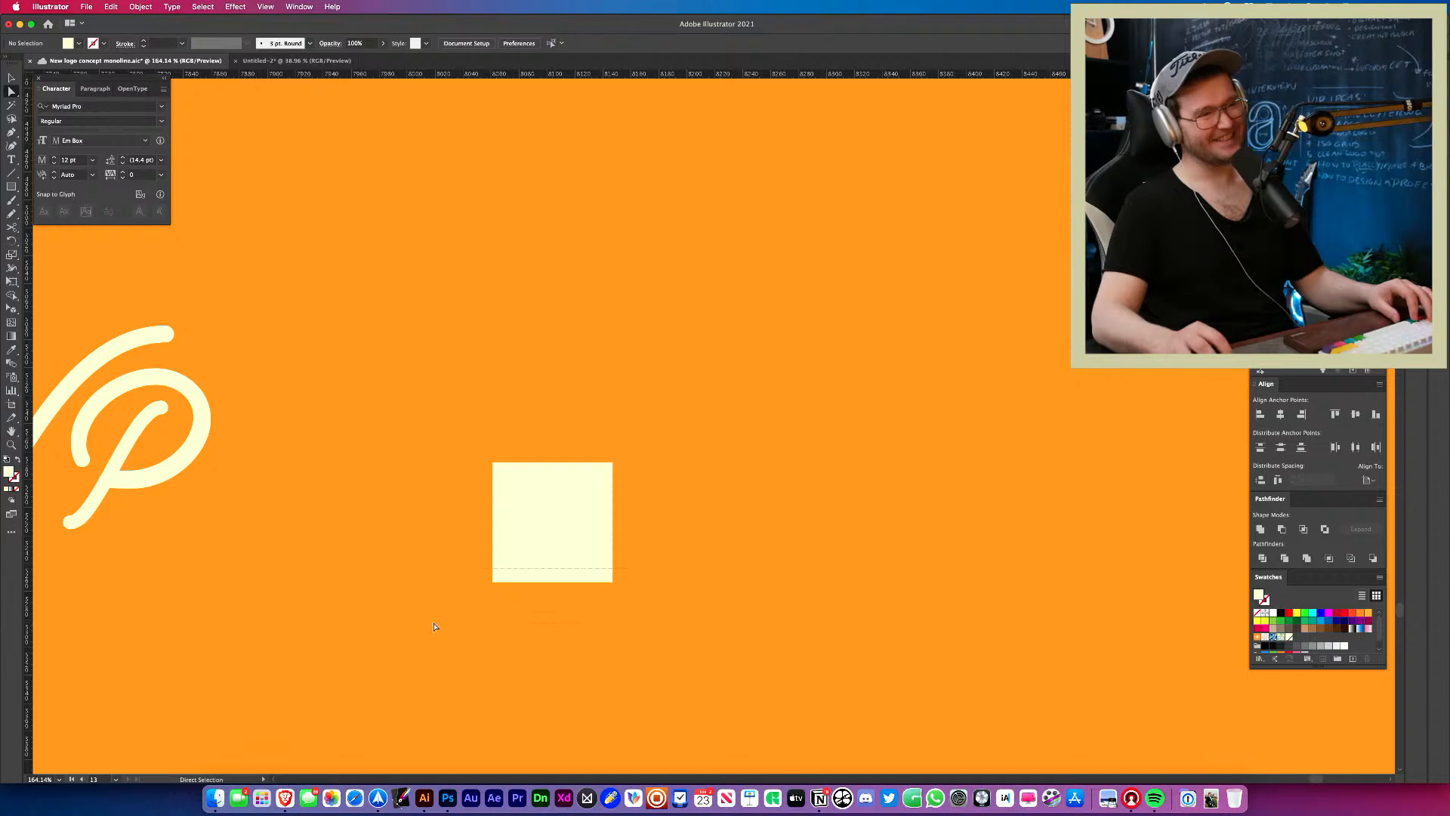
left_click_drag(433, 625, 433, 626)
left_click_drag(501, 575, 516, 560)
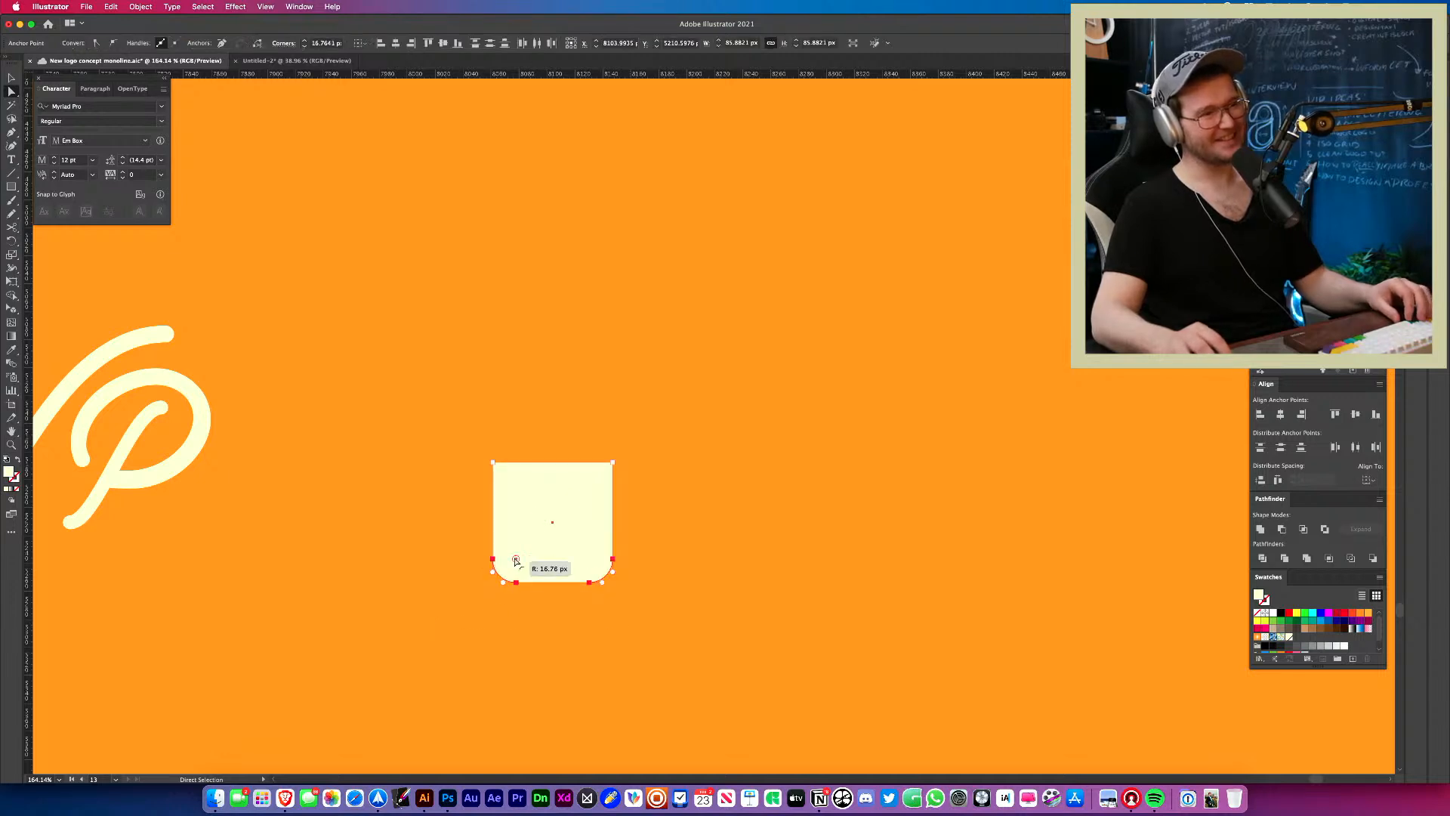
scroll(557, 536, "up", 3)
key("v")
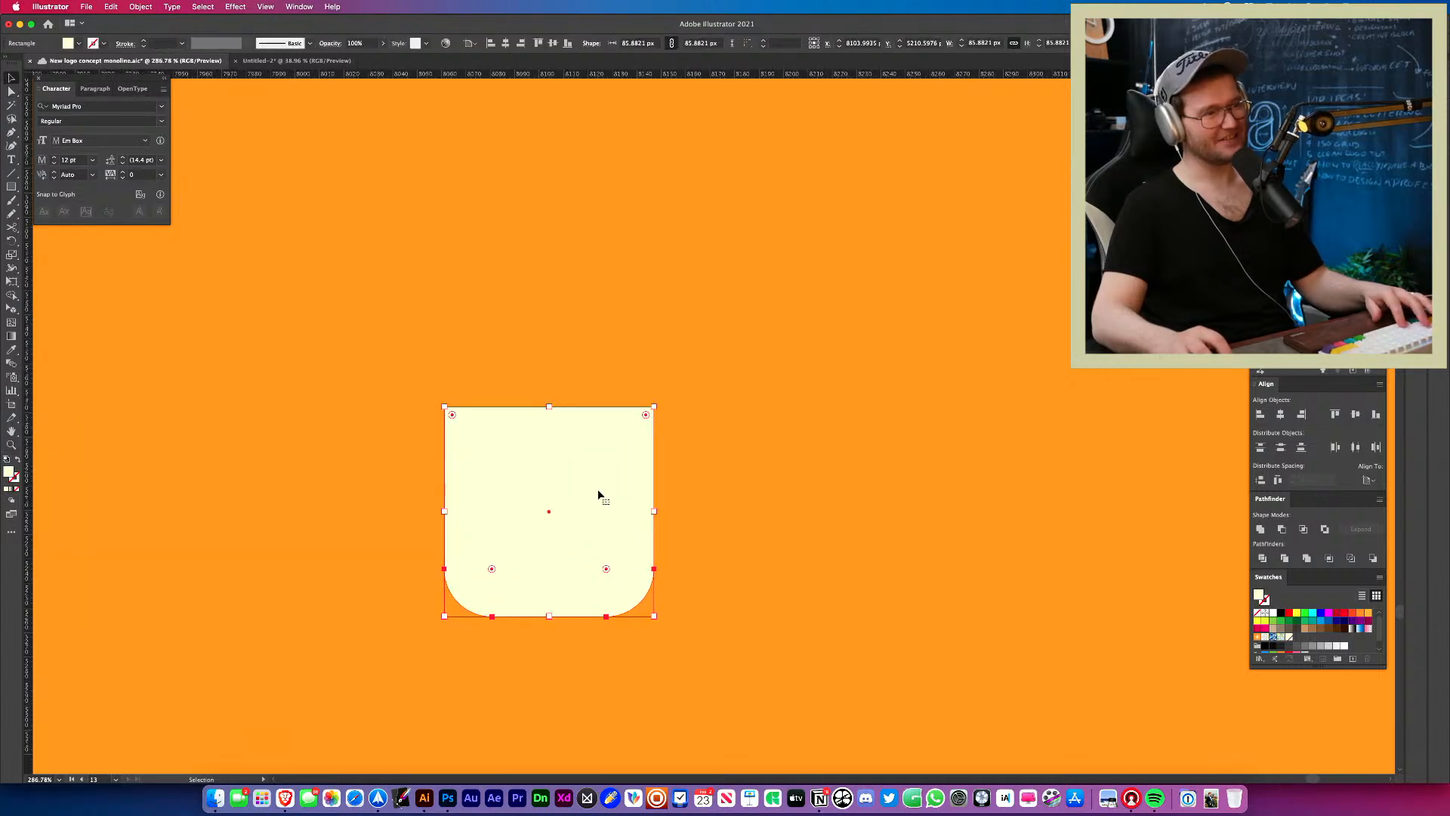
Try adding an anchor point at the middle of the shape's upper edge and moving it downward, and undo the edit.
key("p")
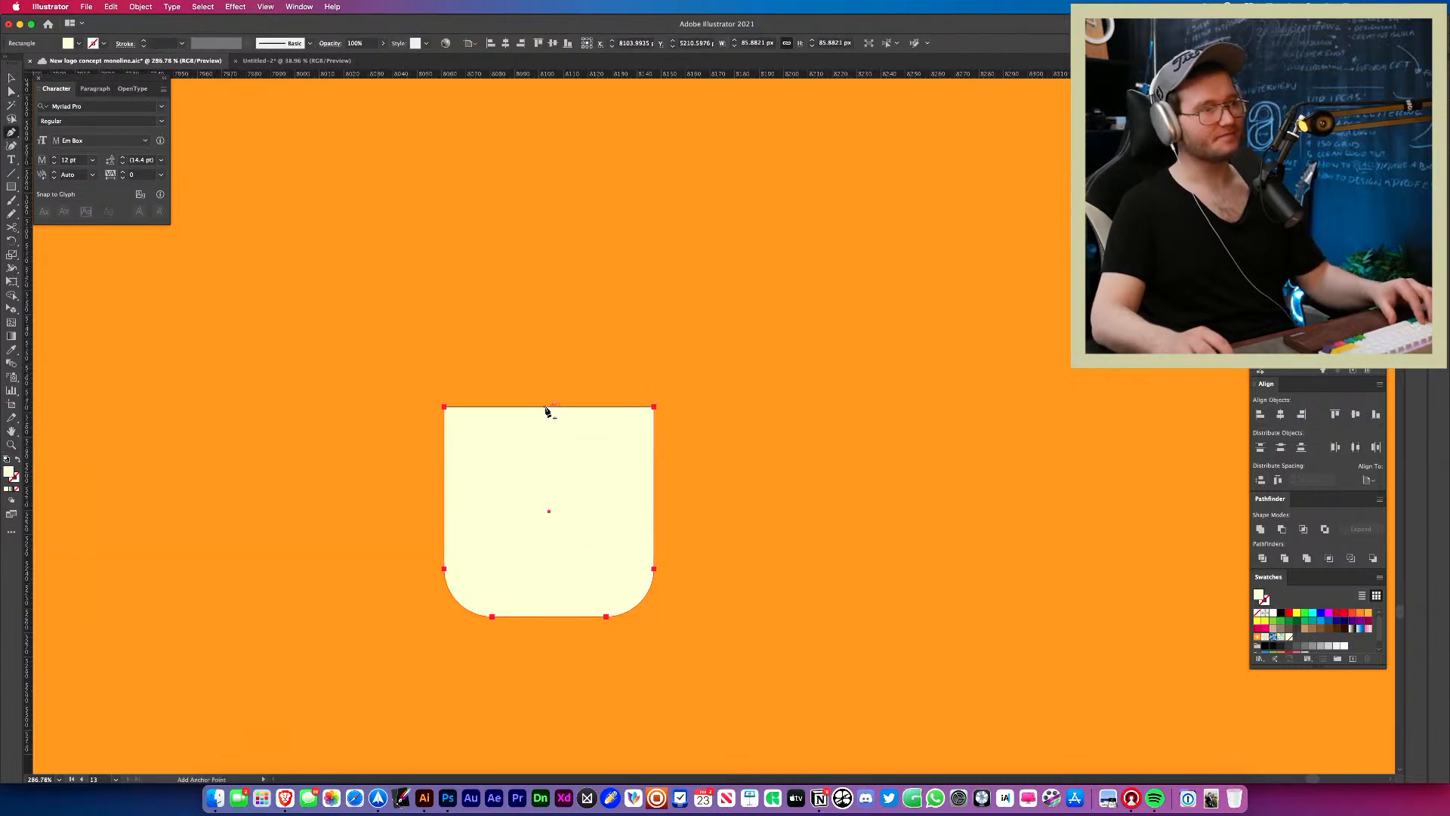
left_click(549, 408)
key("a")
left_click(549, 408)
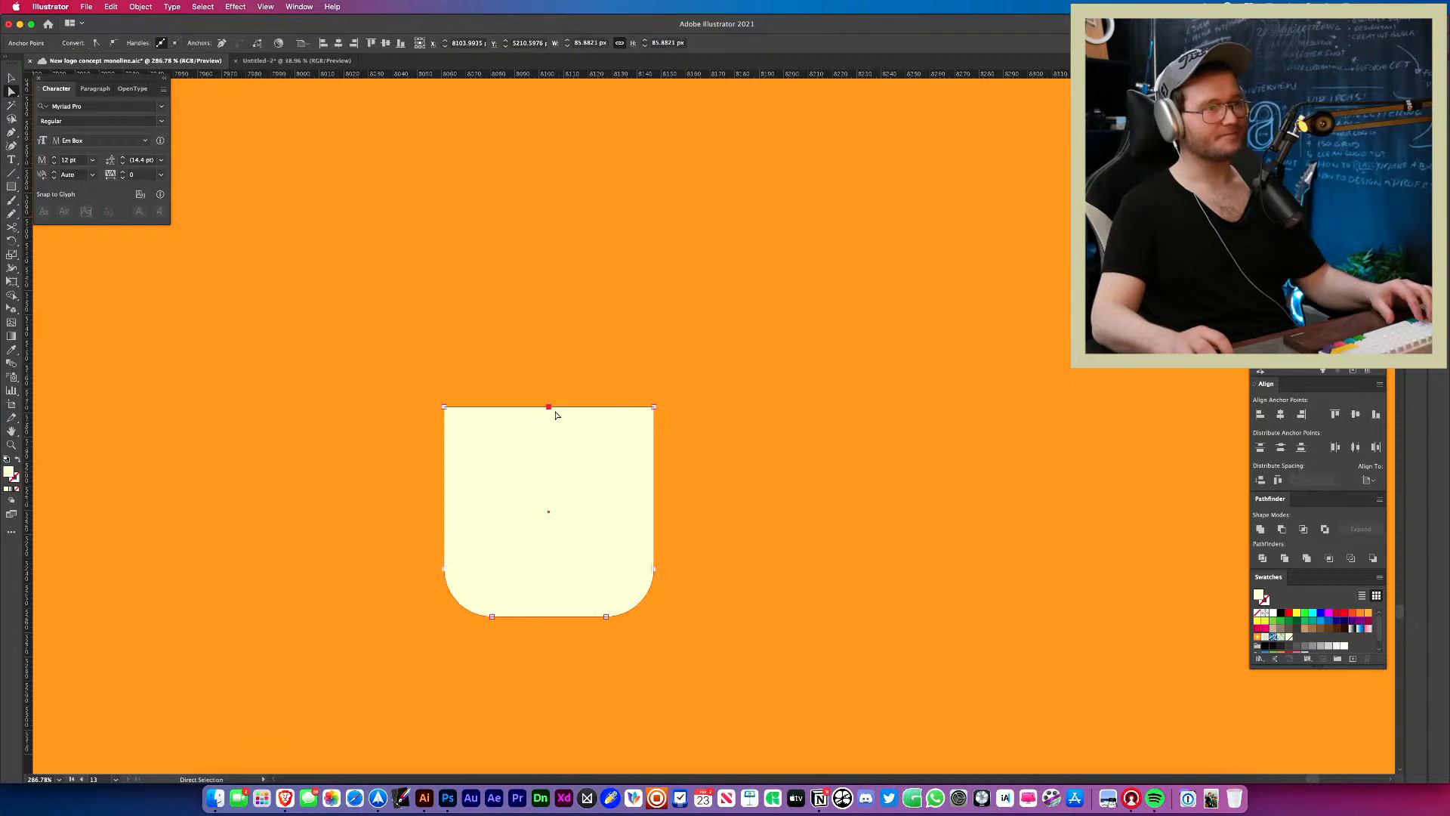
key("v")
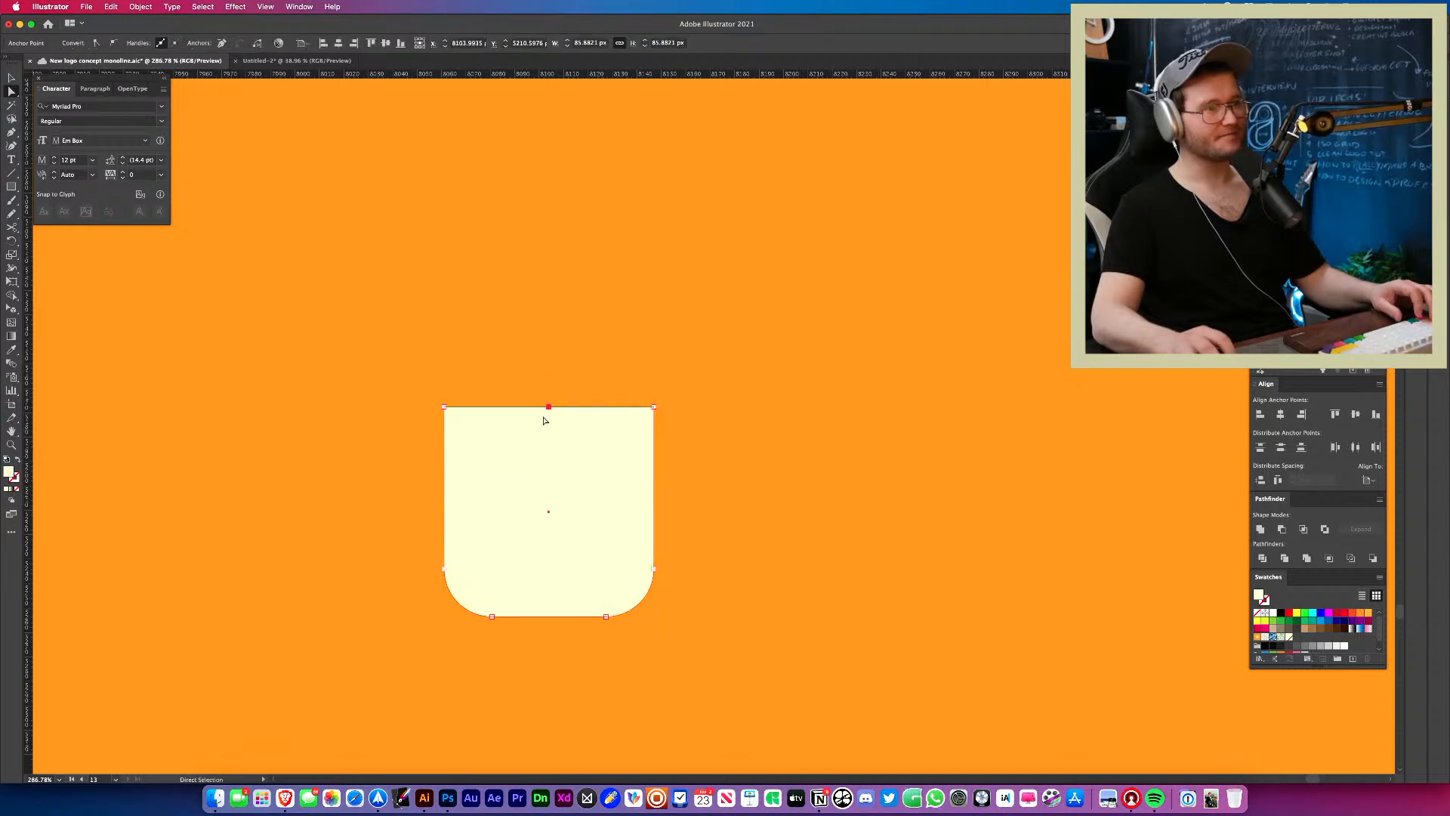
left_click_drag(548, 411, 551, 458)
key("super+z")
key("super+z")
Try again to notch the upper edge by lowering a newly added midpoint anchor, and undo the notch.
left_click(686, 476)
left_click(573, 435)
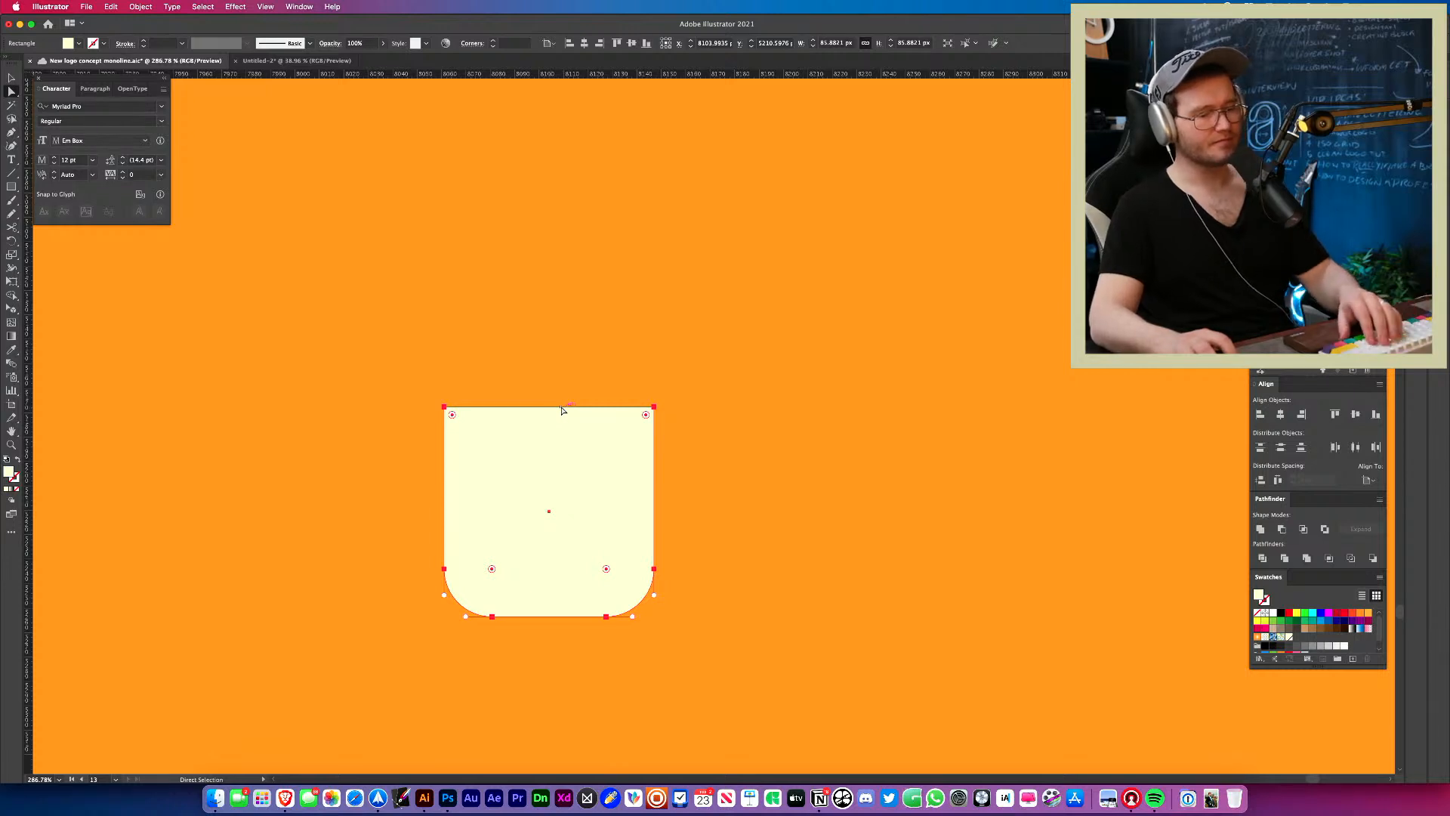
key("plus")
left_click(549, 407)
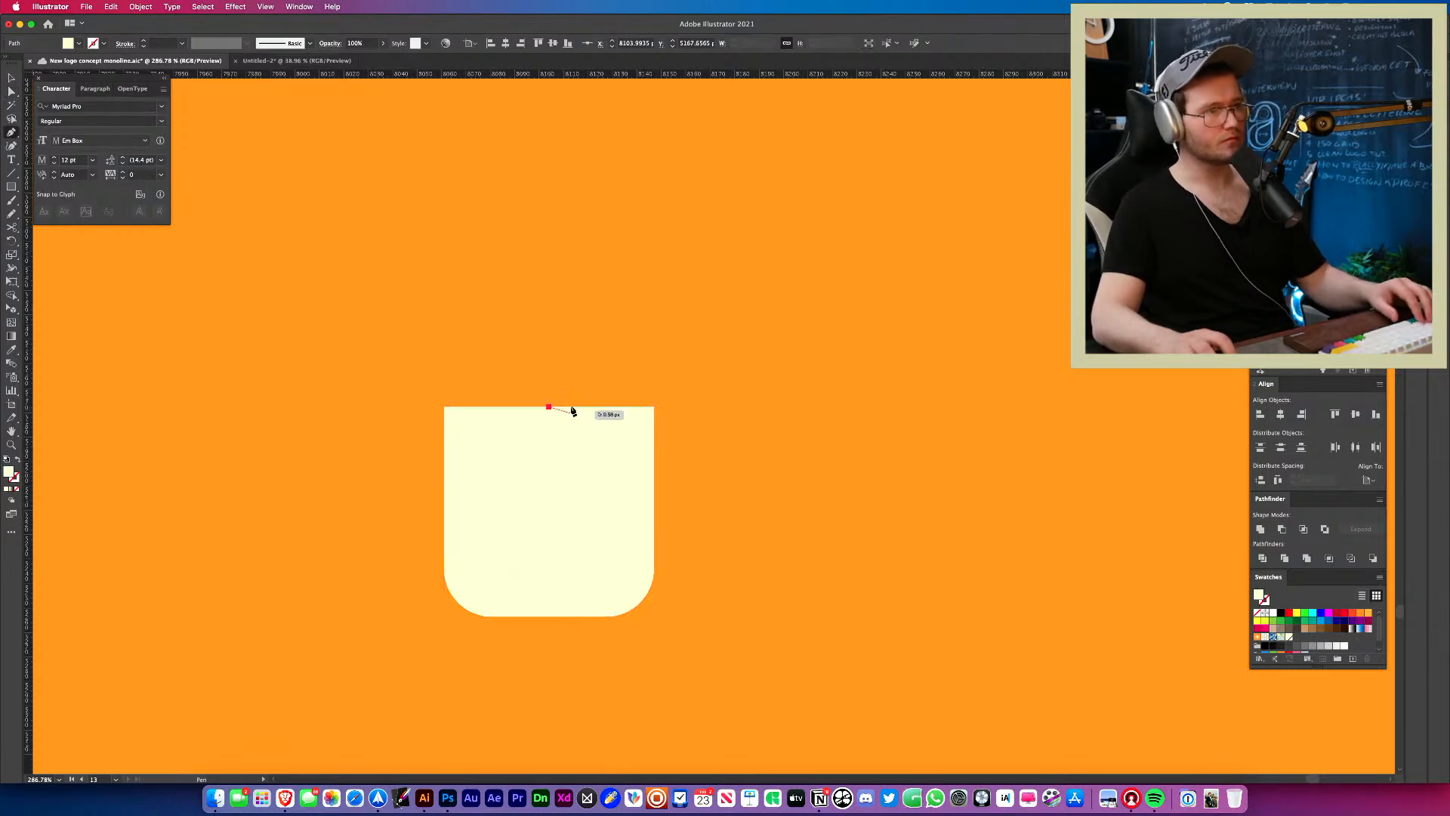
key("a")
left_click_drag(548, 408, 545, 475)
key("super+z")
key("super+z")
Undo the earlier corner rounding and round the square's two lower corners to a radius of about 24 px.
key("super+z")
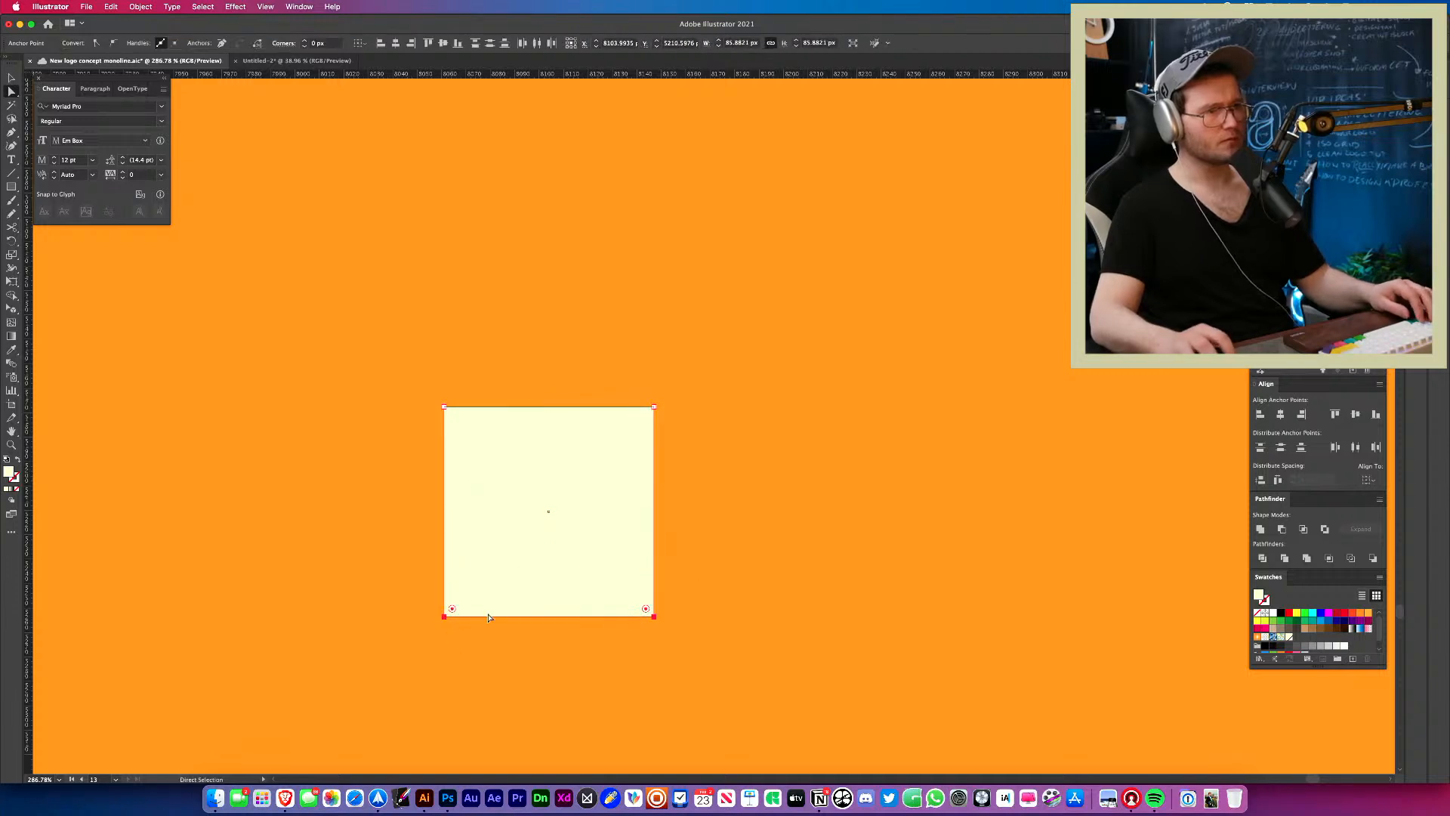
left_click_drag(460, 613, 492, 548)
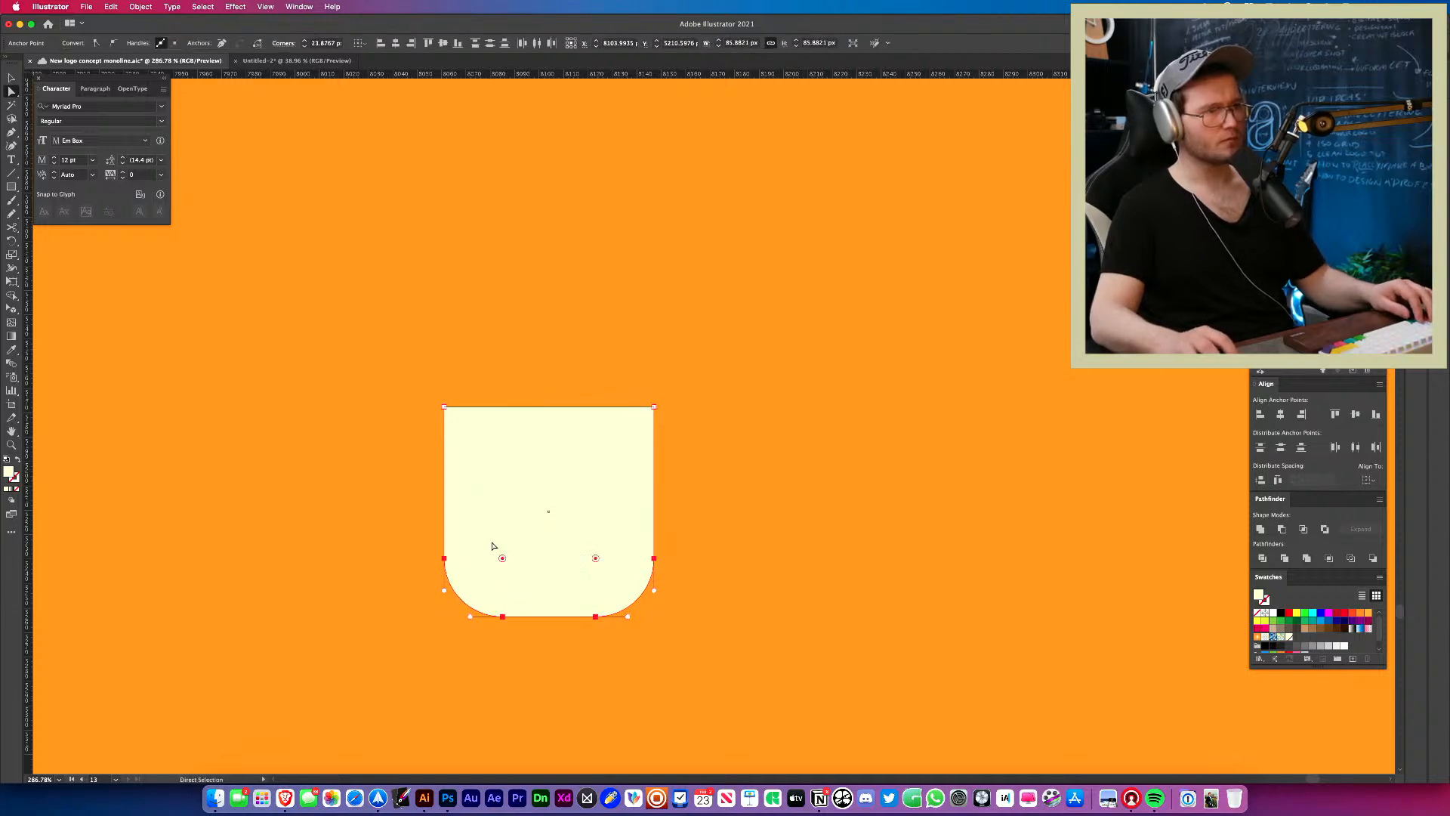
left_click(788, 524)
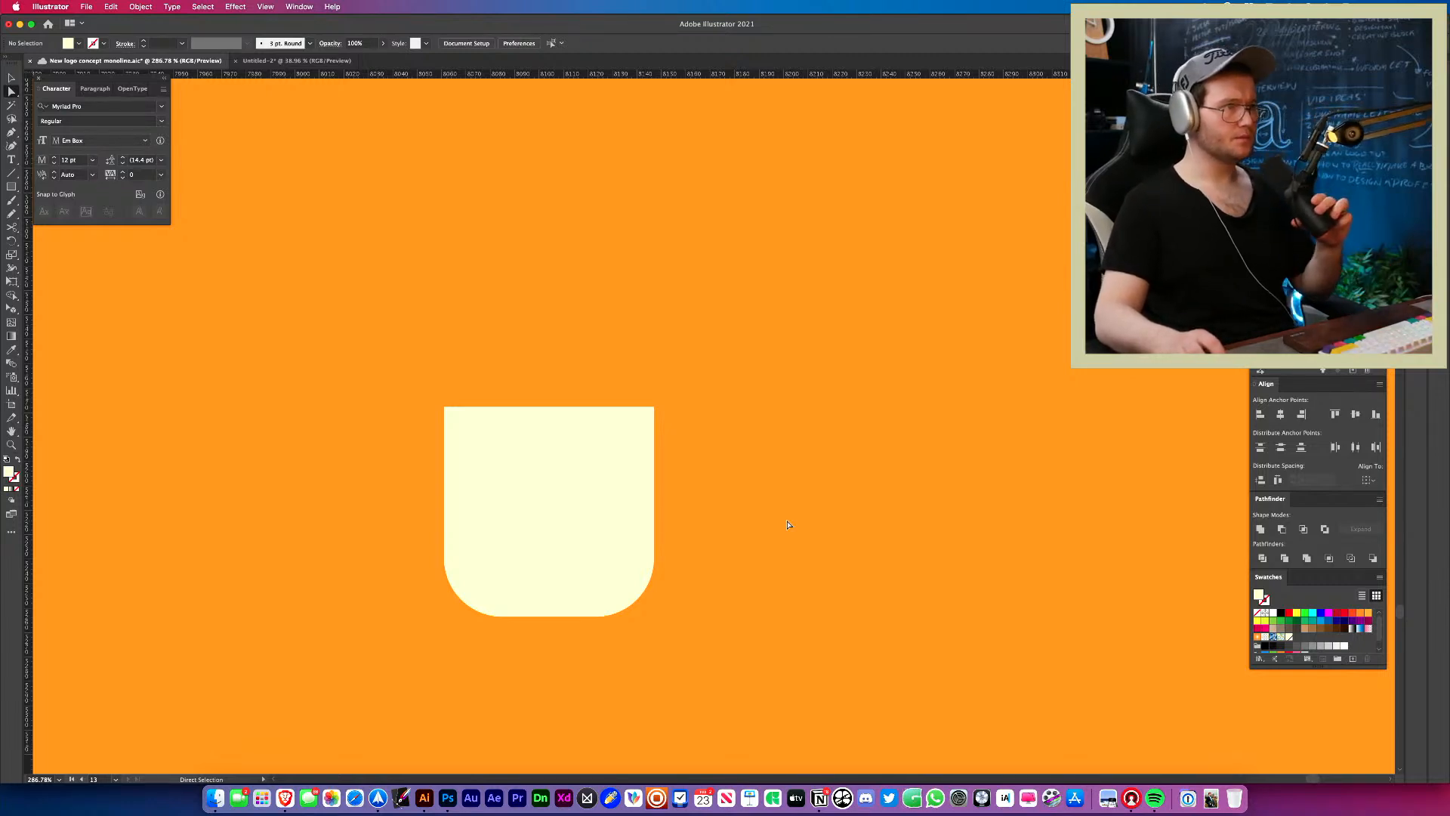
Add an anchor point at the middle of the shape's upper edge and lower it about 28.5 px to form a V-shaped notch.
left_click_drag(663, 510, 786, 502)
key("z")
left_click_drag(667, 486, 691, 486)
key("v")
double_click(692, 487)
key("p")
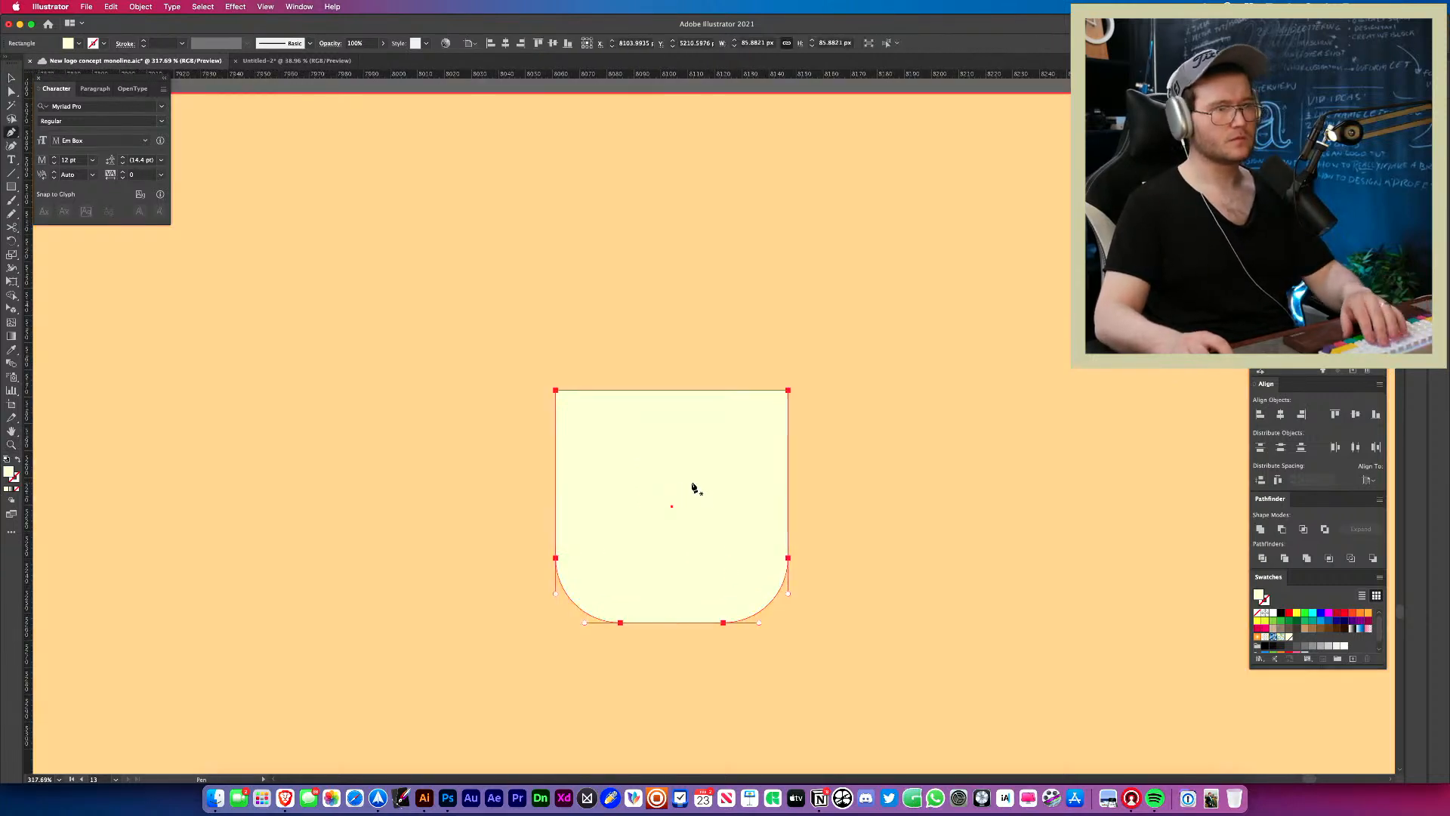
key("Escape")
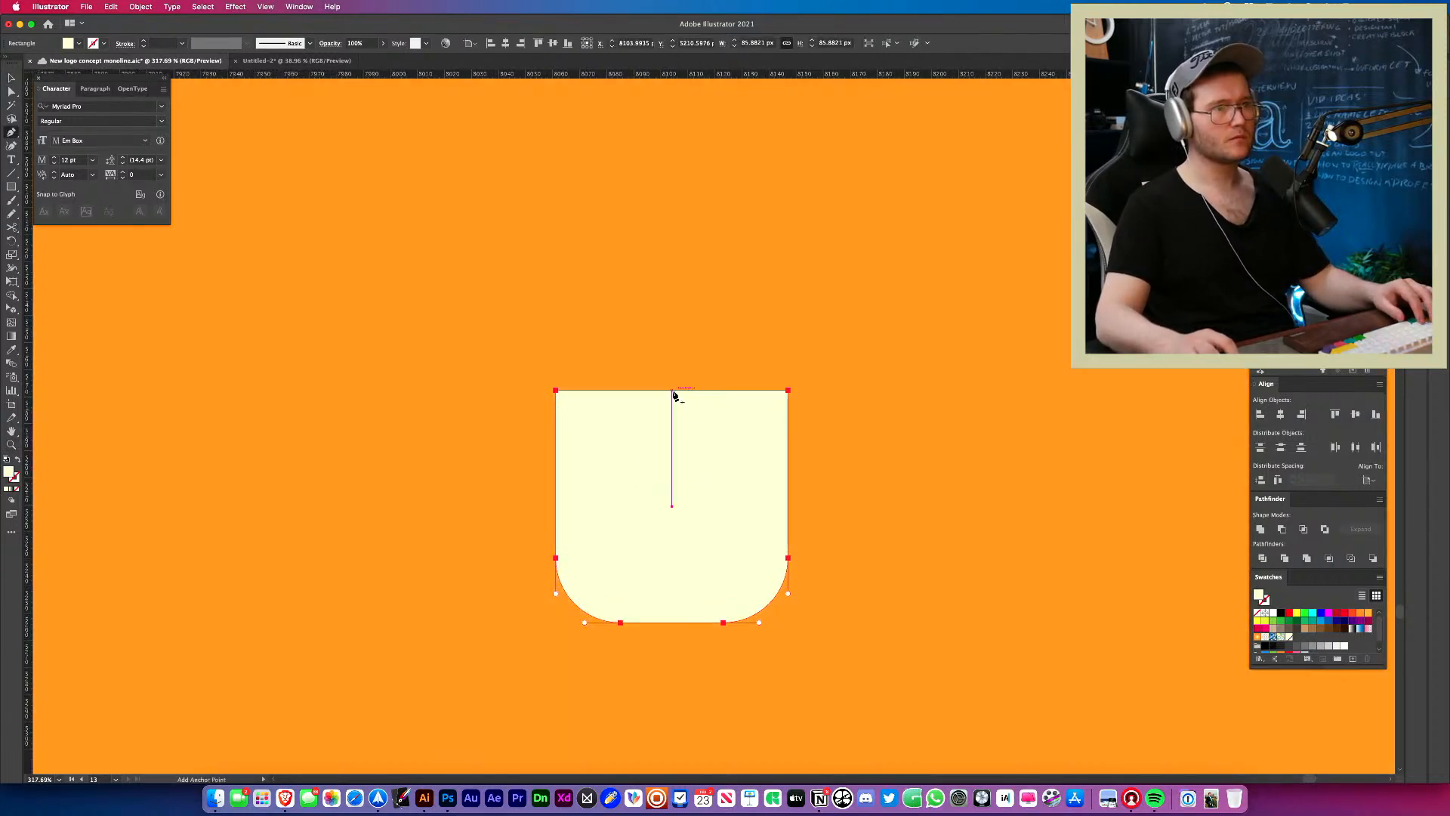
left_click(672, 390)
key("v")
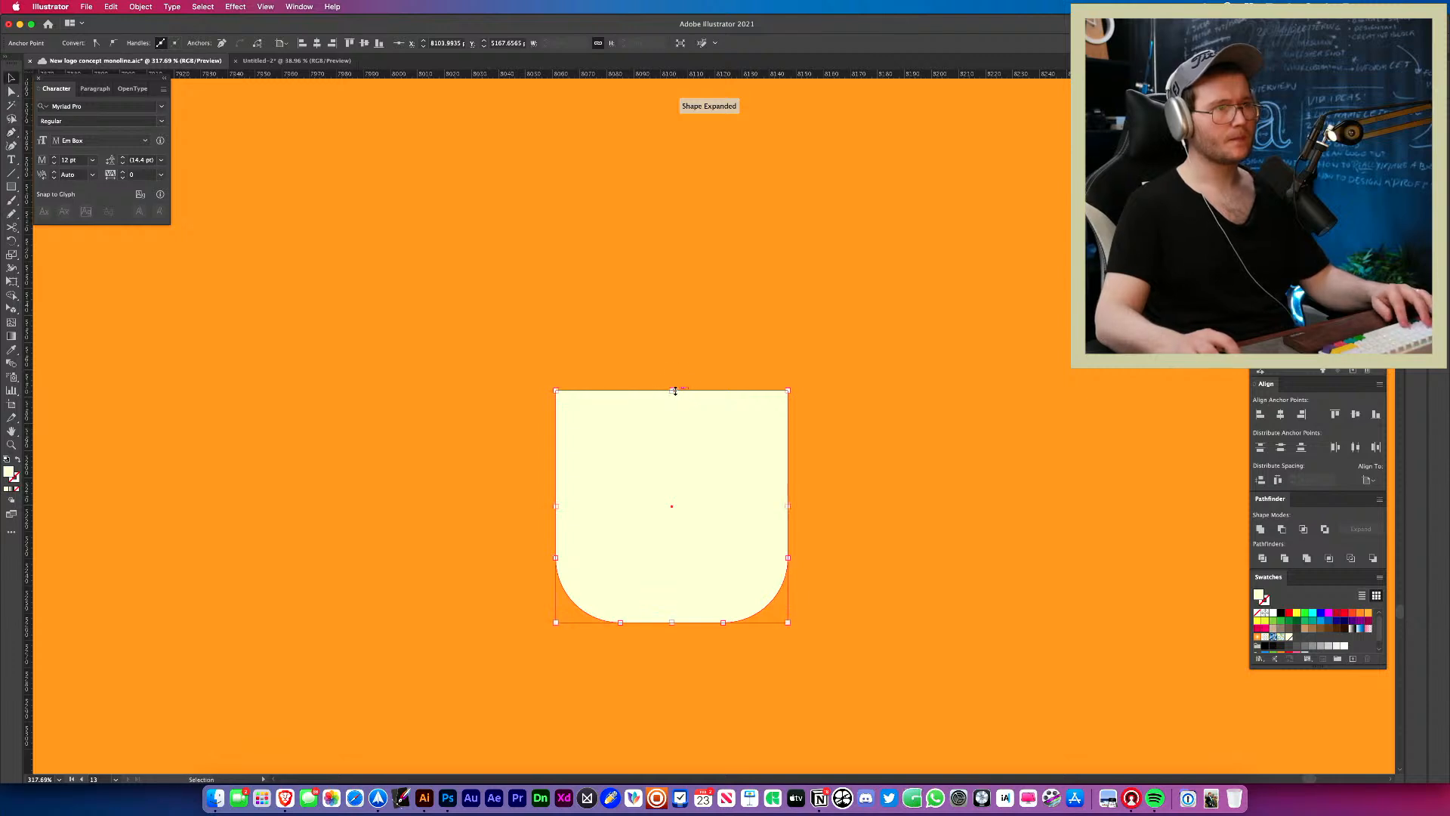
left_click_drag(676, 391, 669, 449)
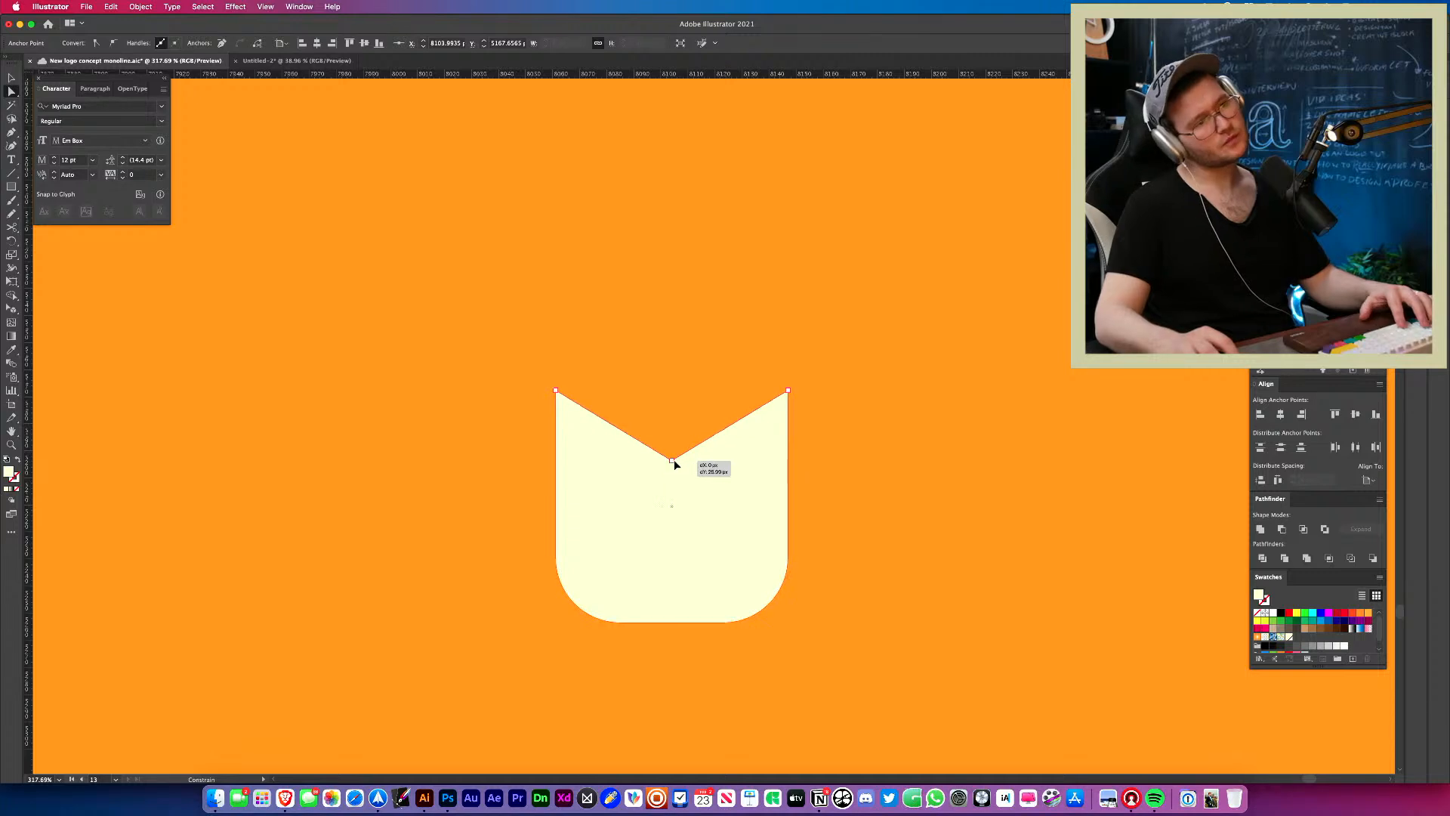
key("super+shift+a")
left_click_drag(686, 449, 657, 495)
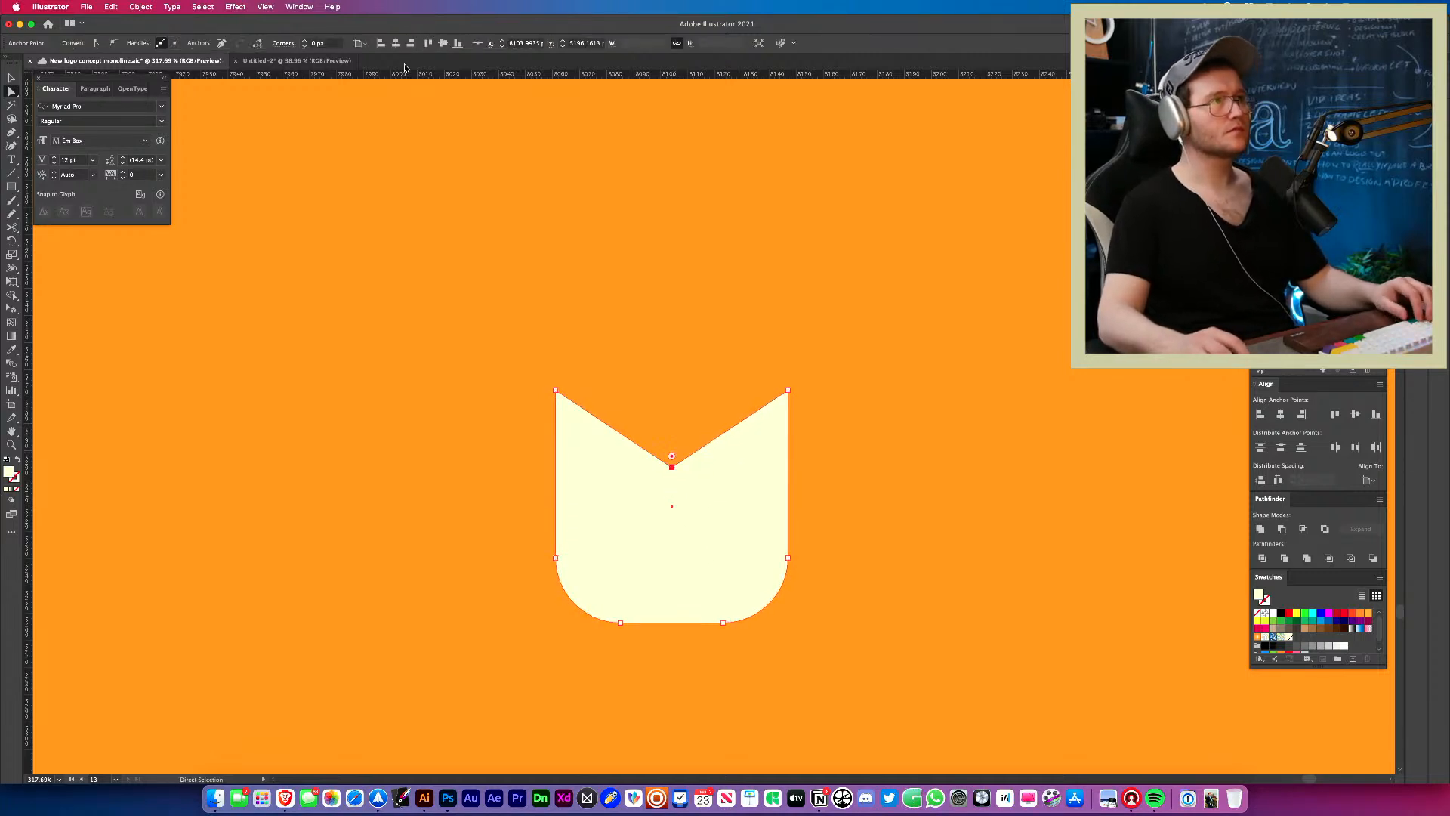
Center the notched shape horizontally on the artboard and move the WP monogram clear of it to the left.
key("v")
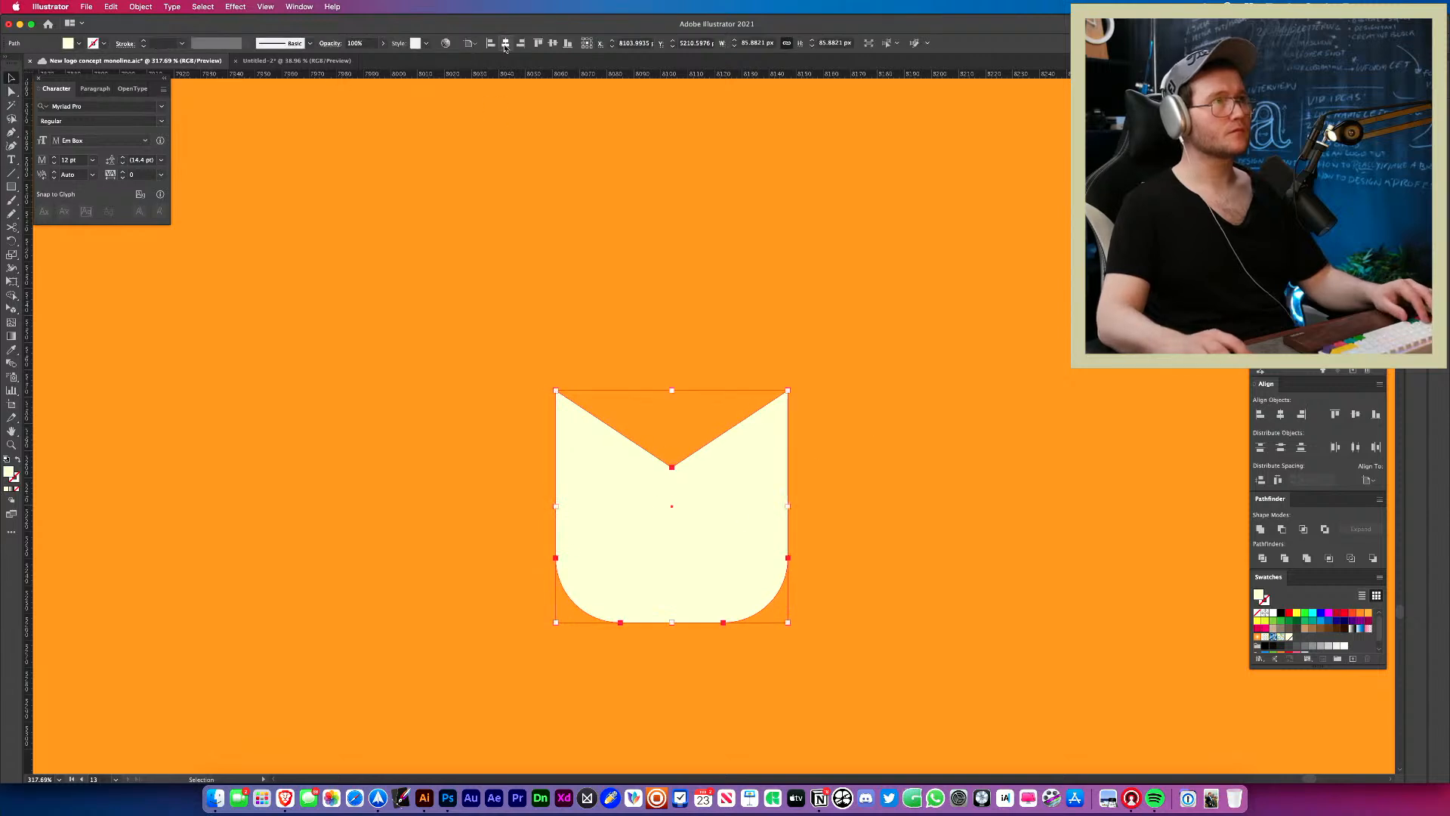
left_click(505, 46)
left_click_drag(675, 369, 405, 503)
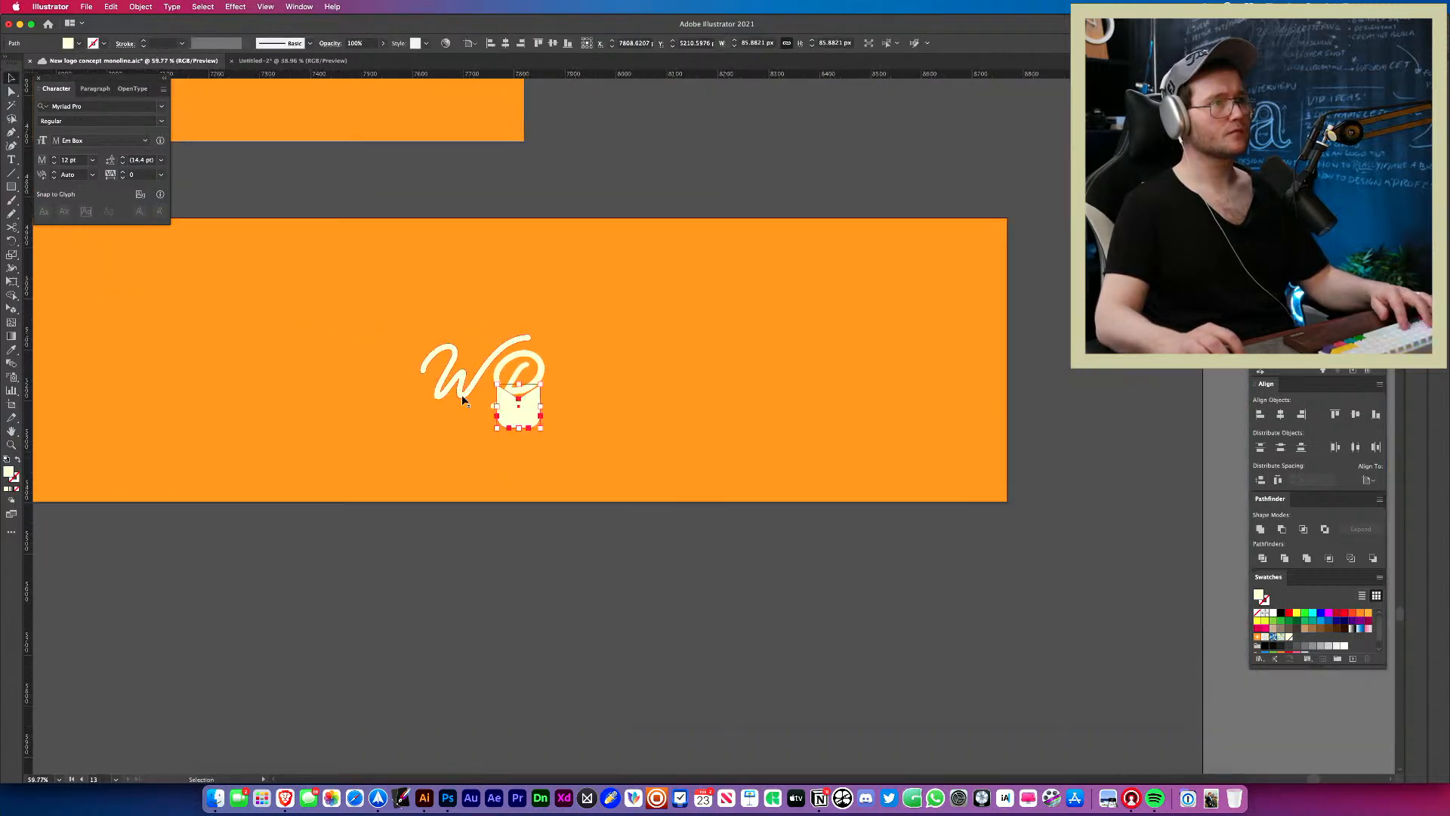
left_click(541, 364, "shift")
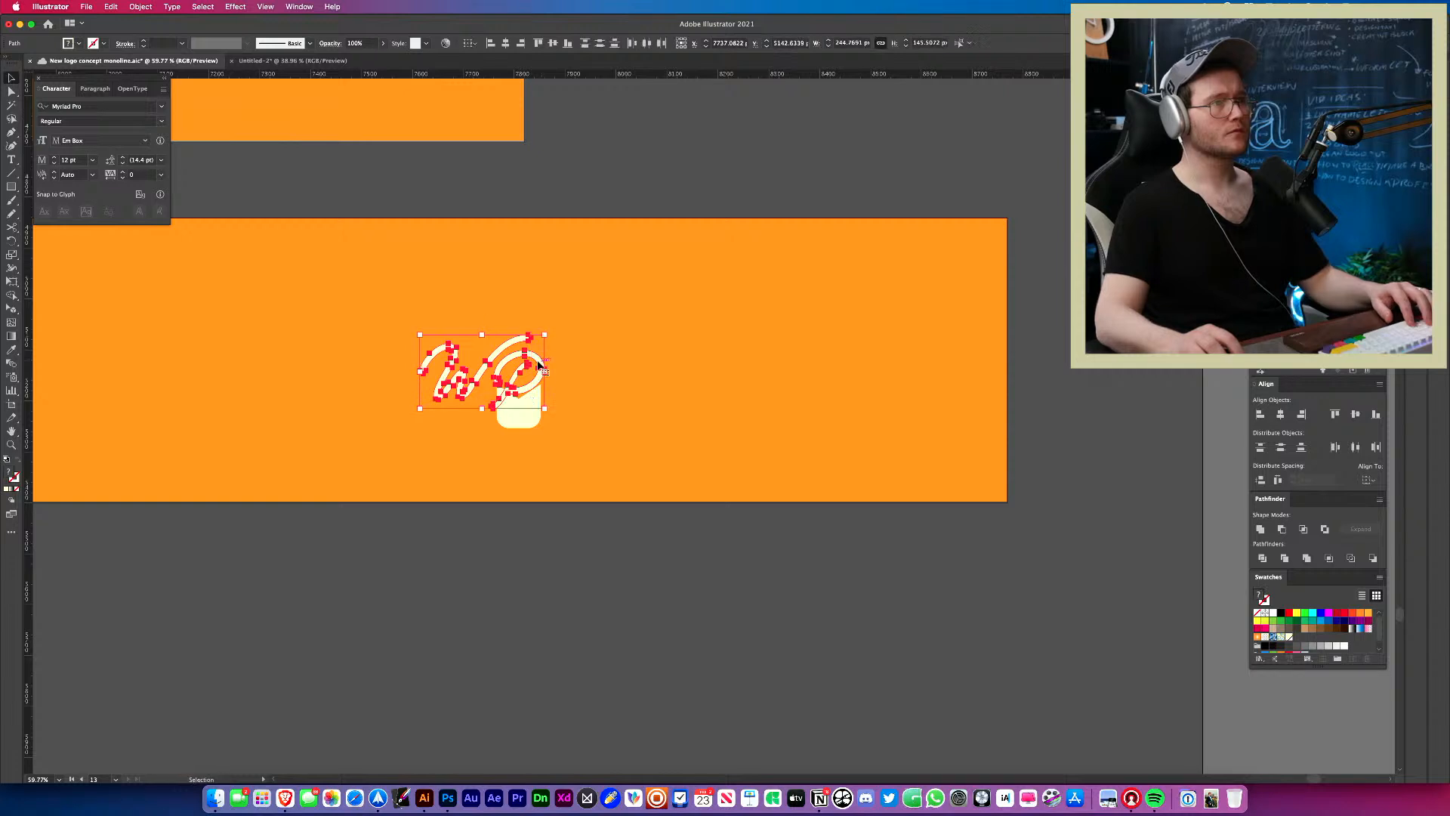
left_click_drag(540, 364, 357, 381)
left_click(639, 352)
Align the anchor point at the bottom of the V notch to the horizontal center.
key("z")
left_click_drag(528, 408, 828, 501)
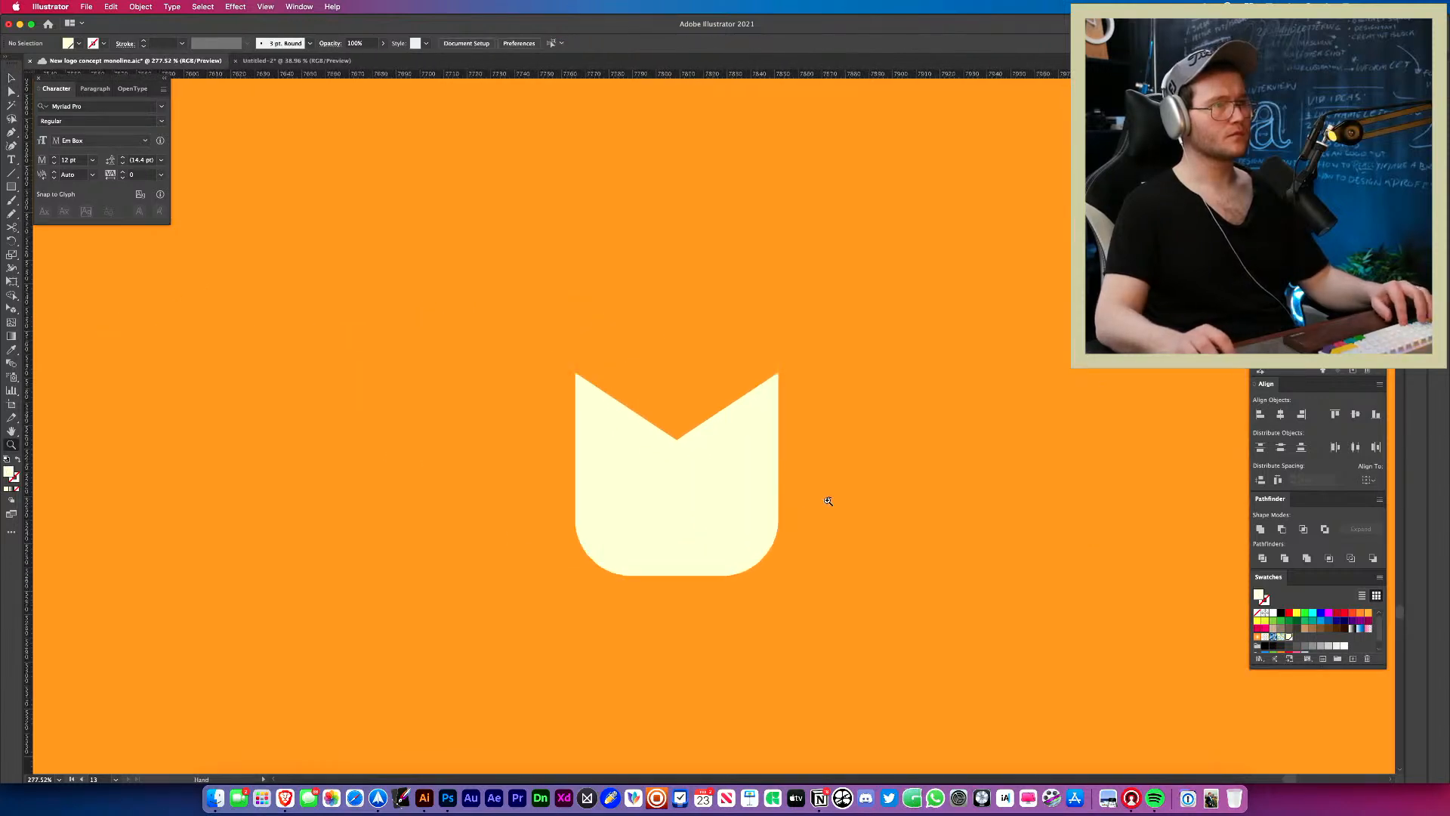
left_click_drag(656, 483, 656, 484)
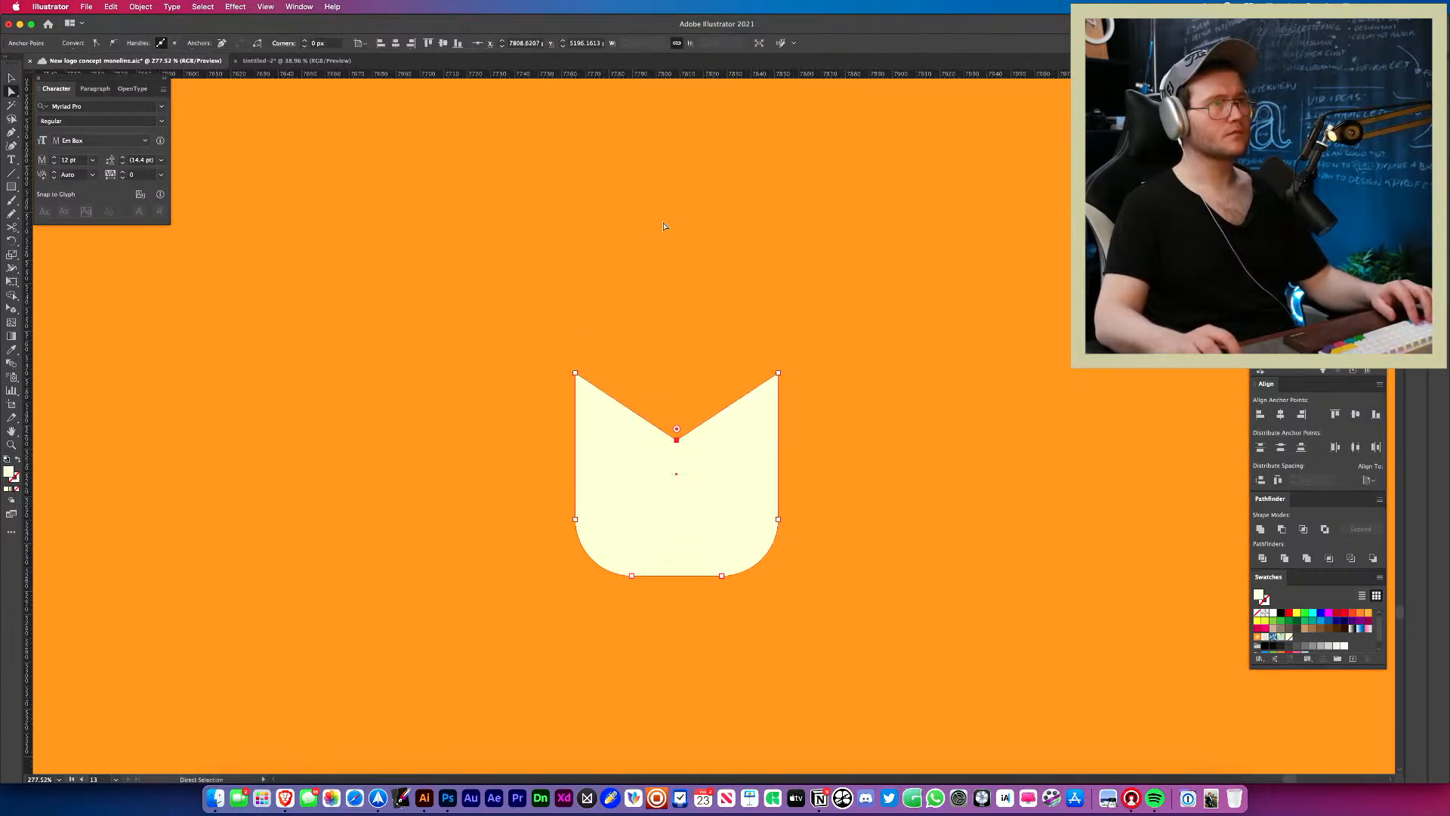
left_click(396, 43)
left_click(731, 356)
Swap the notched shape's fill and stroke to make it a cream outline, and set the stroke weight to 8 pt.
key("z")
left_click(738, 453)
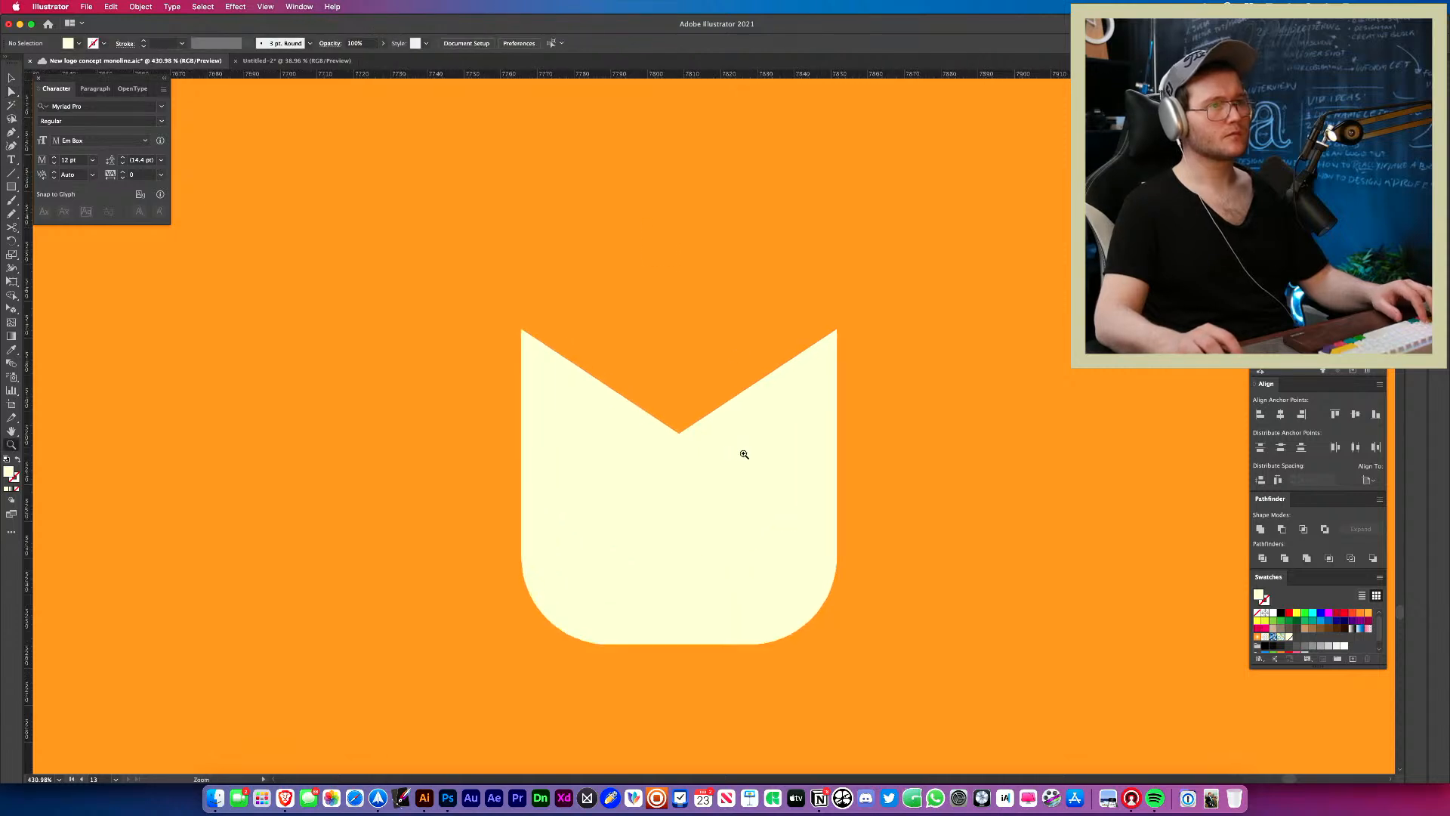
left_click(836, 329)
left_click(699, 330)
key("v")
left_click(791, 509)
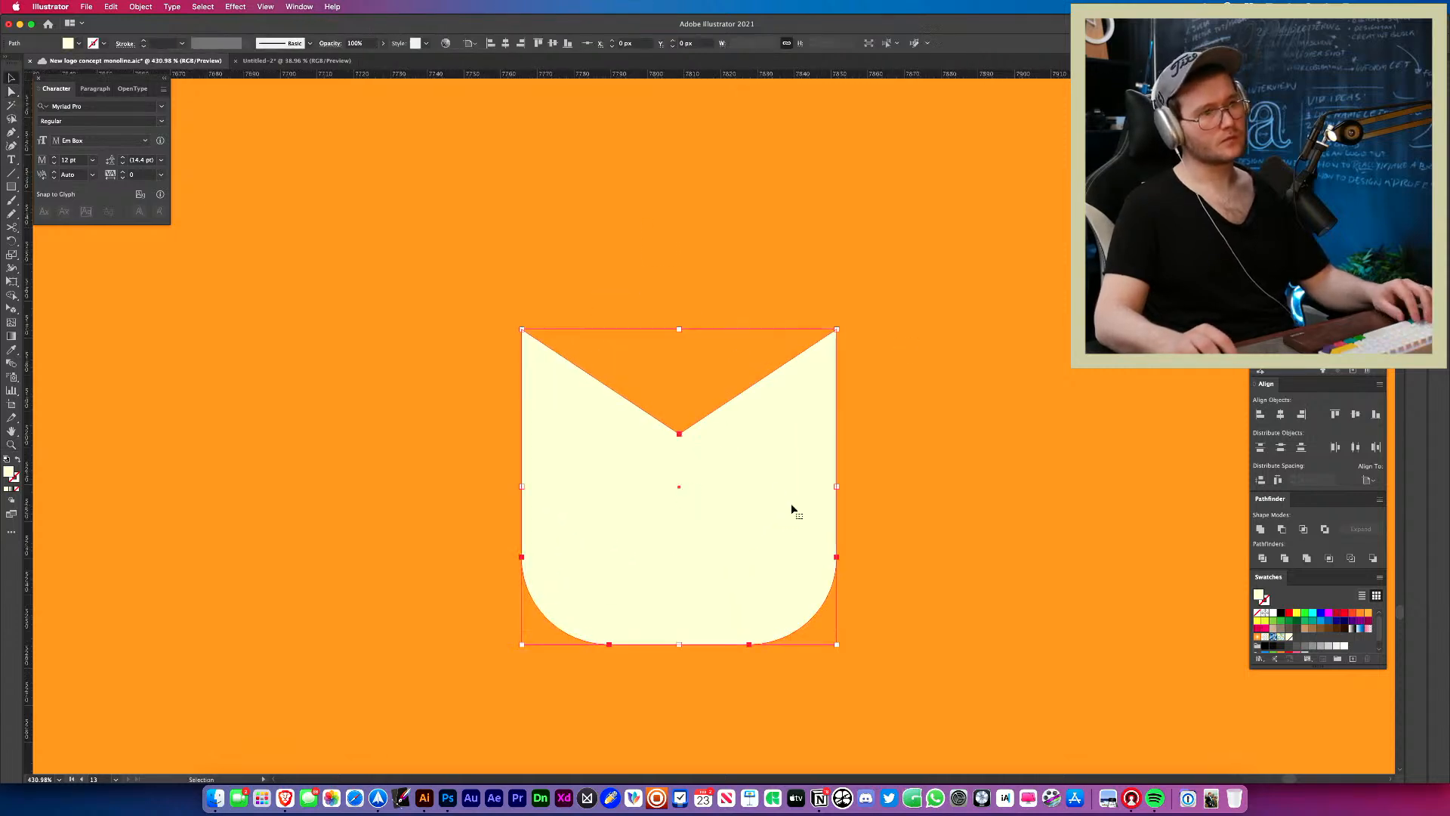
key("shift+x")
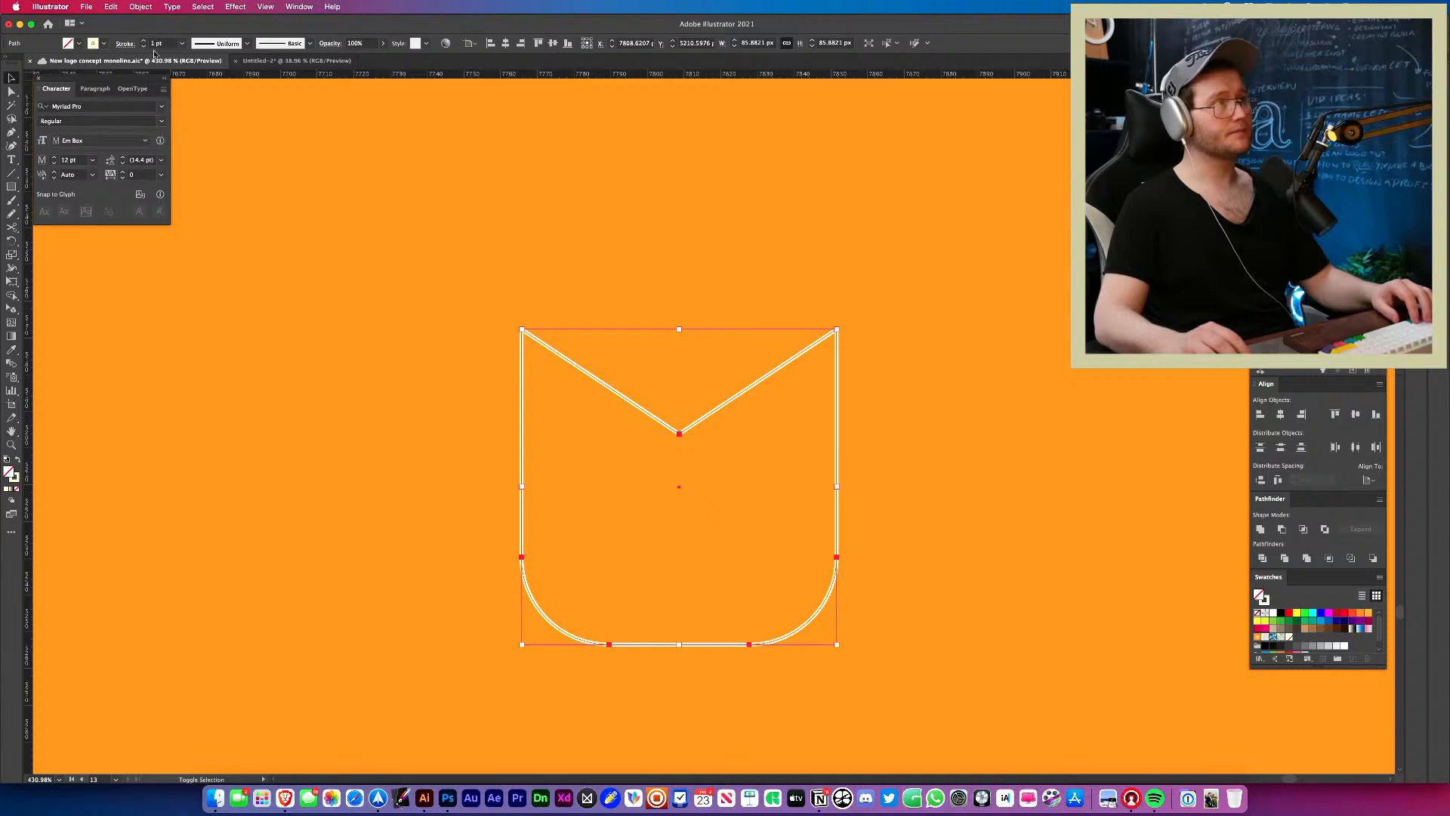
left_click(142, 42)
left_click(142, 42)
left_click(142, 42)
left_click(141, 42)
left_click(142, 42)
left_click(142, 41)
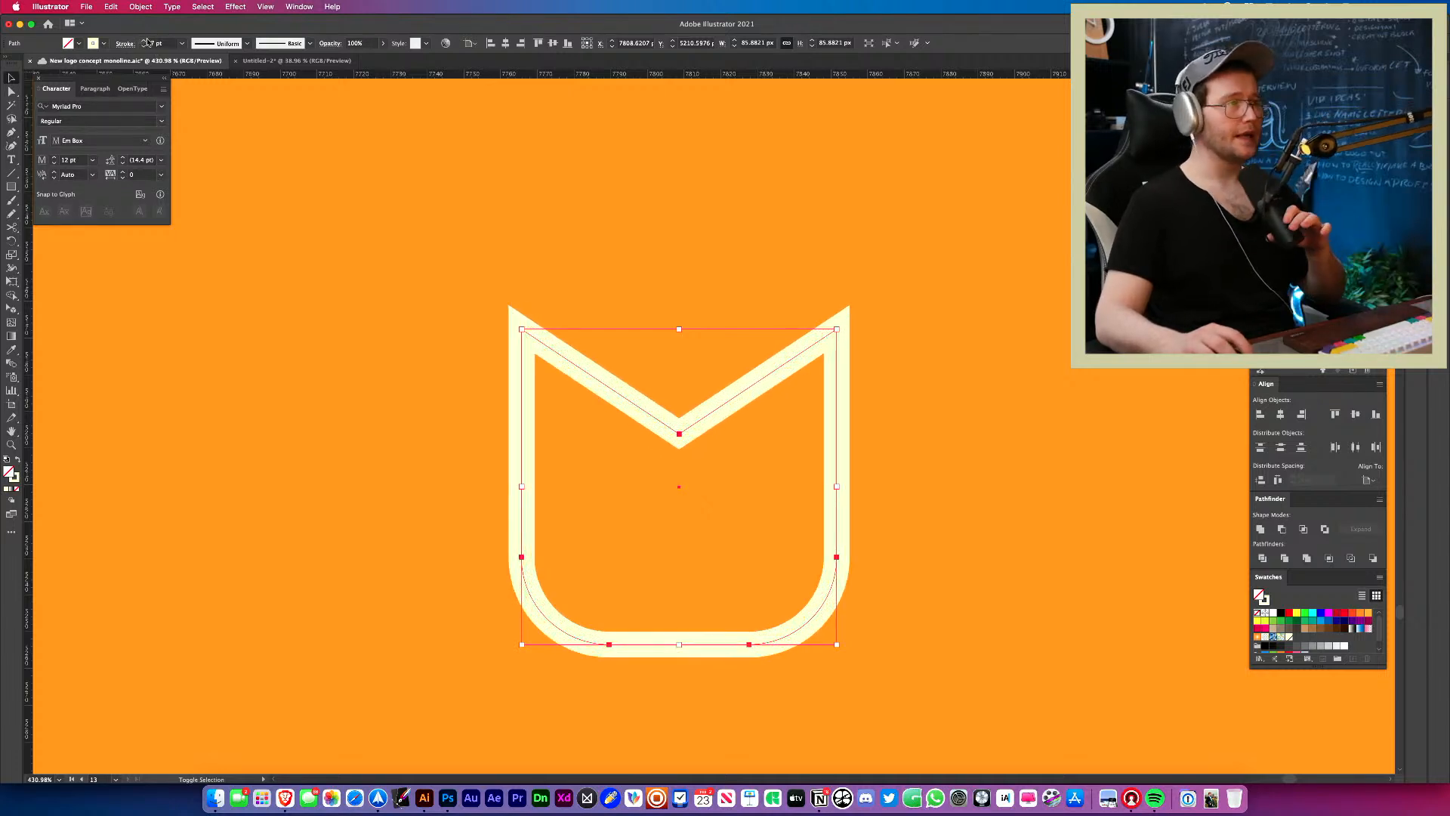
left_click(143, 41)
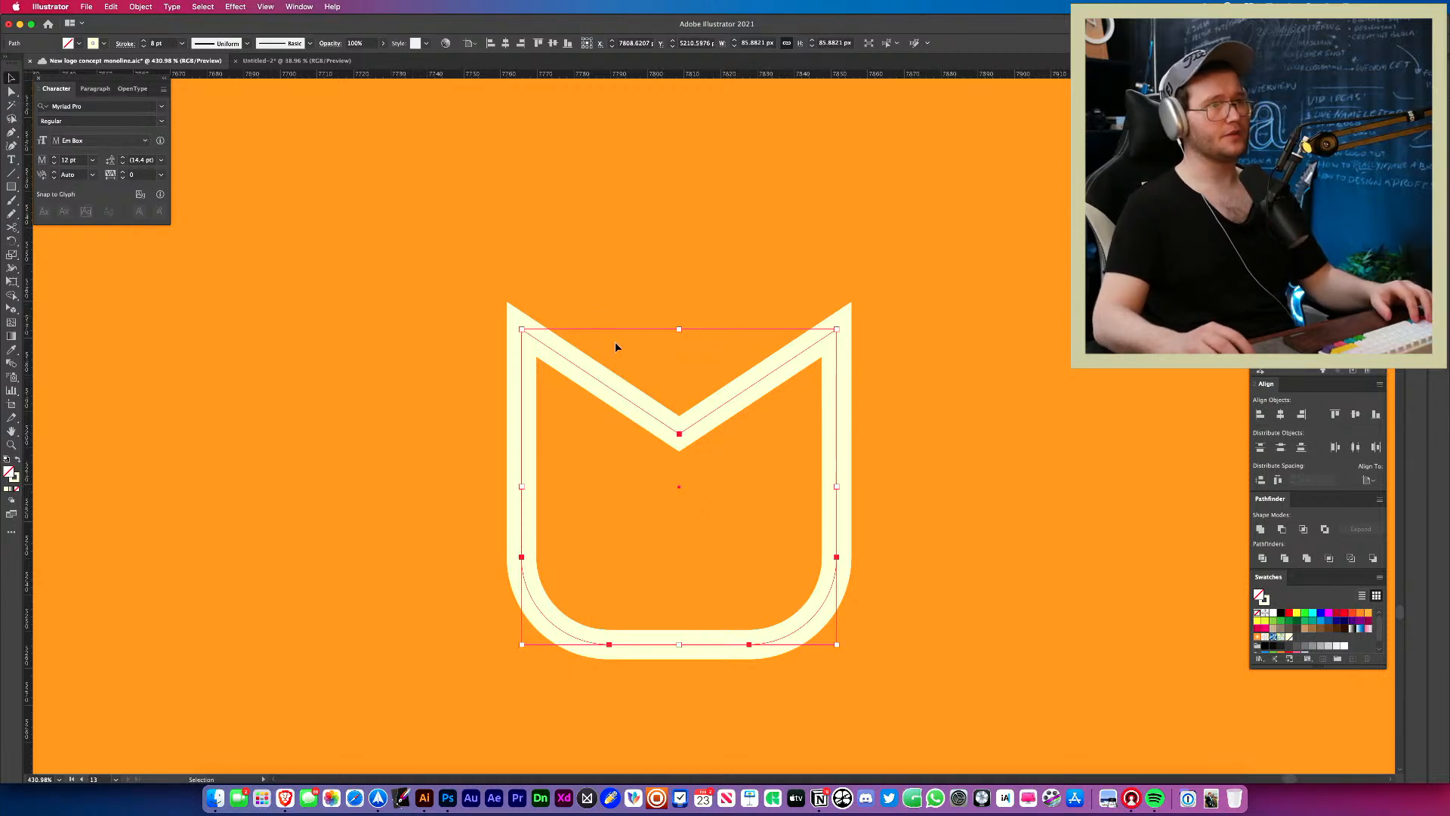
Align the notched shape's stroke to the inside of its path and deselect it.
left_click(125, 44)
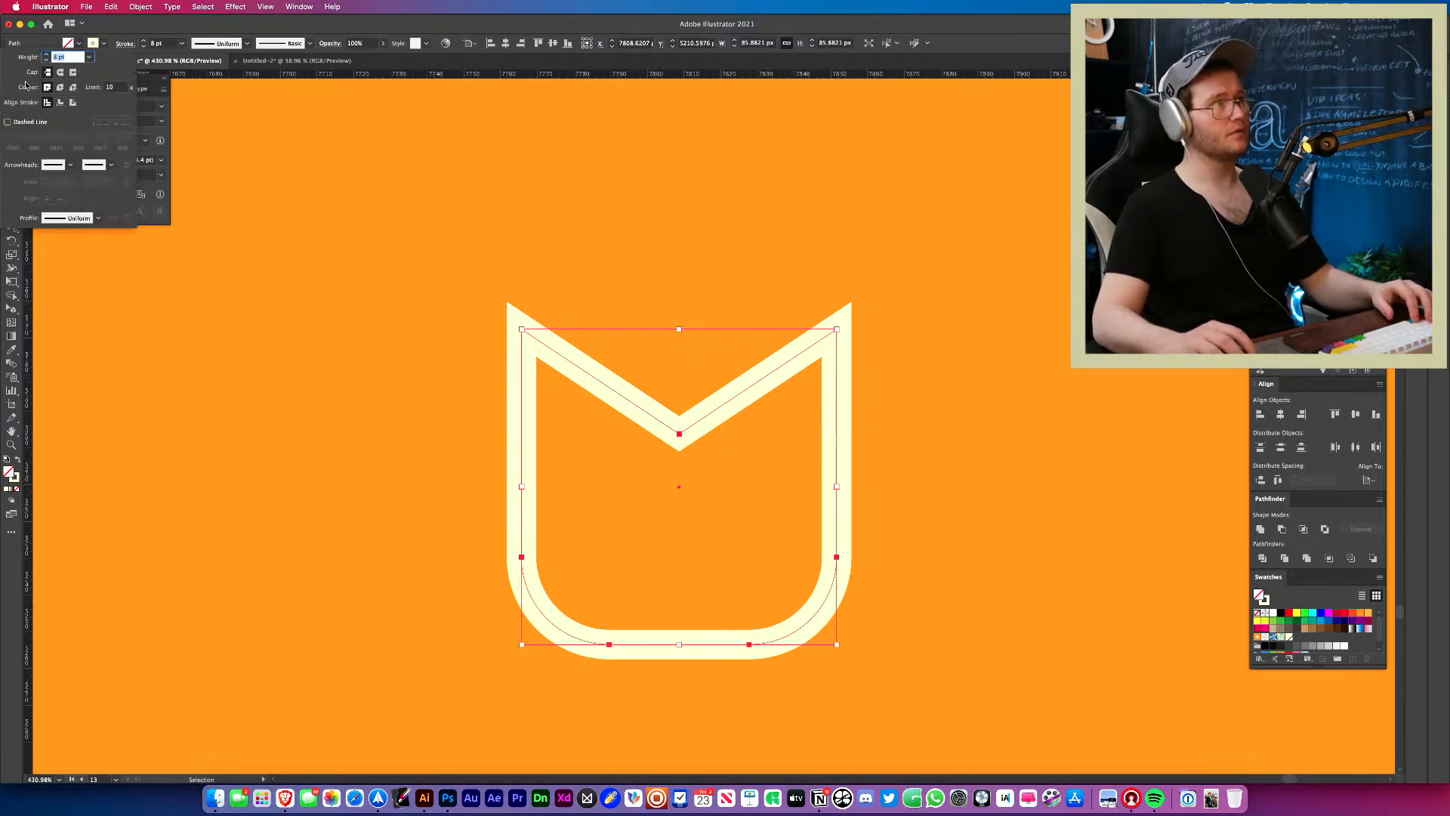
left_click(60, 102)
key("z")
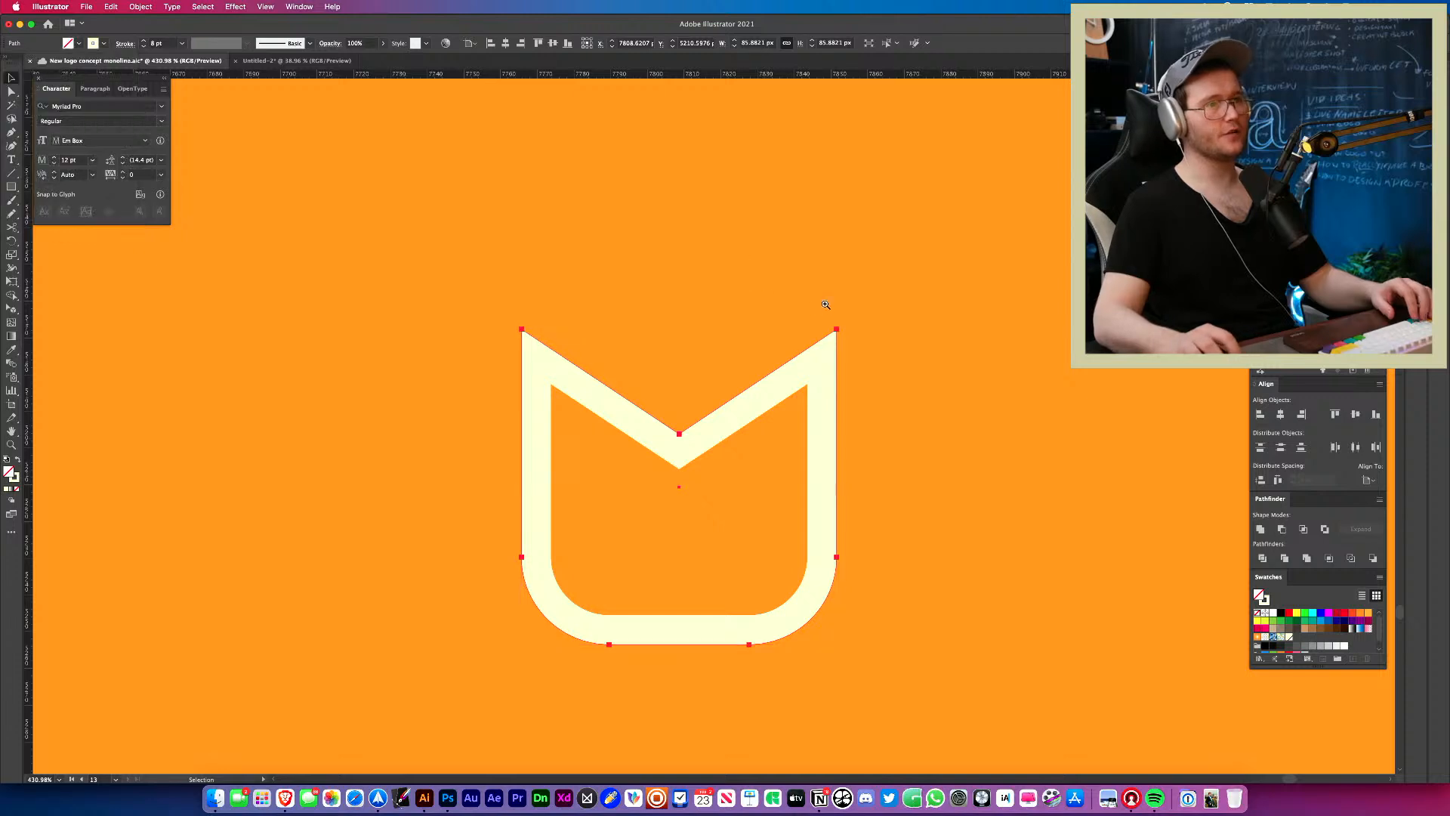
left_click_drag(798, 310, 651, 316)
left_click_drag(851, 368, 1018, 398)
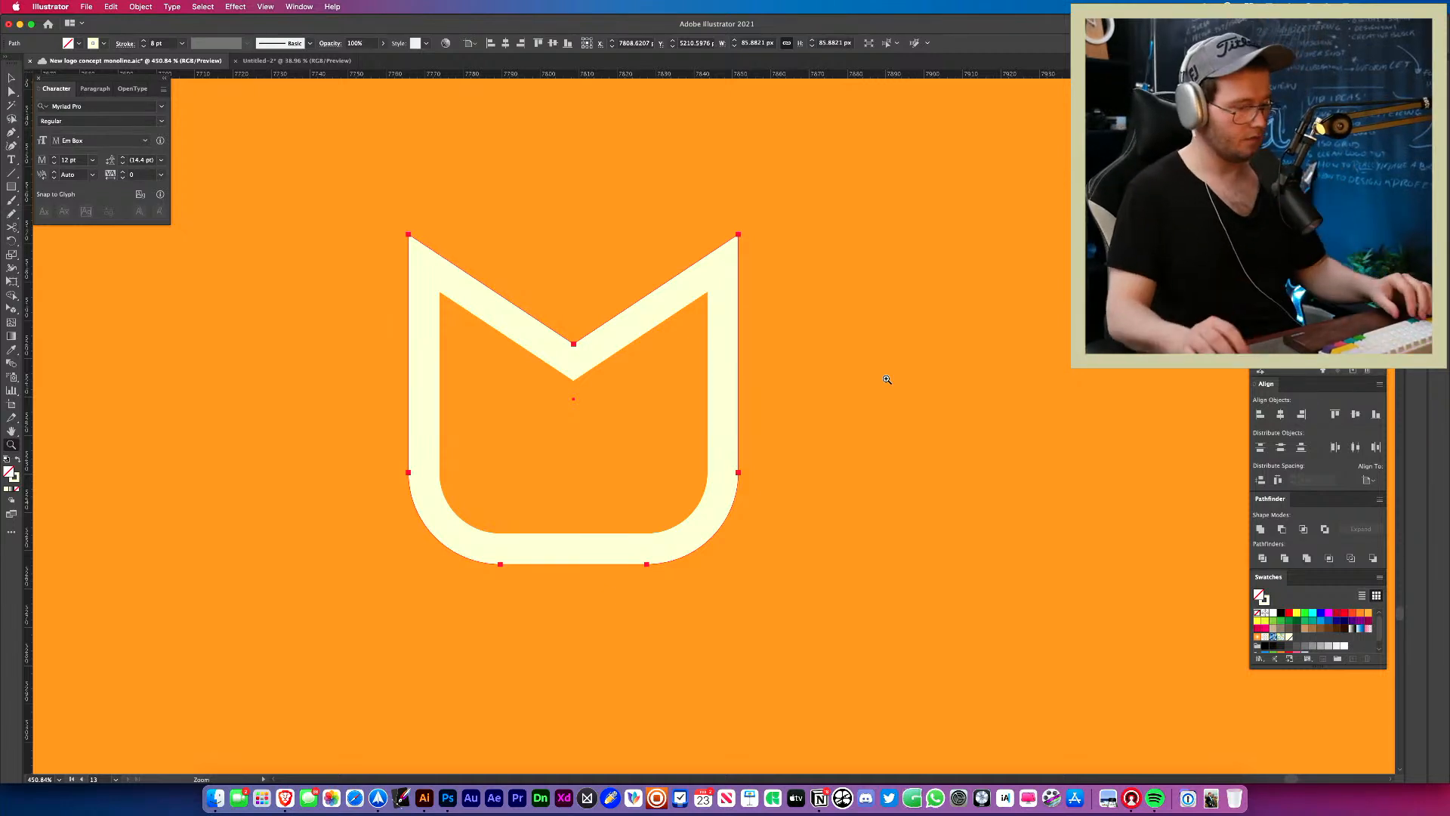
left_click_drag(887, 379, 695, 360)
left_click(962, 387)
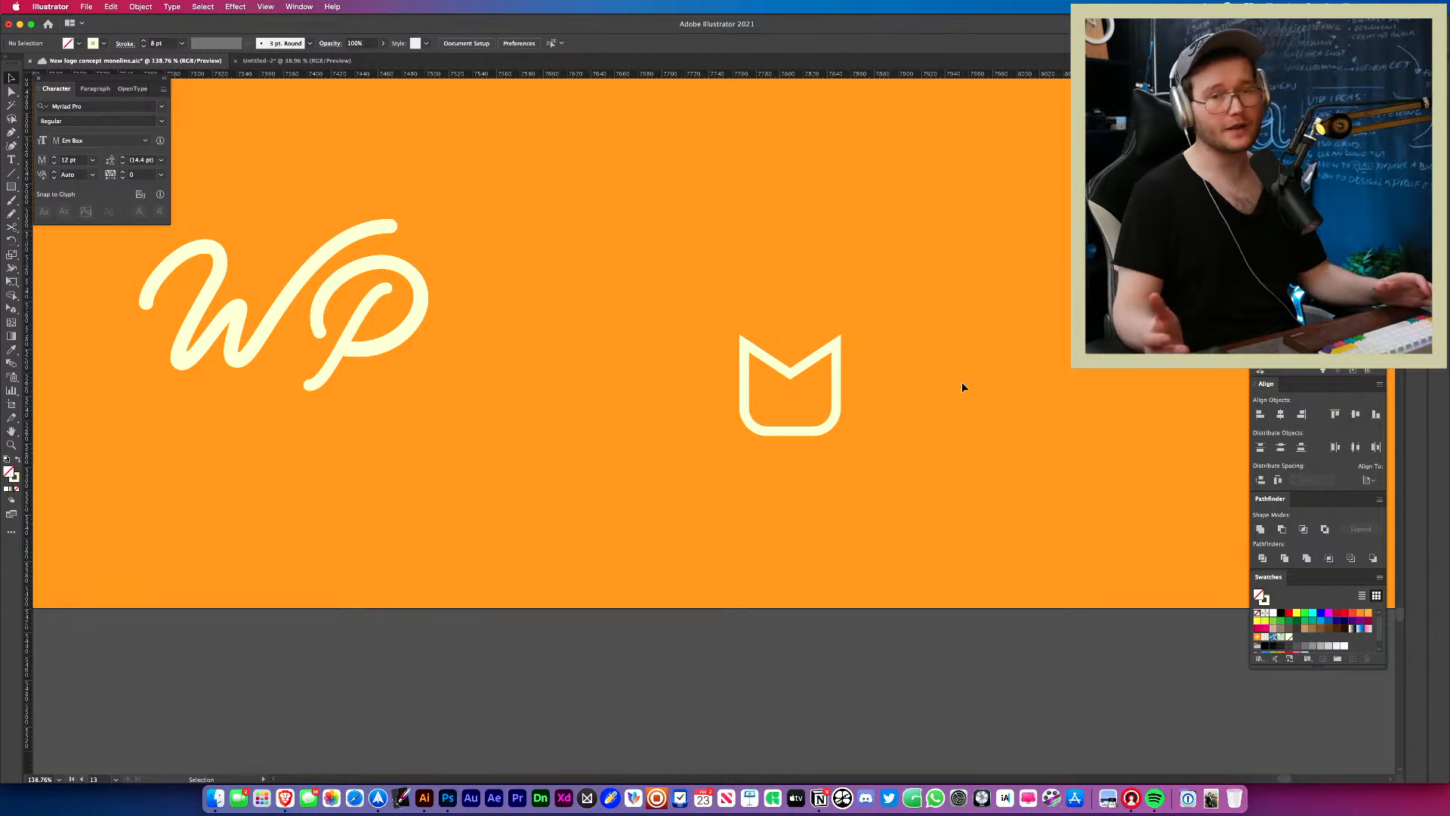
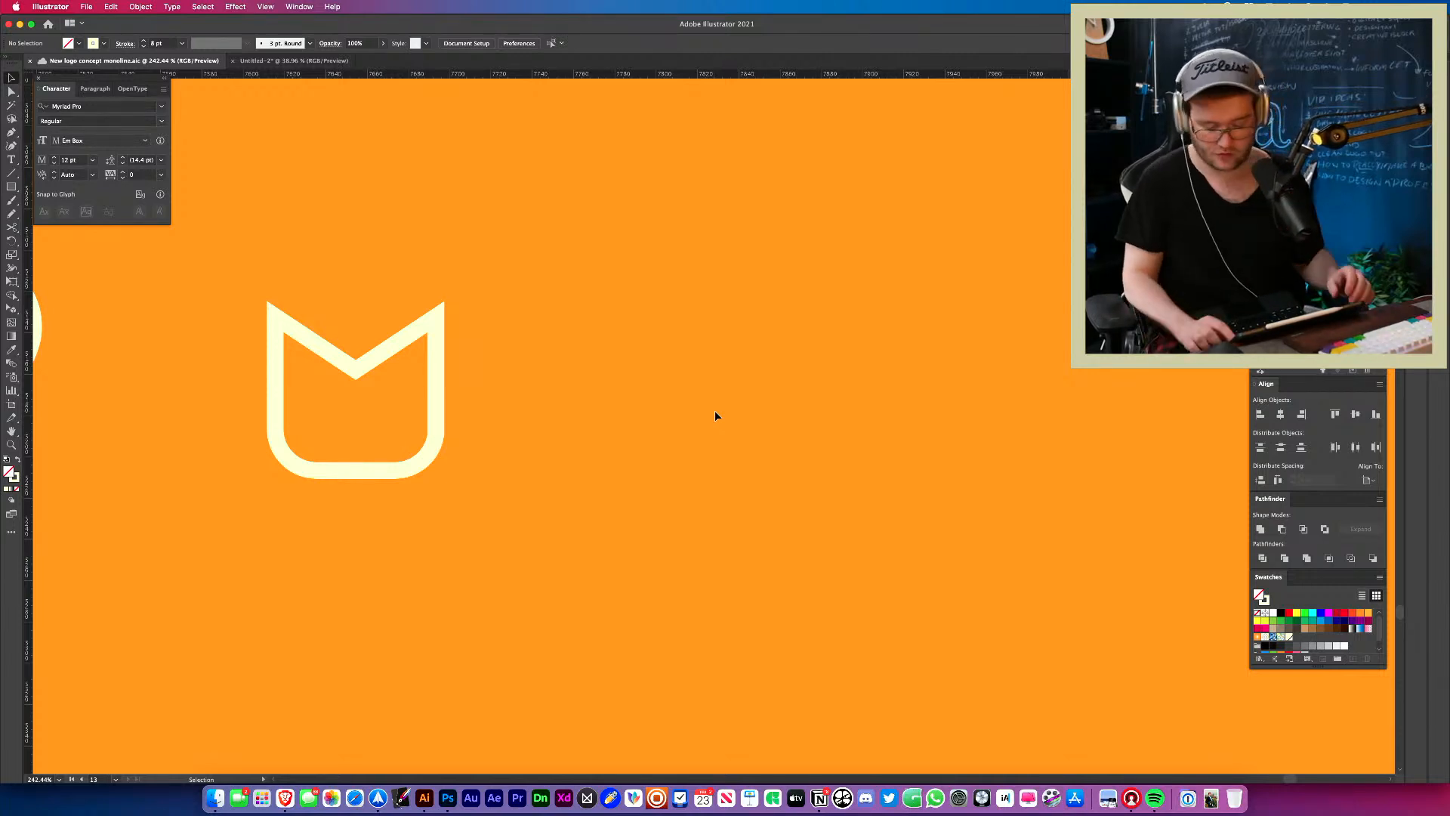
Duplicate the W of the WP monogram and place the copy to the right of the notched outline.
key("z")
left_click_drag(748, 441, 405, 480)
left_click_drag(404, 481, 564, 735)
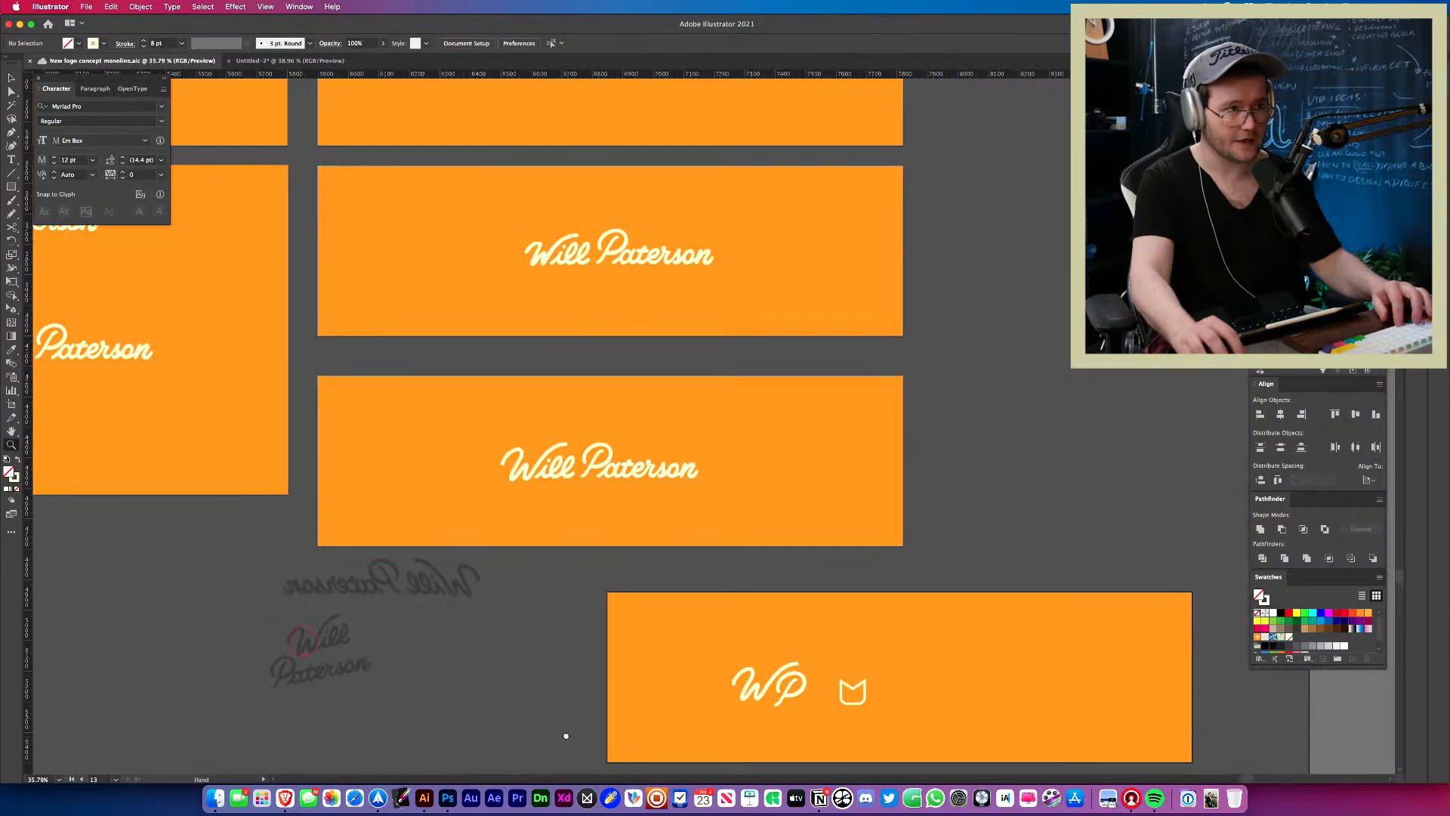
left_click_drag(577, 517, 709, 505)
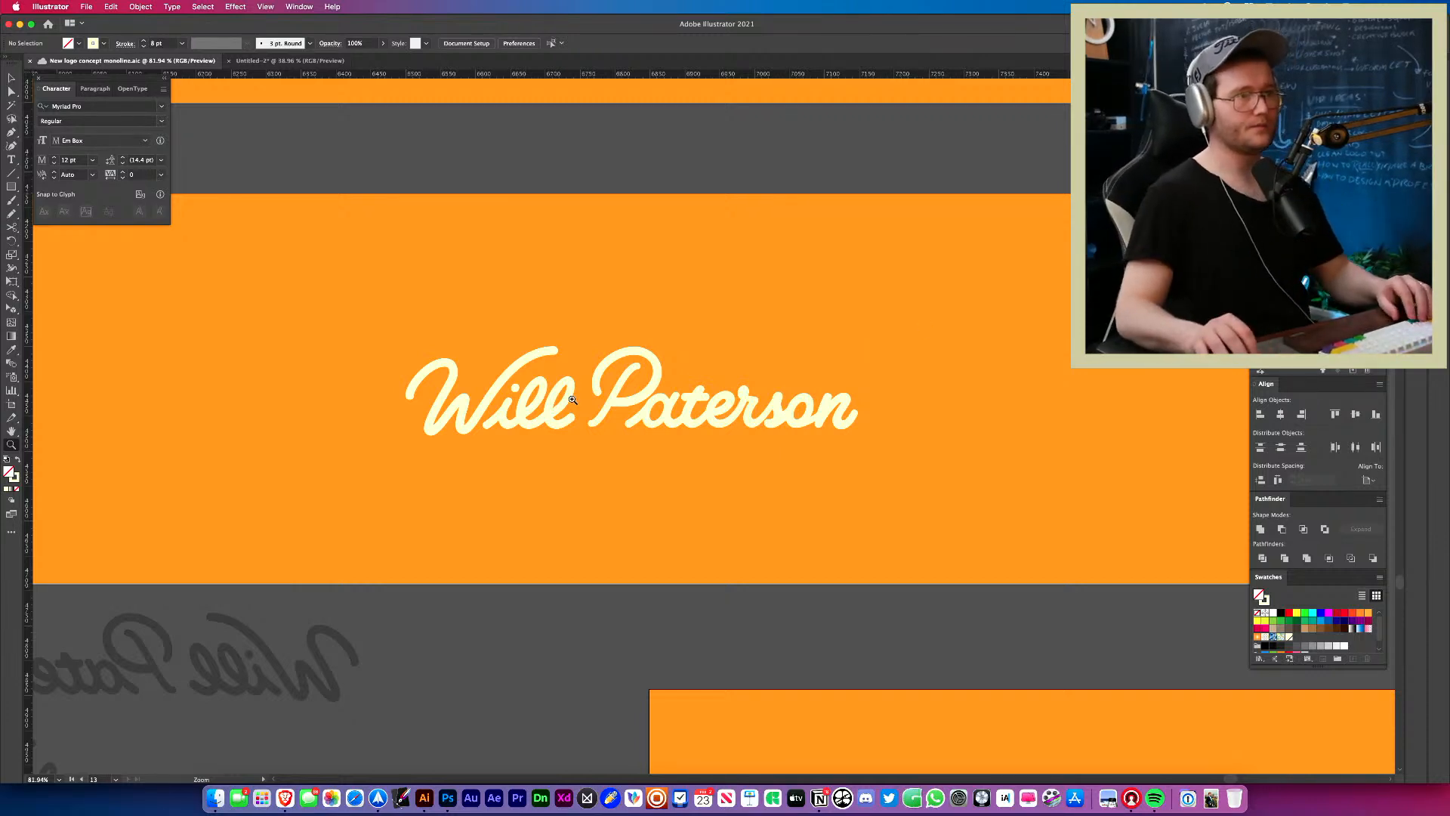
left_click_drag(573, 399, 484, 411)
left_click_drag(570, 592, 414, 297)
left_click_drag(656, 456, 669, 505)
left_click_drag(429, 363, 865, 339)
key("z")
left_click_drag(852, 350, 386, 450)
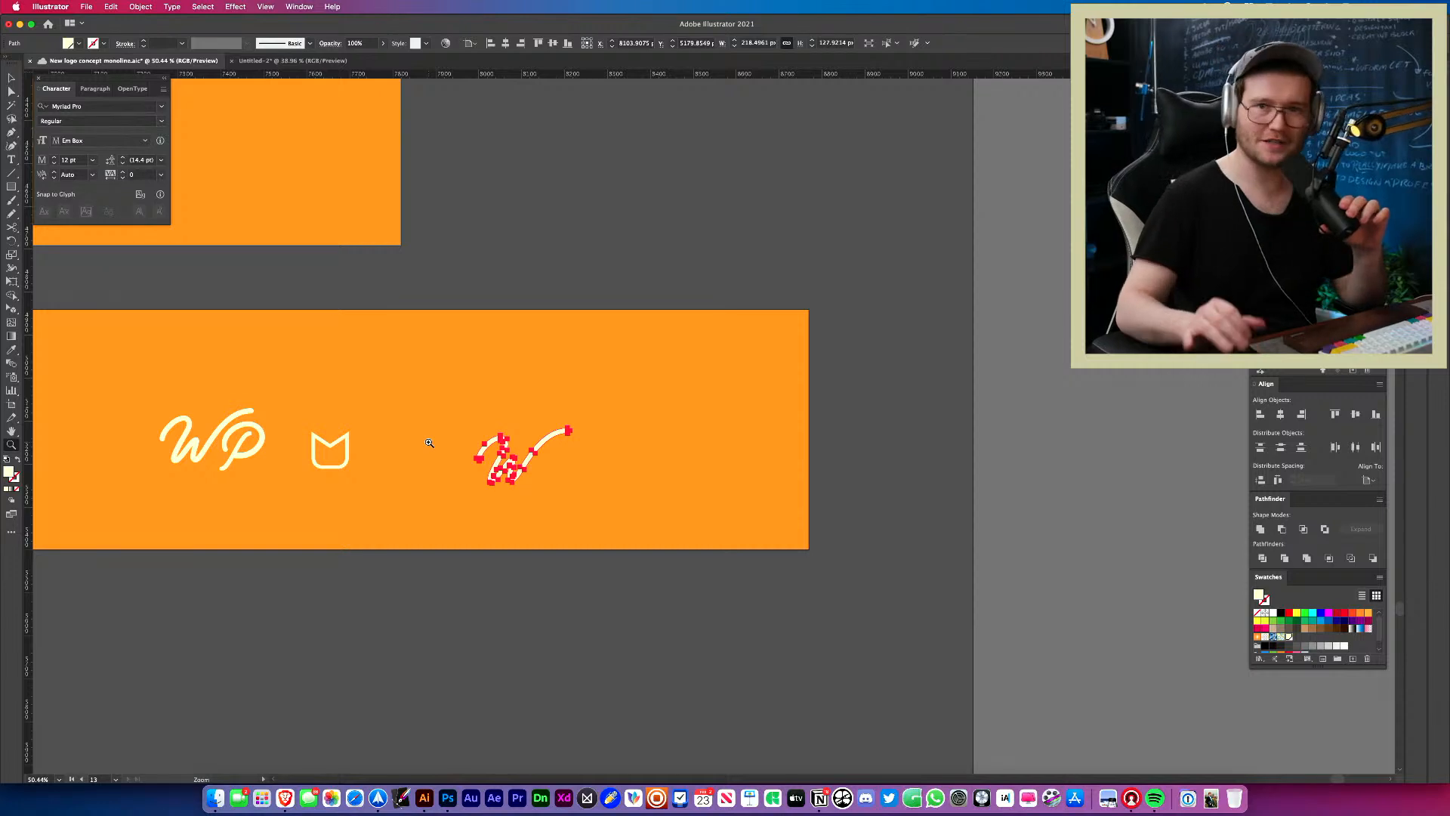
Draw a cream square of about 143 px beside the W copy and round all its corners to about 38 px.
left_click_drag(527, 460, 692, 476)
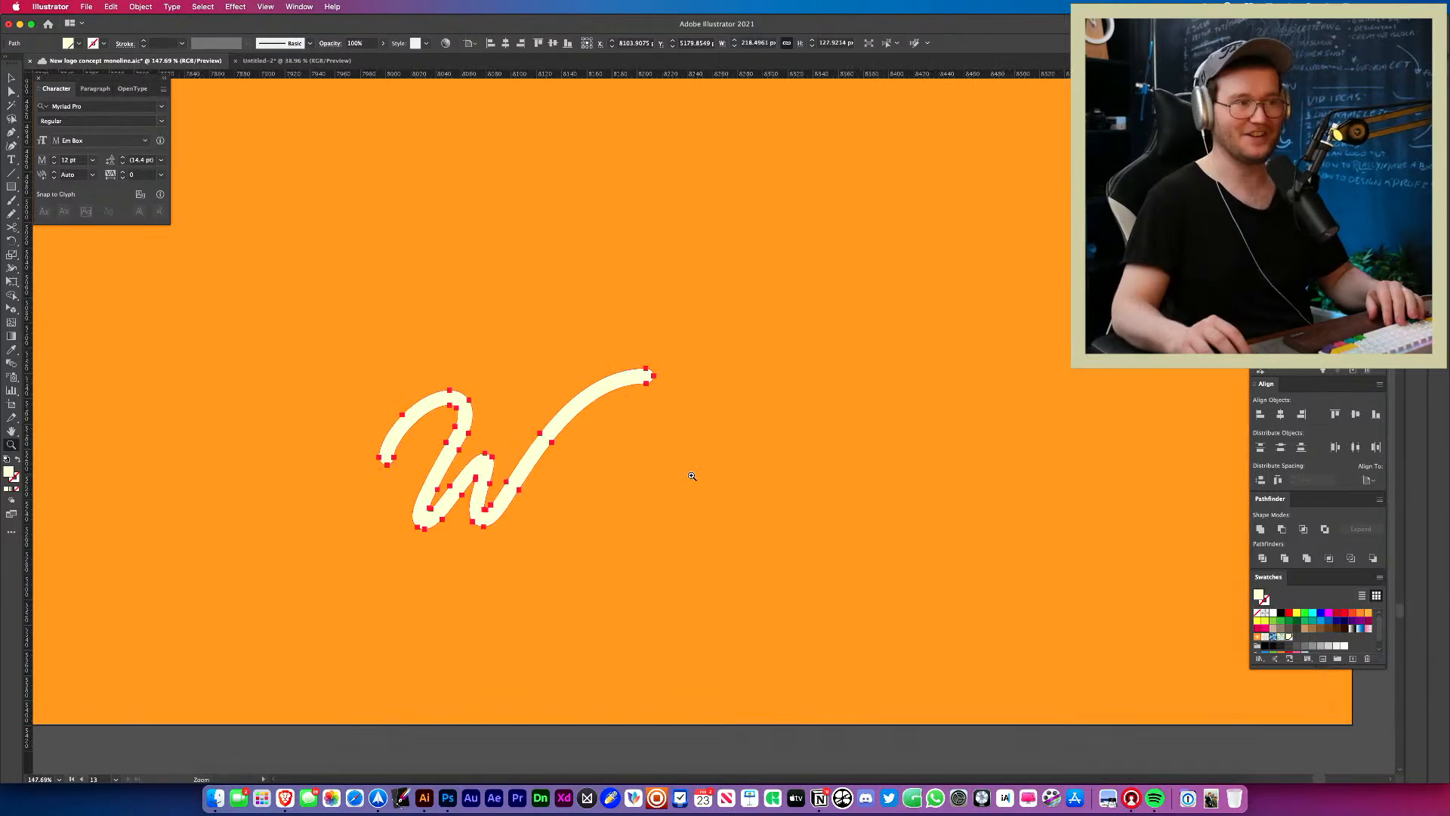
key("m")
left_click_drag(666, 402, 846, 581)
key("v")
key("a")
left_click_drag(816, 443, 921, 345)
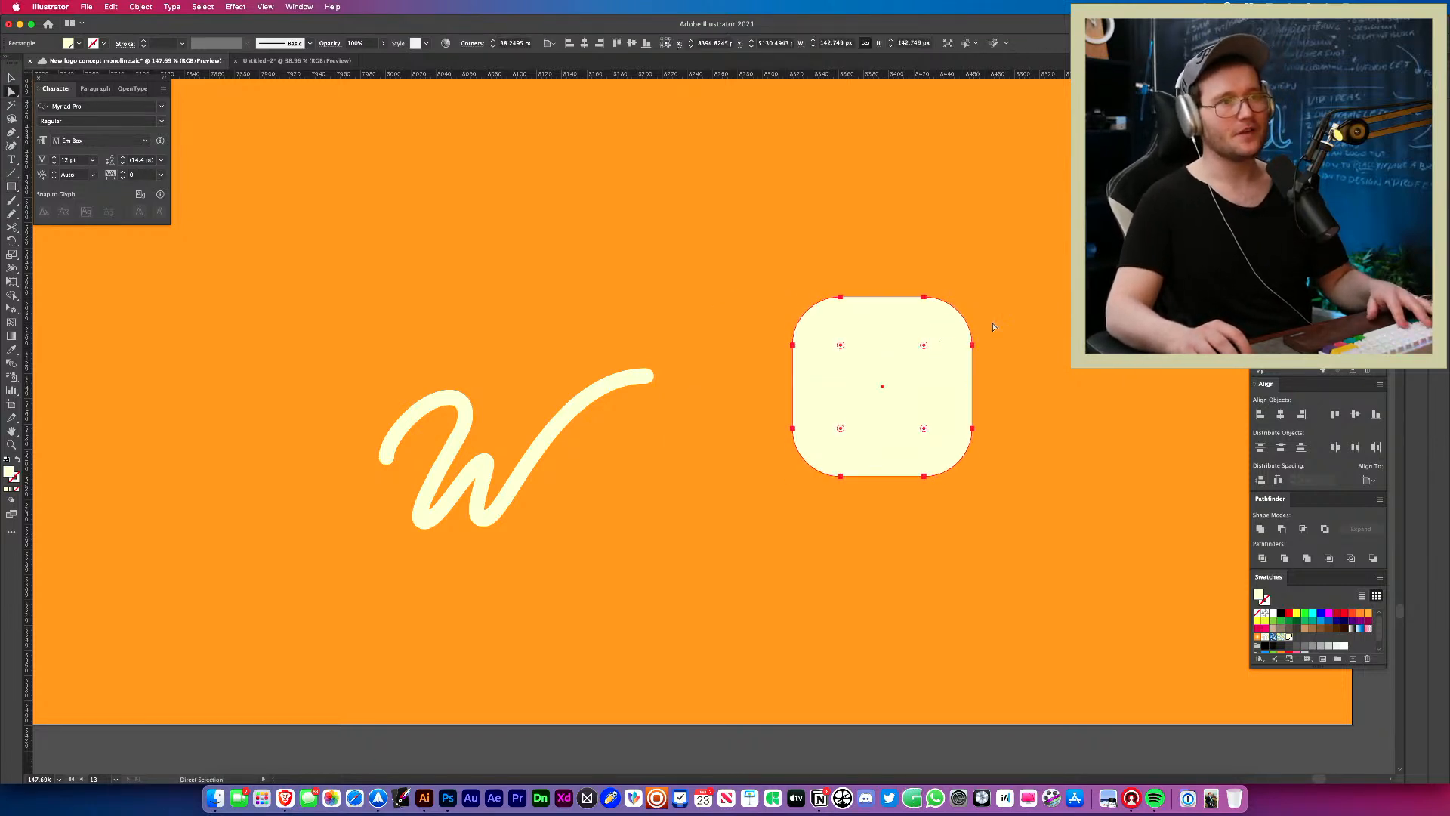
Move the rounded square closer to the W copy, slightly down and to the left.
key("v")
key("super+shift+a")
left_click_drag(876, 389, 719, 469)
left_click_drag(722, 469, 671, 533)
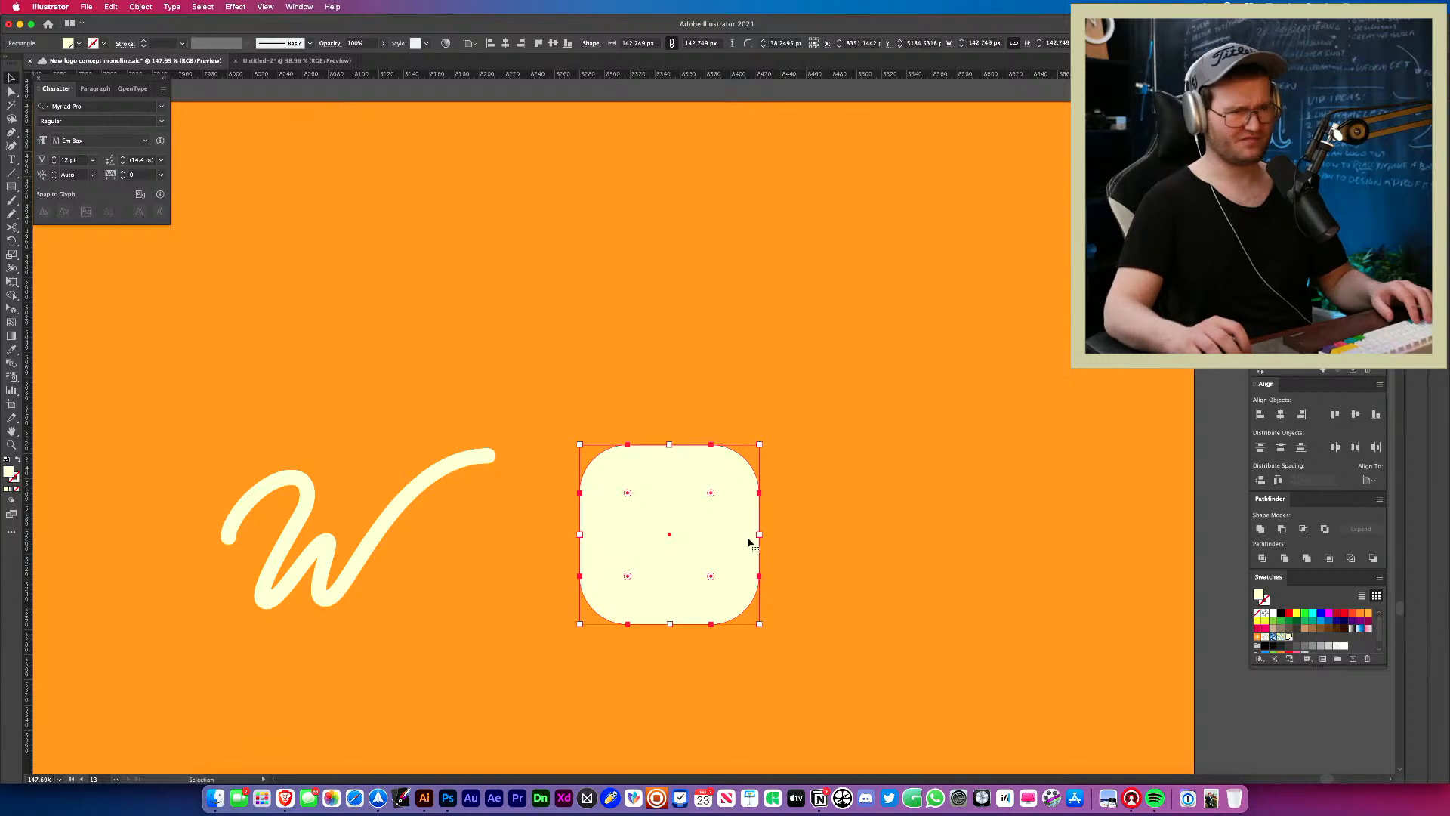
Place the W copy over the rounded square and recolor it with the orange sampled from the artboard.
mouse_move(400, 506)
left_mouse_down()
mouse_move(737, 491)
mouse_move(736, 521)
mouse_move(778, 480)
left_mouse_up()
left_click(768, 466)
key("i")
left_click(943, 495)
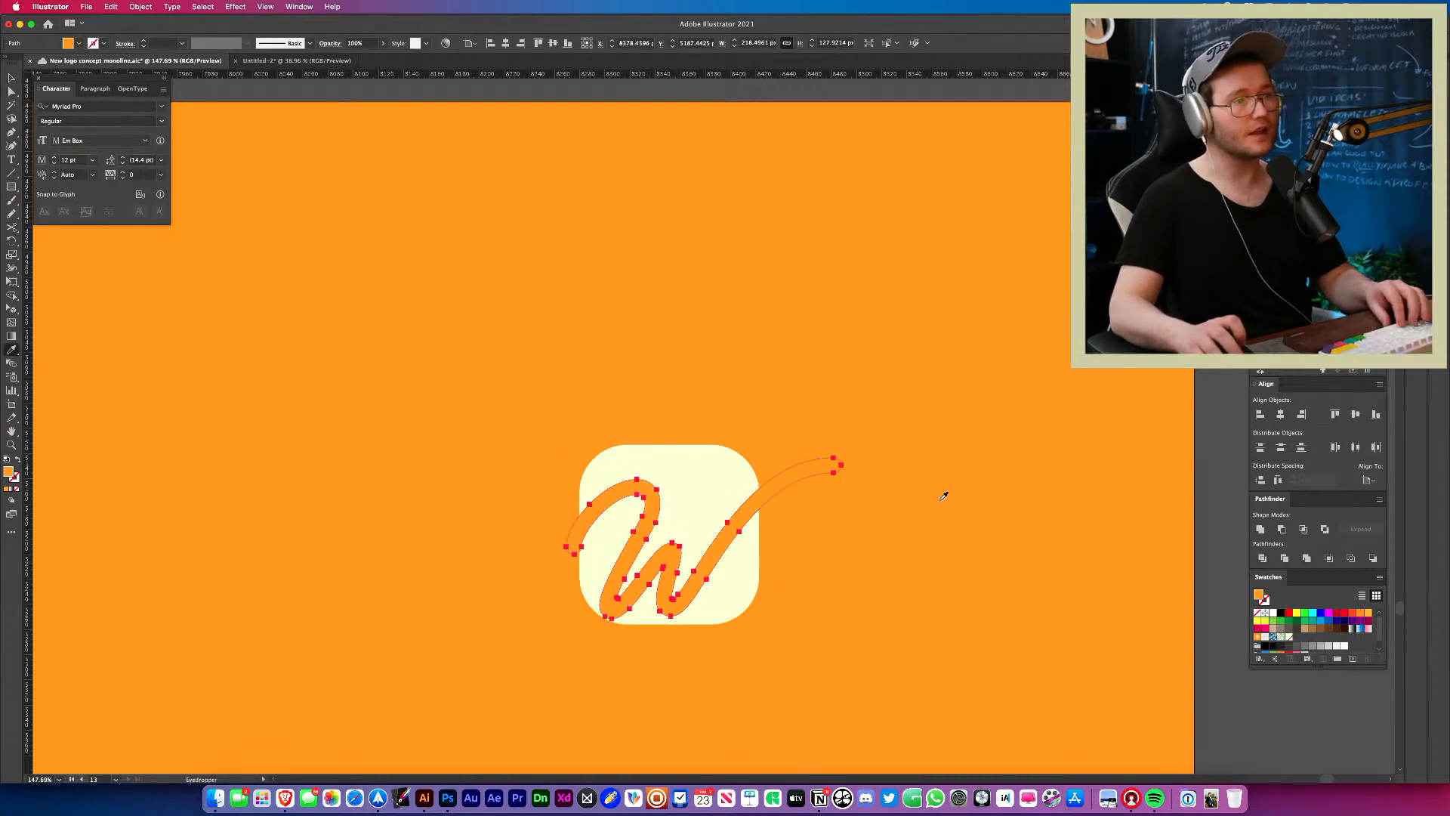
Shift the orange W slightly left and up over the rounded square.
key("v")
left_click(854, 457)
left_click_drag(716, 562, 705, 558)
left_click(458, 546)
key("super+a")
left_click(465, 541)
key("z")
left_click_drag(490, 512, 279, 533)
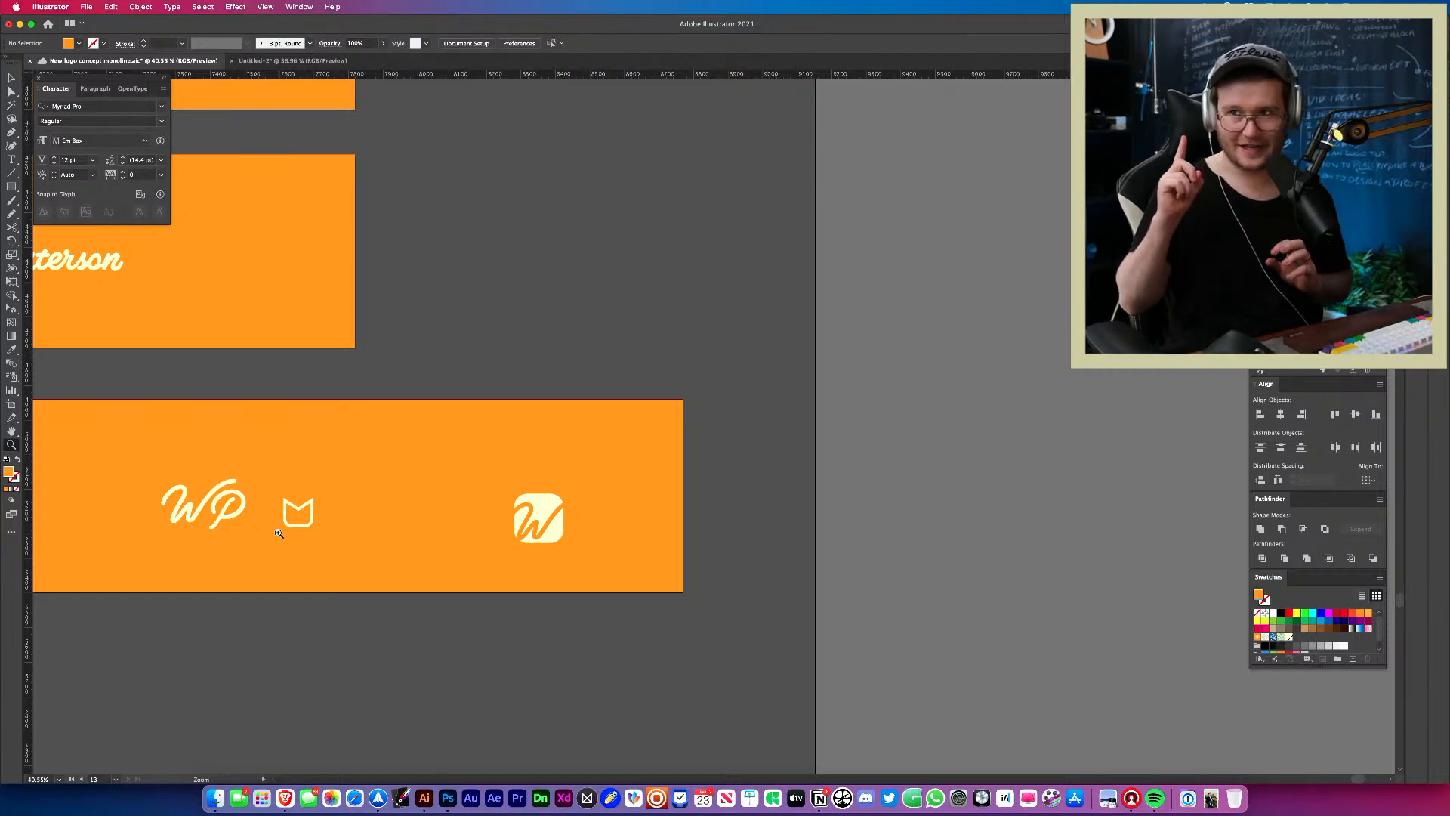
Enlarge the orange W to about 282 px wide and reposition it so its loops reach the rounded square's edges.
left_click_drag(429, 451, 644, 451)
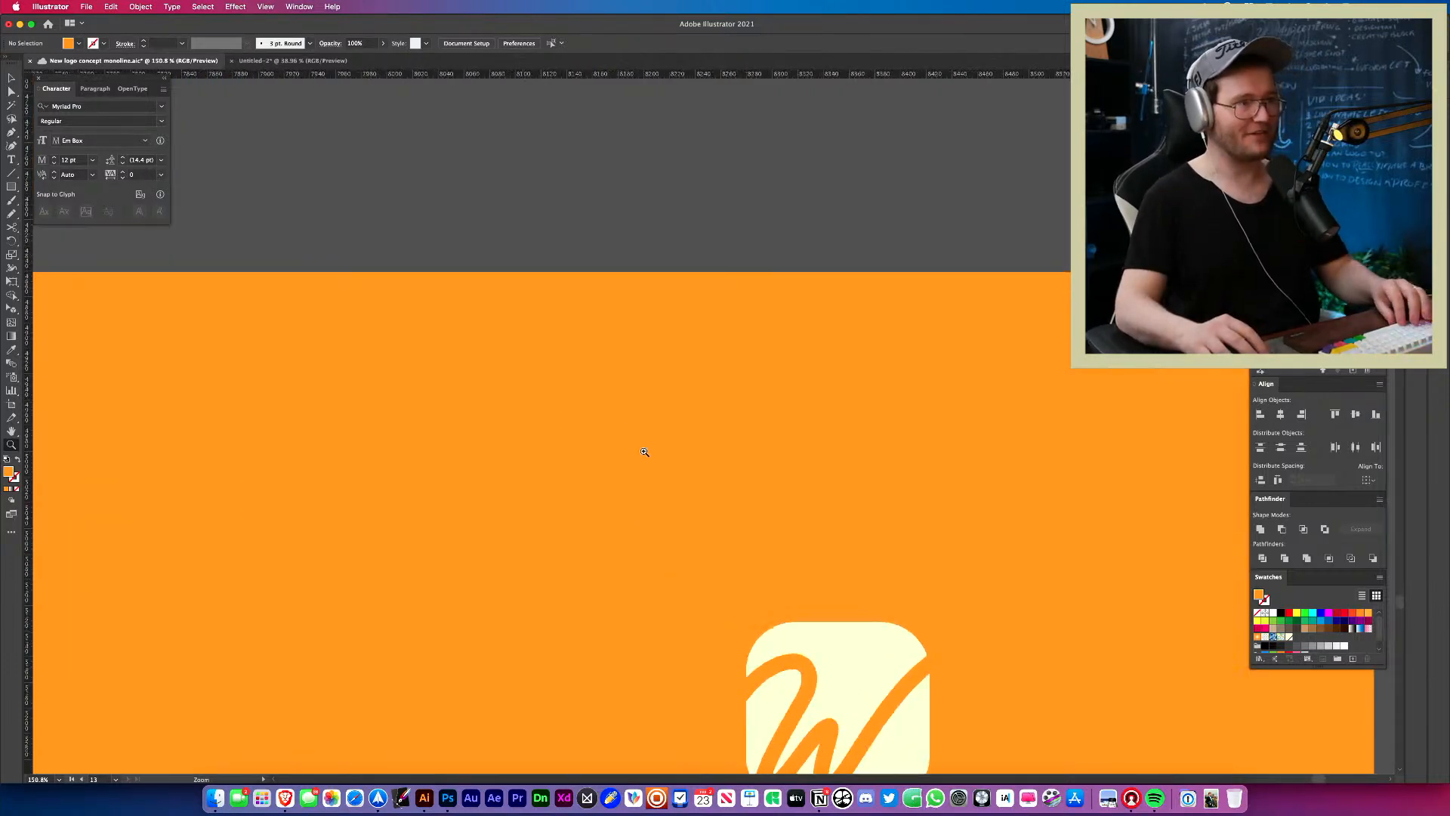
left_click_drag(653, 539, 458, 323)
key("v")
left_click_drag(603, 542, 589, 562)
left_click_drag(792, 431, 884, 326)
left_click(735, 451)
left_click(767, 457)
left_click(800, 533)
left_click_drag(710, 510, 756, 482)
left_click(1017, 545)
left_click_drag(835, 503, 673, 349)
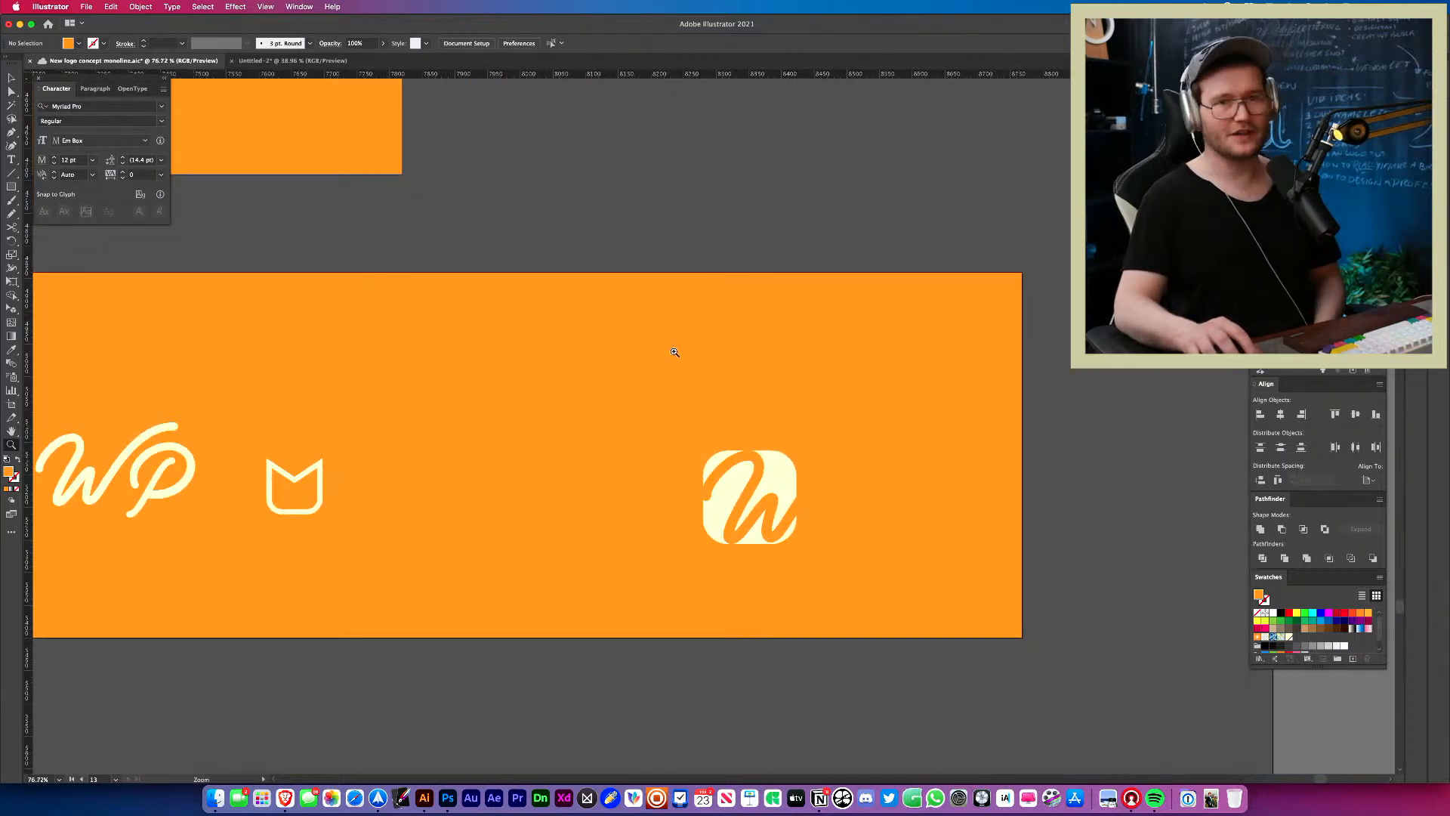
Move the W icon closer to the notched outline and place a duplicate of it to its right.
key("v")
left_click_drag(876, 421, 849, 453)
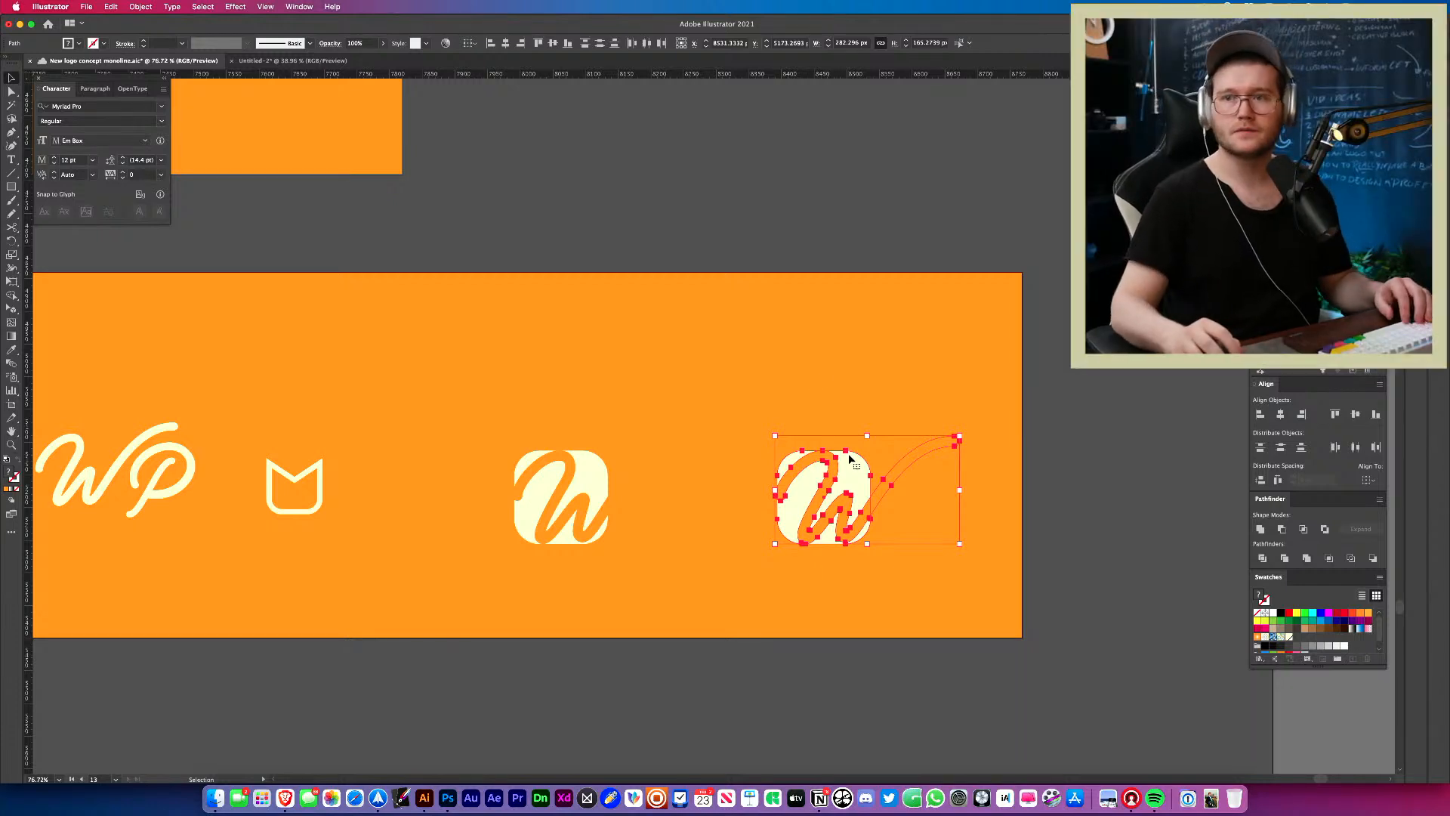
left_click(804, 341)
left_click_drag(854, 463, 680, 423)
Scale down the W on the duplicated icon so its lower loops fit inside the rounded square.
key("z")
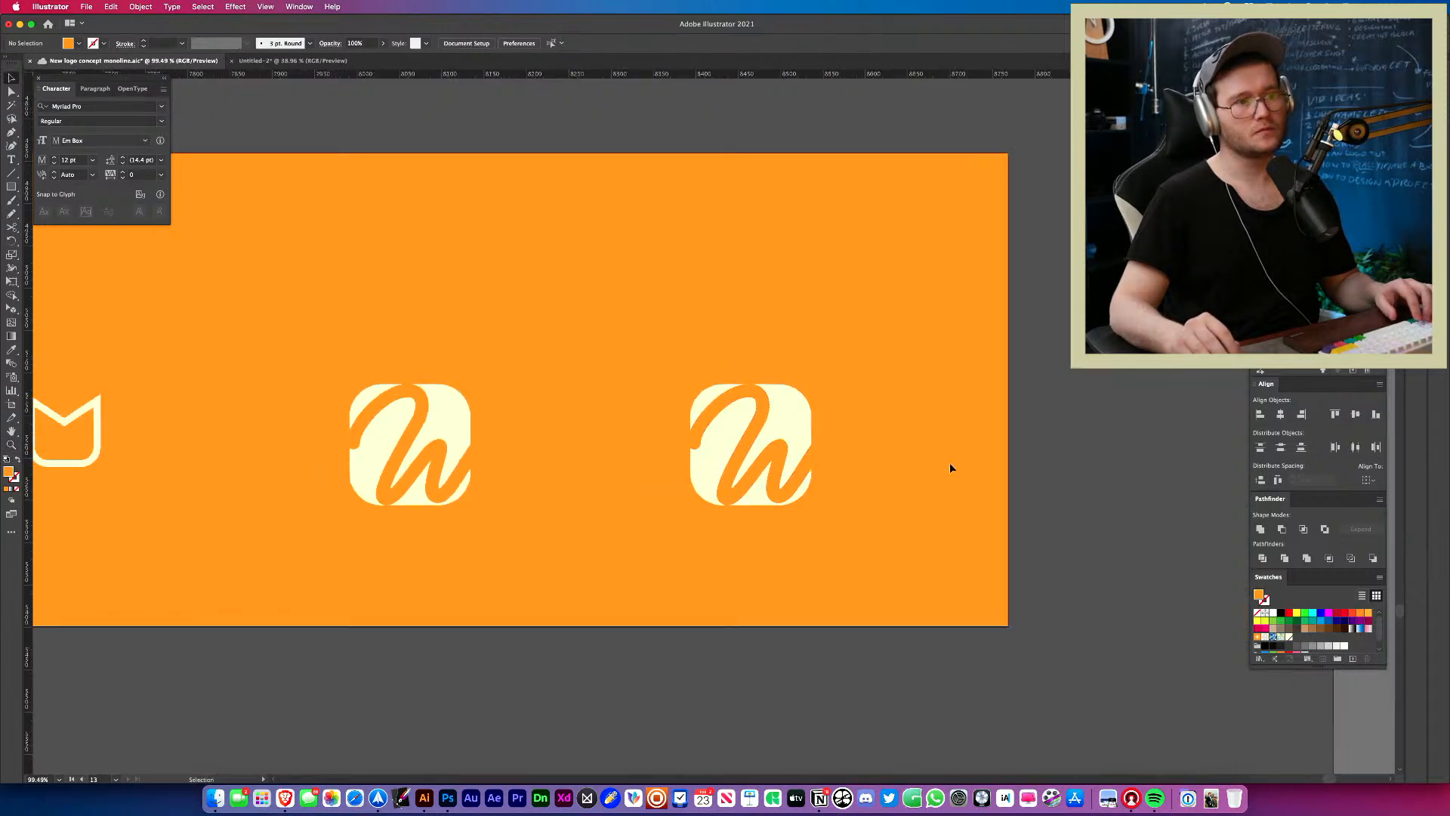
mouse_move(788, 462)
left_mouse_down()
mouse_move(857, 465)
mouse_move(777, 470)
mouse_move(778, 441)
mouse_move(481, 455)
mouse_move(887, 410)
left_mouse_up()
key("v")
left_click(900, 482)
left_click(896, 462)
key("z")
key("v")
left_click(756, 454)
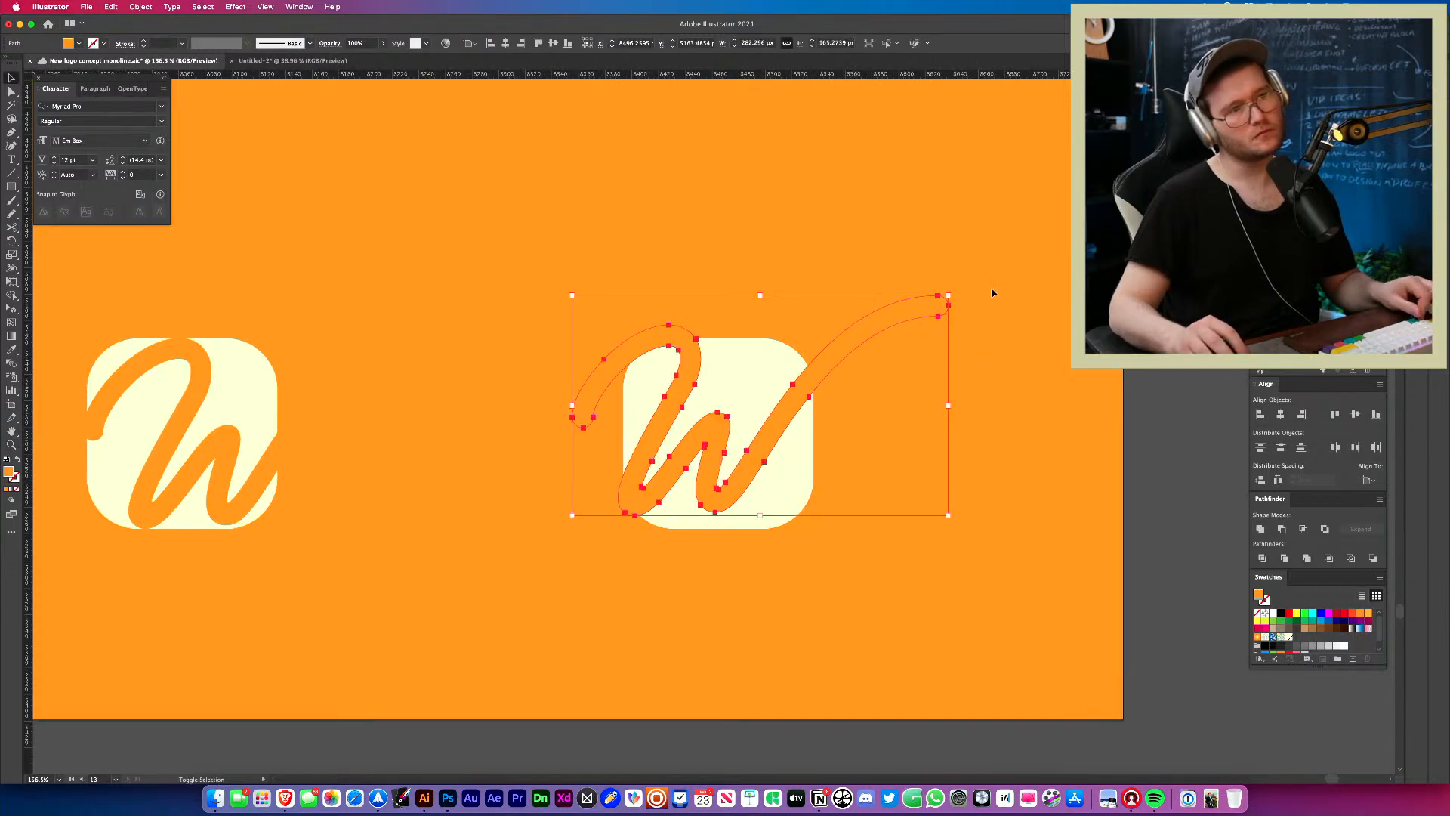
left_click(873, 379)
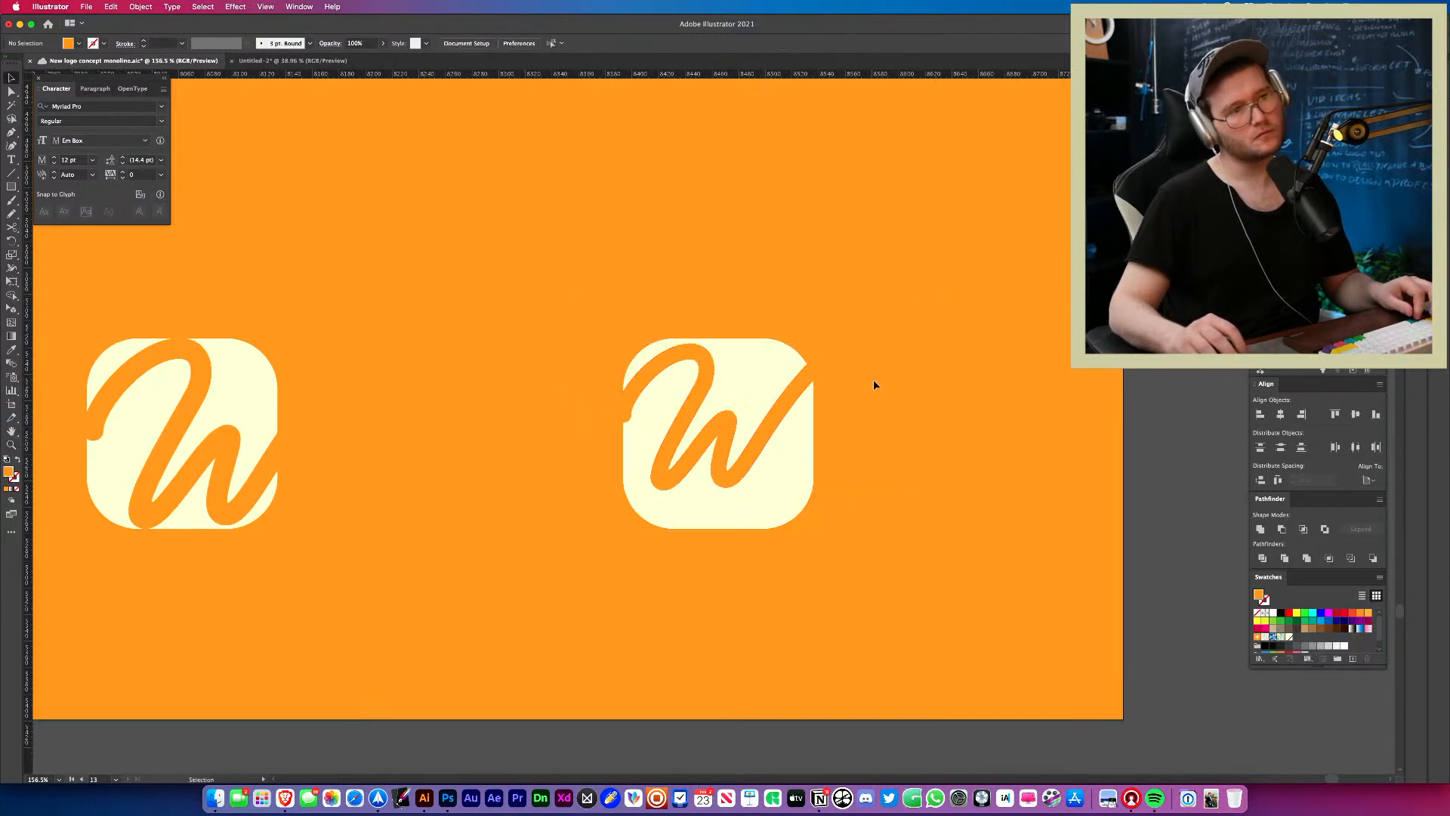
Move the reduced W down and to the right so its rounded left end sits inside the square.
left_click_drag(831, 370, 832, 383)
left_click(940, 415)
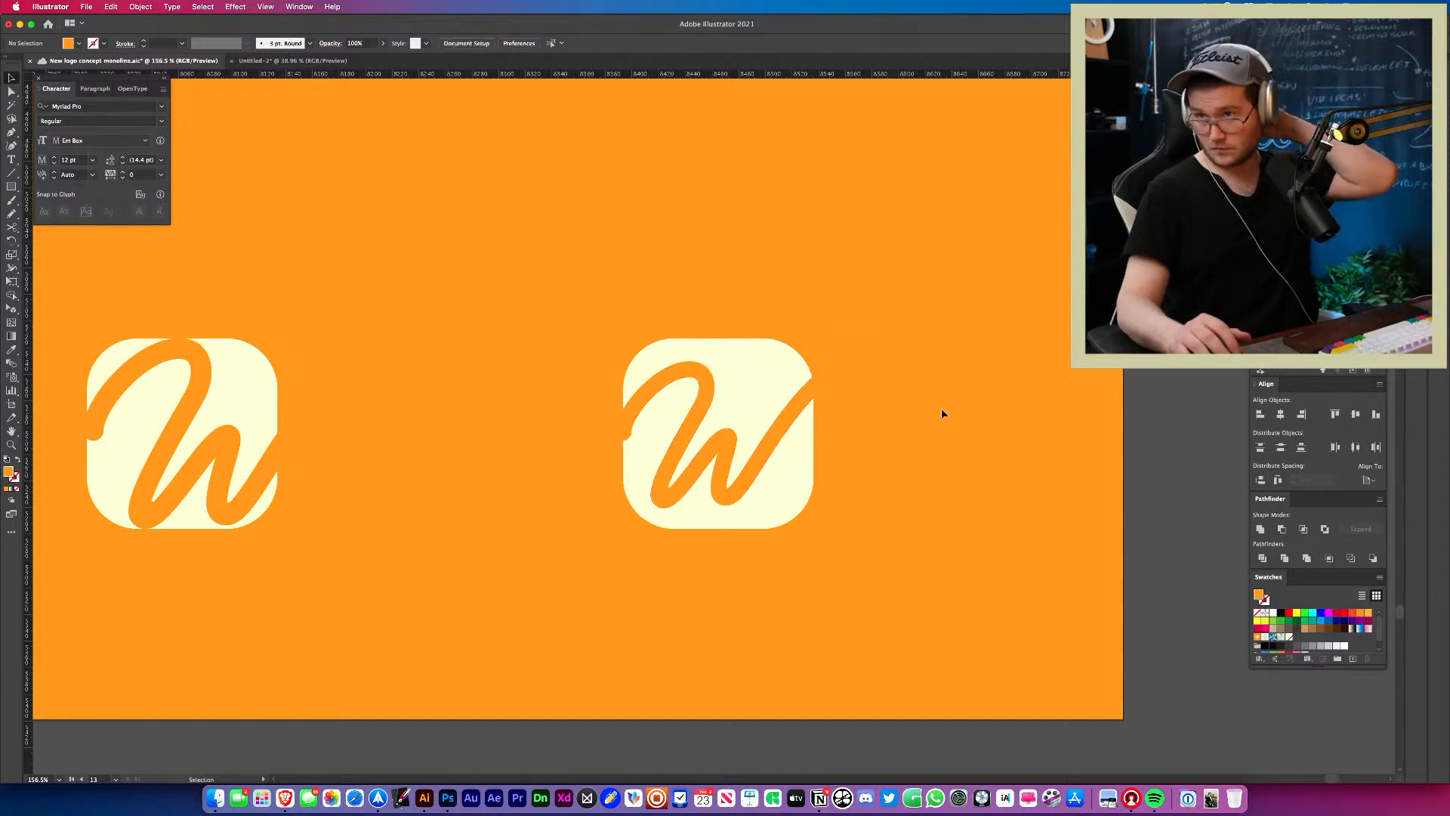
left_click(777, 455)
left_click(903, 468)
key("z")
left_click_drag(811, 446, 684, 475)
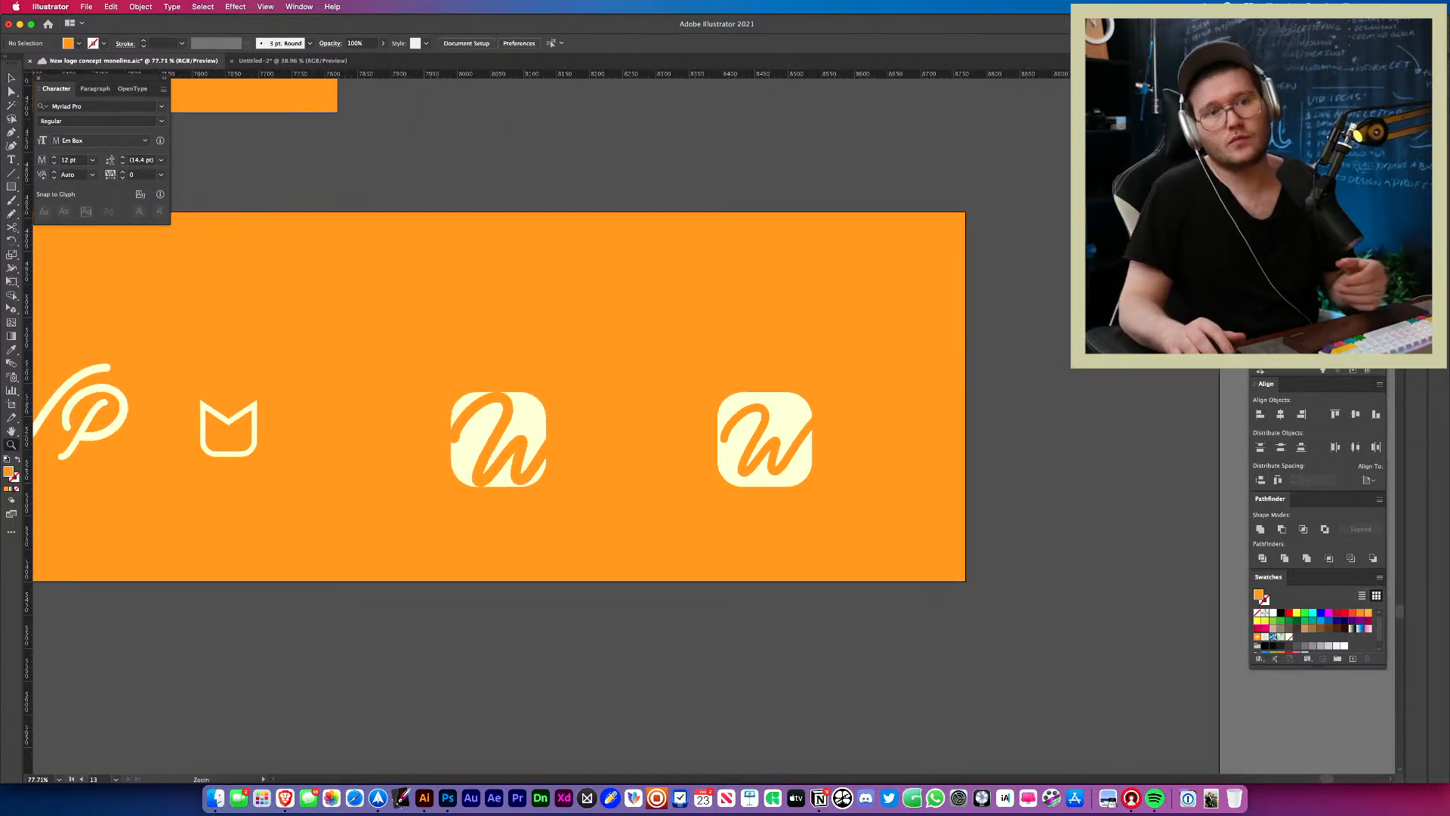
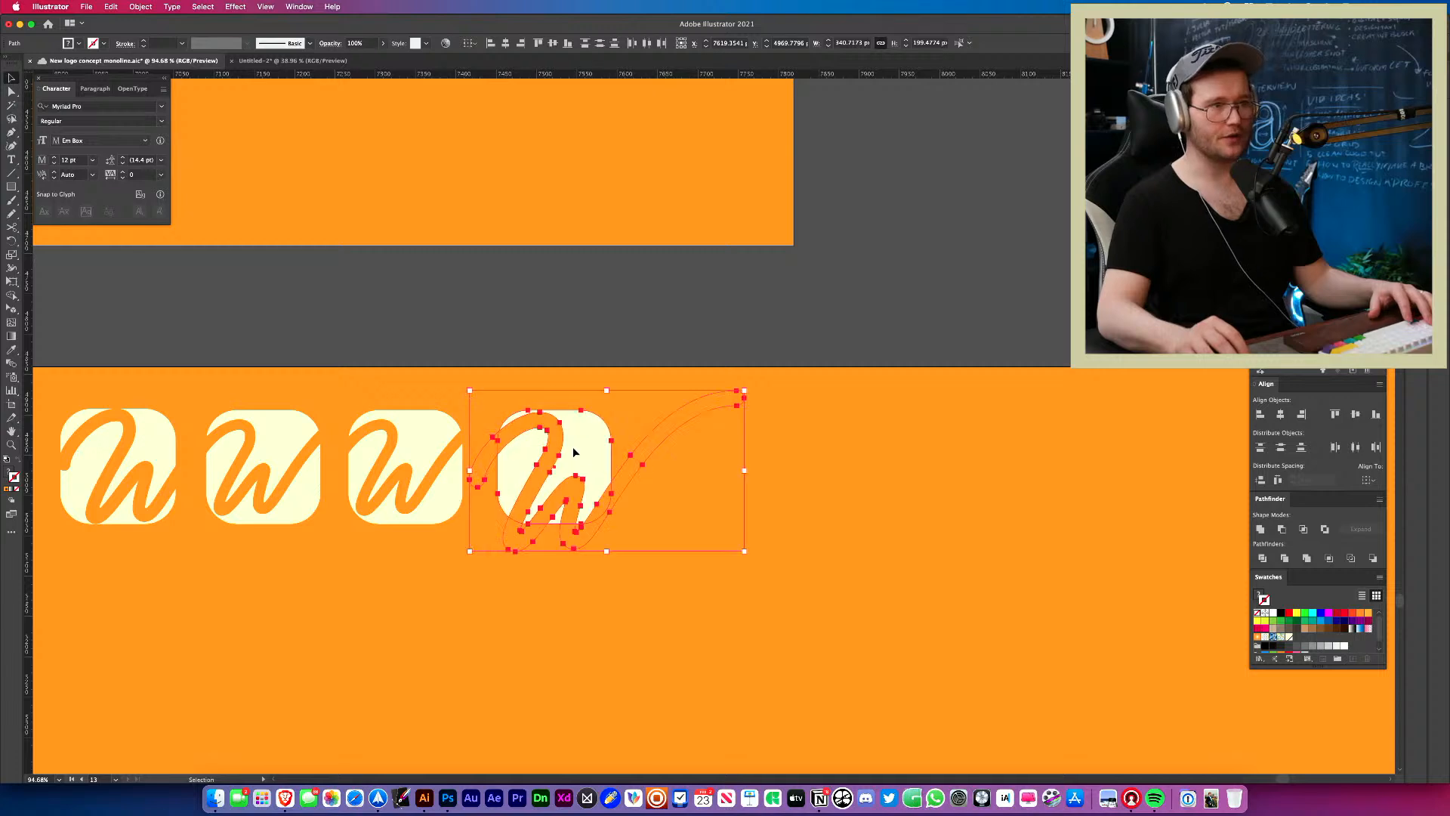
left_click(651, 593)
left_click_drag(511, 395, 558, 499)
left_click_drag(558, 500, 701, 499)
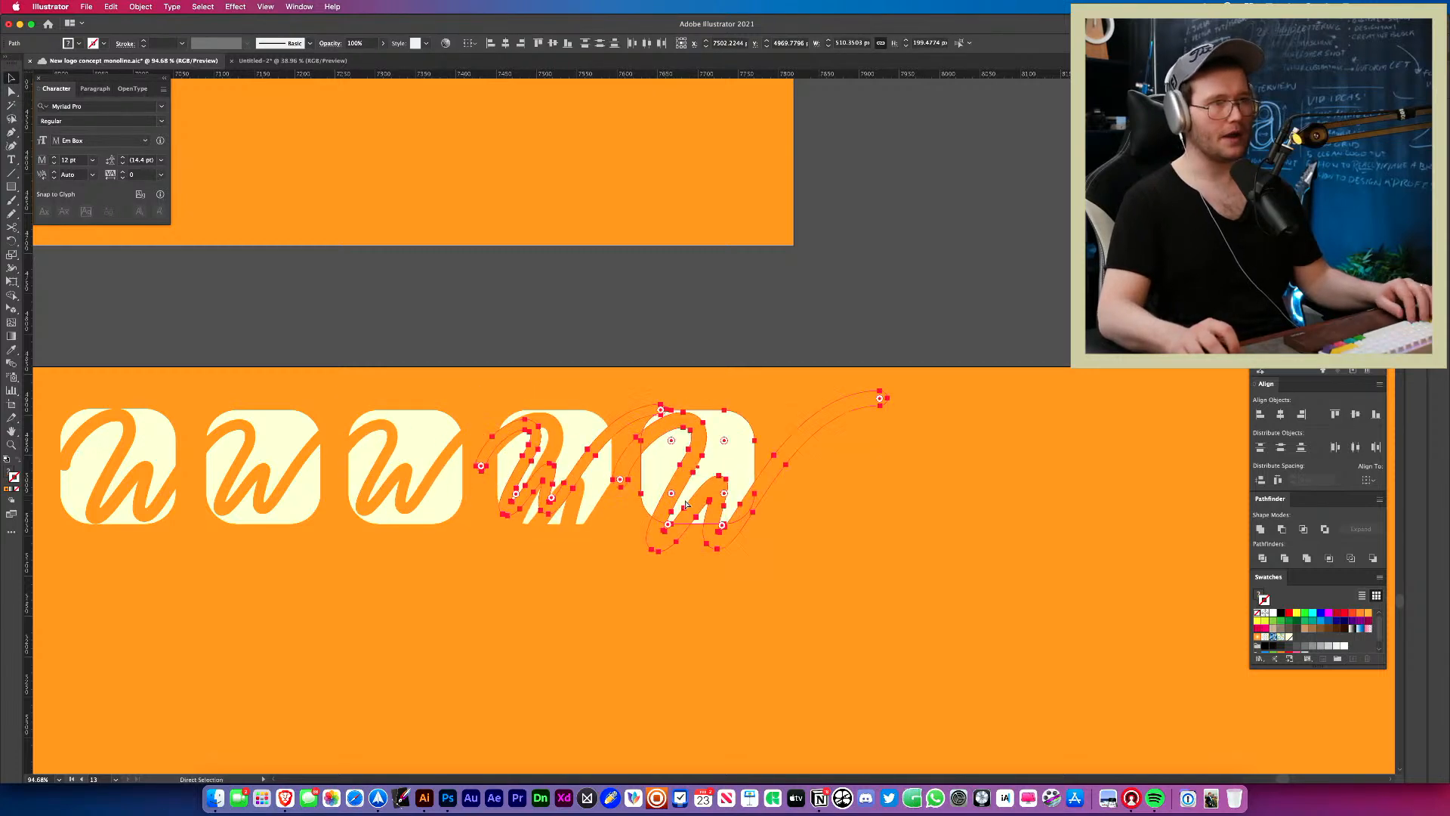
key("super+z")
Duplicate the fourth W icon and place the copy to its right at the end of the row.
left_click(666, 604)
left_click_drag(666, 604, 561, 392)
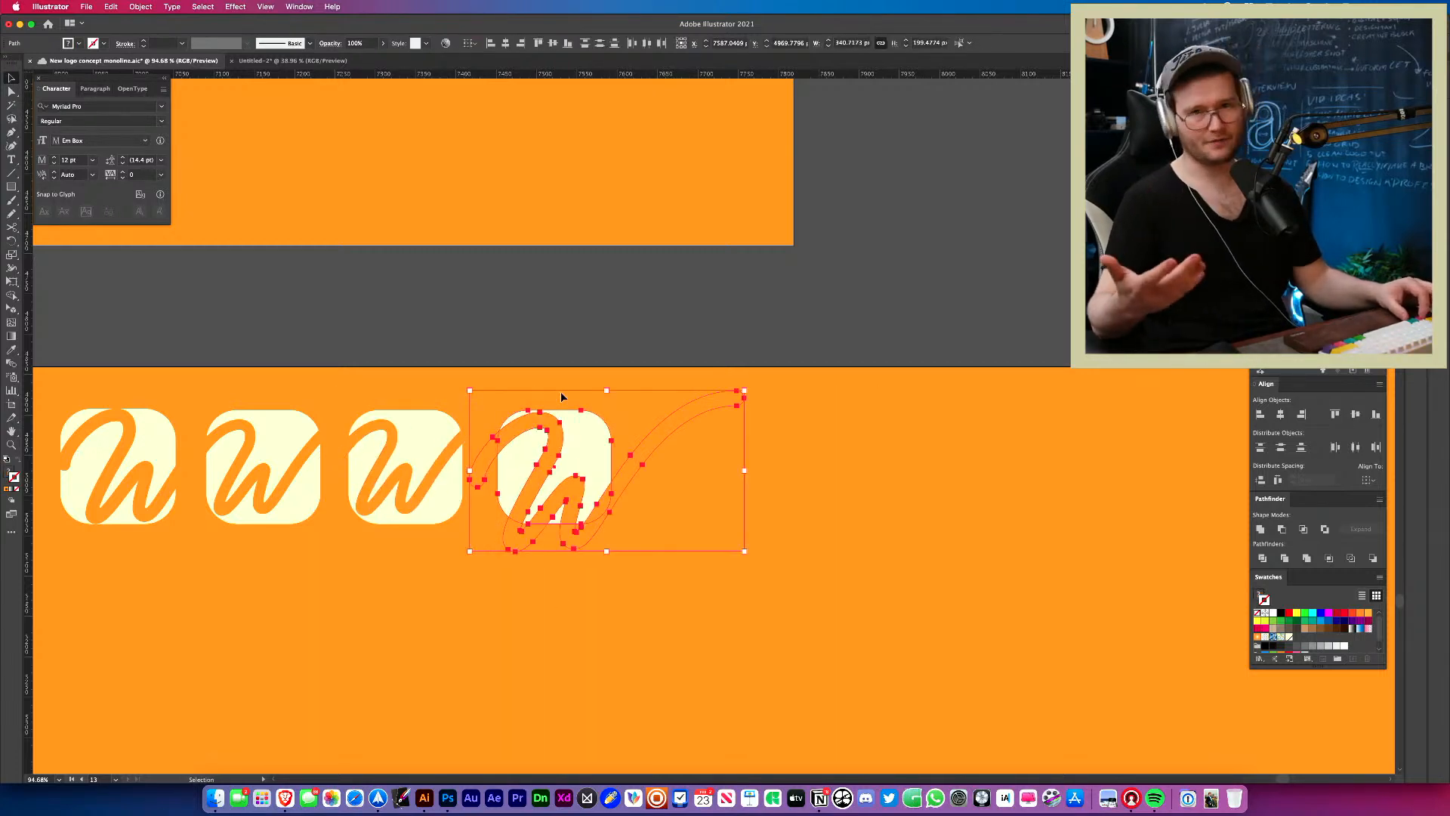
left_click_drag(586, 453, 739, 443)
left_click(724, 634)
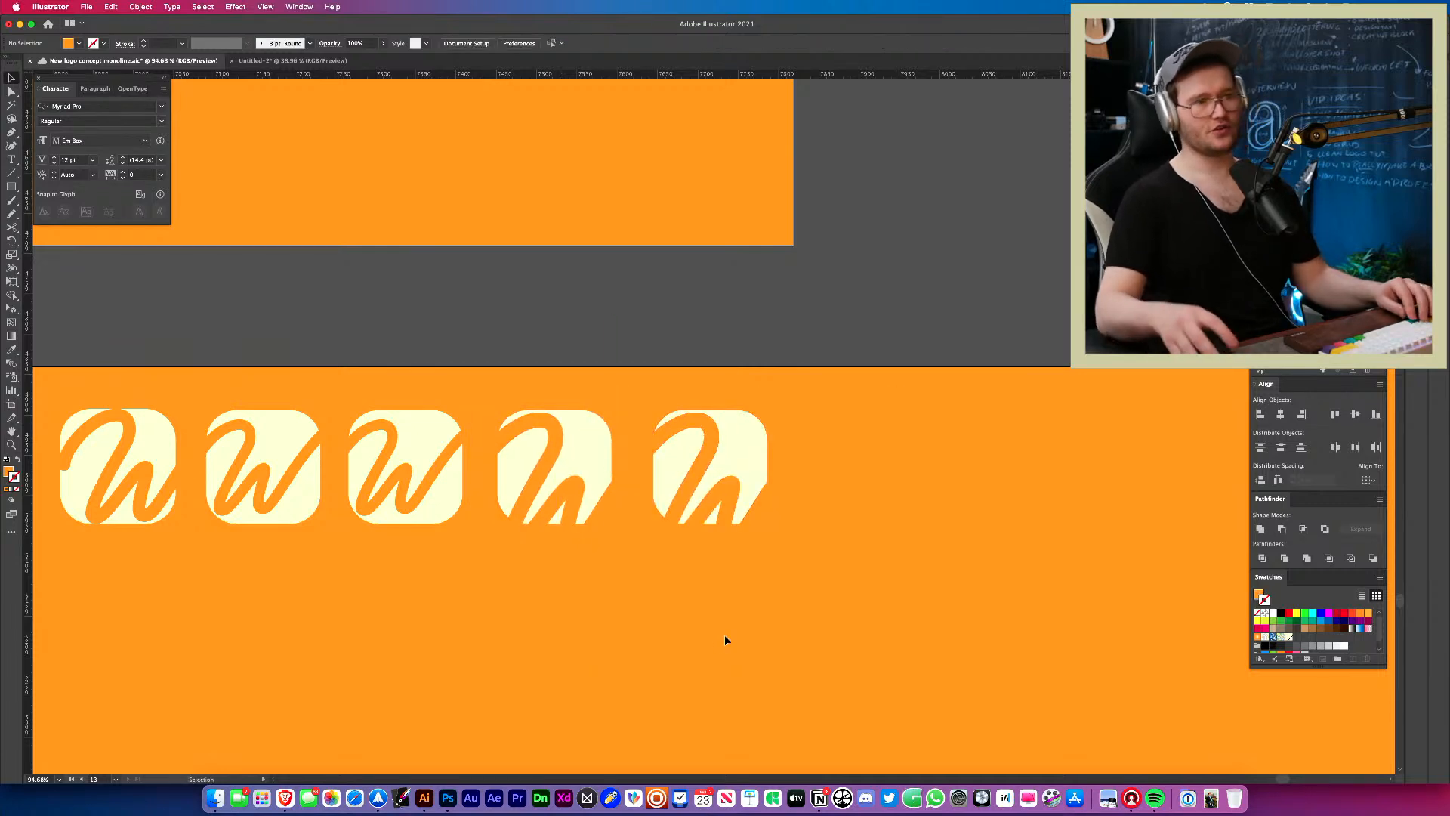
Reduce the W on the fifth icon to about 255 px wide and fit it over the rounded square.
key("z")
left_click_drag(742, 554, 818, 534)
key("v")
left_click(774, 499)
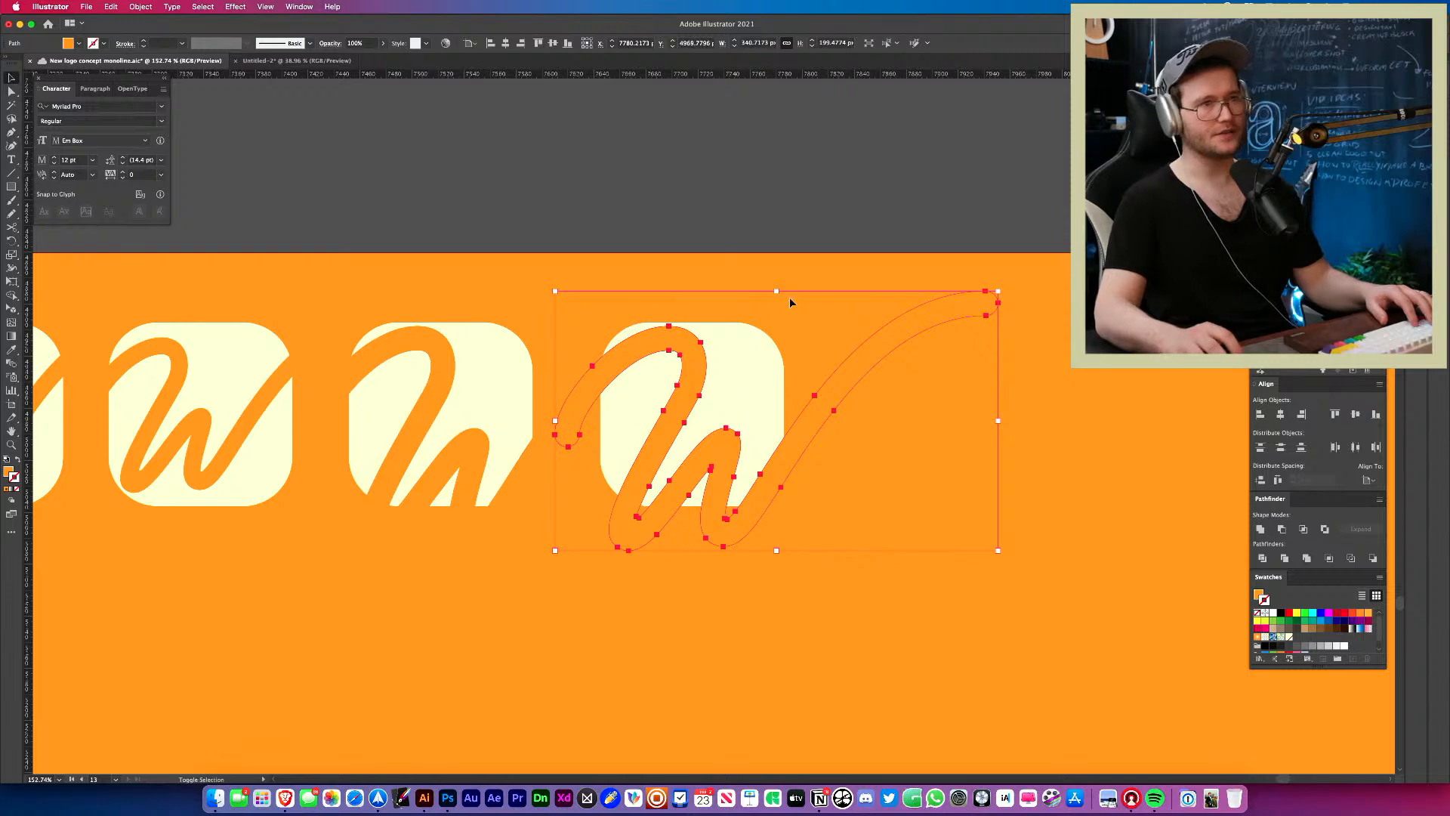
left_click_drag(781, 292, 775, 382)
left_click_drag(740, 520, 703, 447)
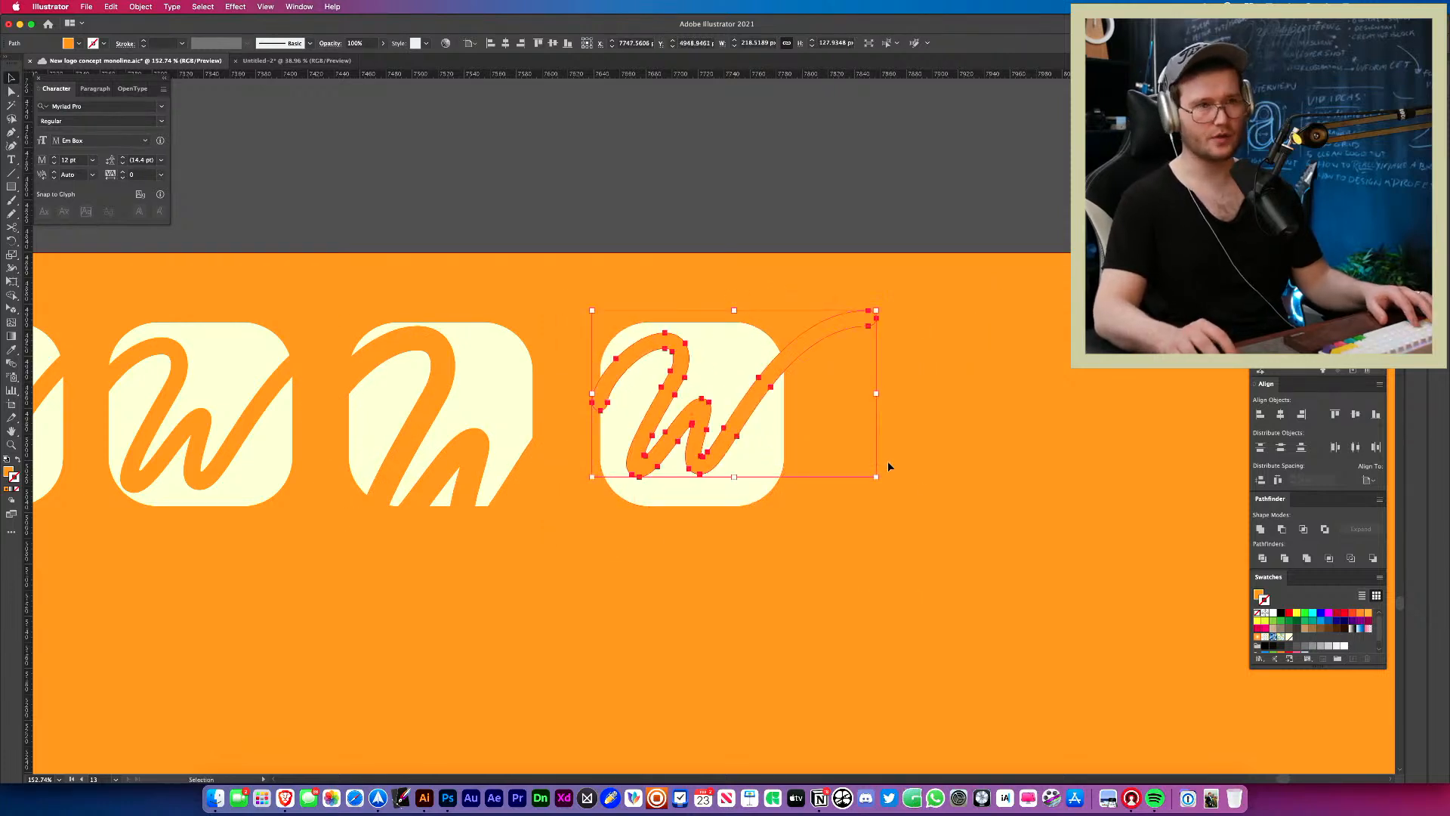
left_click_drag(876, 477, 925, 534)
left_click(827, 562)
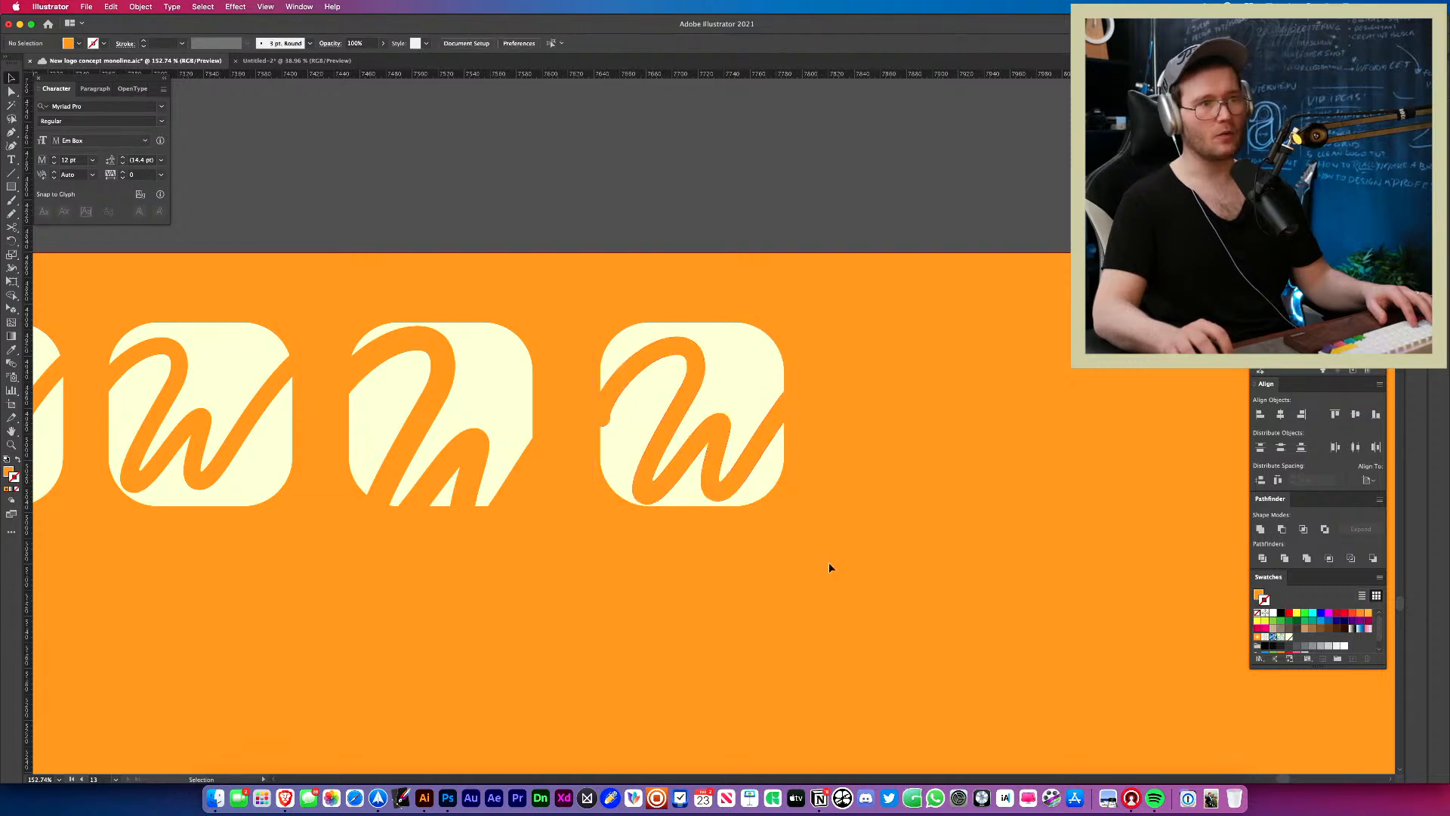
Move the fifth icon's W to the right and enlarge it to about 282 px wide.
left_click_drag(651, 467, 700, 472)
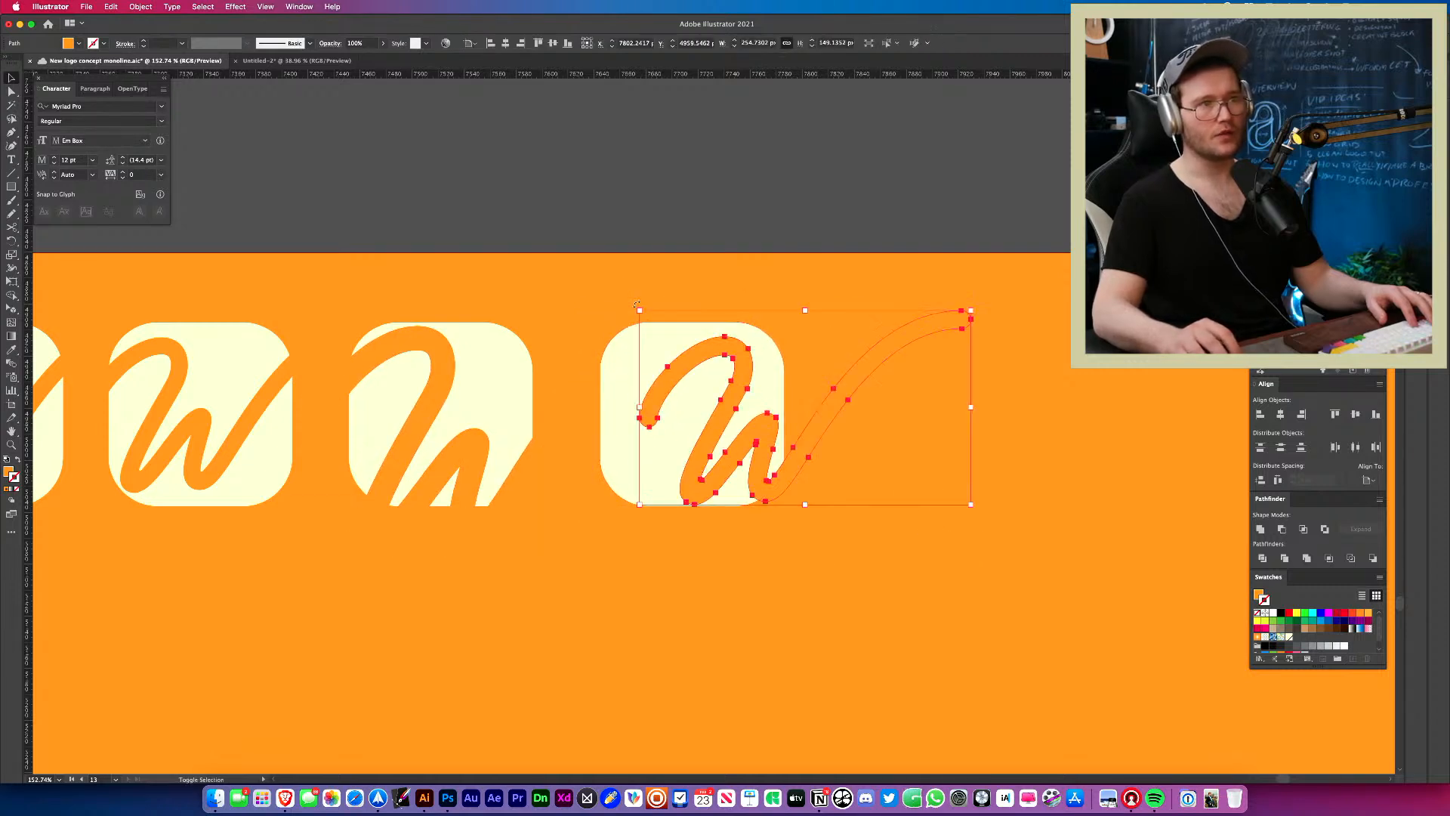
left_click_drag(636, 304, 612, 219)
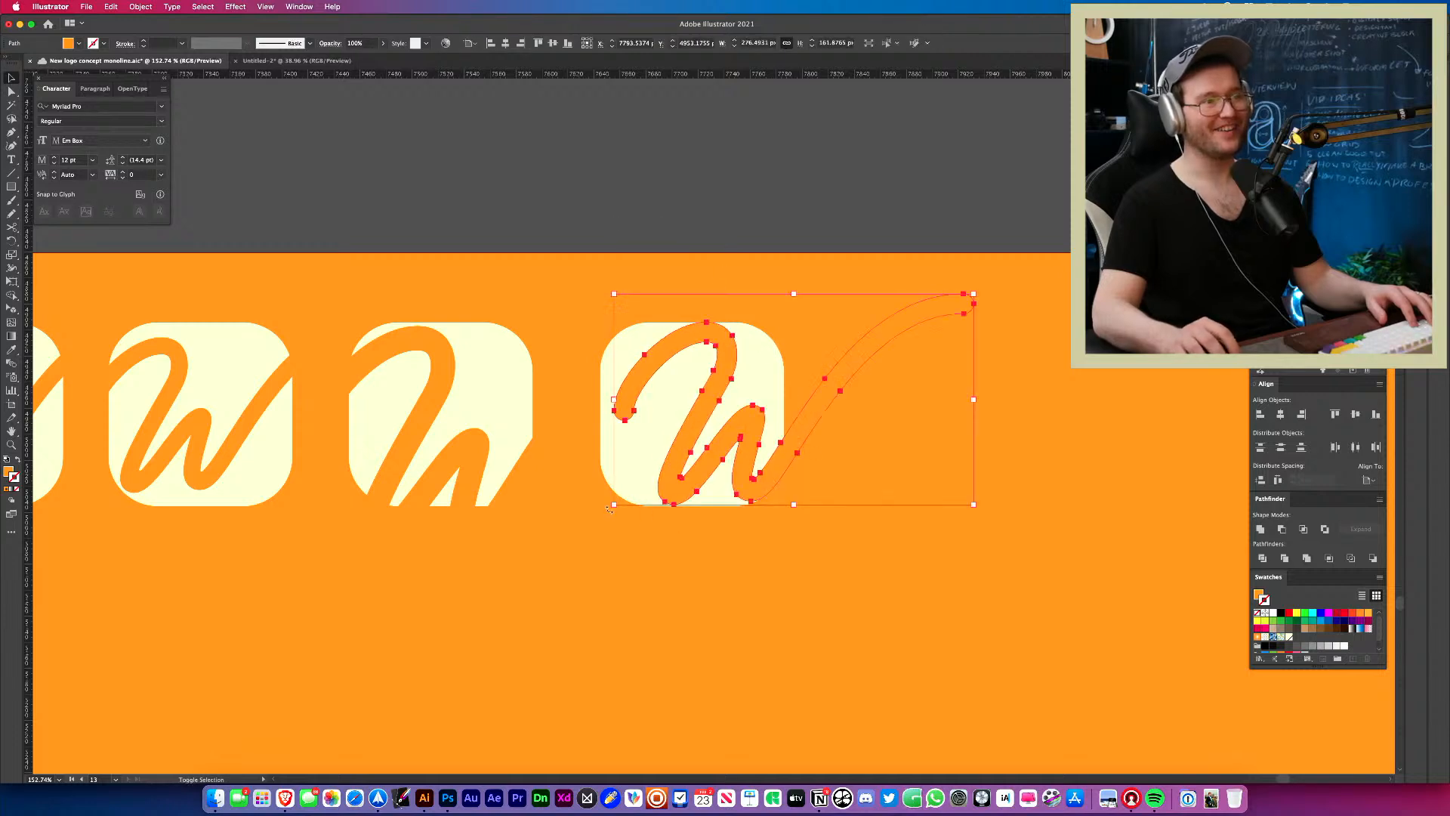
left_click_drag(610, 504, 605, 514)
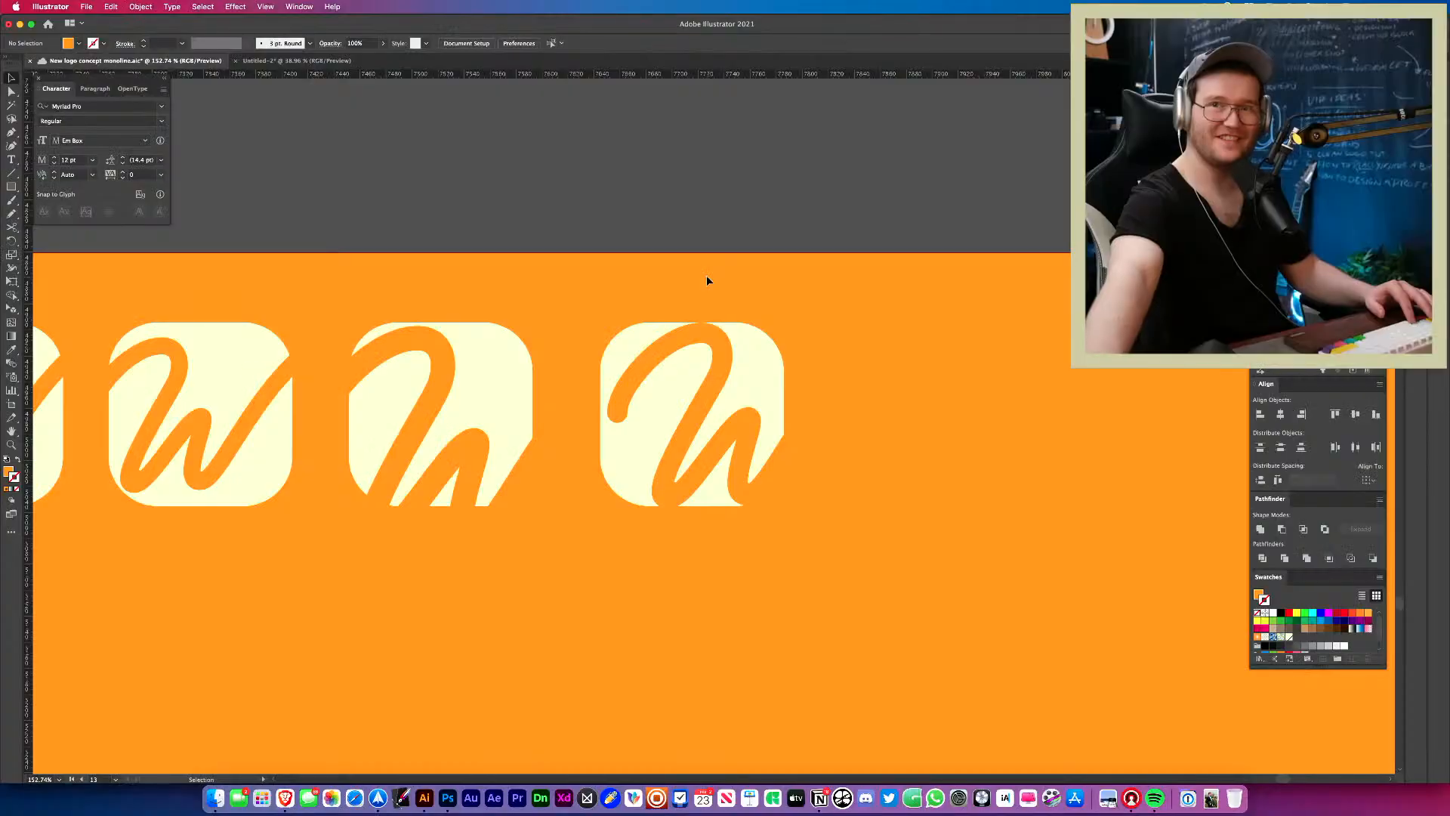
Move the fifth icon's W left and down so its lower loops run off the rounded square's bottom edge.
key("z")
mouse_move(667, 375)
left_mouse_down()
mouse_move(528, 395)
mouse_move(716, 405)
mouse_move(696, 419)
mouse_move(687, 376)
mouse_move(662, 376)
mouse_move(636, 456)
left_mouse_up()
key("v")
left_click(800, 592)
mouse_move(696, 504)
left_mouse_down()
mouse_move(546, 501)
mouse_move(608, 511)
mouse_move(563, 493)
mouse_move(700, 476)
left_mouse_up()
key("super+z")
key("super+shift+a")
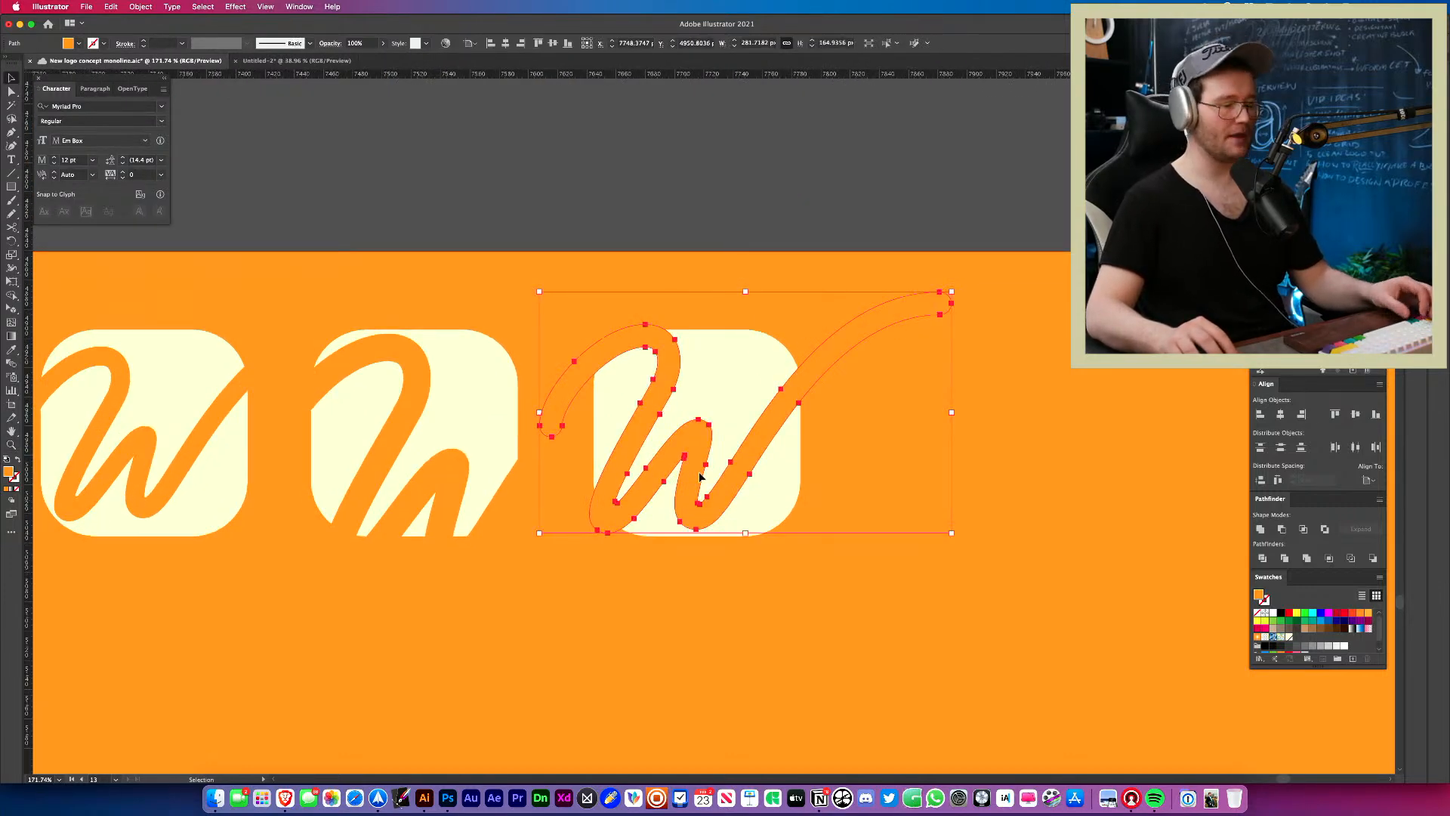
left_click(982, 583)
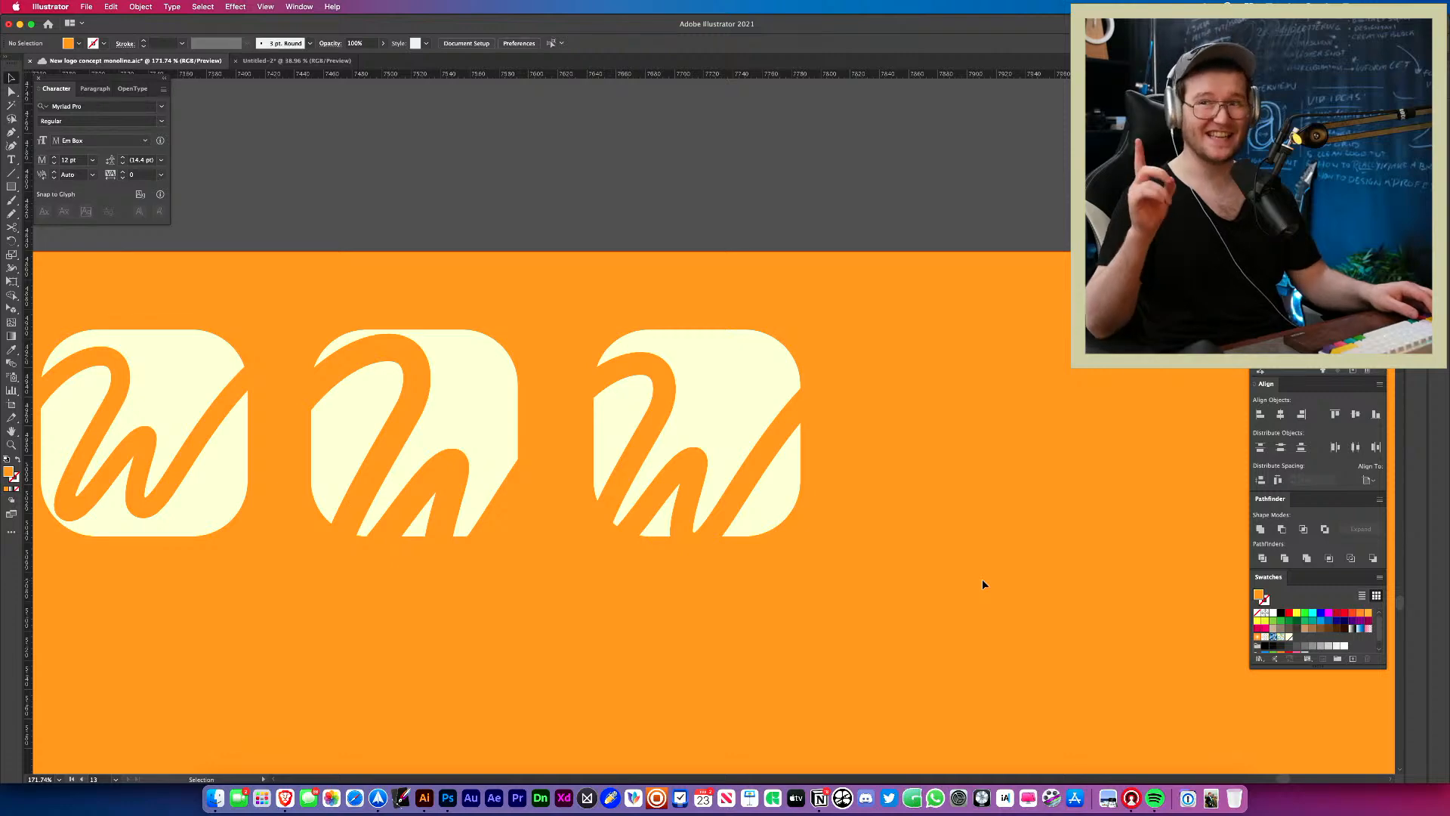
Switch to YouTube Studio in Brave, examine the live stream's playbacks and concurrent viewers, and return to Illustrator.
key("super+Tab")
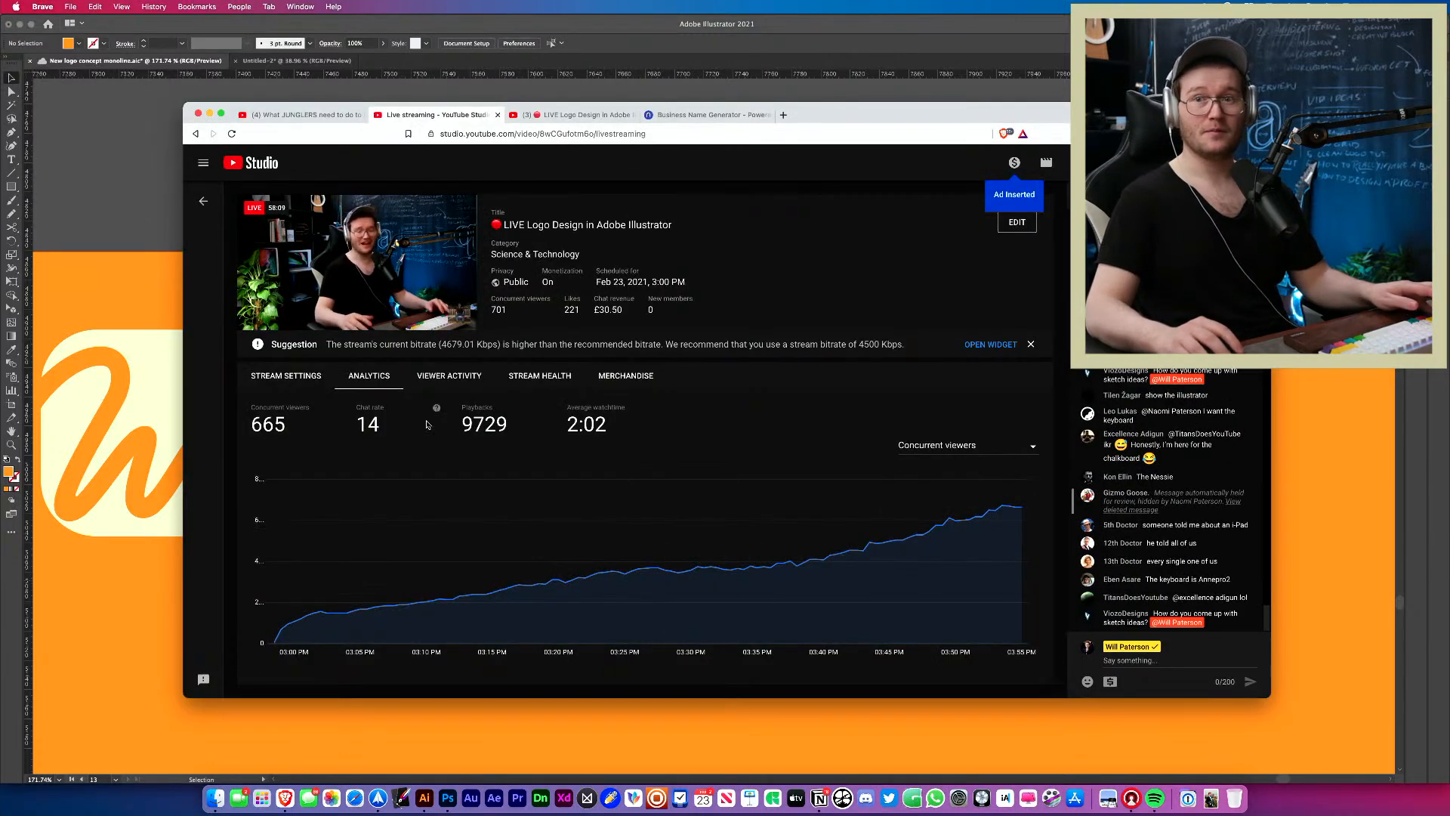
left_click_drag(474, 425, 502, 426)
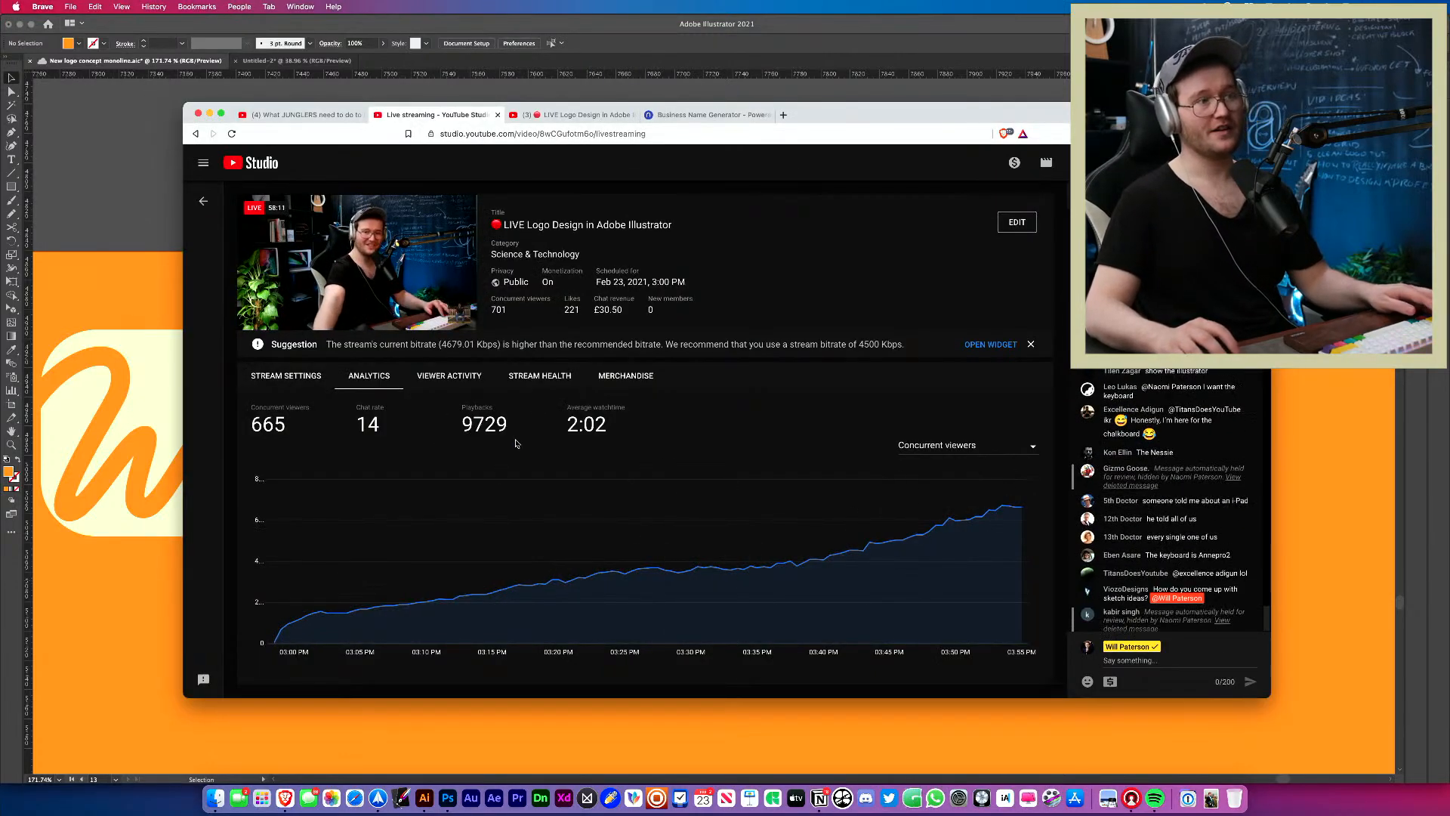
double_click(480, 422)
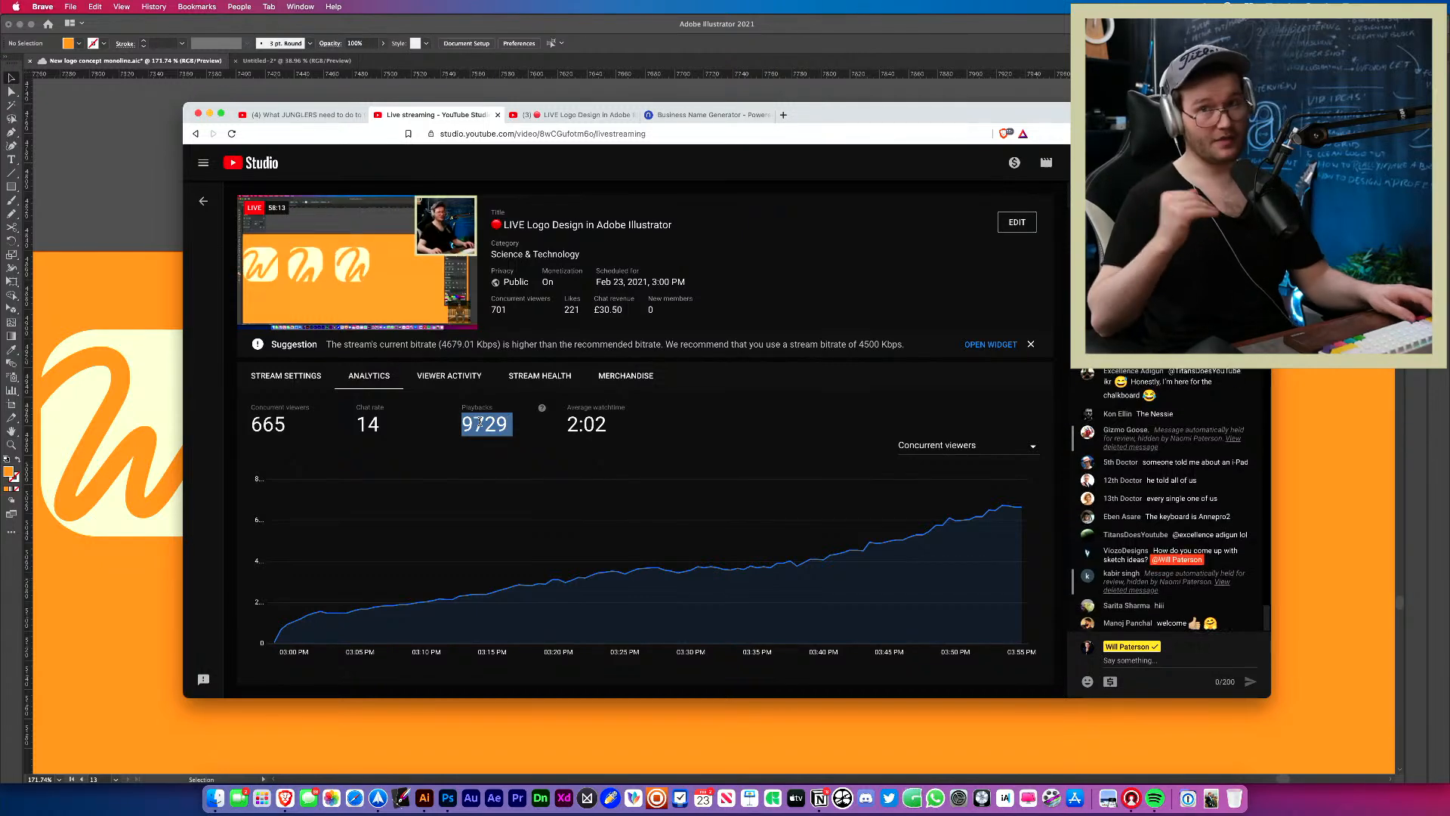
key("super+Tab")
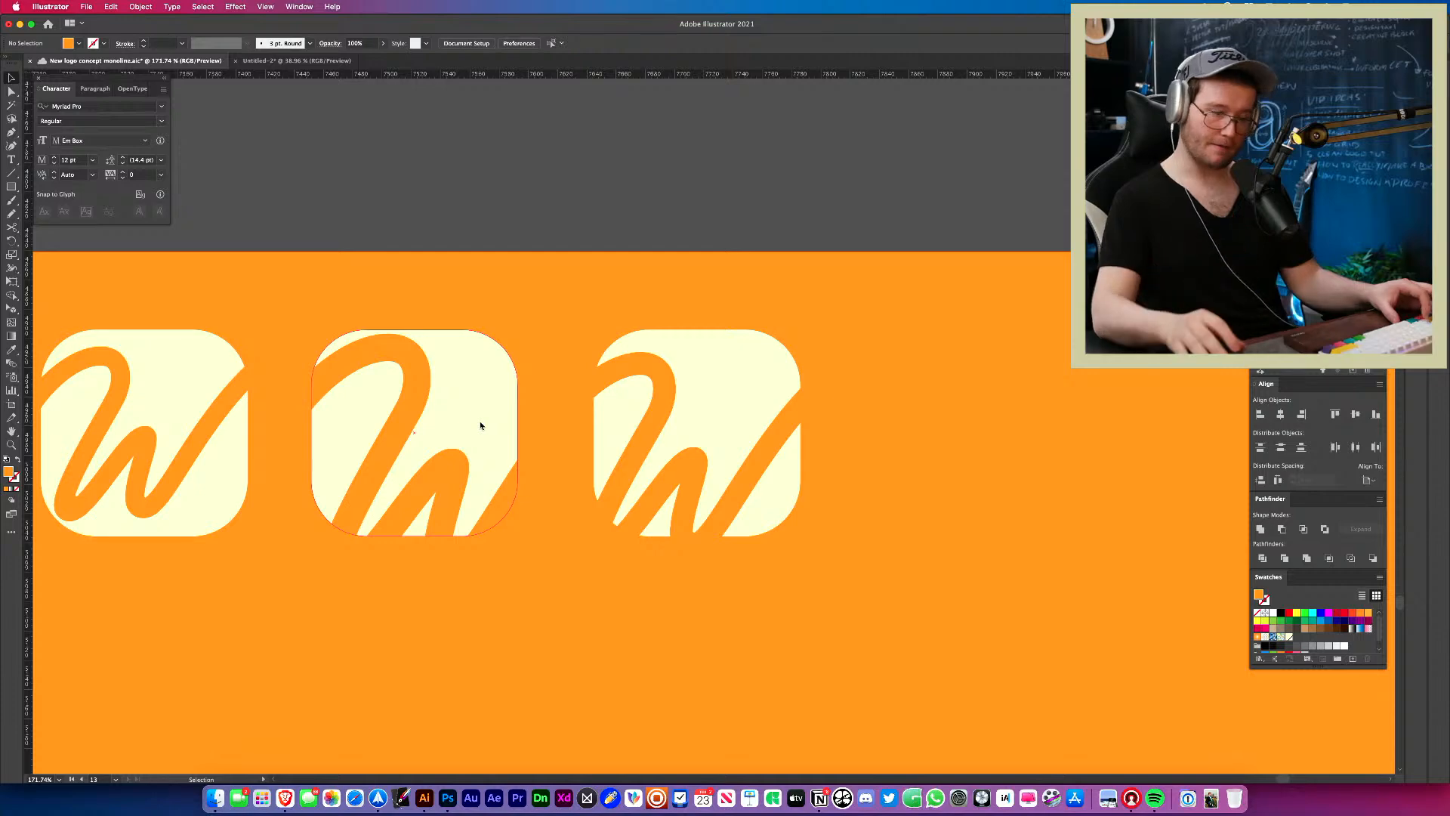
key("Tab")
key("Tab")
key("super+Tab")
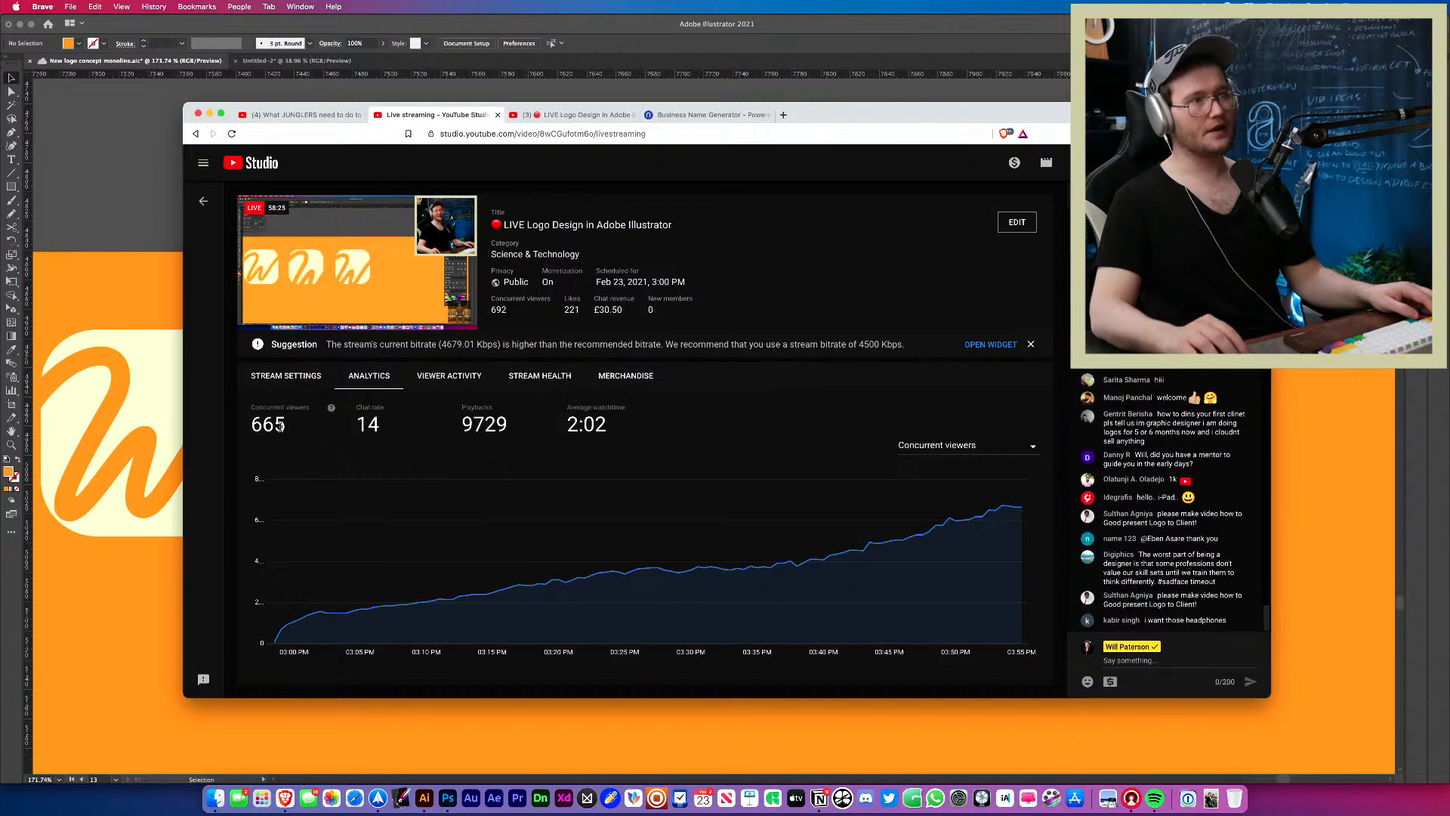
key("super+Tab")
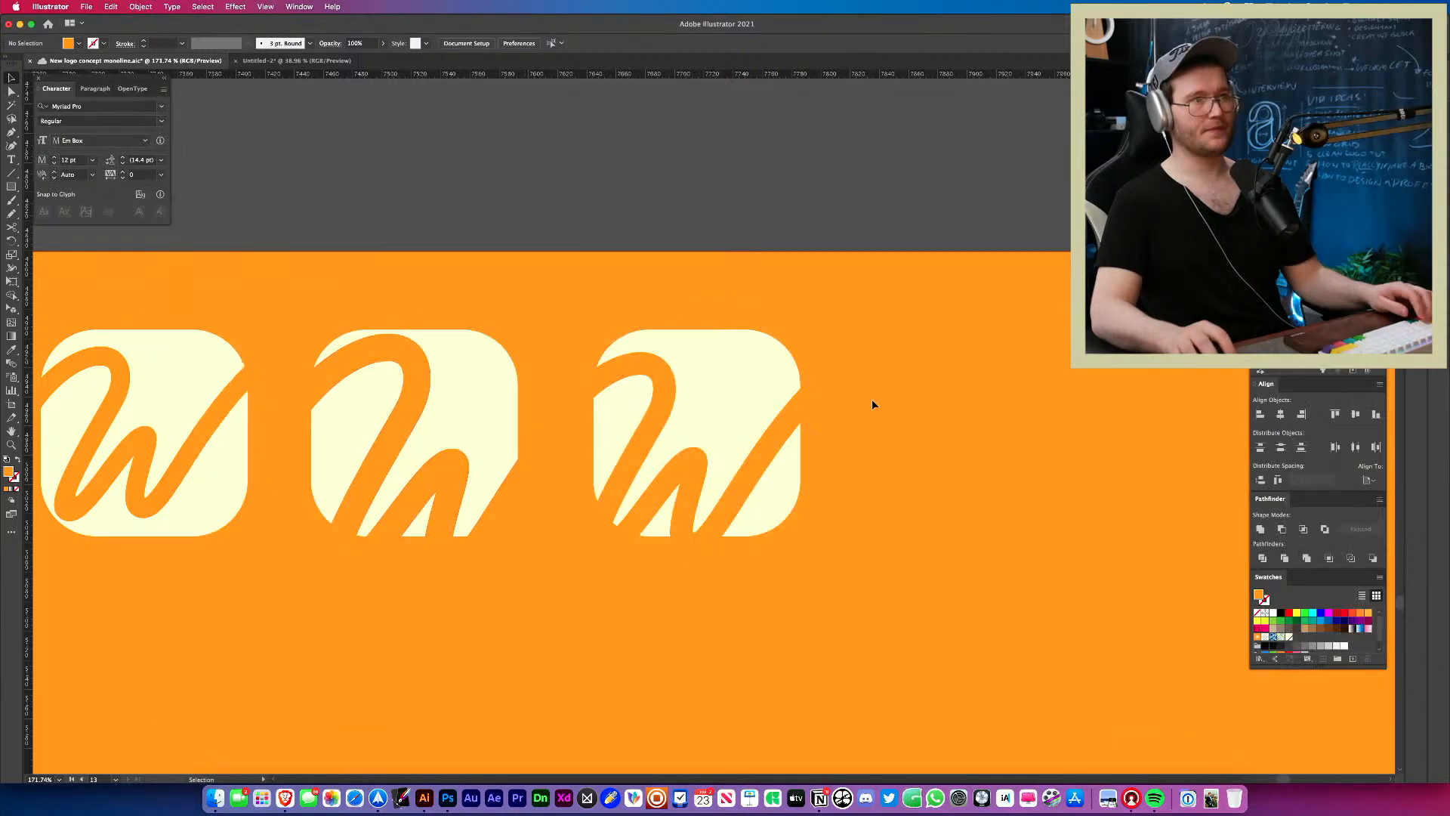
Enlarge the fifth icon's W to about 300 px wide and nudge it slightly right and down.
left_click(801, 411)
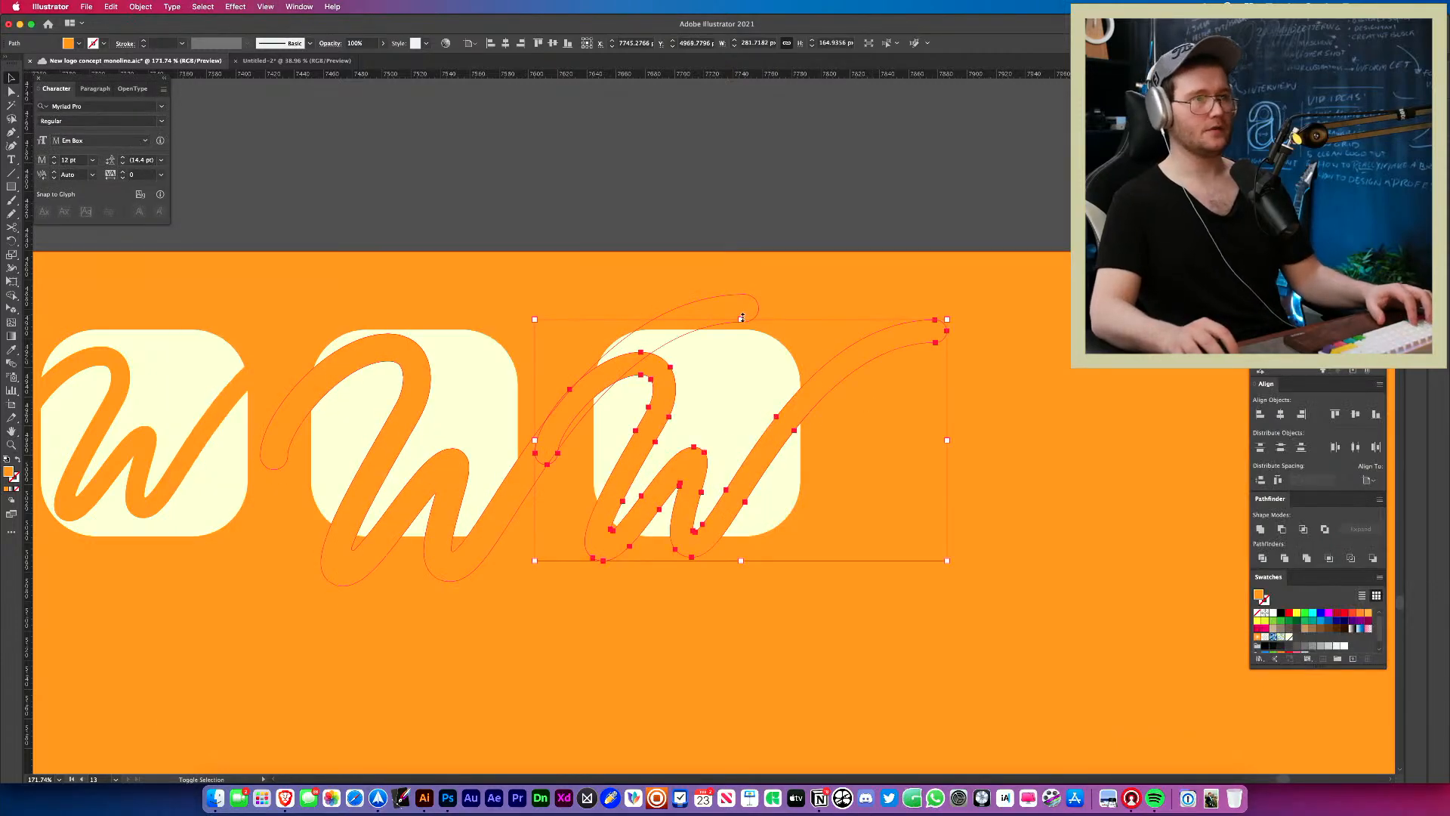
left_click_drag(743, 317, 742, 305)
left_click(763, 478)
left_click_drag(710, 502, 720, 505)
left_click(848, 550)
key("super+Tab")
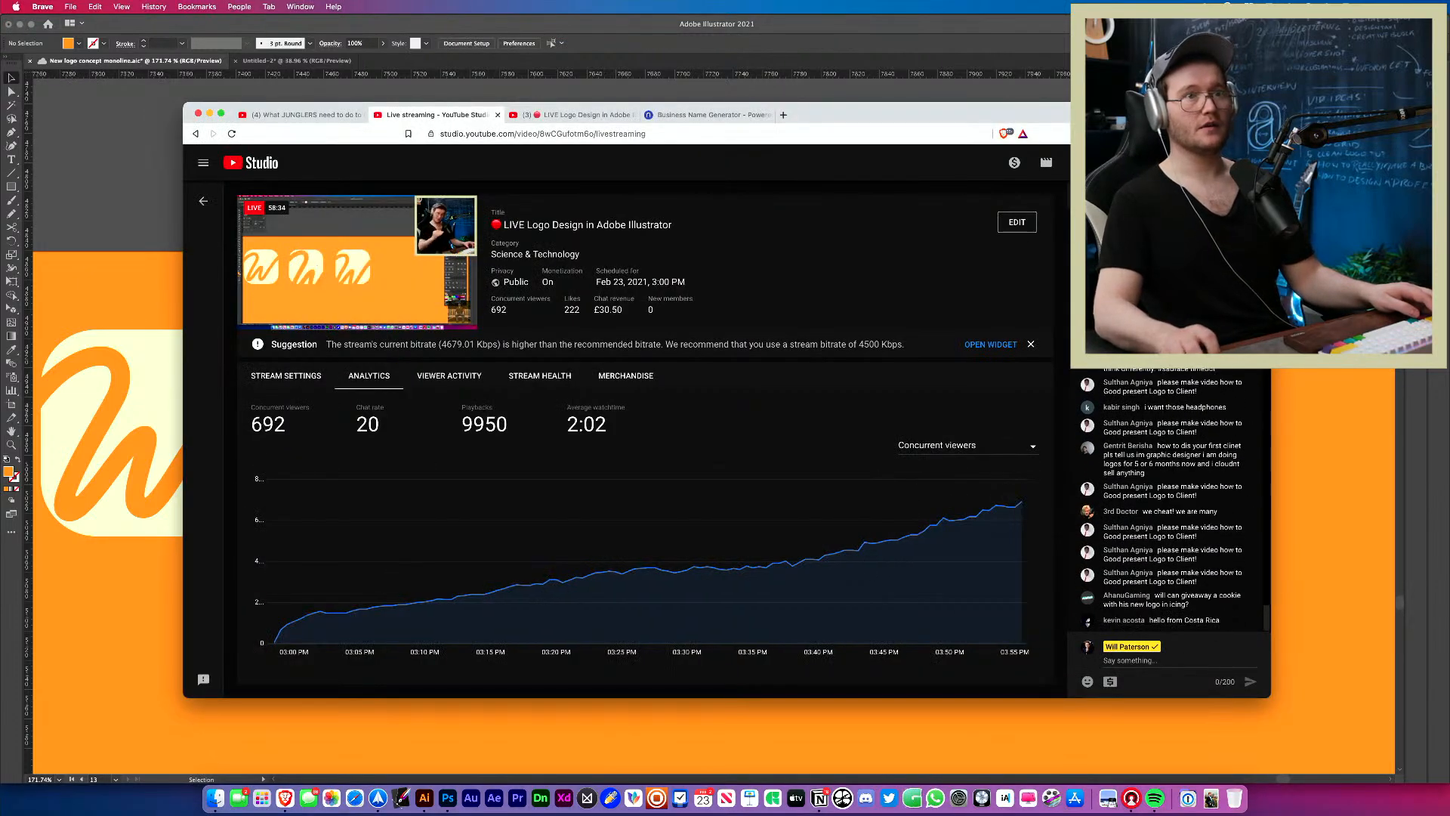
key("super+Tab")
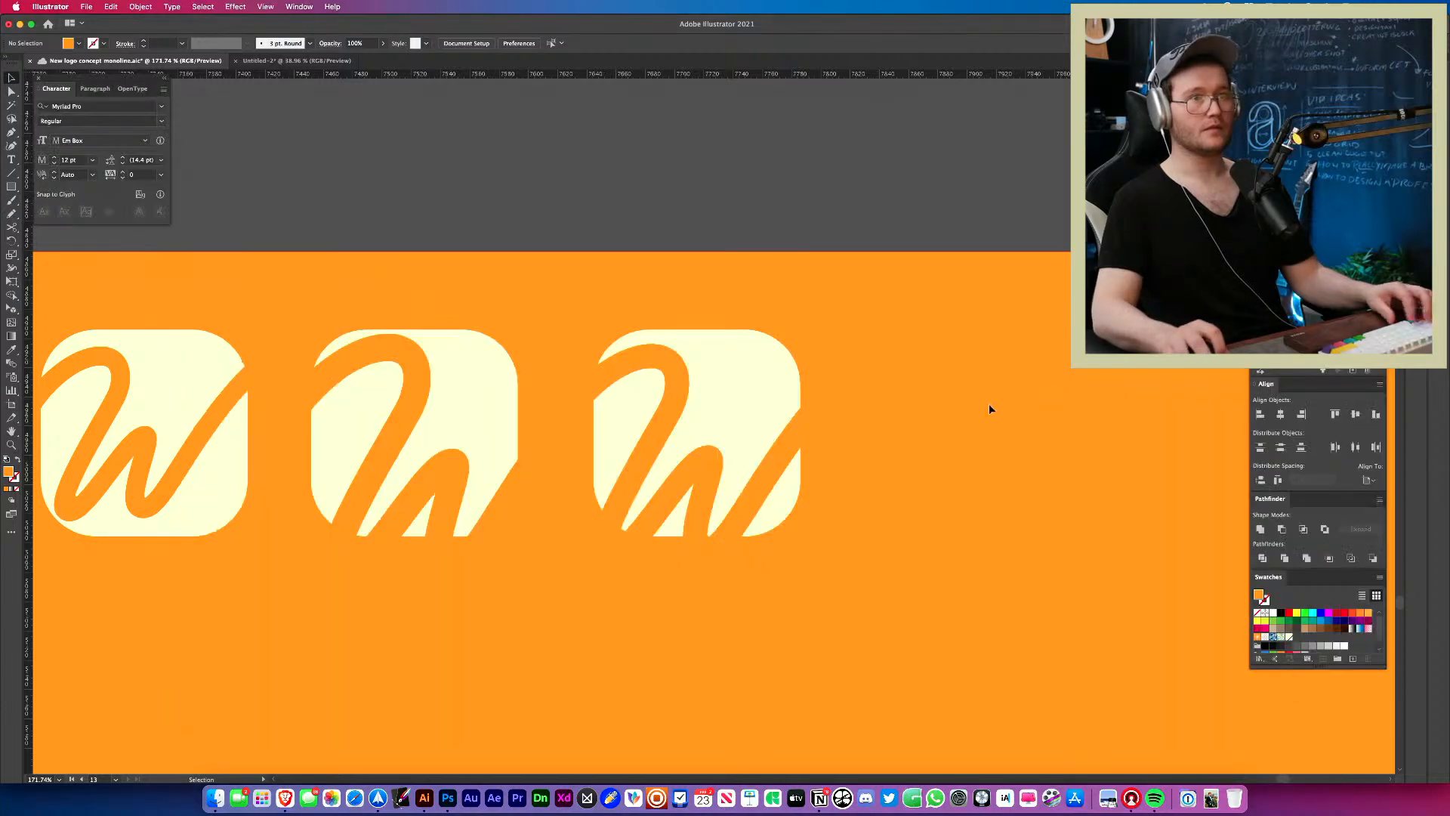
Duplicate the fifth icon's W and rounded square and place the copy to the right.
mouse_move(843, 382)
left_mouse_down()
mouse_move(739, 375)
mouse_move(670, 408)
mouse_move(569, 381)
mouse_move(659, 383)
left_mouse_up()
left_click_drag(664, 557, 383, 149)
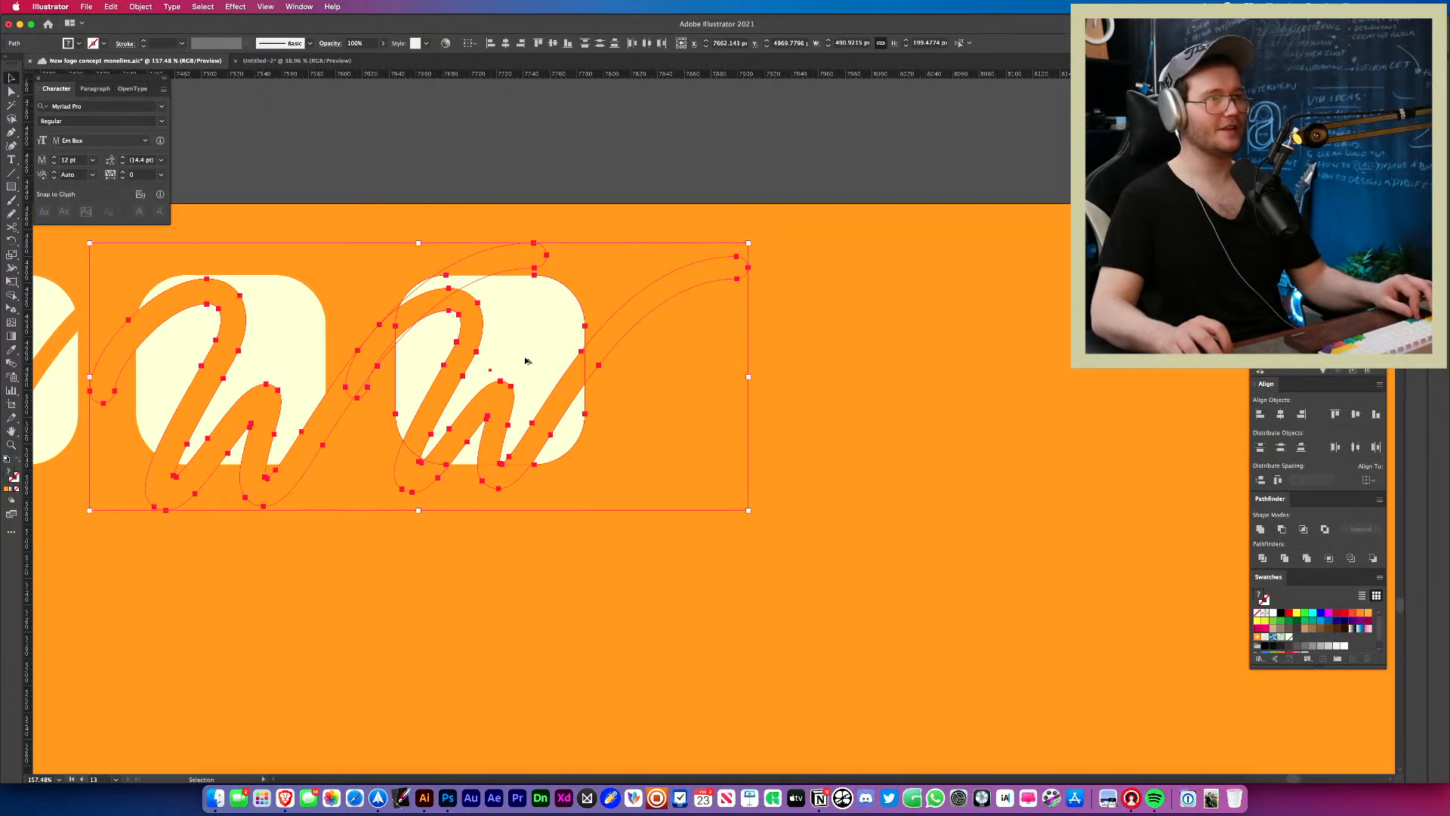
left_click(624, 432)
left_click_drag(549, 377, 815, 377)
left_click(937, 490)
Reduce the W on the newest icon and move it right and up so its left end sits inside the square.
left_click(805, 452)
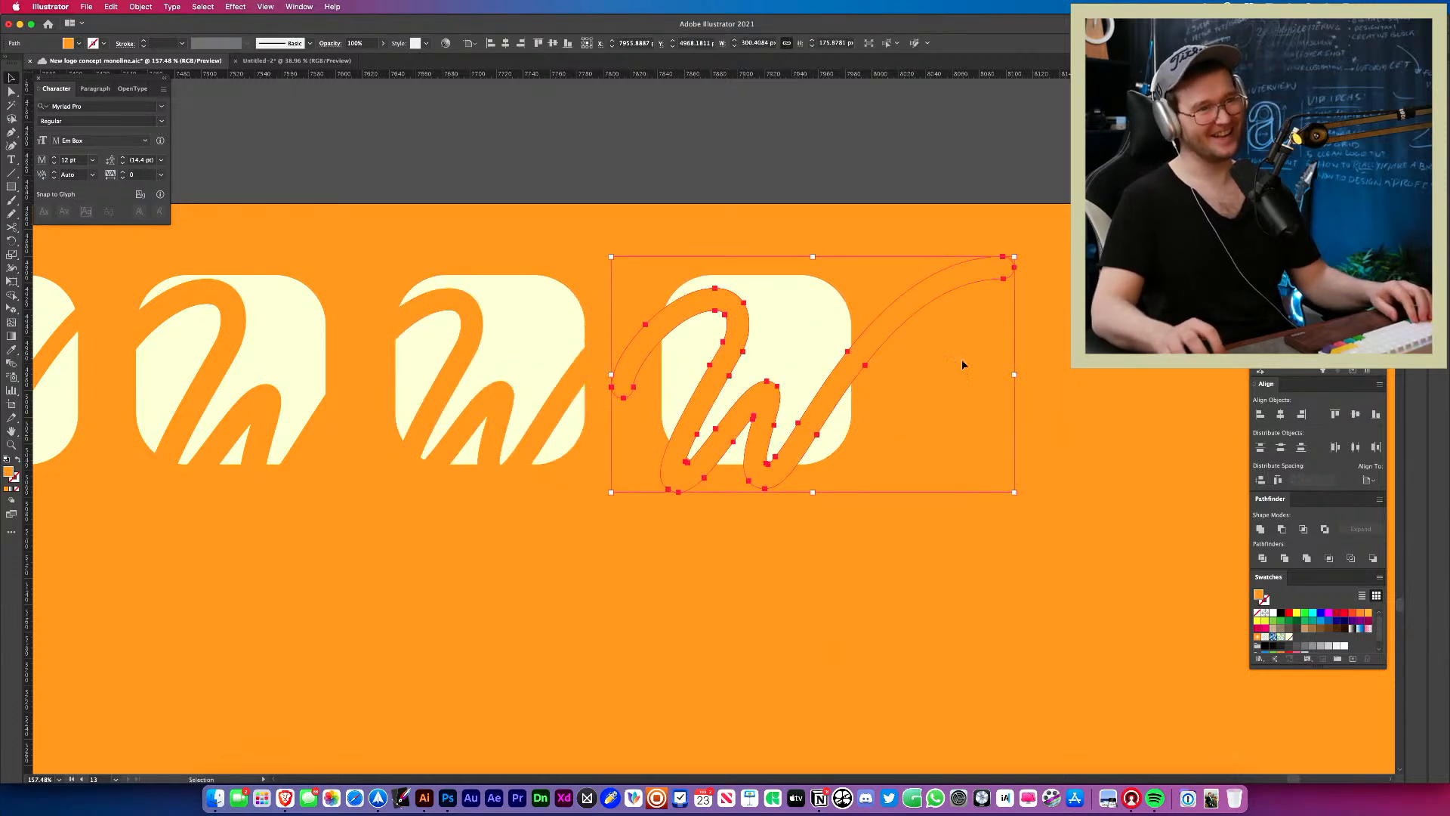
mouse_move(692, 411)
left_mouse_down()
mouse_move(761, 356)
mouse_move(763, 318)
mouse_move(780, 402)
left_mouse_up()
left_click(1239, 541)
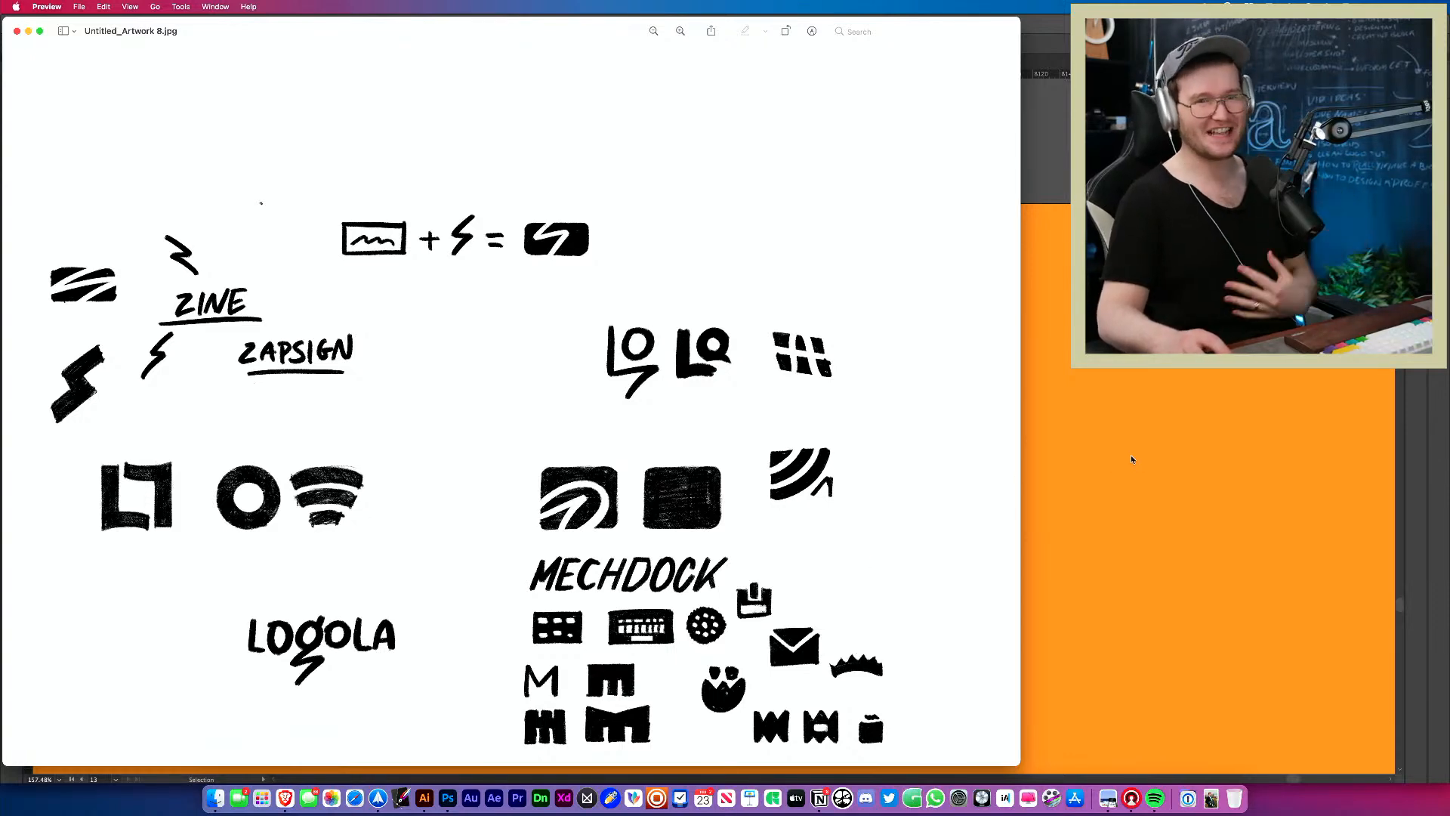
Return to Illustrator and select the sixth icon's W and rounded square.
left_click(1167, 406)
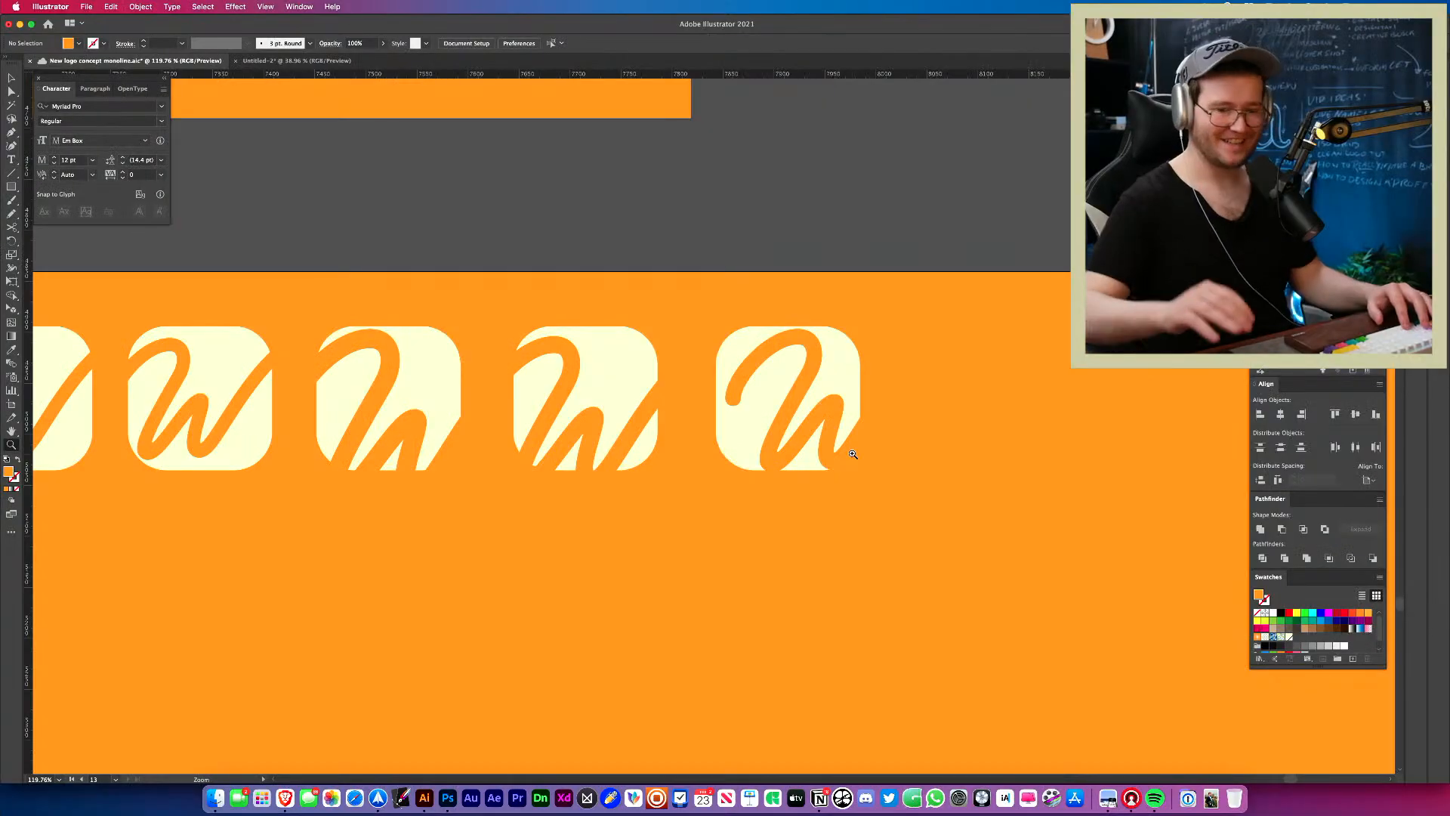
left_click_drag(777, 476, 527, 499)
left_click_drag(671, 539, 597, 476)
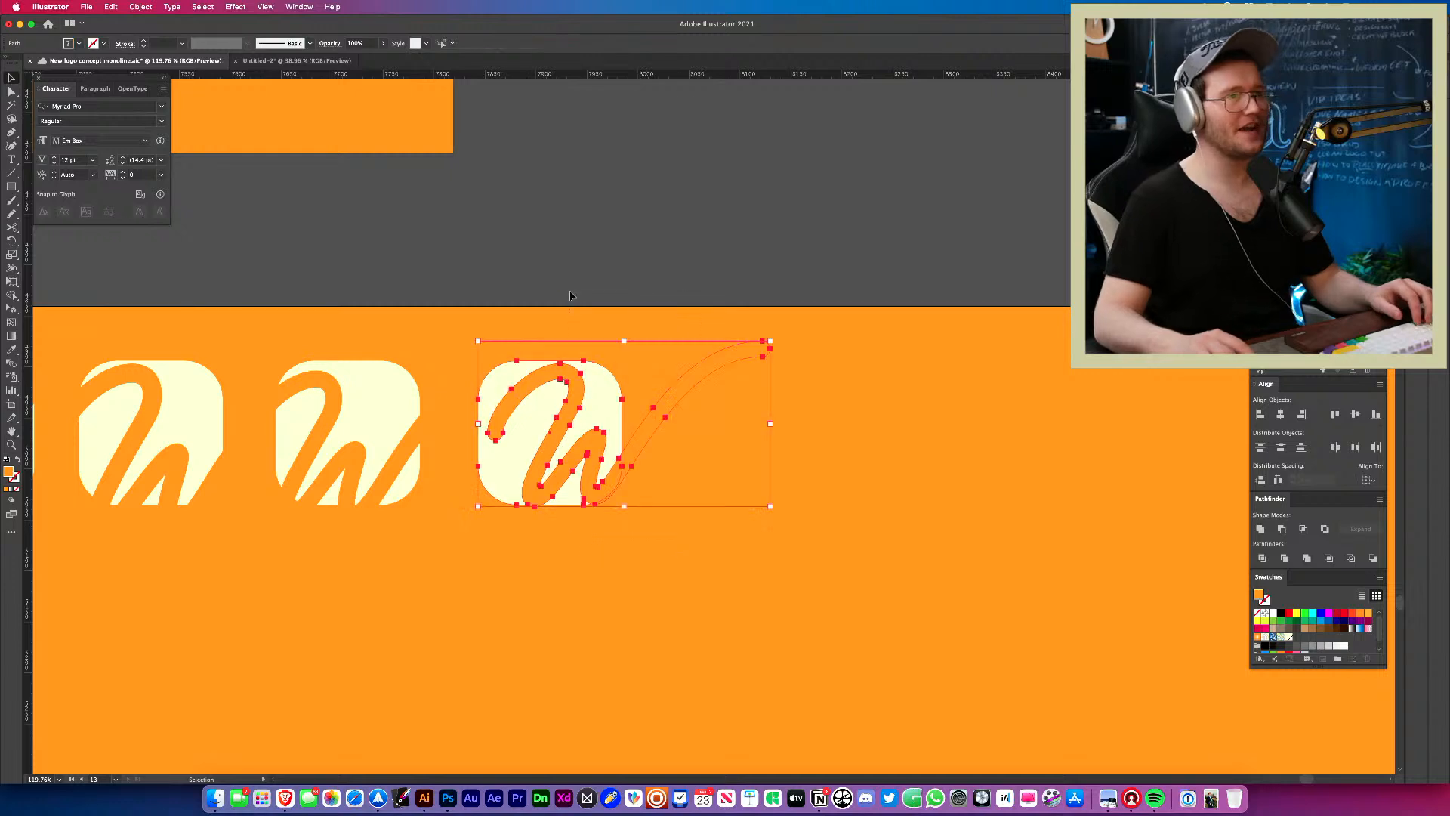
left_click(655, 625)
left_click_drag(656, 626, 546, 255)
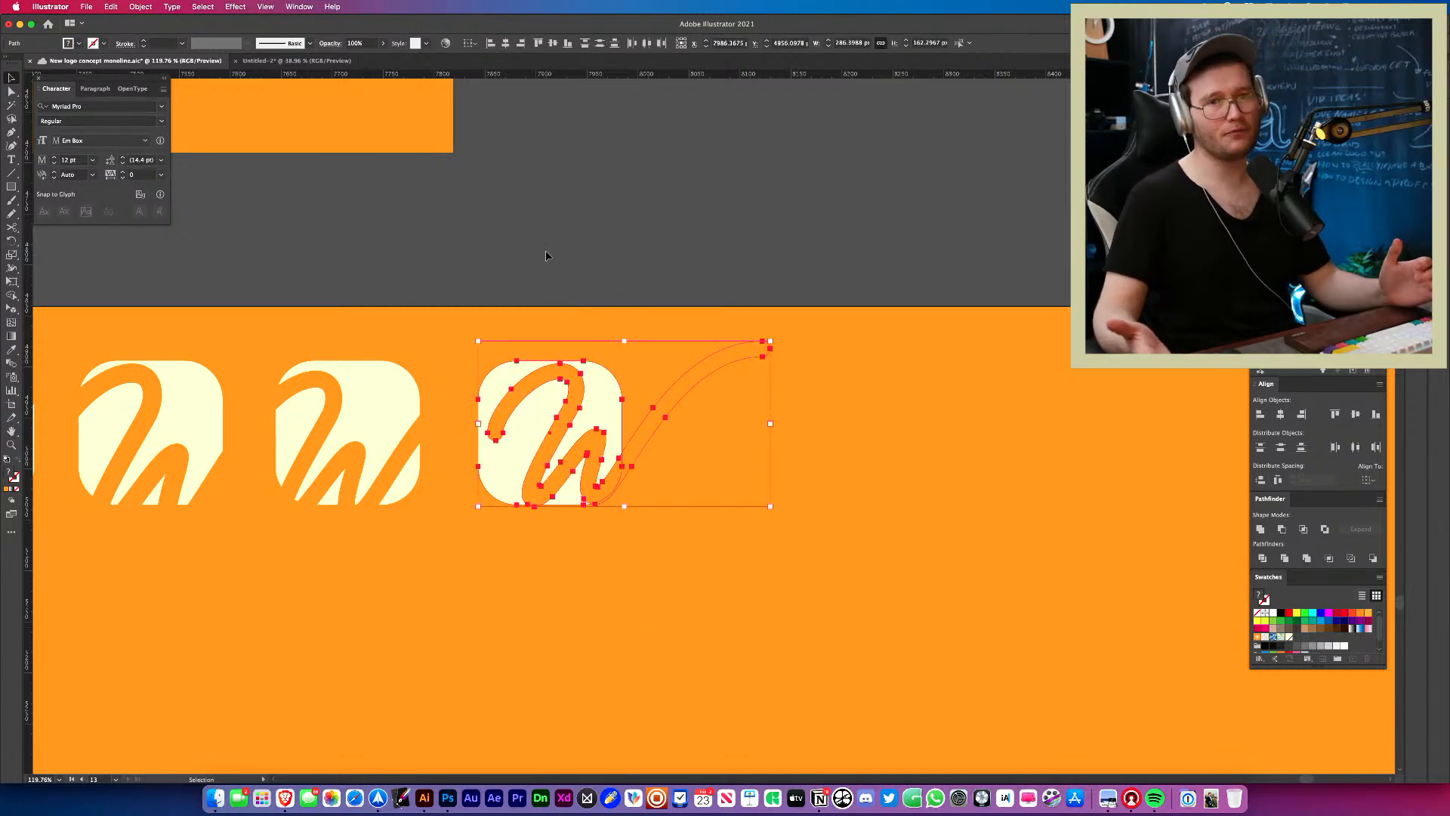
Switch to YouTube Studio in Brave, check the live stream's analytics, and return to Illustrator with nothing selected.
key("super+Tab")
key("super+Tab")
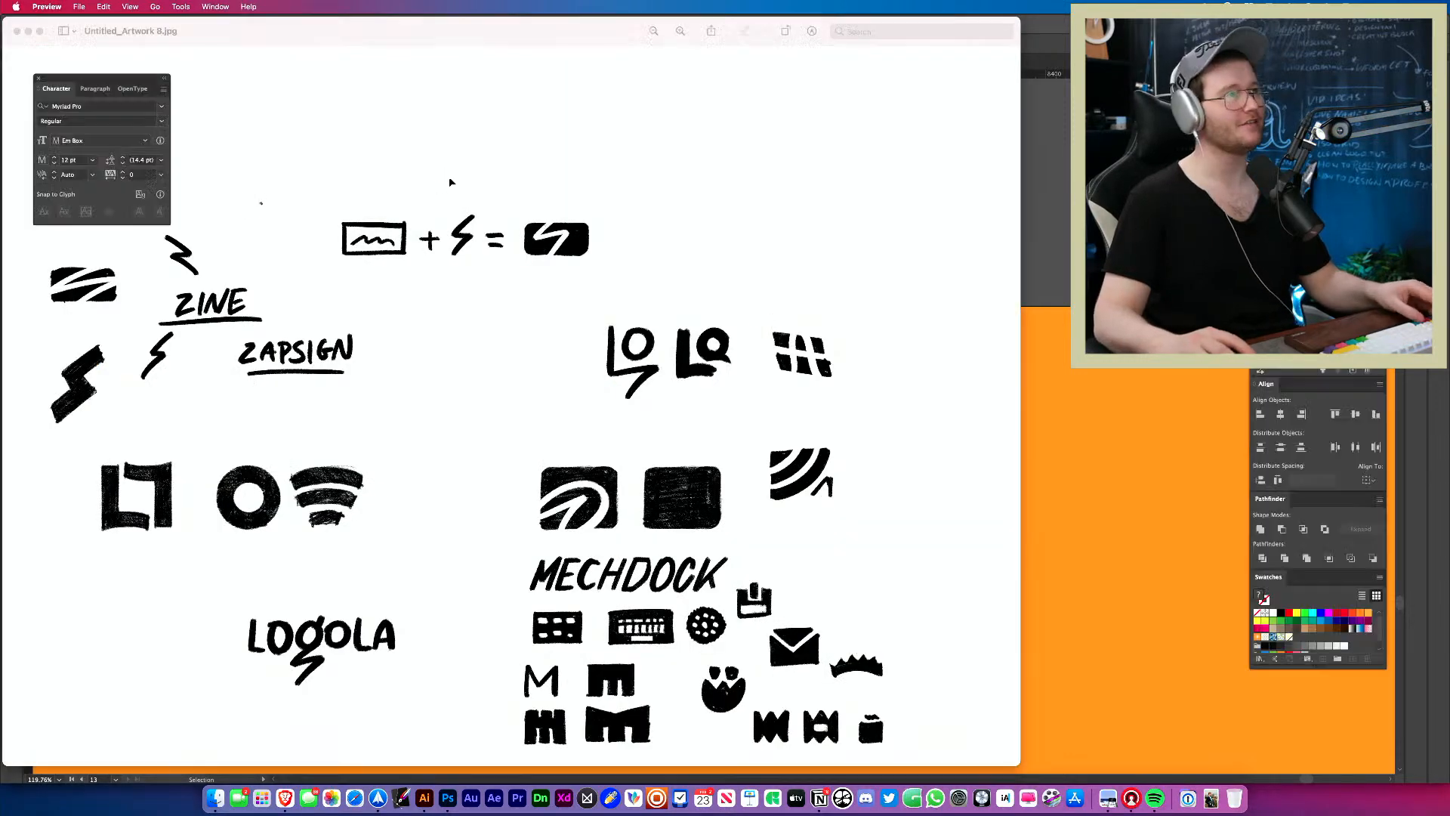
key("super+Tab")
key("super+Tab")
key("super+Tab")
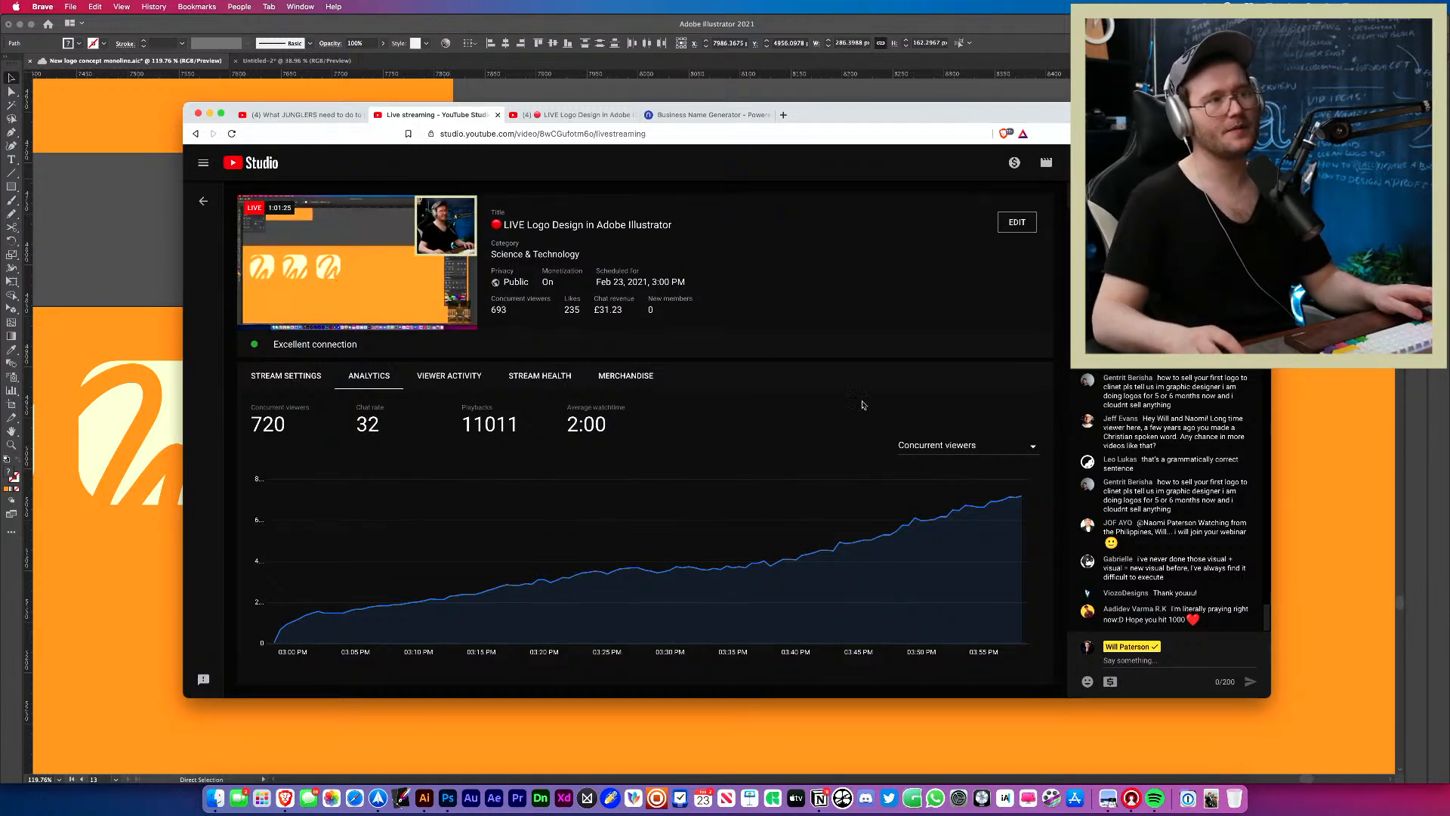
key("super+Tab")
left_click_drag(801, 508, 730, 555)
left_click_drag(558, 491, 608, 509)
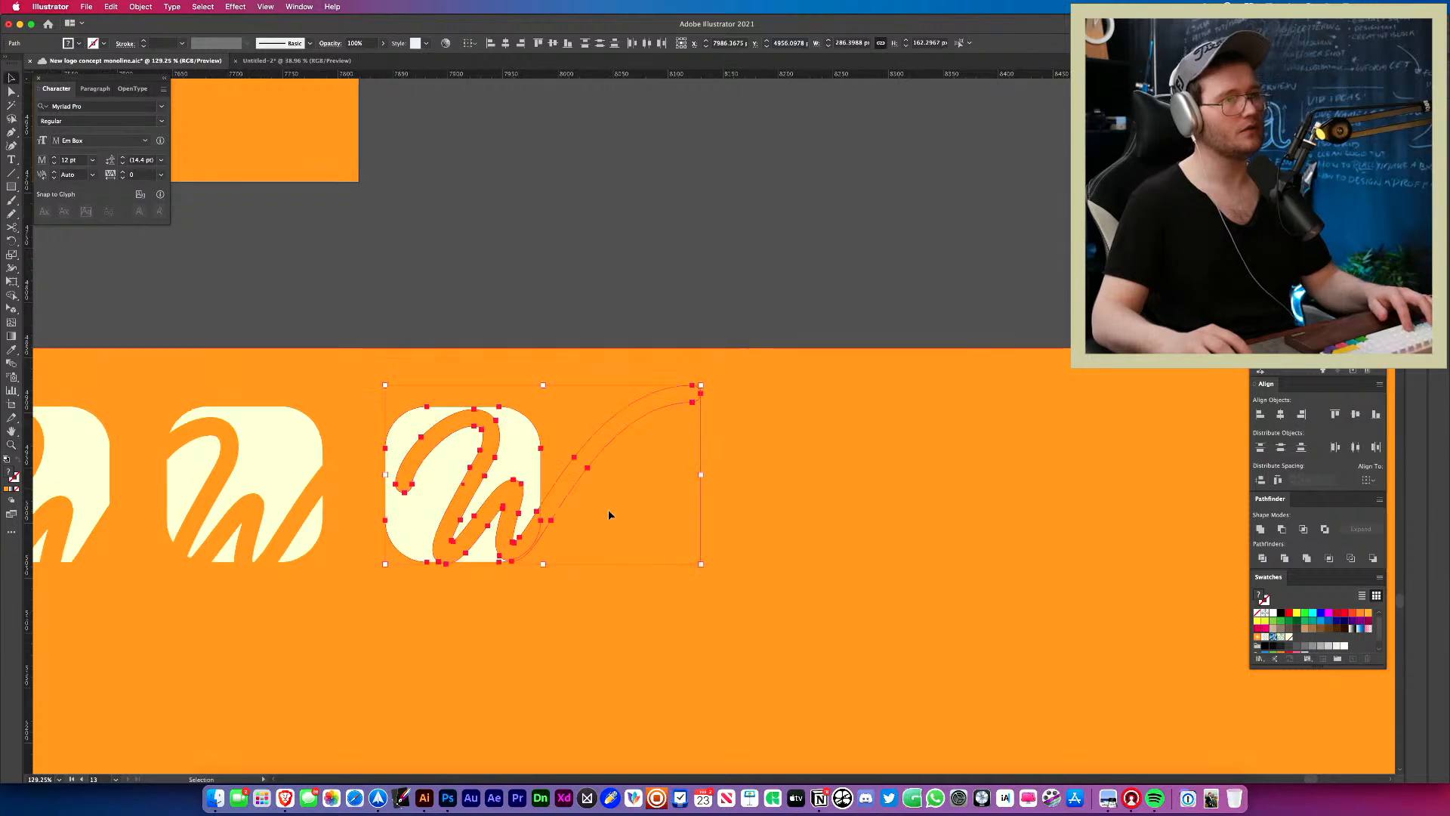
left_click(608, 508)
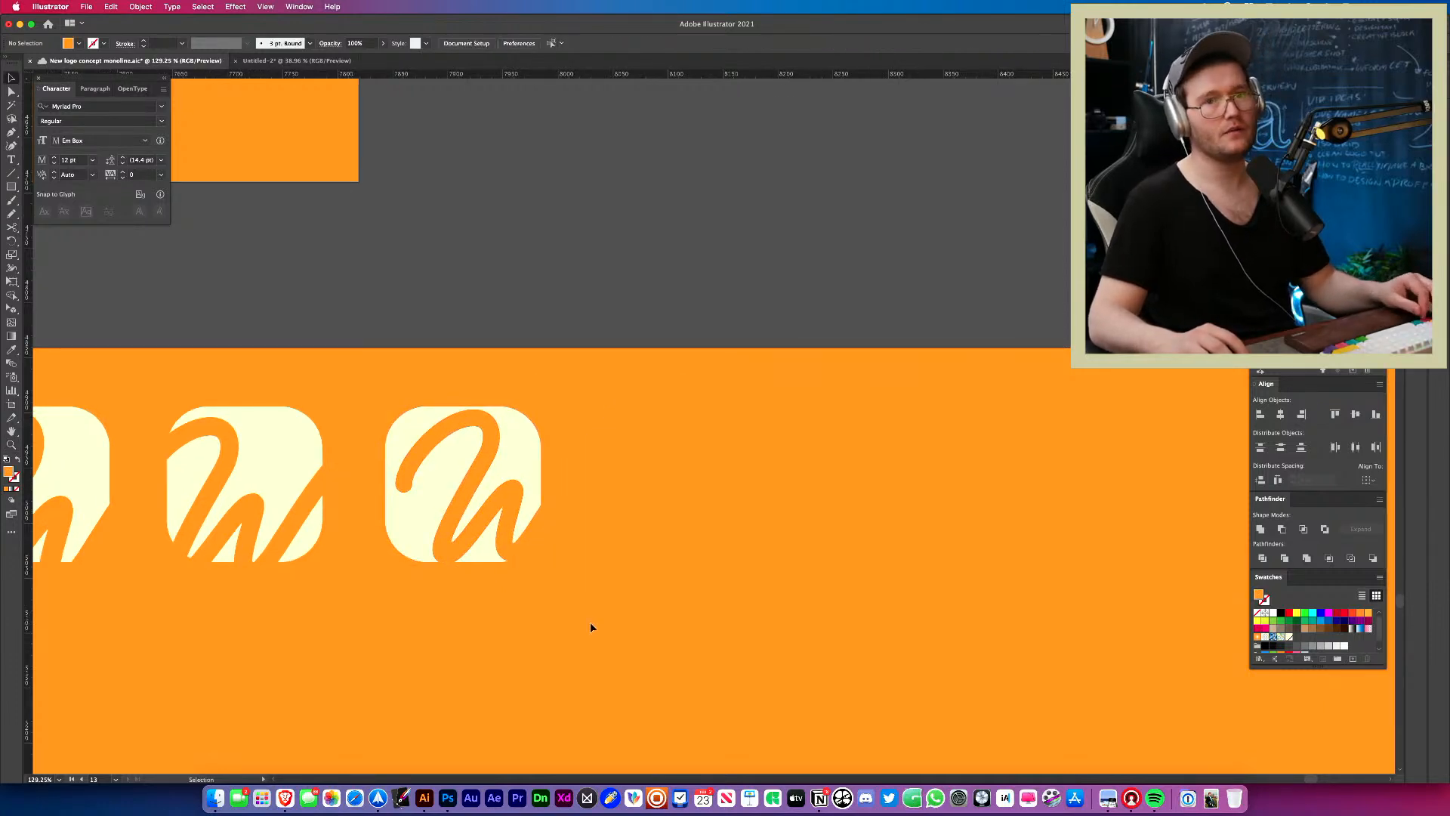
Duplicate the sixth icon to its right and shift the copy's W left so its beginning is cropped off.
left_click_drag(570, 653, 310, 460)
left_click_drag(595, 386, 766, 479)
left_click(722, 613)
left_click_drag(737, 543, 667, 544)
left_click(666, 586)
Reduce the W on the seventh icon to about 257 px wide and nudge it slightly up and right.
key("z")
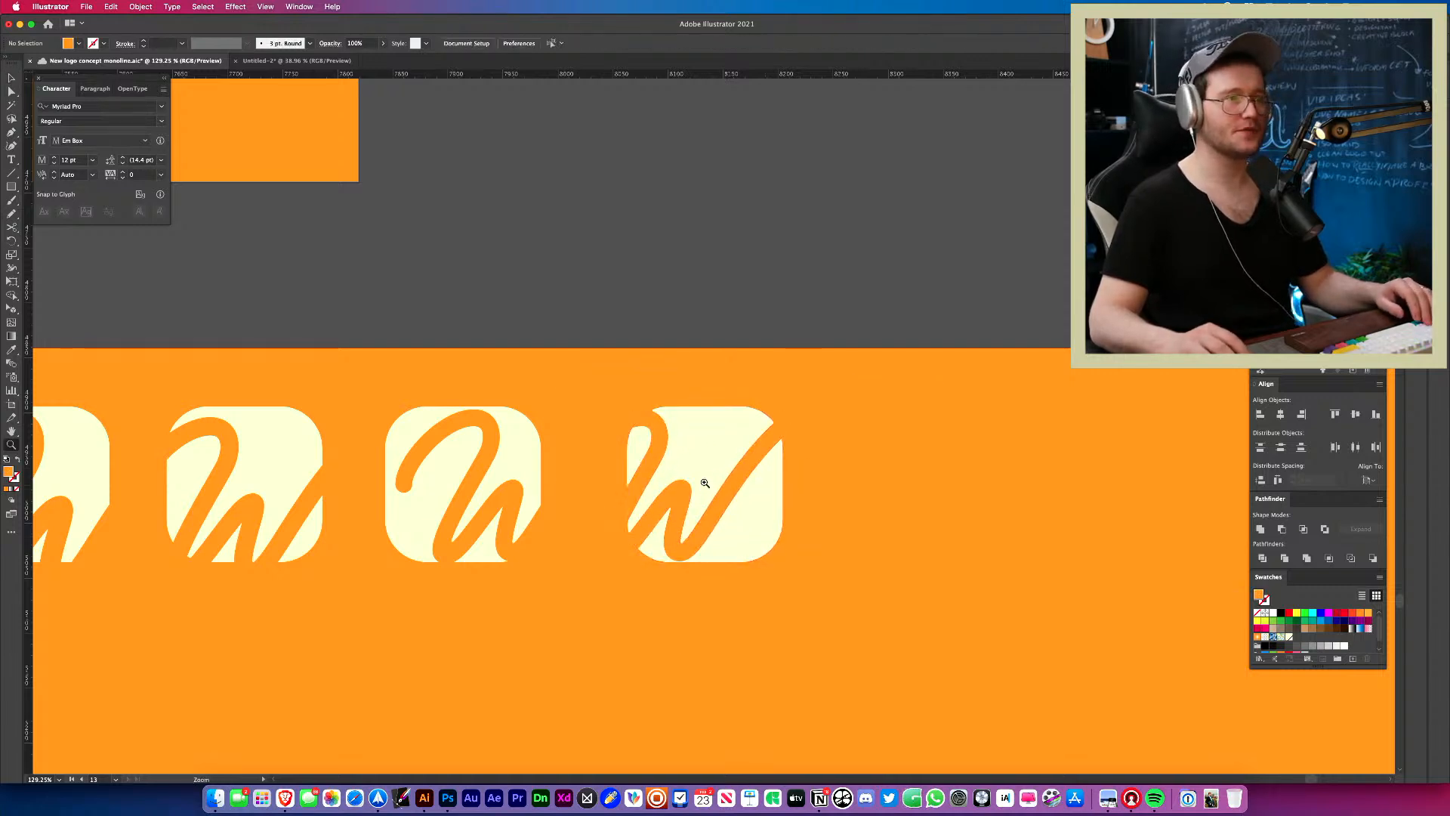
left_click_drag(705, 483, 767, 482)
key("v")
left_click(753, 498)
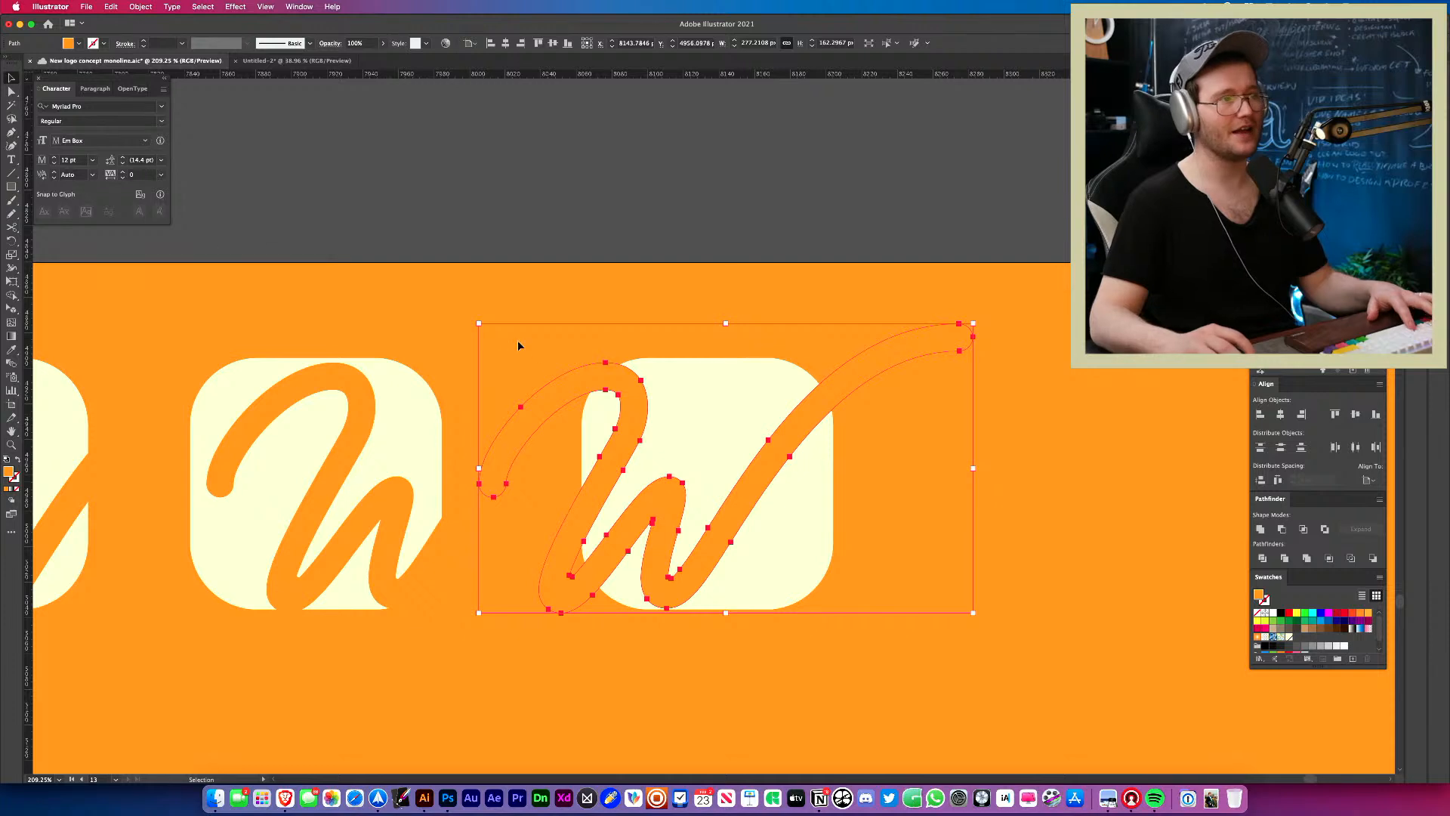
left_click_drag(479, 323, 550, 358)
left_click(718, 342)
left_click(638, 413)
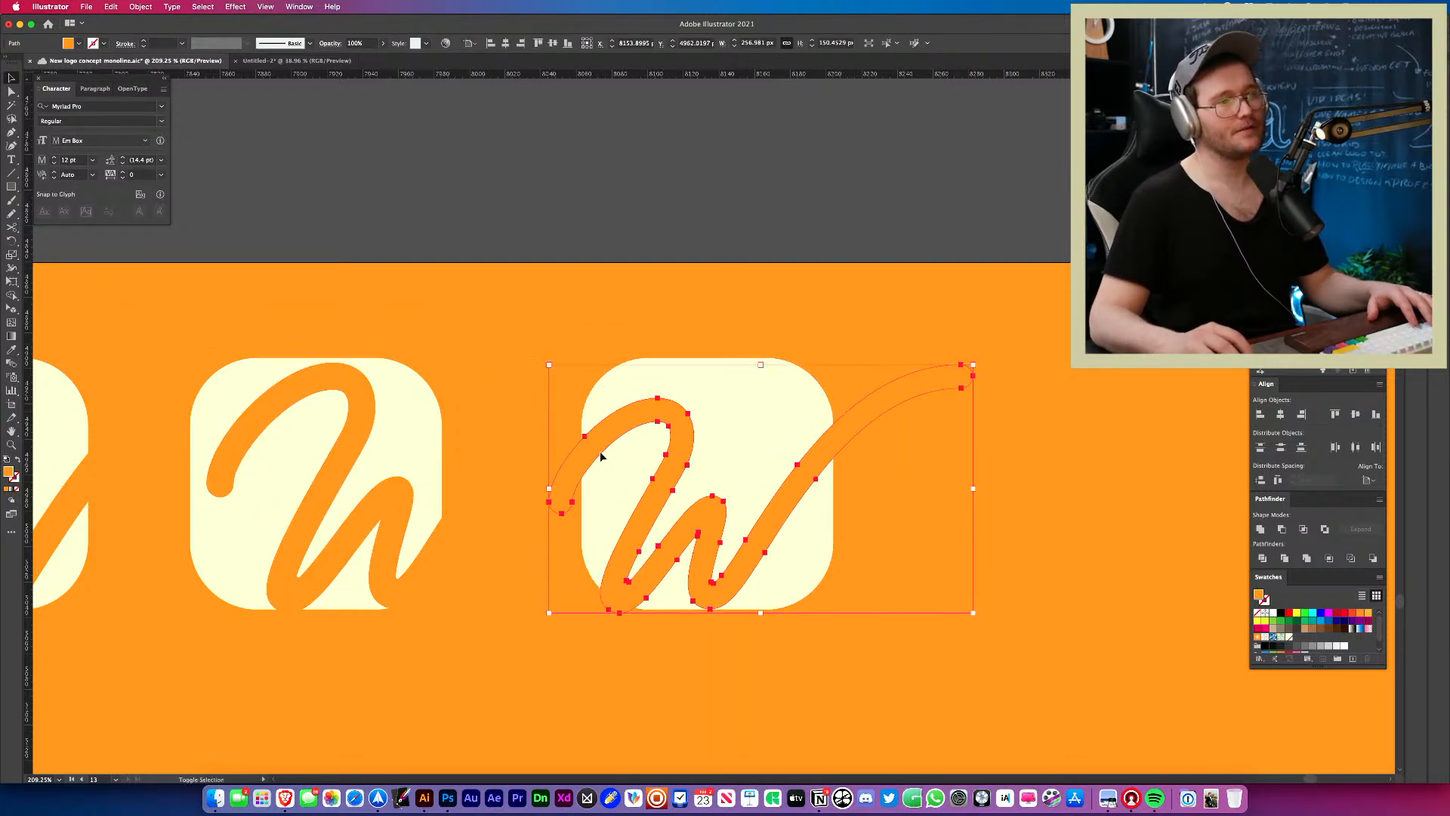
left_click_drag(661, 571, 667, 555)
left_click(723, 680)
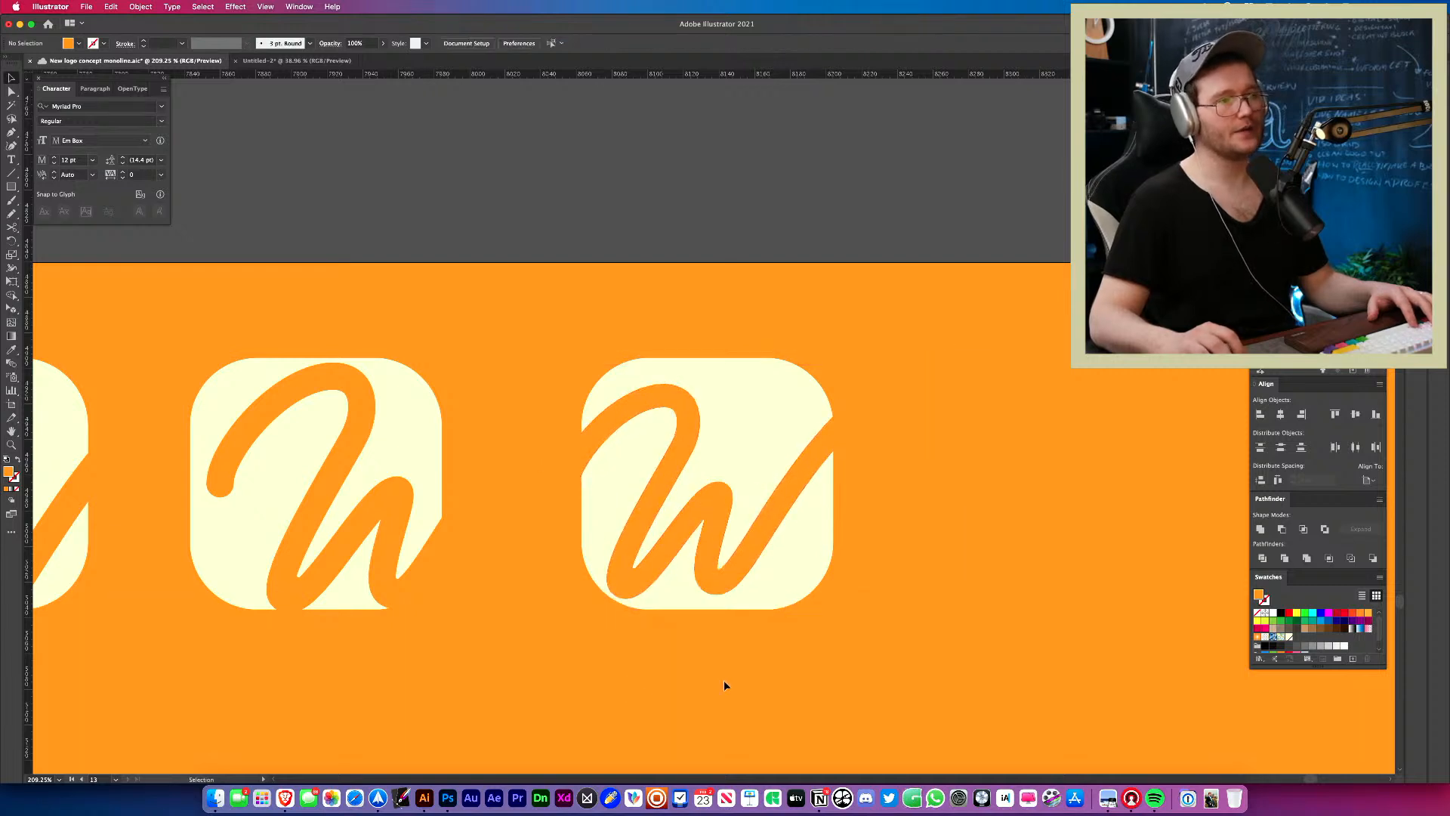
Shrink the seventh icon's W further and place it in the upper part of the square, starting at its left edge.
left_click(734, 569)
left_click_drag(768, 600, 769, 529)
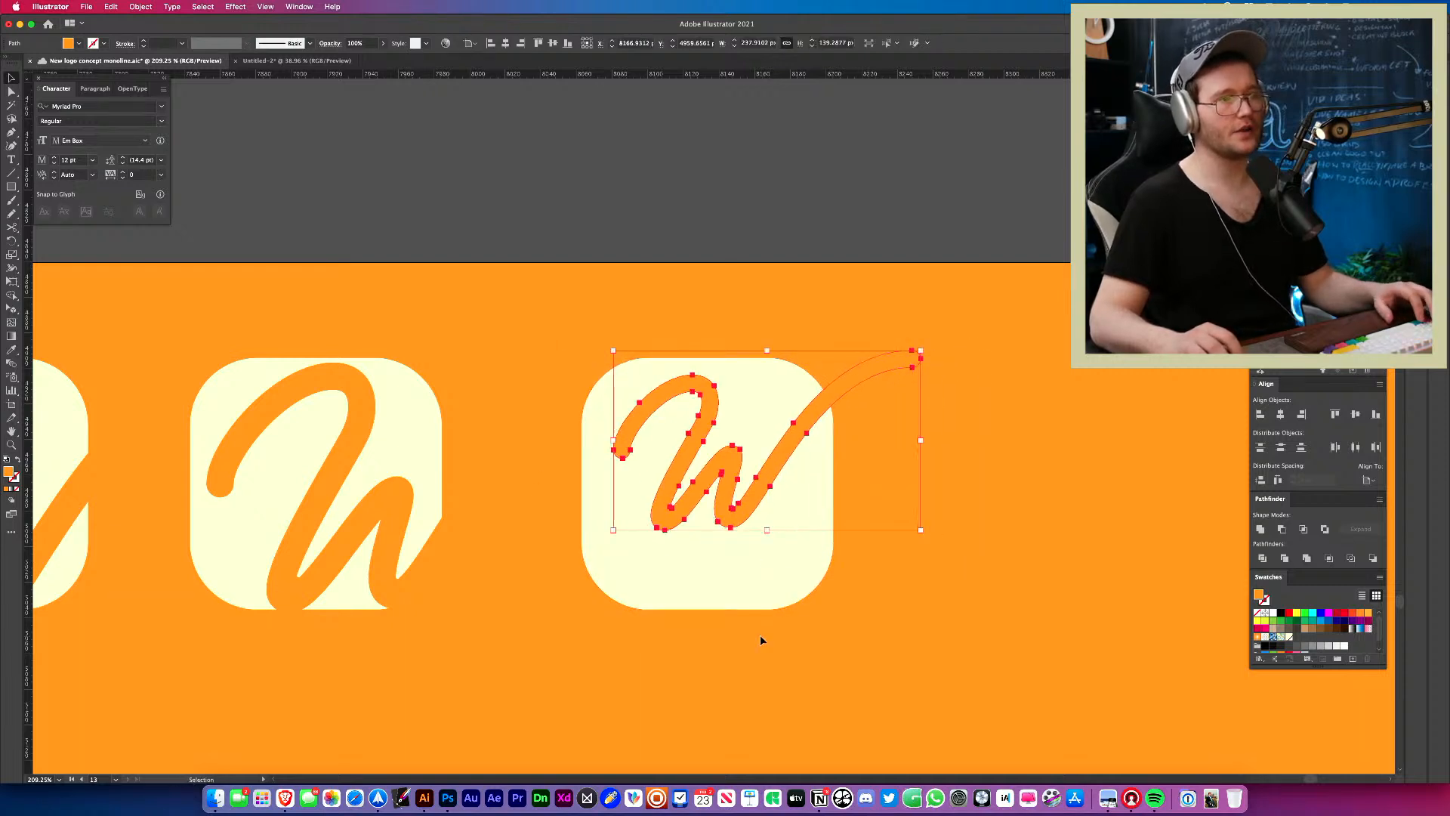
left_click(761, 637)
left_click_drag(727, 479, 696, 478)
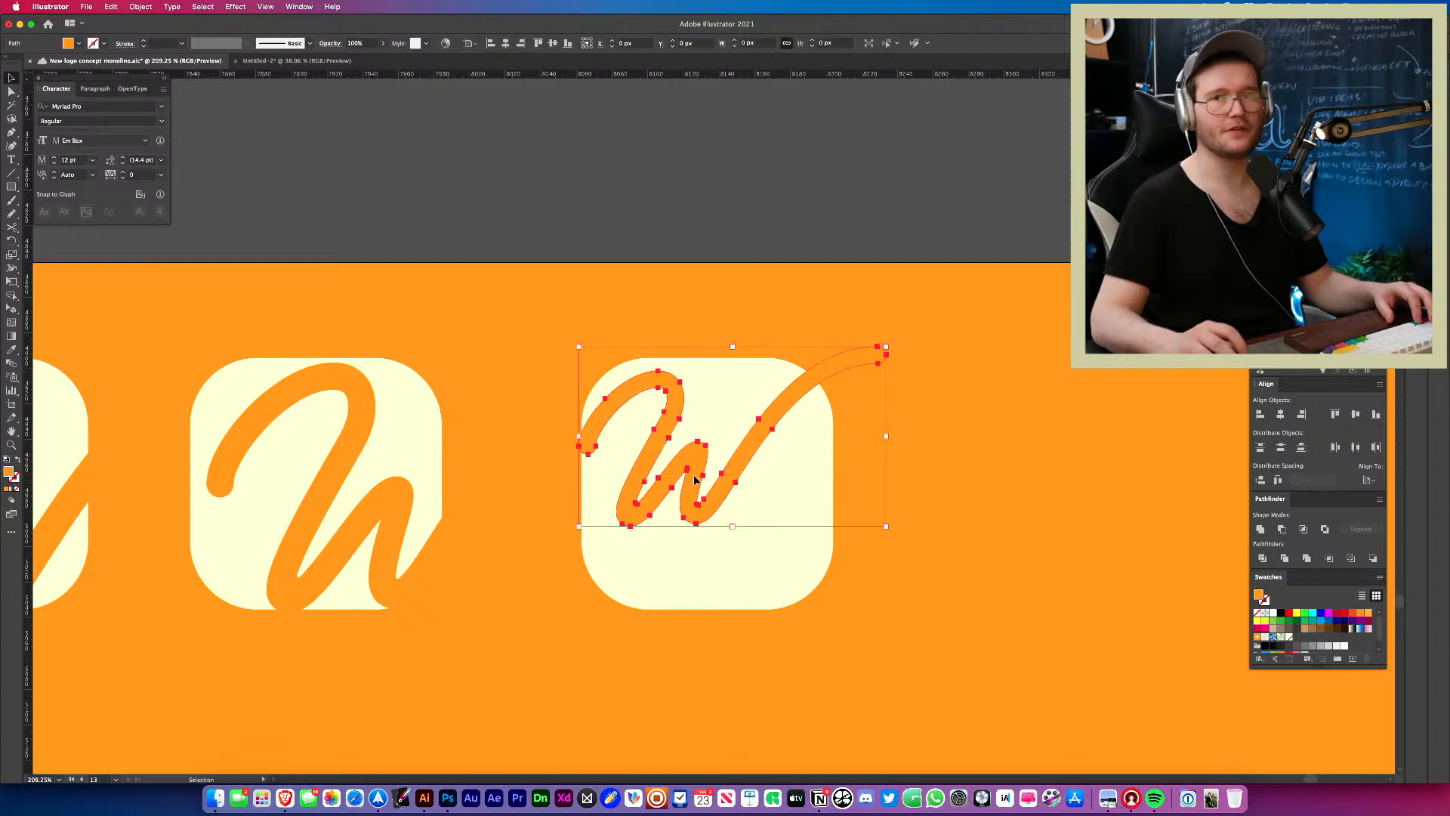
left_click(1039, 704)
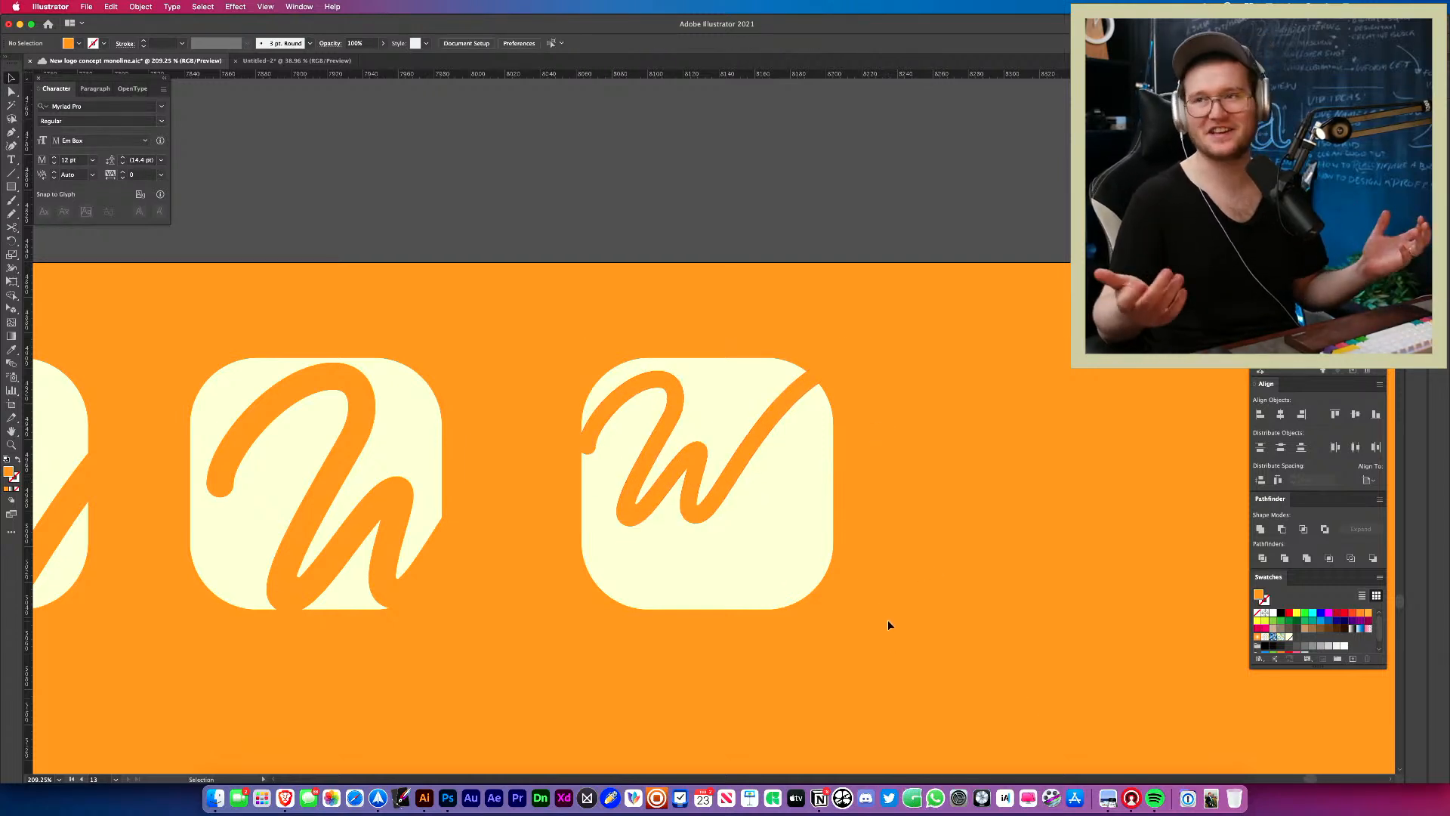
Enlarge the seventh icon's W to about 559 px wide and position its lower middle strokes over the square.
key("z")
left_click_drag(703, 492, 665, 452)
key("v")
left_click(709, 499)
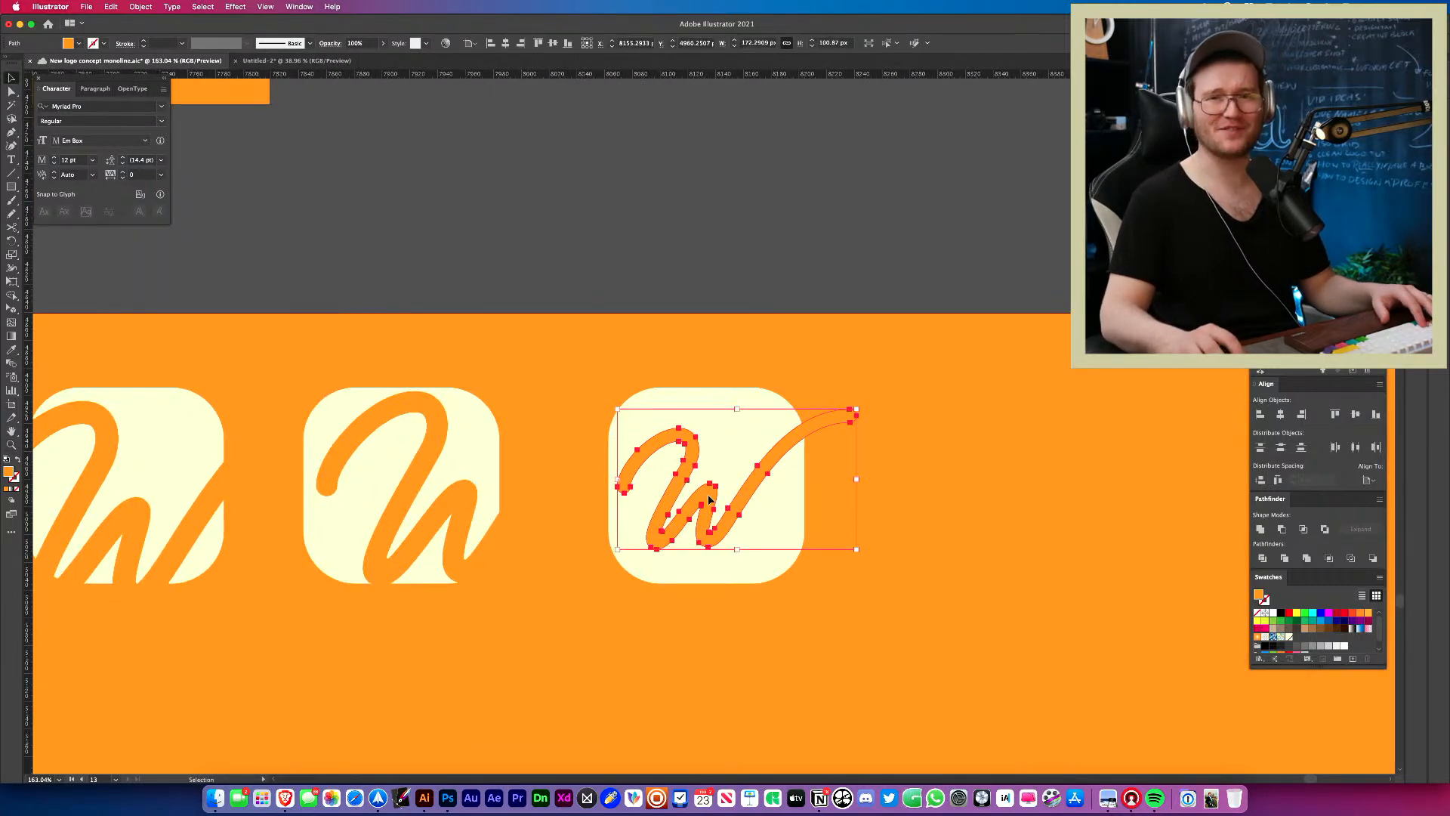
left_click_drag(727, 559, 972, 811)
left_click_drag(753, 593, 849, 330)
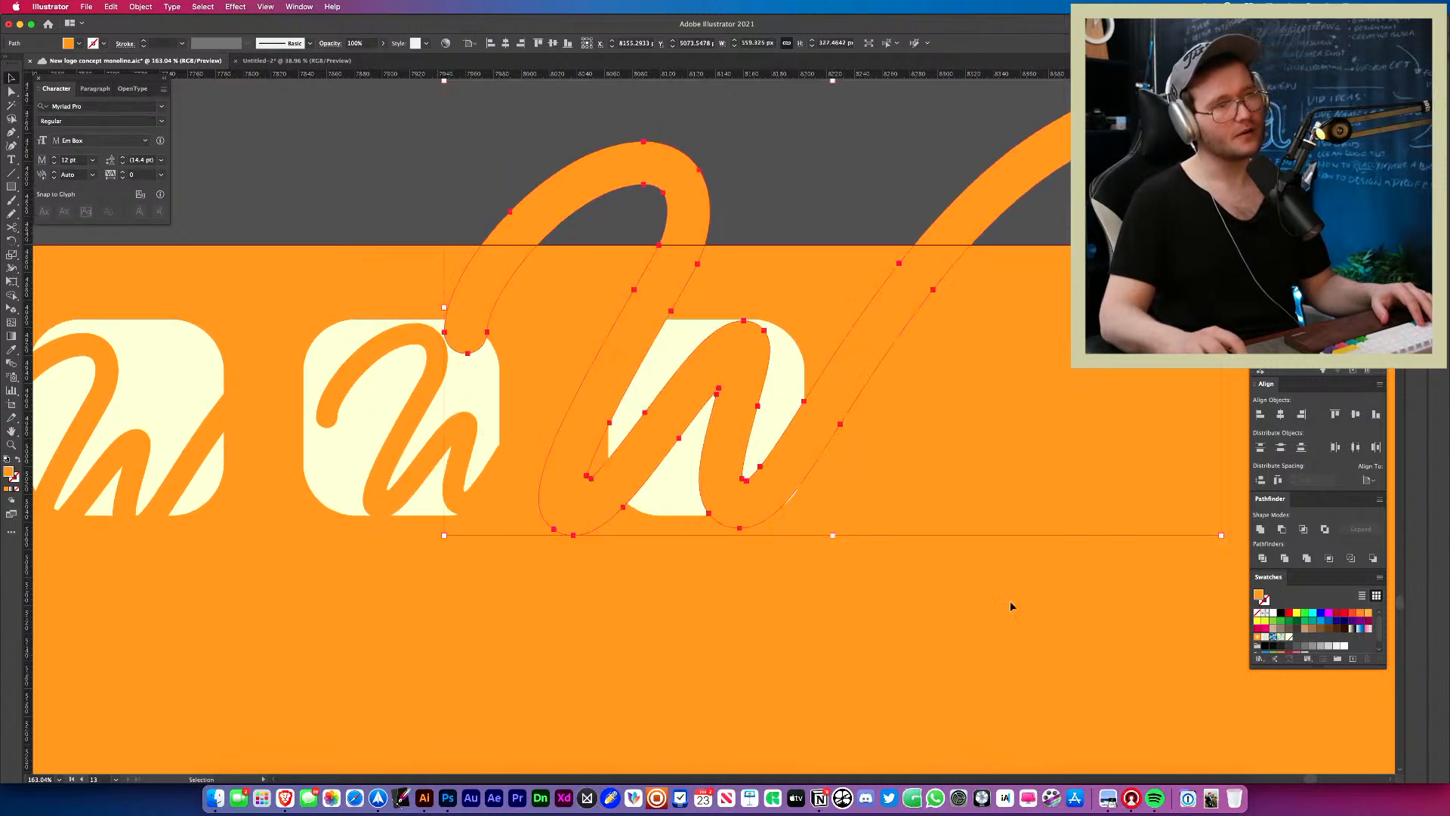
Trim away the parts of the oversized W outside the seventh rounded square with the Shape Builder.
left_click(759, 587)
left_click(701, 512)
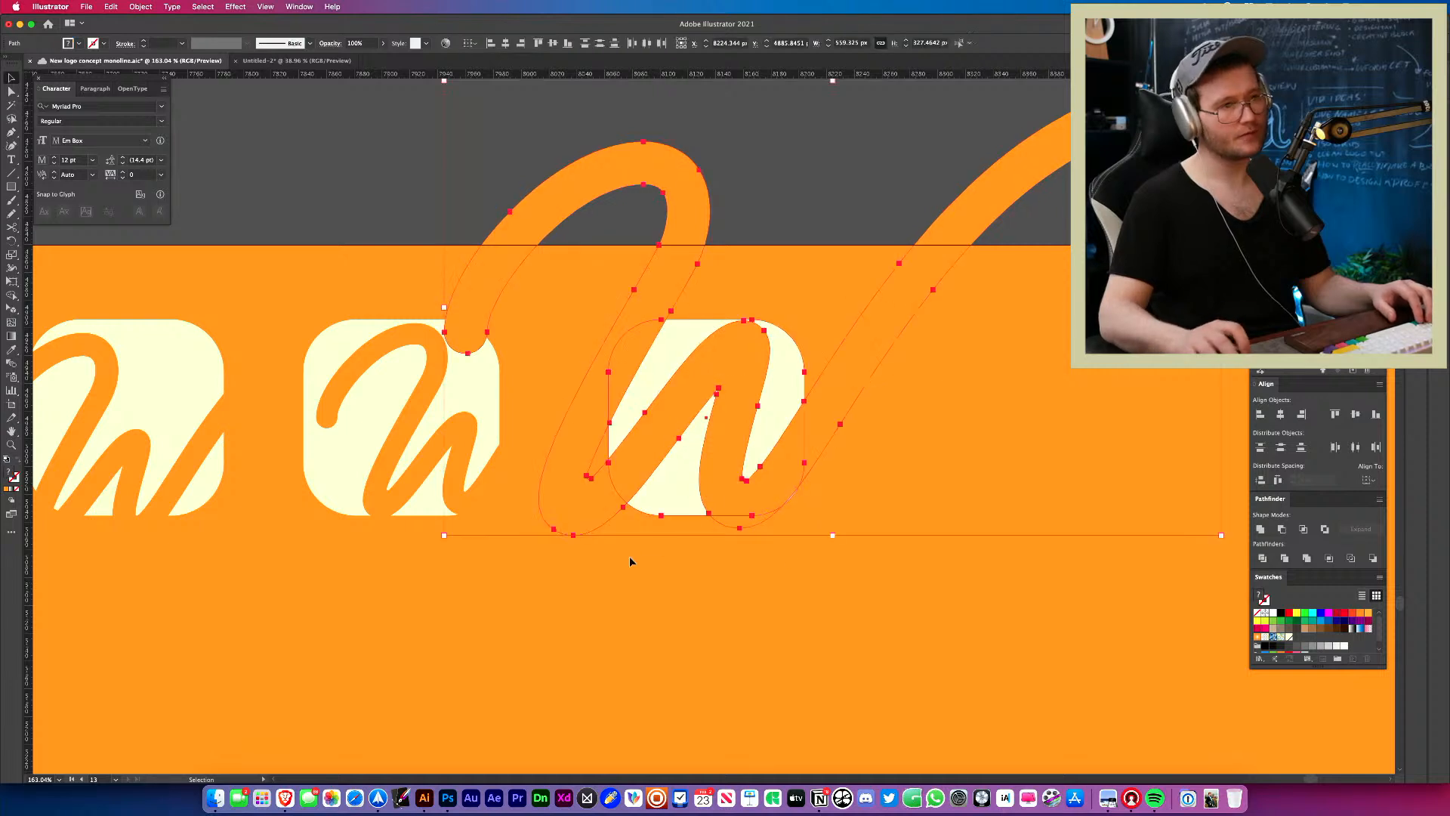
key("shift+m")
left_click(909, 294, "alt")
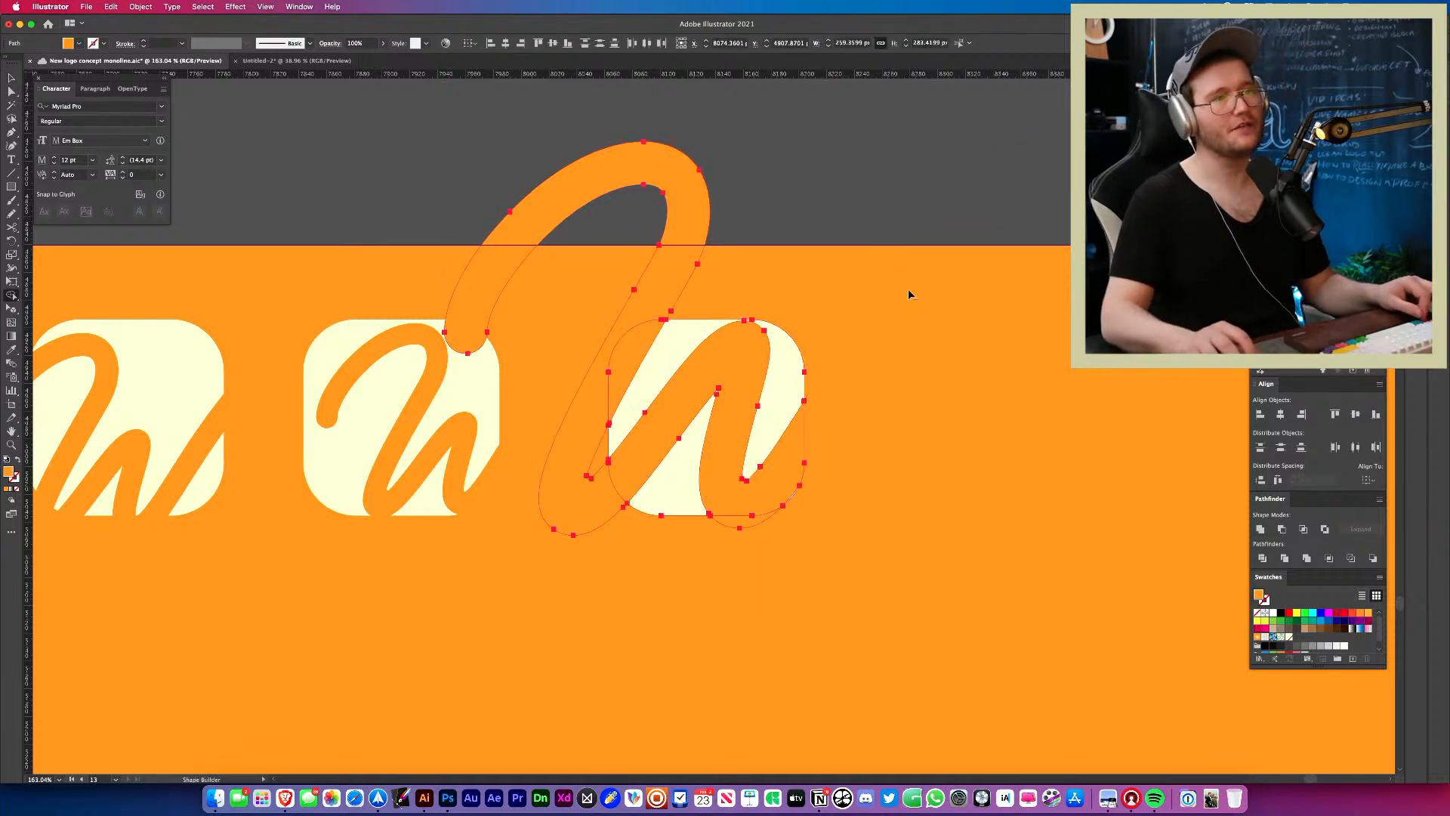
left_click(691, 257, "alt")
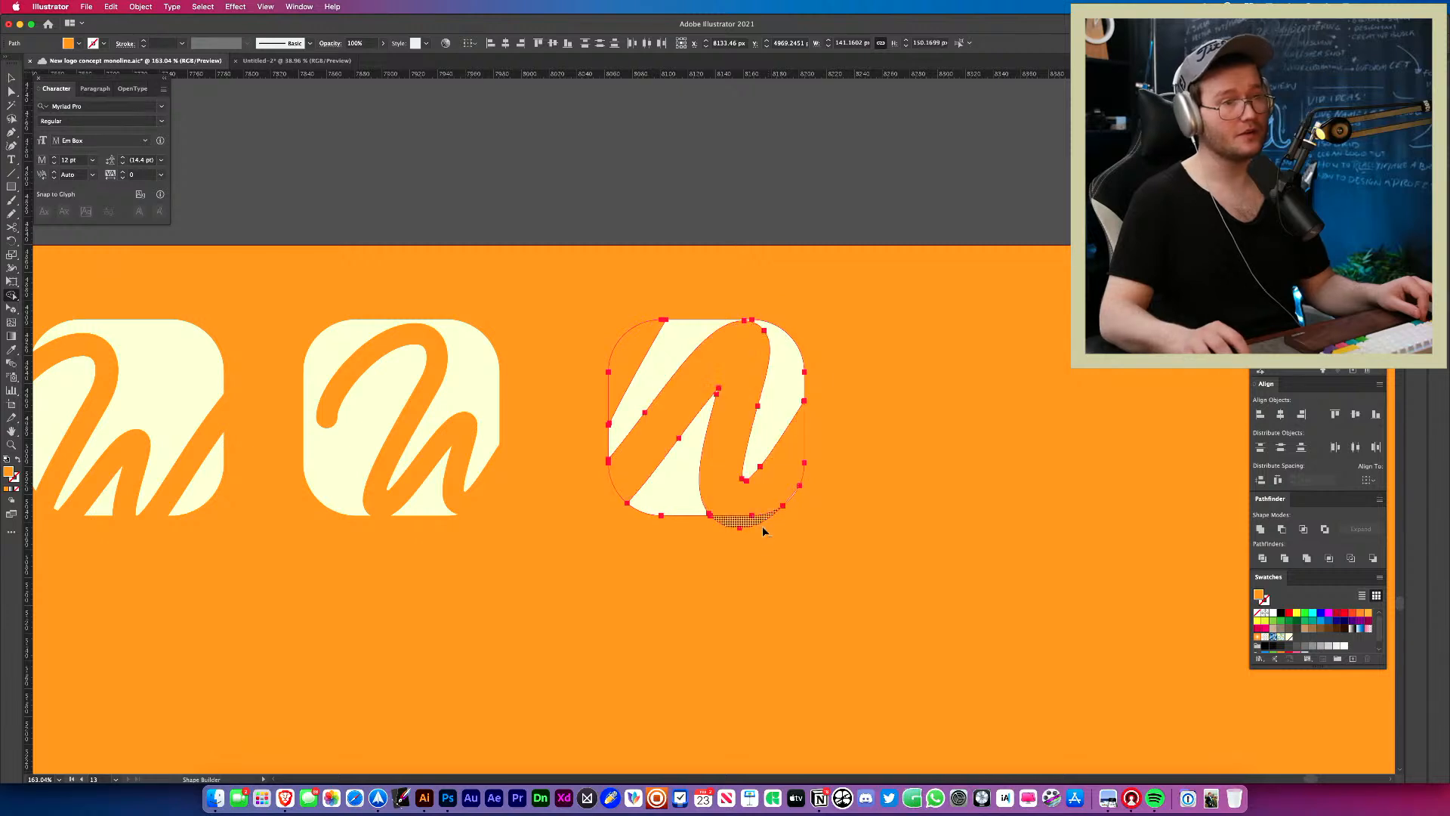
key("v")
left_click(801, 554)
Try pulling the cropped W off its rounded square toward the sixth icon, and undo each move.
left_click_drag(712, 491, 522, 469)
key("super+z")
left_click(820, 599)
left_click_drag(720, 419, 432, 464)
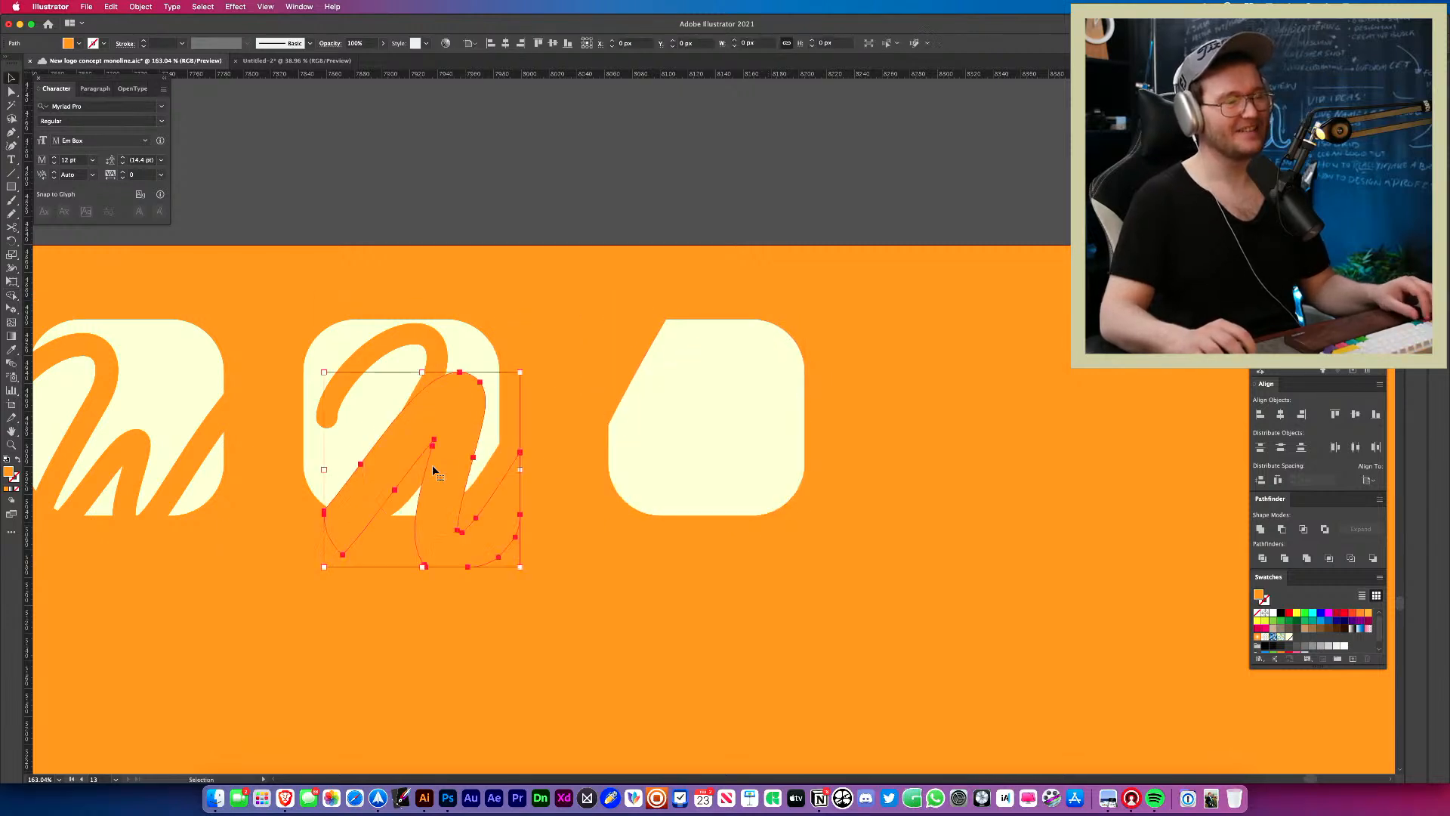
key("super+z")
Group the seventh icon's pieces and move the icon left, closer to the sixth icon.
key("z")
left_click_drag(743, 556, 483, 574)
key("v")
left_click_drag(779, 616, 648, 483)
left_click(828, 491)
left_click(700, 538)
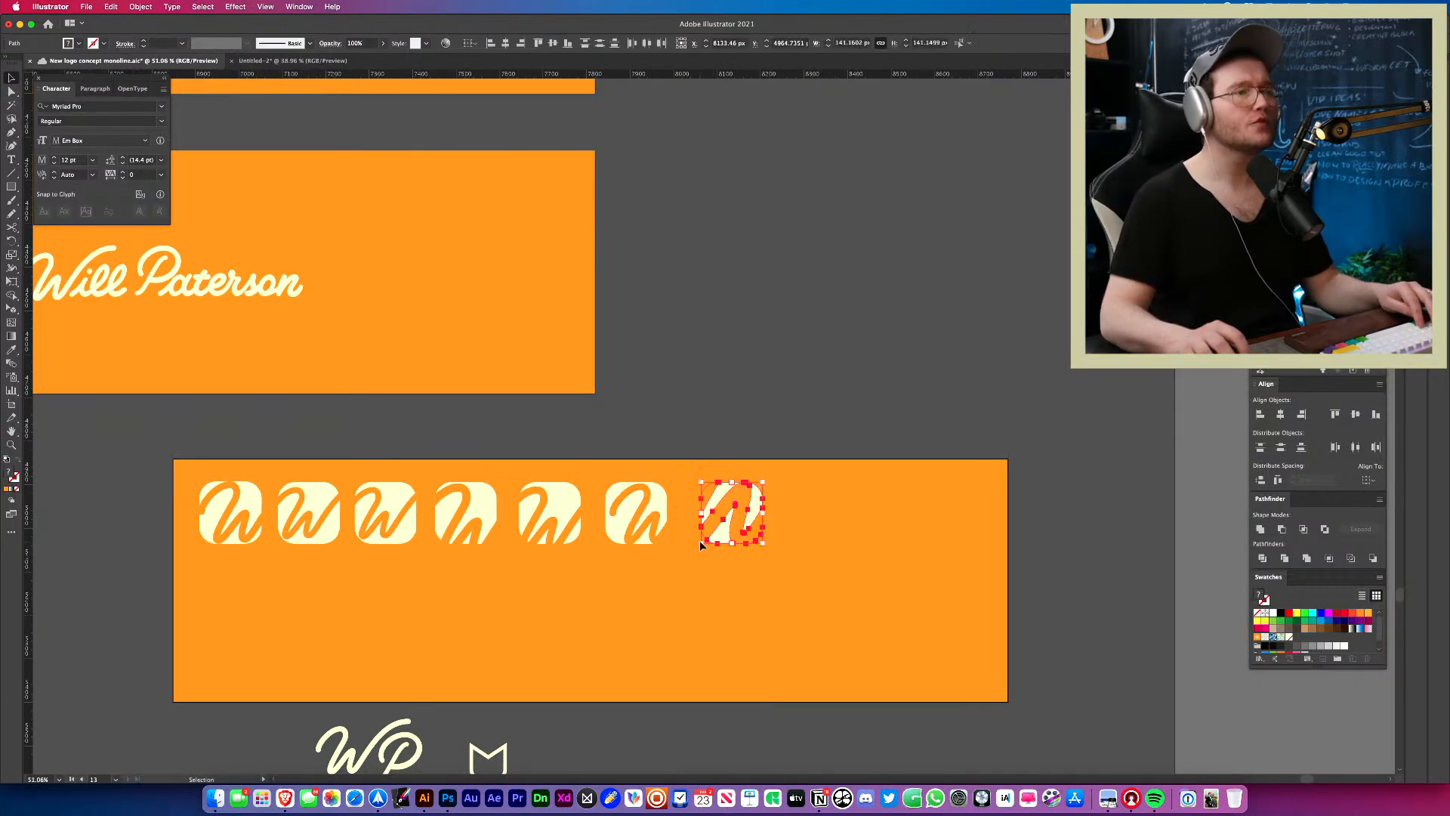
left_click(854, 580)
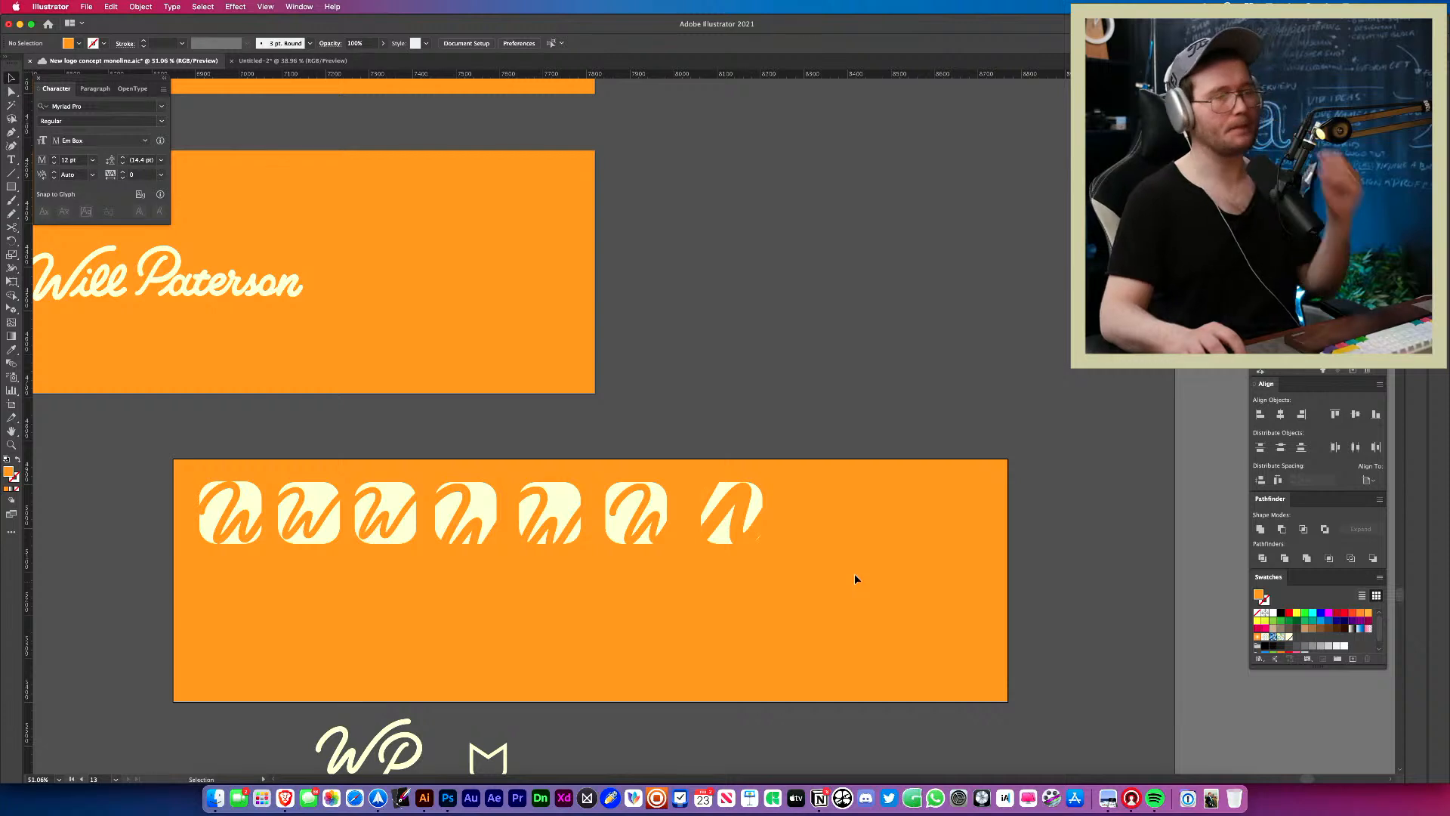
left_click_drag(701, 521, 809, 518)
left_click(743, 606)
Try moving the grouped seventh icon farther right, undo the move, and deselect it.
key("z")
left_click_drag(690, 498, 500, 488)
left_click_drag(500, 487, 704, 498)
key("v")
left_click(642, 560)
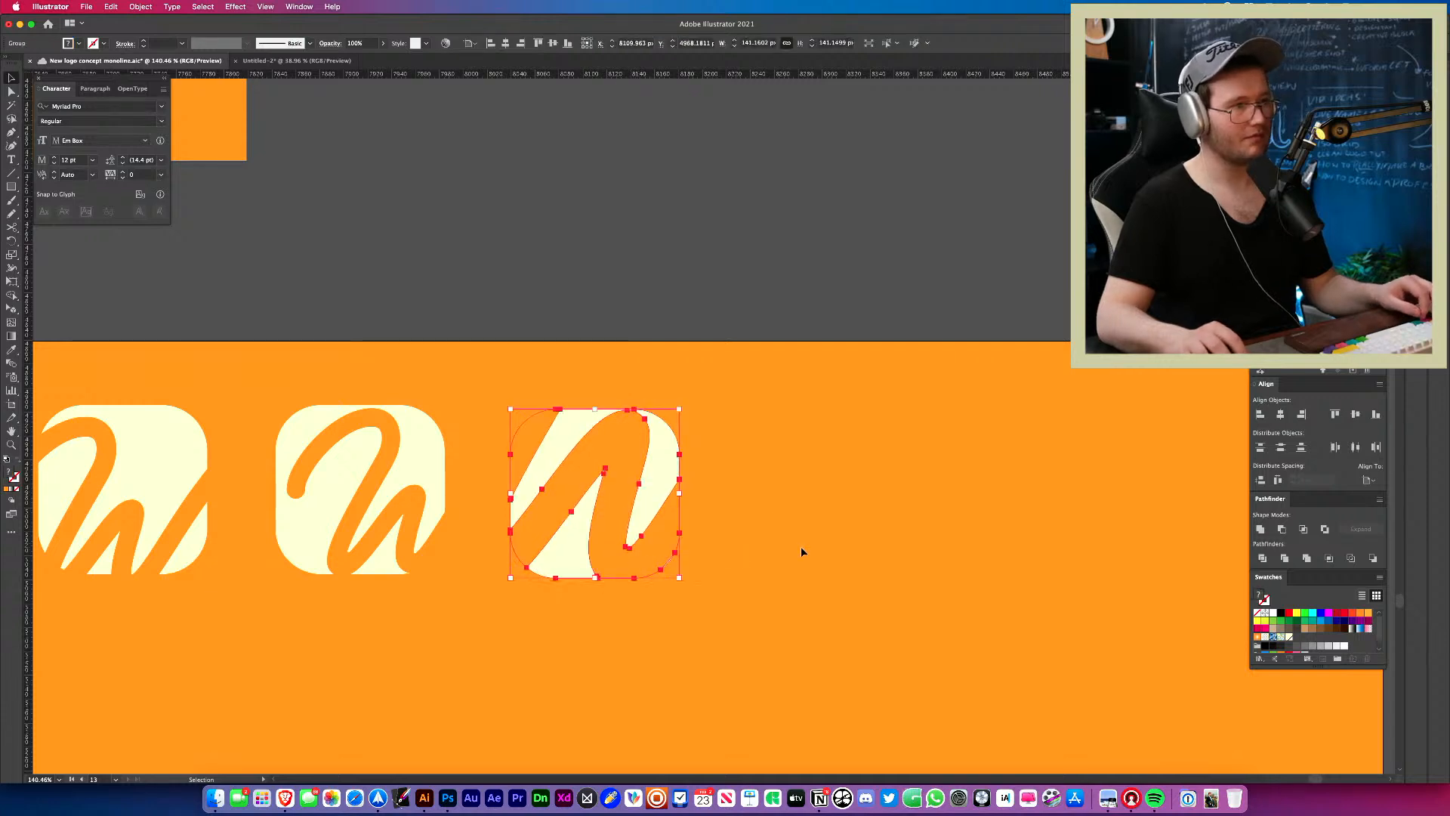
left_click(751, 609)
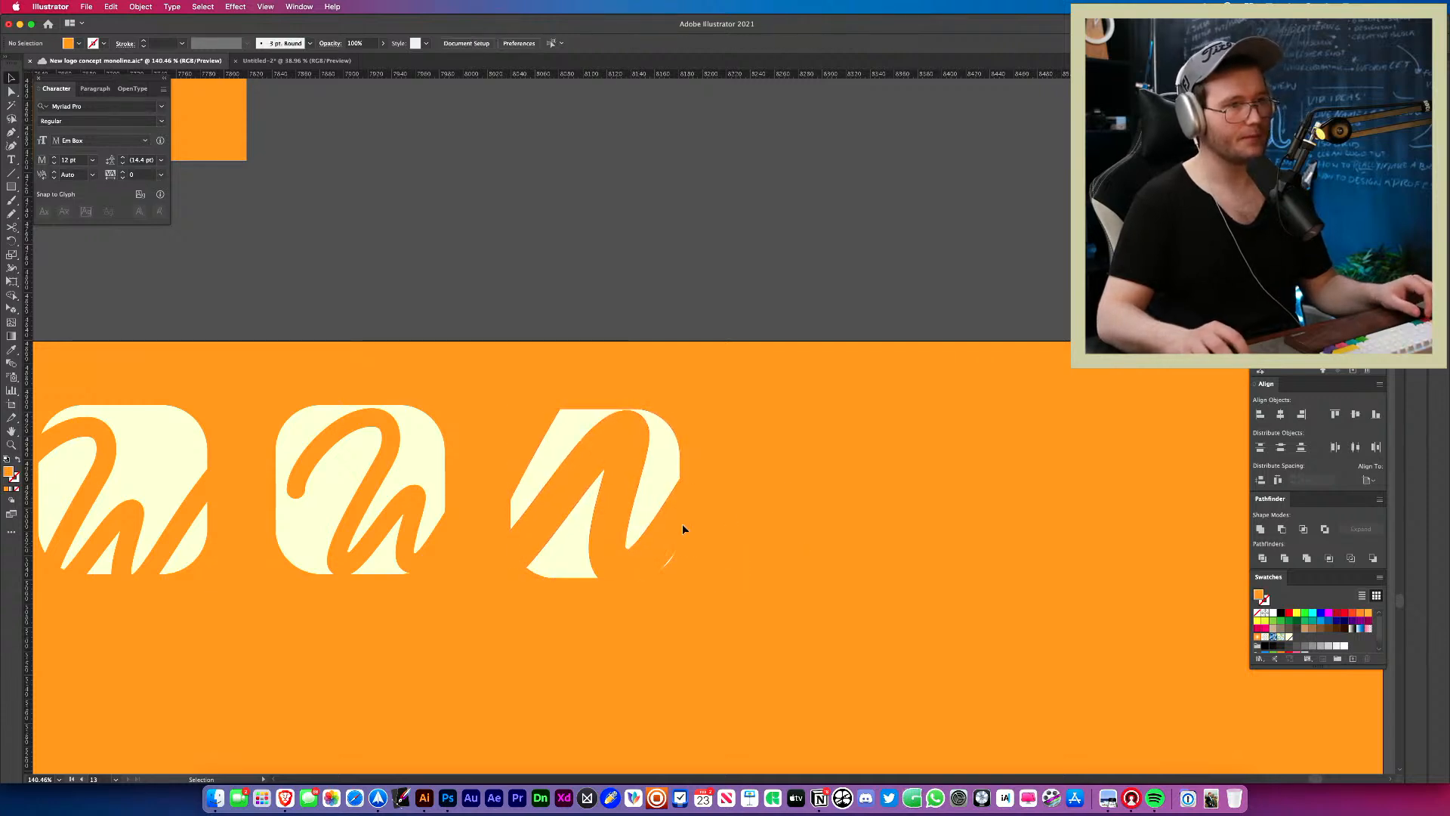
left_click_drag(630, 529, 891, 521)
key("super+z")
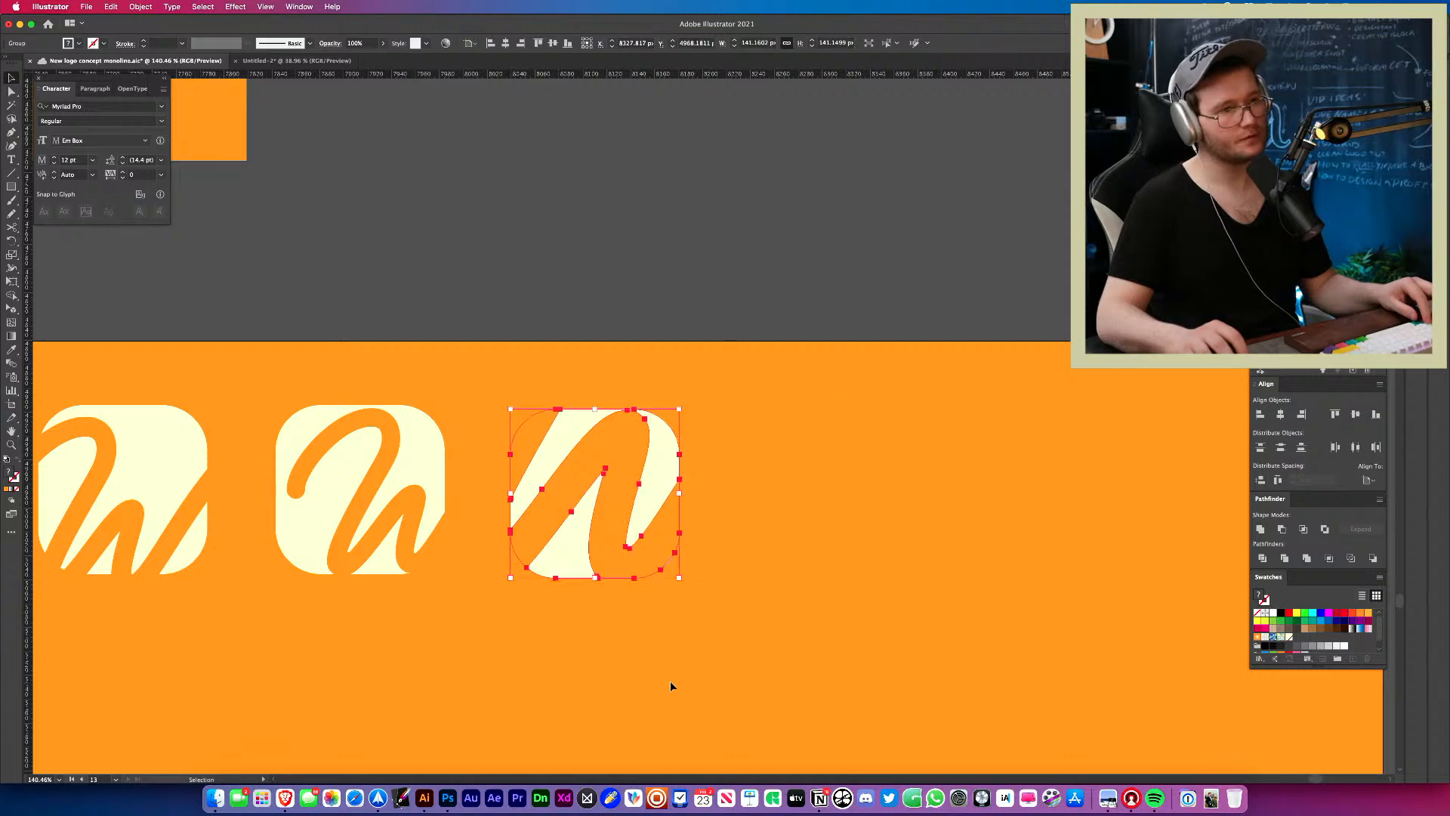
left_click(670, 686)
Nudge the second through seventh icons right to widen the gap after the first icon.
scroll(671, 686, "down", 5)
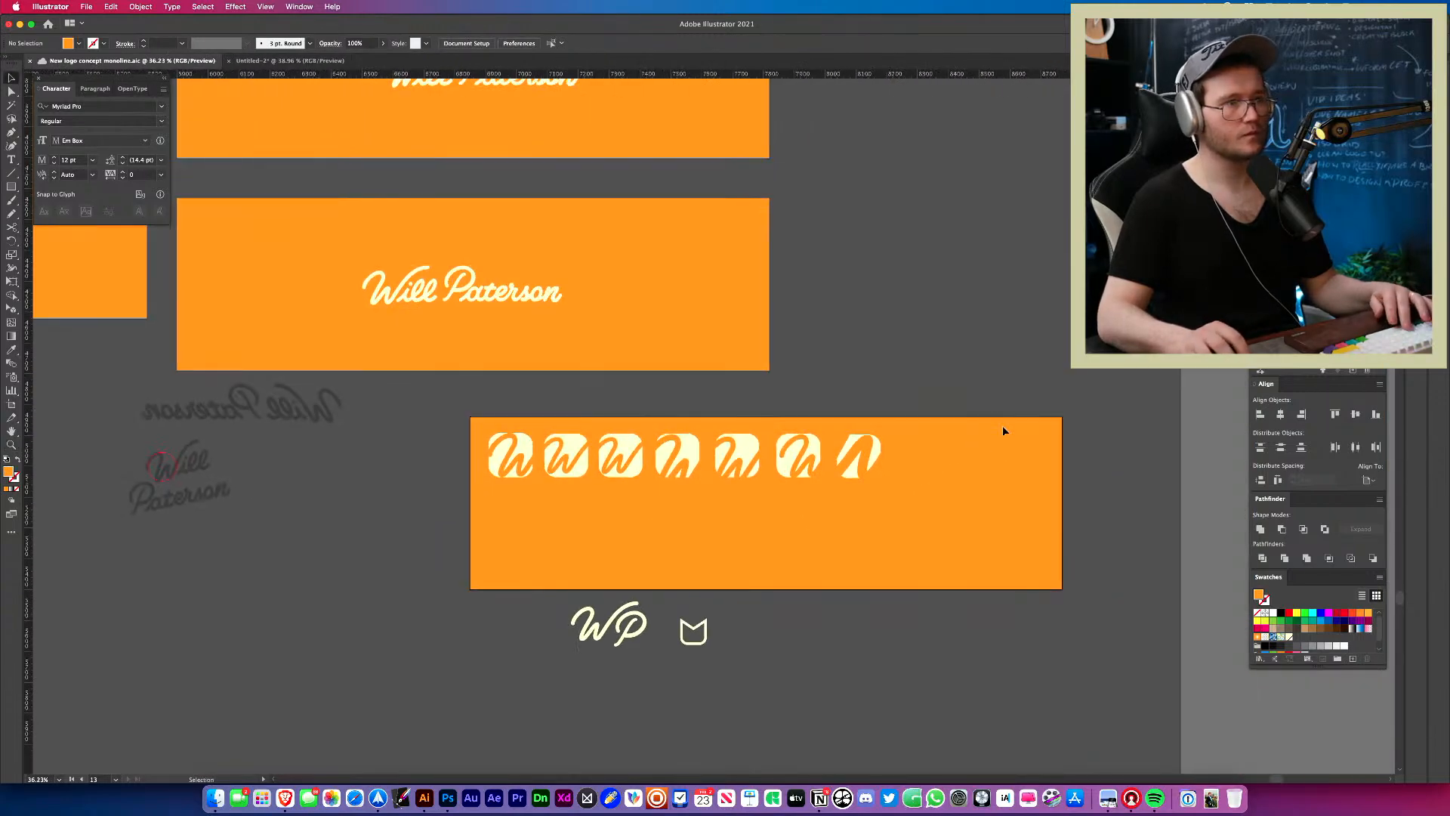
left_click(555, 492)
left_click(553, 497)
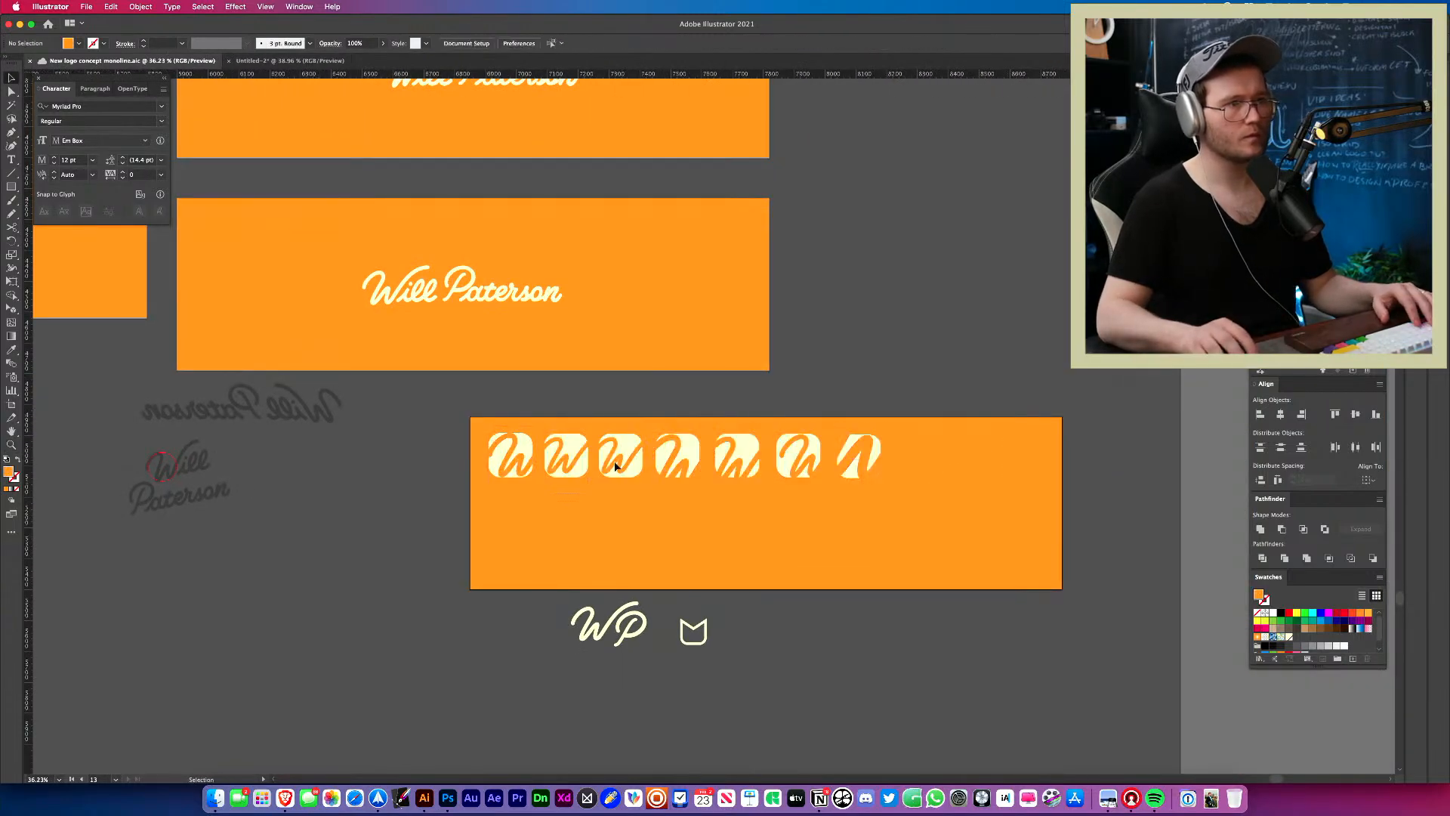
left_click_drag(897, 496, 967, 467)
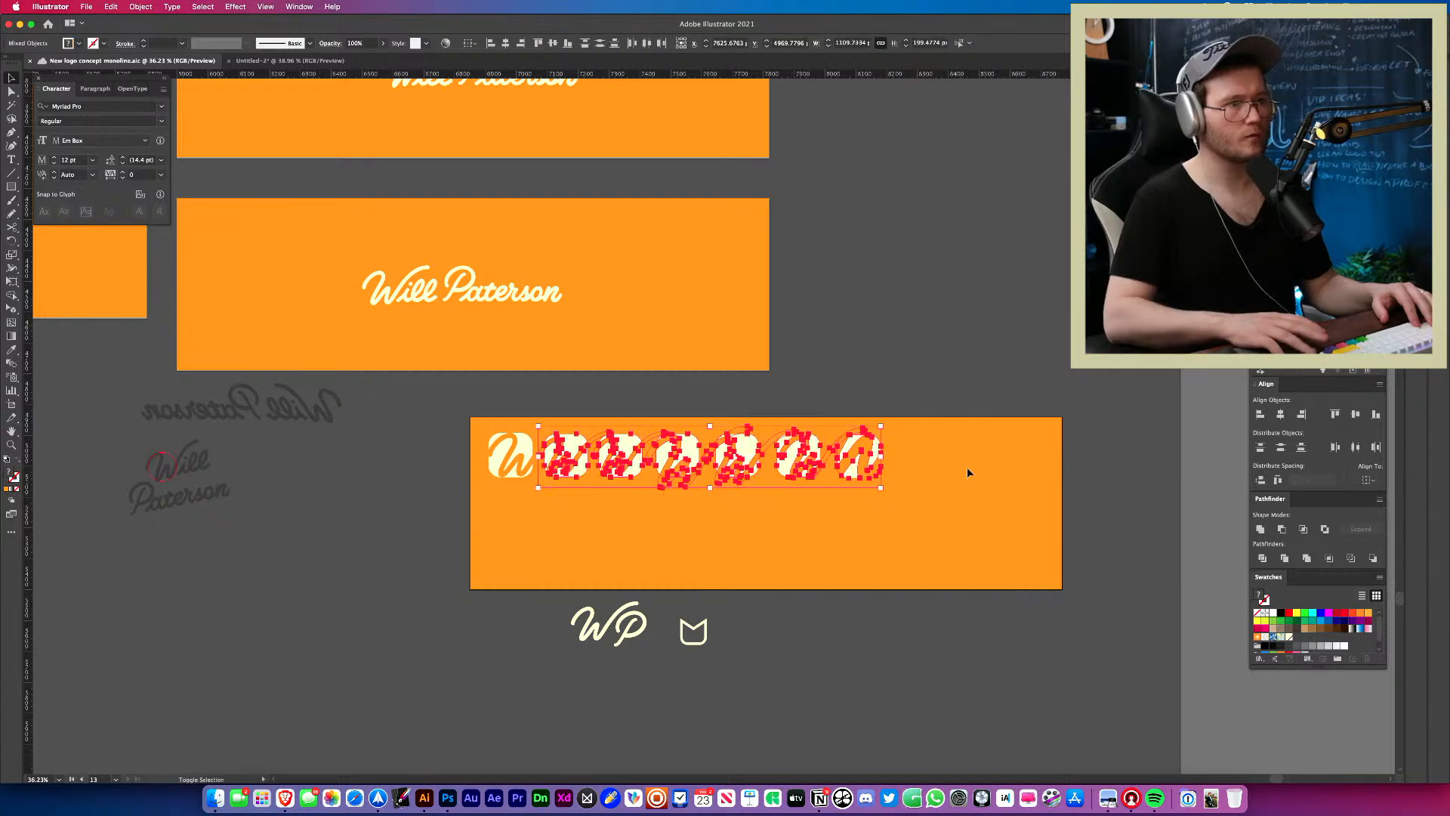
key("shift+Right")
key("shift+Right")
key("shift+Right")
key("shift+Right")
left_click(714, 508)
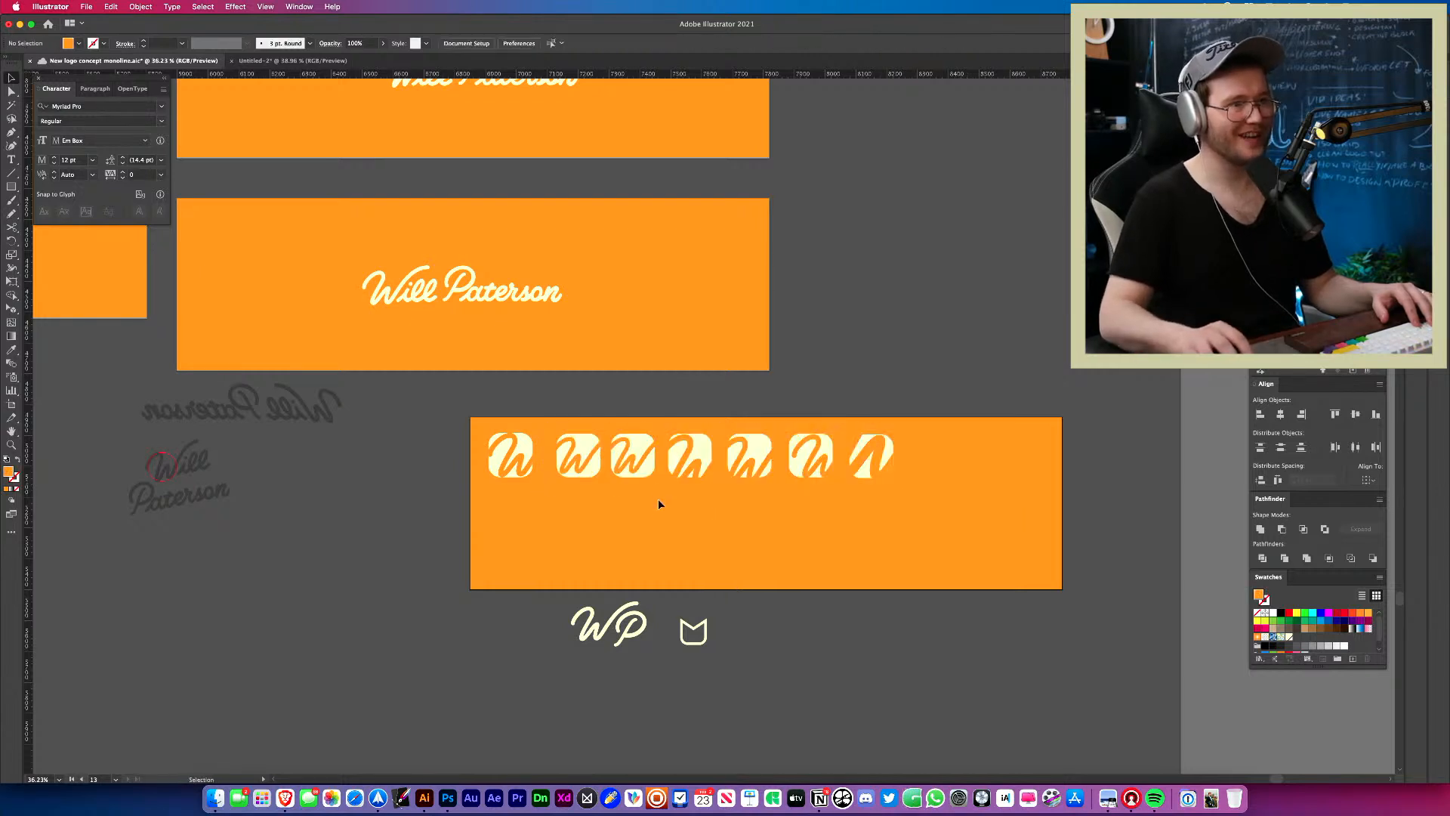
Nudge the third through seventh icons right to widen the gap after the second icon.
left_click_drag(897, 473, 896, 475)
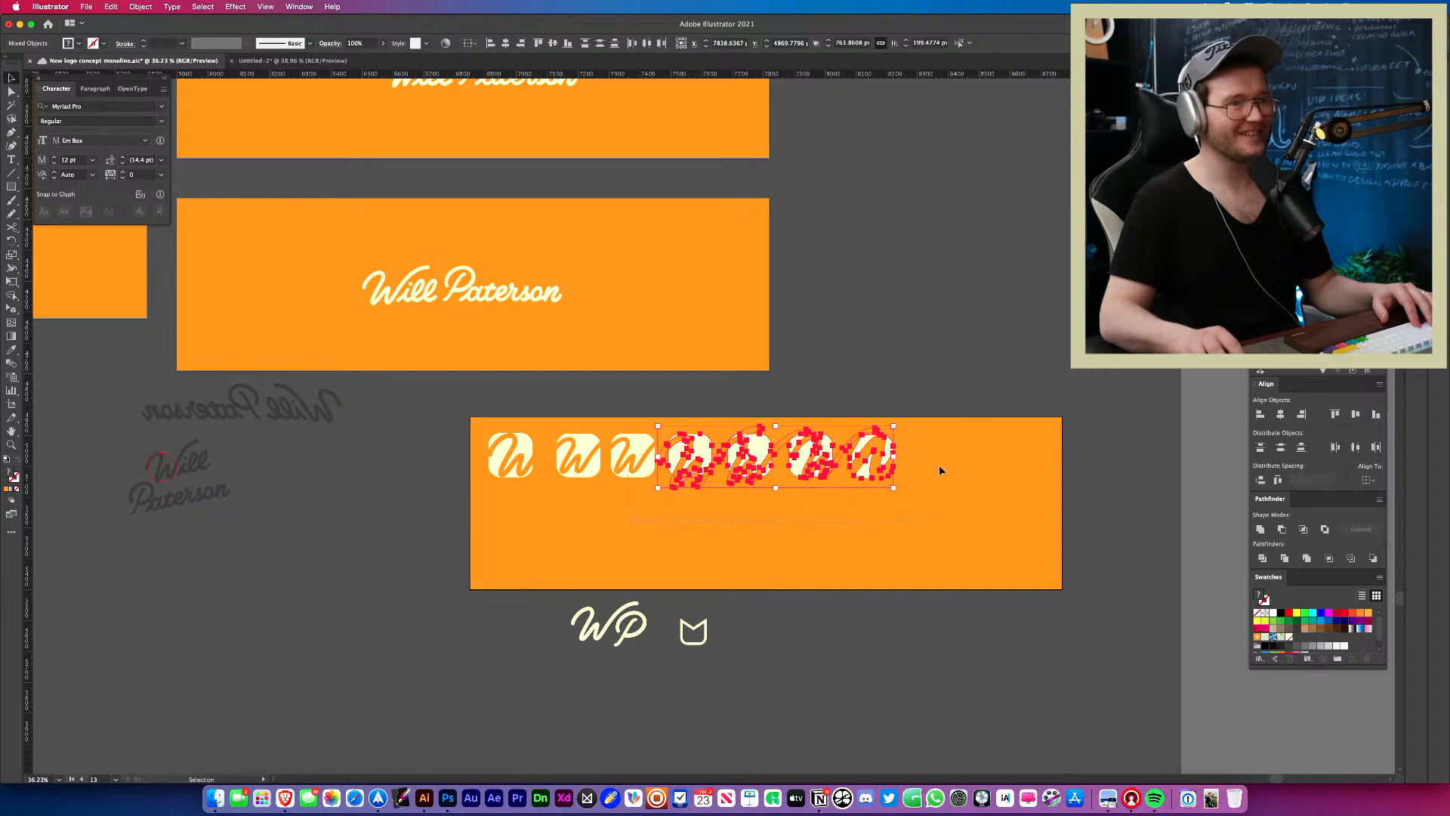
key("shift+Right")
key("shift+Right")
key("shift+Right")
key("shift+Right")
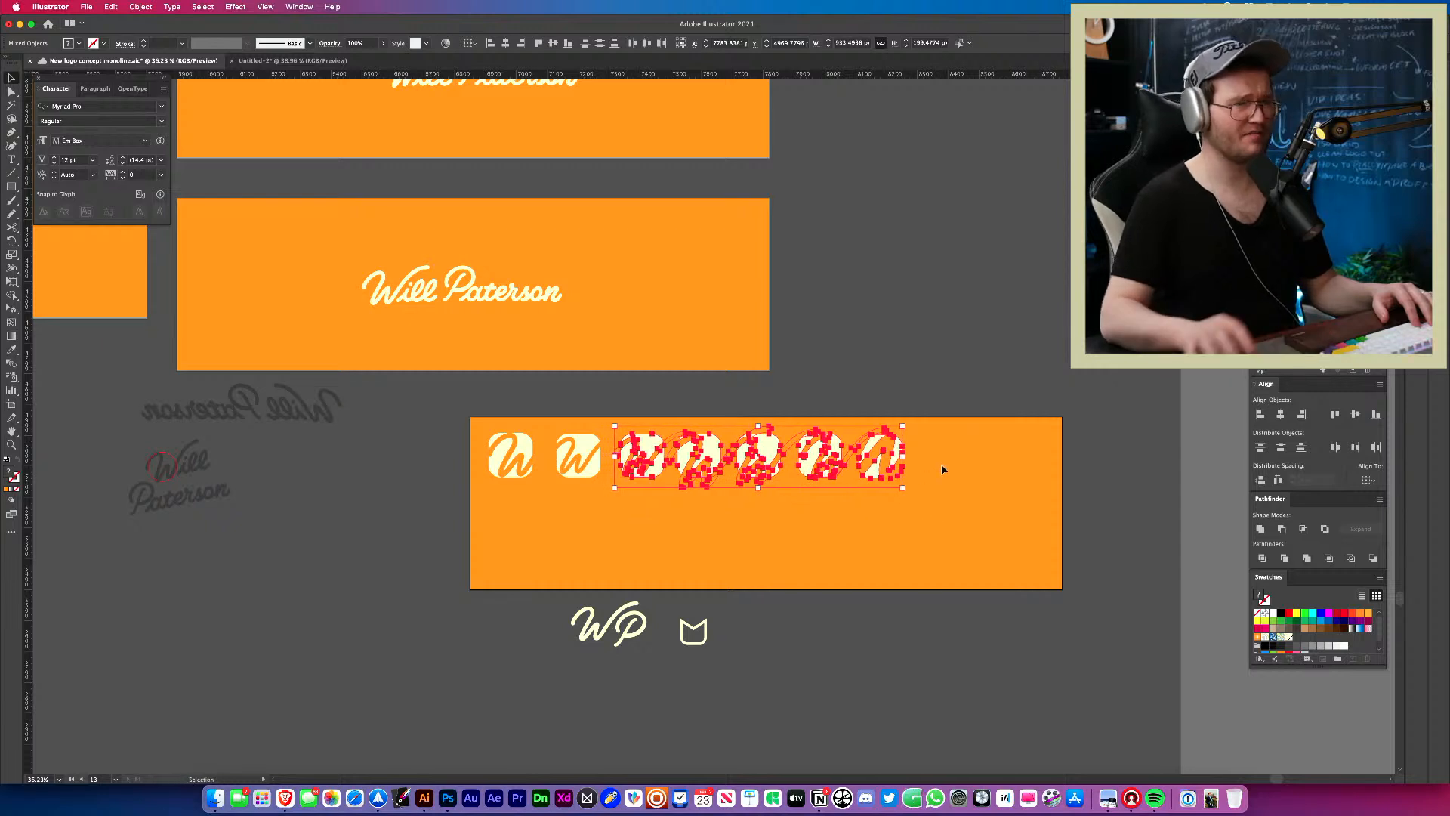
left_click(764, 509)
Nudge the last four icons right to widen the gap after the third icon.
left_click_drag(904, 461, 700, 461)
left_click(664, 549)
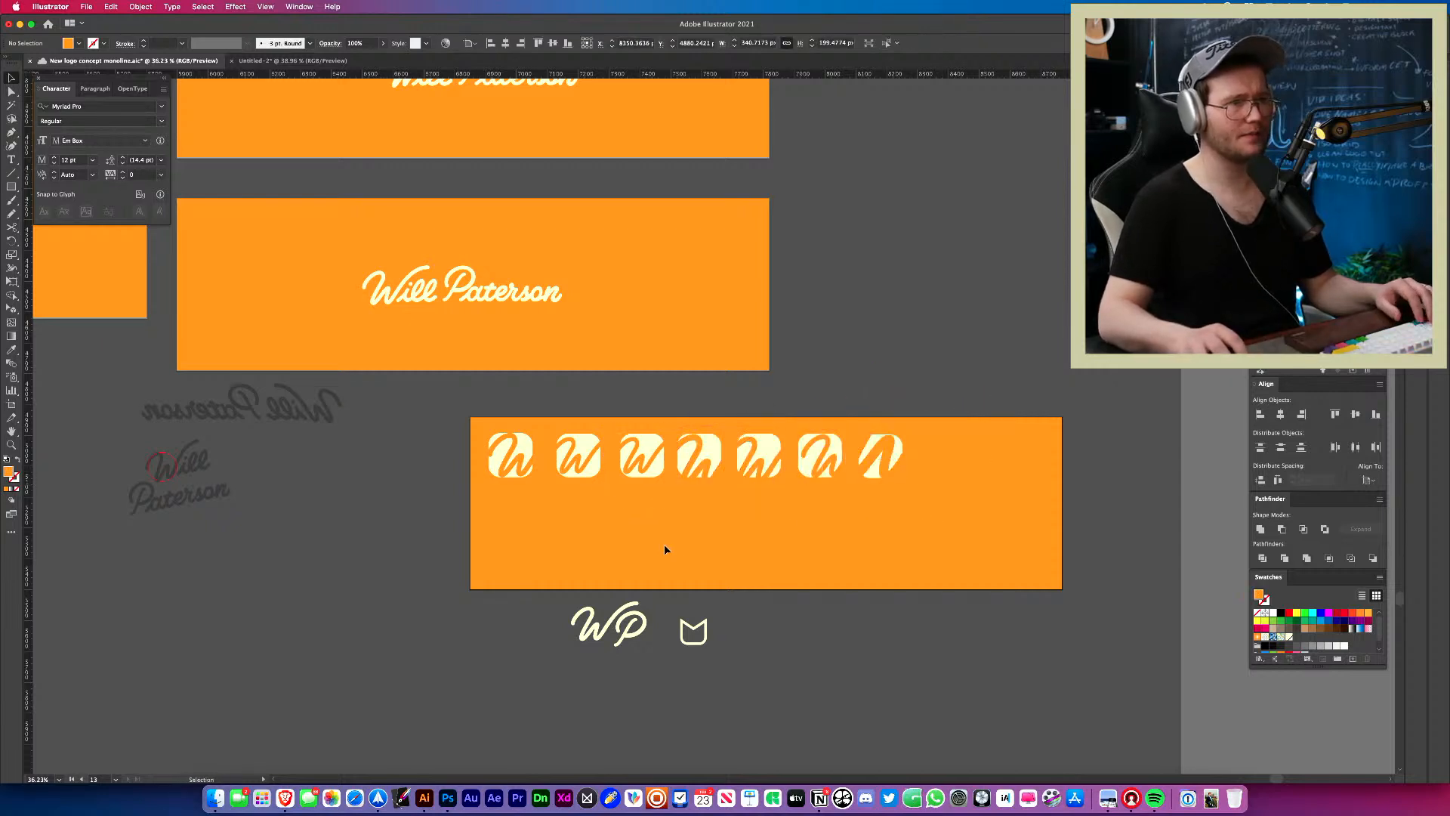
left_click_drag(815, 482, 815, 480)
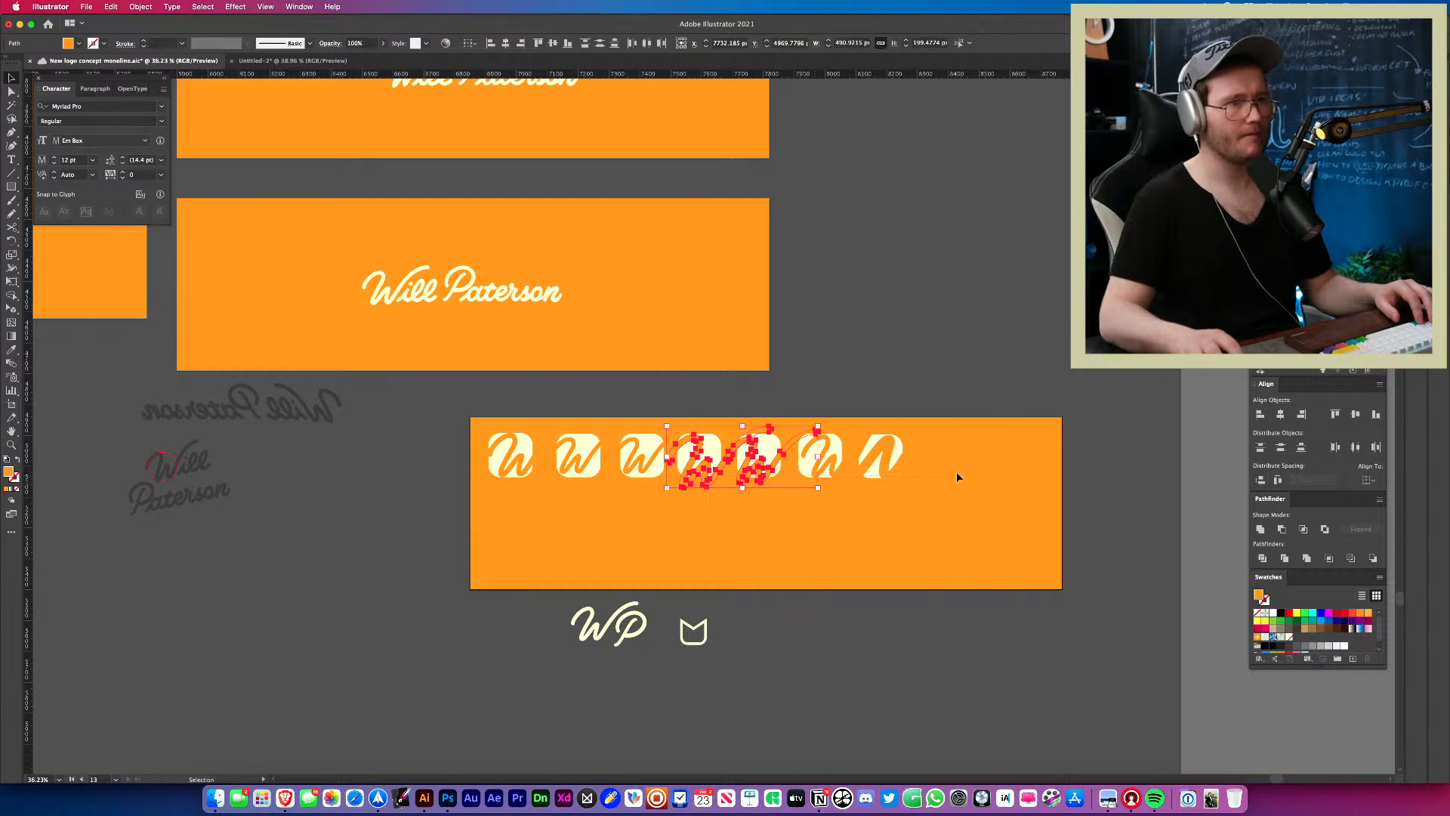
left_click_drag(956, 473, 959, 474)
key("shift+Right")
key("shift+Right")
key("shift+Right")
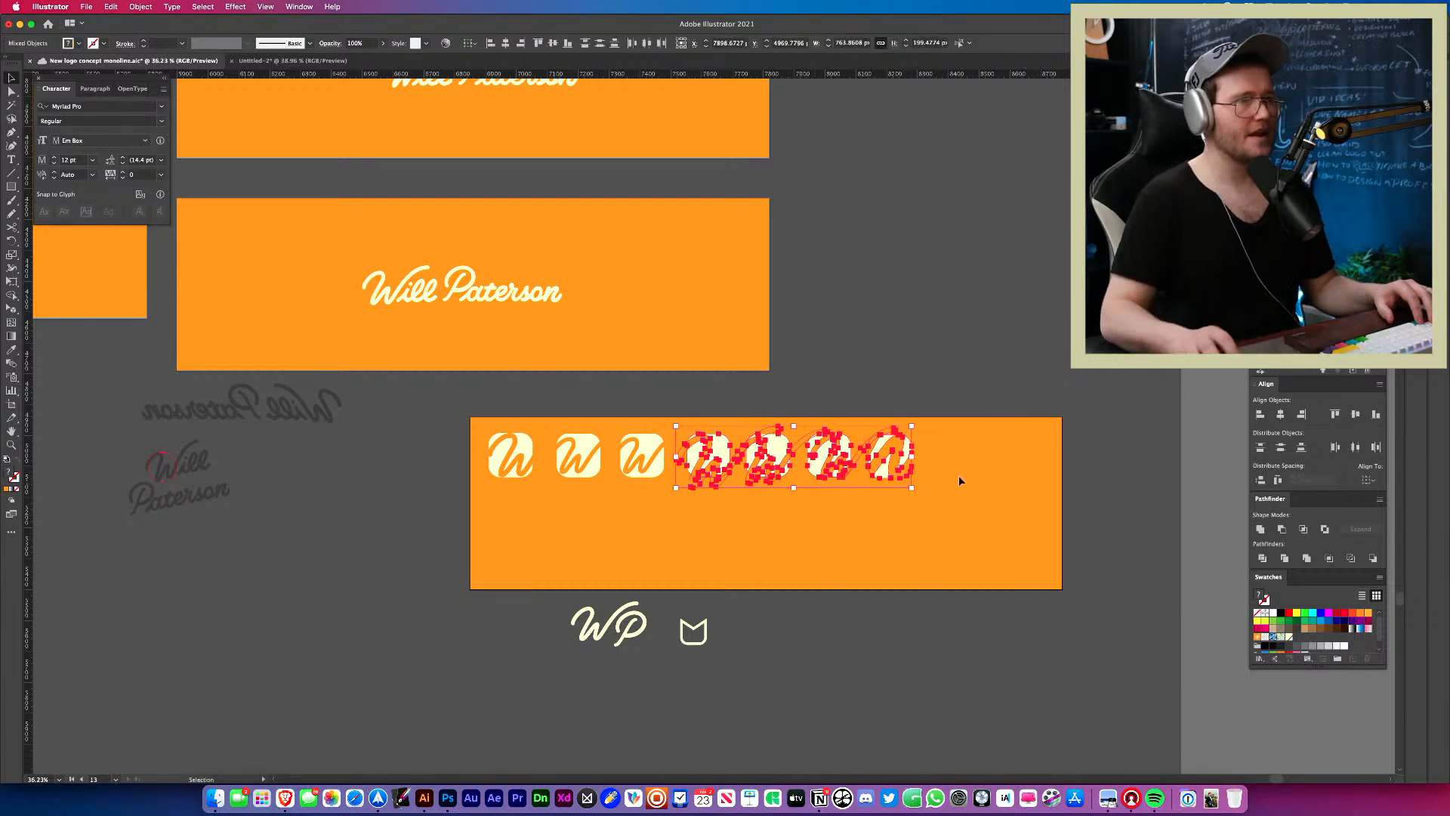
Nudge the last three icons of the row right to widen the gap after the fourth icon.
left_click(734, 535)
left_click_drag(918, 465, 999, 445)
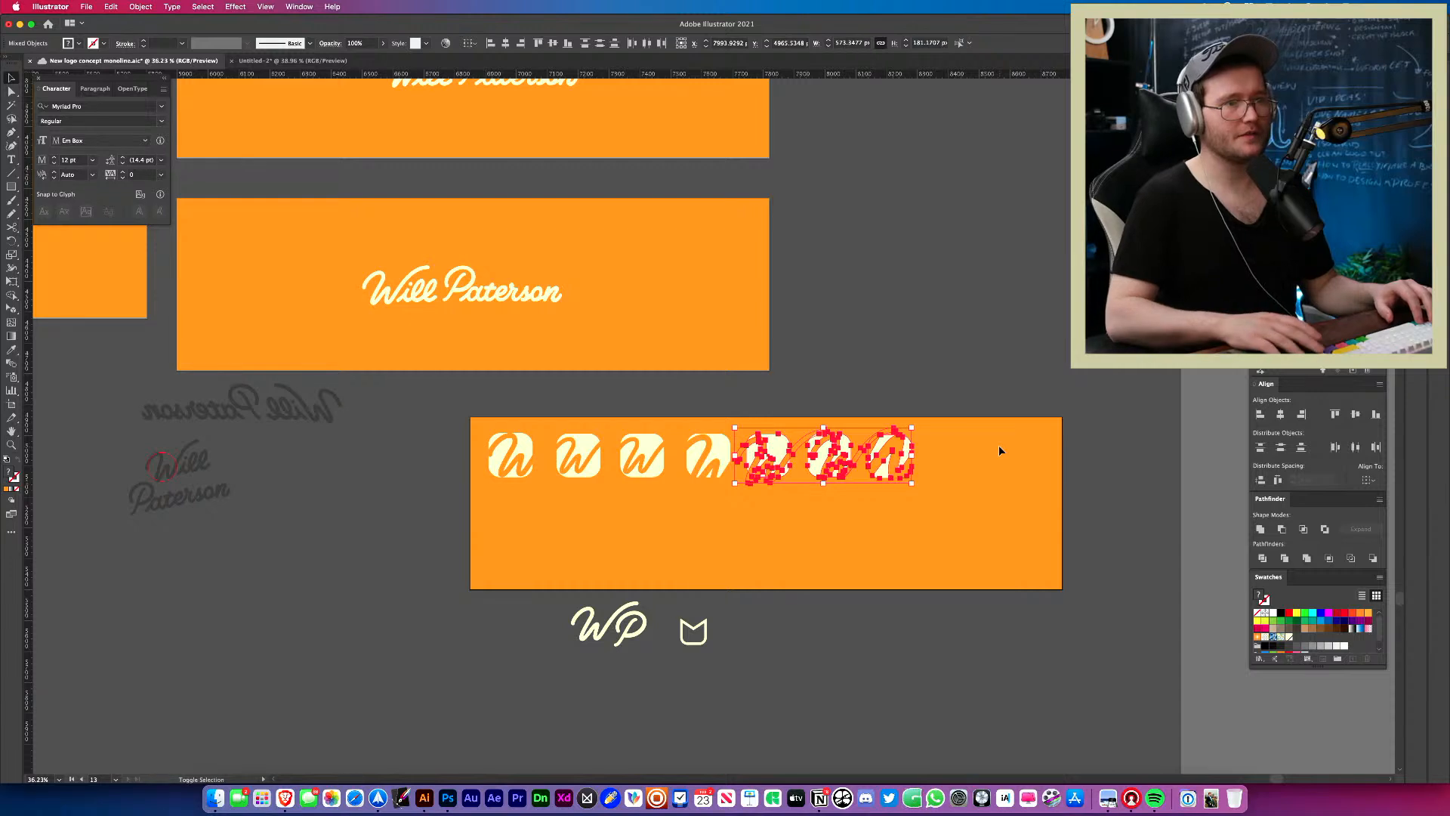
key("shift+Right")
key("shift+Right")
key("shift+Right")
left_click(992, 494)
Nudge the last two icons right to widen the gap after the fifth icon.
left_click_drag(857, 492, 970, 455)
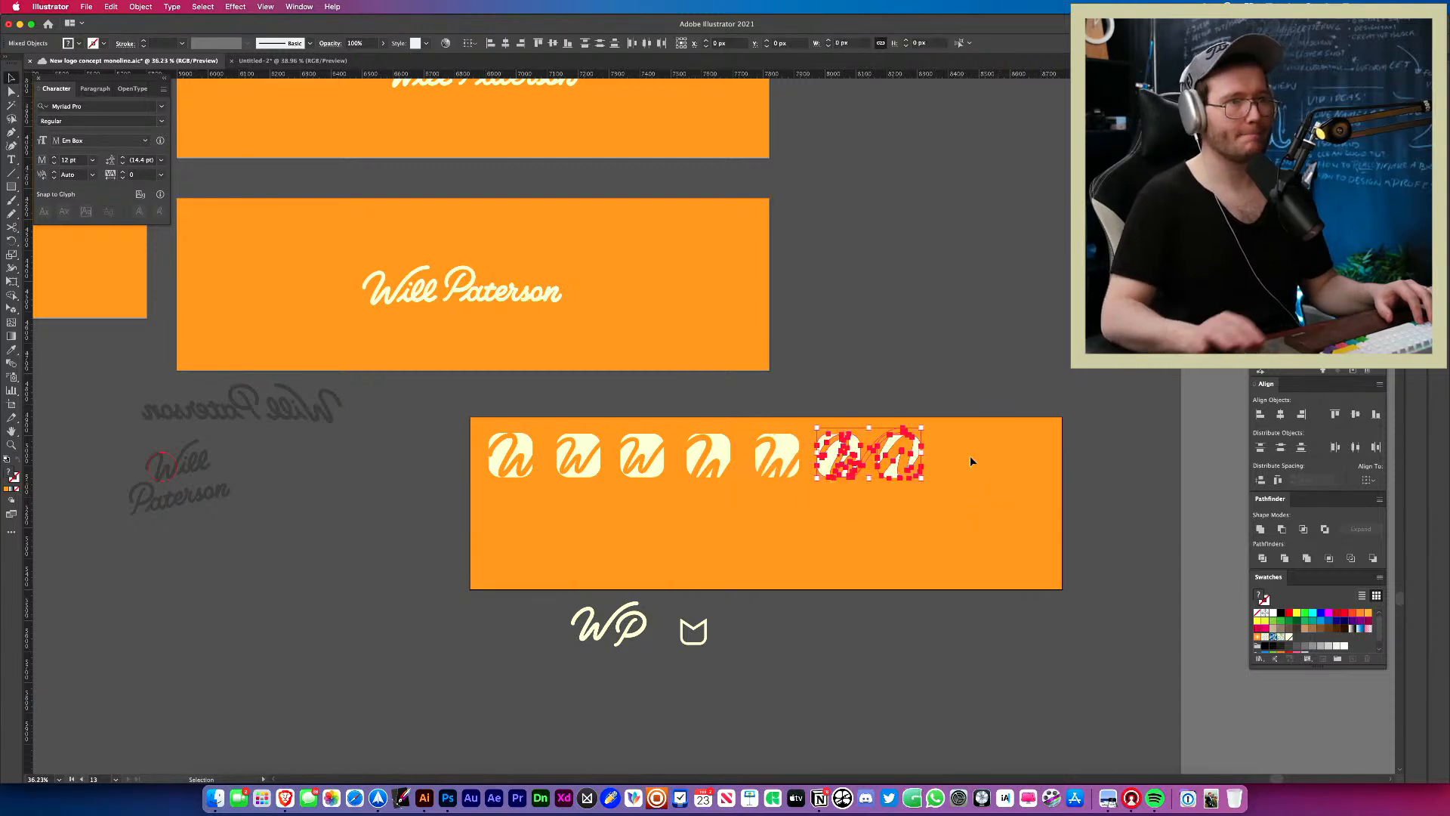
key("shift+Right")
key("shift+Right")
left_click(967, 513)
Nudge the seventh icon right to widen the gap after the sixth icon.
left_click(909, 447)
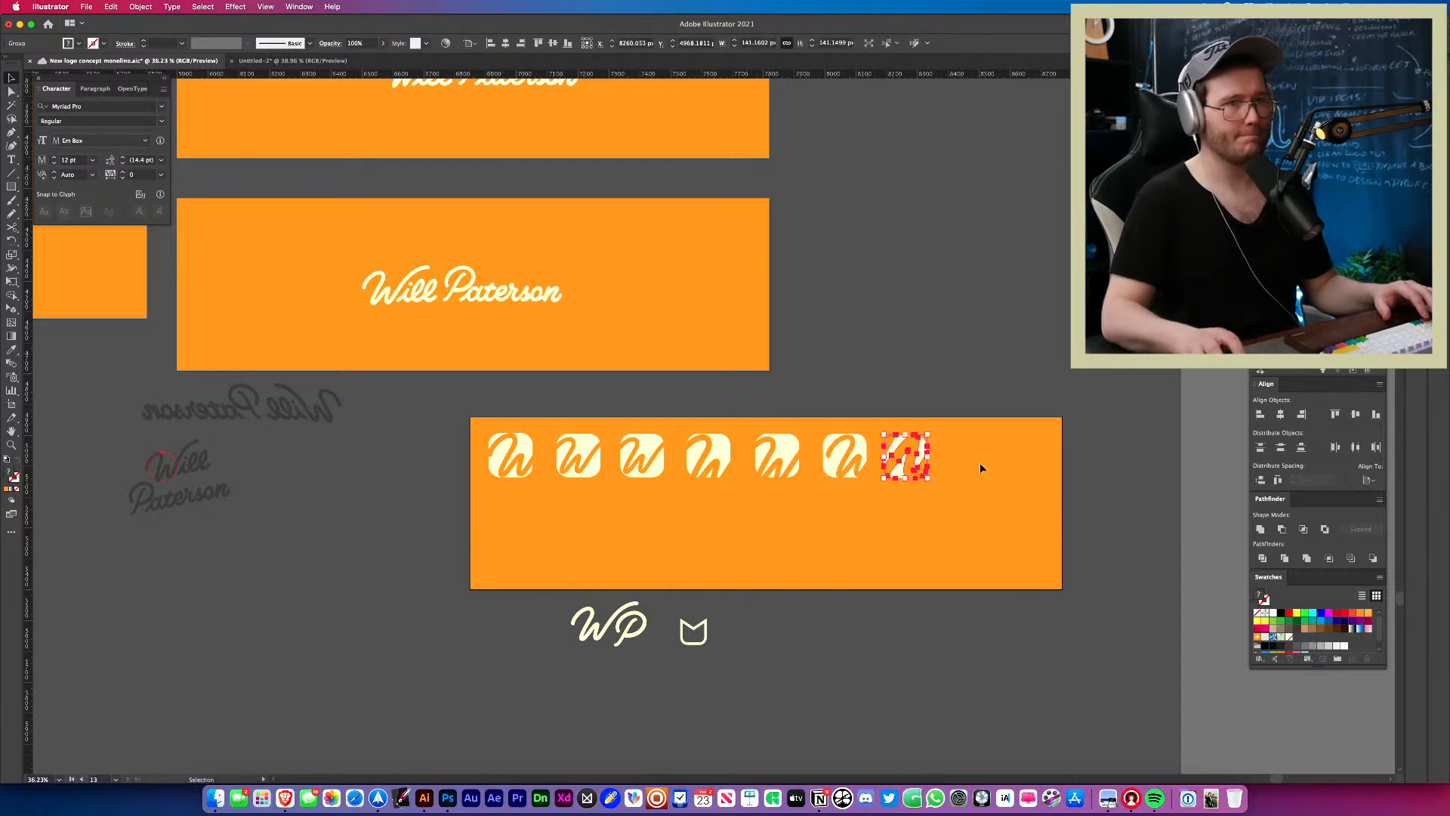
key("shift+Right")
key("shift+Right")
Duplicate the first icon below the row and scale the copy's W down to about 274 × 161 px.
left_click_drag(909, 529, 663, 551)
left_click(642, 528)
left_click(687, 549)
key("z")
key("v")
left_click(610, 548)
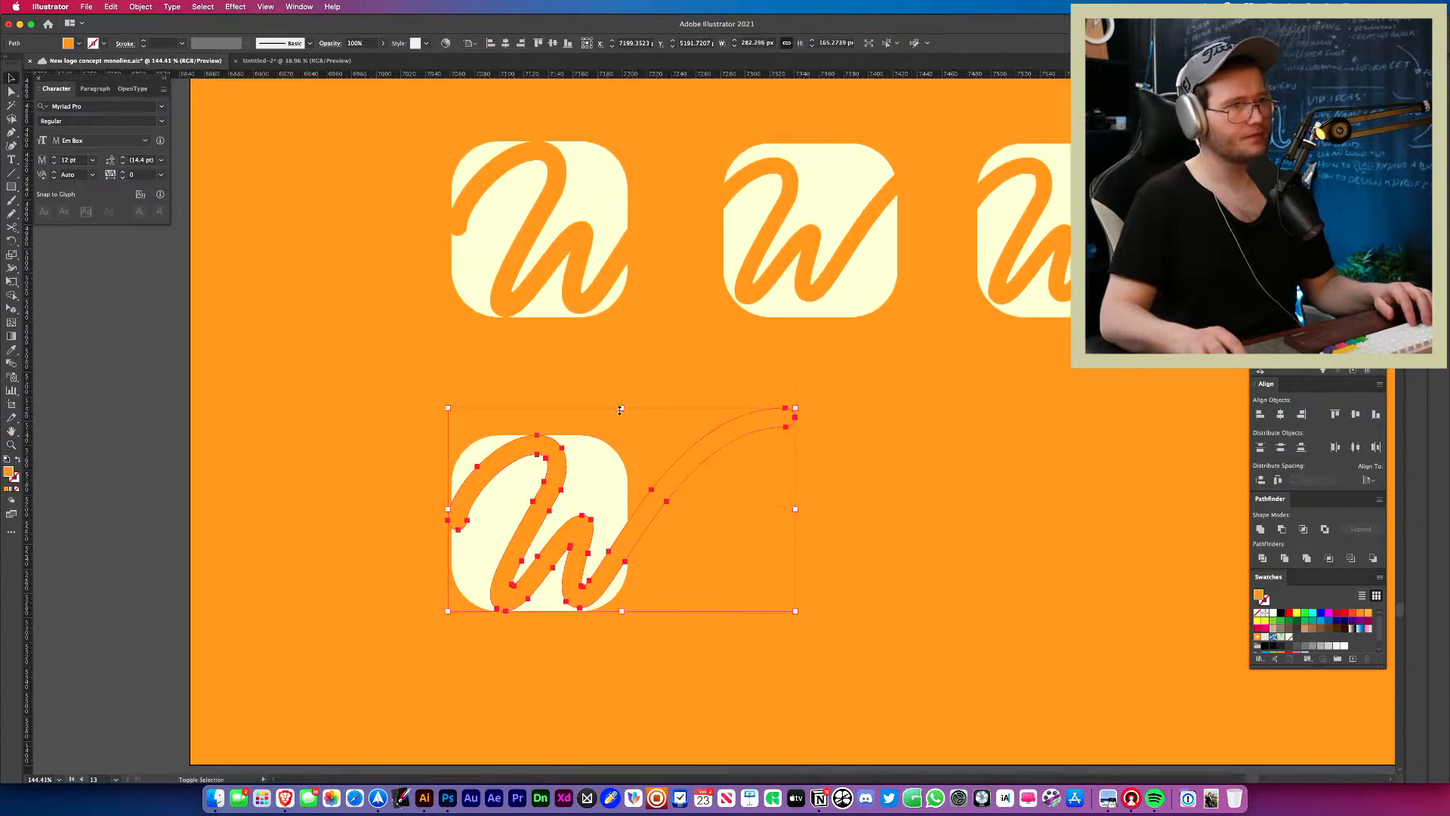
left_click_drag(620, 410, 619, 415)
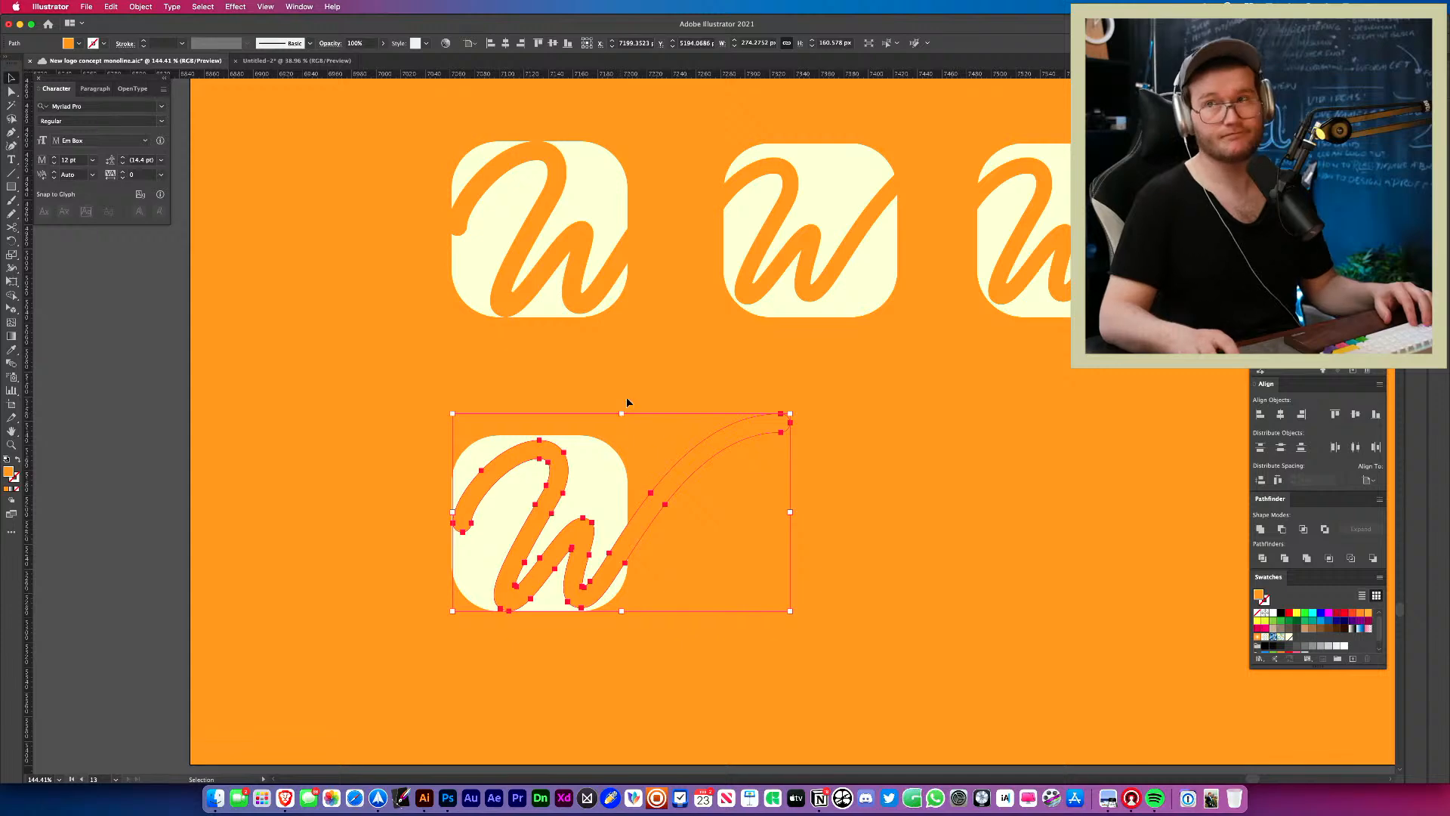
mouse_move(555, 472)
left_mouse_down()
mouse_move(511, 469)
mouse_move(551, 468)
left_mouse_up()
left_click_drag(559, 468, 681, 424)
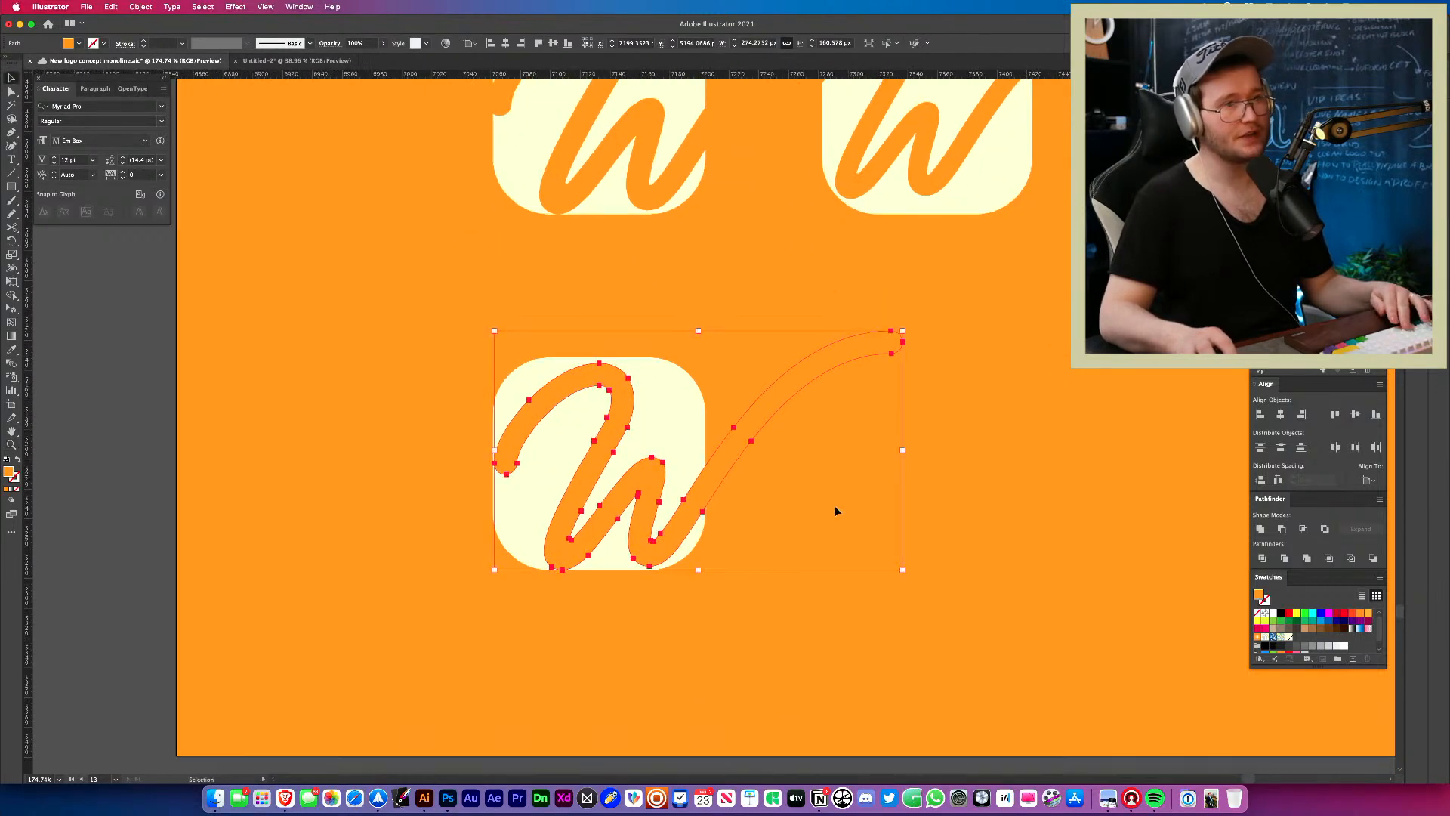
Shift the W left across the new icon's rounded square and scale it down to about 209 × 123 px.
left_click(835, 505)
left_click_drag(726, 475, 669, 470)
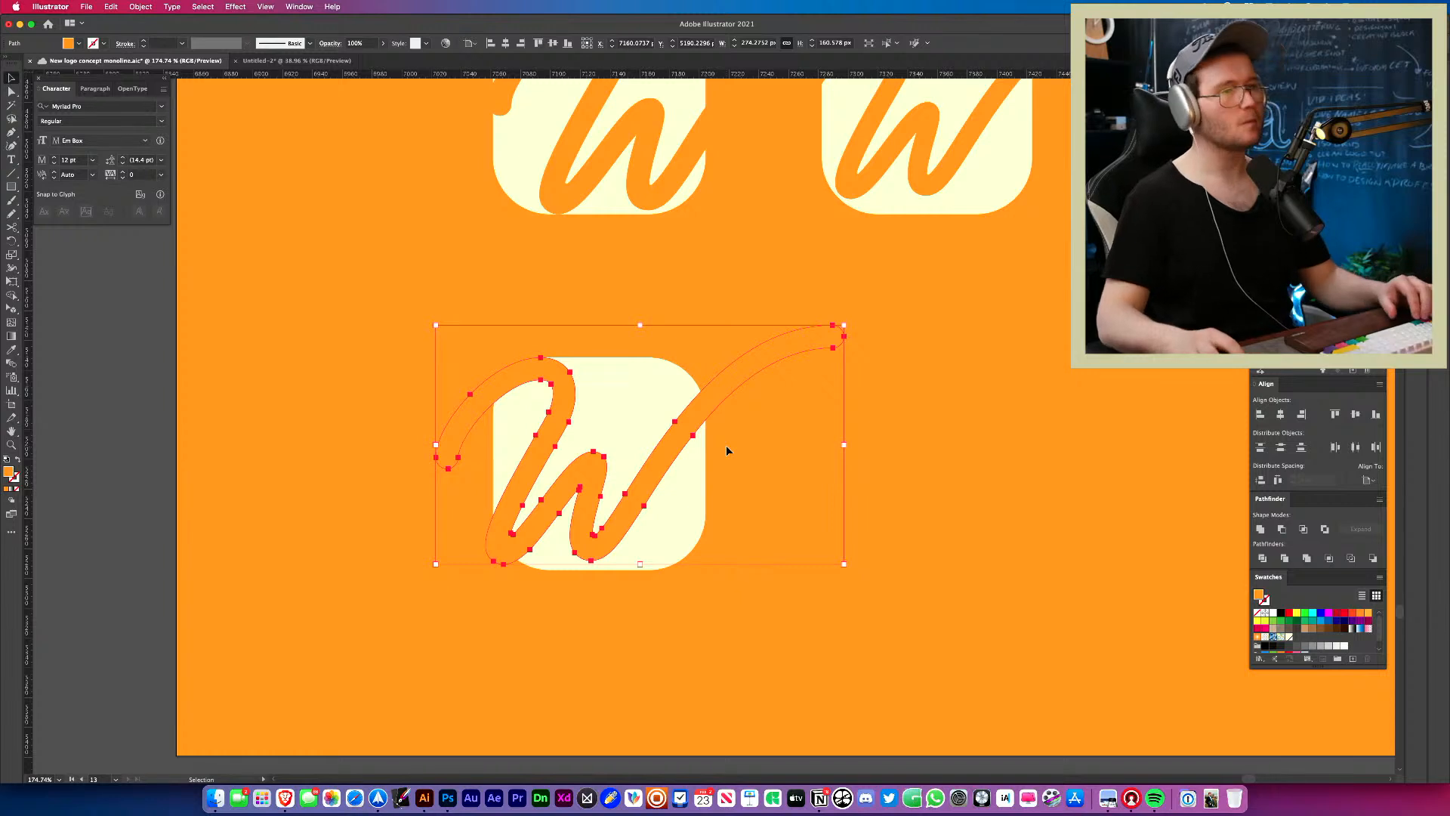
left_click(726, 451)
left_click(668, 480)
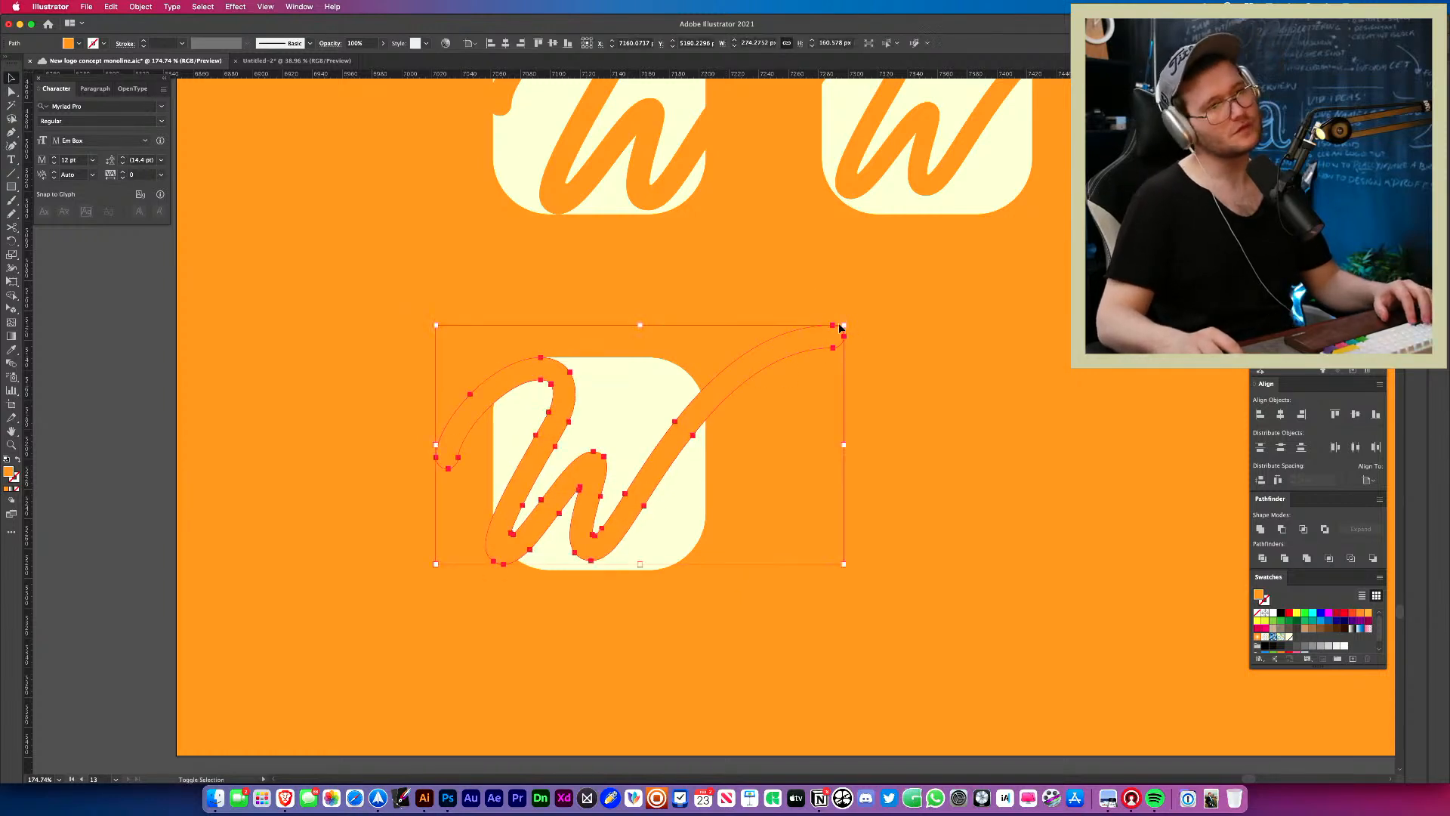
left_click_drag(840, 327, 751, 380)
left_click(777, 382)
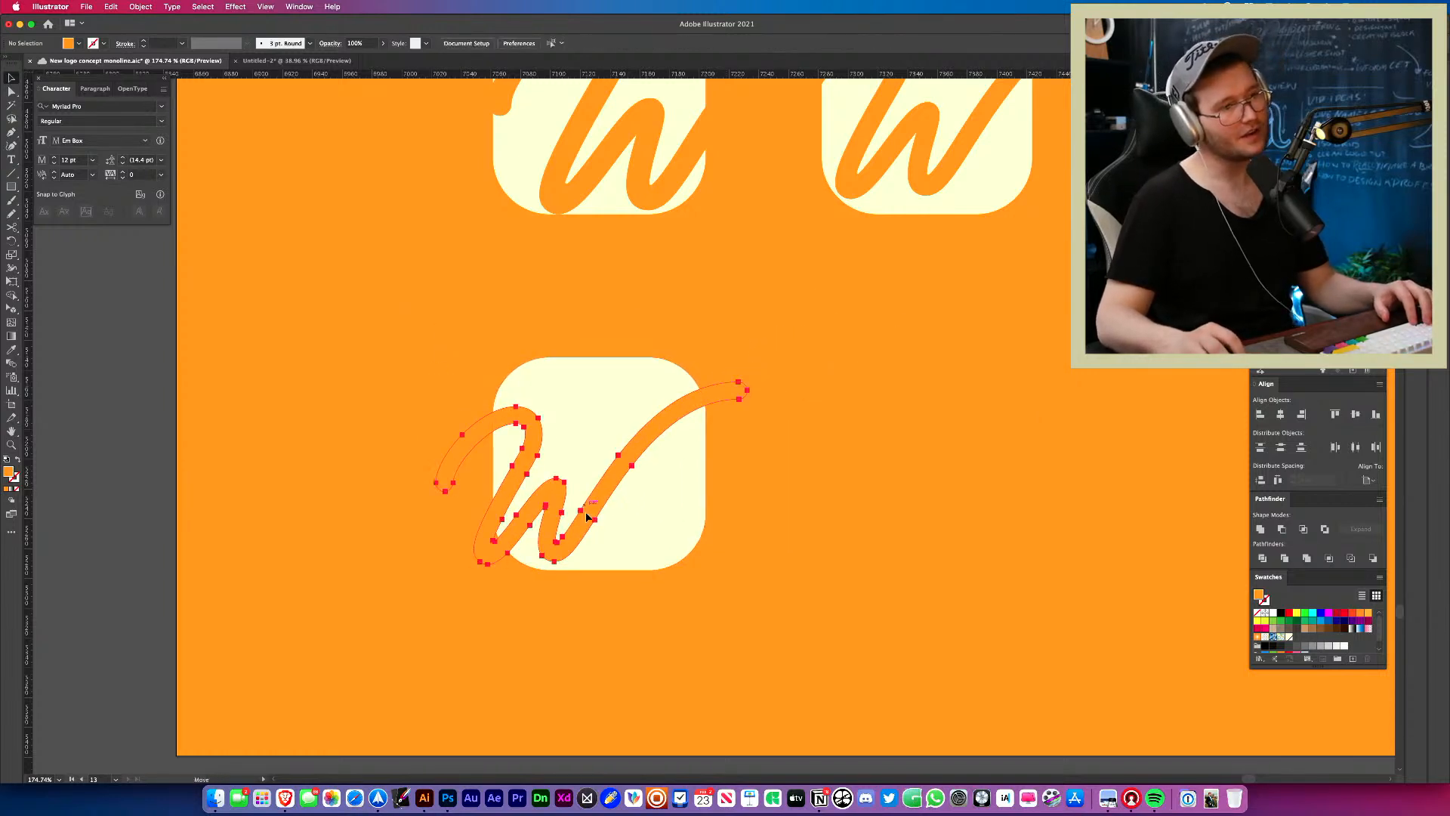
Reposition the small W within its rounded square so the square's edges crop both of its ends.
left_click_drag(587, 514, 632, 479)
left_click(710, 483)
left_click_drag(706, 482, 695, 518)
left_click_drag(559, 491, 553, 498)
left_click(828, 549)
Duplicate the second-row icon to the right as that row's second icon.
key("z")
left_click_drag(690, 523, 650, 483)
key("v")
left_click_drag(505, 512, 947, 472)
left_click(1006, 464)
Scale the second-row copy's W up to about 264 × 155 px and move it up within the rounded square.
key("z")
key("v")
left_click_drag(862, 512, 876, 558)
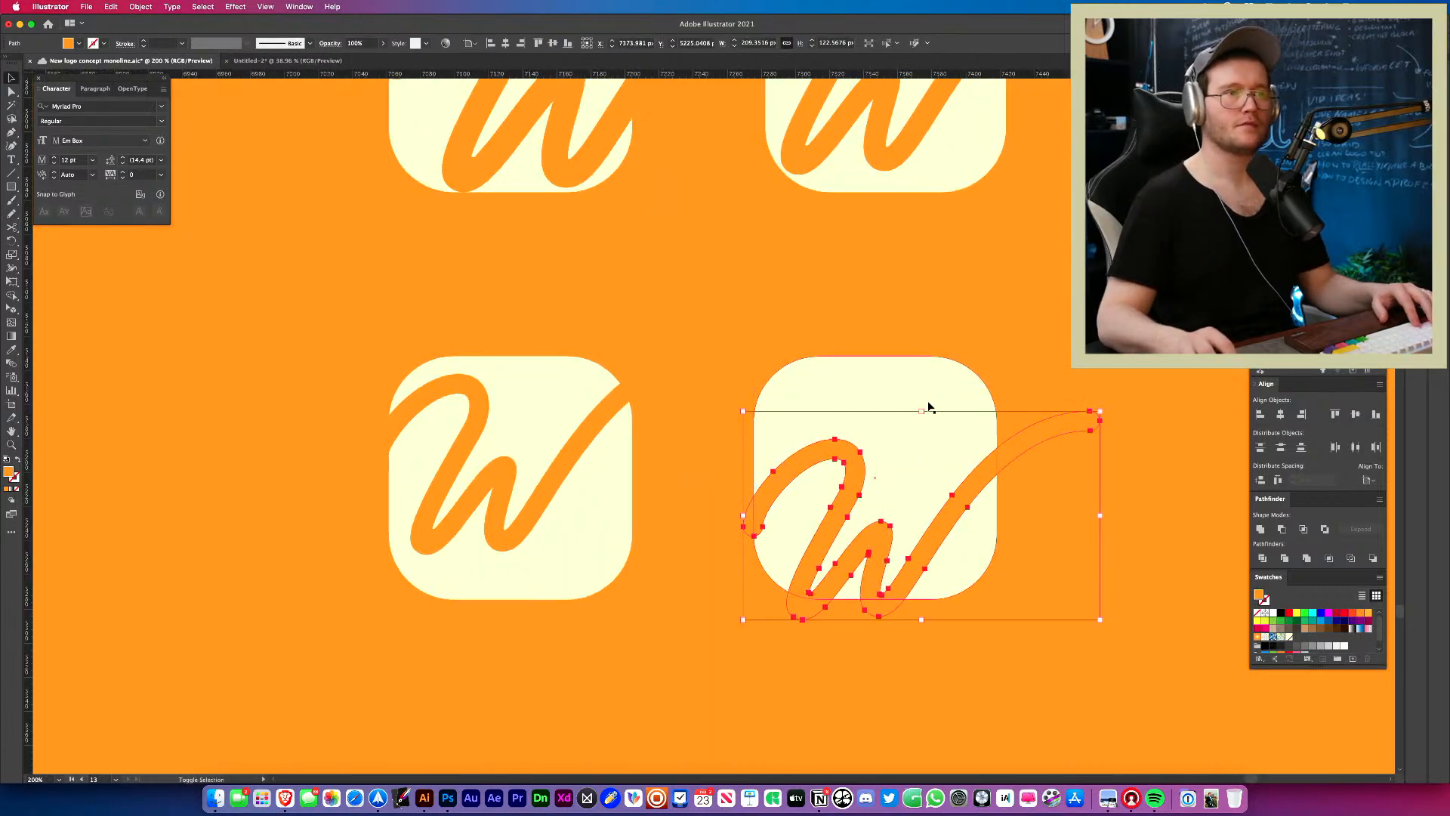
left_click_drag(929, 408, 929, 356)
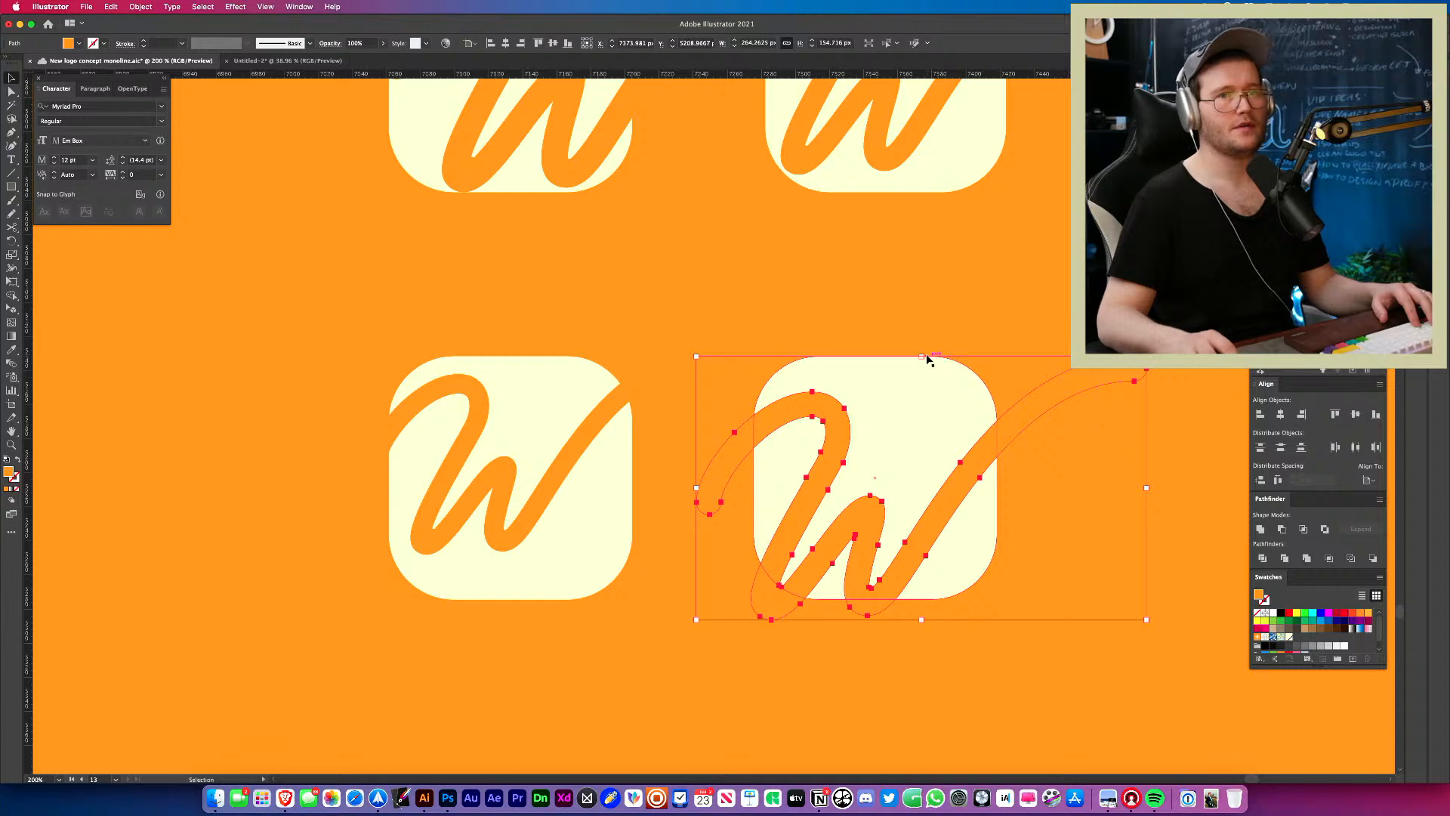
left_click(926, 343)
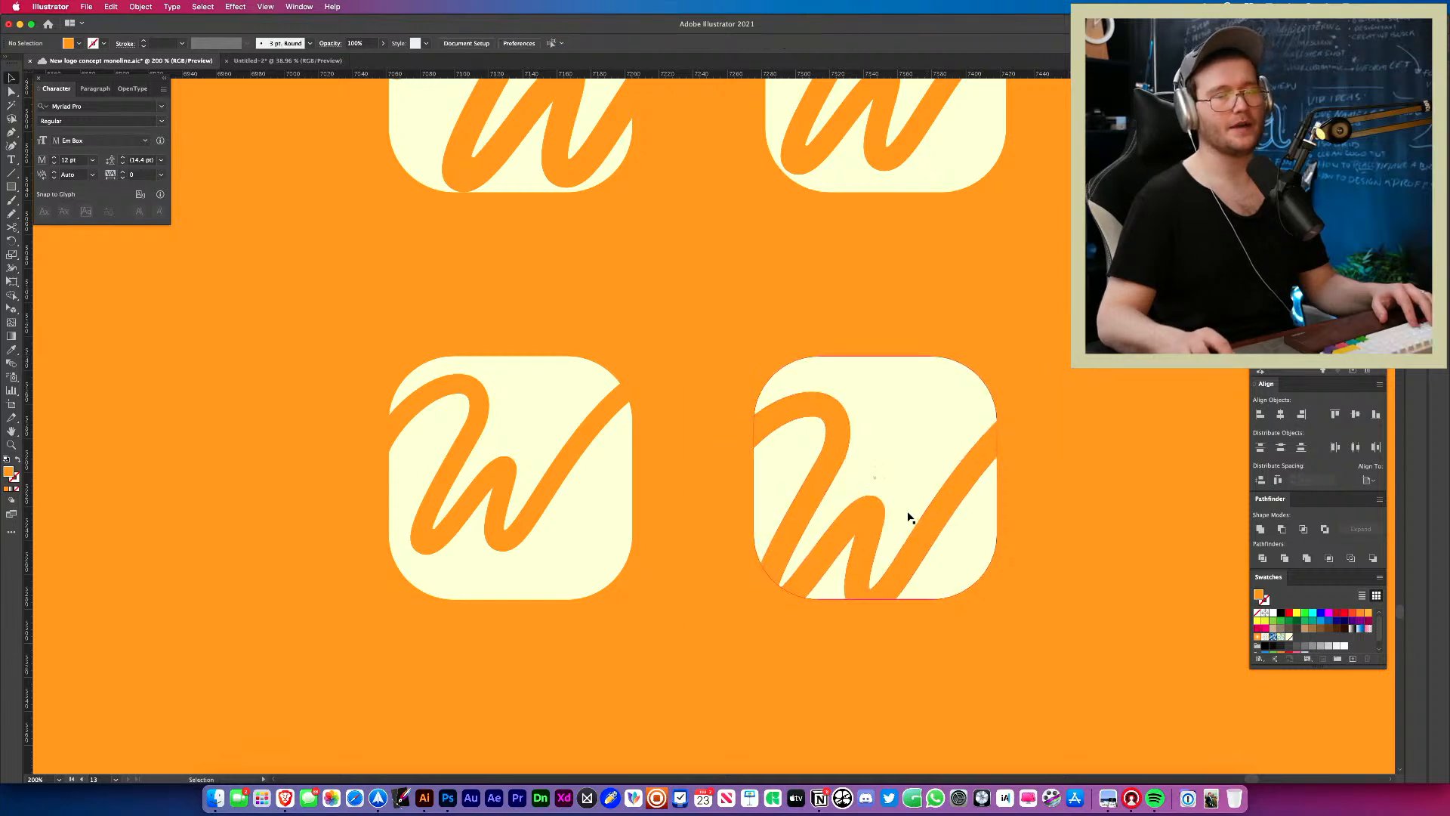
left_click_drag(874, 520, 881, 495)
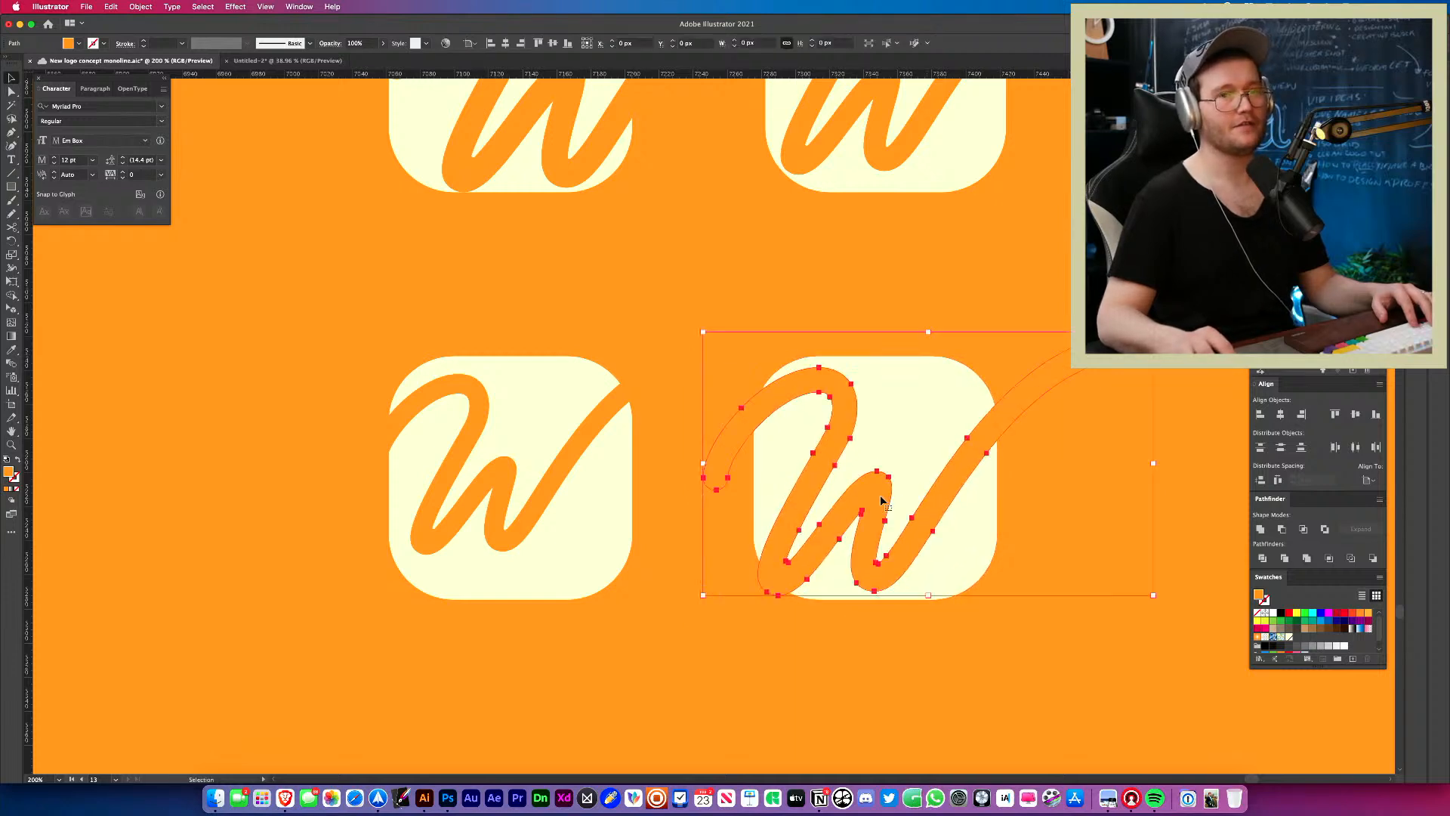
left_click(1220, 513)
Rotate the W of the second-row copy clockwise and shift it down and right within its rounded square.
left_click_drag(1038, 510, 721, 461)
key("z")
key("v")
left_click(618, 482)
left_click(641, 490)
key("z")
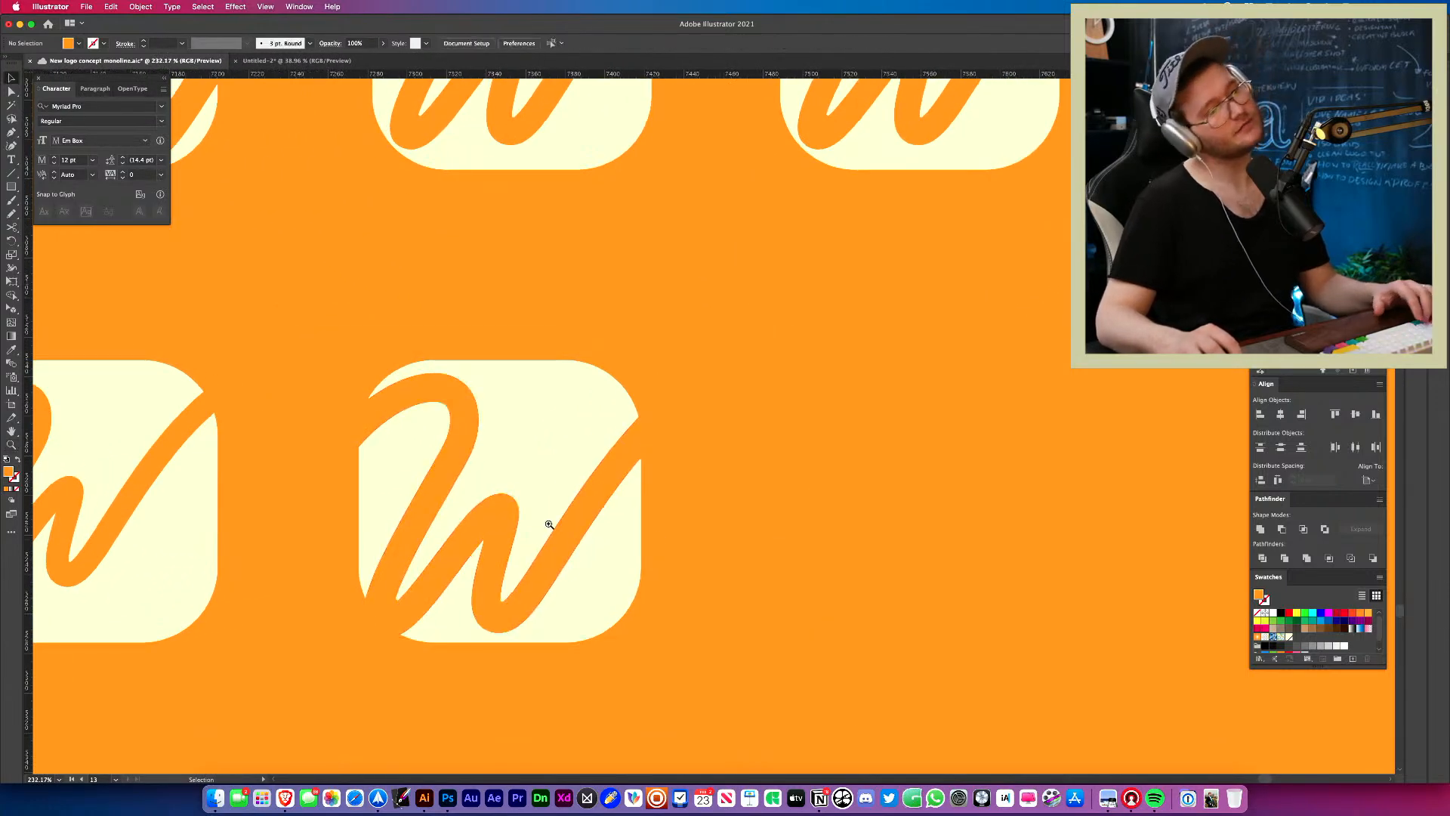
left_click_drag(578, 527, 605, 502)
left_click(597, 502)
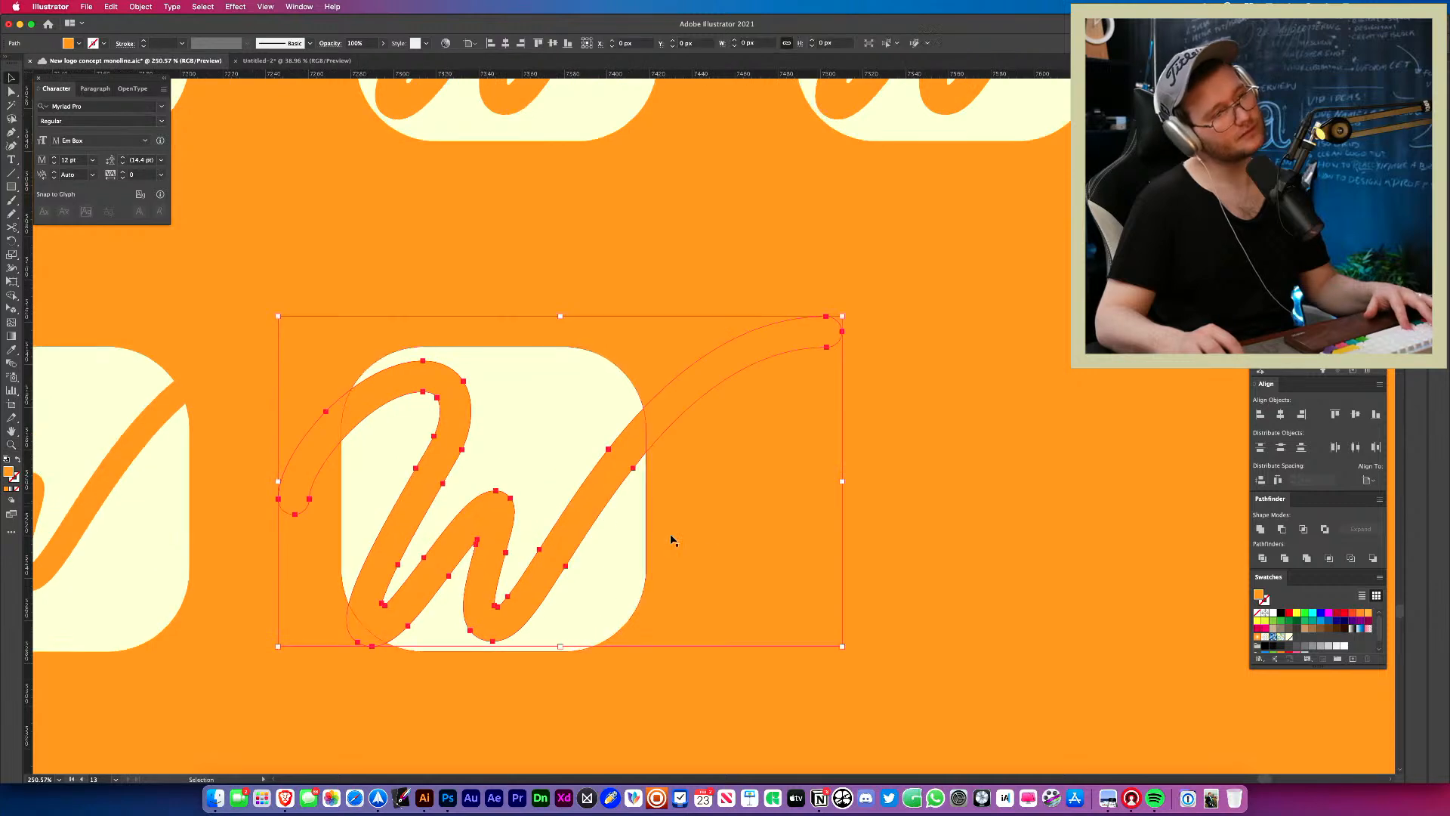
left_click_drag(912, 296, 846, 596)
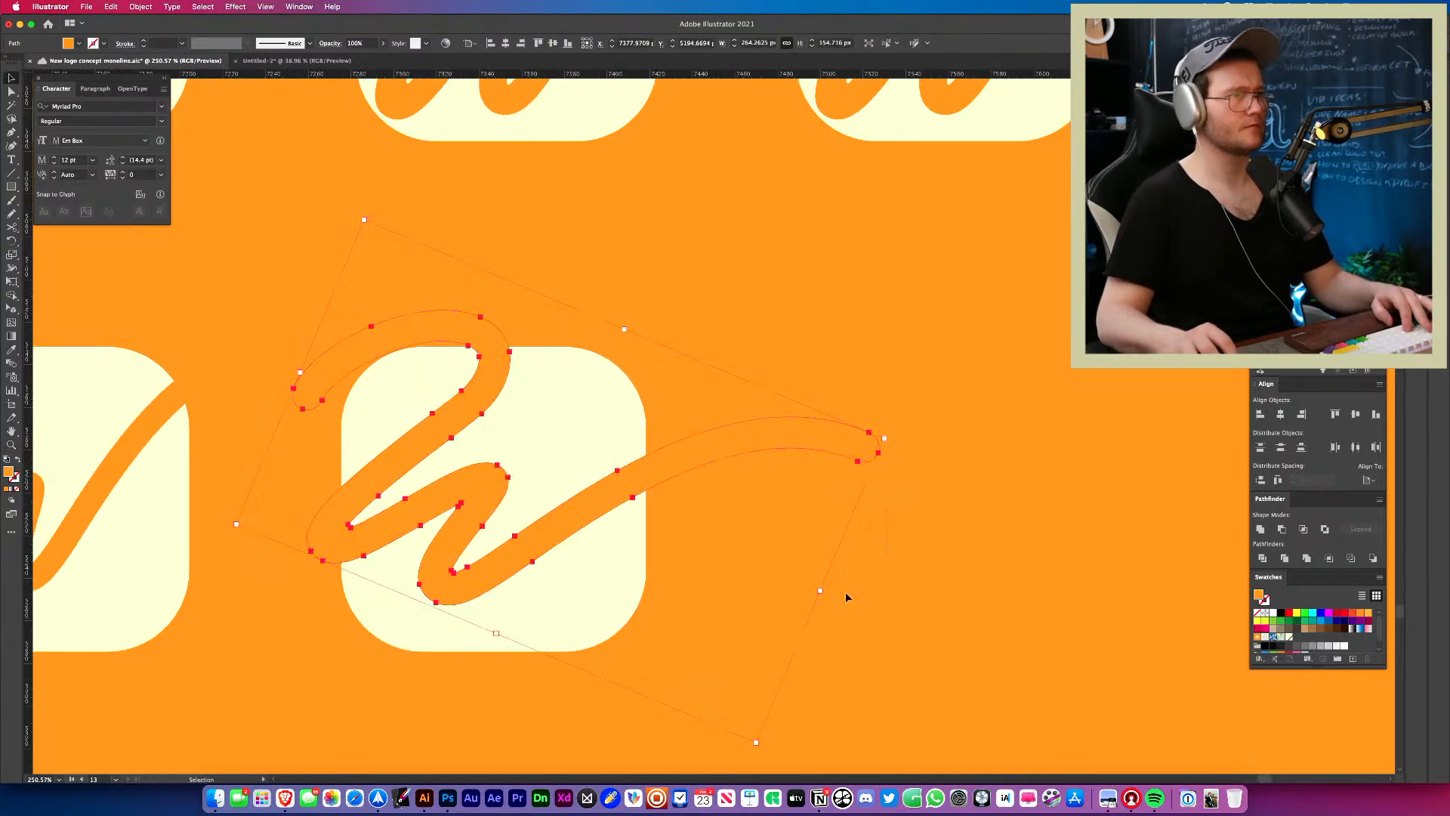
left_click_drag(545, 545, 571, 588)
Rotate the same W further clockwise and move it down within the rounded square.
key("r")
left_click_drag(868, 381, 892, 479)
key("v")
left_click(798, 432)
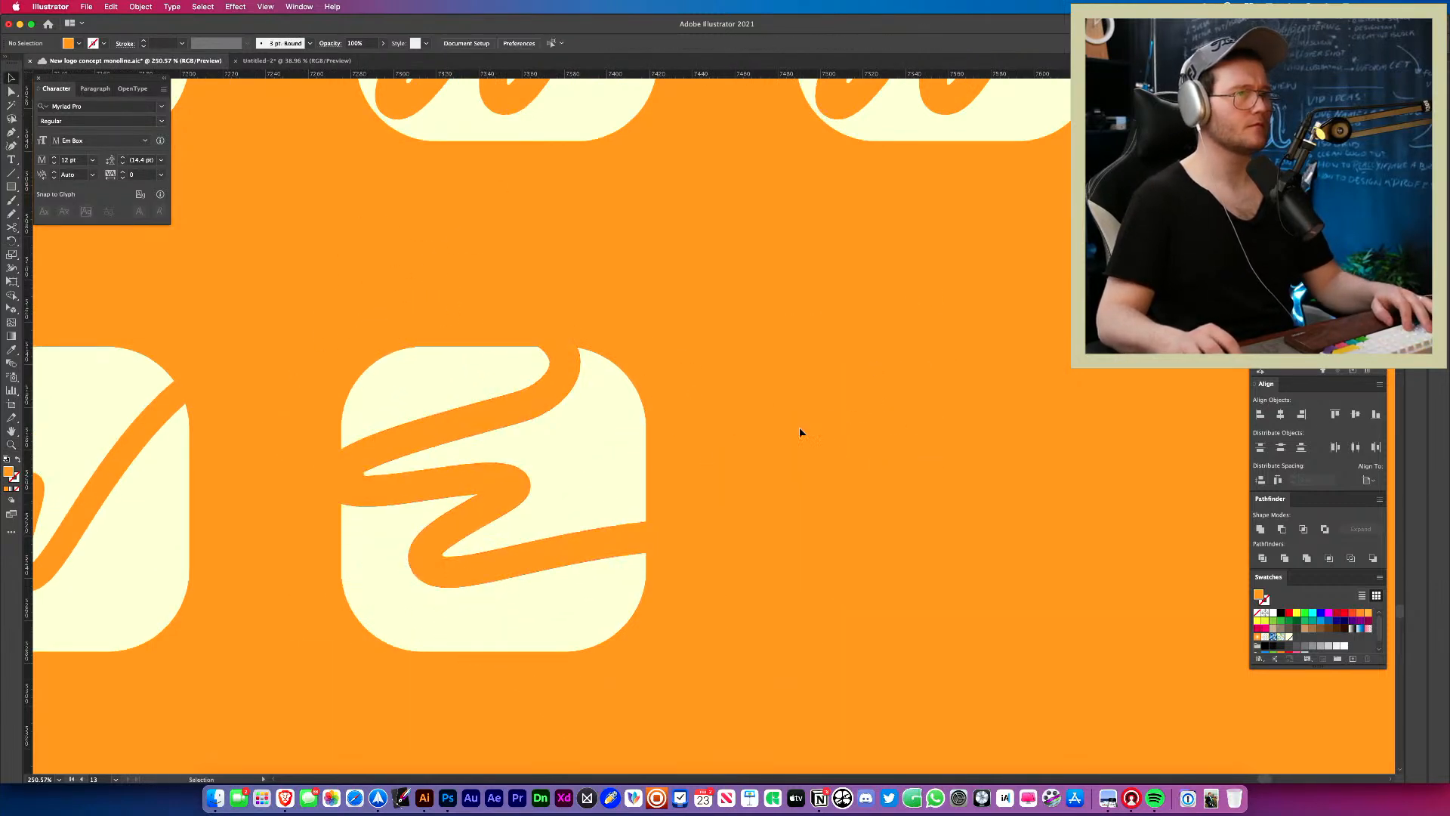
left_click_drag(638, 548, 632, 602)
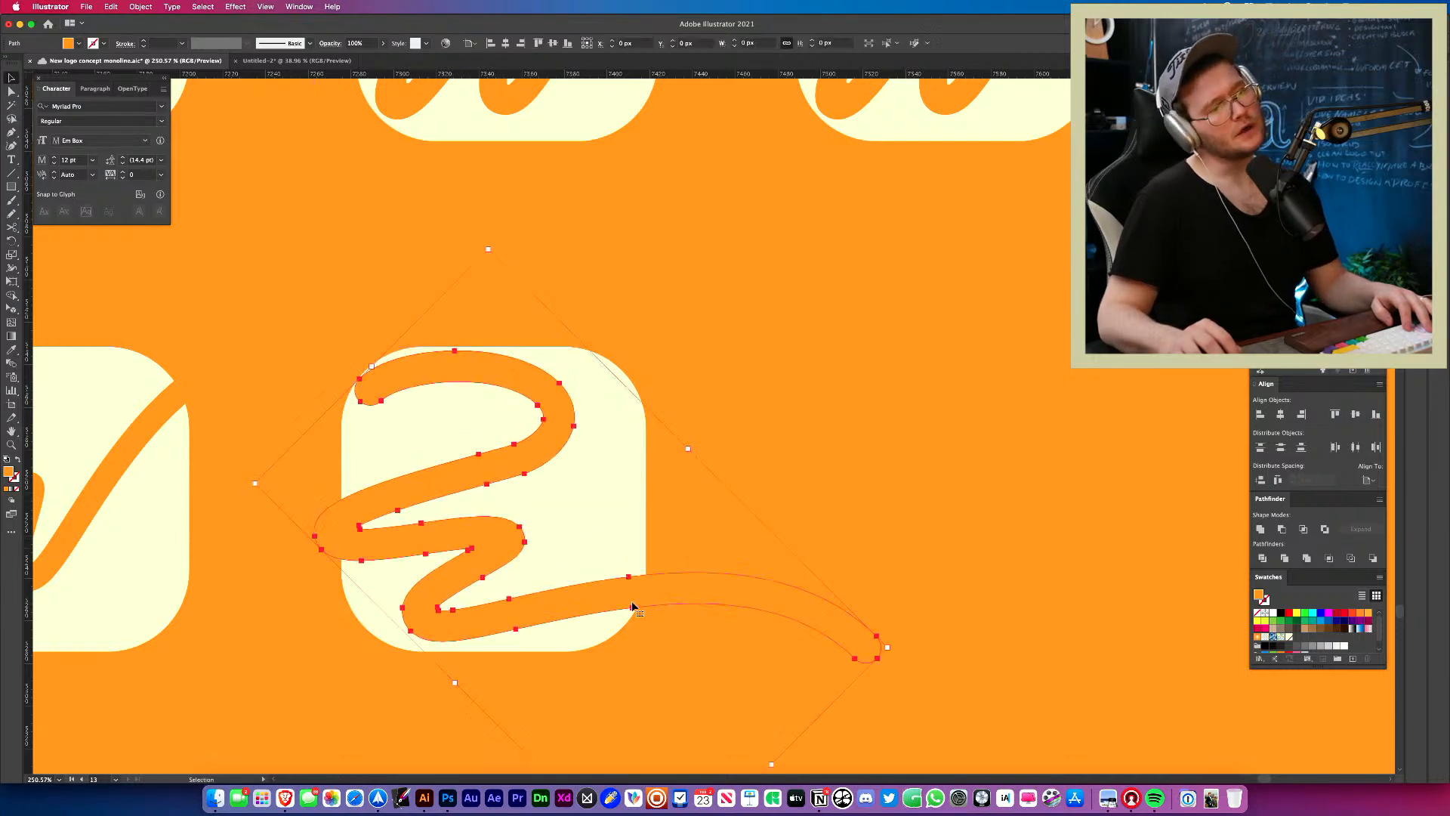
left_click(837, 405)
Rotate the tilted W partway back counterclockwise.
left_click(750, 582)
key("r")
mouse_move(862, 515)
left_mouse_down()
mouse_move(814, 332)
mouse_move(847, 388)
left_mouse_up()
key("v")
left_click(779, 497)
left_click_drag(405, 468, 405, 468)
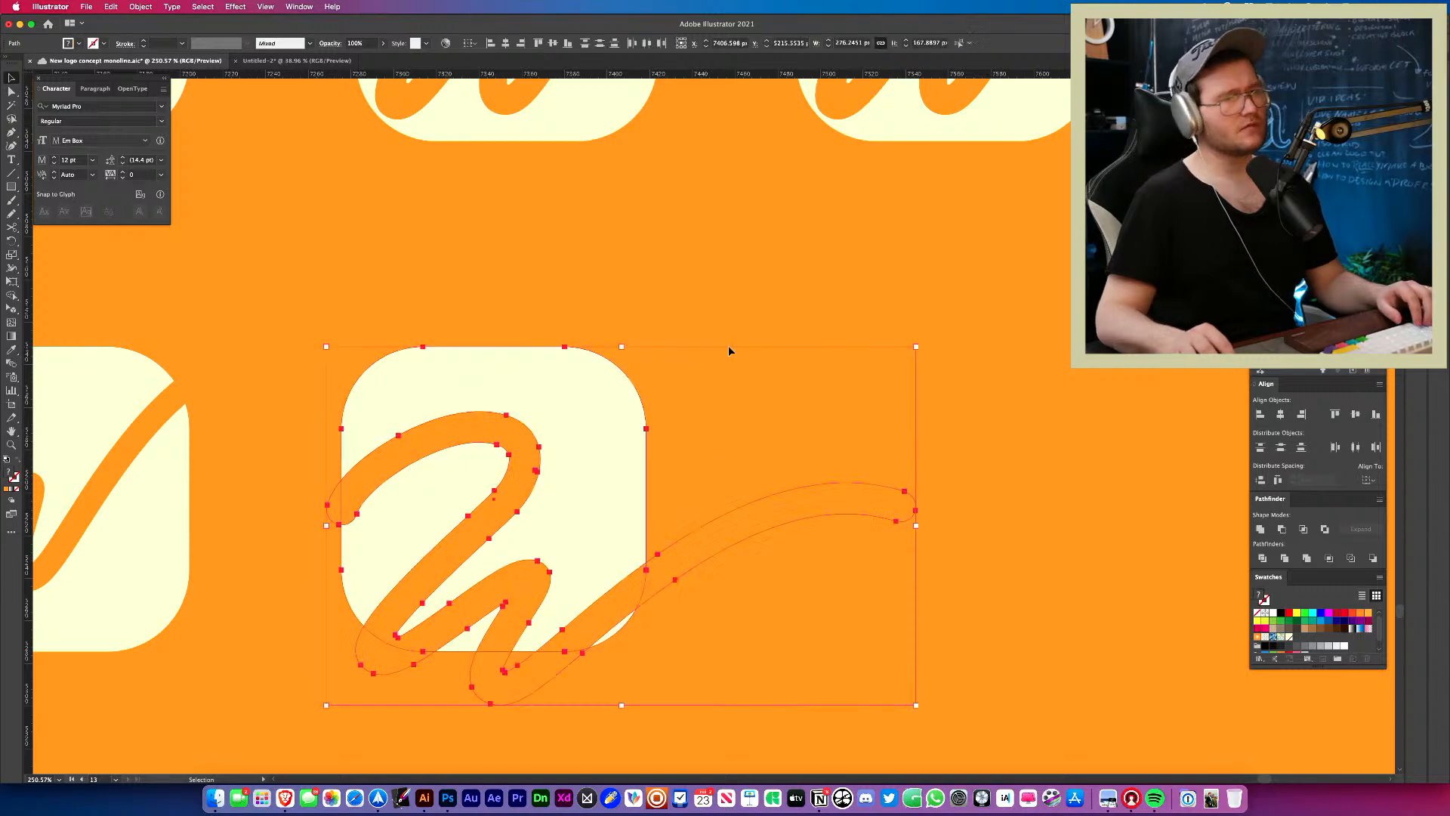
left_click(728, 346)
Rotate the W slightly more counterclockwise and move it up and left so the square crops its lower-left stroke.
left_click(738, 525)
key("r")
left_click_drag(759, 321, 713, 297)
key("v")
mouse_move(691, 524)
left_mouse_down()
mouse_move(660, 456)
mouse_move(477, 450)
mouse_move(541, 447)
left_mouse_up()
left_click(672, 494)
key("z")
key("v")
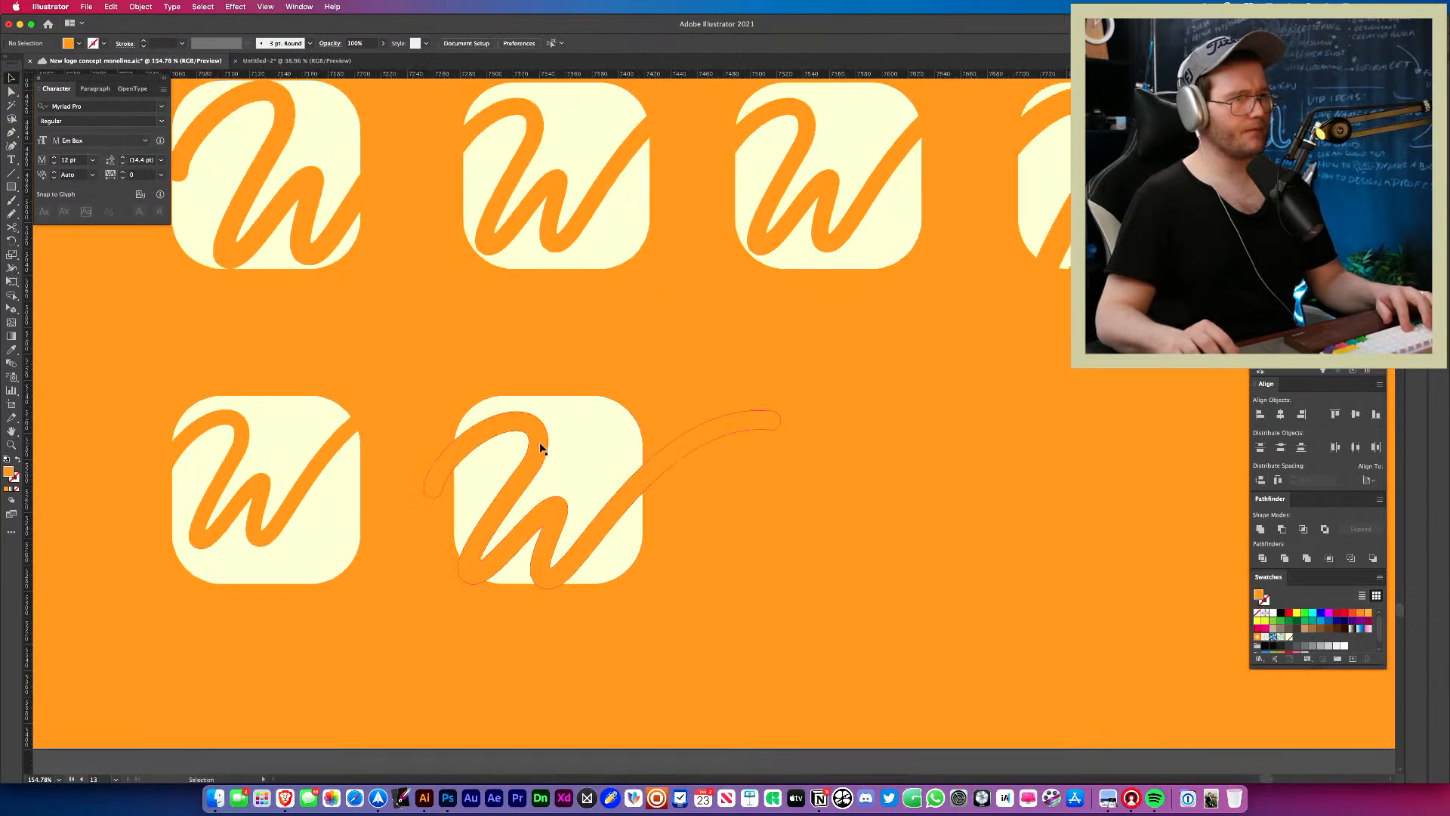
Duplicate the tilted W icon to the right as the third icon in the second row.
left_click(540, 446)
left_click_drag(700, 347, 518, 525)
left_click_drag(604, 458, 866, 453)
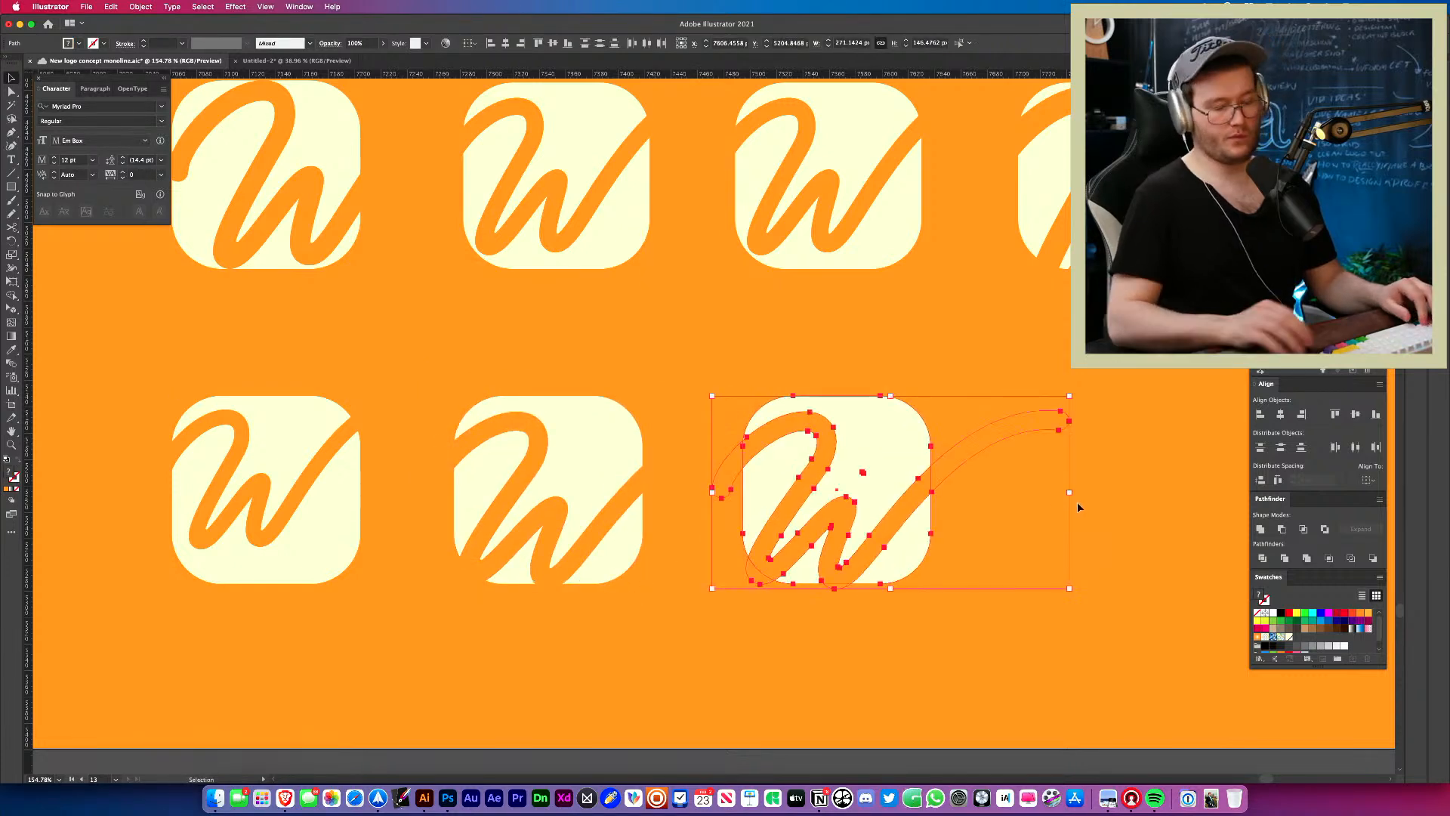
key("shift+Left")
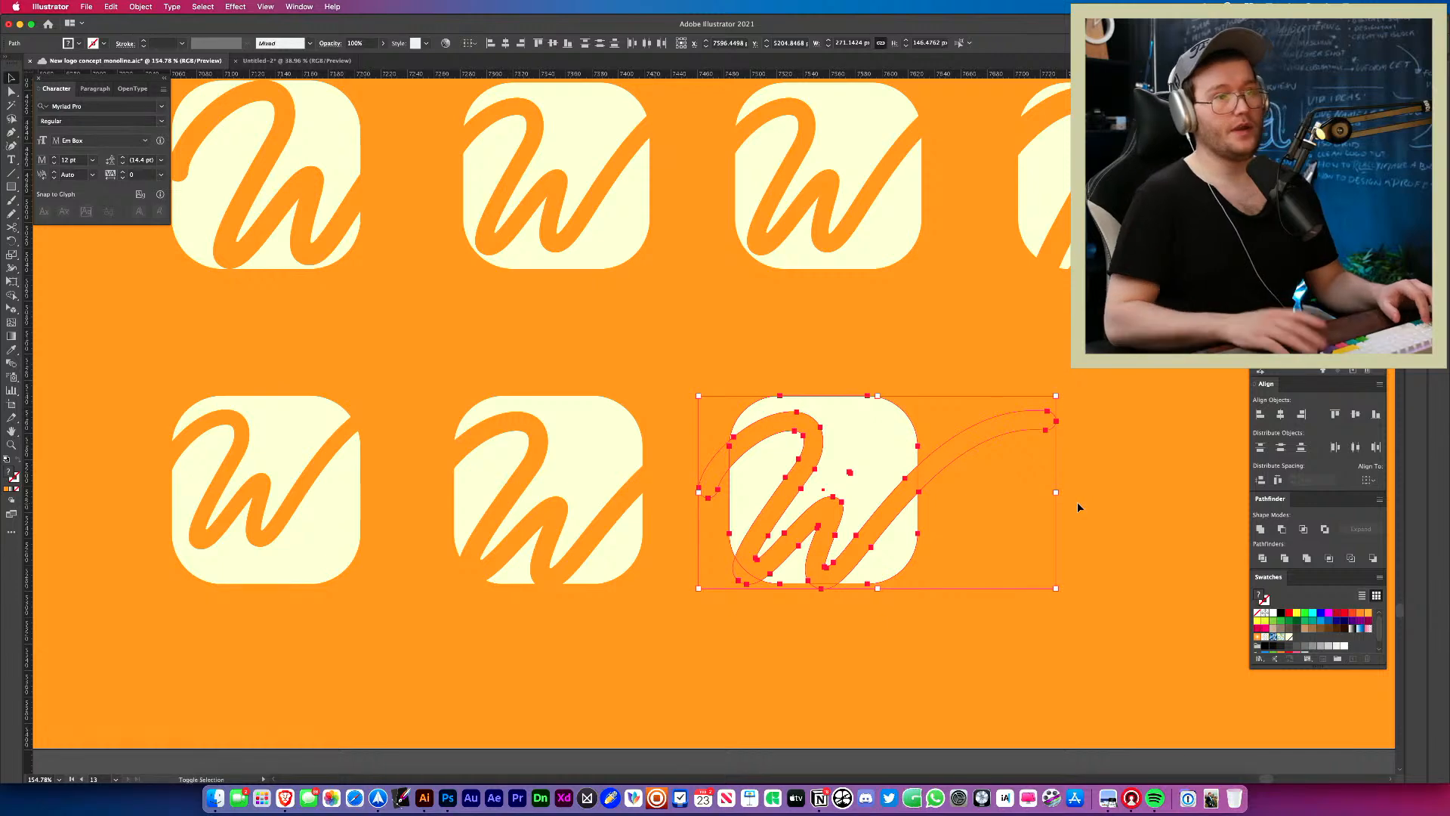
key("shift+Right")
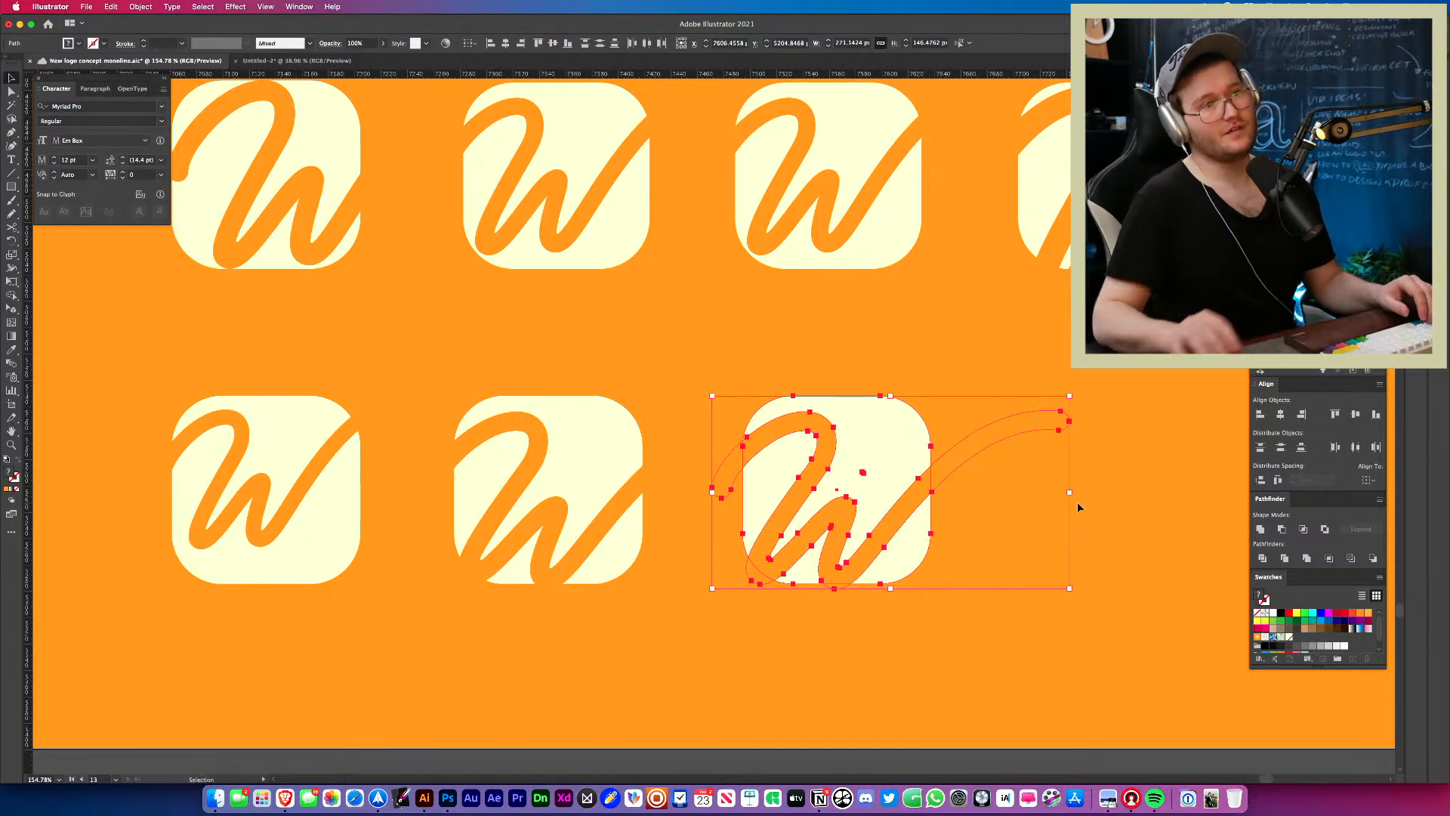
left_click(1041, 595)
Rotate the third second-row icon's W steeply counterclockwise and reposition it so the letter stands sideways in the square.
key("z")
mouse_move(909, 529)
left_mouse_down()
mouse_move(962, 535)
mouse_move(809, 578)
left_mouse_up()
key("v")
left_click(741, 566)
key("r")
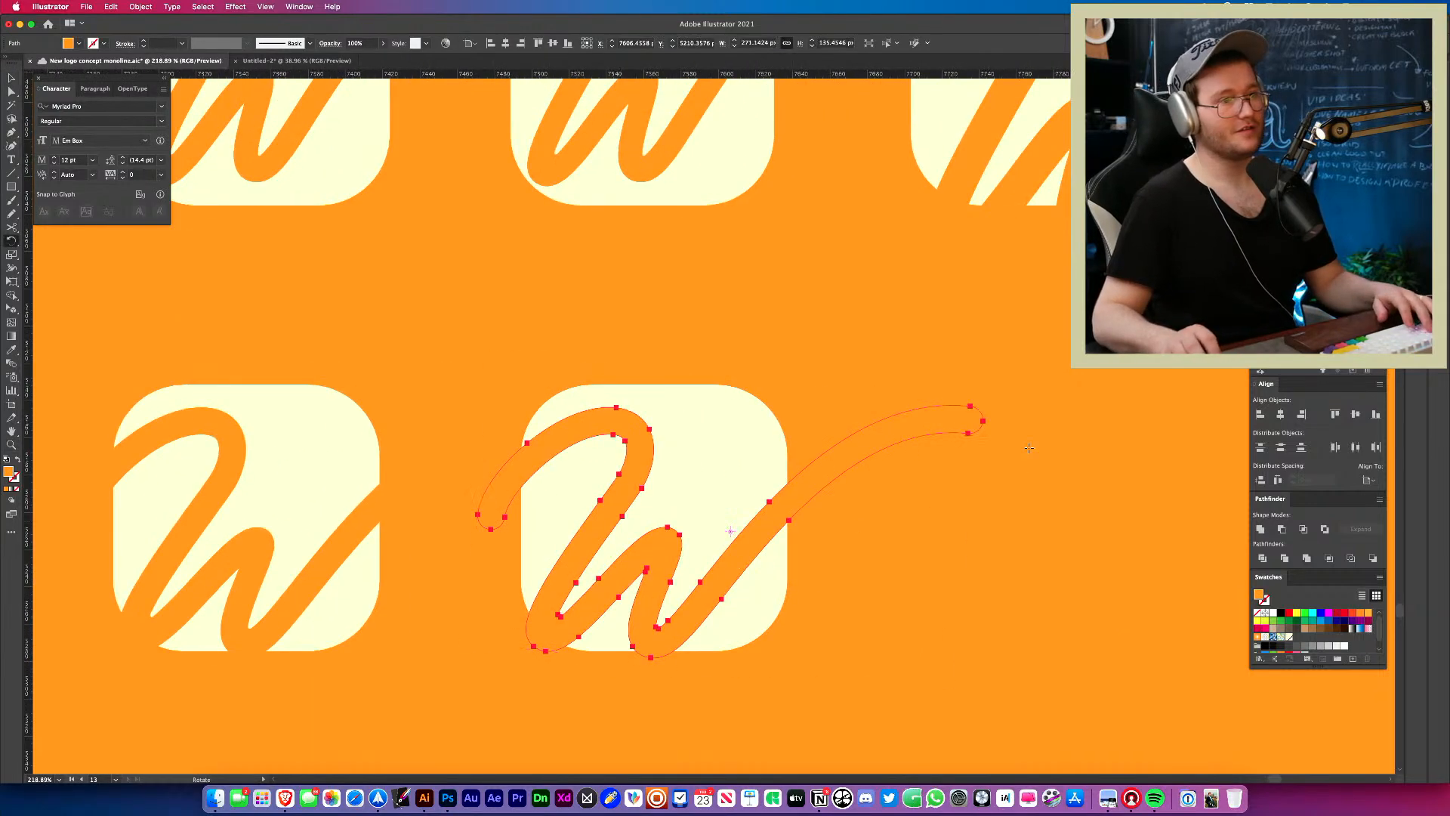
left_click_drag(1029, 446, 699, 340)
key("v")
mouse_move(816, 577)
left_mouse_down()
mouse_move(738, 518)
mouse_move(729, 486)
left_mouse_up()
Try moving the third second-row icon's artwork to the right and undo the move.
key("z")
mouse_move(900, 492)
left_mouse_down()
mouse_move(434, 547)
mouse_move(710, 529)
left_mouse_up()
key("v")
left_click_drag(834, 508, 909, 500)
key("super+z")
left_click(931, 501)
Duplicate the sideways W icon to the right as the fourth icon in the second row.
key("z")
left_click(839, 493)
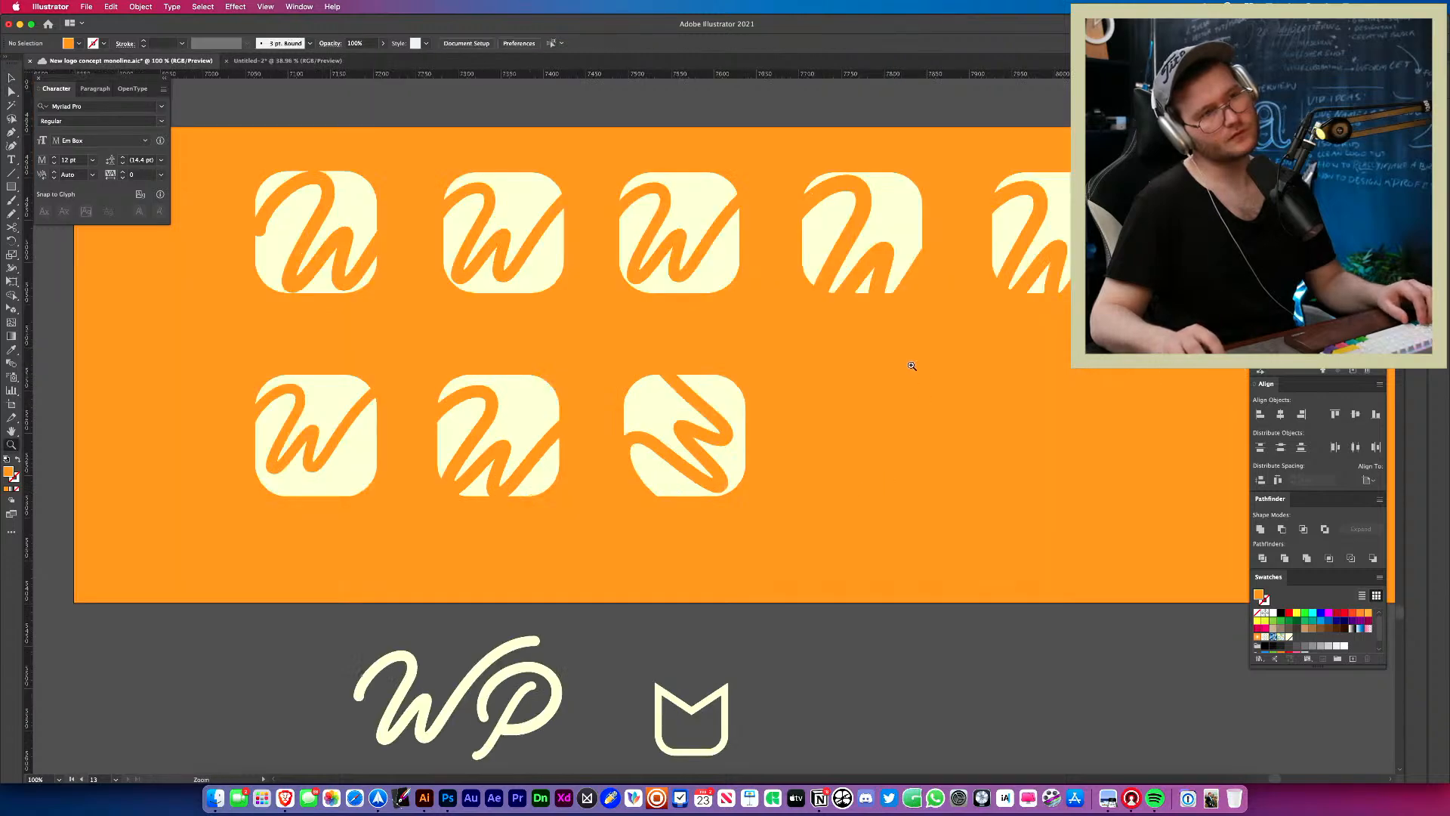
left_click_drag(912, 366, 739, 404)
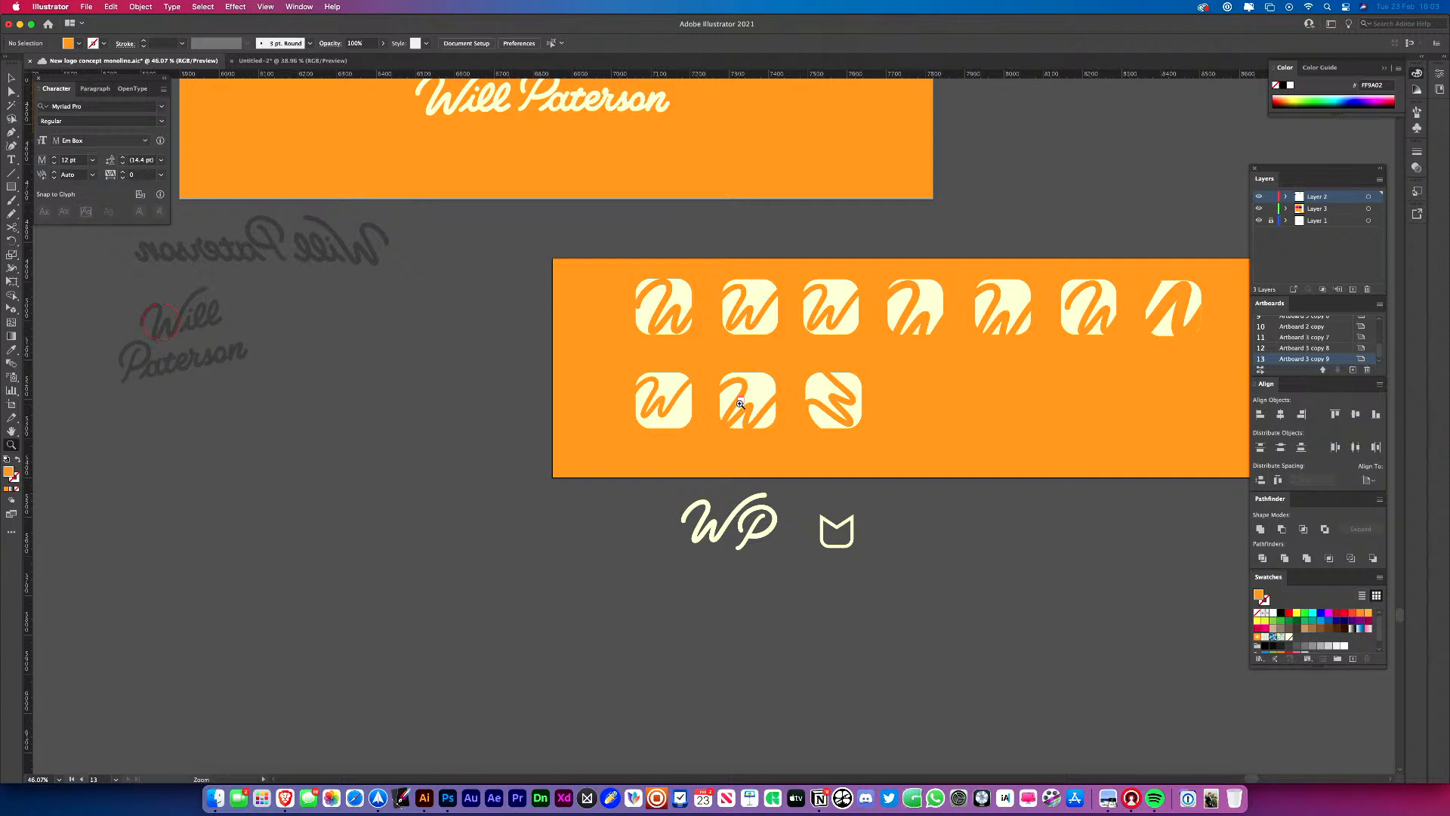
left_click(887, 513)
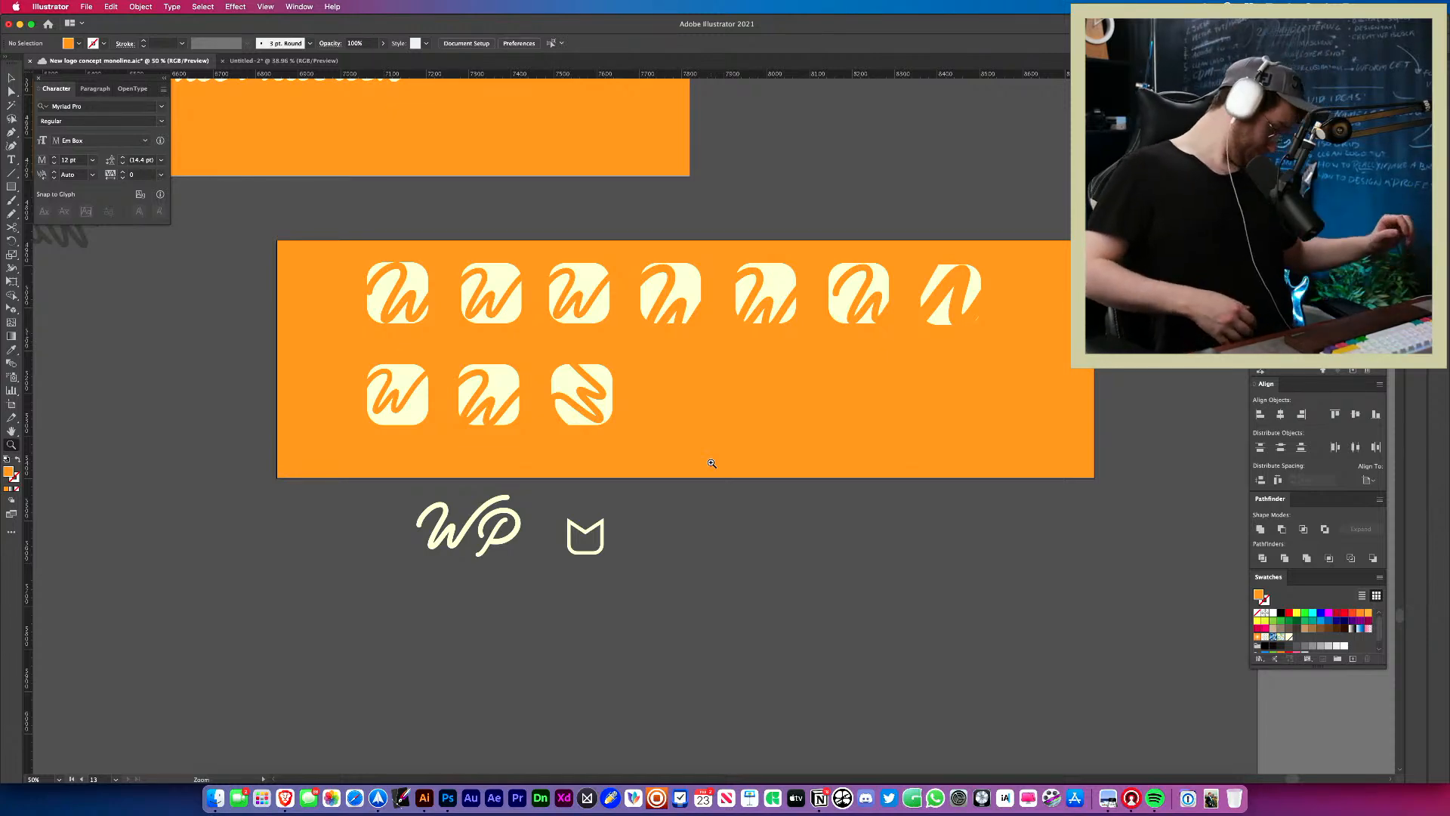
left_click_drag(563, 501, 609, 501)
left_click_drag(609, 501, 470, 658)
left_click_drag(486, 484, 570, 502)
key("v")
left_click_drag(456, 540, 673, 532)
Rotate the fourth second-row icon's W back to nearly upright and place it in the square's upper-left area.
left_click(670, 555)
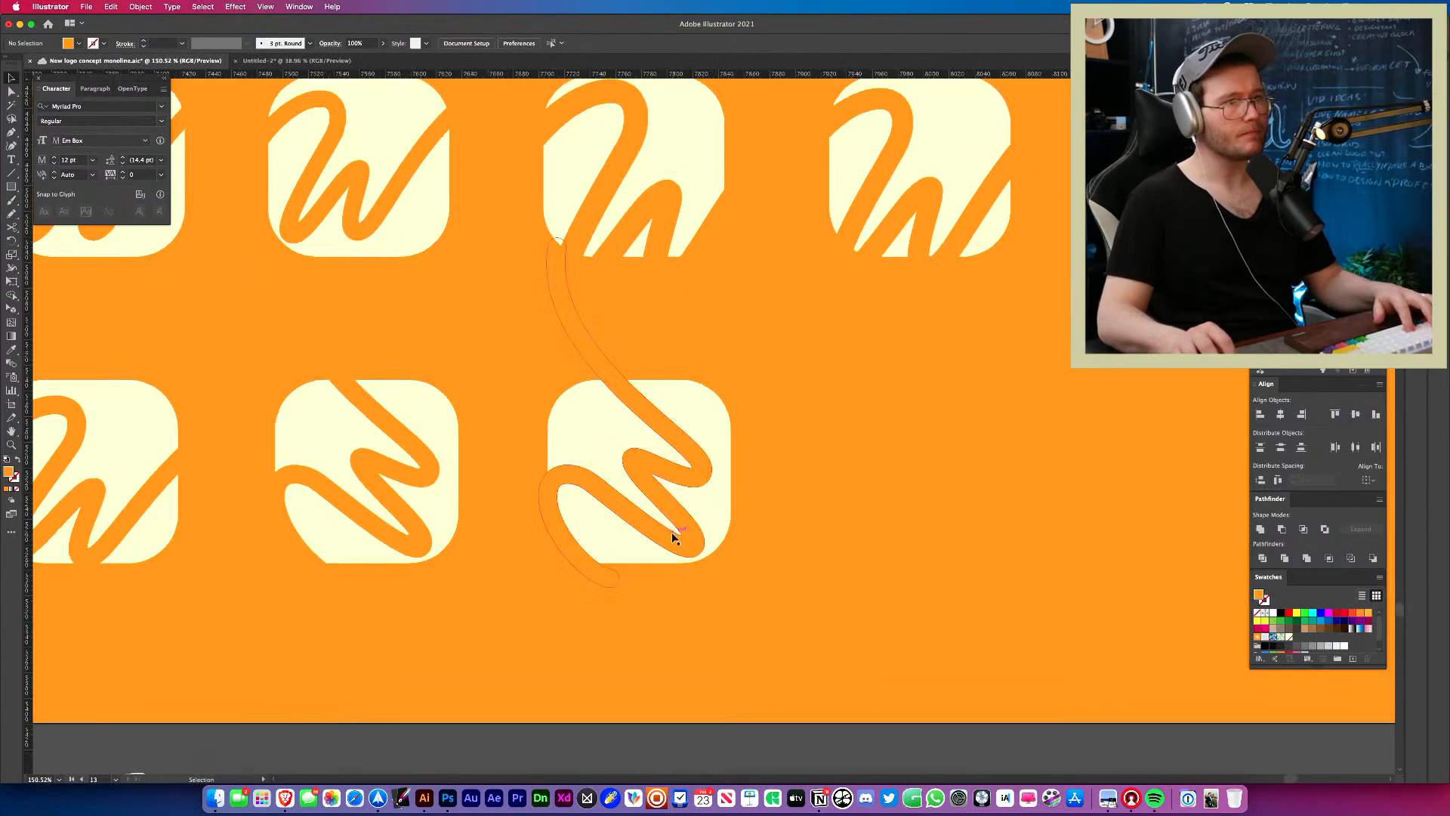
key("r")
left_click_drag(857, 409, 670, 579)
key("v")
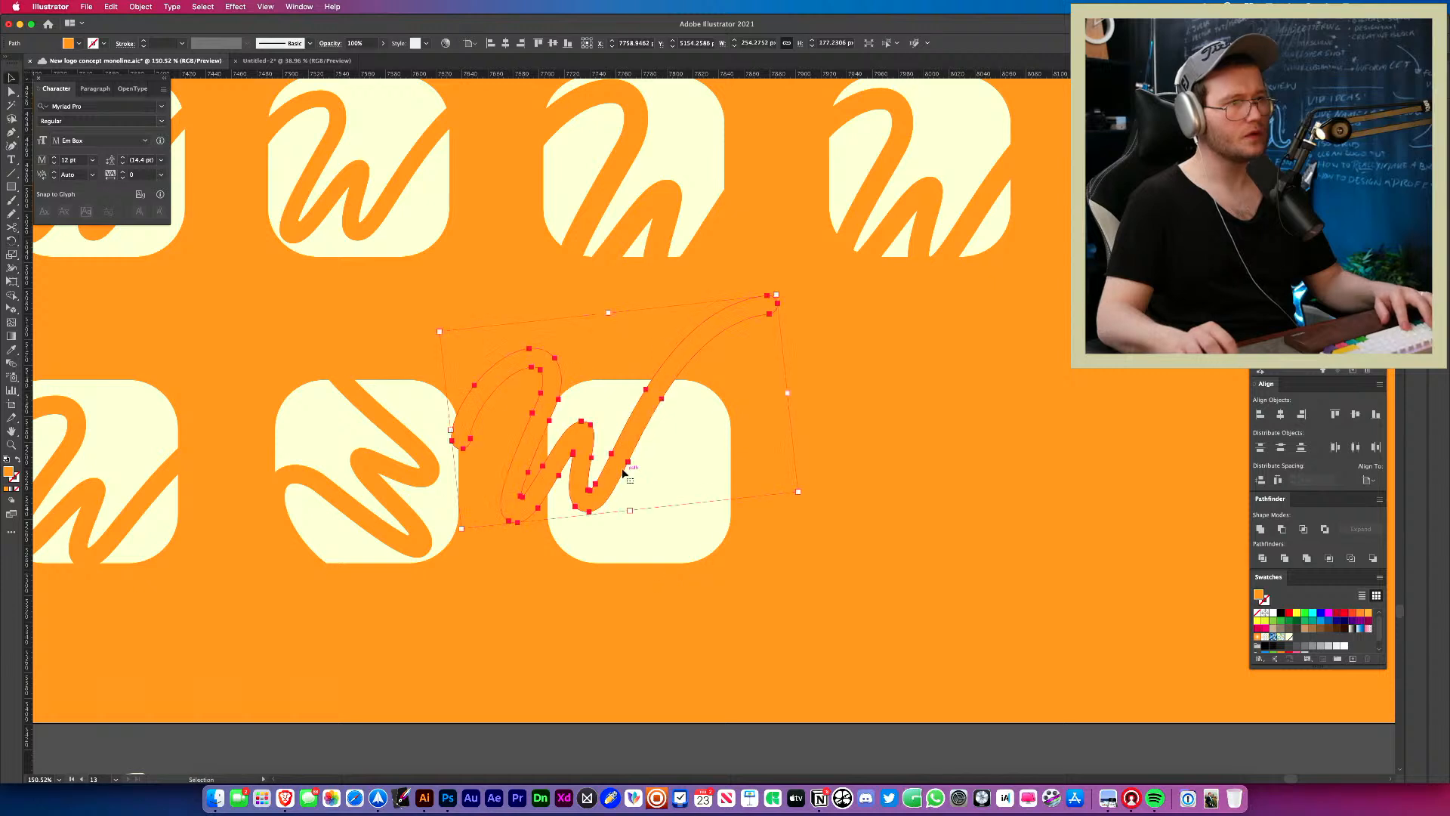
left_click_drag(623, 470, 787, 583)
key("super+z")
Copy the P of the WP monogram onto the fourth second-row icon's lower-right area and recolour it orange.
left_click_drag(888, 577, 589, 612)
left_click(669, 669)
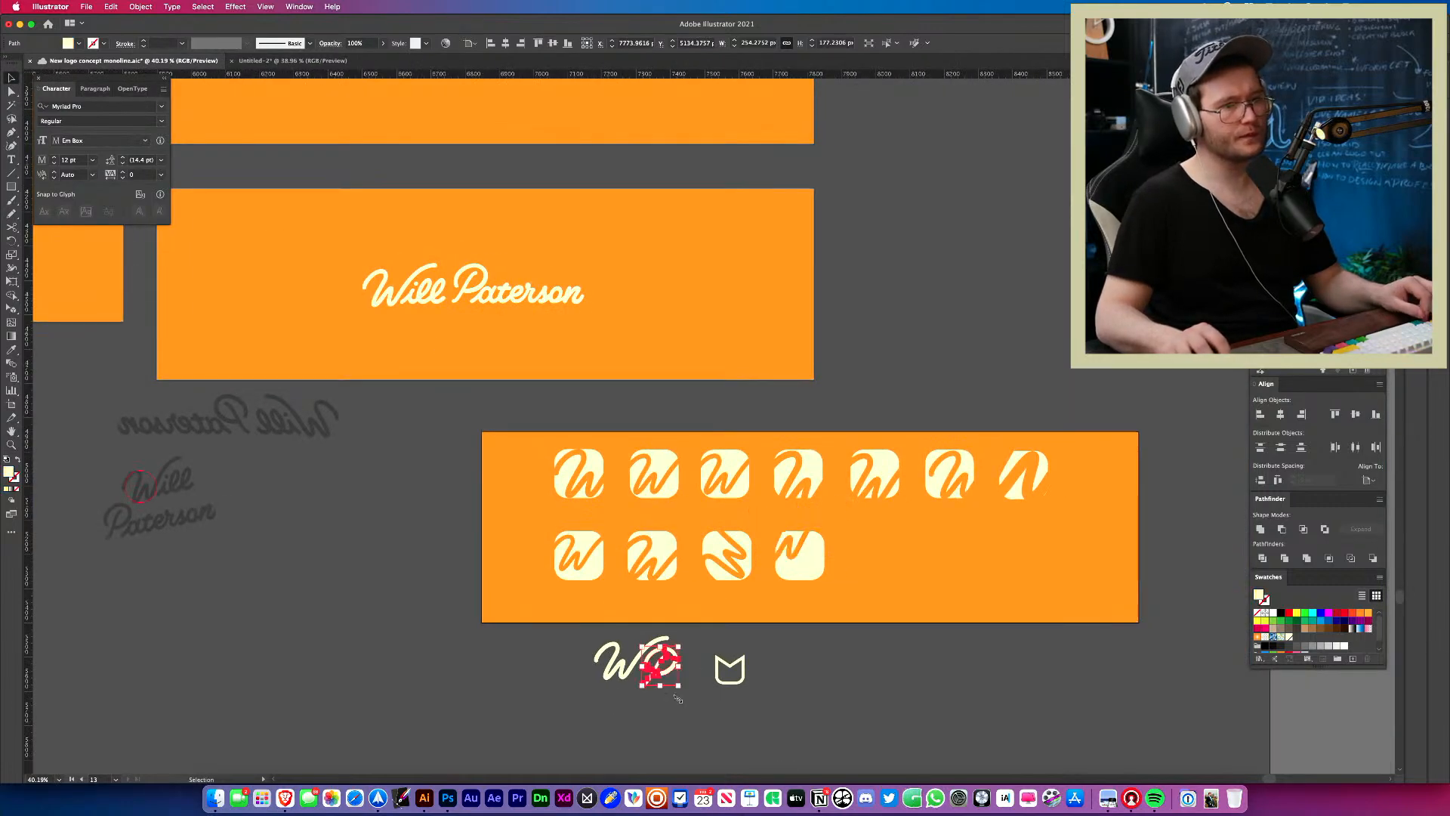
left_click(680, 680)
left_click_drag(669, 669, 822, 573)
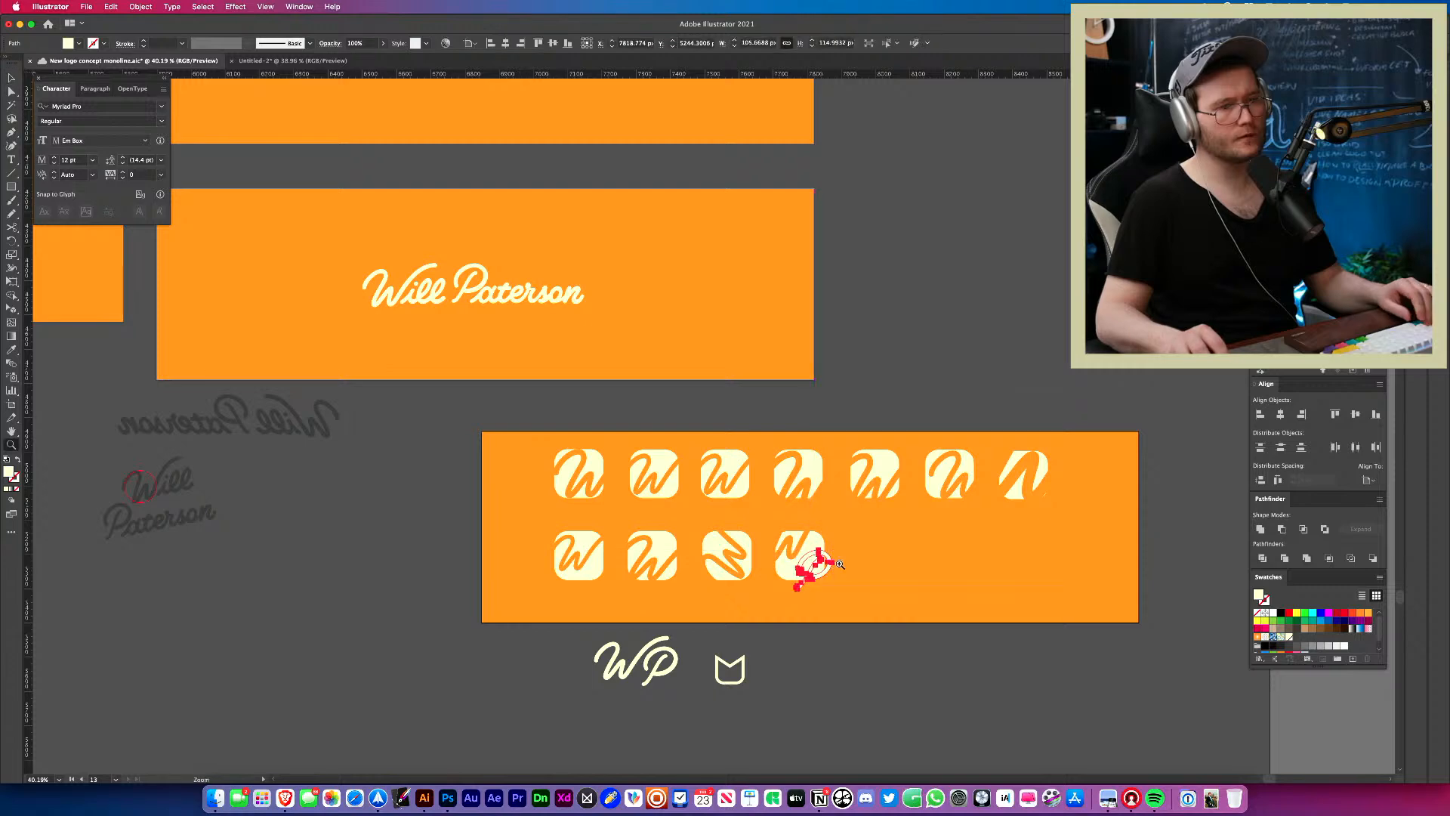
scroll(830, 572, "up", 5)
key("i")
left_click(982, 544)
key("v")
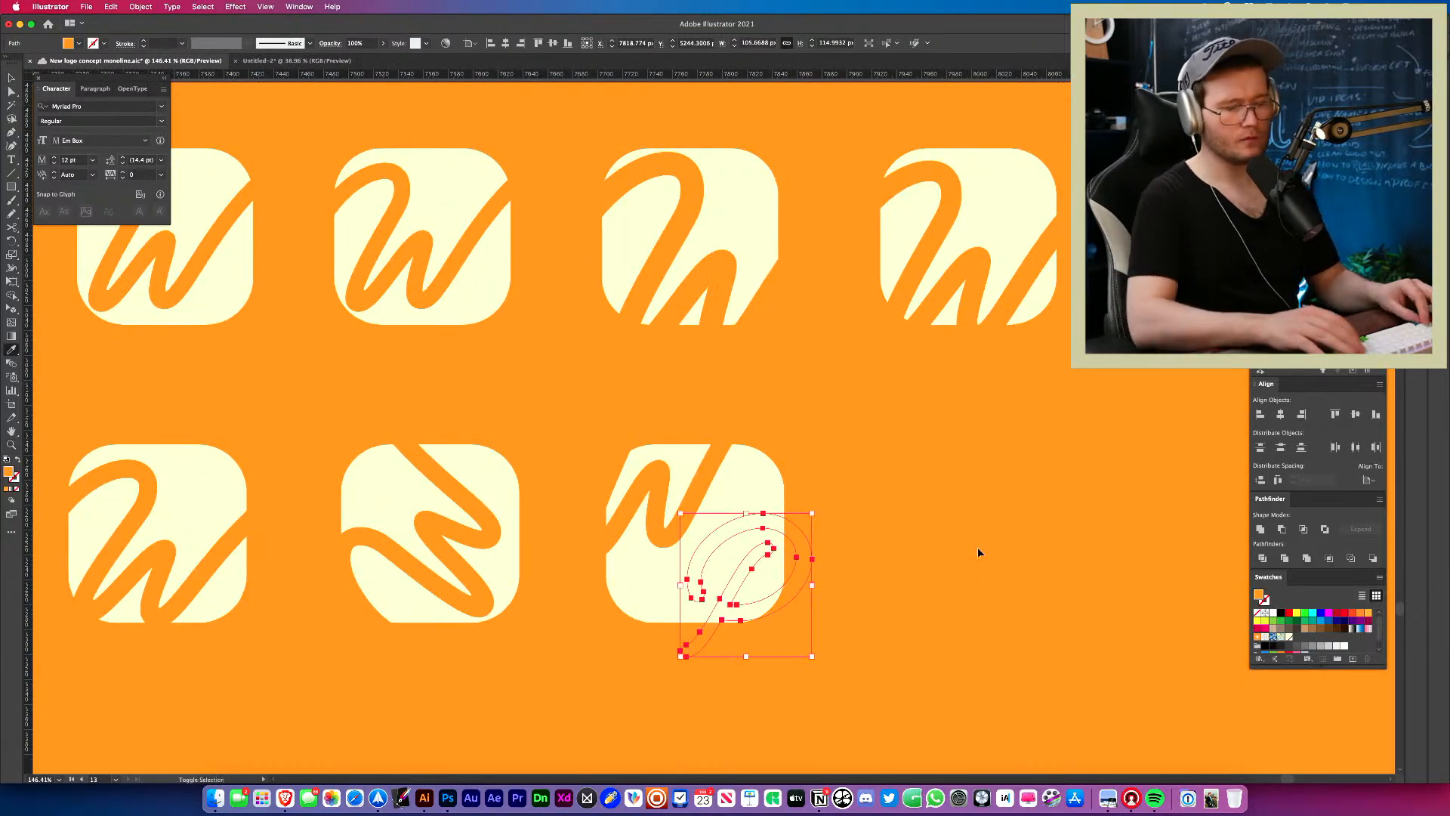
Move the orange P up about 13 px within the fourth second-row icon.
left_click(977, 547)
left_click_drag(772, 602, 771, 583)
left_click(820, 557)
key("z")
left_click_drag(820, 557, 761, 573)
key("v")
left_click(758, 560)
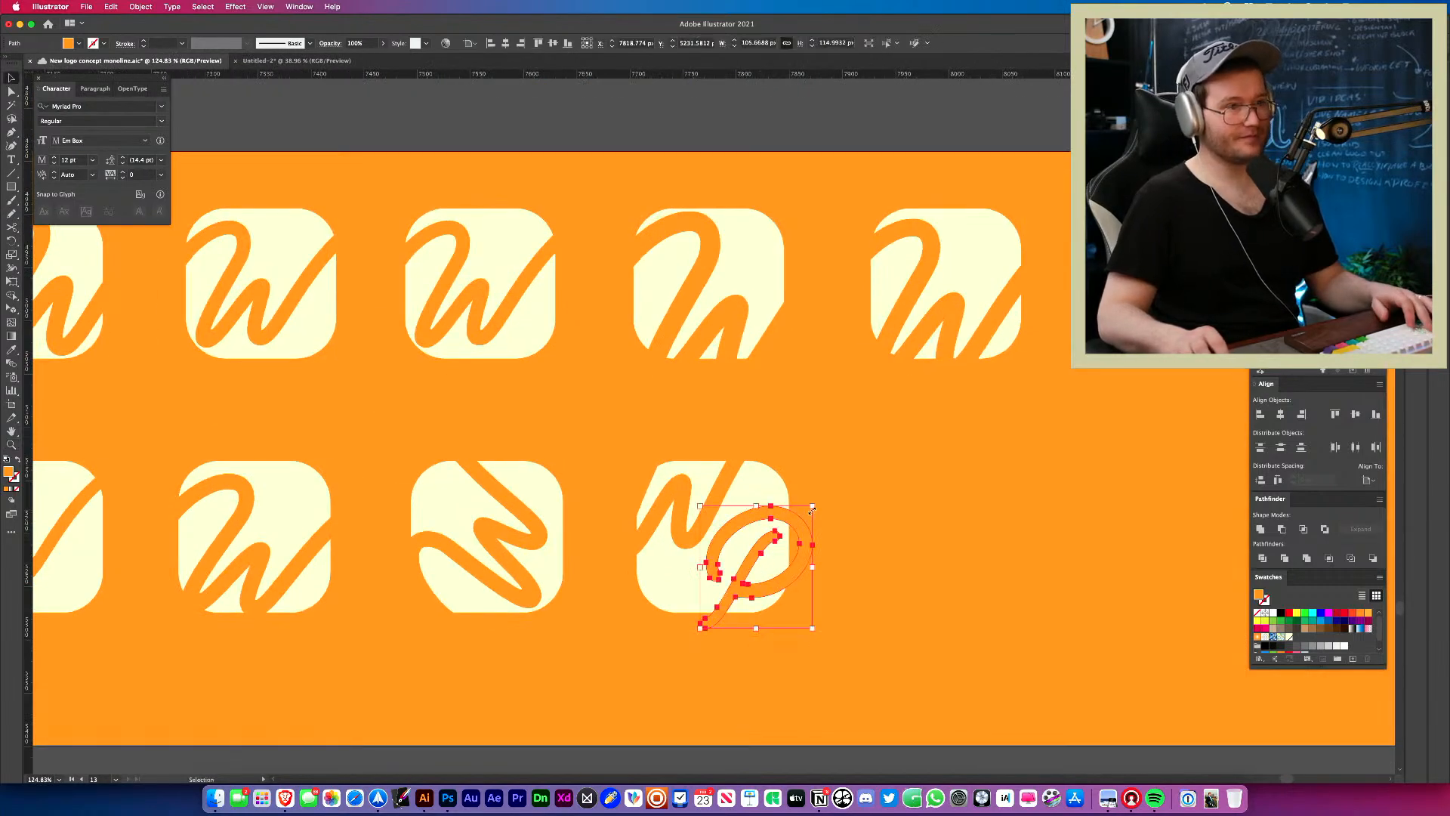
left_click(844, 503)
Duplicate the W and P icon to the right as the second row's fifth icon and select the copy's P.
key("z")
left_click_drag(737, 511, 602, 484)
key("v")
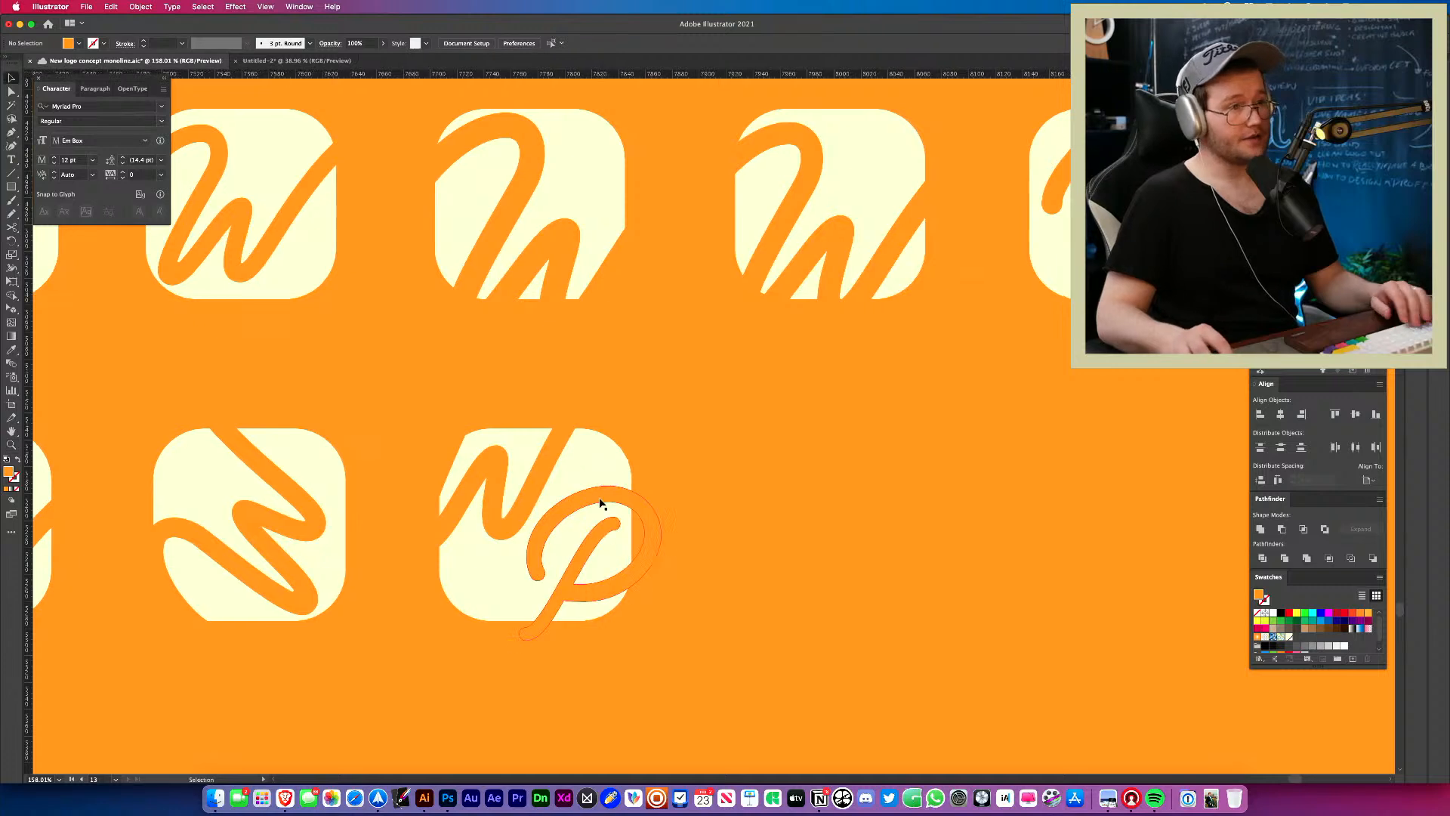
left_click_drag(698, 453, 400, 663)
left_click_drag(762, 457, 489, 721)
left_click_drag(572, 533, 893, 533)
left_click(982, 560)
left_click(983, 560)
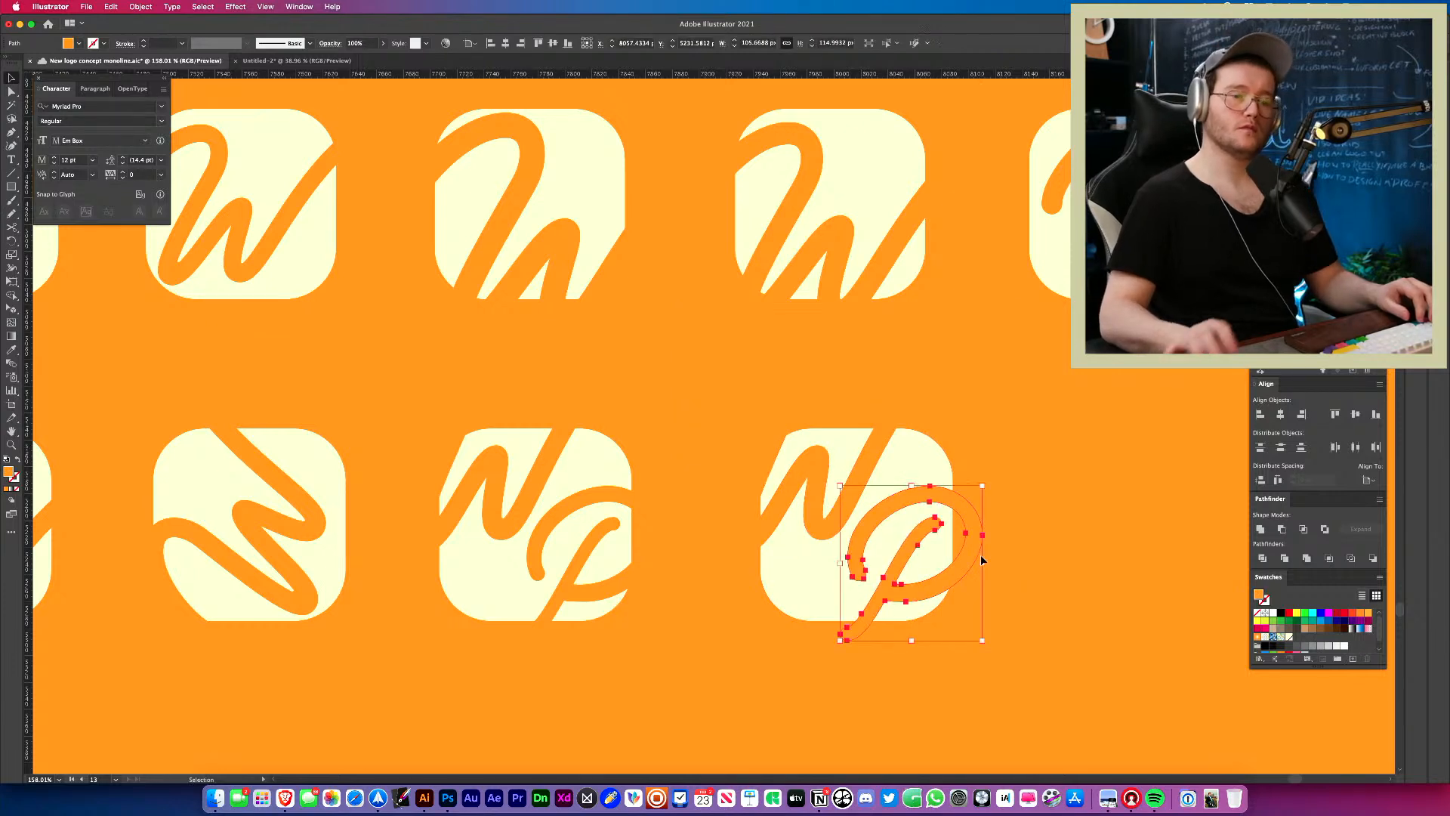
Delete the P from the second row's fifth icon, leaving only the W on its square.
key("Delete")
mouse_move(847, 486)
left_mouse_down()
mouse_move(869, 522)
mouse_move(593, 560)
mouse_move(925, 536)
mouse_move(576, 544)
mouse_move(576, 625)
left_mouse_up()
left_click(1023, 518)
Rotate the fifth second-row icon's W counterclockwise until its long right stroke stands upright, and move it up over the square.
key("z")
key("v")
left_click(531, 573)
key("r")
left_click_drag(788, 536, 776, 433)
key("v")
left_click_drag(617, 457, 617, 398)
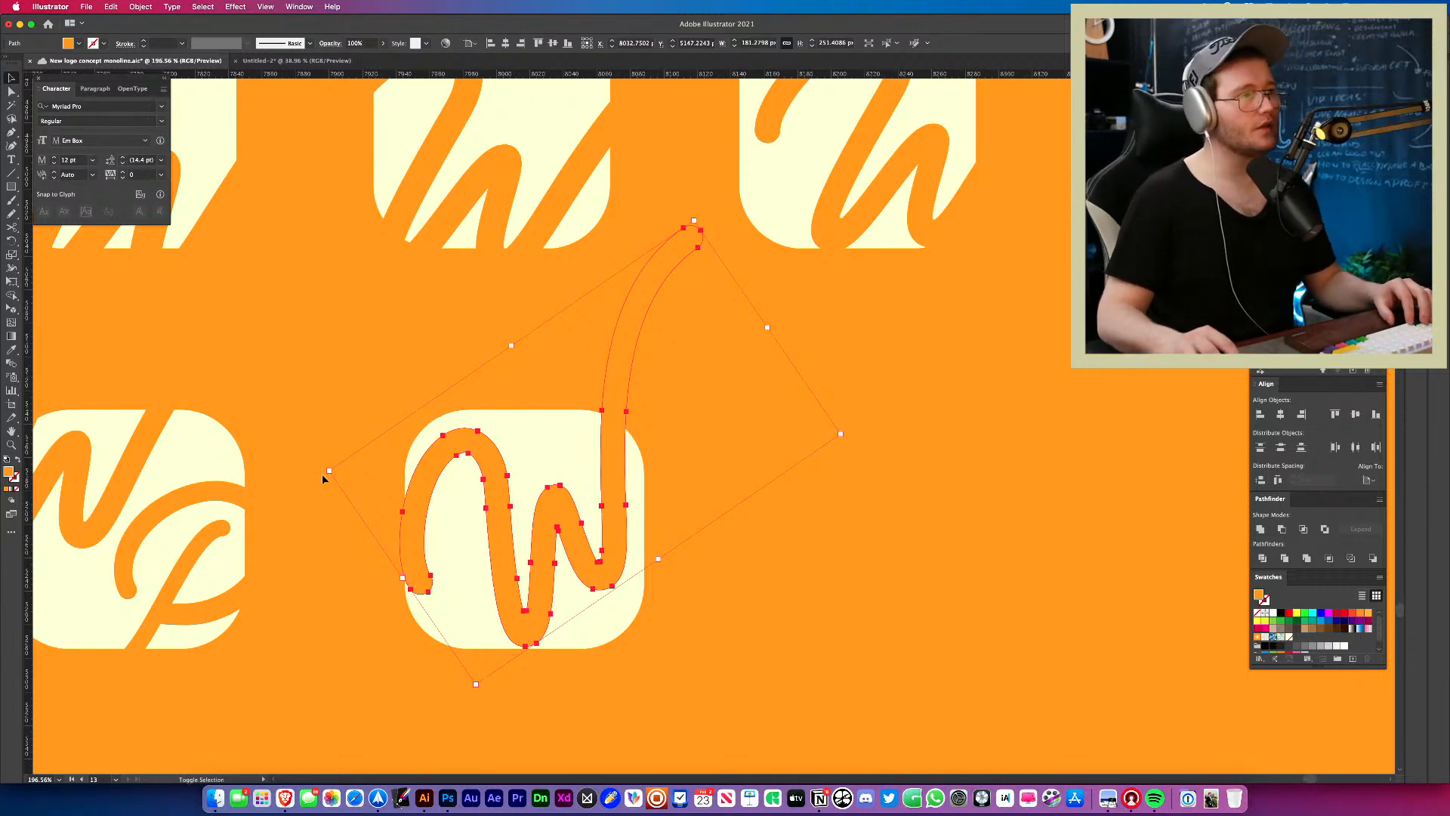
Enlarge the fifth second-row icon's W to about 195 × 270 px so its strokes run past the square's edges.
left_click_drag(326, 471, 266, 438)
left_click_drag(579, 572, 660, 628)
left_click(763, 574)
key("z")
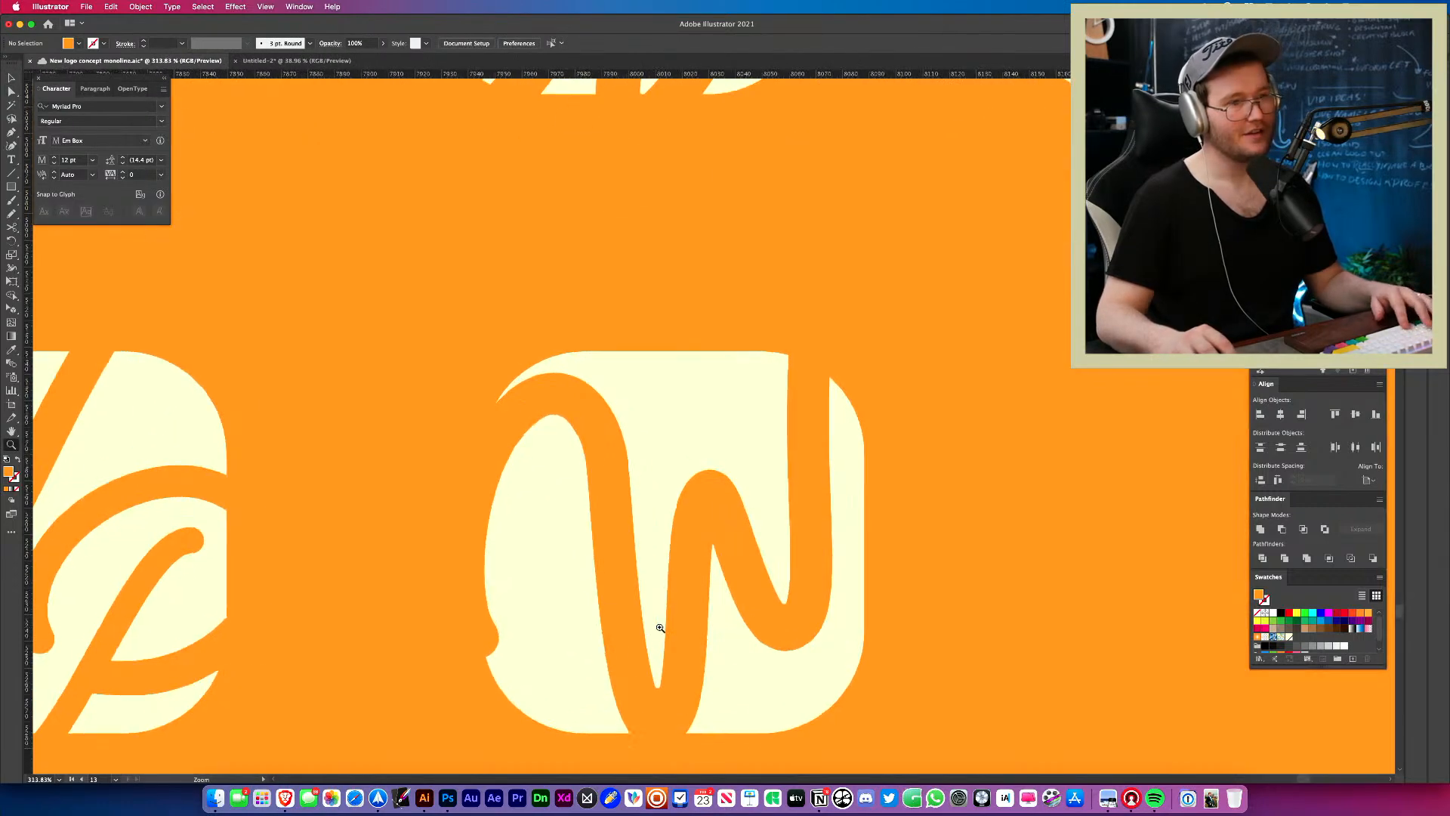
Rotate the enlarged W slightly counterclockwise and shift it left so its opening loop extends beyond the square's left edge.
key("v")
left_click(679, 627)
key("r")
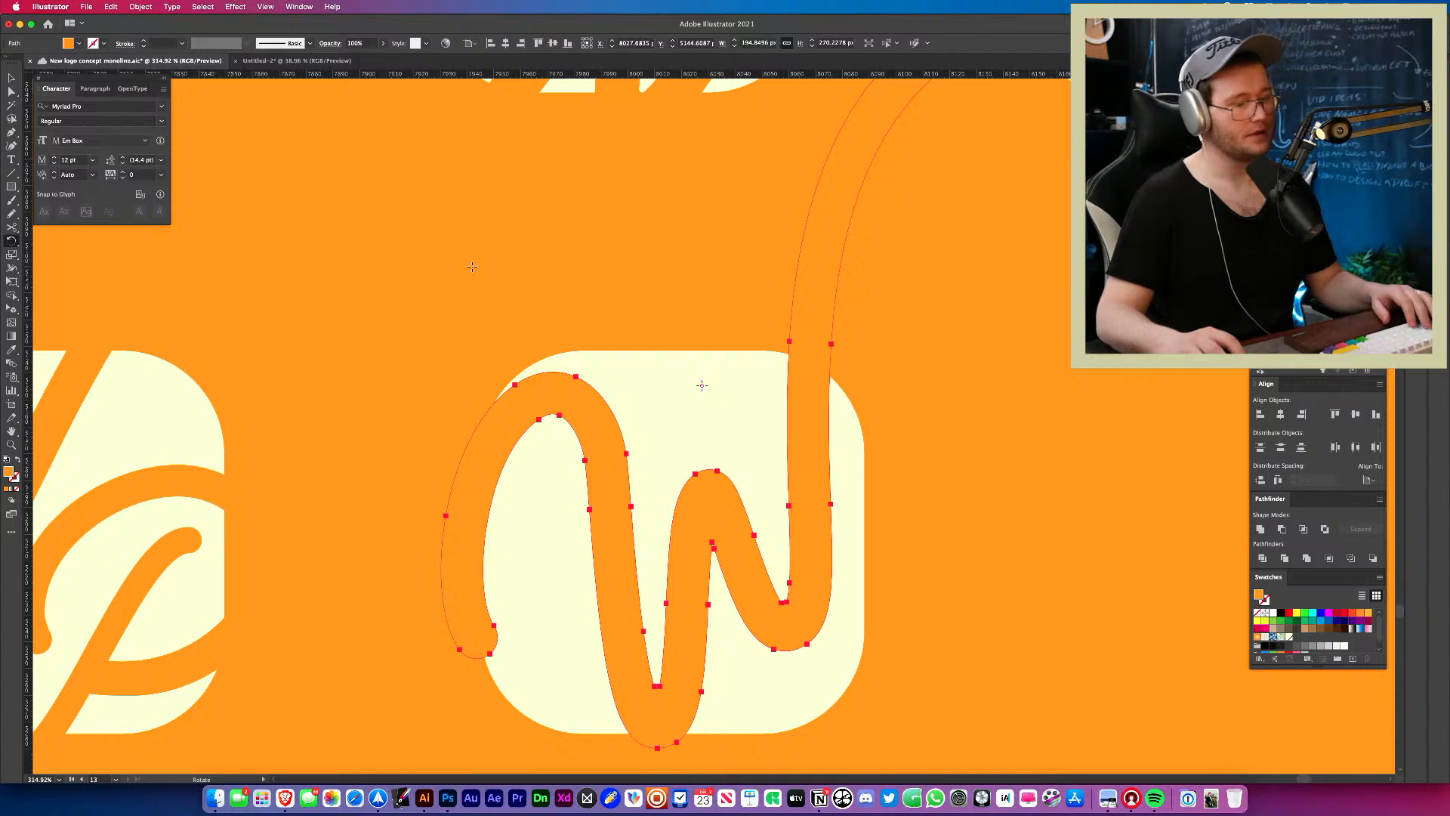
left_click_drag(472, 267, 402, 274)
key("v")
mouse_move(560, 495)
left_mouse_down()
mouse_move(558, 482)
mouse_move(545, 491)
left_mouse_up()
key("r")
left_click_drag(1003, 435, 1013, 469)
key("v")
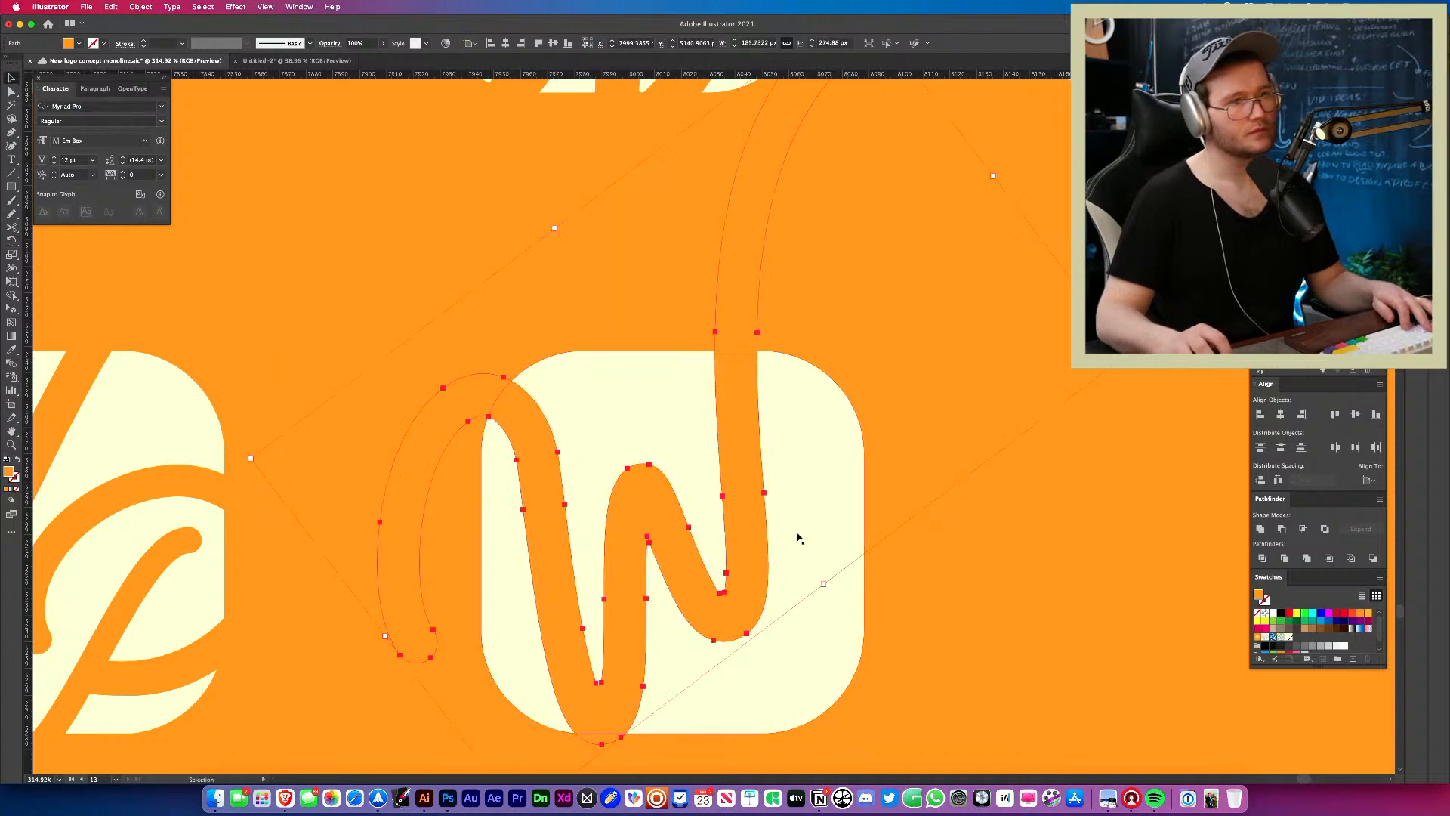
left_click_drag(765, 533, 729, 524)
Rotate the fifth second-row icon's W a little further counterclockwise so its right stroke leans left.
key("z")
key("v")
left_click(847, 516)
left_click_drag(846, 515, 207, 515)
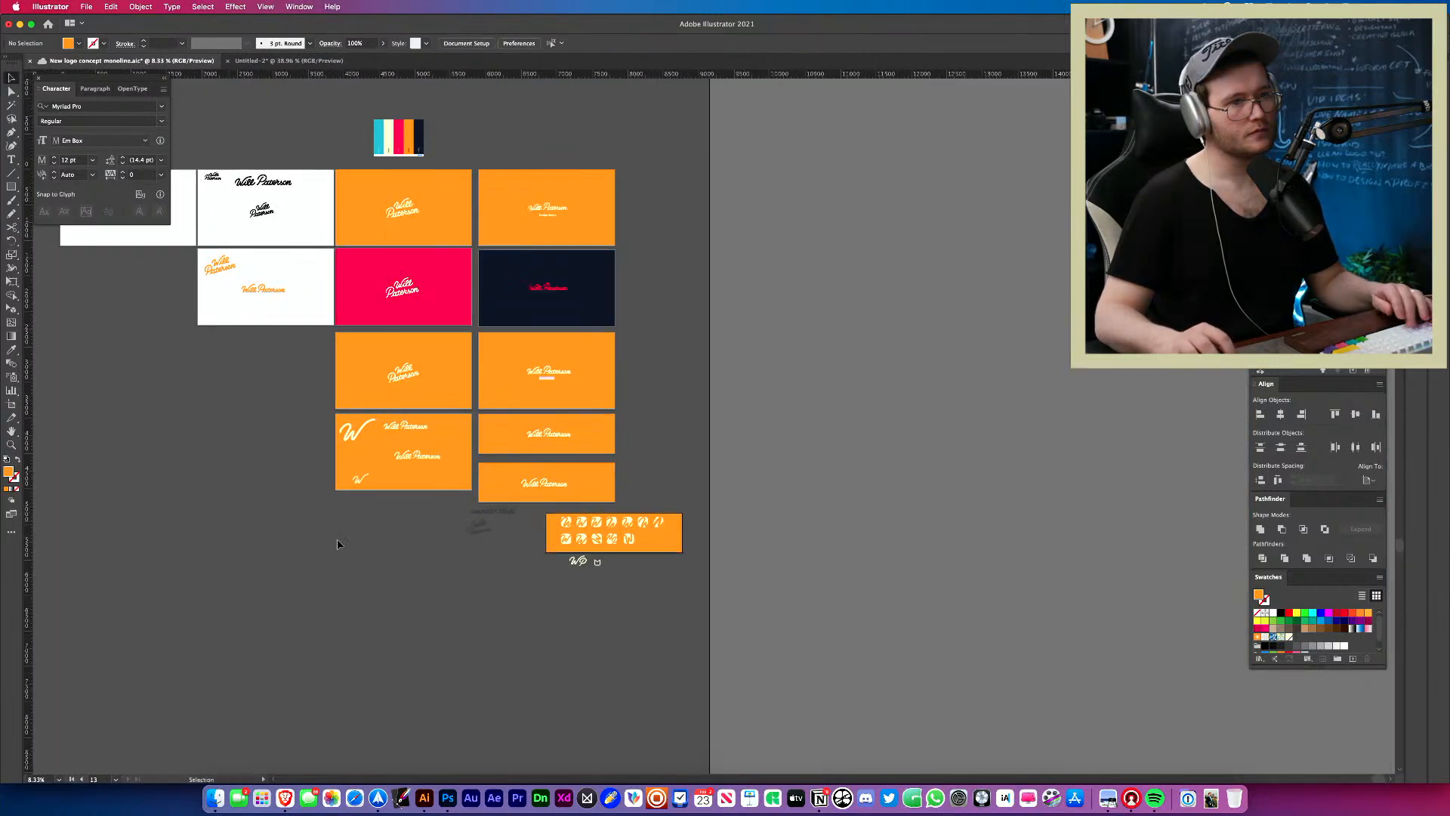
left_click_drag(683, 542, 1057, 522)
left_click_drag(113, 493, 846, 483)
key("v")
left_click(744, 498)
key("r")
left_click_drag(845, 419, 841, 396)
key("v")
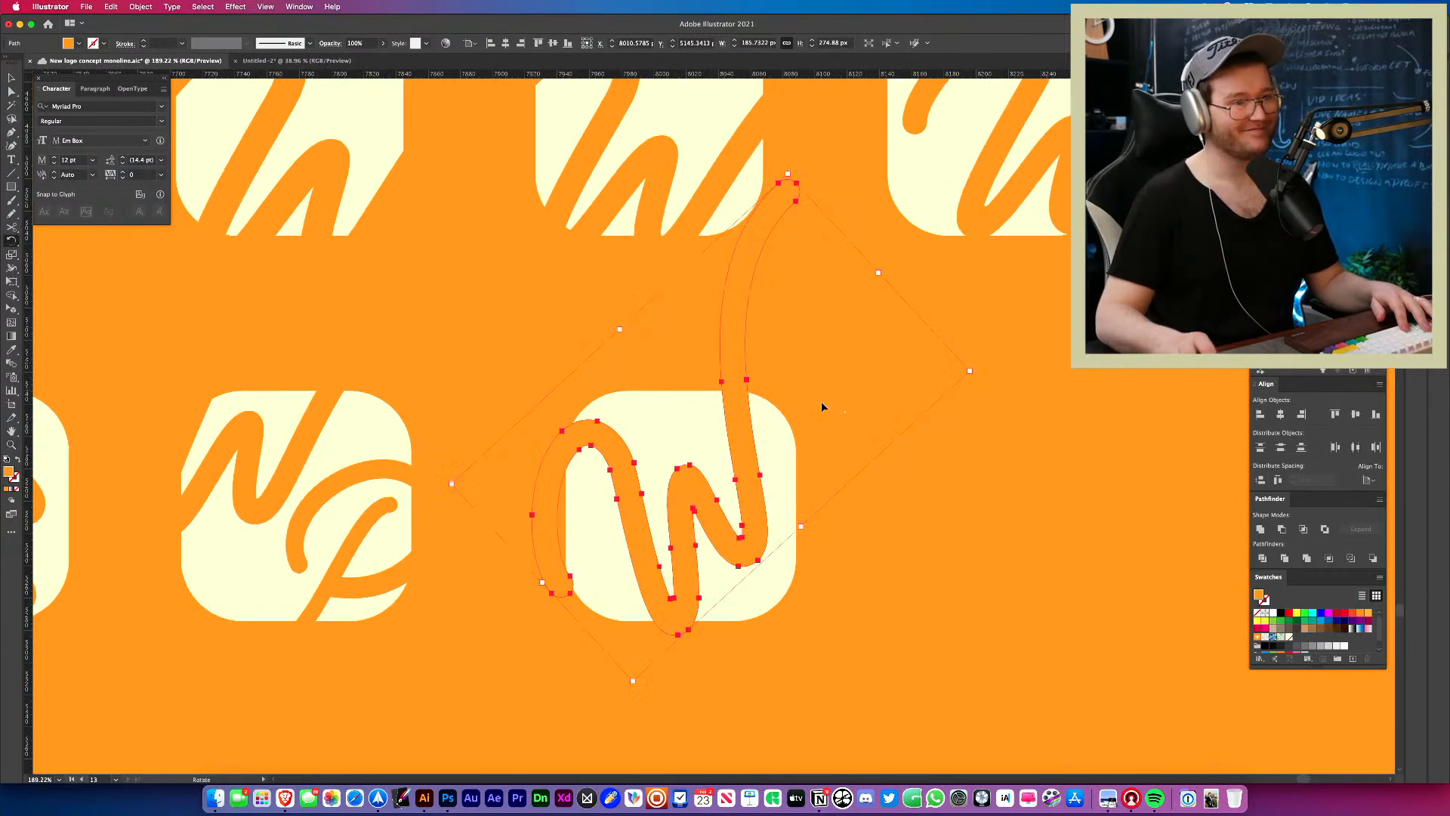
left_click(823, 406)
Nudge the fifth second-row icon's W slightly left and down so its lower bend is cropped by the square's bottom edge.
left_click_drag(779, 485, 718, 518)
left_click(680, 539)
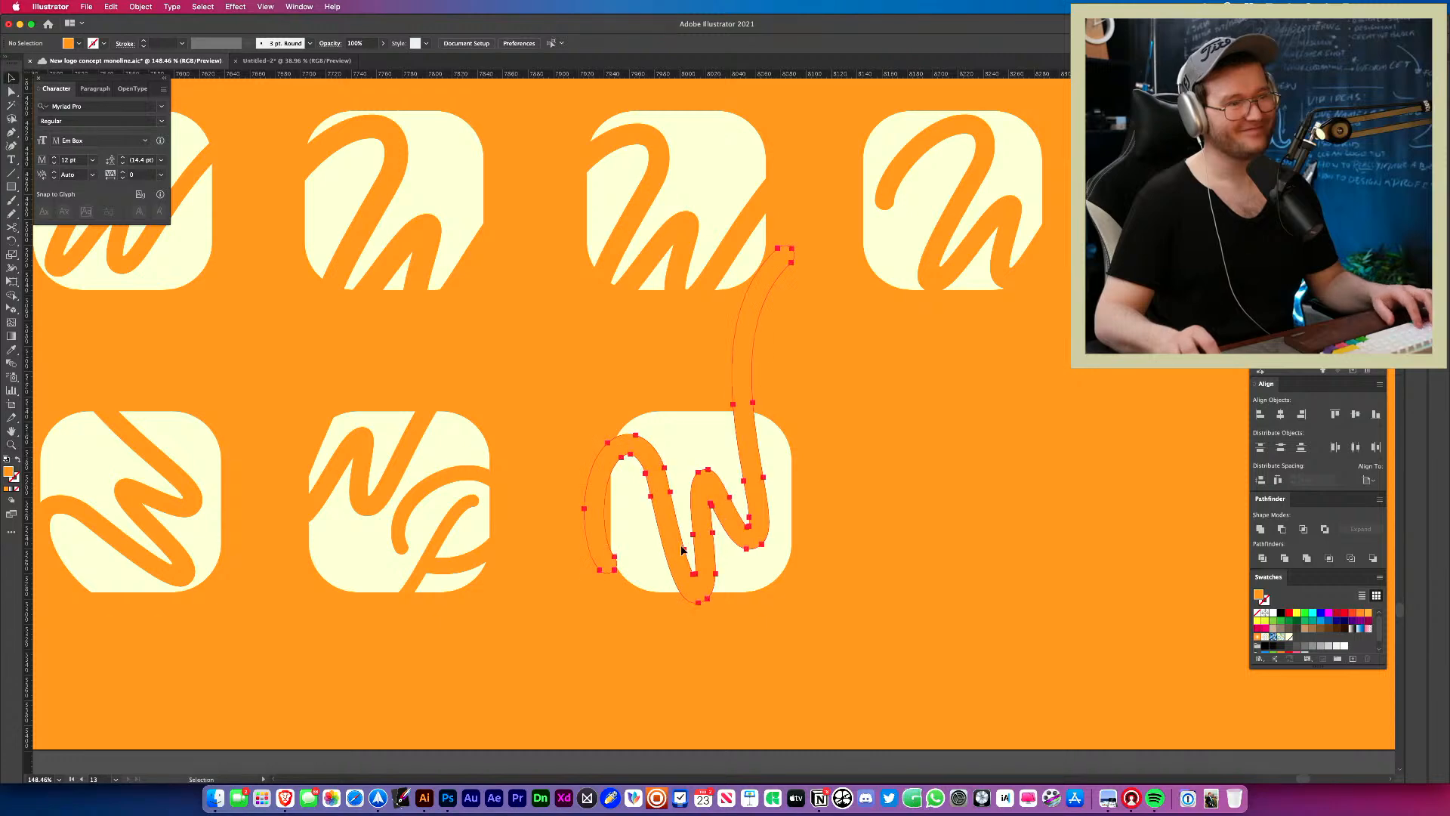
left_click_drag(591, 565, 578, 583)
left_click(590, 610)
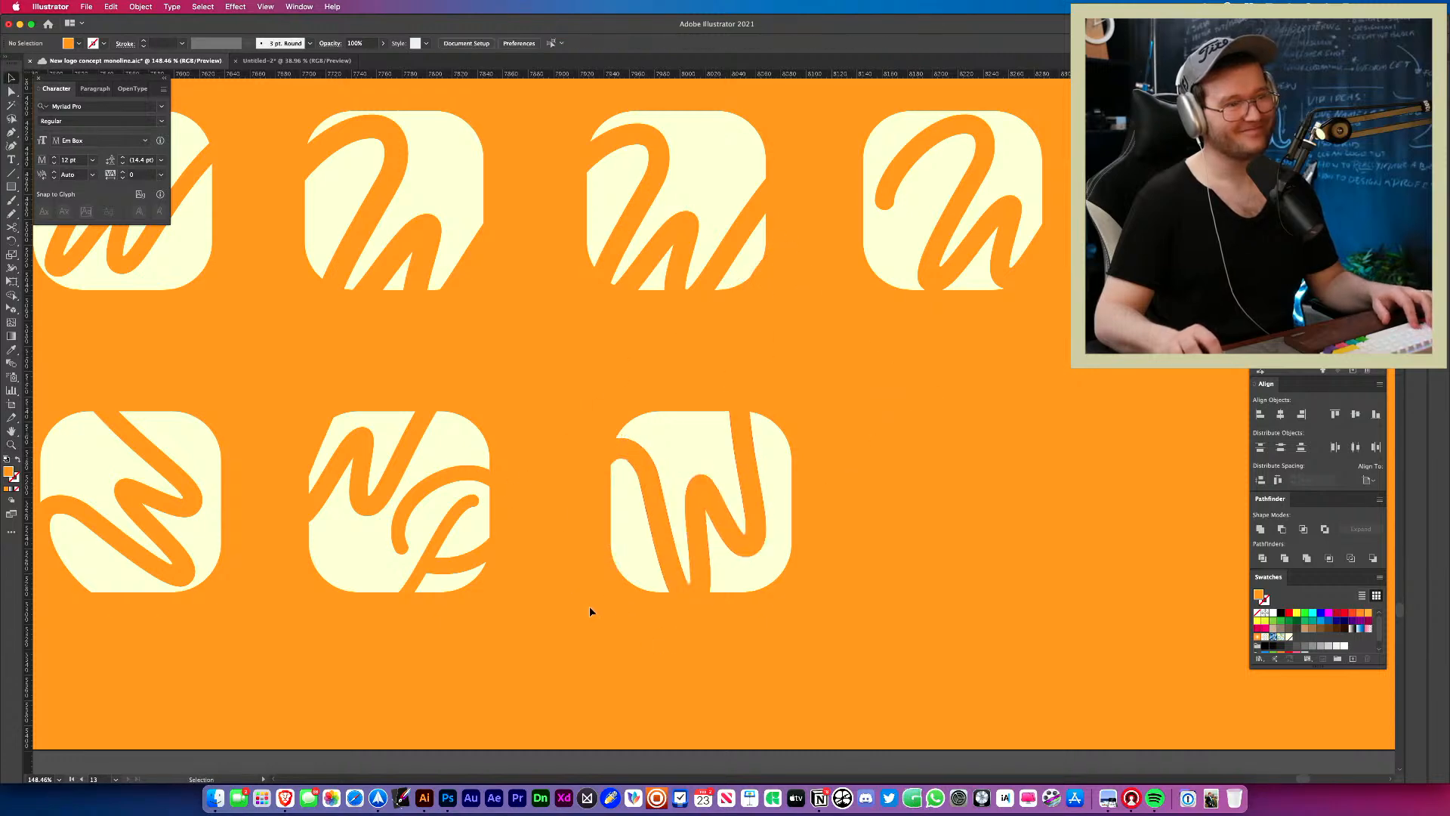
key("z")
left_click_drag(743, 533, 797, 499)
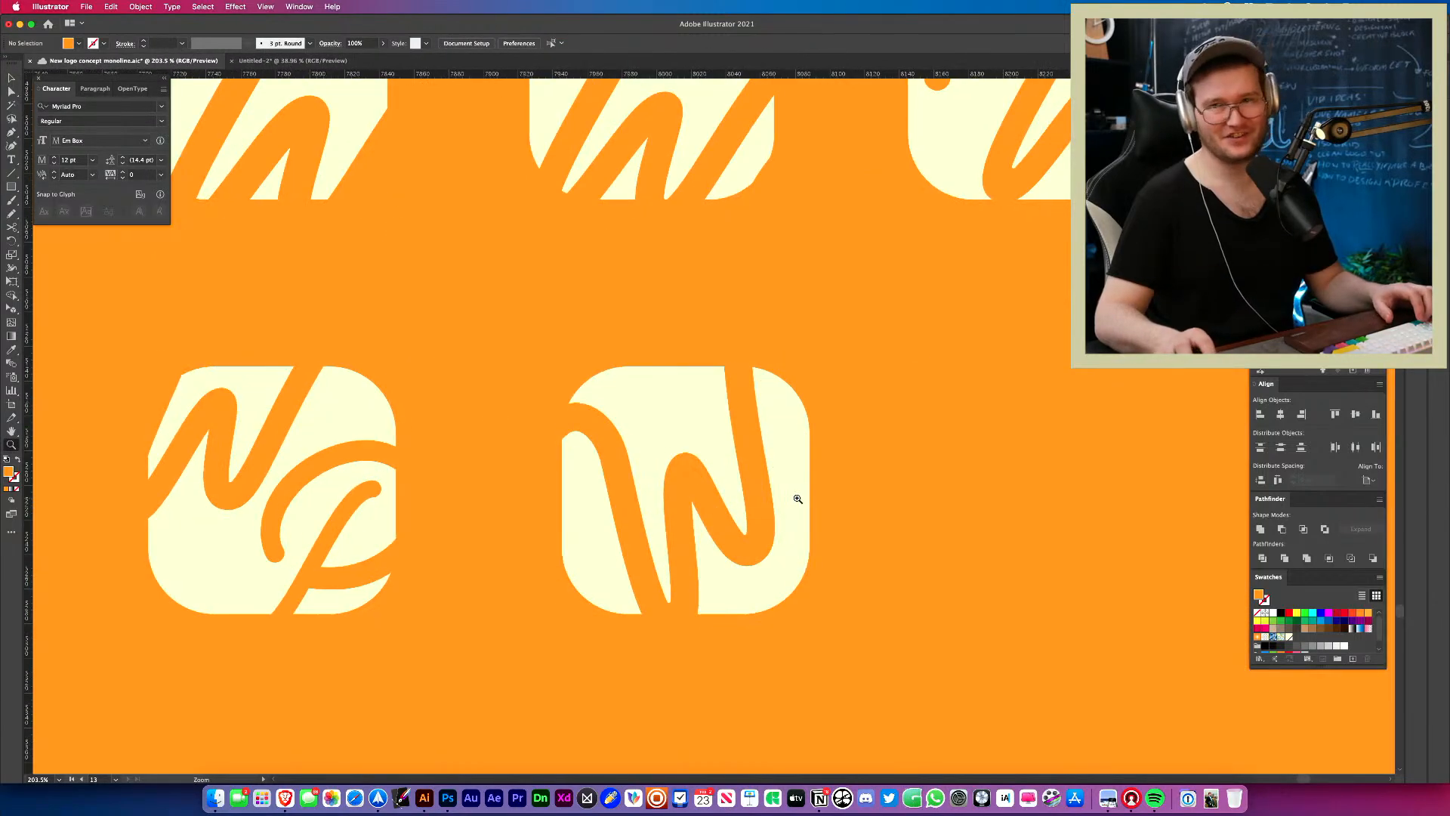
Duplicate the last W icon of the second row to its right and turn the copy's W closer to upright.
left_click_drag(1035, 488, 798, 544)
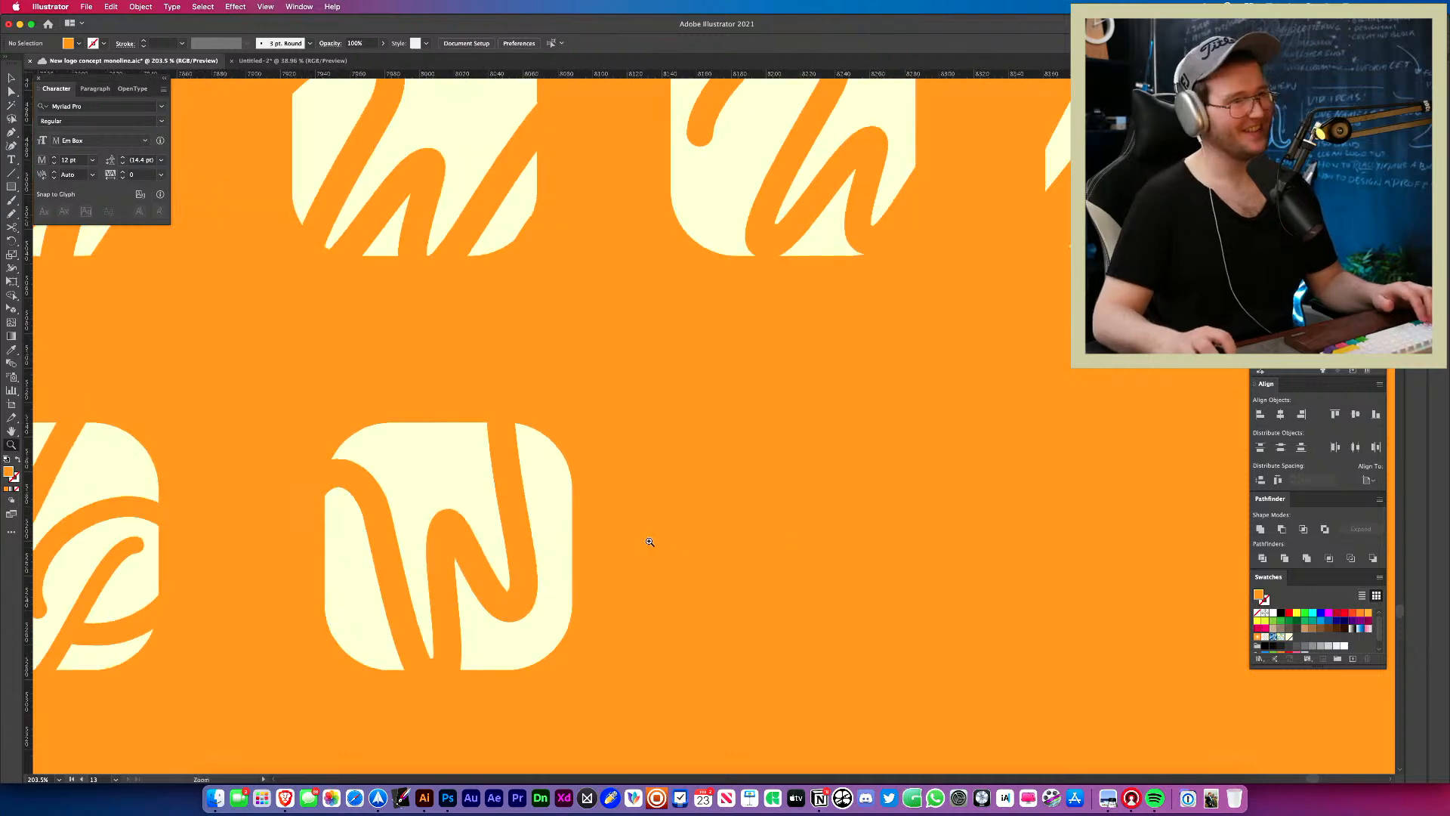
mouse_move(649, 541)
left_mouse_down()
mouse_move(508, 554)
mouse_move(638, 541)
left_mouse_up()
left_click(685, 542)
left_click_drag(588, 469, 333, 528)
key("v")
left_click_drag(382, 431, 663, 589)
left_click_drag(688, 492, 921, 529)
left_click(921, 585)
left_click_drag(790, 566, 749, 596)
left_click(710, 566)
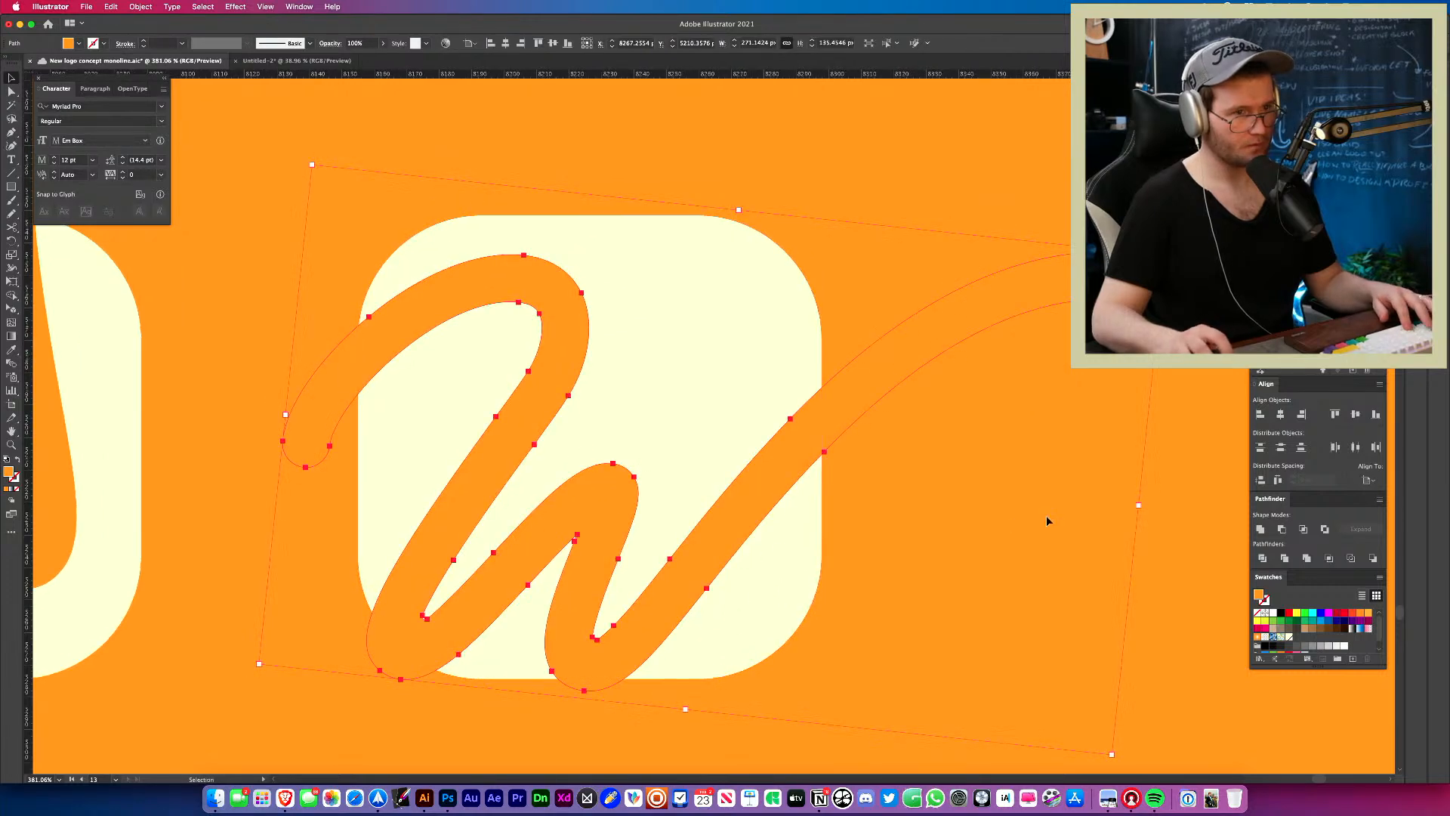
Rotate the new icon's W clockwise onto its side and reposition it over the rounded tile.
key("r")
left_click_drag(1109, 450, 762, 656)
key("v")
left_click_drag(645, 601, 586, 683)
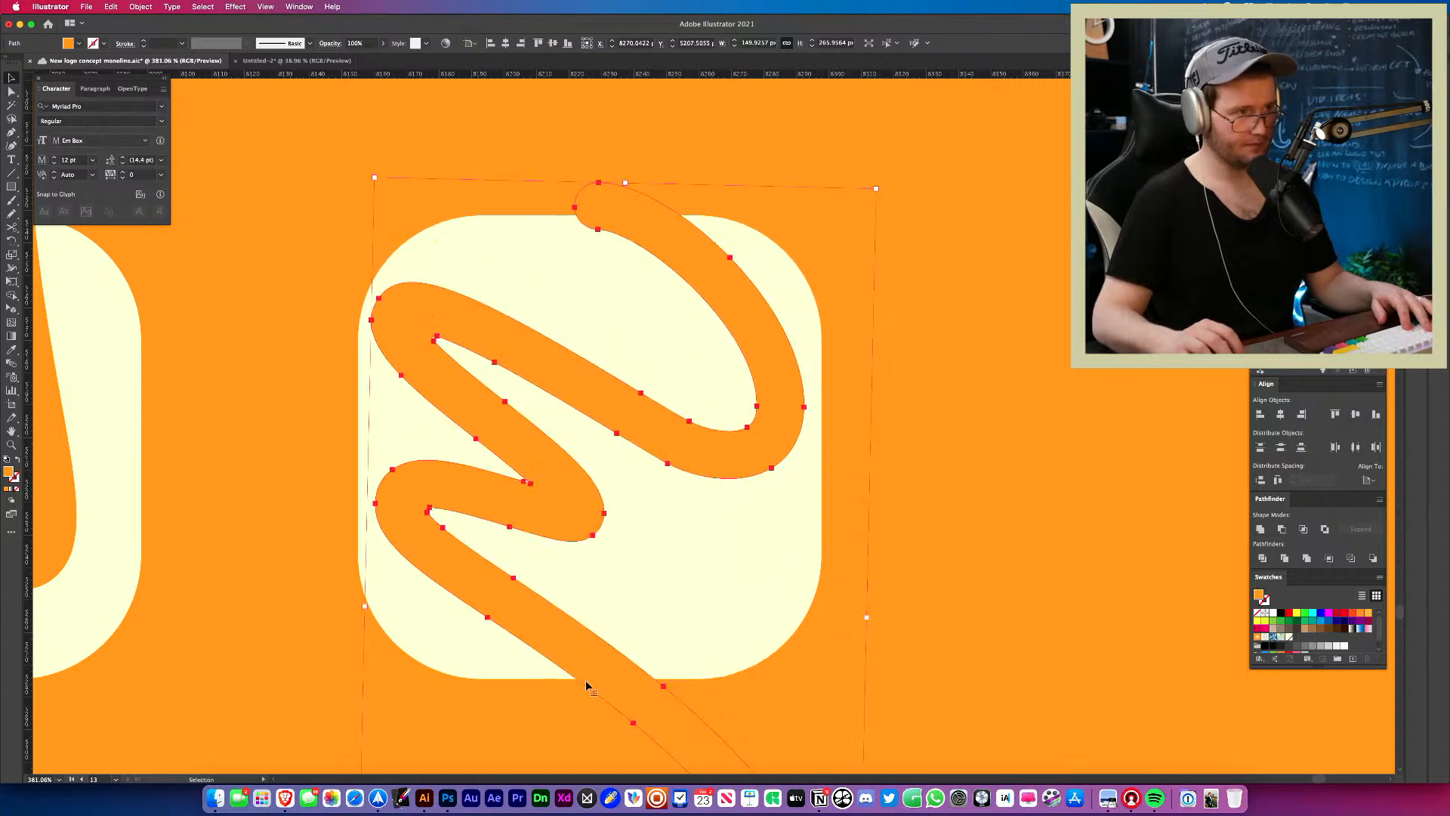
left_click(841, 554)
key("z")
left_click_drag(883, 516, 674, 506)
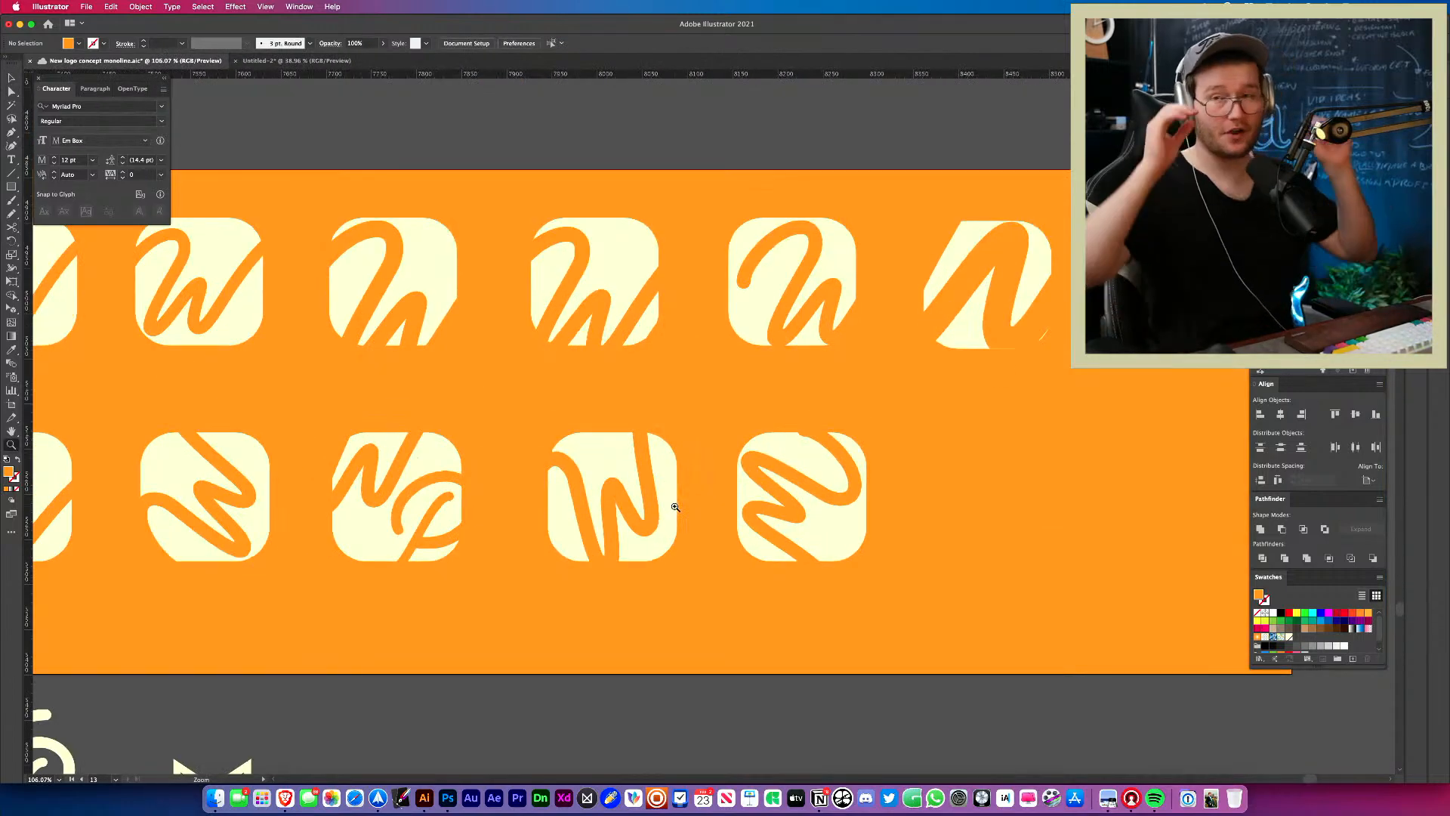
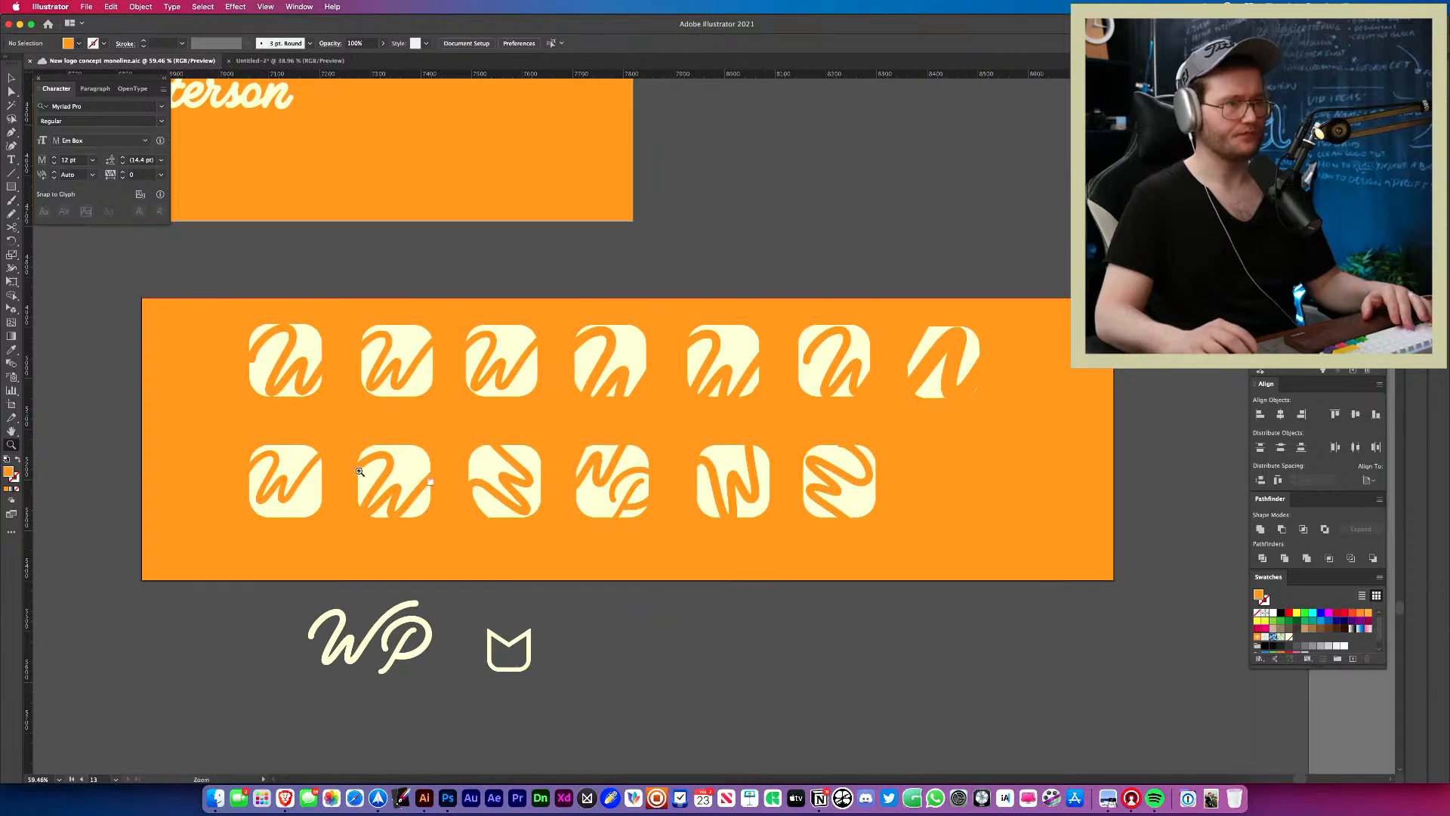
Delete the last icon in the second row, the one with the sideways W.
left_click_drag(766, 542, 556, 451)
left_click(555, 425)
left_click(972, 582)
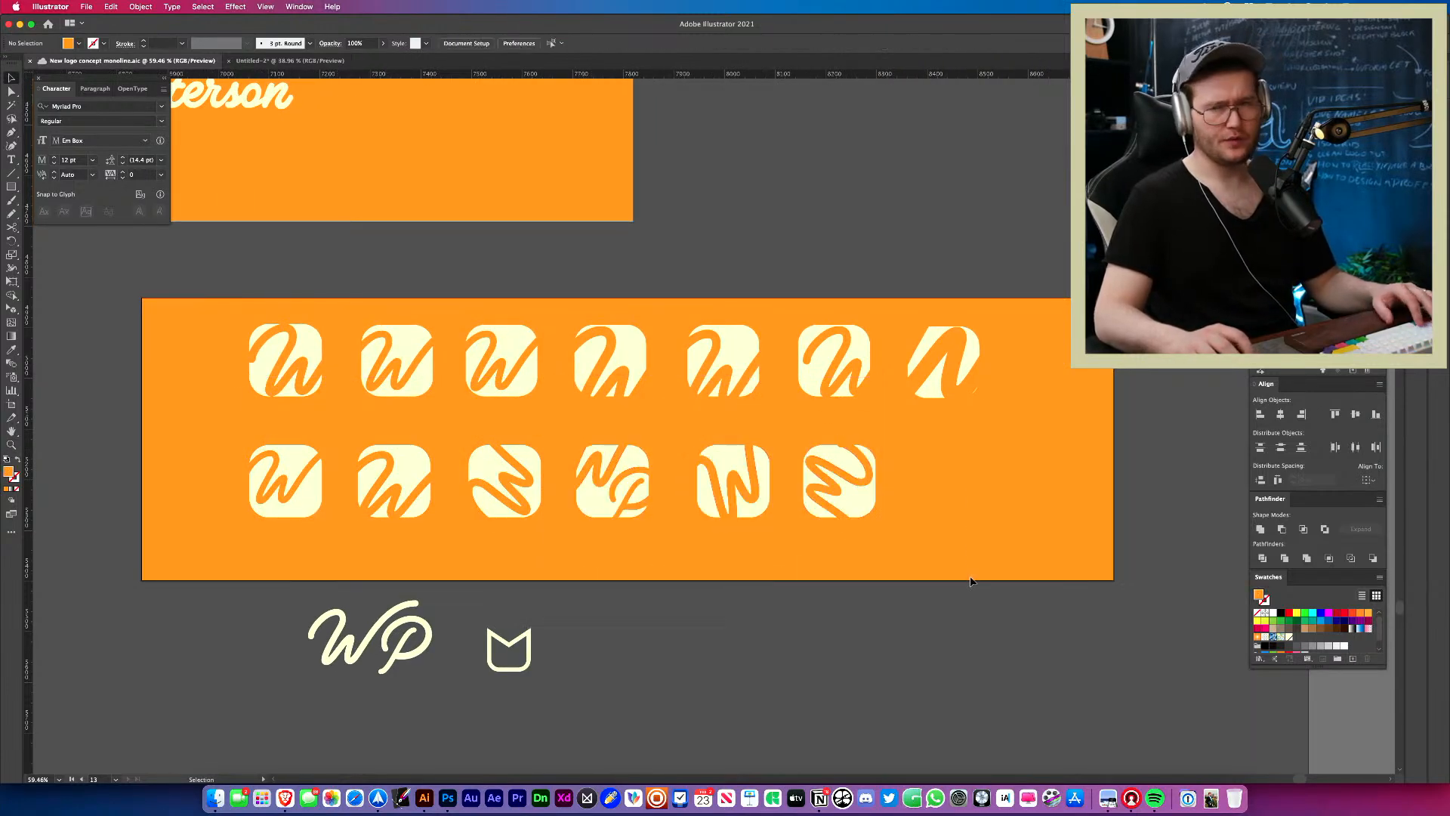
key("z")
left_click_drag(740, 512, 755, 517)
key("v")
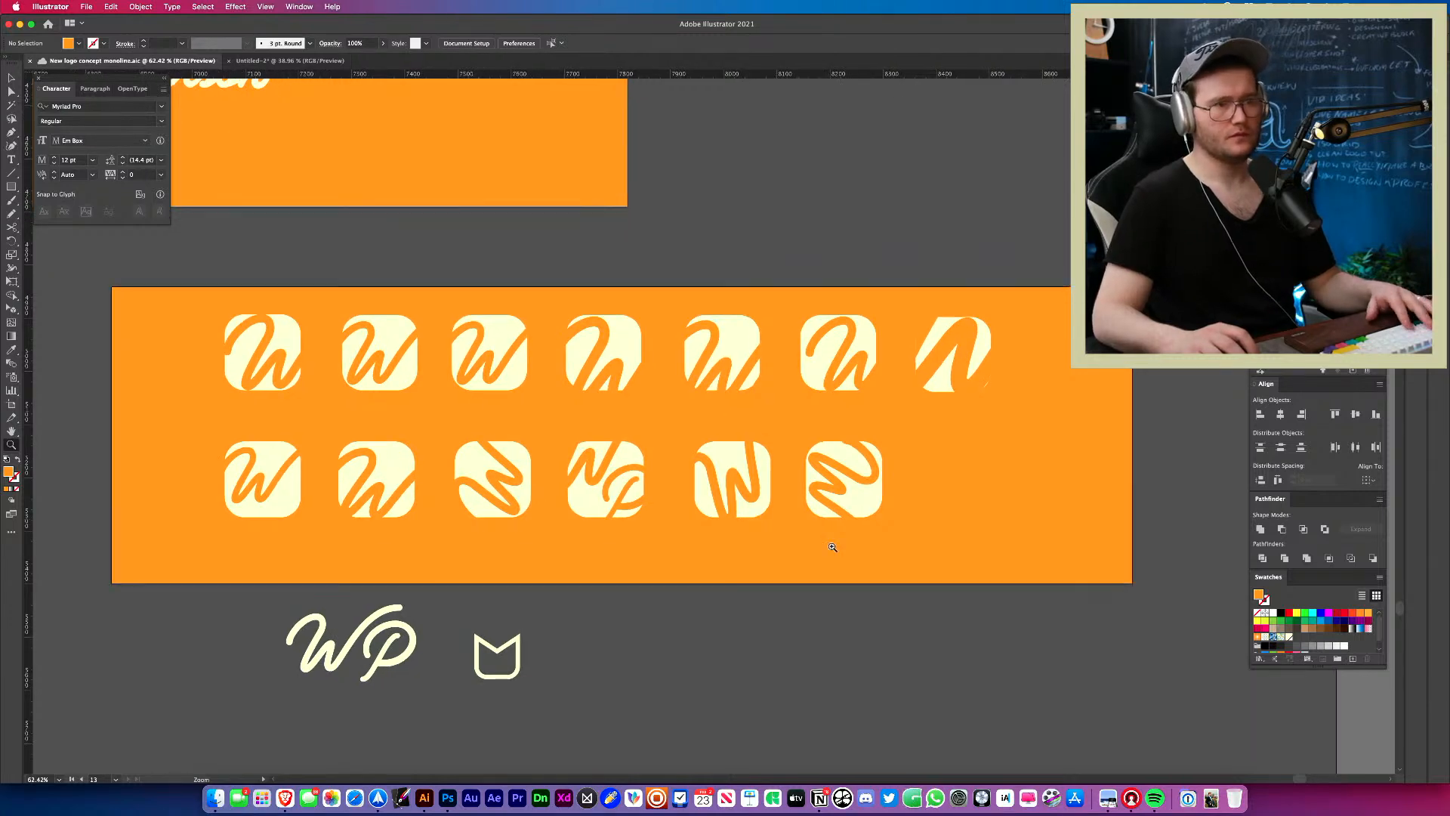
left_click(844, 446)
key("Delete")
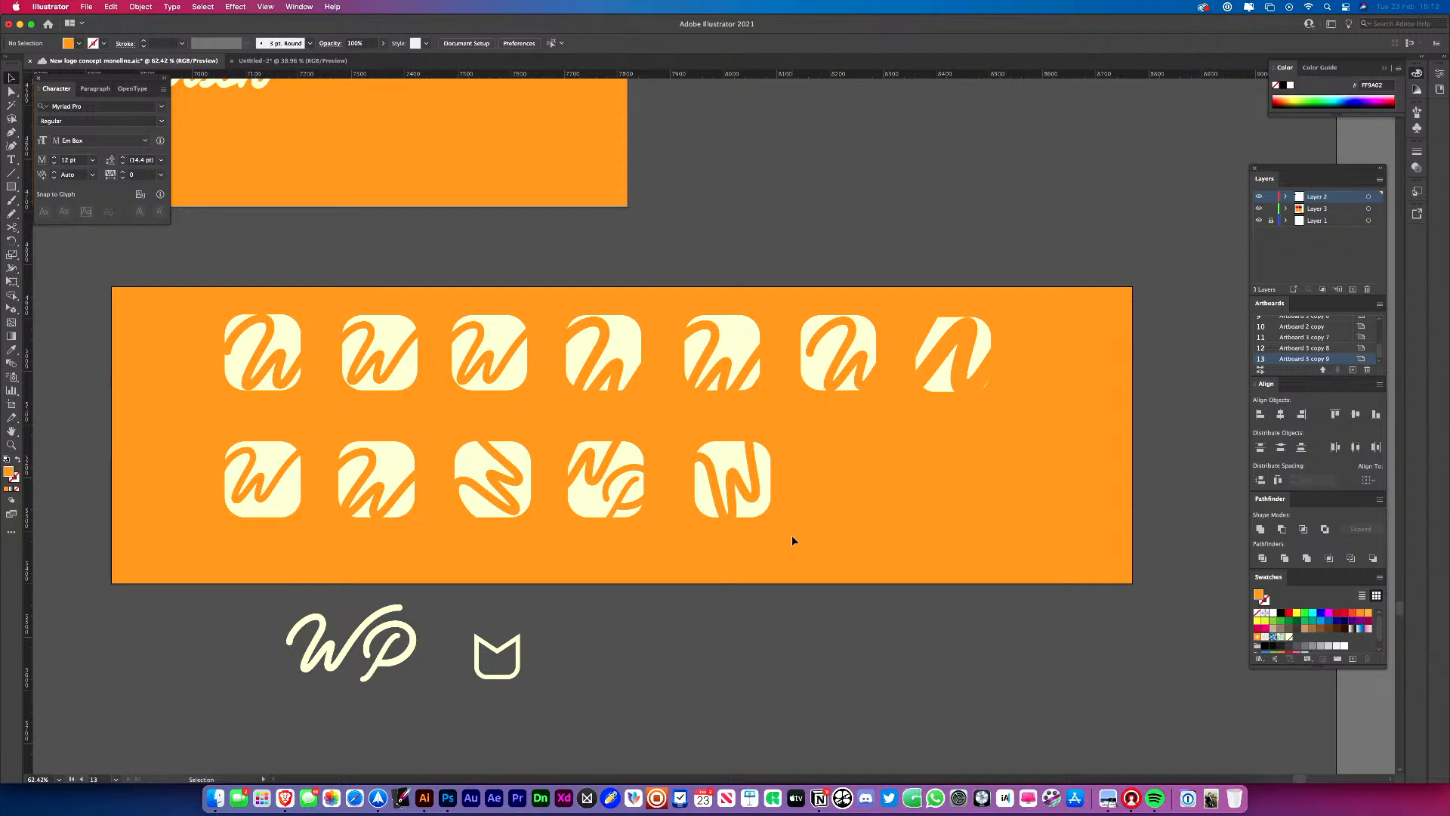
Delete the WP icon, the fourth tile in the second row.
scroll(725, 543, "up", 2)
scroll(725, 543, "left", 1)
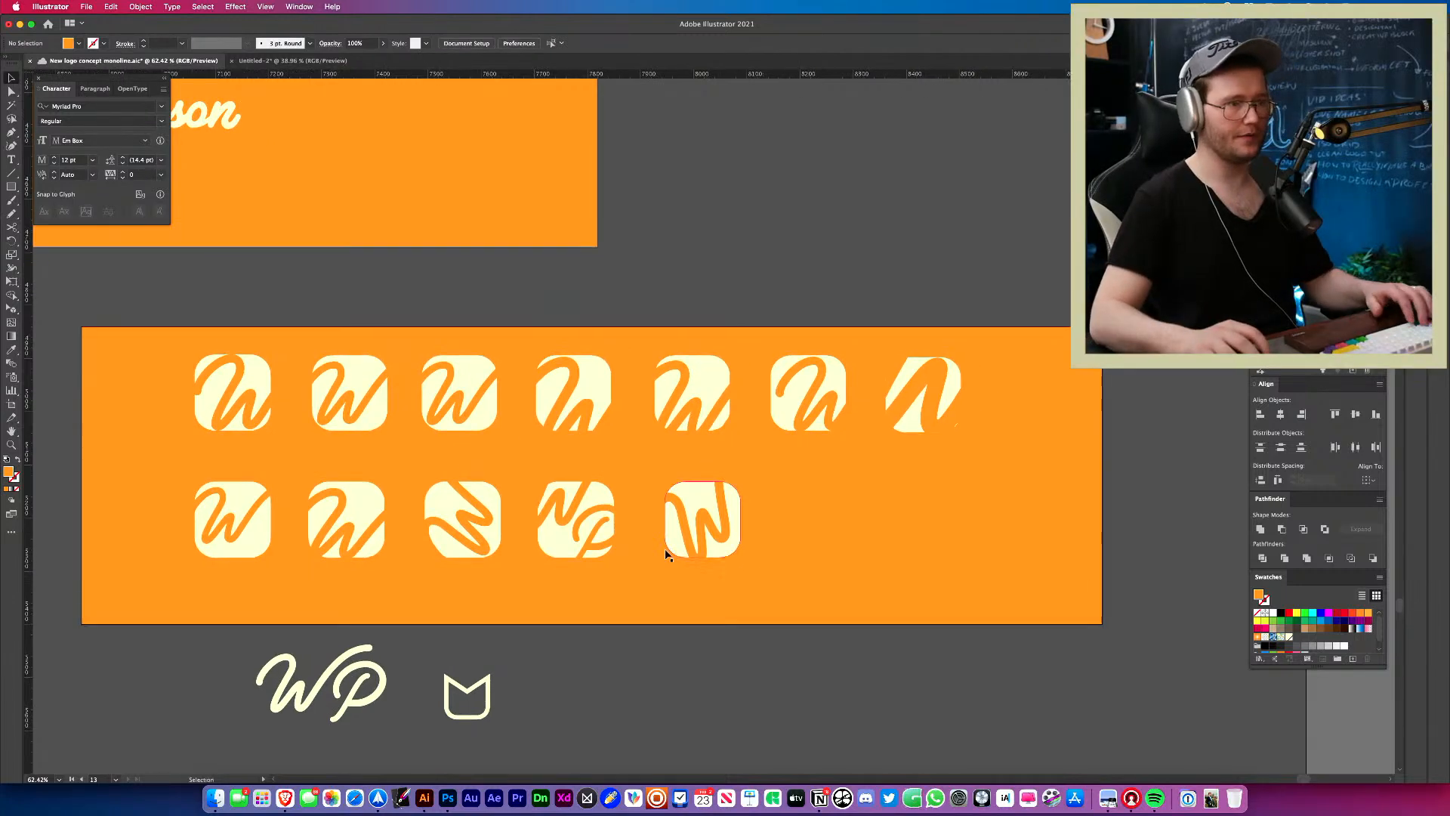
scroll(656, 550, "right", 3)
scroll(656, 551, "down", 1)
scroll(999, 559, "up", 3)
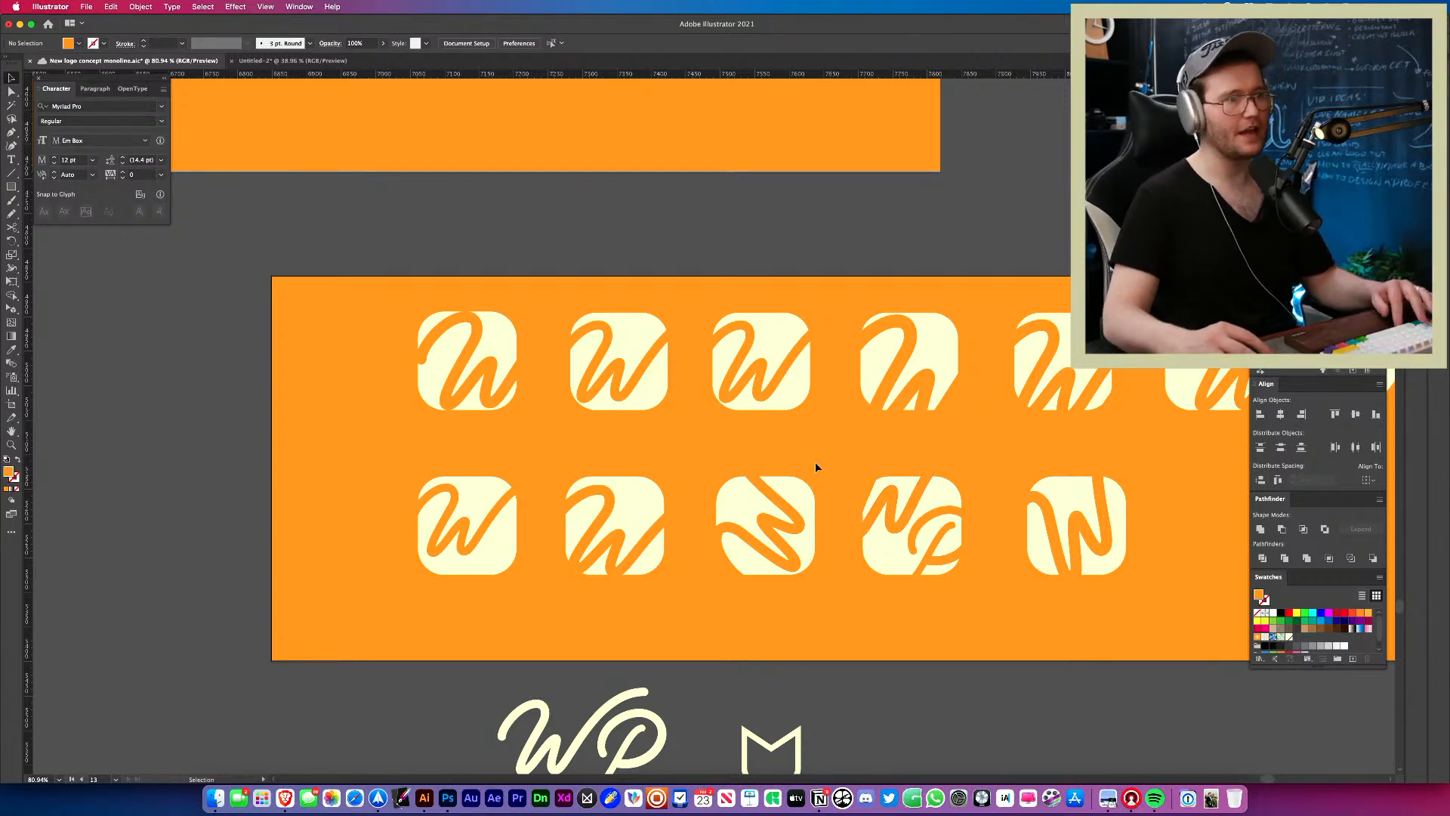
left_click_drag(814, 460, 748, 466)
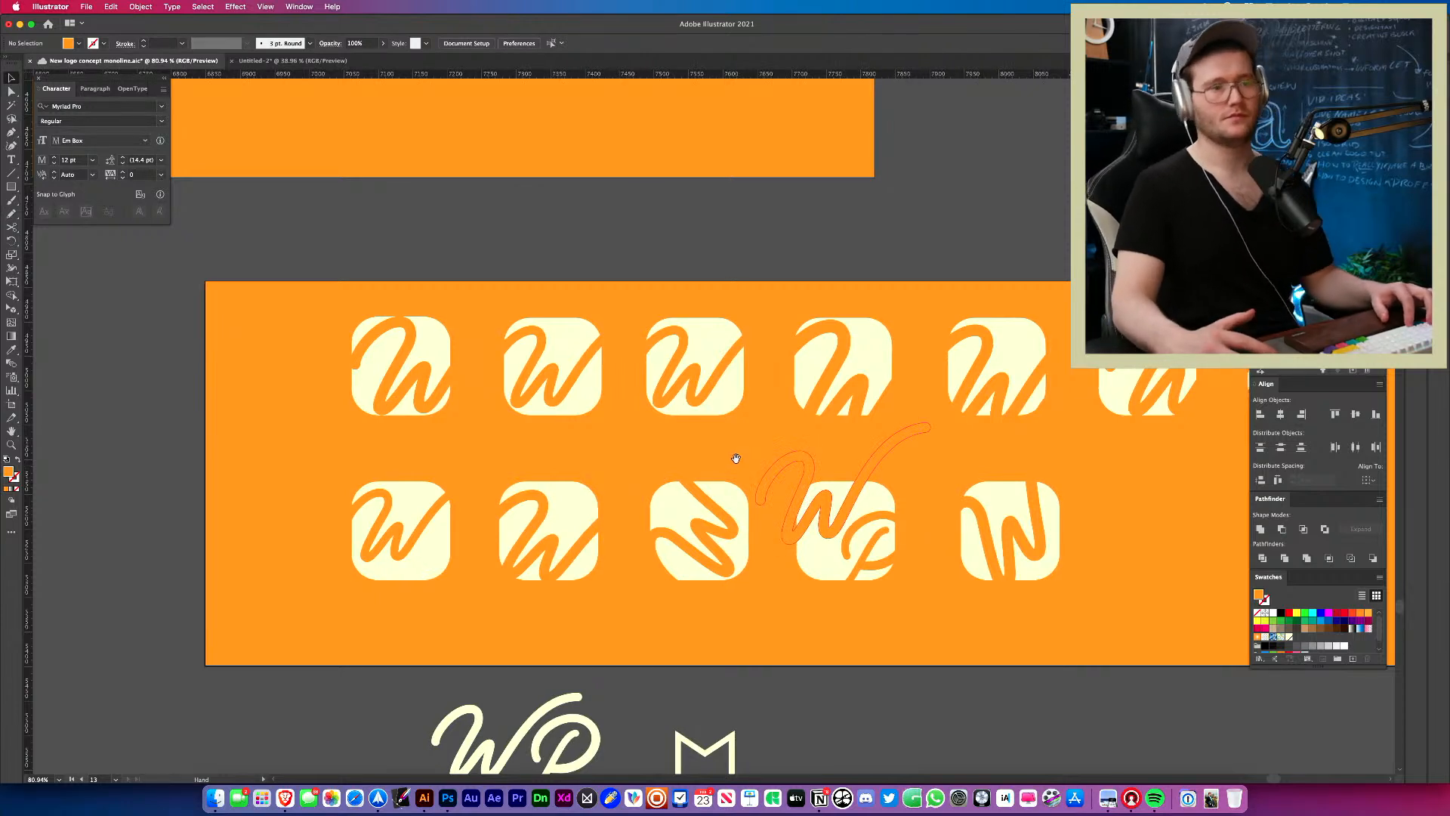
left_click_drag(736, 458, 803, 431)
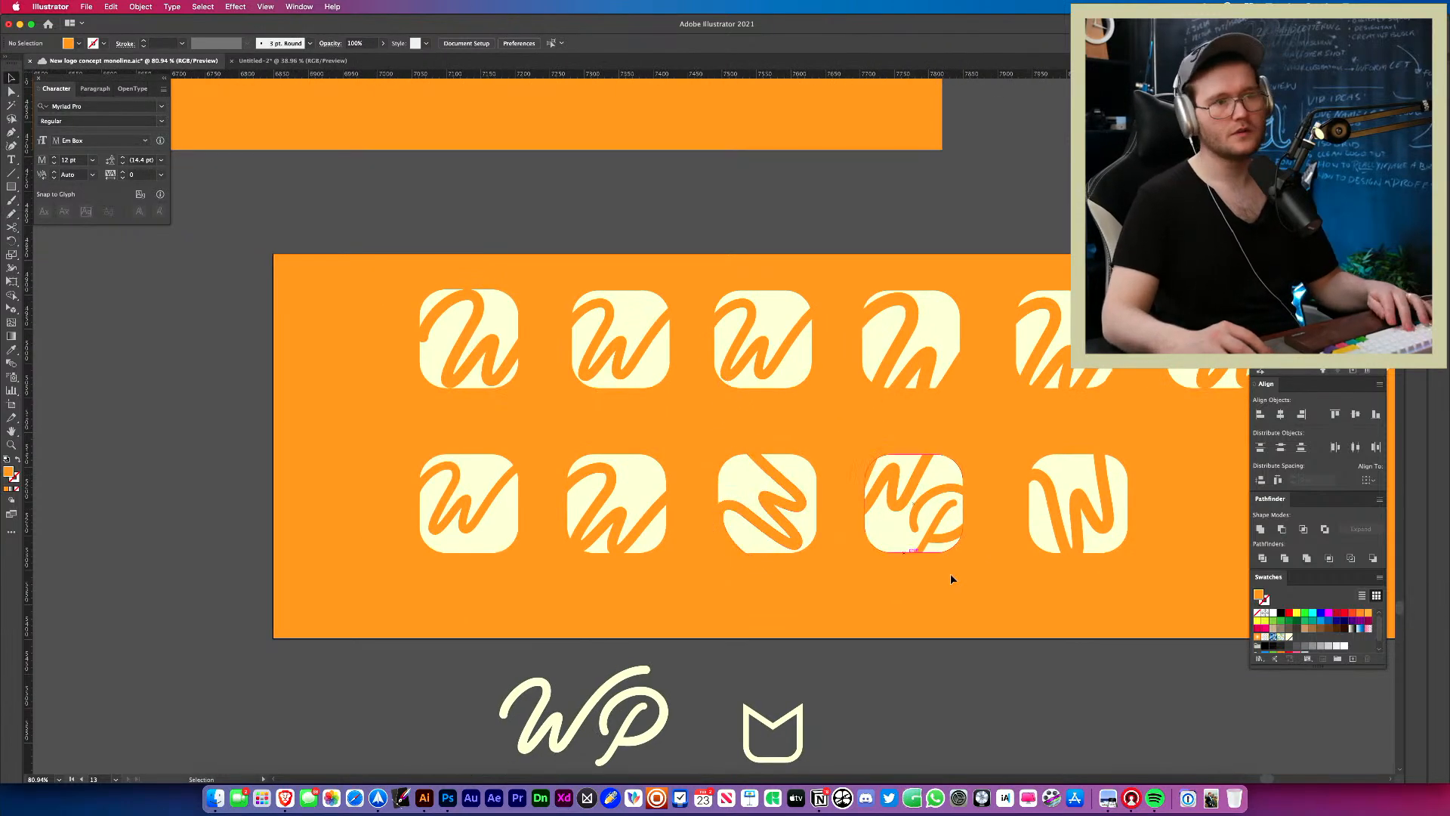
left_click(1058, 501)
left_click_drag(983, 587, 933, 511)
left_click_drag(961, 588, 898, 521)
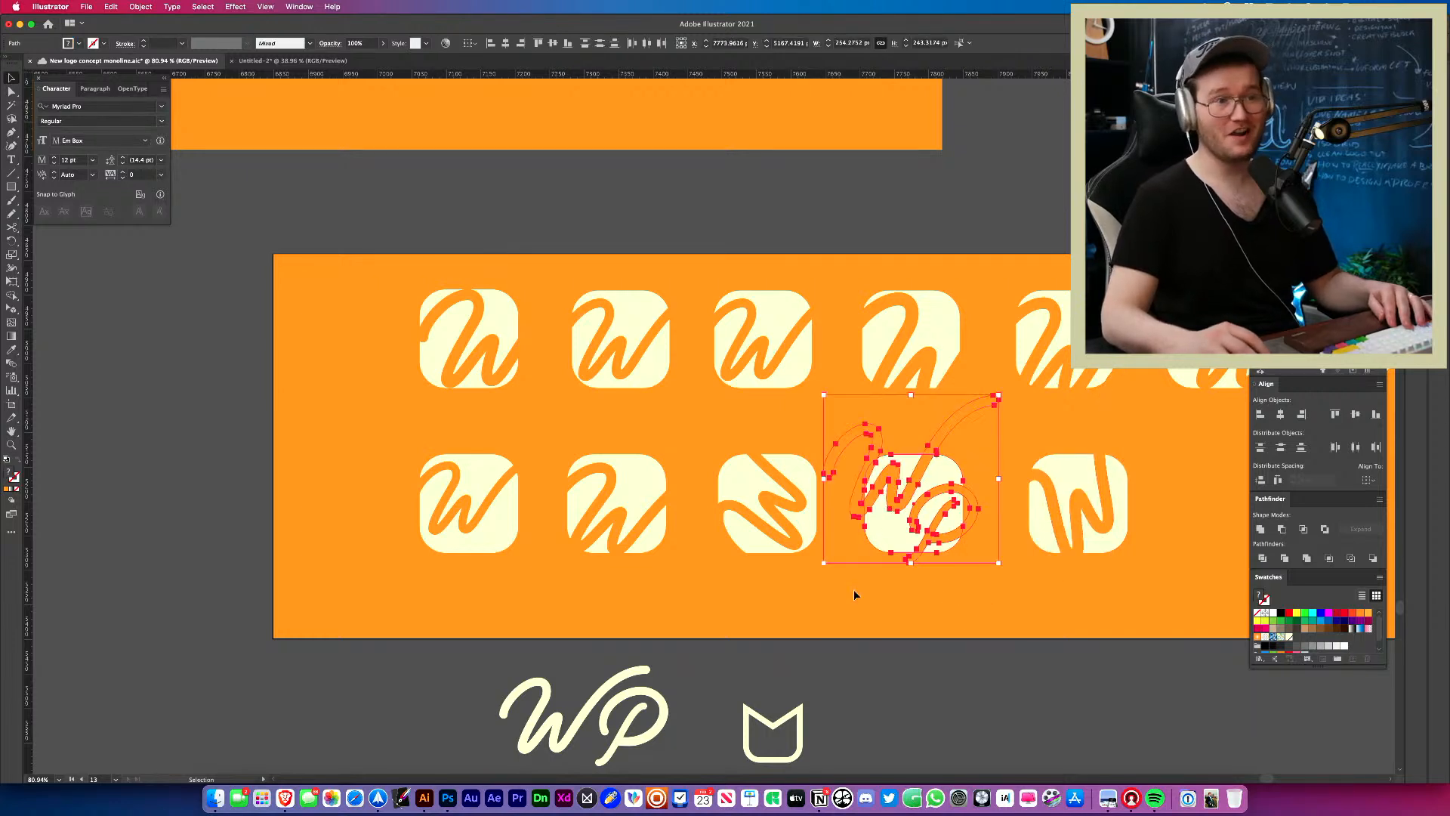
left_click_drag(852, 602, 751, 545)
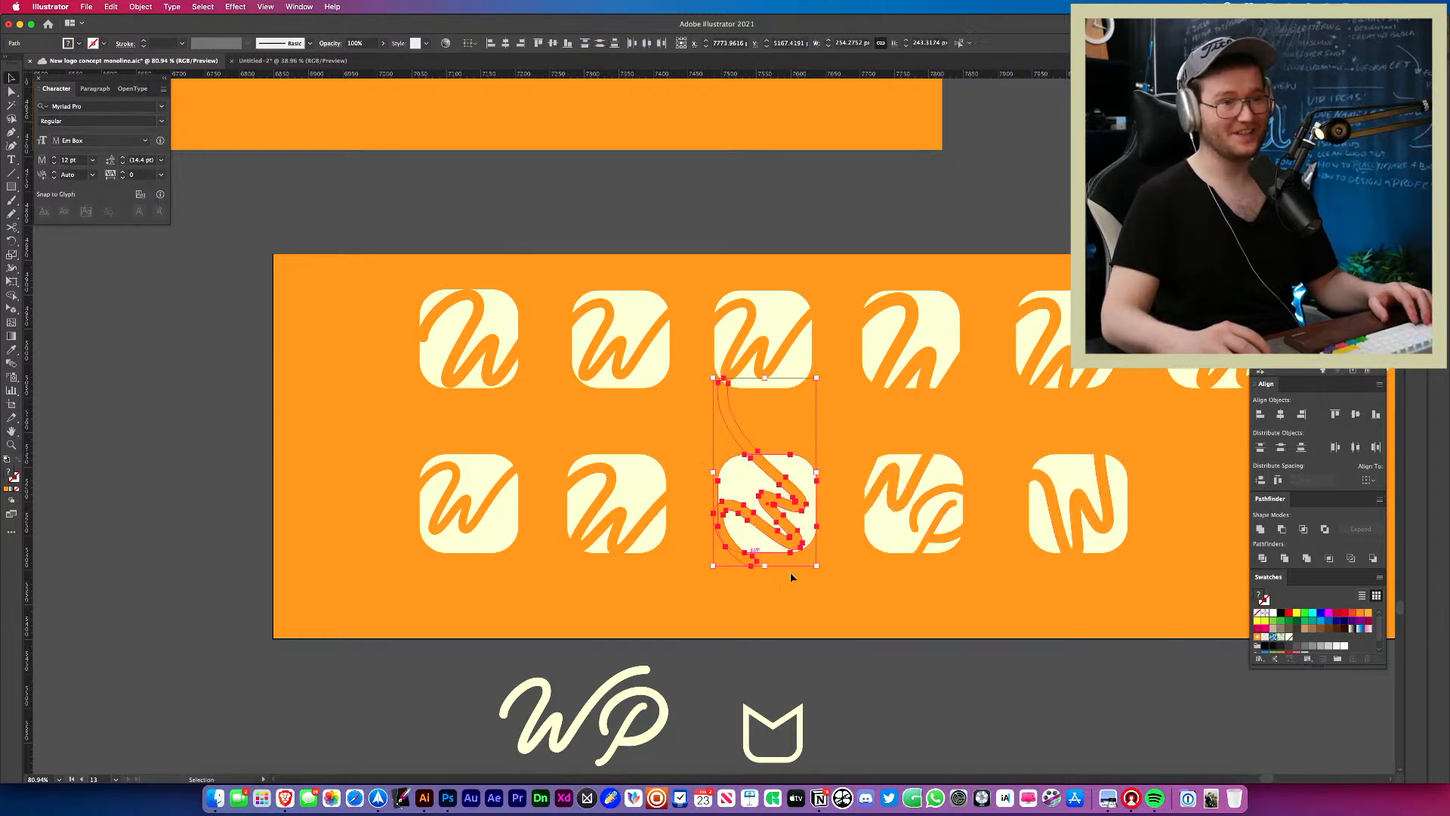
left_click(893, 458)
key("Delete")
left_click_drag(1149, 535, 1117, 528)
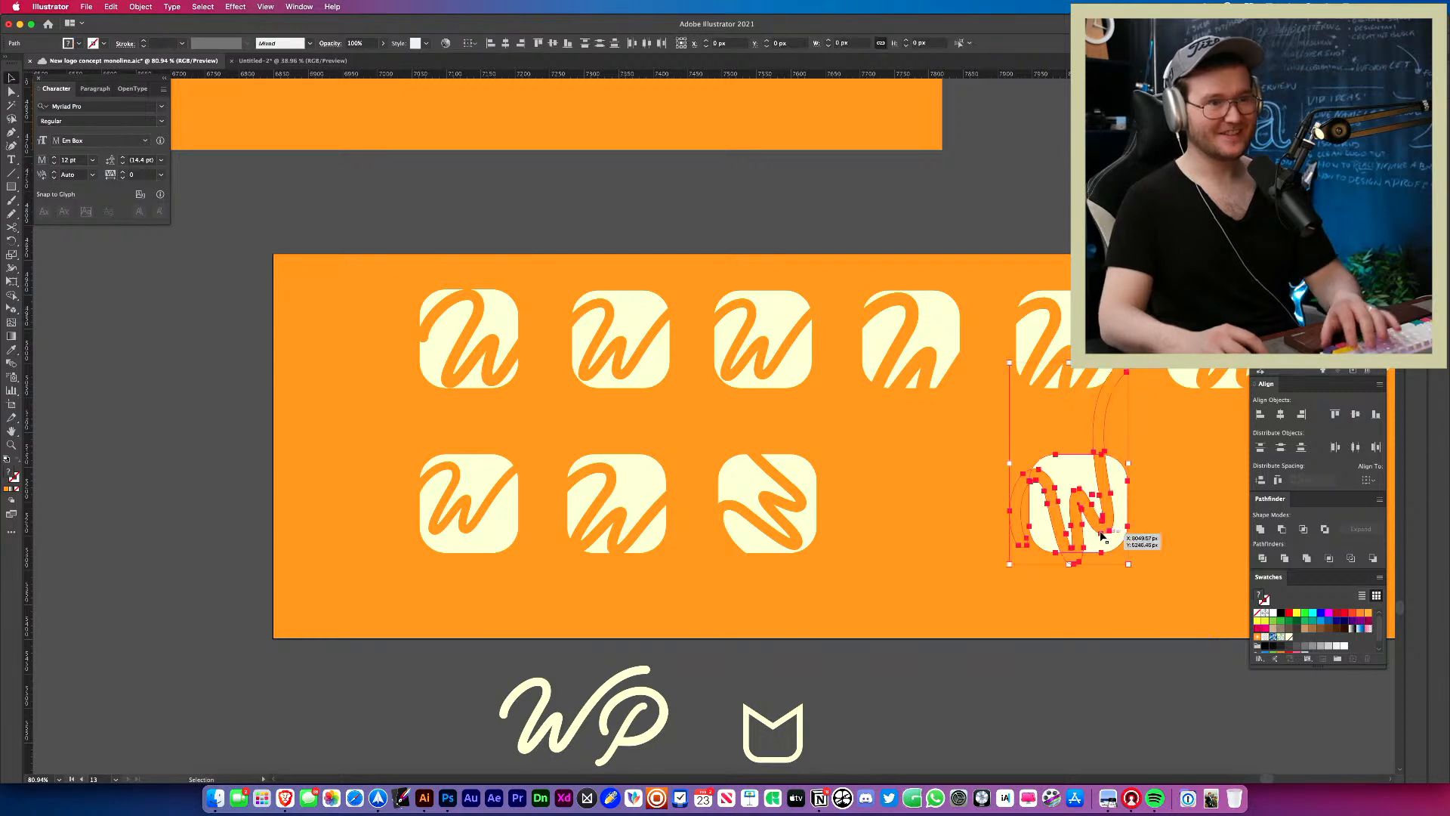
left_click(821, 580)
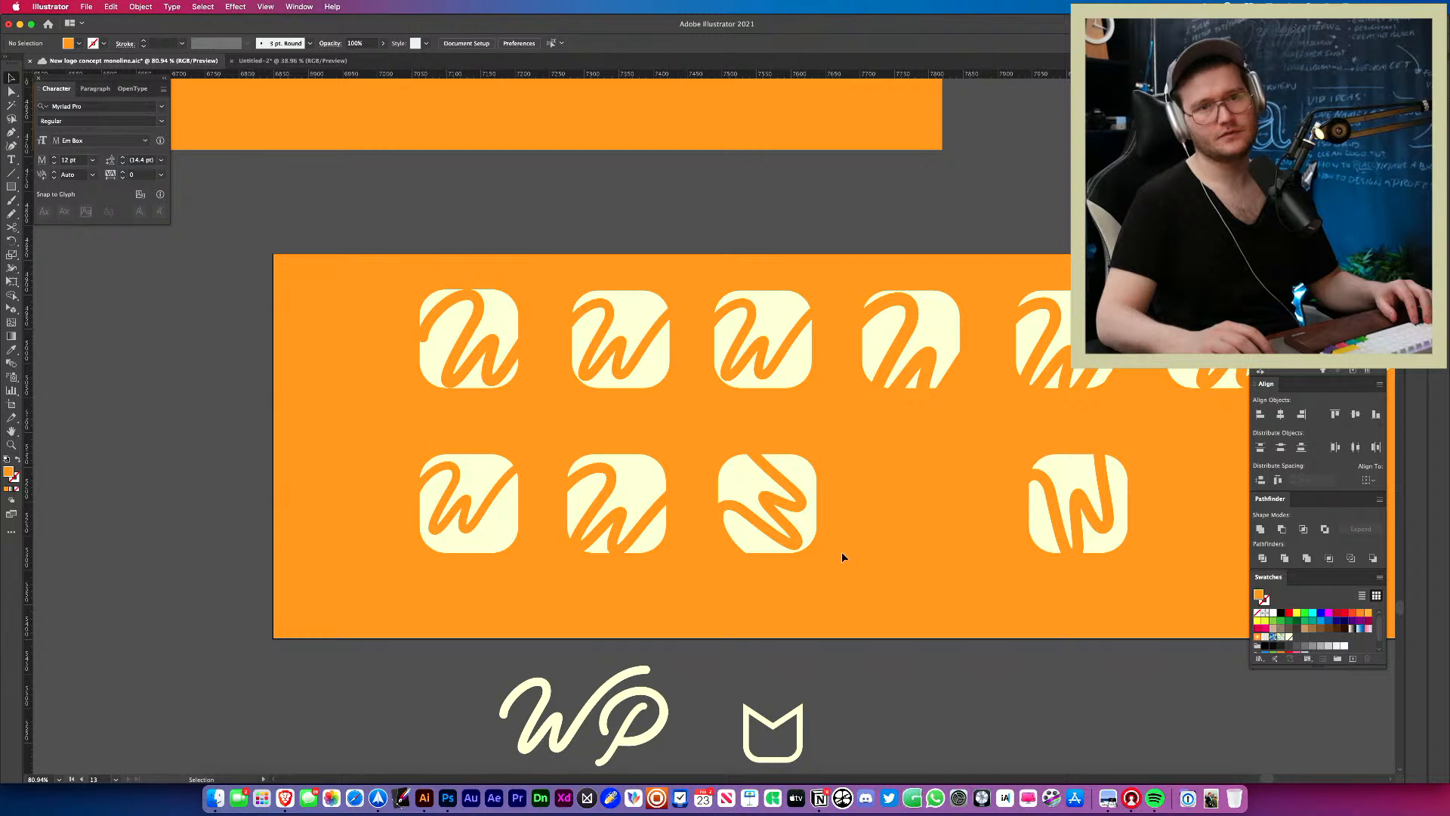
Delete the third icon in the second row, the tile with the sideways W.
left_click_drag(862, 537, 605, 584)
left_click_drag(625, 504, 468, 633)
left_click(470, 648)
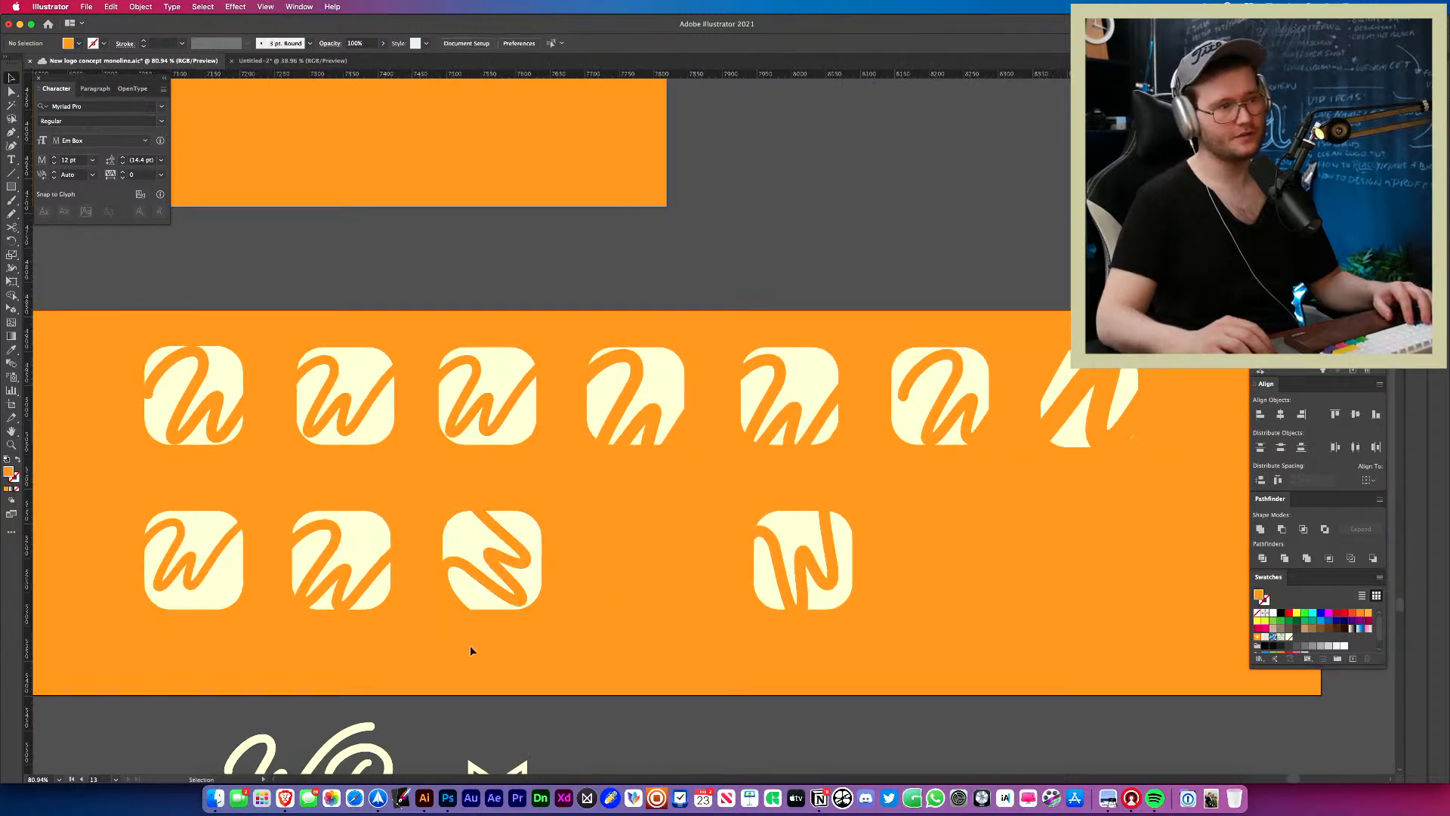
left_click_drag(598, 525, 598, 526)
left_click_drag(595, 535, 410, 673)
left_click(559, 594)
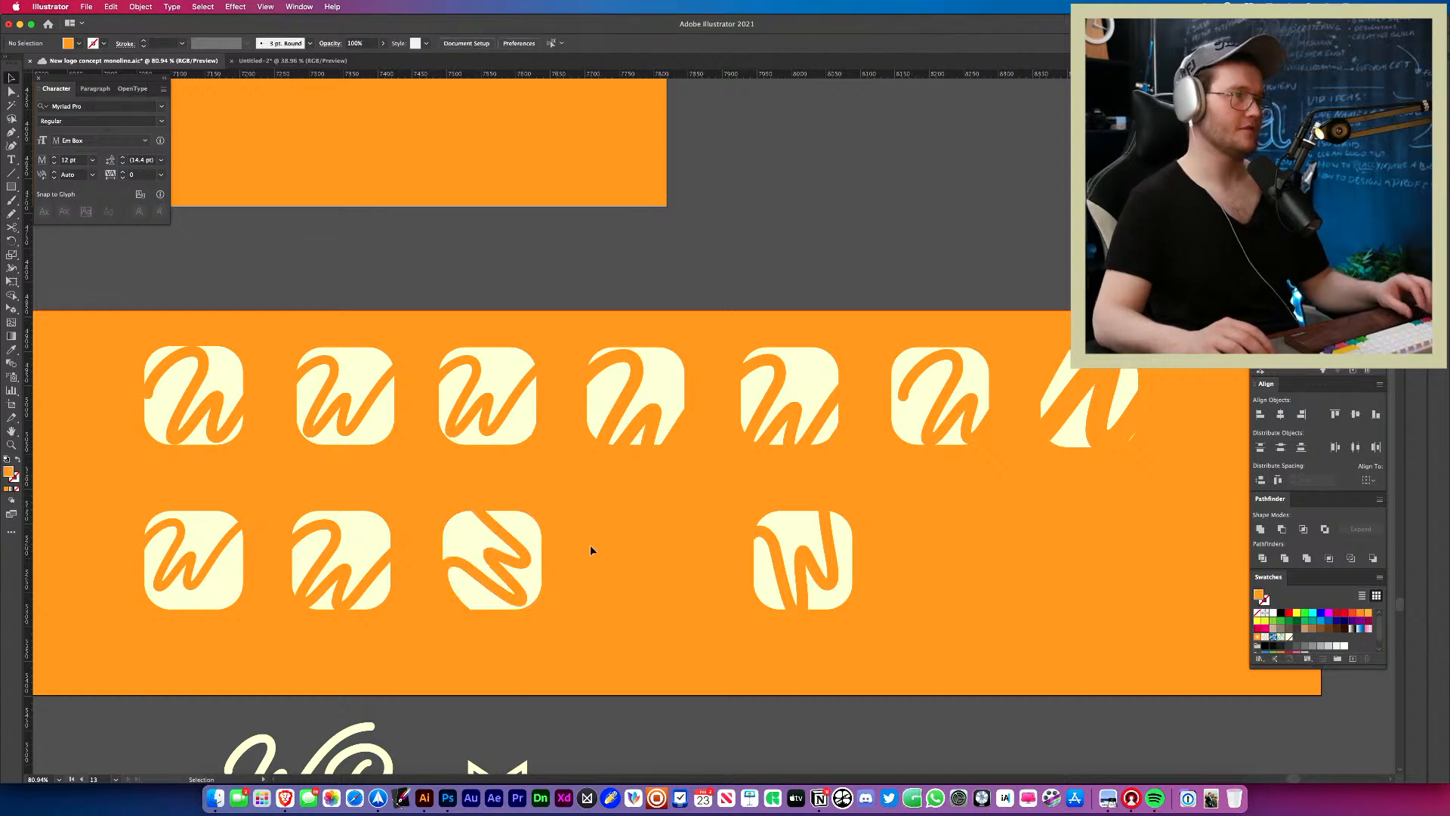
left_click_drag(590, 550, 444, 637)
key("Delete")
key("backslash")
left_click(445, 639)
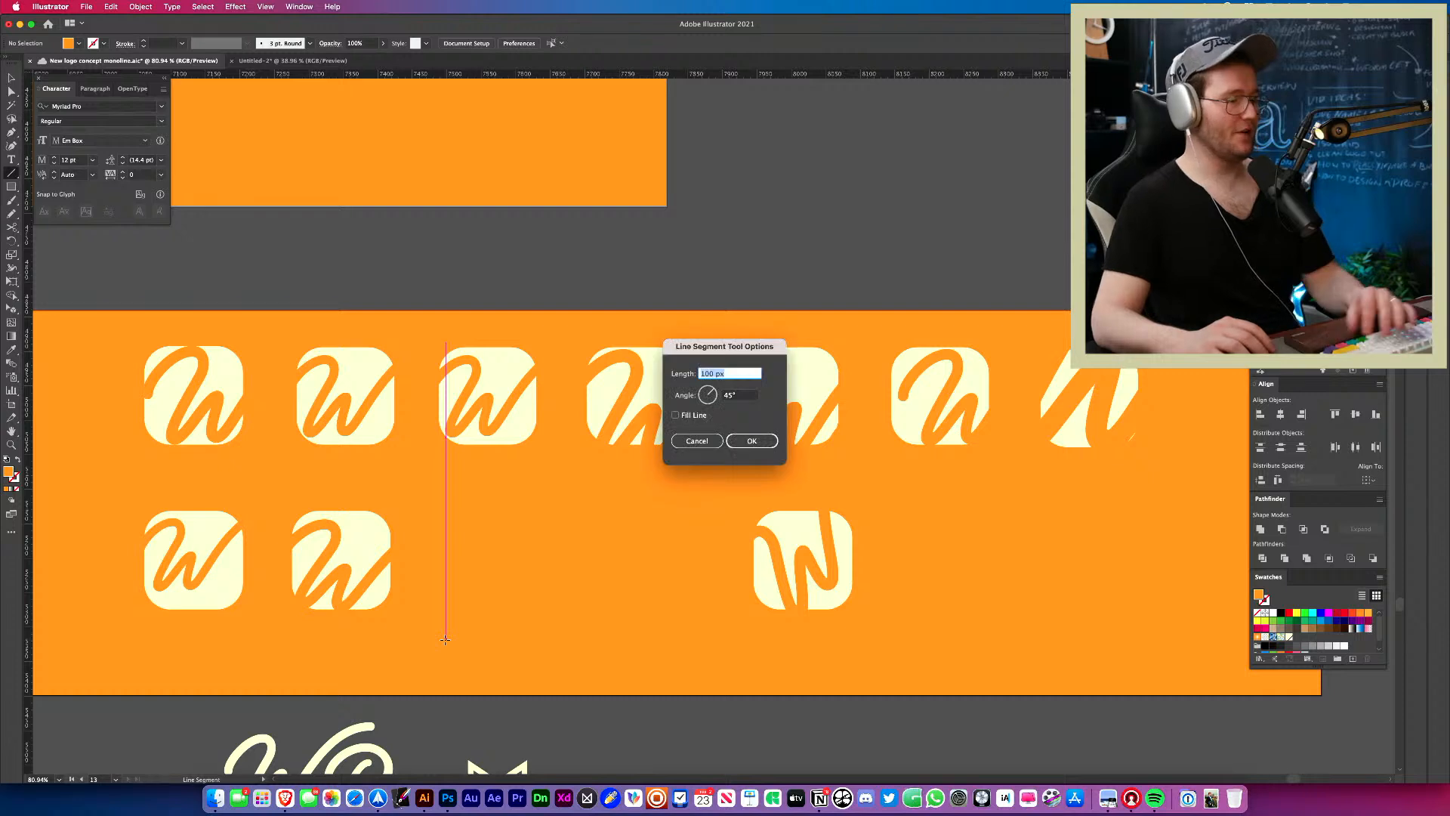
key("Escape")
key("v")
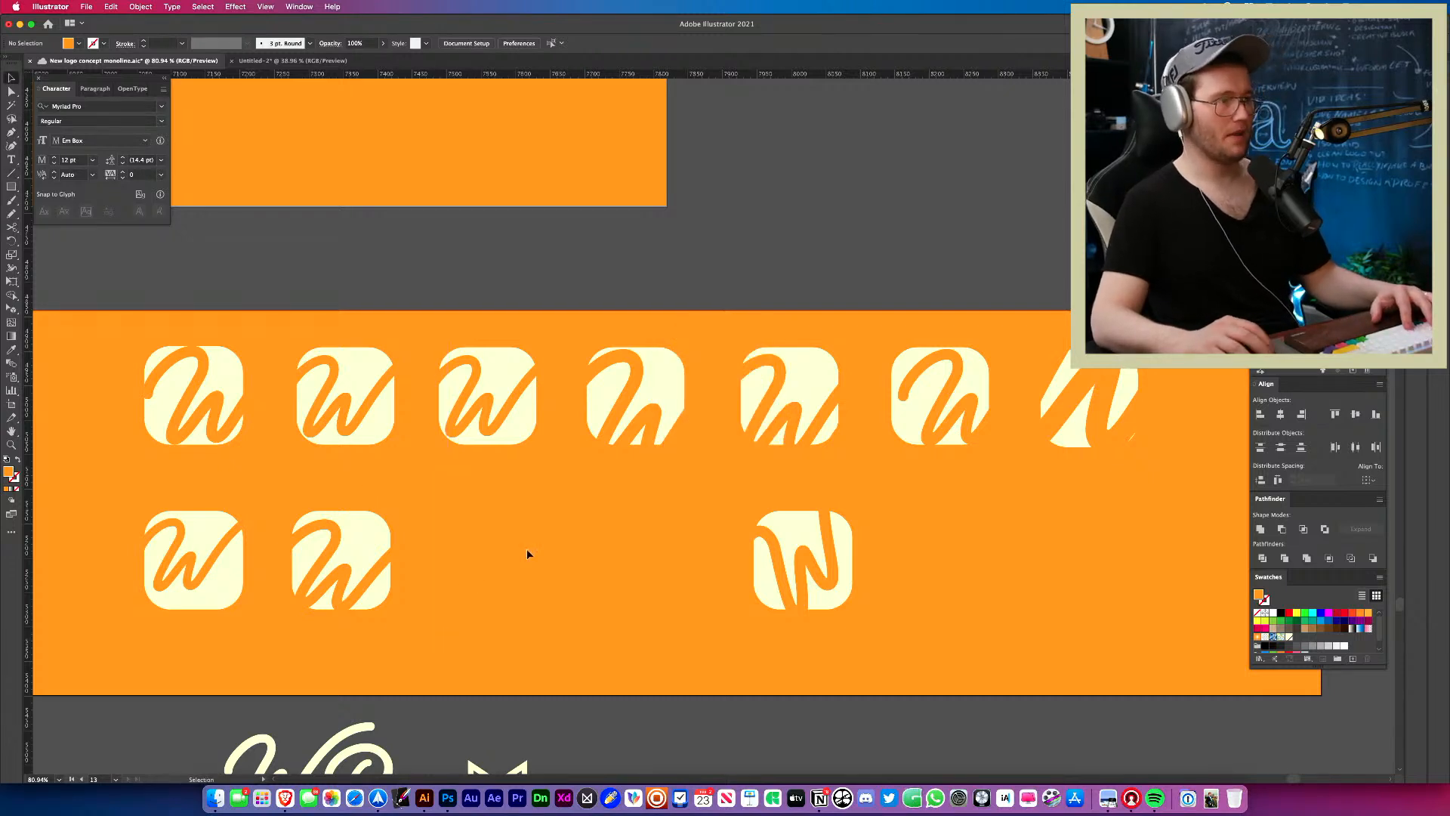
Delete the first W icon in the second row.
left_click_drag(437, 578, 92, 535)
left_click(296, 646)
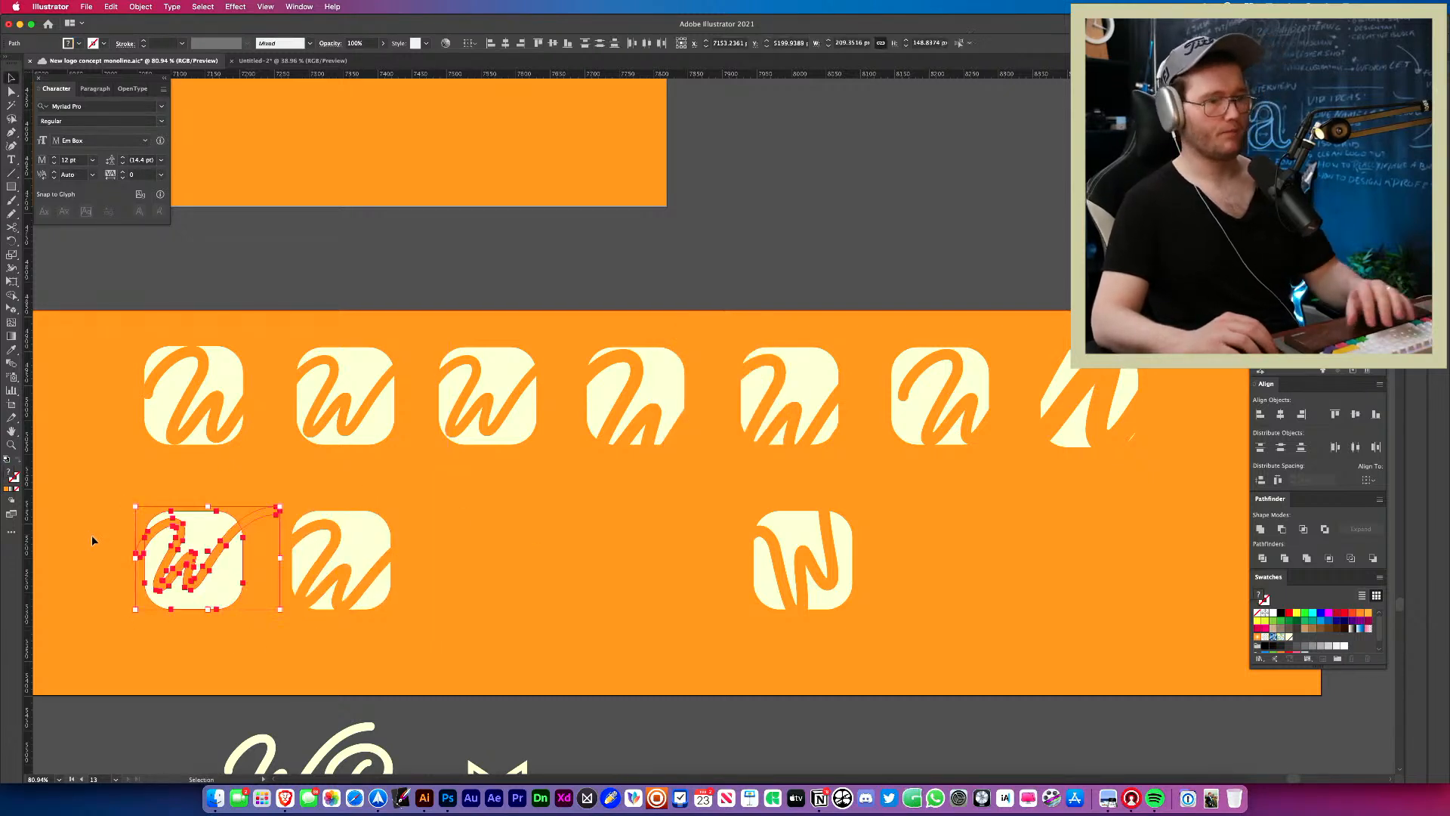
key("Delete")
Delete the sixth W icon in the first row.
left_click_drag(1055, 519, 1026, 260)
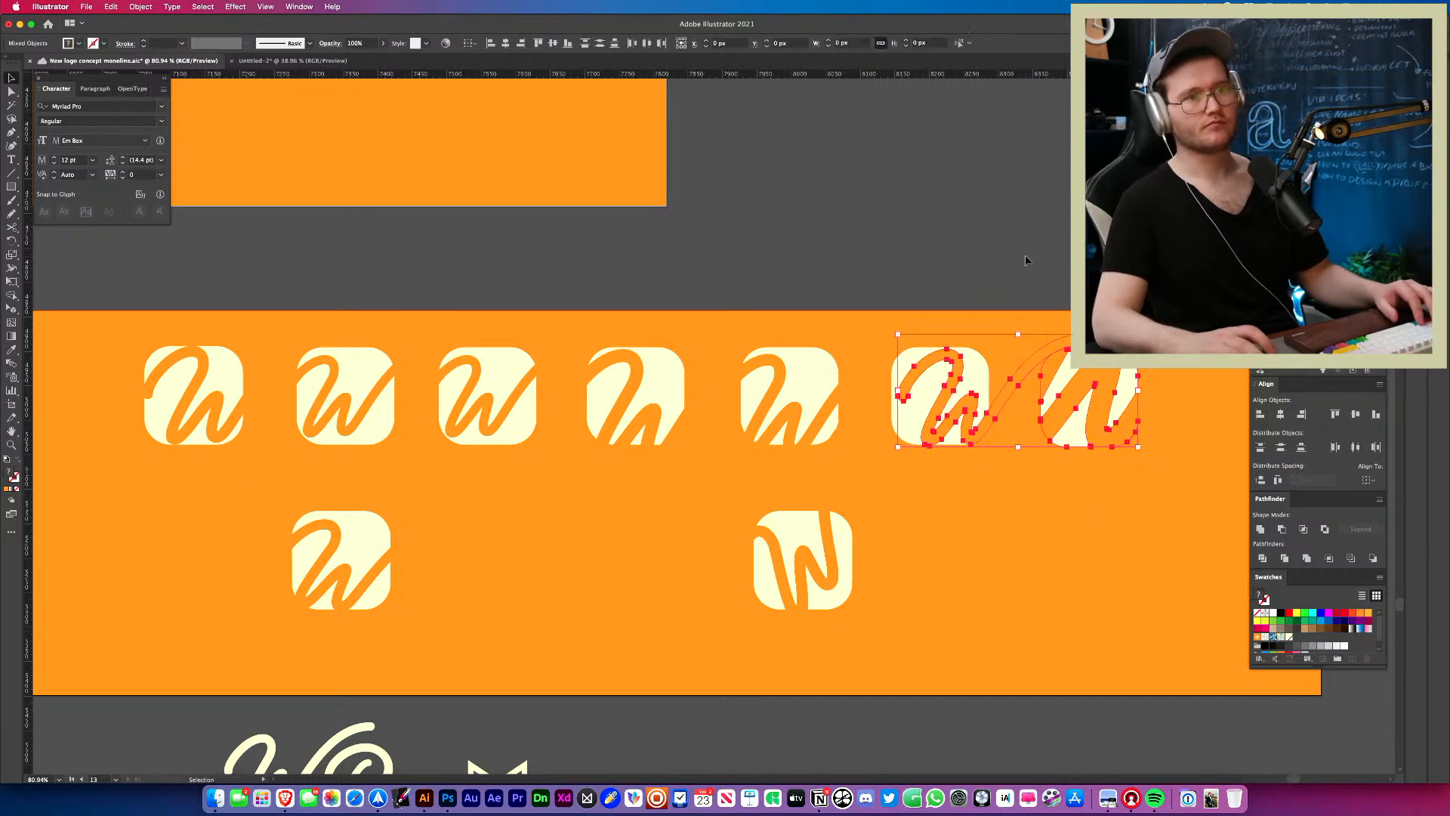
left_click(1053, 560)
key("z")
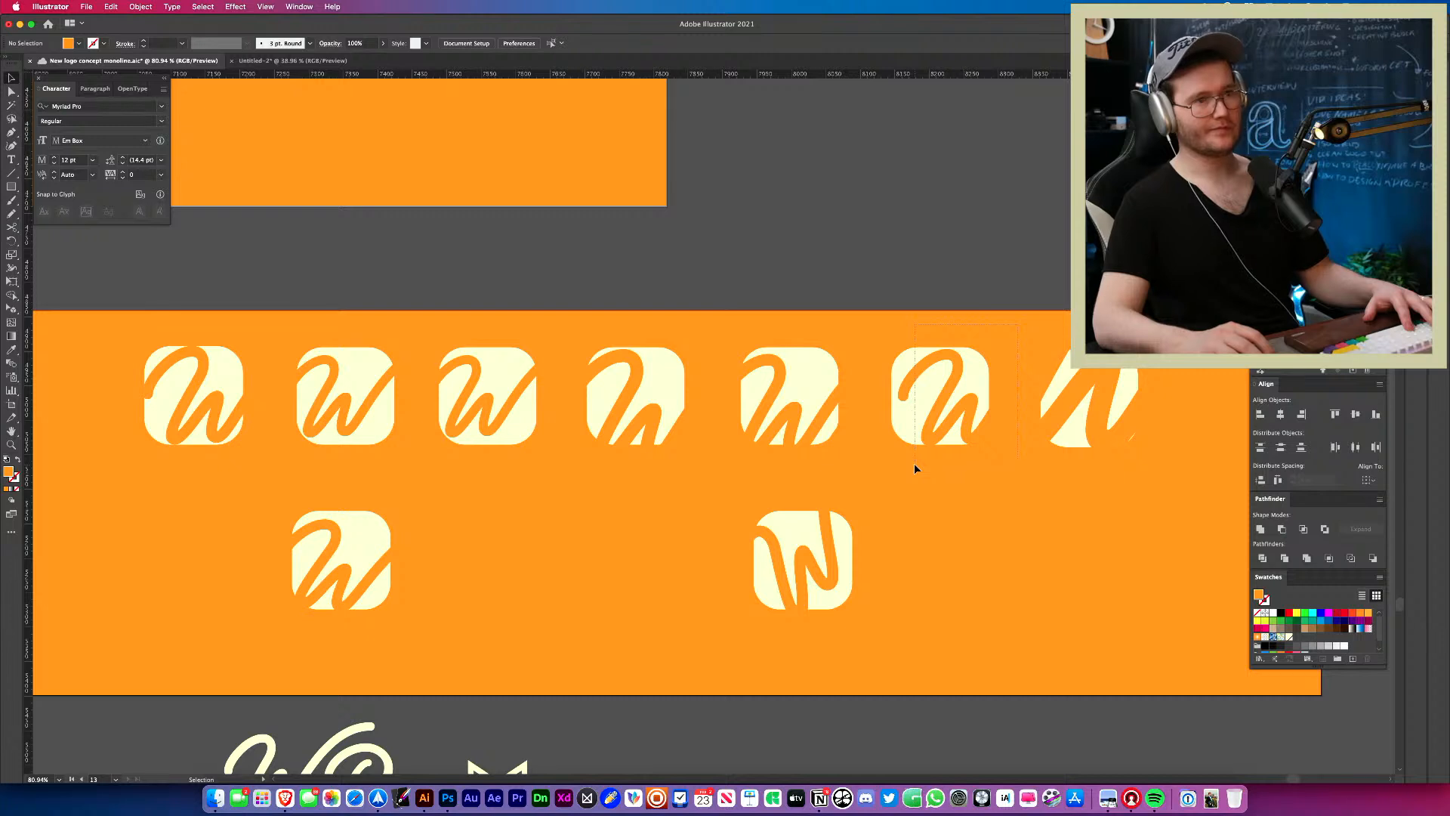
left_click_drag(914, 468, 972, 354)
key("Delete")
key("super+z")
key("Delete")
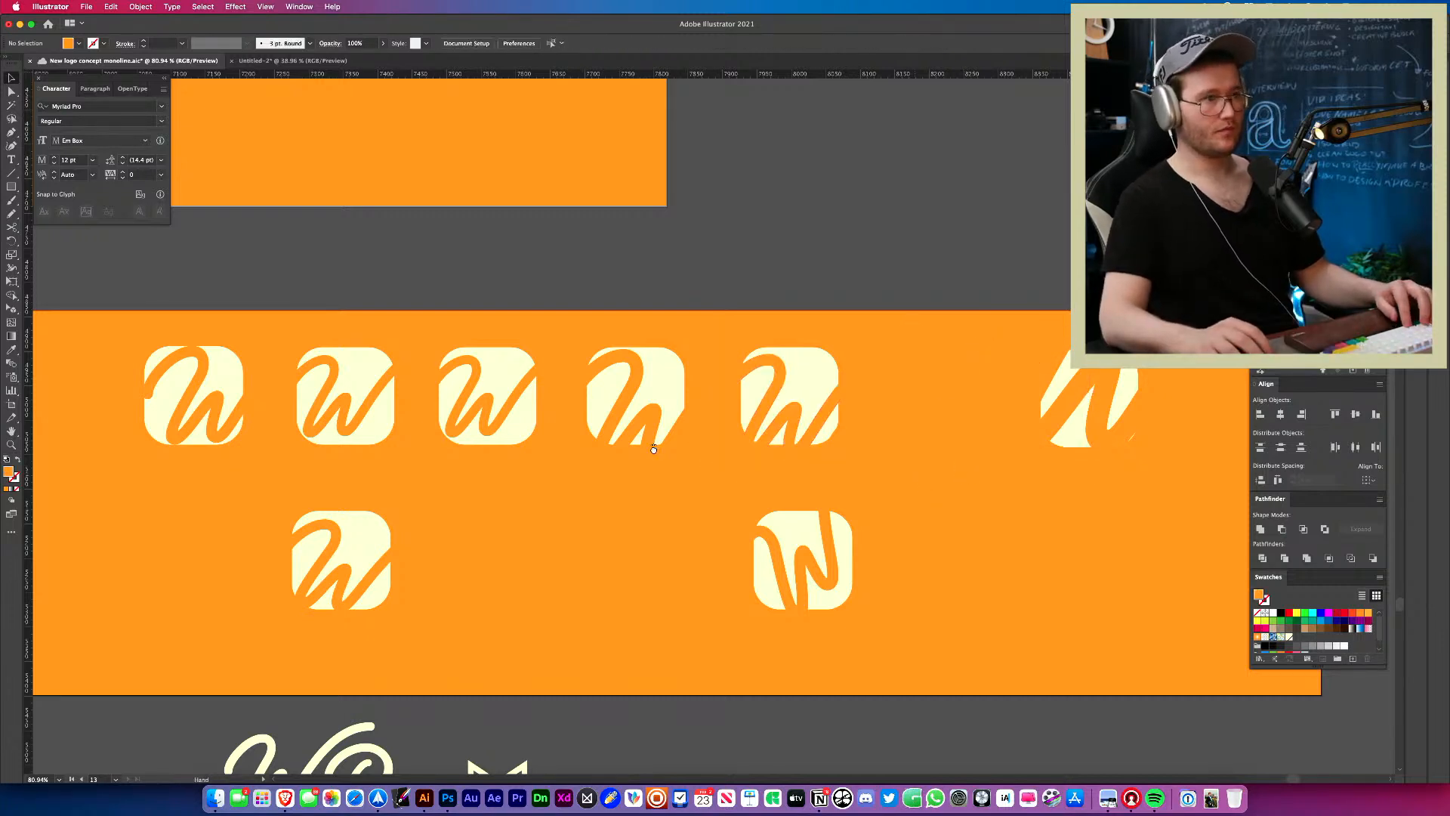
Delete the third W icon in the first row, keeping the orange background of the artboard above.
left_click_drag(658, 448, 694, 430)
left_click_drag(543, 441, 524, 148)
key("Delete")
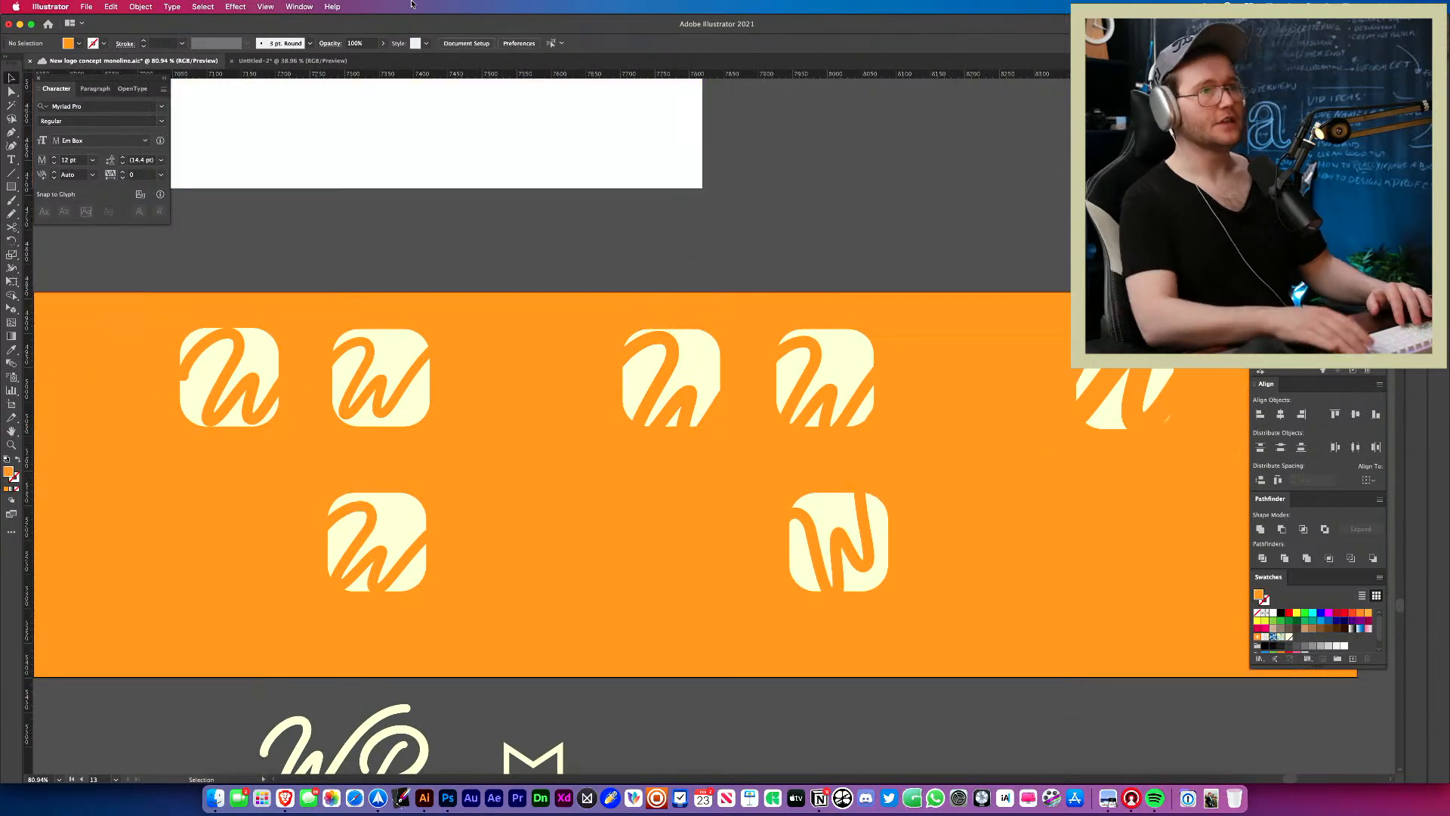
key("super+z")
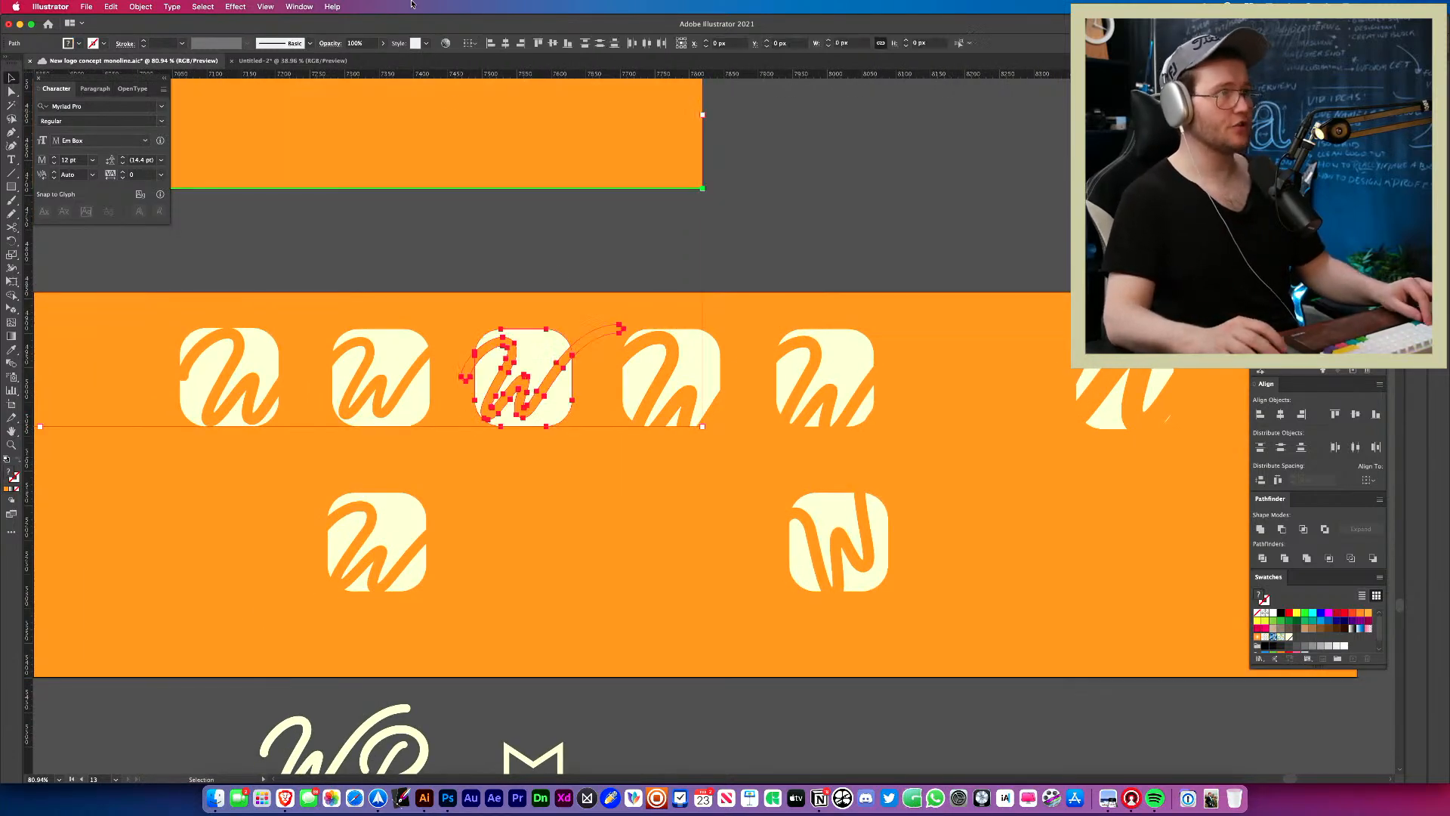
left_click(530, 279)
key("super+z")
key("super+z")
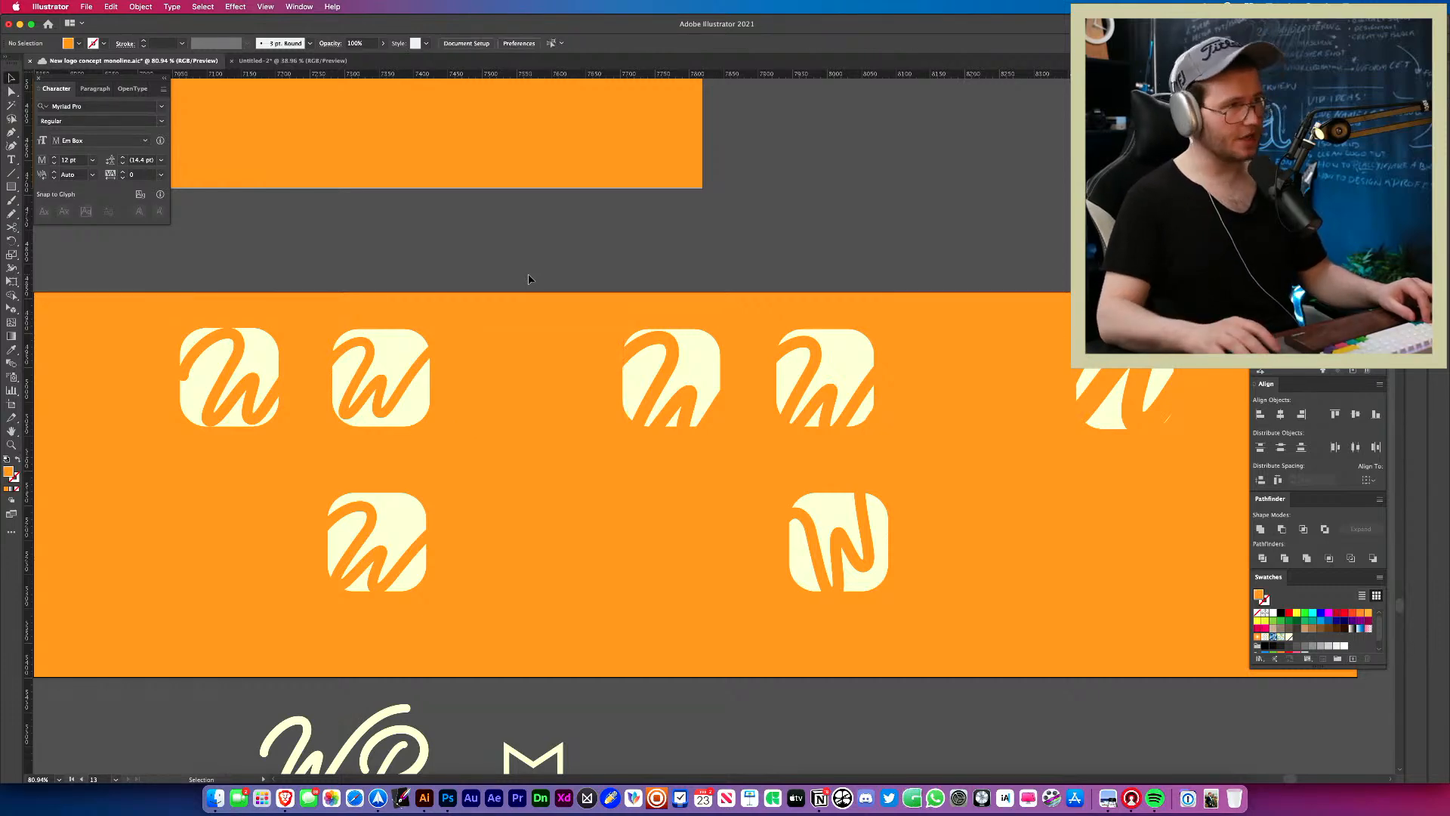
Move the tightly cropped W icon from the middle of the first row to the start of the second row.
key("z")
left_click_drag(418, 376, 498, 454)
key("v")
left_click_drag(734, 354, 651, 378)
left_click(653, 565)
scroll(654, 565, "left", 5)
left_click_drag(650, 614, 776, 619)
left_click(884, 347)
left_click_drag(836, 374, 369, 581)
left_click(598, 586)
scroll(710, 566, "down", 3)
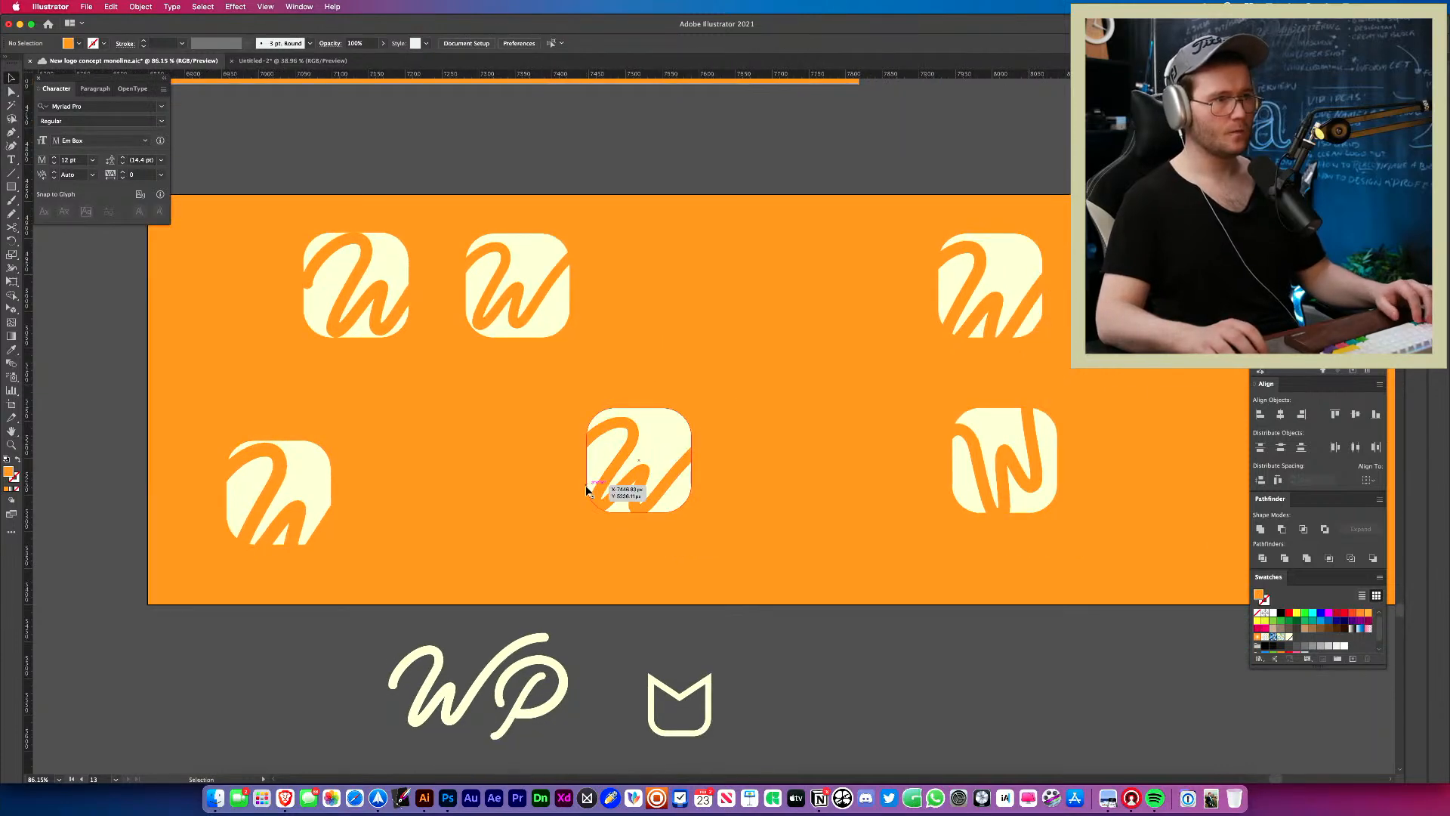
Move the WP monogram and the small shield mark from below the icon artboard out to its left.
key("z")
left_click_drag(599, 589, 298, 454)
key("v")
left_click_drag(517, 562, 91, 651)
left_click(592, 619)
Extend the icon artboard downward to roughly double height and stretch its orange background to fill it, about 1093 px tall.
key("shift+o")
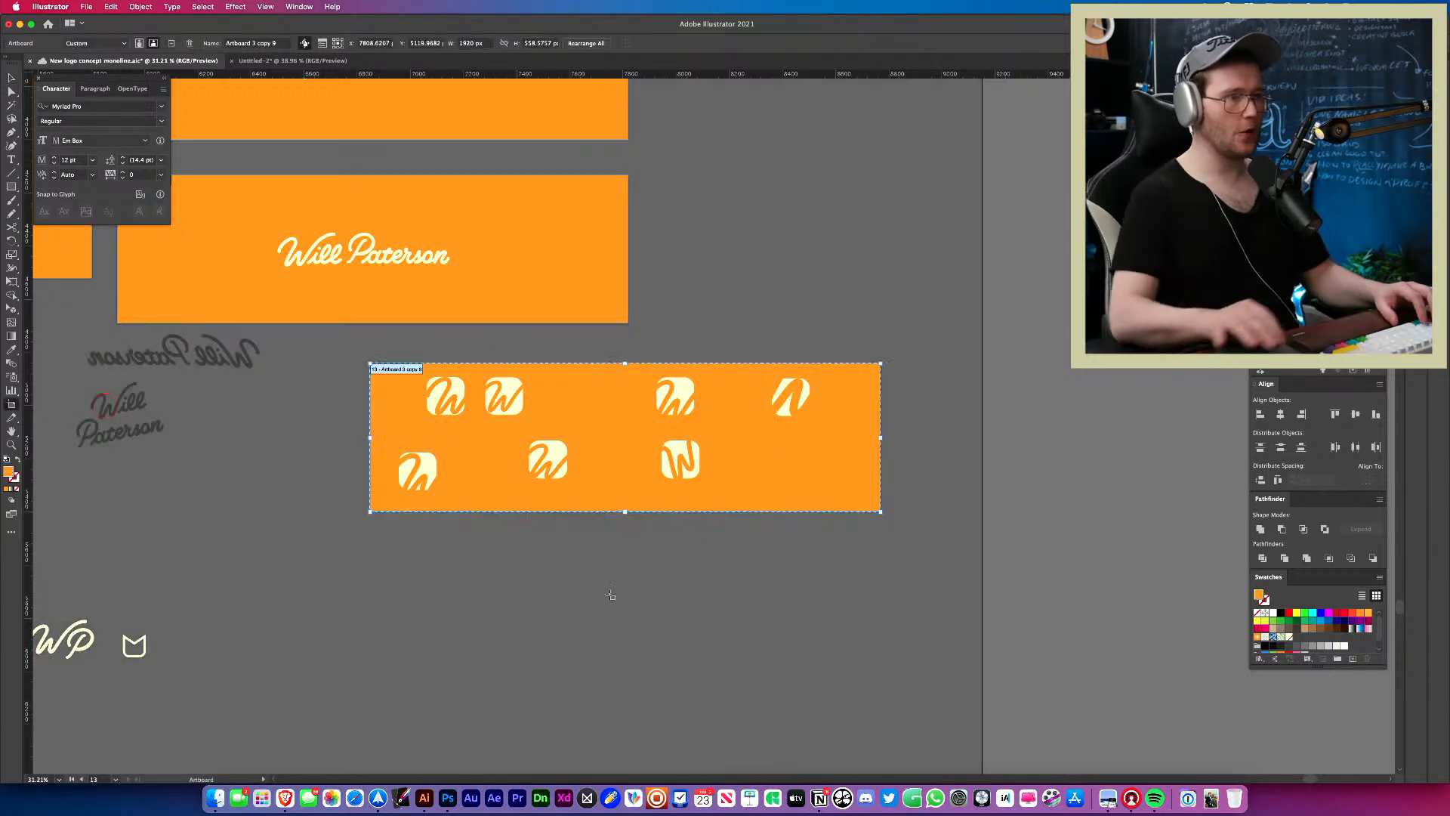
left_click_drag(625, 514, 625, 653)
key("v")
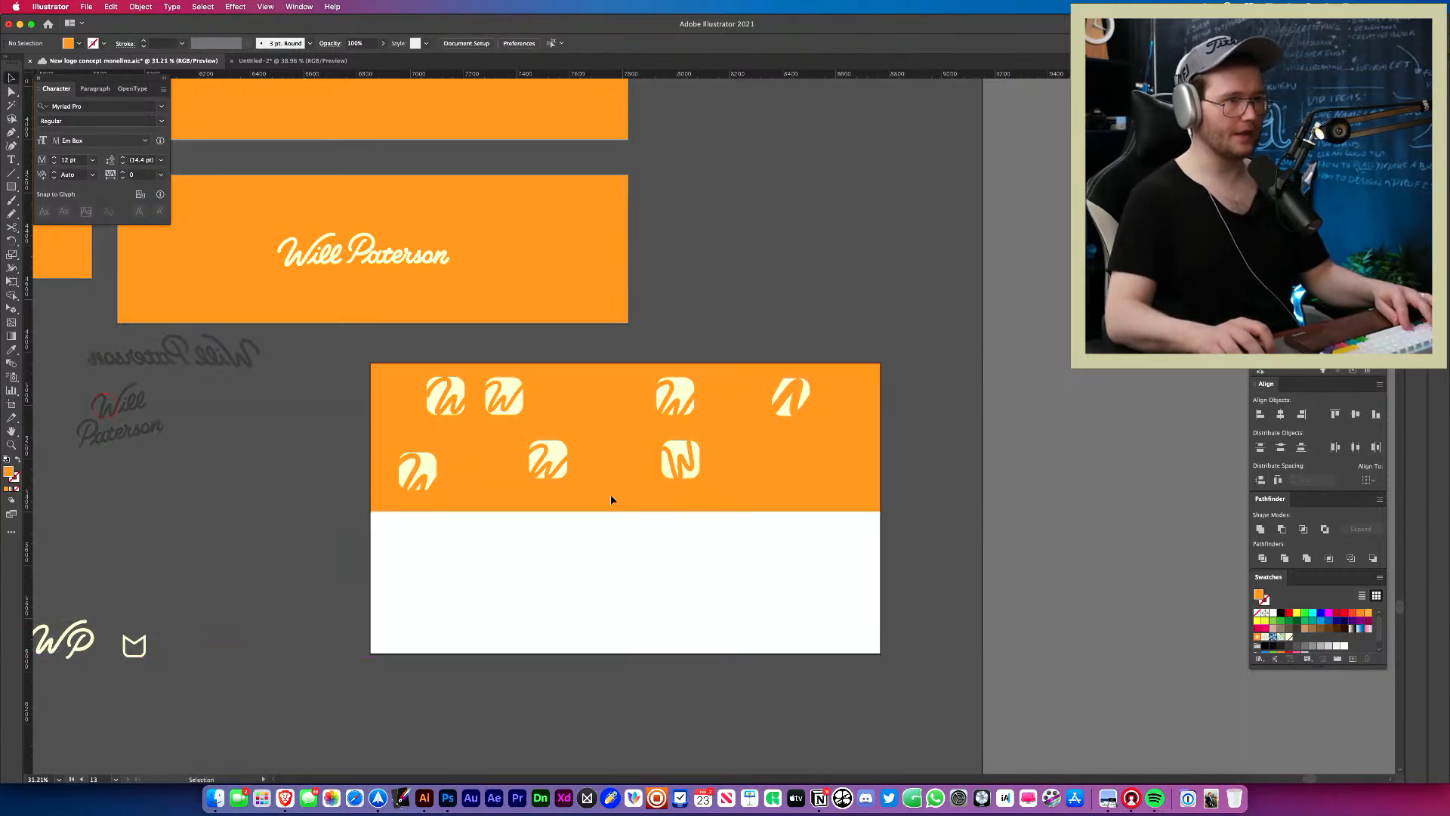
left_click(596, 495)
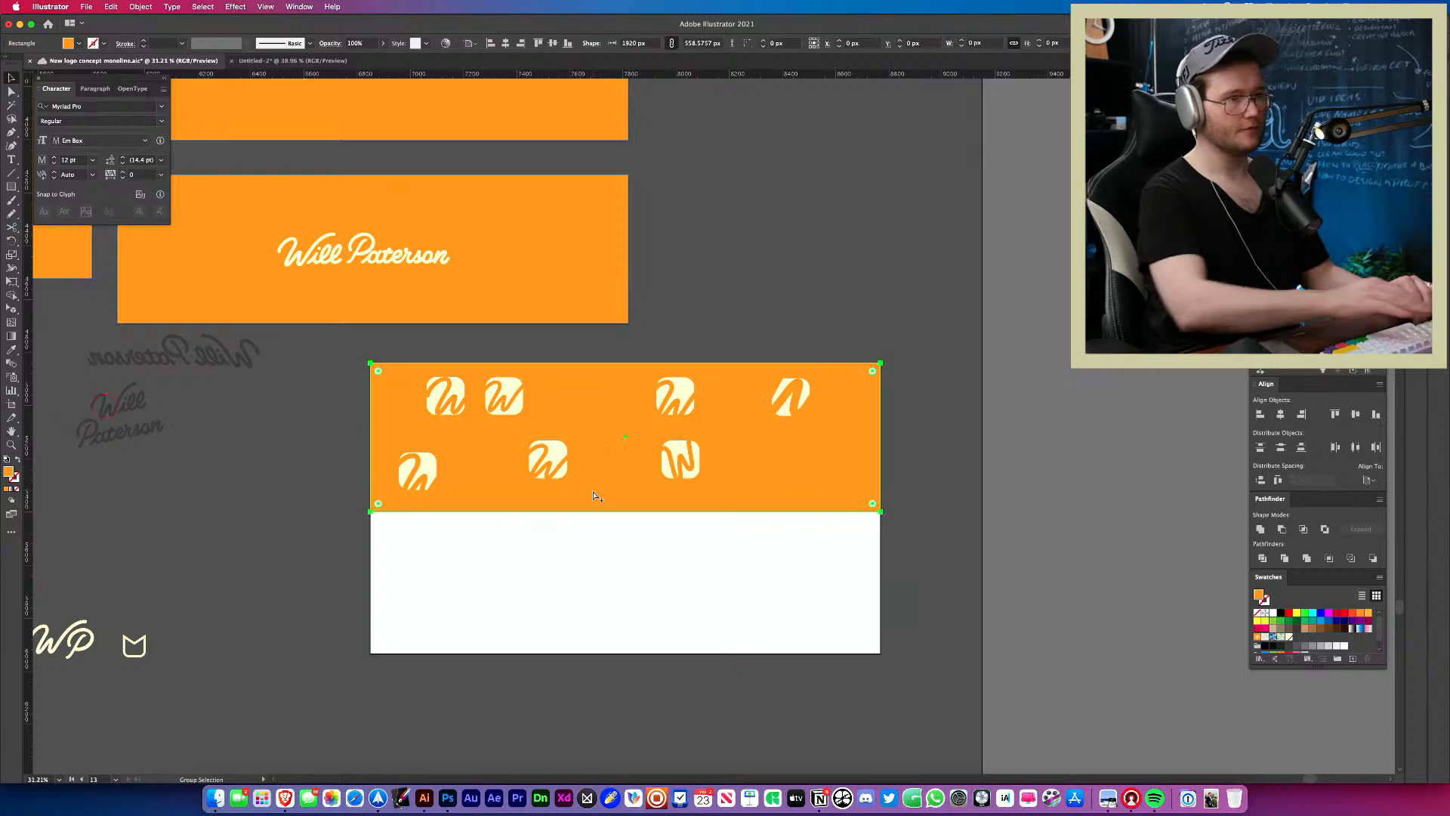
left_click_drag(628, 513, 663, 653)
left_click(707, 739)
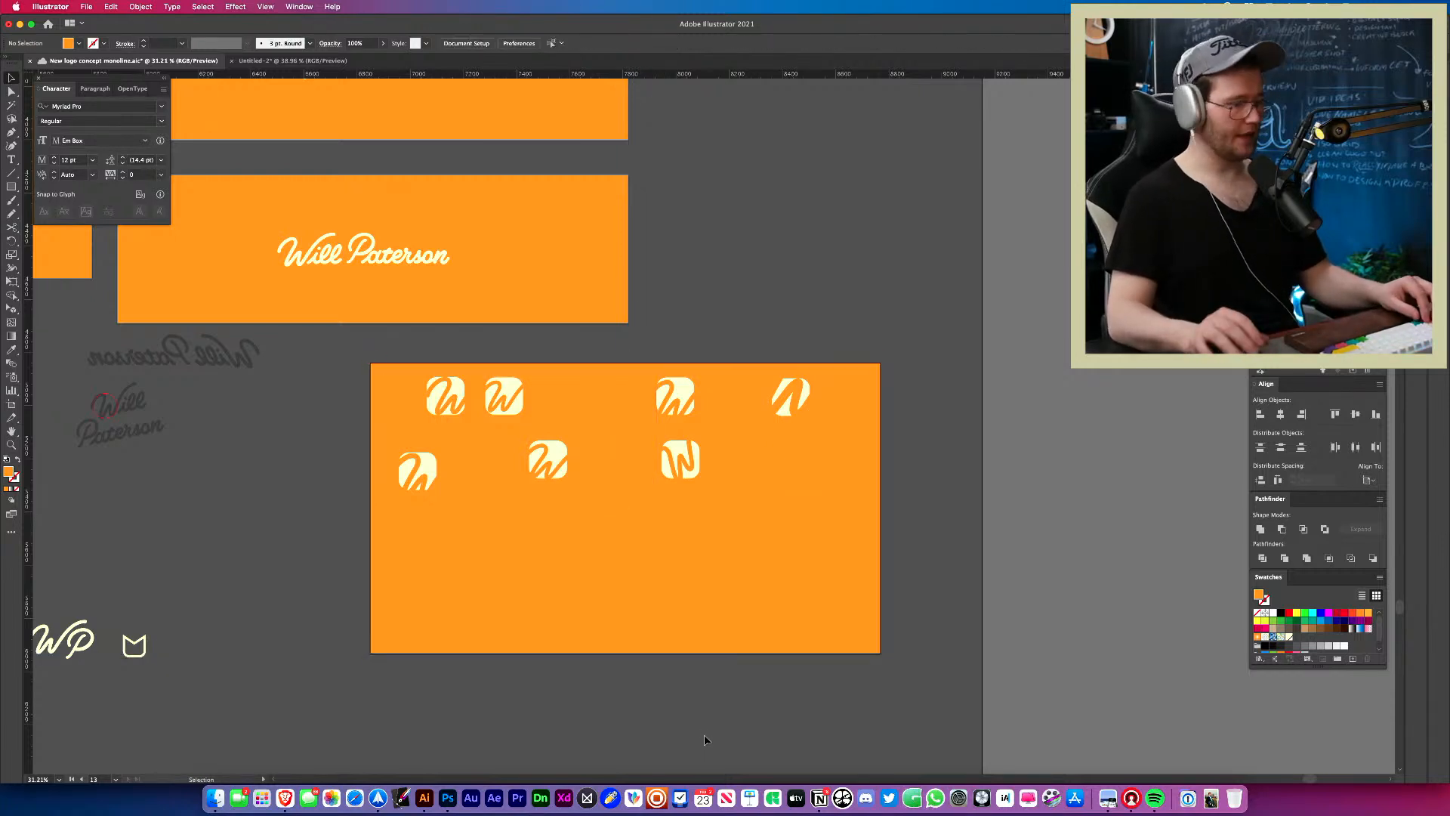
left_click(675, 612)
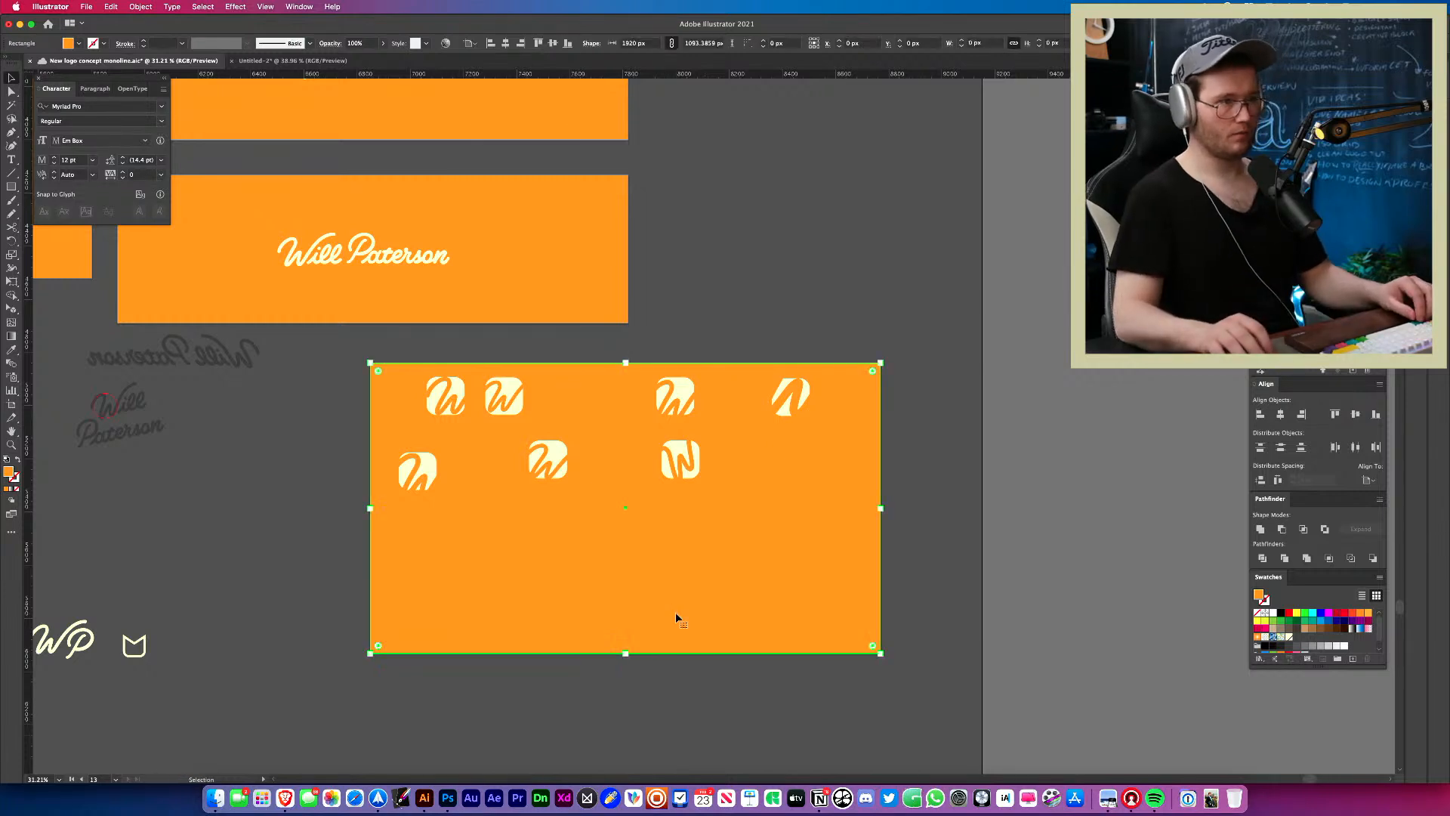
key("super+shift+a")
Move the tightly cropped W icon from the start of the second row straight down to begin a third row.
left_click_drag(561, 501, 979, 460)
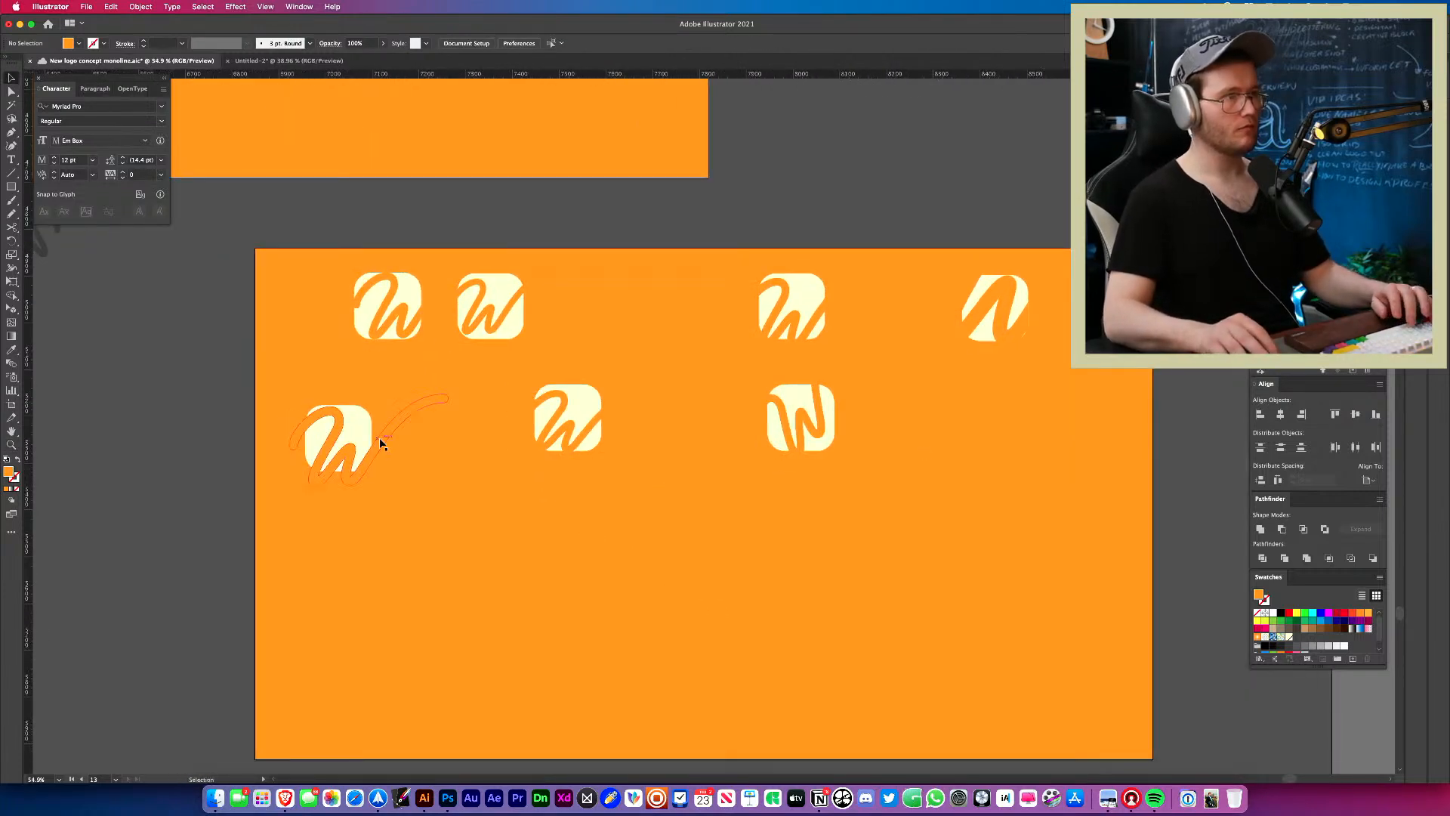
left_click_drag(358, 433, 615, 441)
left_click(398, 446)
left_click(465, 487)
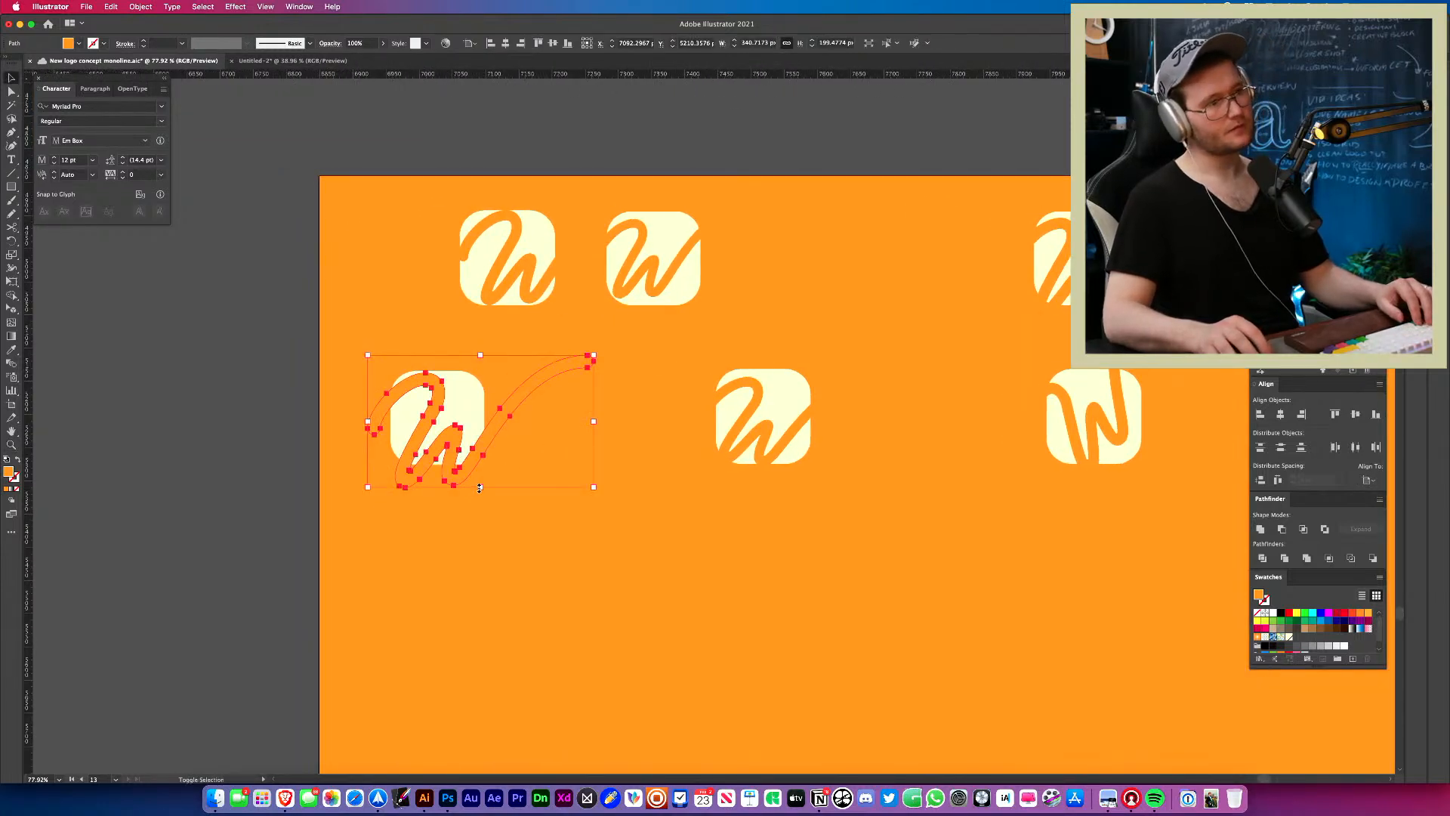
left_click(500, 560)
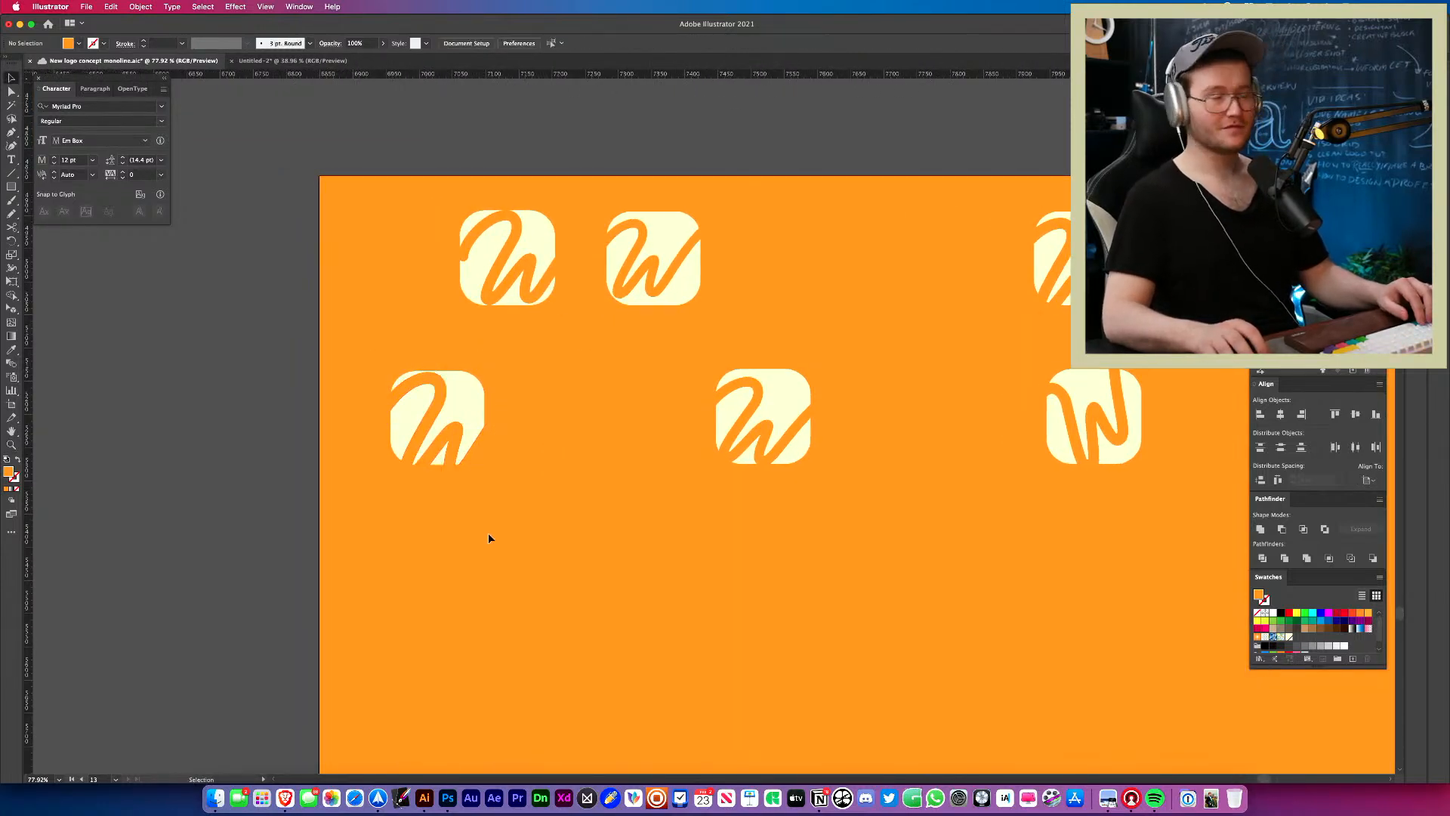
left_click(386, 361)
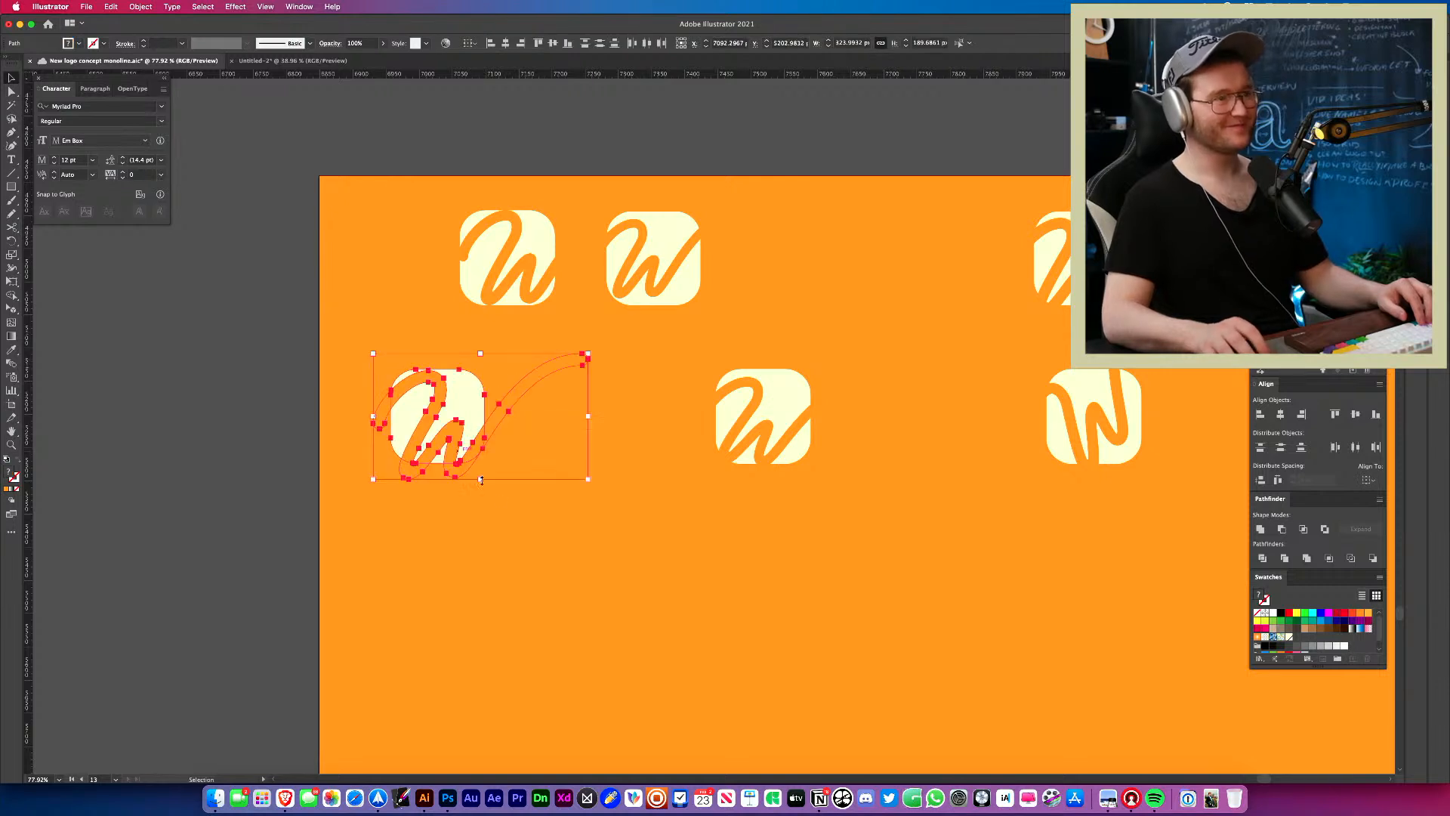
left_click_drag(462, 433, 461, 546)
left_click(663, 609)
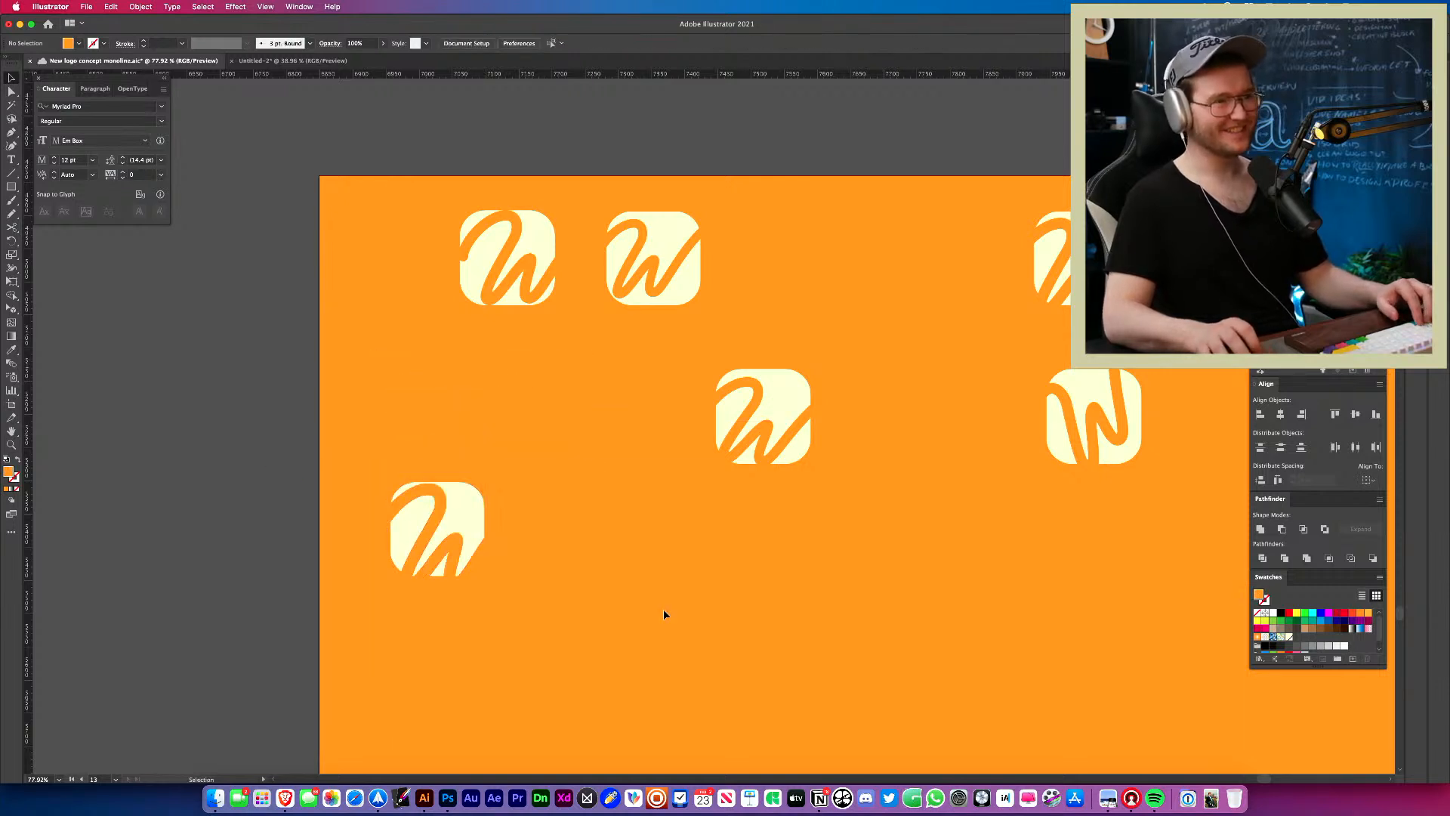
Move the third W icon of the first row down beside the icon that starts the third row.
left_click_drag(688, 542, 706, 425)
left_click_drag(713, 288, 624, 365)
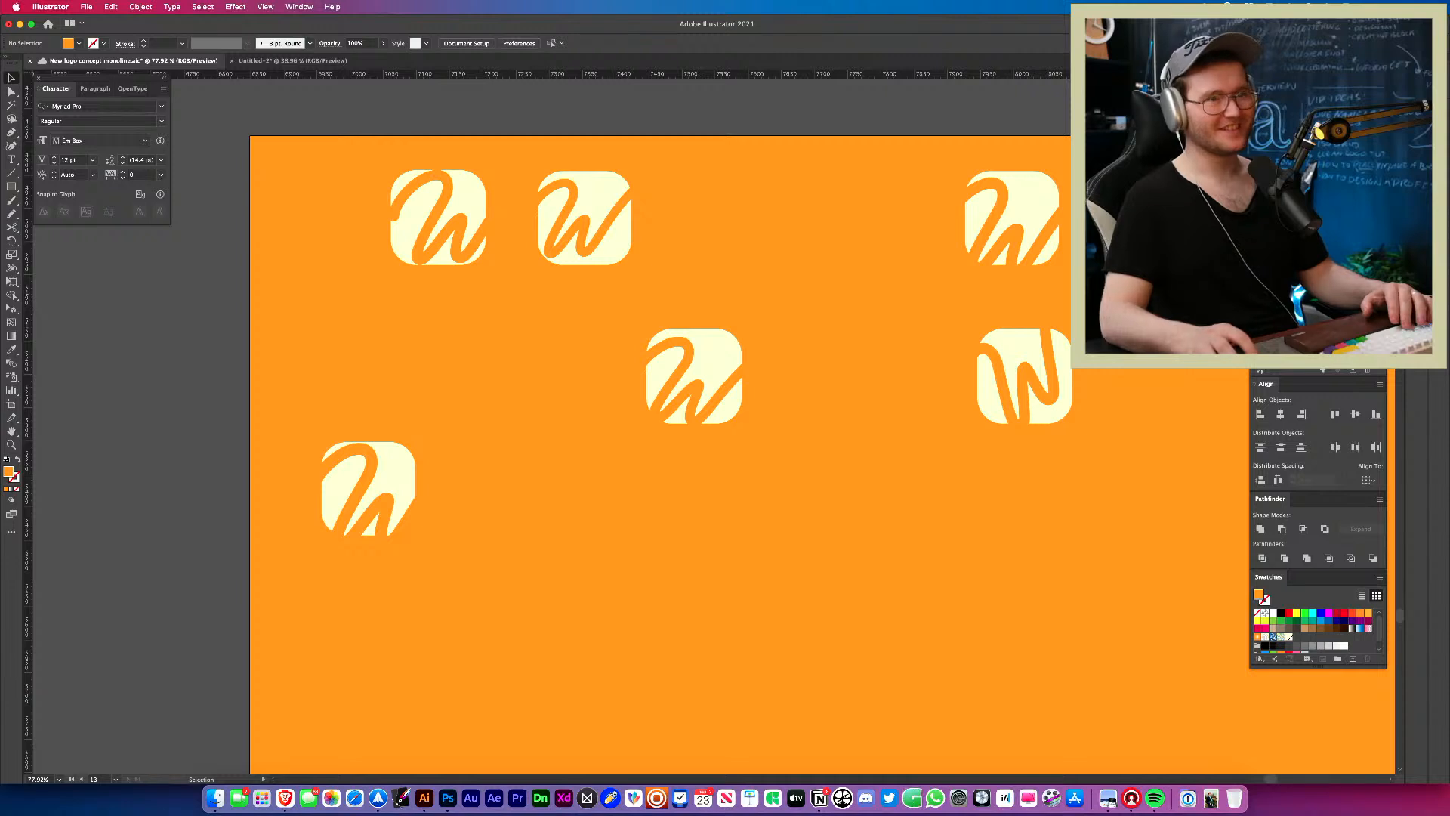
left_click(997, 215)
left_click(892, 217)
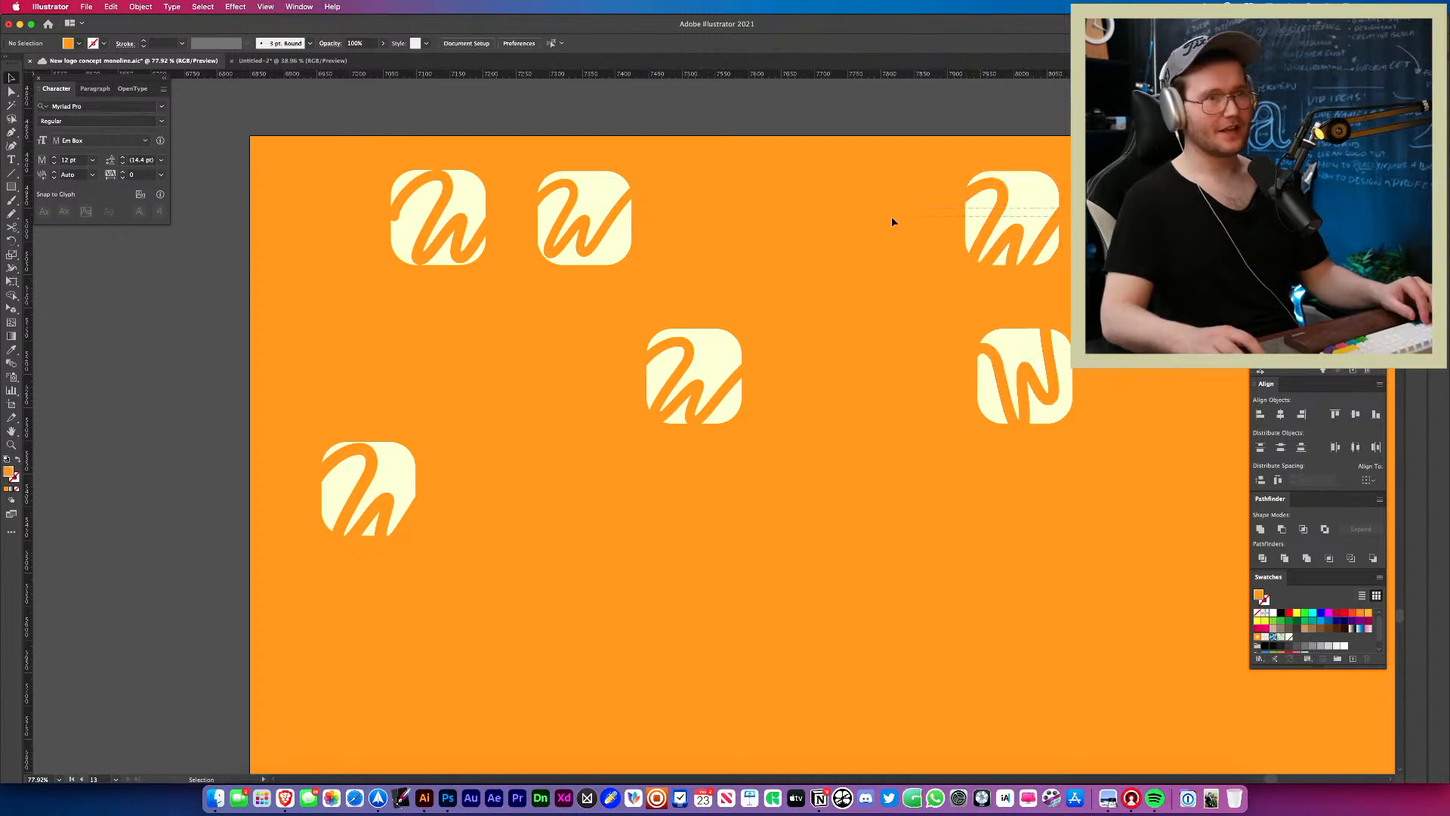
left_click(1031, 198)
left_click_drag(1031, 197, 520, 471)
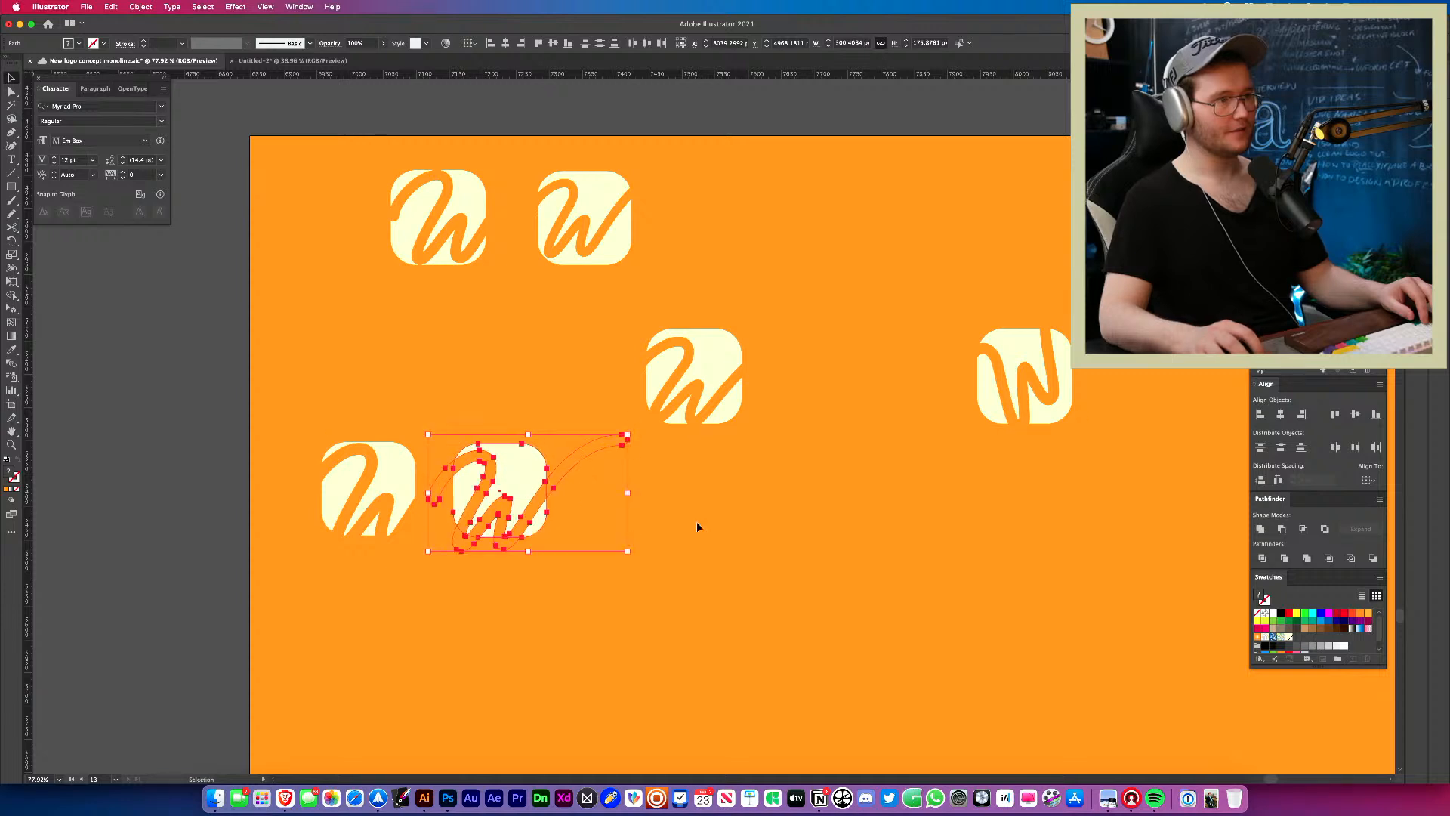
left_click(679, 527)
Nudge the first icon of the third row slightly left to widen its gap to the second icon.
left_click_drag(301, 393, 298, 390)
left_click_drag(371, 521, 362, 523)
left_click(503, 580)
left_click_drag(503, 580, 532, 529)
left_click(618, 510)
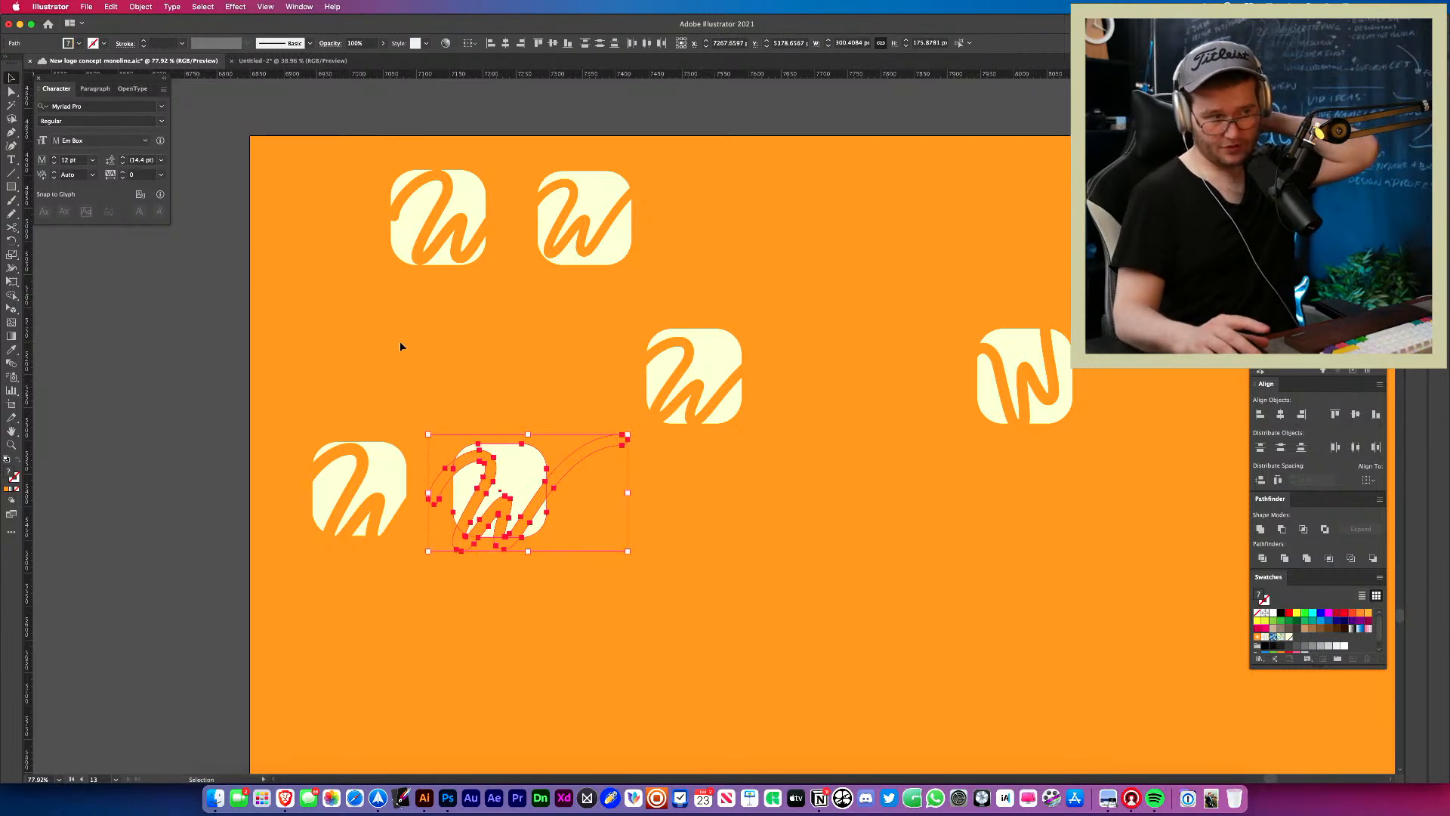
left_click(736, 678)
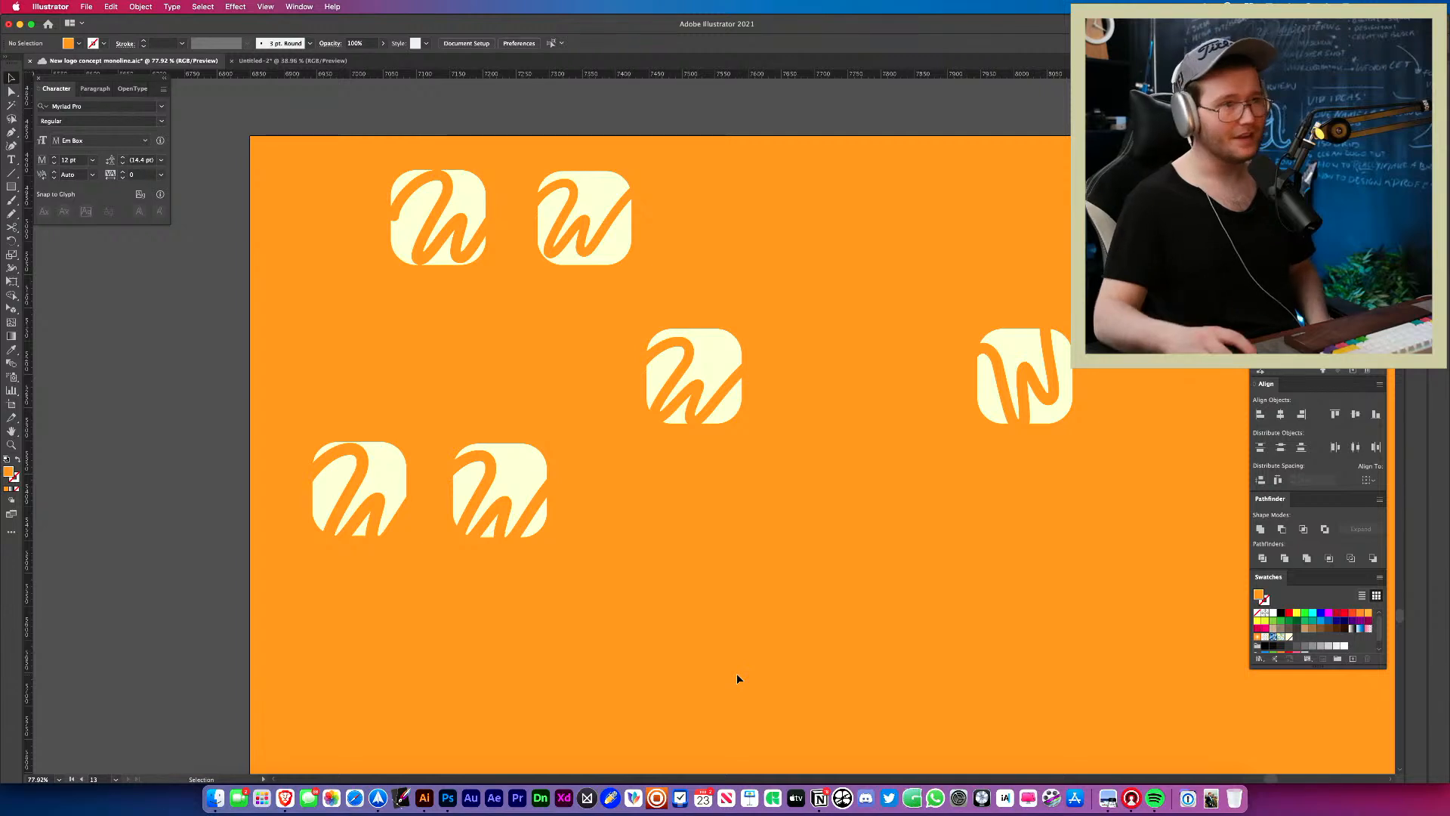
Move the less tightly cropped slanted W icon from the middle row into third place in the third row.
left_click(709, 370)
left_click_drag(709, 370, 657, 488)
left_click(768, 504)
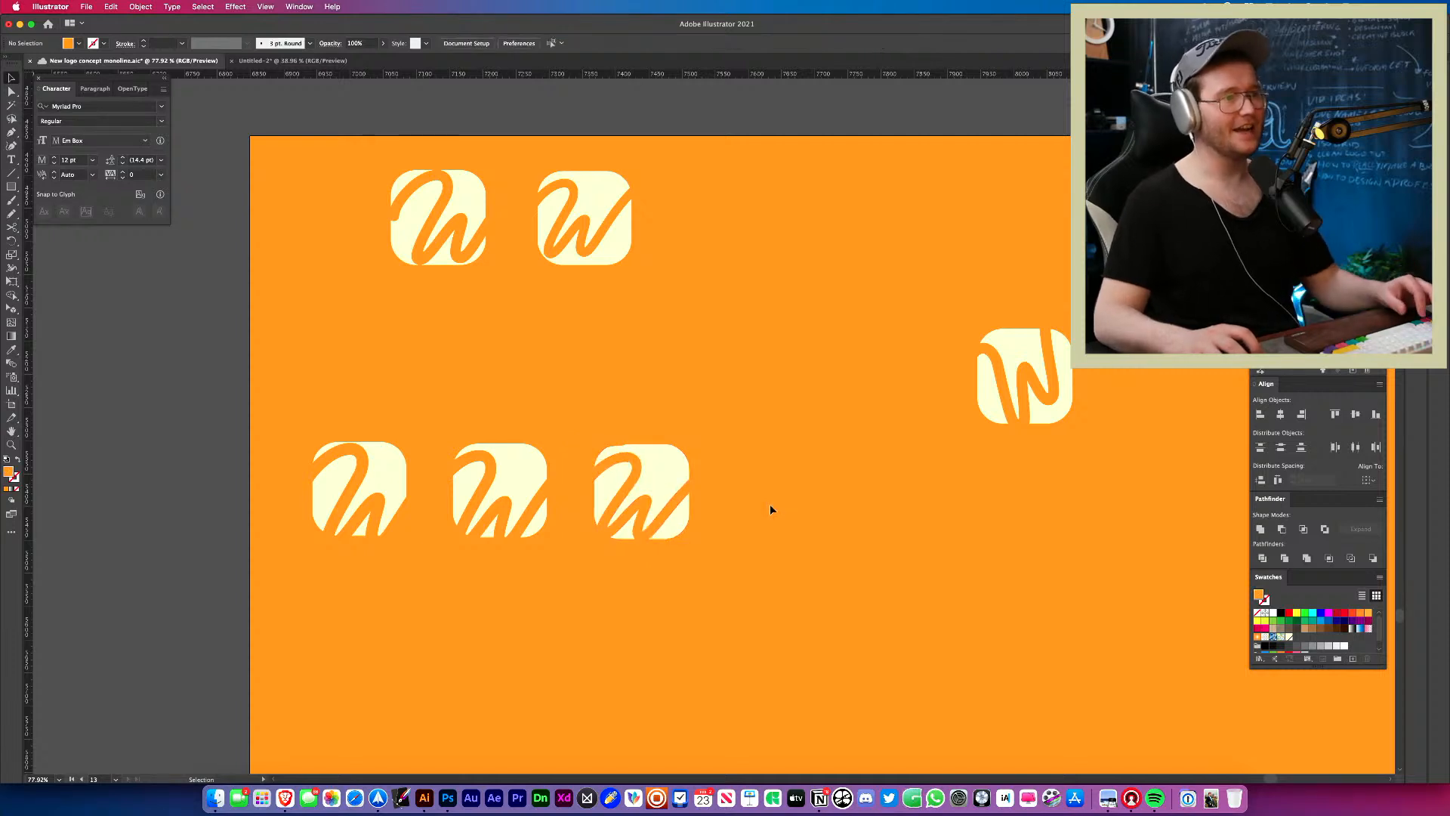
Examine the paths and anchor points around the thin sliver at the lower-right corner of the most tightly cropped icon.
left_click_drag(769, 505, 541, 488)
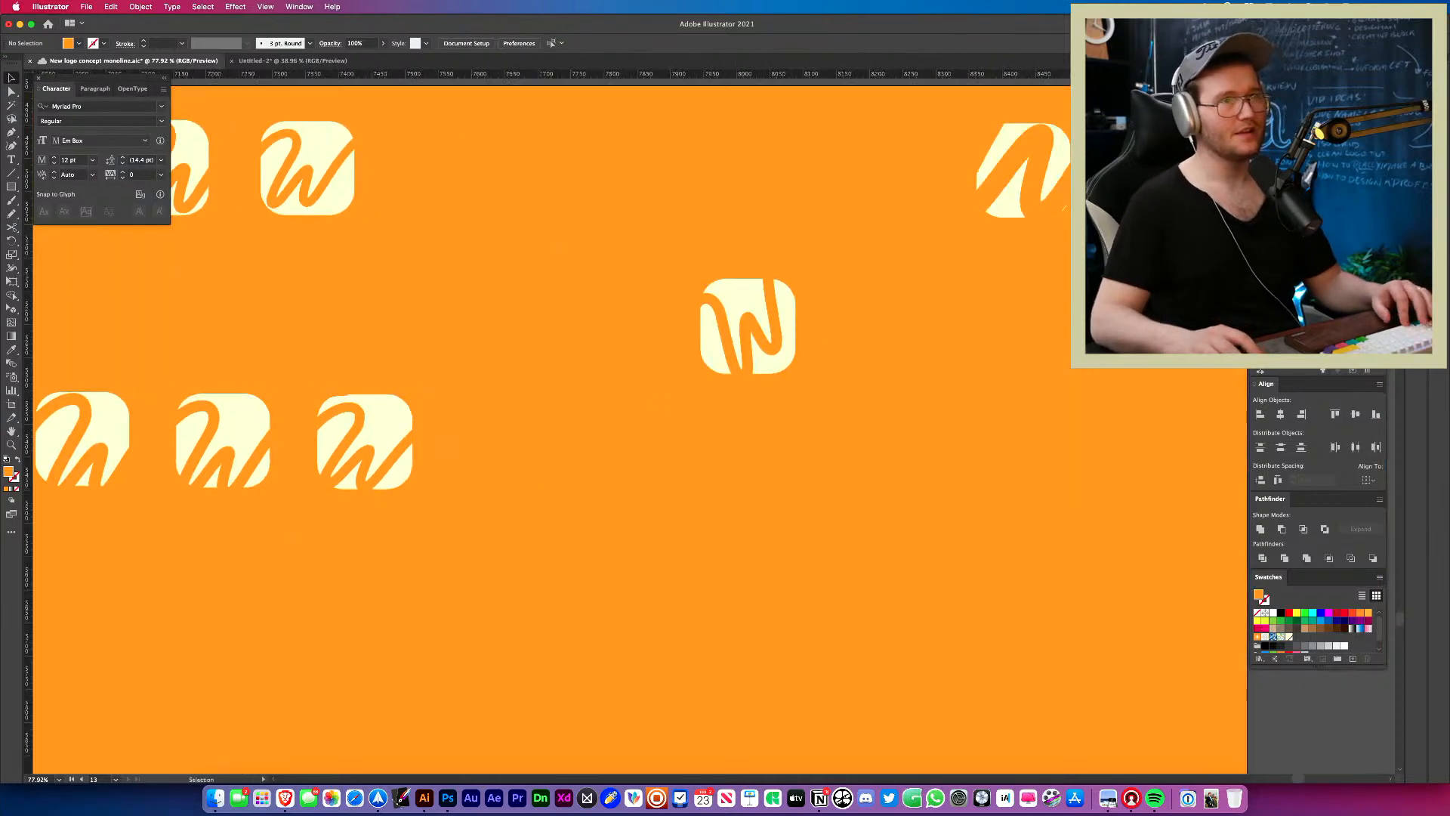
left_click_drag(1048, 210, 949, 485)
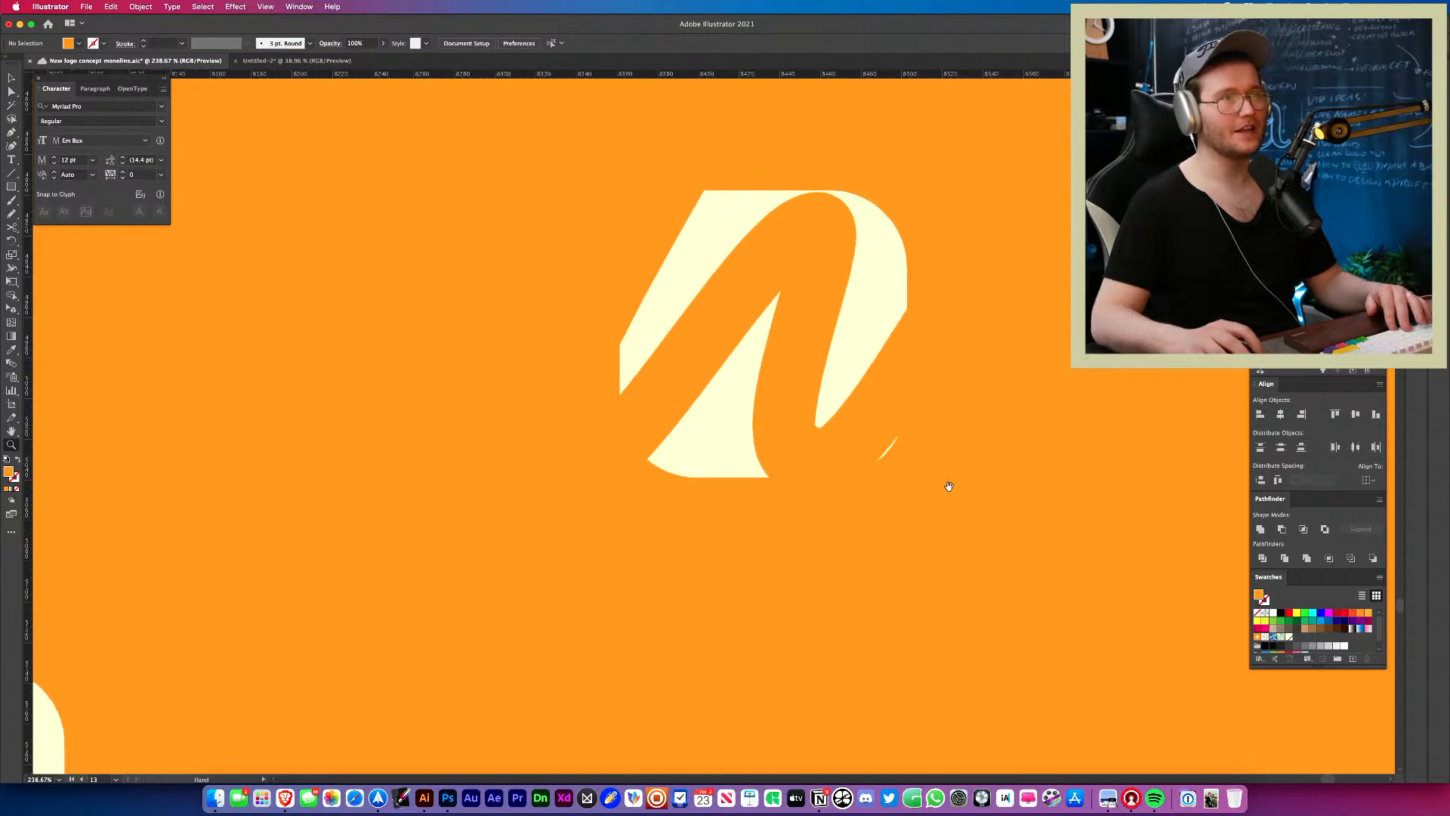
left_click(841, 457)
left_click(843, 456)
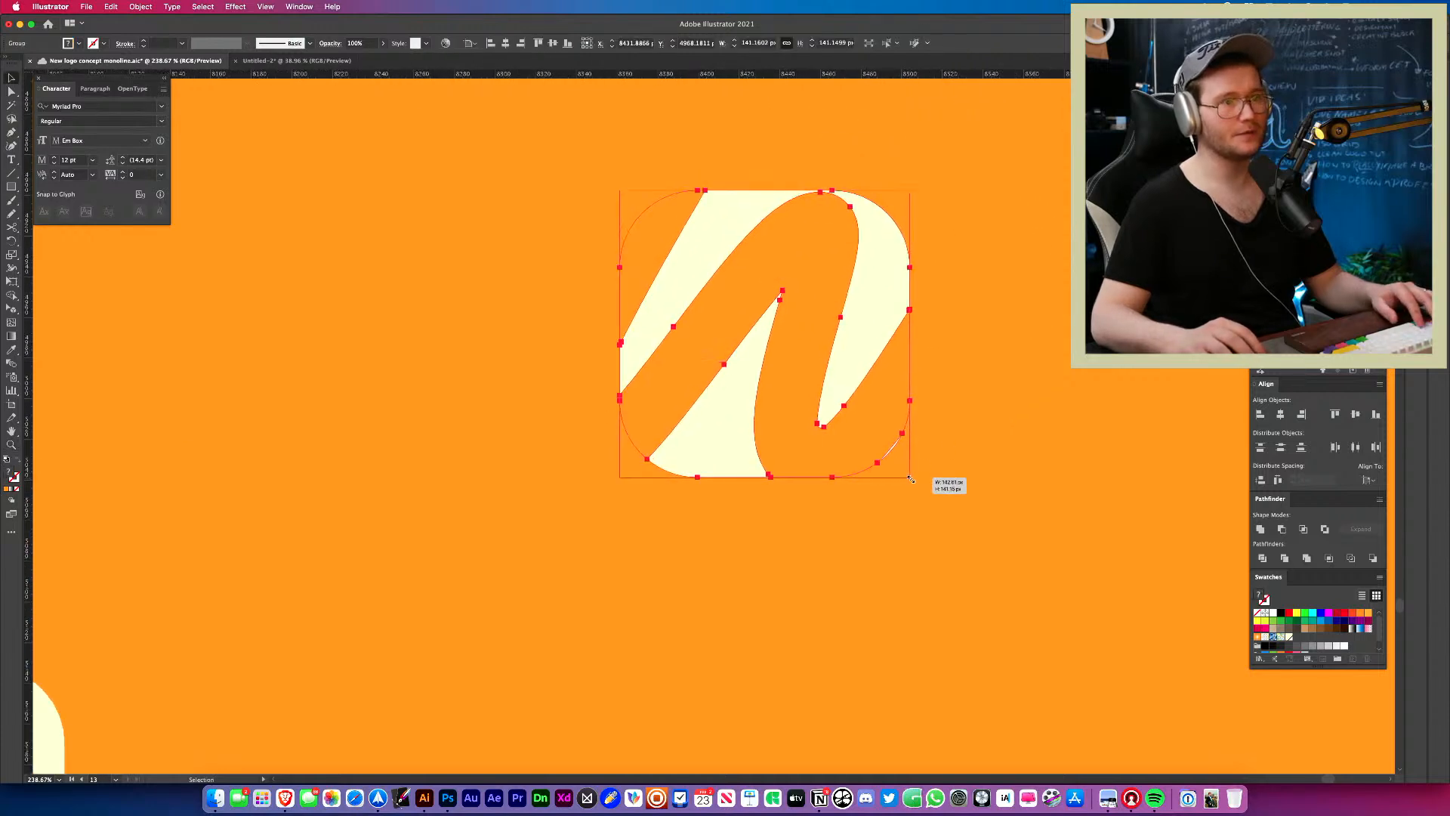
left_click(922, 480)
left_click(799, 447)
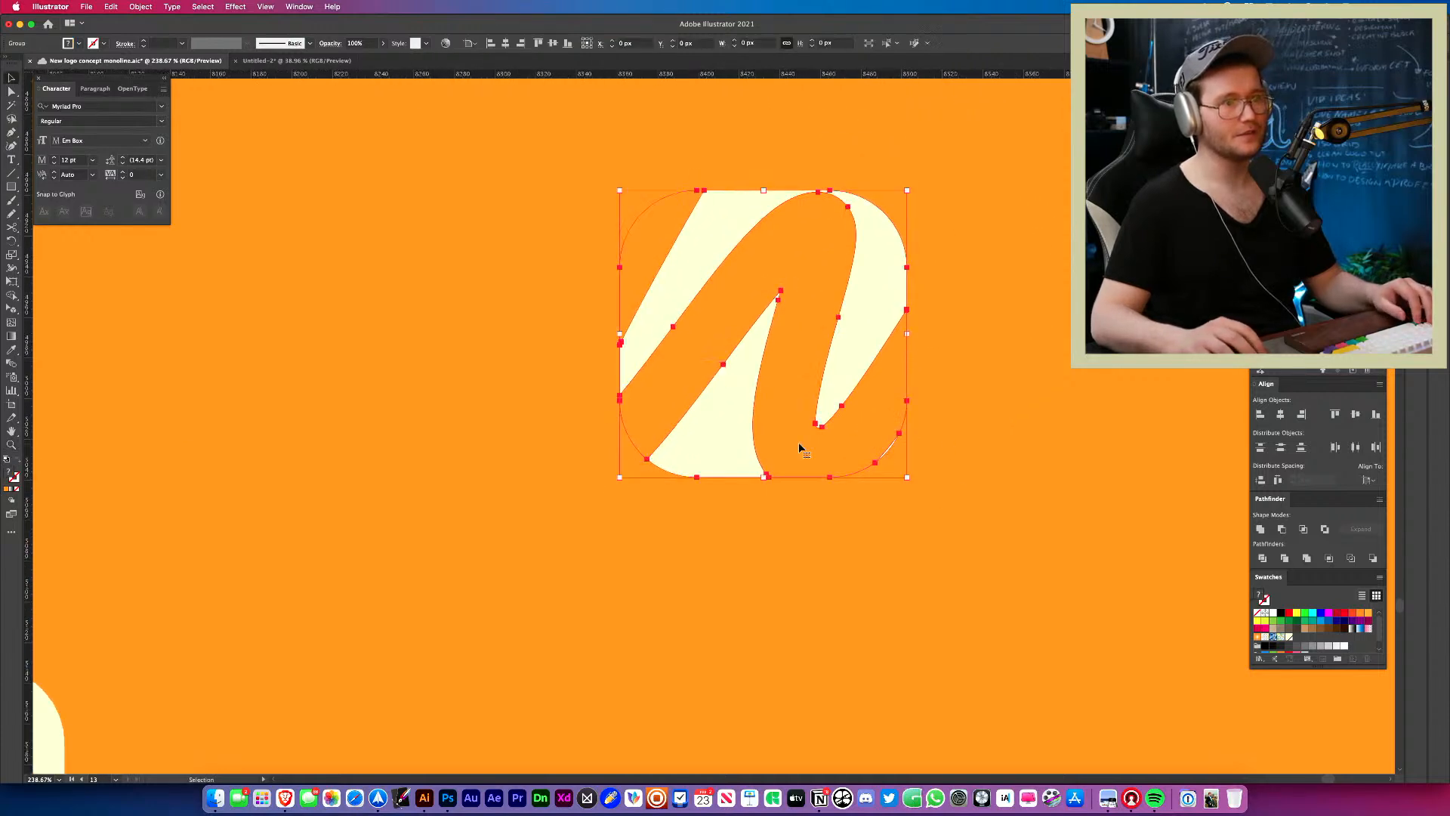
left_click(922, 462)
left_click(890, 452)
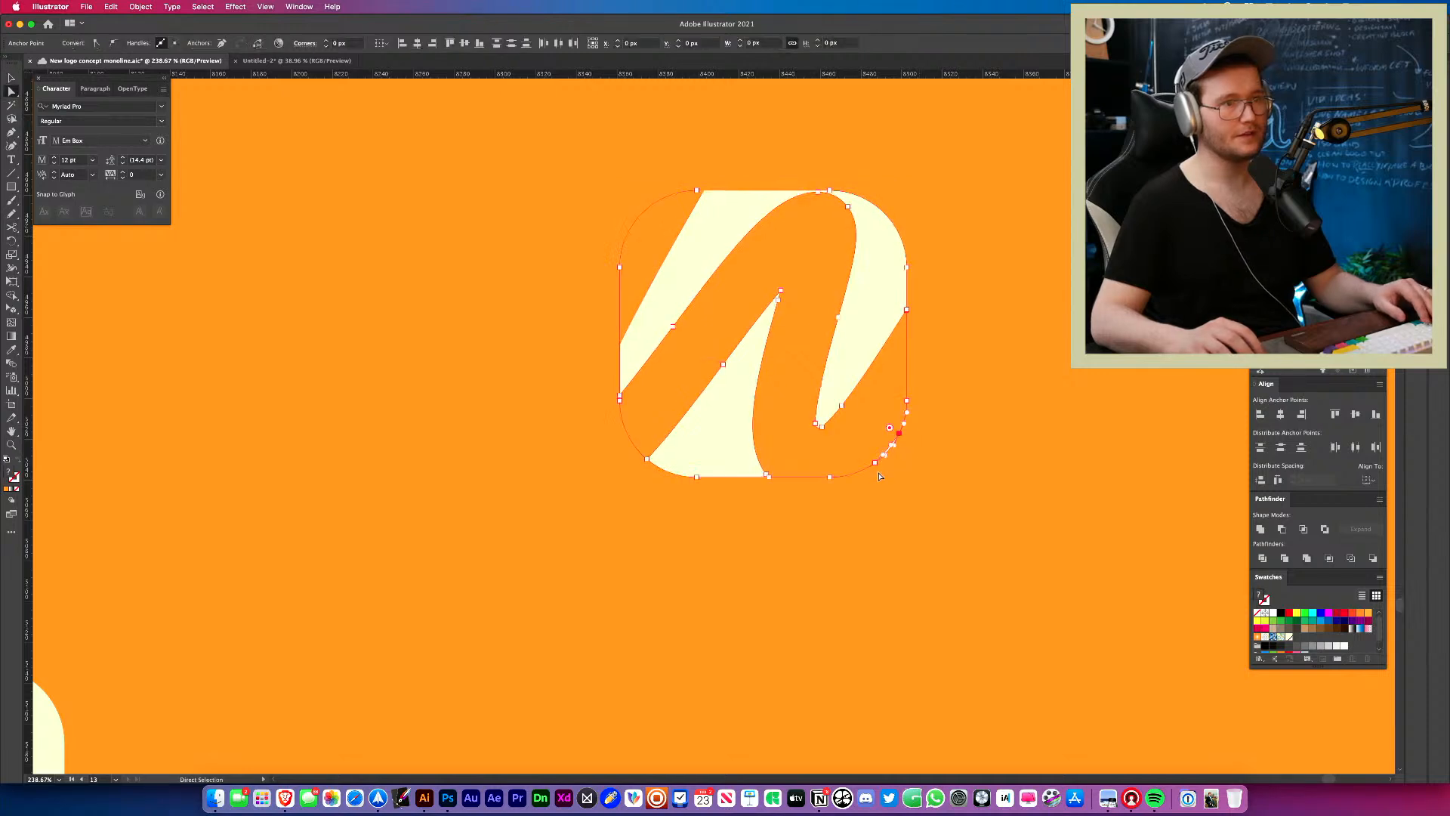
left_click(922, 480)
Try deleting the bottom-edge anchor point near the rounded lower-right corner of the most tightly cropped icon, and undo it.
key("z")
left_click_drag(806, 415, 910, 310)
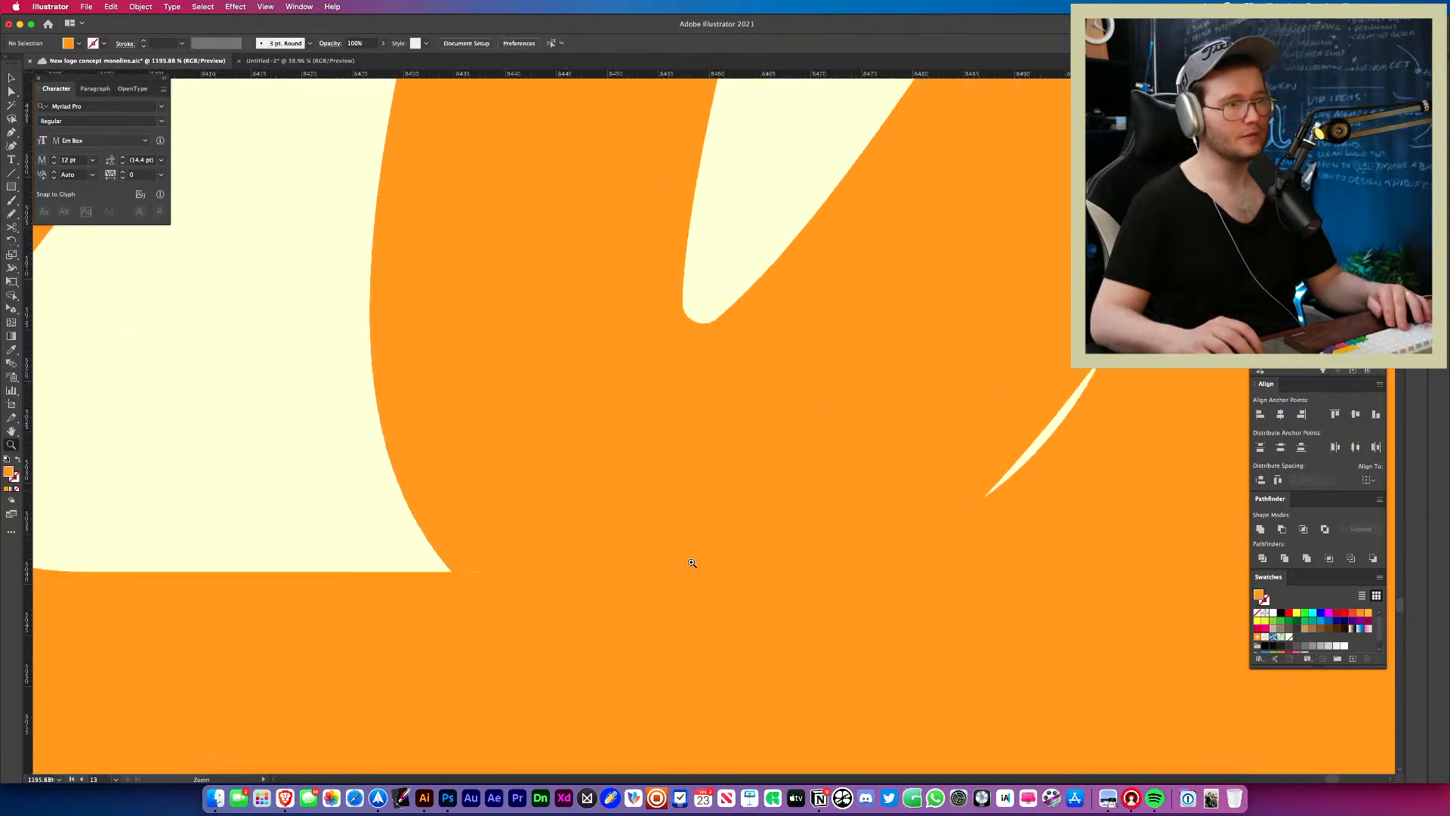
left_click(475, 527)
left_click(757, 572)
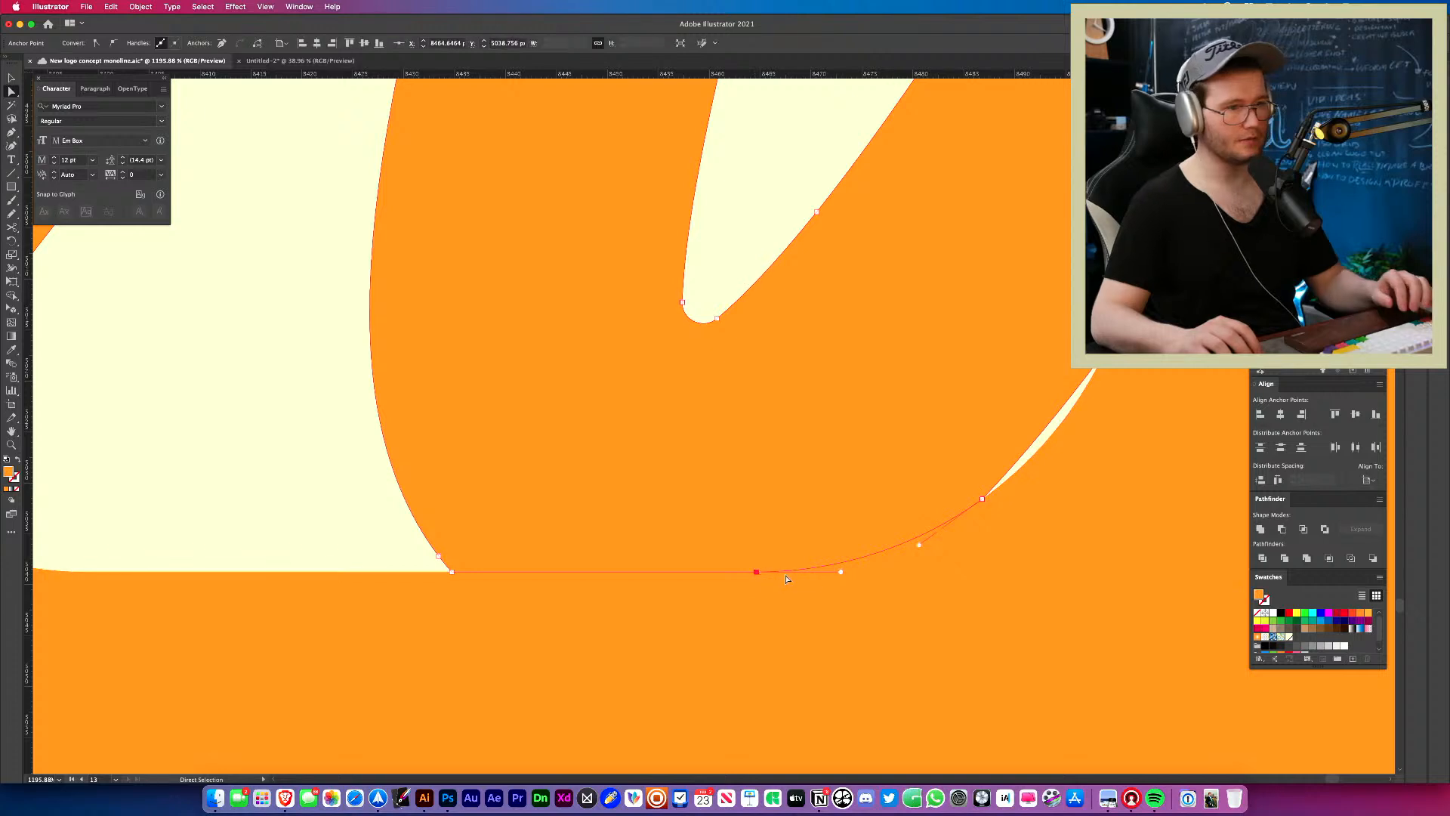
key("Delete")
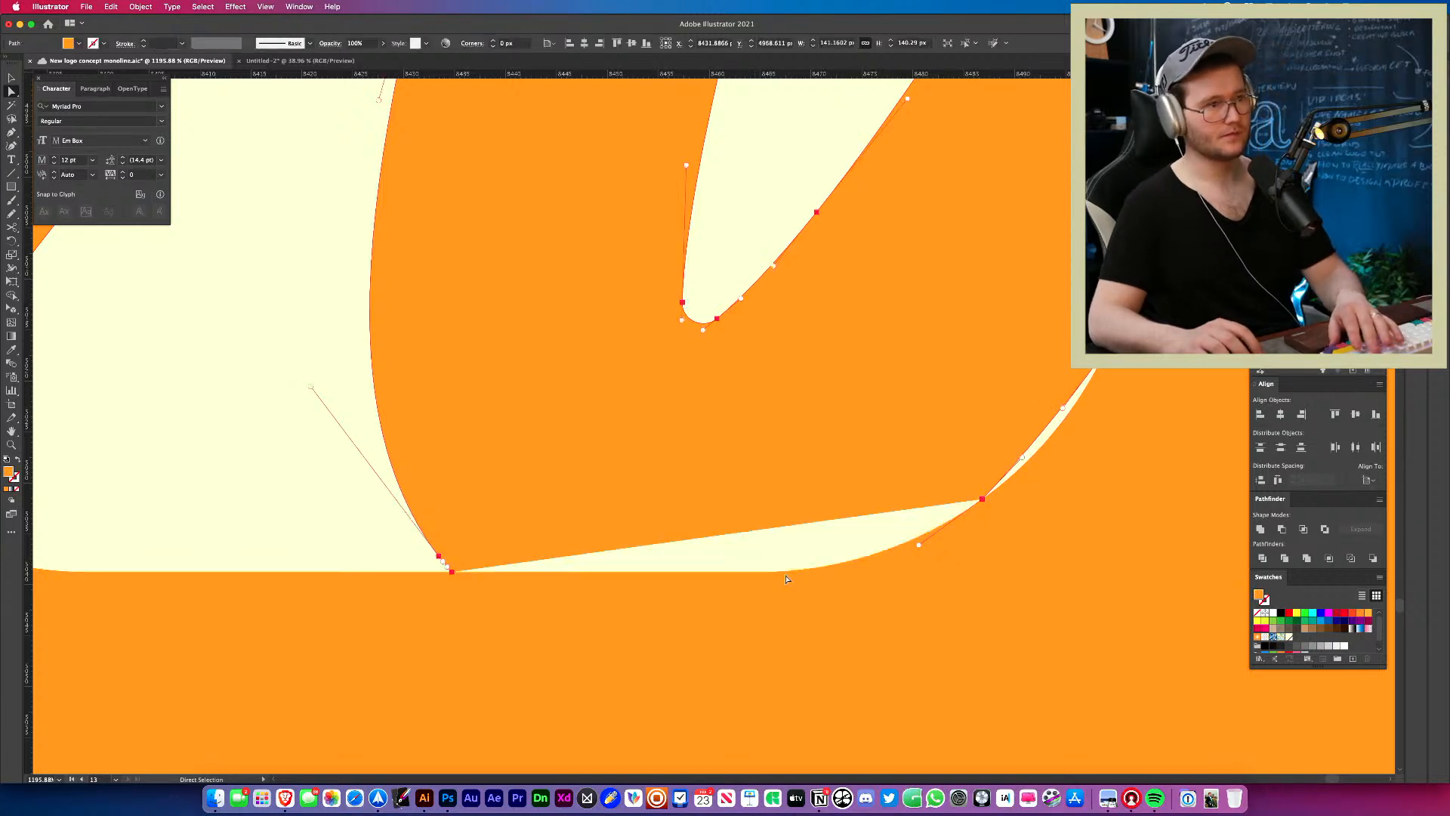
key("super+z")
Move the most tightly cropped icon from the end of the first row into fourth place in the third row.
left_click_drag(786, 576, 307, 592)
left_click_drag(576, 576, 547, 586)
left_click_drag(813, 585, 890, 524)
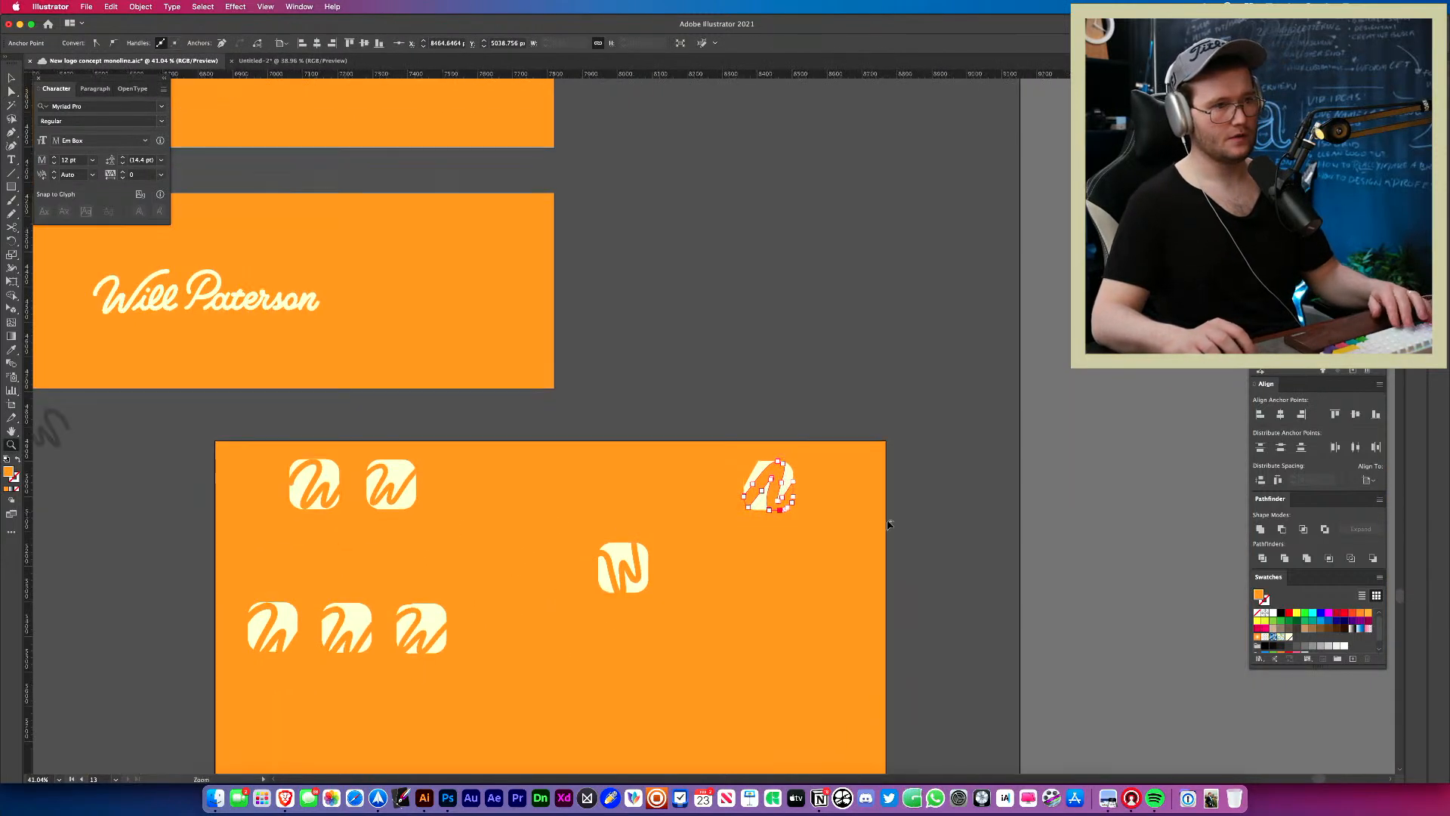
key("v")
left_click_drag(786, 504, 511, 651)
left_click(638, 653)
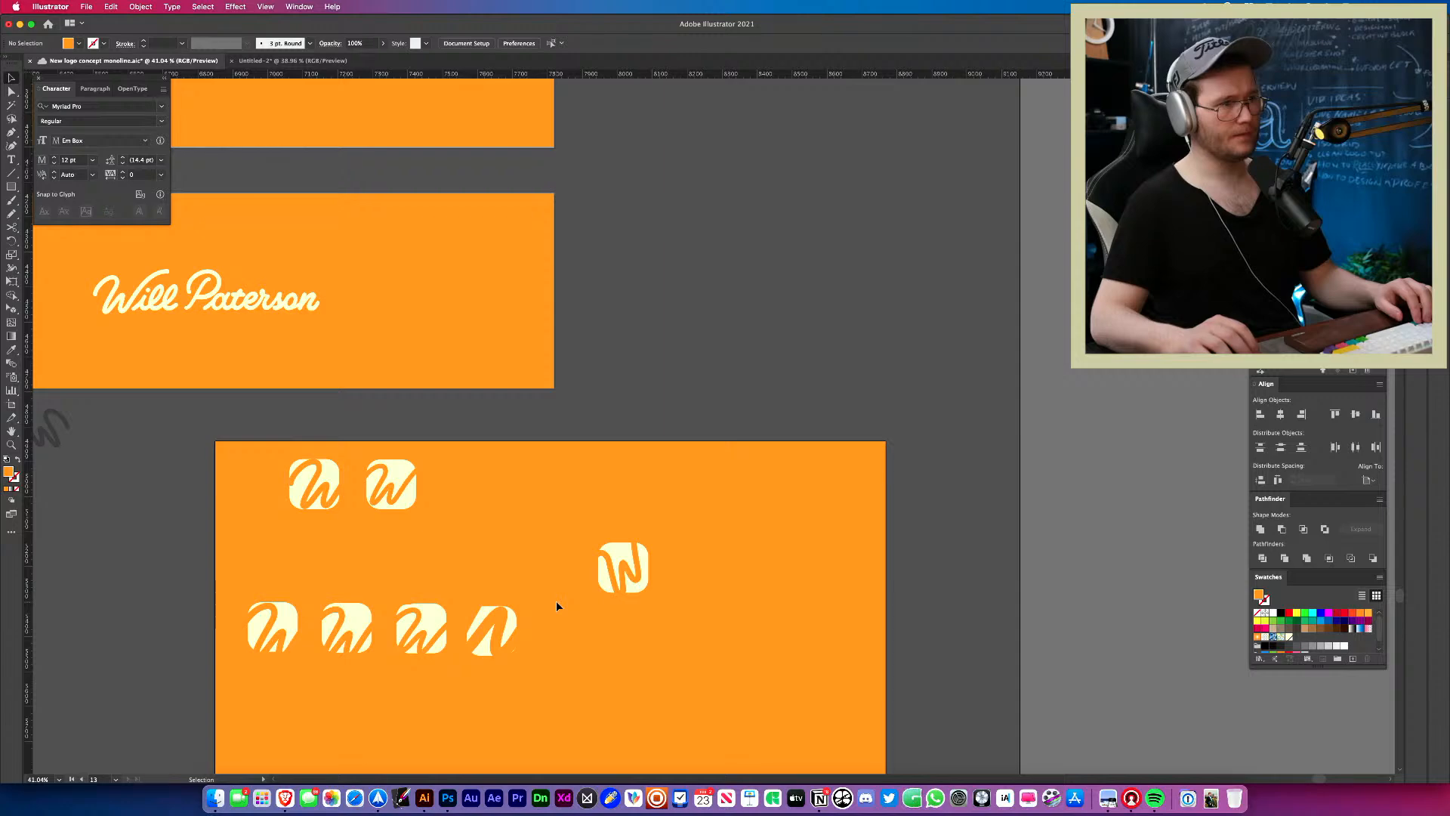
Switch the artwork to outline view to examine the W paths crossing the rounded icon tiles.
left_click_drag(242, 668, 577, 634)
left_click(319, 679)
key("z")
left_click_drag(577, 635, 662, 542)
key("super+y")
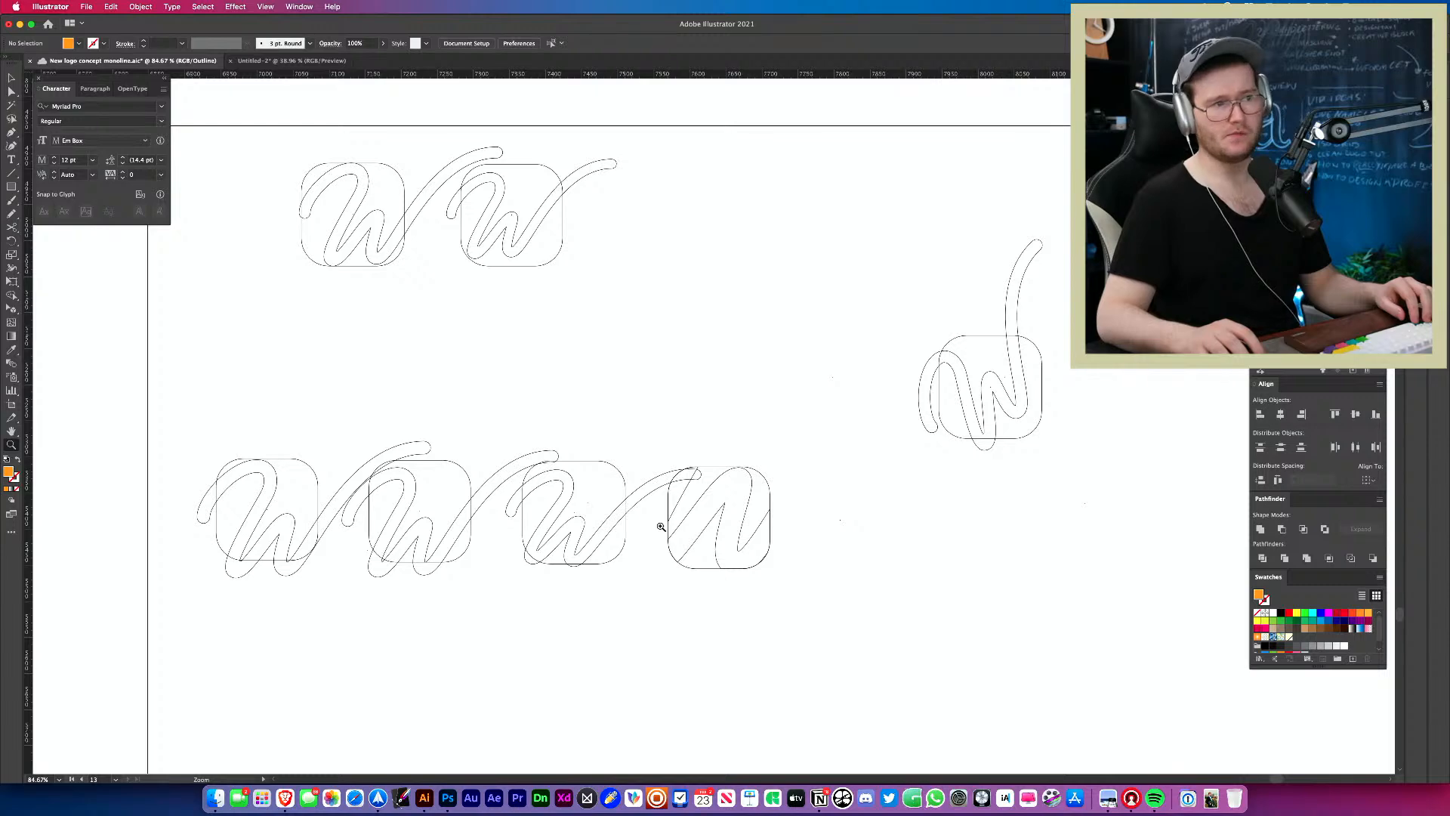
Examine the outlined letter paths of the script wordmark up close, especially the double l and the capital P.
left_click_drag(661, 526, 479, 573)
left_click_drag(507, 463, 929, 812)
left_click_drag(944, 459, 1187, 521)
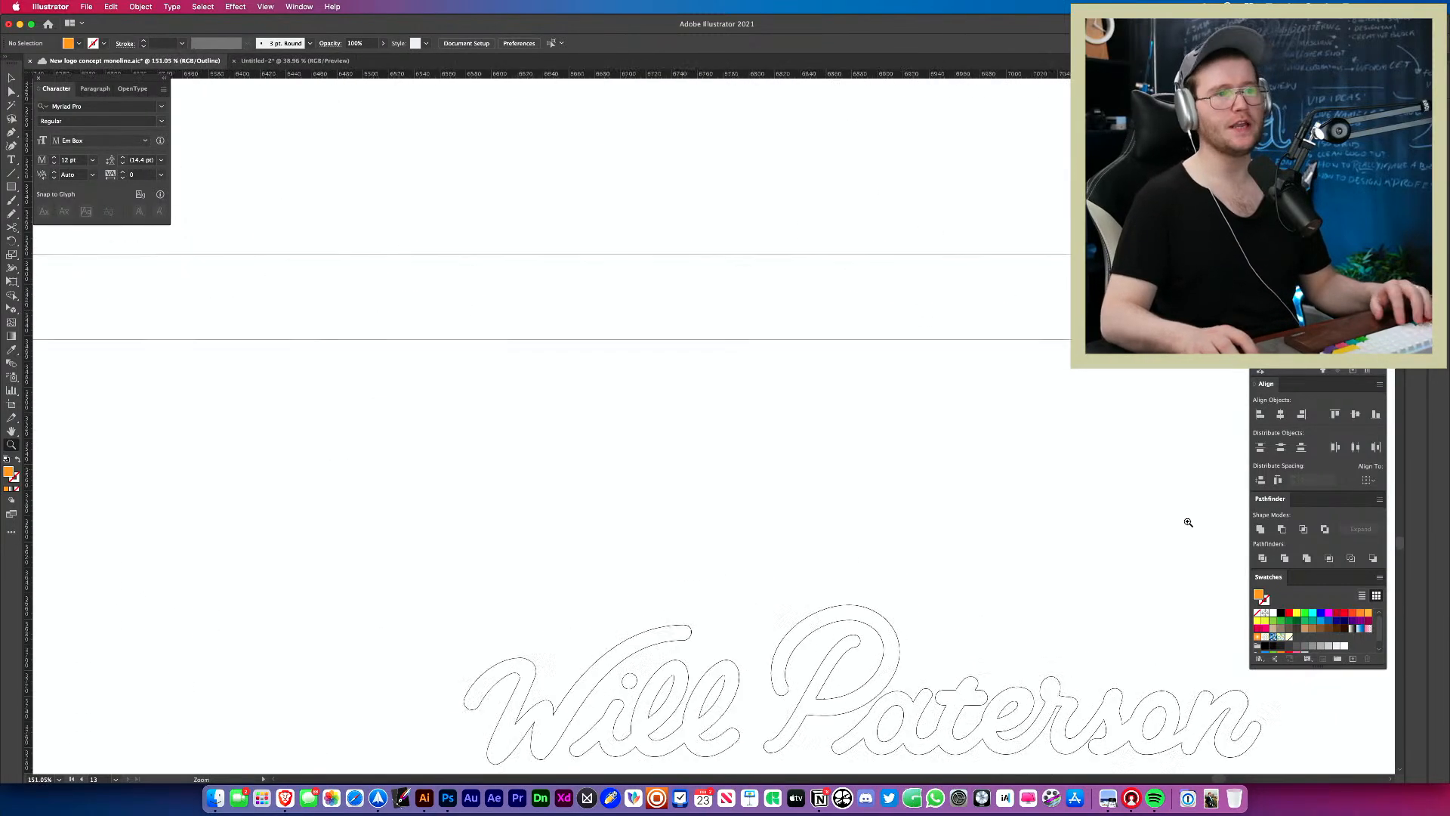
left_click_drag(953, 664, 863, 517)
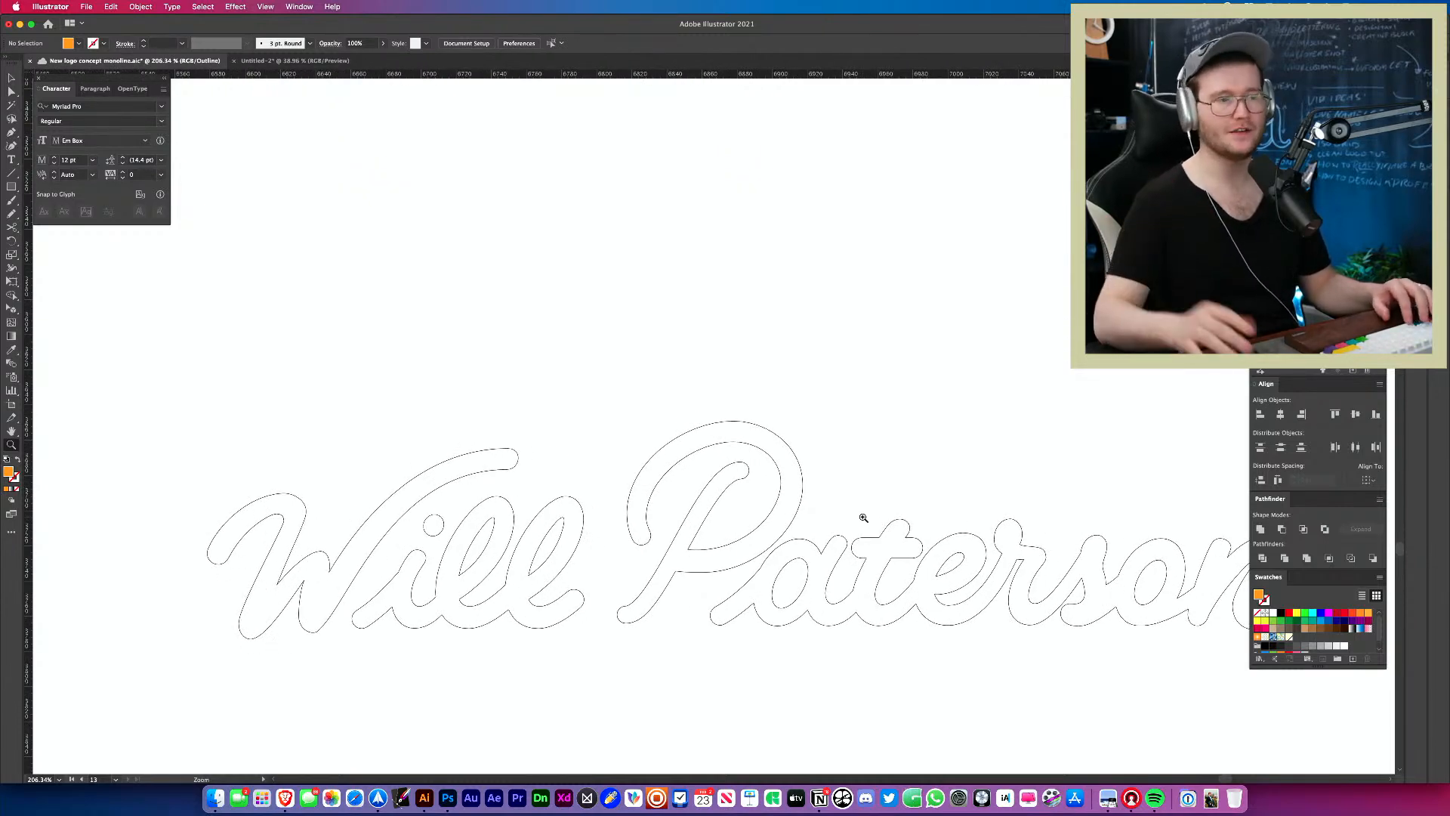
left_click_drag(863, 517, 970, 597)
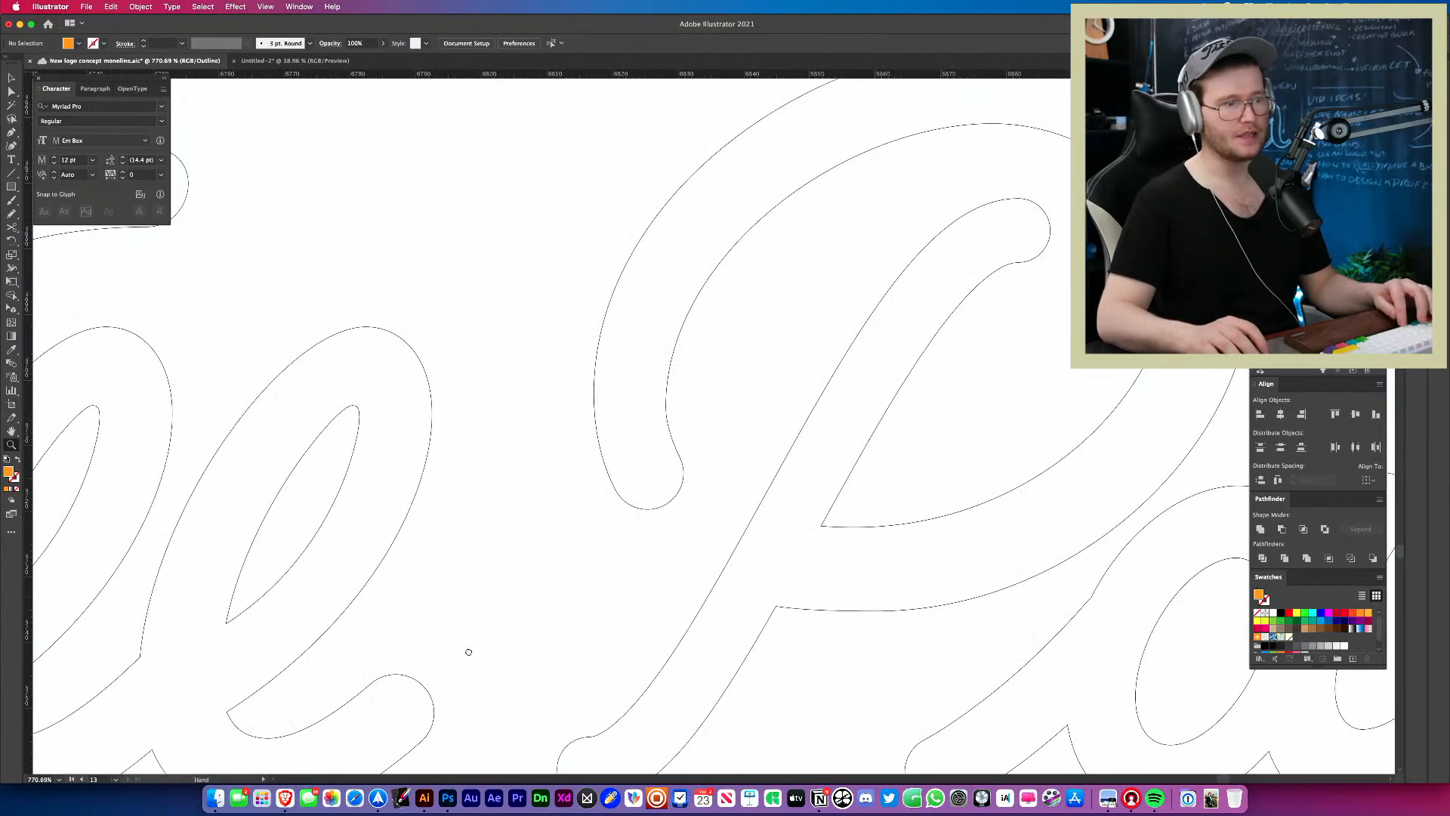
left_click_drag(468, 652, 1029, 565)
left_click_drag(674, 698, 674, 698)
key("z")
left_click_drag(748, 649, 393, 647)
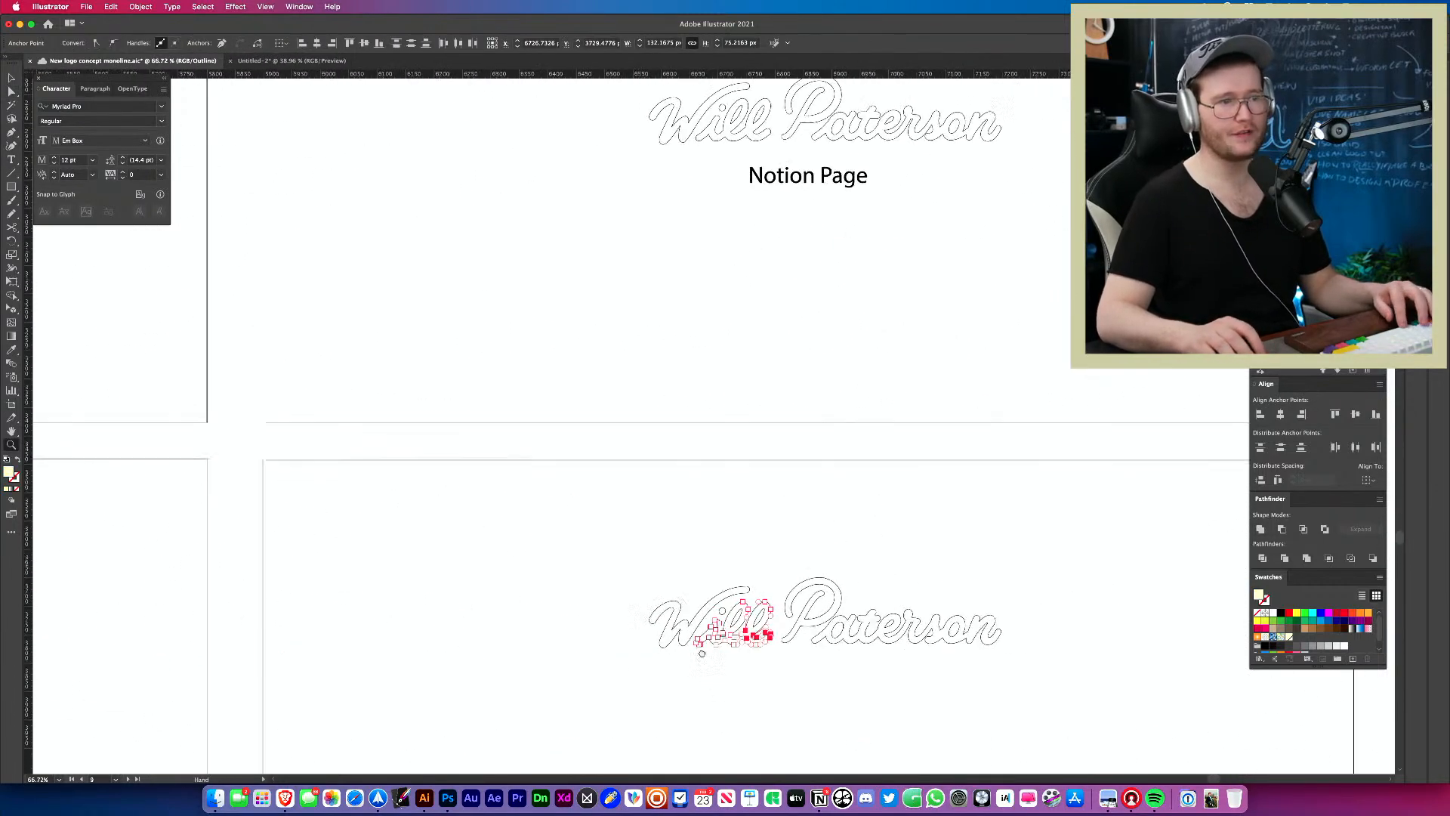
Examine the first word of the wordmark on the banner in outline view, including its anchor points and handles.
left_click_drag(764, 690, 558, 546)
key("v")
left_click(558, 546)
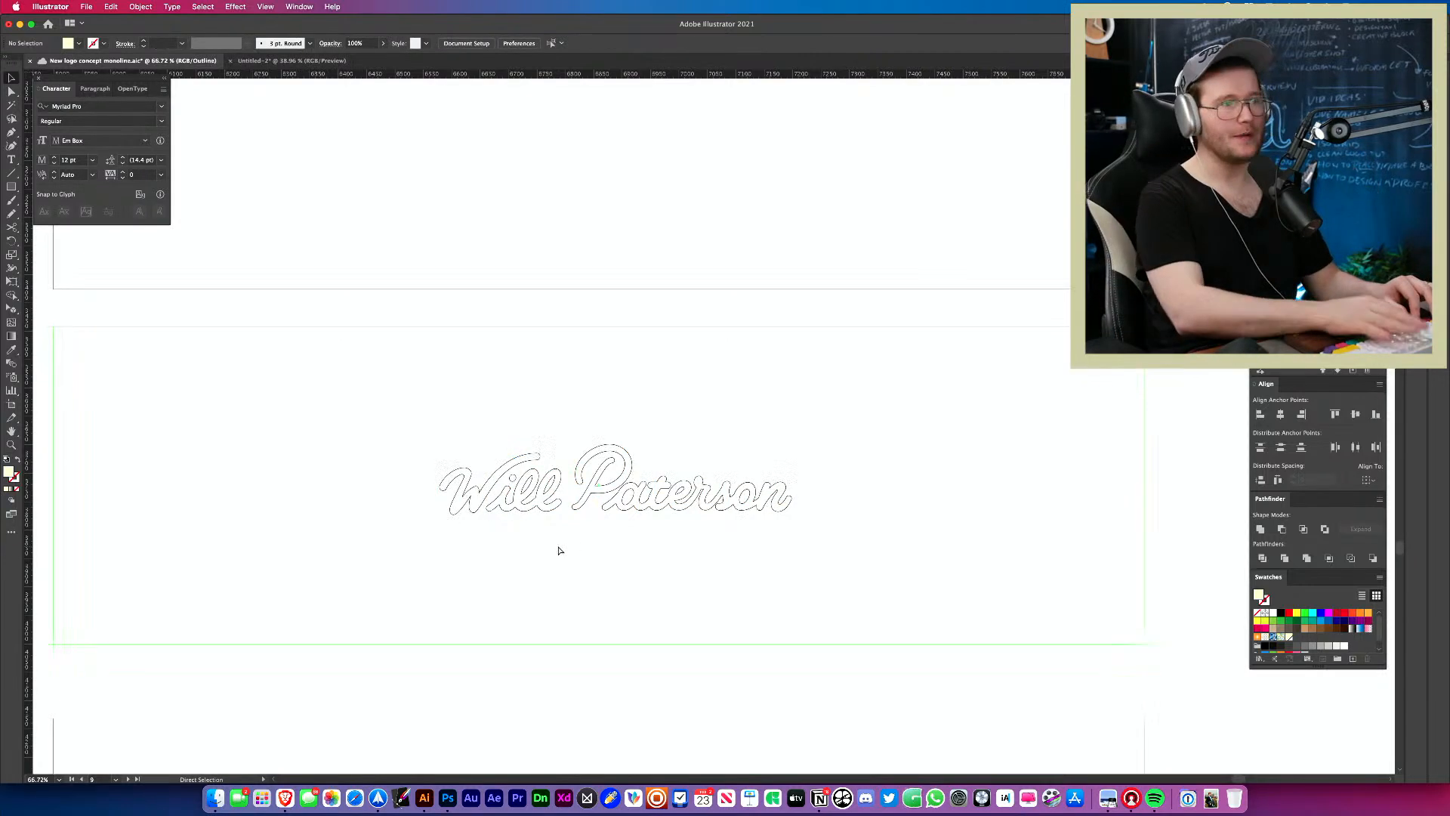
key("z")
left_click_drag(501, 479, 767, 501)
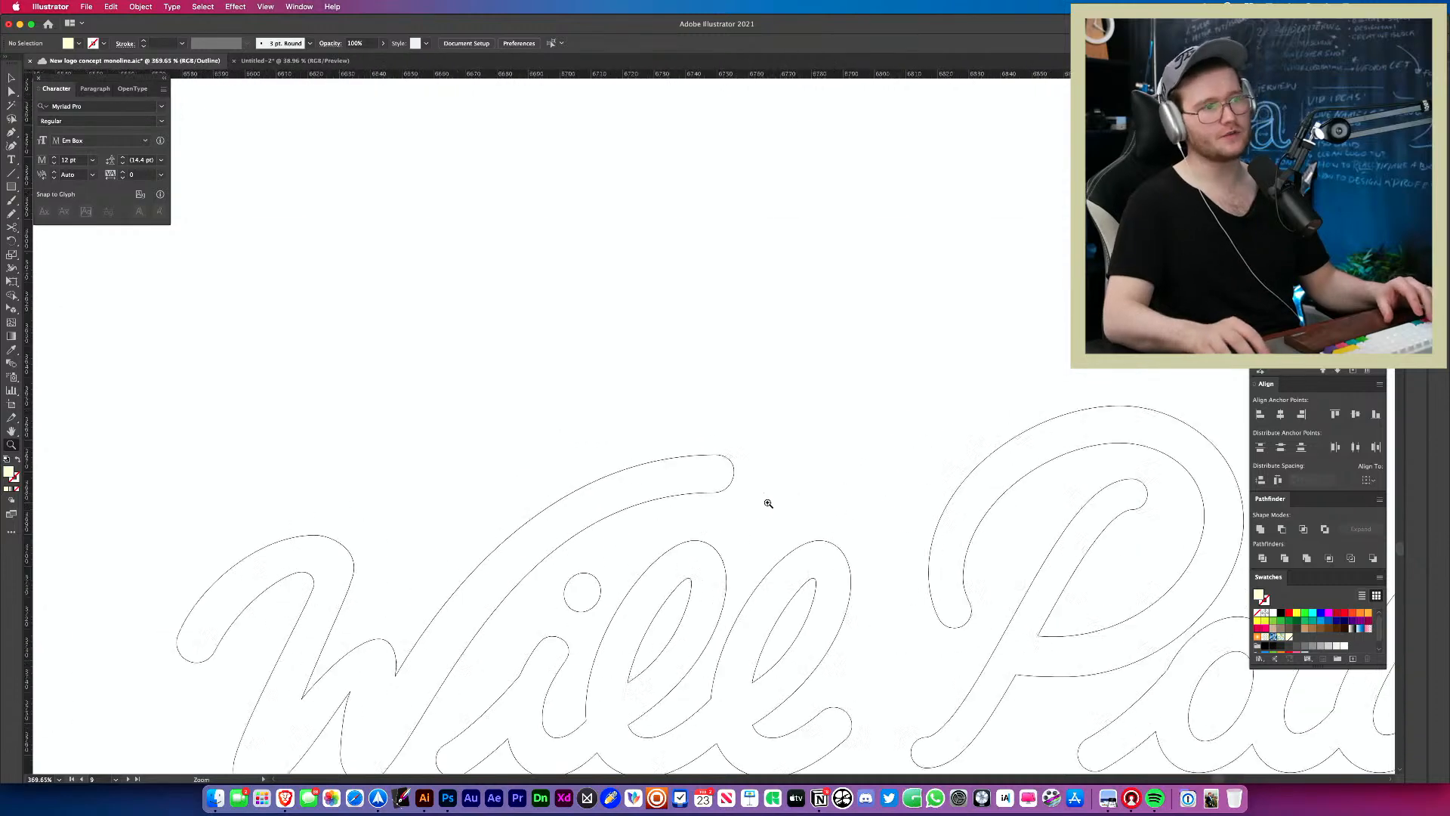
left_click_drag(714, 557, 675, 398)
left_click_drag(633, 578, 878, 567)
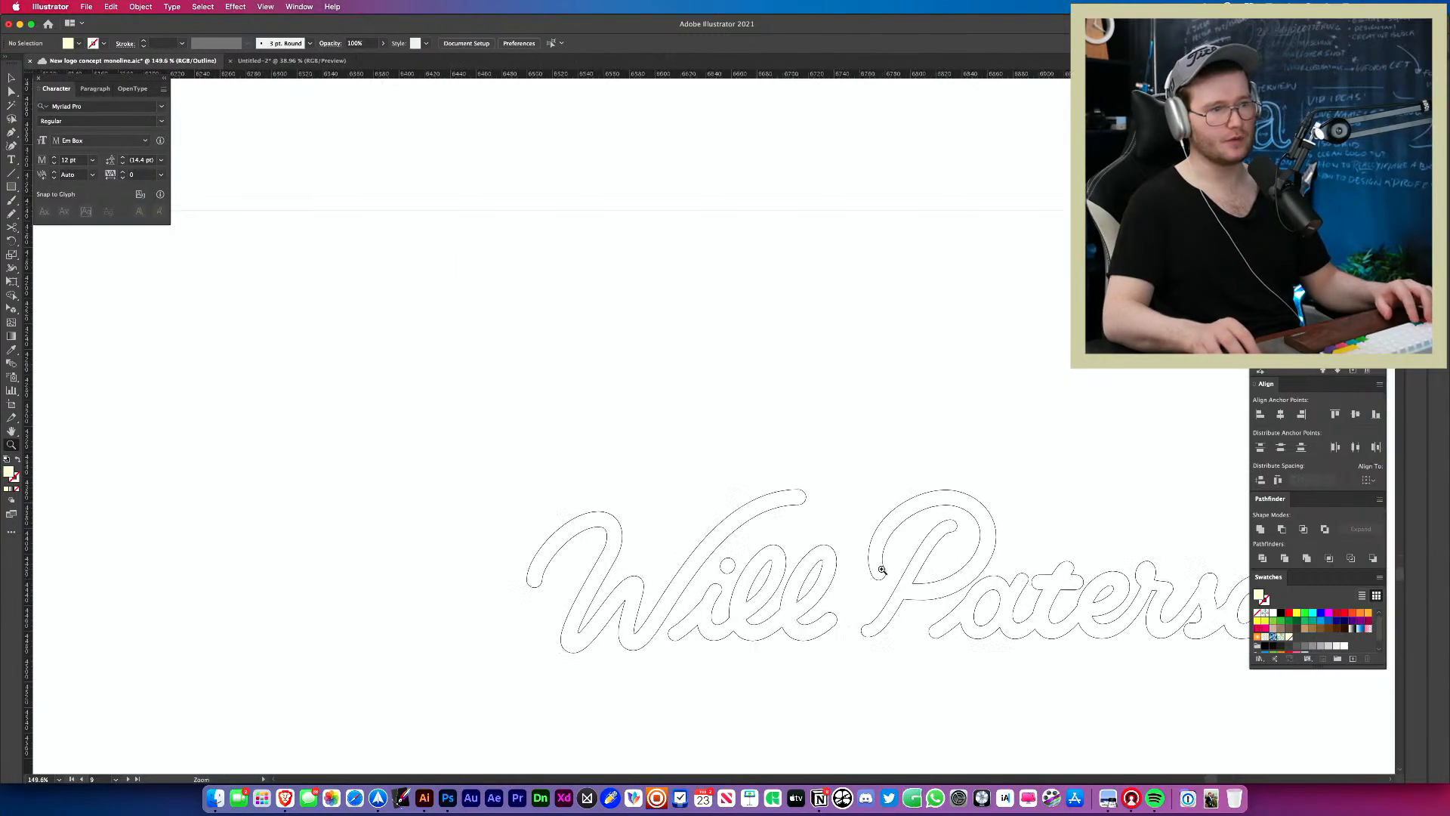
left_click_drag(732, 581, 547, 434)
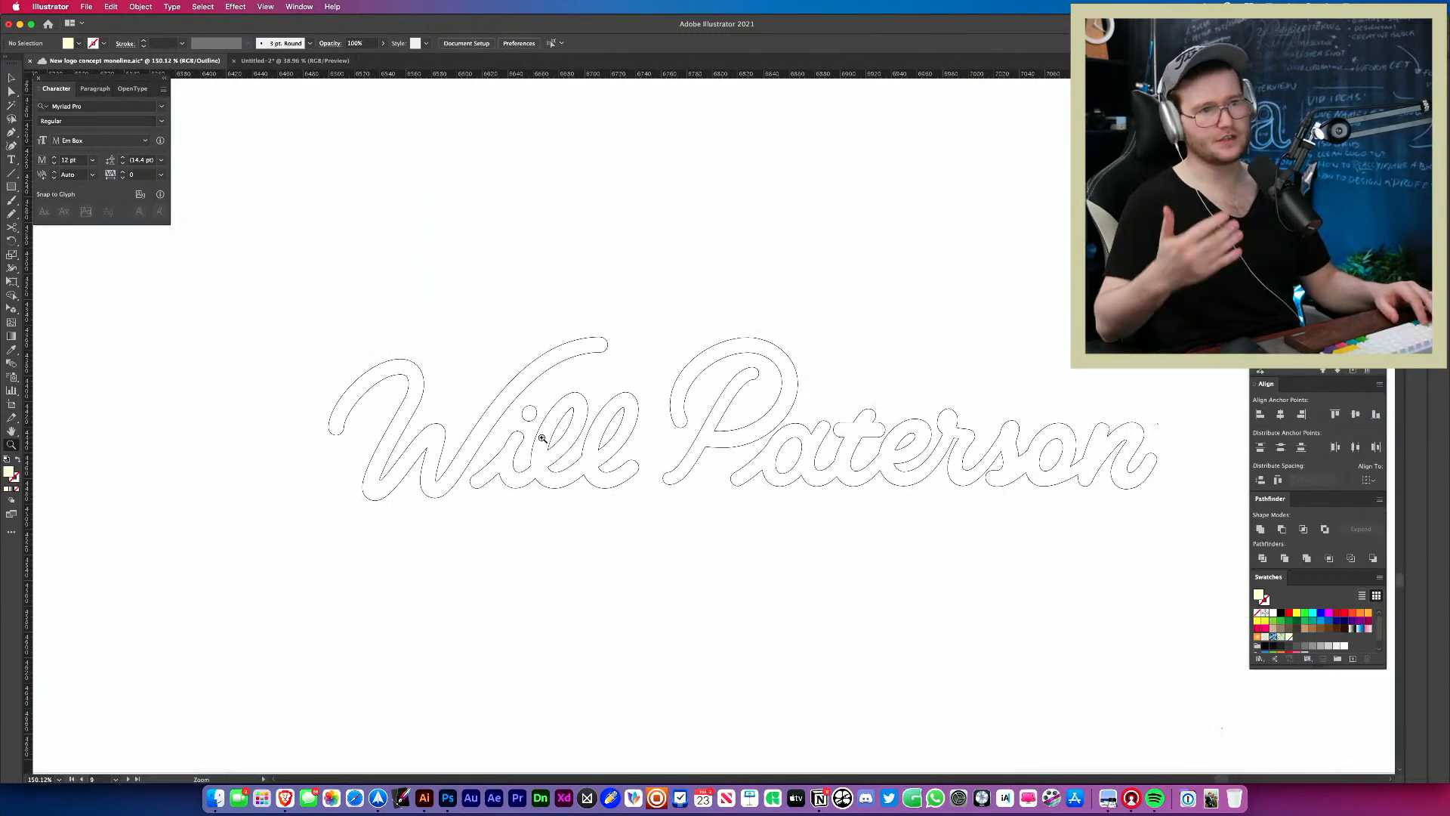
key("a")
left_click_drag(630, 556, 673, 582)
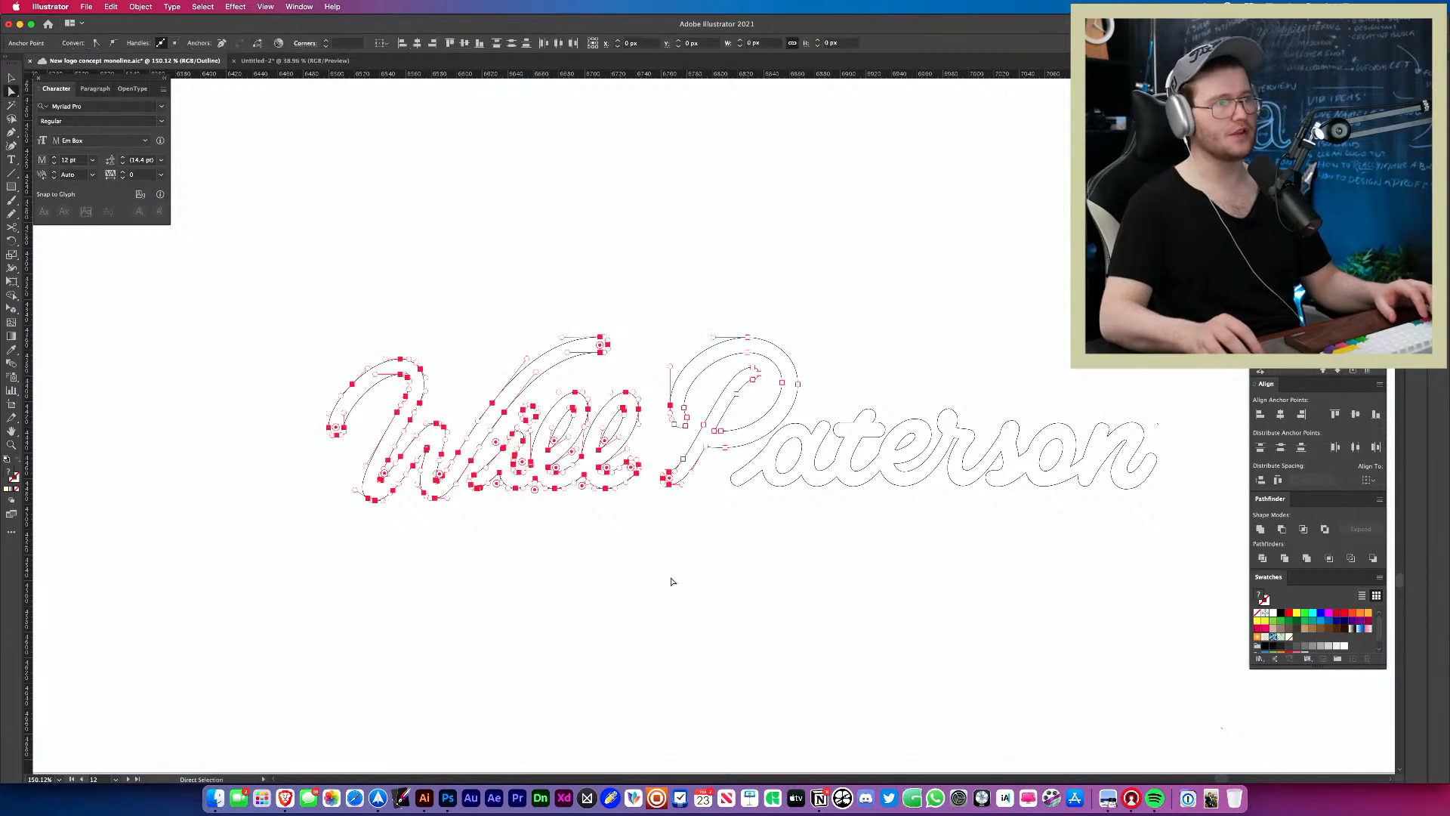
Inspect the curves and stroke joins of the wordmark's capital W and neighbouring letters at high magnification.
key("z")
left_click_drag(413, 381, 864, 215)
left_click_drag(736, 477, 401, 462)
left_click_drag(796, 546, 505, 366)
key("v")
left_click(541, 398)
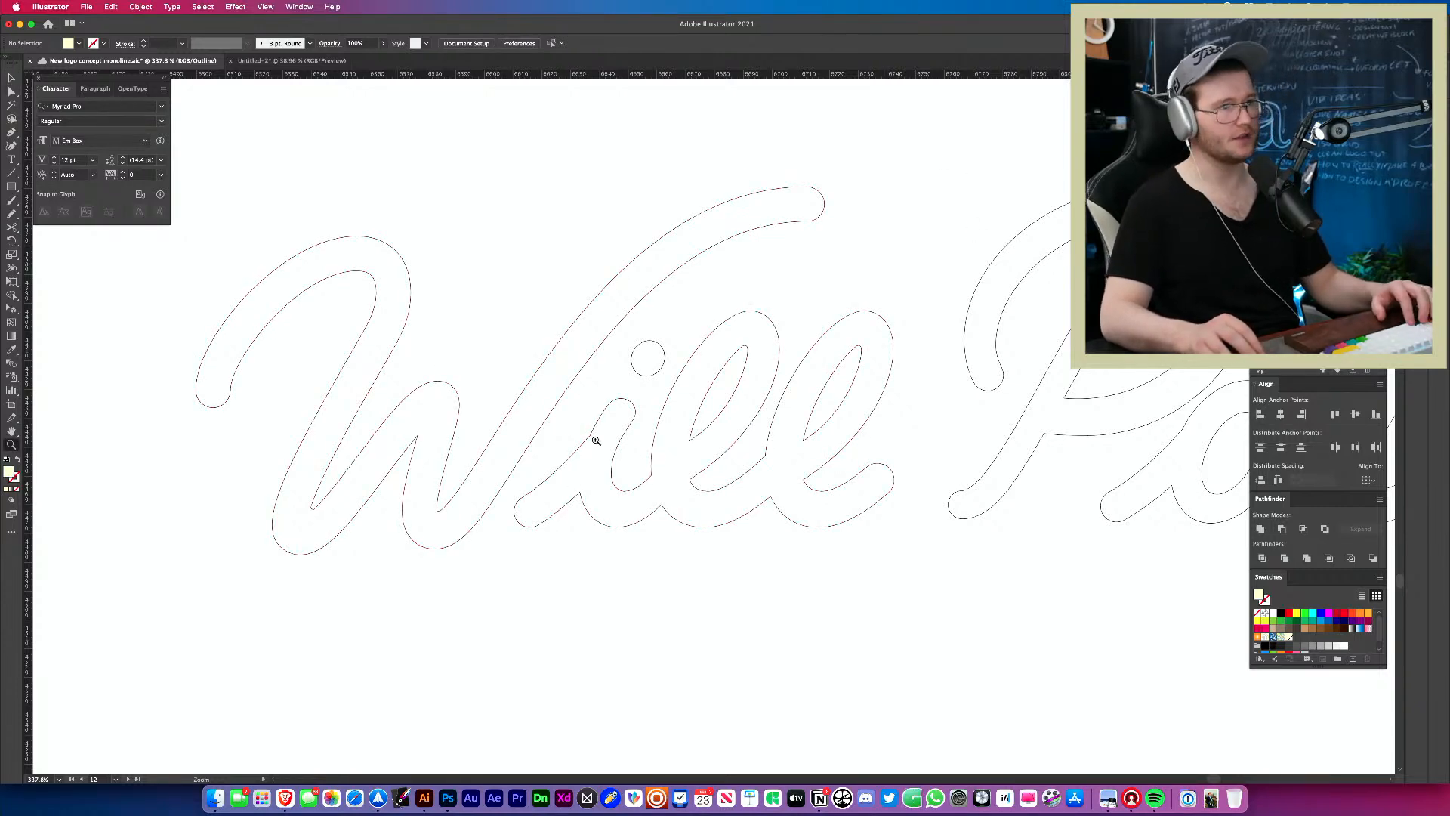
left_click_drag(596, 440, 916, 411)
key("a")
mouse_move(516, 398)
left_mouse_down()
mouse_move(589, 423)
mouse_move(409, 324)
mouse_move(274, 277)
left_mouse_up()
left_click(428, 315)
Return the artwork to full-colour preview and view the wordmark banners together with the icon artboard.
key("z")
left_click_drag(662, 390, 245, 392)
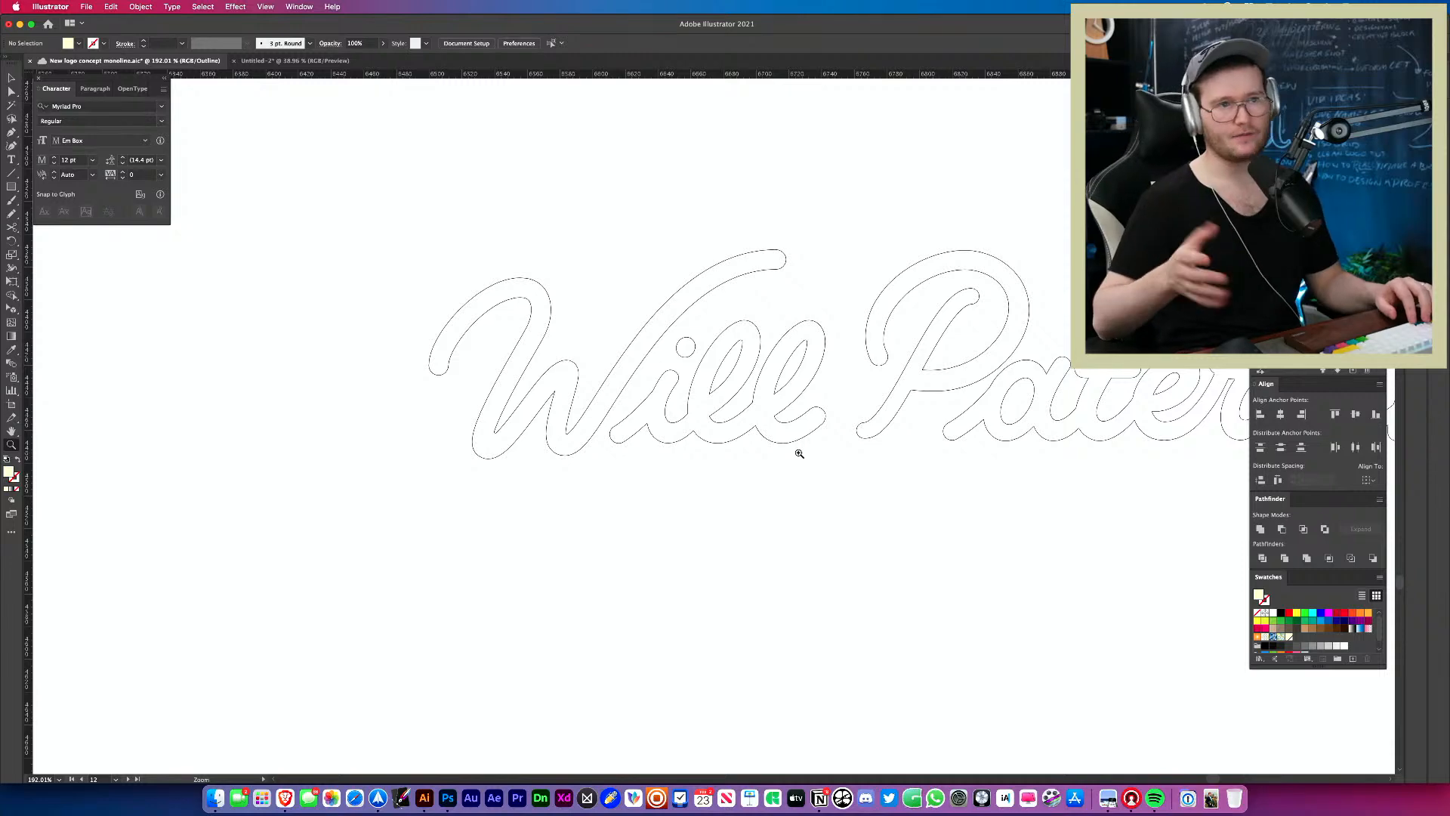
key("super+y")
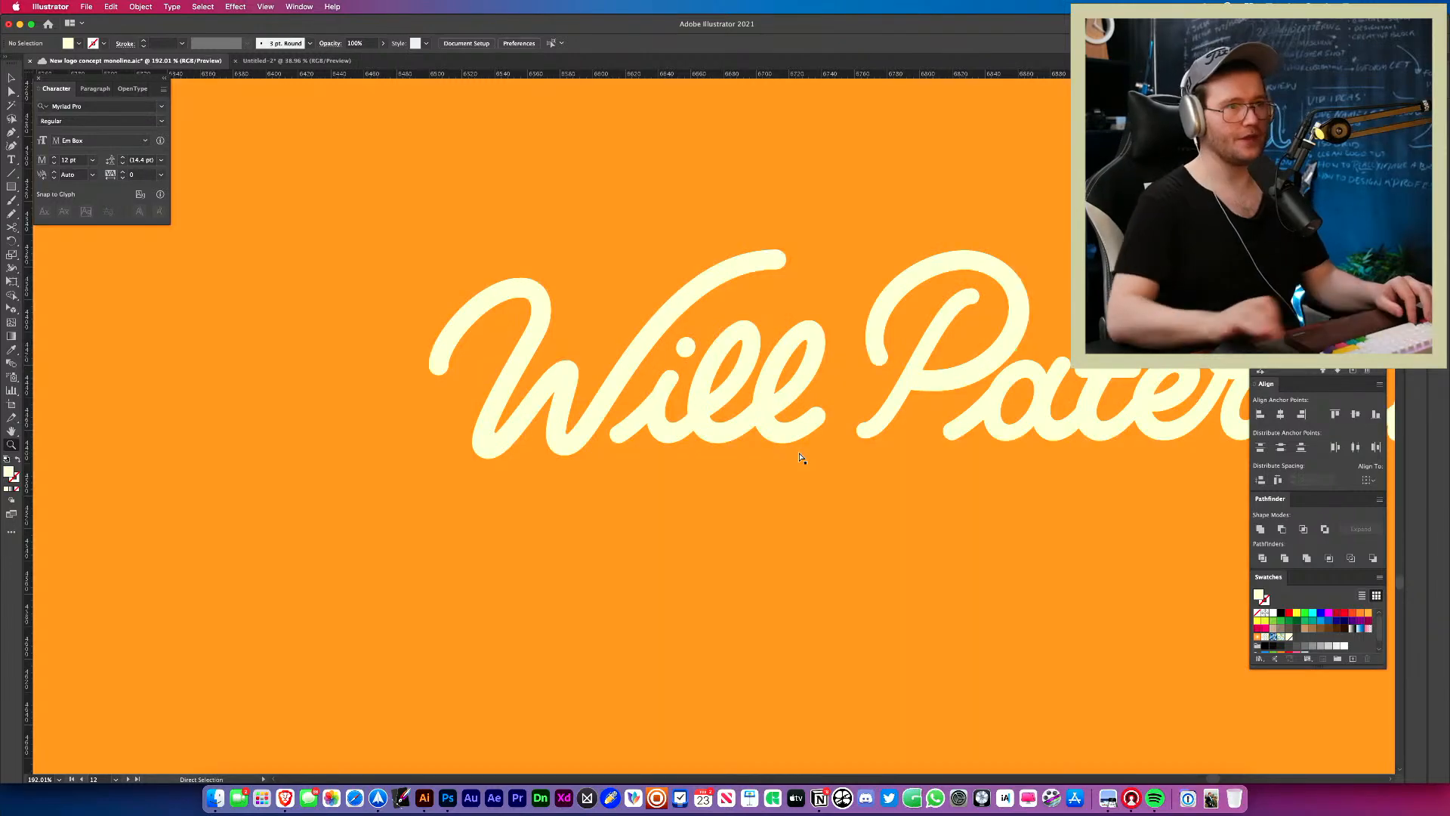
left_click_drag(799, 456, 374, 463)
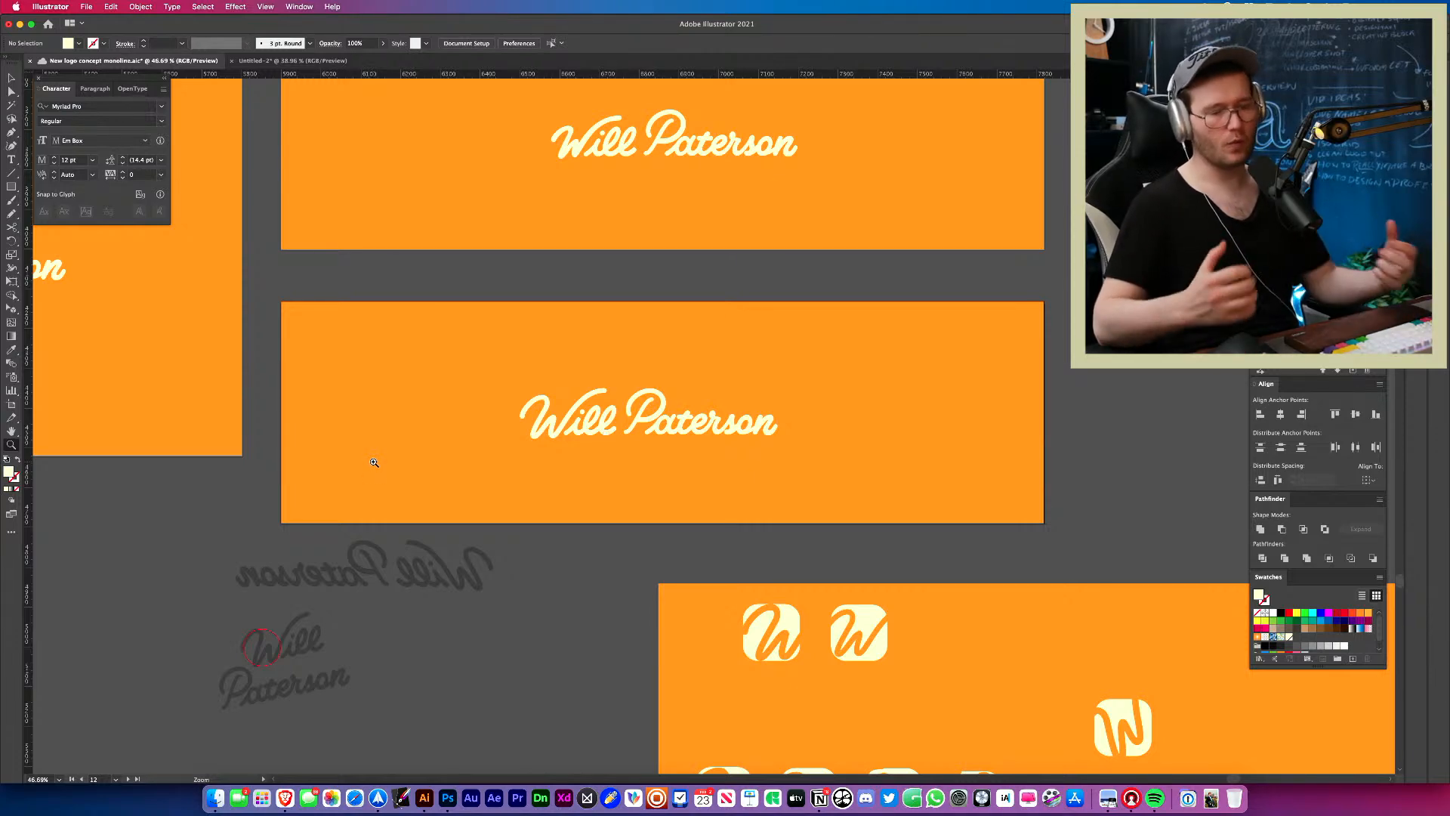
Compare the W icon candidates on the orange artboard in outline and full colour, then examine the lower row up close.
left_click_drag(766, 506, 573, 385)
left_click_drag(628, 505, 600, 381)
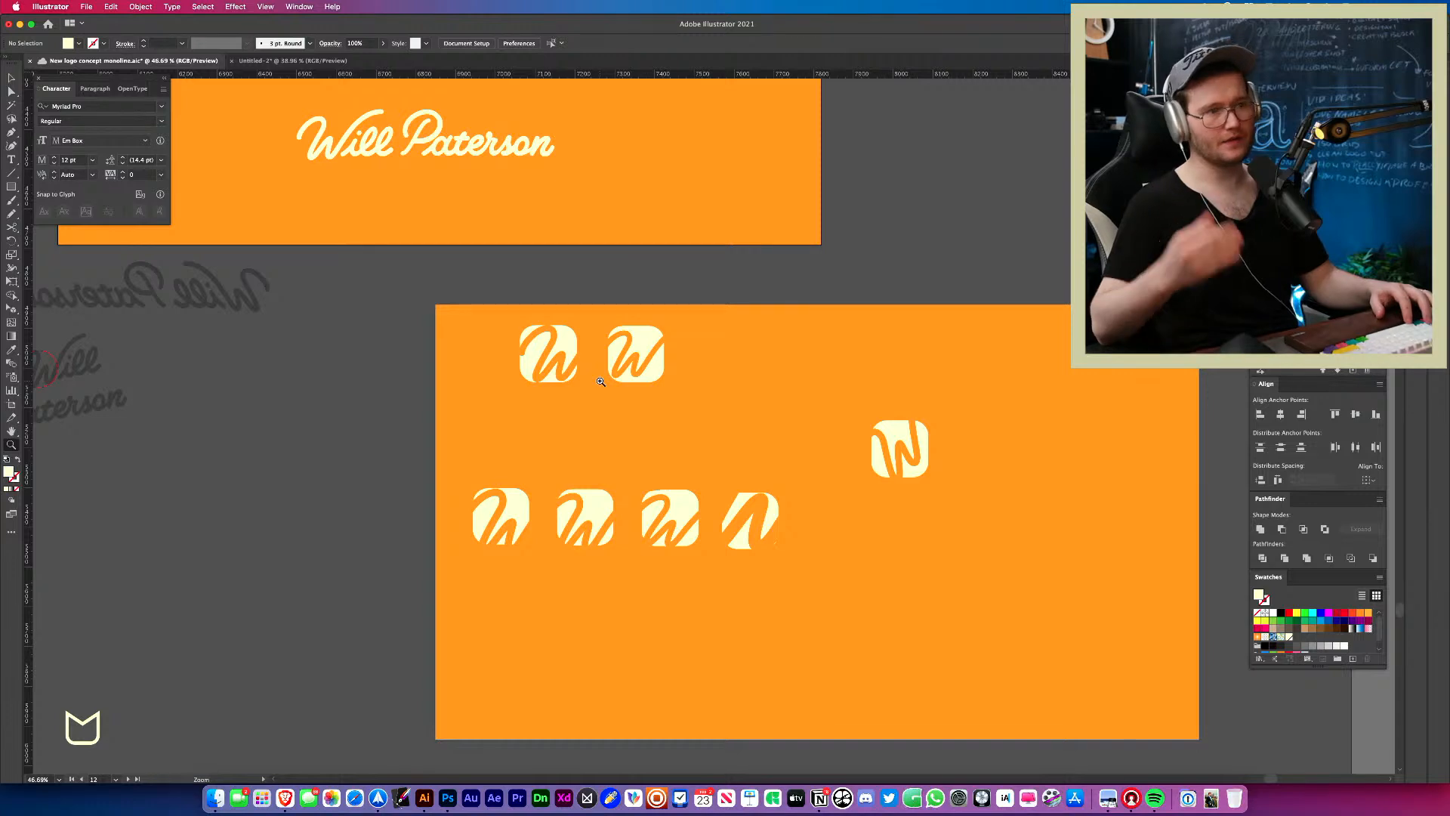
key("super+y")
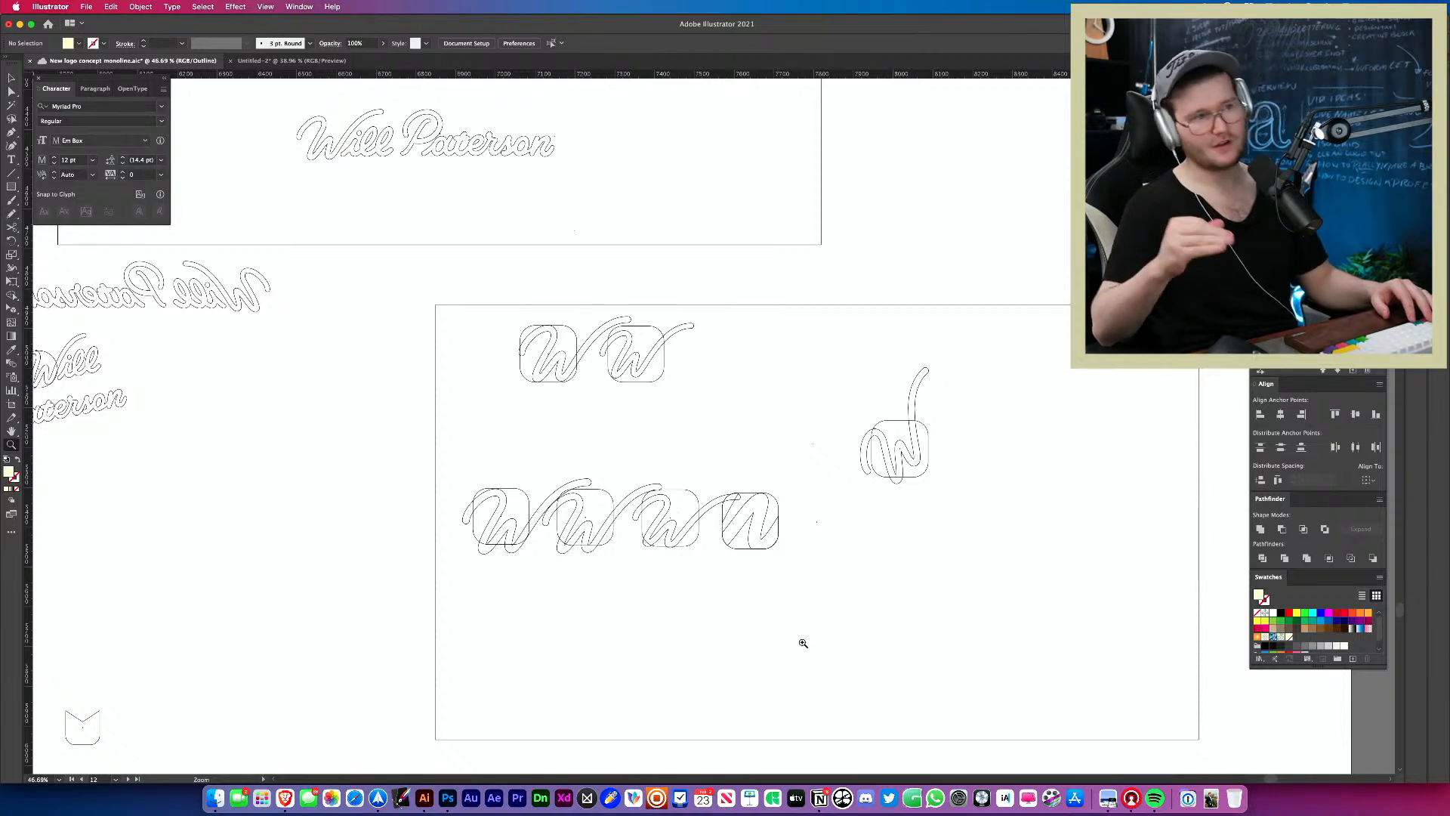
key("super+y")
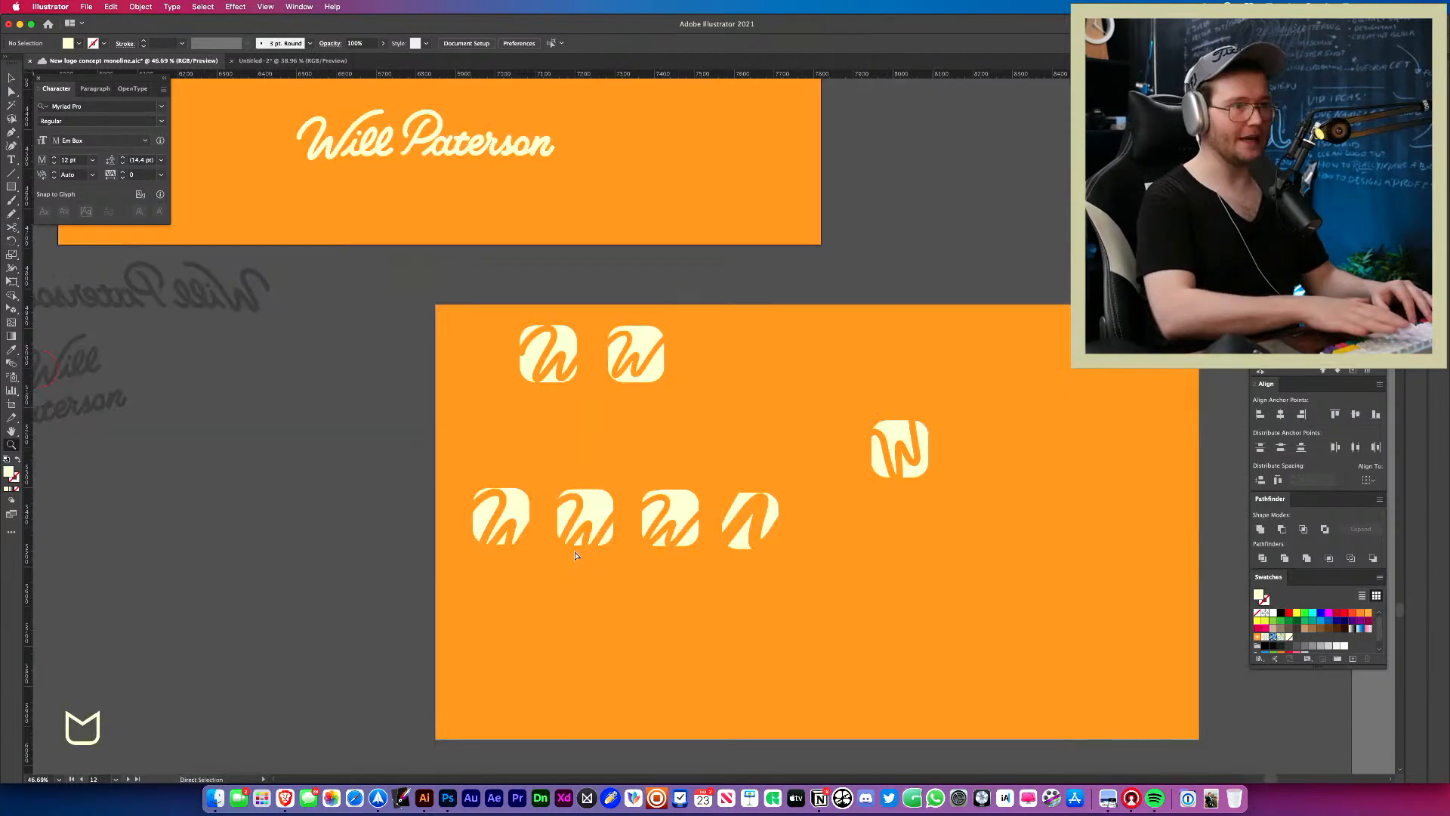
left_click_drag(574, 549, 743, 554)
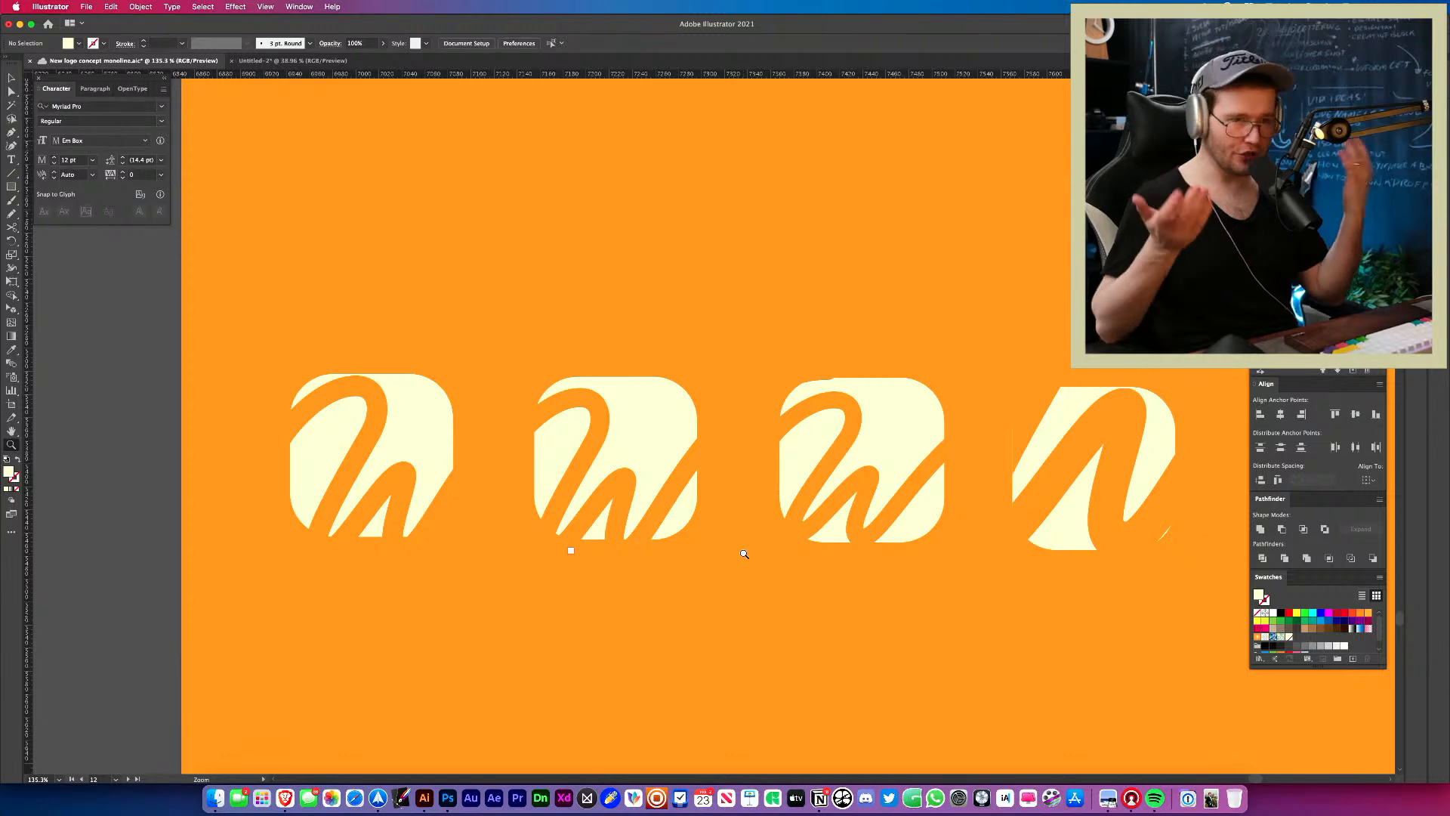
left_click_drag(582, 502, 216, 467)
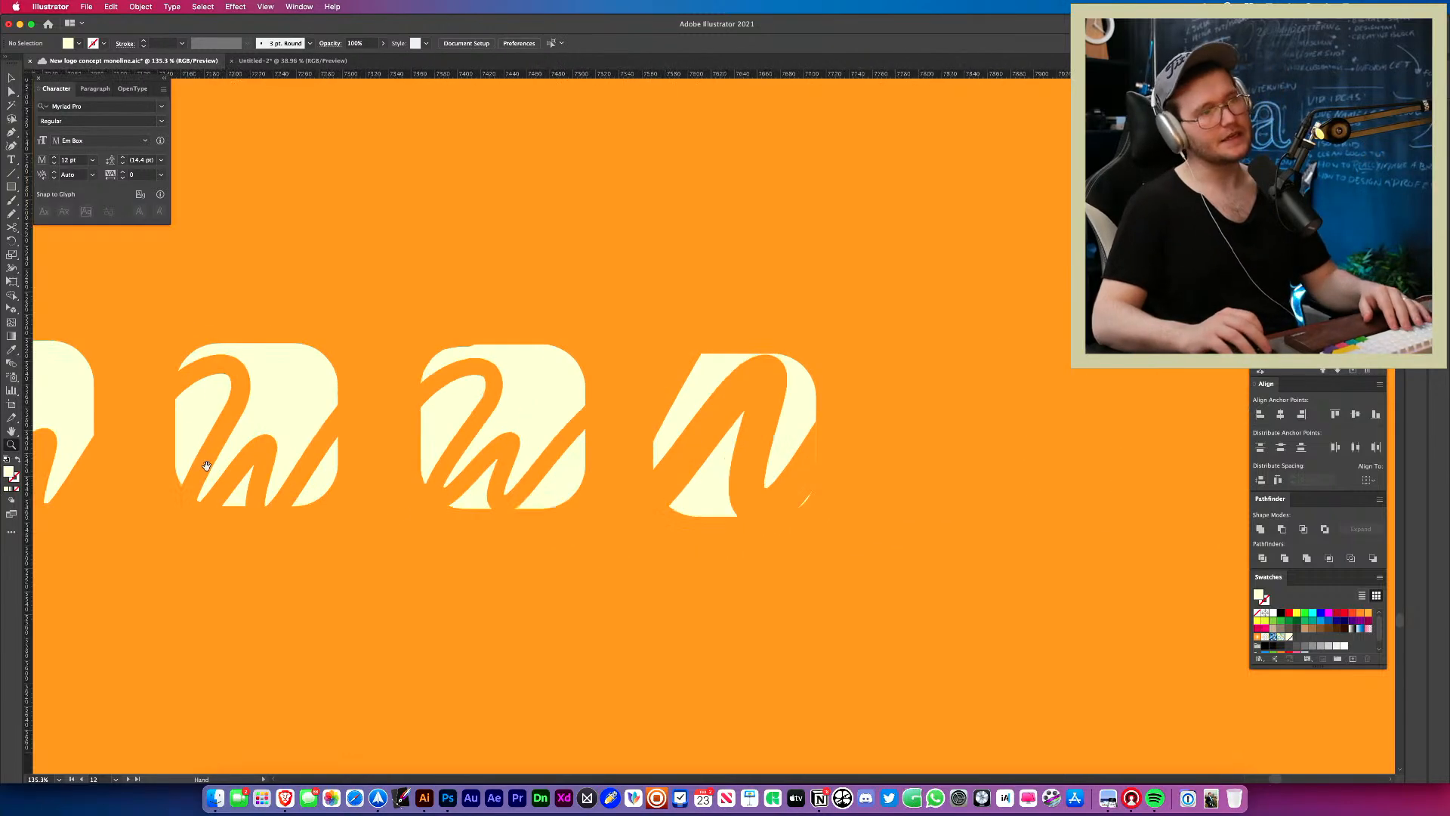
left_click_drag(657, 561, 282, 564)
left_click_drag(64, 521, 977, 538)
Shift the W inside the first lower-row icon so its loop is cropped by the icon's upper edge.
key("v")
left_click_drag(559, 490, 563, 475)
key("z")
mouse_move(515, 582)
left_mouse_down()
mouse_move(298, 581)
mouse_move(641, 545)
left_mouse_up()
key("v")
left_click_drag(592, 492, 546, 510)
left_click(681, 610)
key("super+z")
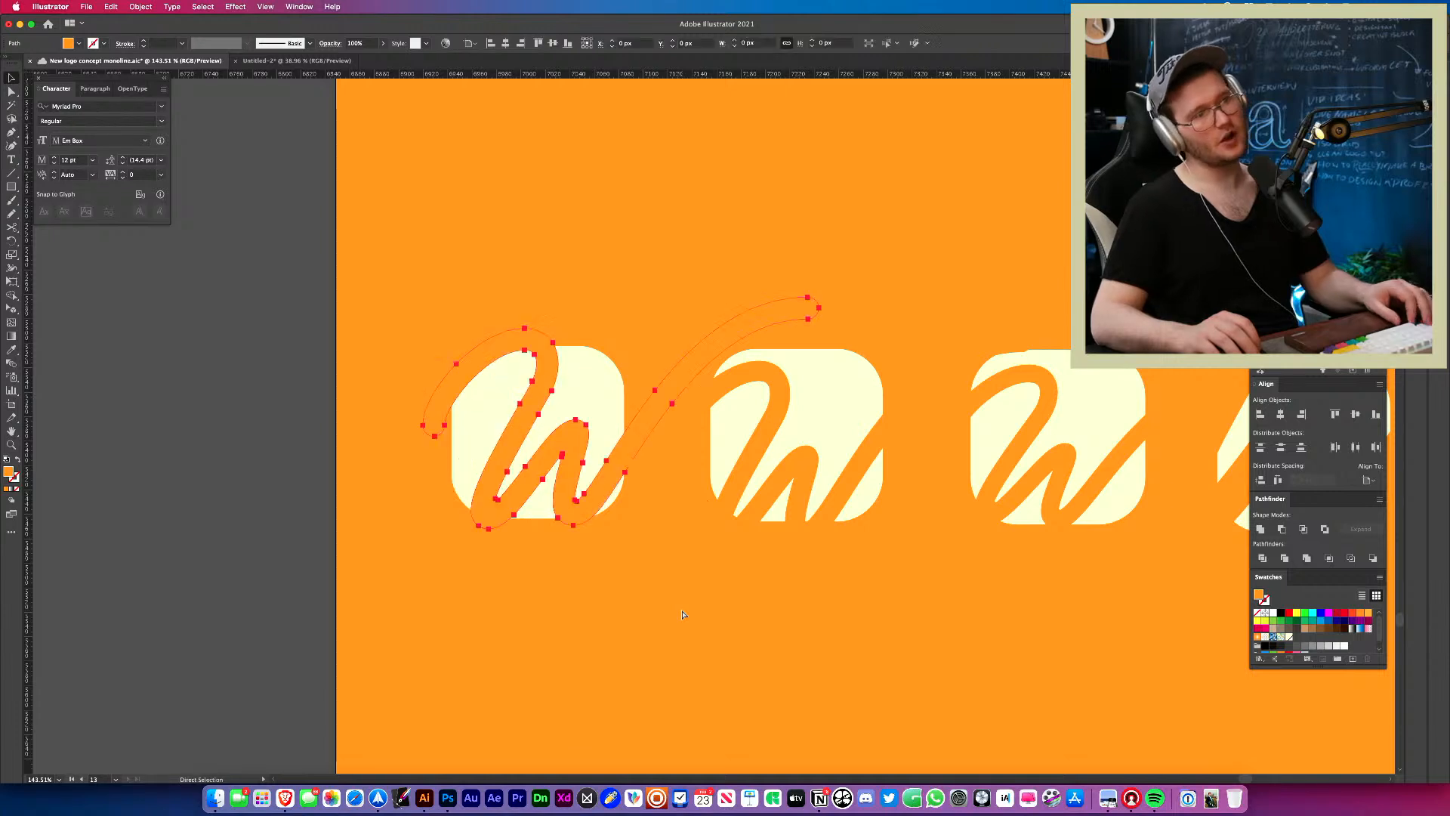
left_click(684, 612)
Move the separate W icon on the artboard's right side up beside the two upper icons.
key("z")
mouse_move(720, 557)
left_mouse_down()
mouse_move(324, 563)
mouse_move(798, 524)
left_mouse_up()
key("v")
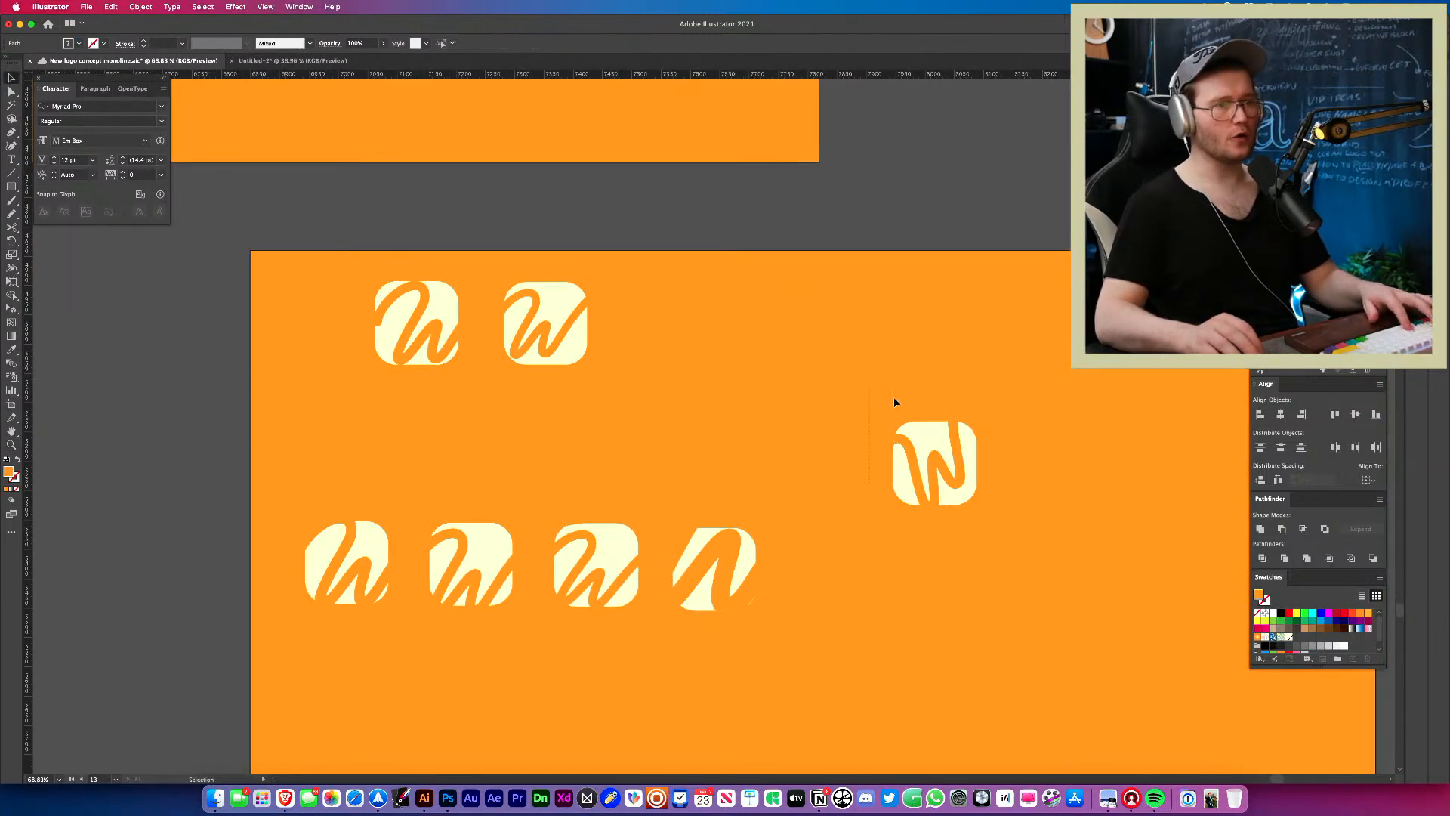
mouse_move(919, 469)
left_mouse_down()
mouse_move(779, 350)
mouse_move(688, 342)
left_mouse_up()
left_click(914, 416)
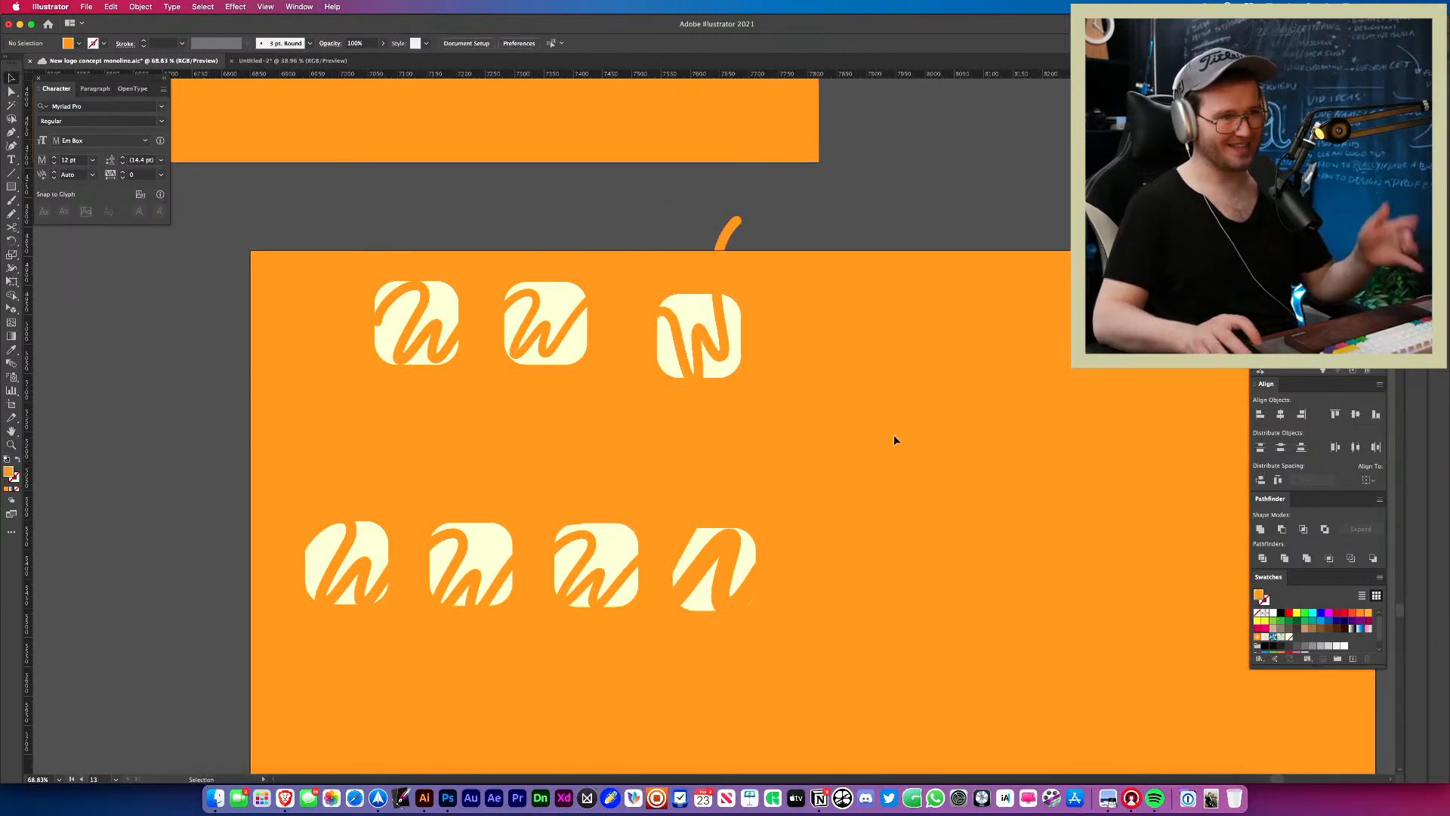
mouse_move(644, 561)
left_mouse_down()
mouse_move(657, 551)
mouse_move(645, 555)
left_mouse_up()
left_click(602, 511)
Move the lower row of four icons further right and down, and delete the three upper W icons.
mouse_move(202, 482)
left_mouse_down()
mouse_move(320, 456)
mouse_move(1029, 583)
left_mouse_up()
left_click_drag(751, 538, 1087, 640)
left_click_drag(1062, 424, 529, 287)
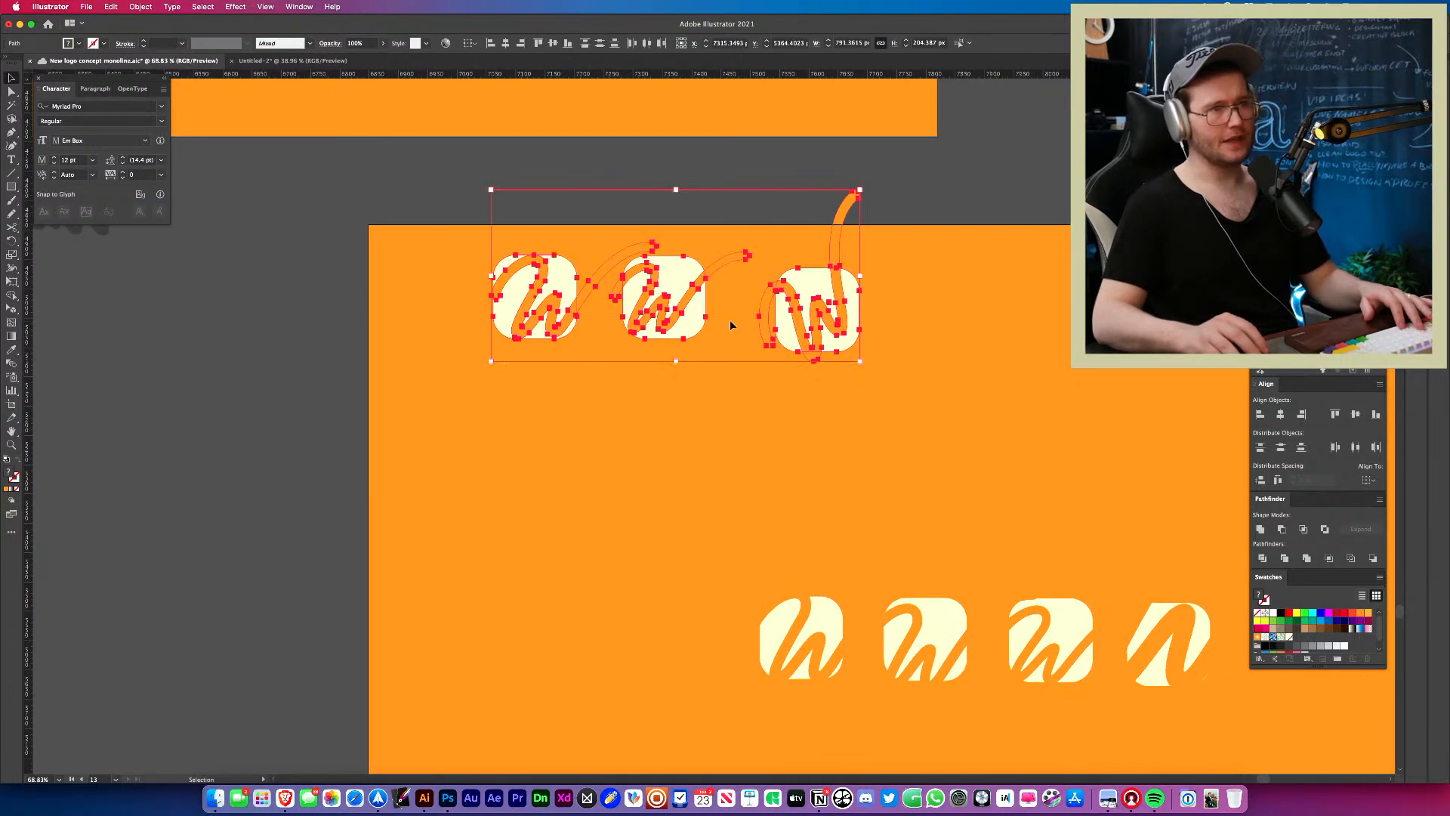
key("Delete")
Move the four remaining W icons together to the middle of the orange artboard.
left_click_drag(682, 316, 192, 101)
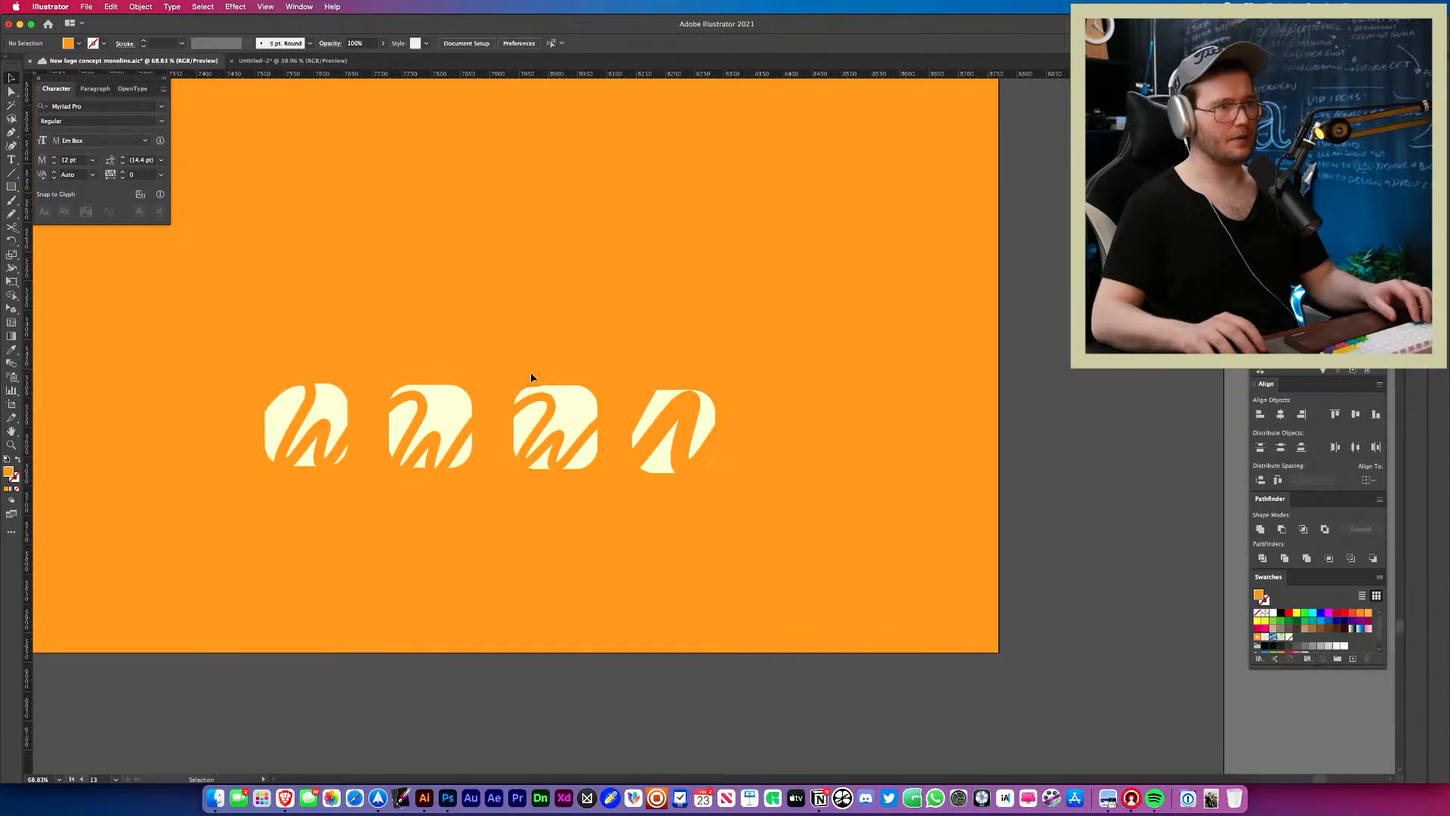
left_click_drag(529, 375, 414, 405)
key("v")
left_click_drag(738, 486, 366, 378)
left_click_drag(488, 420, 464, 374)
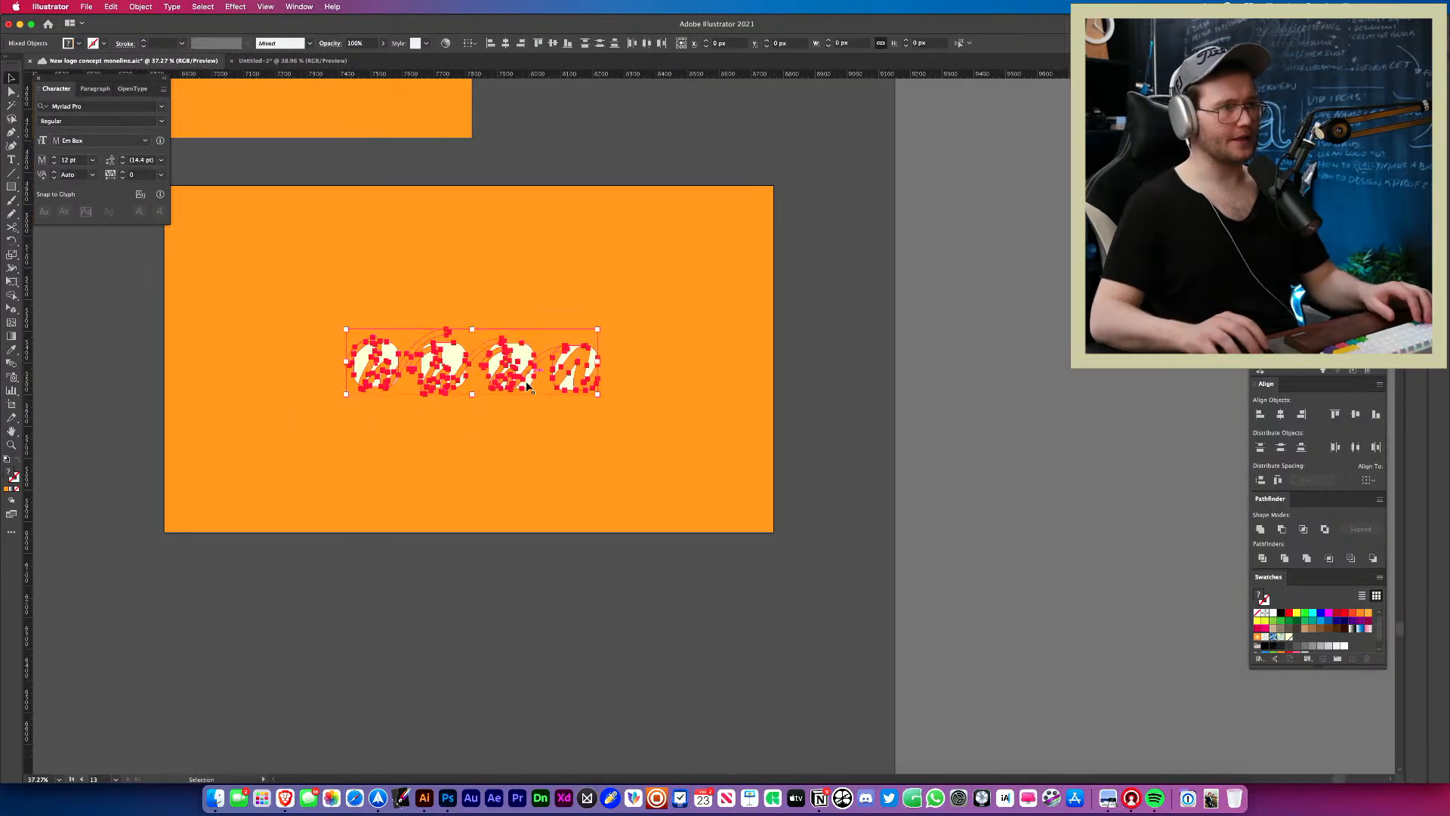
left_click(510, 447)
left_click_drag(511, 447, 607, 491)
Erase part of the second icon's W tail where it runs over the third icon's upper edge.
left_click_drag(565, 423, 772, 440)
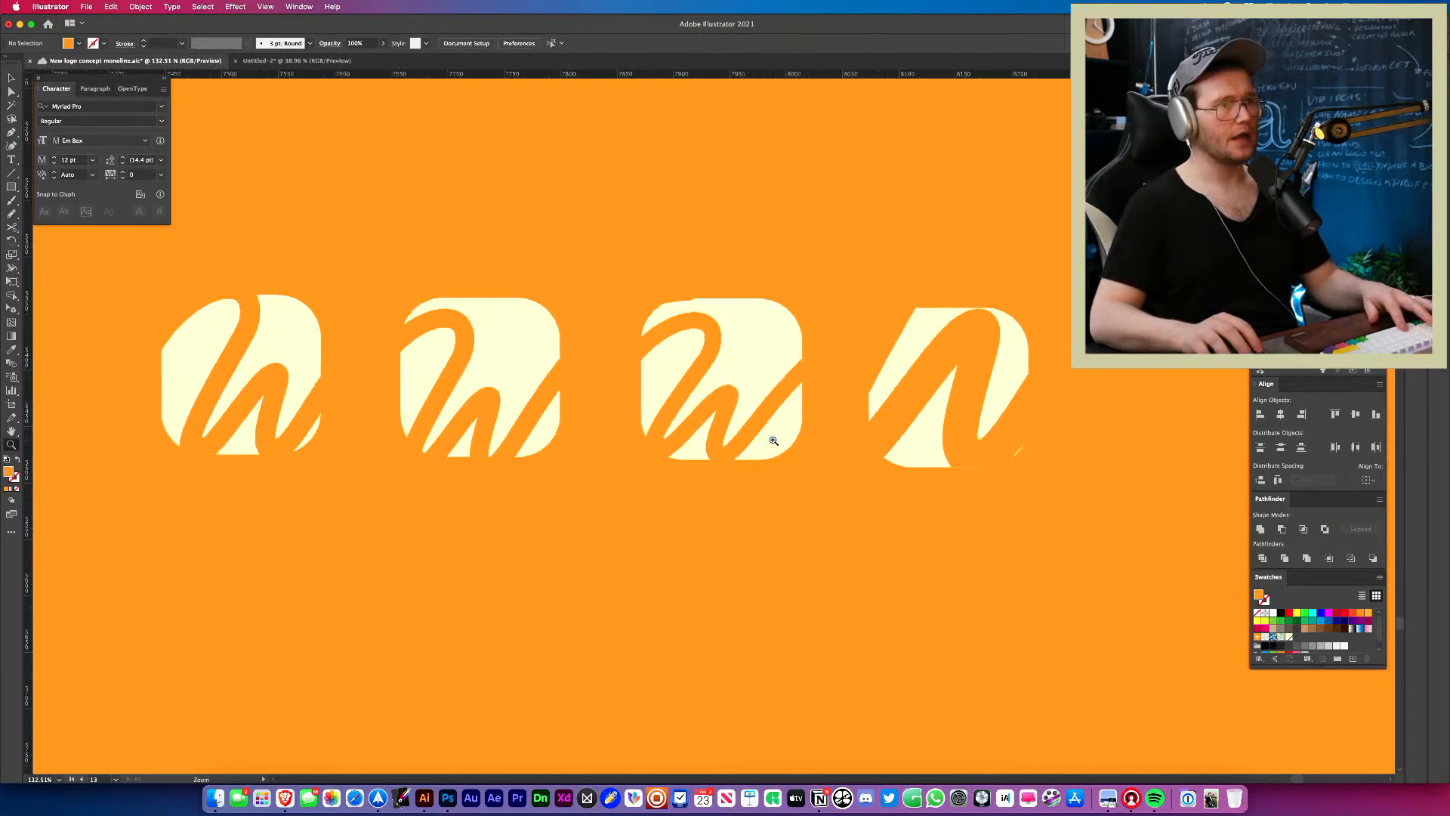
left_click(701, 324)
left_click(687, 296)
left_click(704, 319)
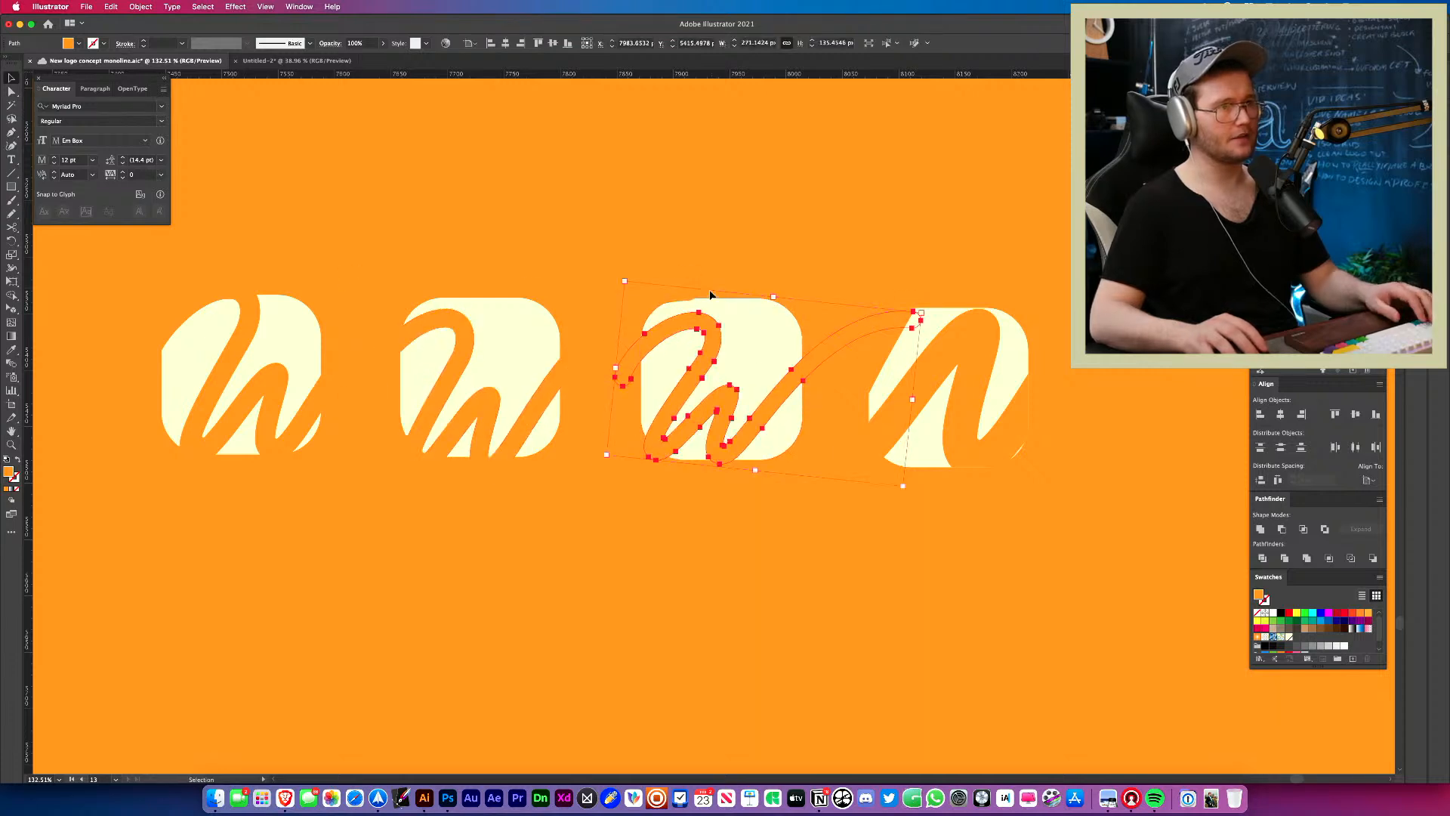
left_click(672, 300)
key("shift+e")
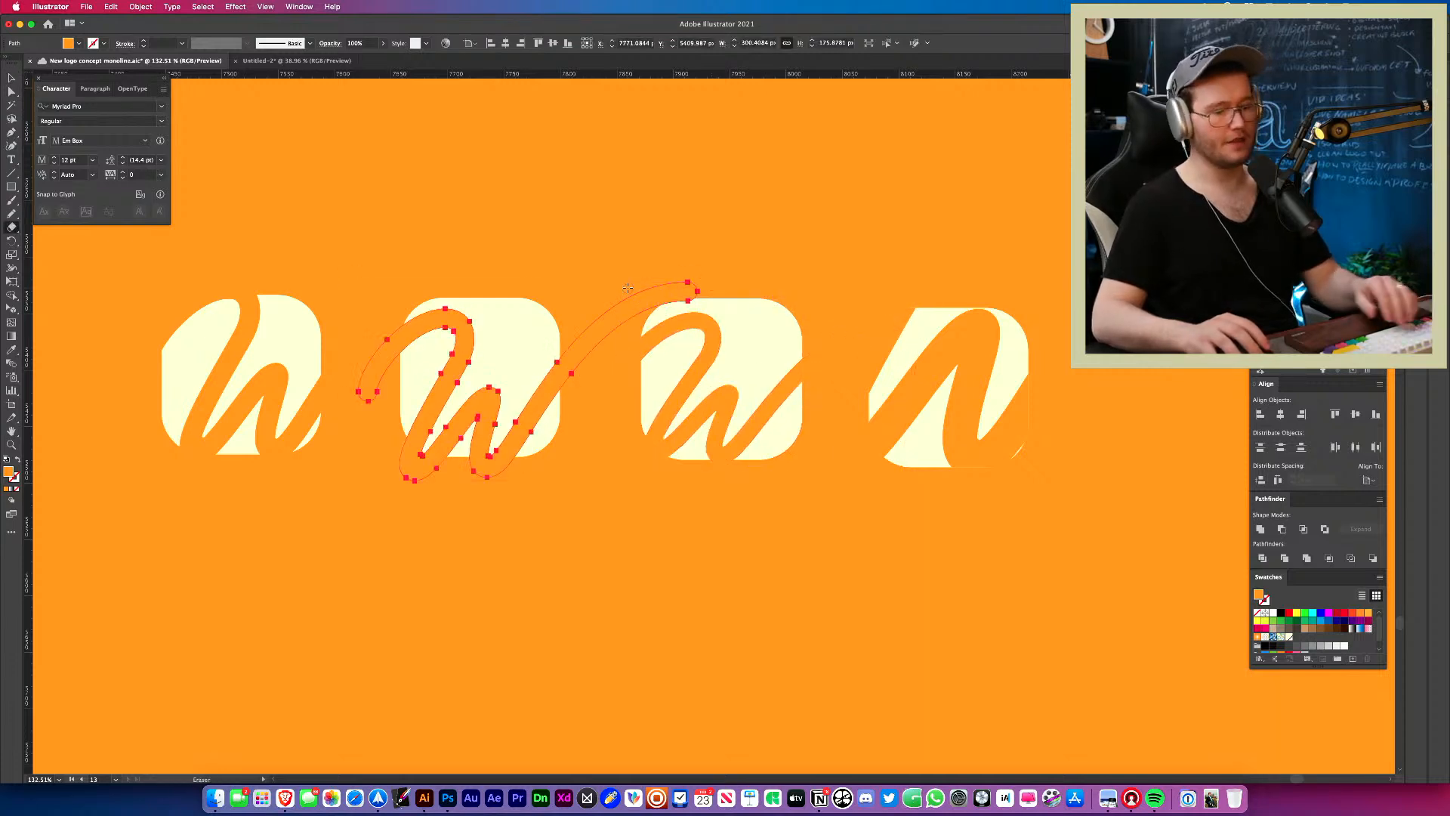
mouse_move(629, 290)
left_mouse_down()
mouse_move(725, 284)
mouse_move(616, 306)
left_mouse_up()
left_click(752, 281, "super")
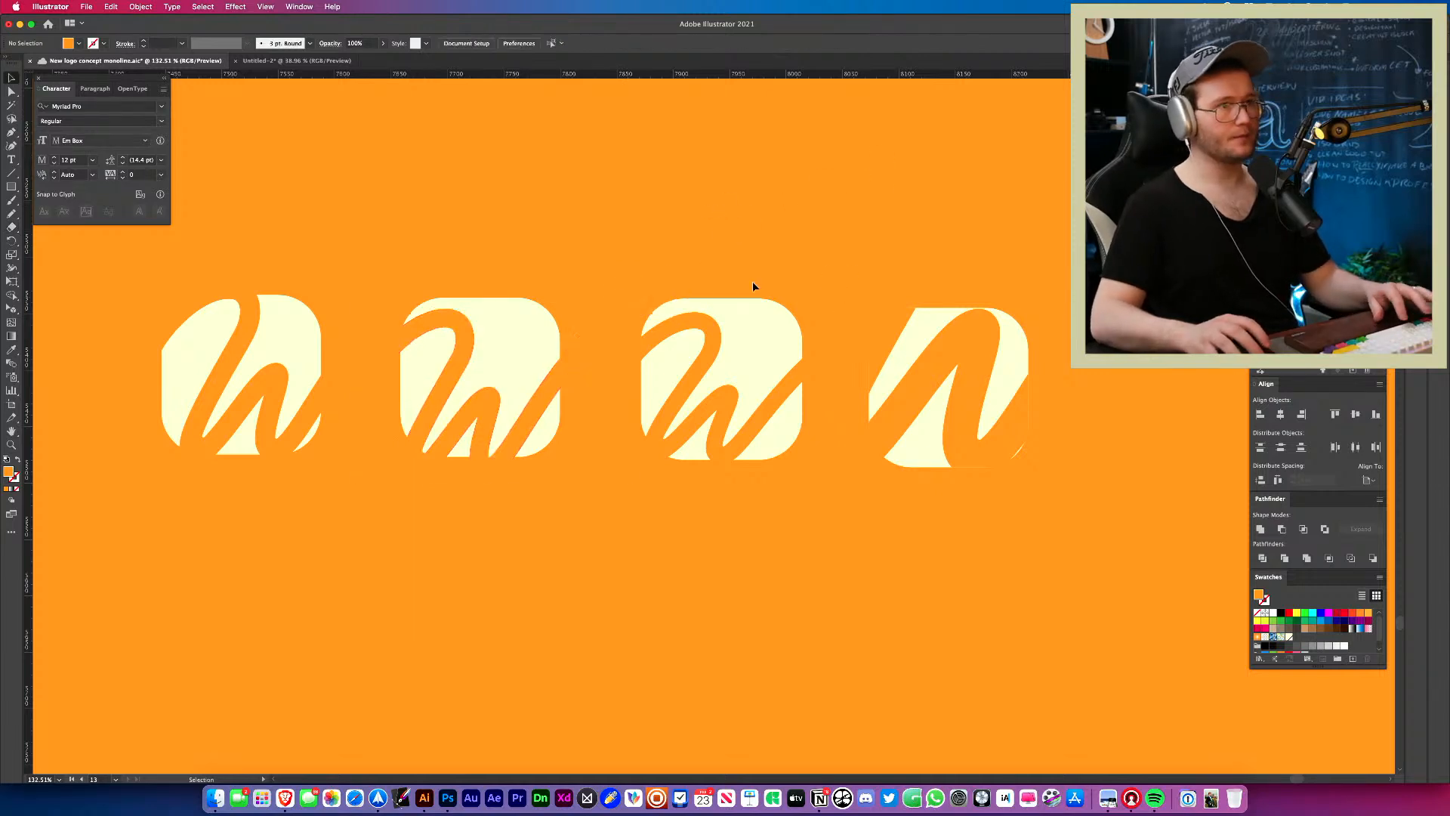
Move the whole row of four icons straight up to slightly above the artboard's centre.
left_click_drag(632, 442, 534, 420)
left_click_drag(941, 490, 941, 493)
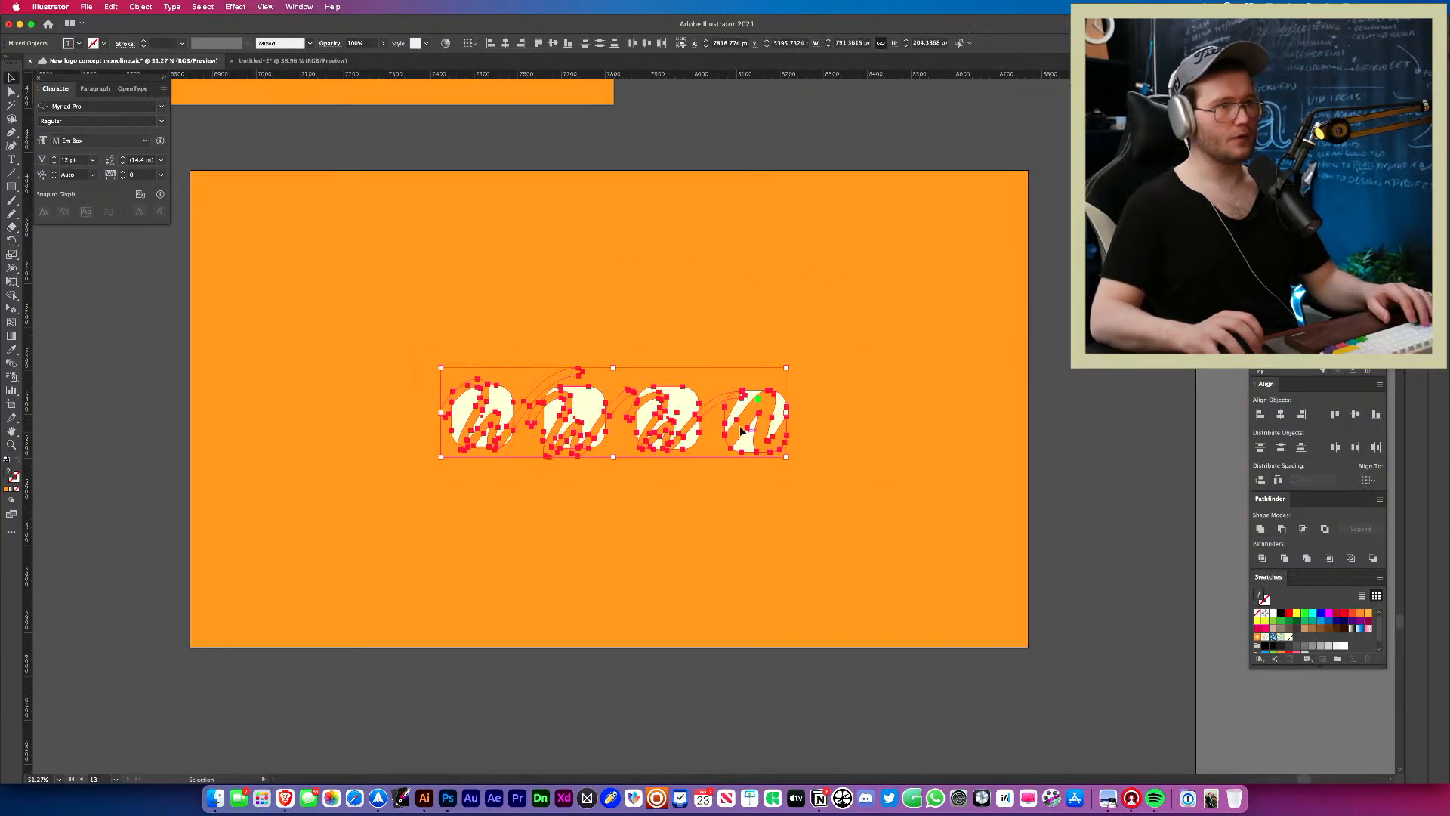
left_click_drag(667, 422, 667, 387)
left_click(787, 526)
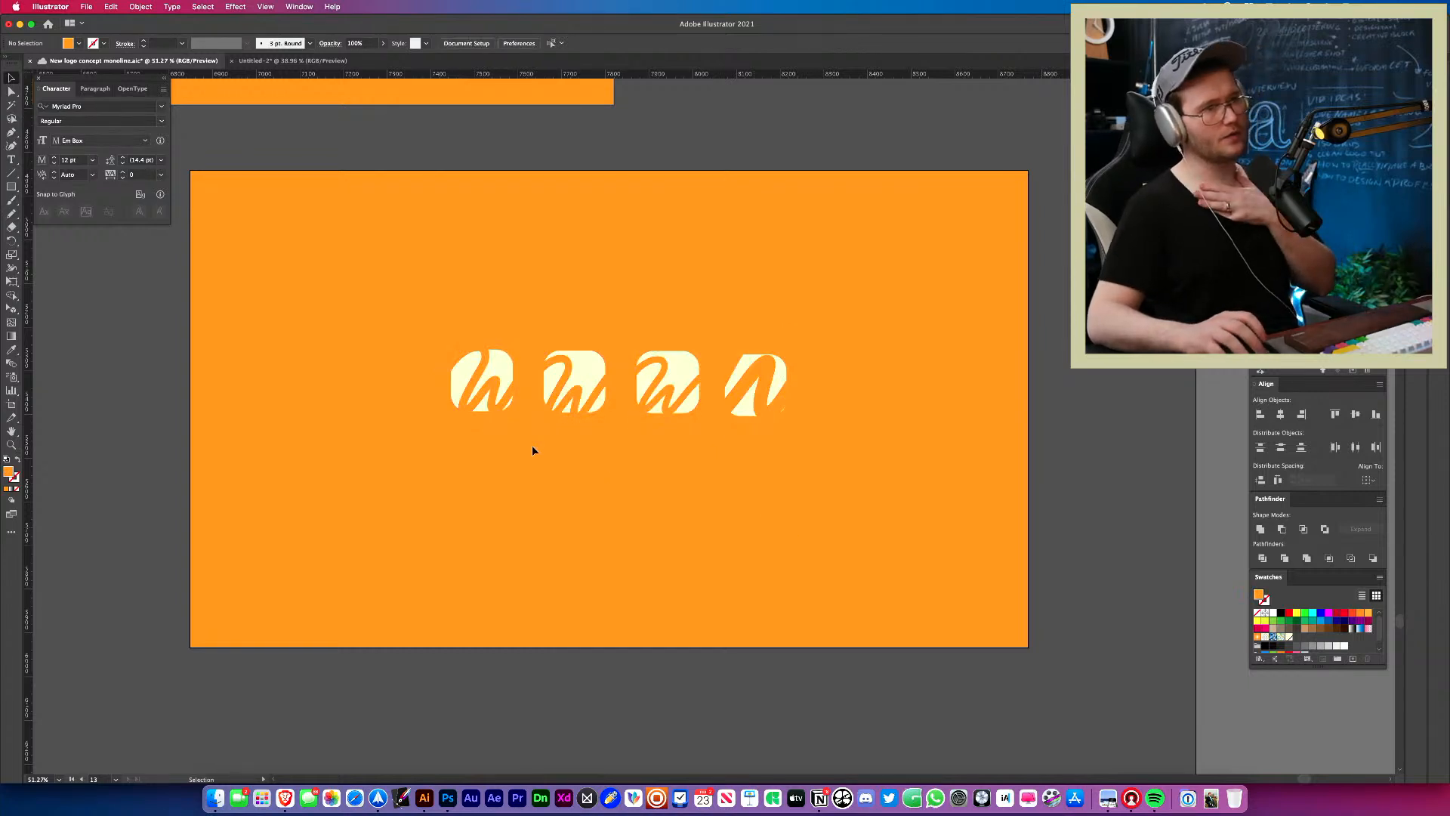
Move the first W icon about 80 px left, away from the second icon.
left_click_drag(436, 319, 516, 456)
key("shift+Left")
key("shift+Left")
key("shift+Left")
key("shift+Left")
key("shift+Left")
key("shift+Left")
key("shift+Left")
key("shift+Left")
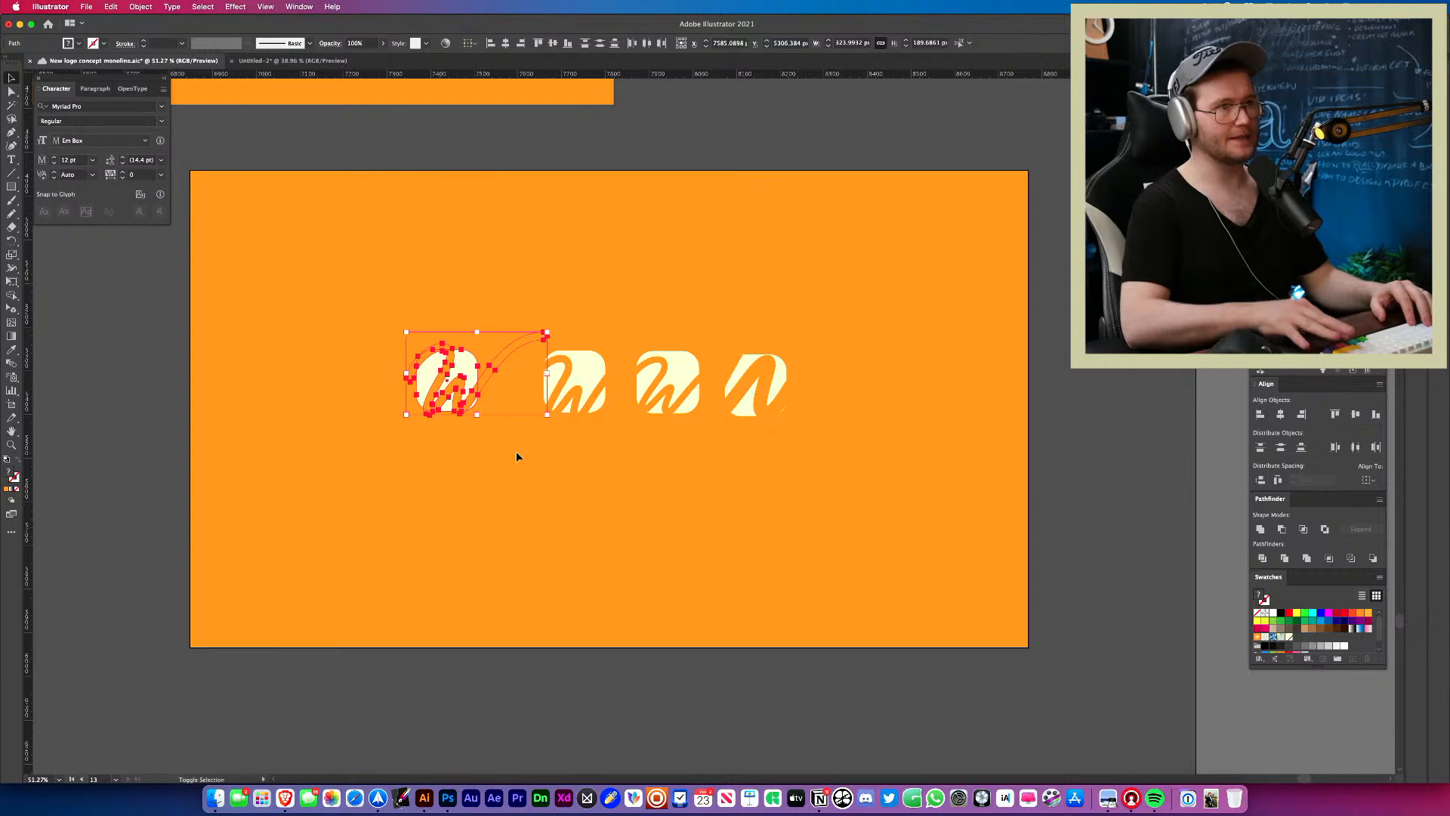
Move the fourth W icon 70 px to the right, away from the third icon.
left_click_drag(781, 344, 718, 297)
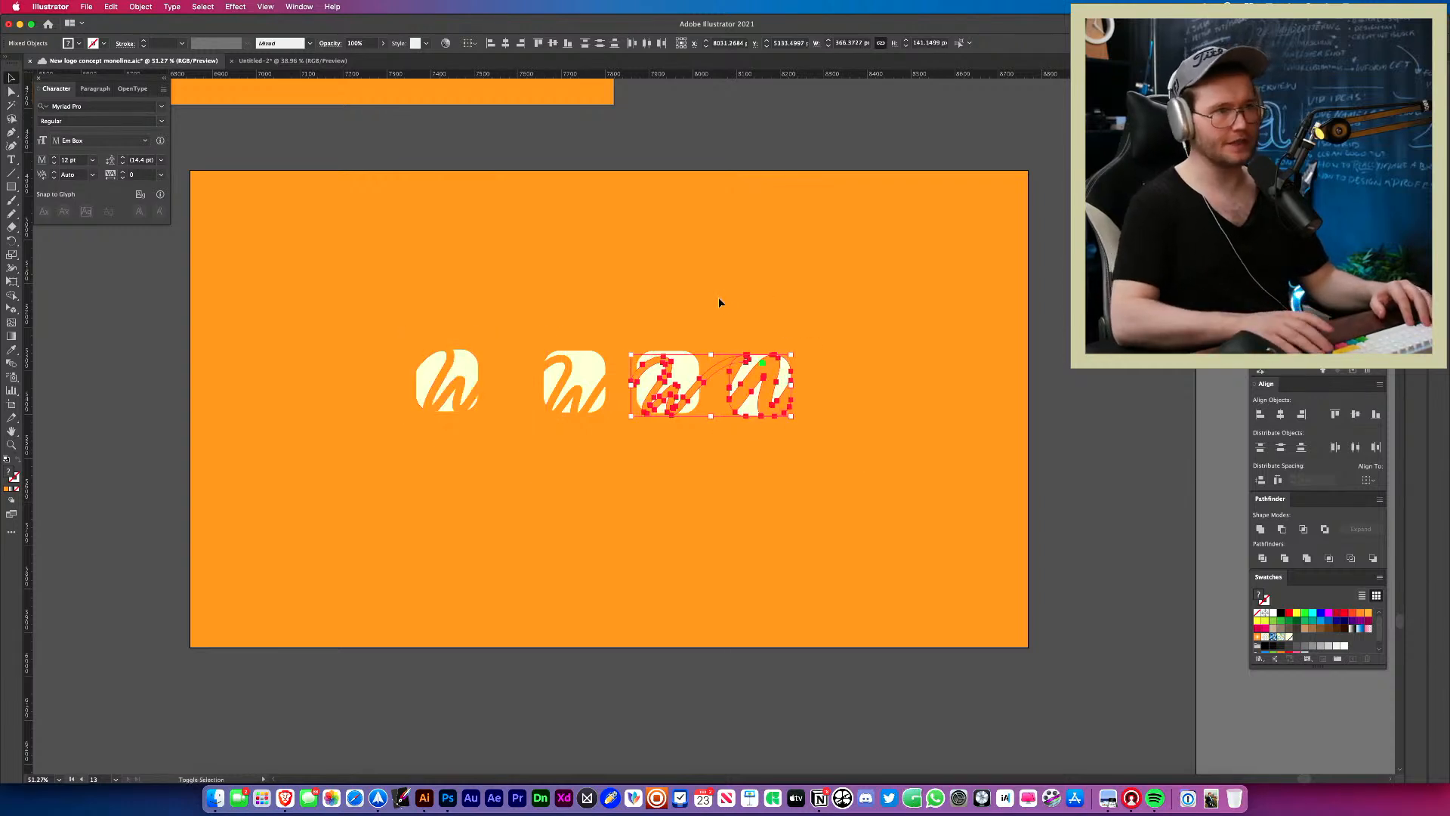
left_click(768, 349)
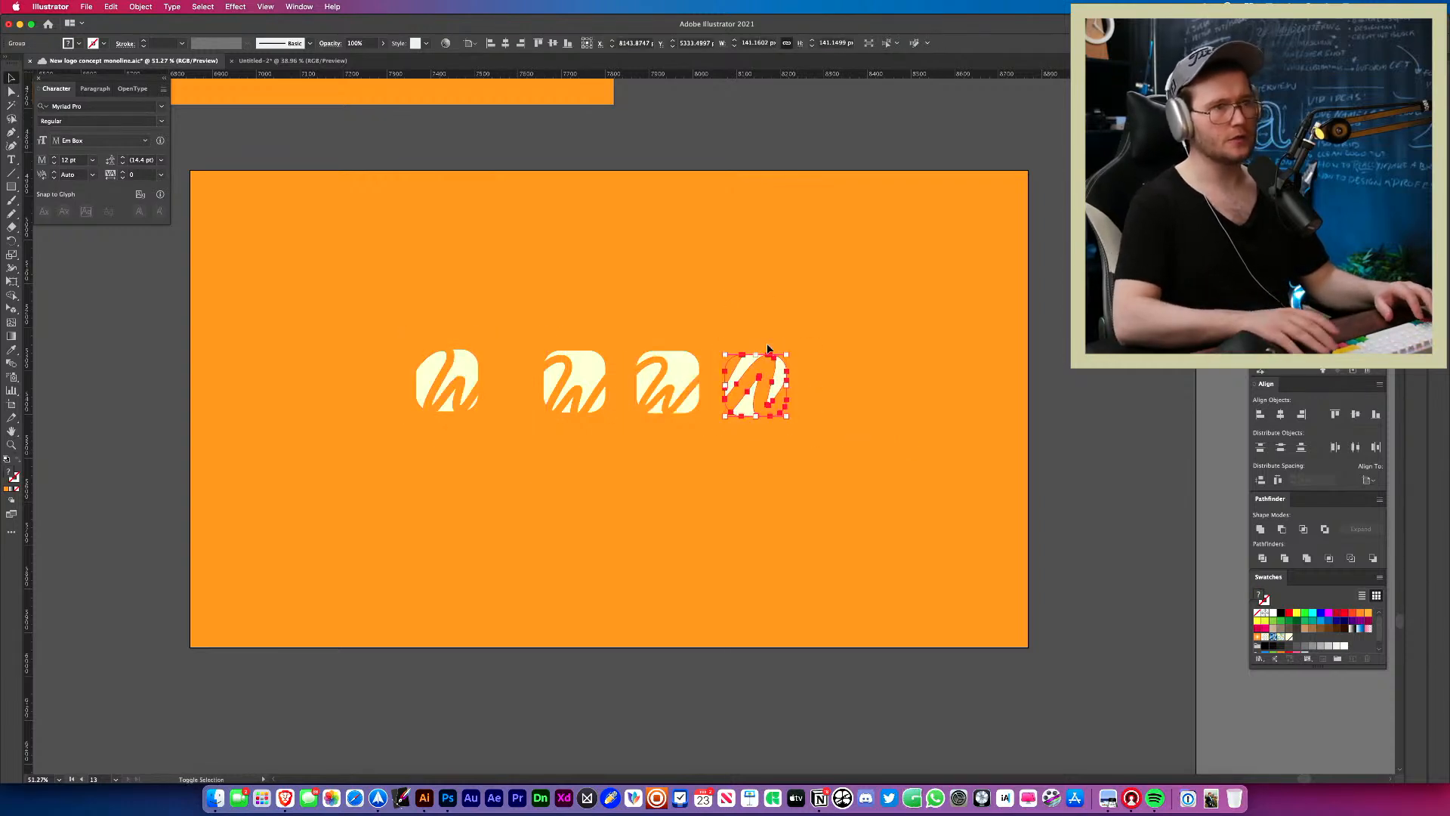
key("shift+Right")
key("shift+Right")
key("shift+Right")
key("shift+Right")
key("shift+Right")
key("shift+Right")
key("shift+Right")
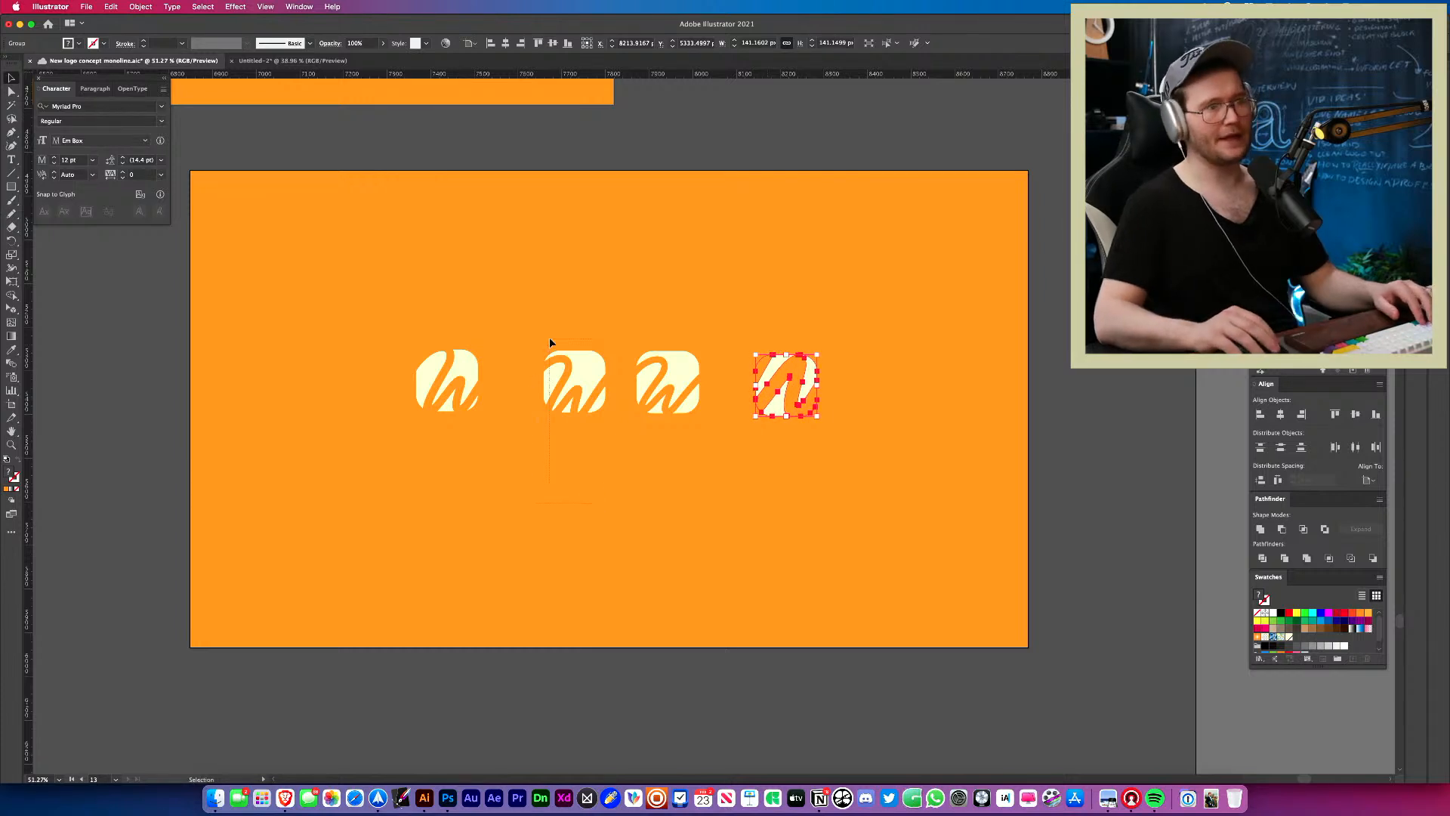
Move the second W icon 40 px left to open up the space before the third icon.
left_click(550, 341)
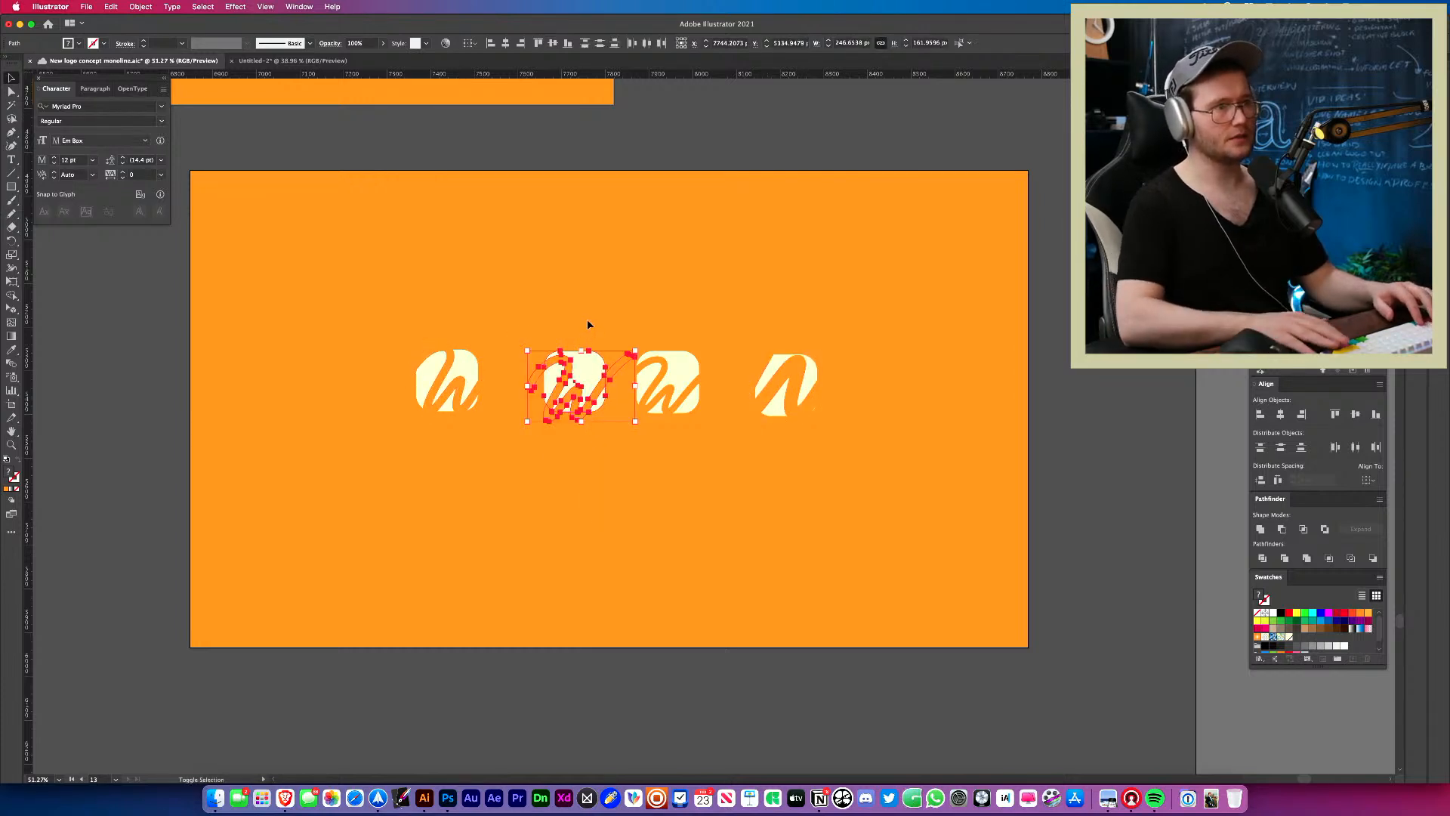
key("shift+Left")
key("shift+Left")
key("shift+Left")
key("shift+Left")
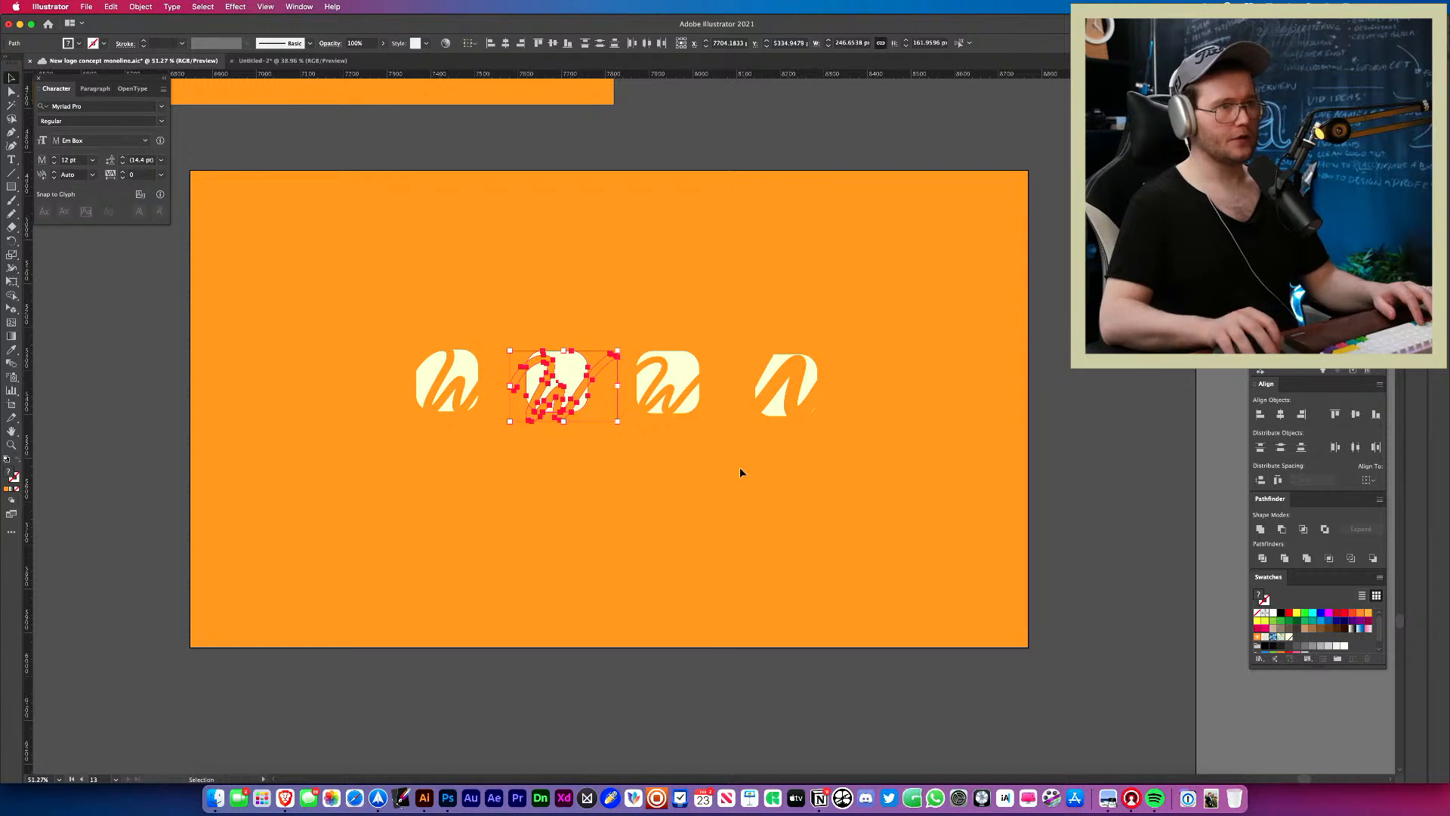
Move the third W icon about 30 px right to adjust its spacing in the row.
left_click_drag(695, 427, 669, 335)
key("shift+Right")
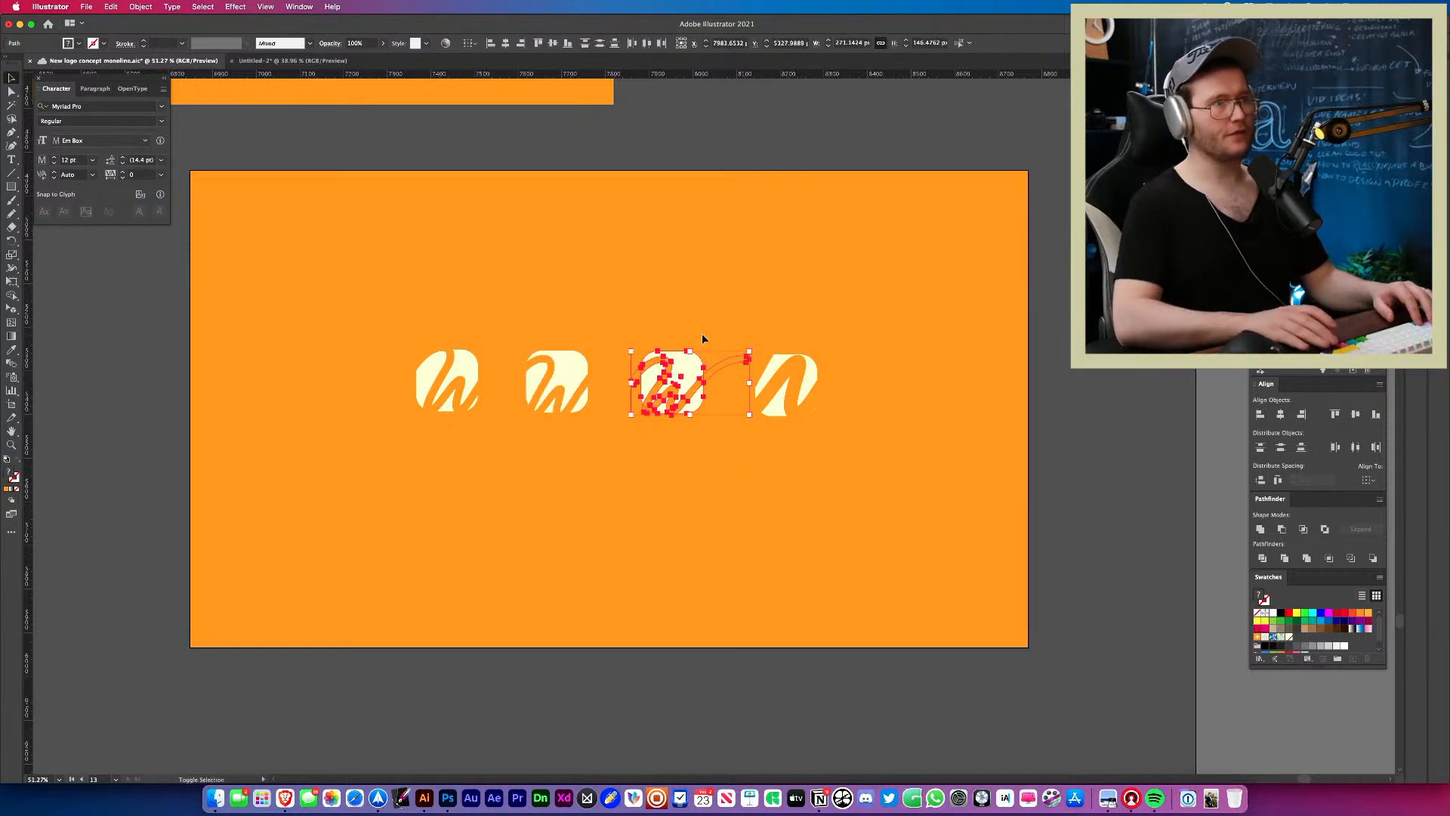
key("shift+Right")
key("shift+Right")
left_click_drag(755, 355, 934, 423)
key("super+z")
left_click(780, 306)
Review the spaced row of four W icons at different zoom levels on the artboard.
key("z")
left_click_drag(662, 418, 712, 429)
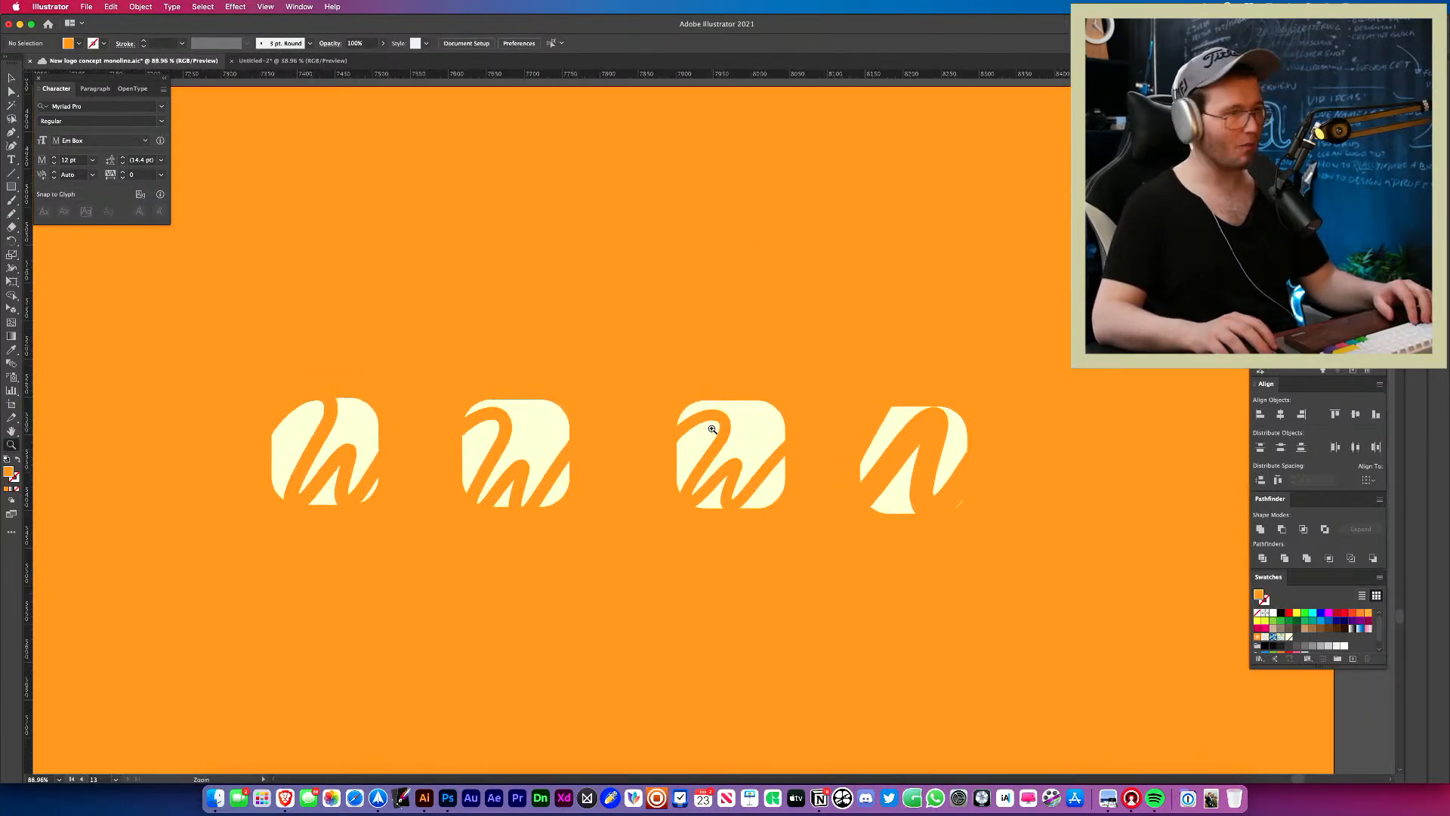
key("z")
left_click_drag(429, 481, 360, 491)
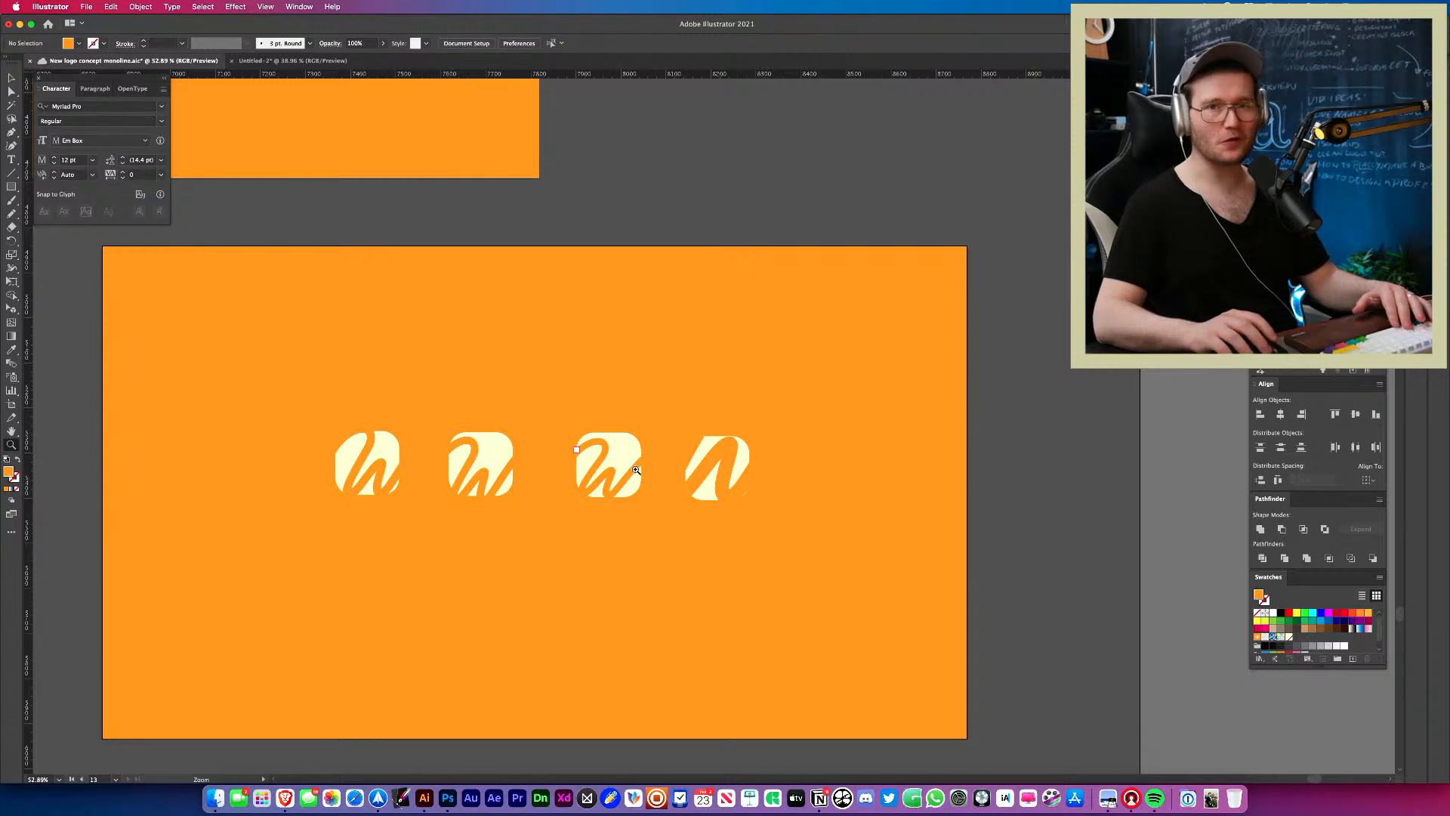
left_click_drag(733, 508, 715, 586)
left_click_drag(621, 541, 611, 482)
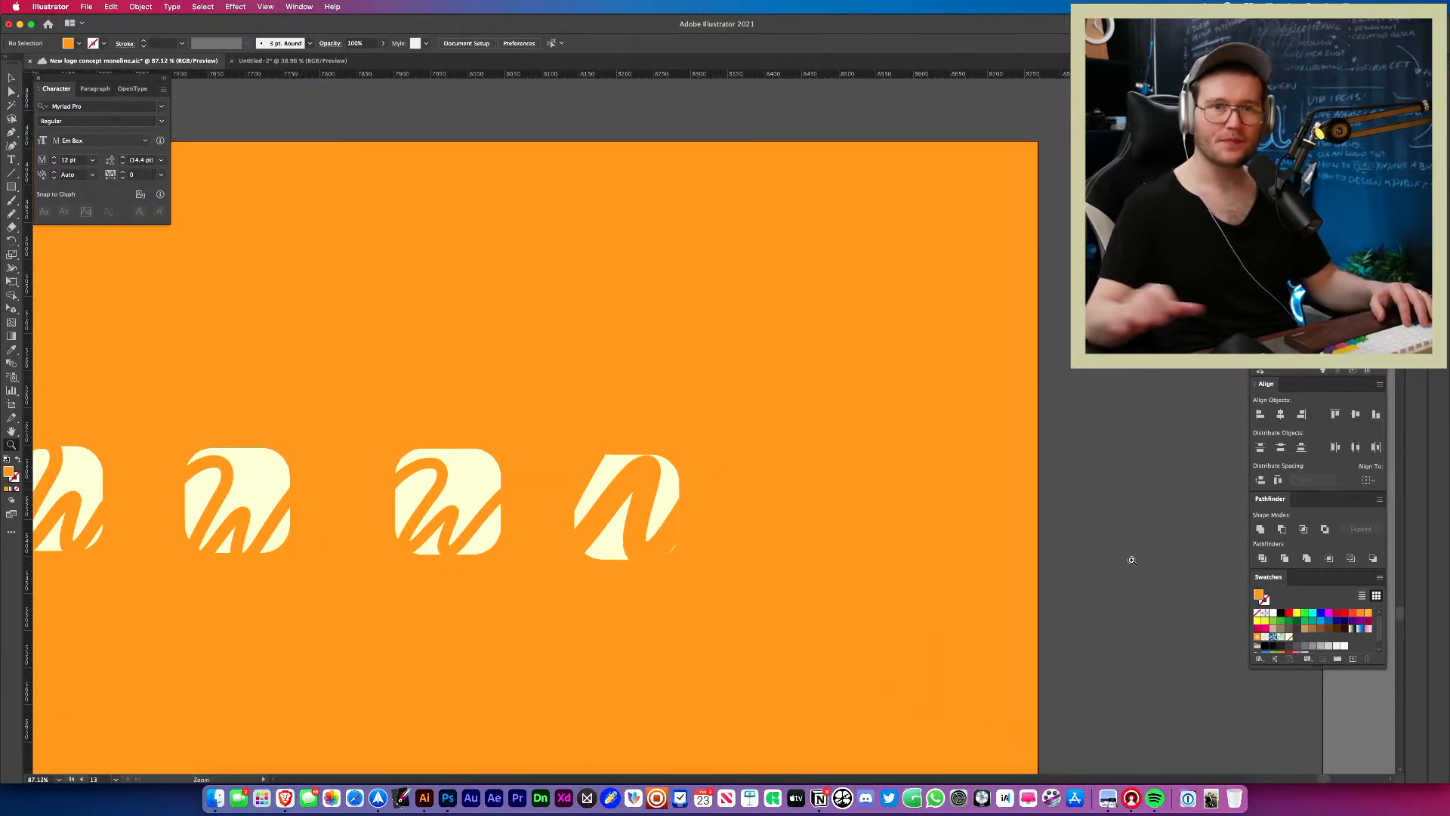
left_click_drag(1095, 567, 1210, 561)
Check the audio levels in ATEM Software Control and return to Illustrator.
key("super+Tab")
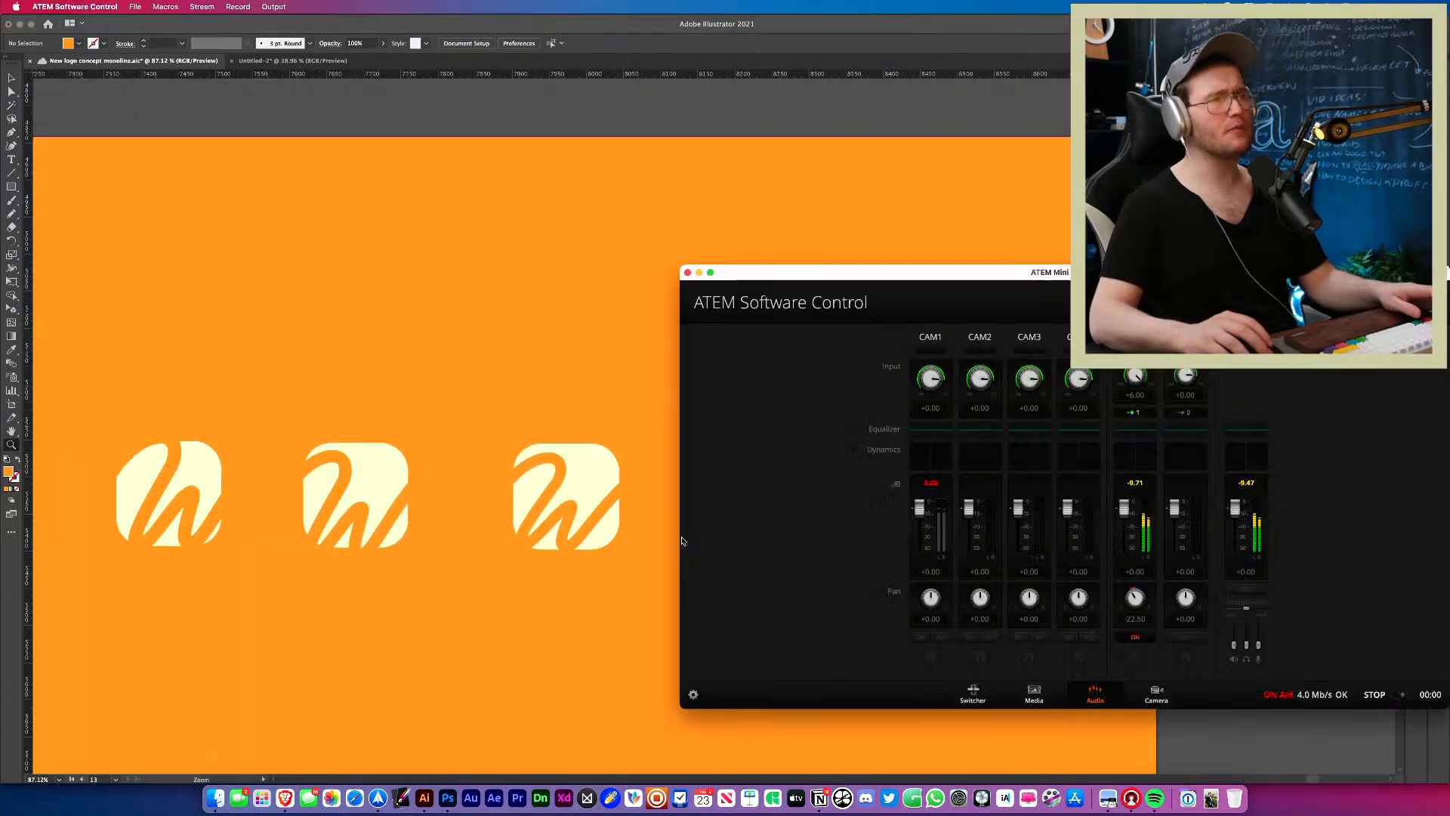
left_click(552, 623)
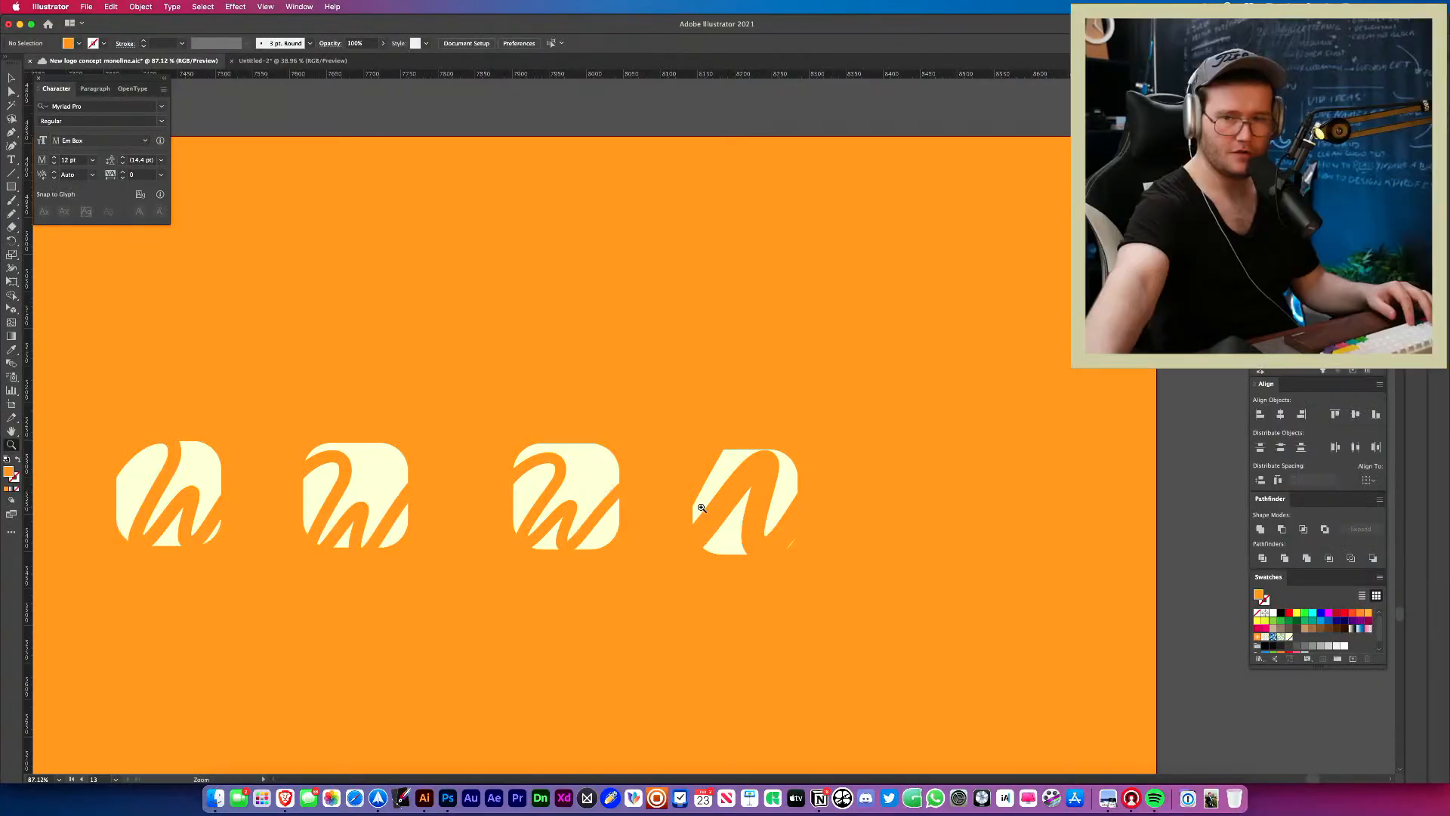
Move the fourth W icon about 11 px right and 3 px up.
left_click_drag(716, 350, 621, 415)
left_click_drag(729, 434, 925, 442)
left_click(841, 453)
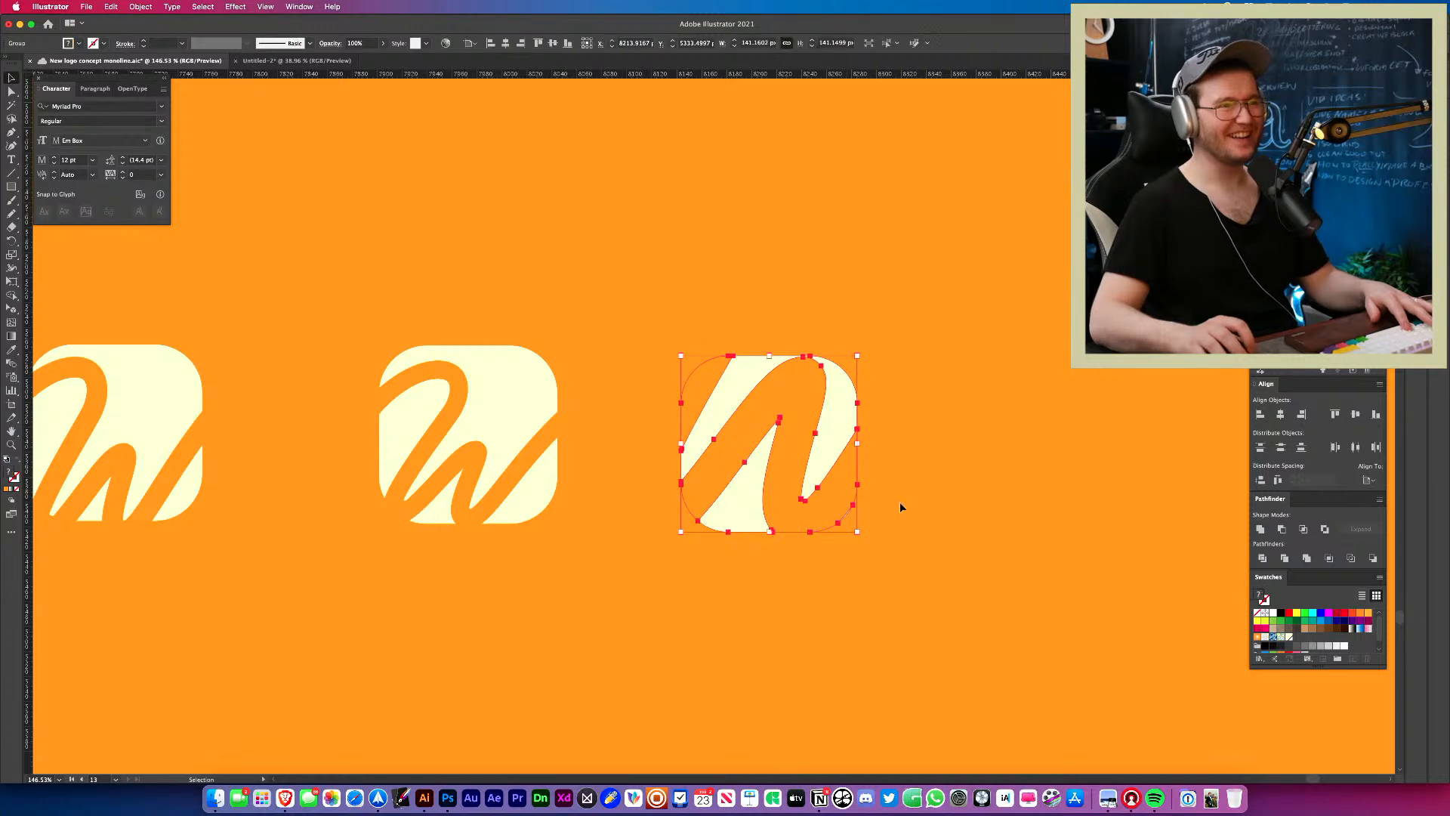
left_click(900, 502)
left_click(845, 514)
mouse_move(793, 454)
left_mouse_down()
mouse_move(779, 460)
mouse_move(810, 451)
left_mouse_up()
mouse_move(716, 528)
left_mouse_down()
mouse_move(589, 527)
mouse_move(551, 547)
mouse_move(720, 556)
left_mouse_up()
left_click(751, 487)
left_click(759, 437)
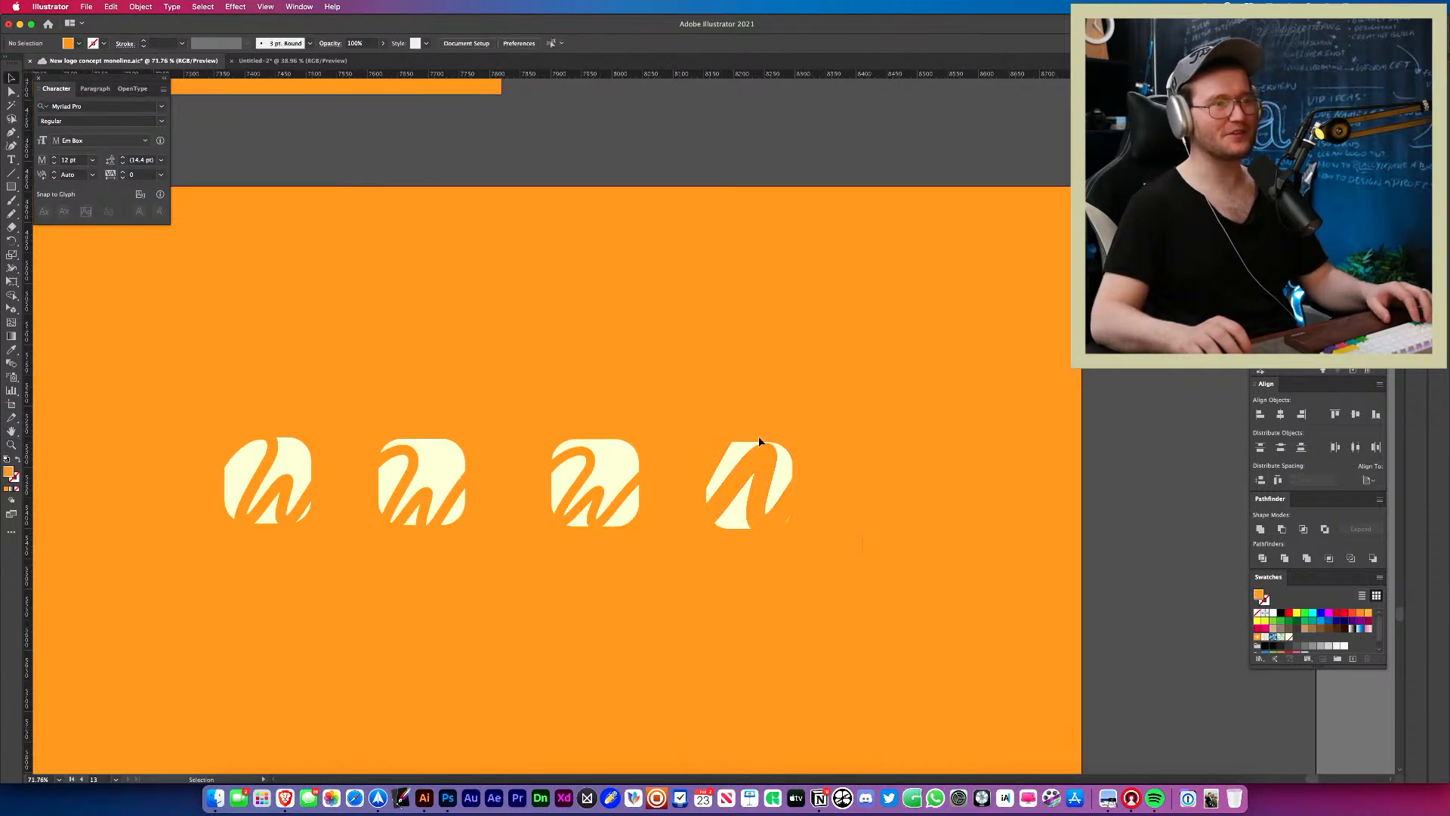
left_click_drag(758, 437, 627, 483)
left_click(751, 375)
left_click_drag(766, 585, 766, 588)
left_click_drag(765, 584, 745, 388)
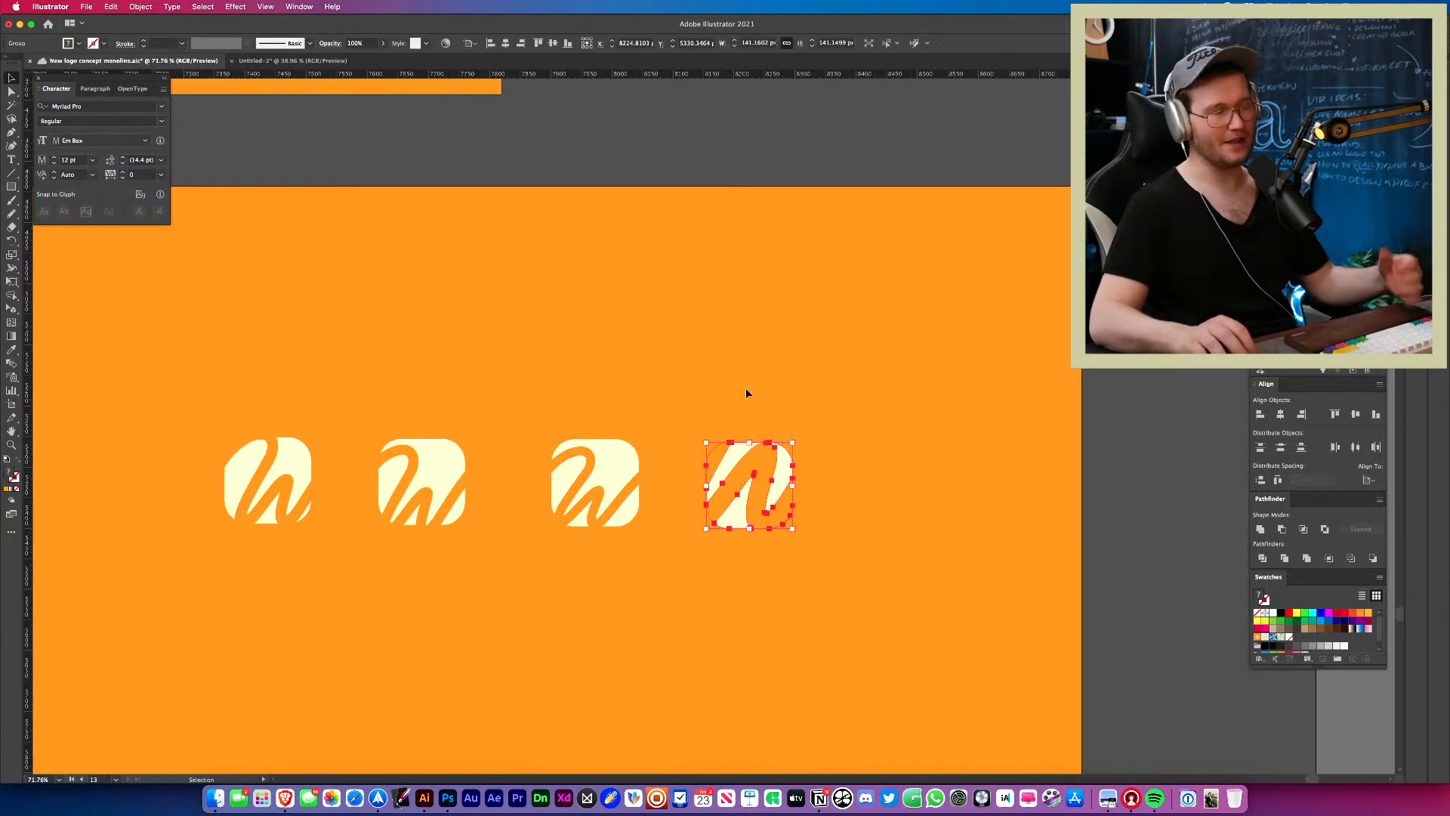
left_click(746, 388)
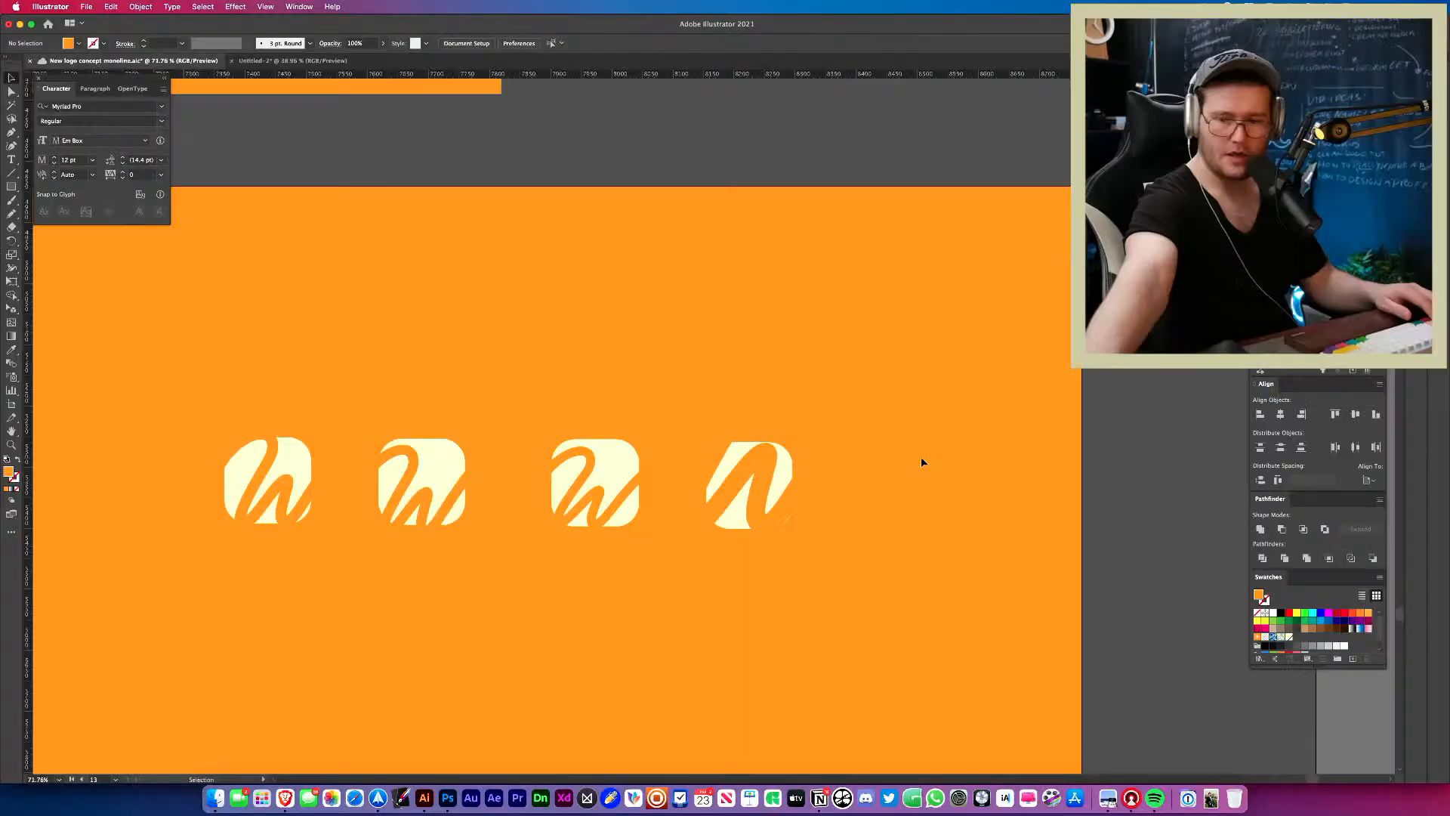
Shift the fourth W icon a little further to the right of the third icon.
key("z")
mouse_move(741, 480)
left_mouse_down()
mouse_move(864, 494)
mouse_move(576, 500)
mouse_move(758, 491)
mouse_move(766, 504)
mouse_move(742, 496)
mouse_move(750, 505)
left_mouse_up()
key("v")
left_click(733, 443)
Move the first W icon slightly left to widen its gap to the second icon.
left_click(219, 579)
left_click_drag(219, 578, 163, 431)
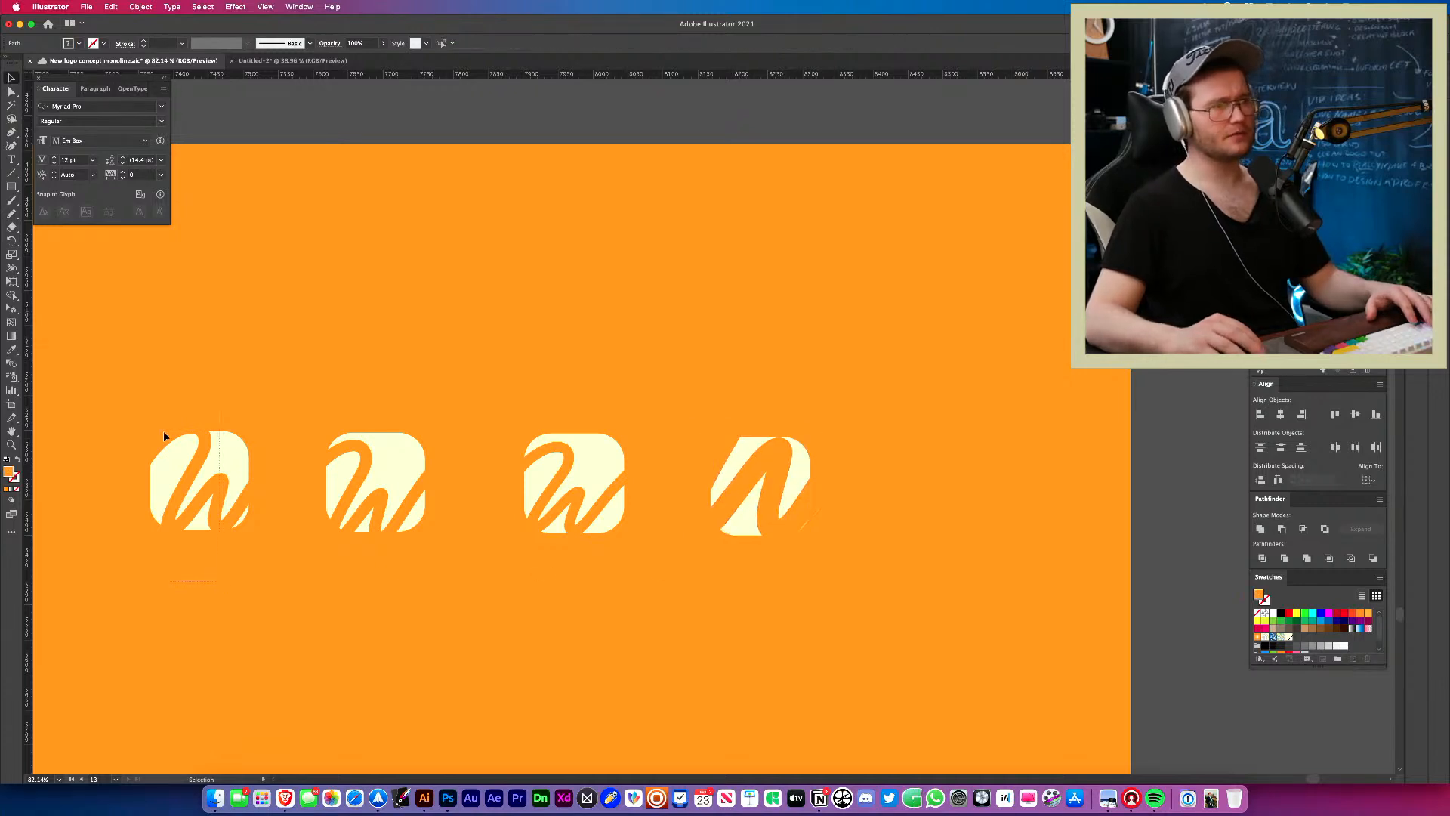
left_click_drag(221, 480, 216, 481)
left_click(252, 541)
left_click_drag(254, 542, 486, 536)
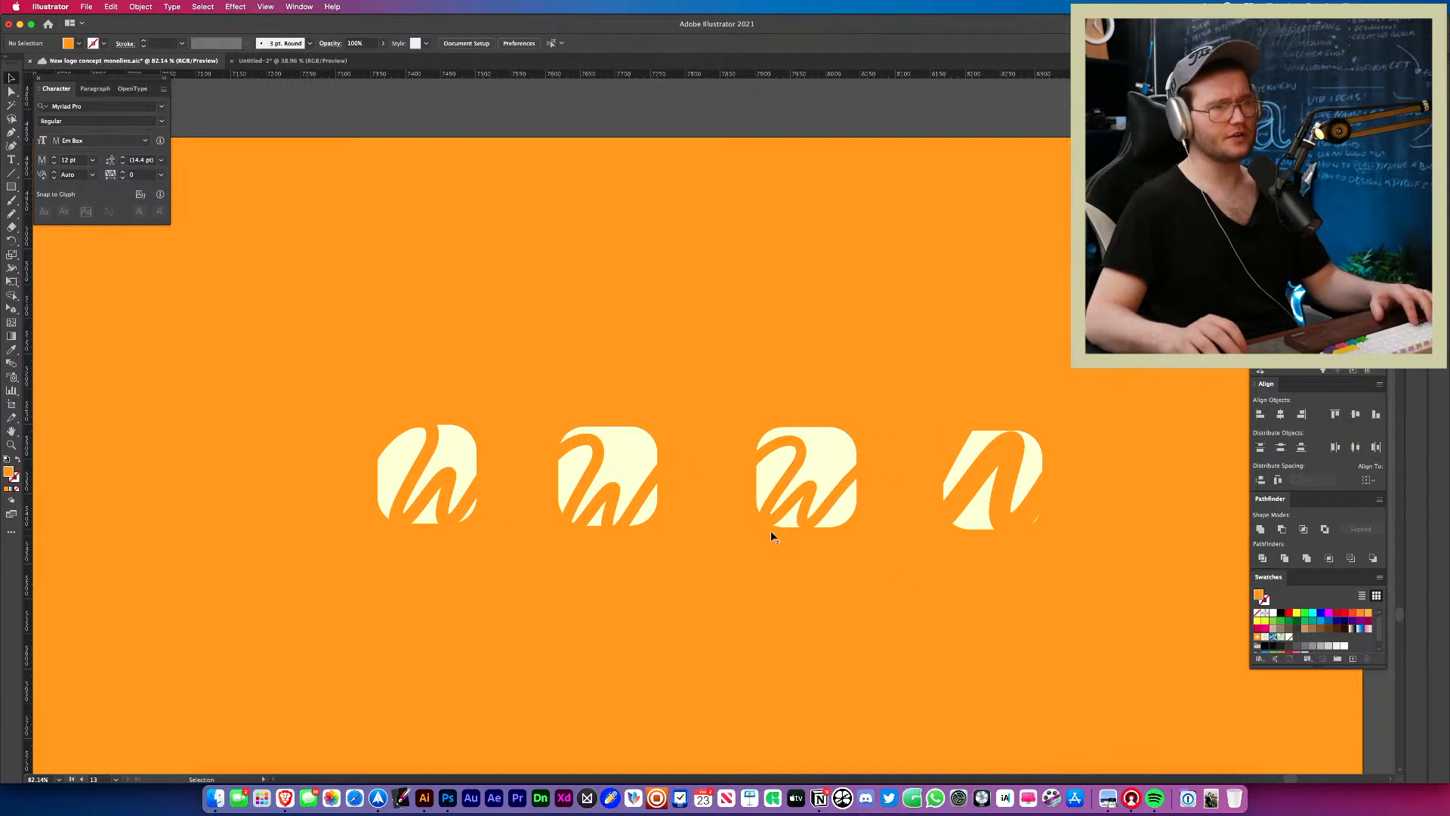
Compare the four W icons in overview and close-up, examining how the letter strokes crop at the rounded-square edges.
left_click_drag(646, 528, 628, 664)
left_click_drag(628, 664, 694, 345)
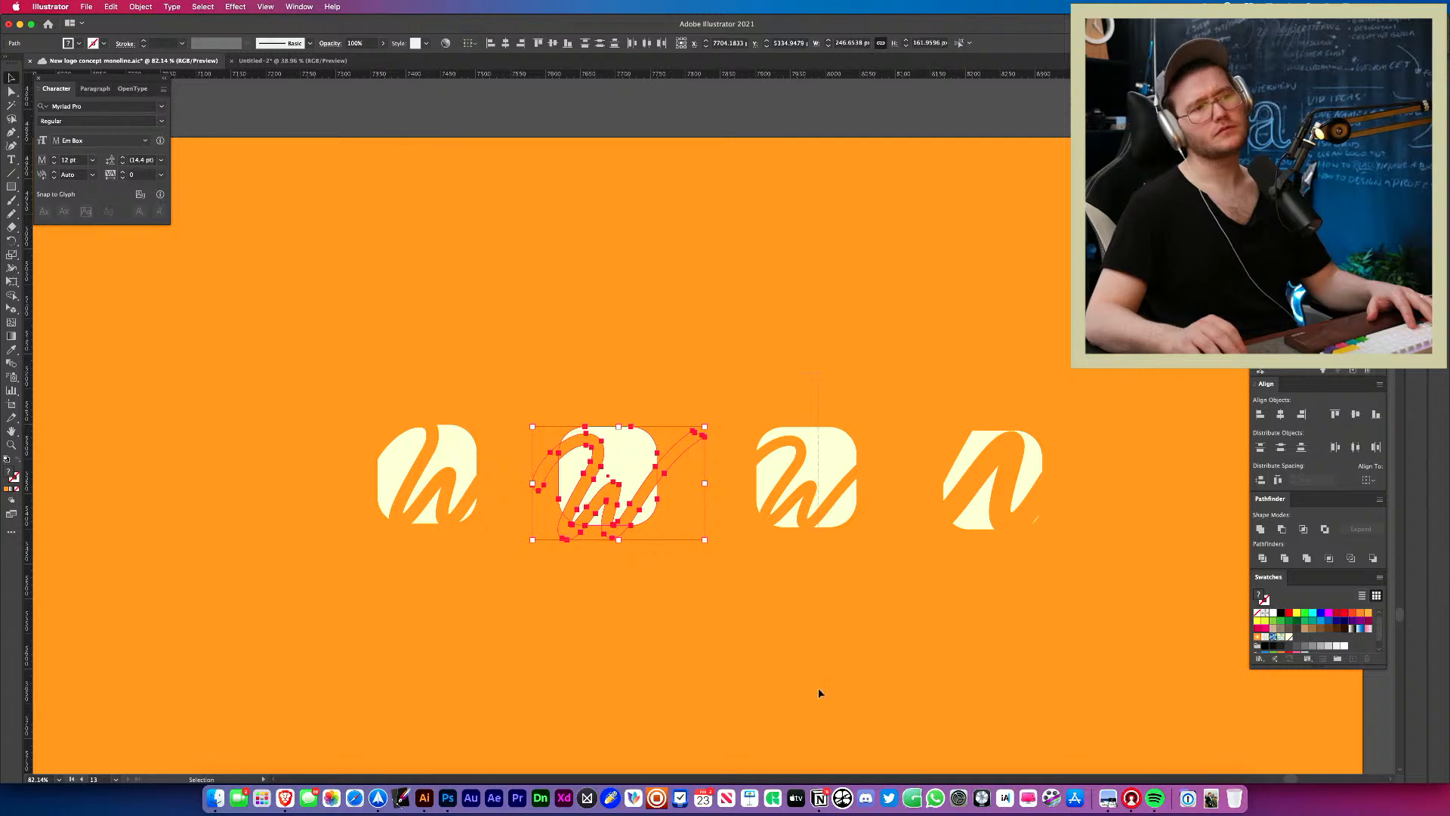
left_click_drag(818, 687, 818, 688)
left_click(809, 381)
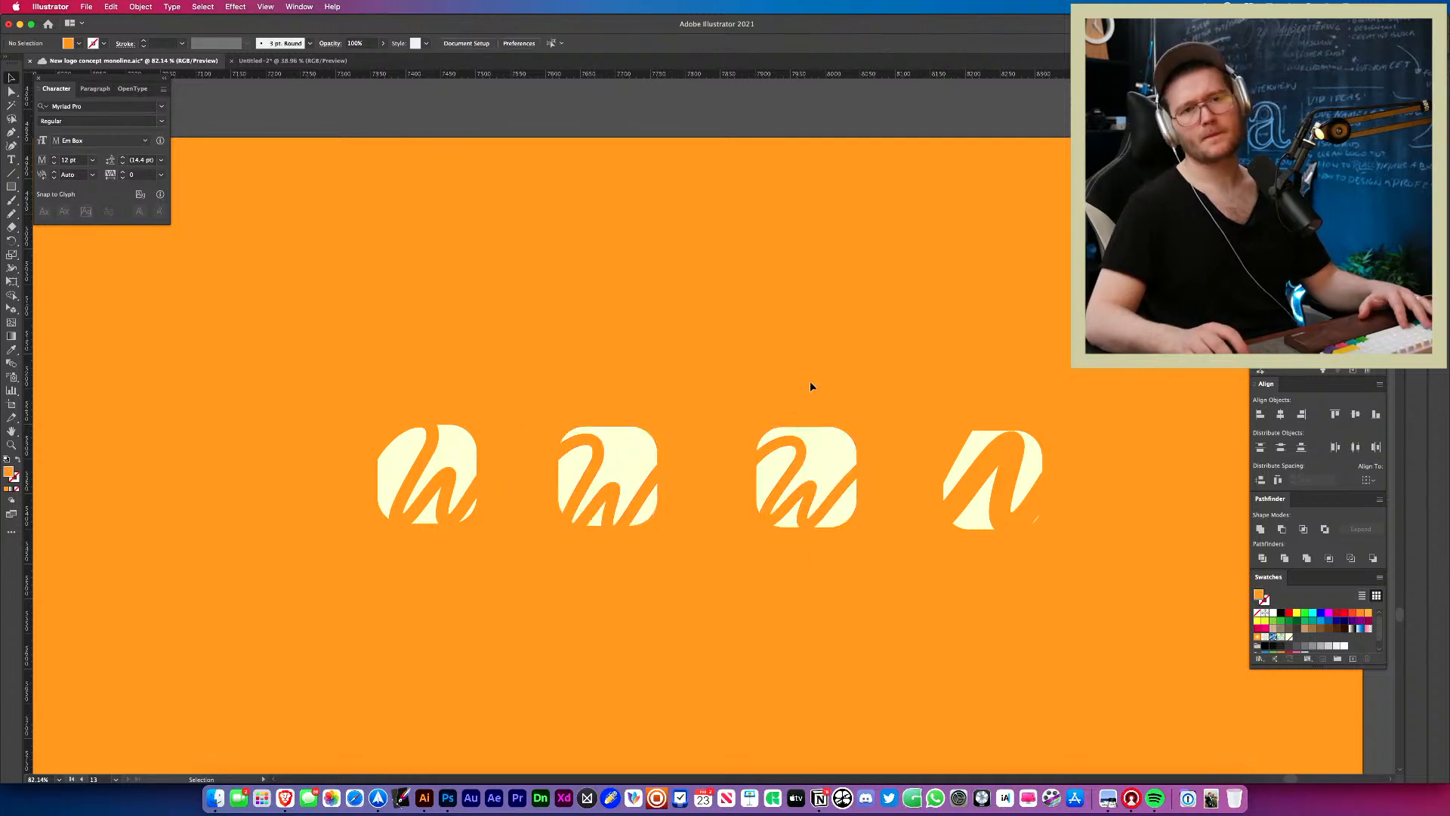
left_click_drag(809, 381, 664, 420)
left_click_drag(653, 483, 557, 508)
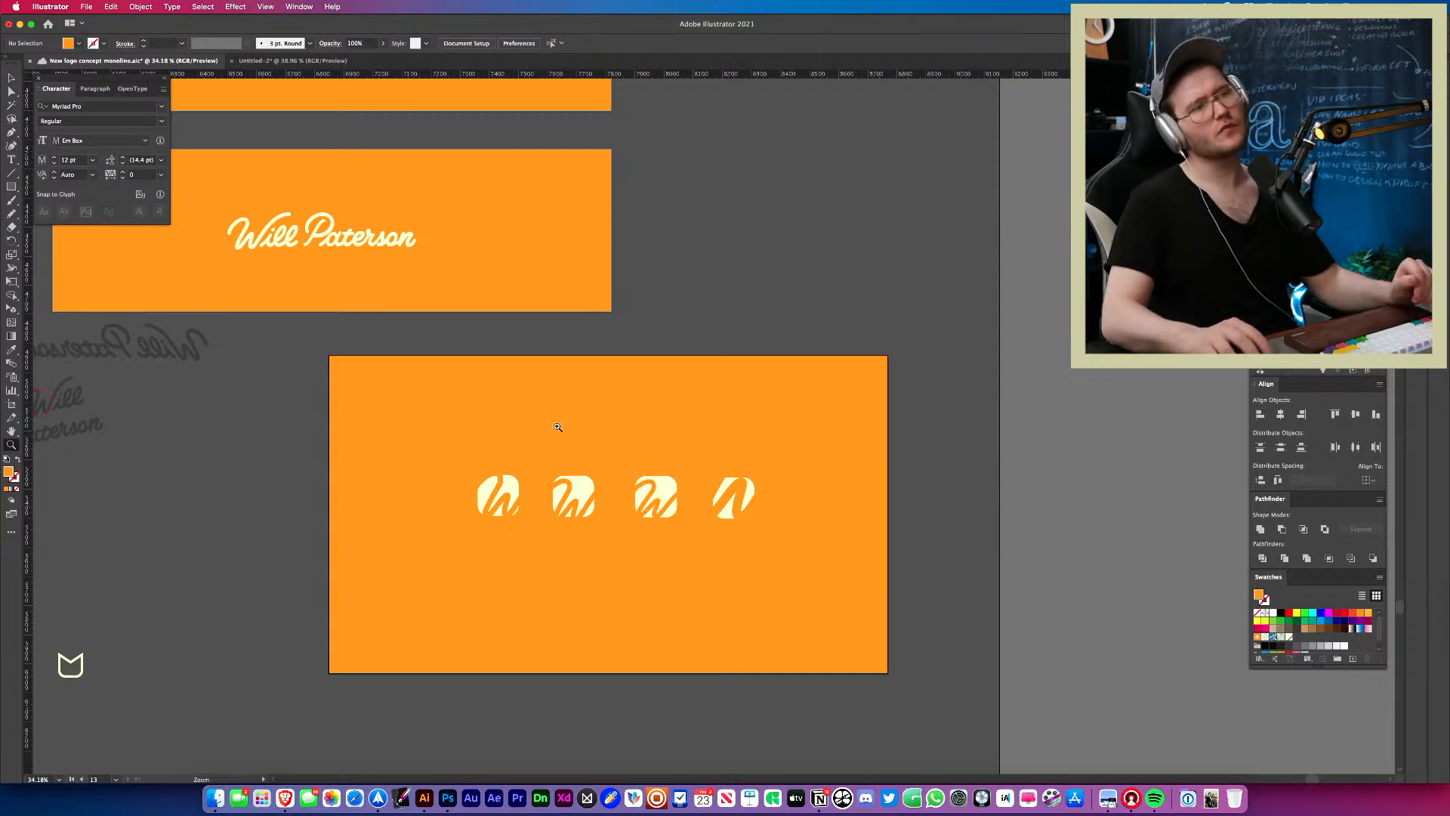
left_click_drag(656, 491, 822, 503)
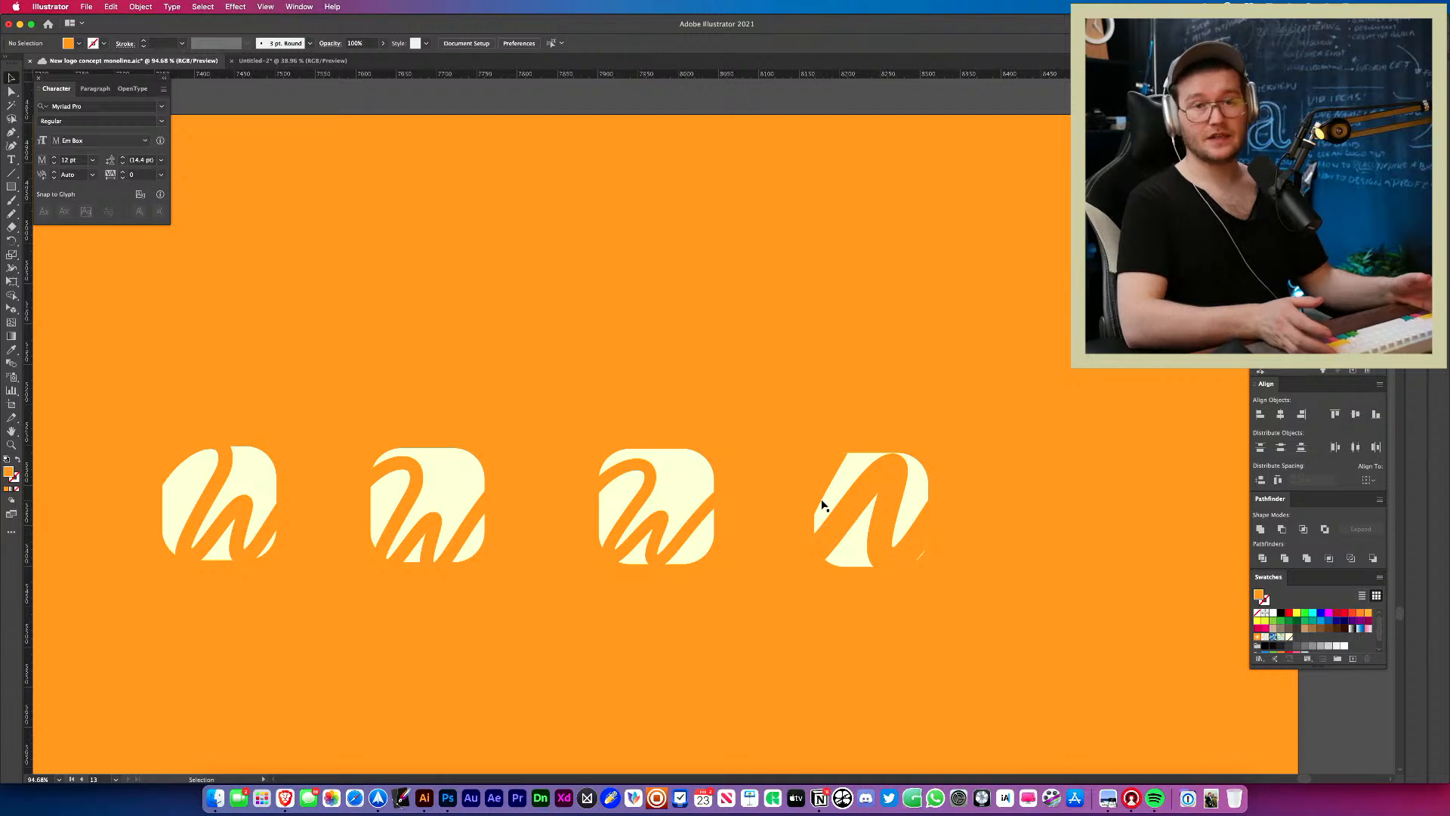
left_click_drag(823, 505, 696, 485)
key("a")
key("super+z")
left_click(977, 498)
key("z")
left_click_drag(846, 552, 1009, 501)
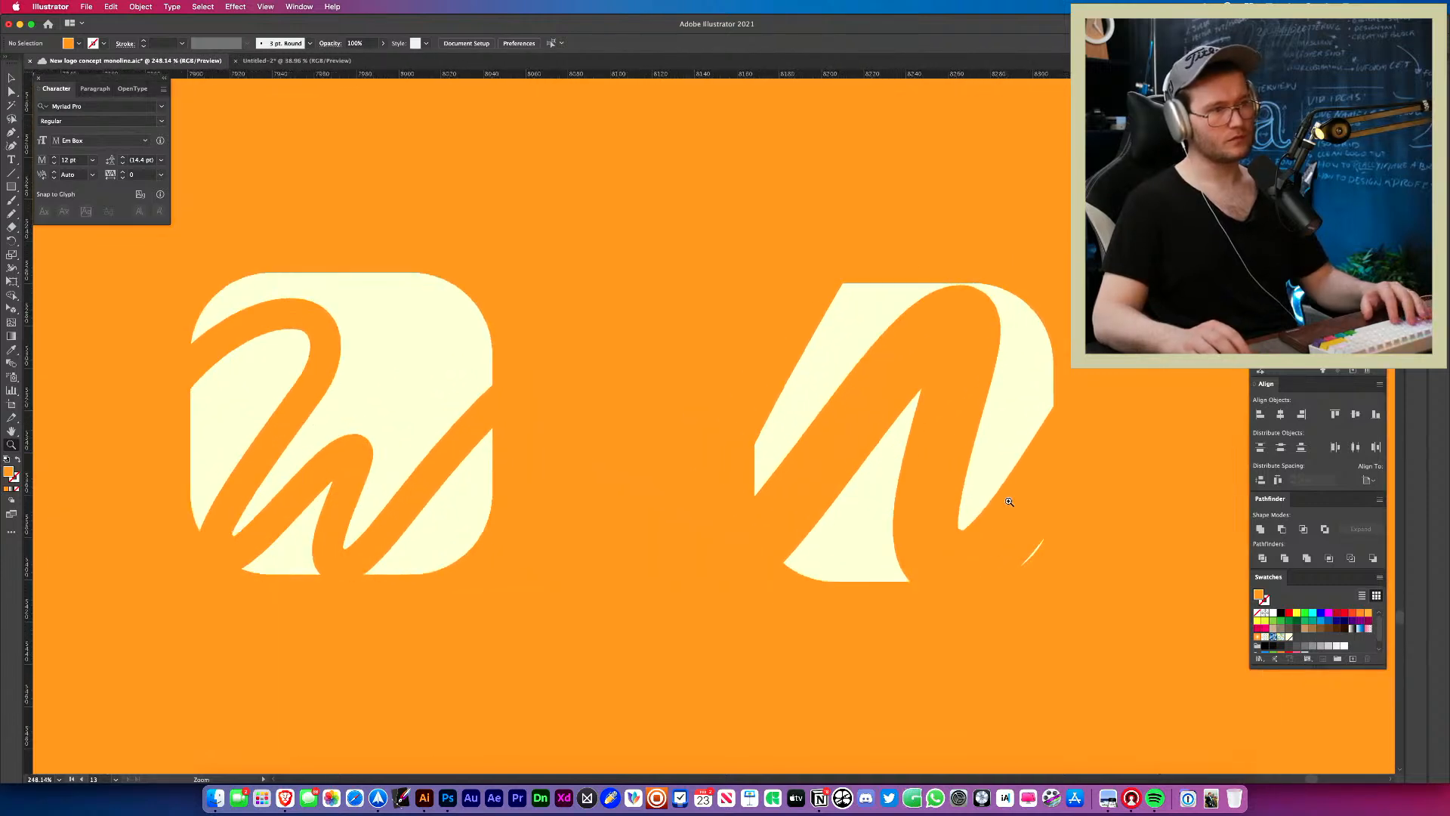
left_click_drag(525, 599, 1113, 613)
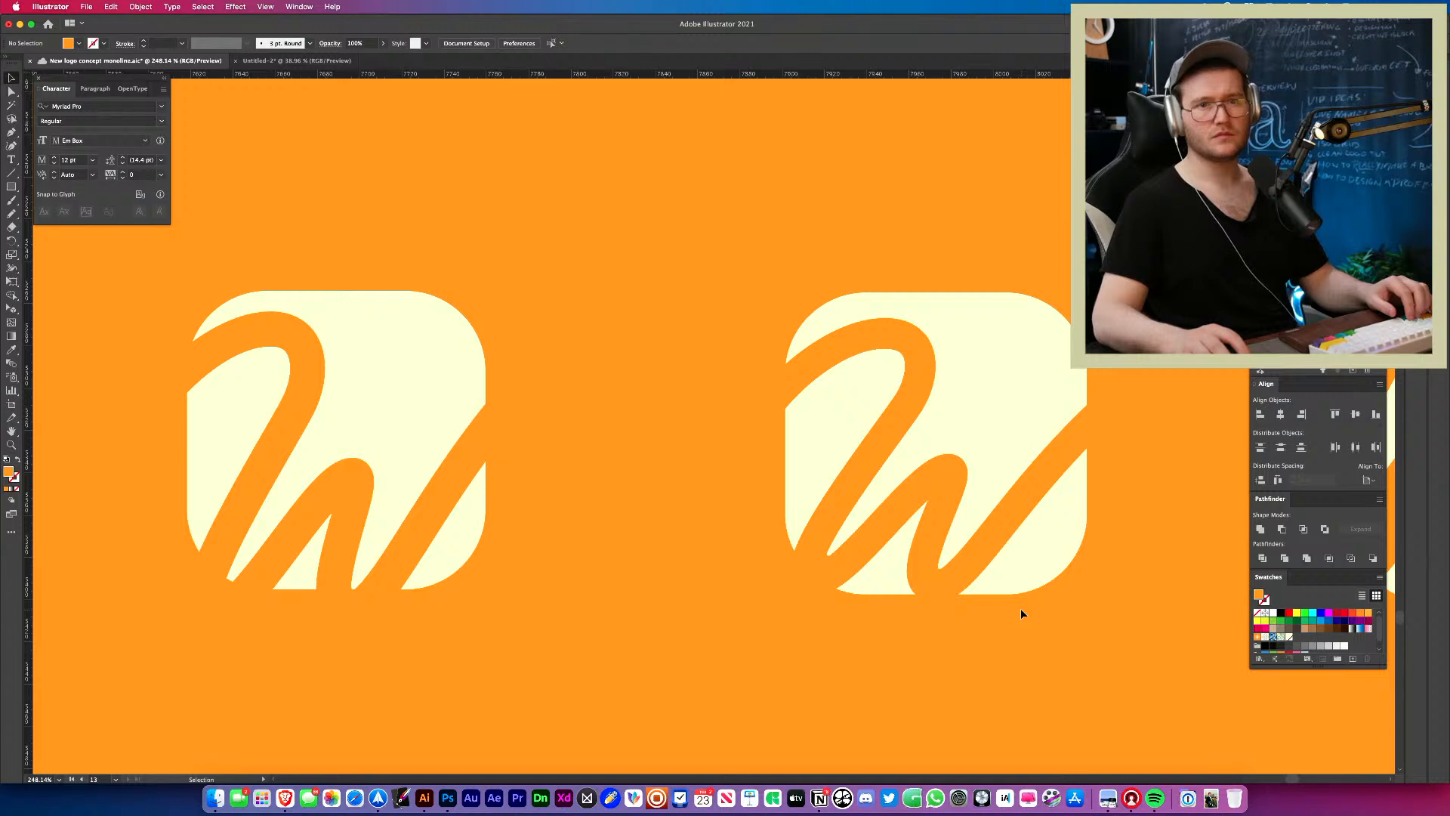
Enlarge the W stroke in the second icon to about 256 px wide, leaving its rounded-square background as it is.
key("z")
left_click_drag(874, 577, 654, 594)
key("v")
left_click(522, 577)
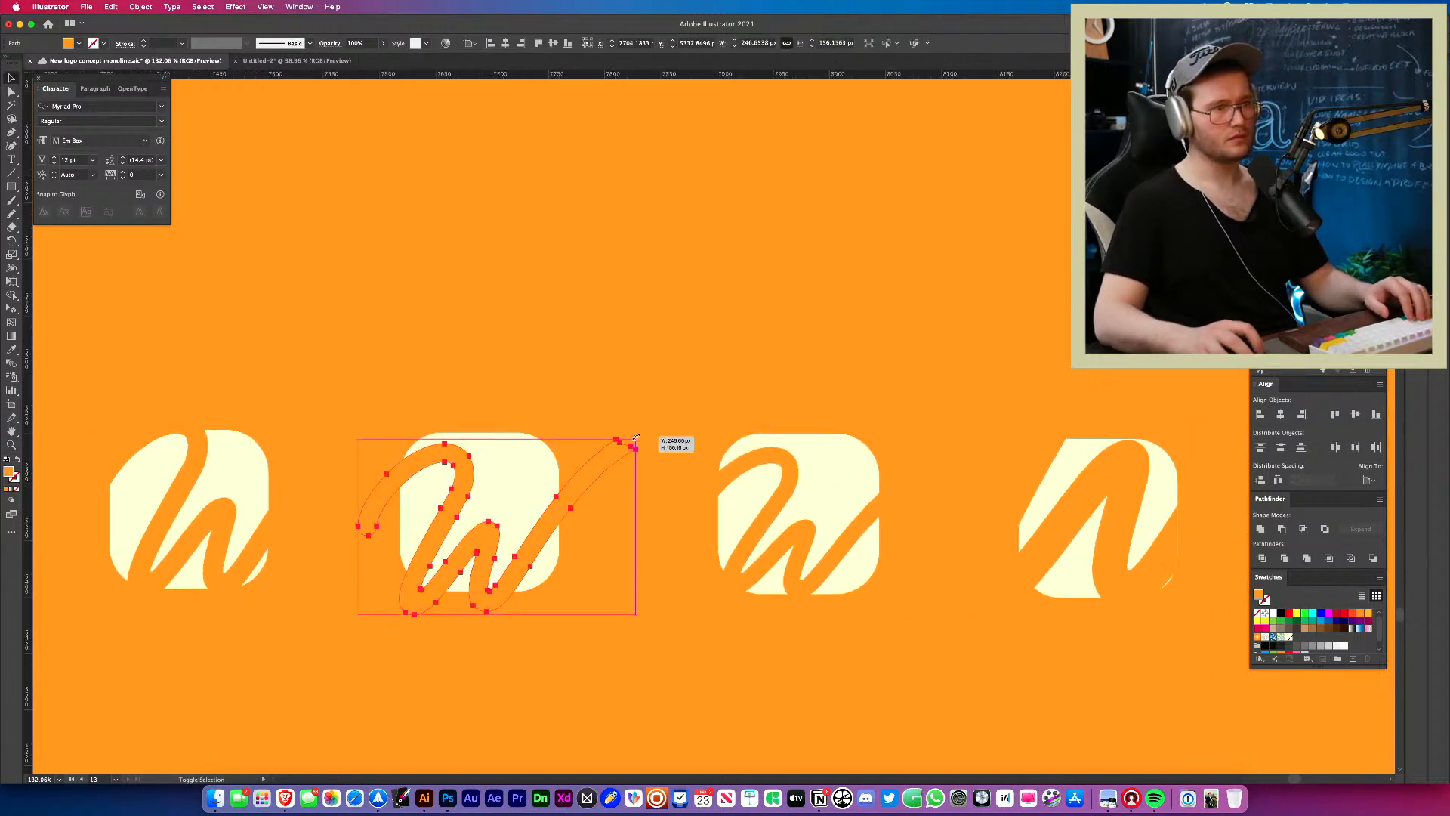
left_click_drag(636, 438, 291, 459)
left_click(620, 381)
left_click(537, 383)
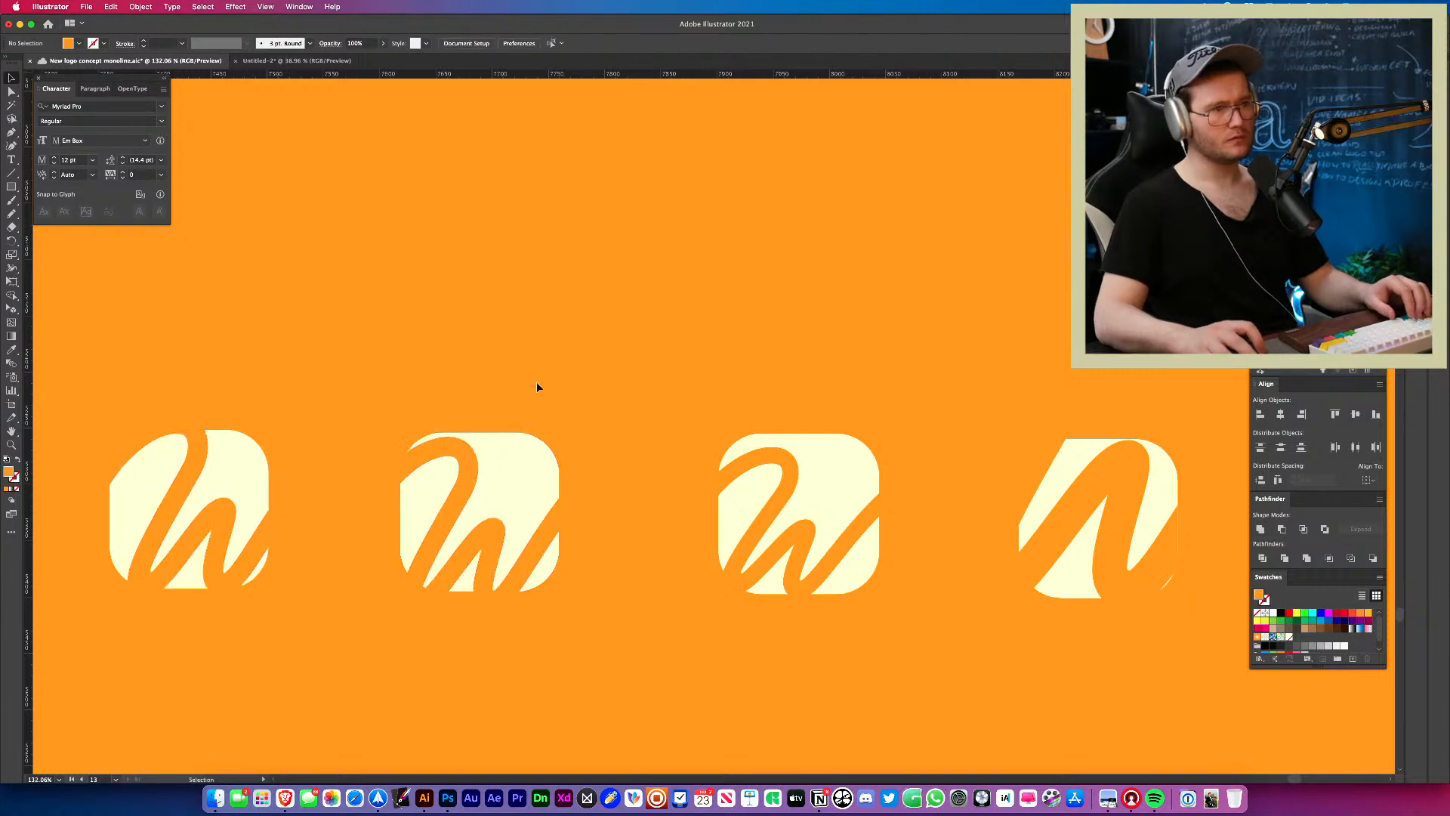
Move the row of four W icons up into the upper part of the orange artboard.
key("z")
left_click_drag(537, 385, 539, 502)
key("v")
left_click_drag(1021, 483, 1013, 488)
left_click_drag(909, 508, 910, 398)
left_click(811, 460)
Copy the cream script wordmark from the artboard above and place it below the row of W icons.
key("z")
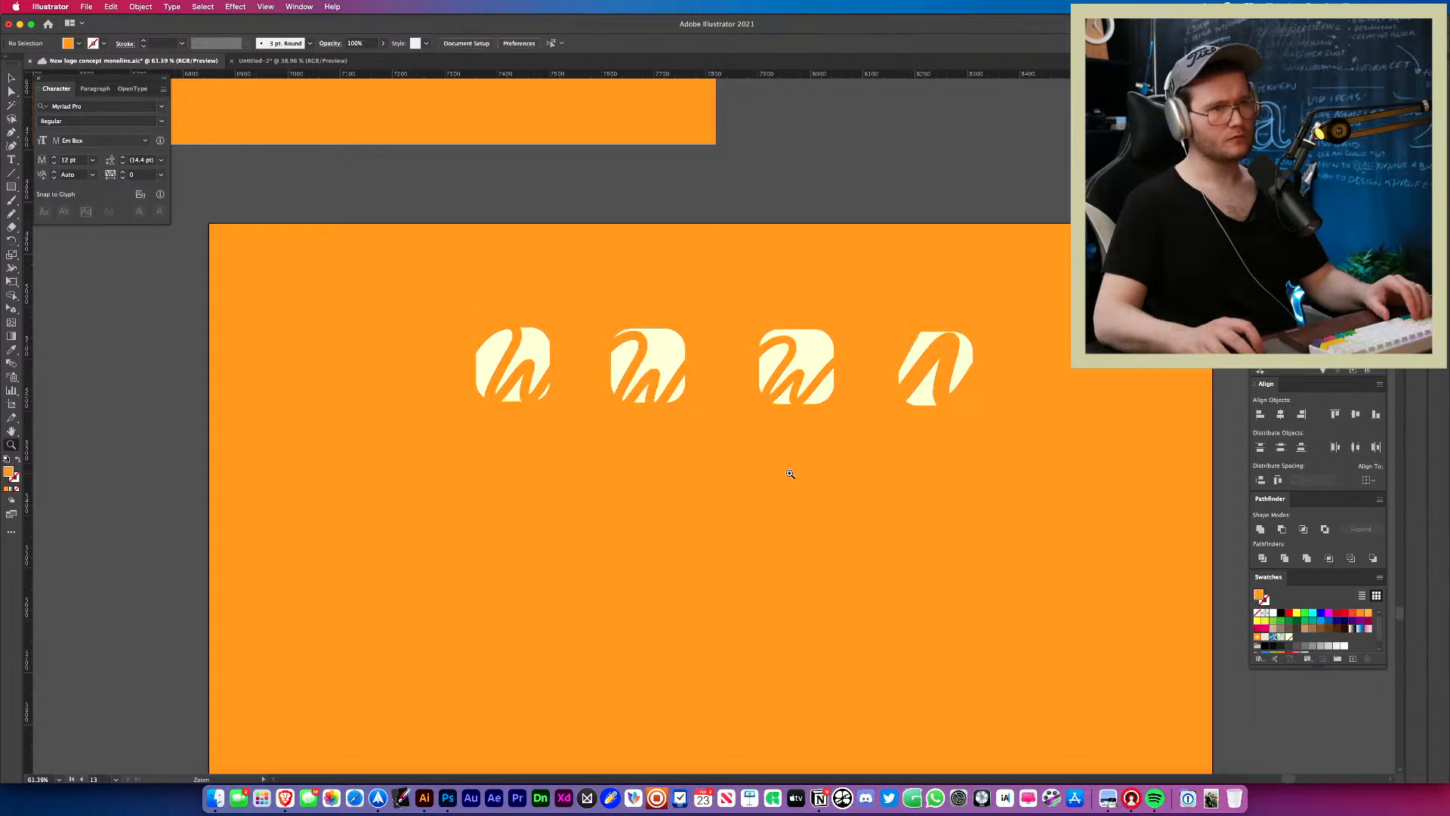
left_click_drag(695, 539, 616, 491)
key("v")
left_click_drag(501, 281, 658, 570)
left_click(849, 611)
key("z")
key("v")
left_click_drag(651, 508, 647, 519)
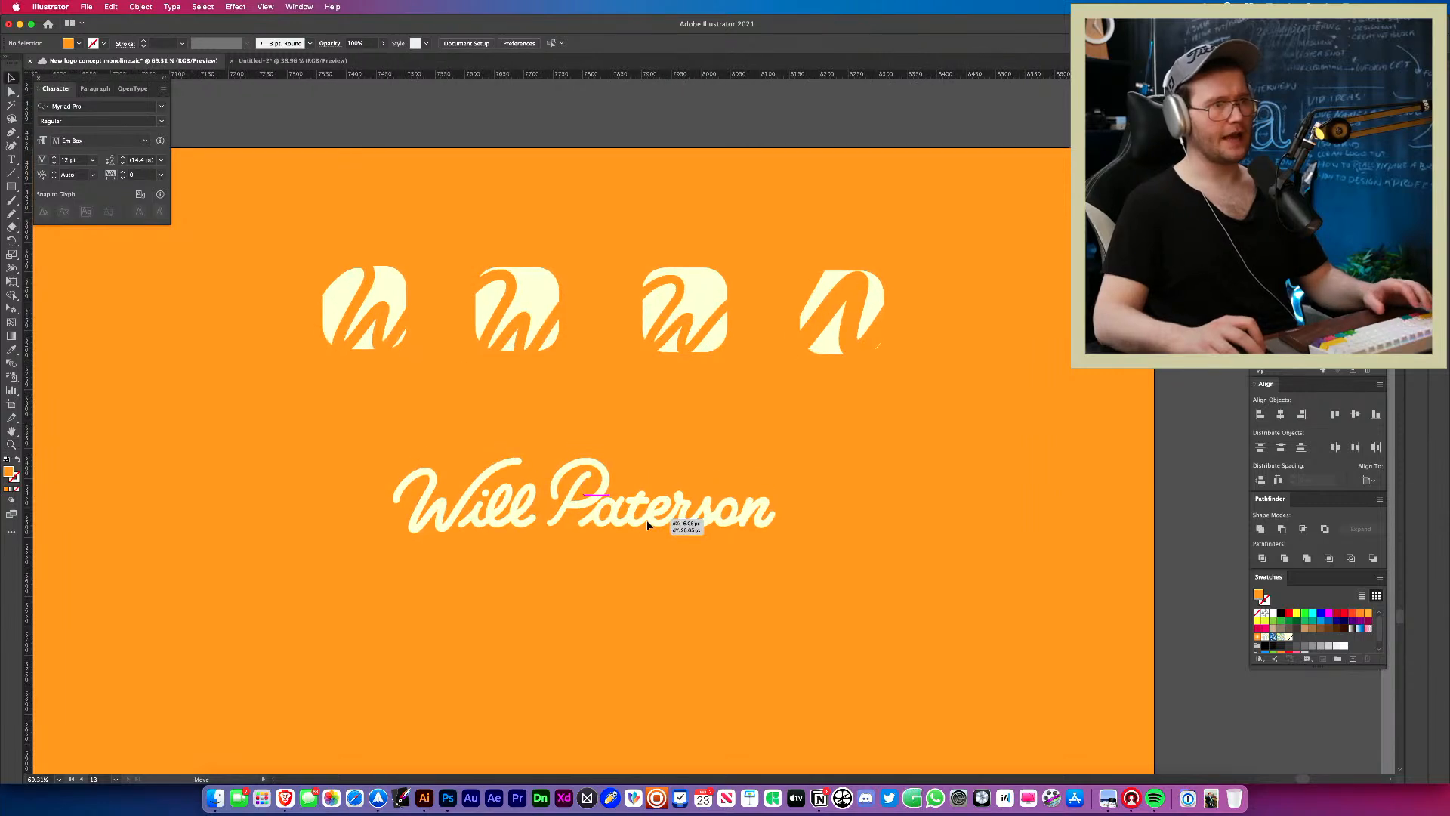
left_click(723, 592)
left_click_drag(516, 384, 517, 243)
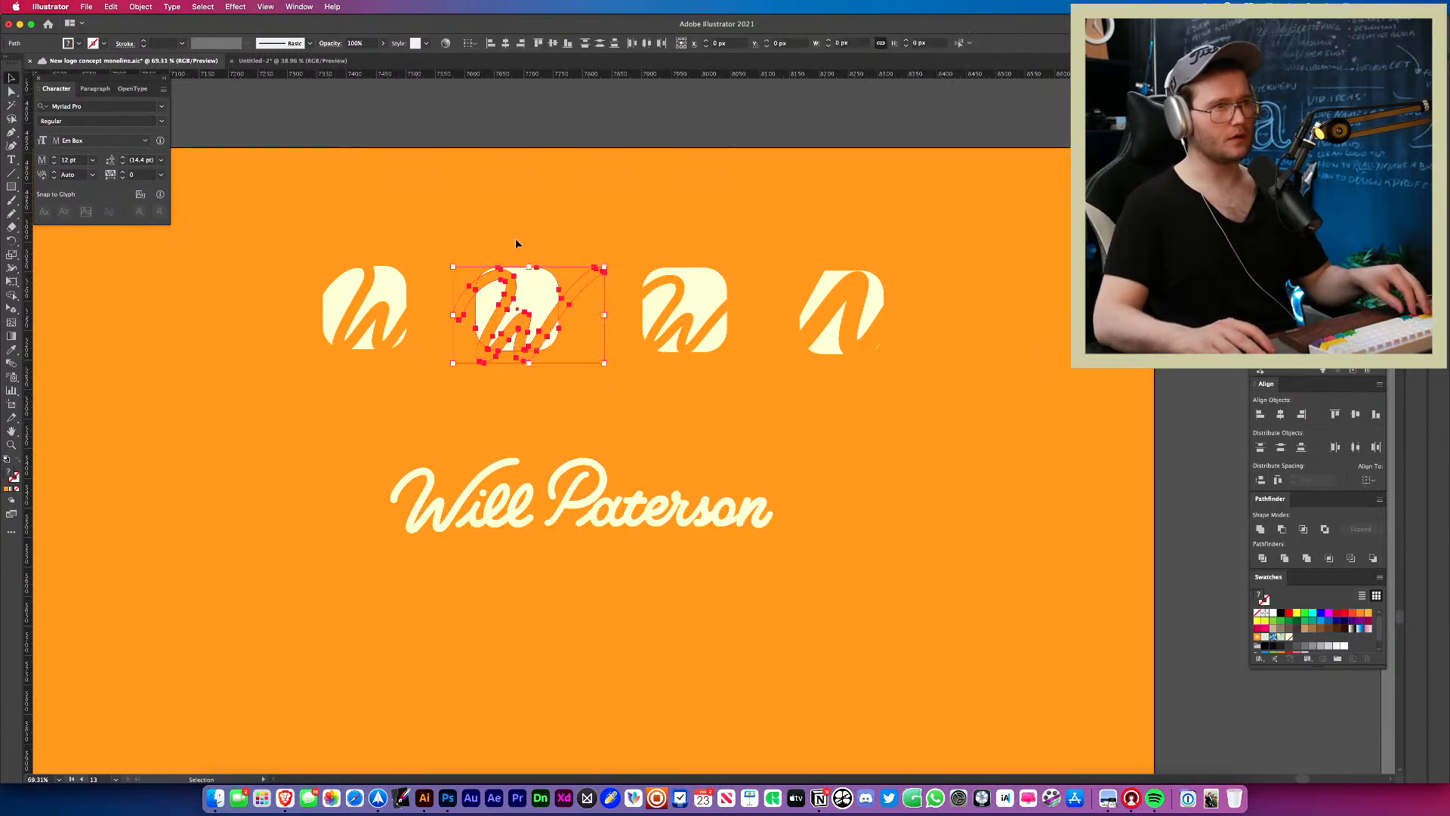
left_click_drag(535, 323, 583, 610)
key("super+z")
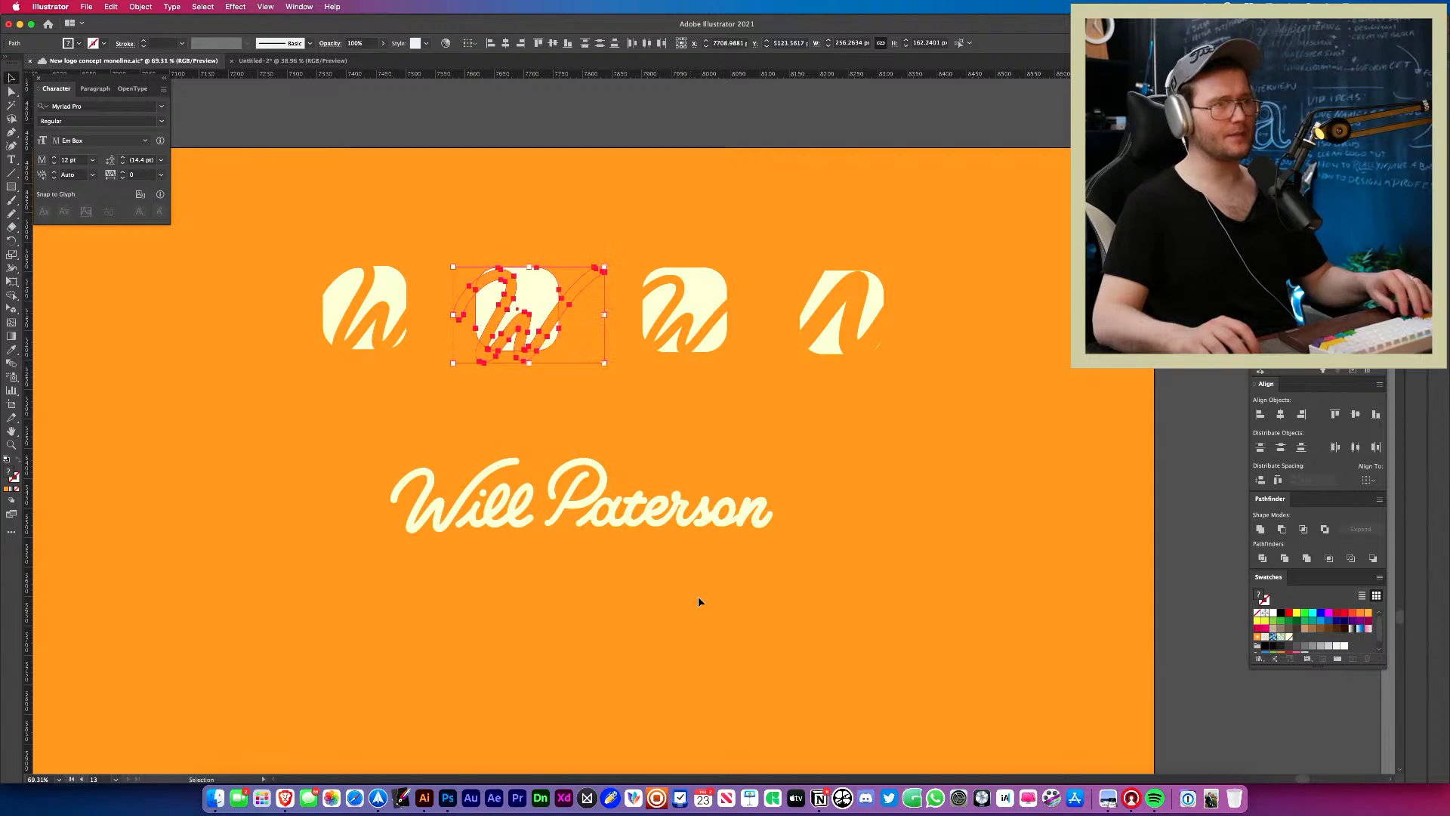
left_click(558, 359)
left_click_drag(557, 362, 565, 237)
left_click(564, 237)
left_click(537, 293)
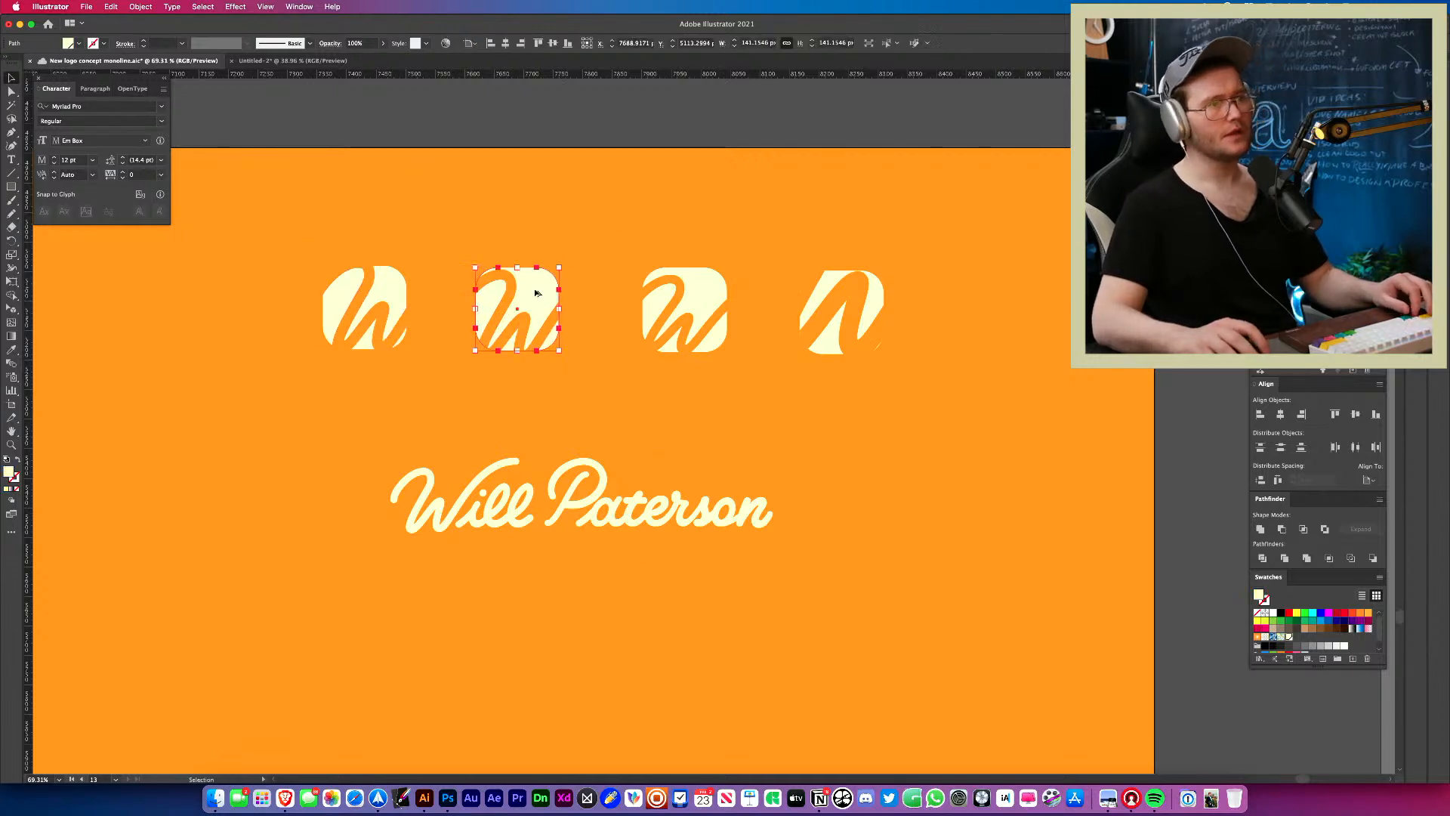
left_click_drag(537, 293, 1160, 629)
key("super+z")
left_click(479, 344)
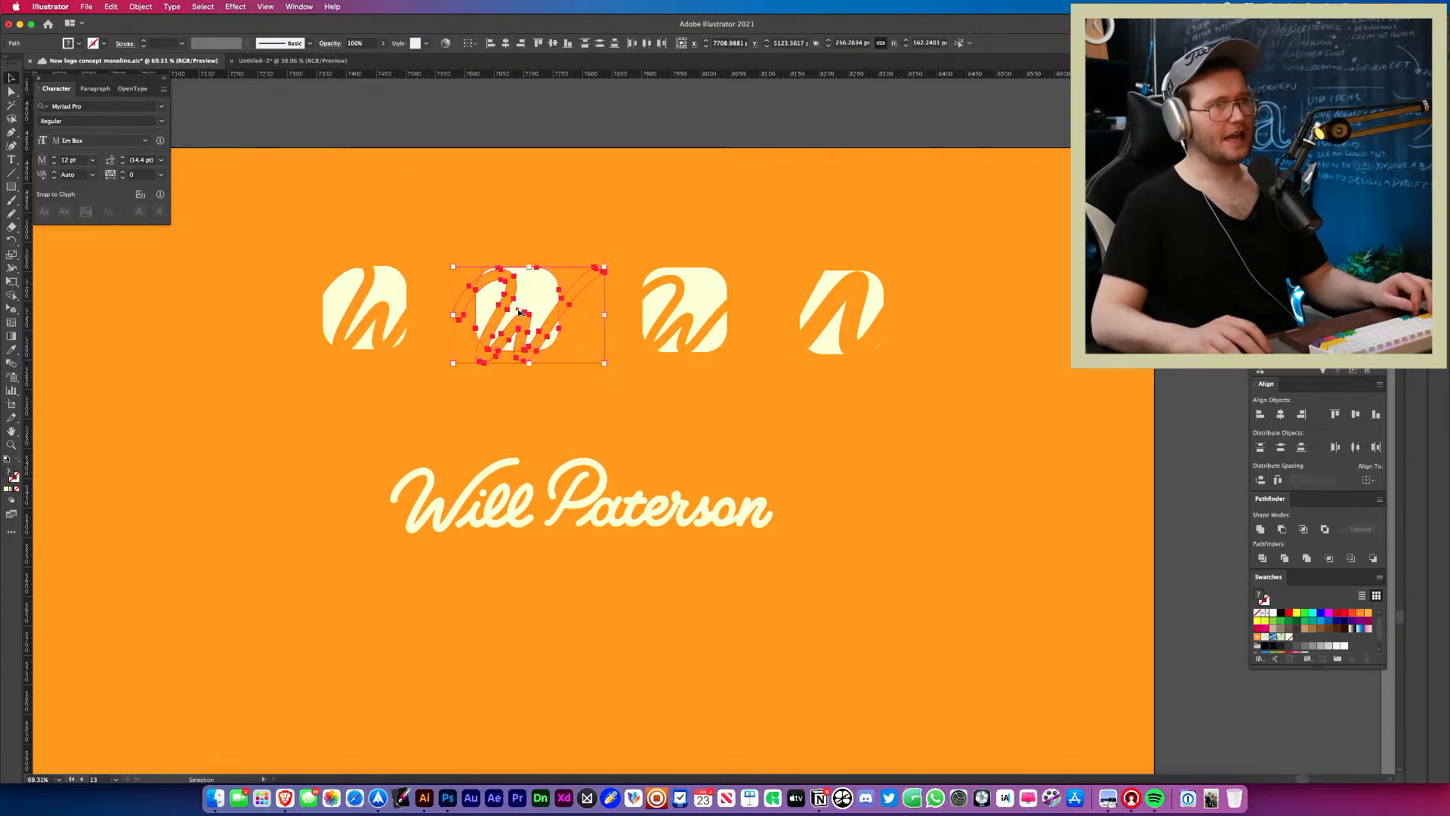
Copy the second W icon to the artboard's lower-right area, shrink it to a small size, and delete the copy.
left_click_drag(479, 344, 941, 693)
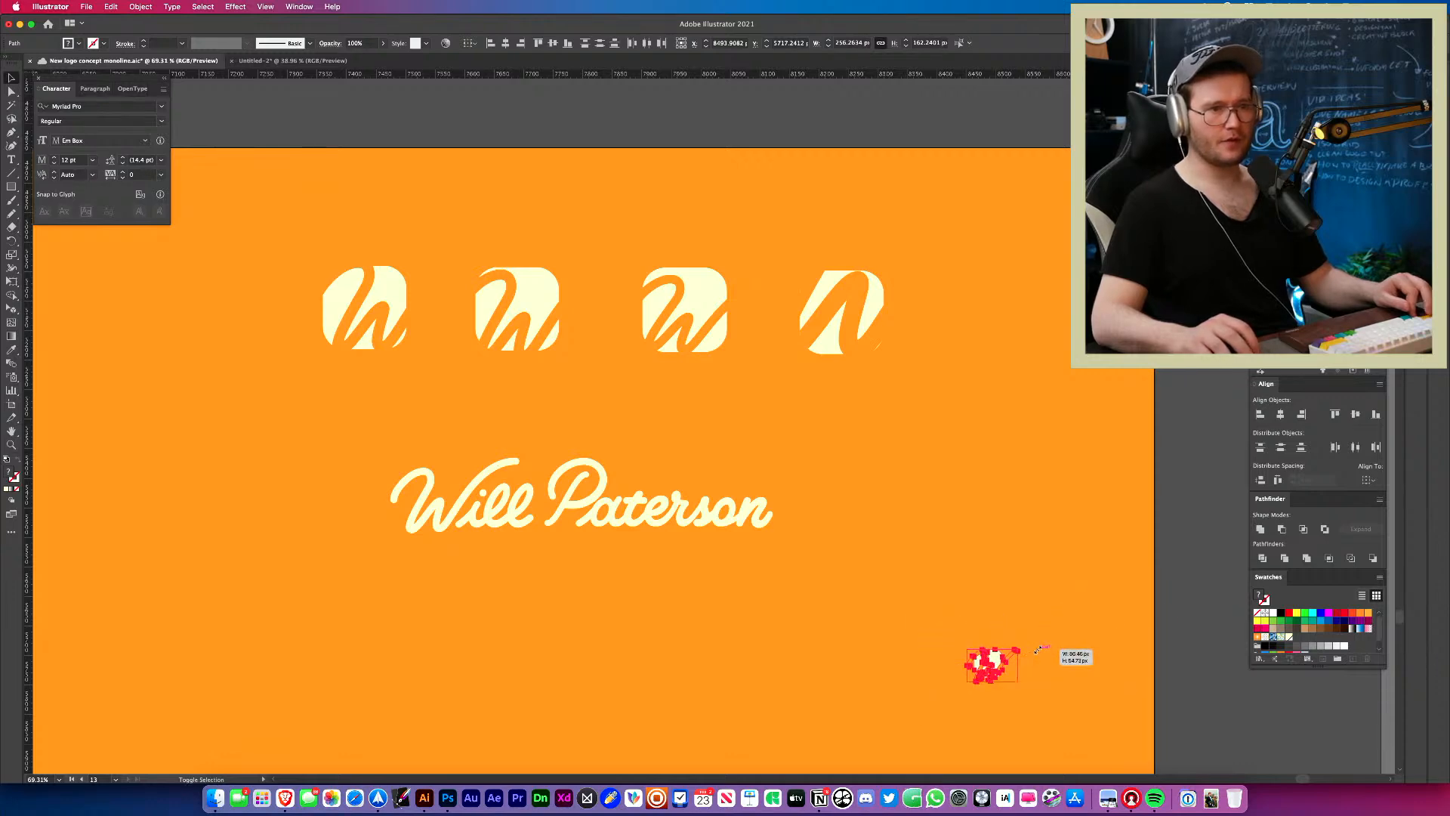
left_click(1074, 655)
key("z")
left_click_drag(864, 624, 1134, 714)
key("v")
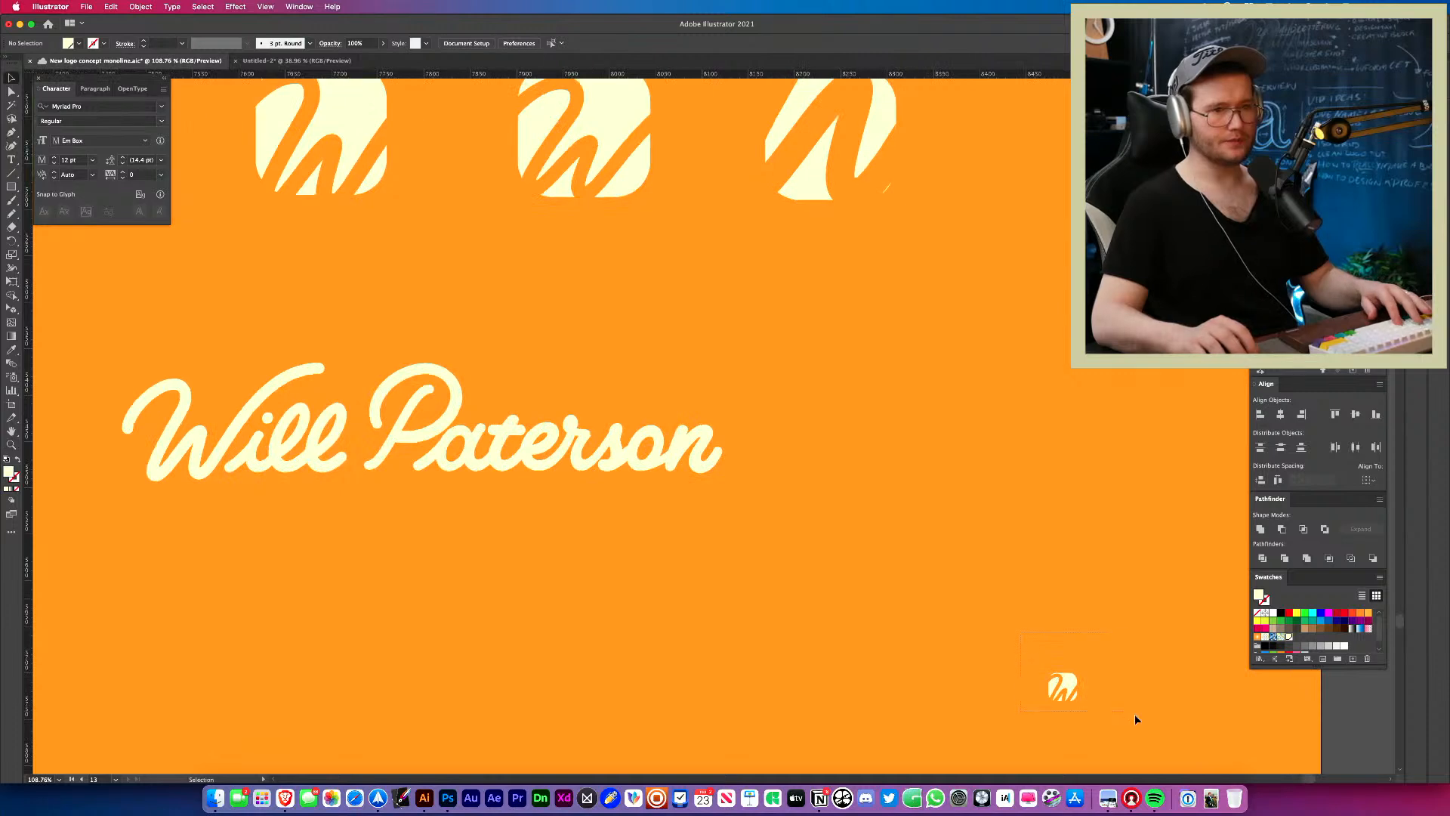
scroll(815, 453, "down", 5)
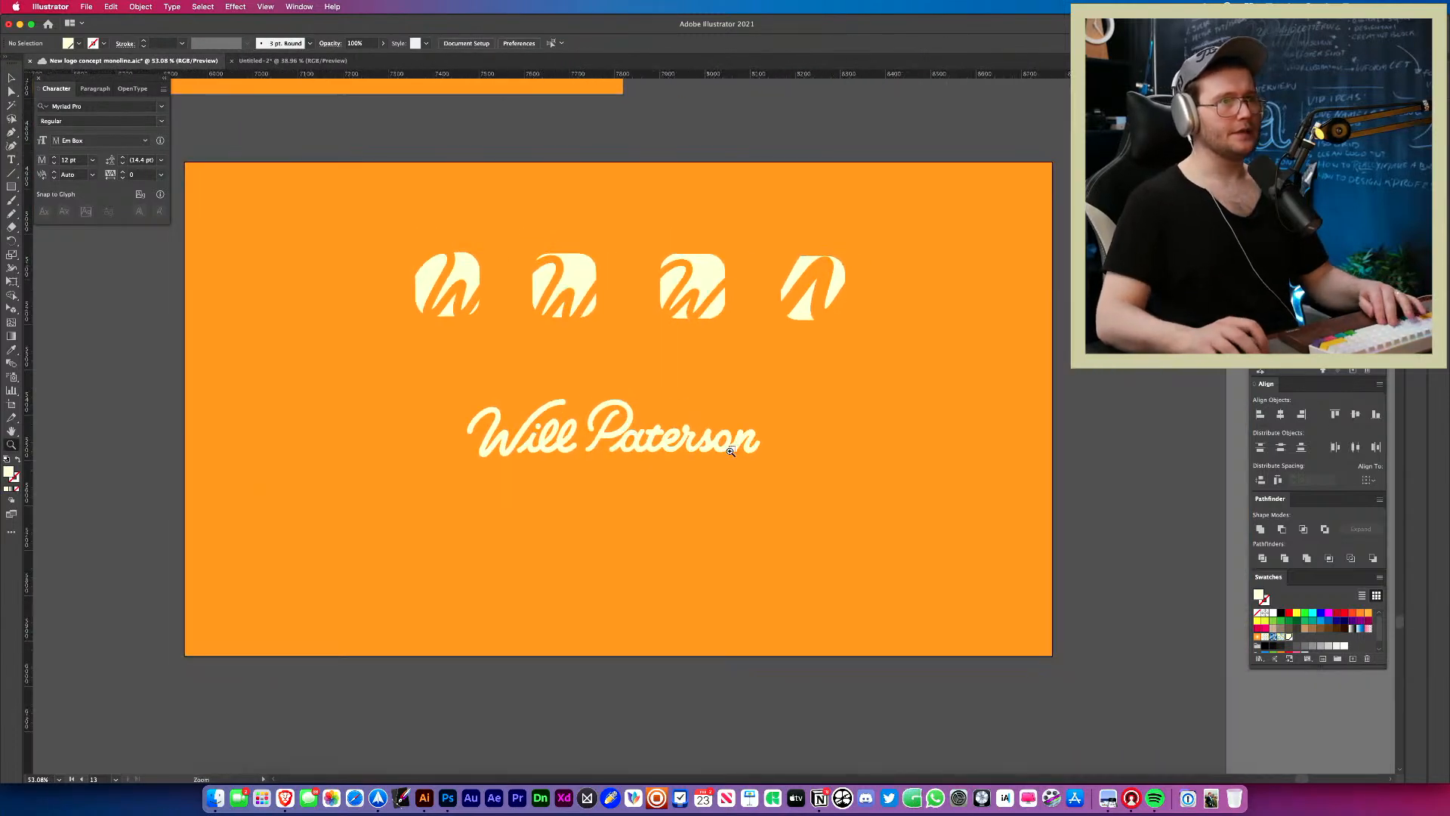
Copy the fourth W icon to the area below the wordmark and delete the copy.
left_click(830, 303)
left_click_drag(830, 303, 829, 564)
left_click(889, 580)
key("z")
key("super+z")
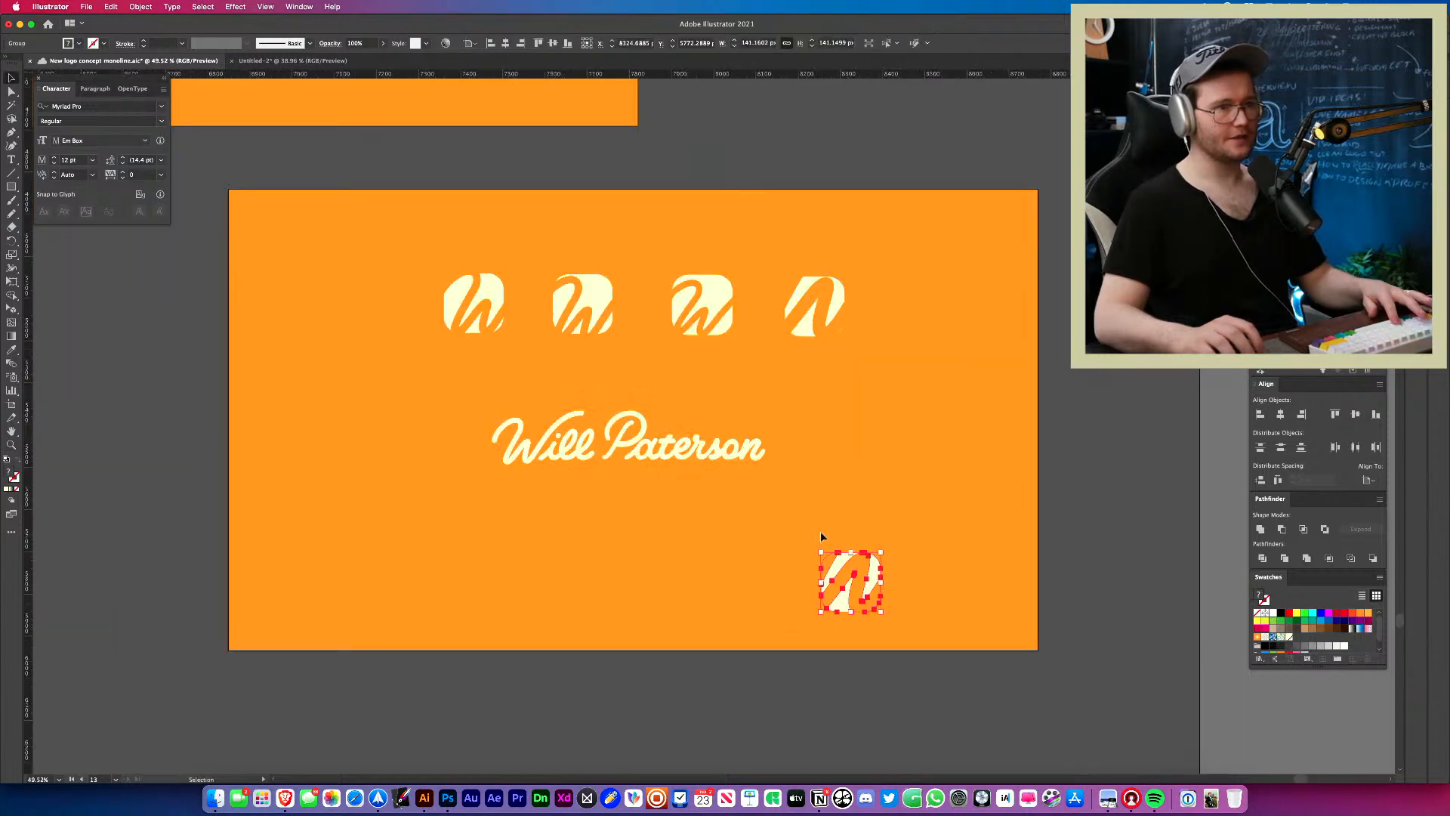
key("Delete")
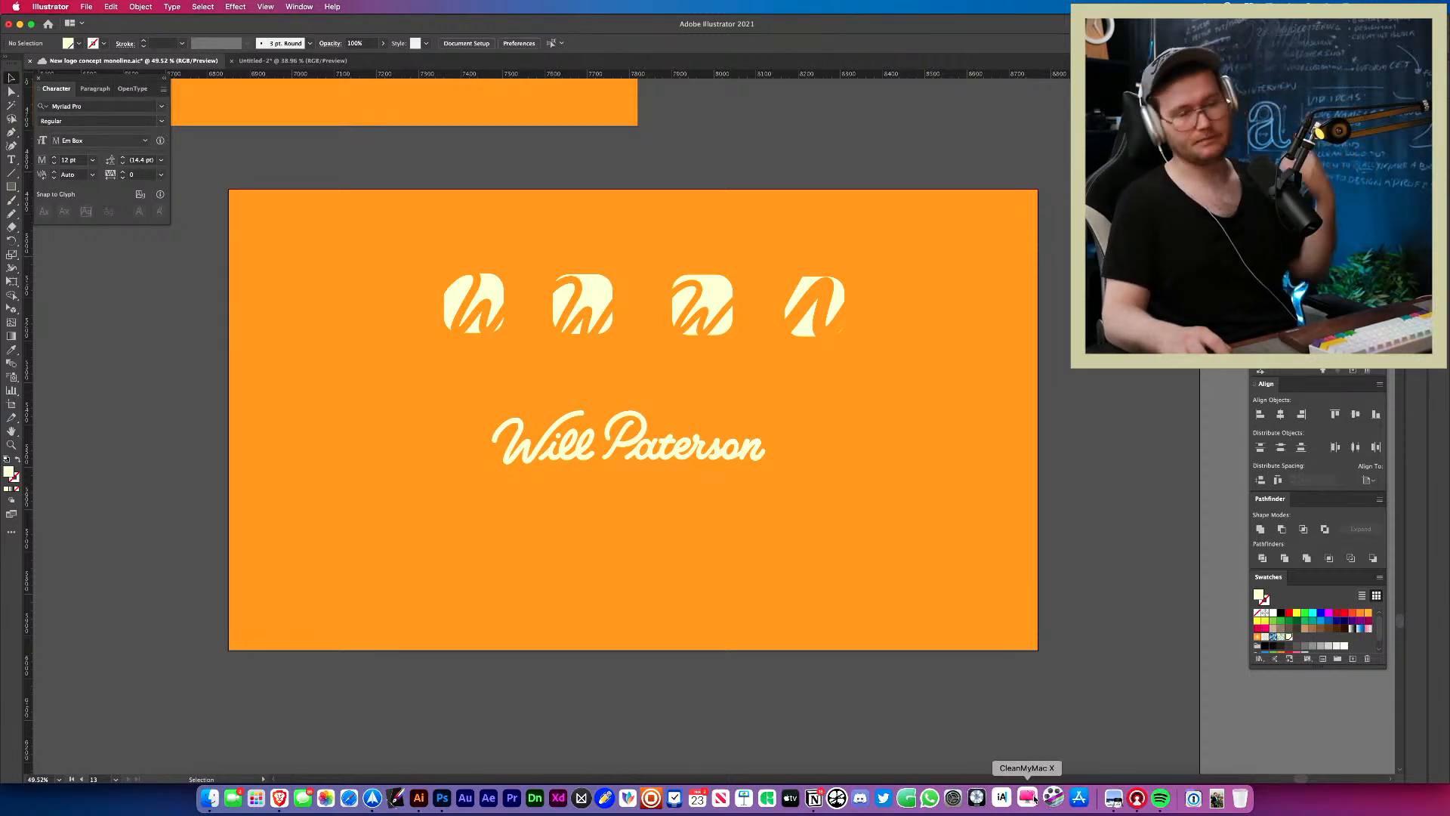
Look over the app icons in the Applications folder, and switch Illustrator to full-screen mode with the menu bar.
left_click(1192, 798)
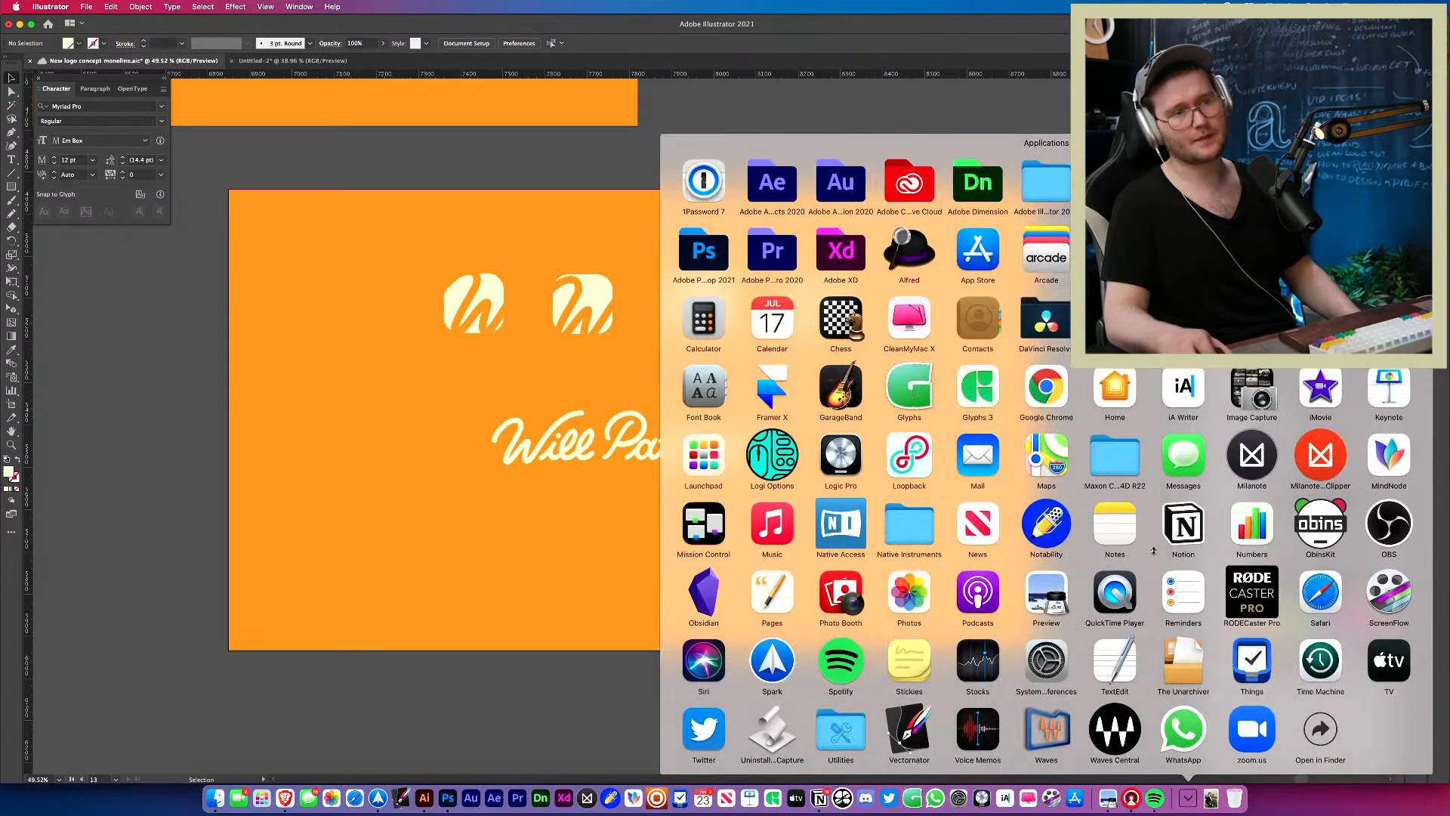
left_click(395, 647)
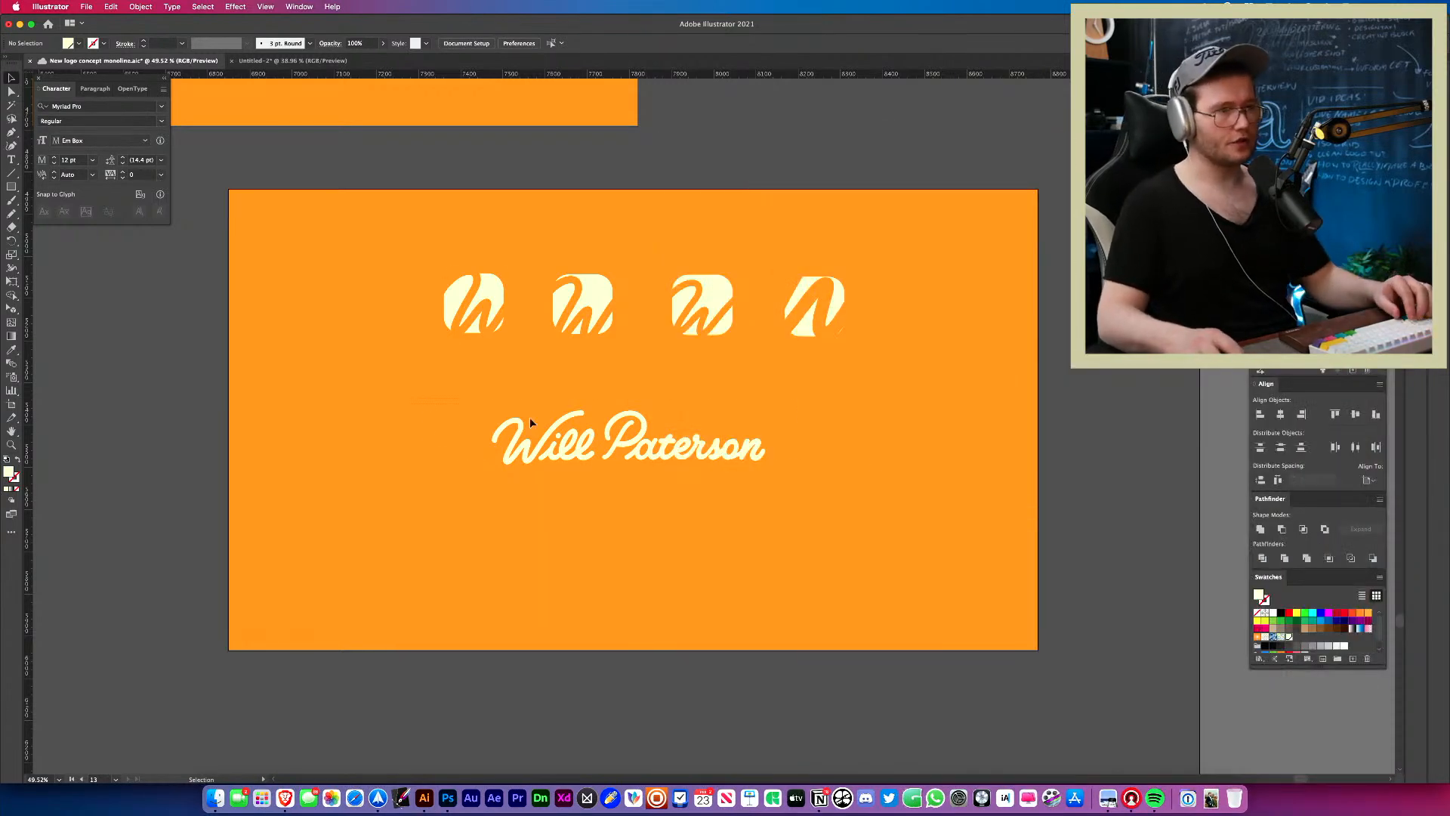
left_click_drag(529, 419, 645, 468)
key("f")
left_click(672, 362)
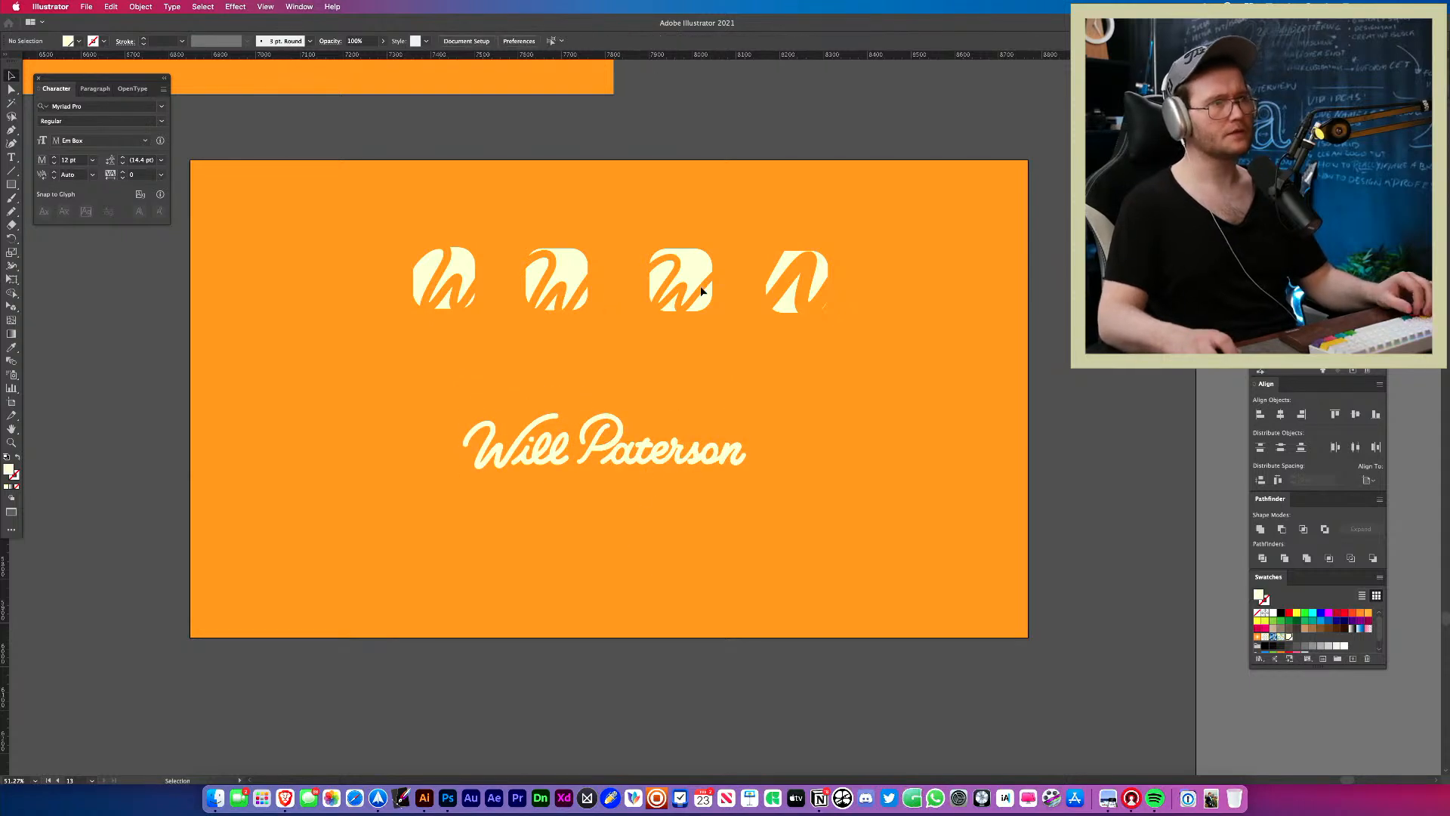
Place a reduced copy of the second W icon directly to the left of the script wordmark.
left_click_drag(612, 256, 398, 383)
key("super+z")
left_click_drag(416, 450, 453, 472)
left_click(472, 481)
key("z")
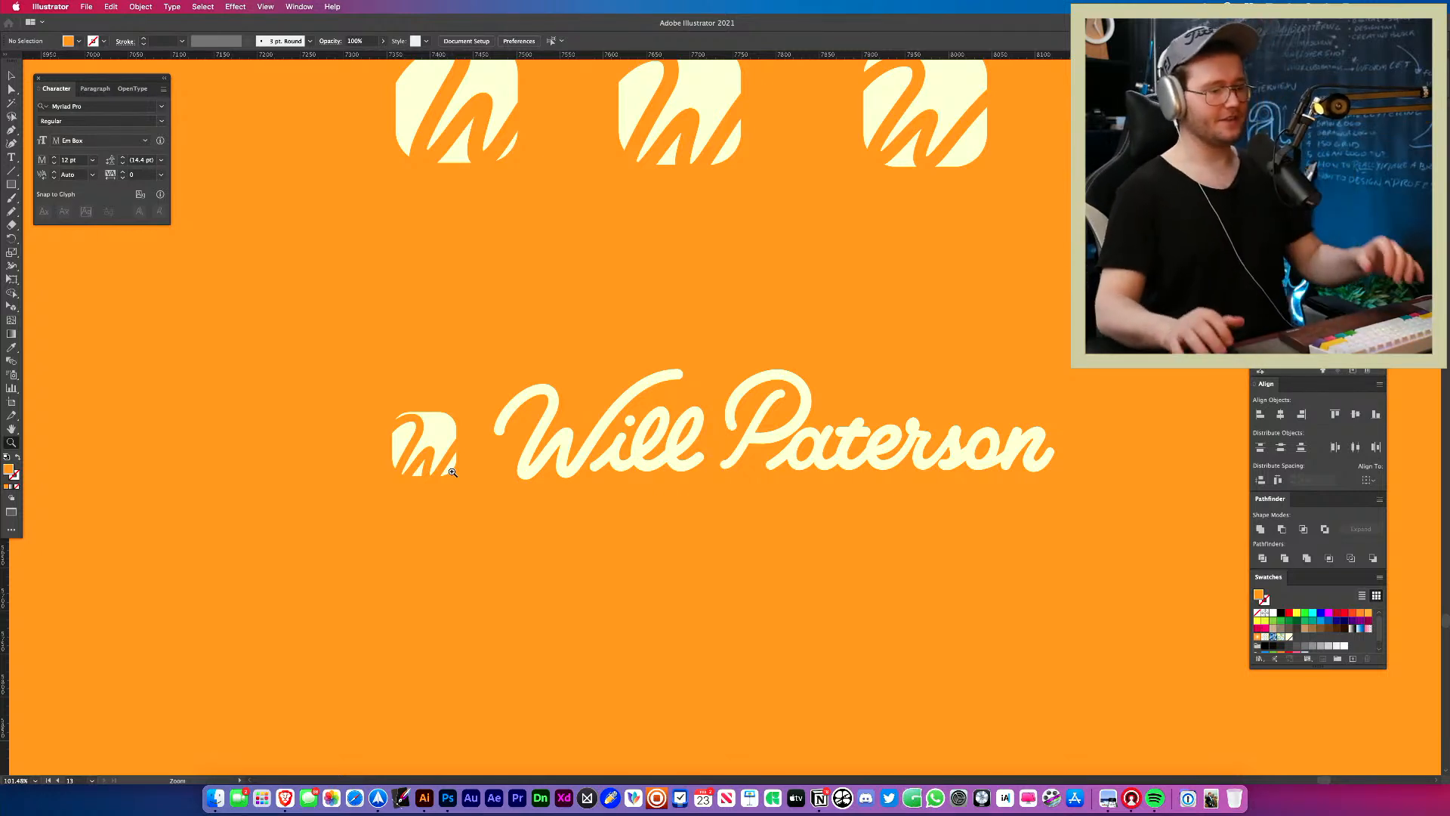
Shrink the small W icon beside the wordmark to about 124 px wide and group its parts.
left_click_drag(339, 500, 426, 557)
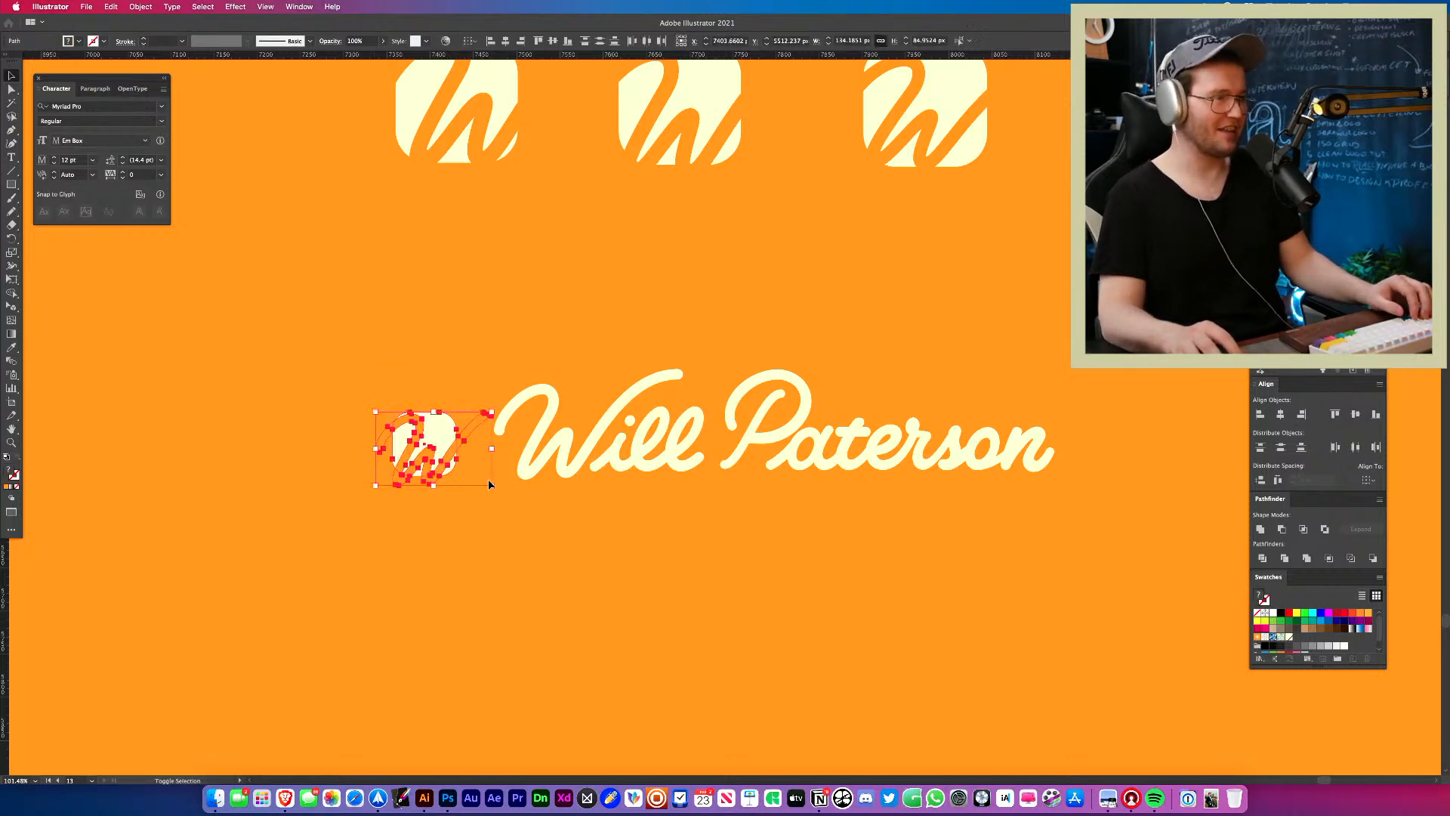
left_click_drag(490, 486, 440, 445)
left_click(483, 513)
left_click(412, 453)
key("super+z")
key("super+space")
key("Escape")
key("super+g")
Trim the W stroke ends outside the small icon's rounded square with the Shape Builder tool.
left_click(461, 531)
left_click(486, 499)
key("z")
left_click_drag(486, 500, 718, 526)
key("z")
key("v")
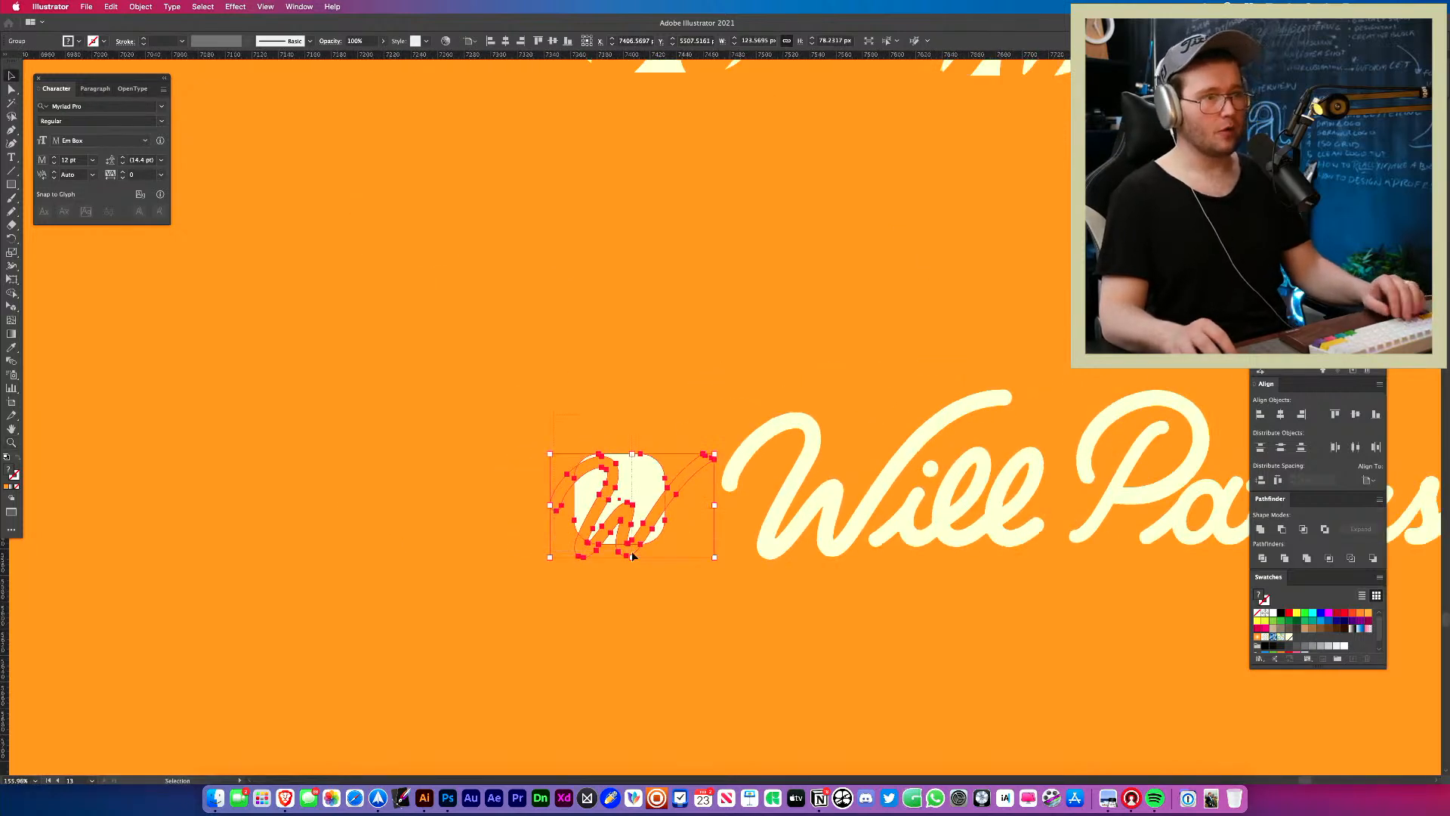
key("shift+m")
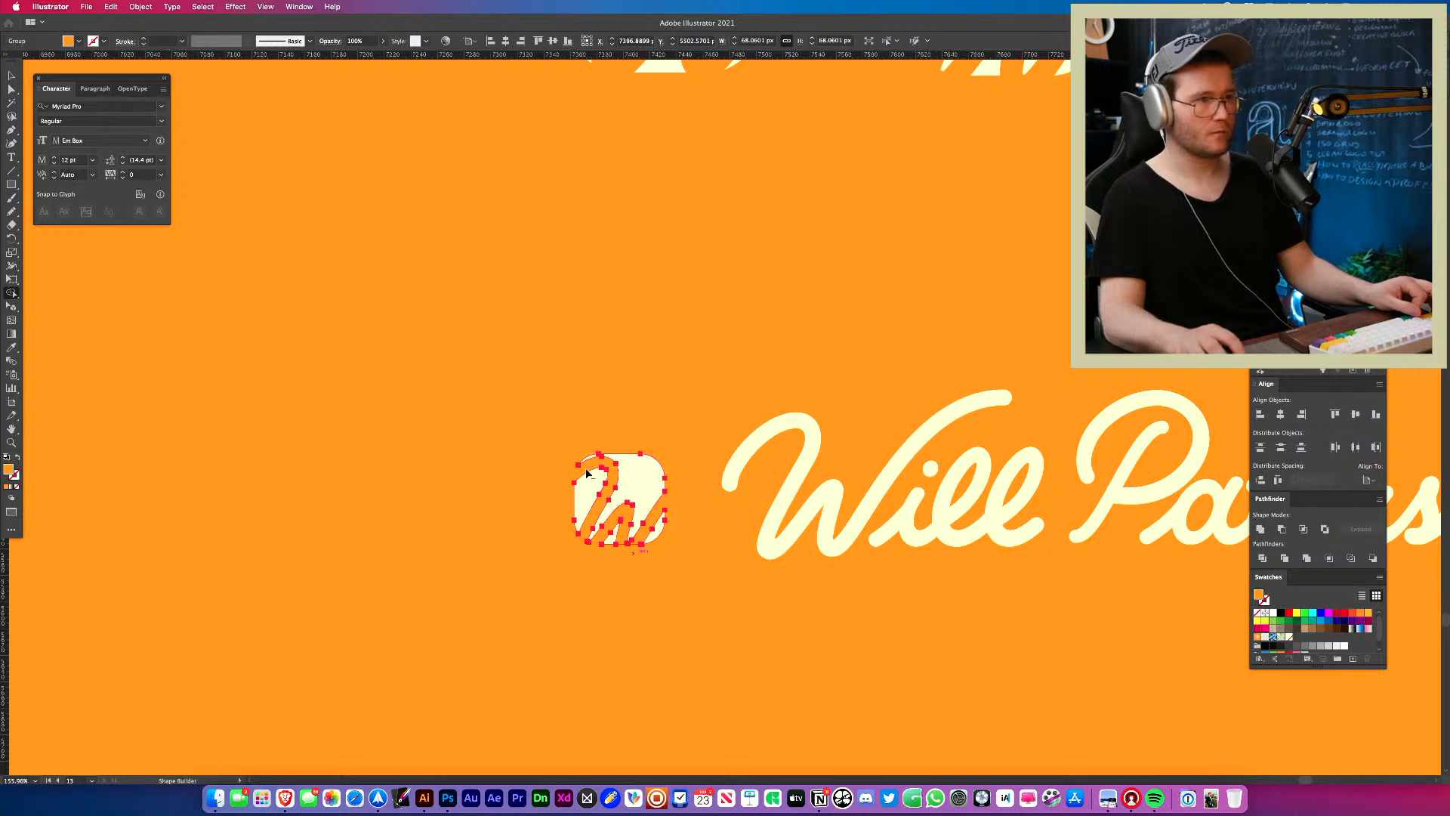
key("v")
mouse_move(636, 432)
left_mouse_down()
mouse_move(615, 441)
mouse_move(558, 401)
mouse_move(620, 442)
left_mouse_up()
Try to move the small W icon off the orange artboard onto the gray canvas.
left_click_drag(620, 616, 654, 499)
left_click_drag(500, 446, 362, 482)
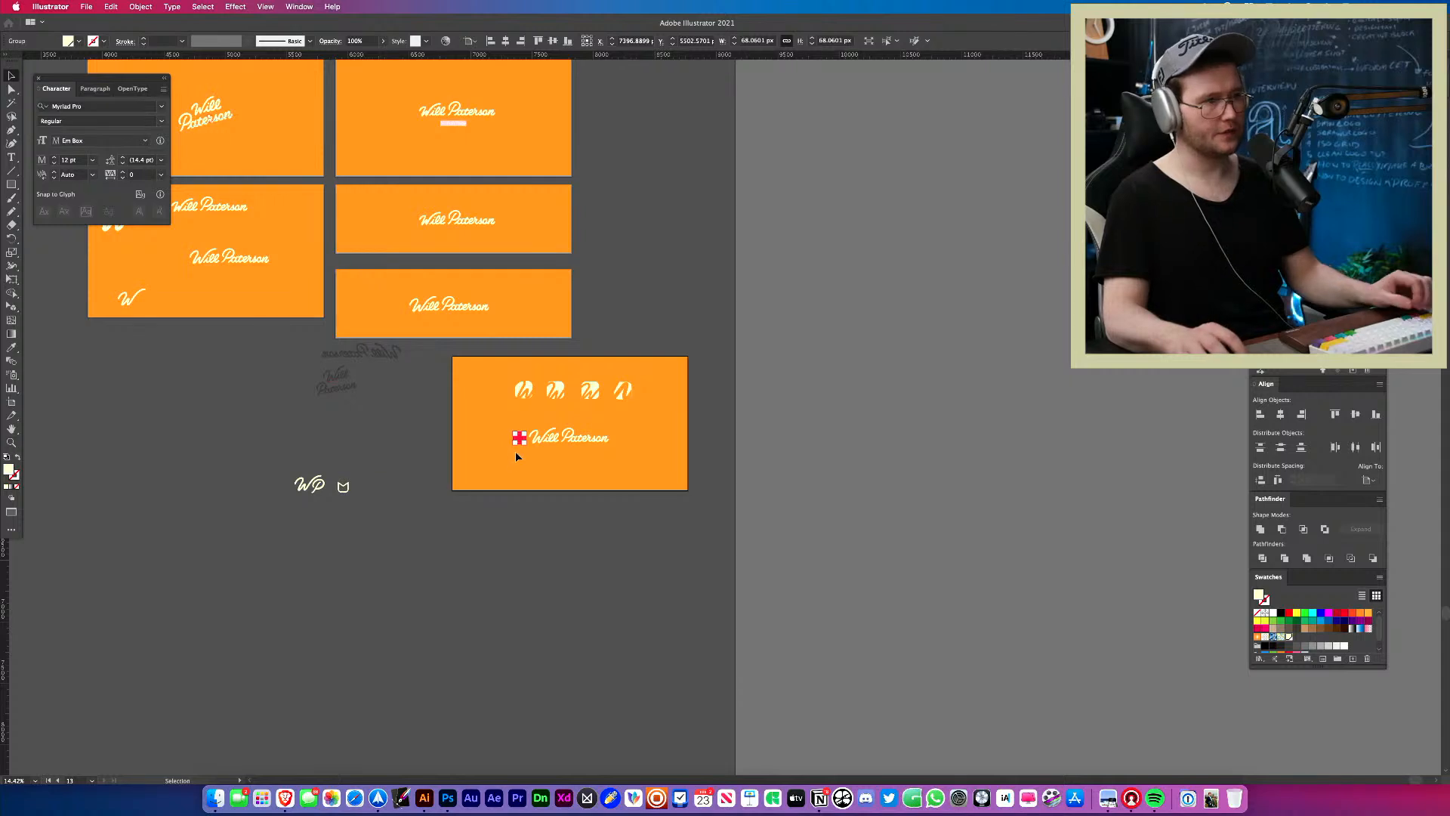
left_click_drag(519, 442, 448, 591)
key("super+z")
left_click(567, 569)
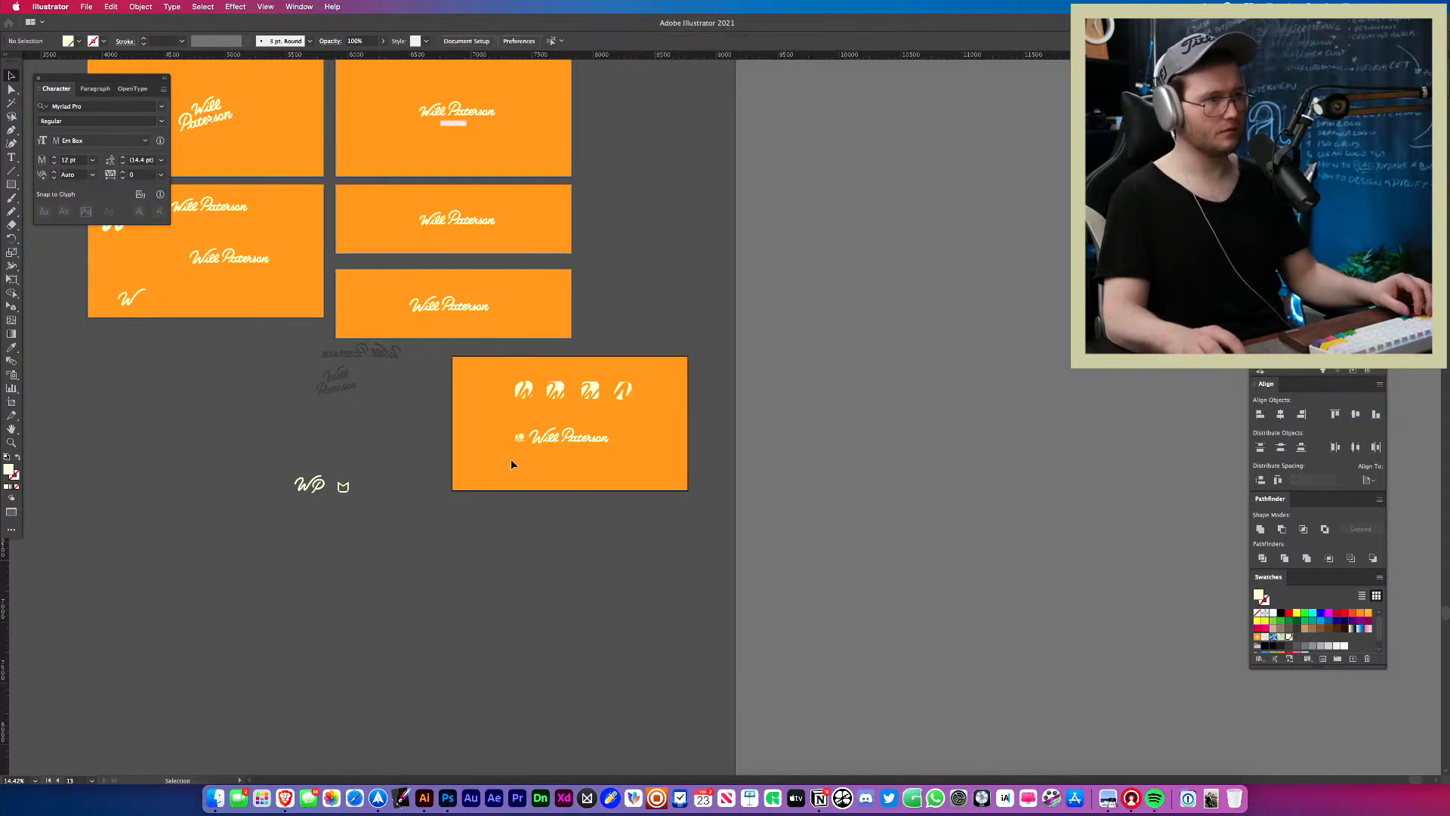
Switch to Brave to examine Firefox logo images, including the icon-and-wordmark version and the older fox icon, and return to Illustrator.
left_click_drag(520, 440, 687, 449)
left_click_drag(602, 487, 687, 483)
left_click_drag(558, 492, 596, 491)
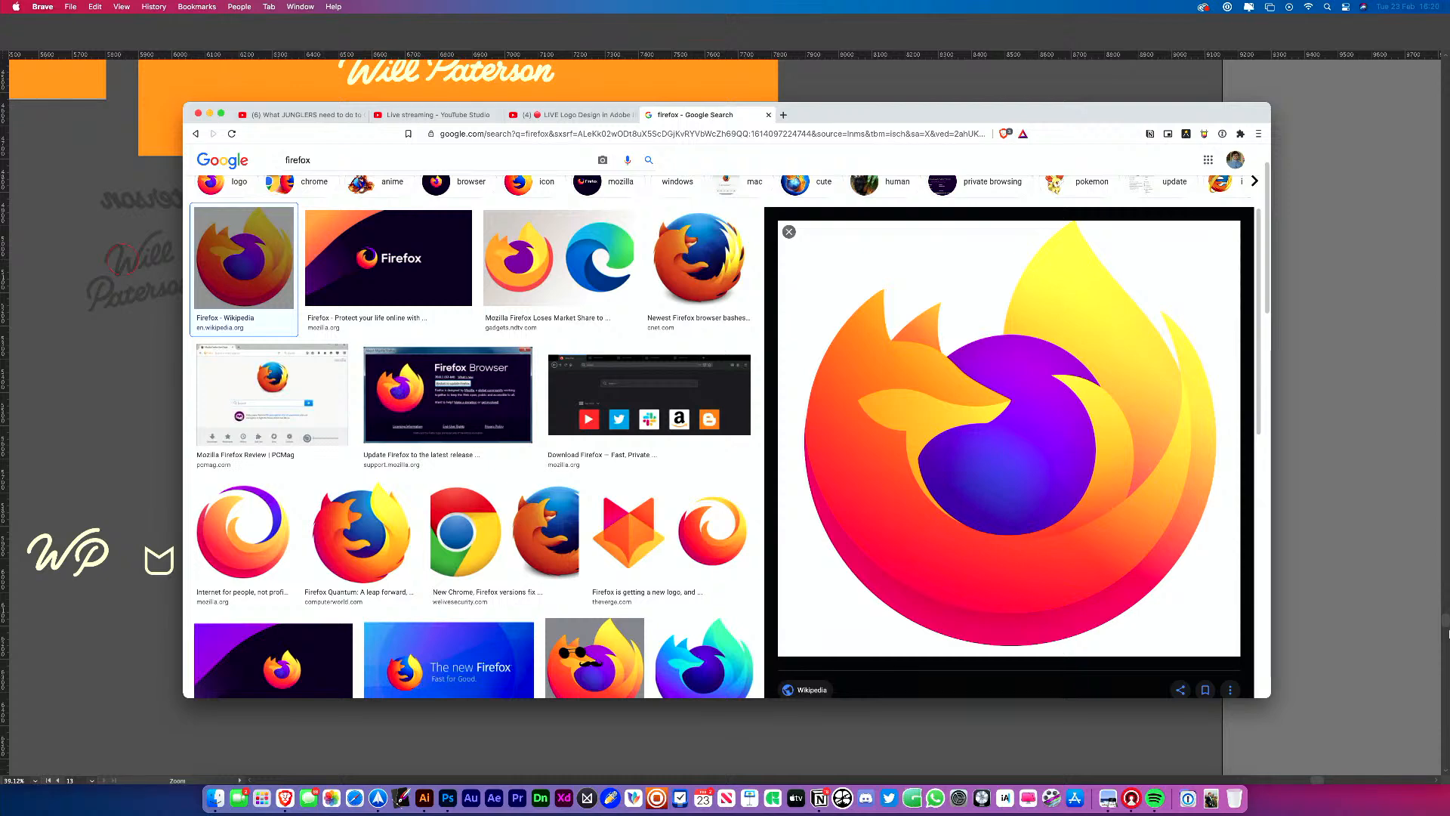
key("Right")
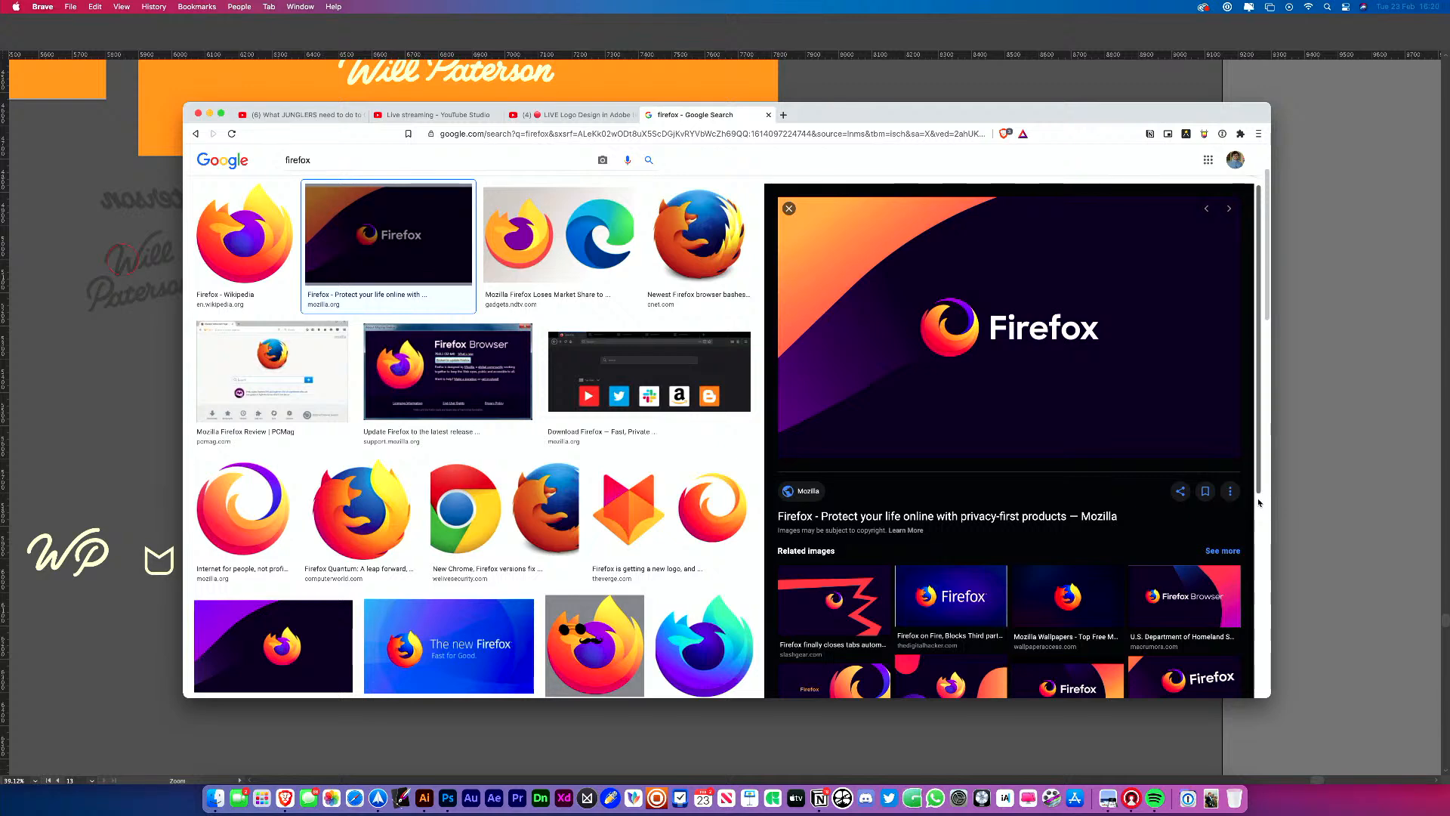
left_click(661, 219)
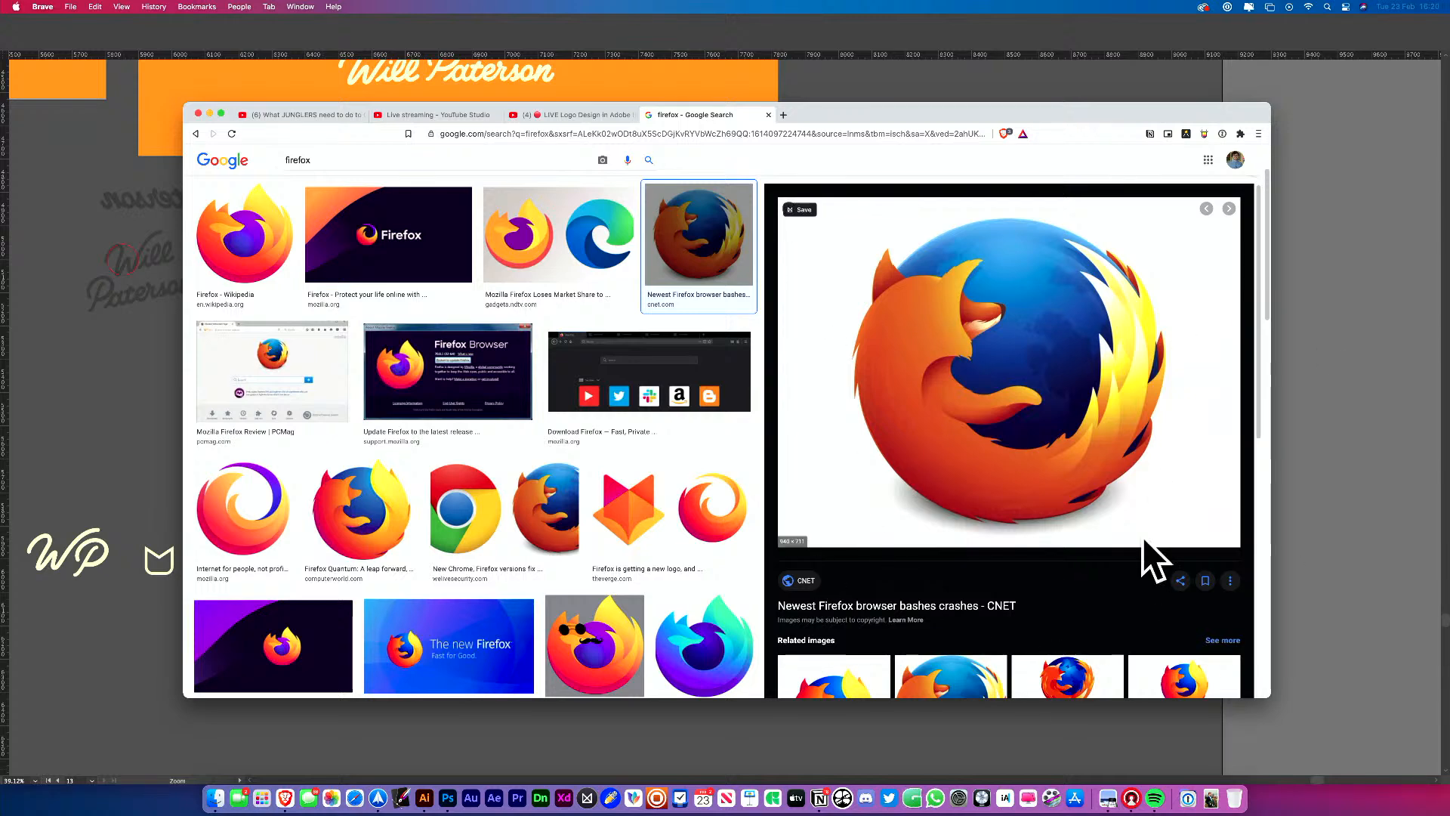
left_click(469, 289)
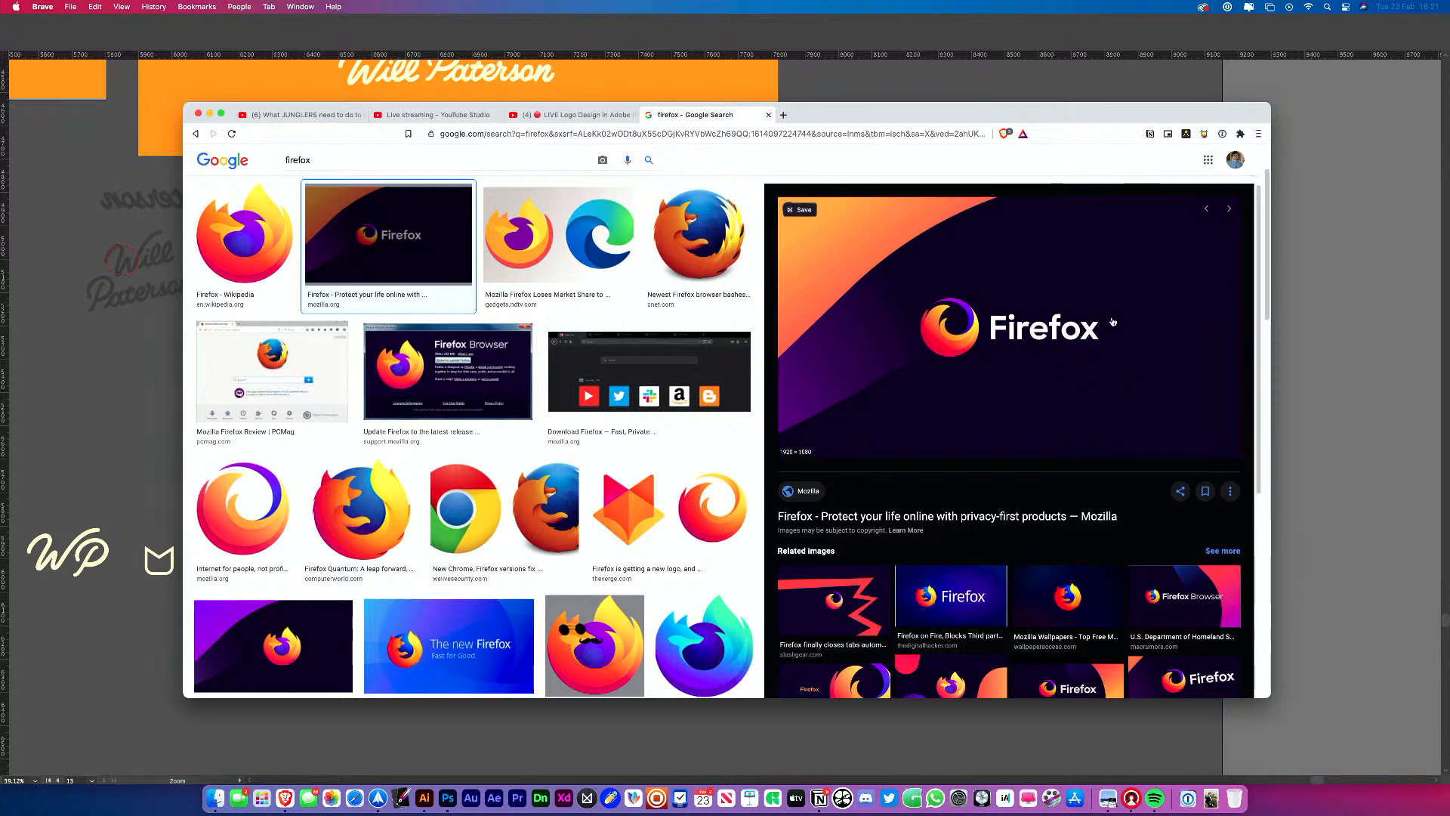
left_click(1346, 400)
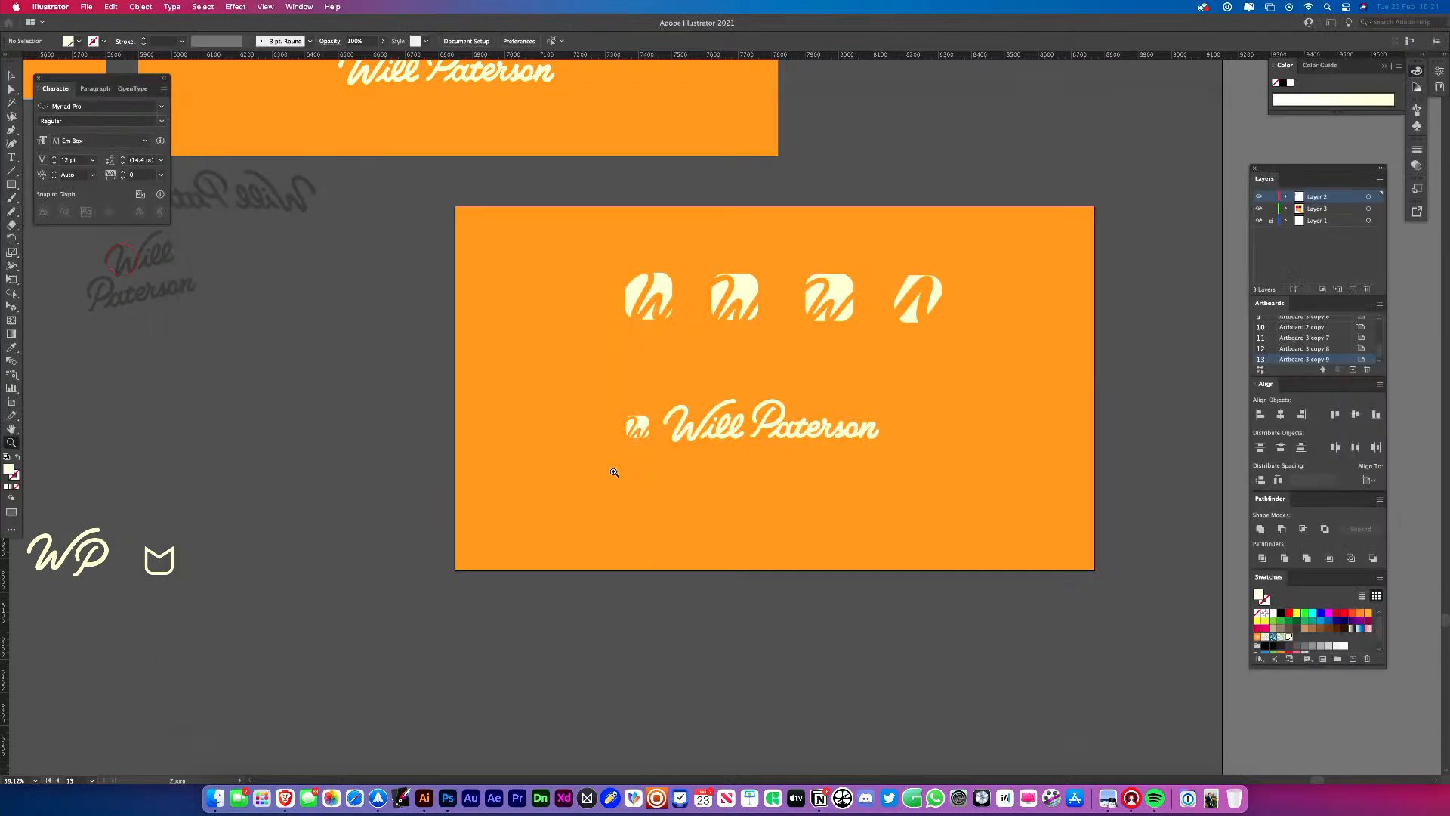
Add the text "Firefox" below the script wordmark and enlarge it to about 140 pt.
left_click_drag(778, 495, 907, 490)
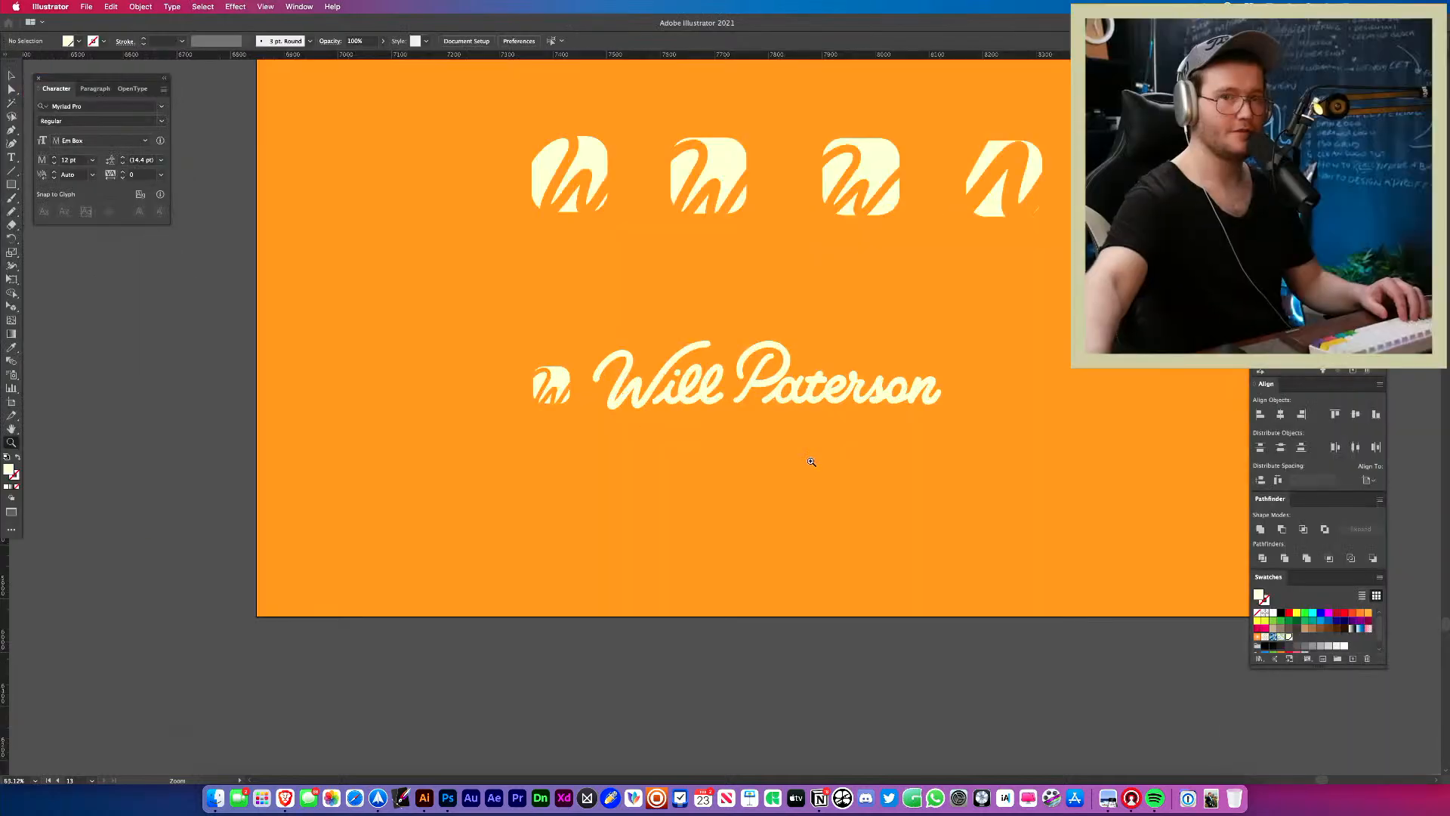
key("t")
left_click(635, 506)
type("Fire")
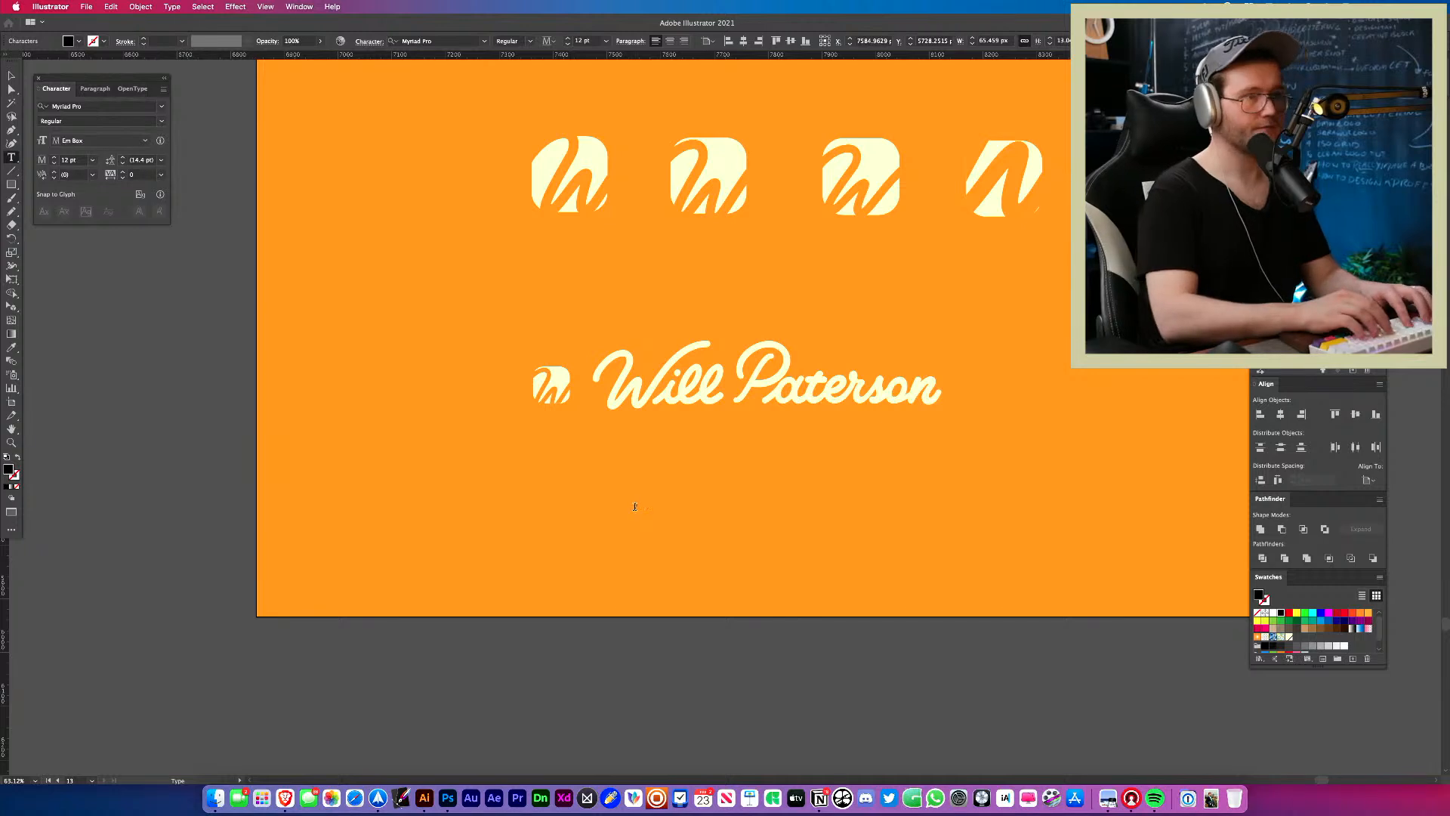
type("fox")
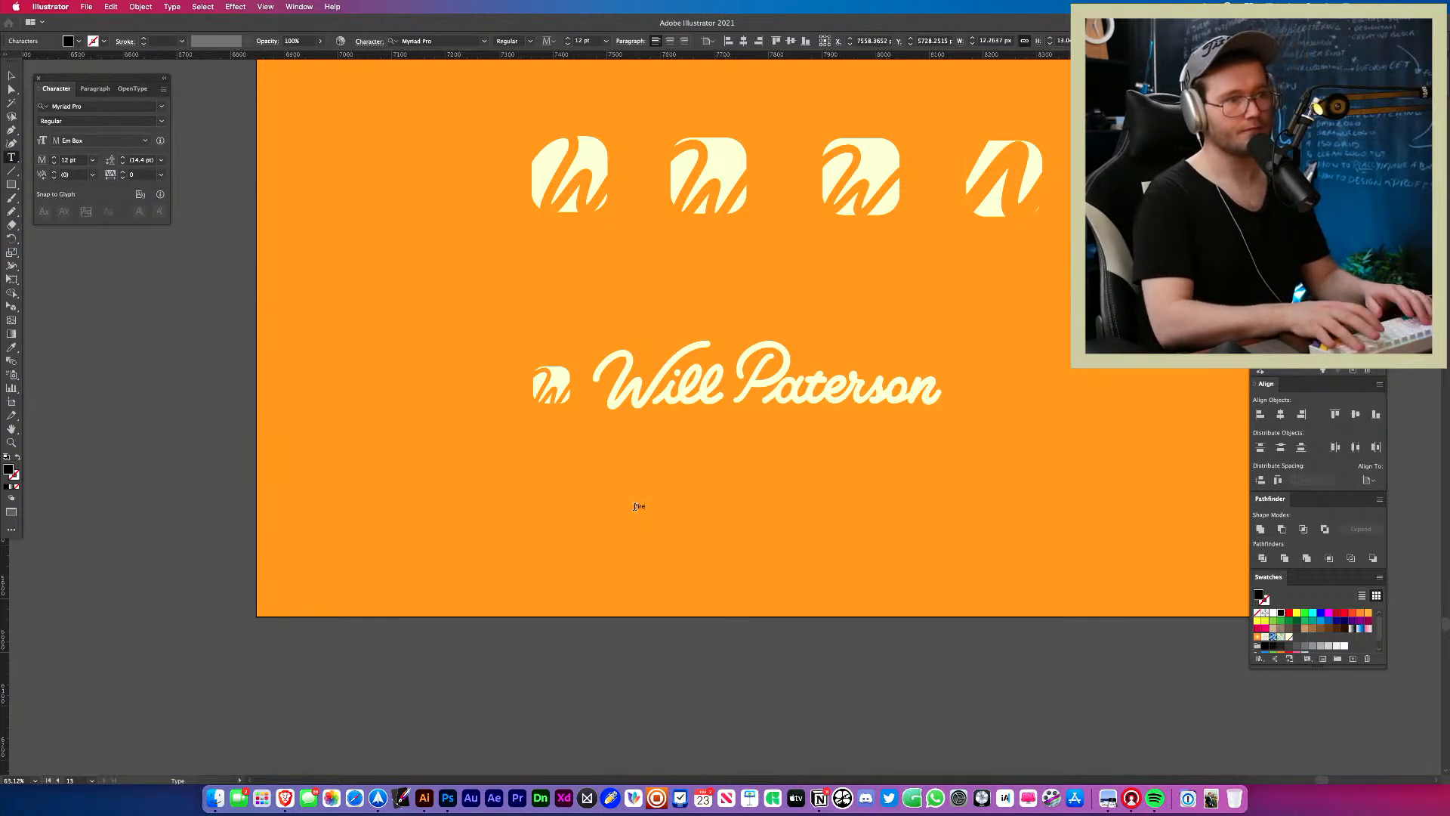
key("Escape")
key("super+t")
key("super+t")
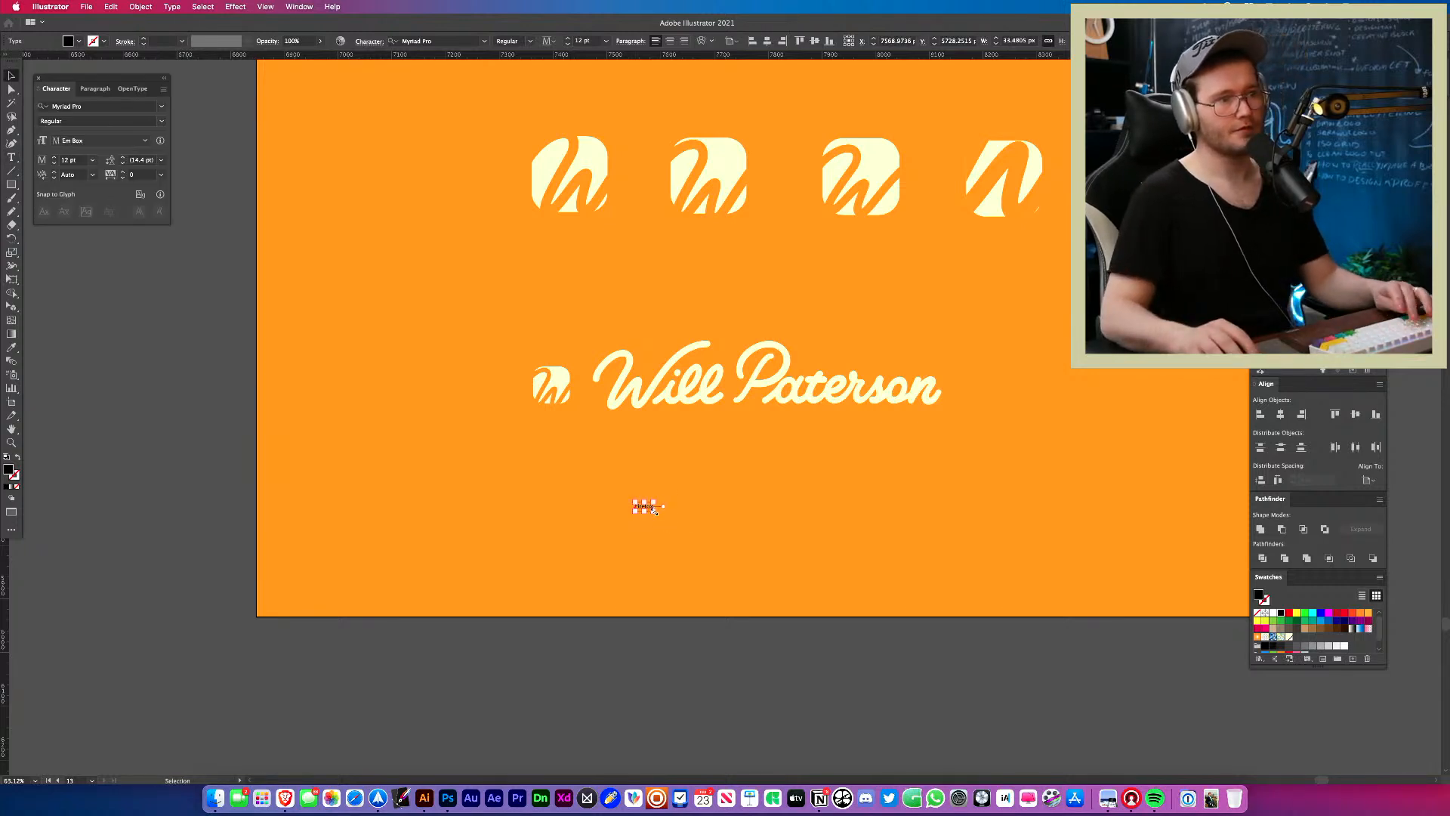
left_click_drag(651, 511, 846, 585)
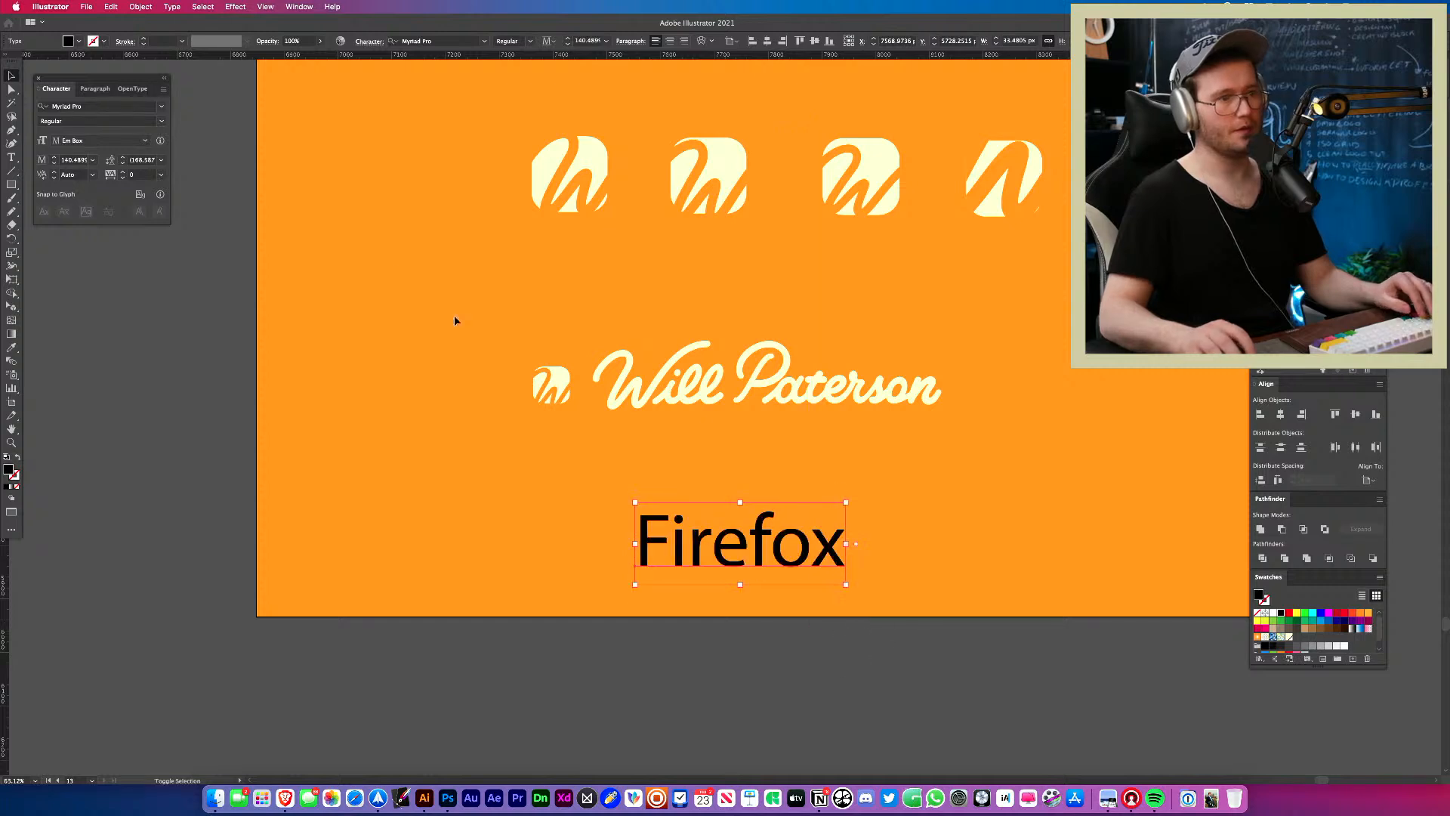
Set the Firefox text's font to Lockdown Sans Black.
left_click(83, 111)
type("lock")
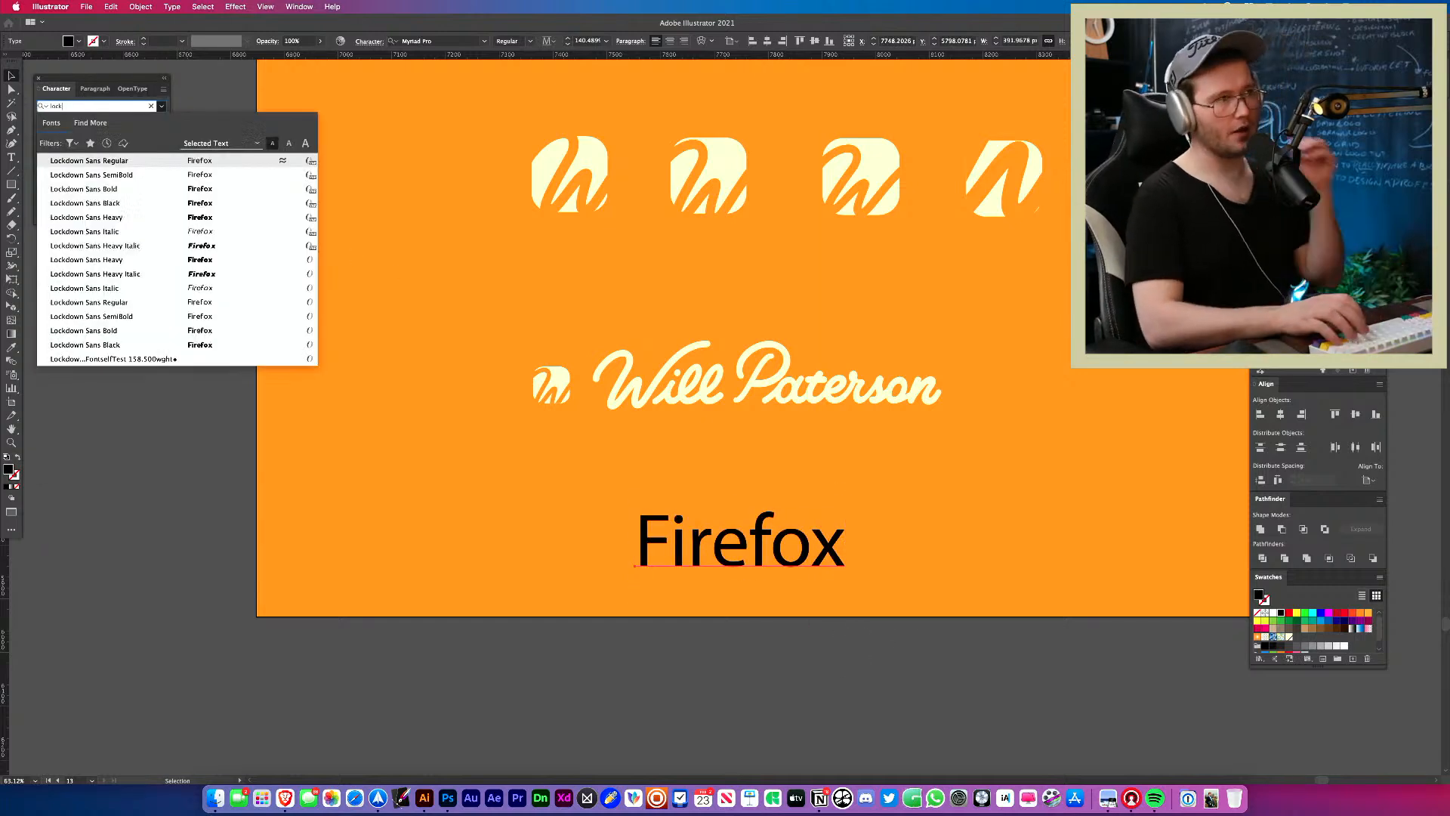
left_click(212, 201)
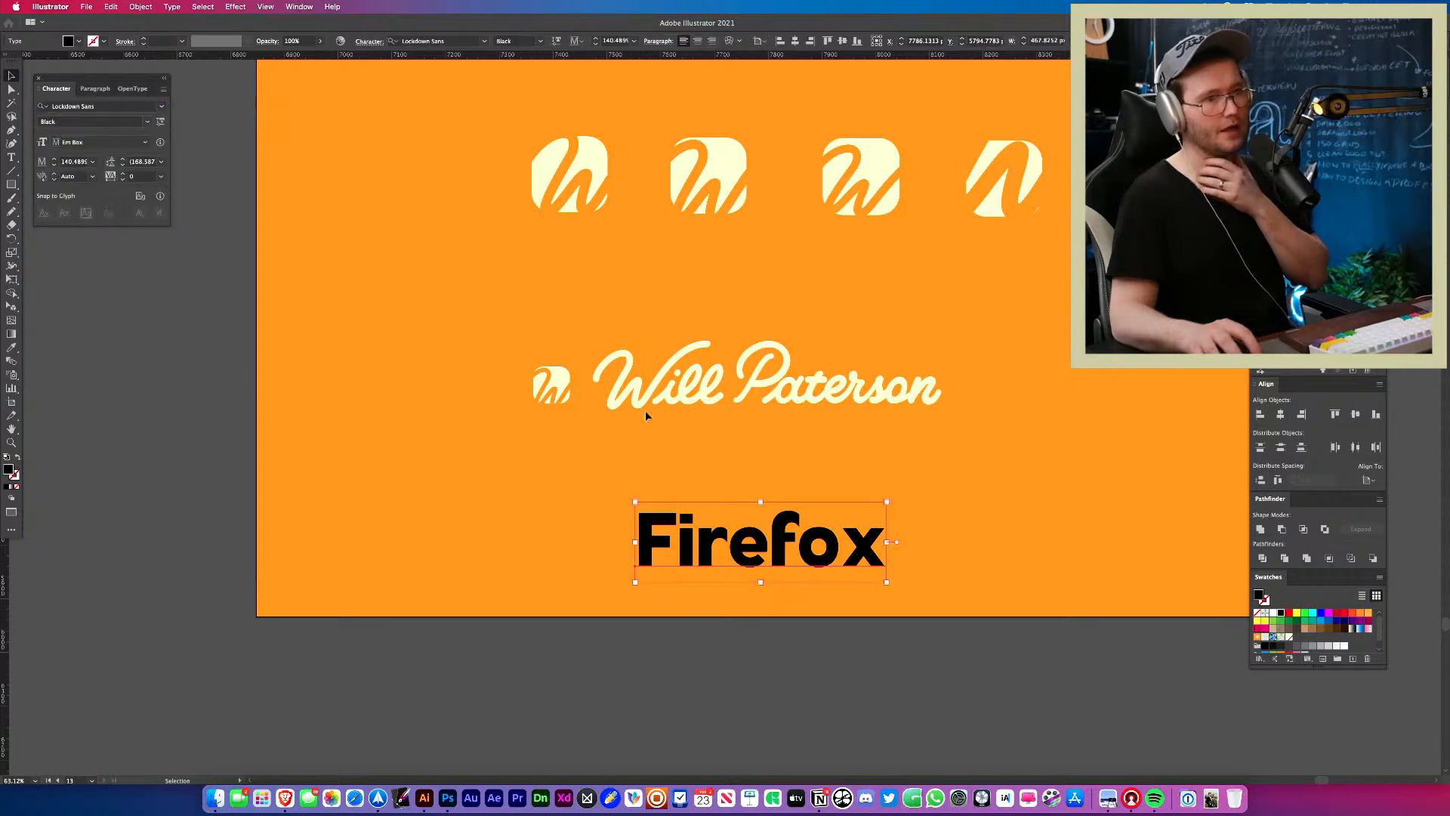
Tighten the kerning between letters in the Firefox text.
left_click(898, 481)
double_click(841, 546)
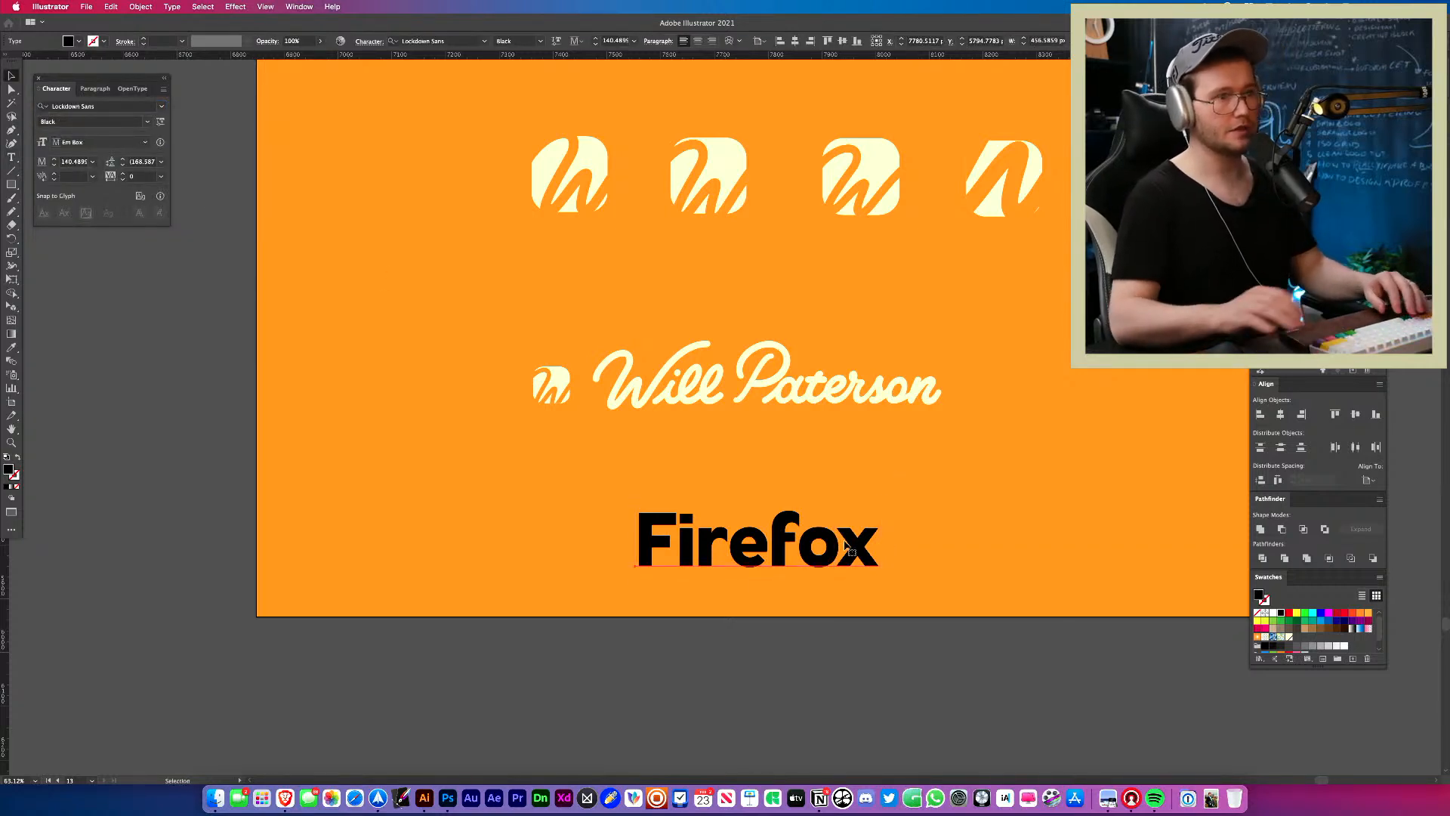
left_click(989, 515)
key("super+z")
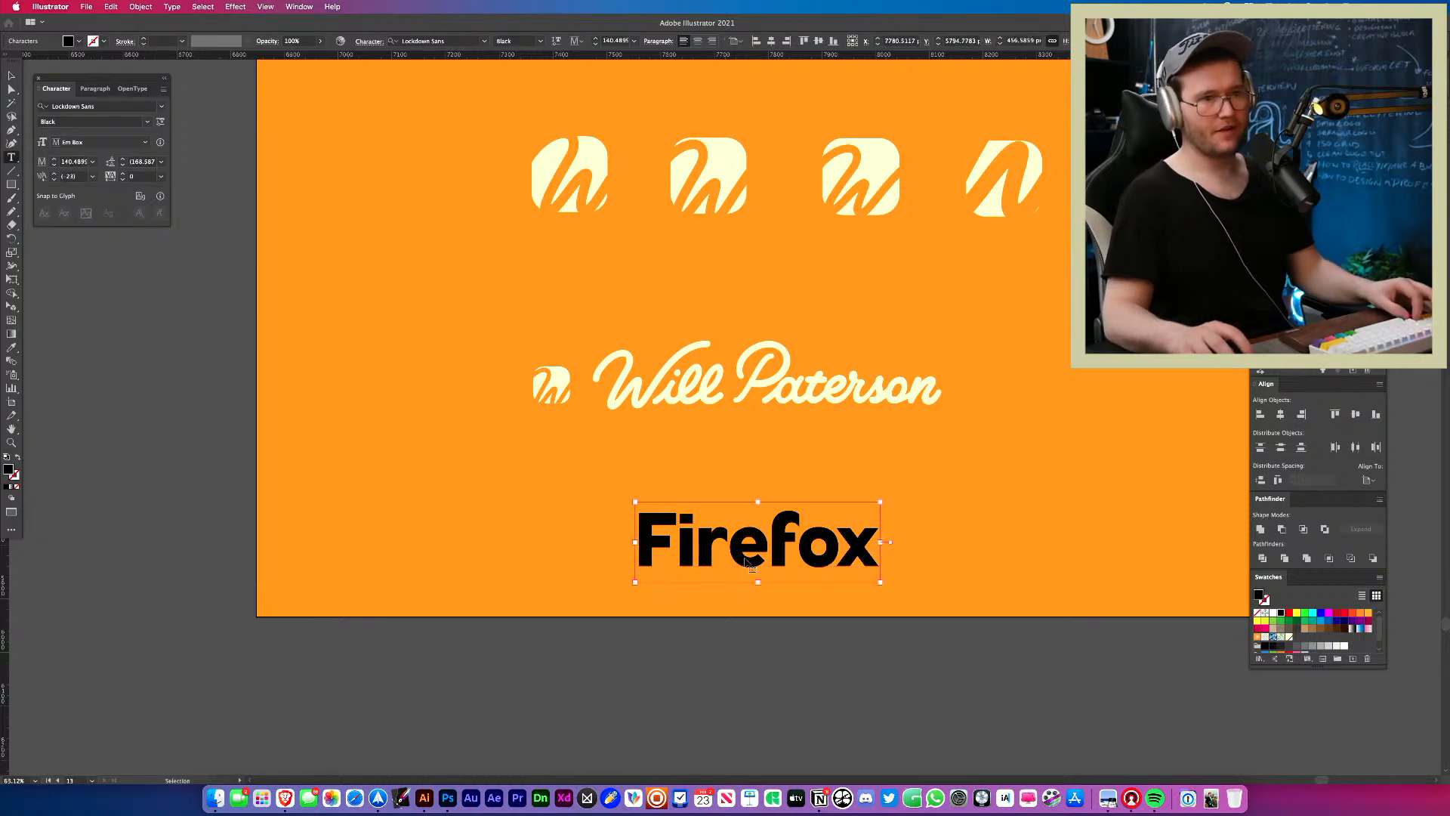
key("Escape")
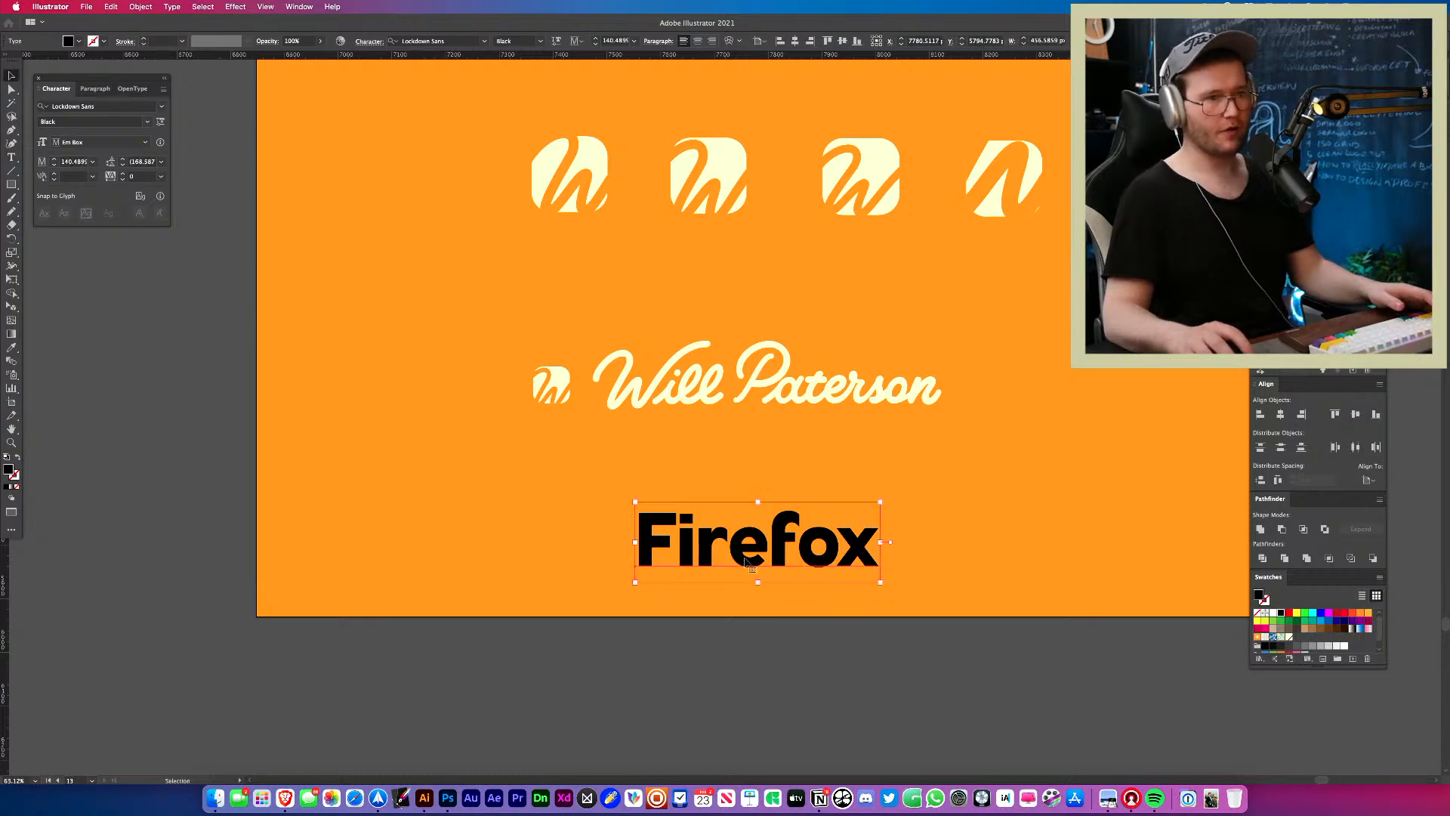
Match the Firefox text's fill to the script wordmark's cream colour with the Eyedropper tool.
left_click(160, 122)
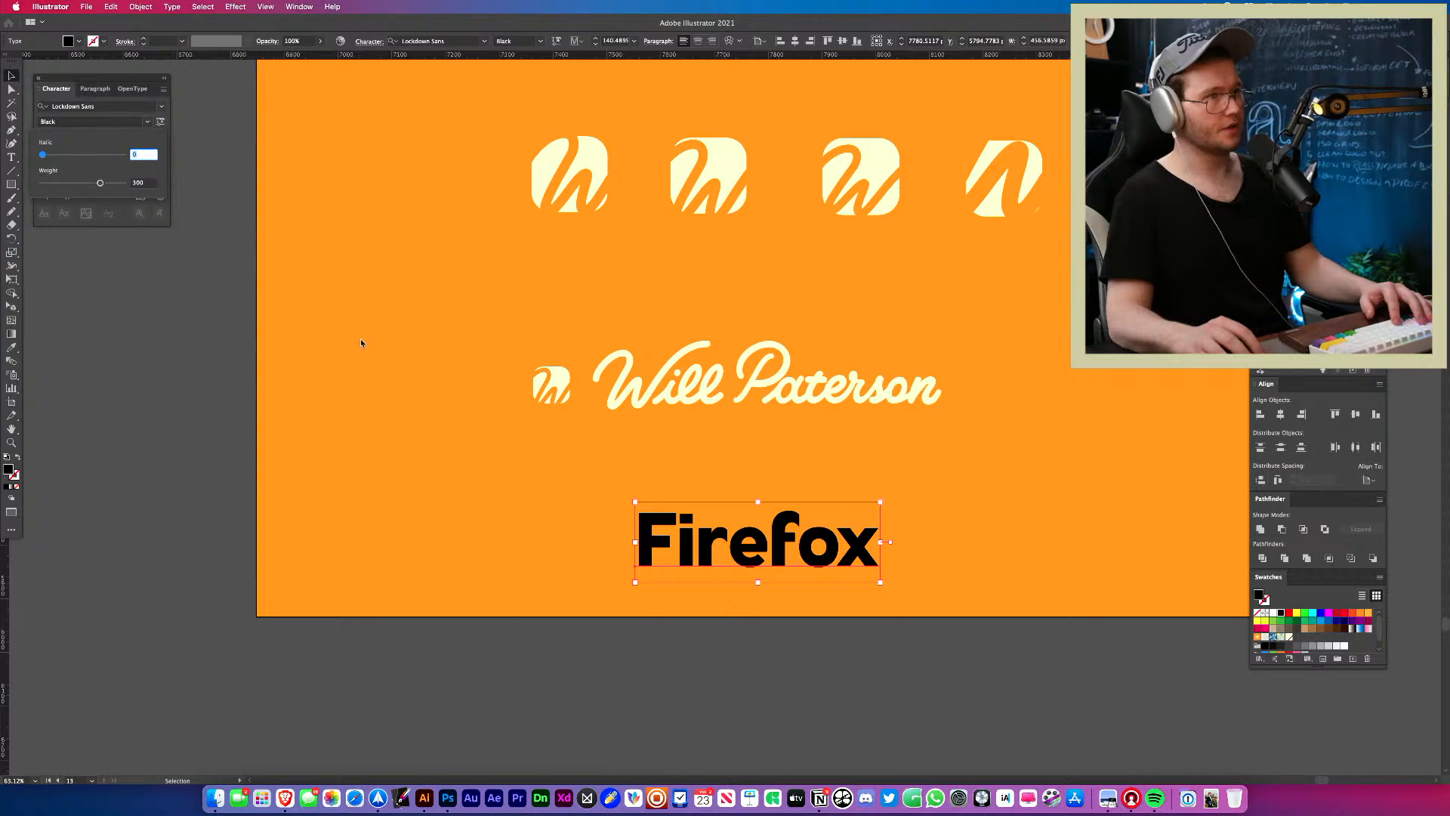
key("Escape")
key("i")
left_click(795, 384)
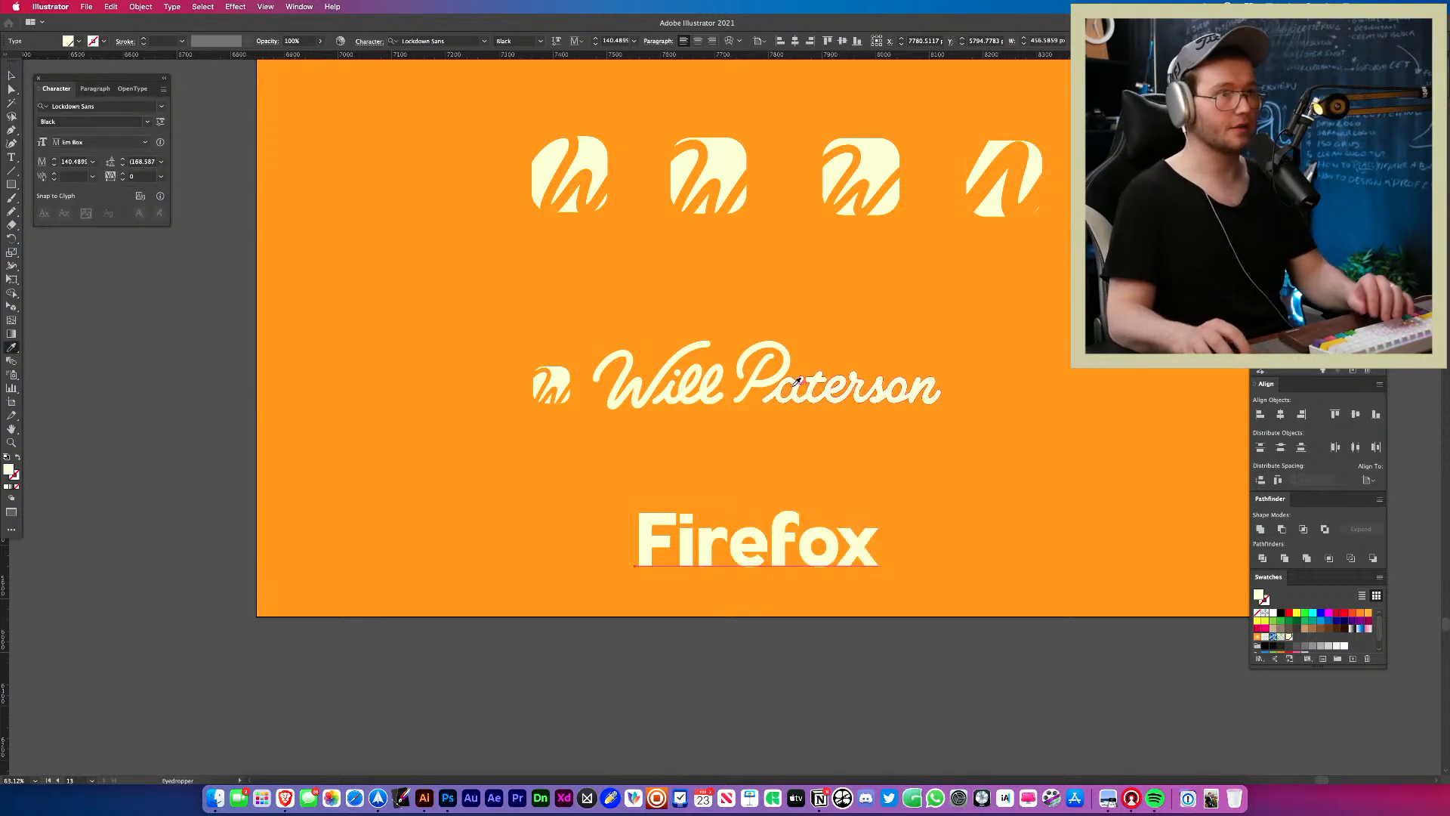
key("v")
Lower the Firefox text's variable font weight to 246.
left_click(160, 122)
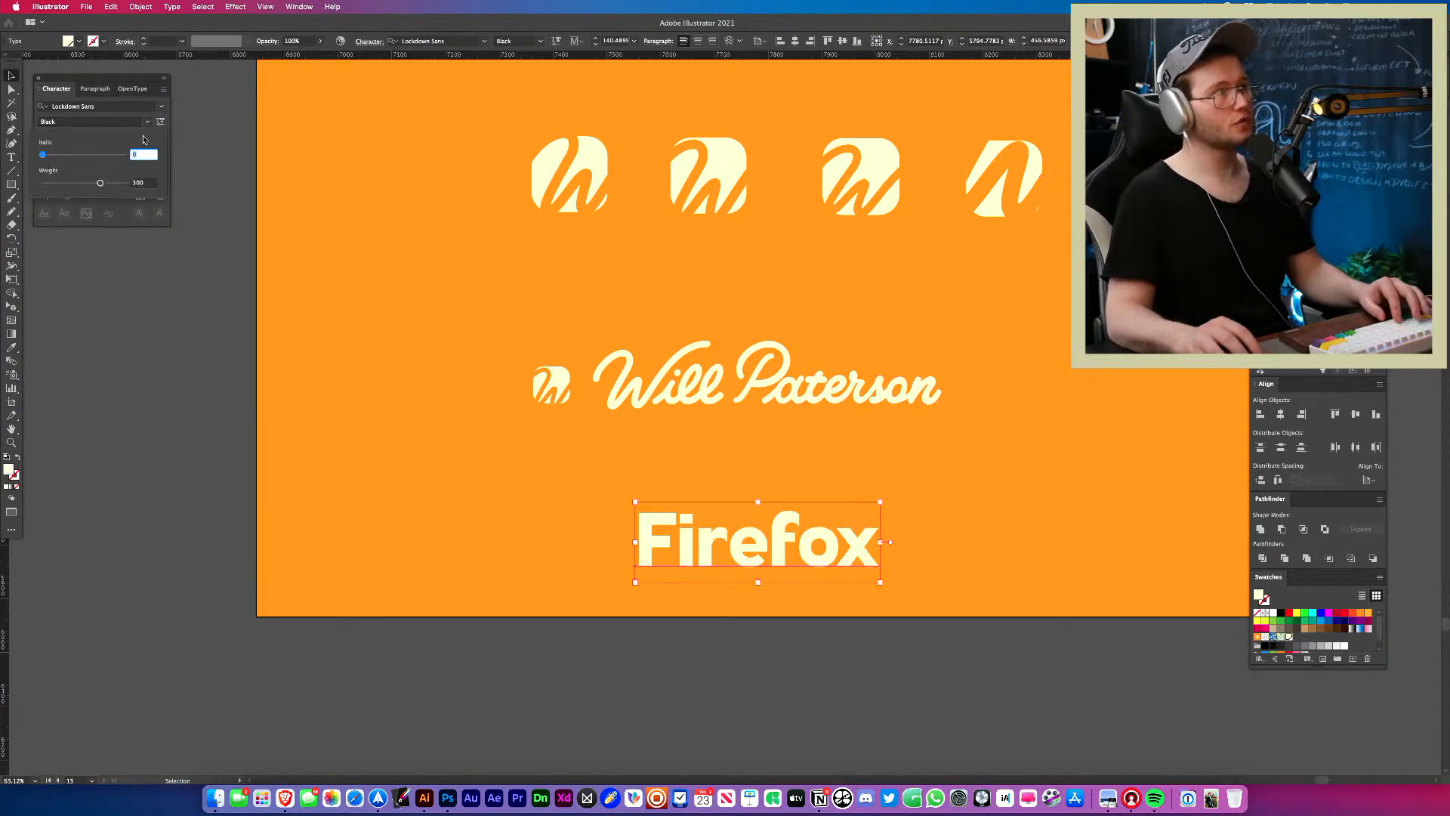
left_click_drag(89, 184, 89, 183)
key("z")
left_click_drag(441, 440, 480, 450)
key("v")
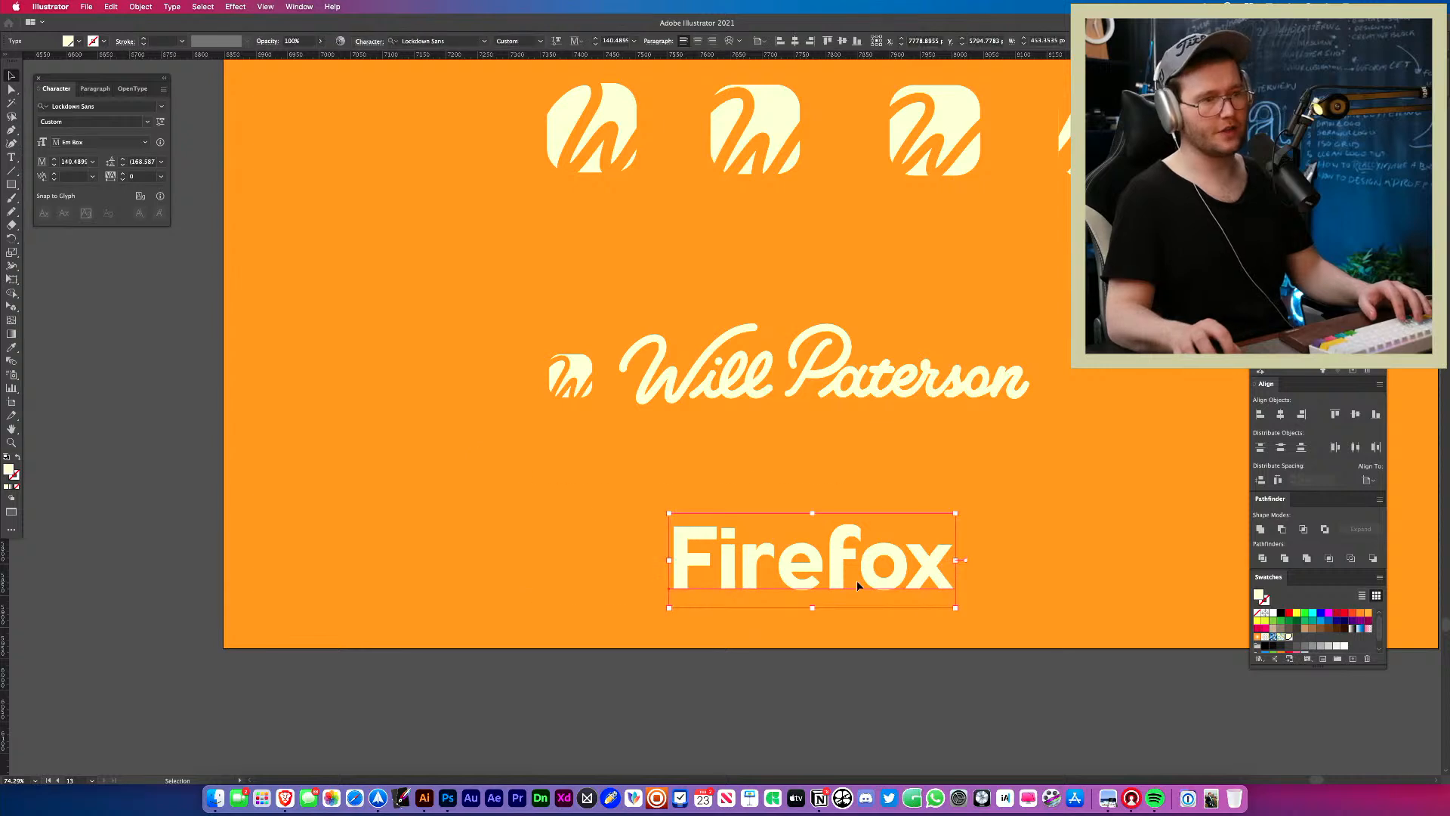
Try lighter and heavier variable font weights on the Firefox text, up to 400, and set the weight to 235.5.
left_click(144, 123)
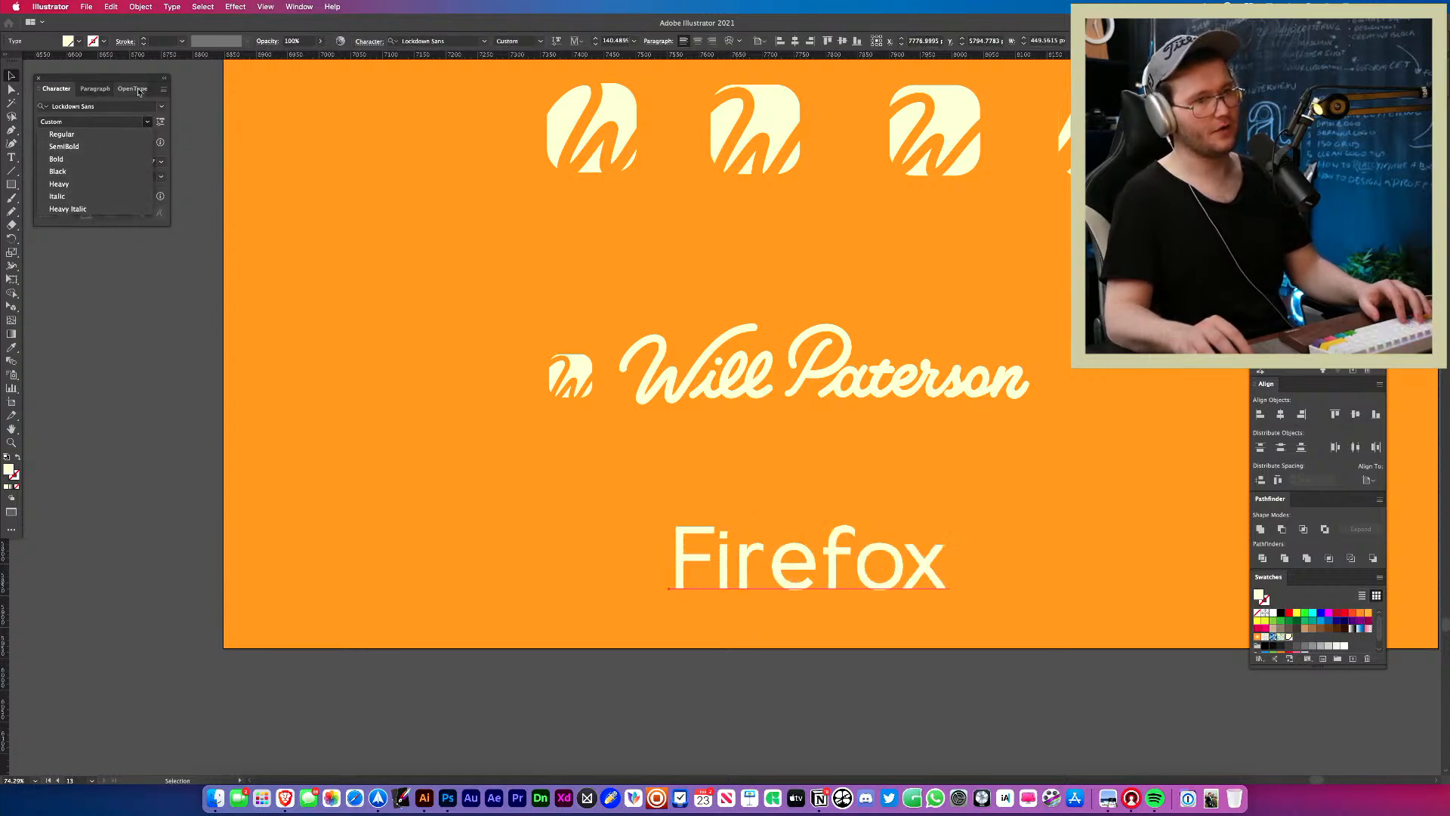
left_click(164, 125)
left_click(162, 123)
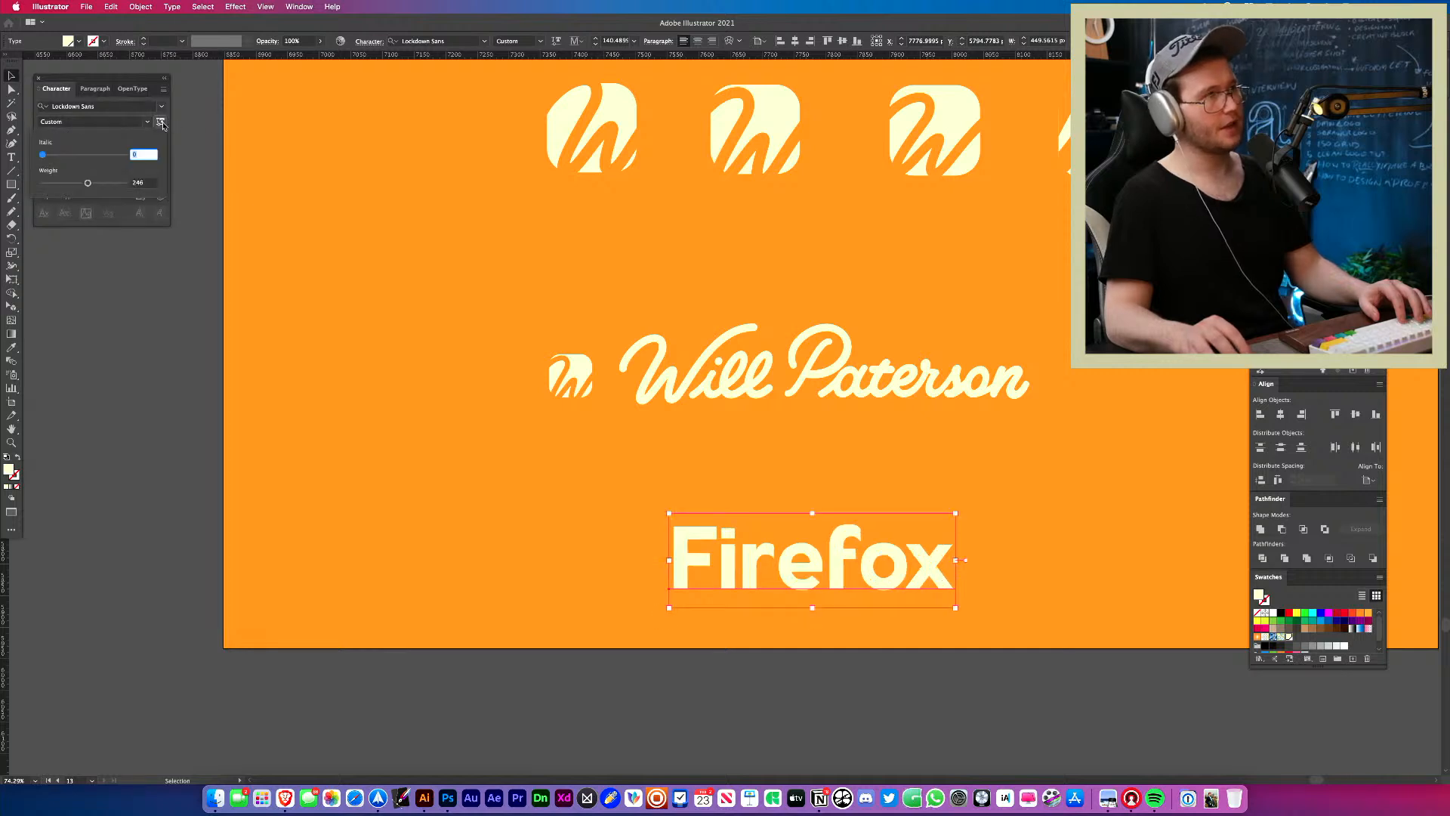
left_click_drag(88, 184, 288, 191)
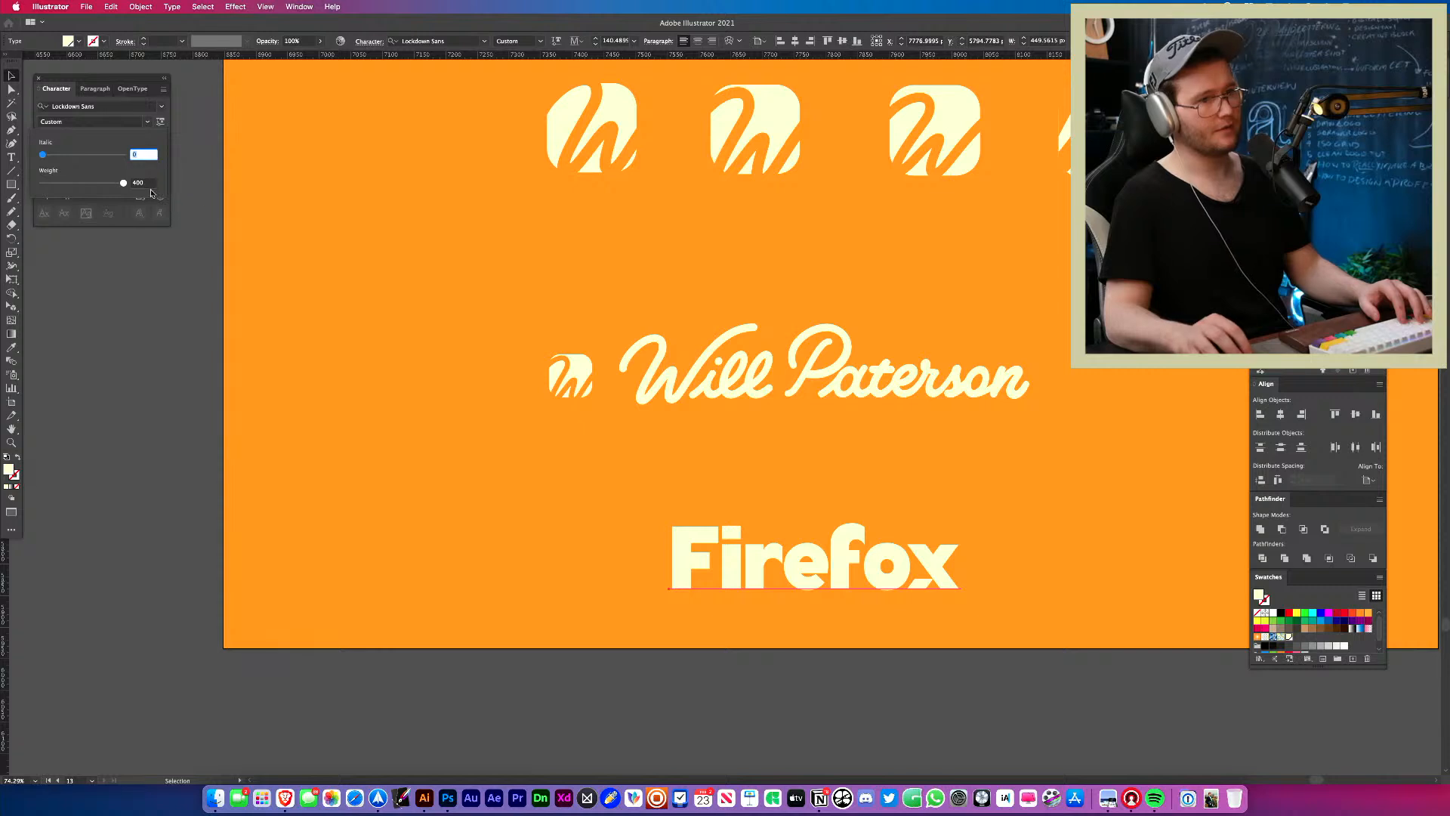
left_click_drag(123, 182, 84, 184)
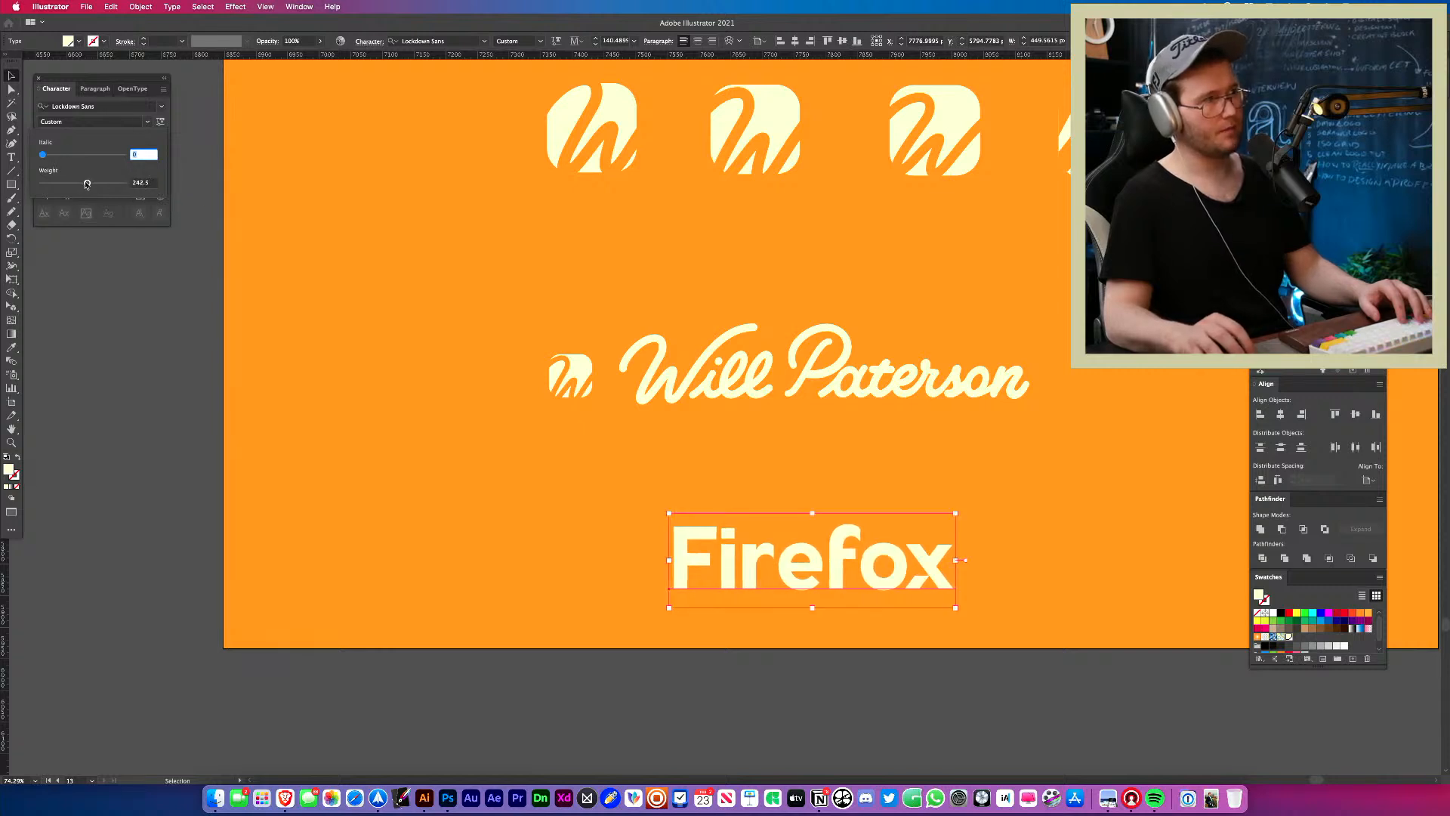
left_click_drag(86, 184, 89, 185)
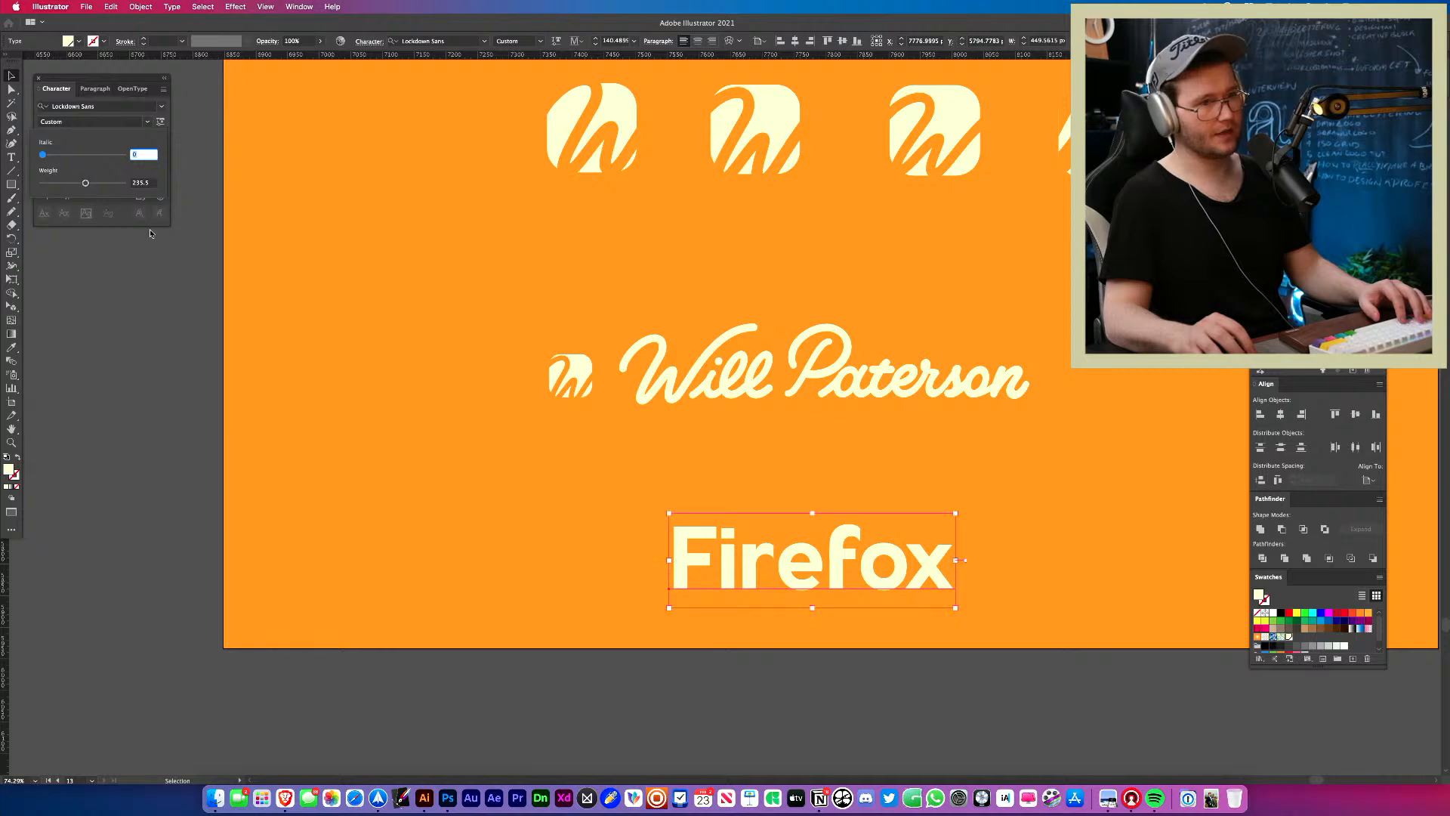
Move the Firefox text further right below the script wordmark.
left_click(1000, 580)
left_click_drag(999, 580, 443, 481)
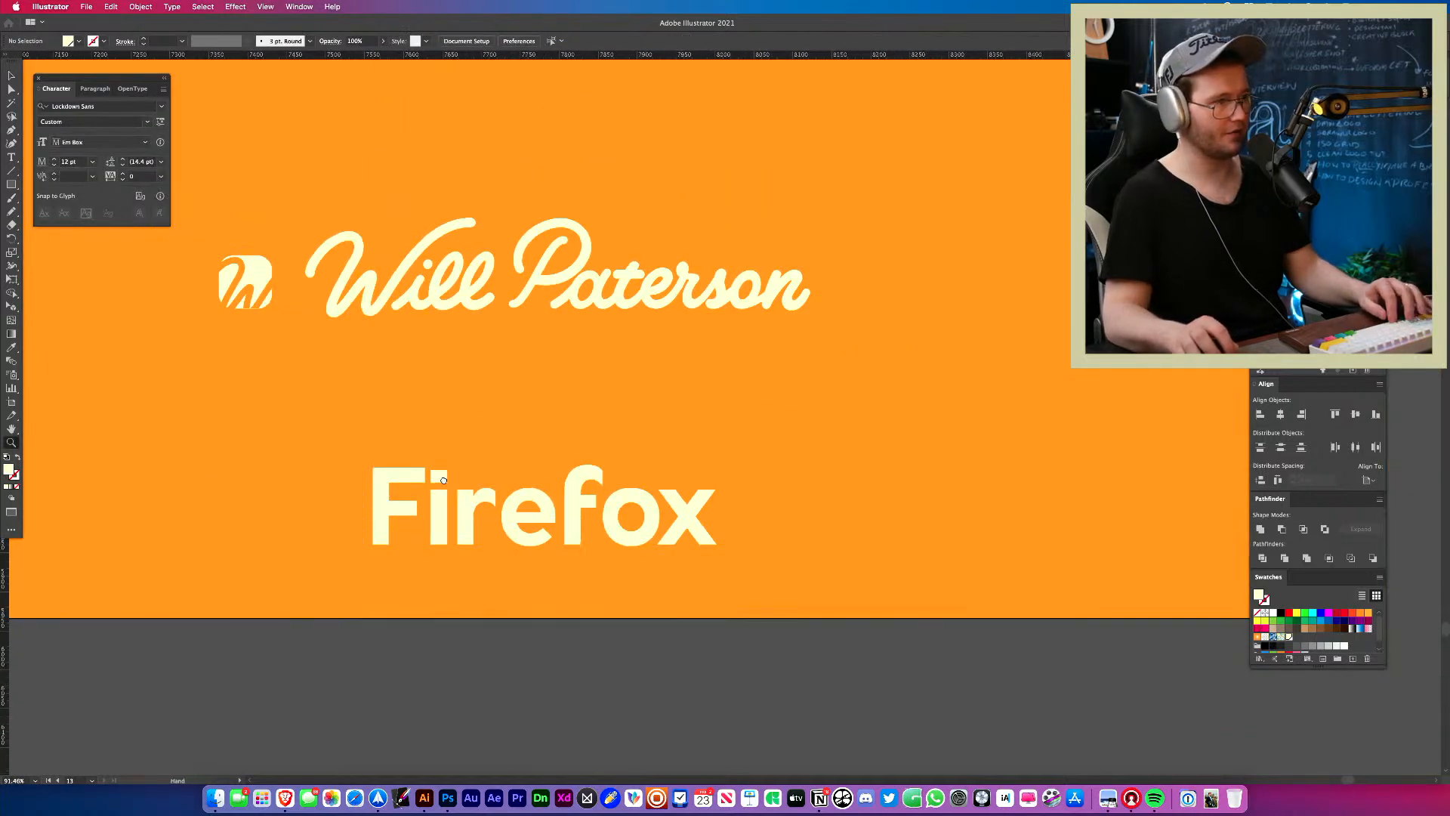
key("v")
left_click_drag(593, 540, 801, 529)
Switch between Brave and Illustrator to compare the Firefox text's letterforms with the Firefox logo image.
key("super+Tab")
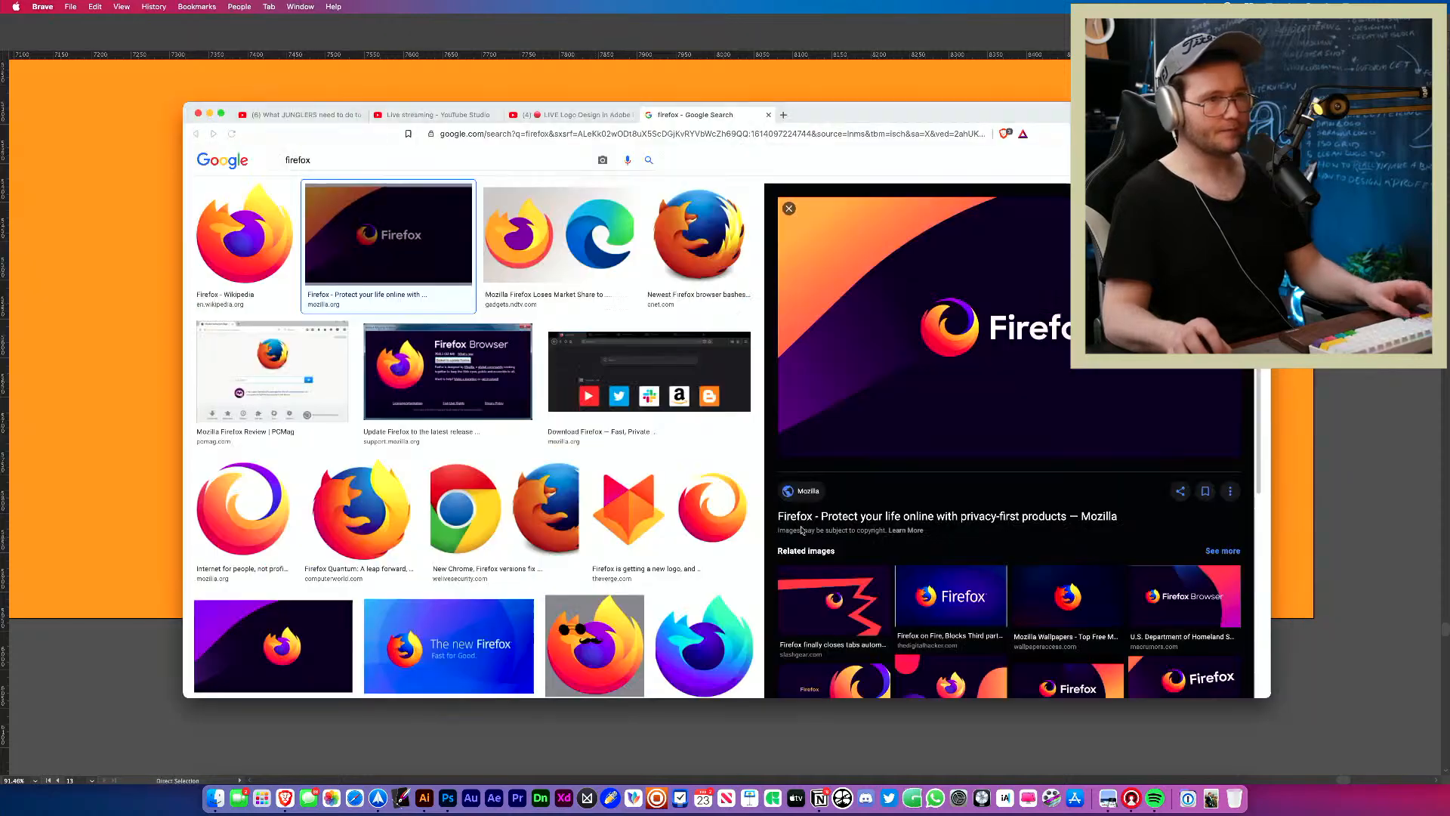
key("super+Tab")
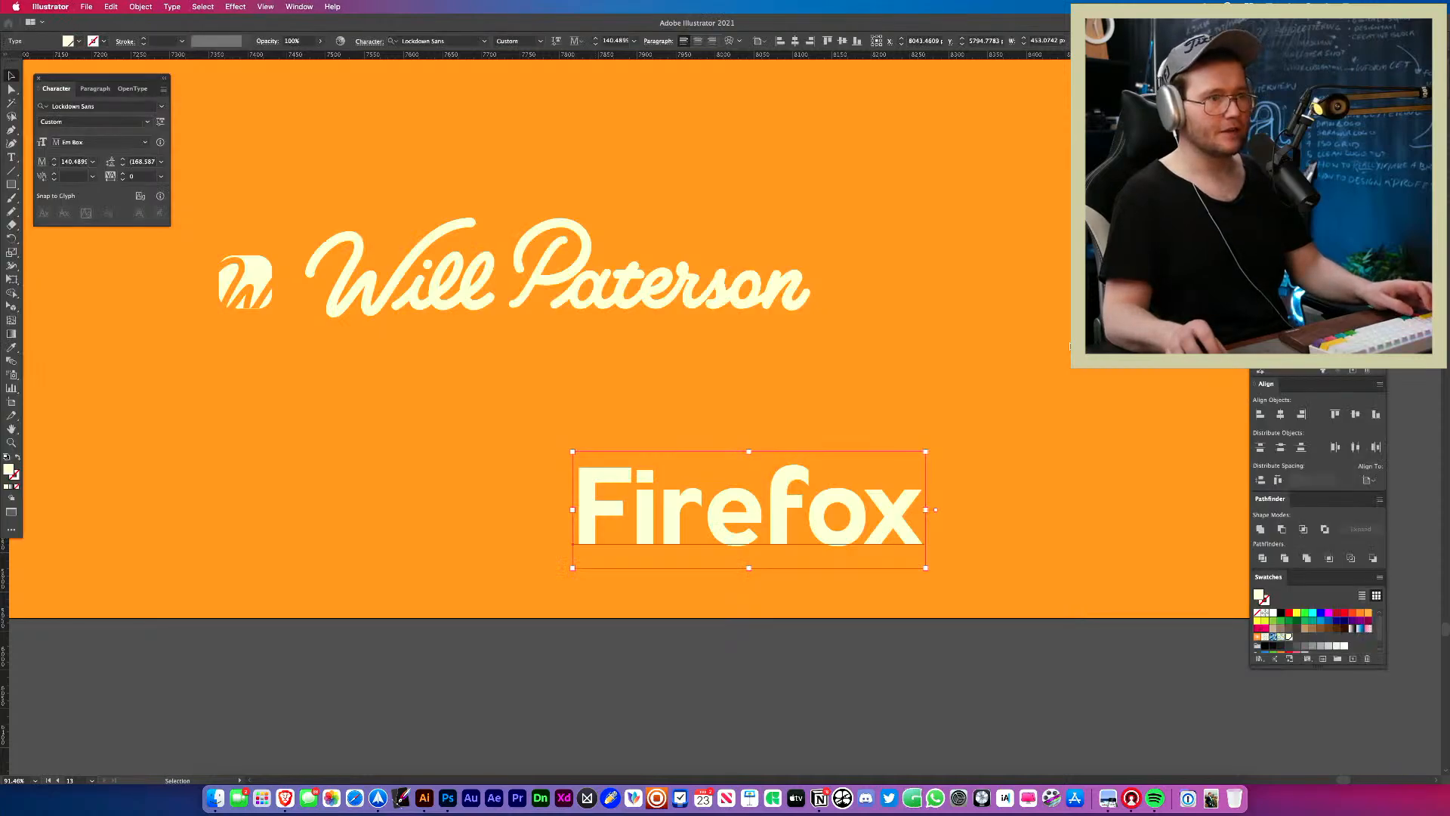
key("super+Tab")
key("super+Tab")
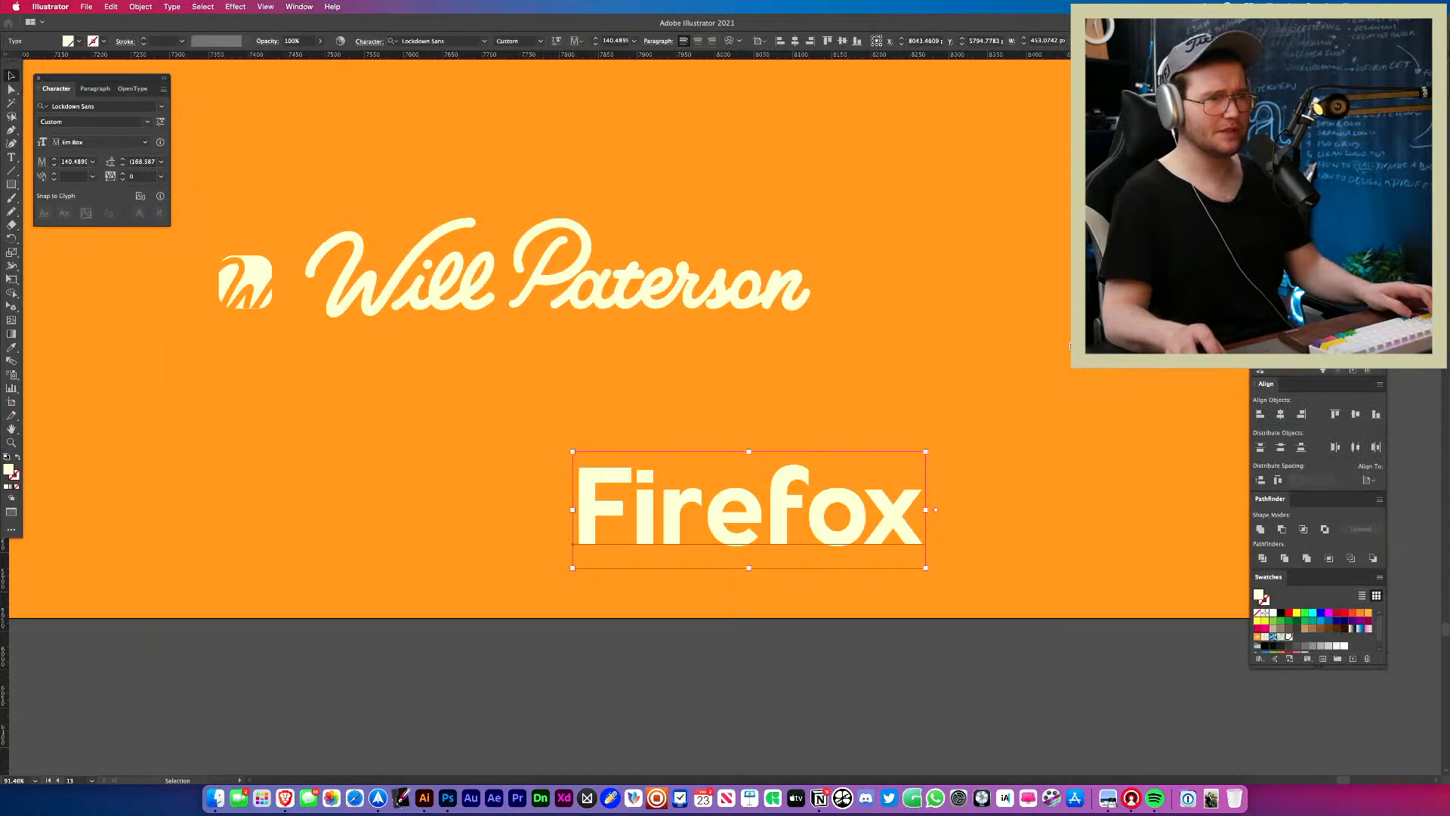
key("super+Tab")
key("super+Tab")
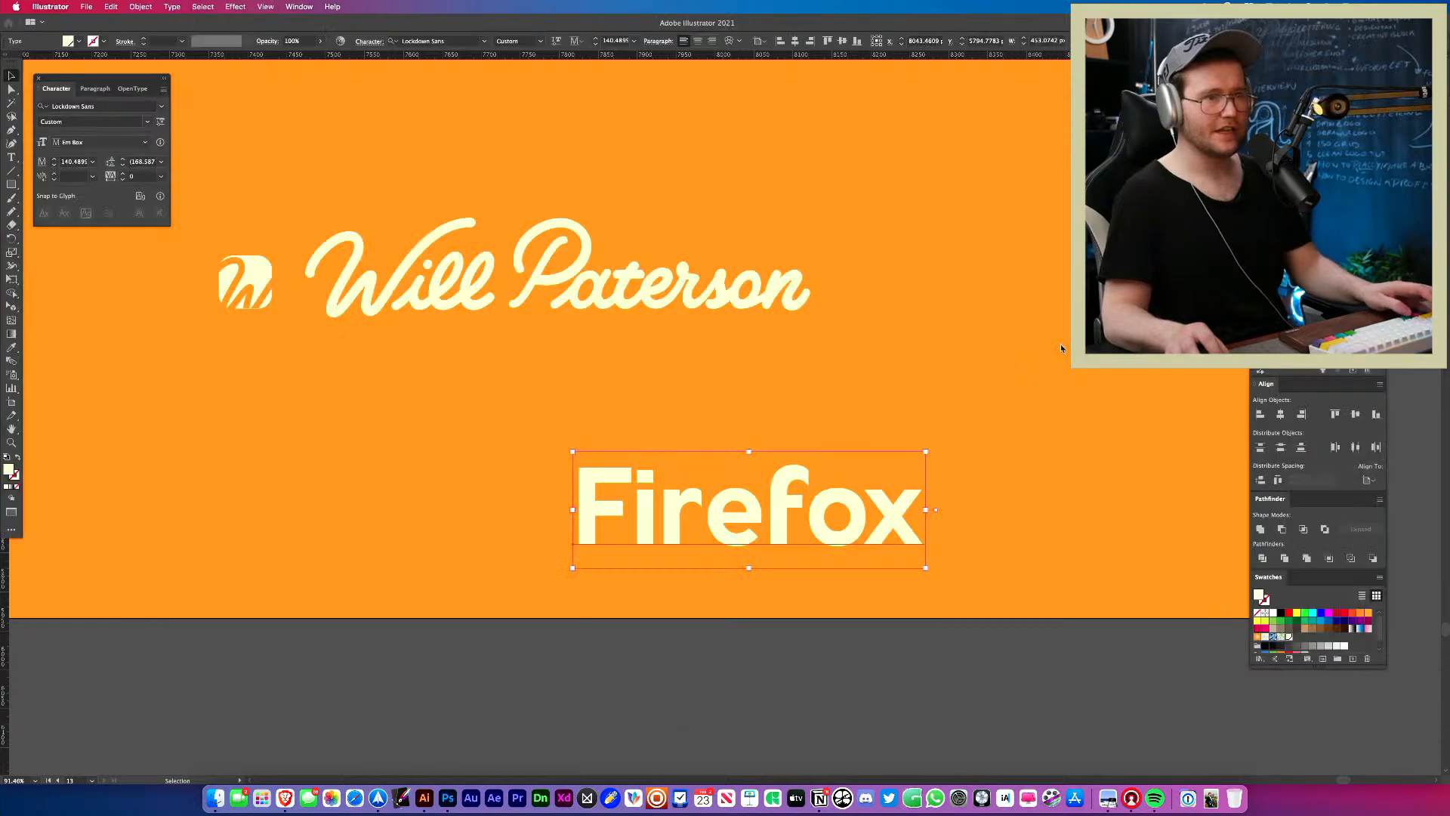
key("super+Tab")
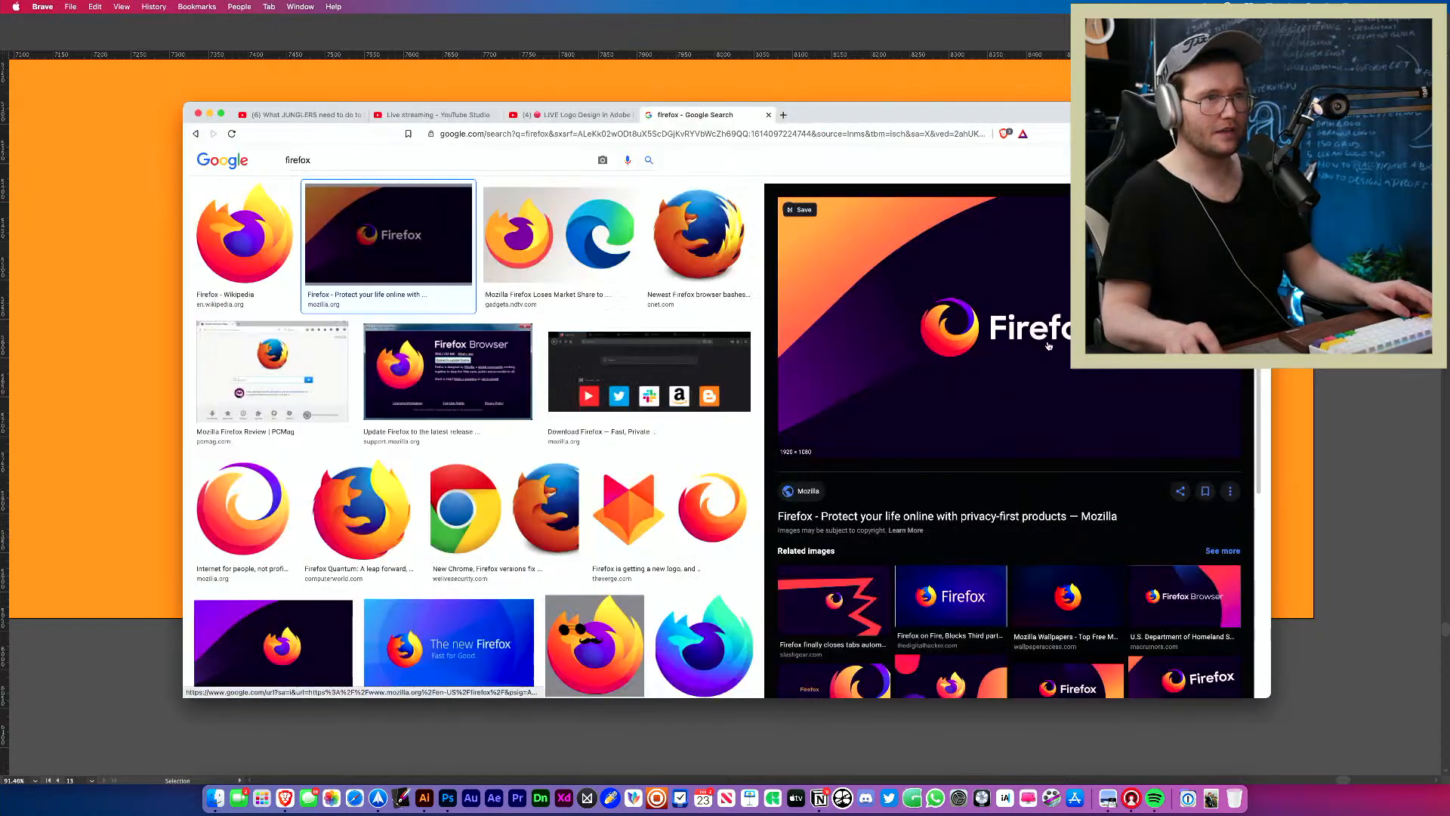
key("super+Tab")
key("super+Tab")
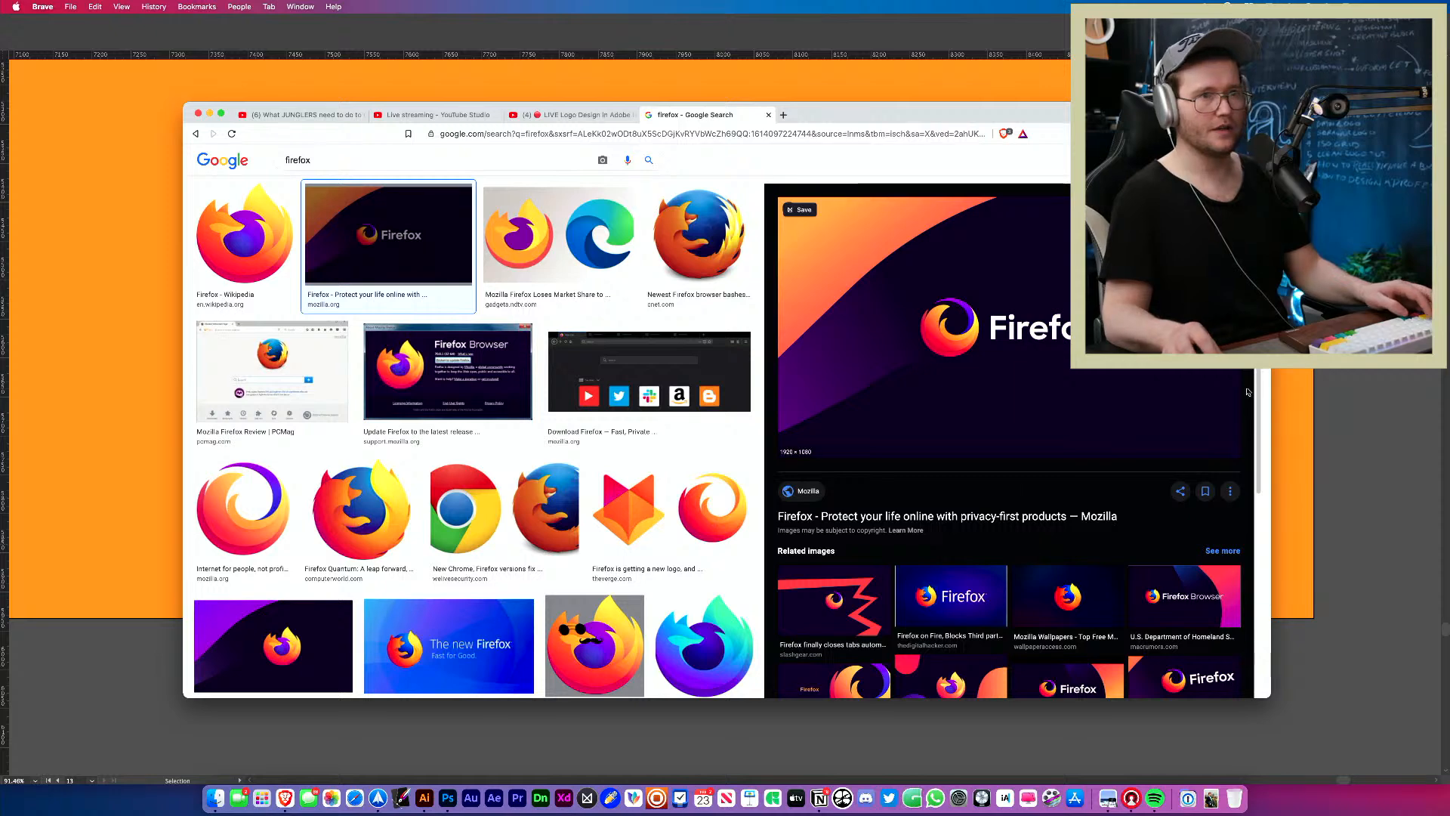
key("super+Tab")
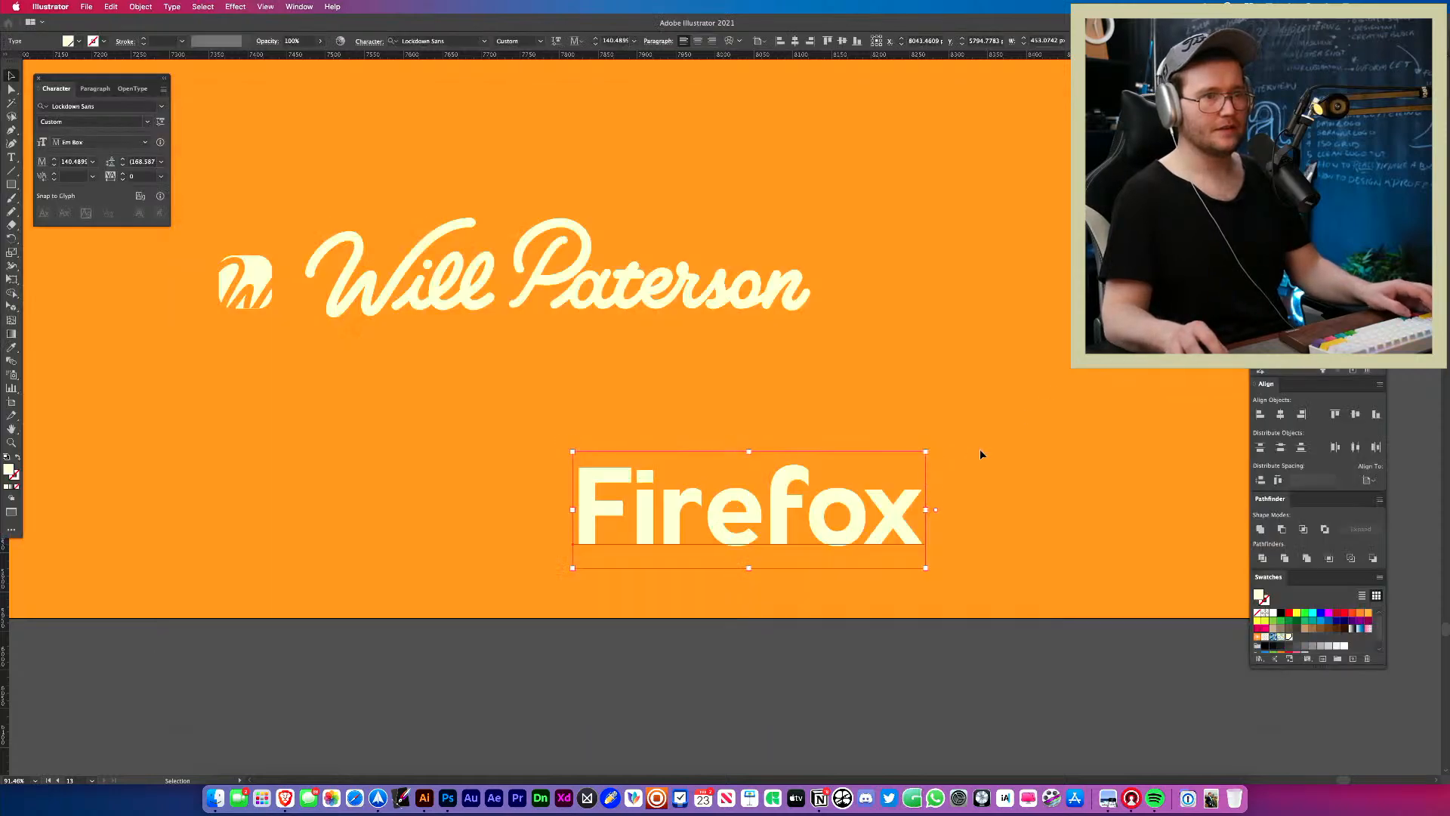
key("super+Tab")
scroll(1054, 332, "up", 1)
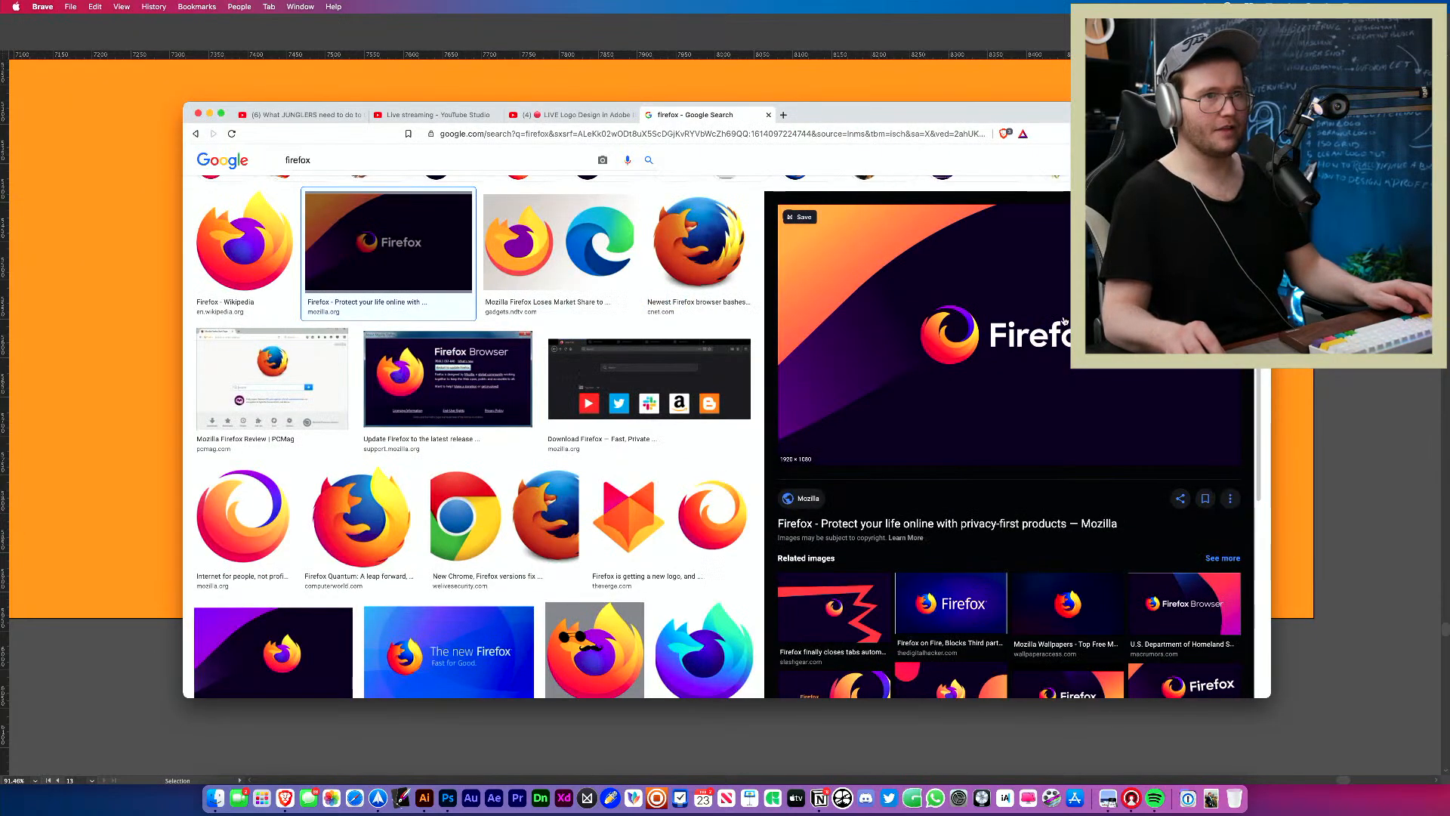
key("super+Tab")
Check the Firefox text once more against the logo image in Brave, and delete it from the Illustrator artboard.
key("z")
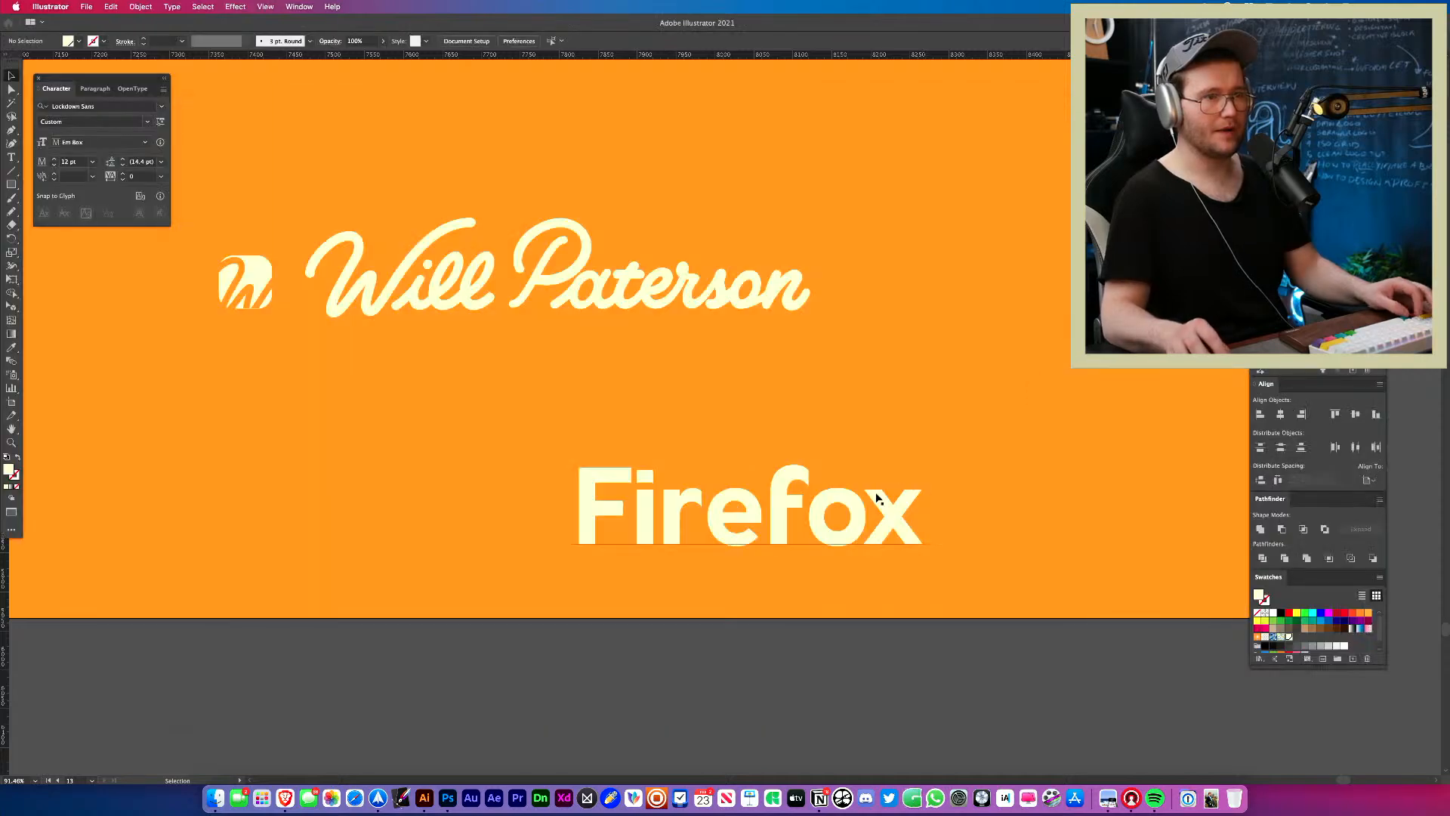
left_click_drag(874, 501, 821, 456)
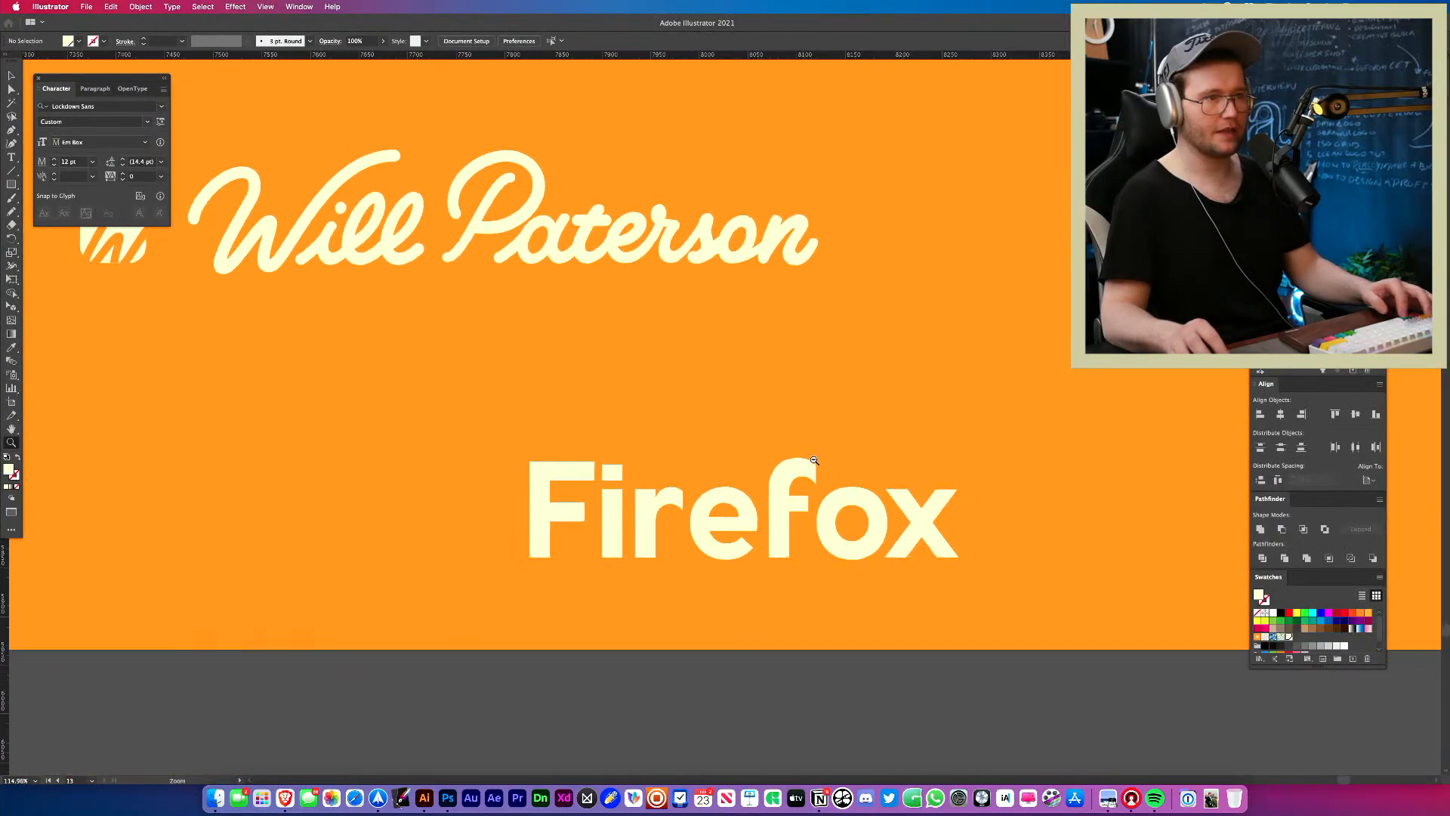
key("v")
left_click(931, 502)
key("super+shift+a")
left_click(922, 517)
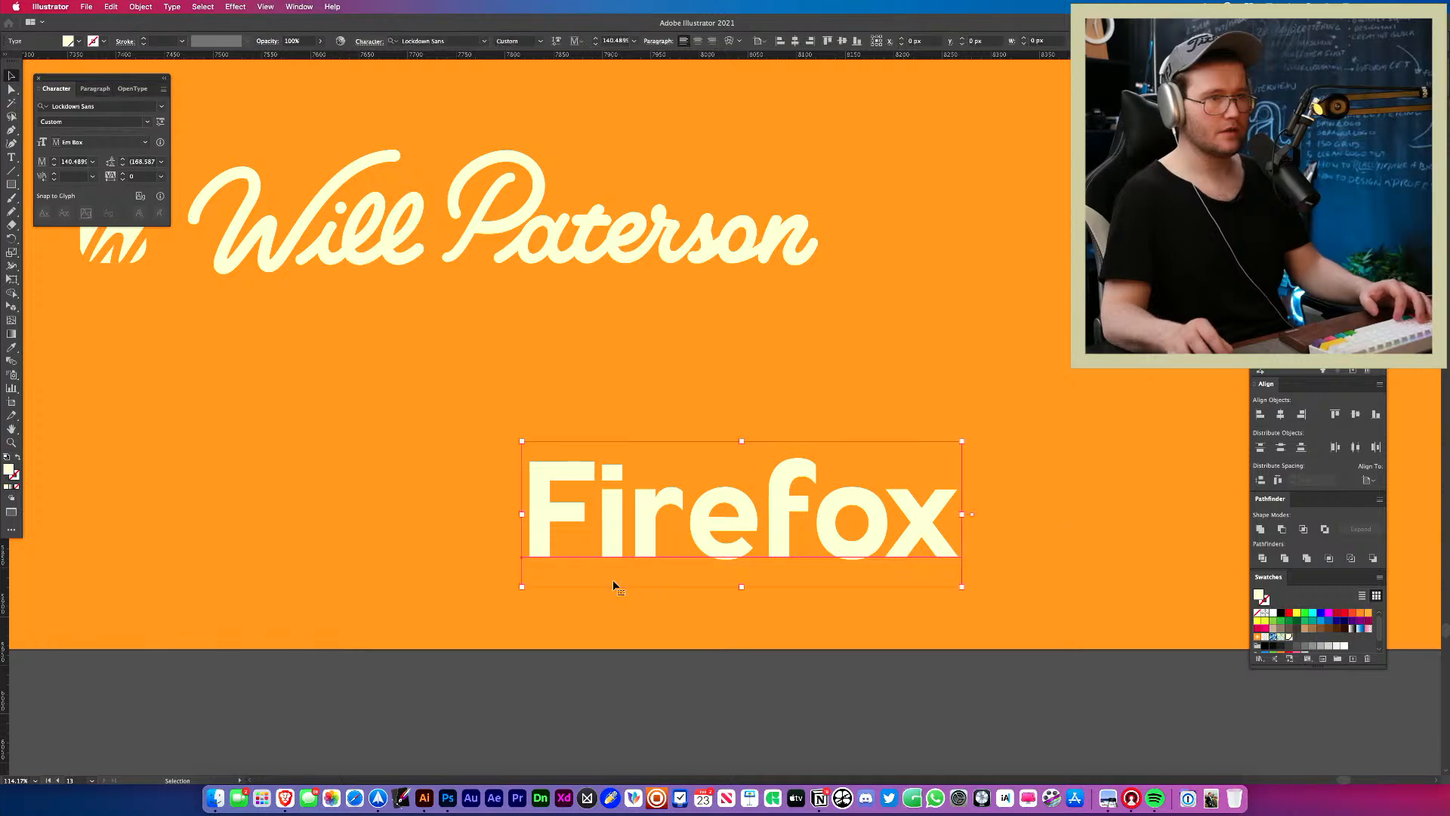
key("super+Tab")
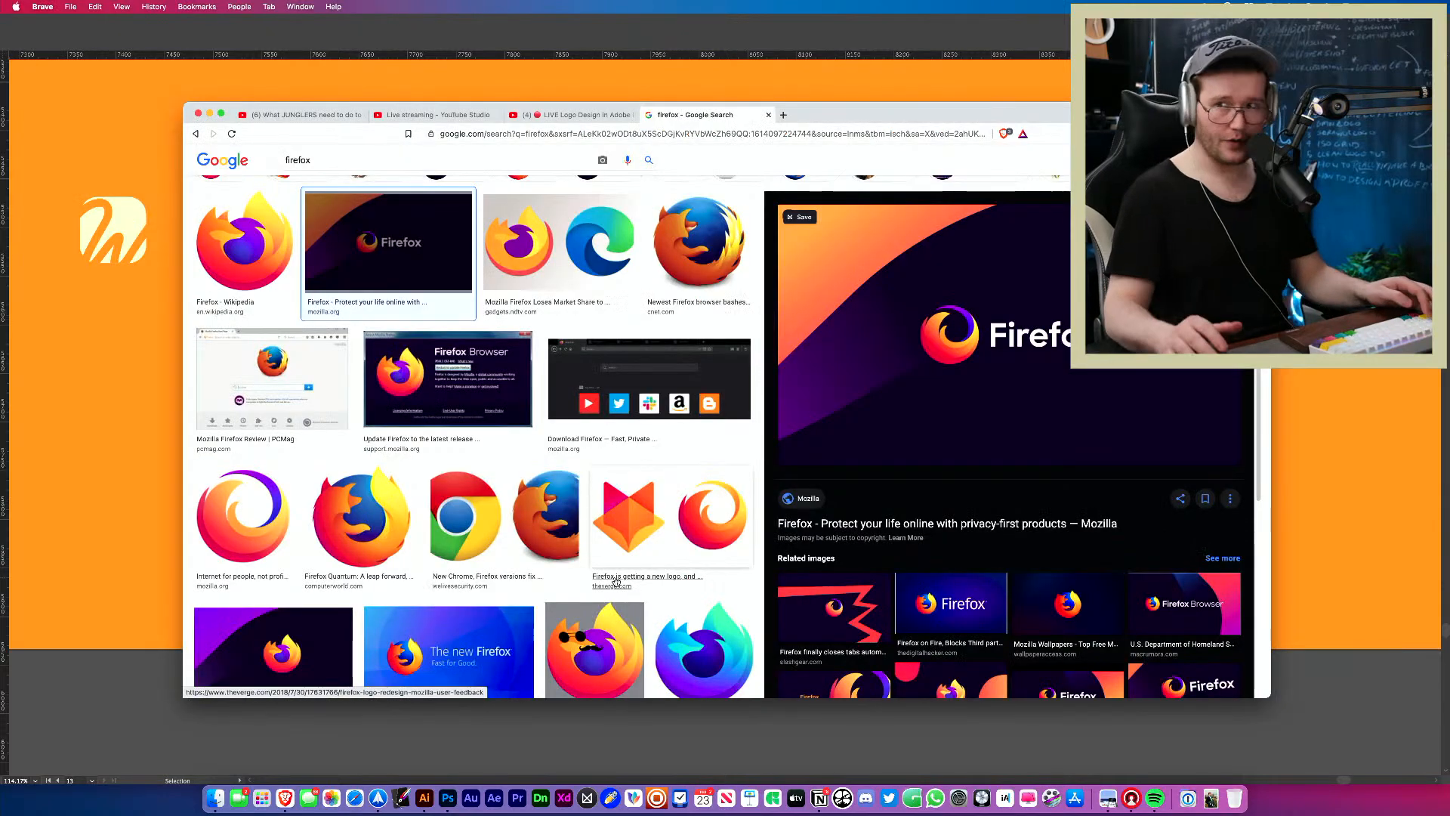
key("super+Tab")
Examine the small W icon beside the script wordmark up close and together with the four larger candidates, and select it.
key("z")
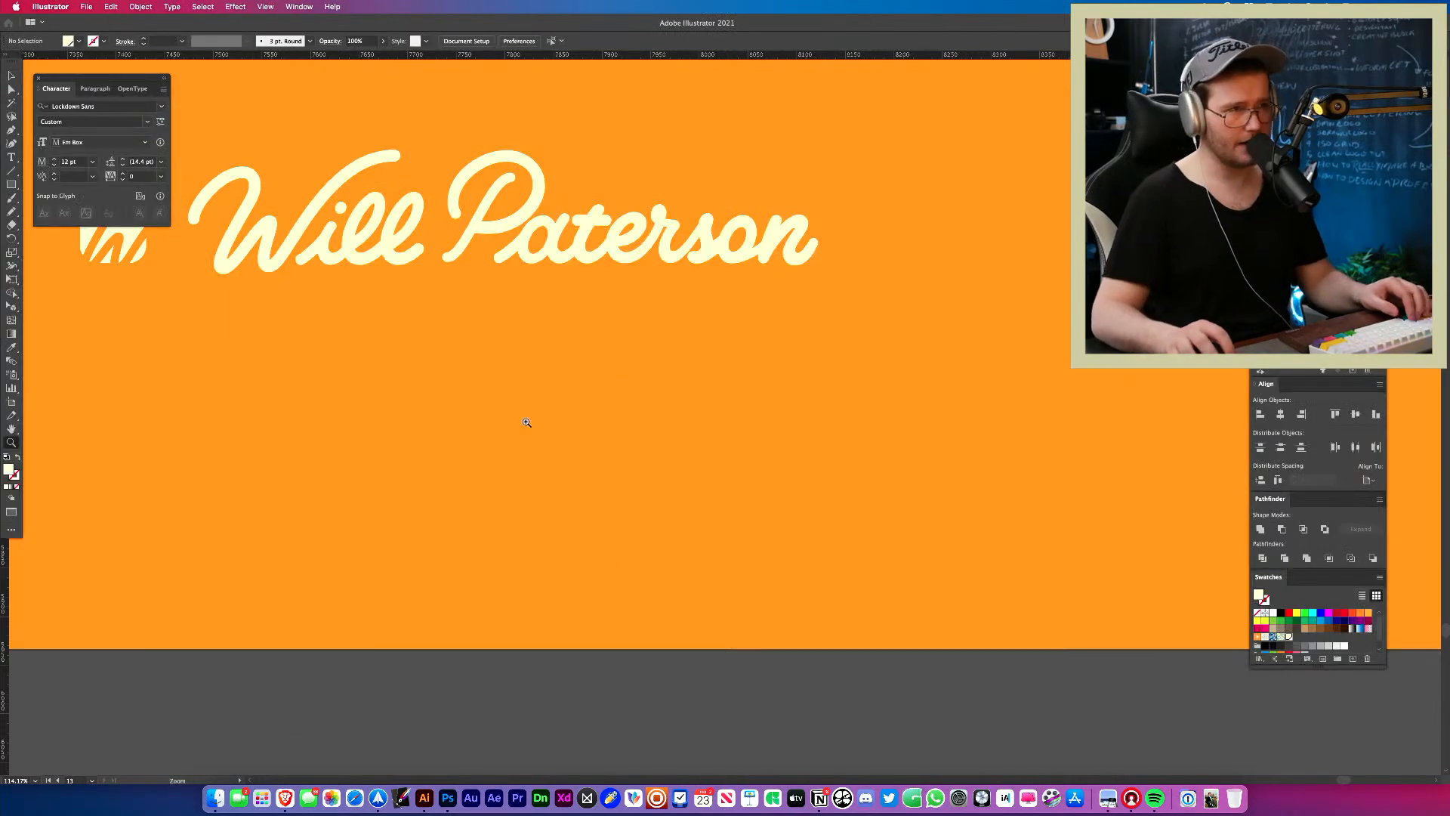
left_click_drag(448, 539, 444, 393)
left_click_drag(227, 381, 472, 460)
key("v")
left_click(392, 428)
left_click(495, 505)
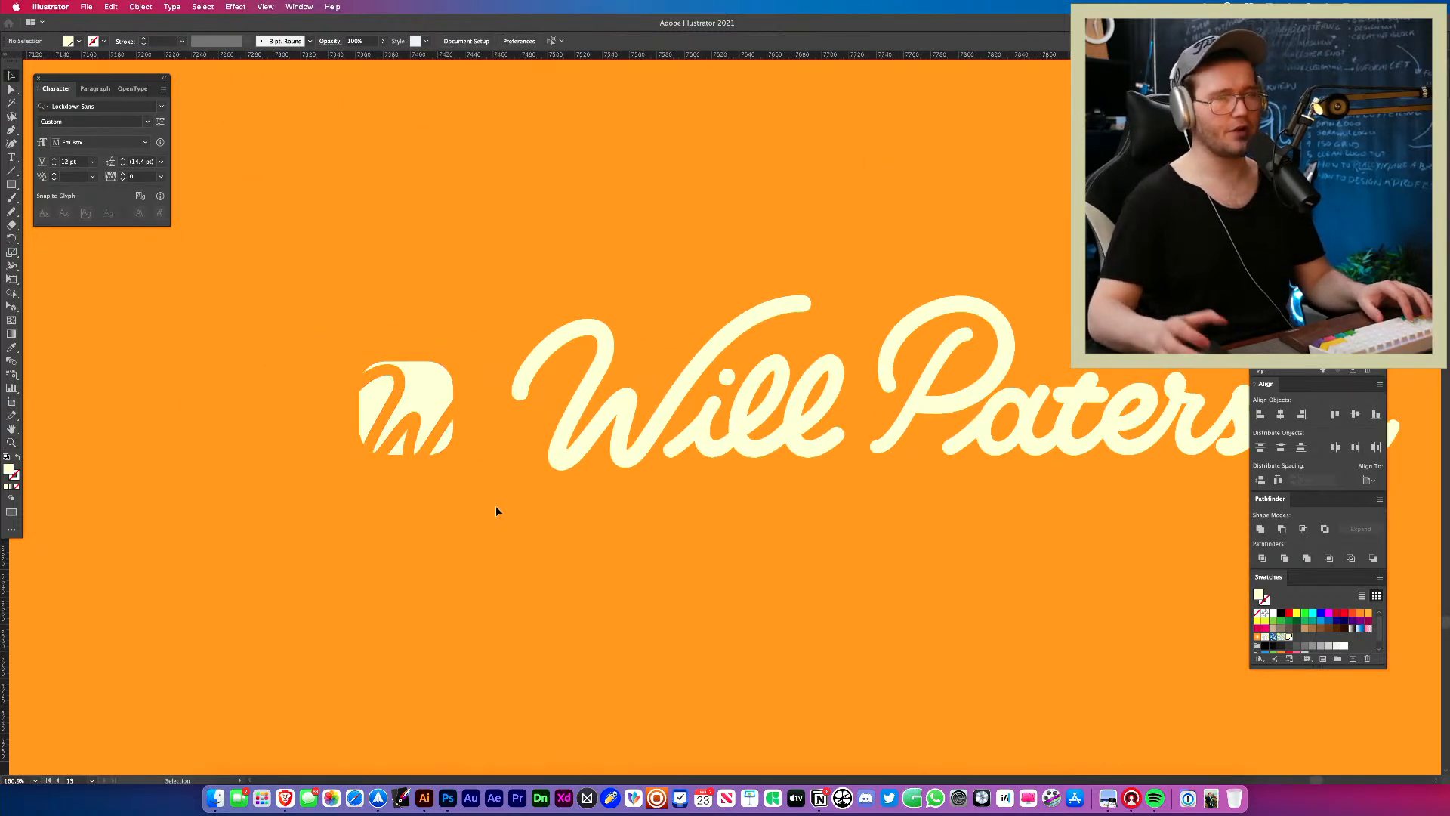
key("z")
left_click_drag(501, 509, 434, 508)
left_click_drag(434, 508, 170, 419)
key("v")
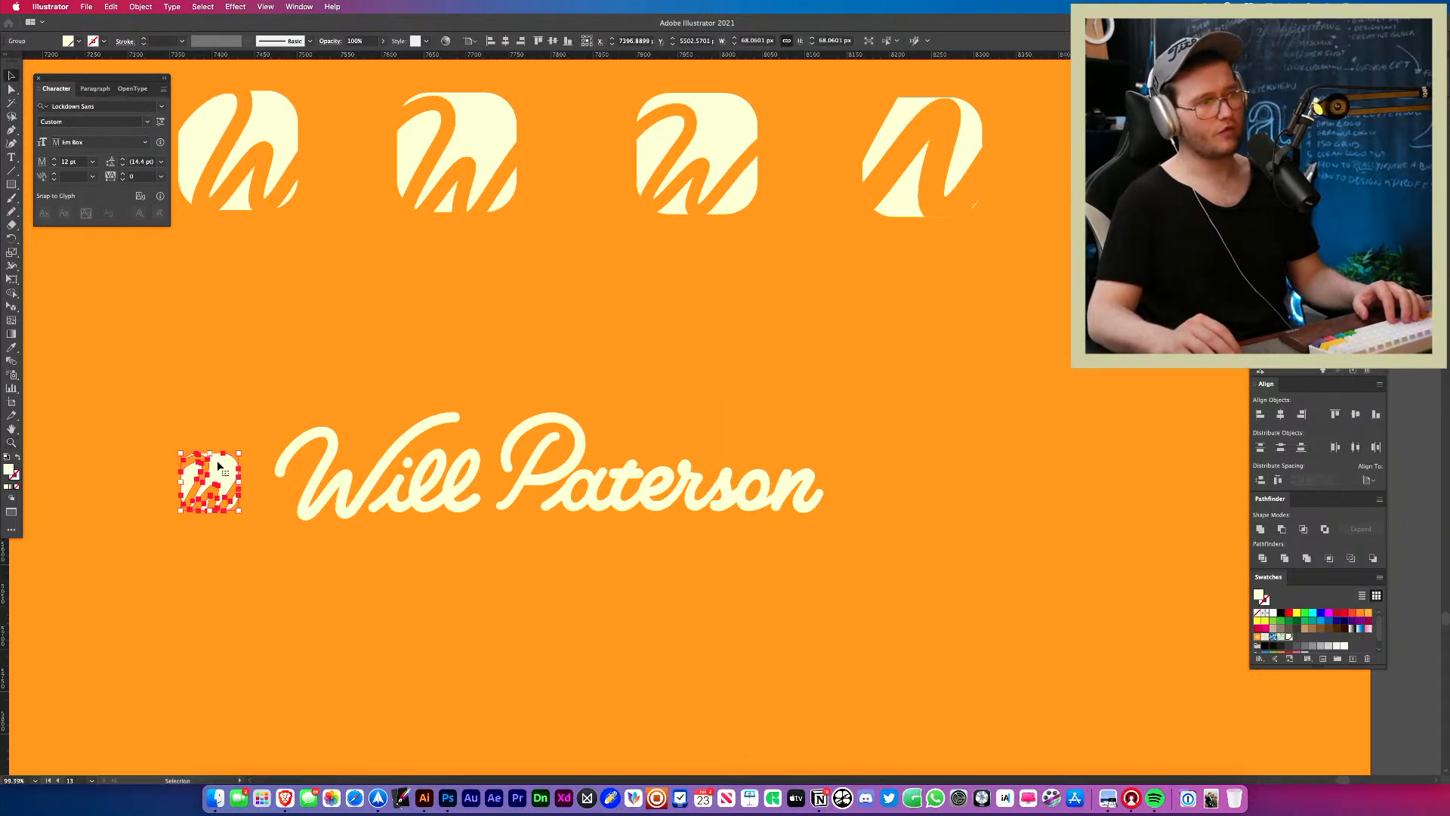
Leave the full-screen icon comparison and switch to the Untitled-2 document.
key("z")
left_click_drag(530, 569, 383, 560)
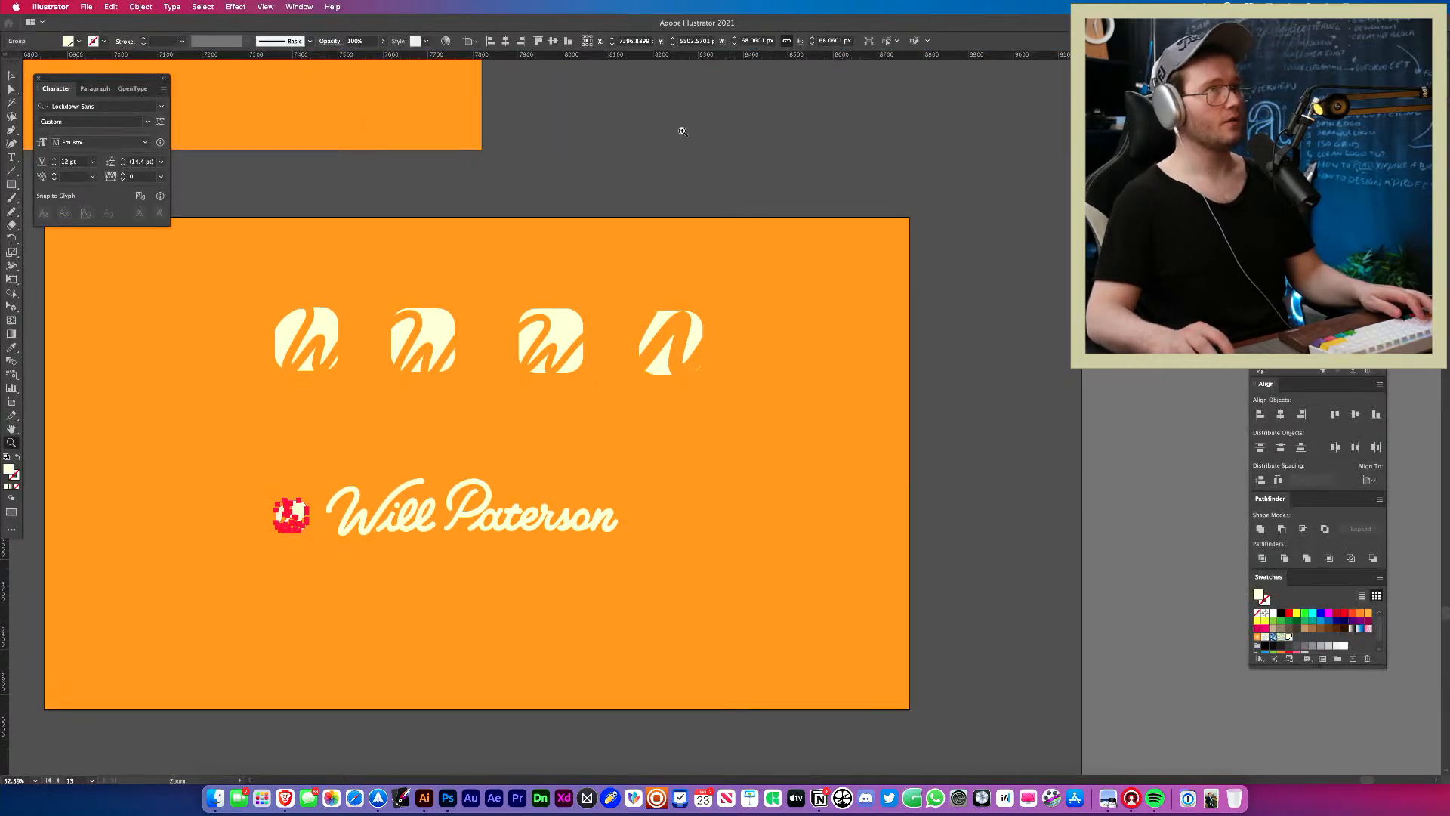
left_click_drag(825, 214, 529, 345)
key("f")
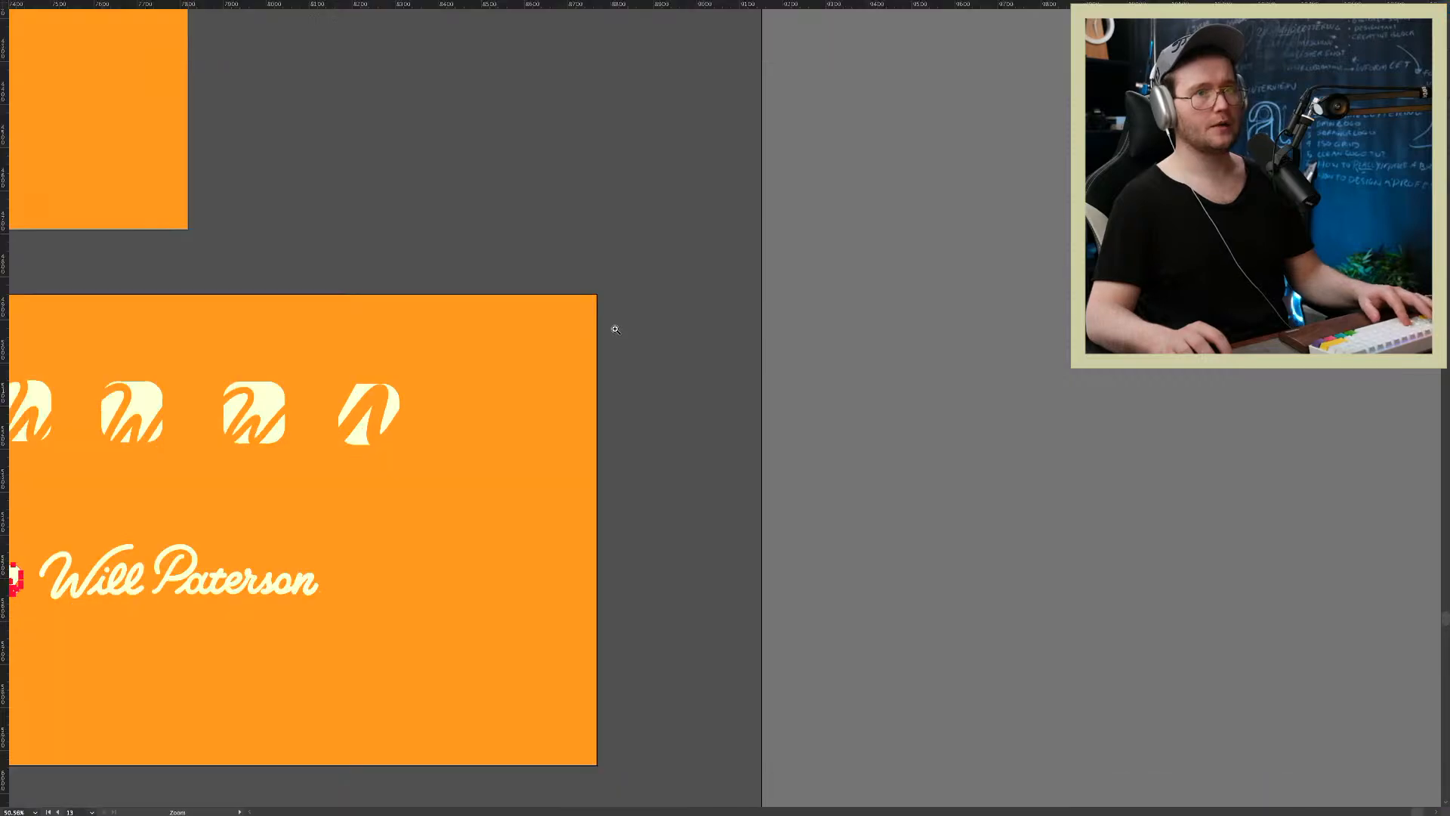
left_click(263, 60)
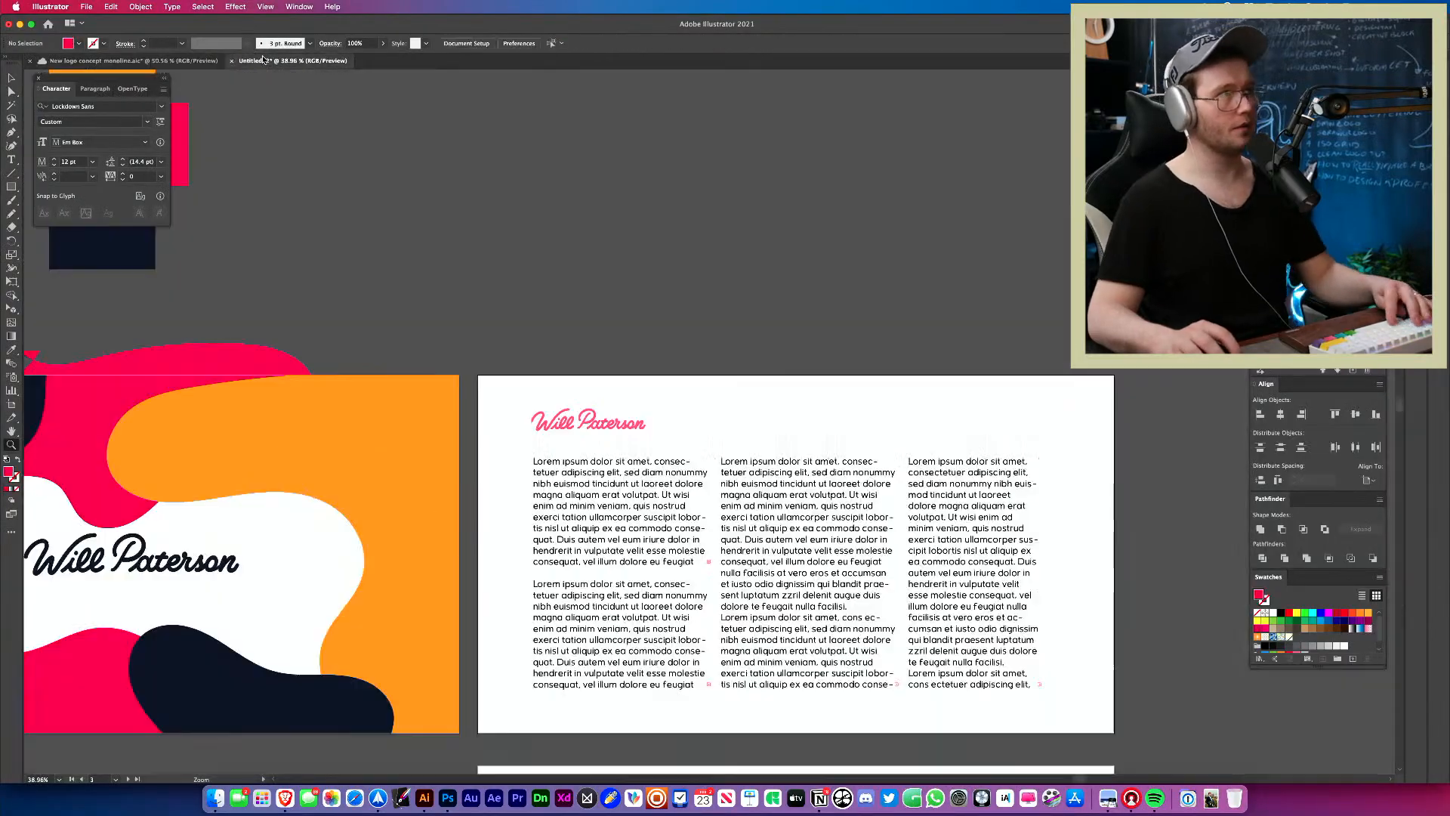
Duplicate the artboard with the three text columns and place the copy below the artboard with the blob shapes.
scroll(879, 403, "down", 3)
scroll(662, 358, "down", 5)
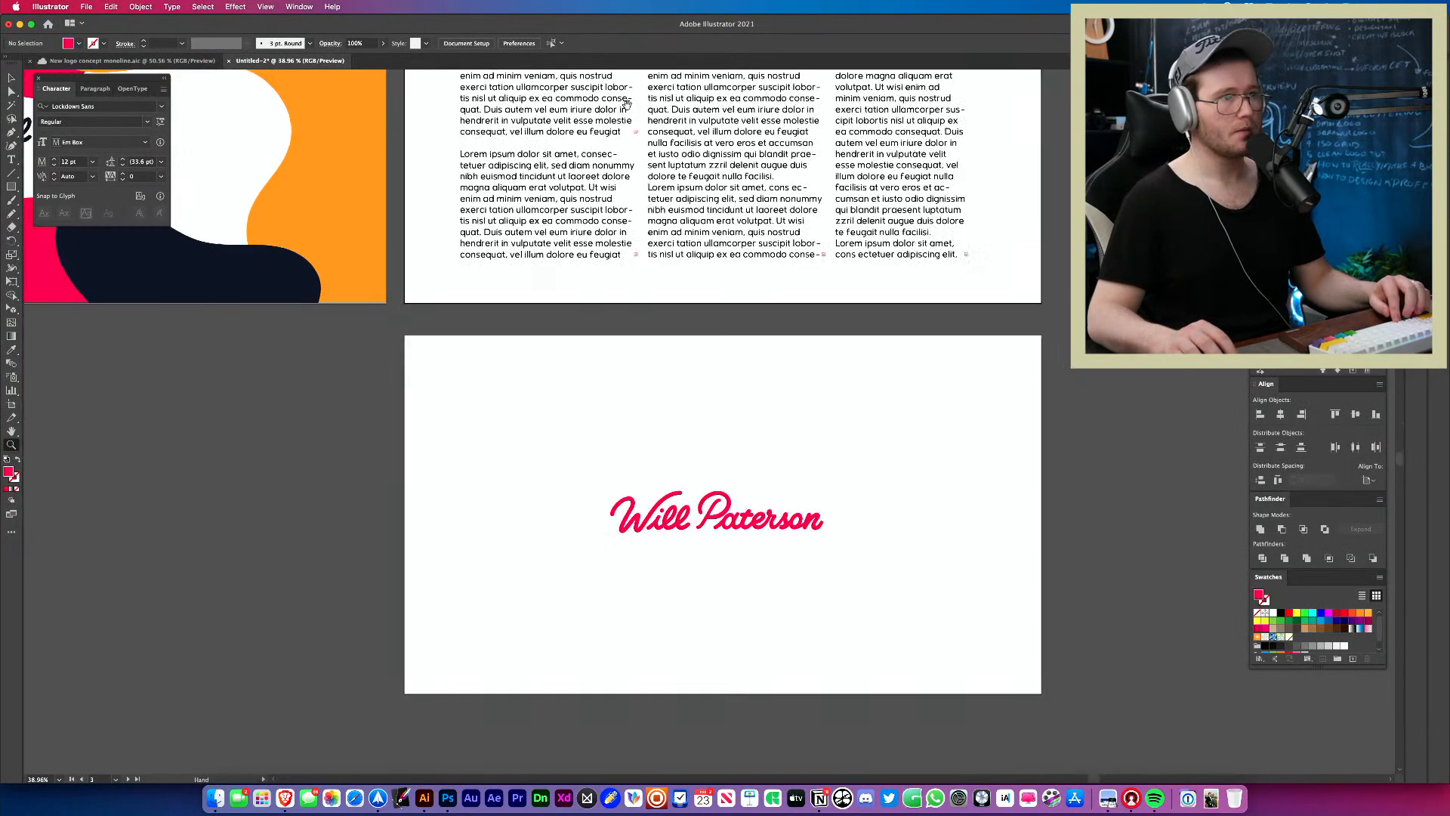
scroll(689, 340, "down", 5)
key("shift+o")
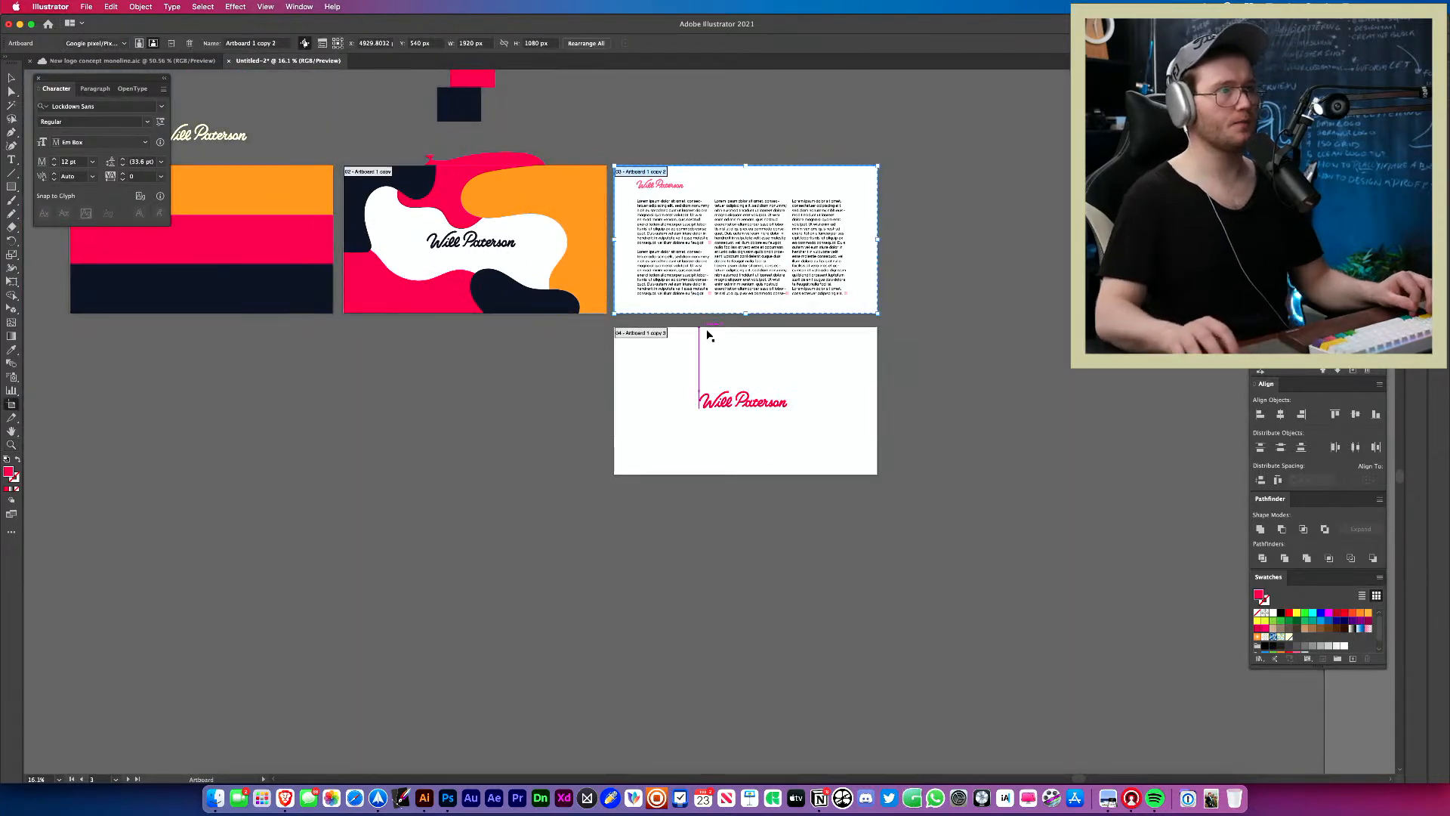
left_click_drag(729, 272, 462, 439)
Replace the script wordmark above the text columns on the duplicated artboard with the copied W icon, aligned near the first column's edge.
key("v")
key("z")
left_click_drag(382, 407, 529, 411)
key("v")
left_click(541, 351)
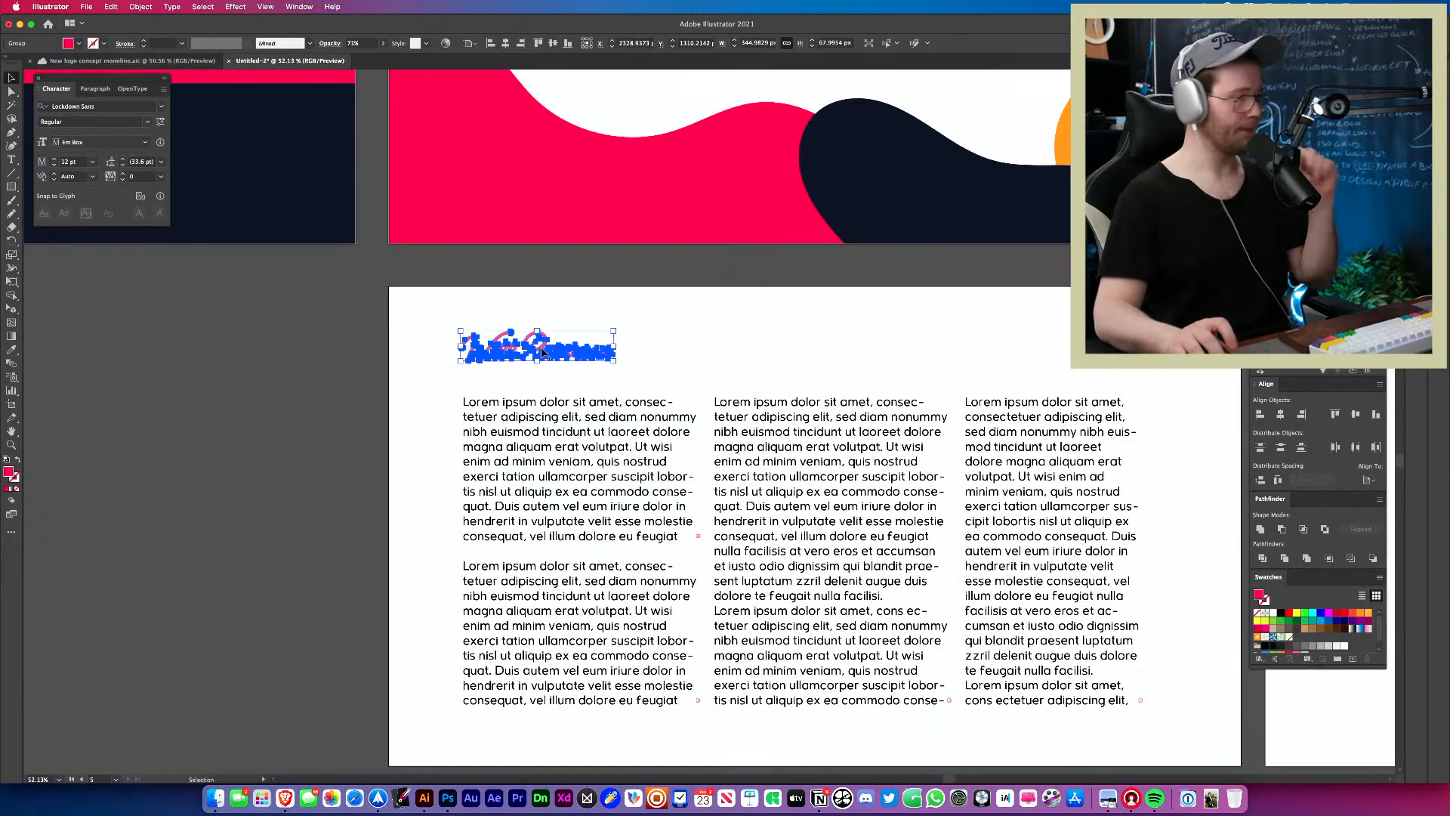
key("BackSpace")
key("super+v")
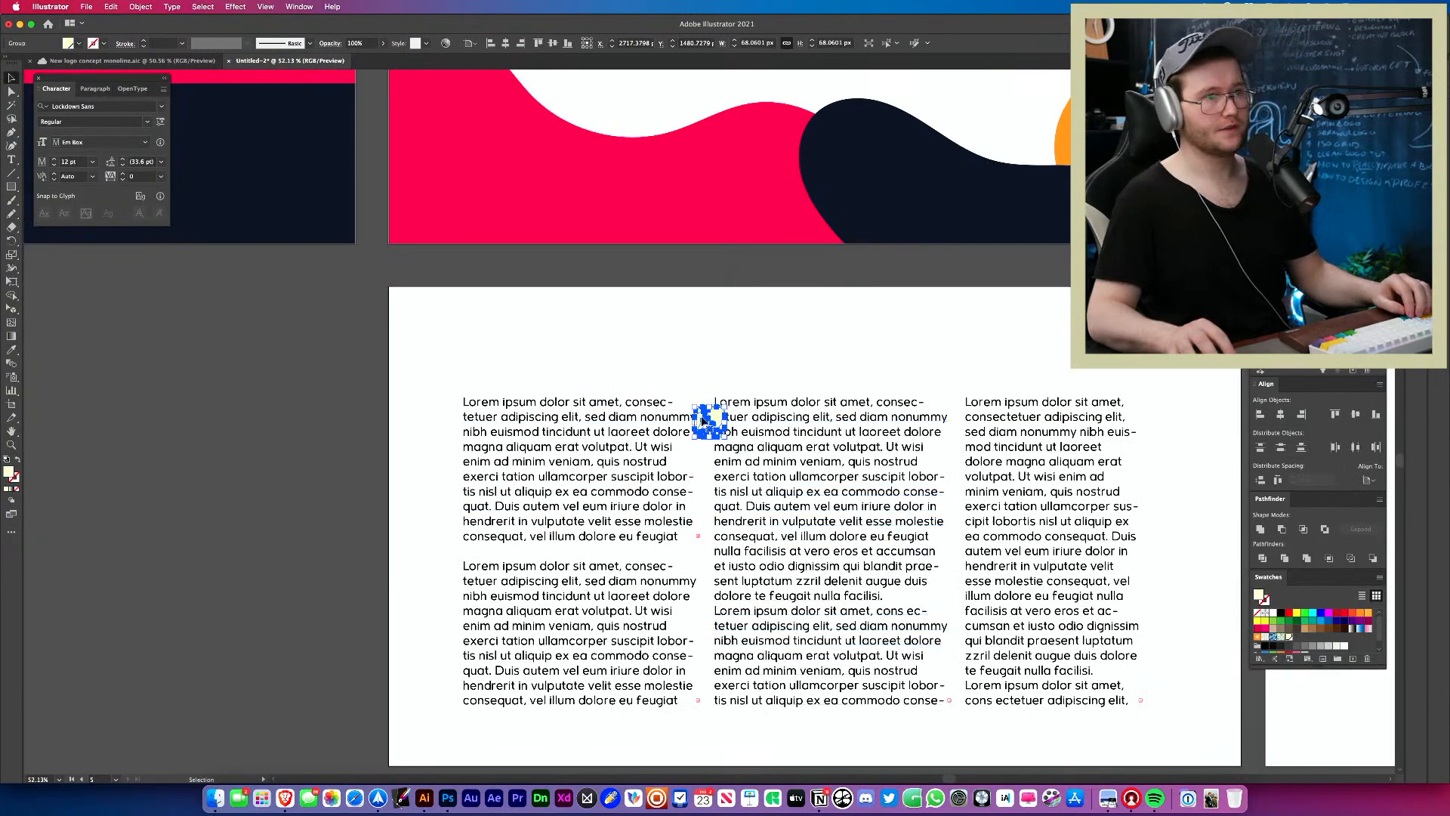
left_click_drag(710, 422, 638, 382)
left_click_drag(470, 342, 470, 343)
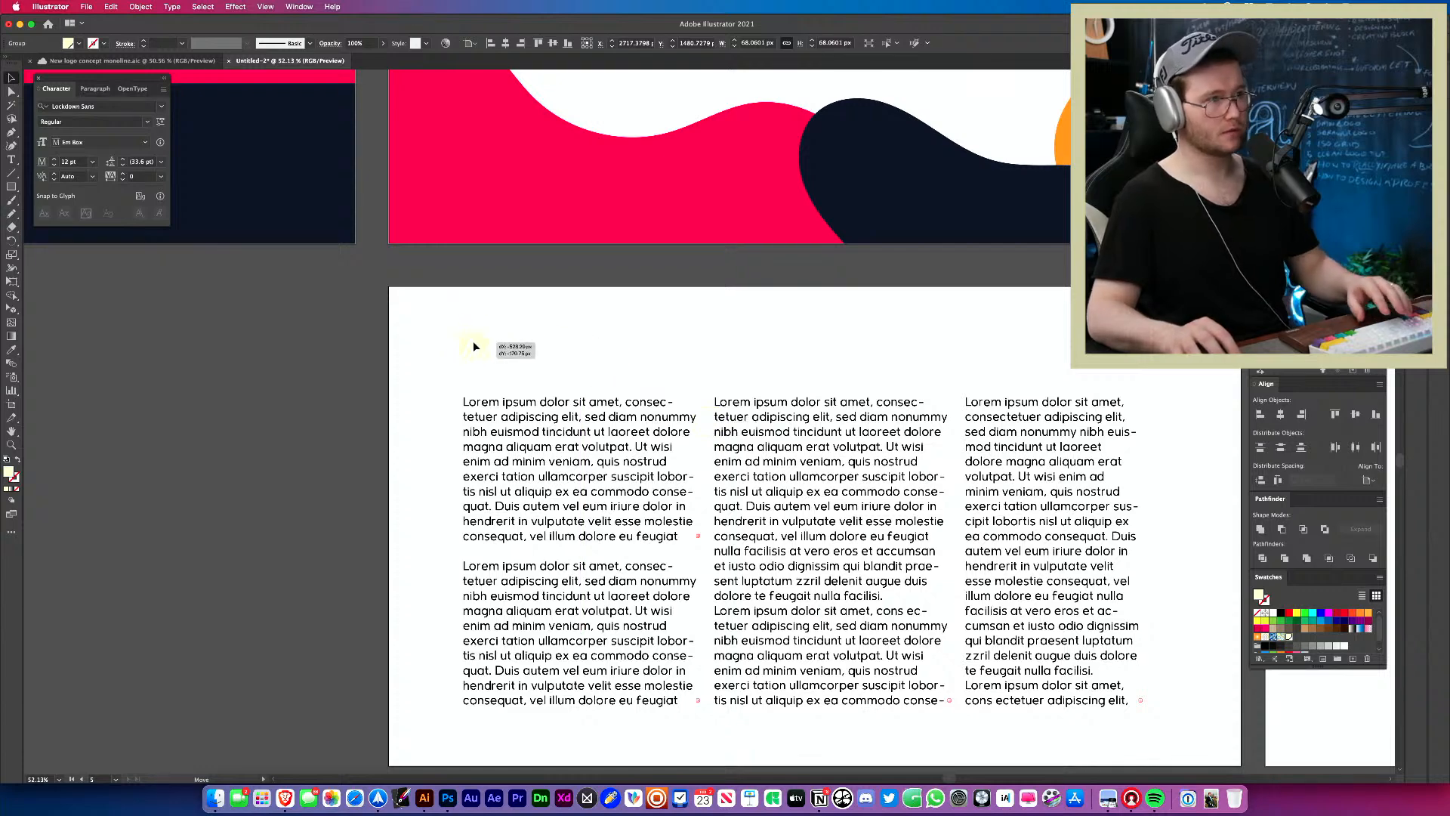
Recolour the W icon with the pink sampled from the artboard above.
key("i")
left_click(550, 207)
key("v")
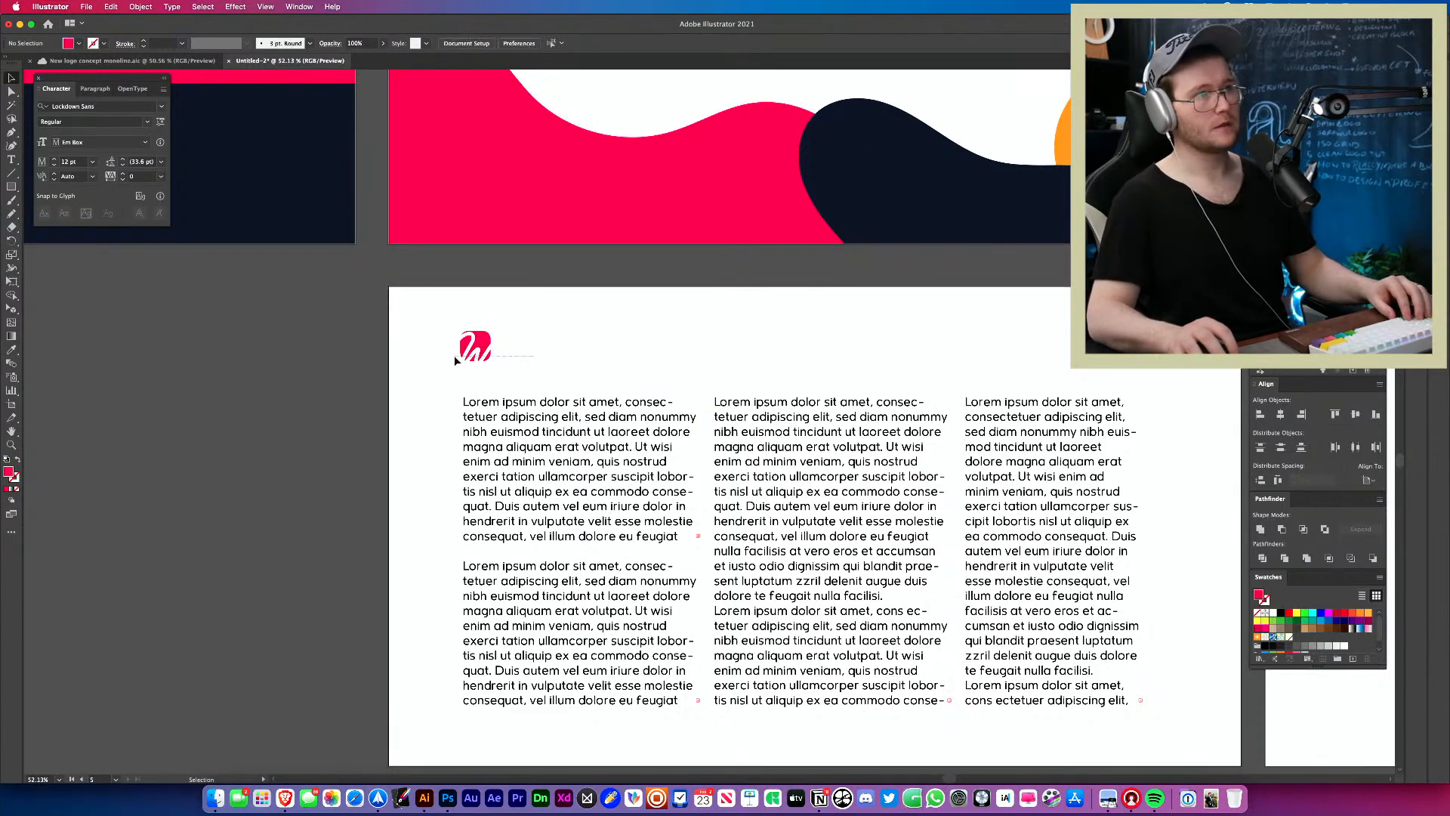
left_click(449, 357)
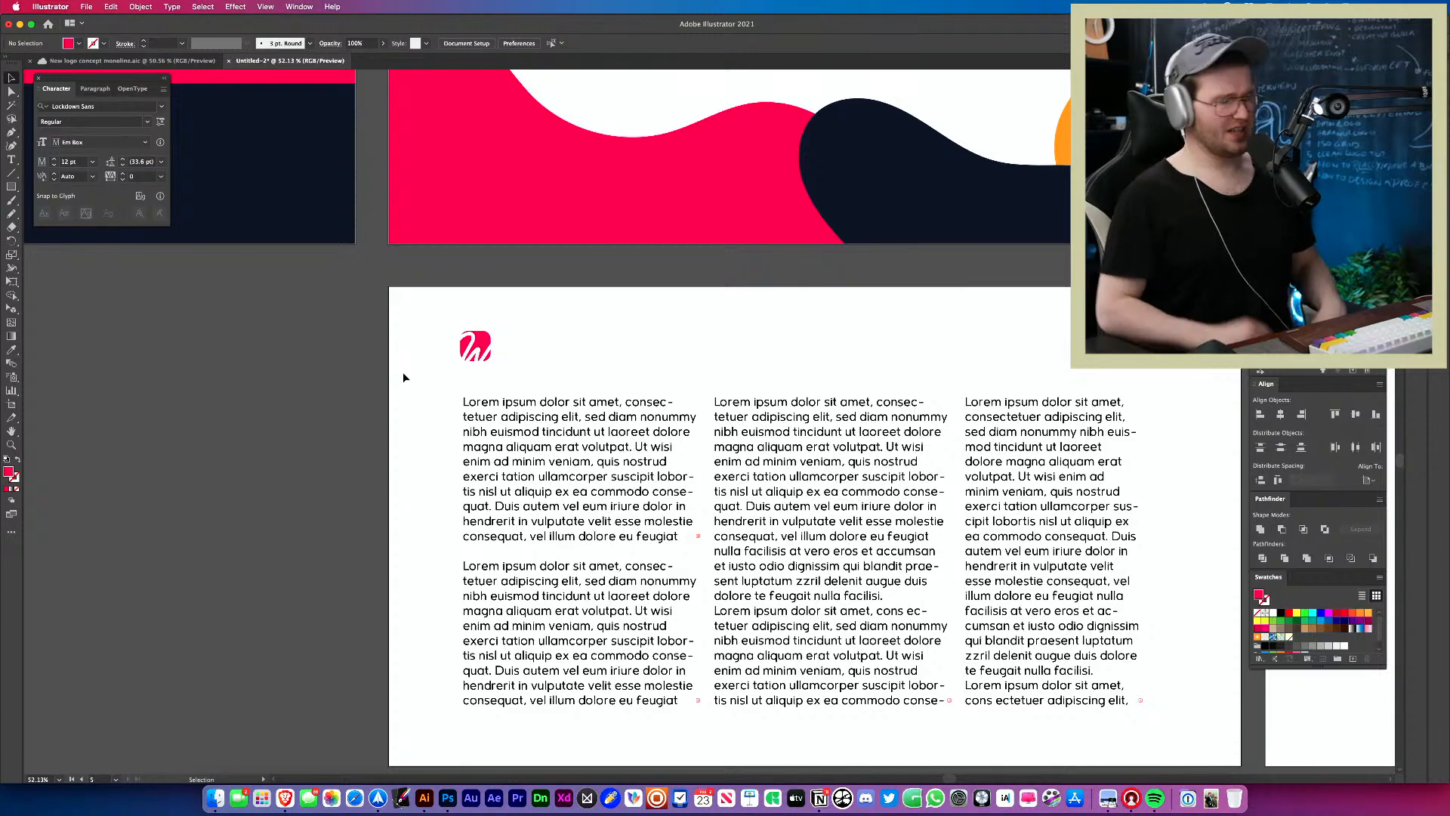
Erase the stray hairline along the W icon's bottom edge between the letter strokes, using a reduced eraser size.
key("z")
left_click_drag(475, 363, 981, 360)
left_click_drag(676, 226, 670, 462)
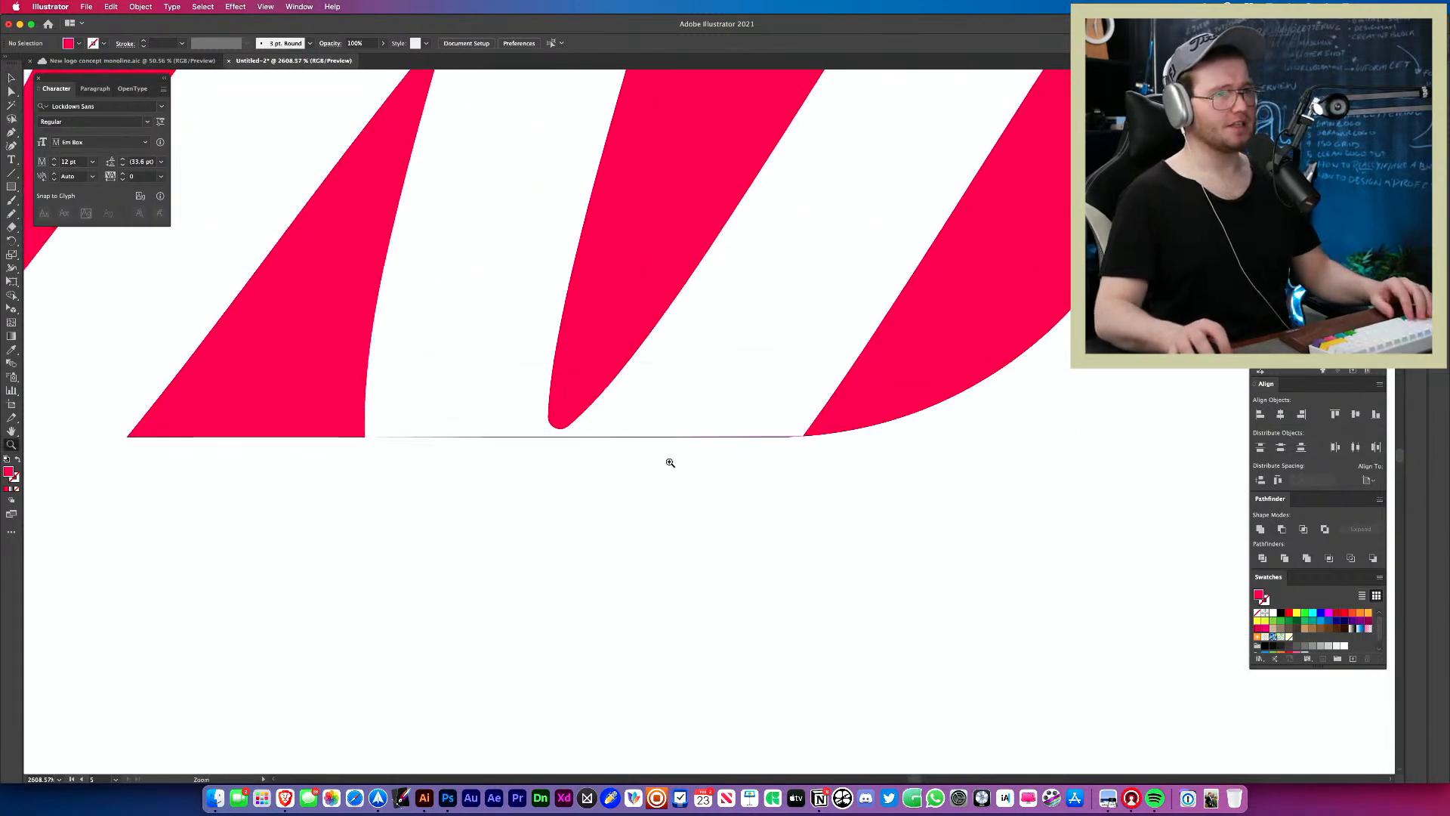
left_click(654, 435)
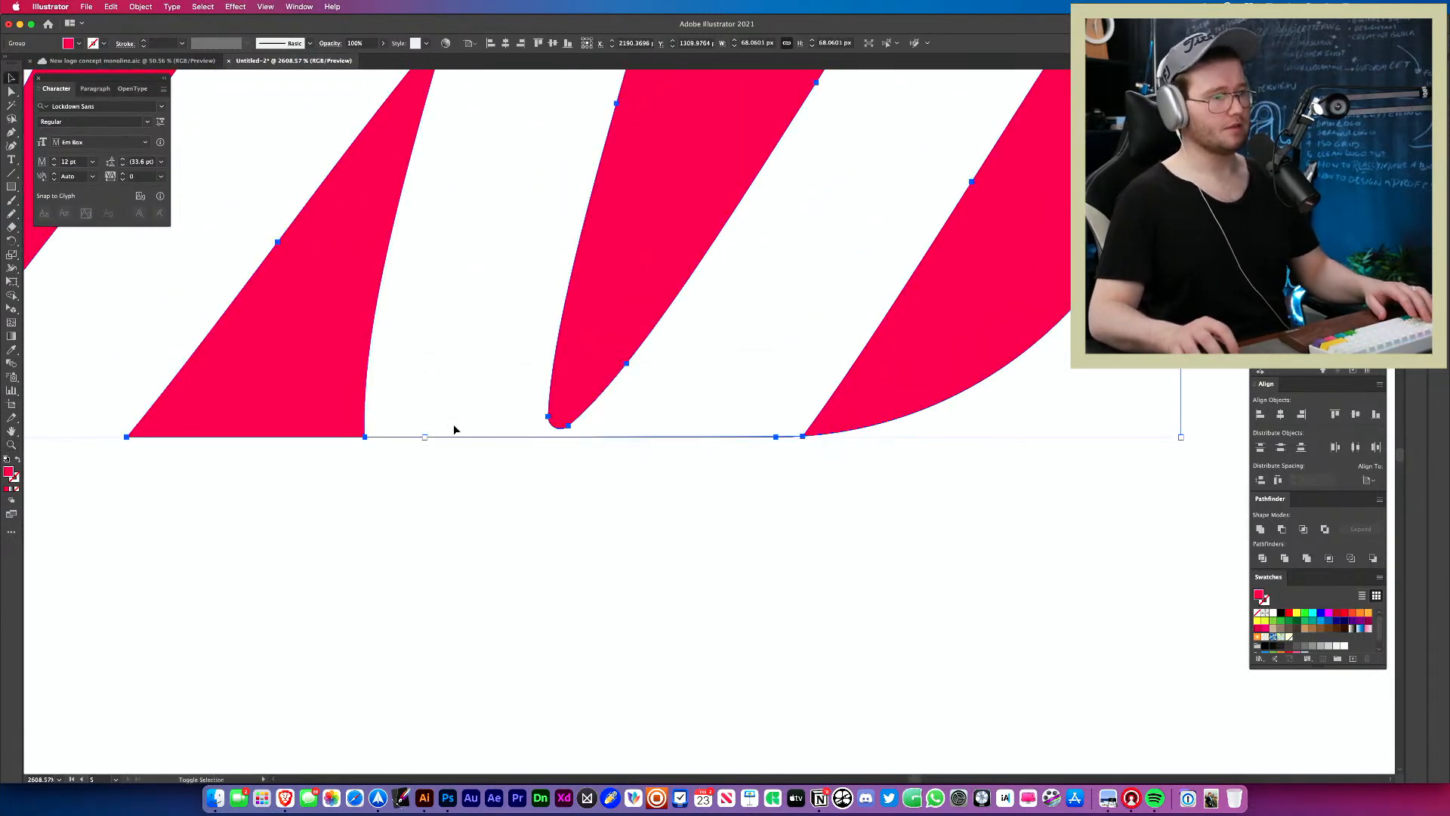
key("shift+e")
key("bracketleft")
key("bracketleft")
key("bracketleft")
key("bracketleft")
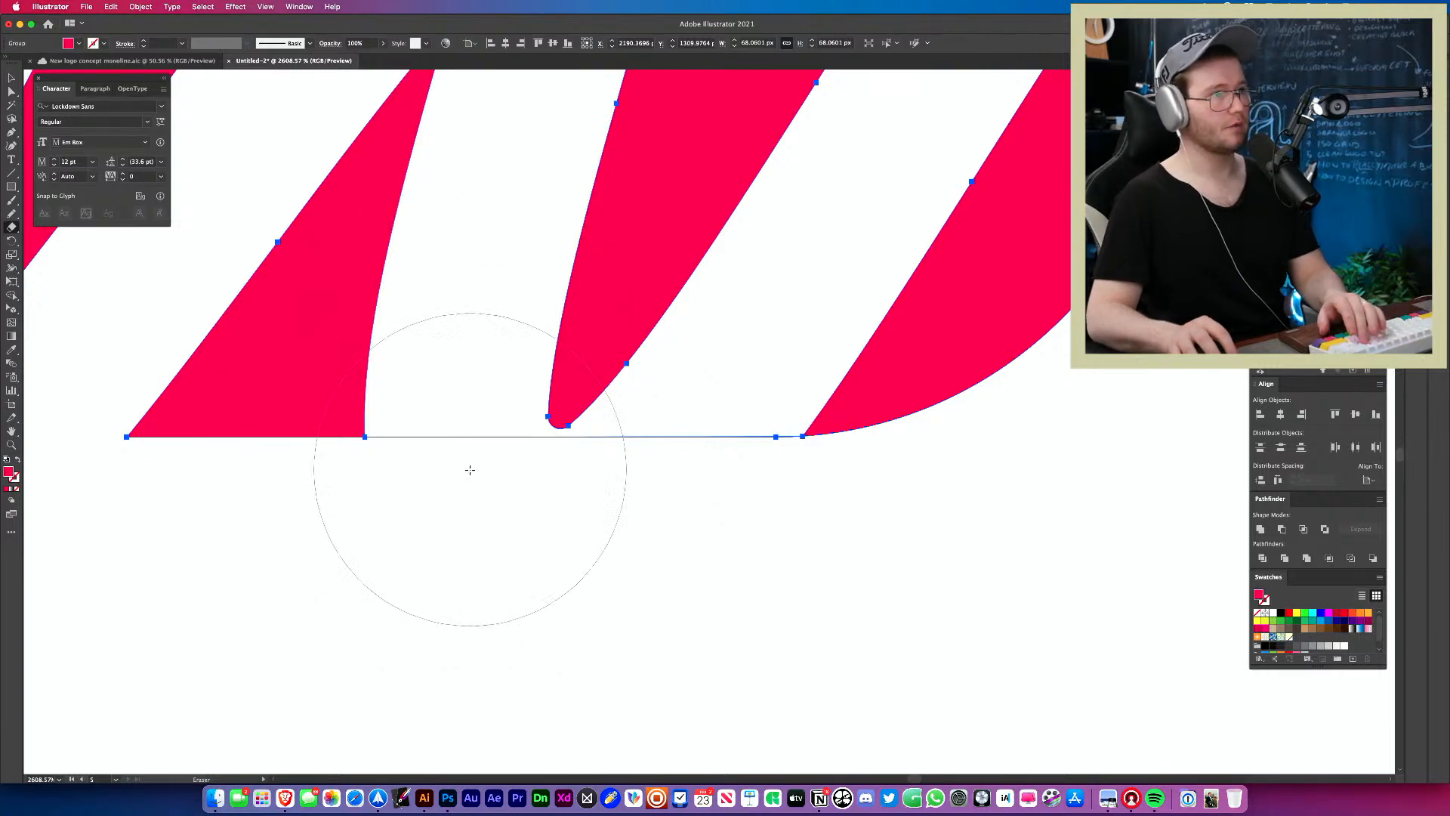
key("bracketleft")
key("bracketleft")
key("bracketleft")
left_click_drag(453, 432, 475, 445)
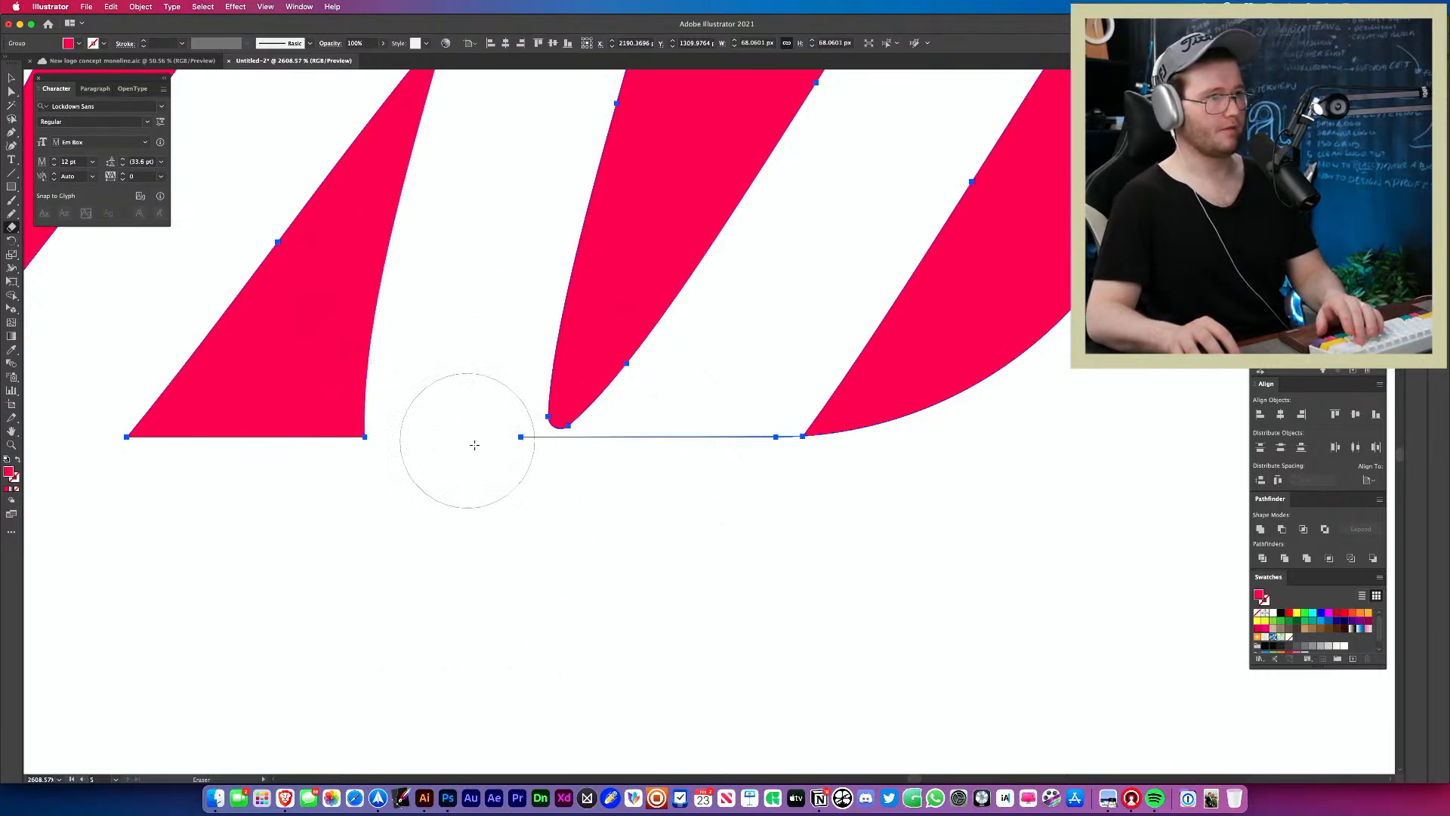
left_click(513, 474)
key("super+z")
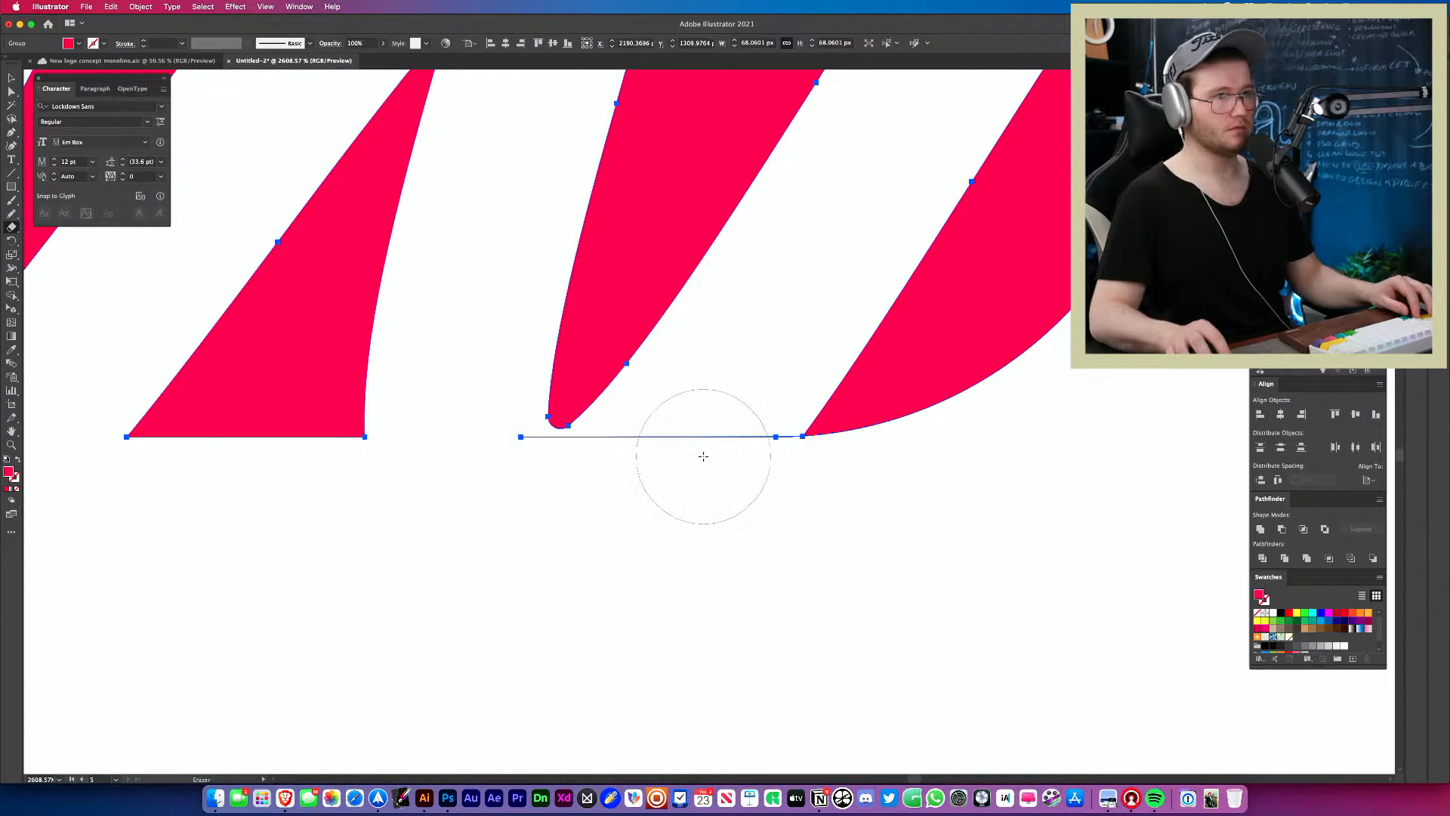
left_click_drag(702, 456, 734, 458)
left_click_drag(637, 483, 616, 492)
Review the W icon on the text page and move it slightly down toward the text columns.
left_click_drag(531, 379, 151, 491)
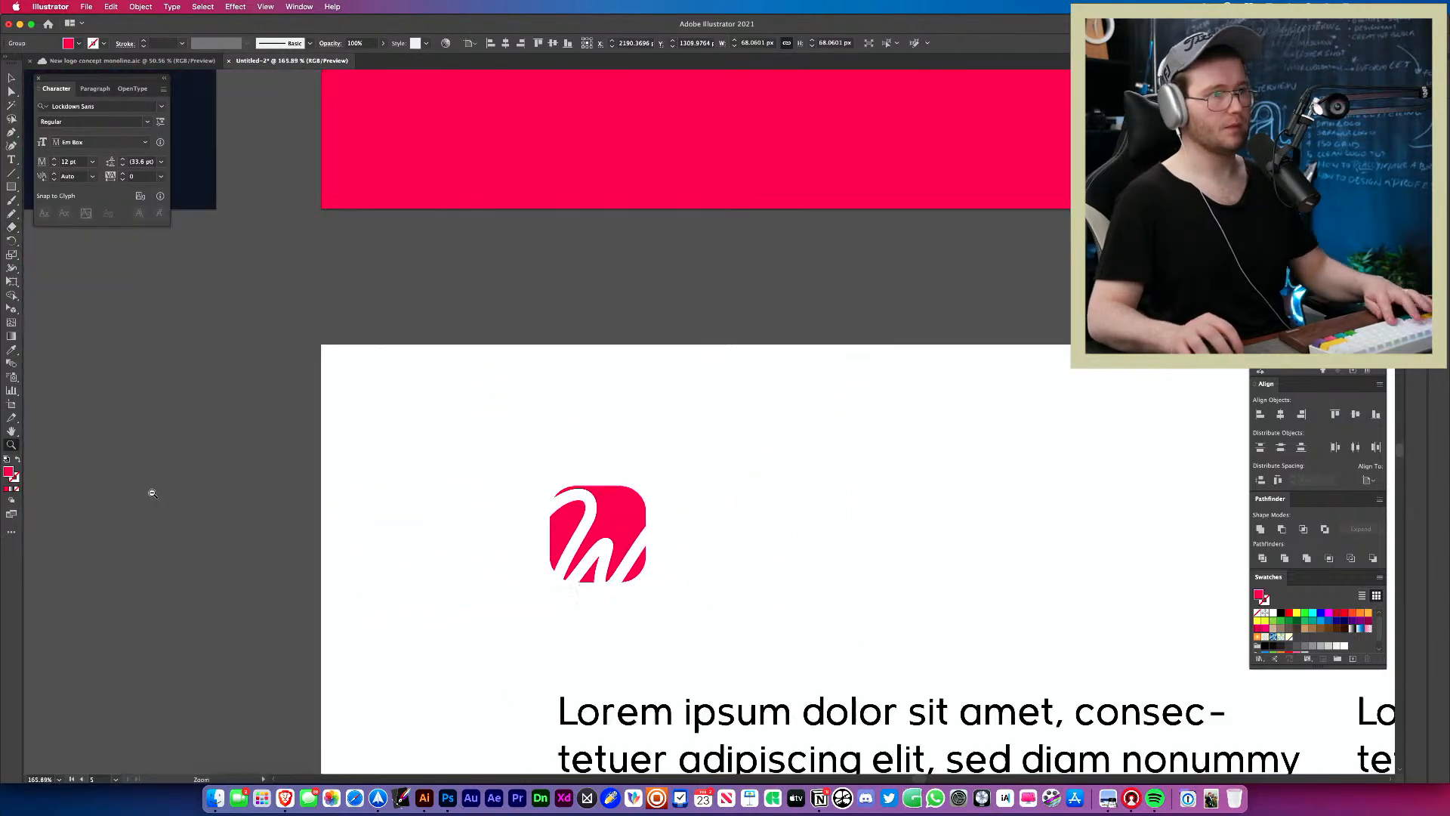
left_click_drag(444, 551, 284, 498)
left_click(551, 534)
left_click_drag(554, 585, 529, 444)
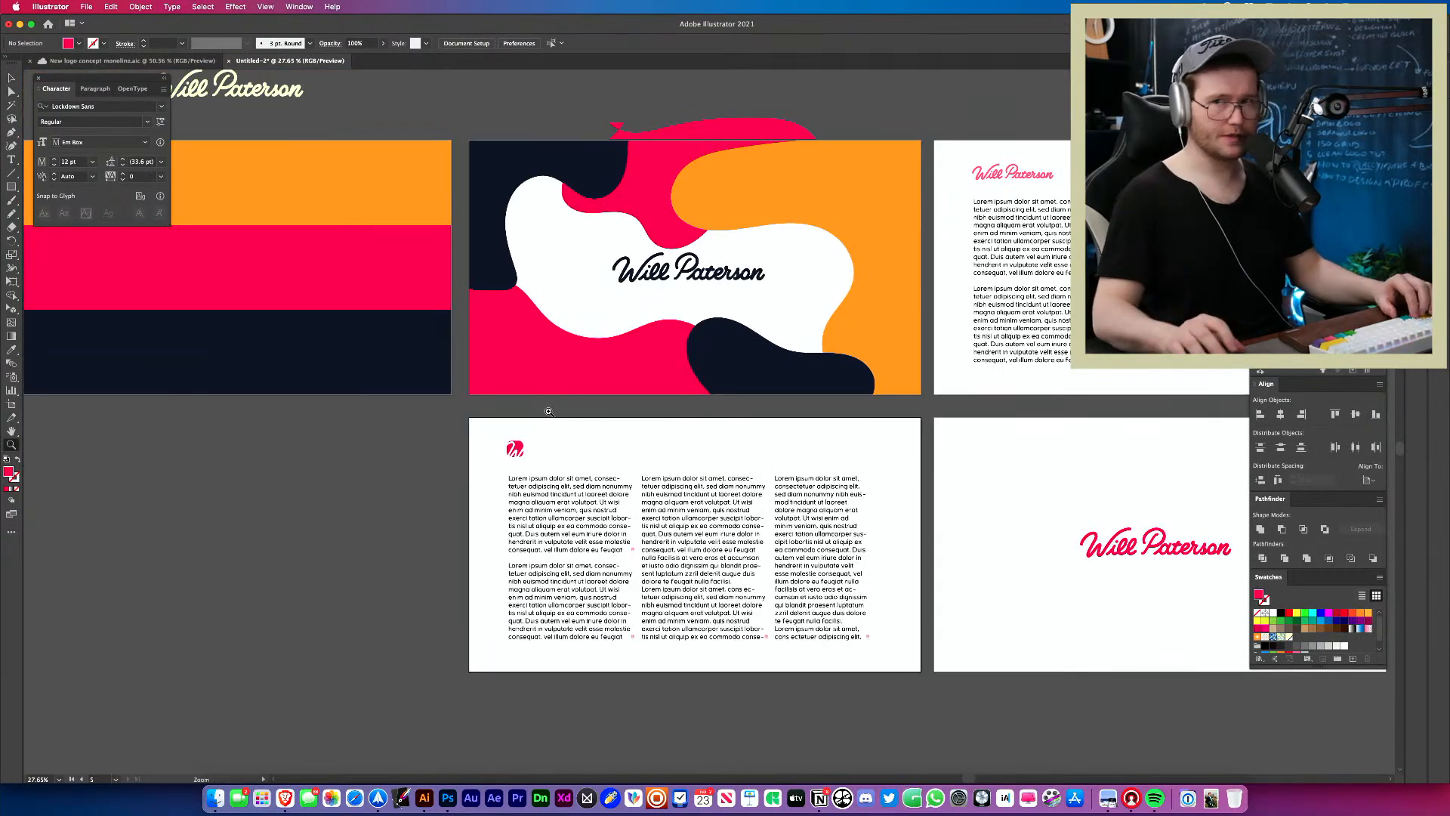
left_click_drag(433, 460, 524, 296)
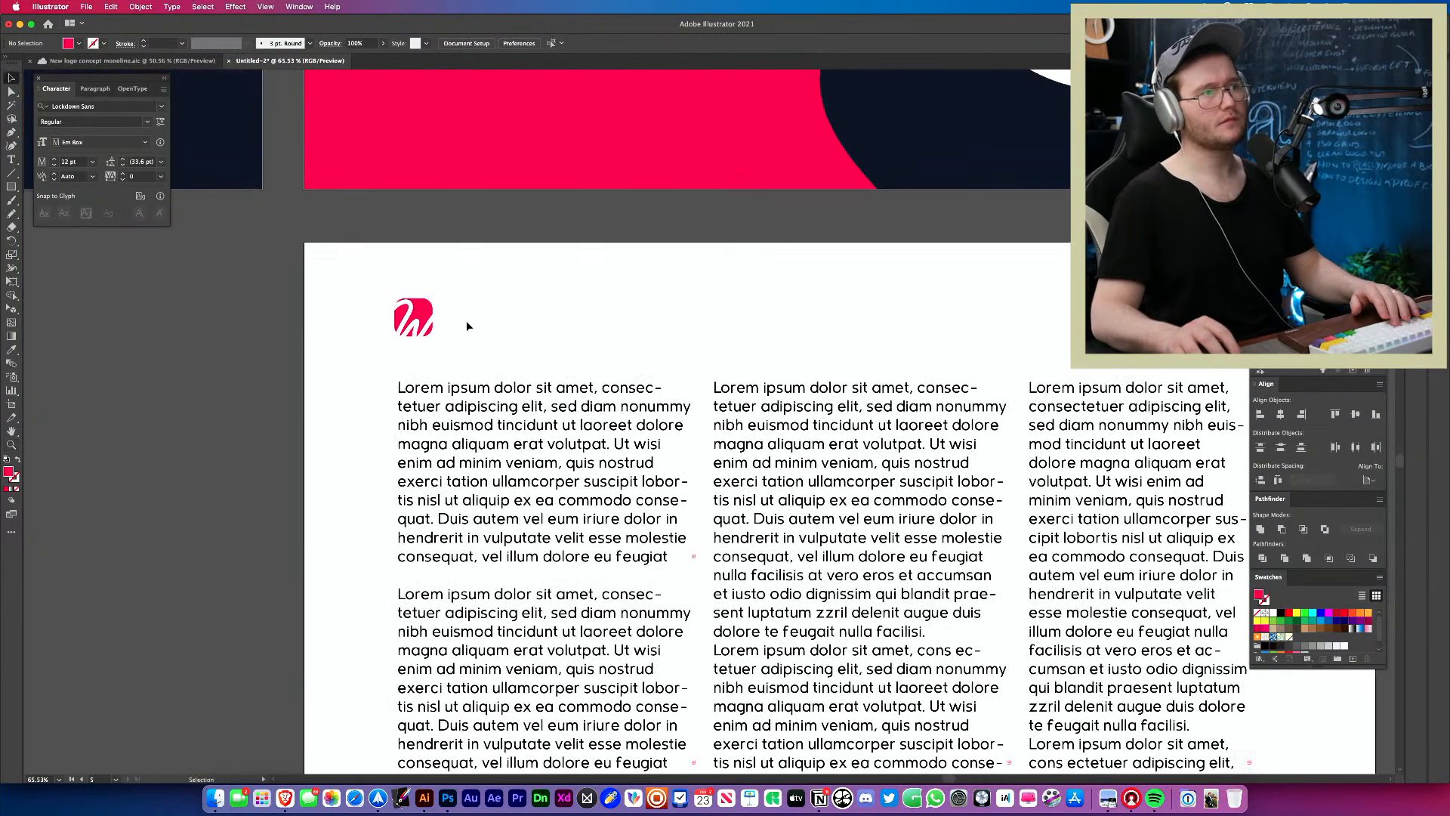
left_click_drag(420, 308, 421, 315)
left_click(554, 299)
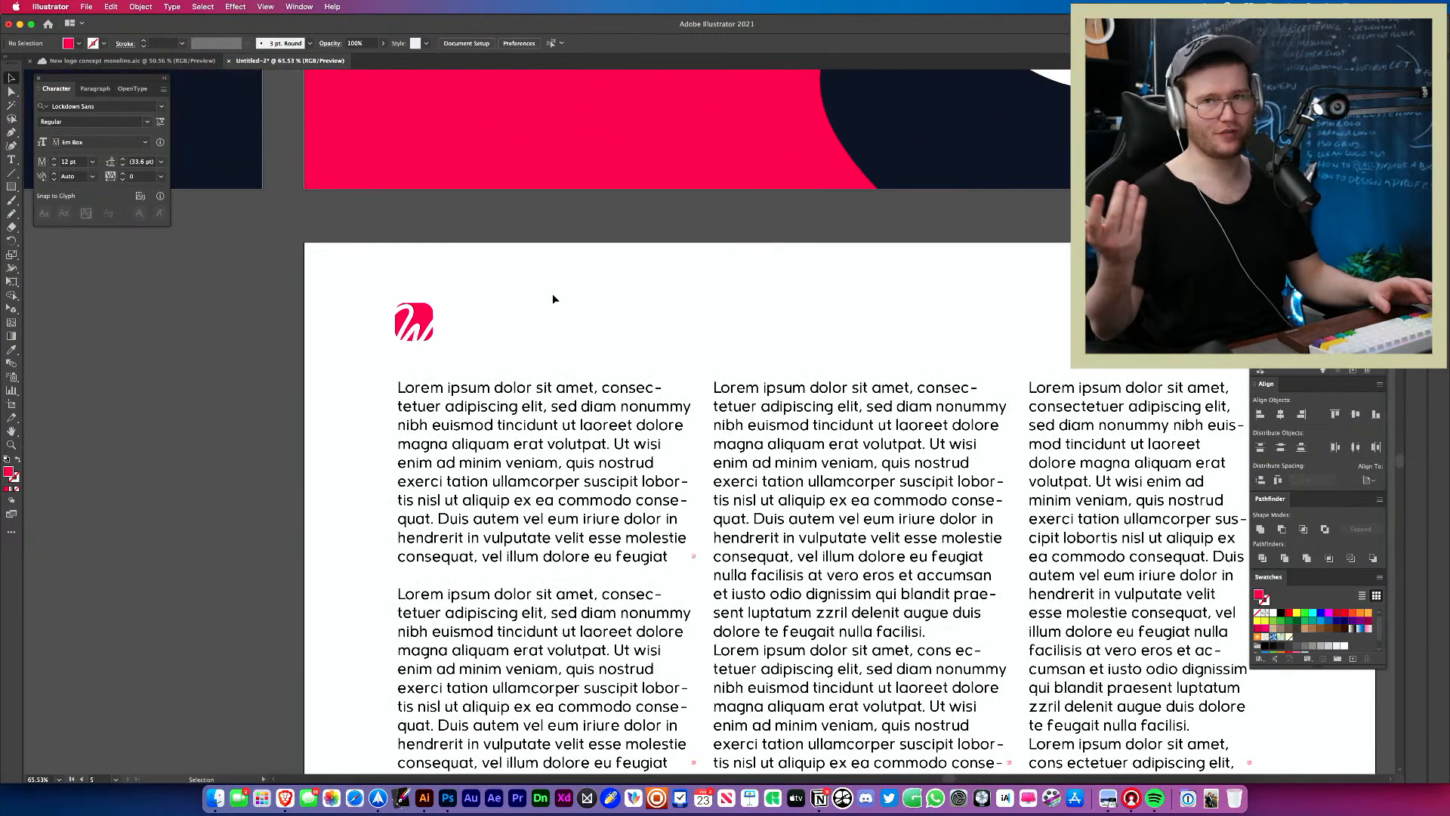
left_click(435, 337)
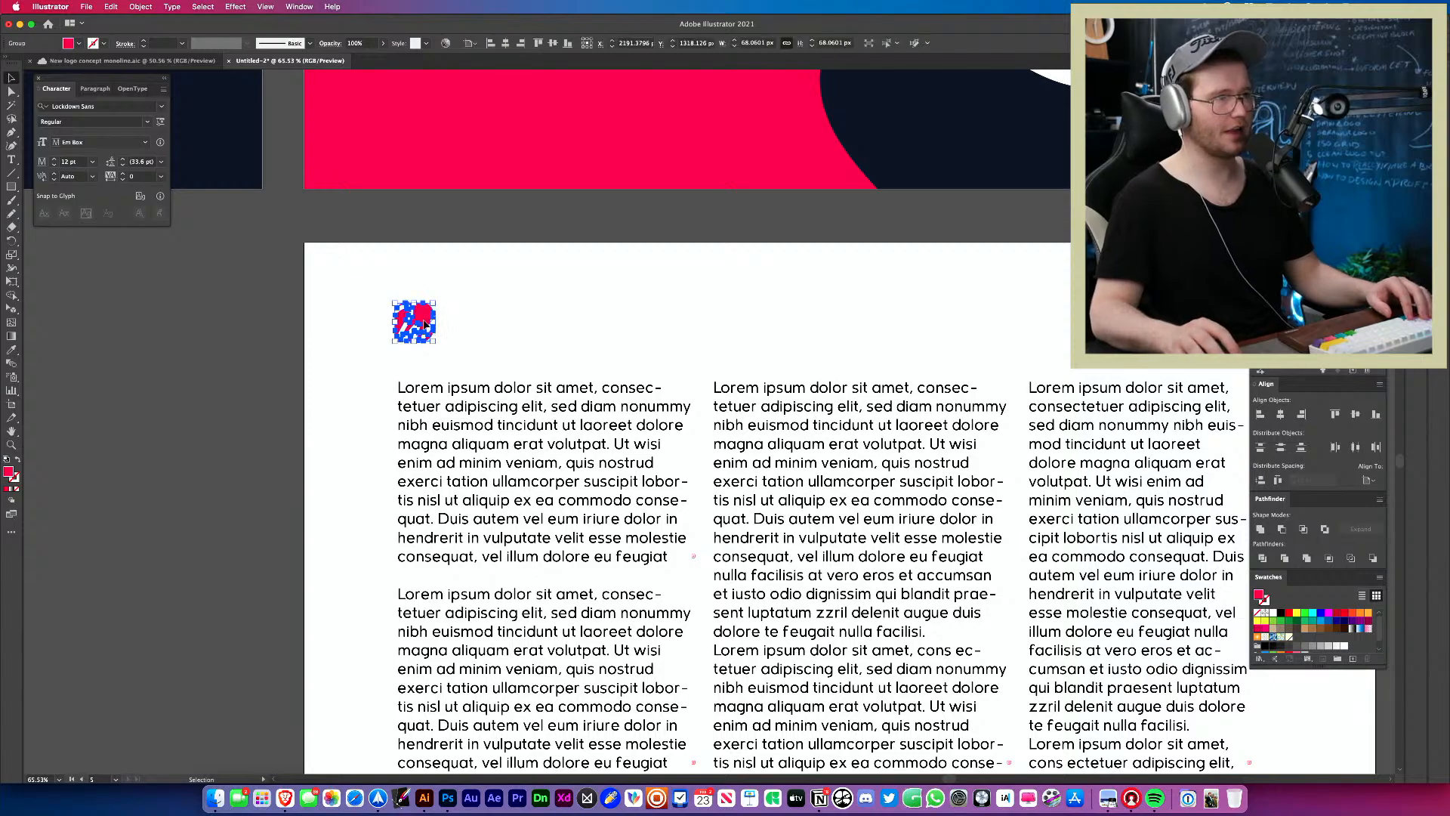
left_click(500, 335)
key("z")
left_click_drag(499, 336, 421, 314)
key("v")
left_click_drag(1203, 452, 912, 401)
key("super+z")
left_click_drag(1167, 459, 591, 334)
left_click(620, 316)
left_click(560, 350)
left_click(529, 338)
left_click(592, 337)
left_click_drag(488, 340, 798, 357)
left_click(632, 369)
left_click(635, 336)
key("BackSpace")
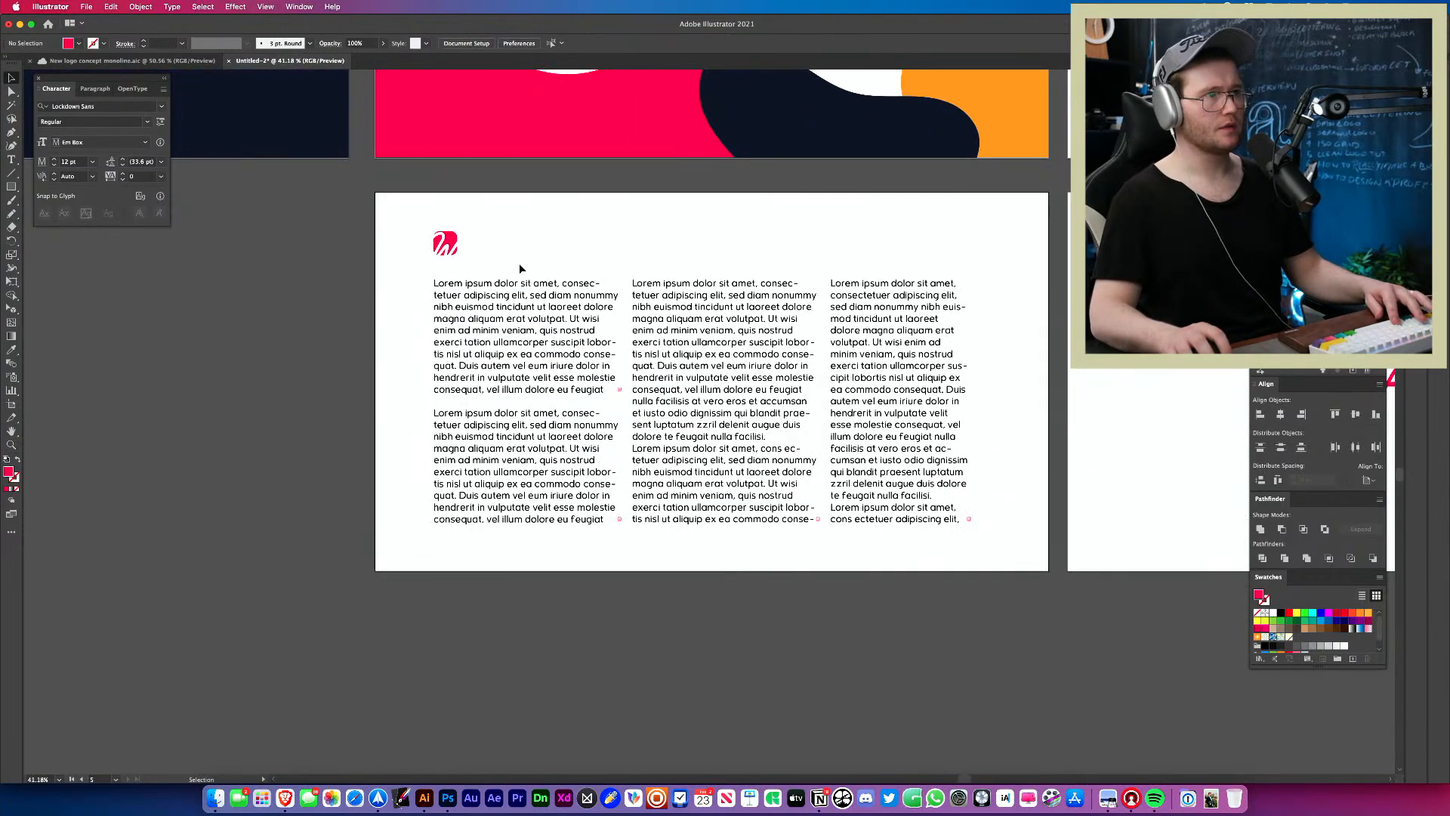
Delete the three text columns from the duplicated artboard and enlarge the W icon to about 122.5 px square.
key("super+a")
key("BackSpace")
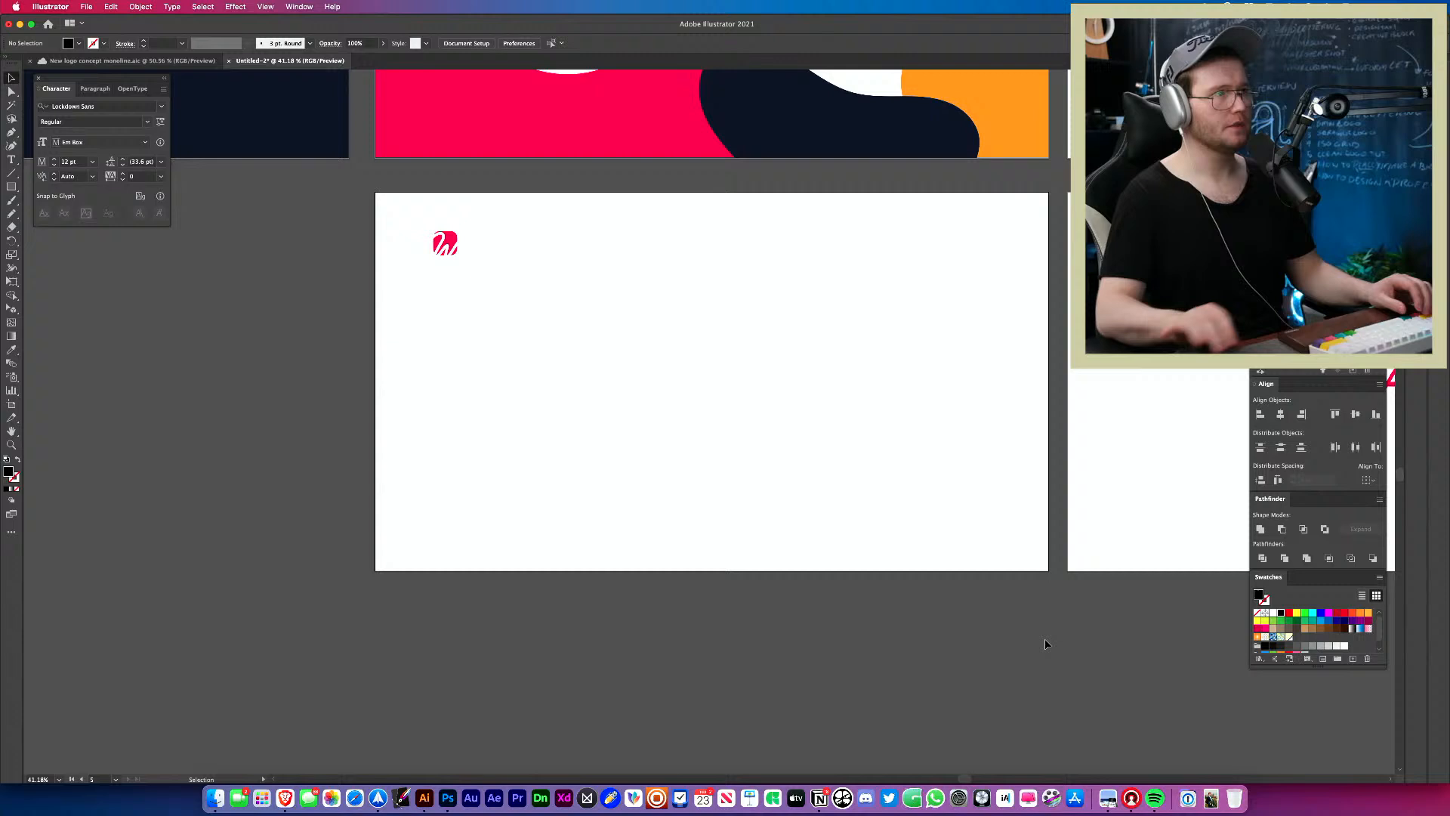
left_click(453, 243)
Copy the W icon downward and repeat the copy to build a column of five icons.
left_click_drag(448, 259, 464, 314)
left_click(482, 314)
key("super+d")
key("super+d")
key("super+d")
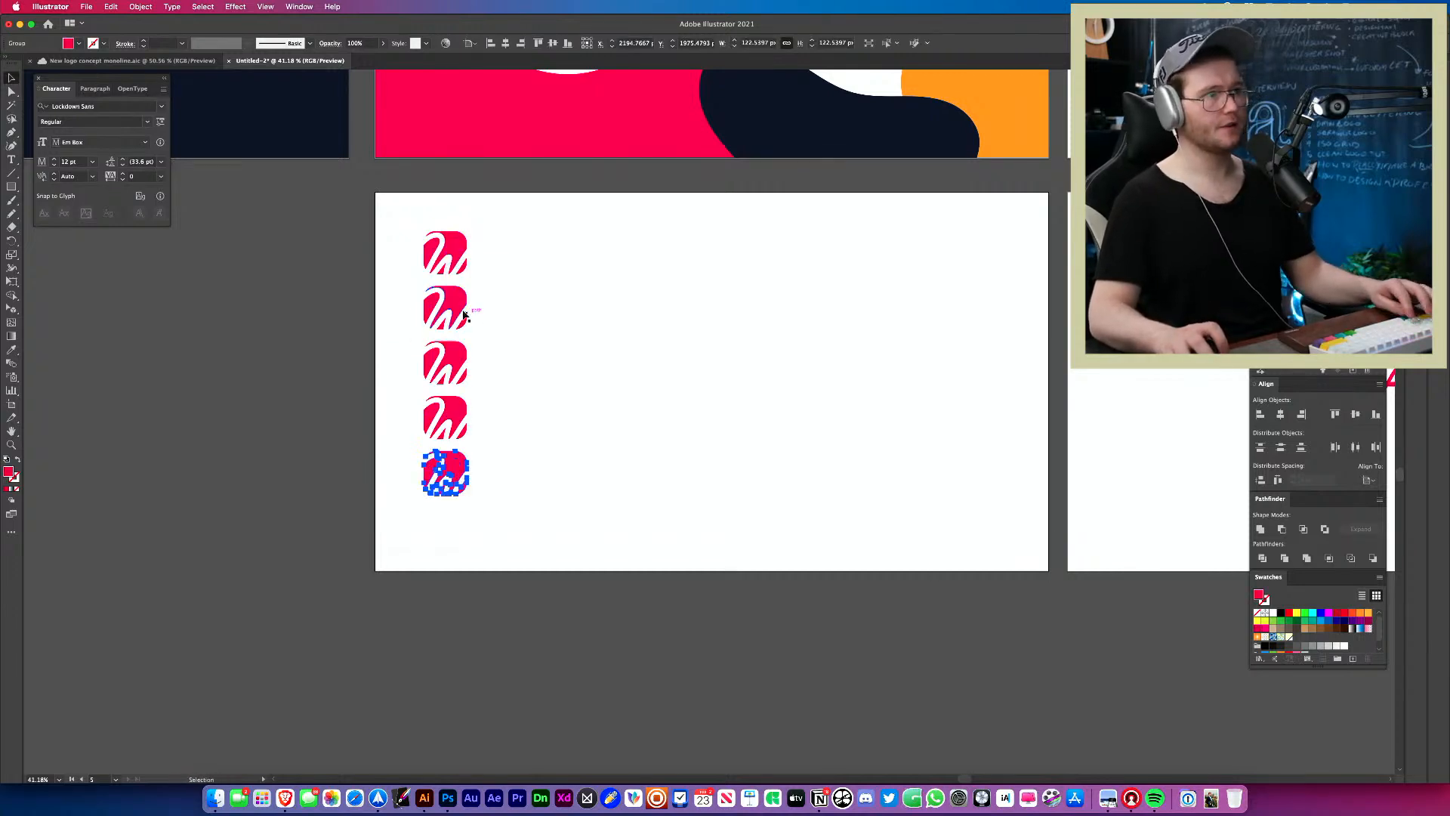
Copy the five-icon column sideways and repeat it until nine columns span the artboard.
key("super+a")
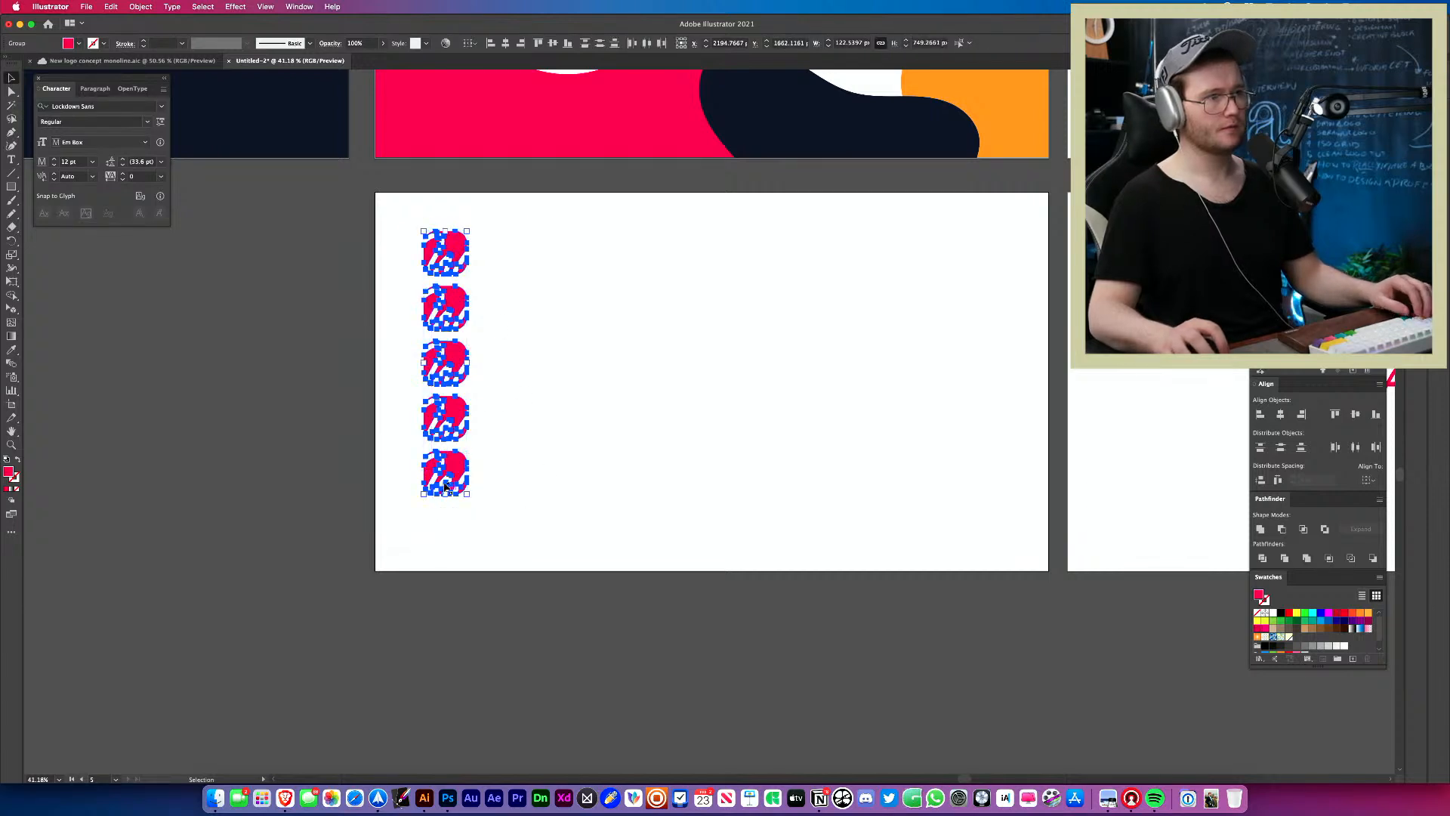
left_click_drag(446, 485, 513, 497)
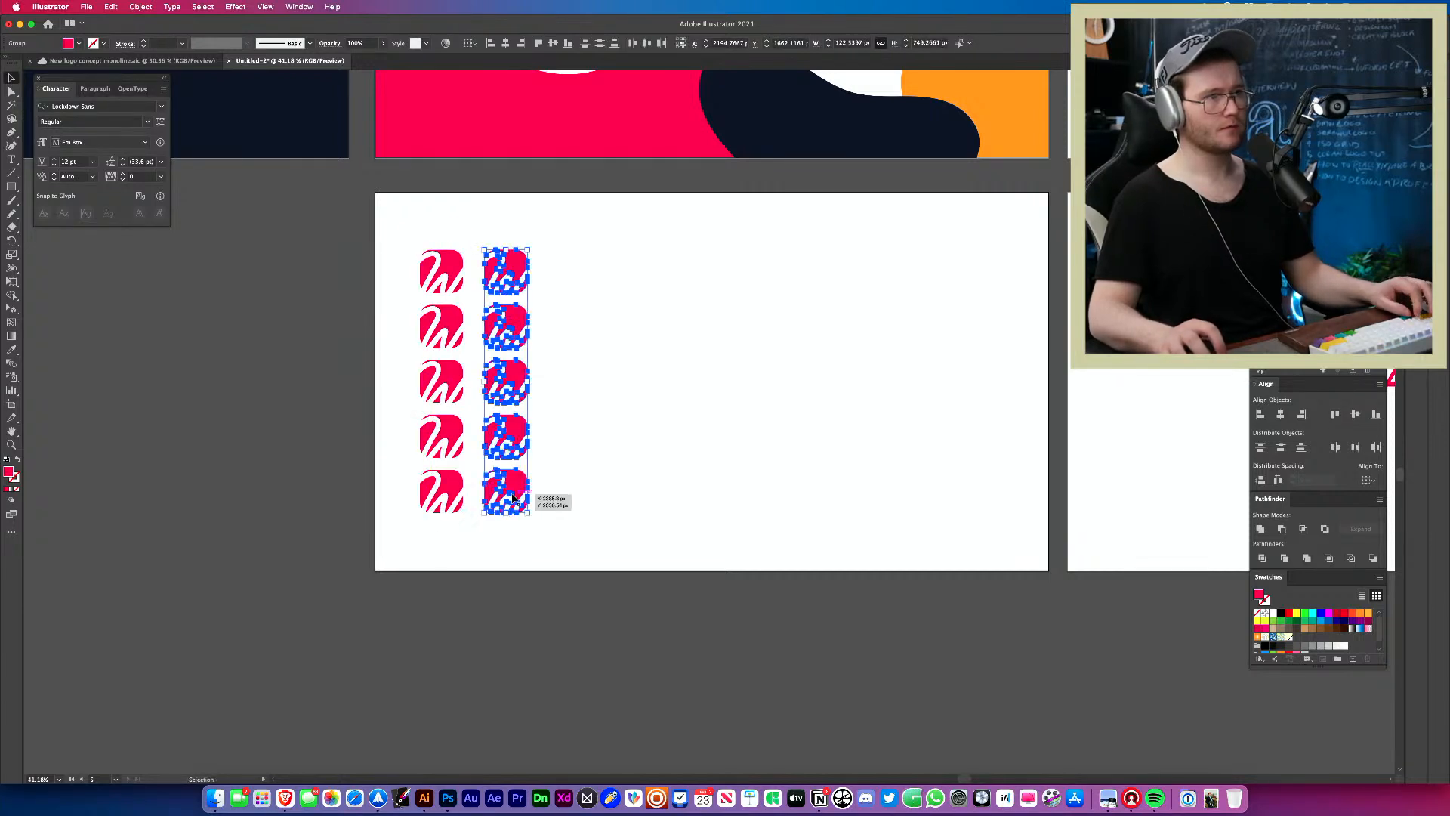
key("super+d")
key("super+d")
key("super+d")
key("super+d")
key("super+d")
key("super+d")
key("super+d")
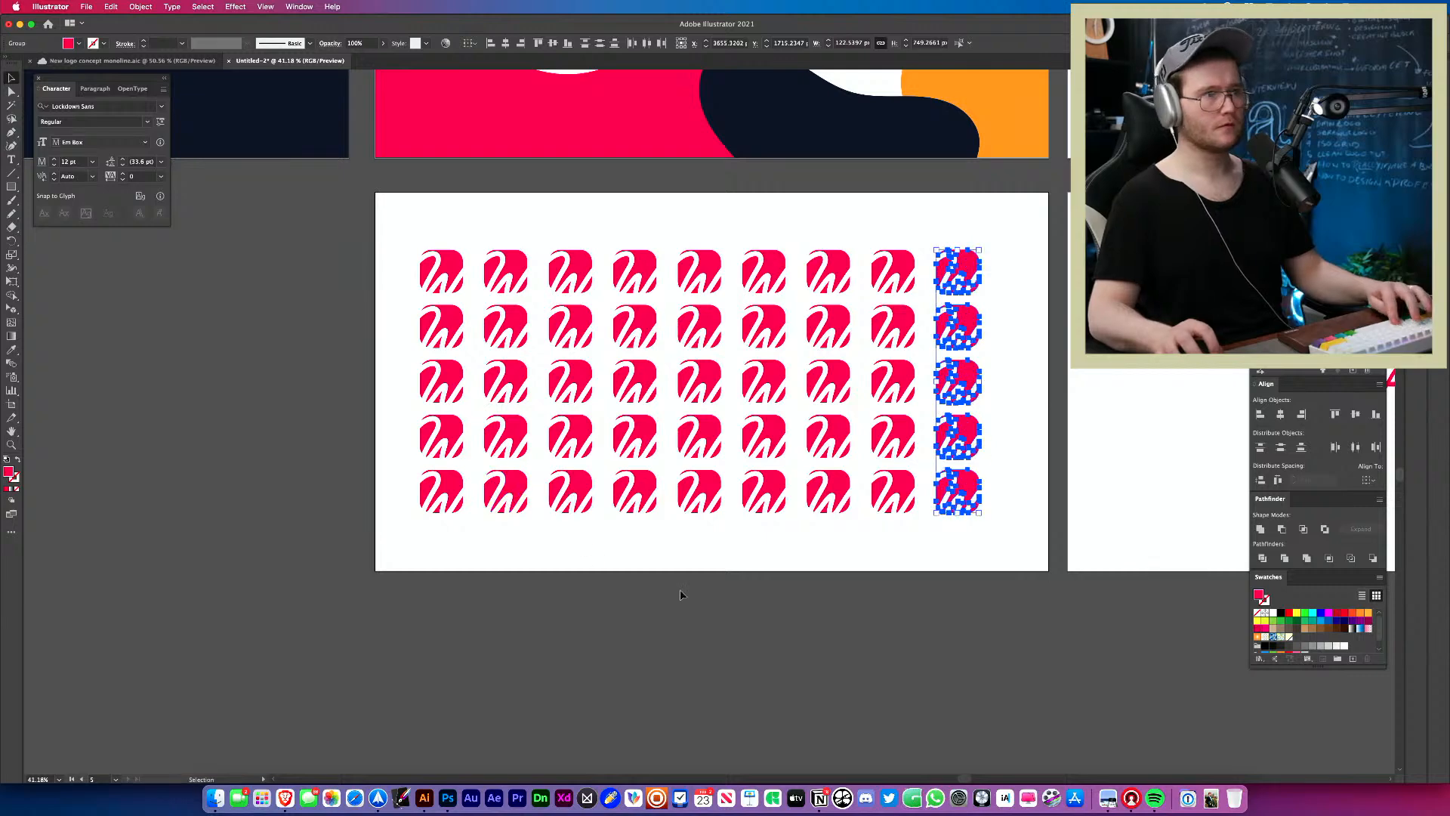
left_click(243, 253)
Undo the repeated columns and icon copies back to the single enlarged W icon.
key("super+z")
key("super+z")
key("super+z")
key("super+z")
key("super+z")
key("super+z")
key("super+z")
key("super+z")
key("super+z")
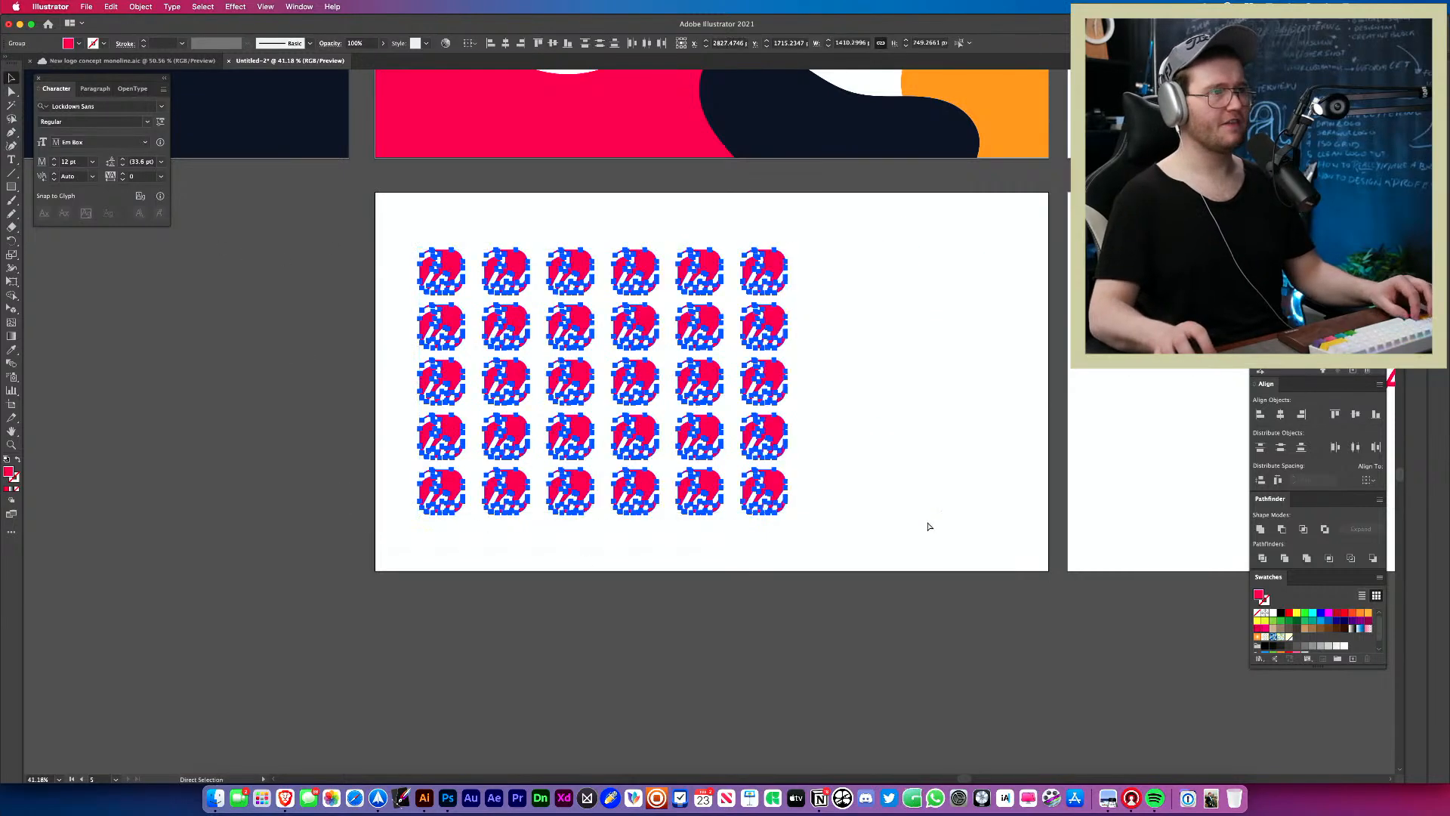
key("super+z")
key("super+z")
key("super+z")
key("super+z")
key("super+z")
key("super+z")
key("super+z")
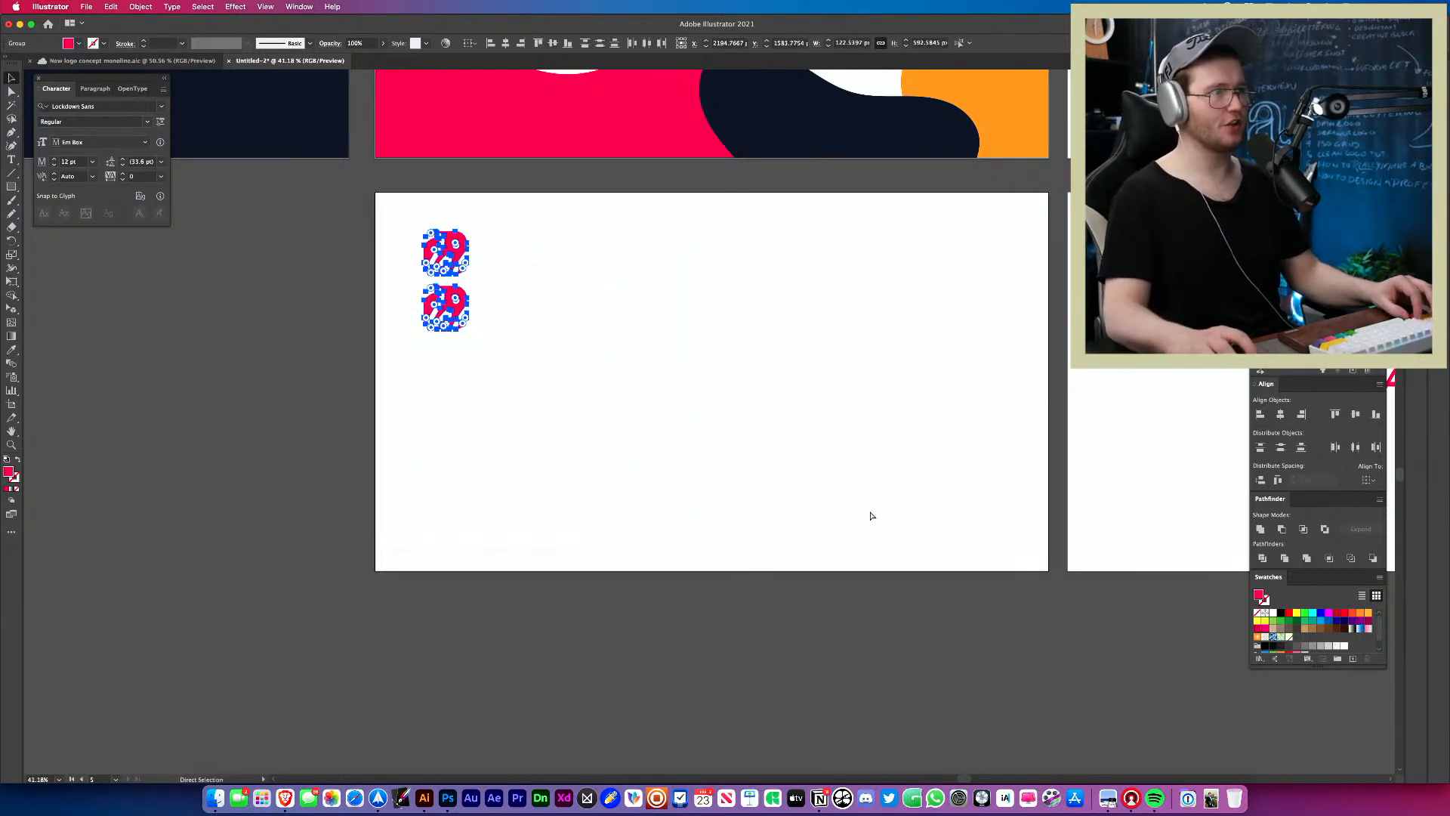
Turn the W icon into a grid repeat and extend it to about 1721 px wide and 863 px tall.
left_click(141, 6)
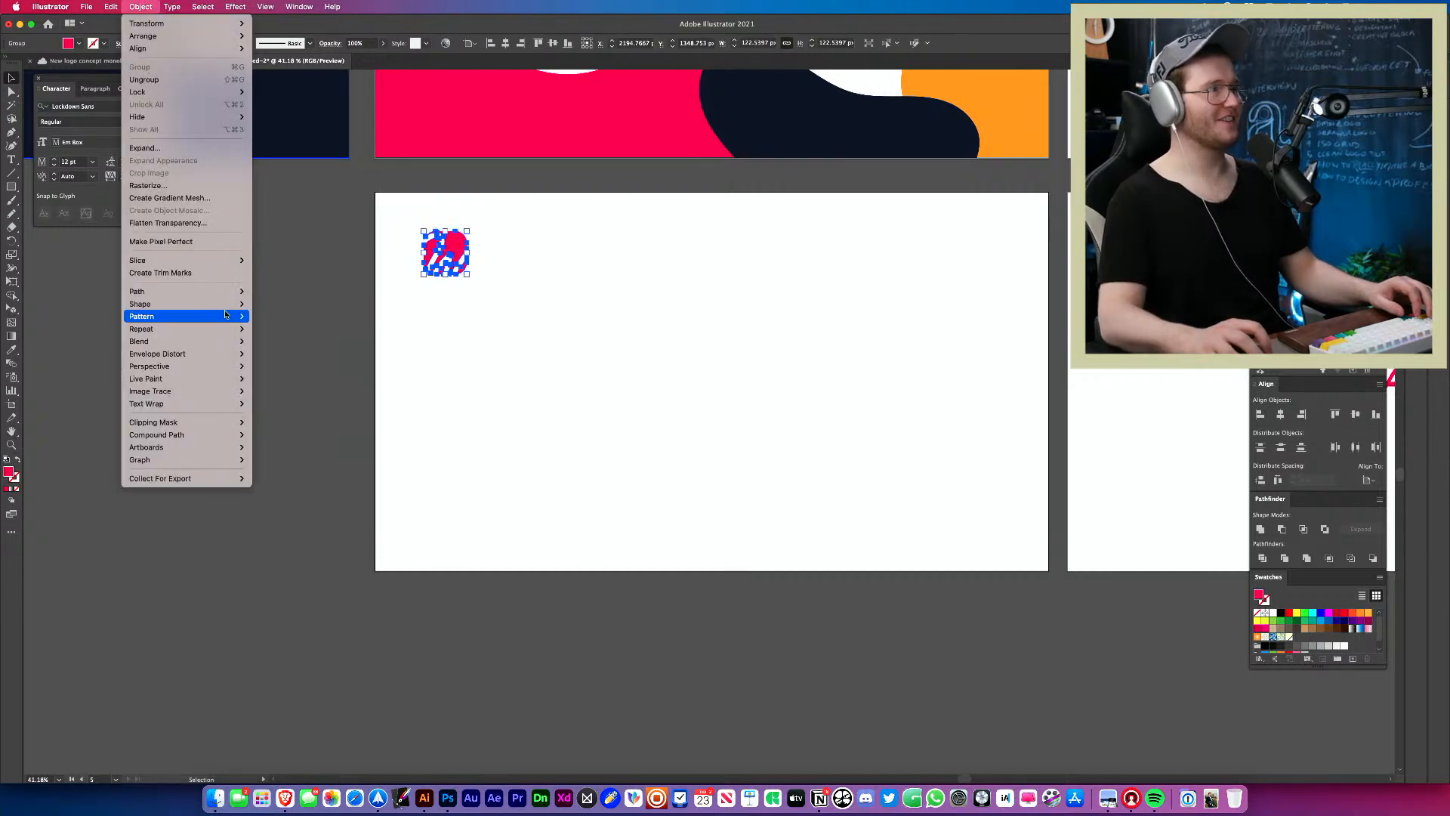
mouse_move(224, 329)
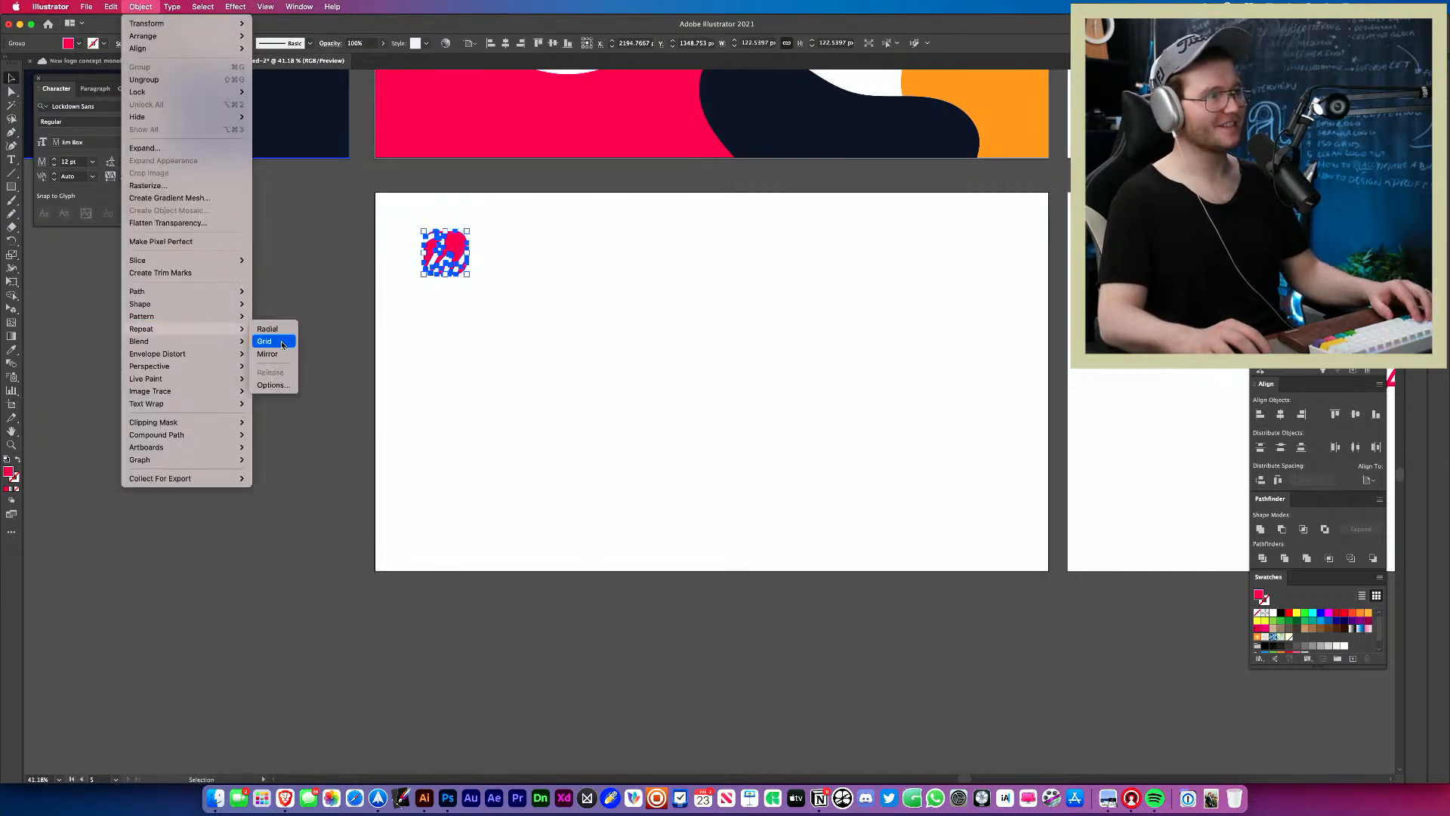
left_click(272, 341)
left_click_drag(511, 321, 512, 534)
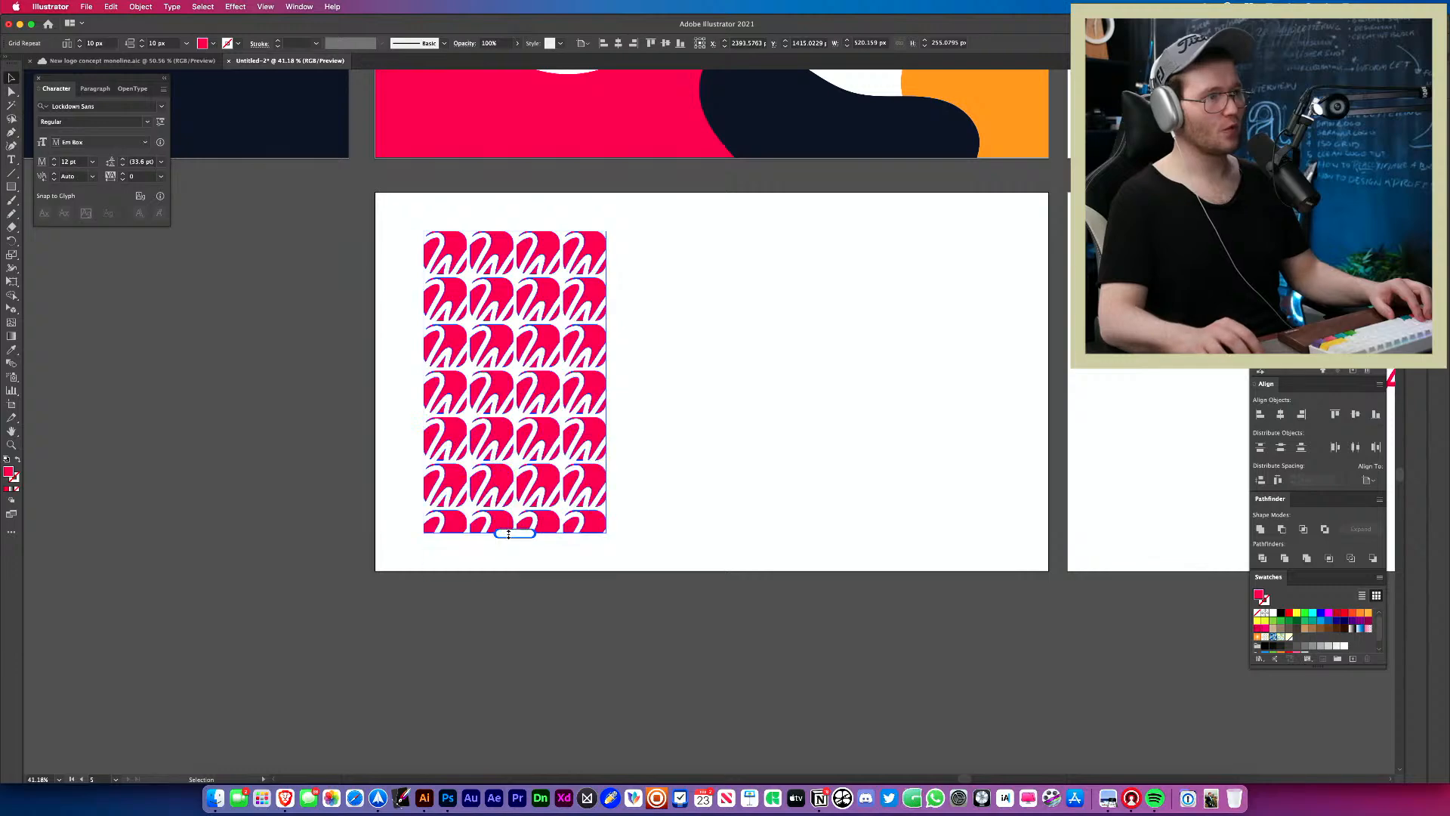
left_click_drag(607, 377, 1030, 374)
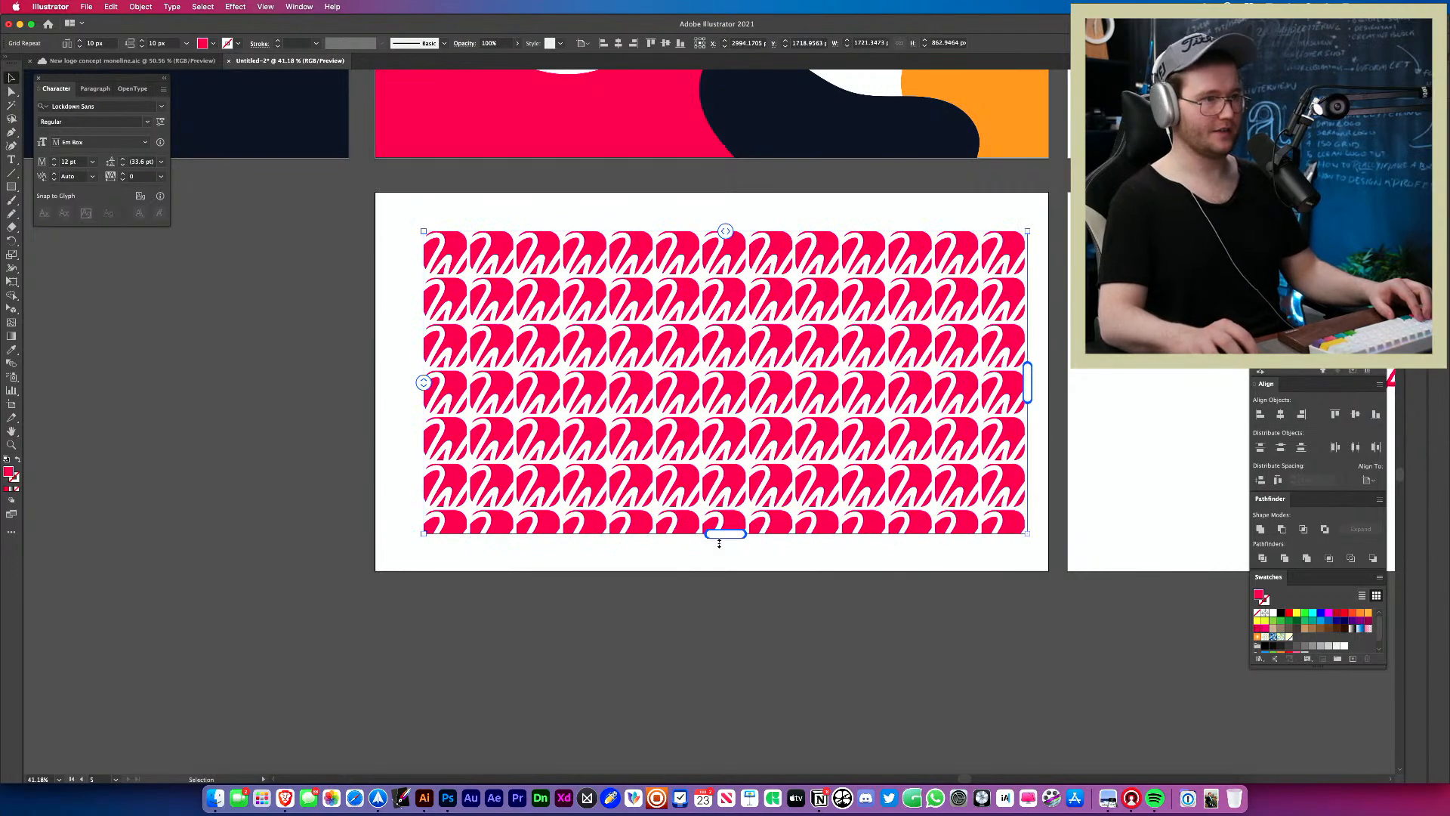
Extend the icon grid to about 927 px tall and widen its spacing to about 53 px horizontally and 36 px vertically.
left_click_drag(724, 534, 721, 557)
left_click_drag(734, 481, 719, 473)
left_click_drag(407, 388, 409, 398)
left_click_drag(708, 224, 725, 222)
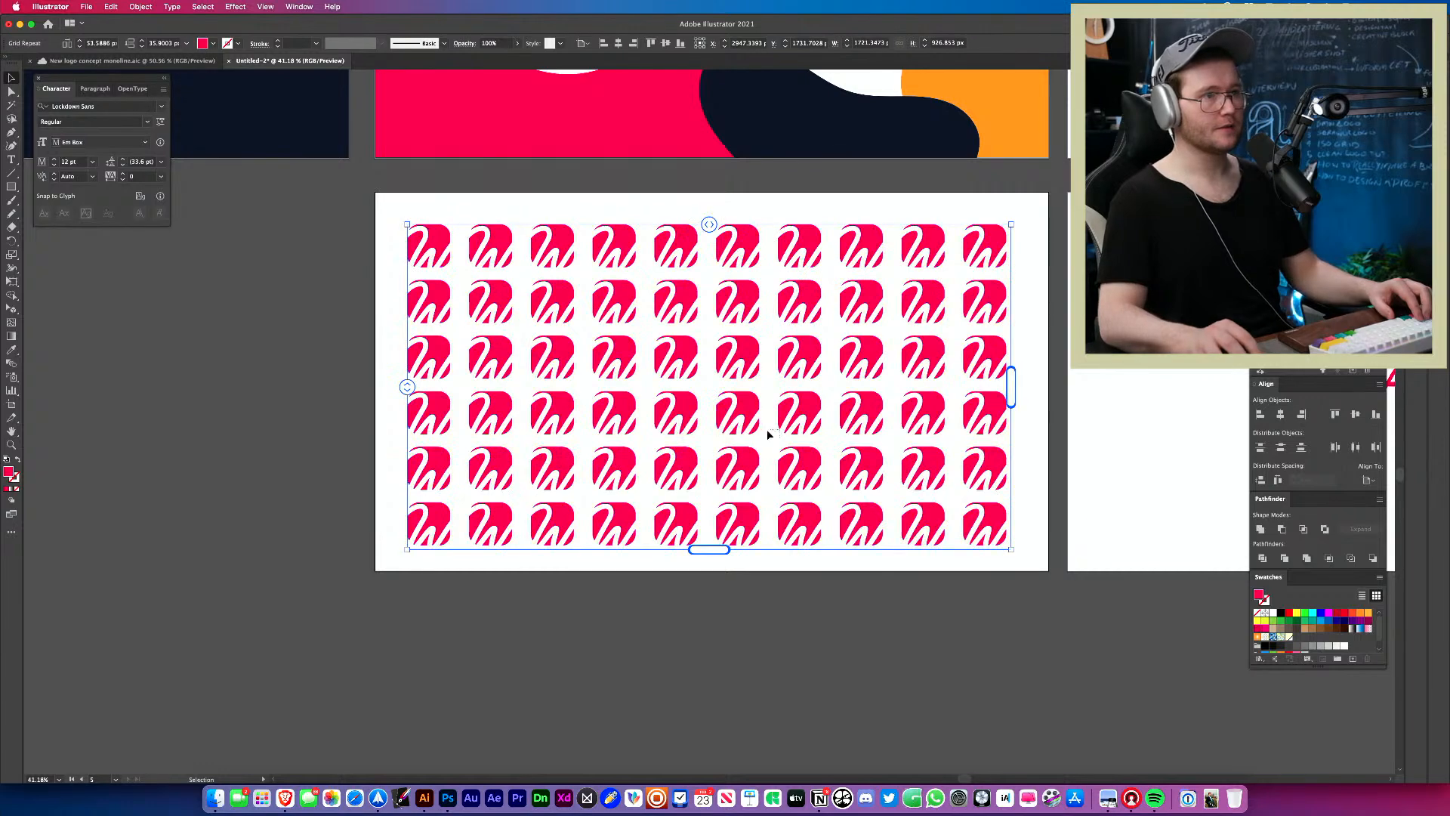
Nudge the W icon grid slightly up and sideways on its artboard and fade its opacity to 10%.
mouse_move(759, 422)
left_mouse_down()
mouse_move(716, 419)
mouse_move(755, 421)
left_mouse_up()
left_click(739, 559)
left_click(738, 527)
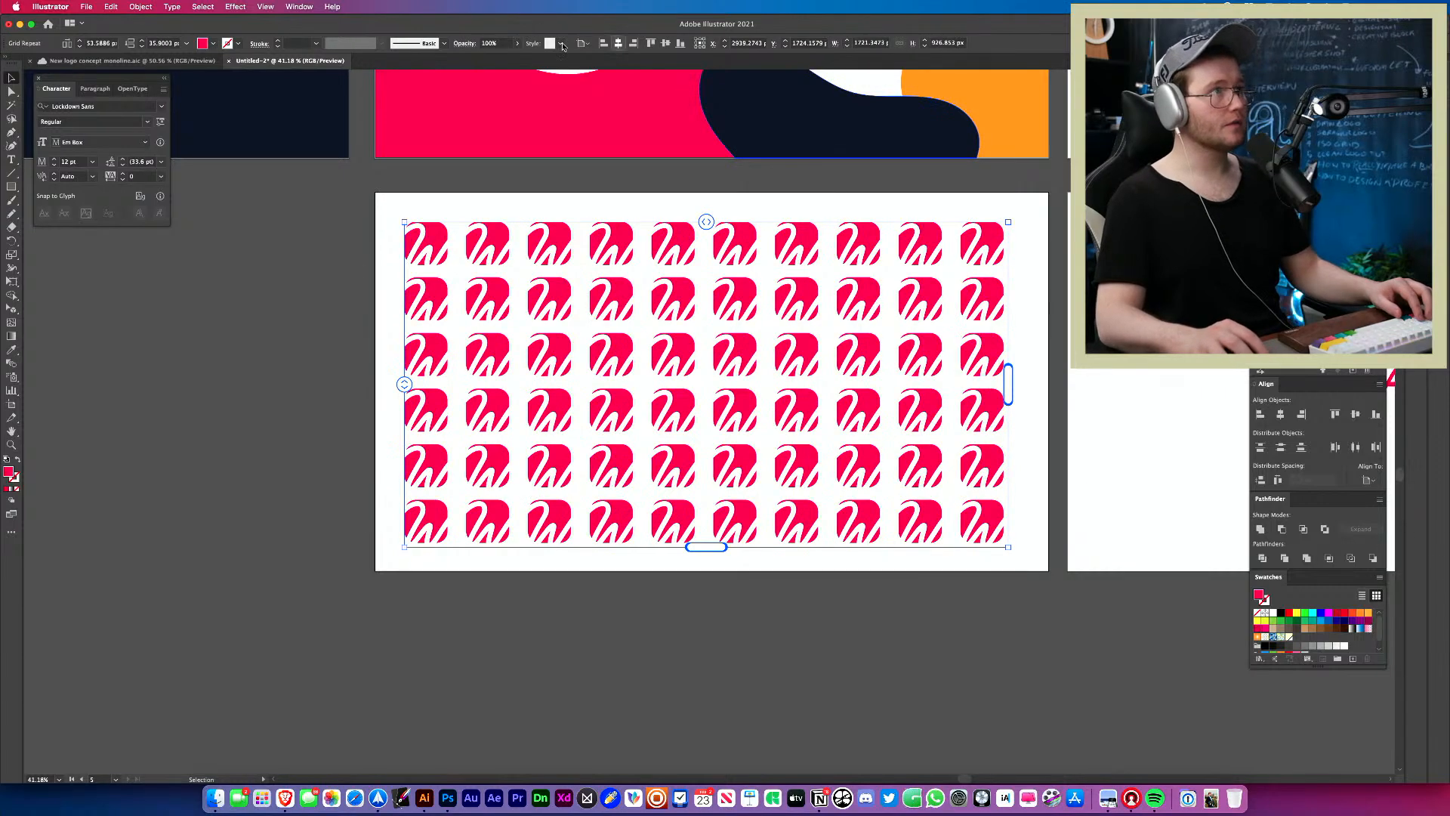
left_click(474, 59)
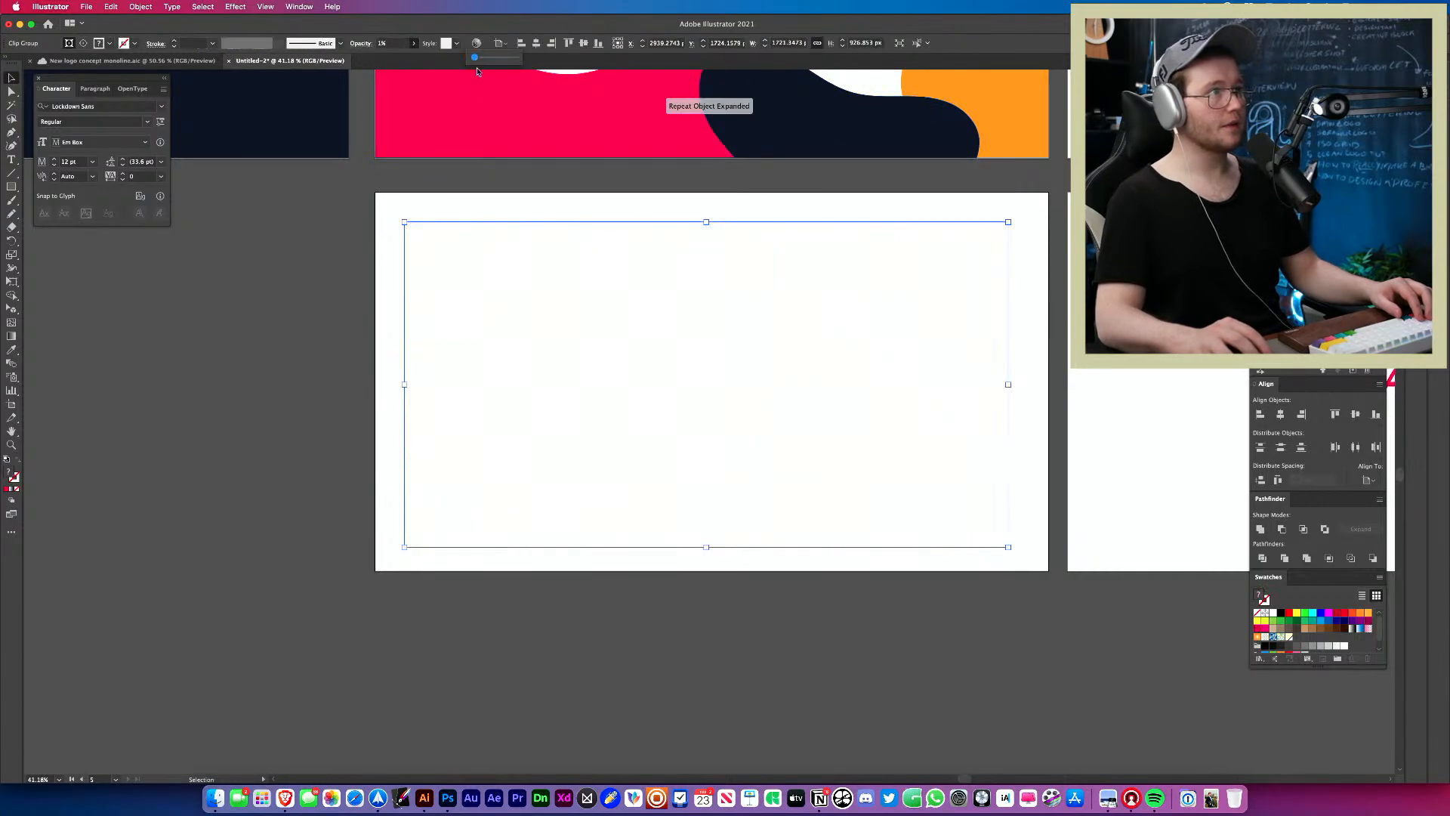
left_click(1322, 647)
left_click(925, 625, "super")
key("z")
left_click_drag(580, 445, 261, 485)
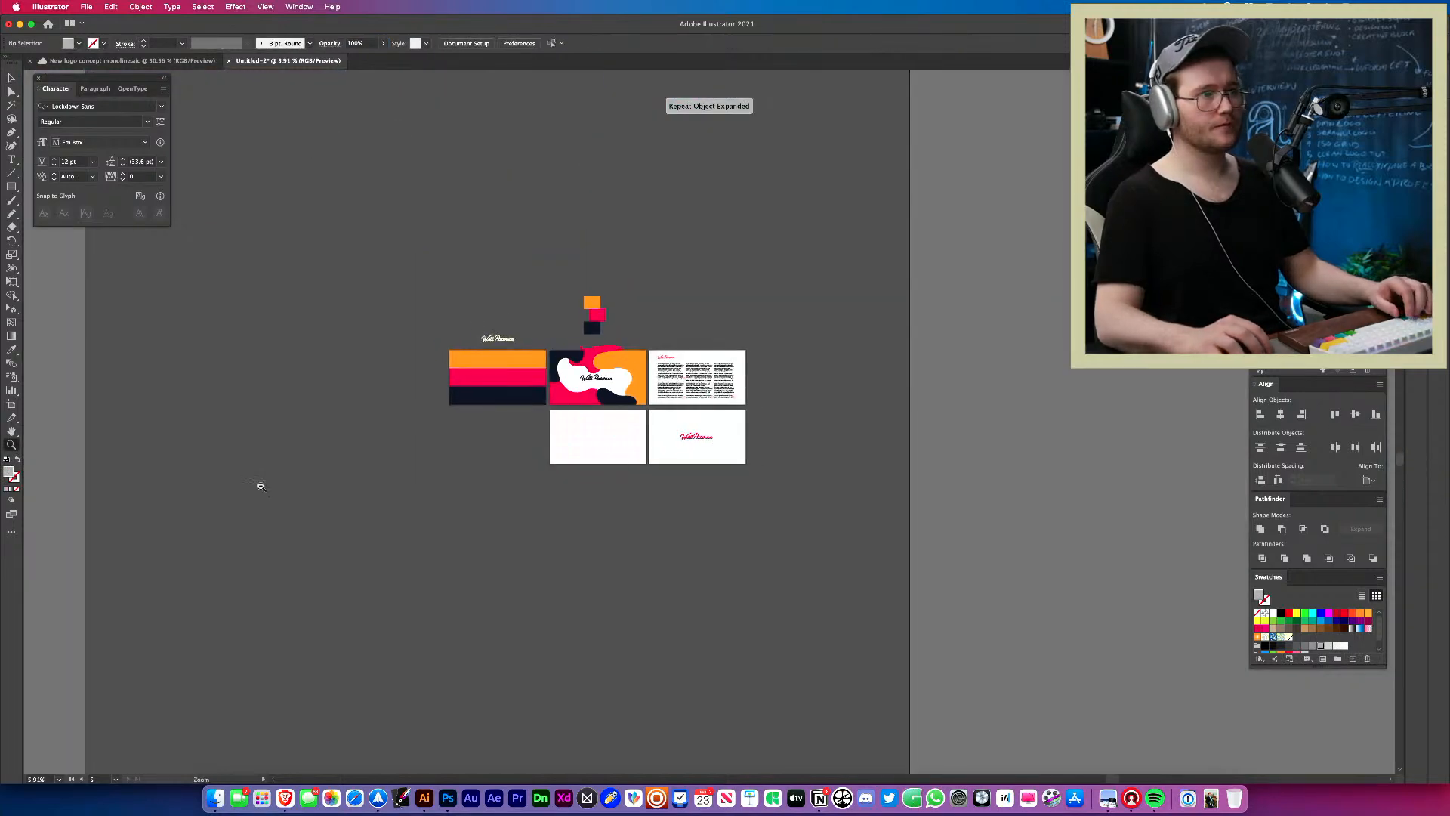
left_click_drag(511, 463, 585, 502)
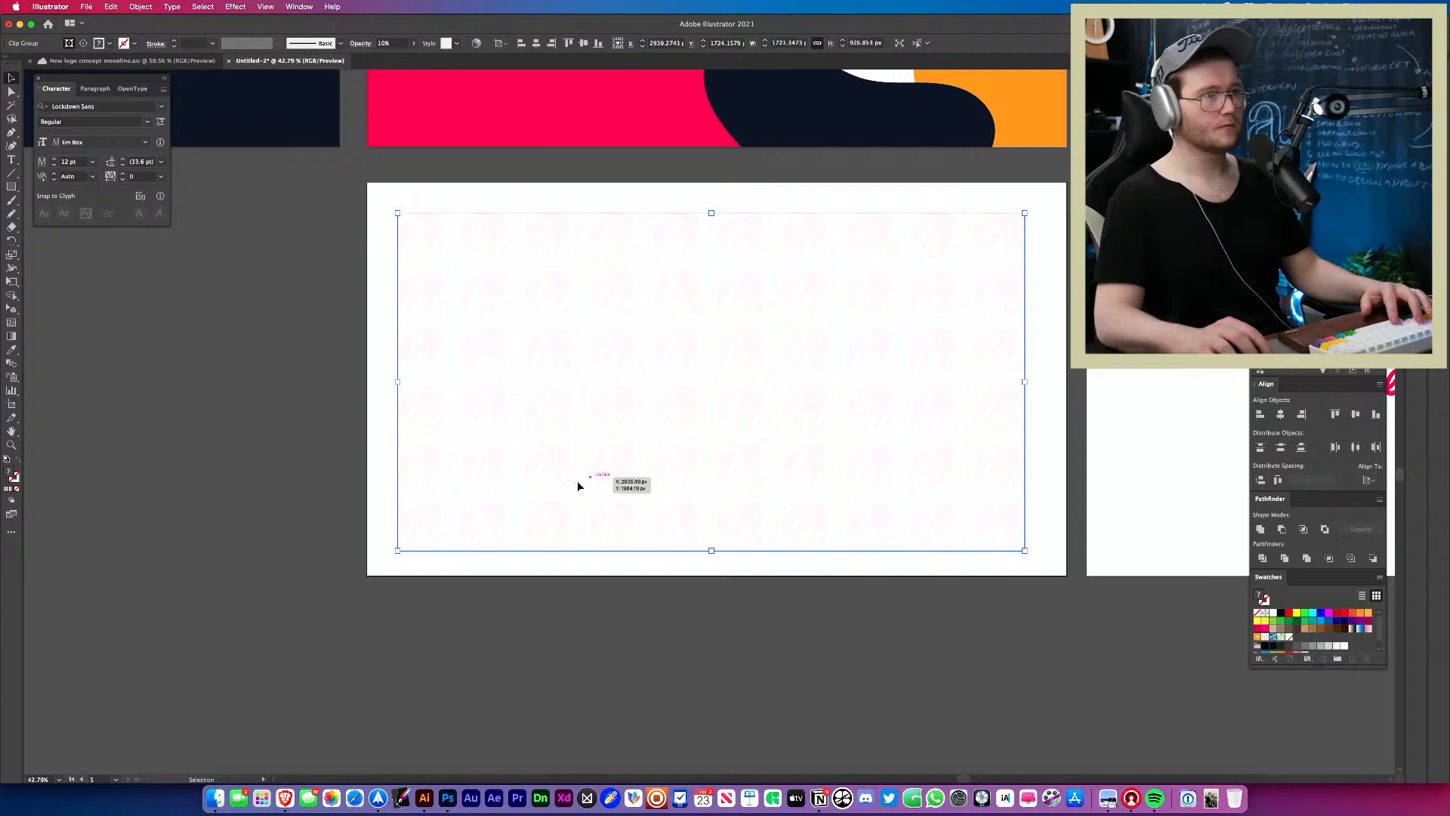
Try to move the faded icon grid, then enter its group to isolate a single W icon.
left_click_drag(492, 349, 375, 385)
key("super+z")
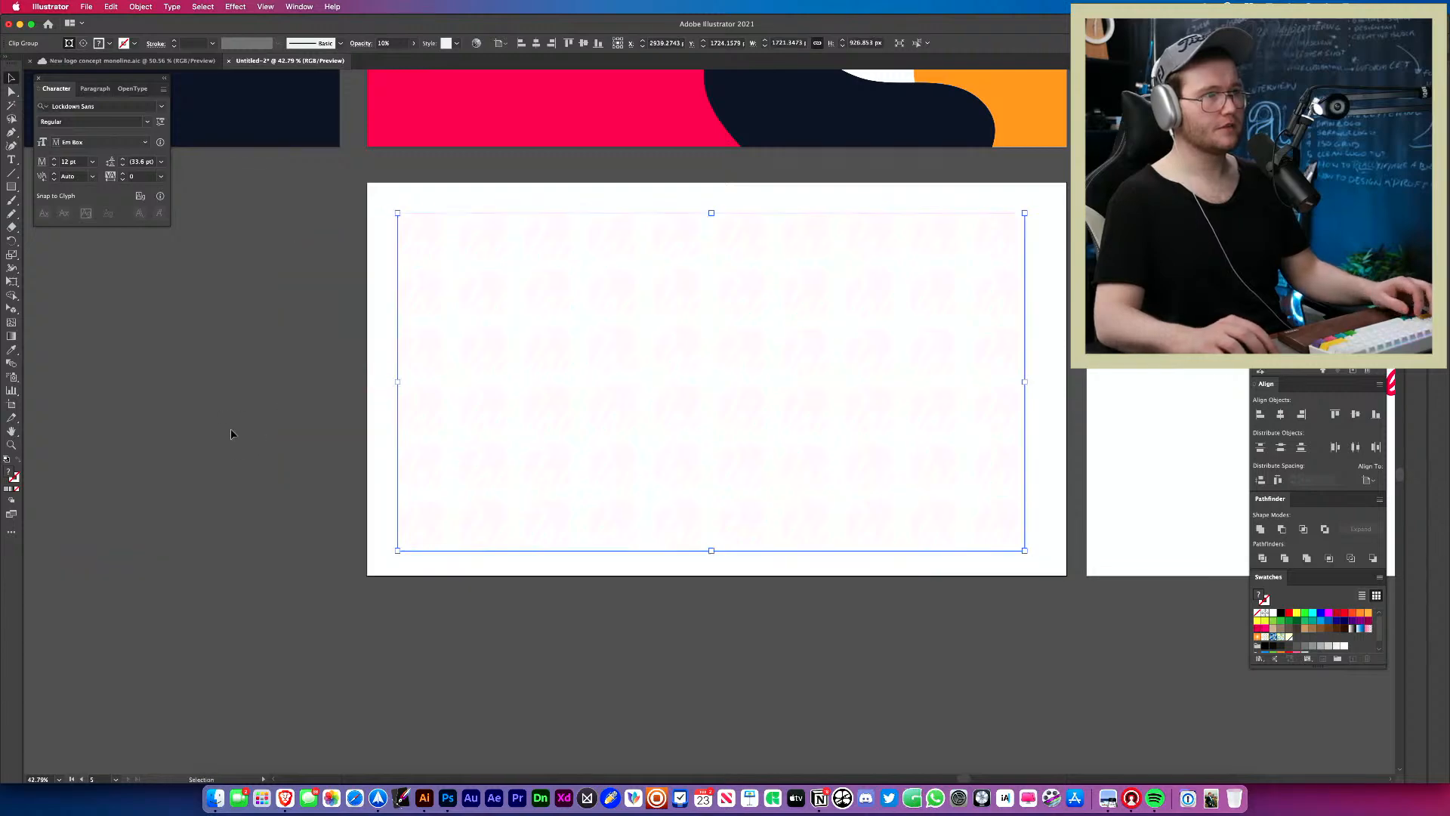
left_click(233, 433)
double_click(581, 340)
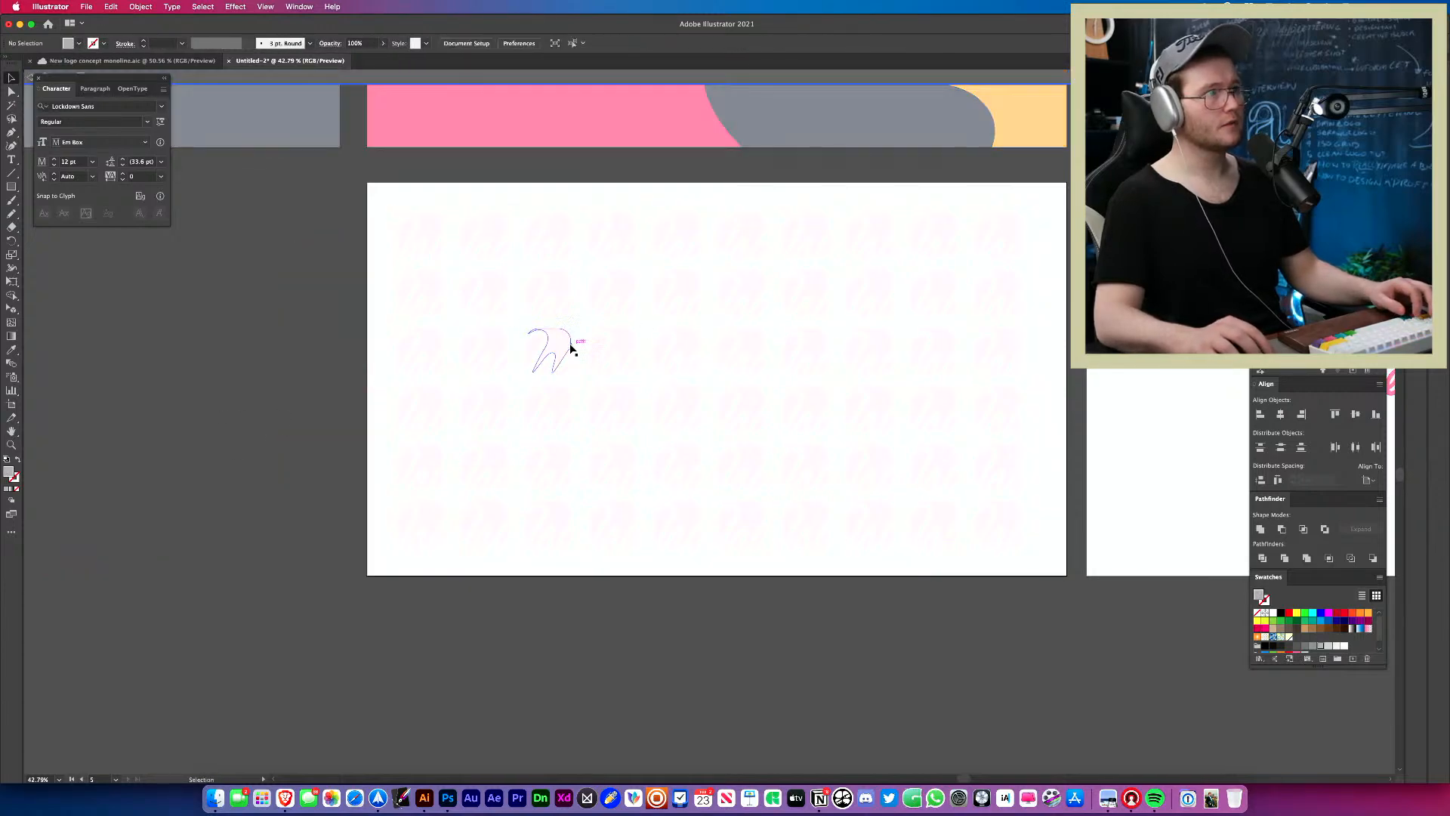
left_click(574, 349)
double_click(262, 325)
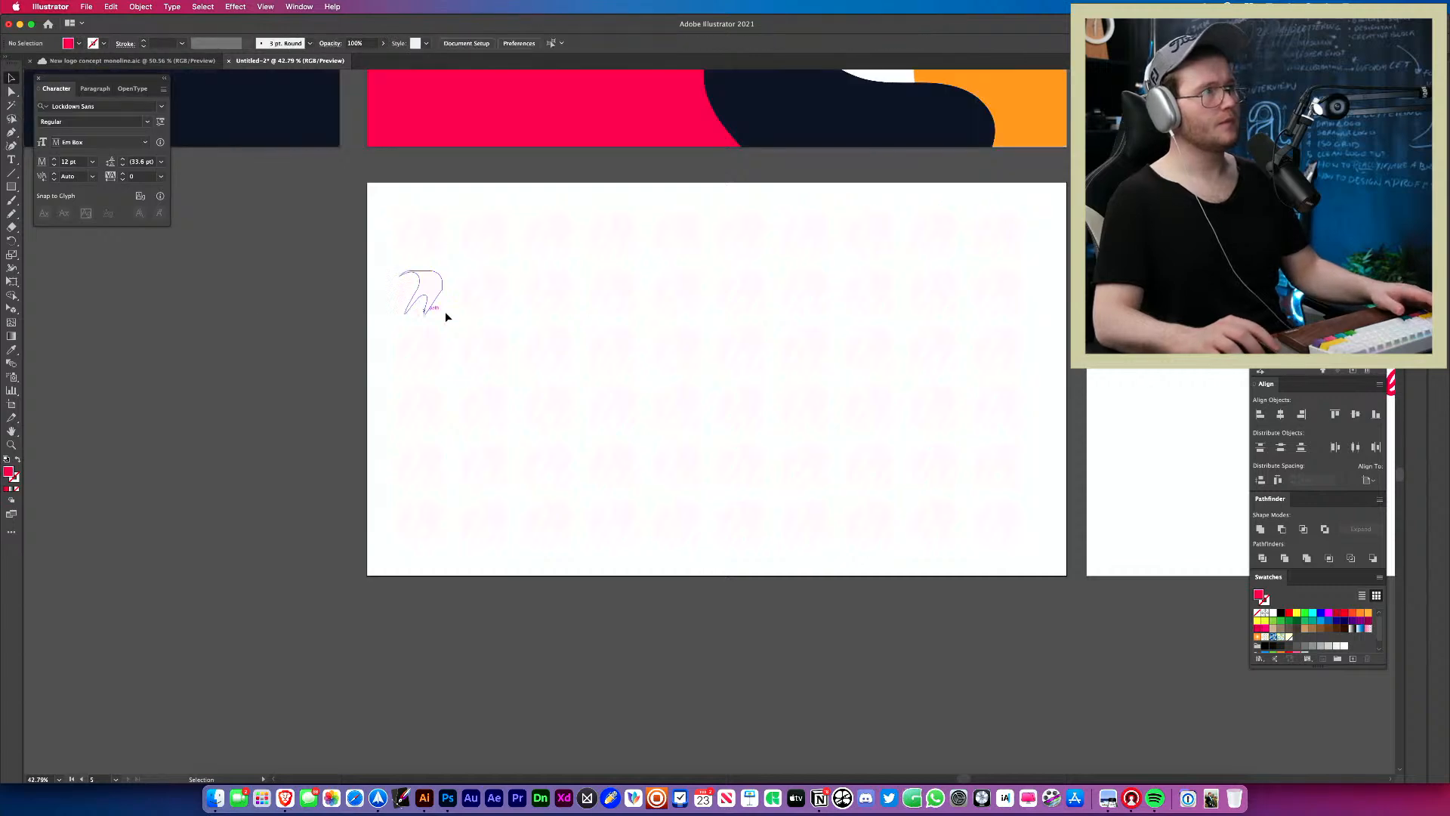
left_click(487, 300)
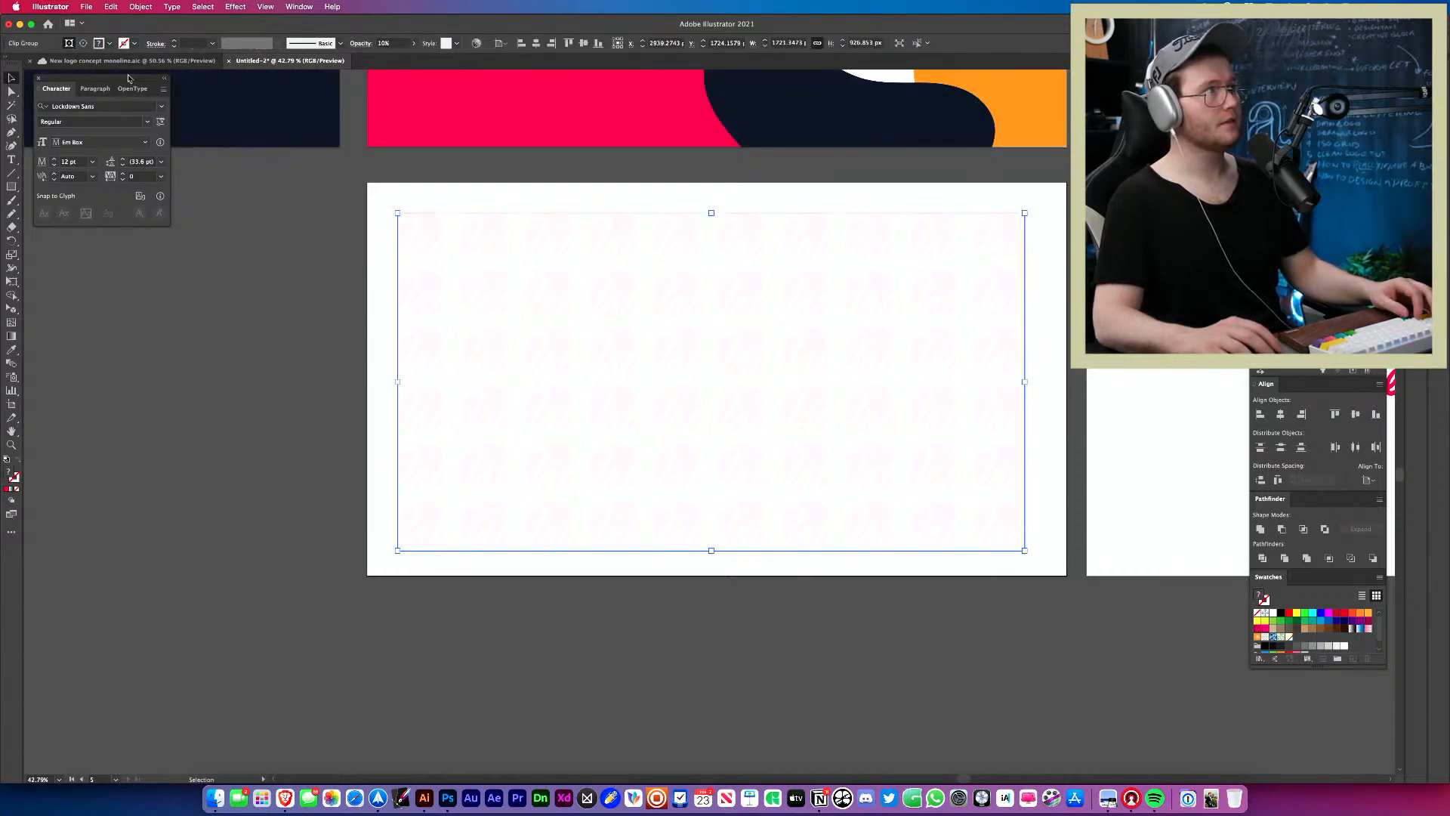
Release the clipping mask from the faded icon grid and select the freed icons to check them.
right_click(949, 308)
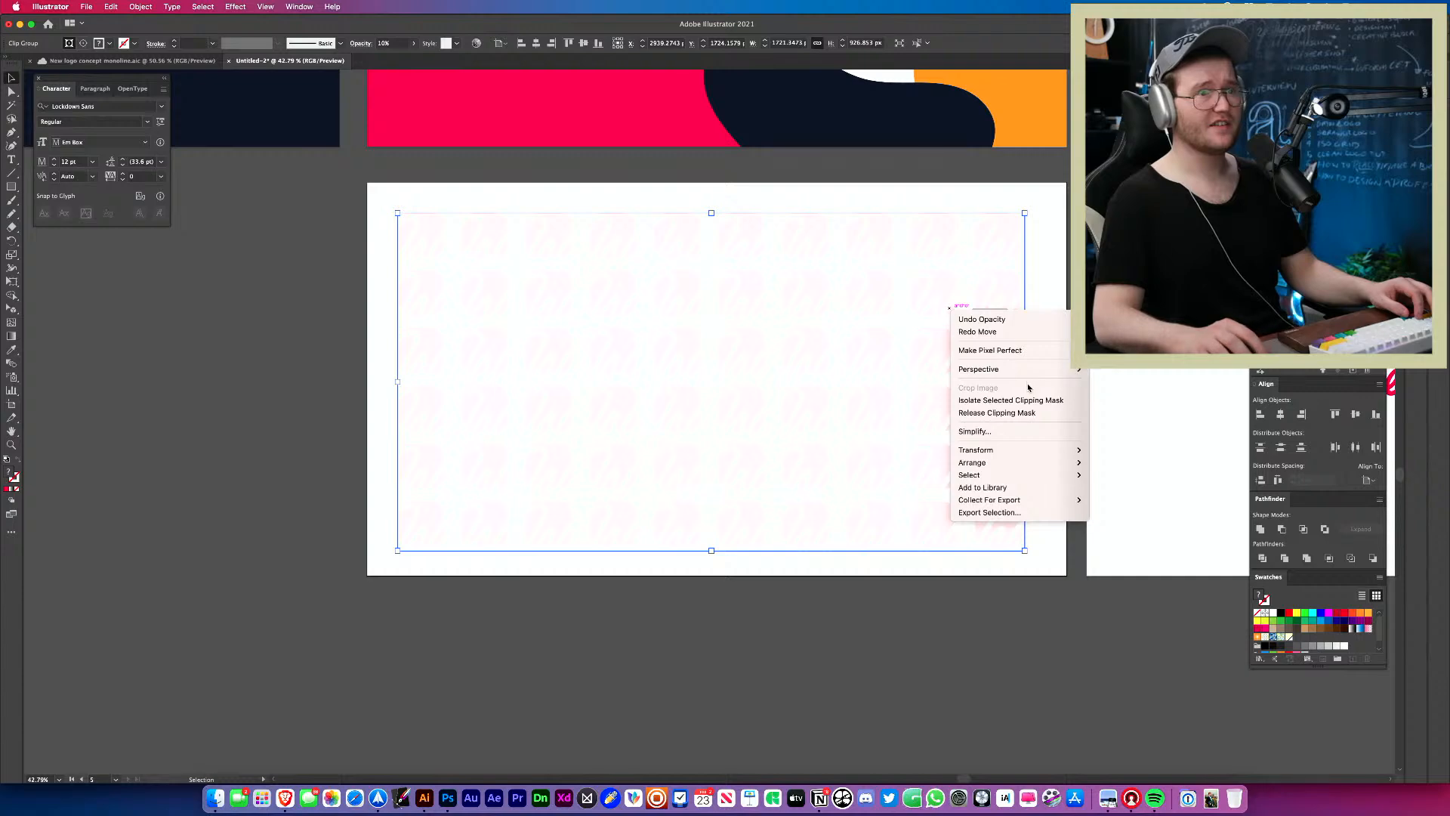
left_click(1057, 416)
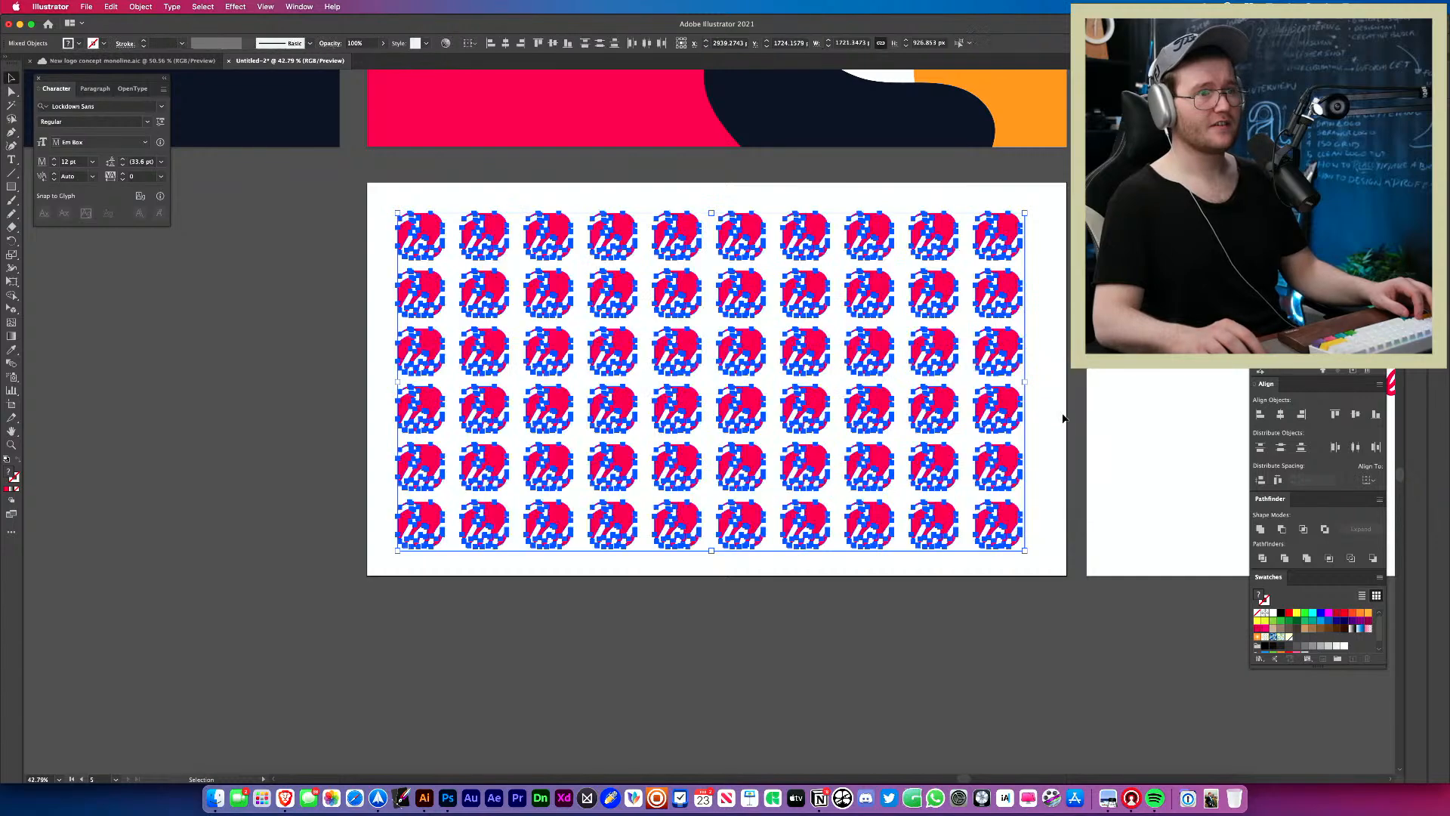
left_click(1071, 416)
mouse_move(979, 415)
left_mouse_down()
mouse_move(853, 414)
mouse_move(979, 417)
left_mouse_up()
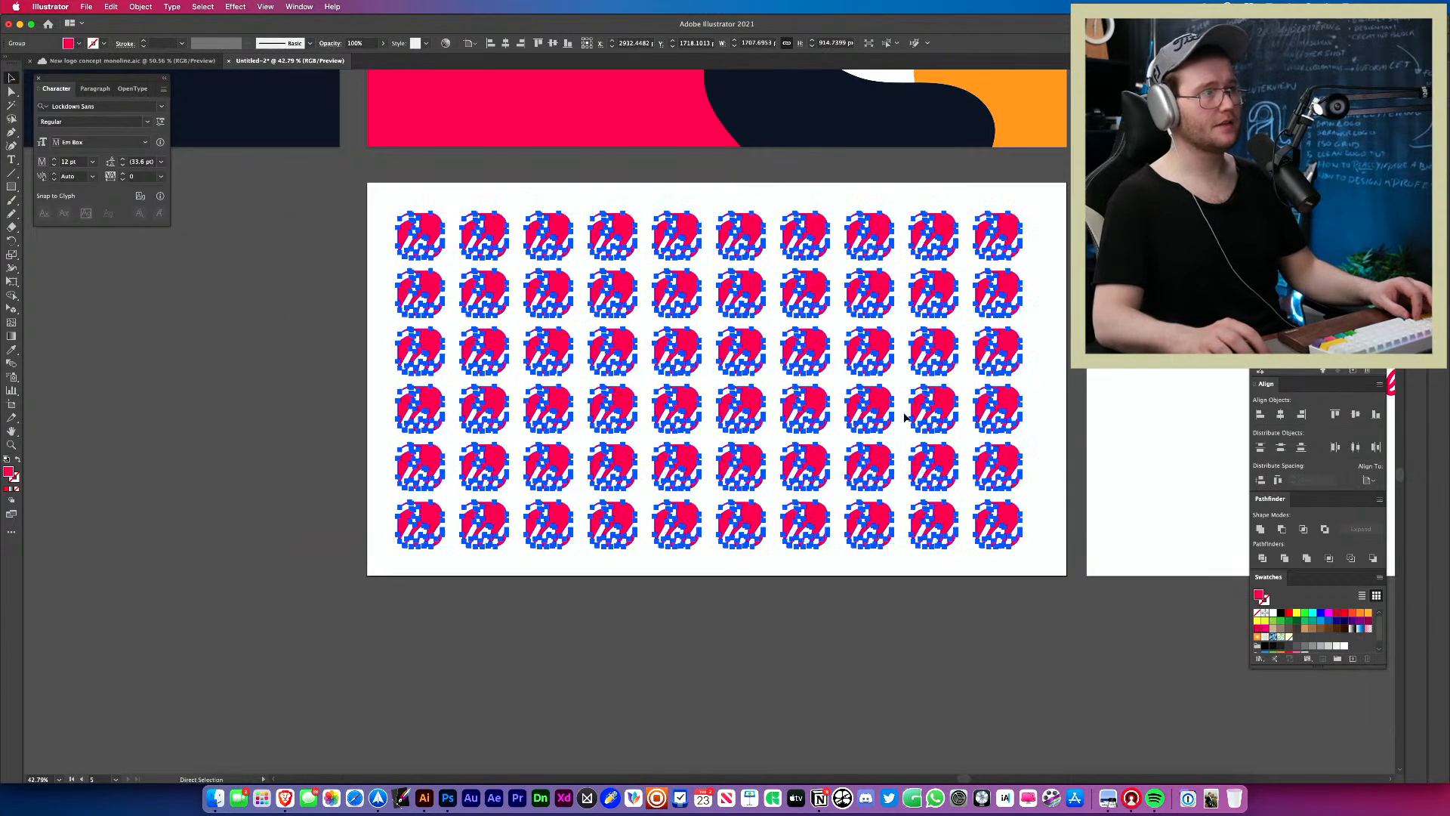
left_click(912, 605)
left_click_drag(694, 462, 817, 503)
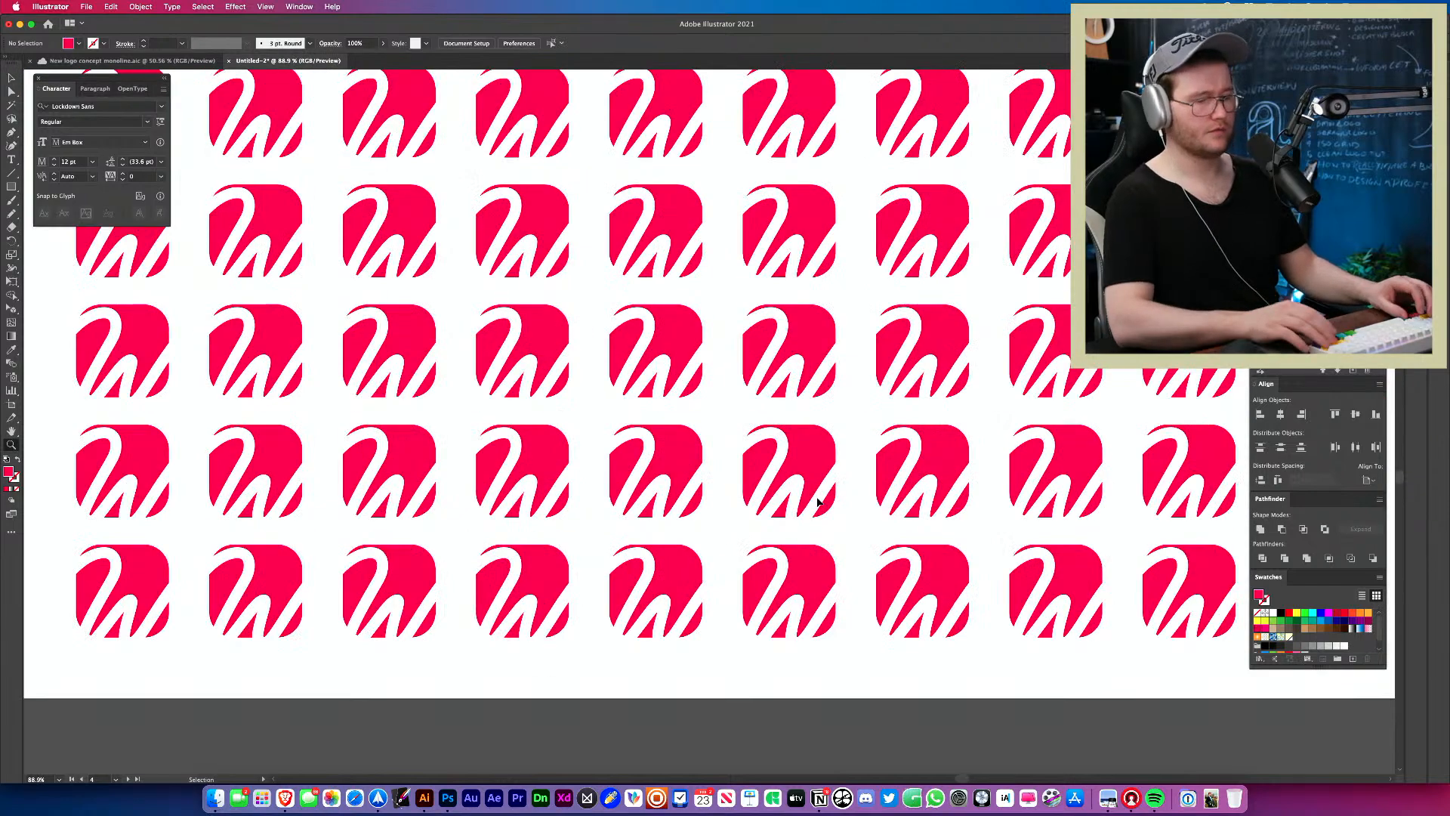
Undo the released mask, opacity changes and grid repeat back to the single enlarged W icon.
key("super+a")
key("super+z")
key("super+z")
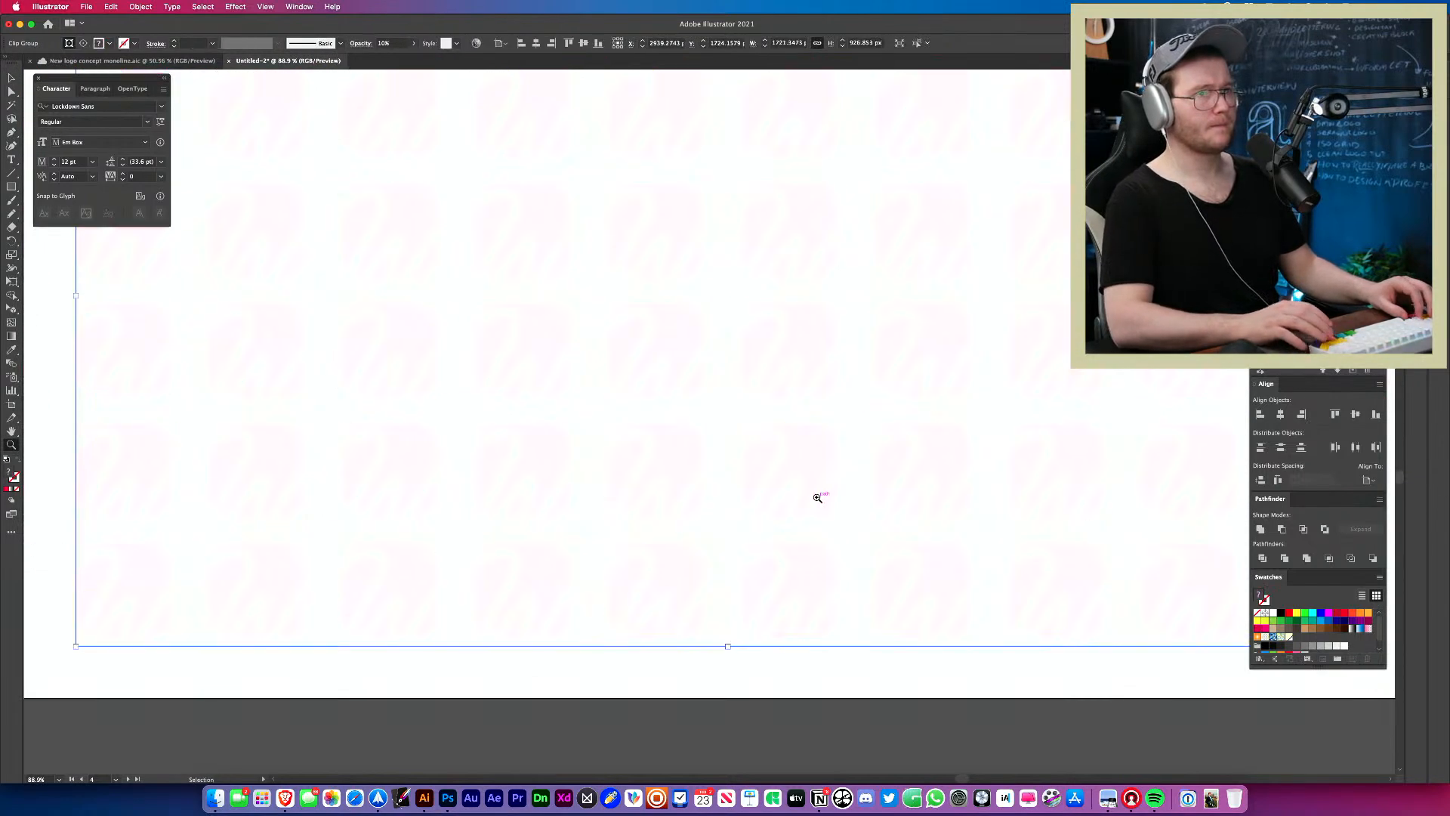
left_click_drag(823, 479, 768, 470)
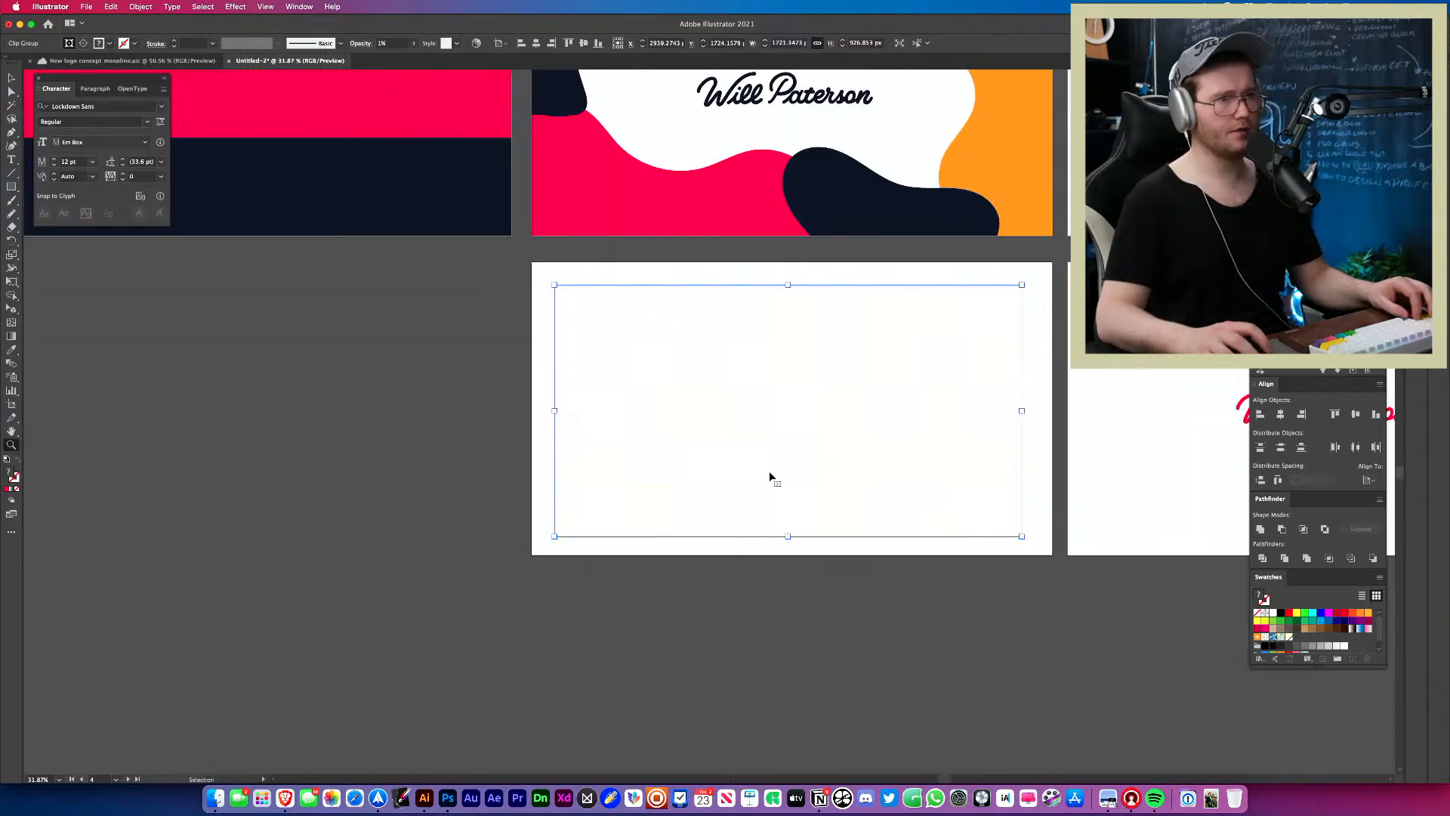
key("super+z")
key("super+z")
key("super+z")
key("super+z")
key("super+z")
key("super+z")
key("super+z")
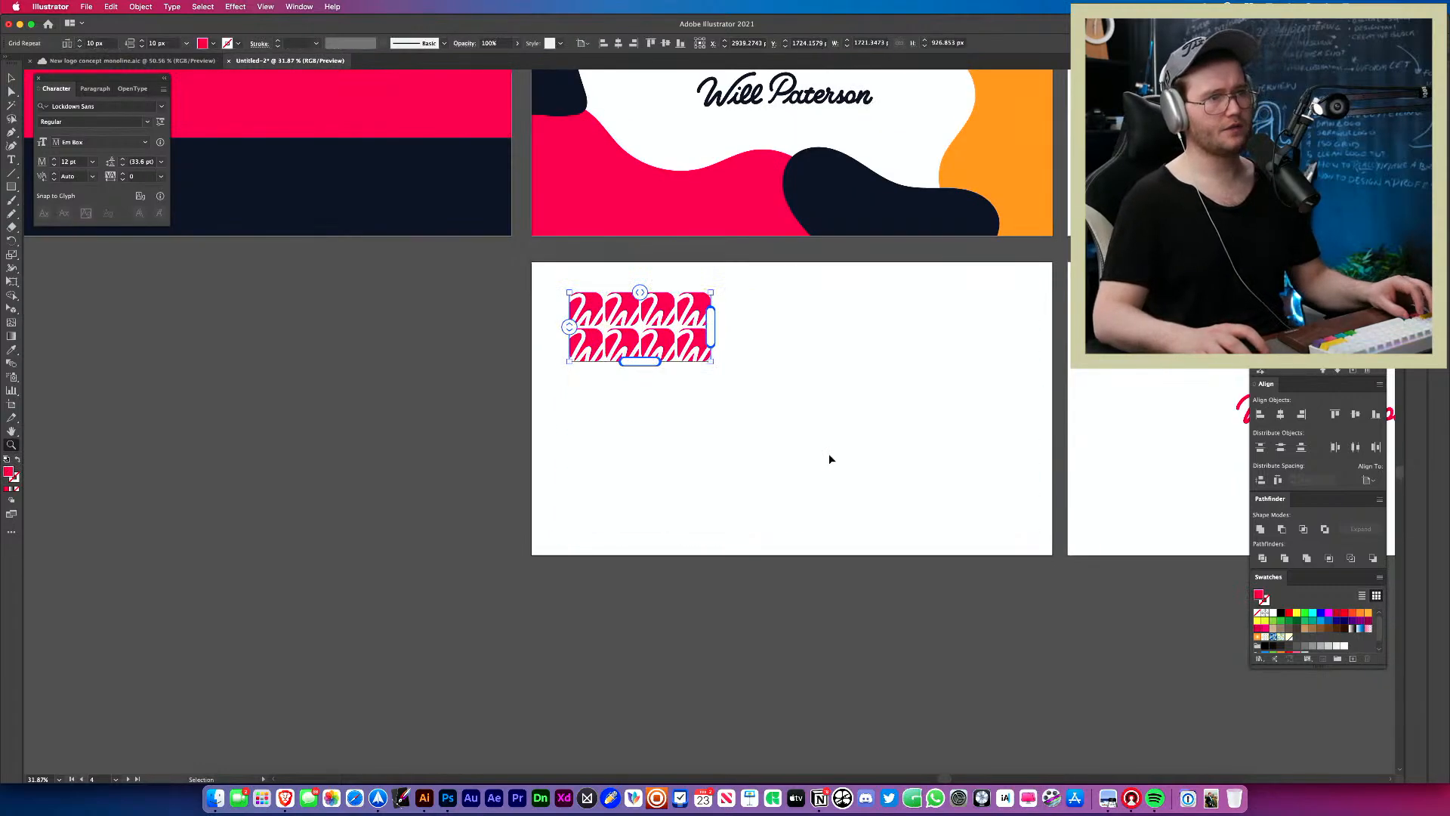
left_click_drag(704, 364, 574, 377)
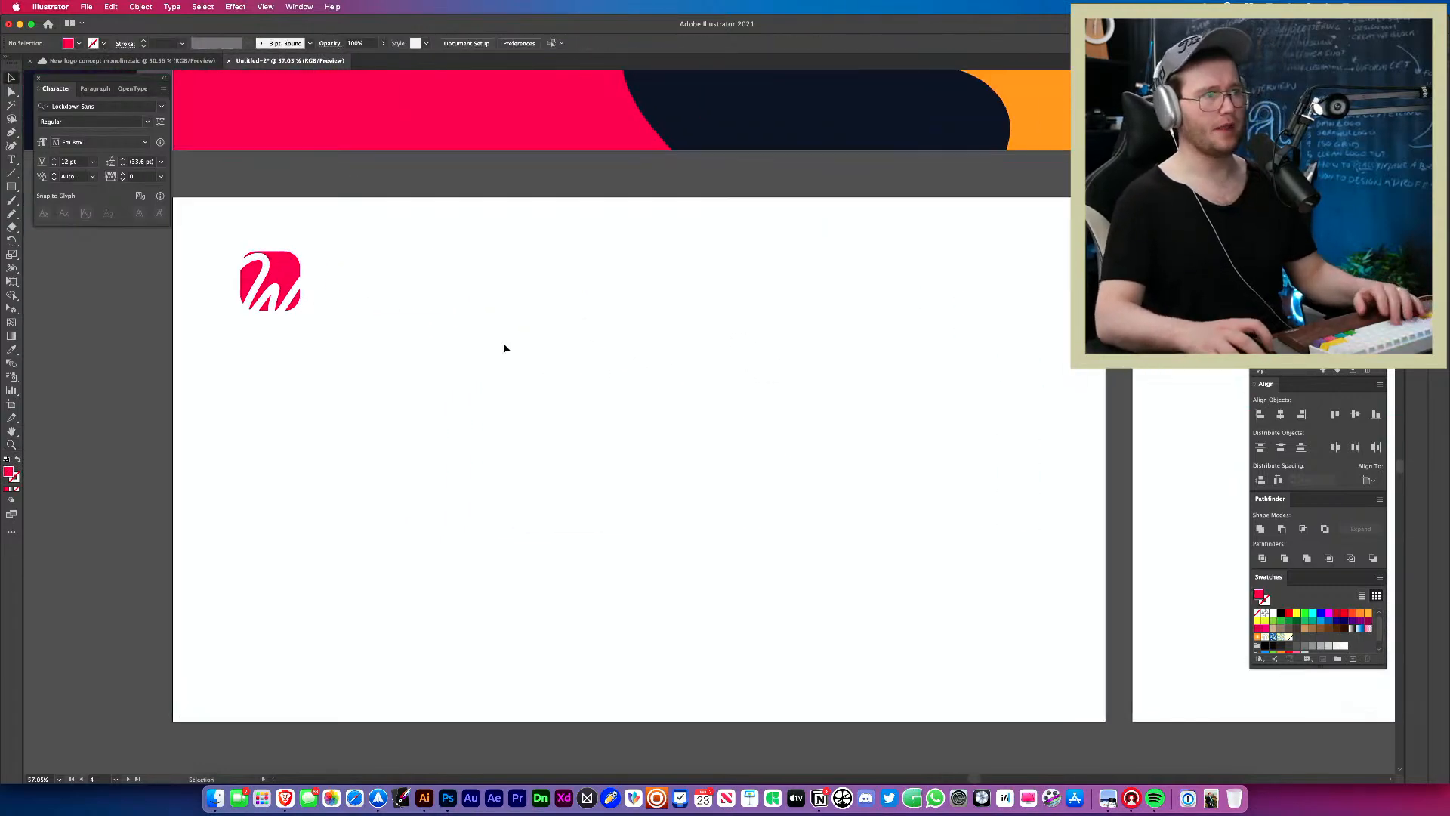
left_click_drag(124, 373, 122, 375)
left_click(143, 309)
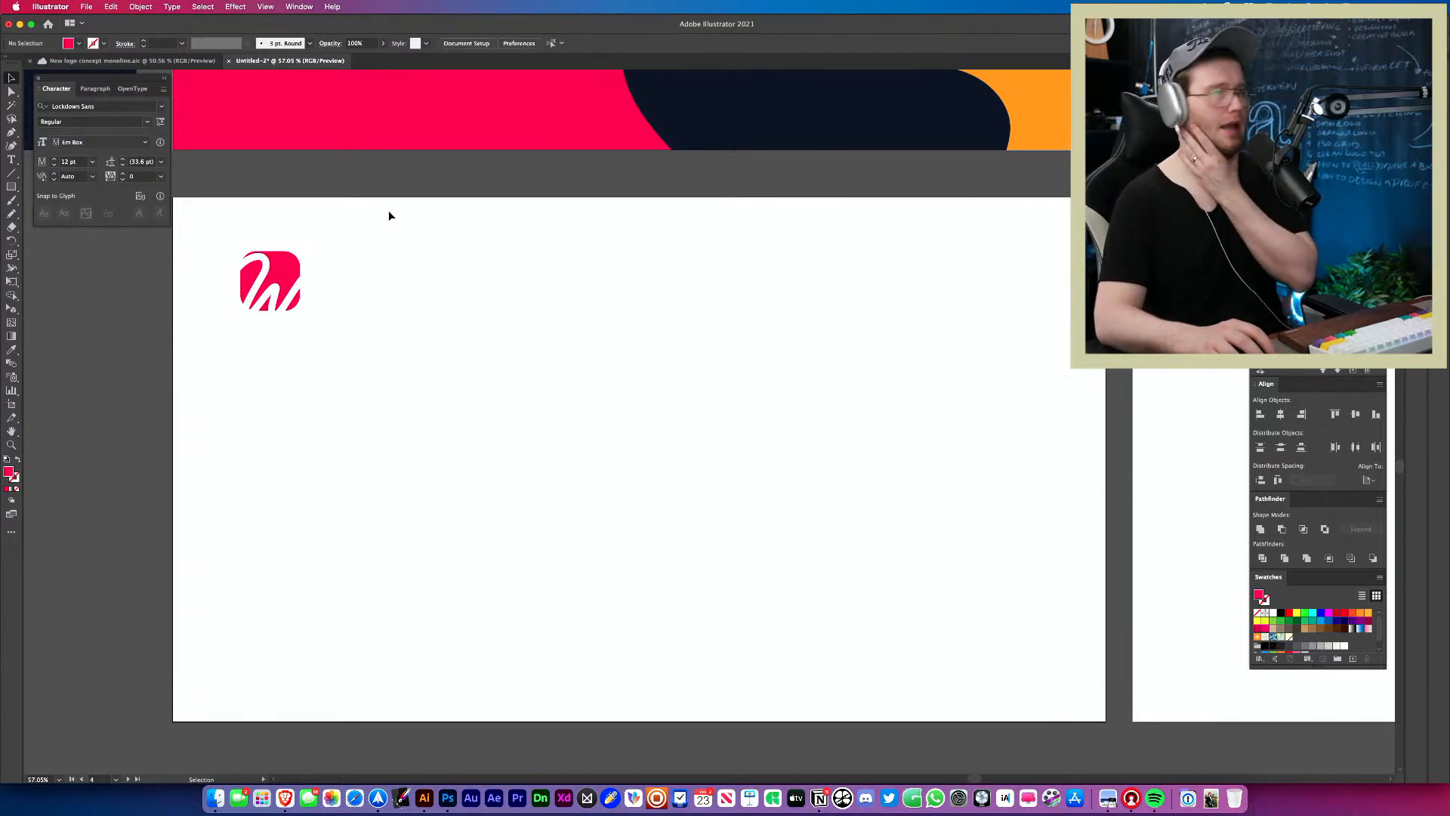
Turn the W icon into a radial repeat, move it to the artboard's middle and set seven instances with a radius of about 204 px.
left_click_drag(414, 201, 171, 432)
left_click(139, 7)
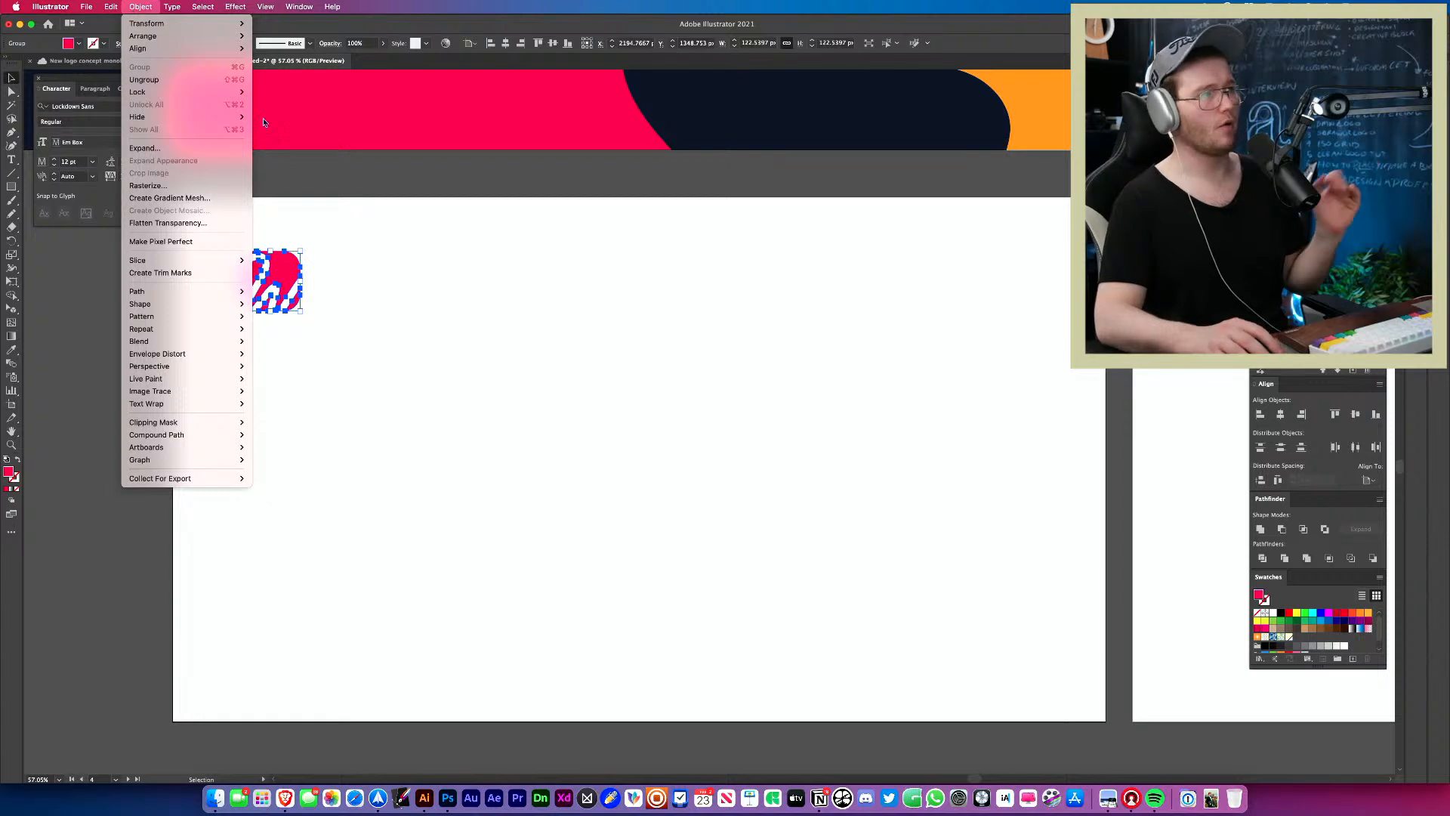
mouse_move(218, 325)
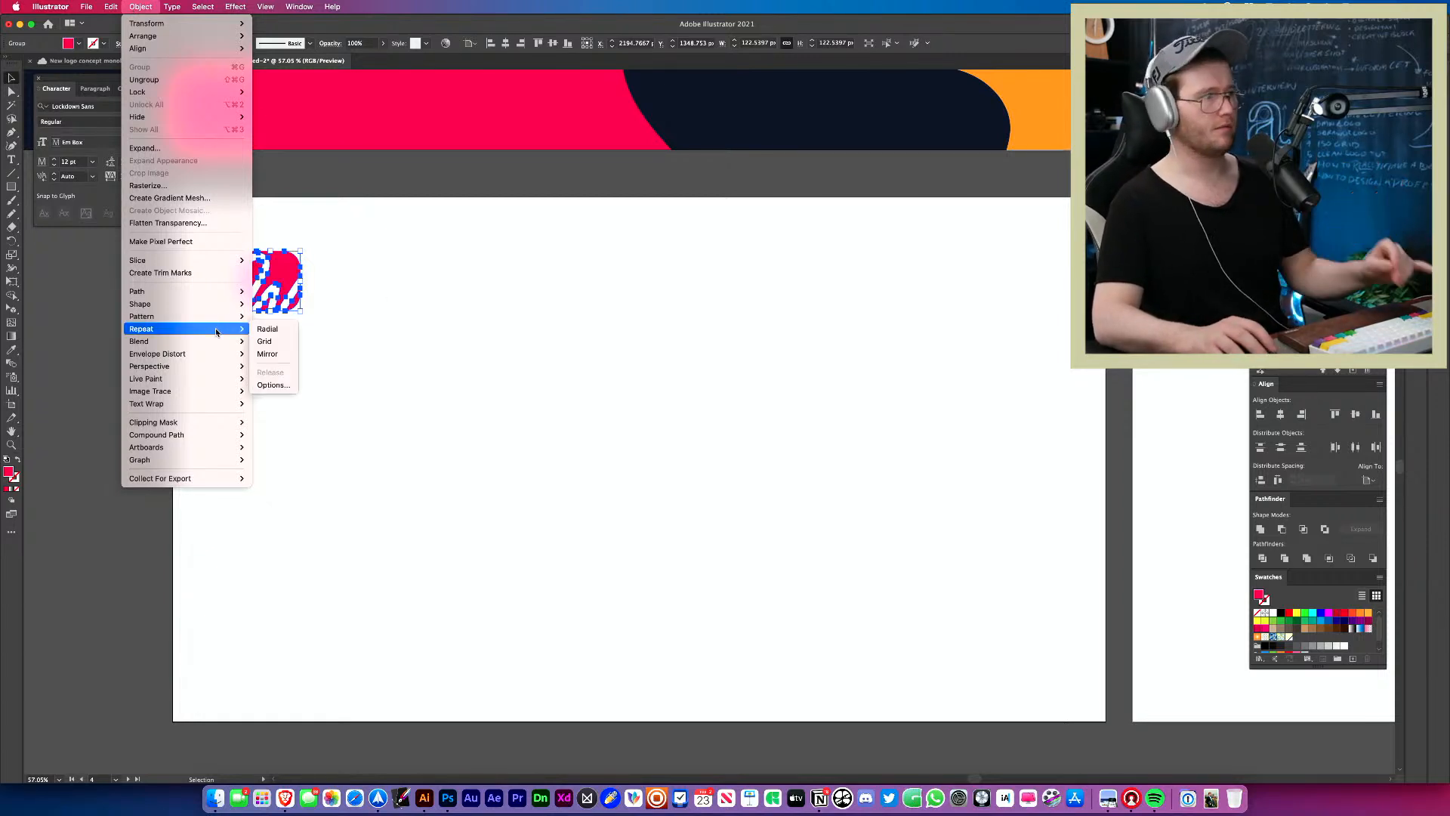
left_click(270, 330)
left_click_drag(346, 309, 745, 412)
left_click_drag(657, 373, 557, 427)
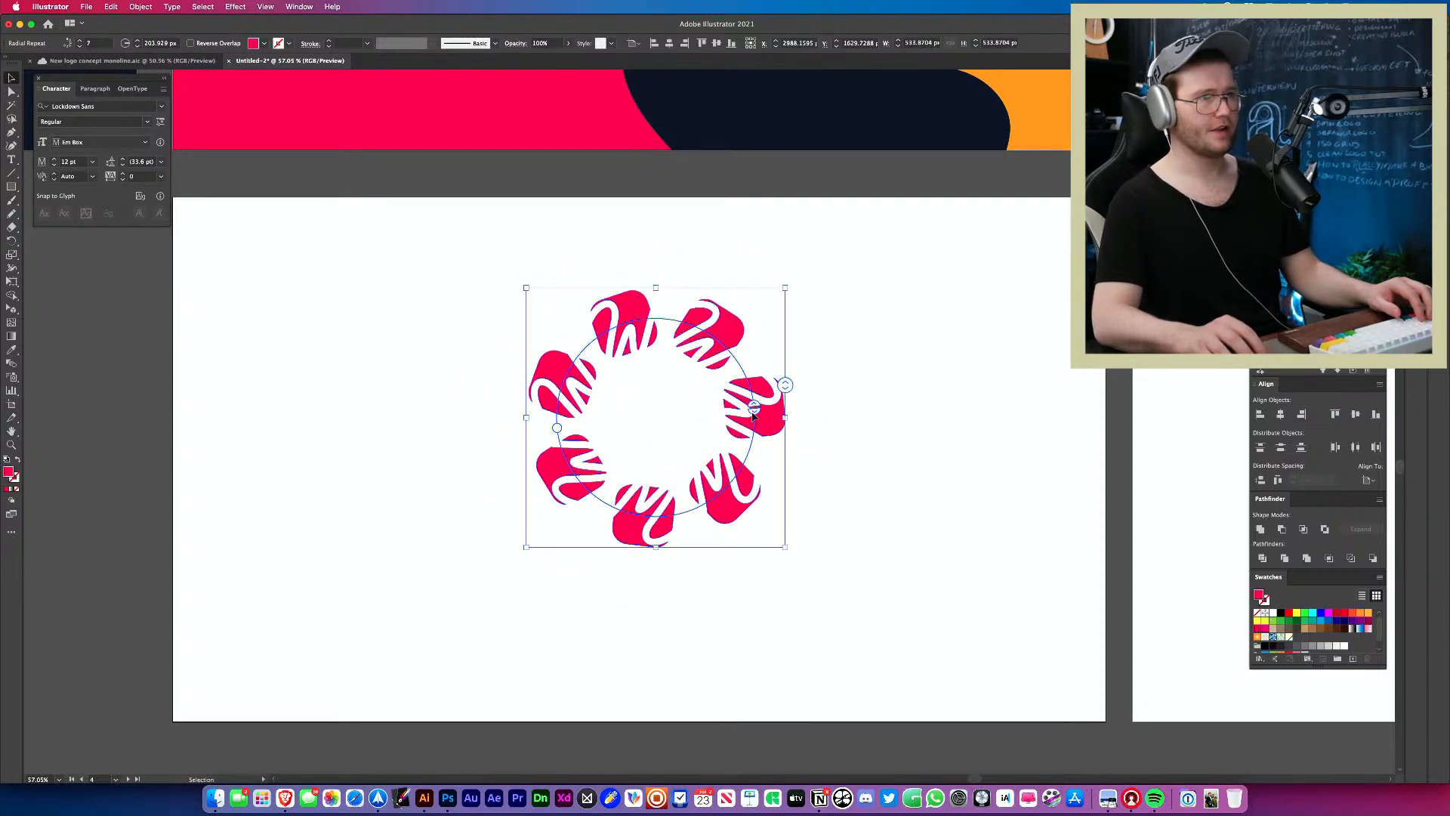
Try partial arcs on the radial repeat, reduce its radius to about 181 px, raise it to 19 instances and scale it down.
left_click_drag(752, 415, 586, 500)
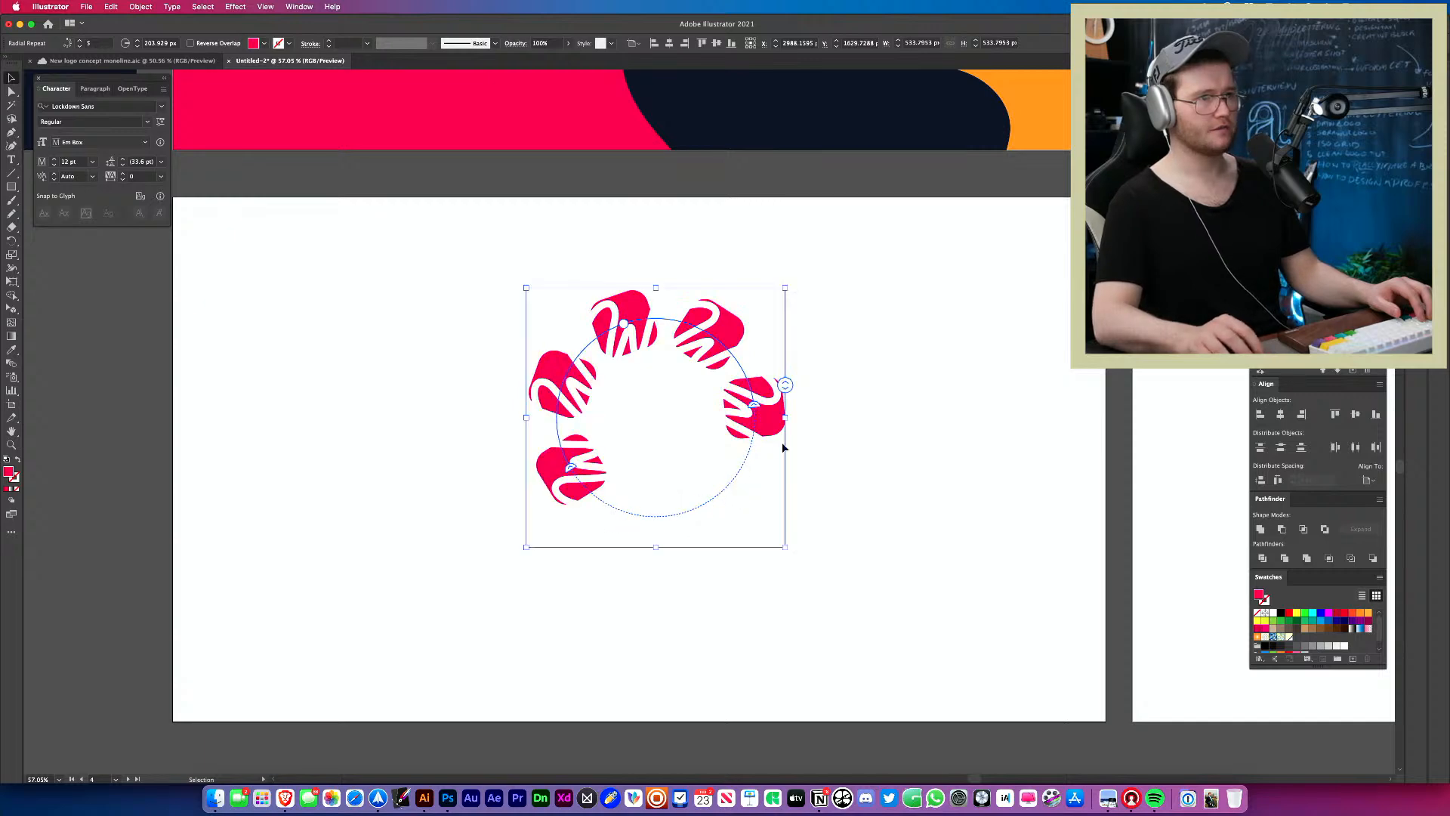
left_click_drag(786, 388, 722, 406)
left_click_drag(877, 411, 744, 391)
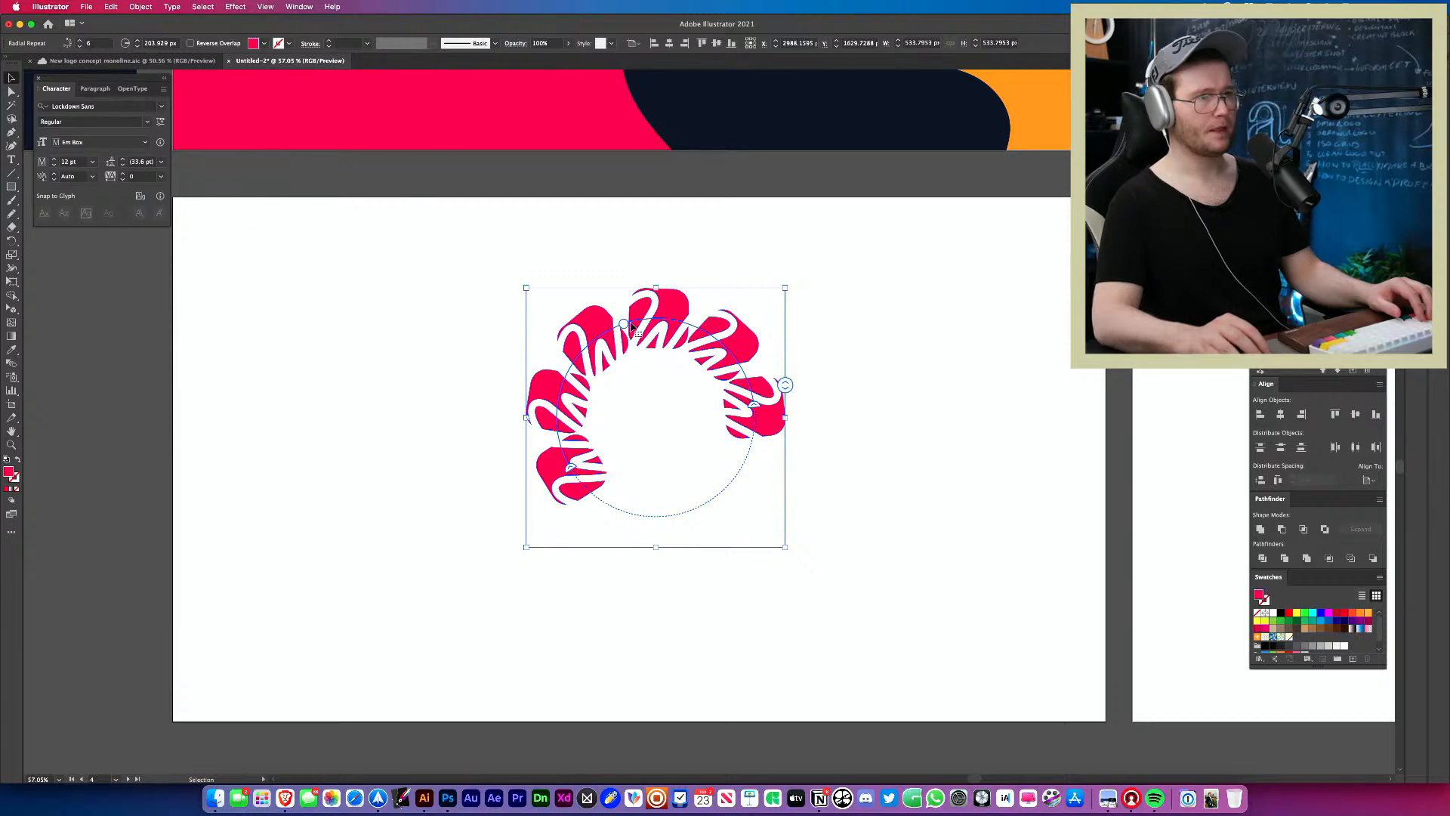
left_click_drag(631, 326, 601, 344)
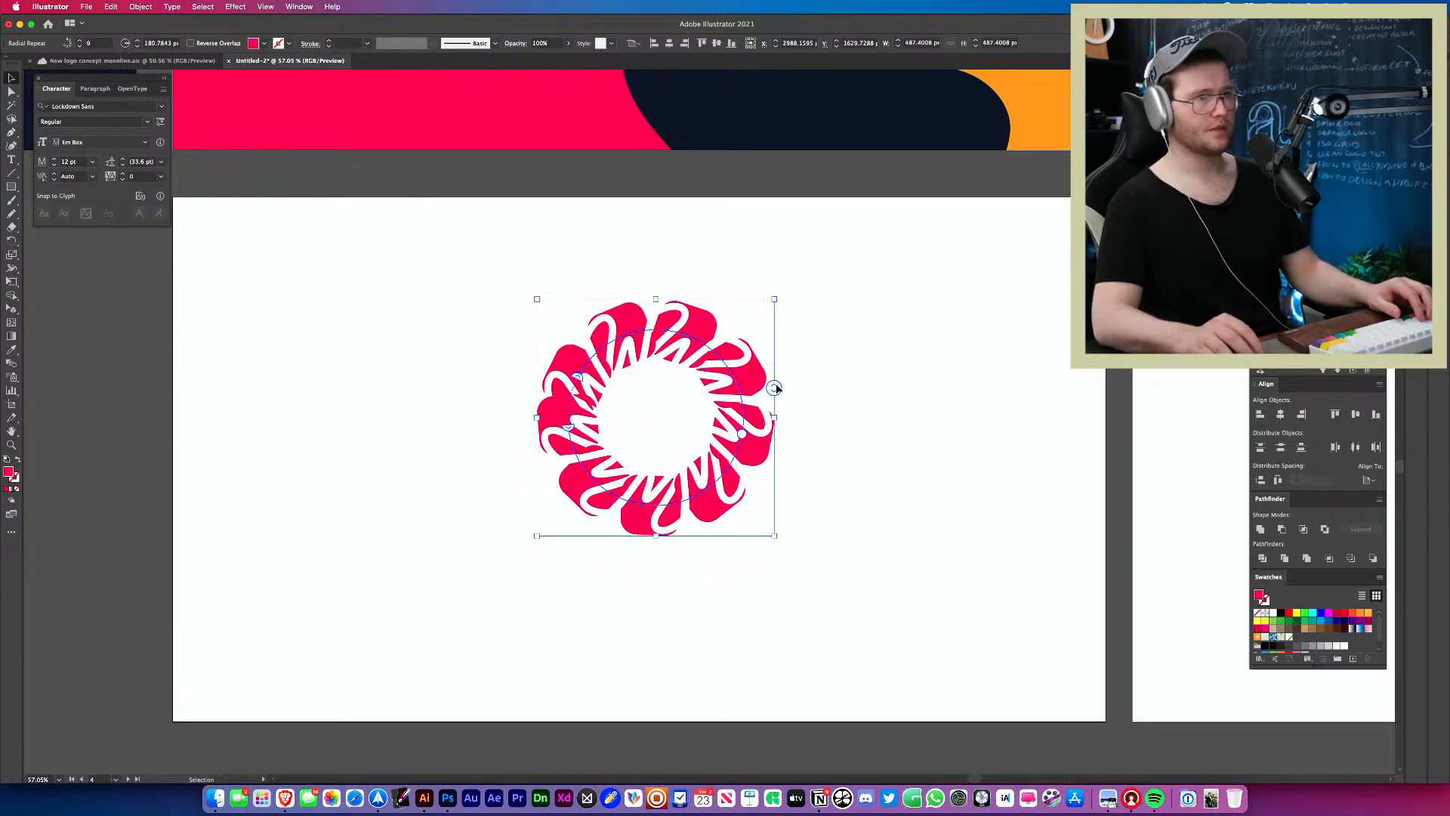
left_click_drag(776, 388, 768, 329)
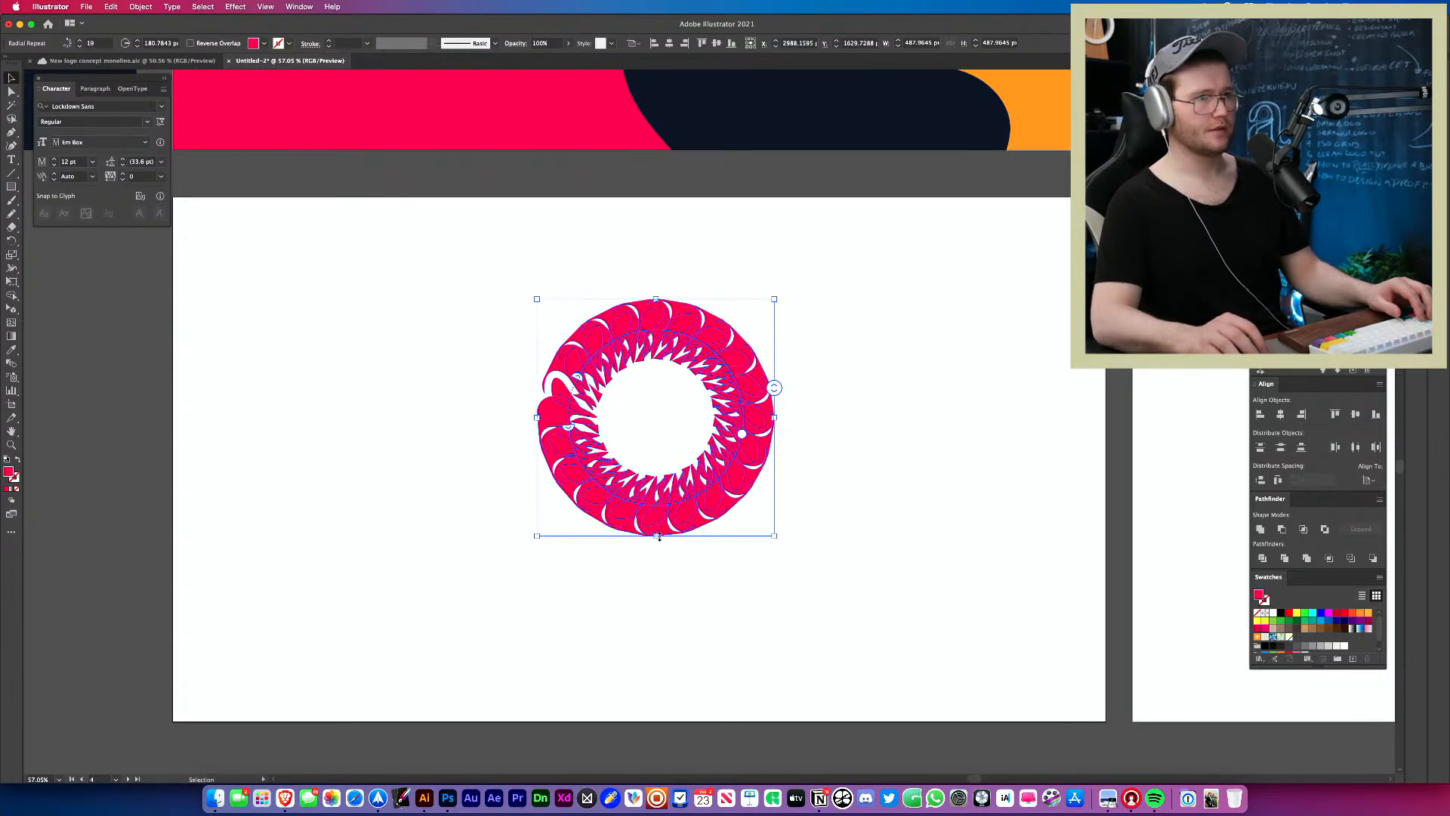
left_click_drag(659, 535, 683, 419)
Undo the radial repeat and its adjustments back to the single enlarged W icon.
key("super+z")
key("super+z")
key("super+z")
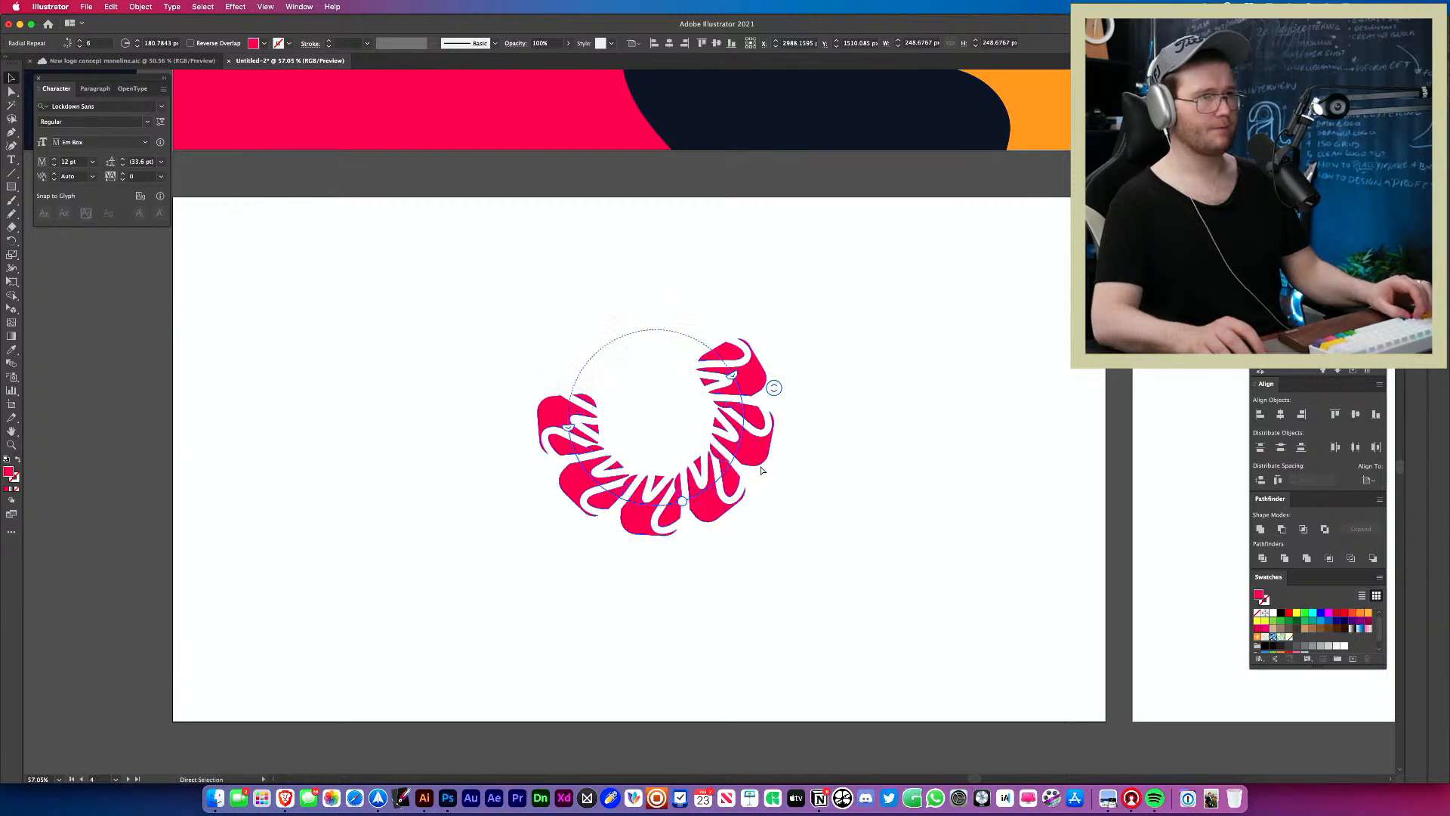
key("super+z")
key("super+z")
key("super+z")
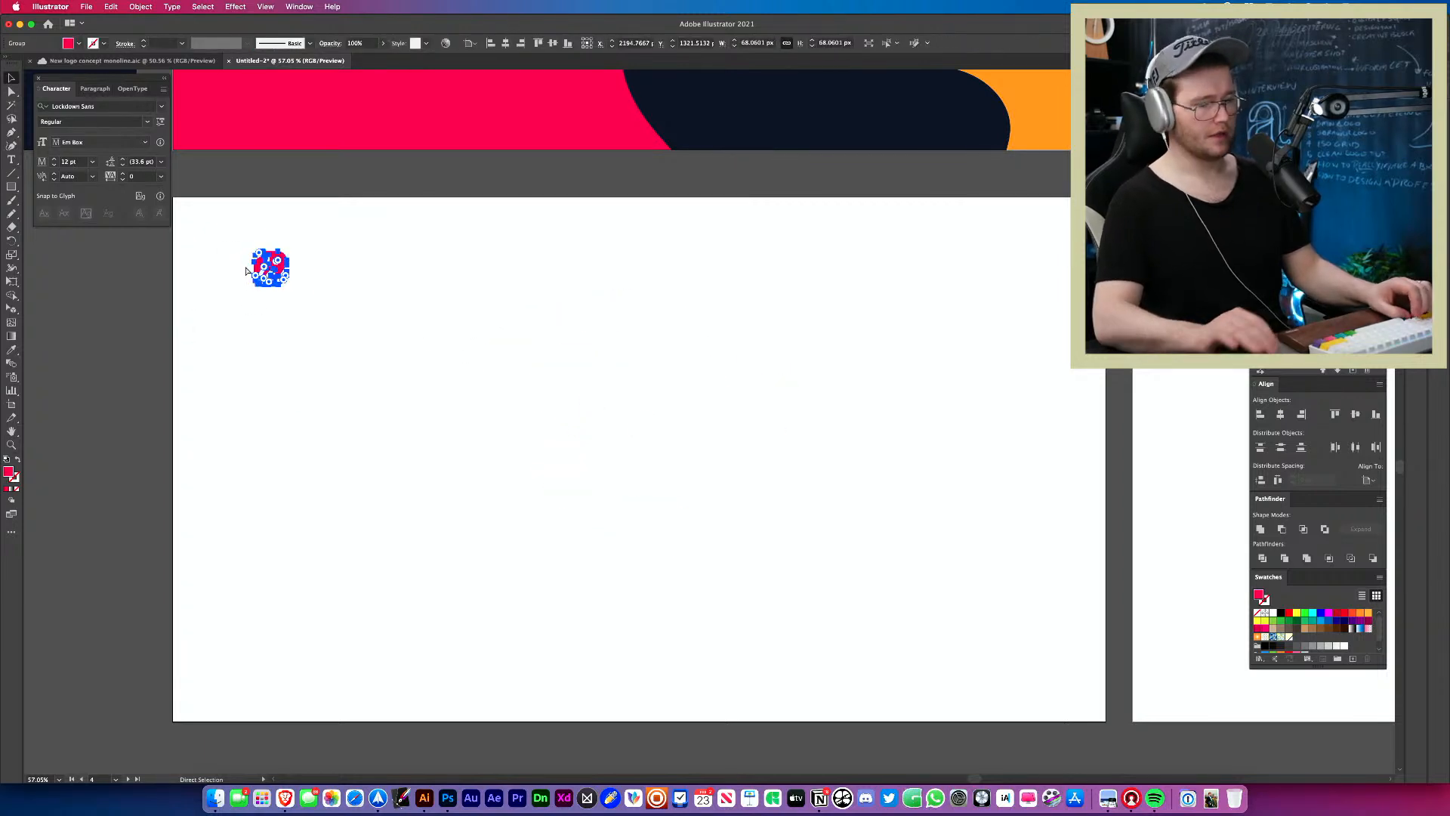
key("super+z")
Try a mirror repeat of the W icon with its vertical axis shifted away from the icon, then undo it.
left_click(148, 7)
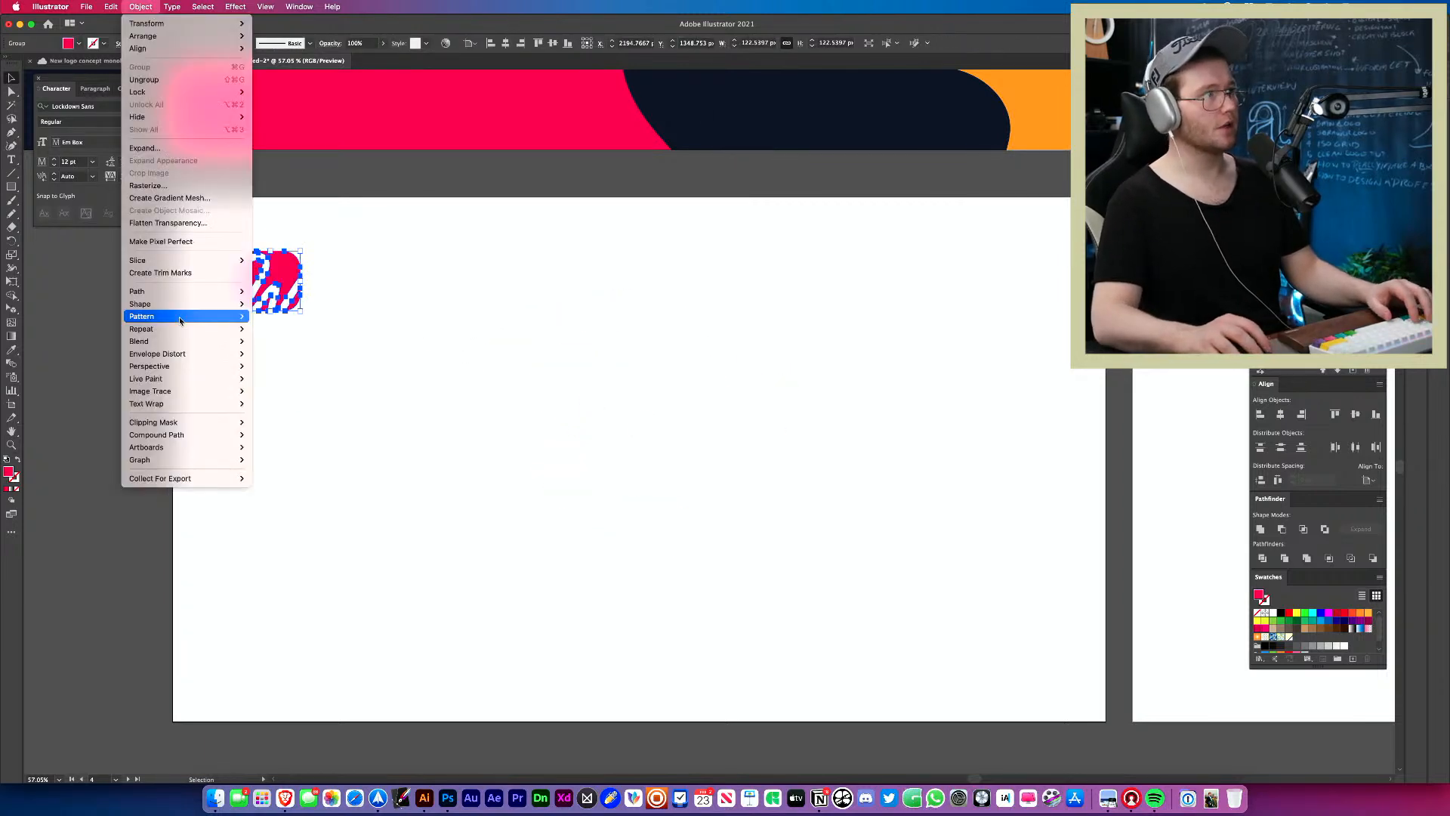
mouse_move(200, 326)
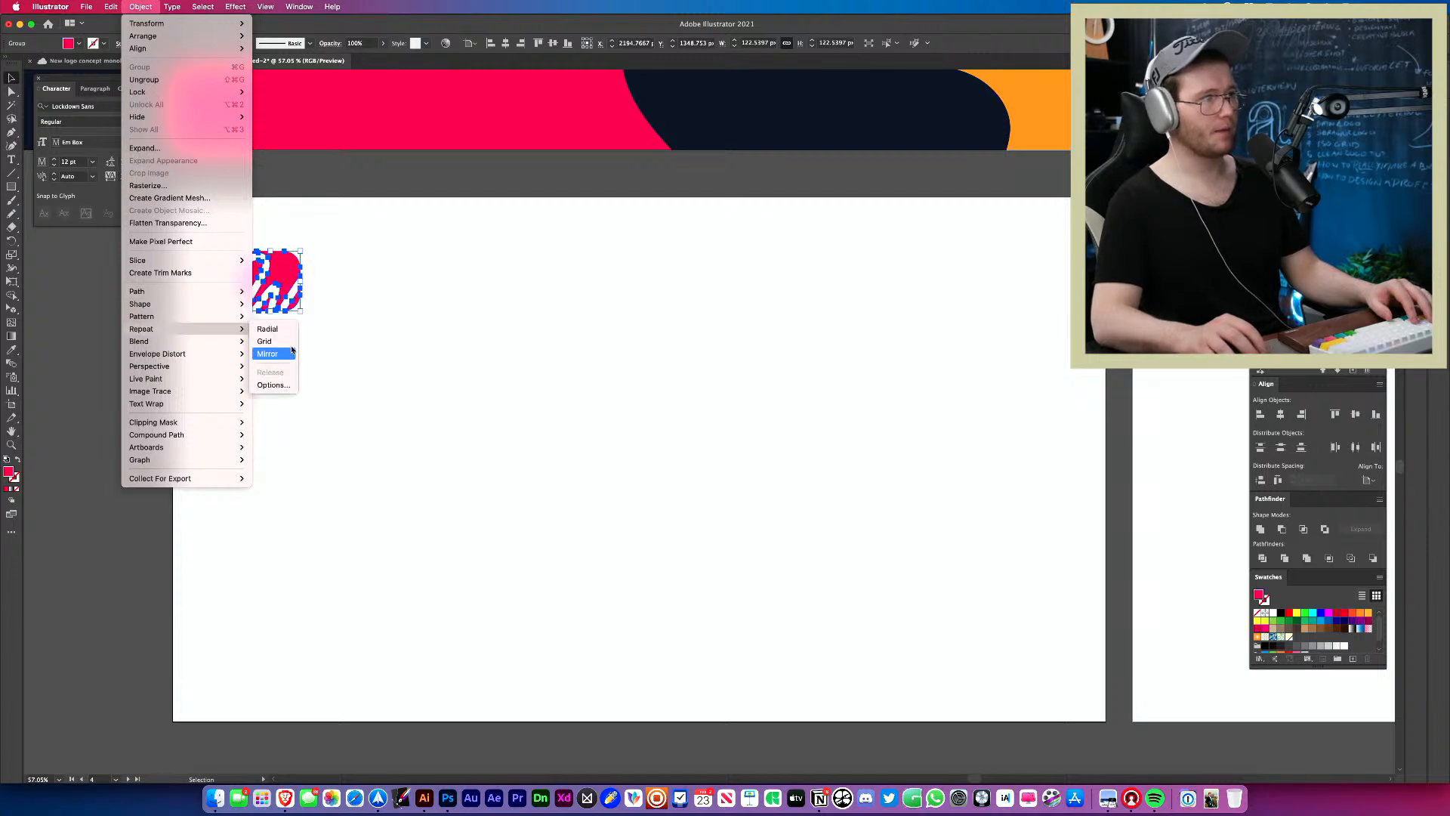
left_click(268, 354)
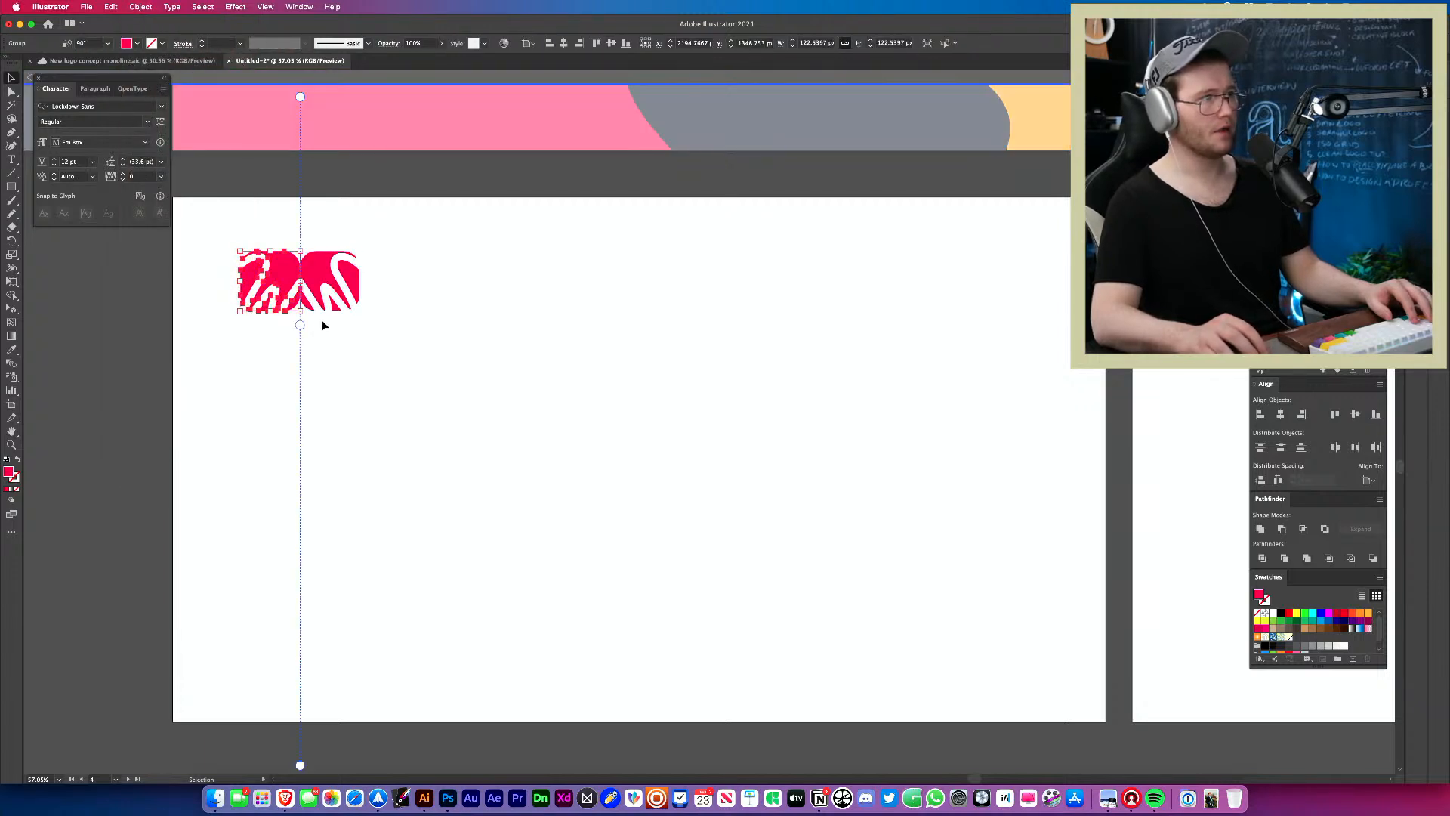
left_click_drag(301, 325, 391, 321)
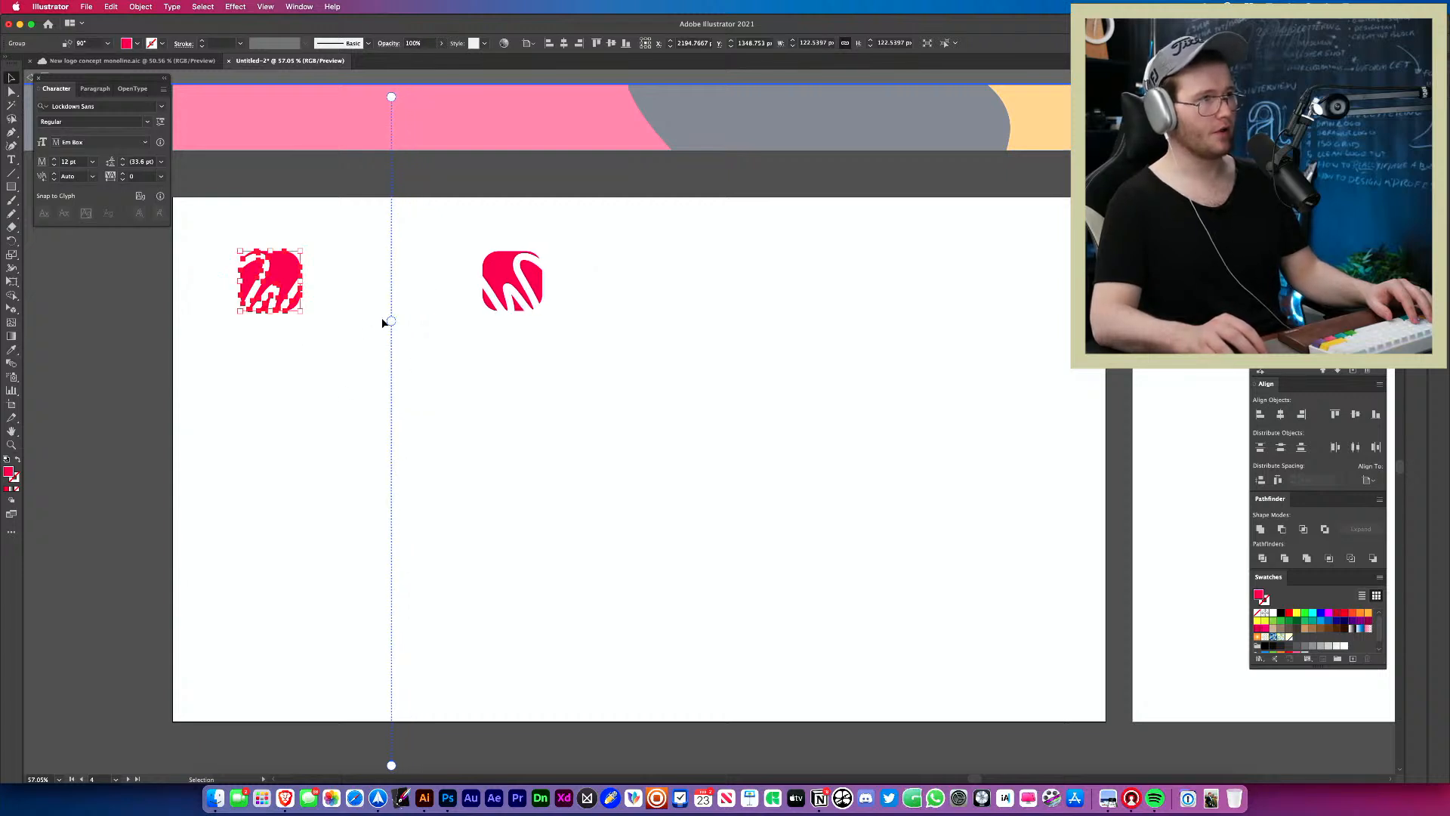
key("super+z")
key("super+z")
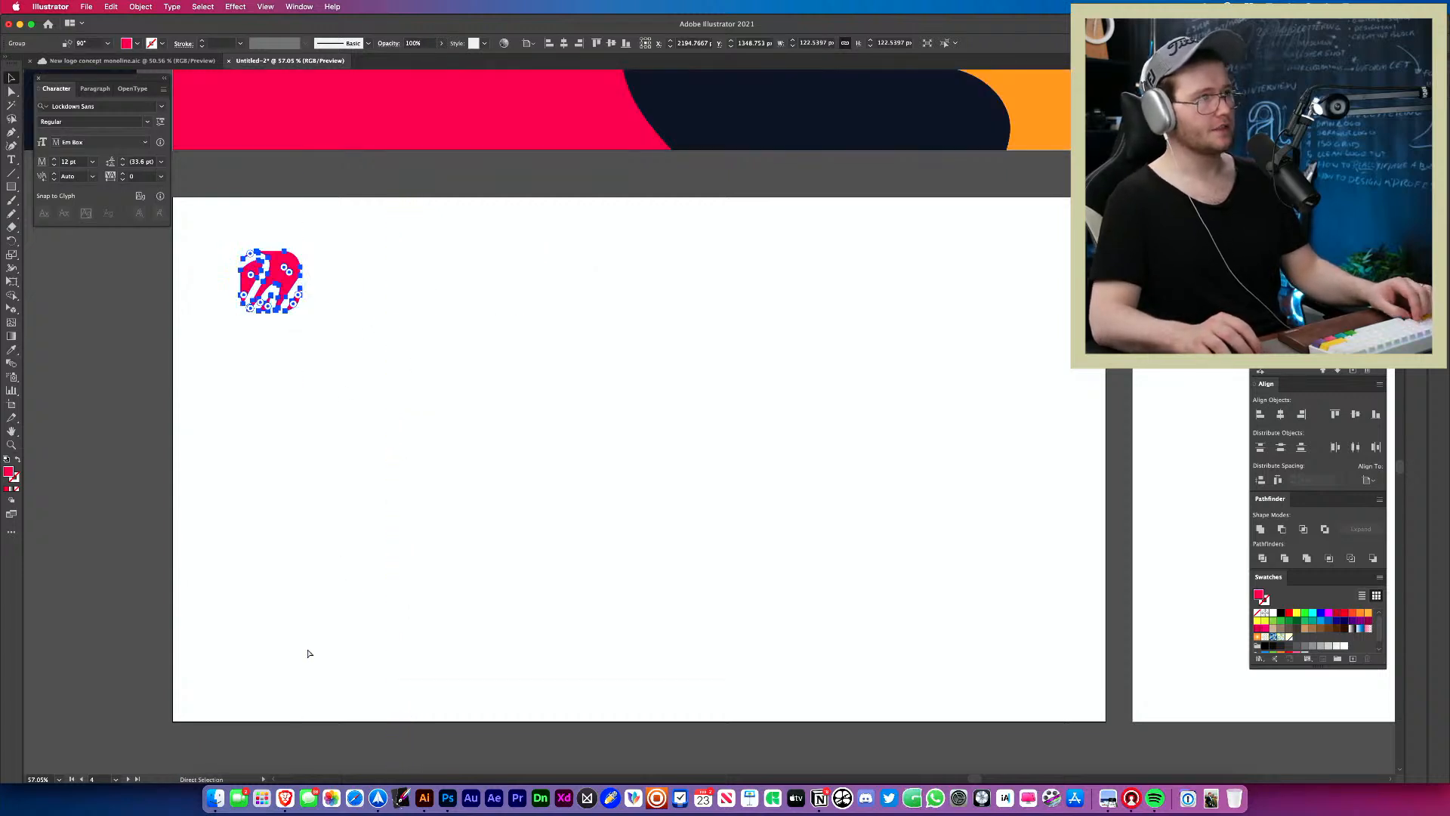
Turn the W icon into a grid repeat and extend it to seven rows and twelve columns across the artboard.
left_click(141, 6)
mouse_move(227, 328)
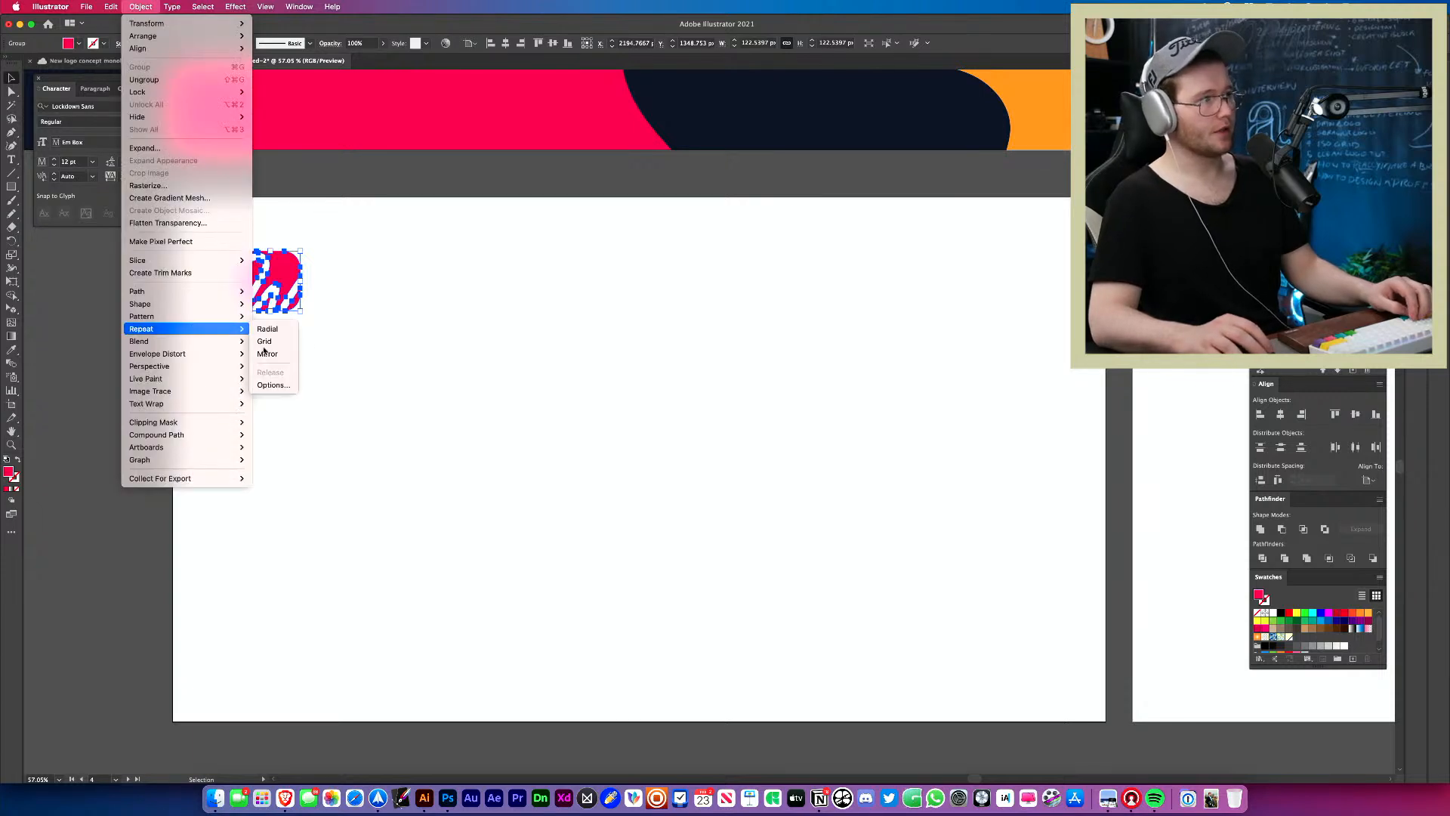
left_click(279, 340)
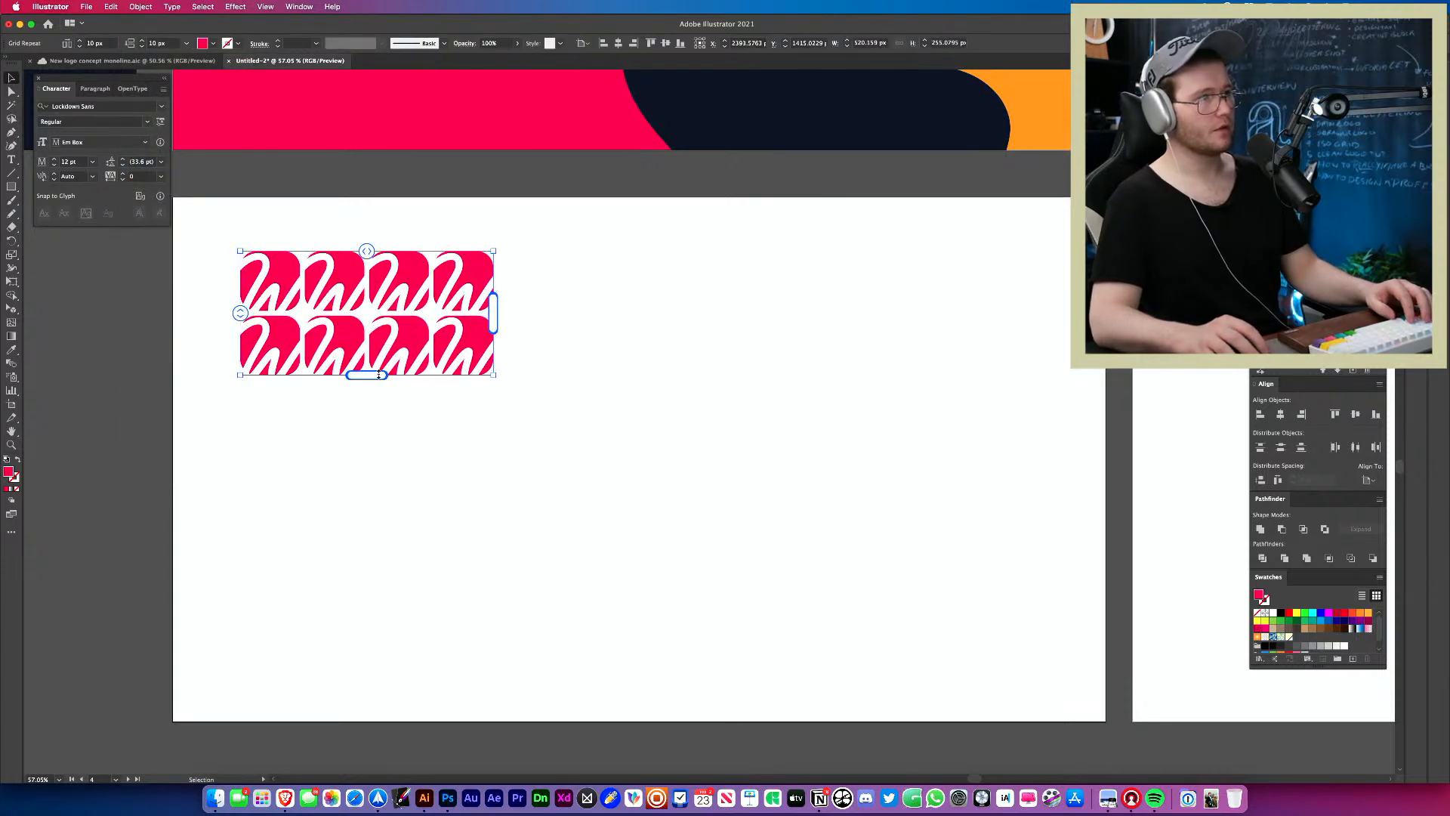
left_click_drag(379, 375, 404, 683)
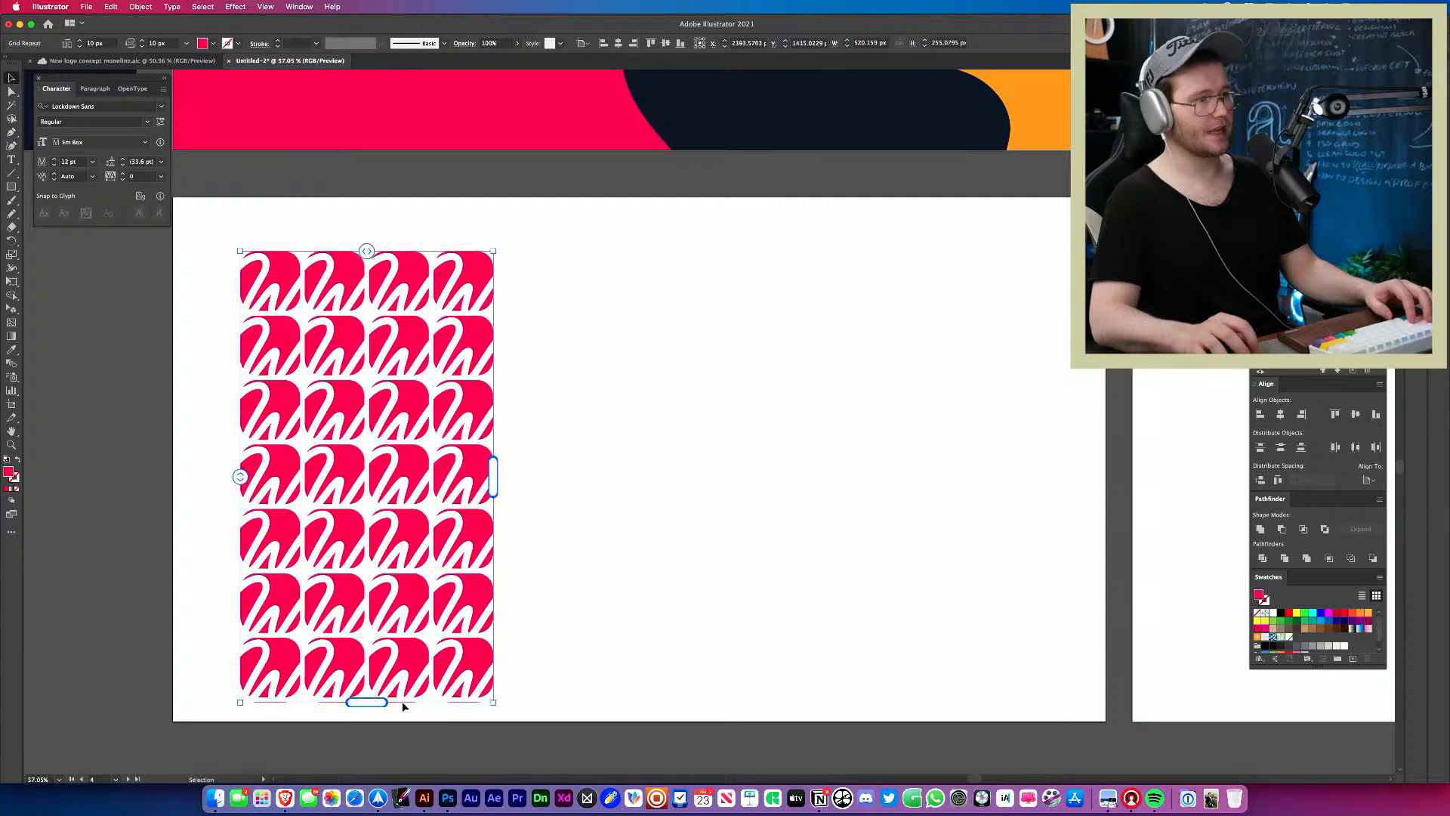
left_click_drag(491, 475, 1015, 470)
Widen the grid's spacing to about 114 px horizontally and 71 px vertically, and enlarge the centred grid to about 1681 px wide.
mouse_move(241, 482)
left_mouse_down()
mouse_move(238, 466)
mouse_move(243, 508)
left_mouse_up()
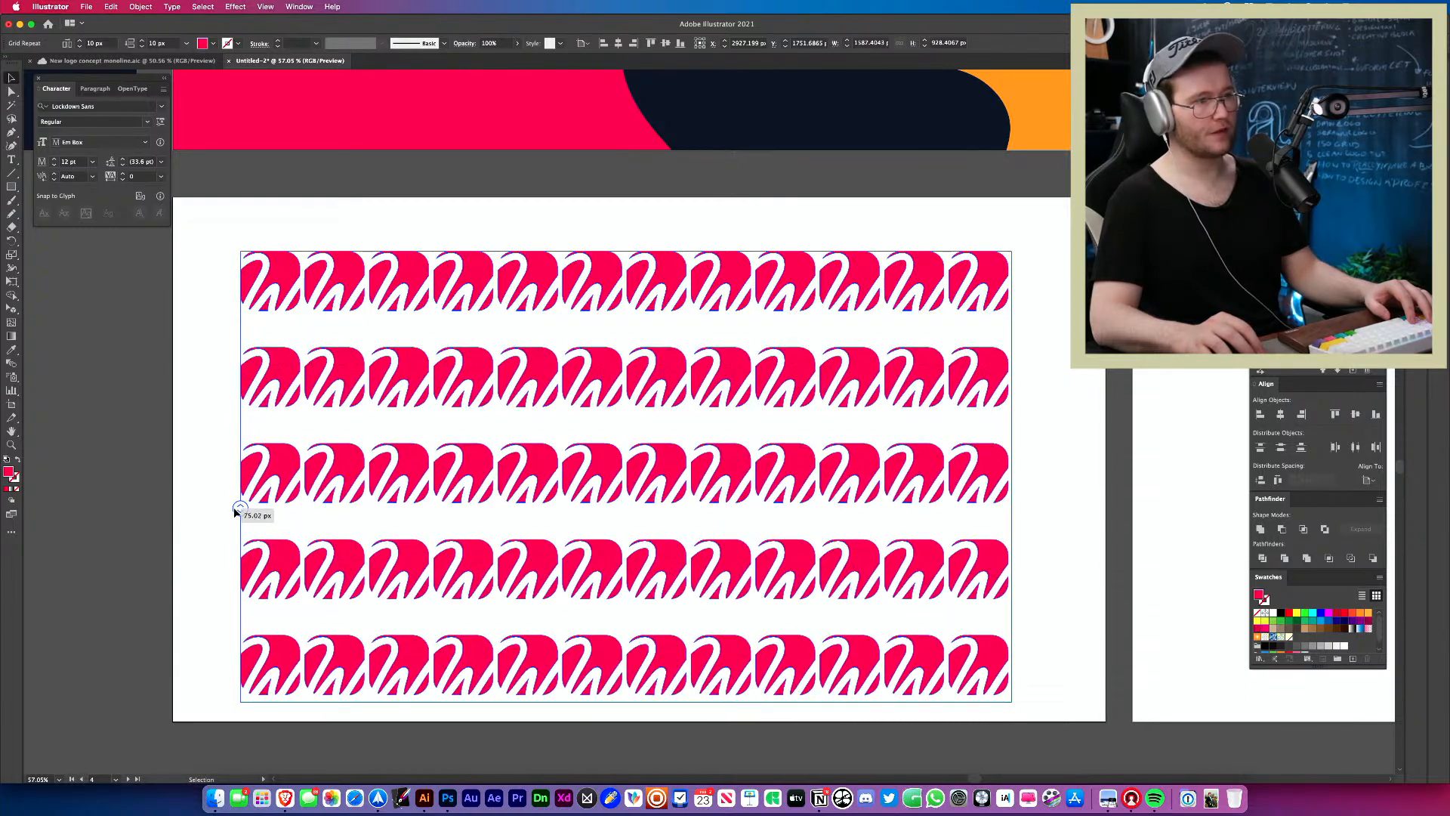
left_click_drag(626, 252, 676, 251)
left_click_drag(738, 300, 754, 290)
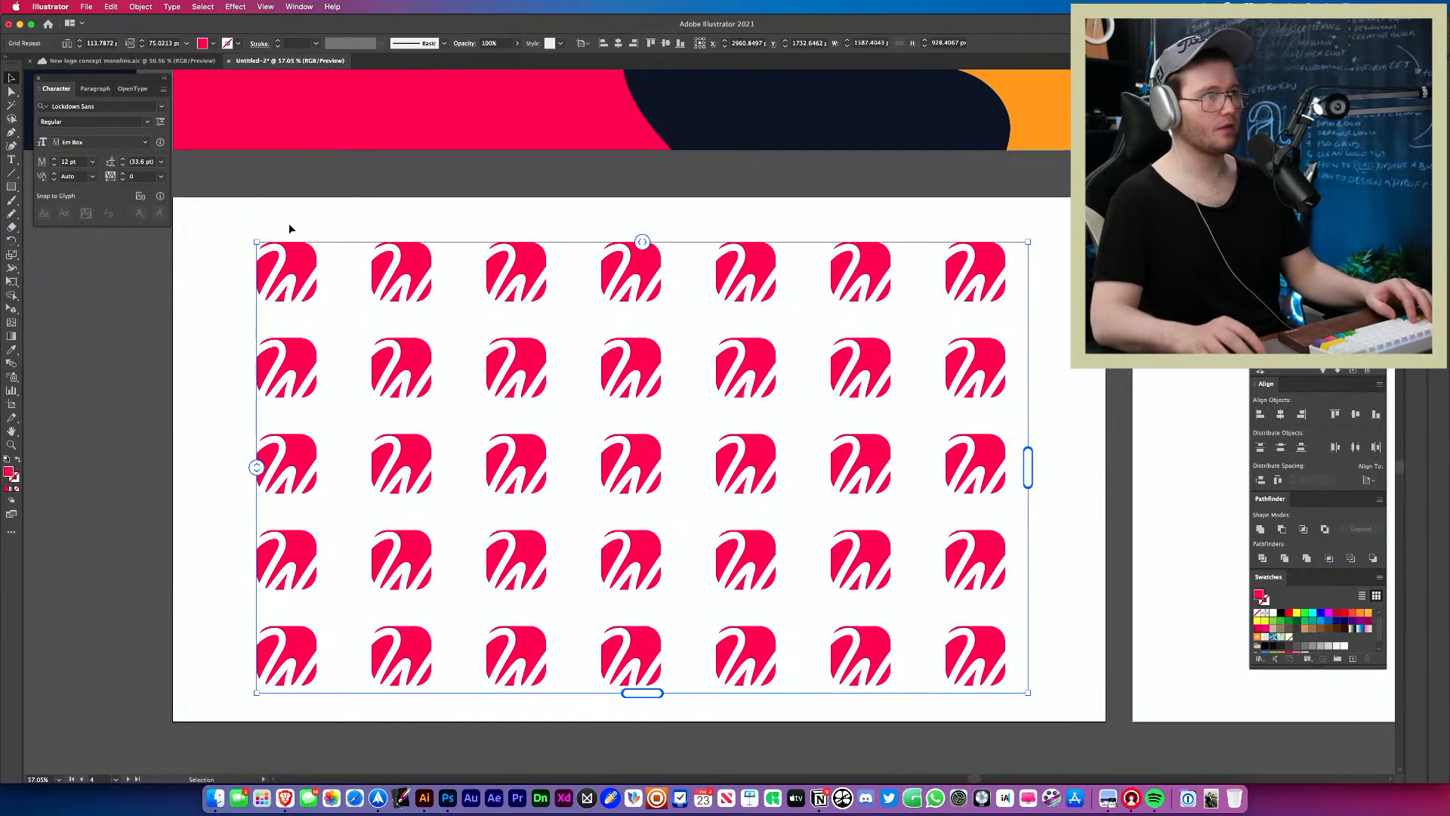
left_click_drag(257, 242, 211, 218)
left_click_drag(979, 459, 999, 466)
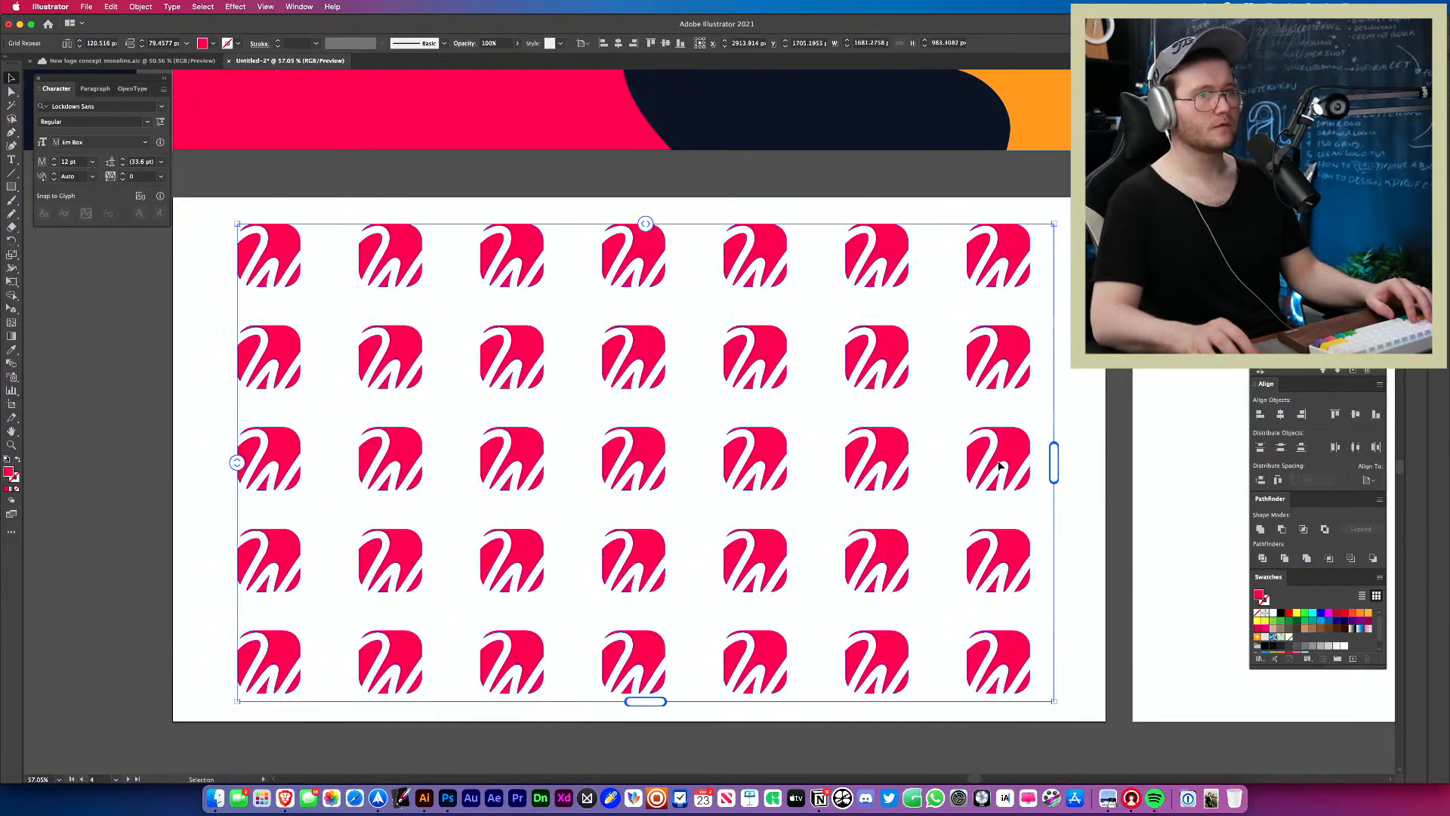
Expand the grid repeat into plain artwork and release its clipping mask.
left_click(140, 7)
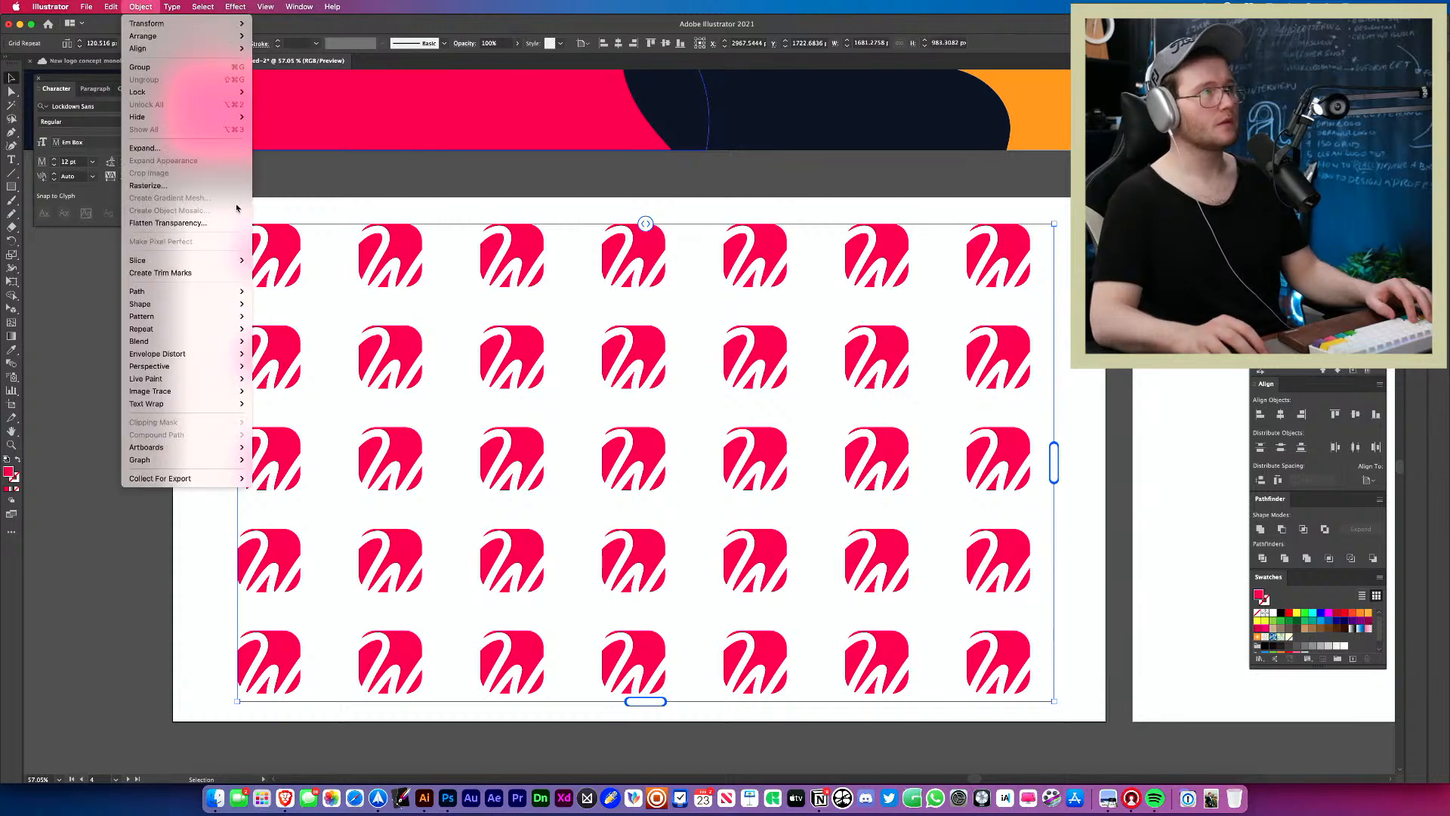
left_click(205, 149)
left_click(101, 232)
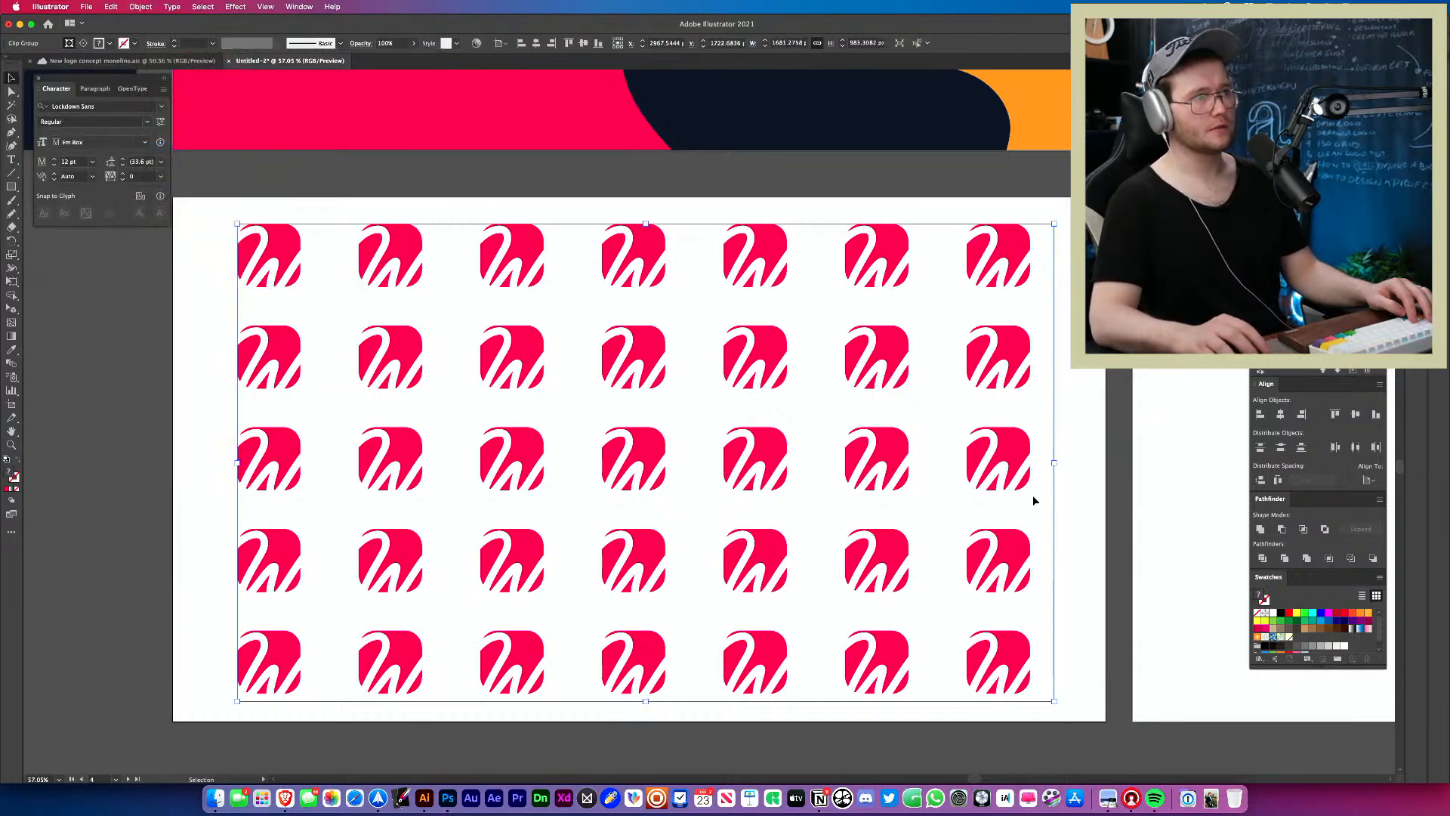
right_click(1041, 462)
left_click(1076, 541)
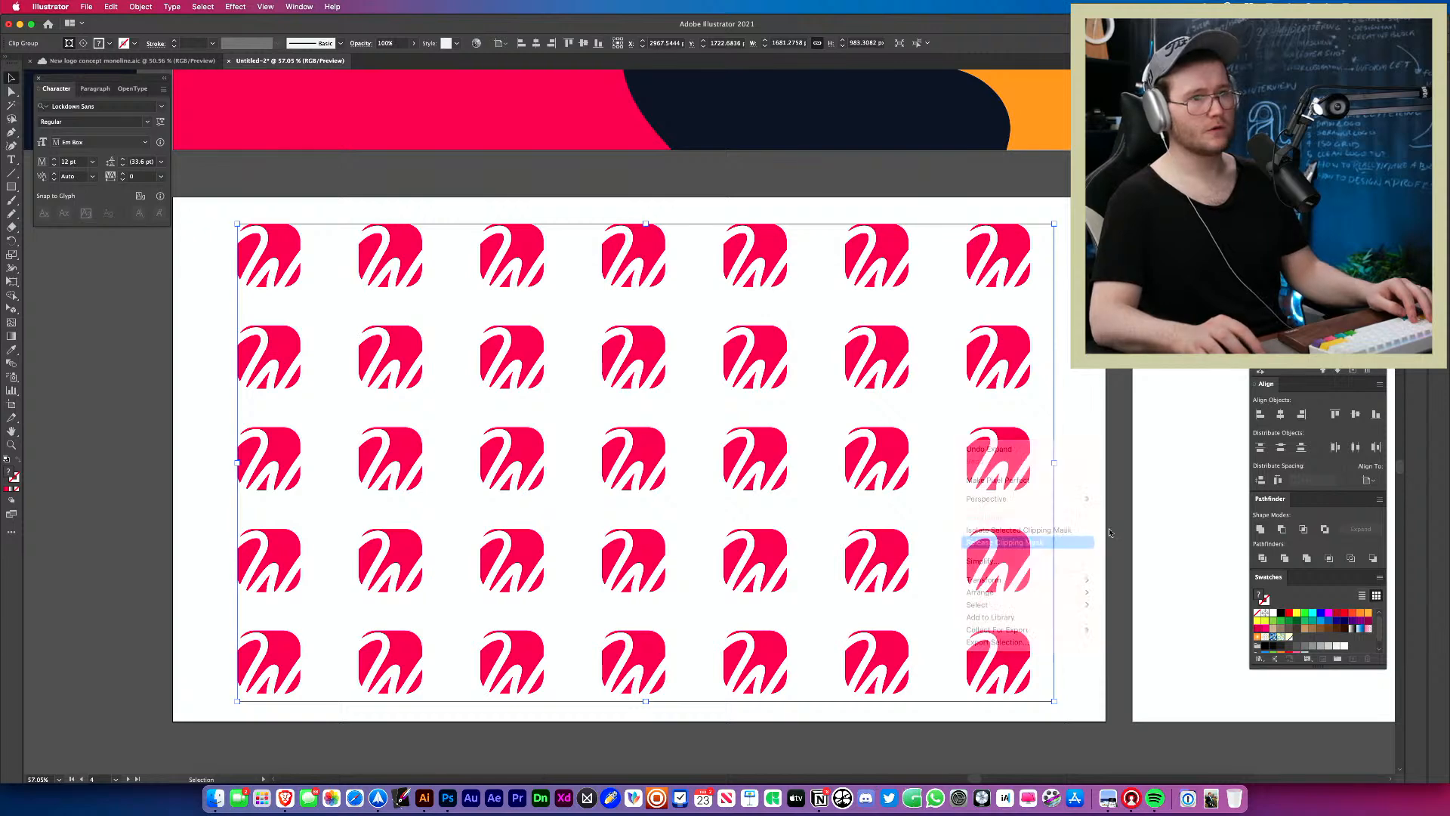
left_click(1130, 443)
key("super+a")
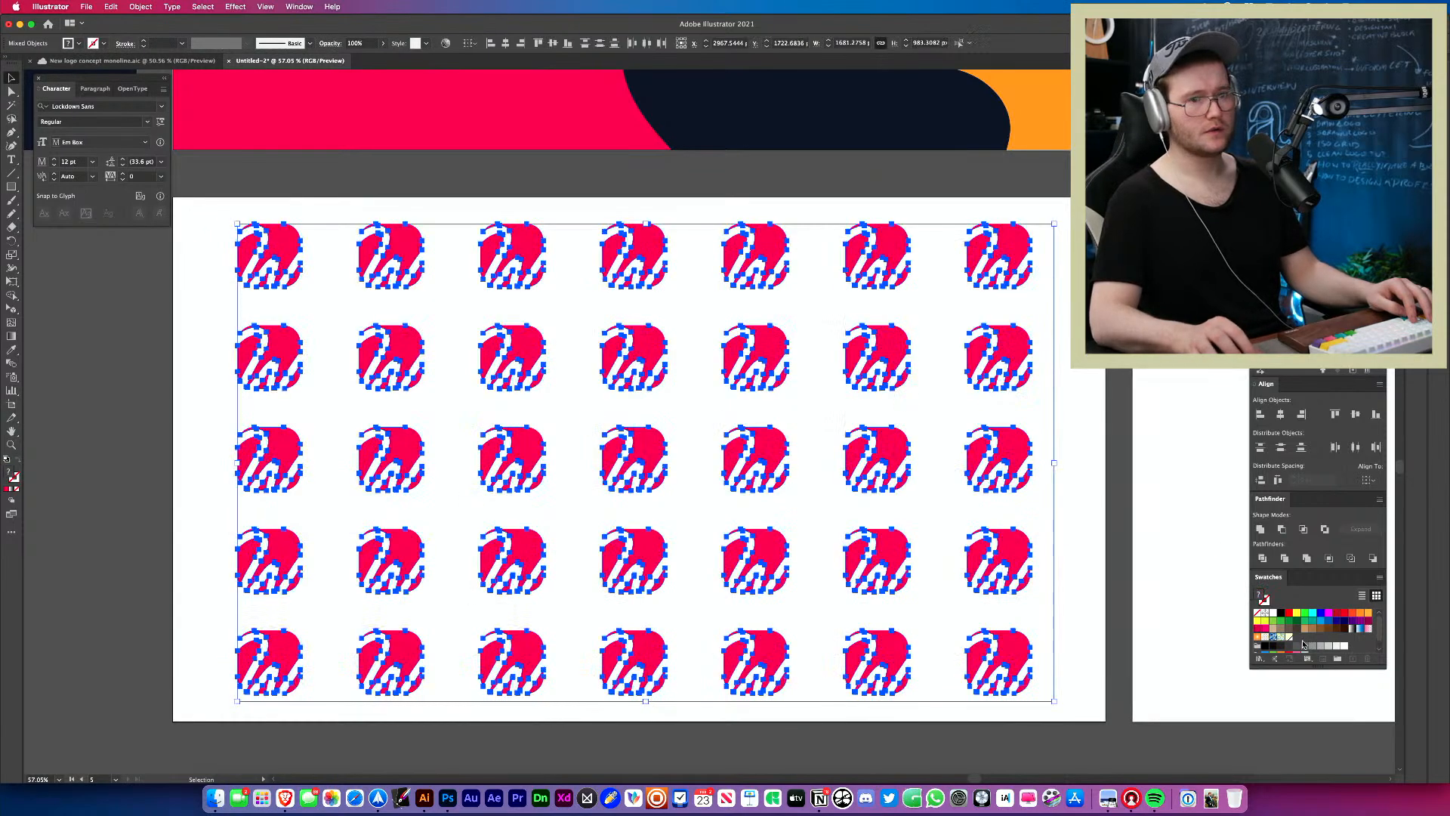
left_click(1339, 647)
left_click(1072, 602)
key("super+z")
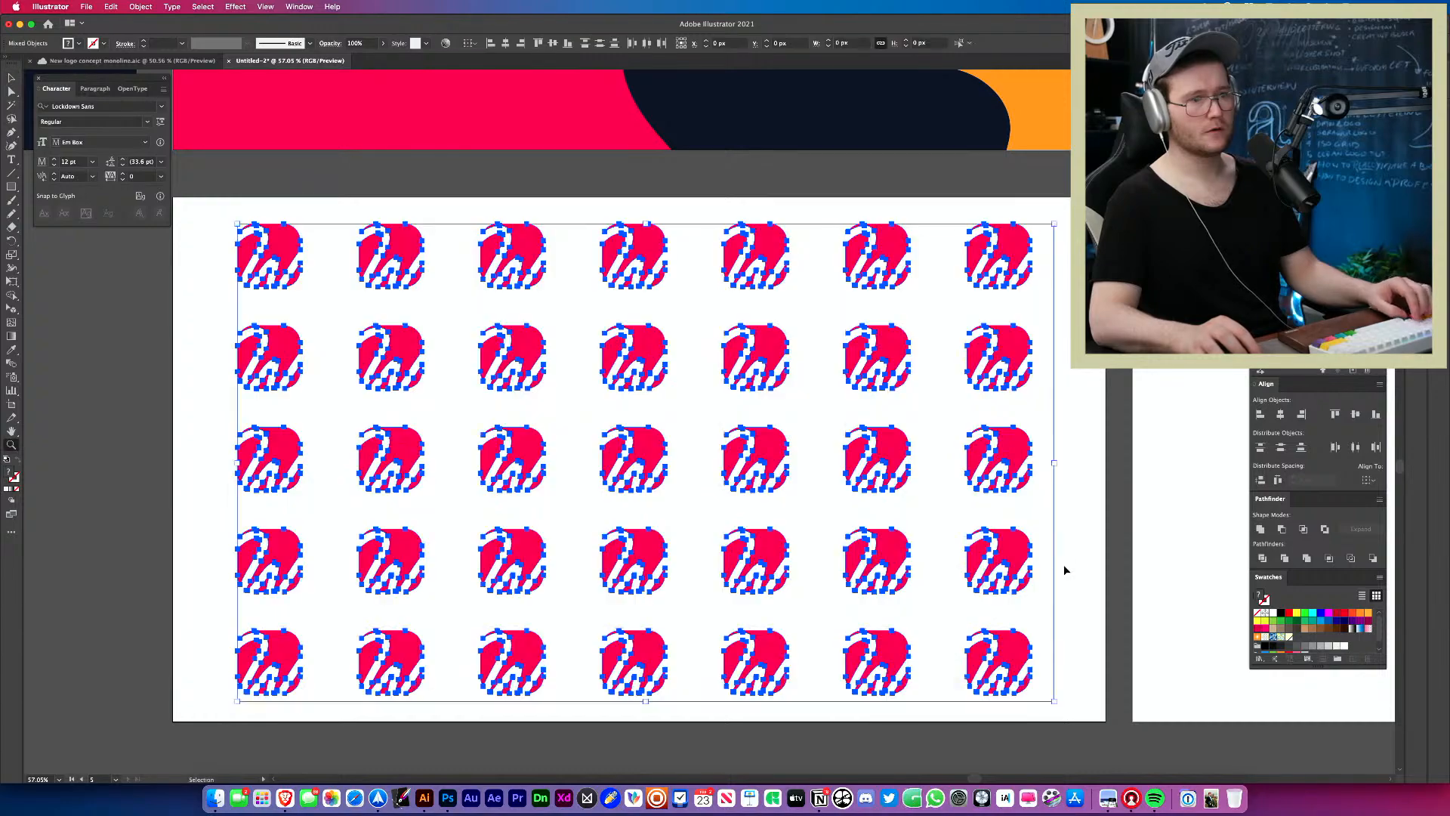
Select the whole grid of W icons and check its placement on the artboard.
key("z")
left_click(1095, 556)
left_click_drag(862, 510, 733, 418)
left_click_drag(733, 418, 861, 559)
key("v")
left_click(862, 559)
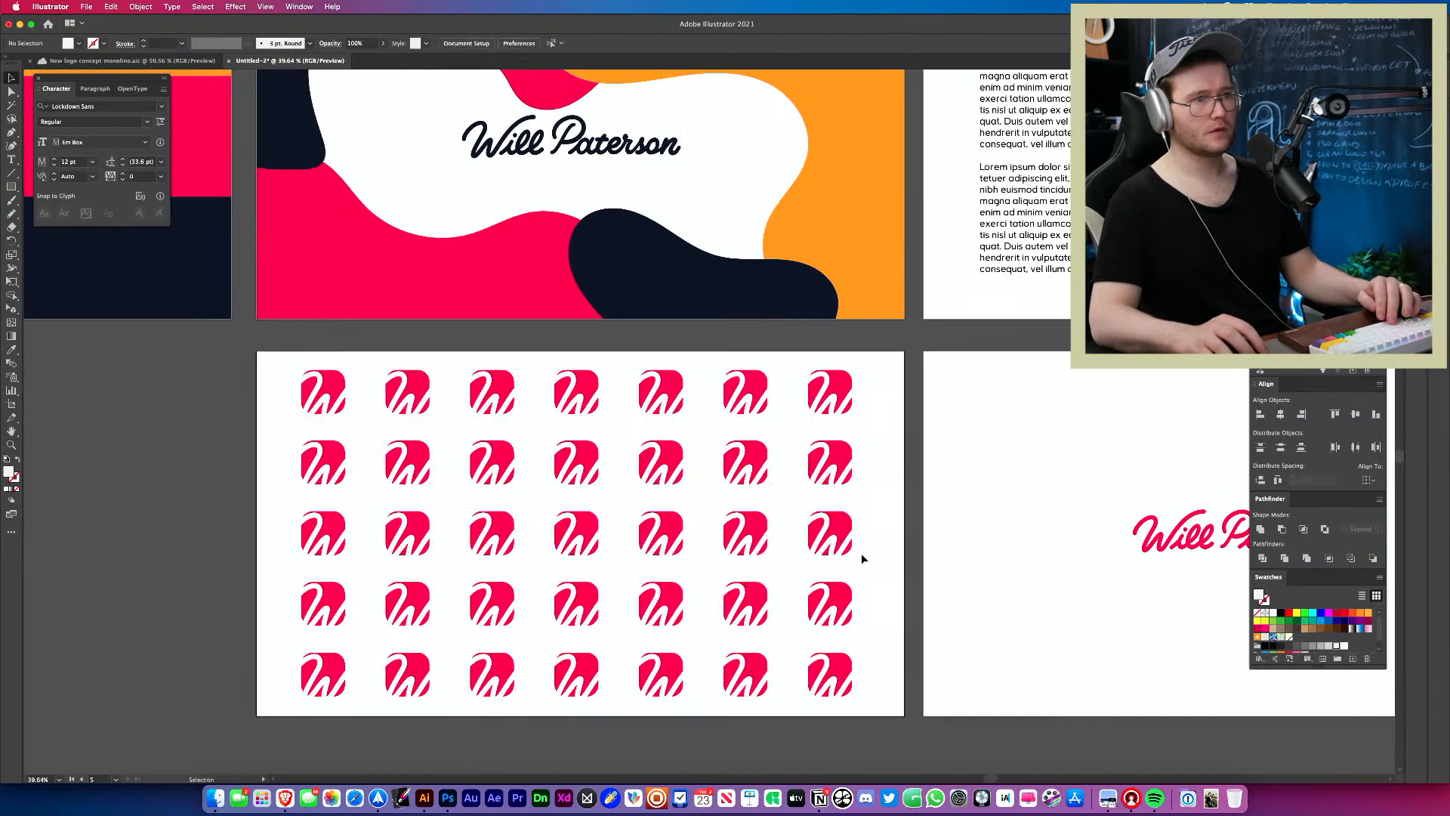
key("super+a")
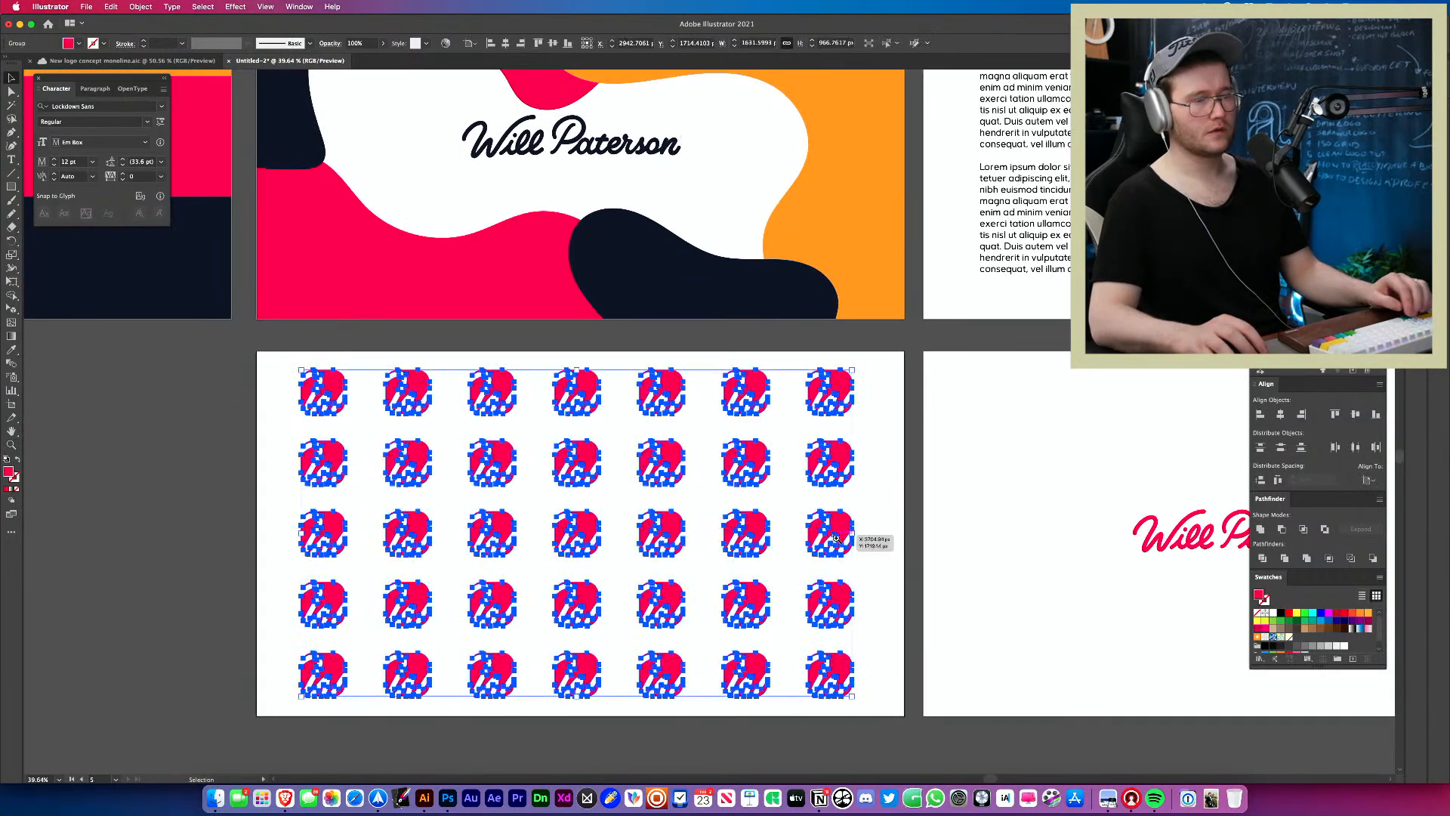
scroll(758, 528, "up", 2)
left_click_drag(755, 534, 666, 534)
key("super+z")
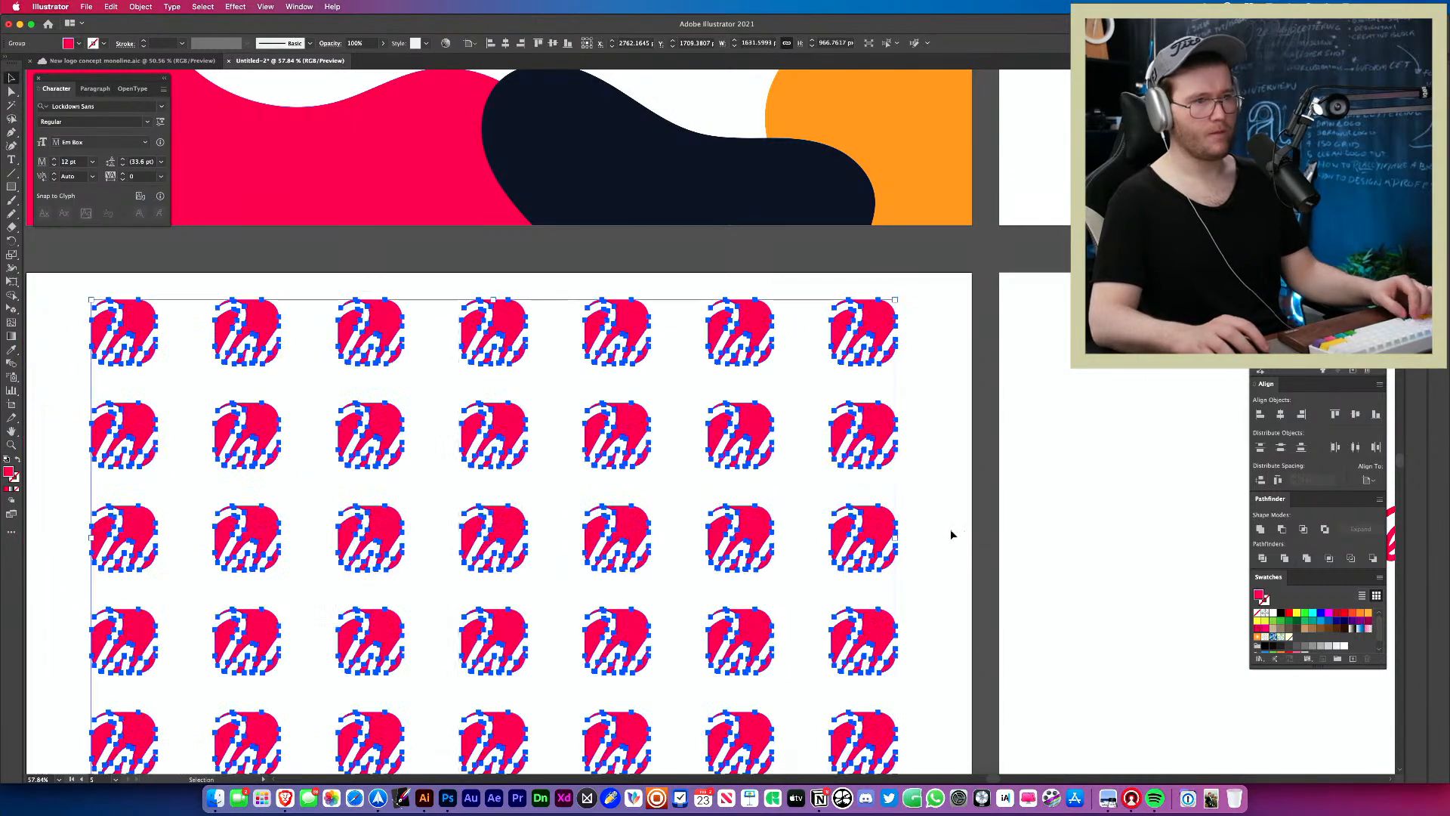
left_click(951, 534)
Switch to the Brave browser, search Google for "chick fille" and enlarge the Chick-fil-A logo image.
key("super+Tab")
key("super+t")
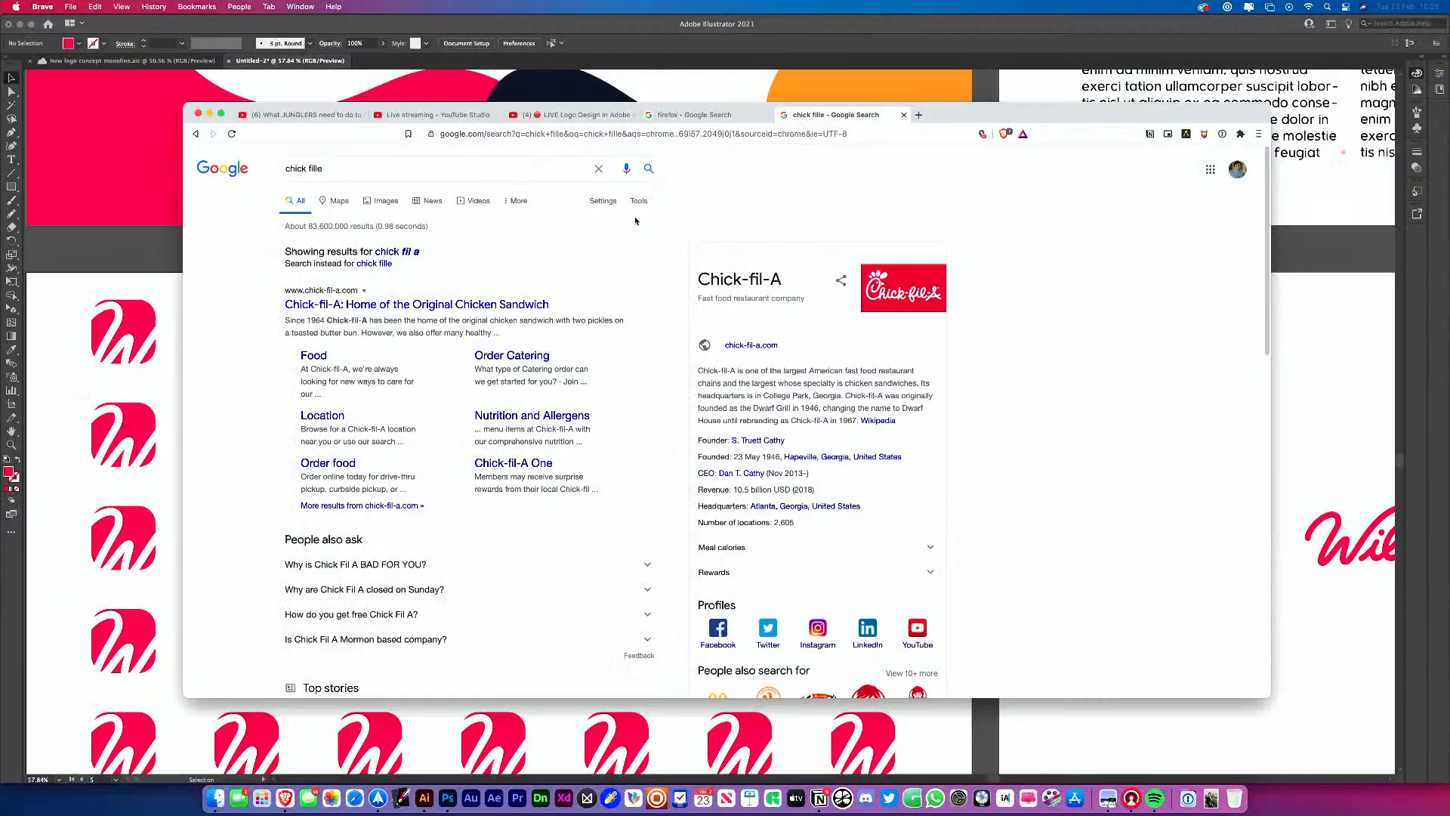
left_click(906, 295)
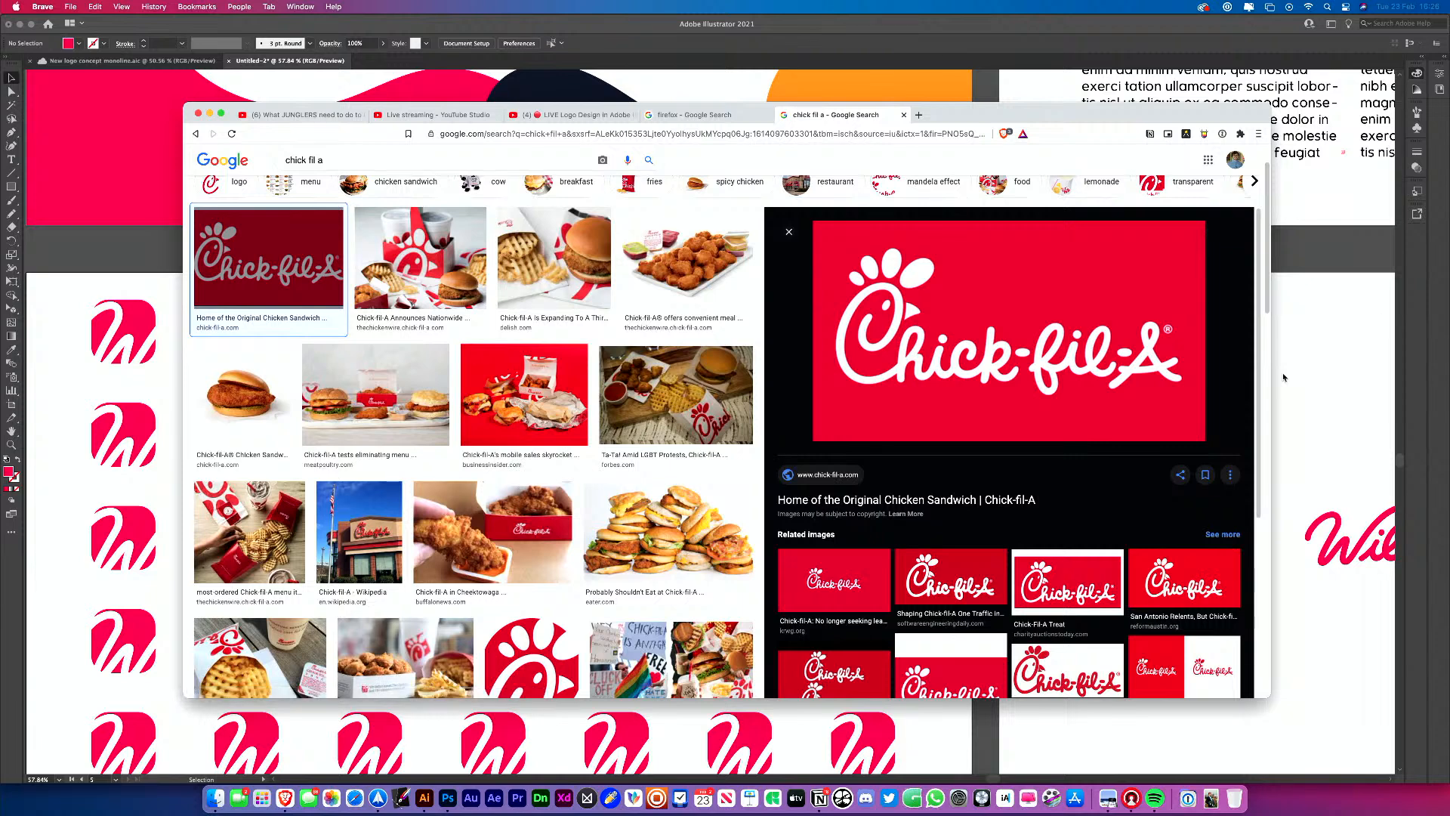
Switch back to Illustrator and review the W icon pattern alongside the other brand presentation artboards.
left_click(1363, 398)
key("z")
left_click_drag(1102, 382, 1133, 388)
scroll(948, 404, "left", 2)
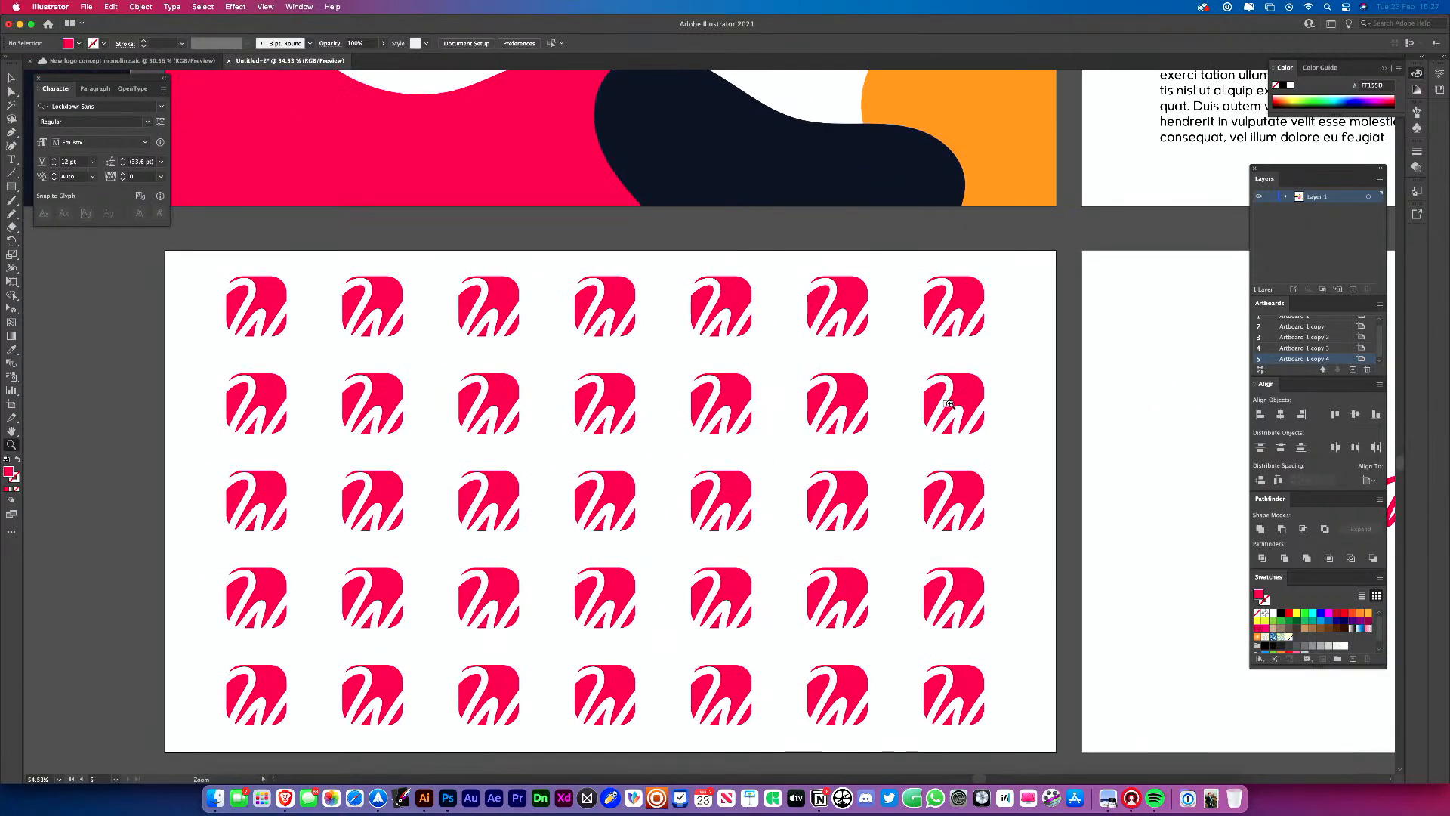
left_click_drag(900, 423, 854, 430)
left_click_drag(856, 431, 786, 446)
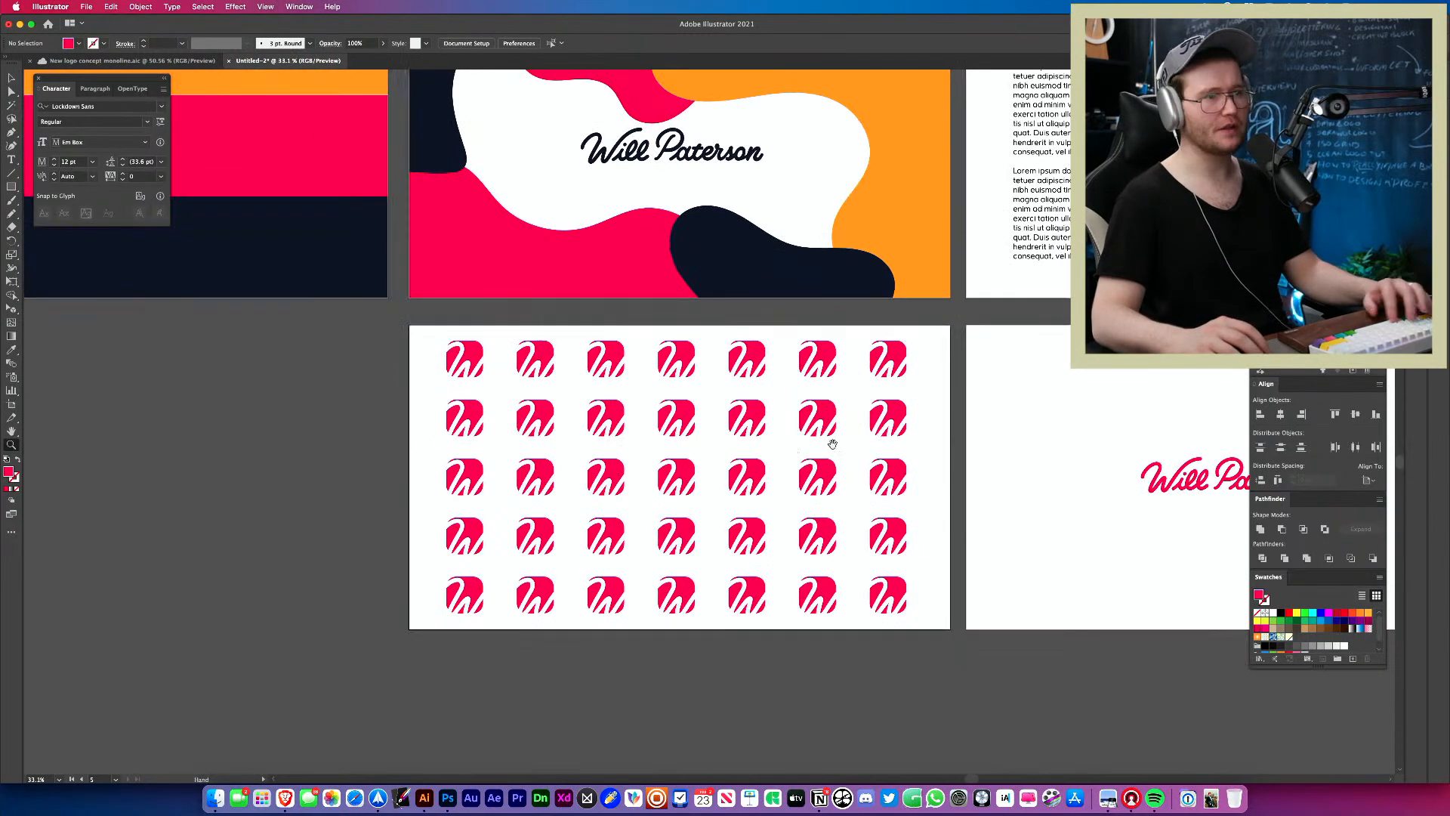
left_click_drag(885, 451, 501, 479)
left_click_drag(442, 442, 466, 511)
left_click_drag(619, 506, 144, 478)
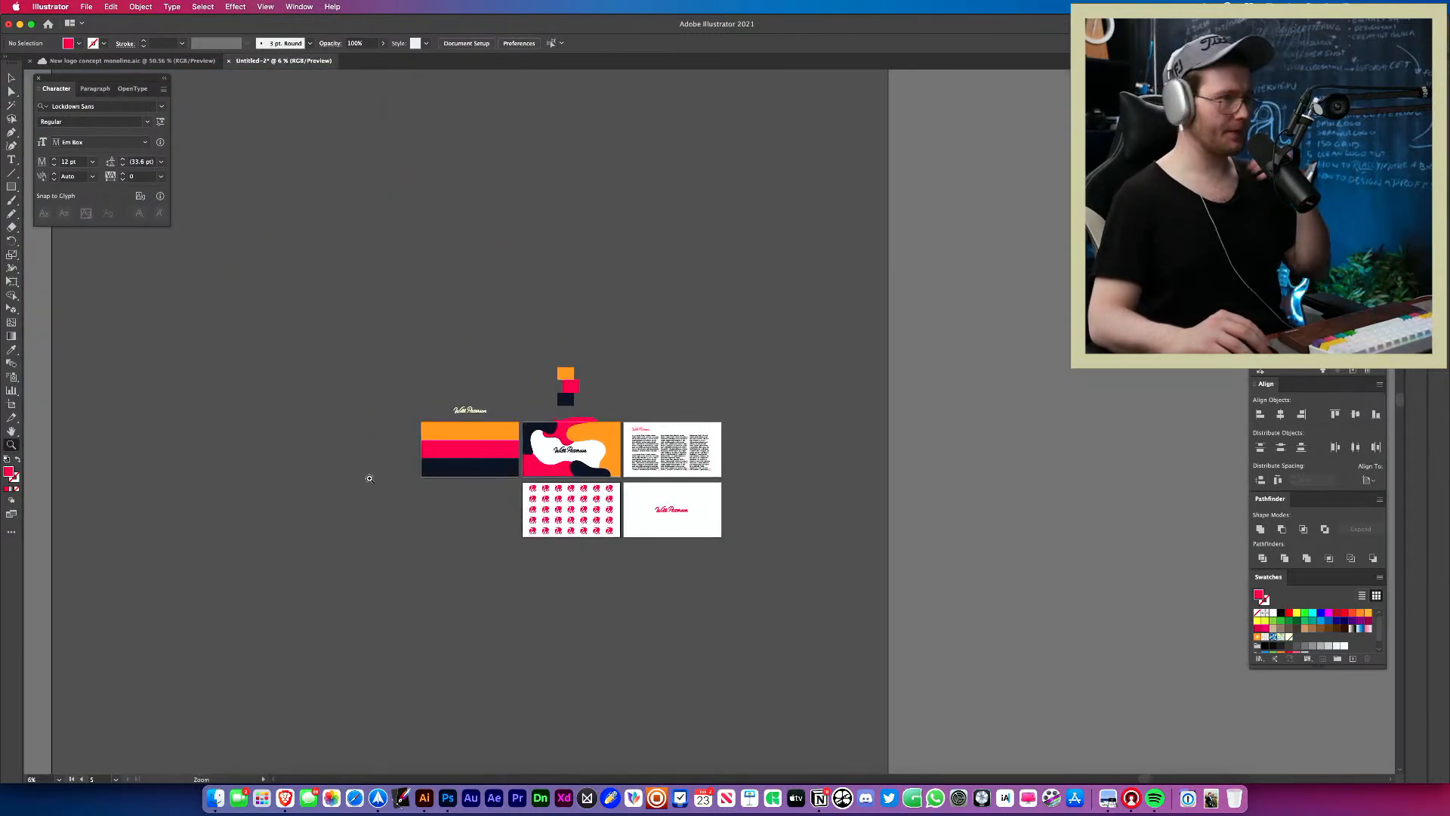
left_click_drag(575, 502, 744, 511)
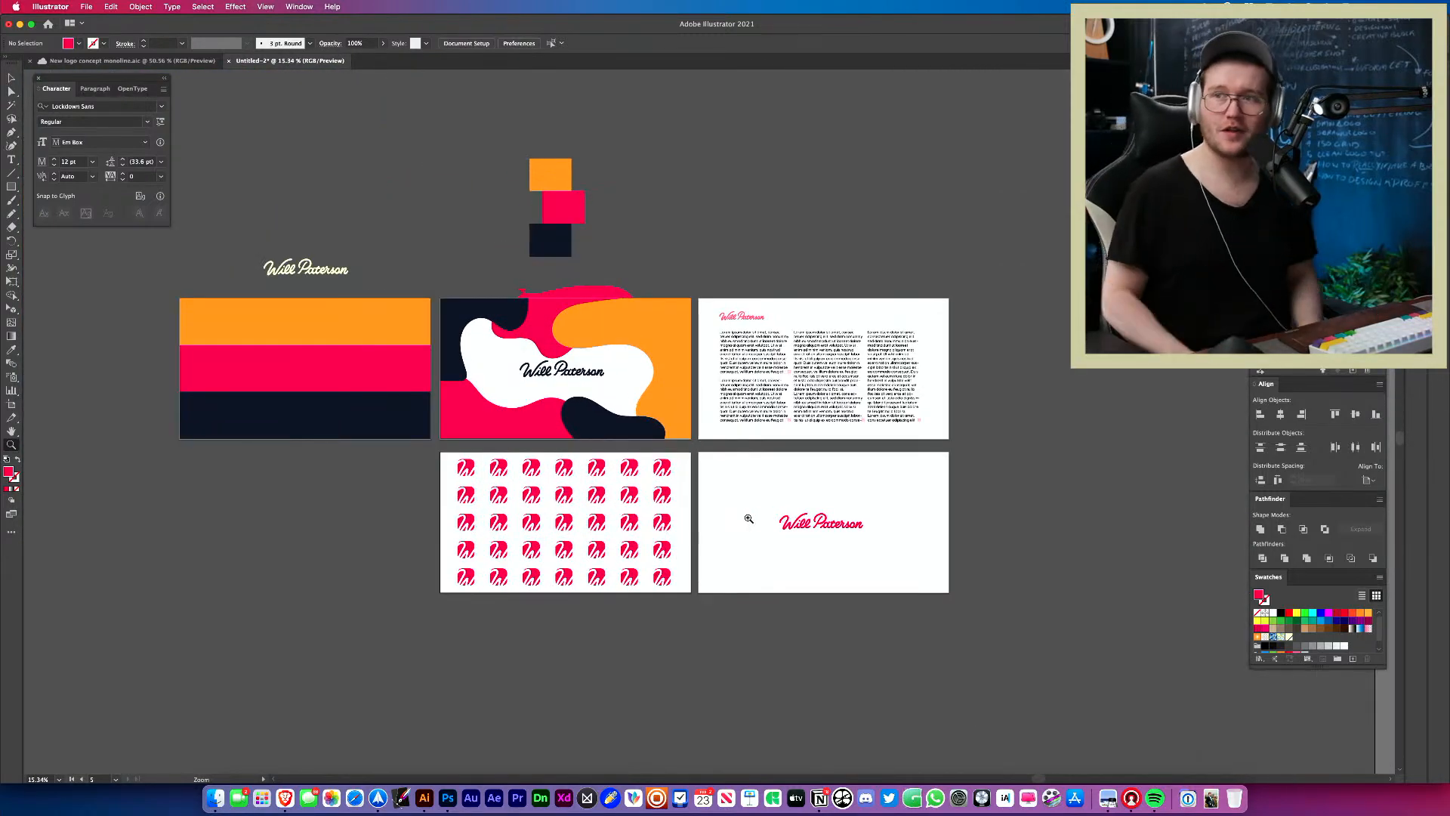
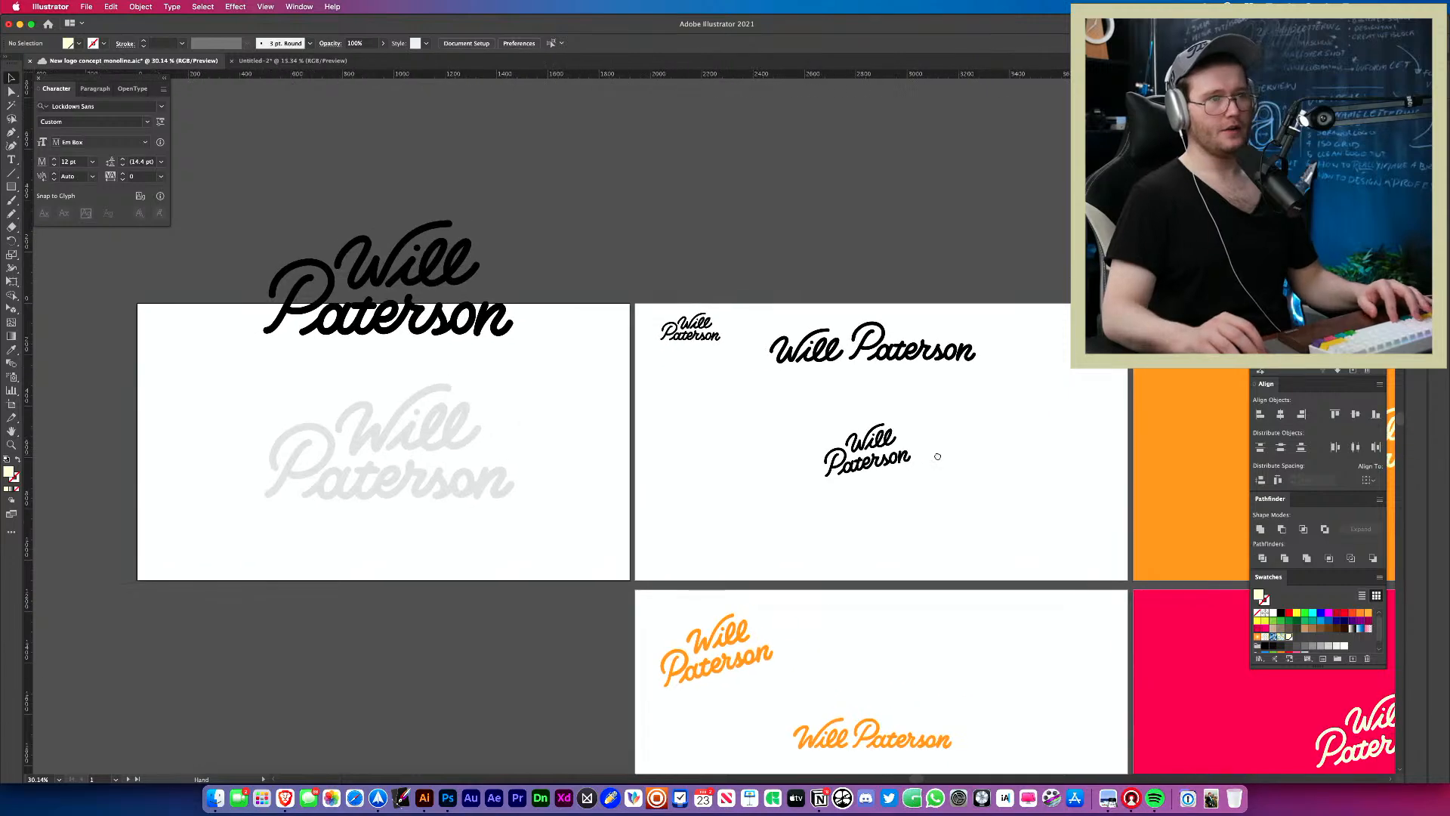
Look over the stacked and single-line logotype variations on the logo concept document's white, pink, navy and orange artboards.
left_click(861, 450)
left_click(958, 601)
left_click_drag(897, 608, 623, 224)
left_click_drag(623, 225, 379, 433)
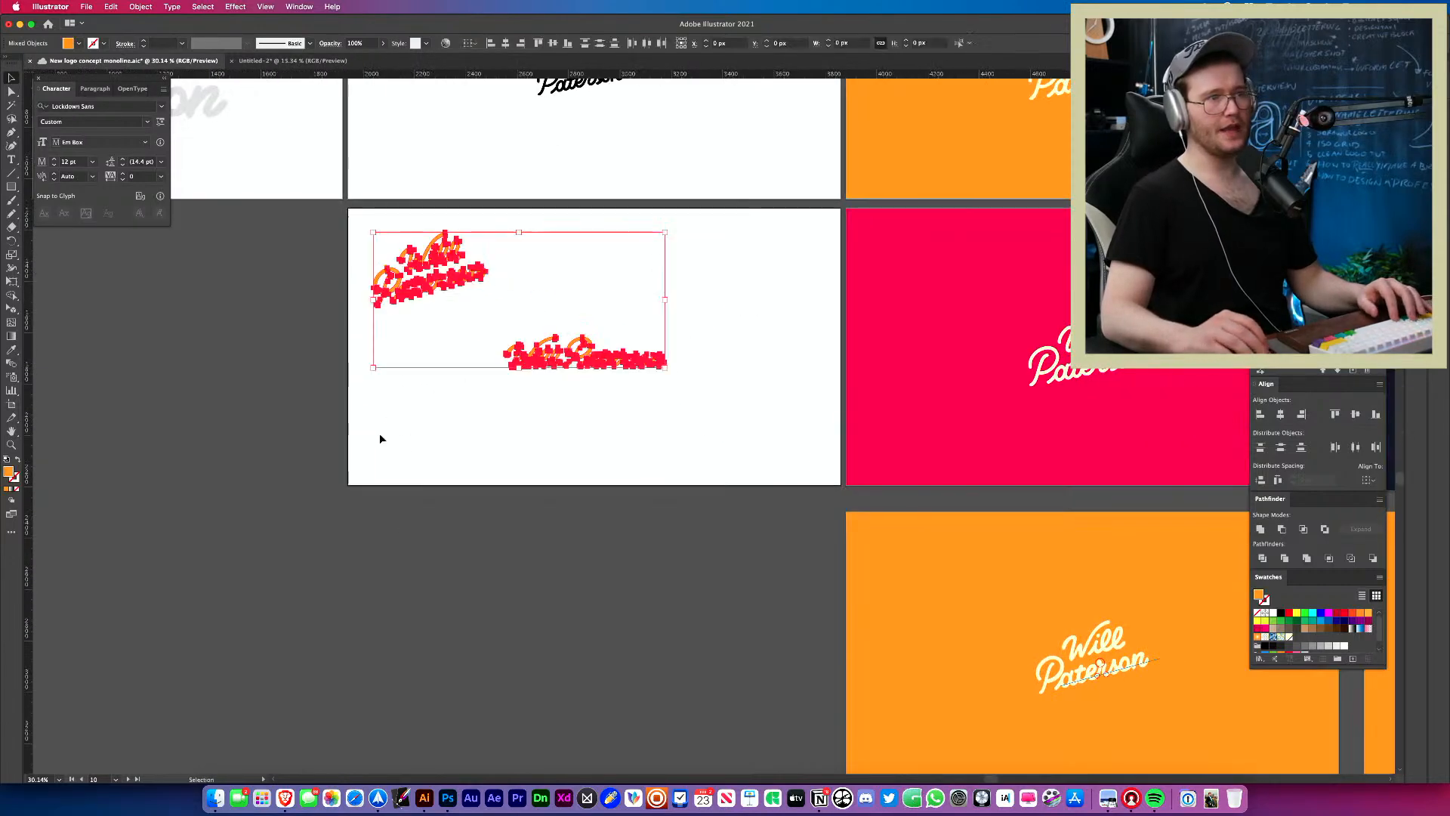
left_click(379, 432)
left_click_drag(1022, 401, 494, 527)
scroll(770, 685, "down", 10)
scroll(771, 685, "right", 3)
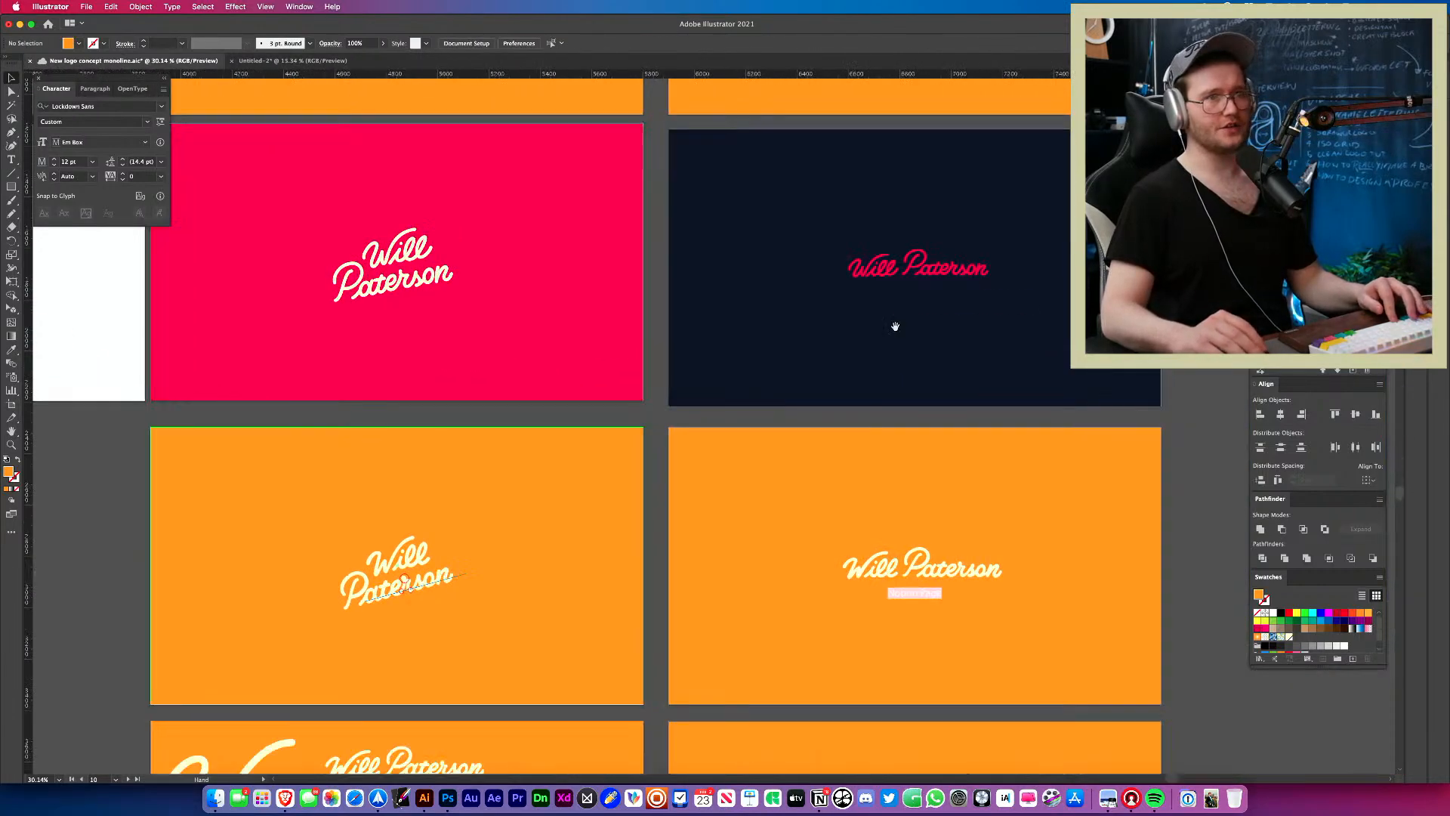
left_click_drag(745, 472, 631, 411)
left_click_drag(490, 299, 556, 327)
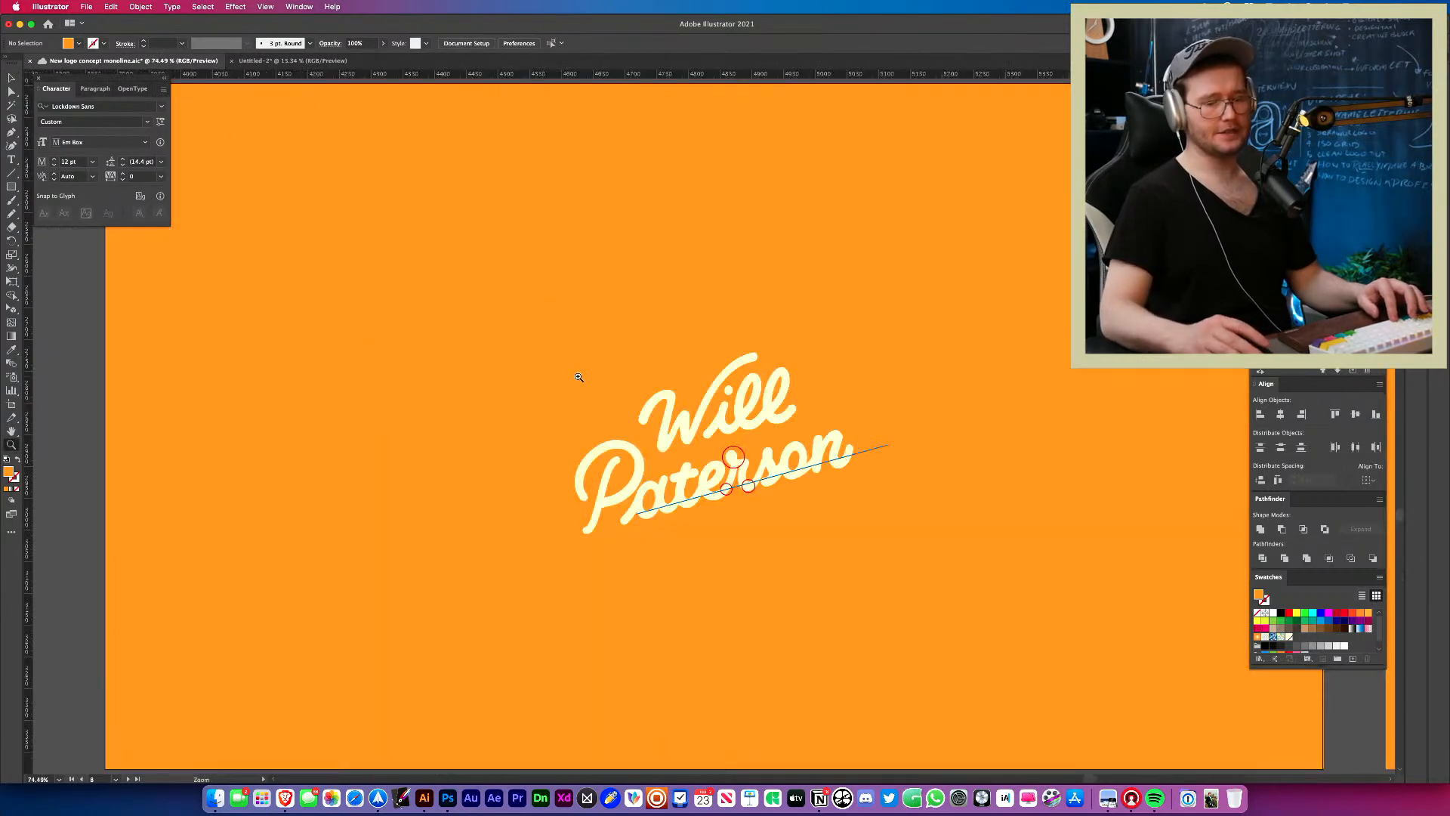
Go back and forth through the concept artboards one at a time to compare the logotype's colour versions.
key("shift+Page_Up")
key("shift+Page_Up")
key("shift+Page_Up")
key("shift+Page_Down")
key("shift+Page_Down")
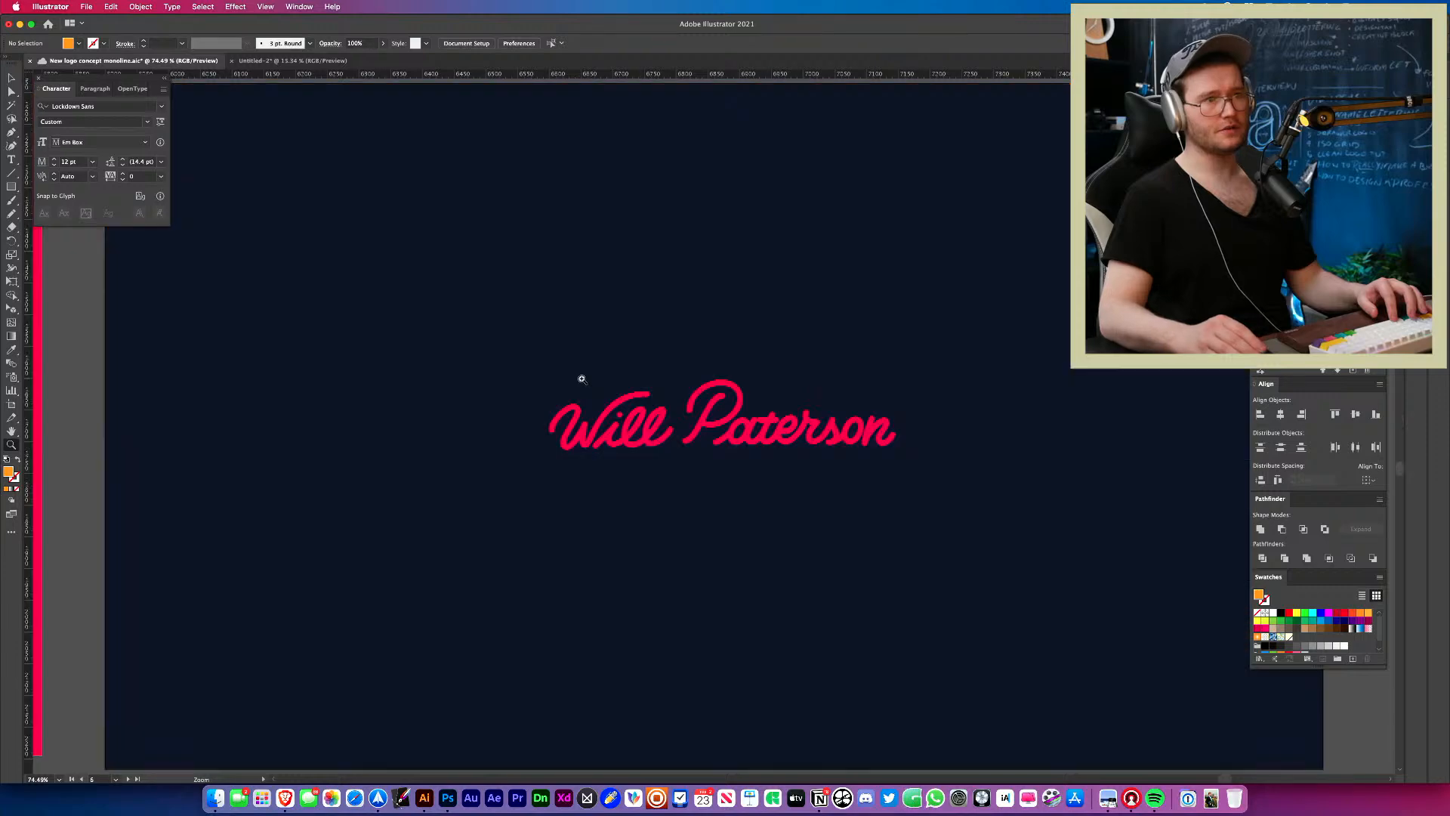
key("shift+Page_Down")
key("shift+Page_Down")
key("shift+Page_Down")
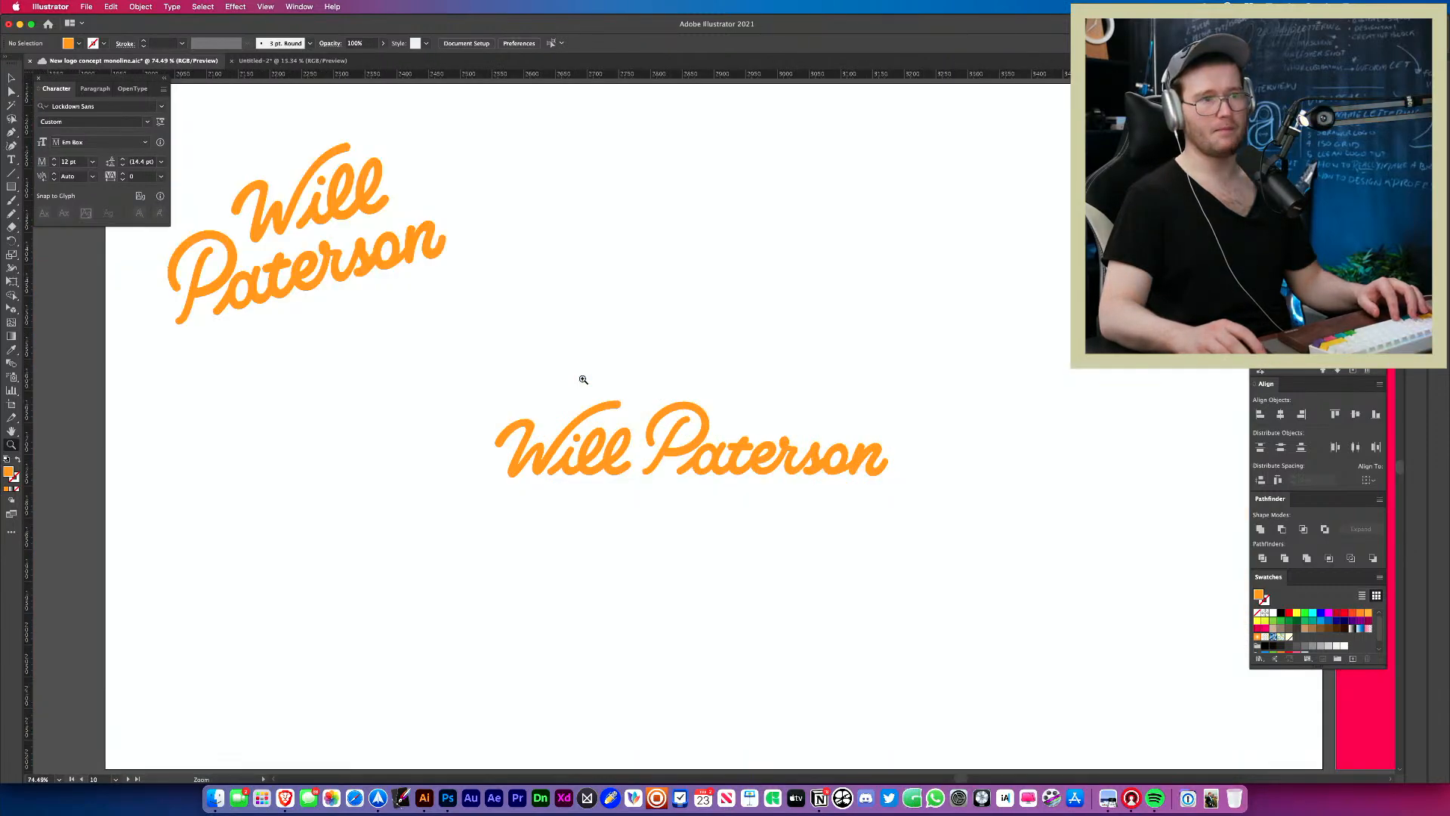
key("shift+Page_Up")
key("shift+Page_Up")
key("shift+Page_Up")
key("shift+Page_Up")
Enlarge the small W icon beside the logotype on the orange icon artboard to about 89 px.
left_click_drag(789, 455, 616, 486)
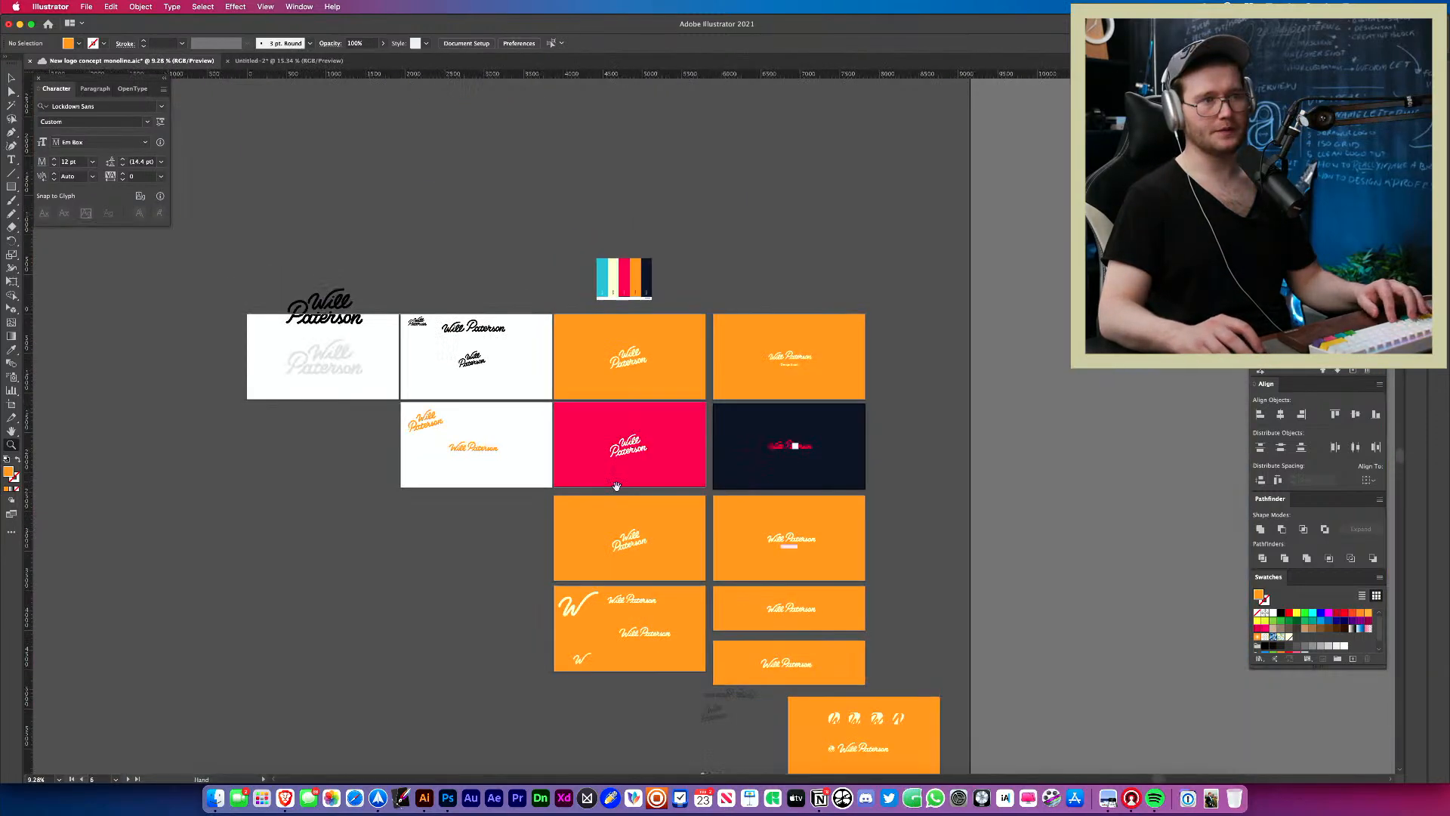
left_click_drag(793, 599, 954, 664)
left_click_drag(954, 665, 871, 449)
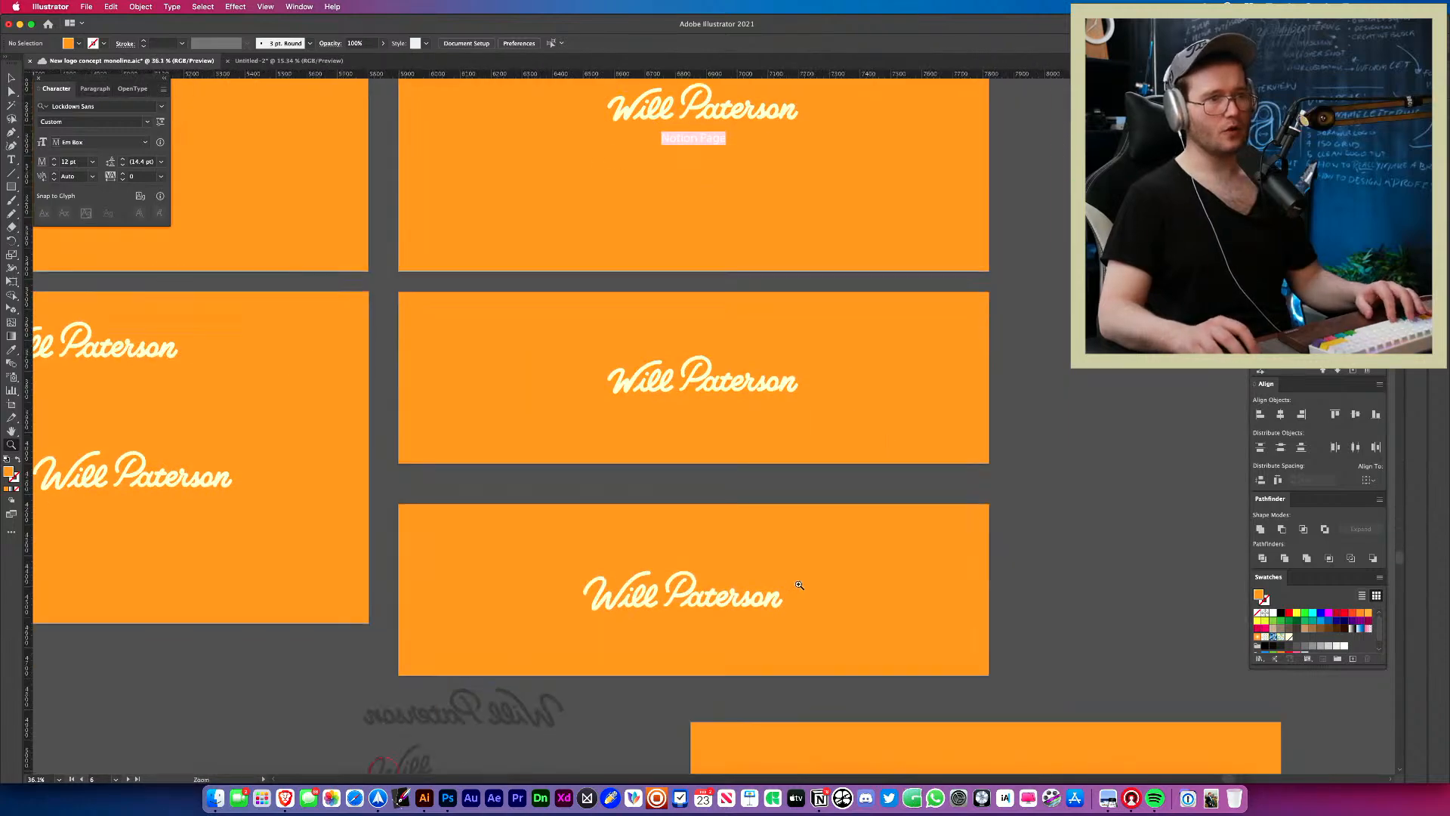
left_click_drag(799, 584, 646, 465)
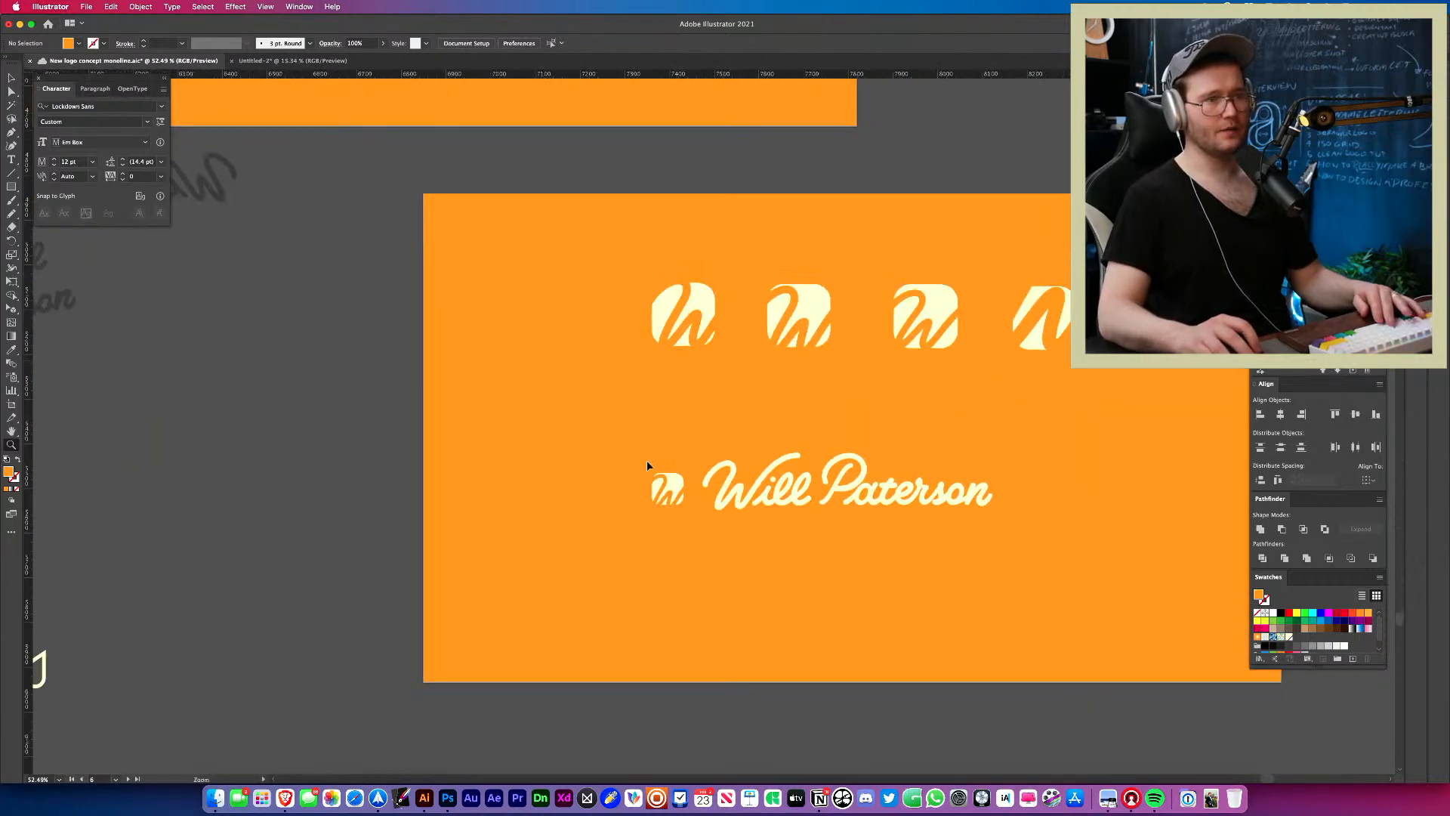
left_click(674, 495)
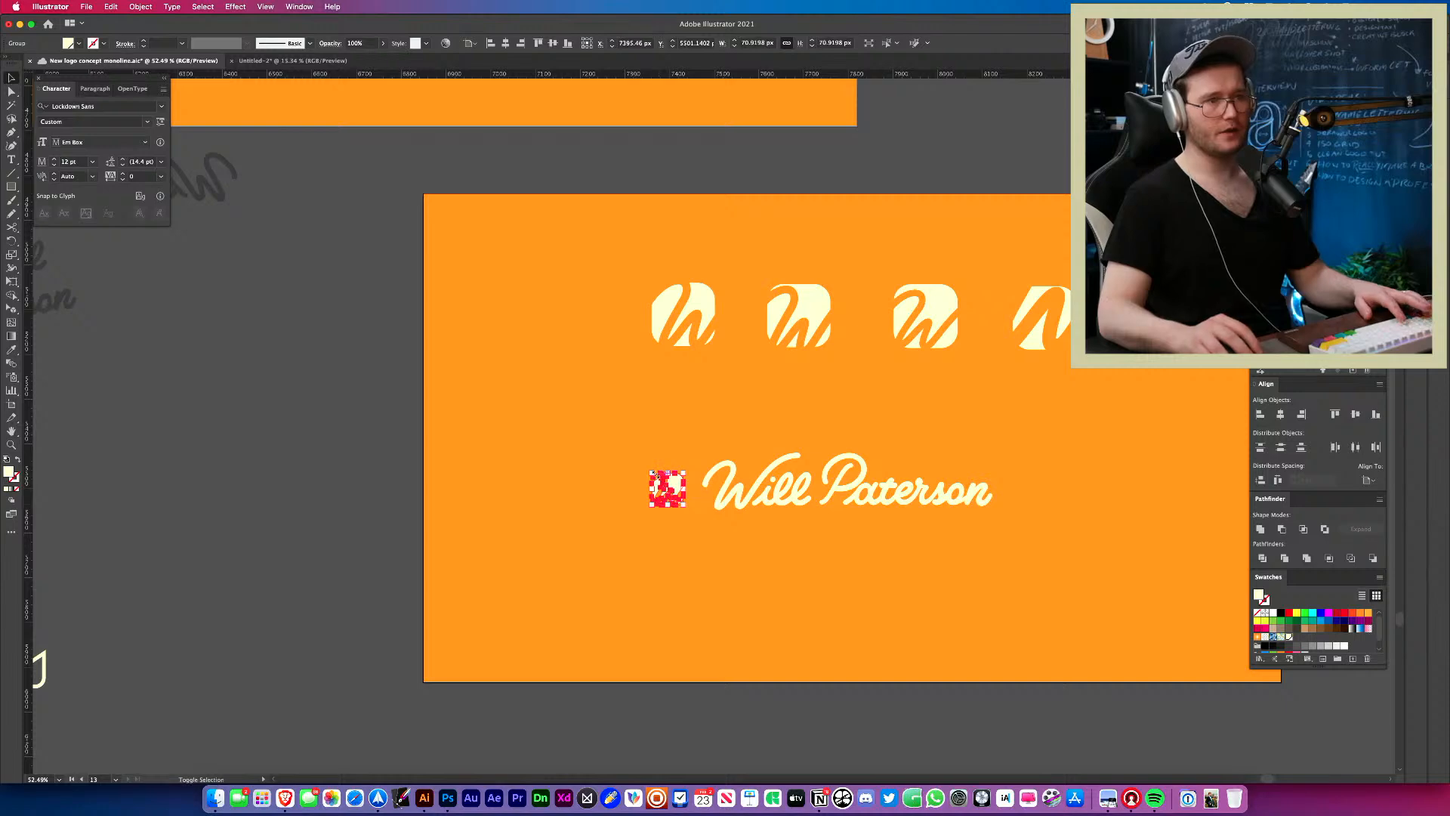
left_click_drag(652, 473, 644, 463)
left_click(638, 535)
Erase the thin leftover line along the lower edge of the small W icon with the Eraser tool.
key("super+space")
left_click_drag(719, 508, 758, 508)
left_click_drag(759, 502, 765, 504)
left_click(763, 529)
key("super+space")
left_click_drag(607, 500, 963, 514)
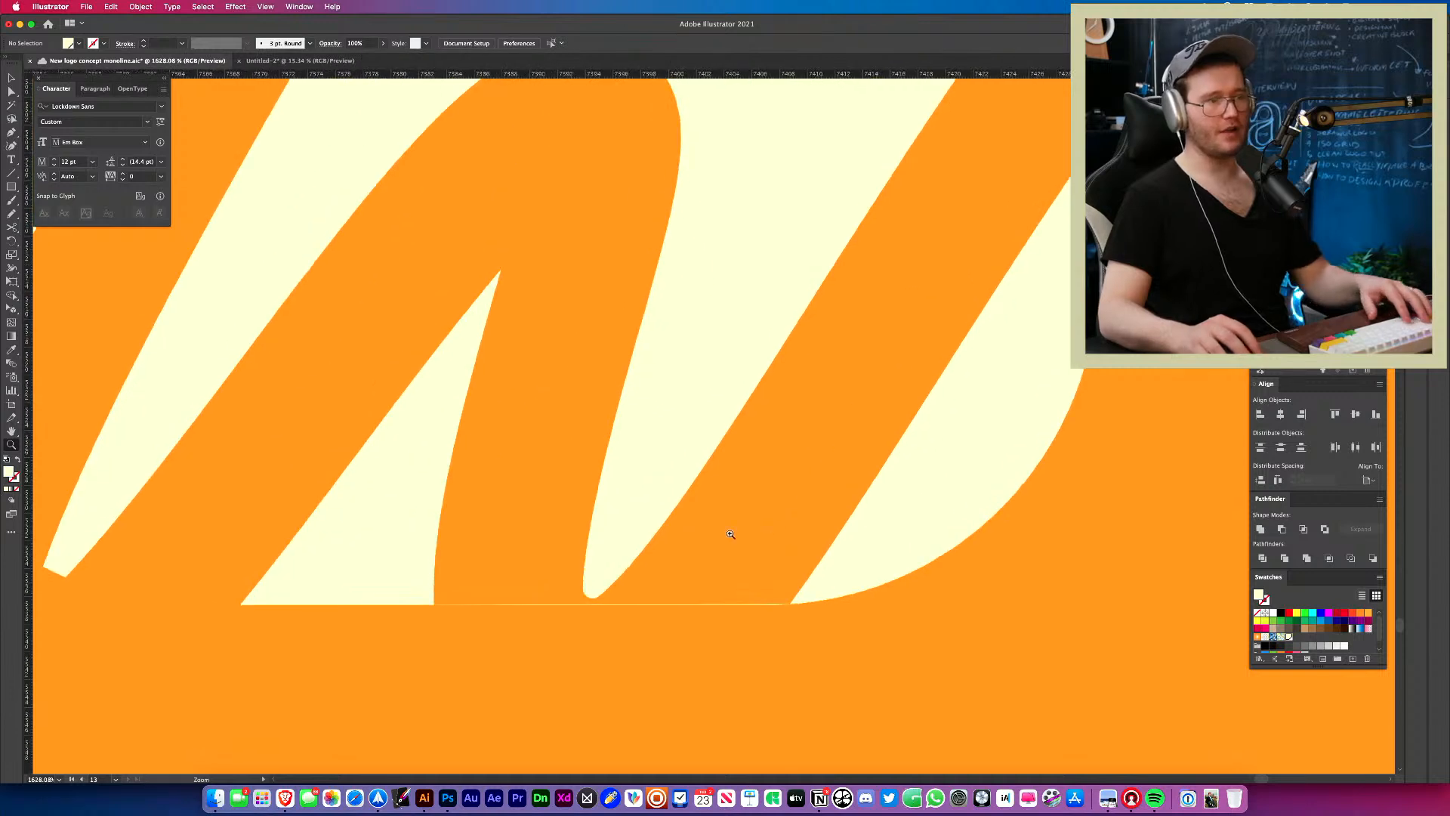
left_click(595, 532)
key("shift+e")
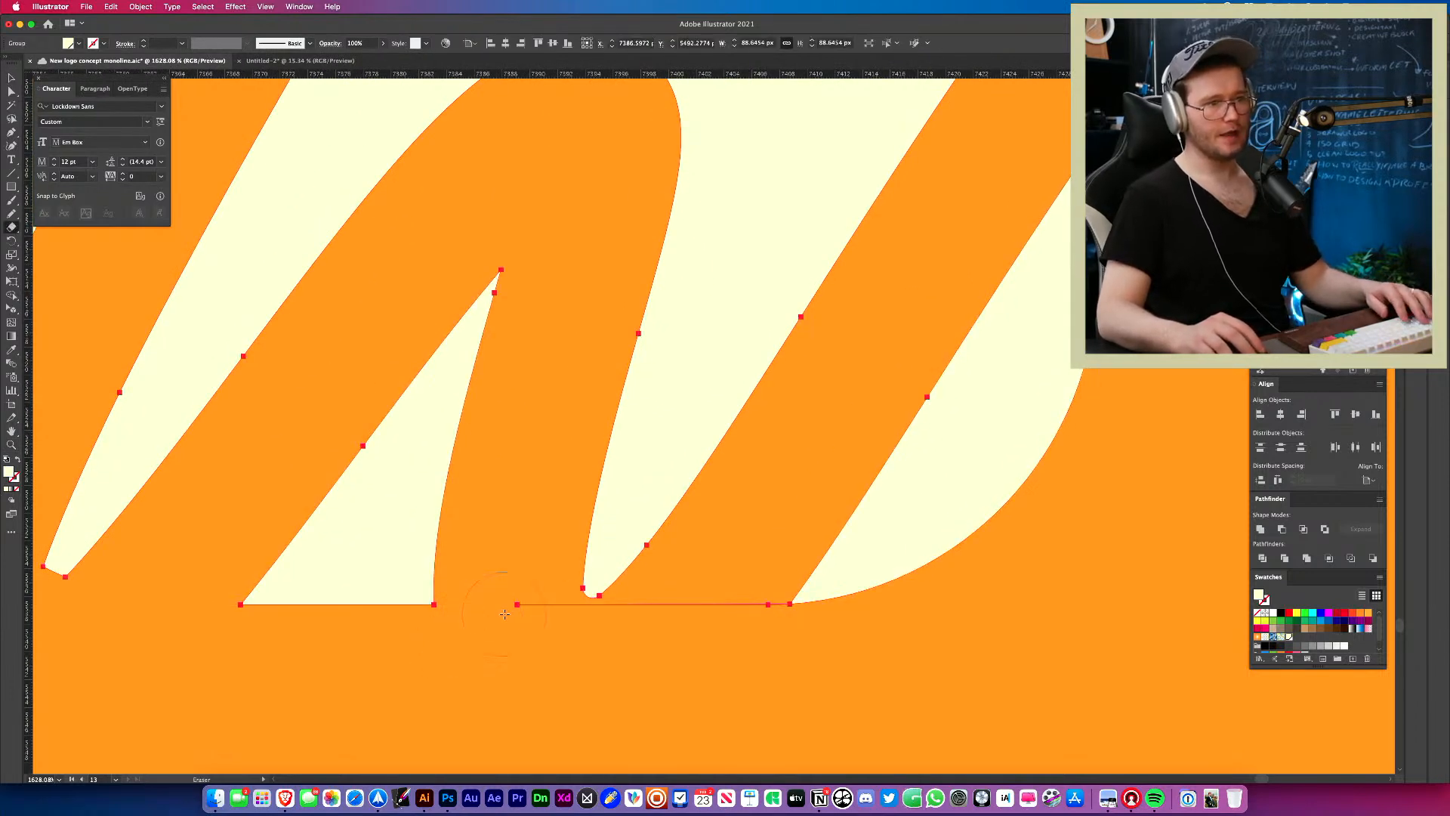
left_click_drag(504, 613, 539, 630)
mouse_move(630, 648)
left_mouse_down()
mouse_move(707, 633)
mouse_move(317, 615)
left_mouse_up()
key("v")
left_click(736, 629)
Enlarge the small W icon slightly and reposition it beside the logotype.
key("z")
left_click_drag(415, 612, 248, 626)
left_click_drag(499, 600, 306, 592)
key("v")
left_click(422, 608)
key("z")
left_click_drag(425, 613, 575, 619)
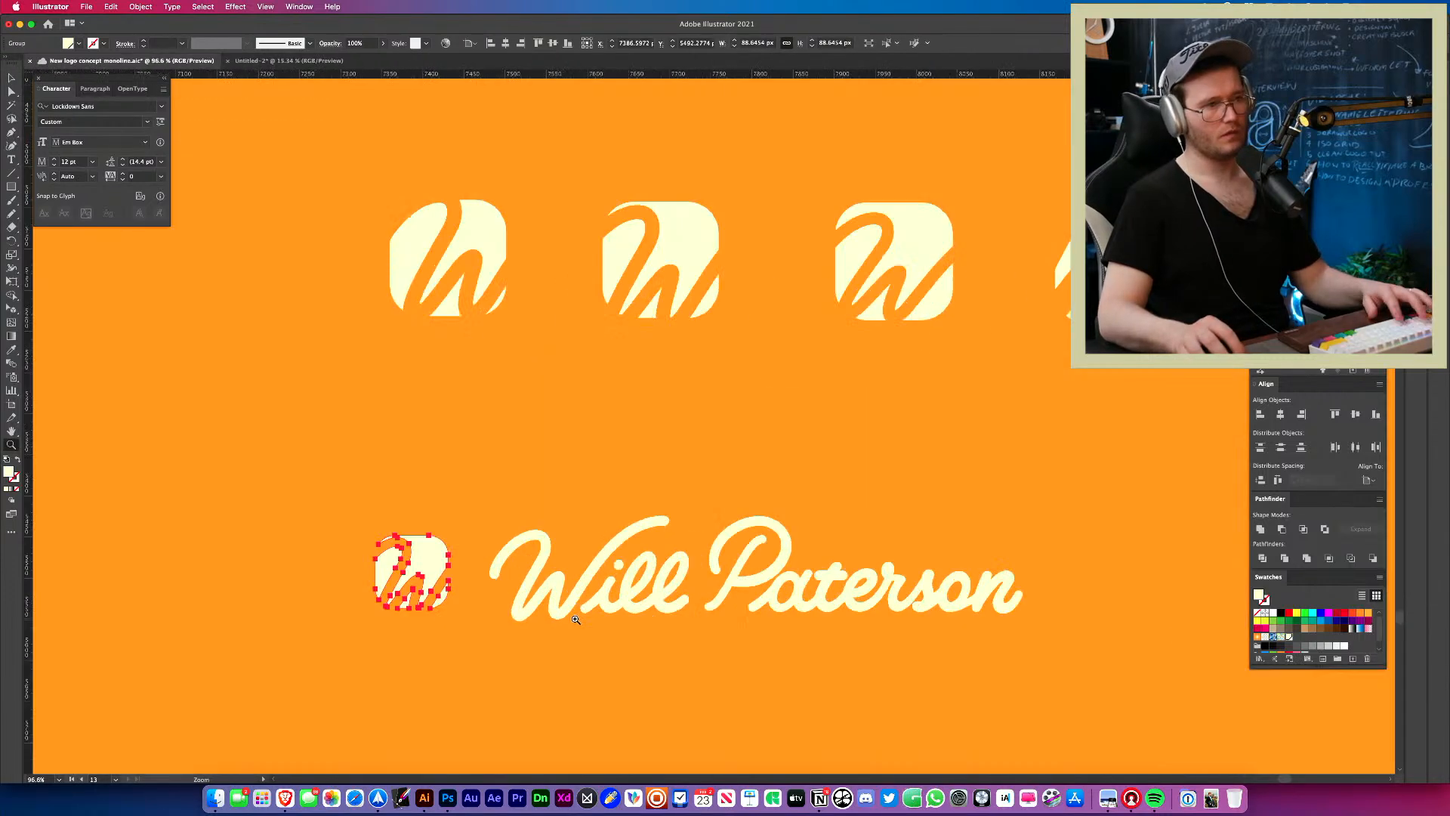
left_click_drag(425, 559, 427, 565)
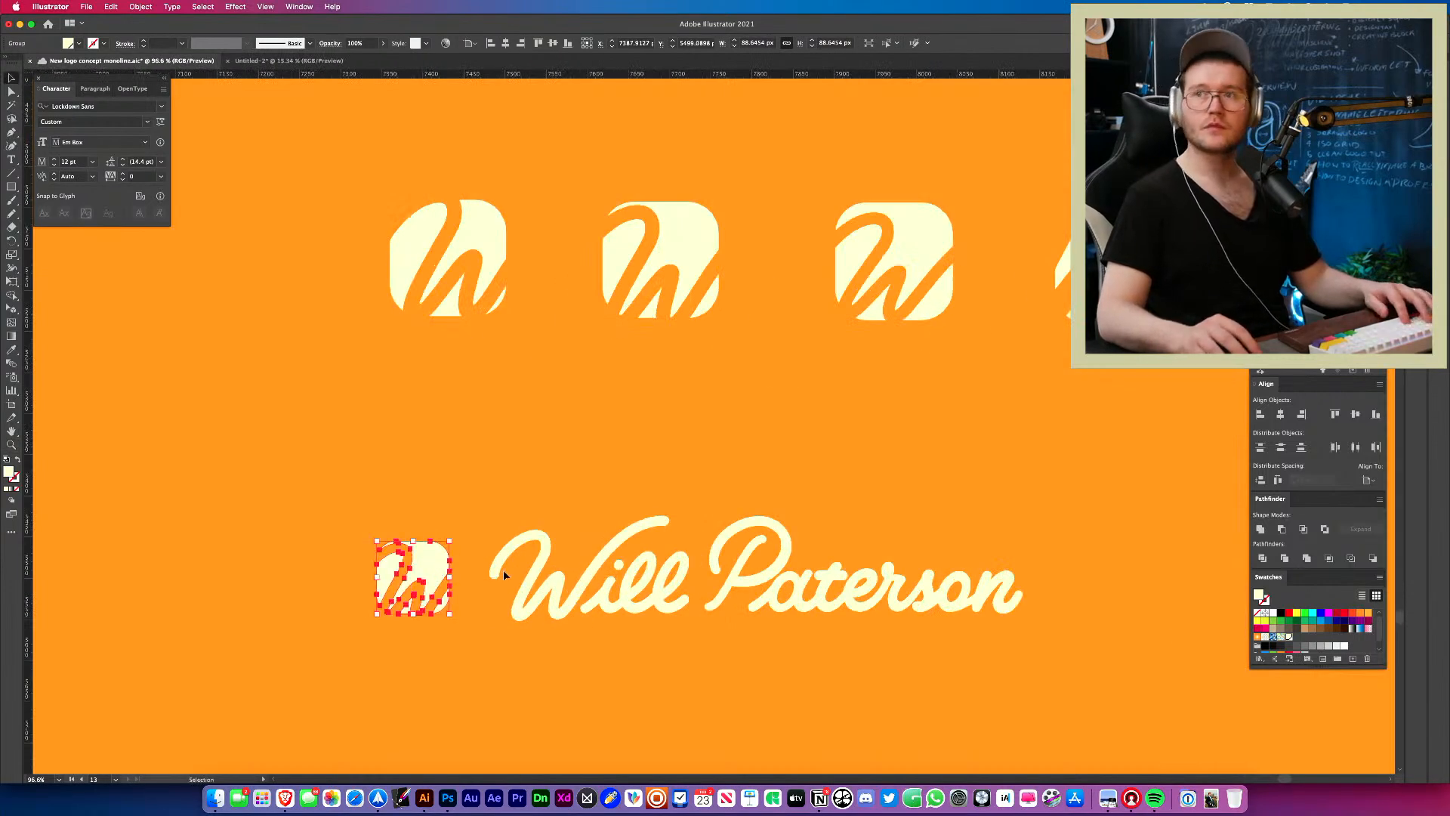
left_click_drag(450, 614, 457, 623)
left_click_drag(413, 570, 423, 573)
left_click(551, 645)
Nudge the small W icon slightly upward so it lines up better with the logotype.
key("z")
mouse_move(566, 613)
left_mouse_down()
mouse_move(265, 615)
mouse_move(587, 604)
left_mouse_up()
key("v")
left_click(587, 606)
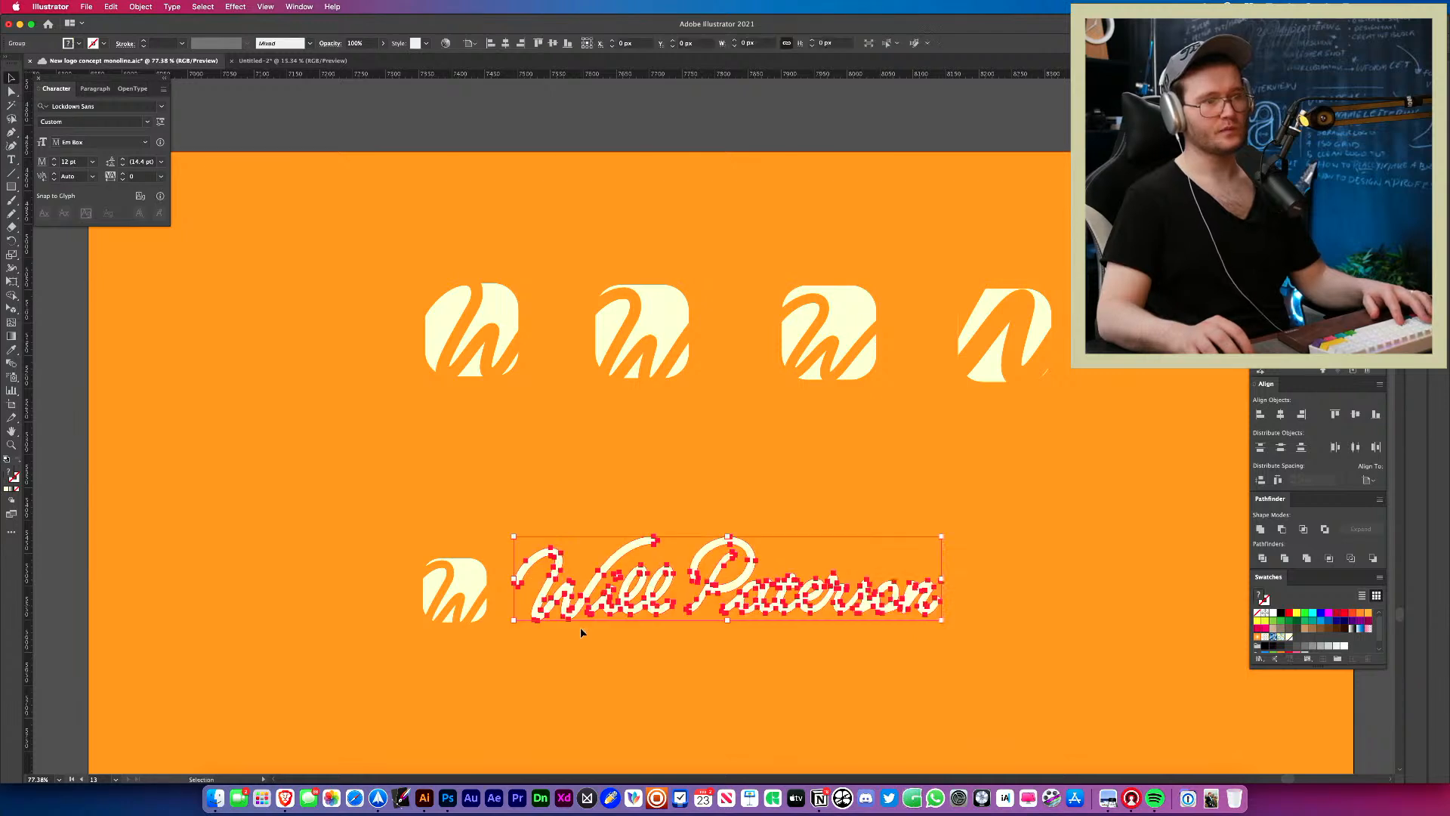
left_click(572, 650)
left_click_drag(452, 587, 454, 581)
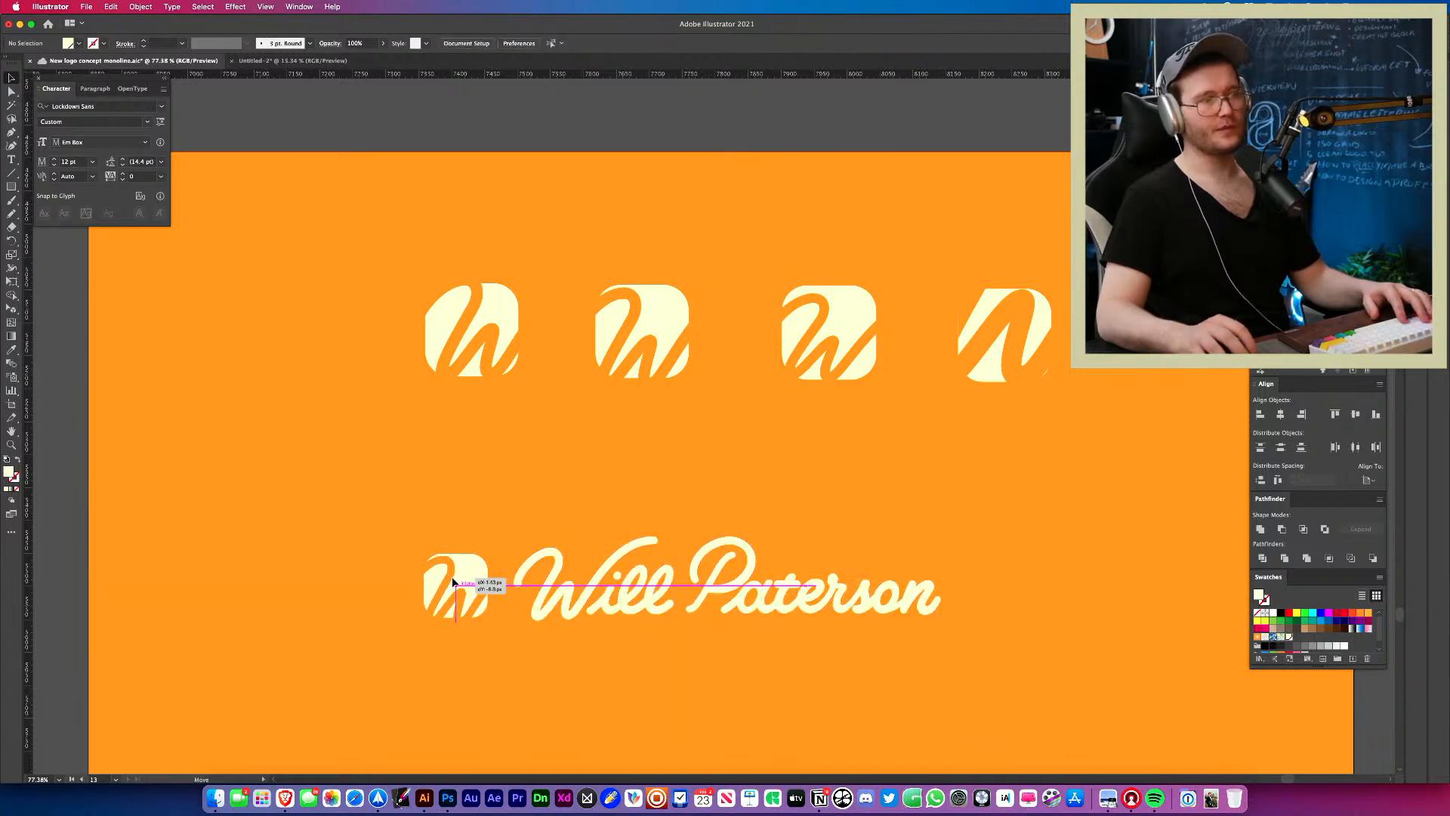
left_click(581, 667)
Move the logotype slightly away from the small W icon to widen the gap between them.
key("z")
left_click_drag(670, 559, 898, 571)
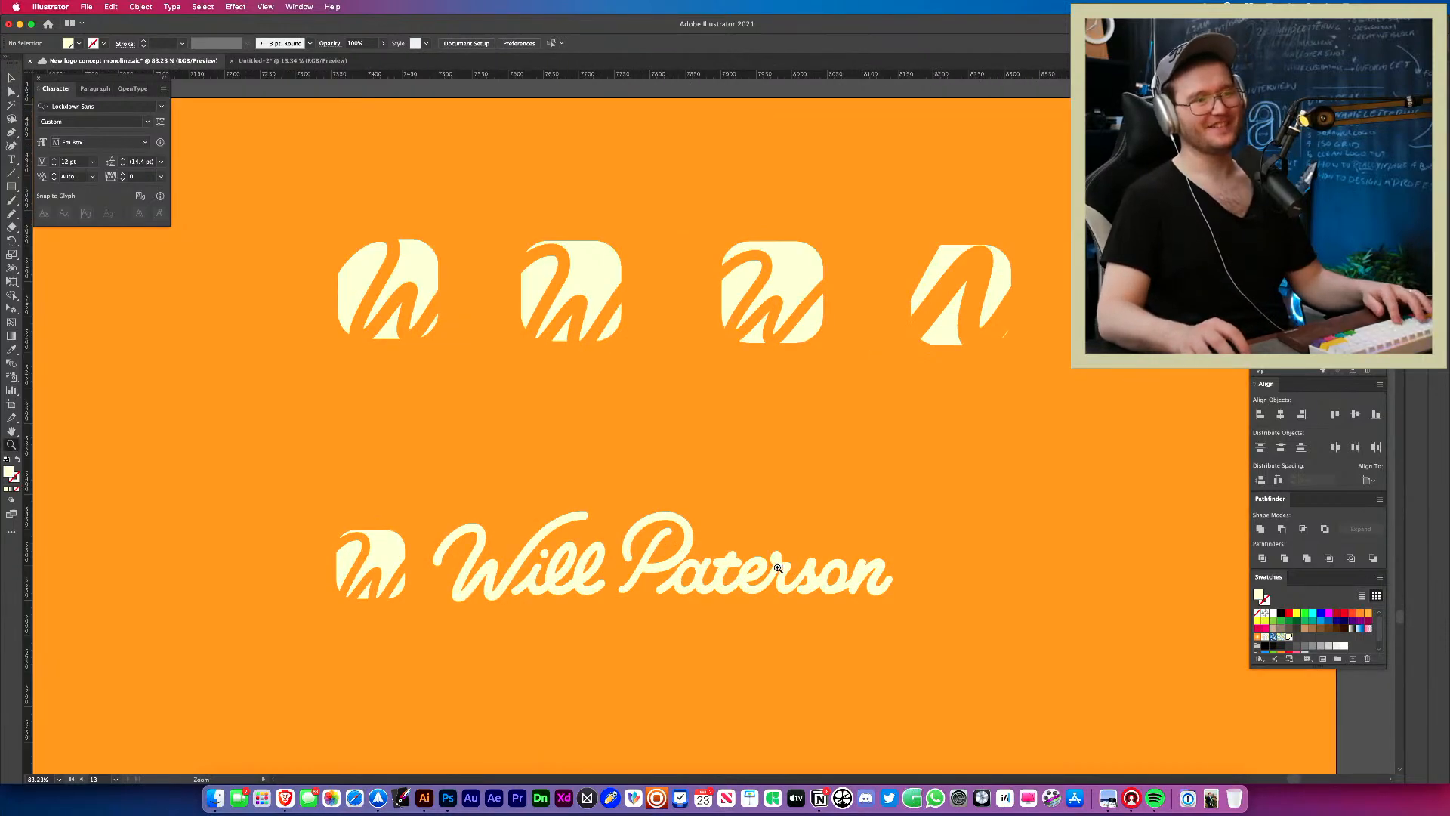
key("v")
left_click_drag(786, 568, 795, 568)
left_click(771, 609)
Look over the concept artboards, from the white, pink and navy logotype versions back to the W icon lockup artboard.
key("z")
left_click_drag(599, 597, 705, 666)
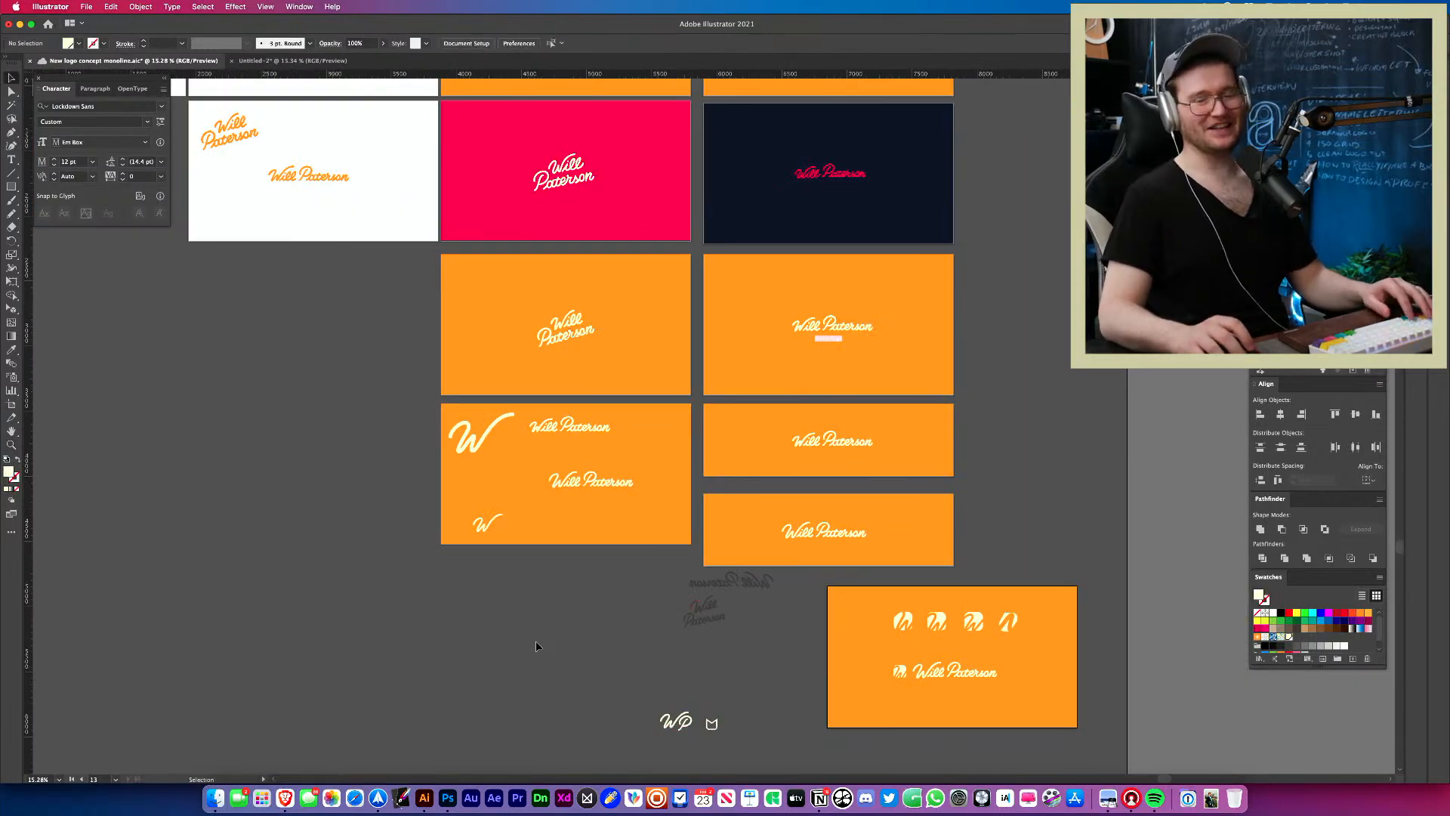
key("z")
left_click_drag(586, 599, 460, 563)
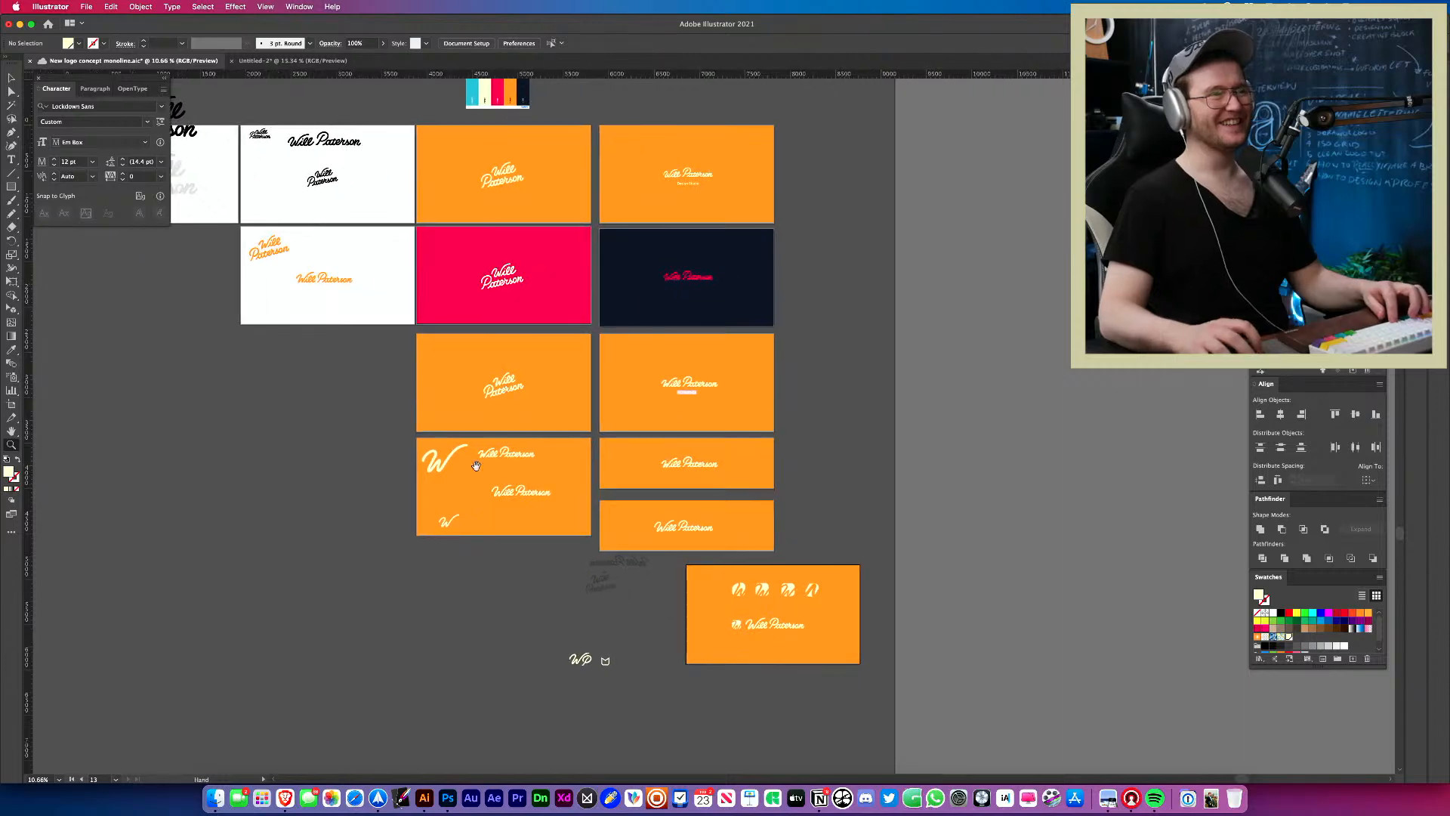
left_click_drag(347, 287, 640, 340)
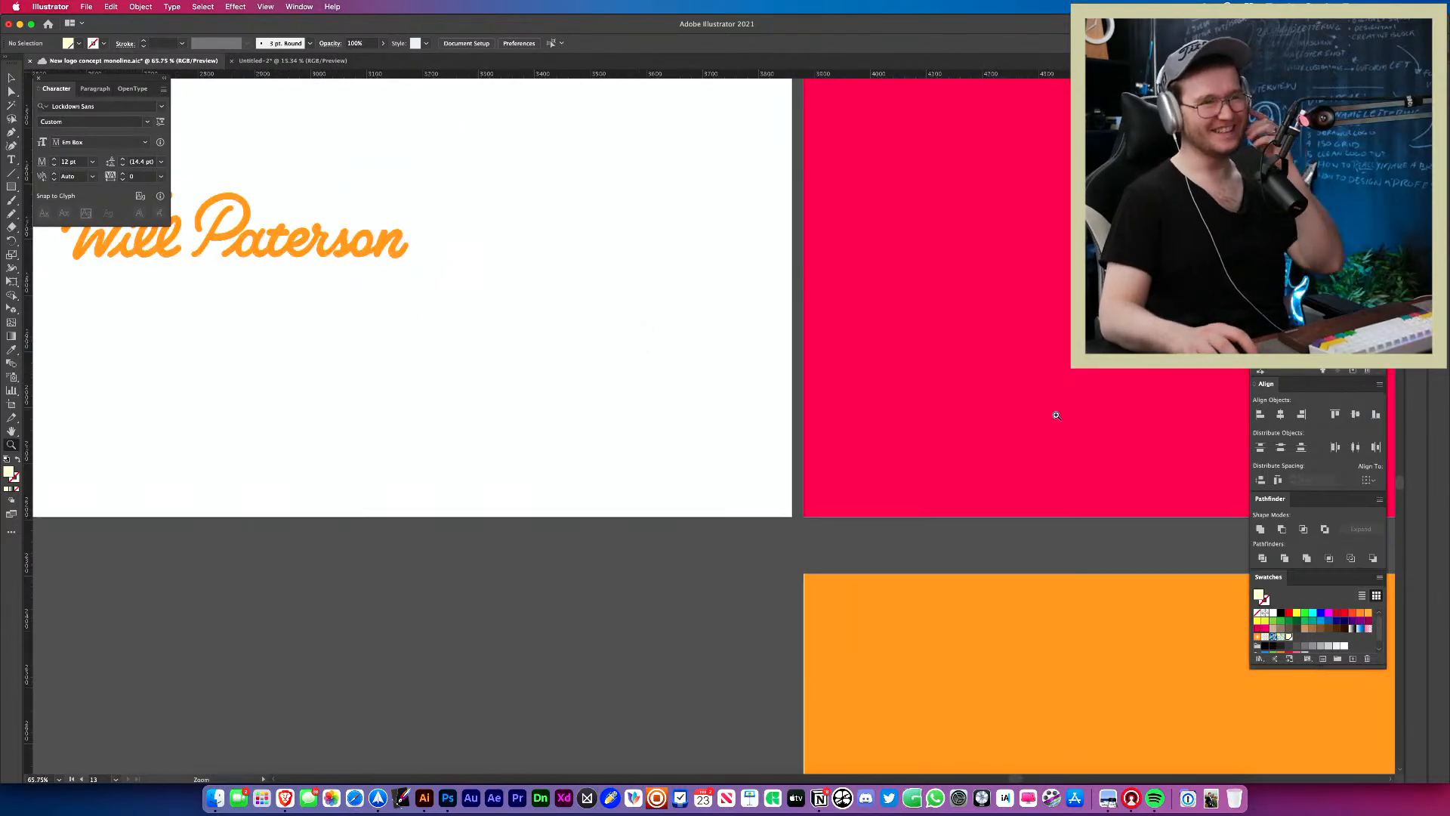
scroll(1052, 411, "right", 10)
scroll(1054, 415, "right", 15)
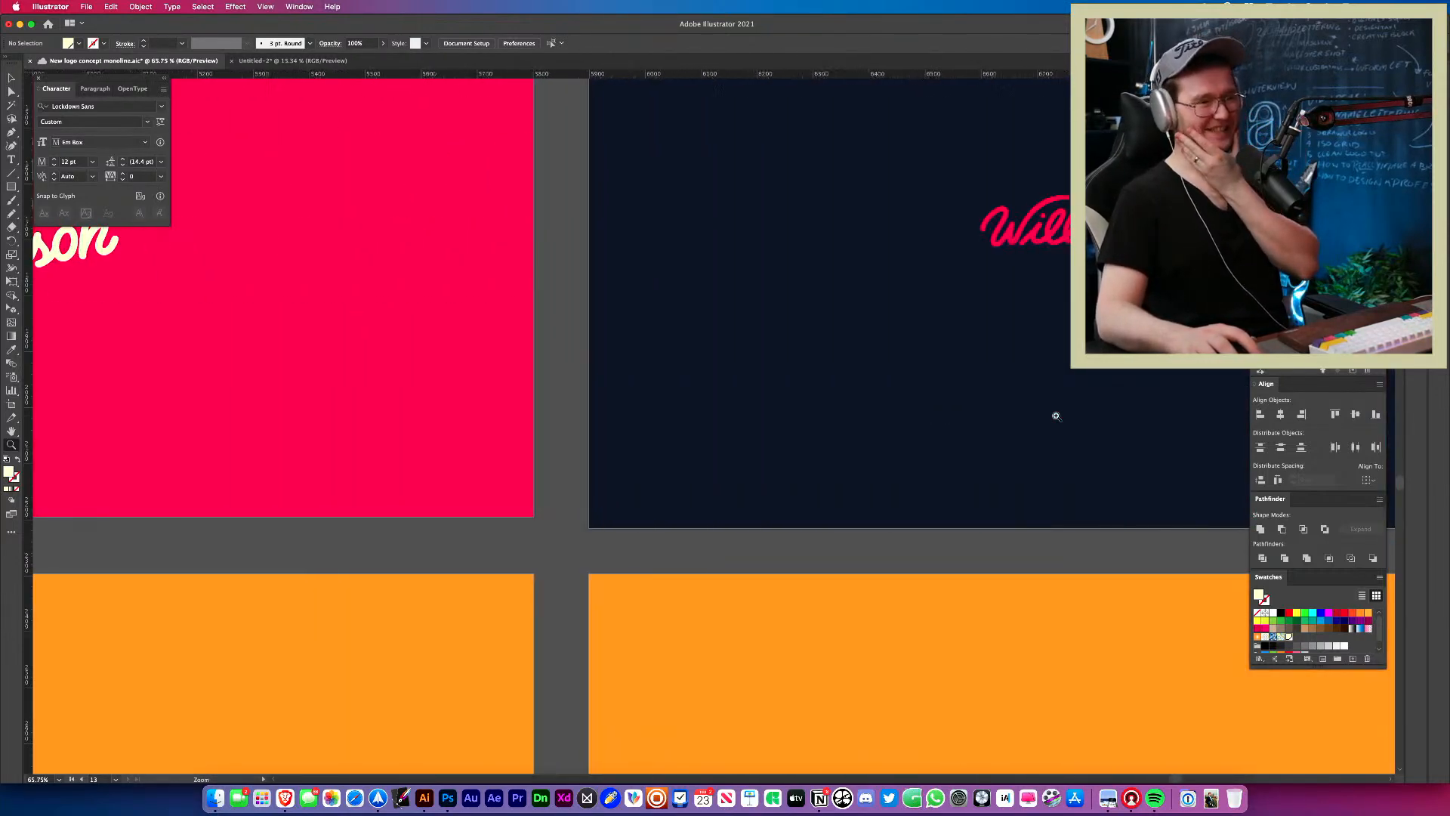
scroll(1046, 445, "down", 3)
scroll(1039, 465, "down", 5)
scroll(835, 544, "left", 4)
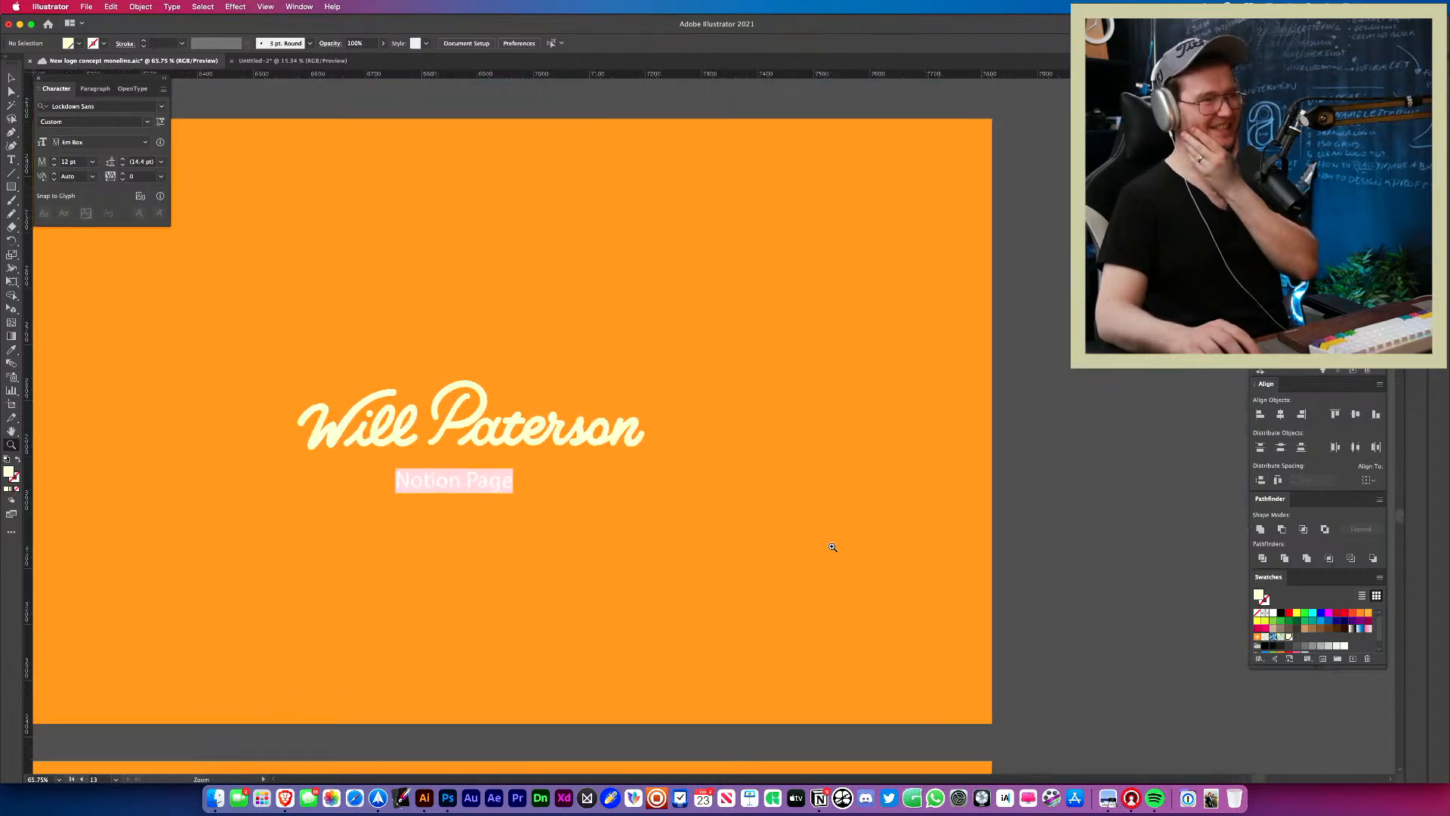
scroll(832, 547, "down", 12)
scroll(832, 546, "left", 7)
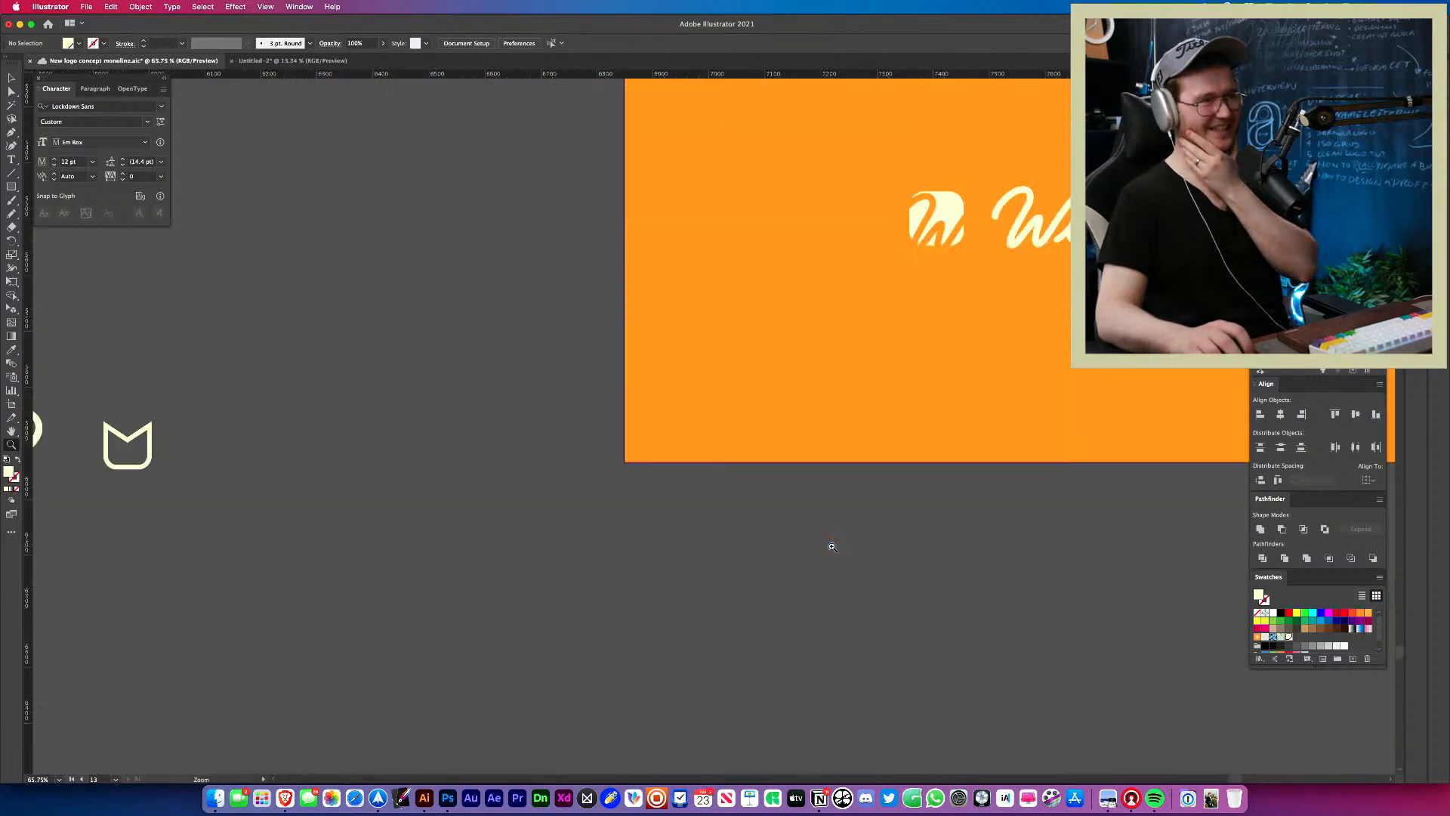
scroll(832, 546, "up", 3)
scroll(833, 546, "right", 4)
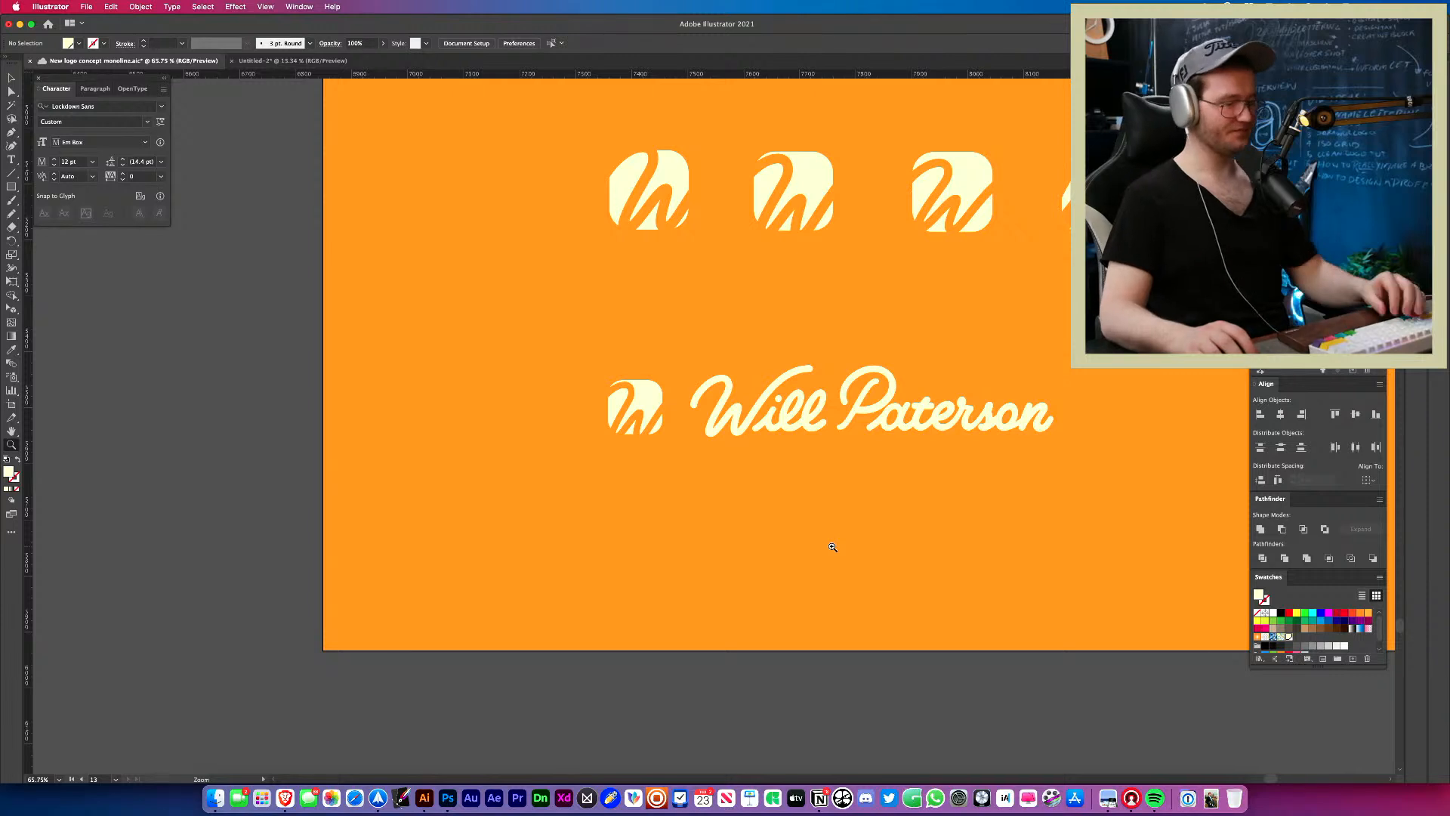
Try placing the small W icon centrally above the logotype and undo the move.
key("v")
left_click_drag(644, 414, 877, 341)
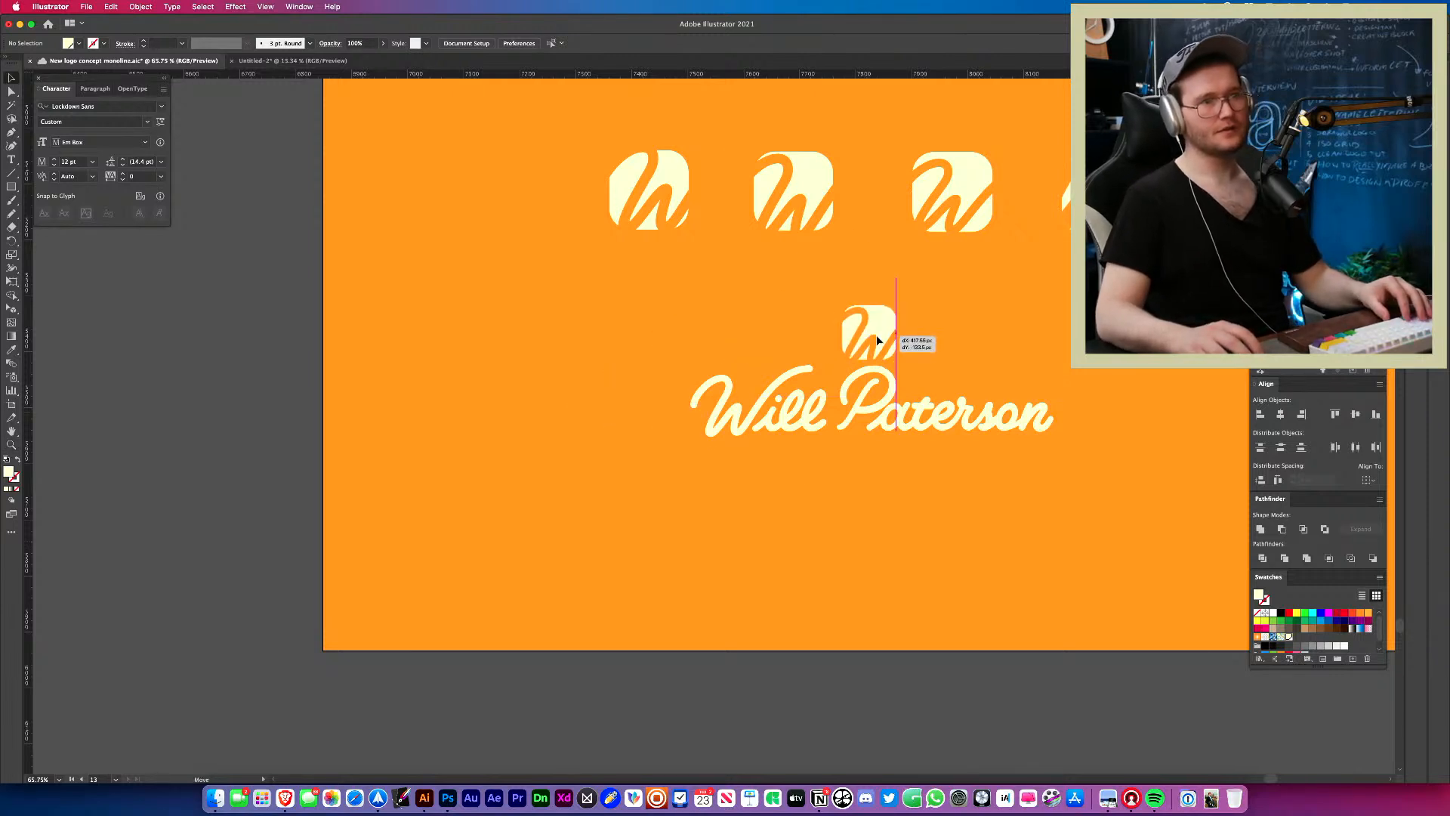
key("super+z")
left_click(783, 518)
Move the logotype slightly closer to the small W icon.
scroll(783, 518, "right", 4)
scroll(783, 518, "up", 1)
left_click_drag(754, 458, 749, 461)
left_click(713, 543)
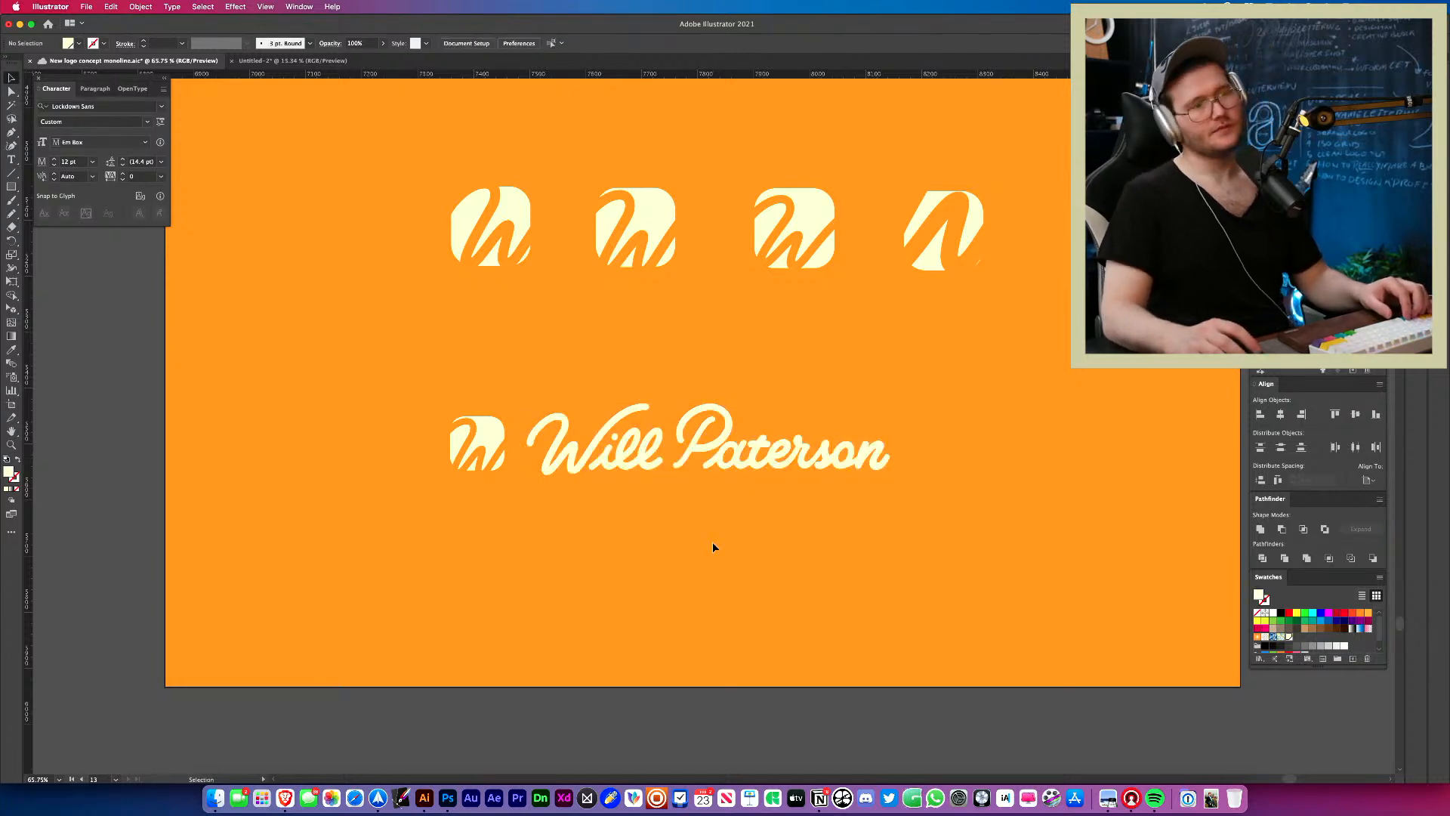
Add a letter T in Lockdown Sans below the logotype and enlarge it to about 160 pt.
key("z")
left_click_drag(713, 543, 608, 557)
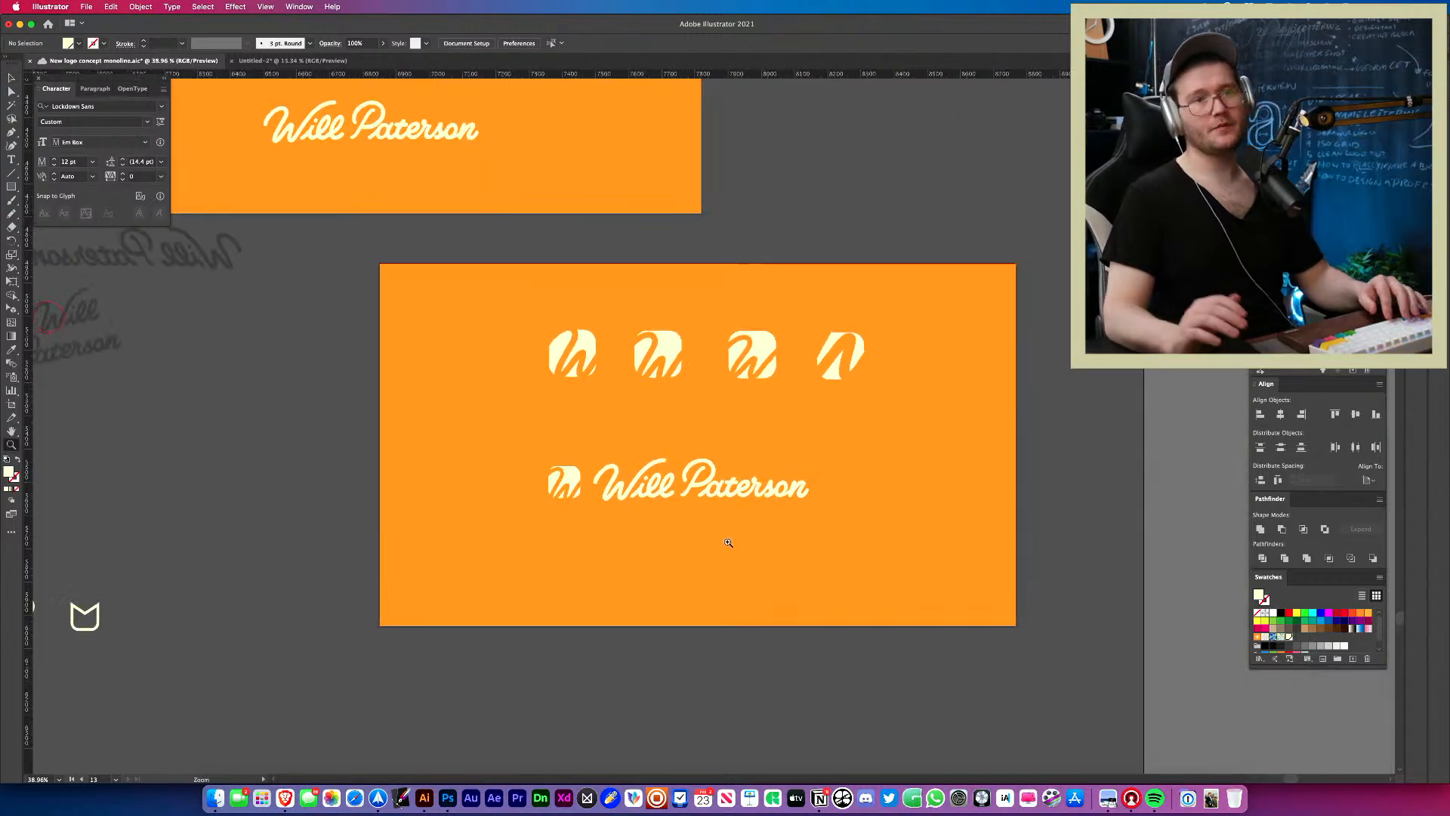
left_click_drag(728, 543, 793, 566)
key("t")
left_click(739, 590)
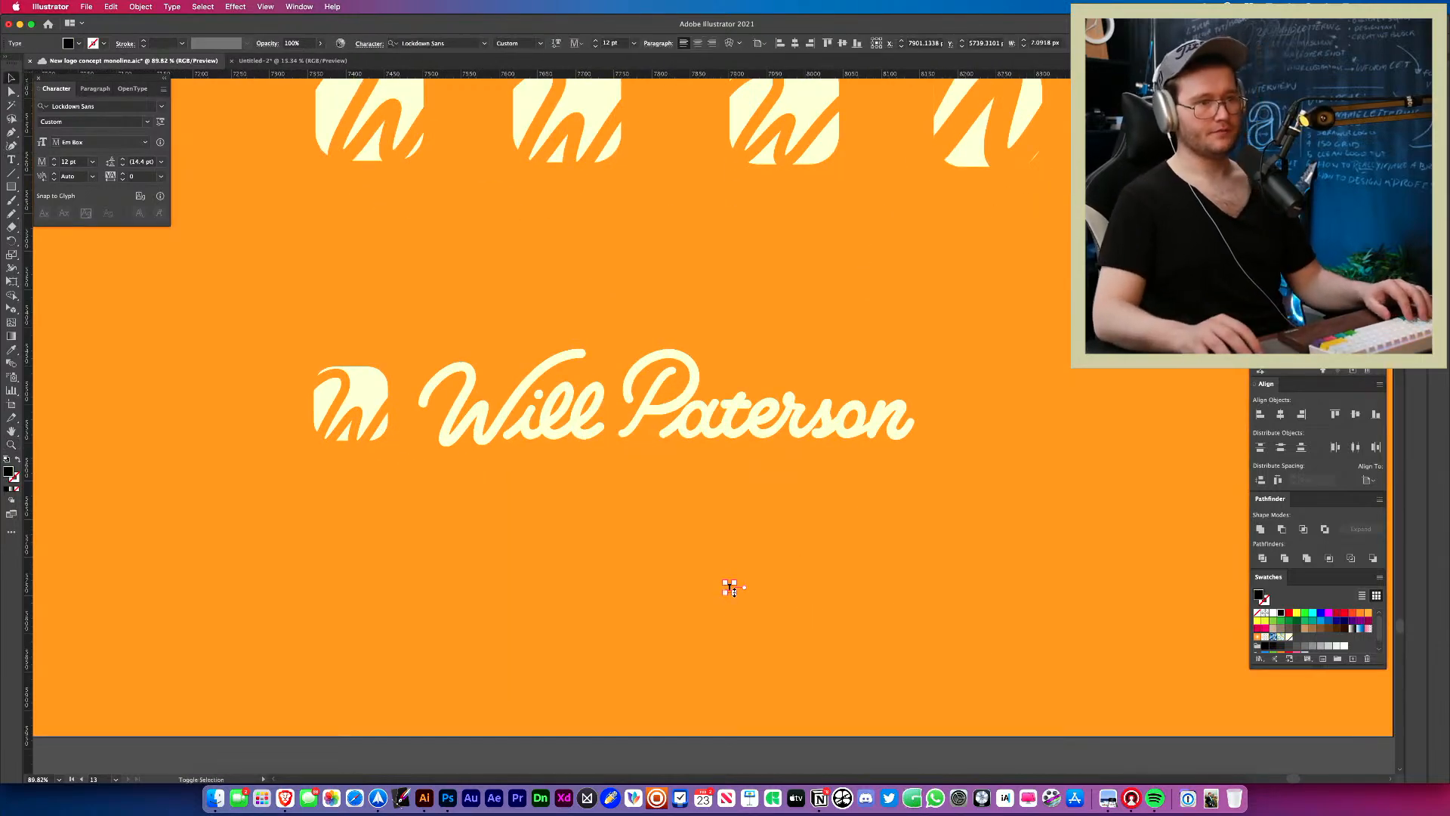
left_click_drag(733, 591, 880, 712)
left_click_drag(707, 618, 545, 561)
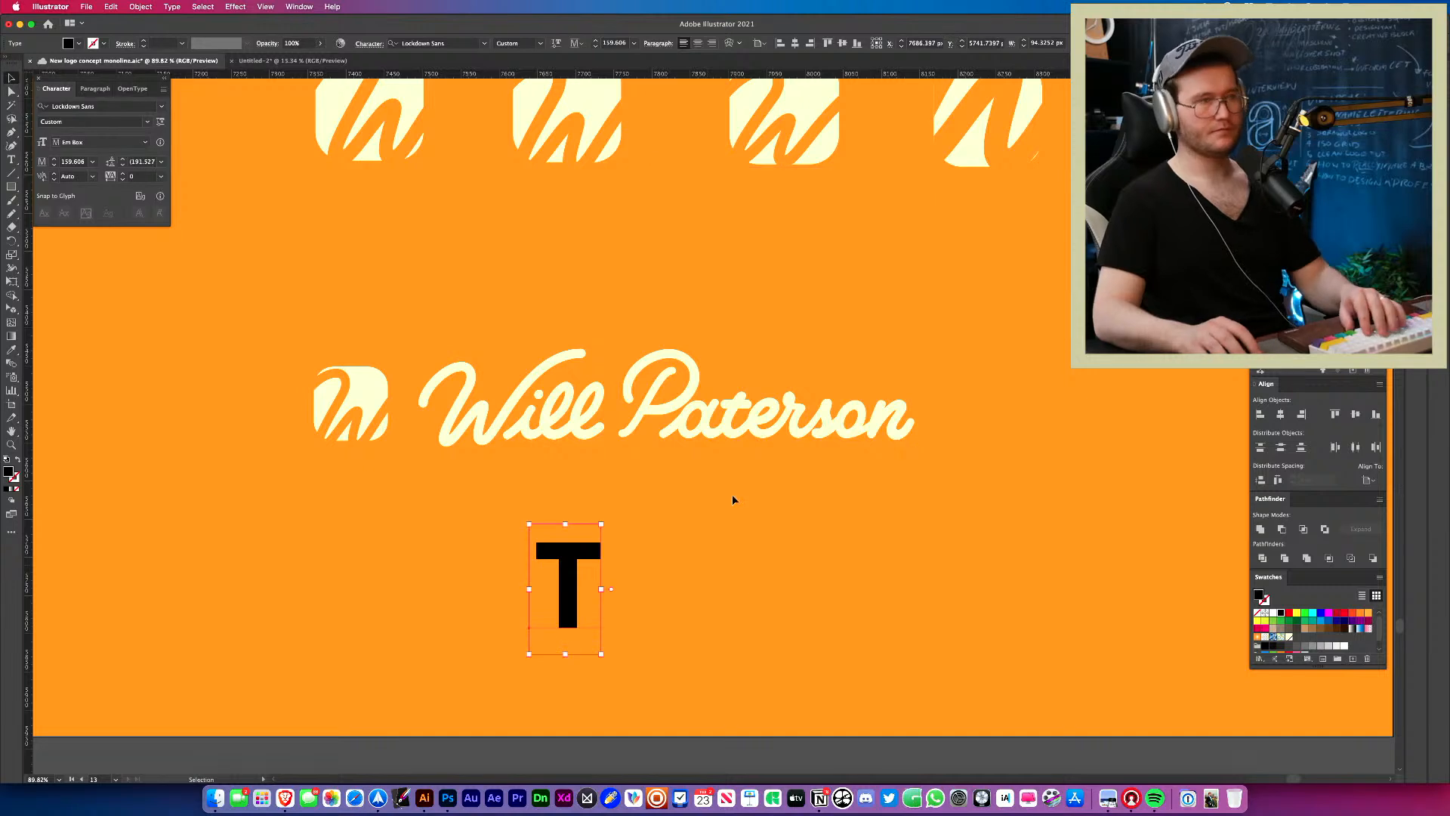
Fill the letter T with white and reposition it lower beneath the logotype.
left_click(1274, 621)
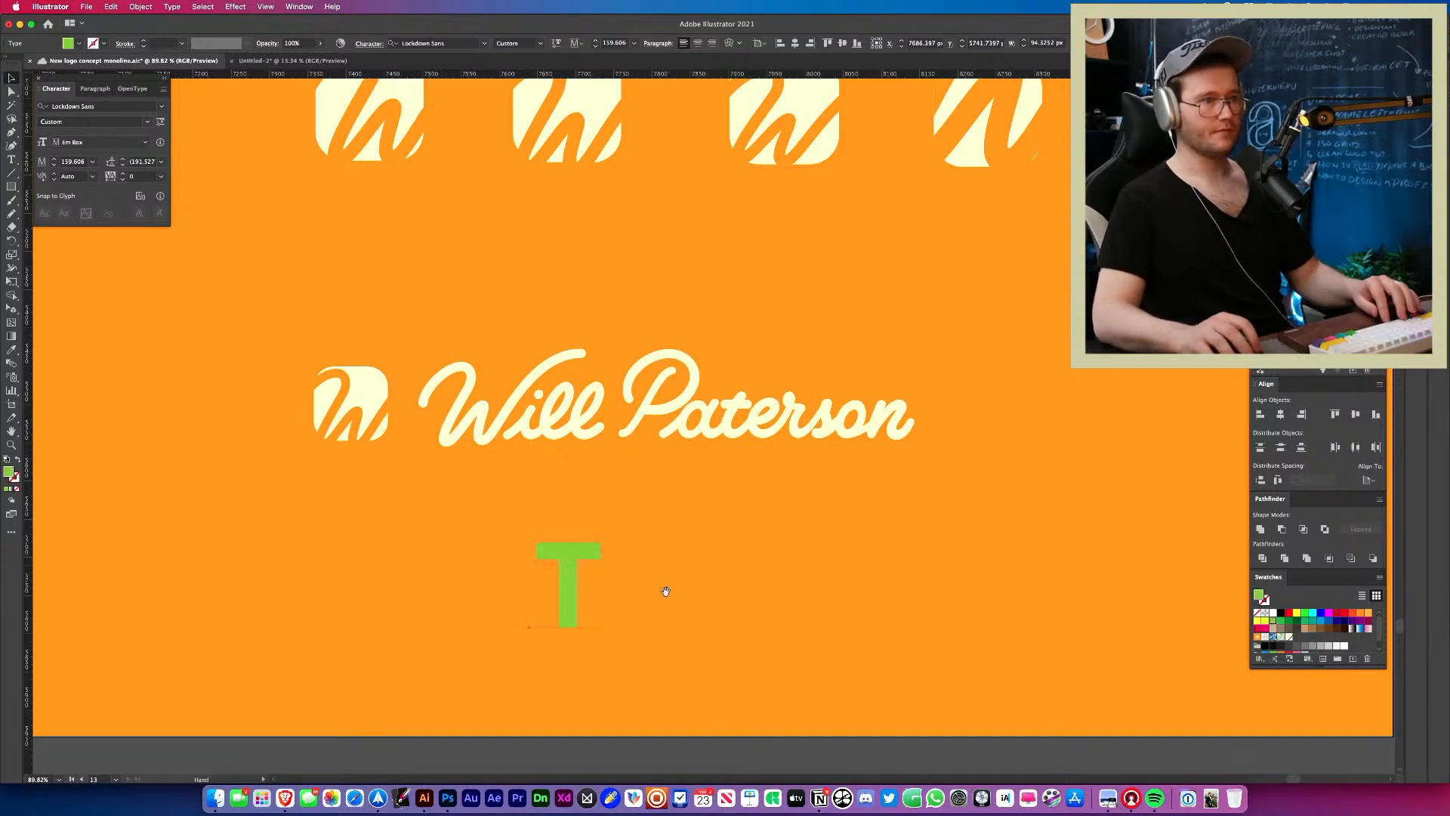
left_click_drag(663, 586, 750, 546)
left_click(1273, 612)
left_click_drag(785, 593, 648, 586)
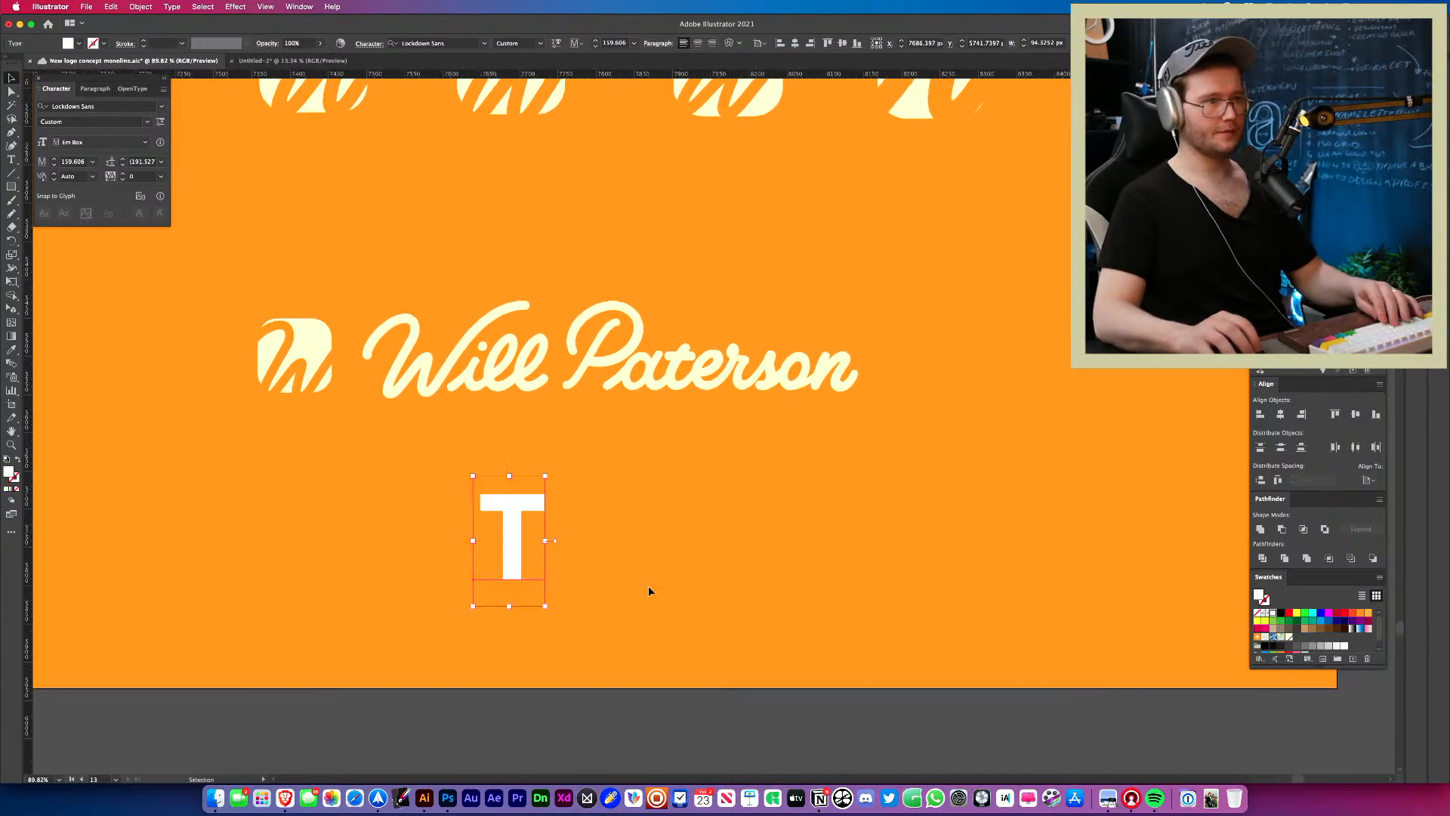
left_click_drag(521, 597, 474, 608)
key("a")
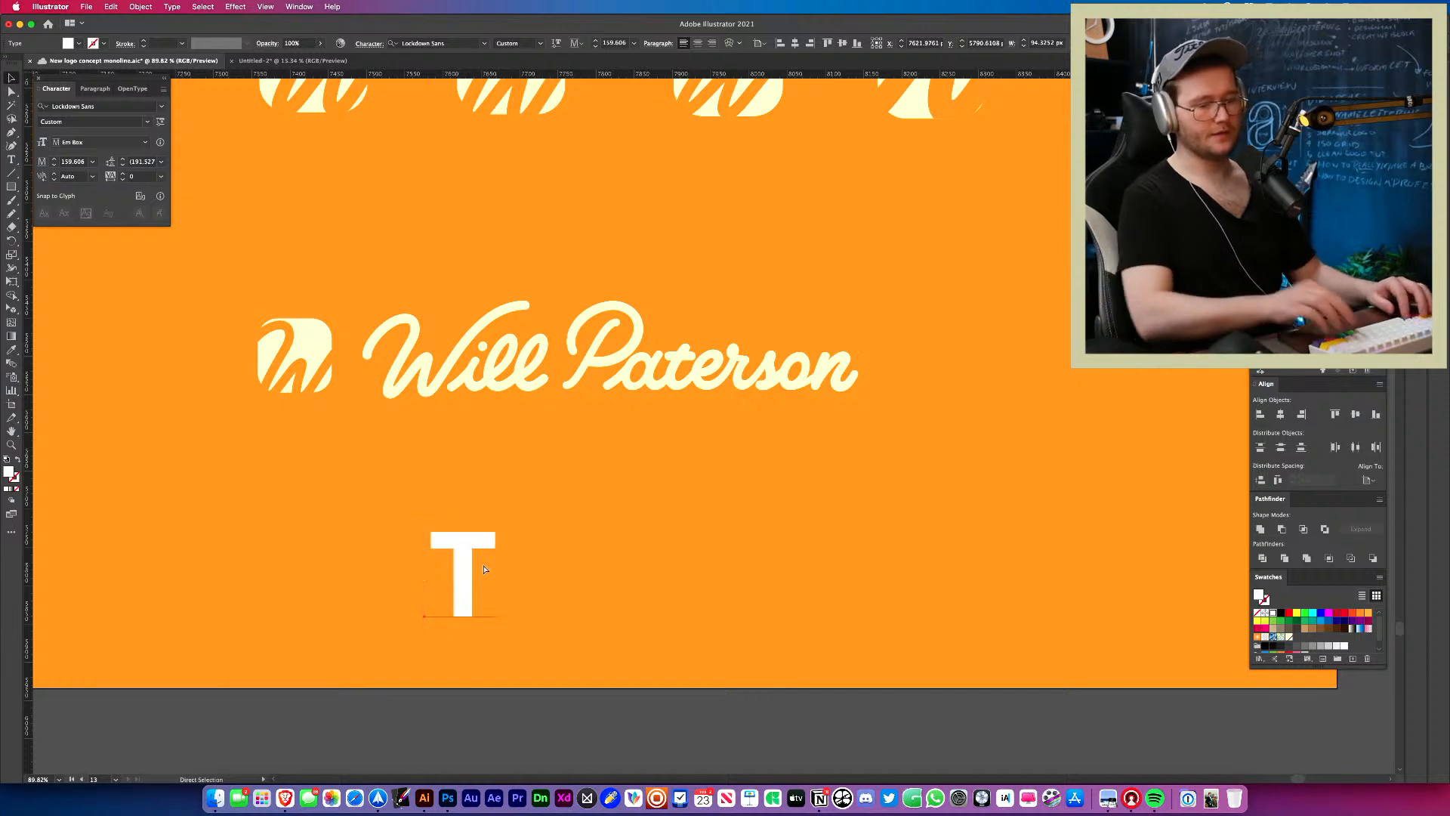
left_click(484, 568)
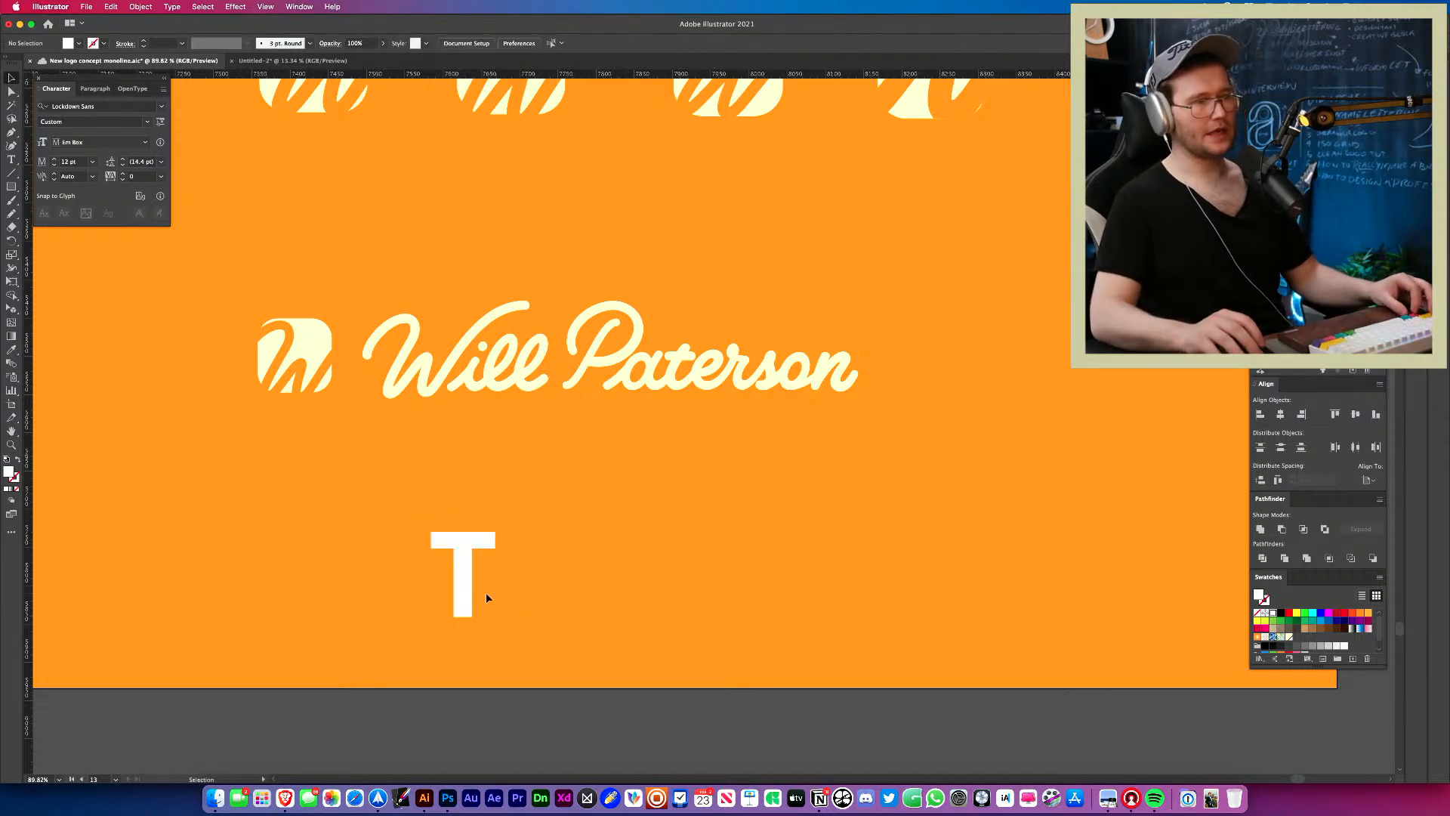
Duplicate the T beside the original and scale the copy up to about 177 × 237 px.
left_click_drag(486, 592, 616, 594)
left_click(752, 664)
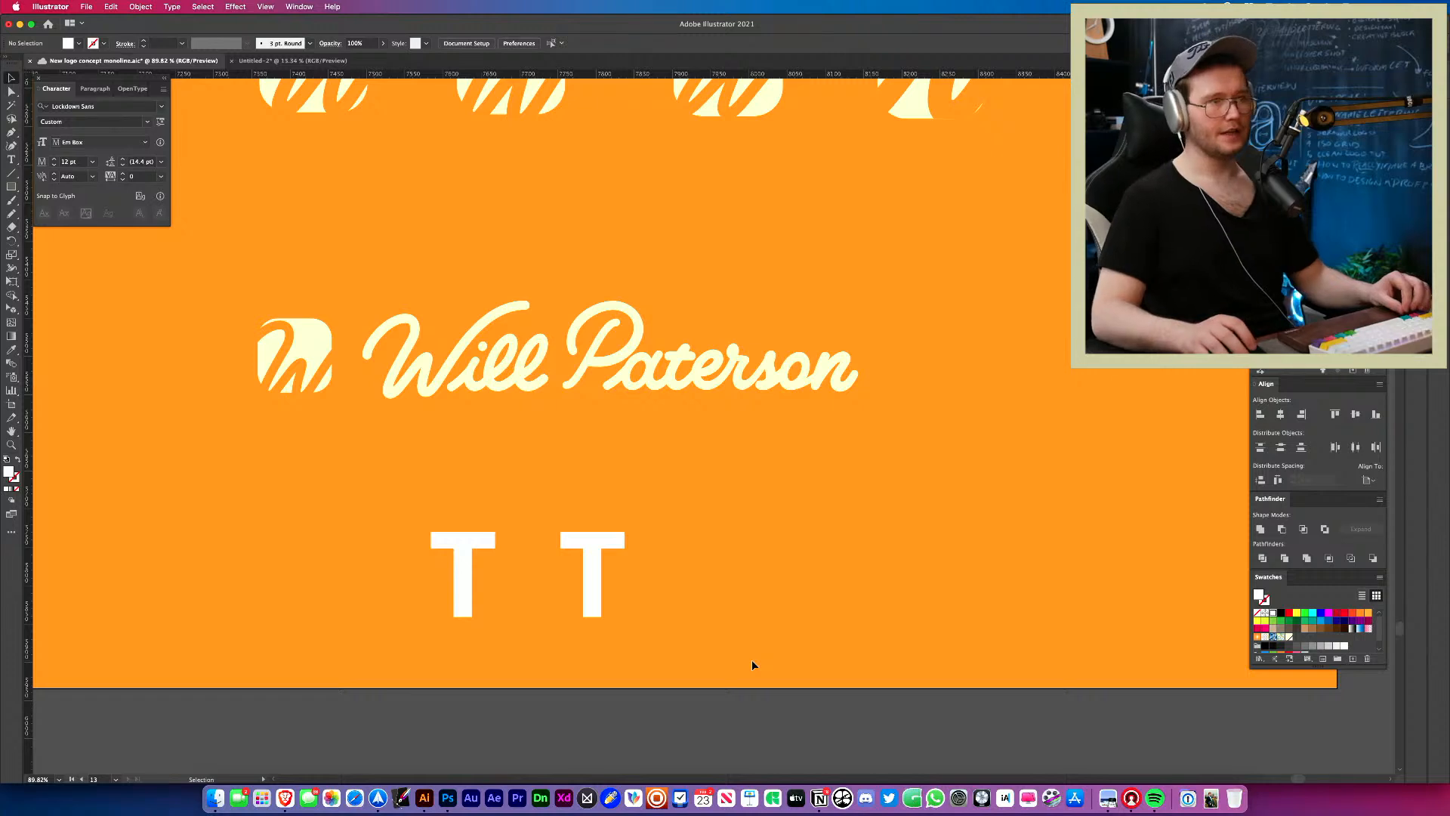
left_click_drag(696, 525, 476, 655)
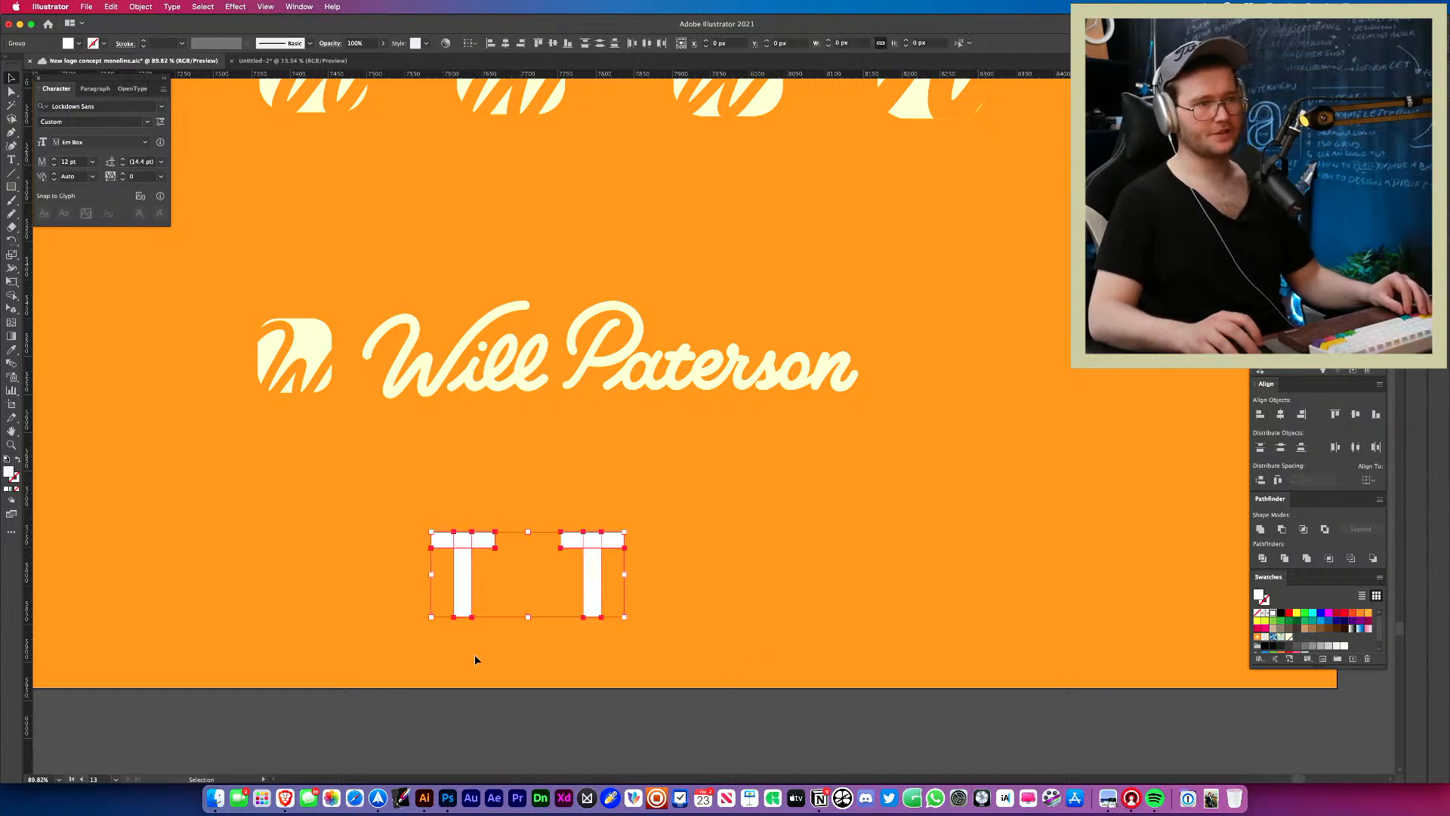
left_click_drag(577, 642, 698, 435)
left_click(542, 648)
Place the small T against the large T's stem to compare stroke weights, and undo the move.
left_click_drag(462, 574, 688, 575)
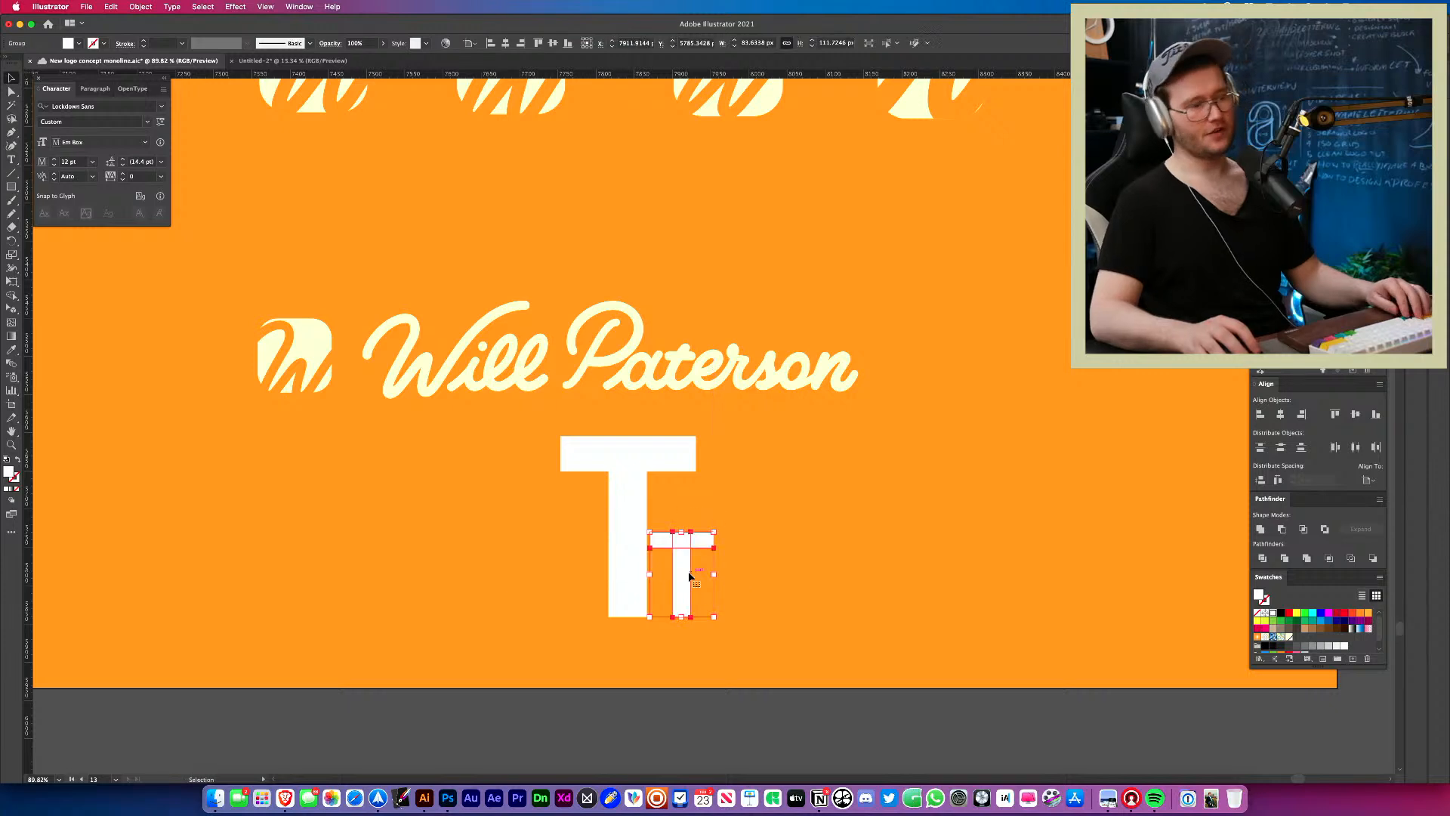
key("super+z")
left_click(687, 571)
Ungroup the enlarged T, narrow it to about 142 px wide and reduce its height from the upper edge.
left_click(637, 513)
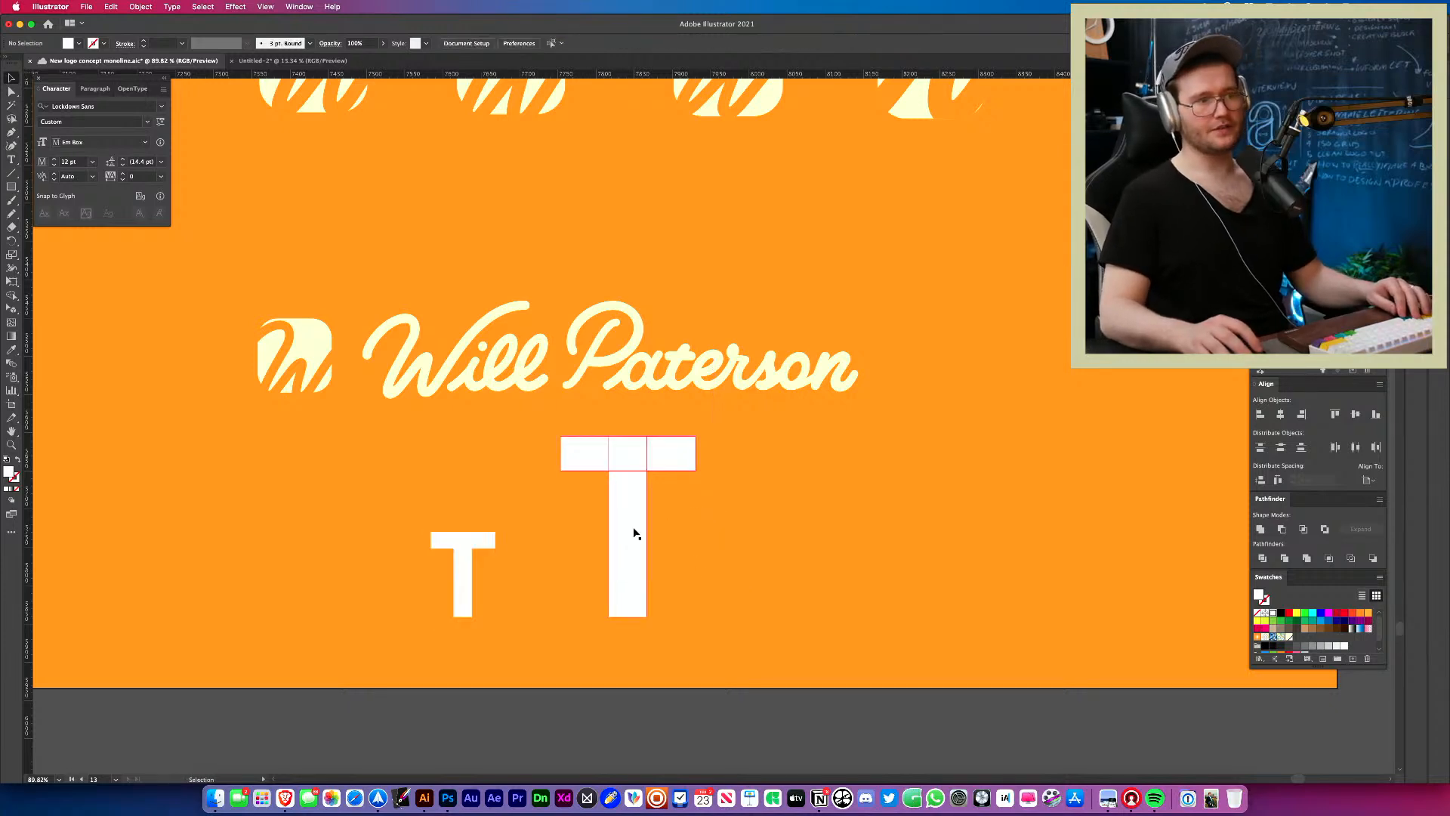
right_click(642, 526)
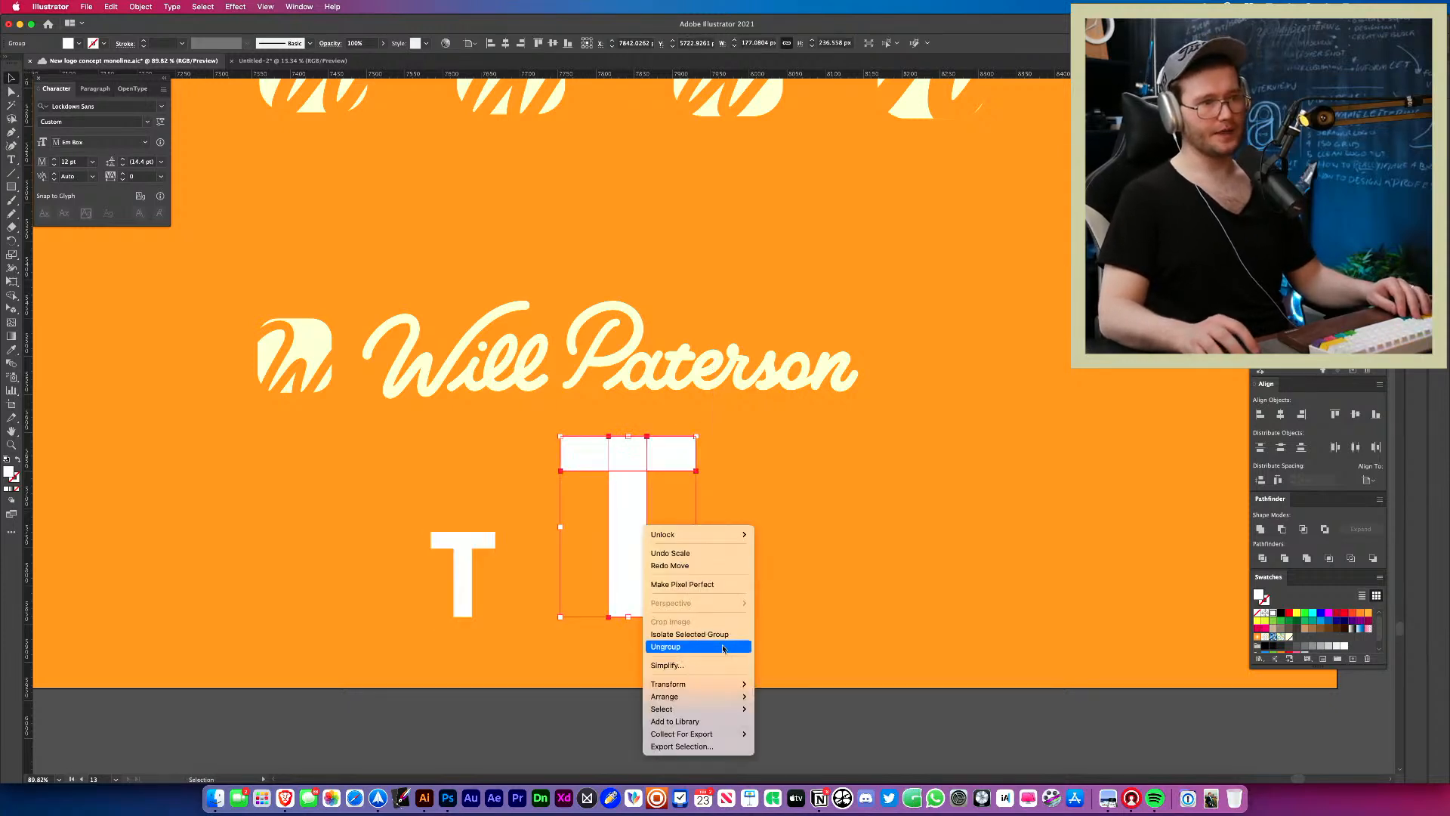
left_click(698, 643)
left_click_drag(696, 528, 671, 525)
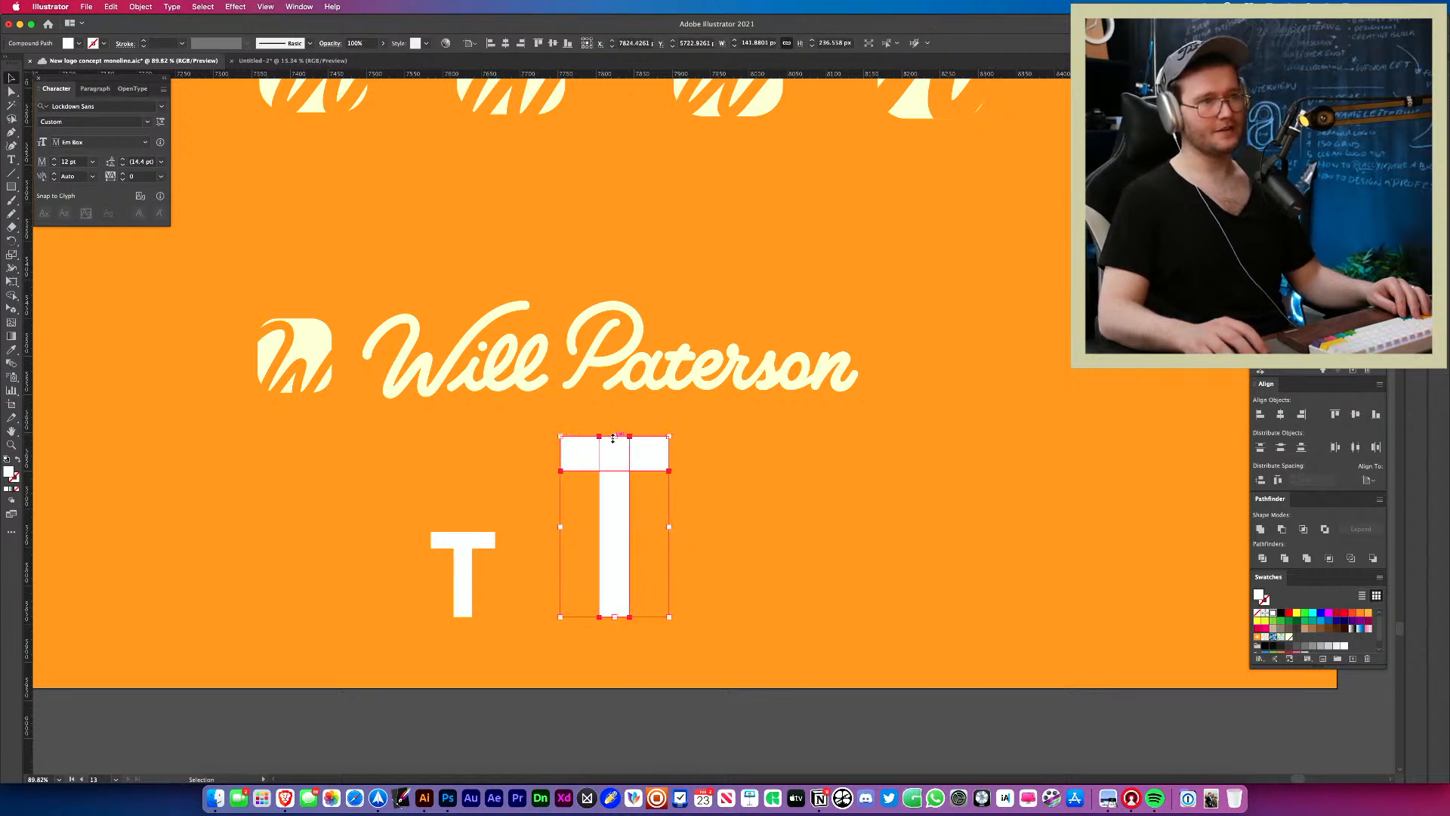
left_click_drag(614, 436, 613, 471)
left_click(805, 506)
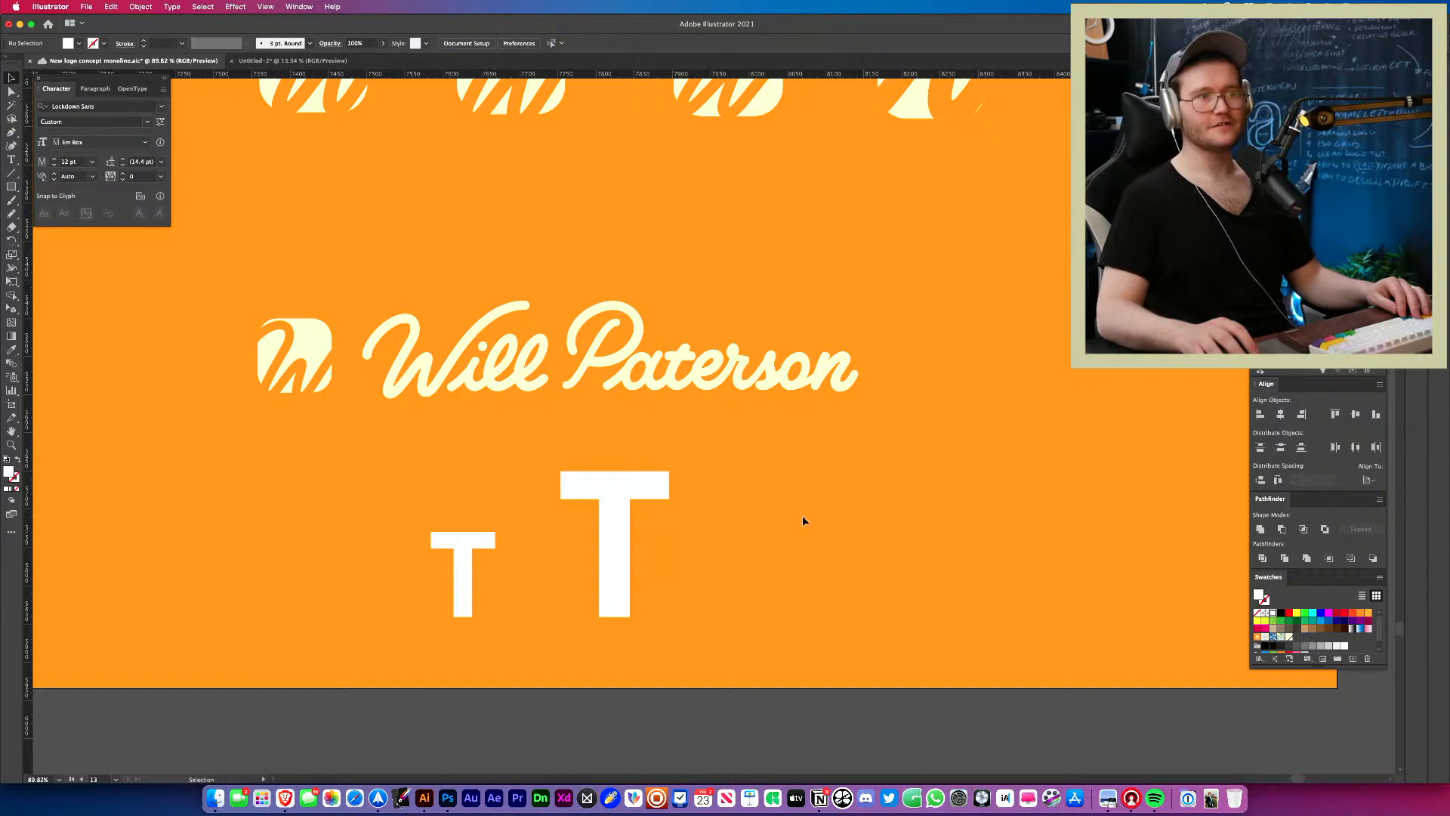
Undo the resizing and duplication of the T, back to the single live-text letter.
key("super+z")
key("super+z")
key("super+z")
key("super+z")
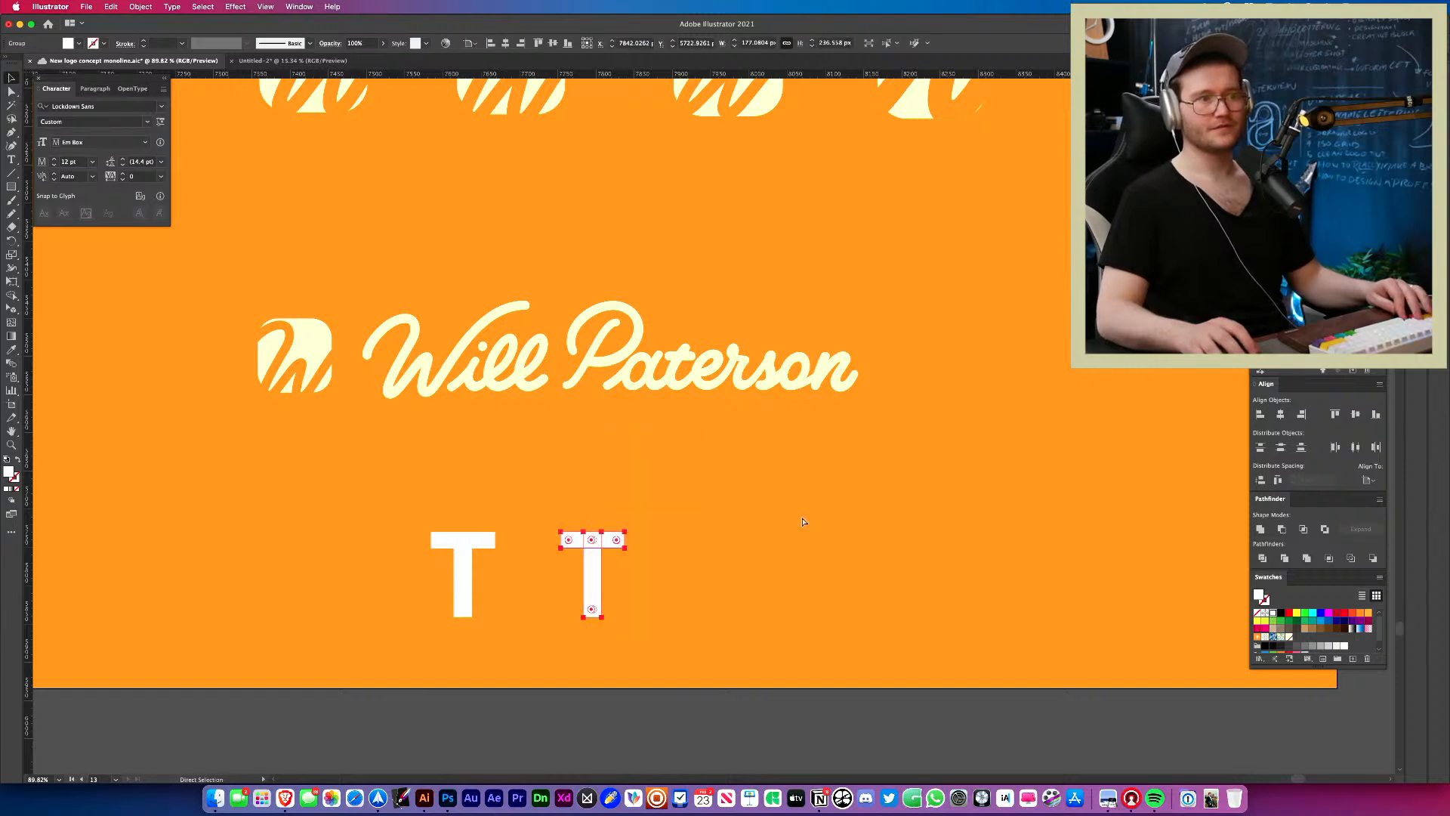
left_click(686, 551)
key("z")
left_click_drag(487, 589, 610, 574)
key("v")
left_click(552, 576)
left_click(582, 579)
left_click(533, 564)
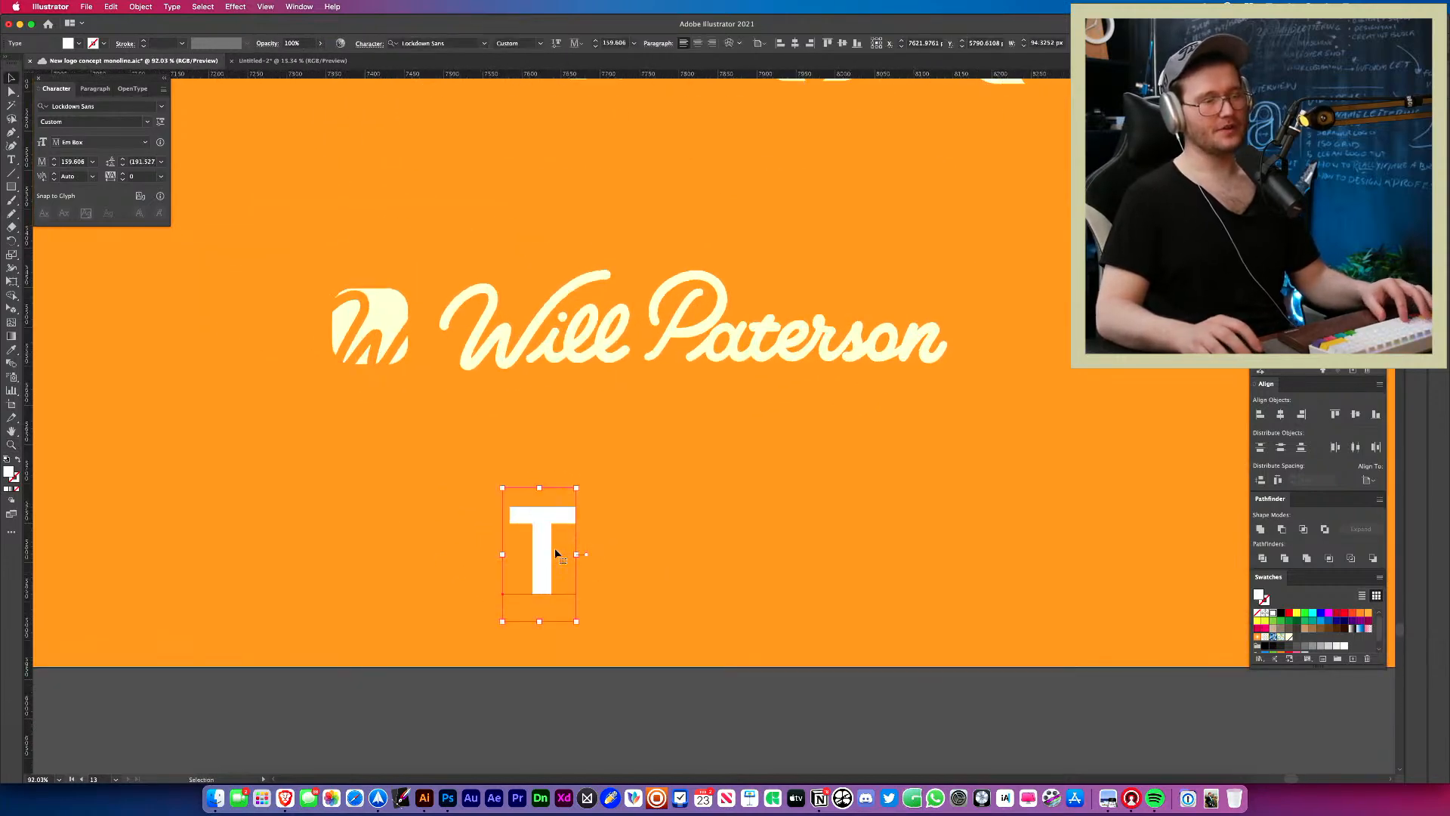
Go back to the white artboards and look over their orange and black logotype versions.
left_click(749, 568)
key("z")
left_click_drag(718, 487, 448, 494)
left_click_drag(448, 495, 793, 763)
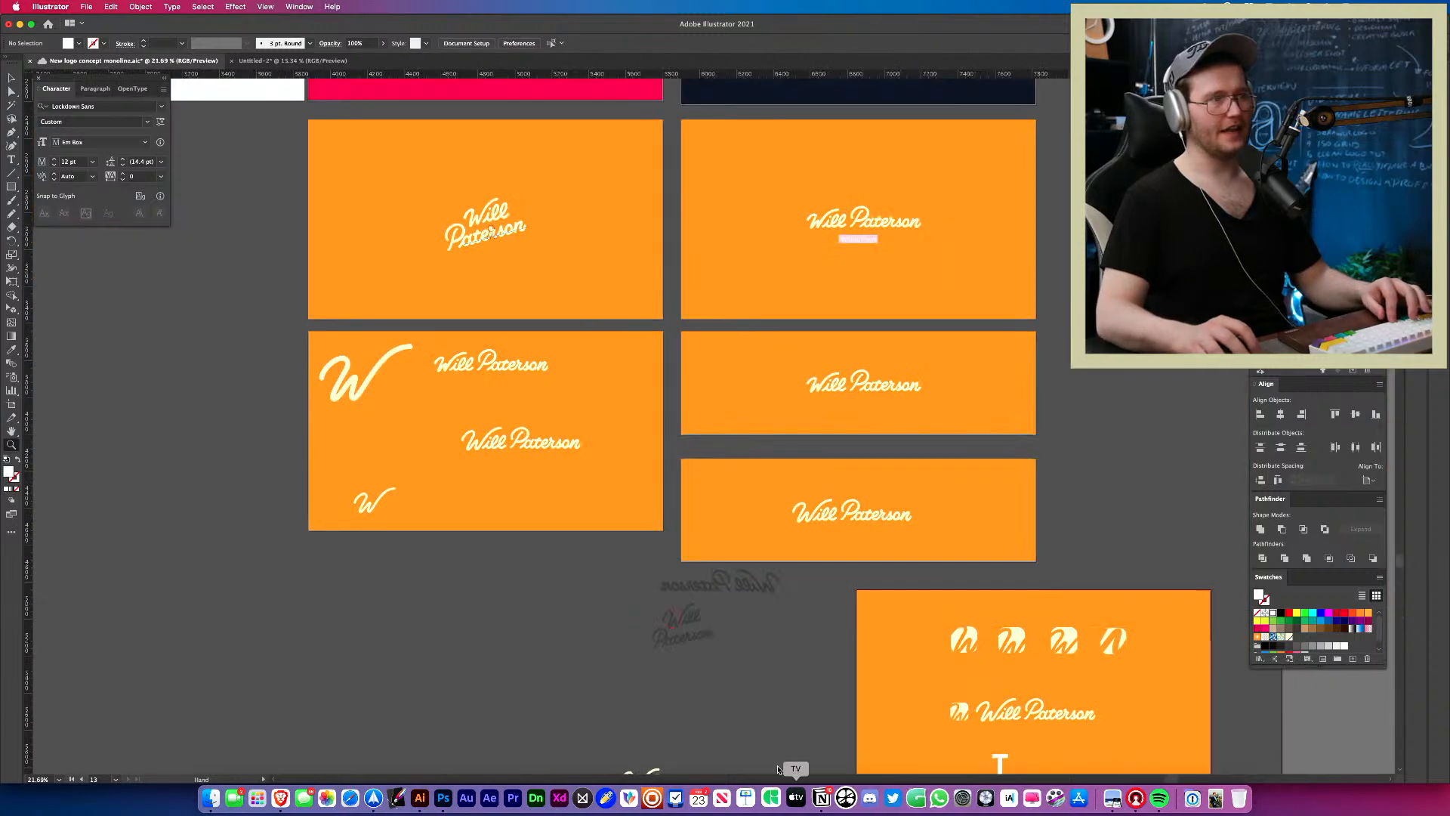
left_click_drag(188, 194, 604, 607)
left_click_drag(605, 607, 648, 593)
key("v")
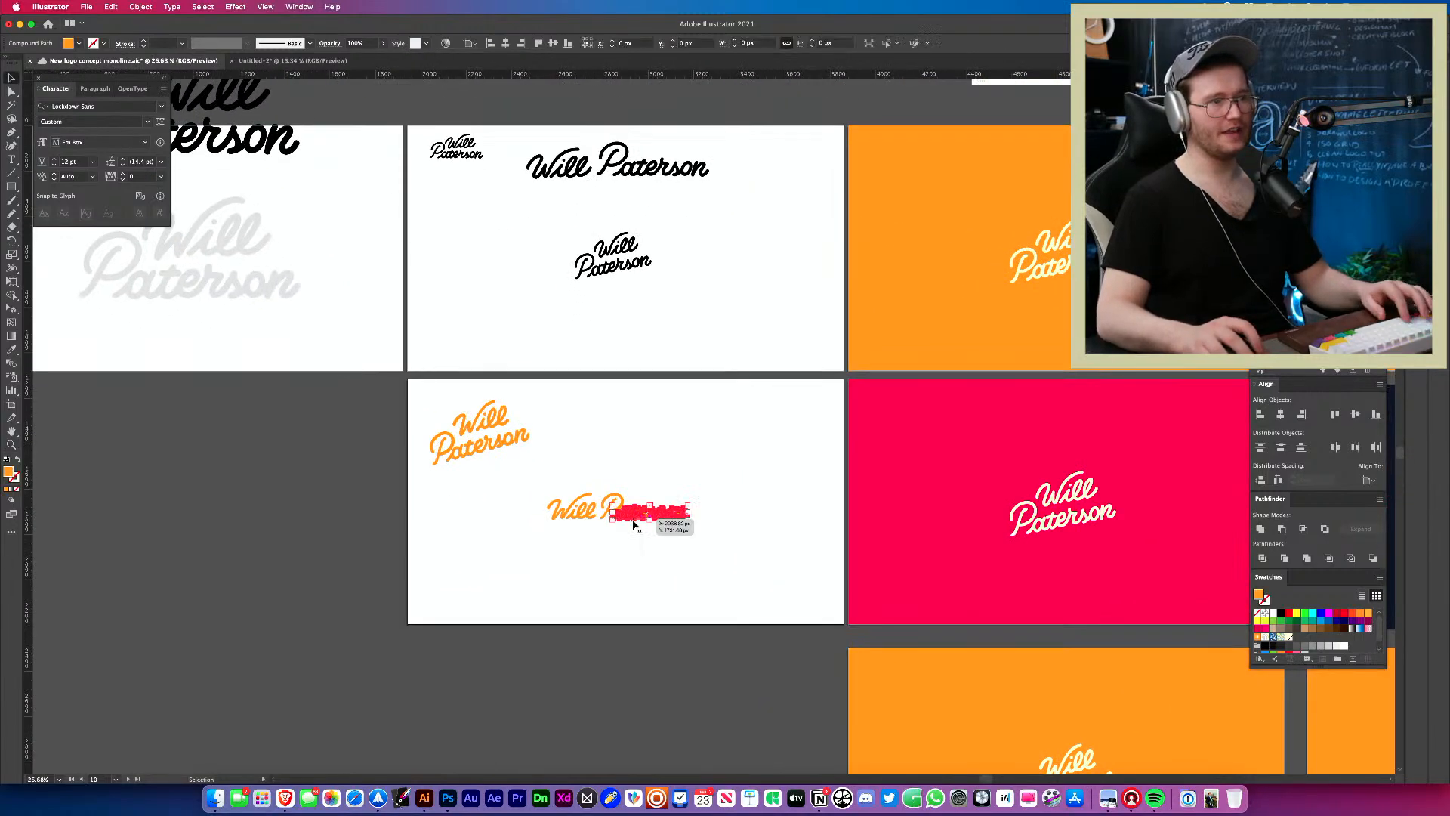
left_click(499, 429)
left_click(618, 277)
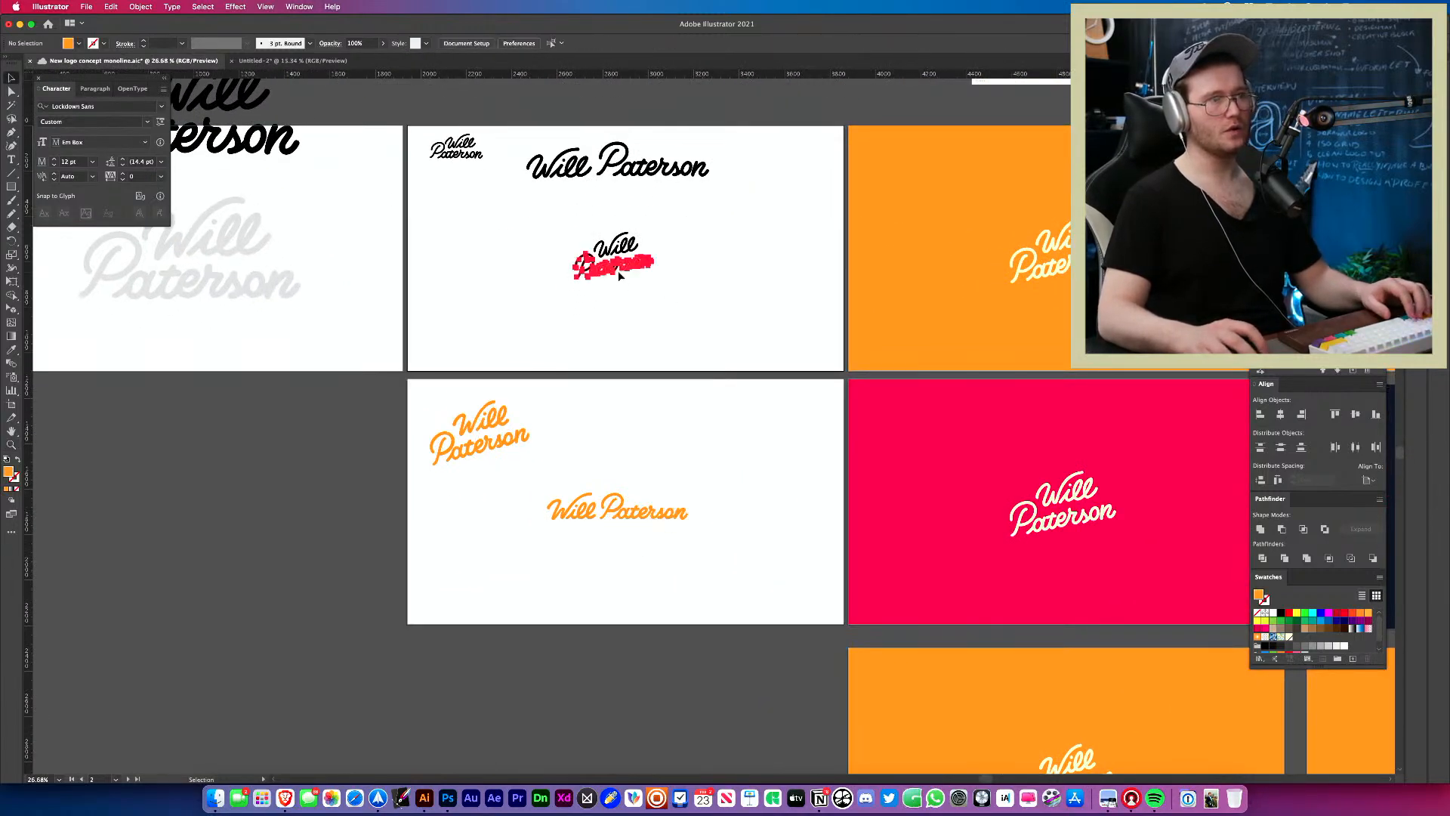
Examine the black horizontal and stacked logotypes up close, selecting them to check how they are built.
key("z")
left_click_drag(603, 205, 753, 272)
left_click_drag(753, 271, 743, 481)
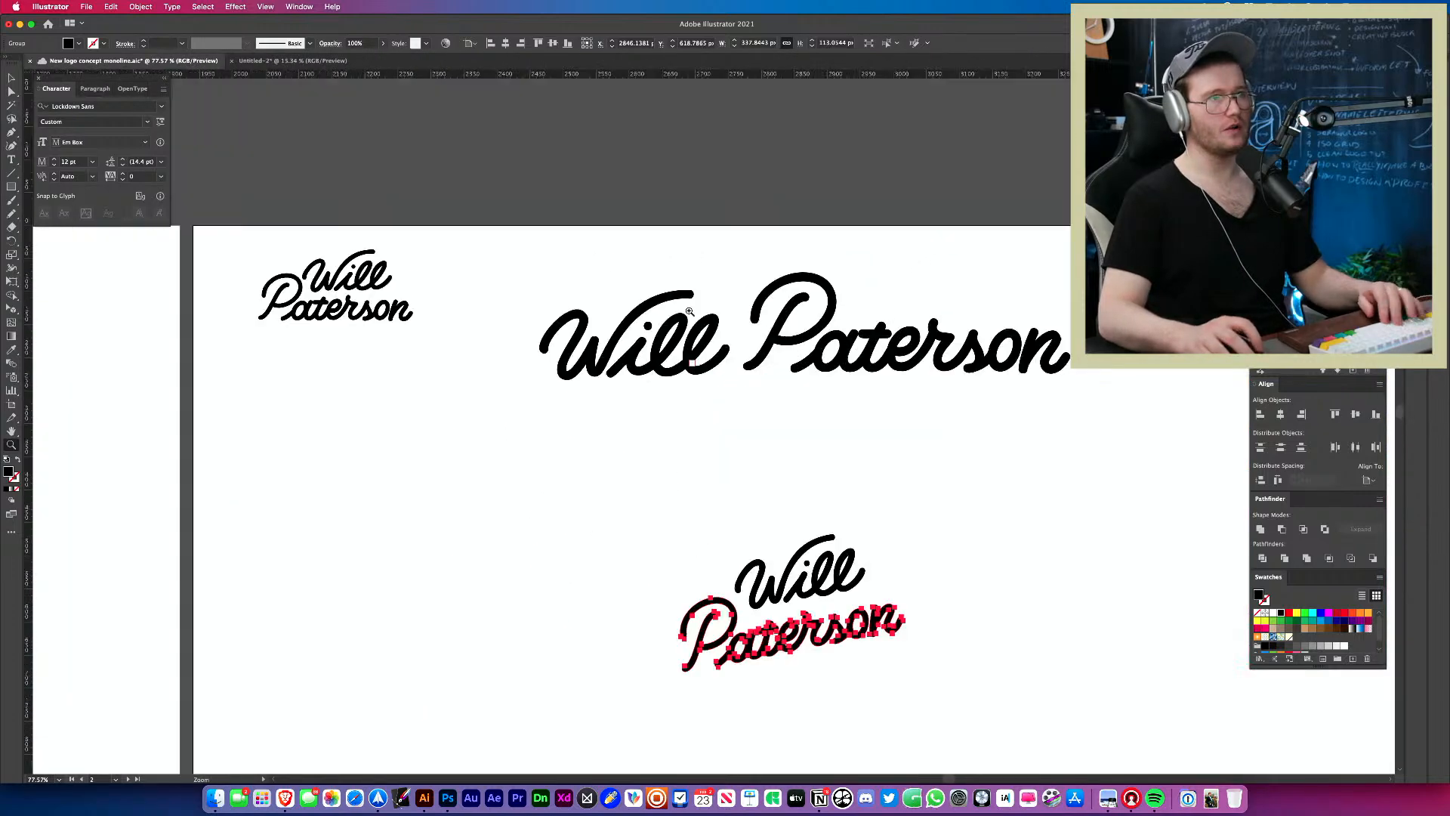
key("v")
left_click(677, 330)
left_click(370, 316)
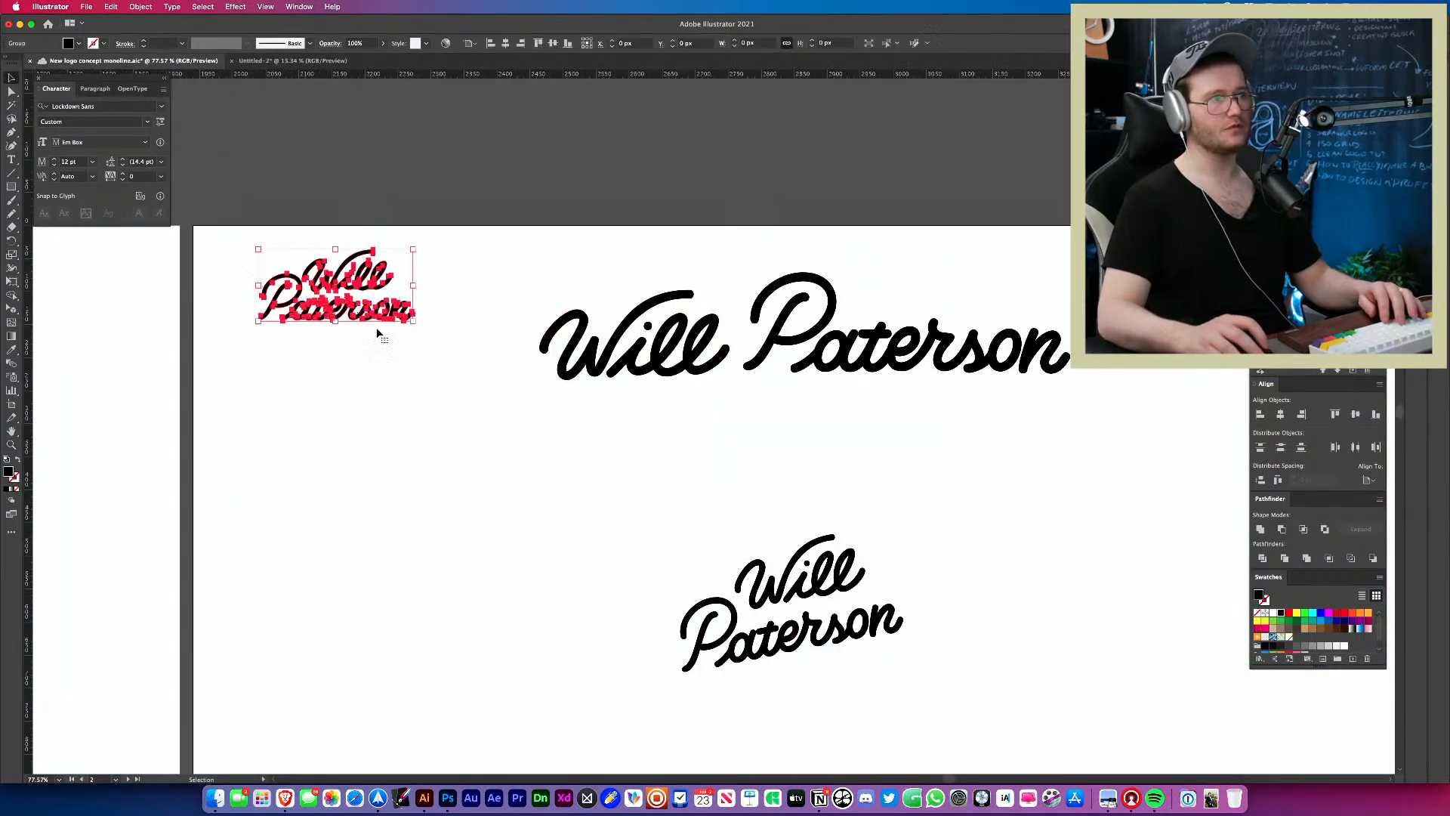
key("super+z")
Switch to the YouTube Studio live stream page in the browser and read the live chat.
key("super+Tab")
left_click(1246, 479)
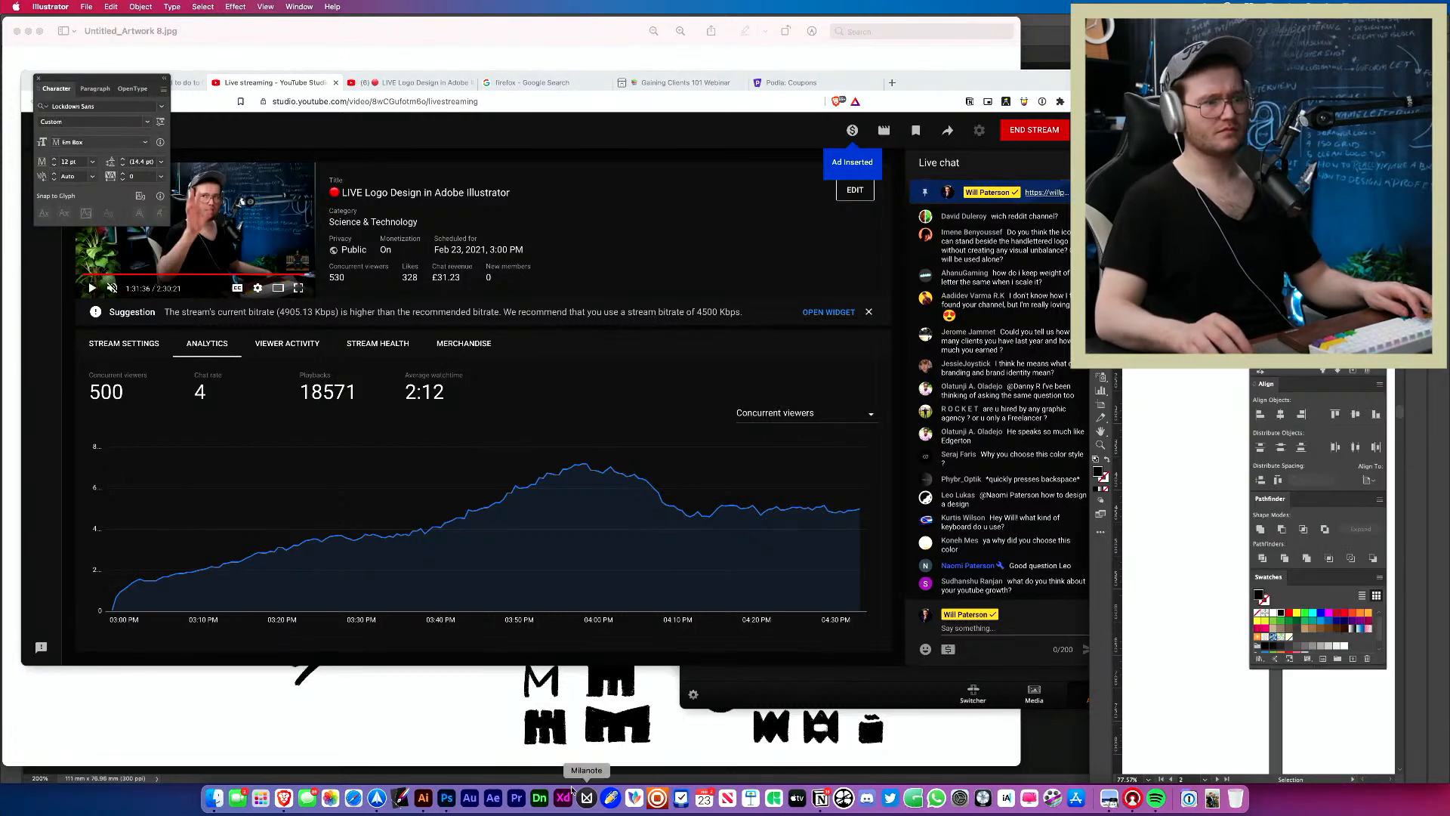
left_click(497, 700)
left_click(1225, 587)
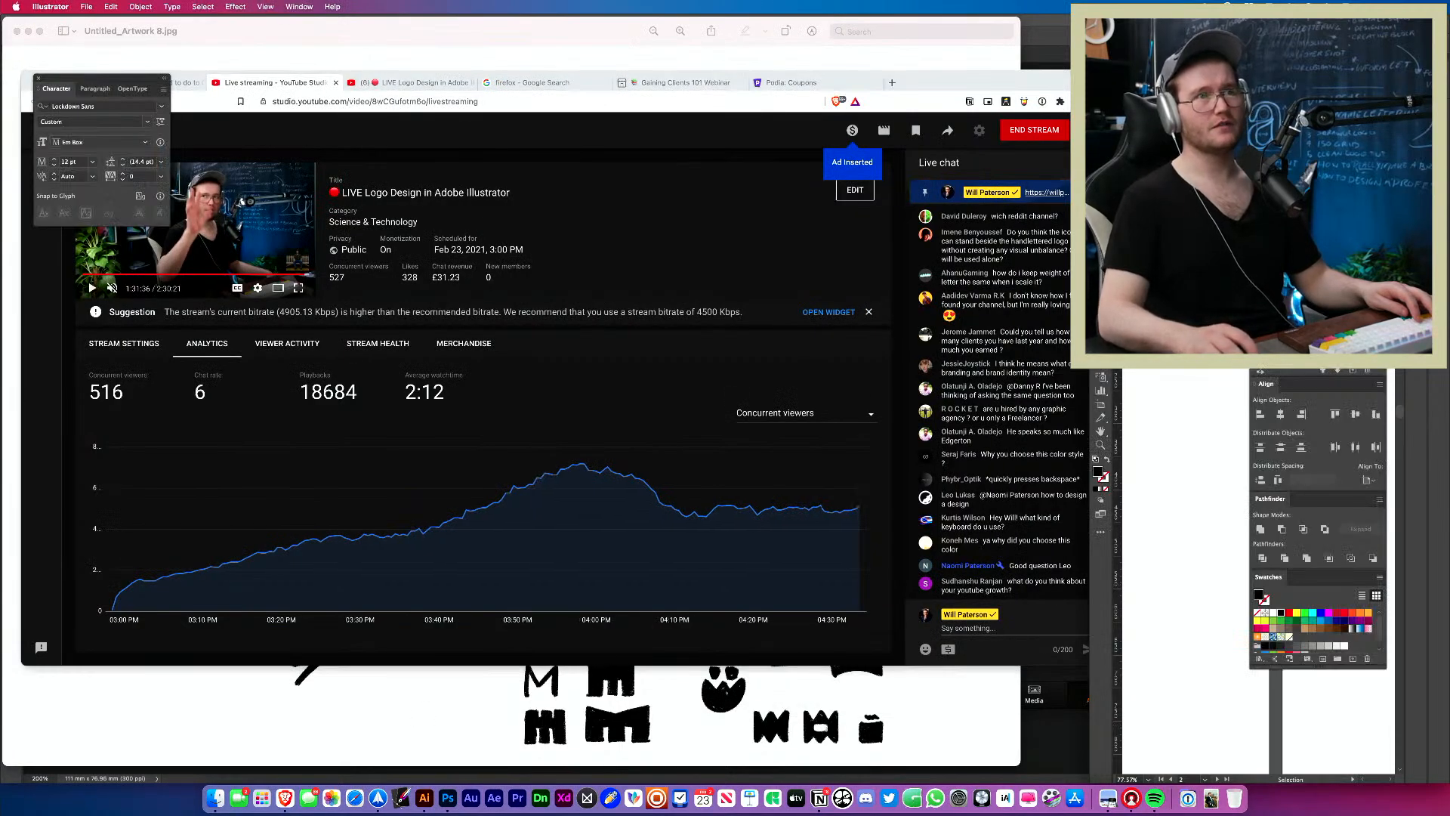
Switch back to Illustrator and bring the large black stacked logotype on the first artboard into view.
left_click_drag(1021, 38, 3, 37)
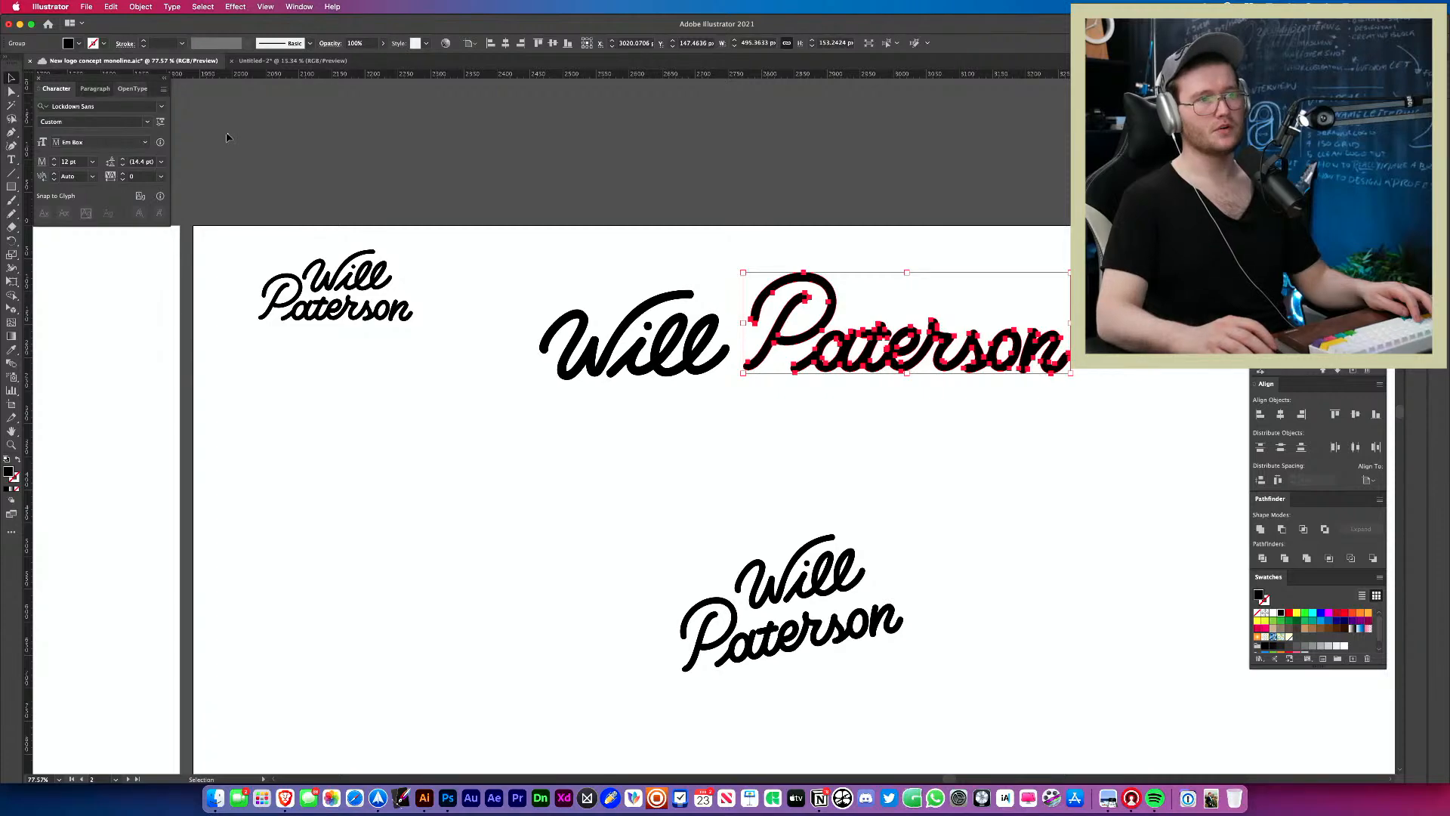
left_click(887, 417)
left_click_drag(886, 418, 706, 469)
left_click_drag(441, 490, 1184, 454)
left_click_drag(479, 459, 955, 573)
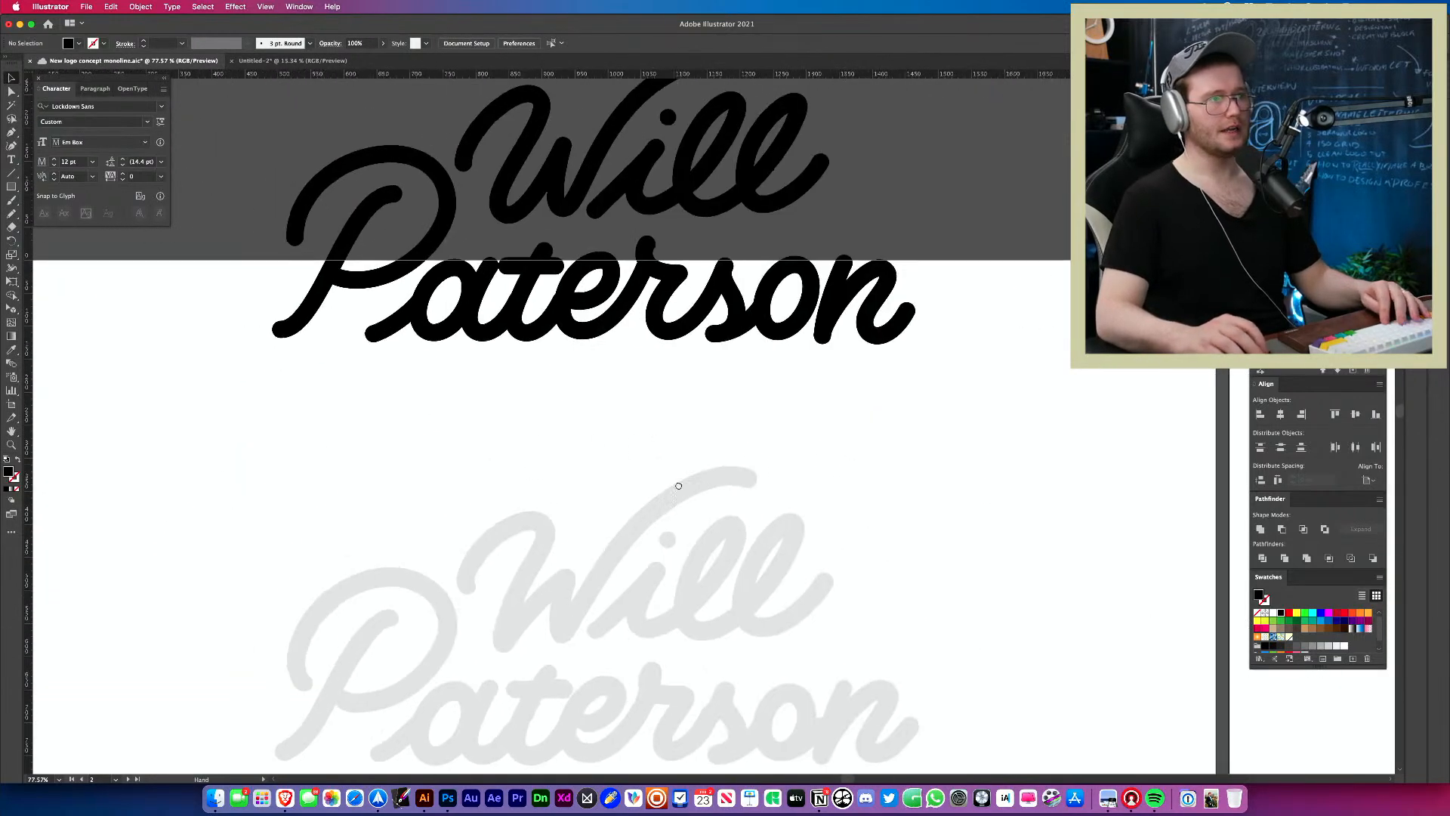
left_click_drag(744, 427, 586, 481)
left_click_drag(495, 293, 823, 586)
Try copying the "ill" stroke path above the stacked logotype and scaling the copy down to about 181 px wide.
left_click(683, 645)
key("z")
key("v")
left_click_drag(675, 445, 706, 255, "alt")
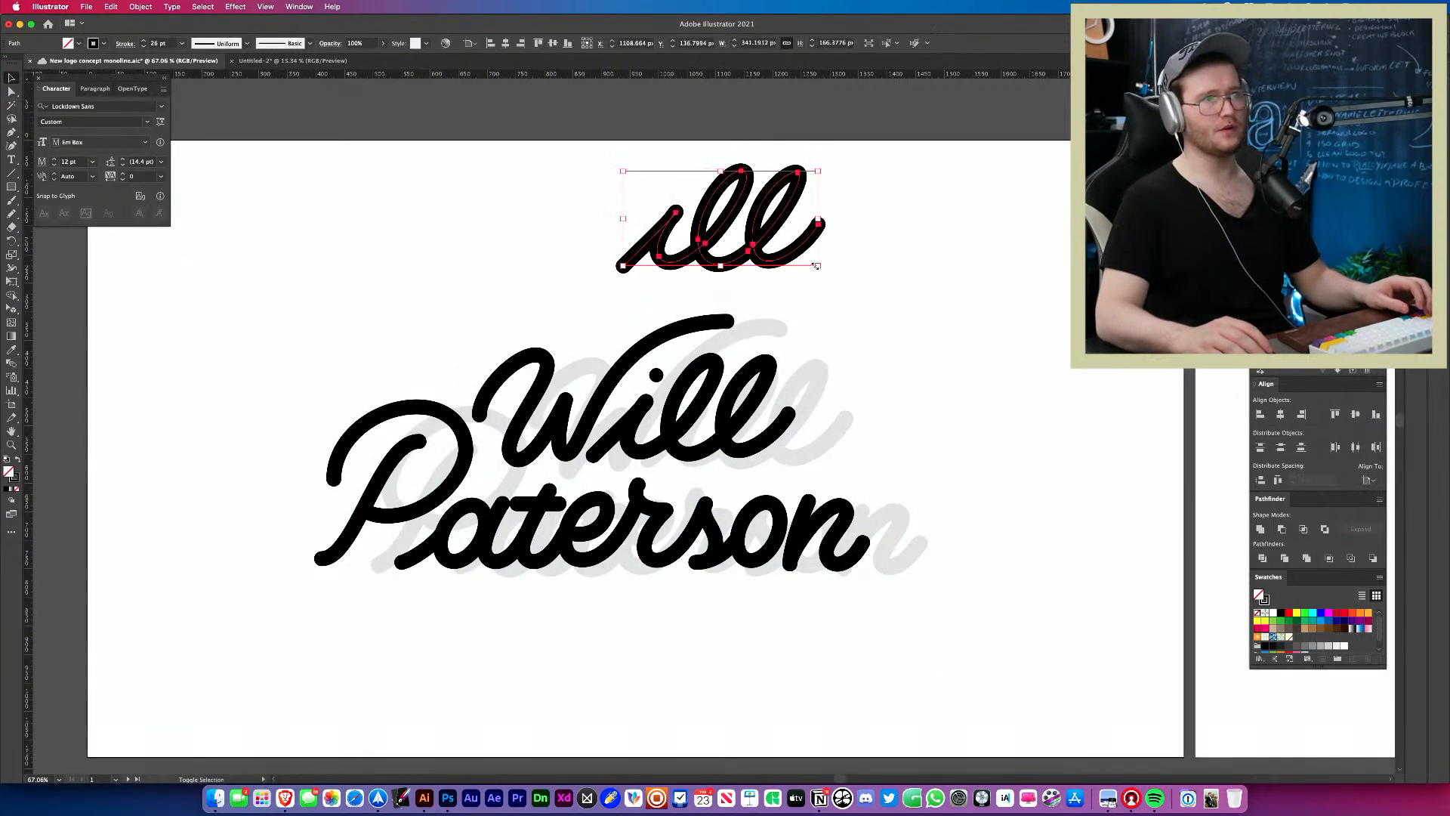
left_click_drag(816, 265, 730, 420)
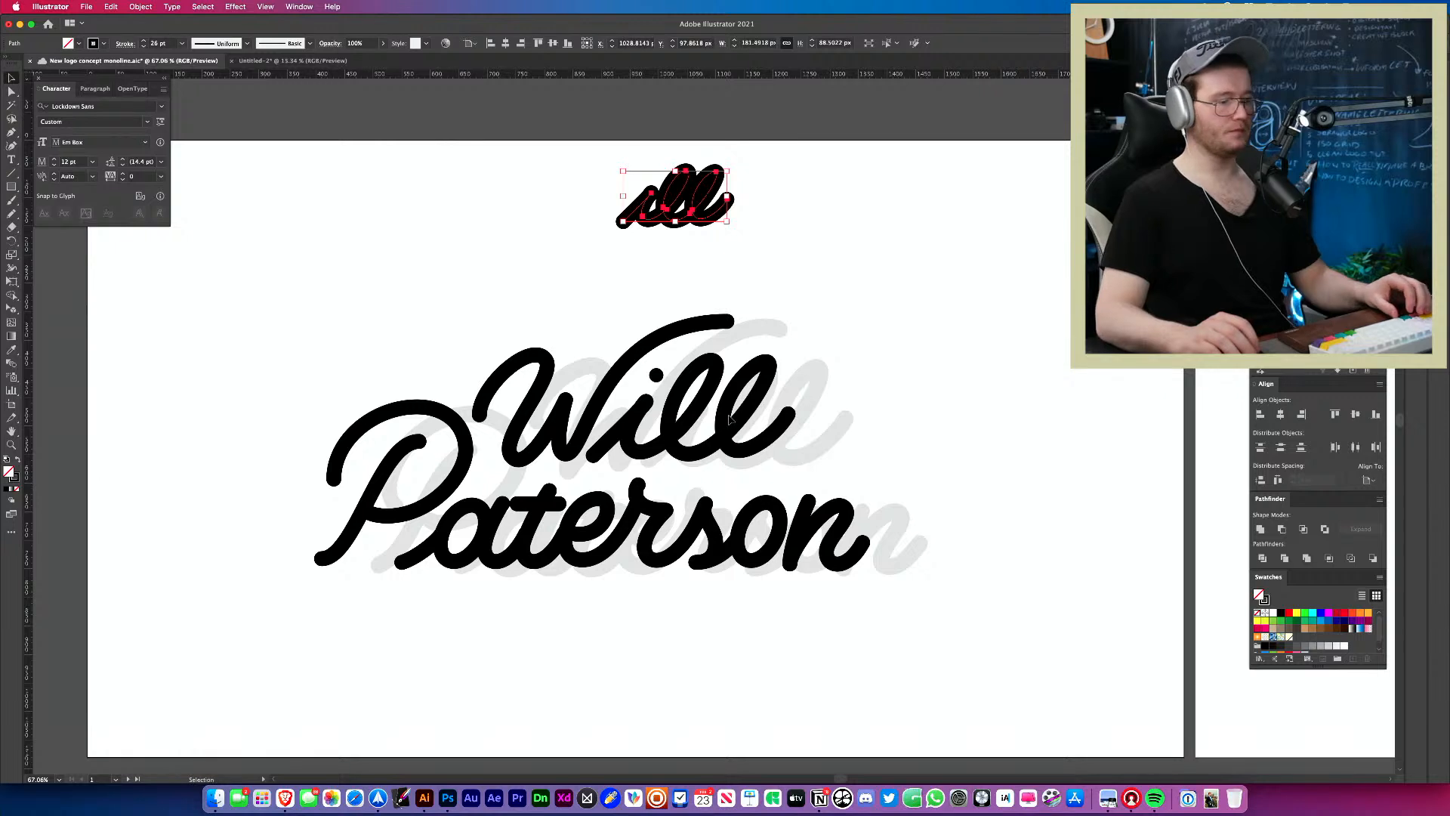
key("ctrl+z")
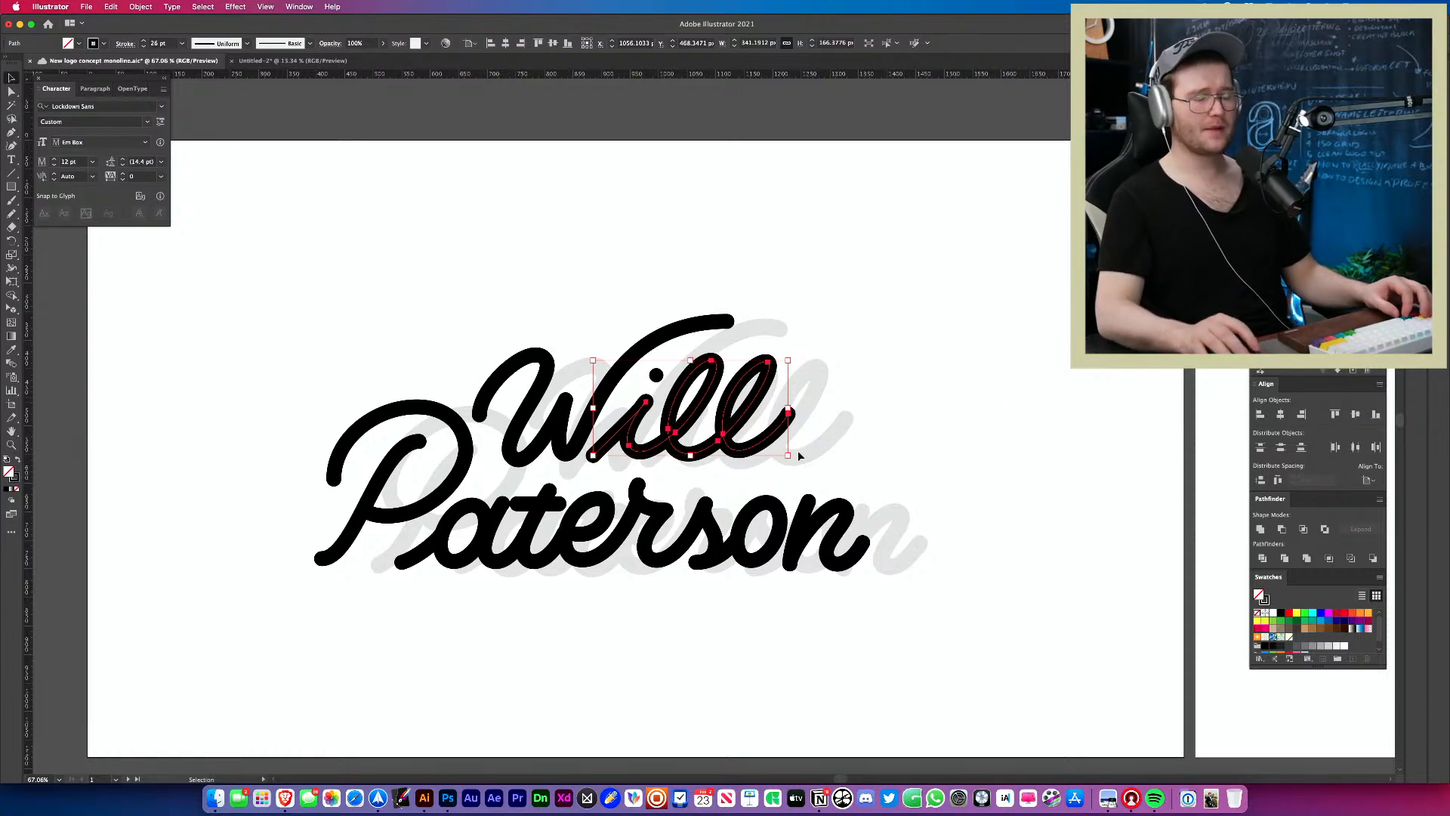
Check the Scale Strokes & Effects option in the general preferences and close them without applying changes.
key("ctrl+k")
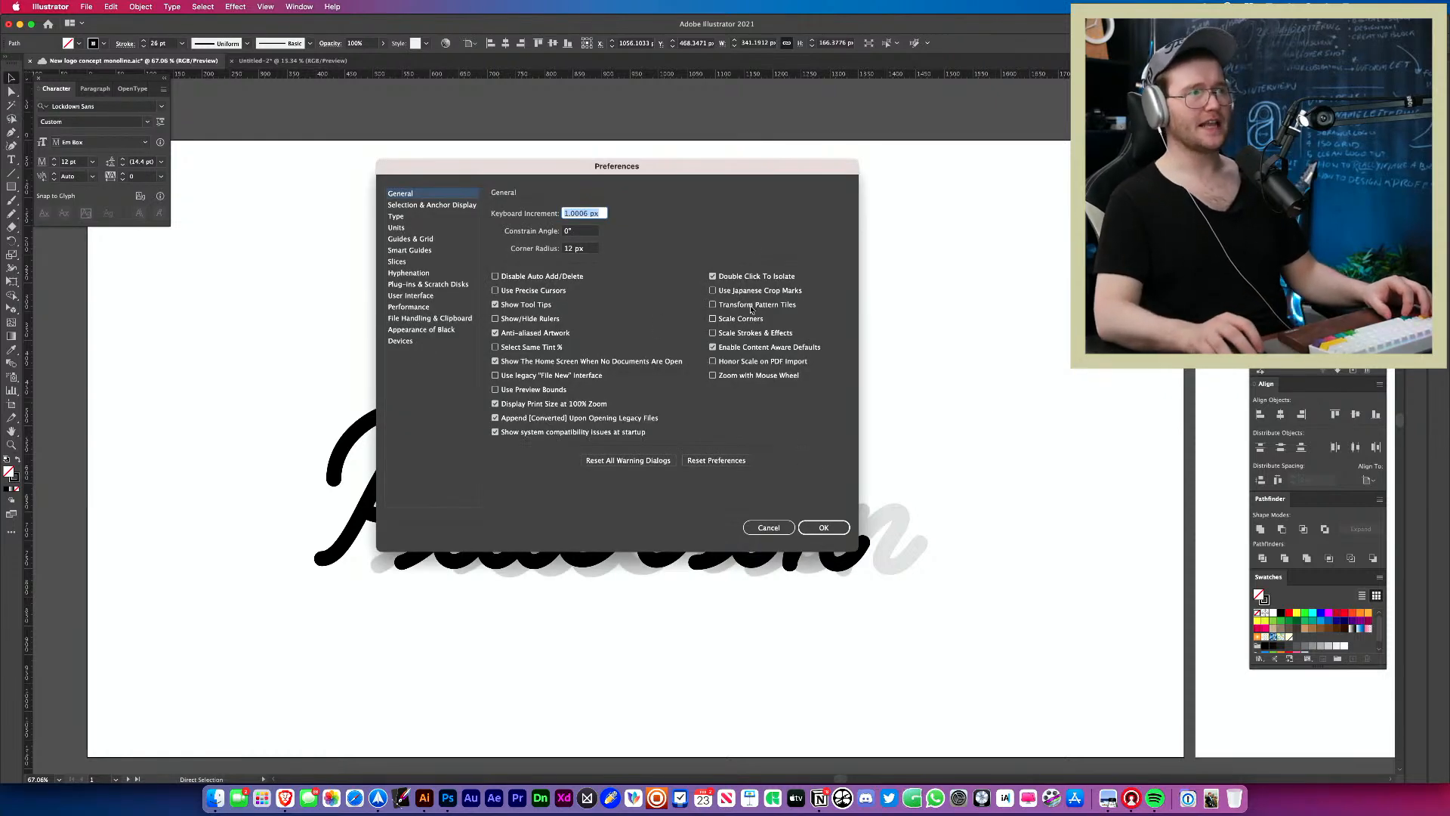
left_click_drag(572, 165, 694, 182)
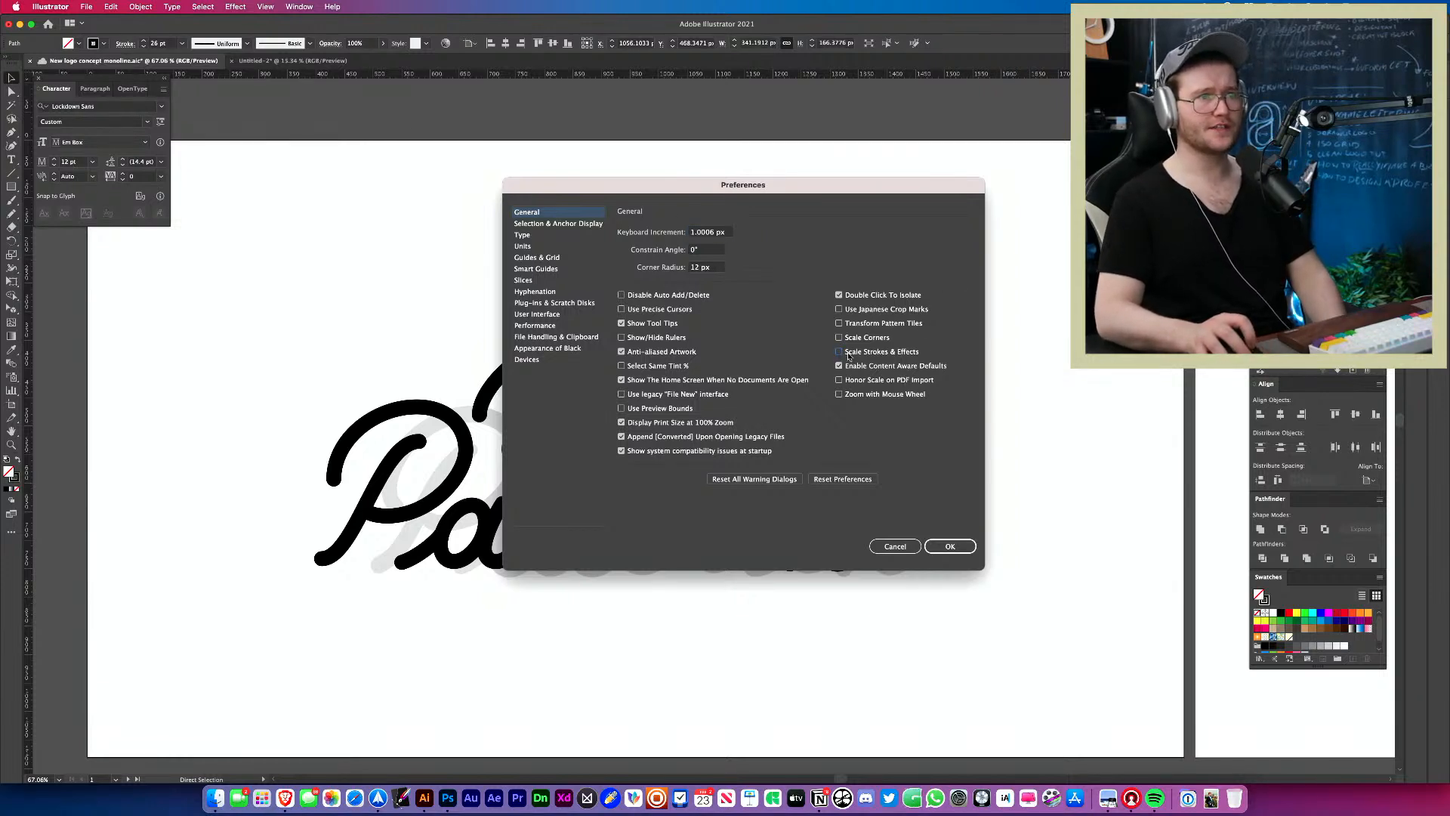
left_click(896, 545)
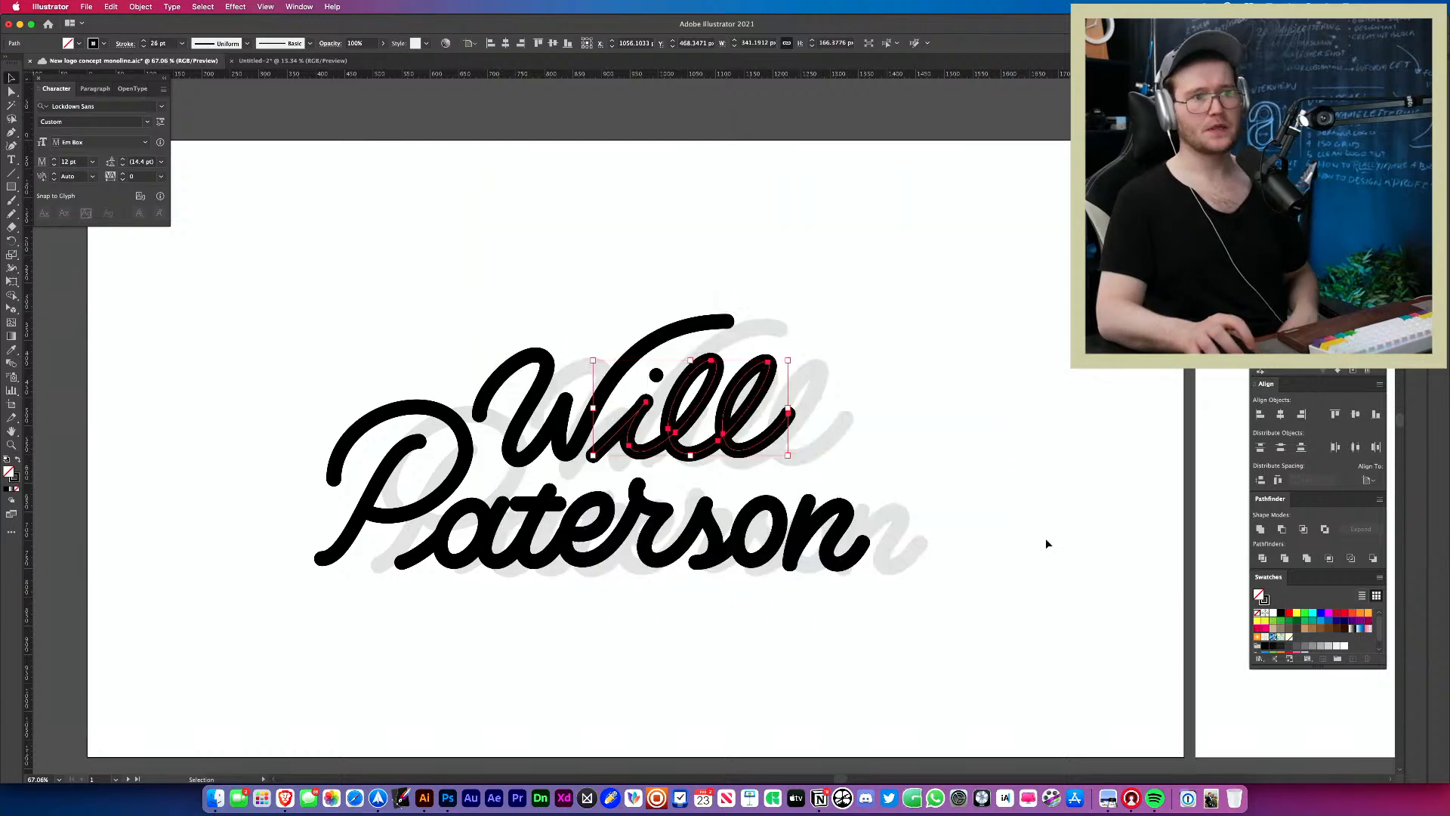
Deselect the path and look over the orange, pink, navy and white artboards of logotype variations.
left_click(1055, 474)
key("z")
left_click_drag(848, 461, 500, 430)
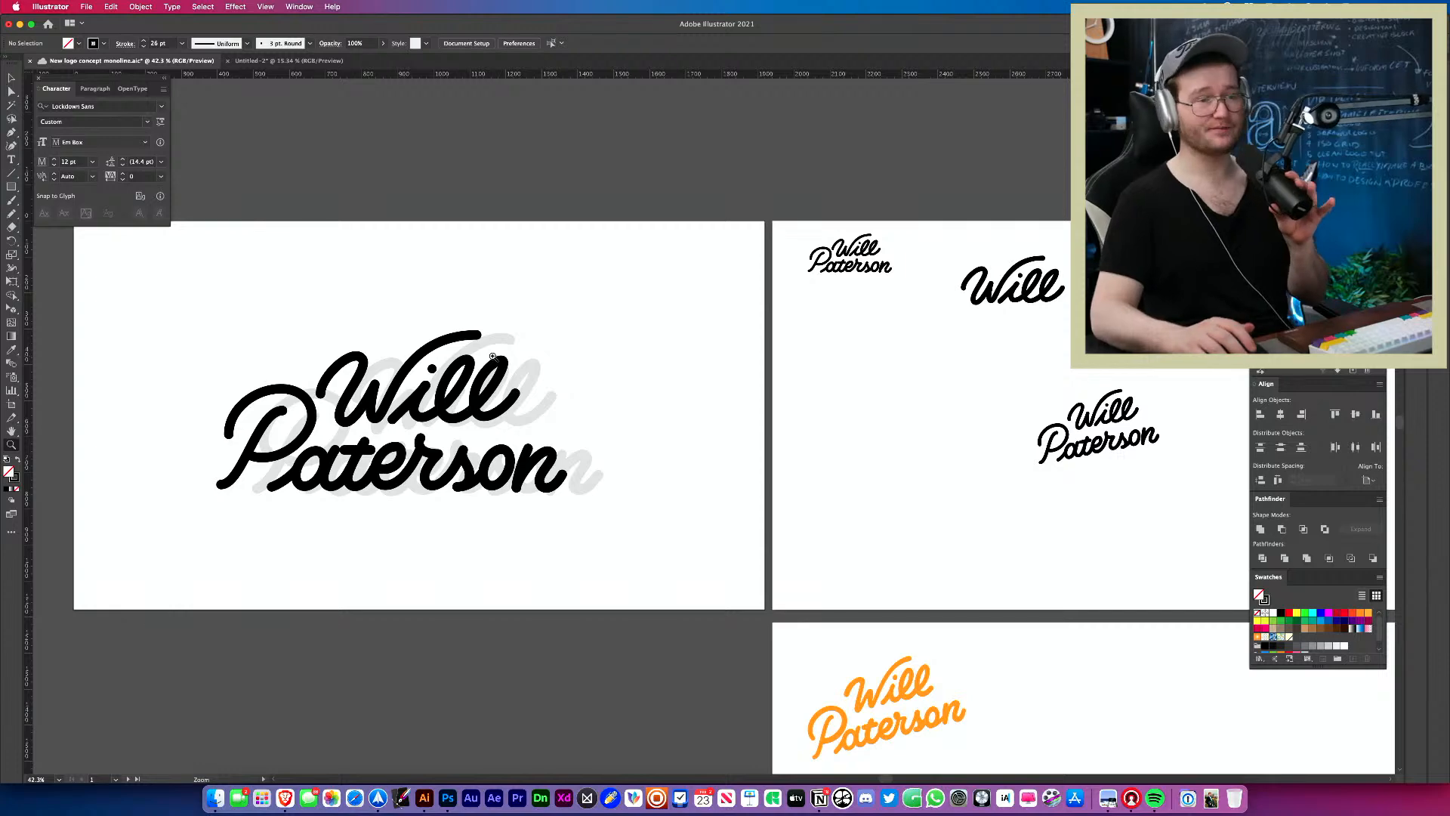
left_click_drag(632, 429, 603, 430)
left_click_drag(1181, 560, 200, 282)
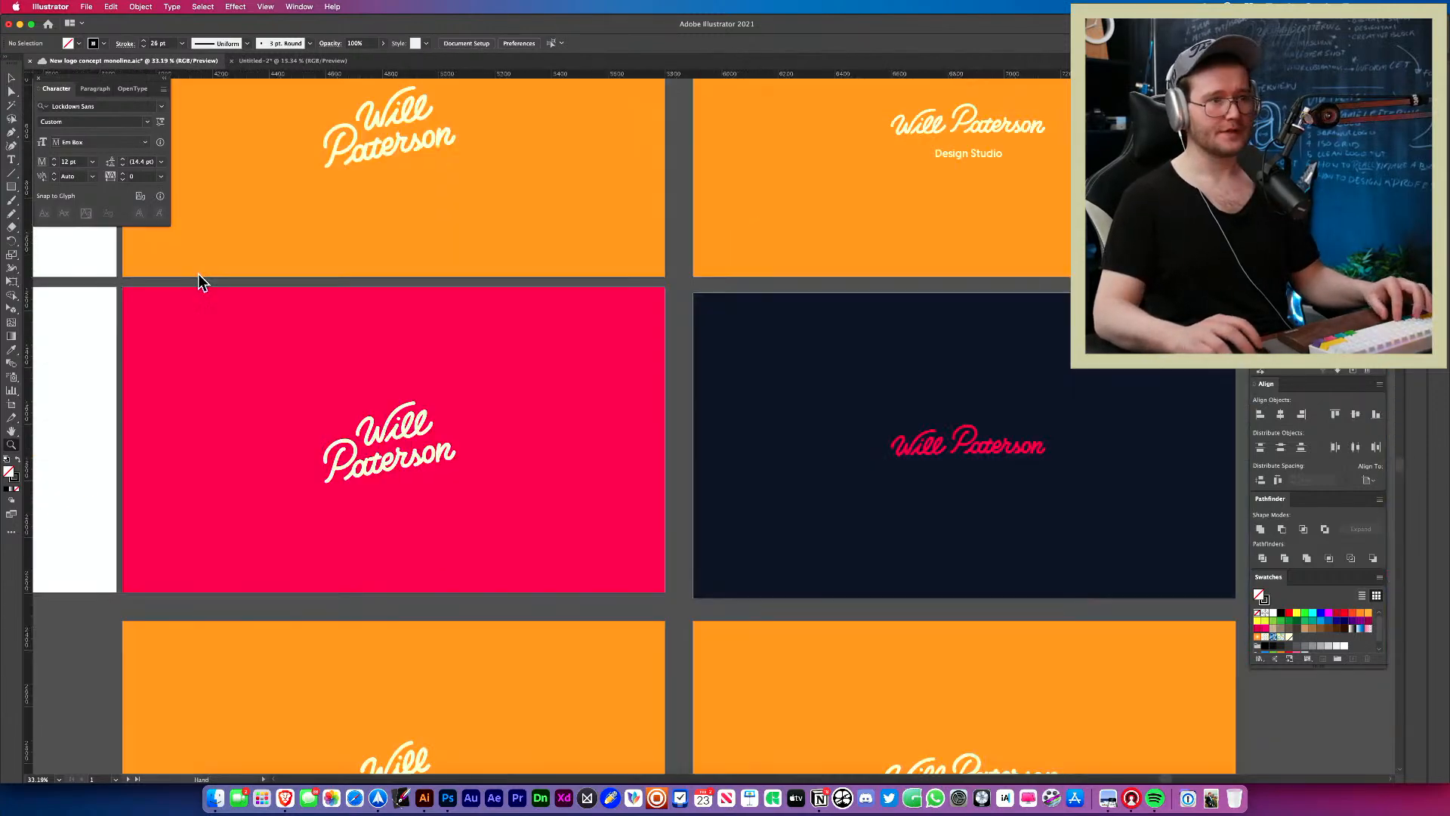
left_click_drag(802, 758, 768, 288)
left_click_drag(334, 690, 540, 168)
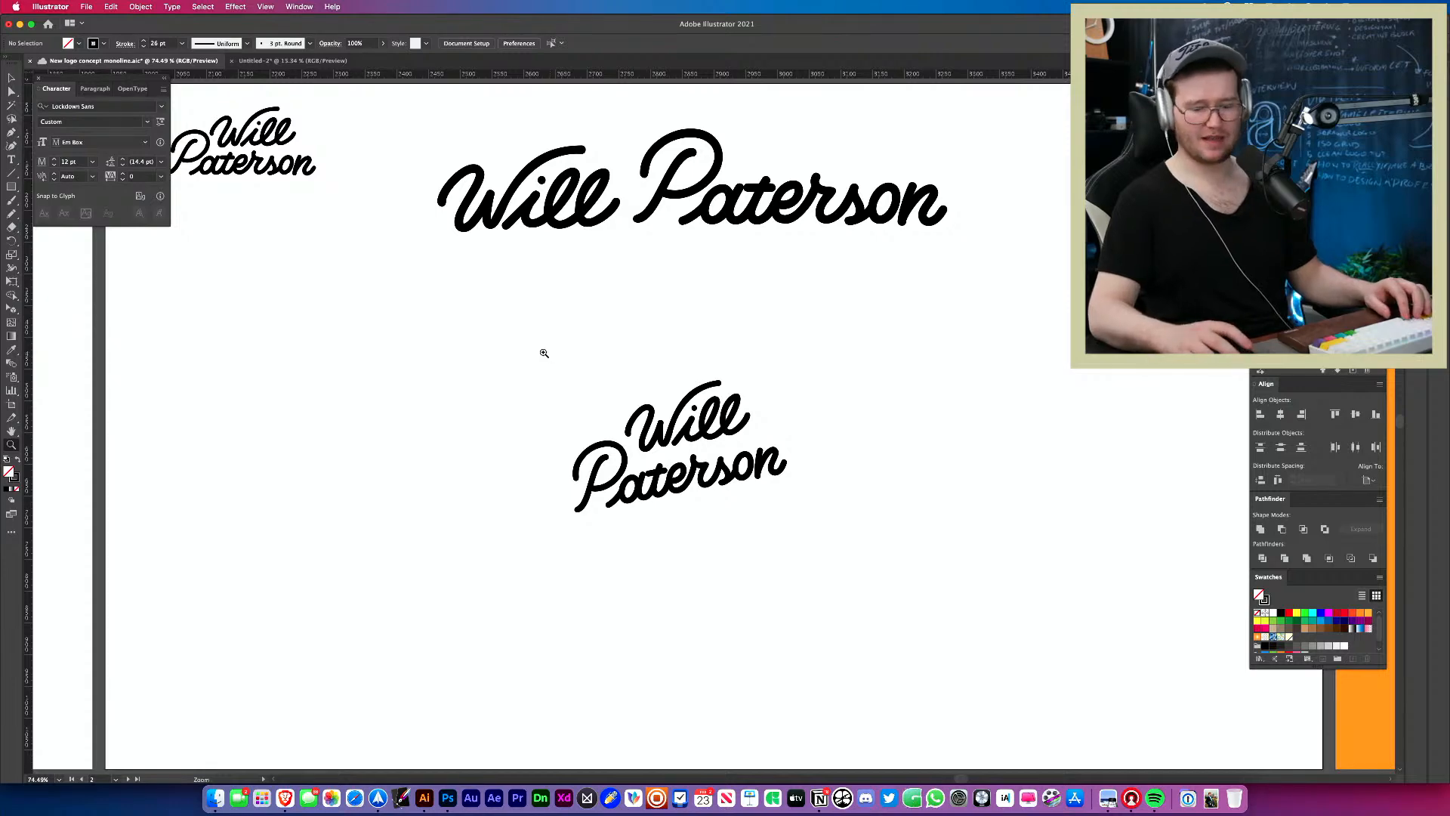
Revisit the large black stacked logotype and examine the cream W icon and horizontal logotype lockup on the orange artboard.
key("shift+Page_Up")
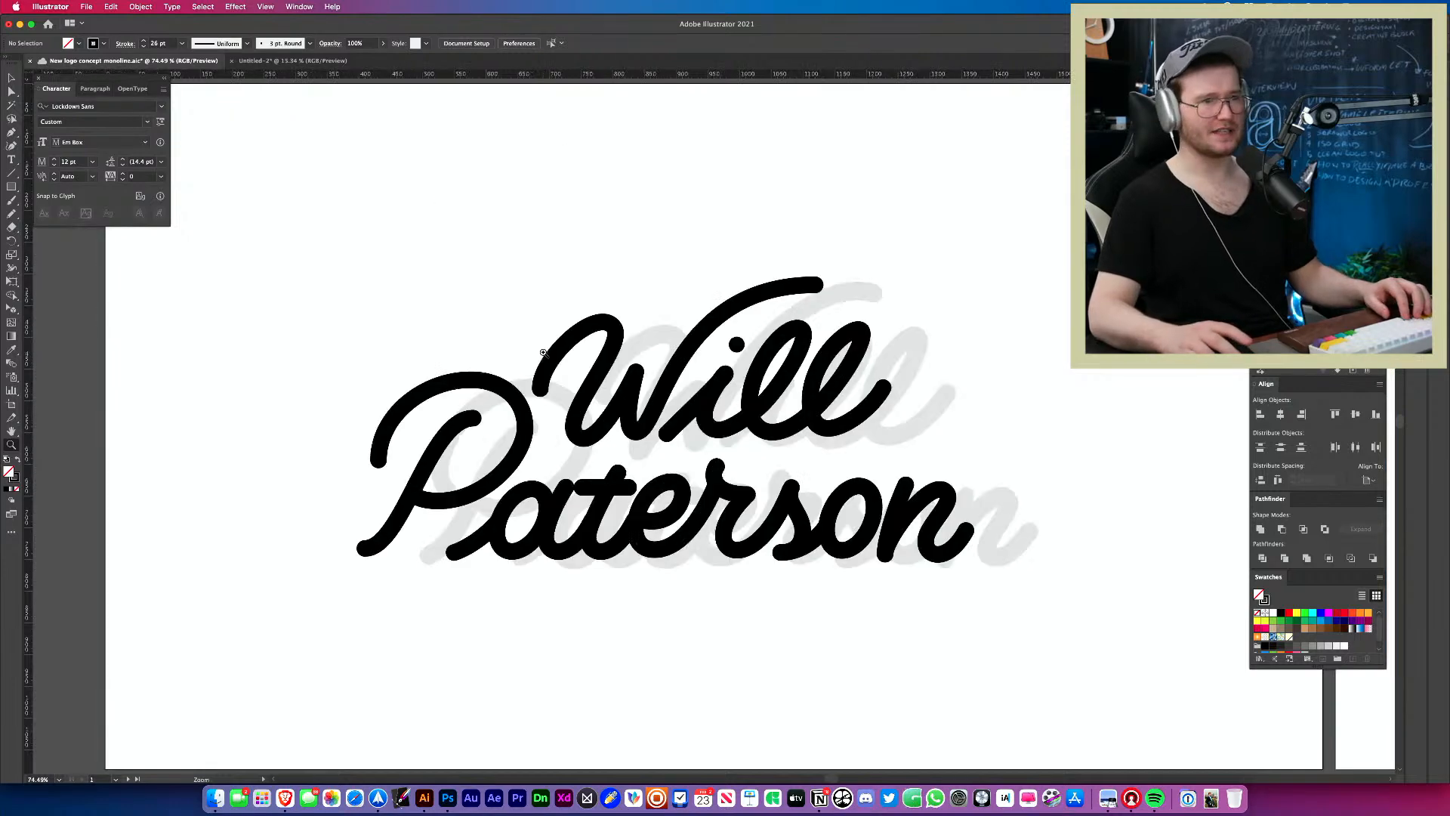
left_click_drag(839, 417, 528, 446)
left_click_drag(991, 550, 877, 482)
key("v")
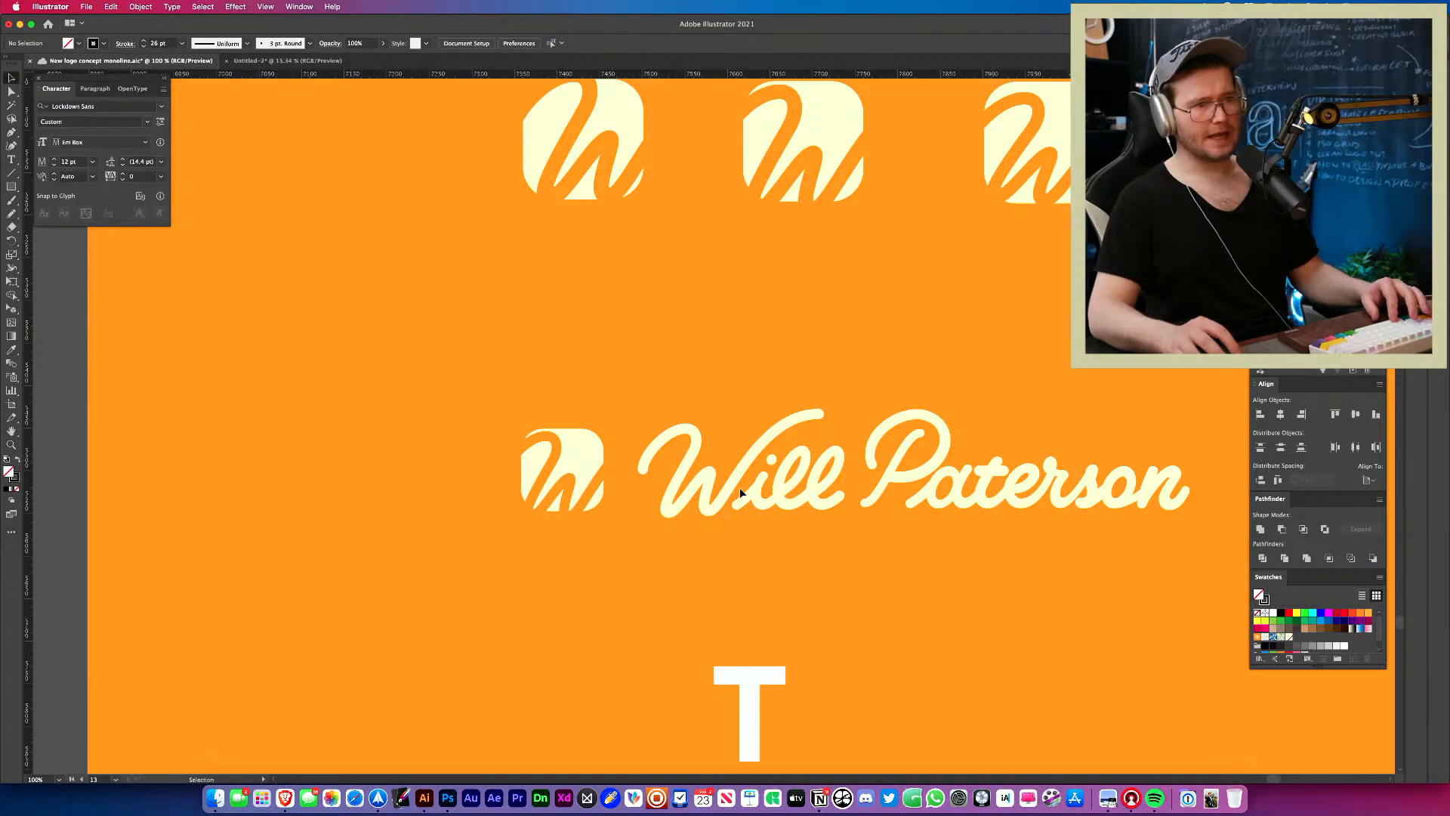
left_click(642, 464)
left_click(594, 530)
scroll(594, 531, "right", 5)
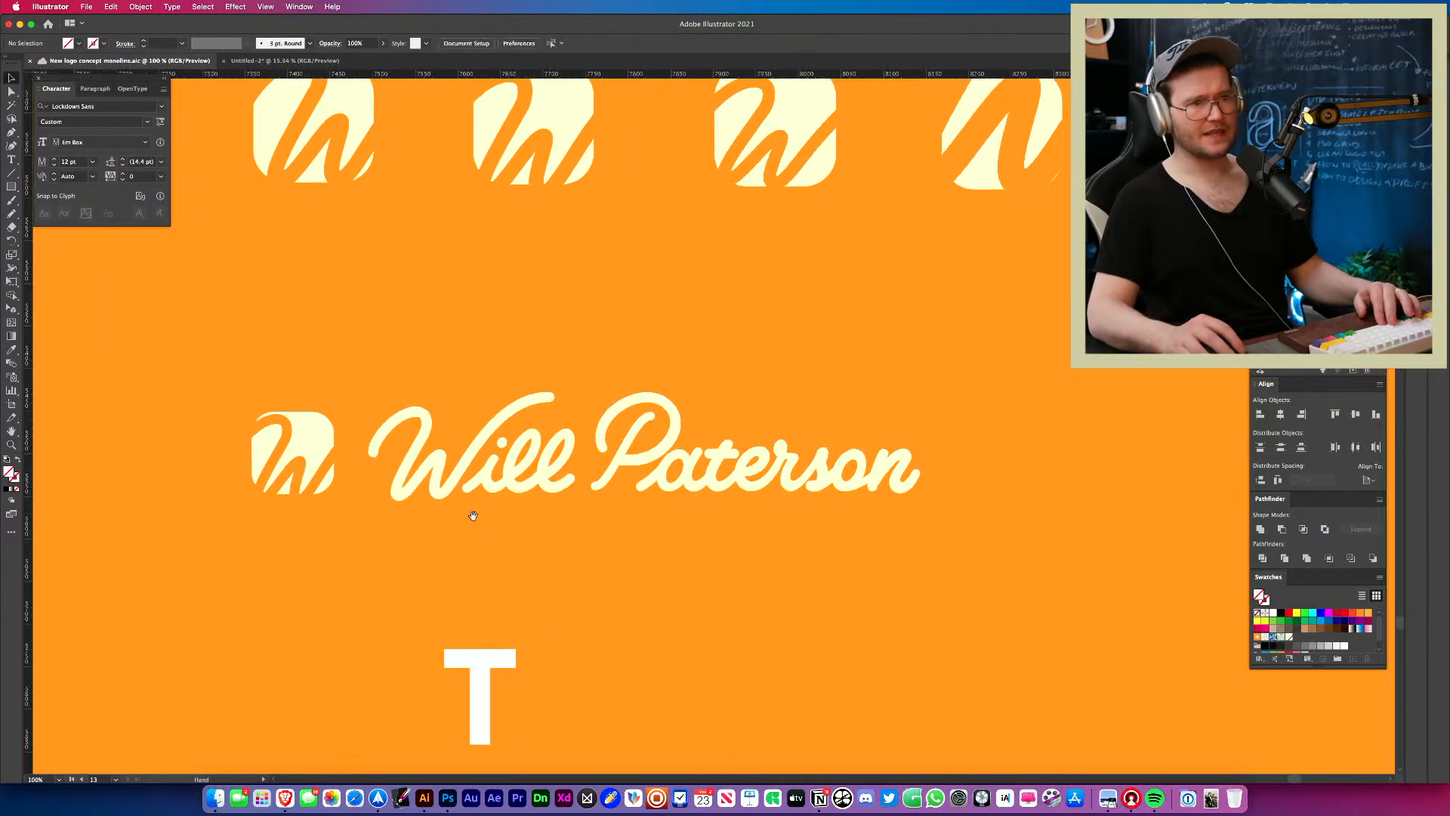
left_click(680, 423)
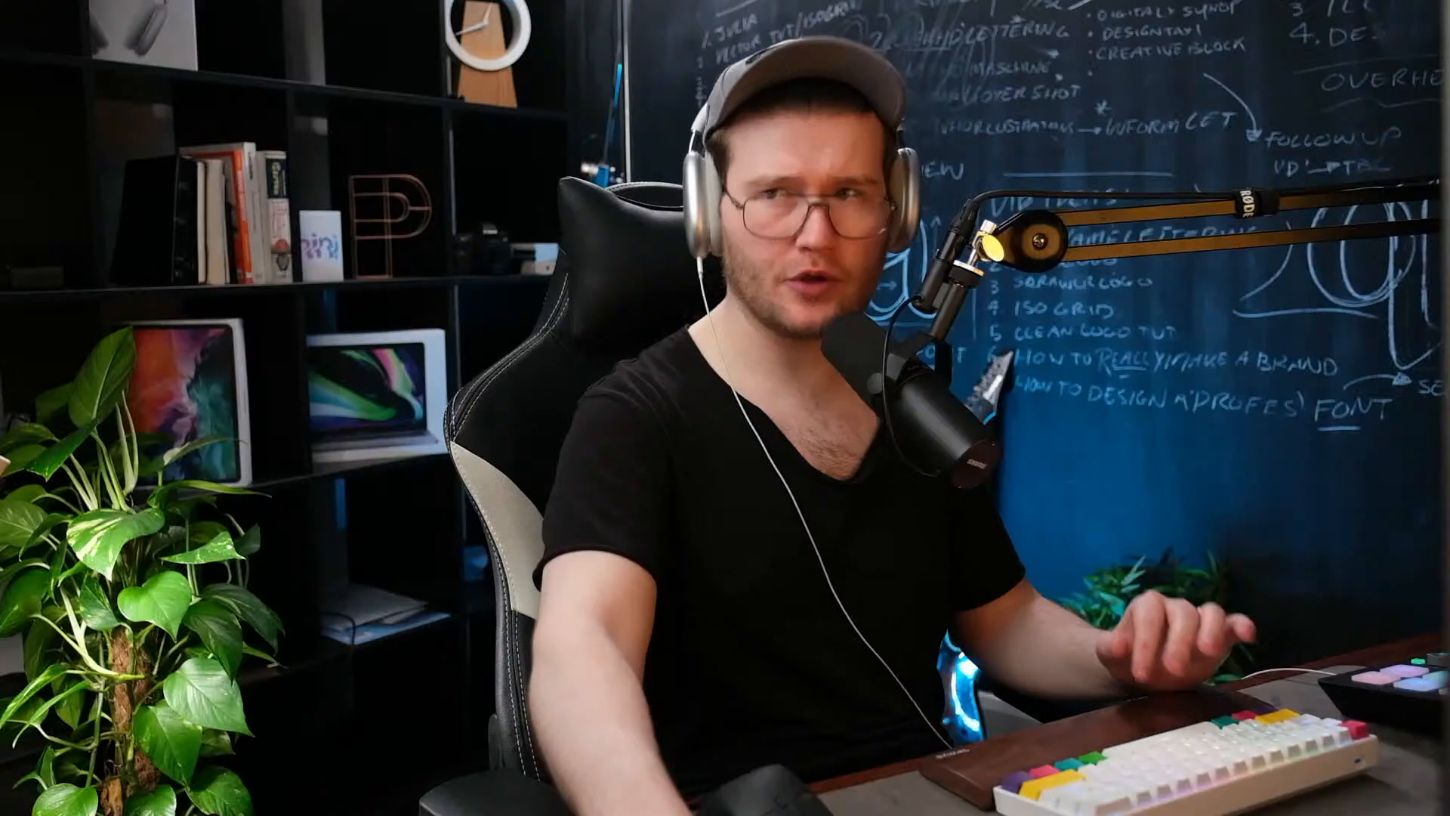